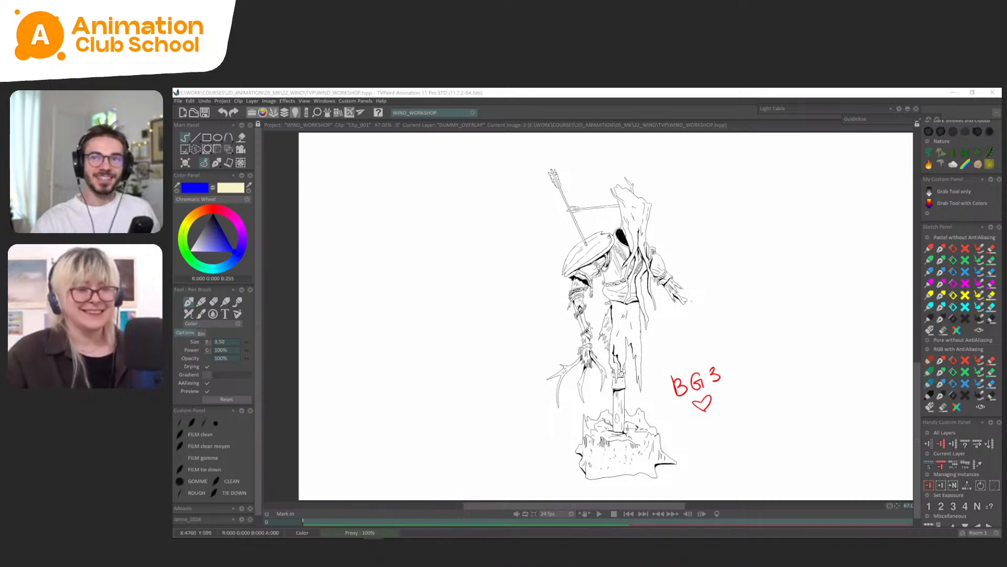
{"action": "left_click", "coordinate": [680, 106]}
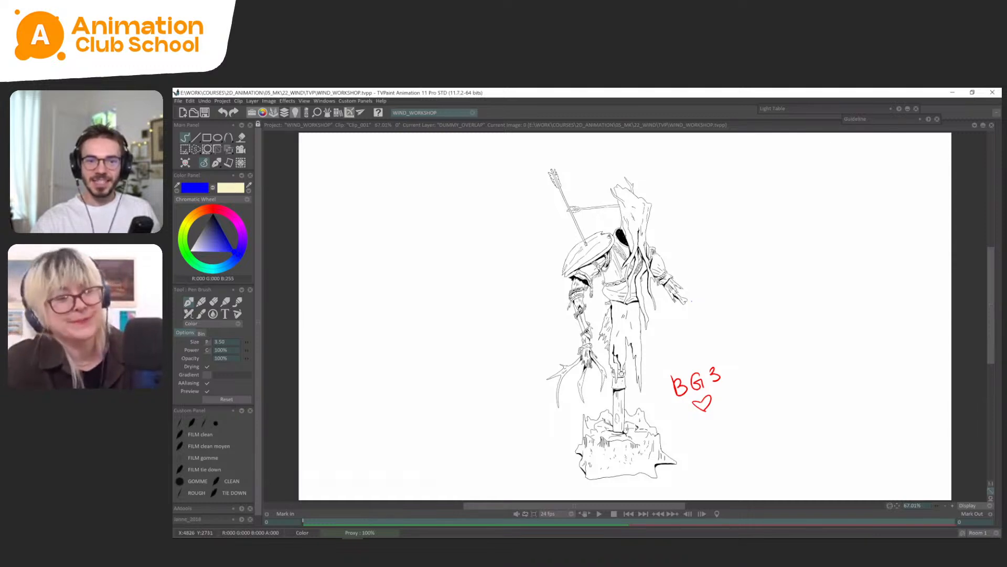
{"action": "key", "text": "alt+Tab"}
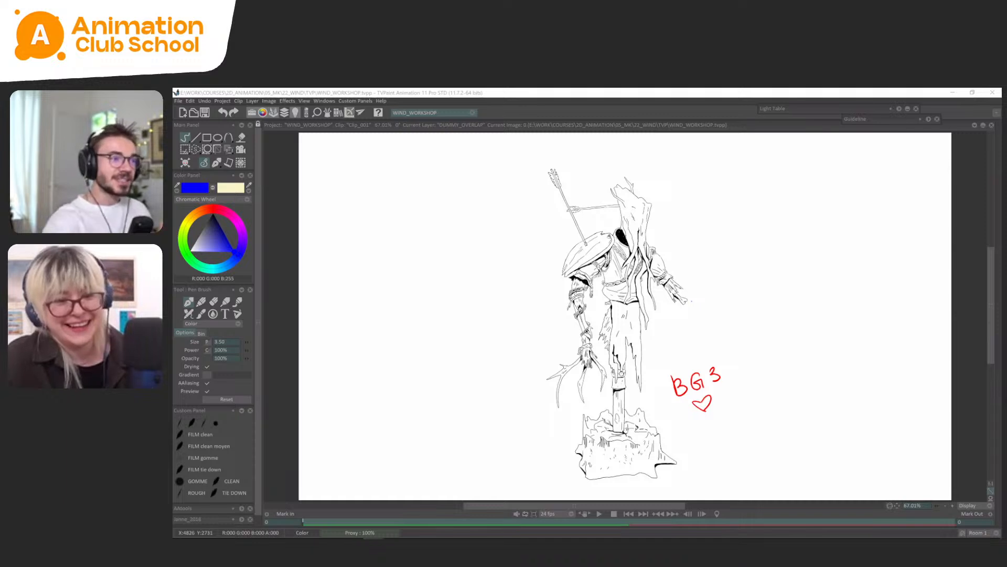
{"action": "left_click", "coordinate": [718, 115]}
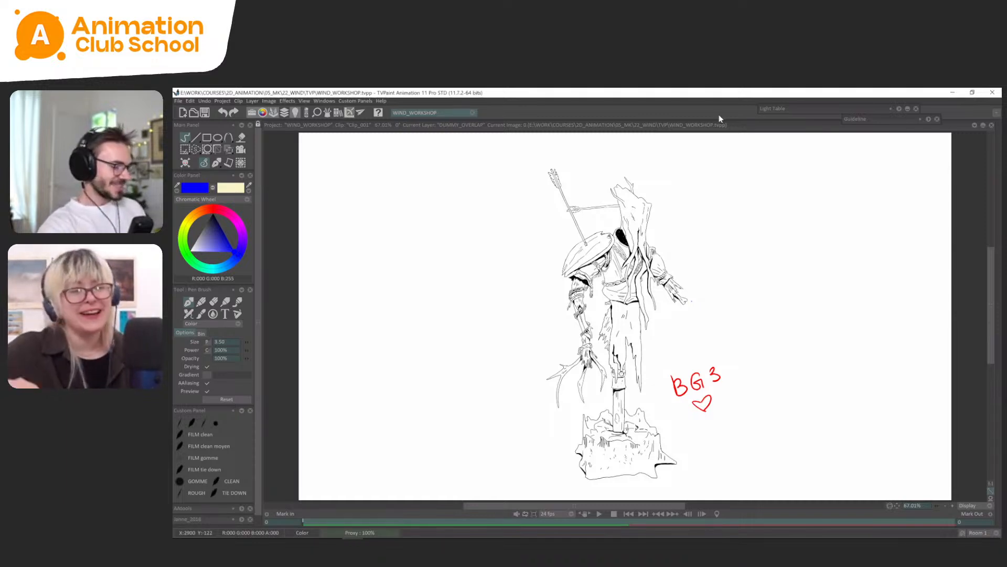
Show the timeline and toggle the DUMMY_OVERLAP layer off and on to check which drawing it holds.
{"action": "key", "text": "Tab"}
{"action": "left_click_drag", "start_coordinate": [300, 476], "coordinate": [299, 481]}
{"action": "key", "text": "Tab"}
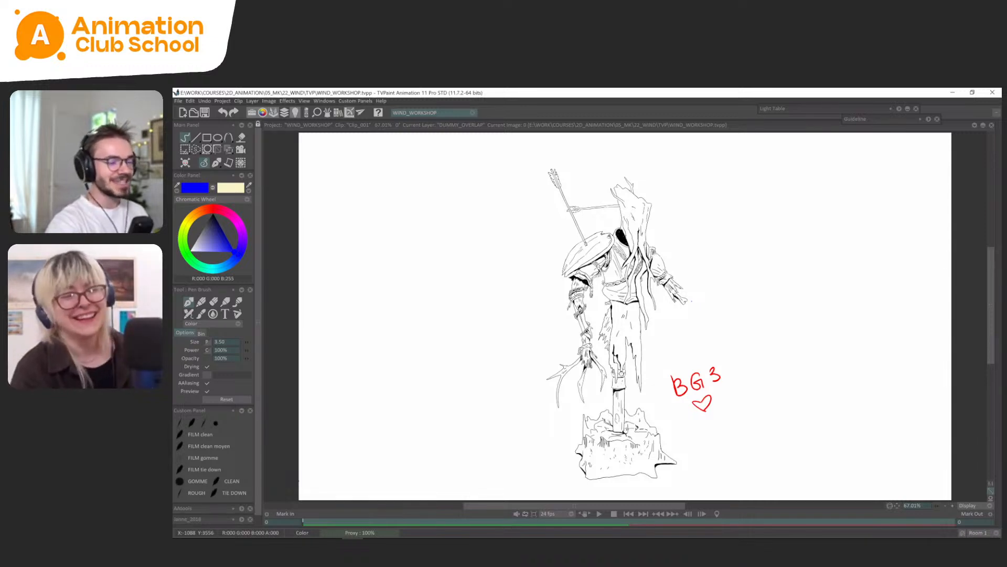
{"action": "key", "text": "Tab"}
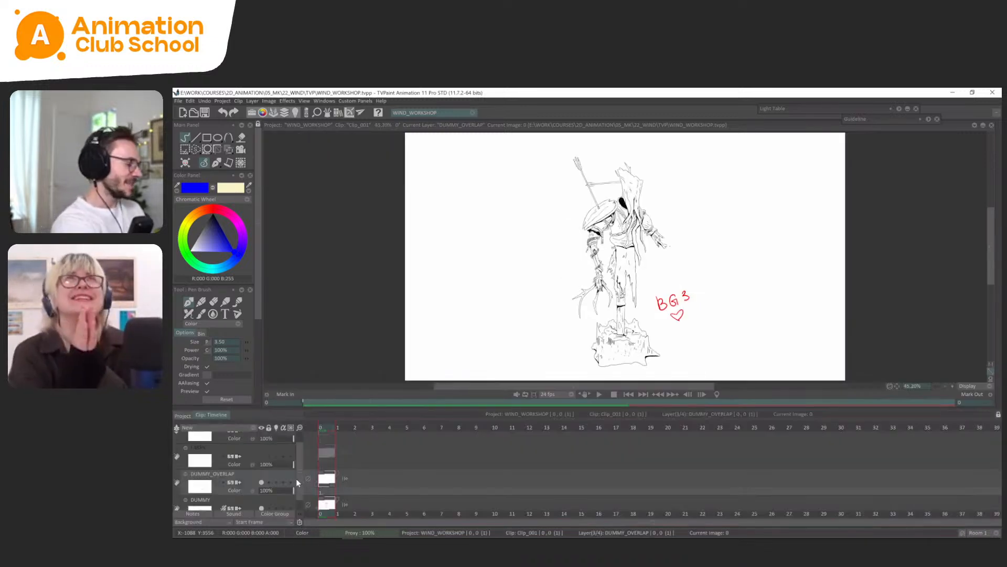
{"action": "left_click_drag", "start_coordinate": [296, 479], "coordinate": [295, 496]}
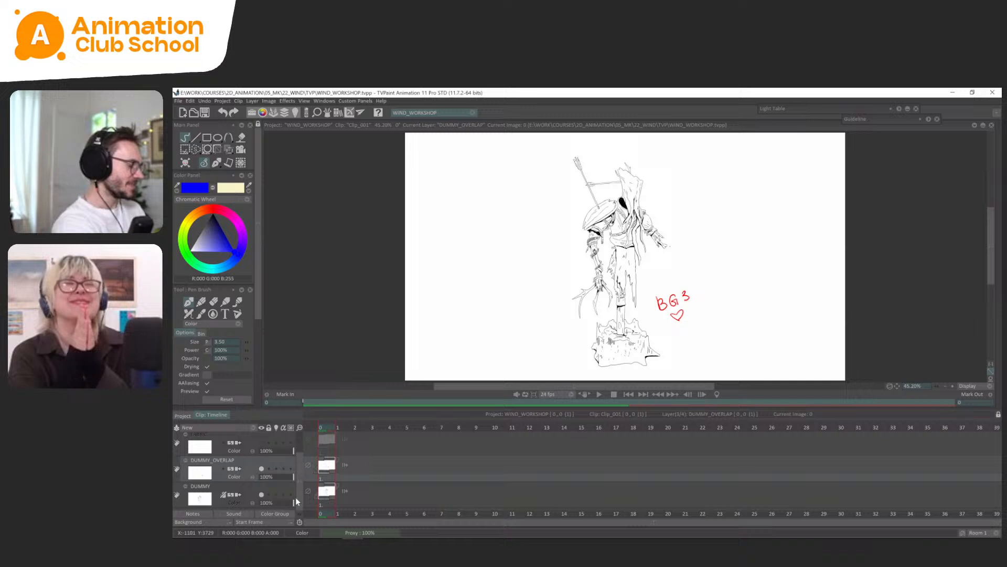
{"action": "left_click", "coordinate": [261, 468]}
{"action": "left_click", "coordinate": [262, 469]}
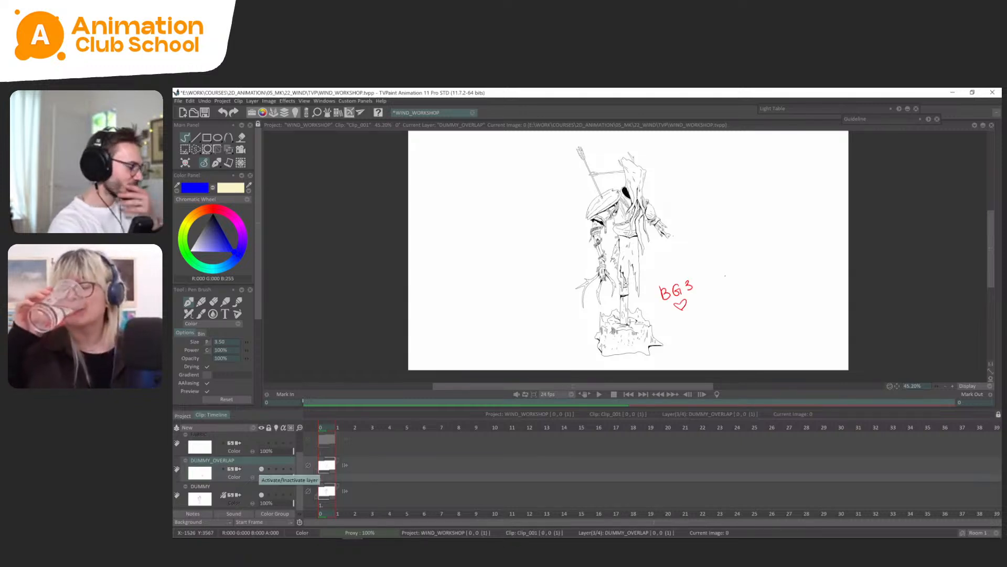
Lasso the red "BG3" heart note on the DUMMY_OVERLAP layer, delete it and clear the selection.
{"action": "key", "text": "s"}
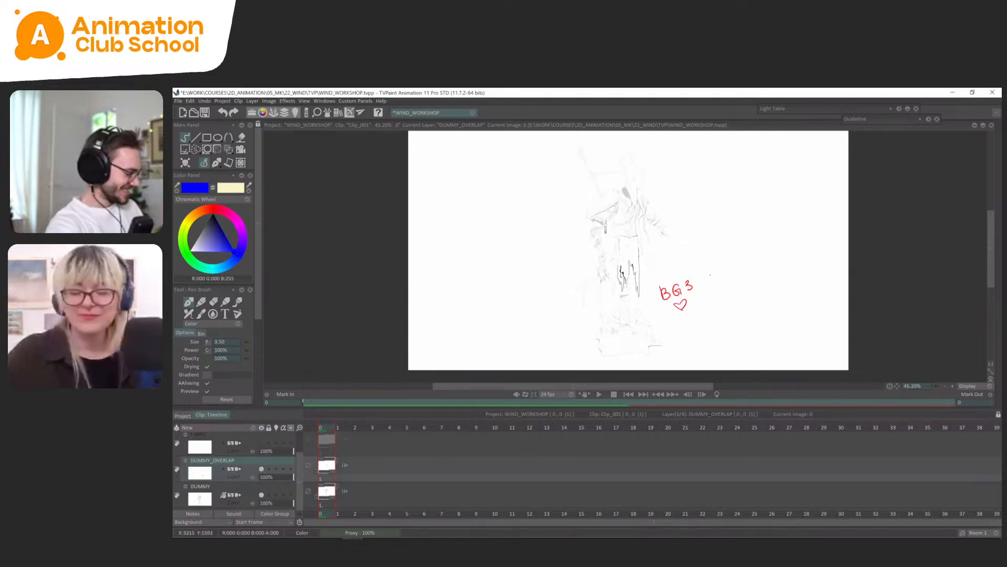
{"action": "left_click", "coordinate": [239, 469]}
{"action": "left_click", "coordinate": [231, 469]}
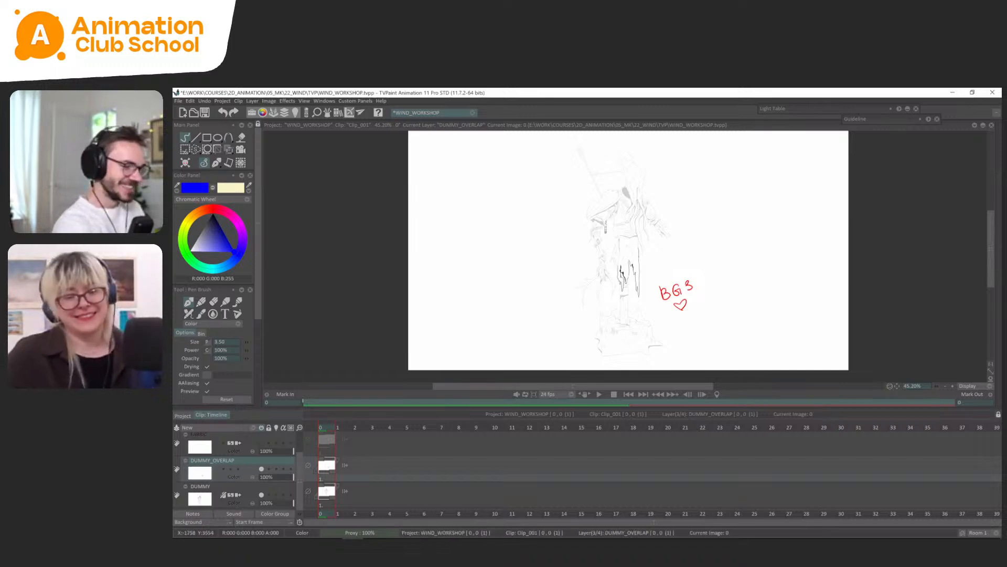
{"action": "key", "text": "s"}
{"action": "left_click_drag", "start_coordinate": [700, 265], "coordinate": [713, 300]}
{"action": "key", "text": "Delete"}
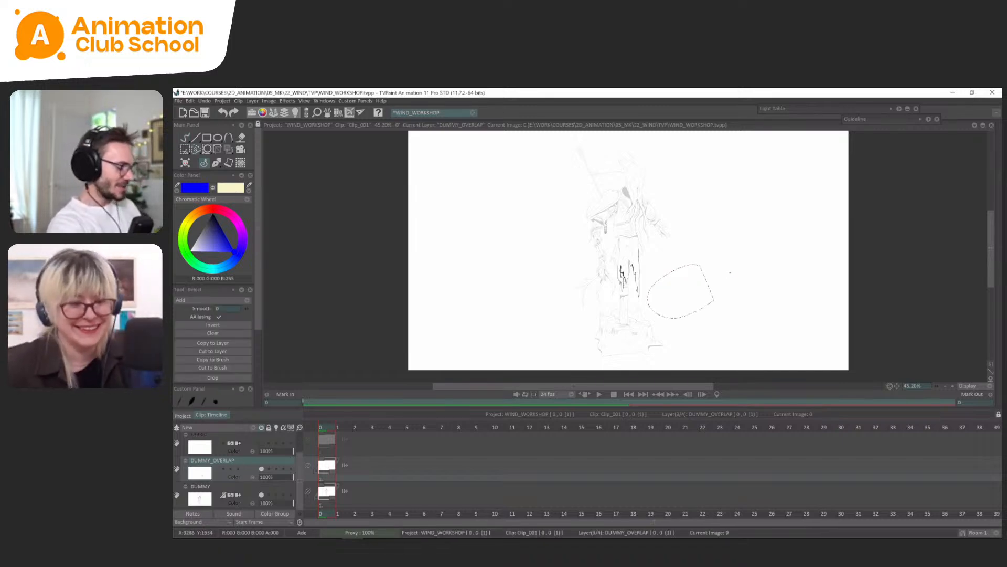
{"action": "key", "text": "s"}
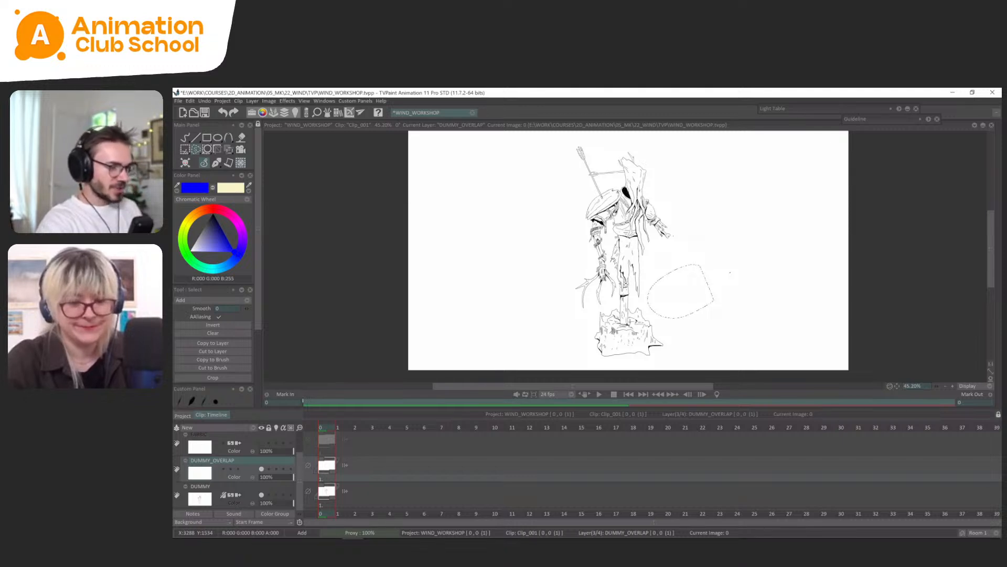
{"action": "key", "text": "ctrl+d"}
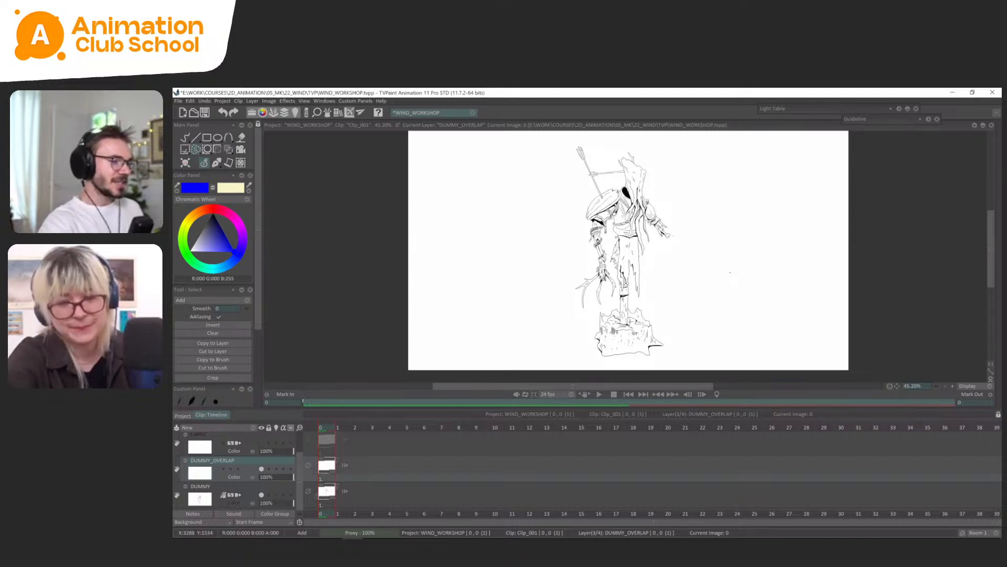
Return to freehand drawing with the Pen Brush and hide the timeline, showing the whole canvas at 50%.
{"action": "left_click", "coordinate": [215, 164]}
{"action": "left_click", "coordinate": [212, 170]}
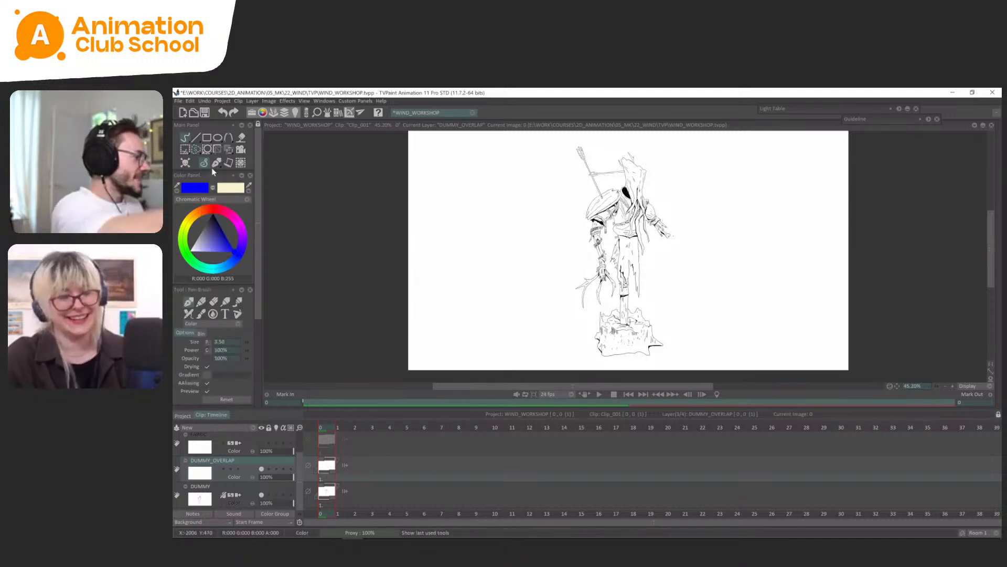
{"action": "left_click_drag", "start_coordinate": [706, 274], "coordinate": [709, 283]}
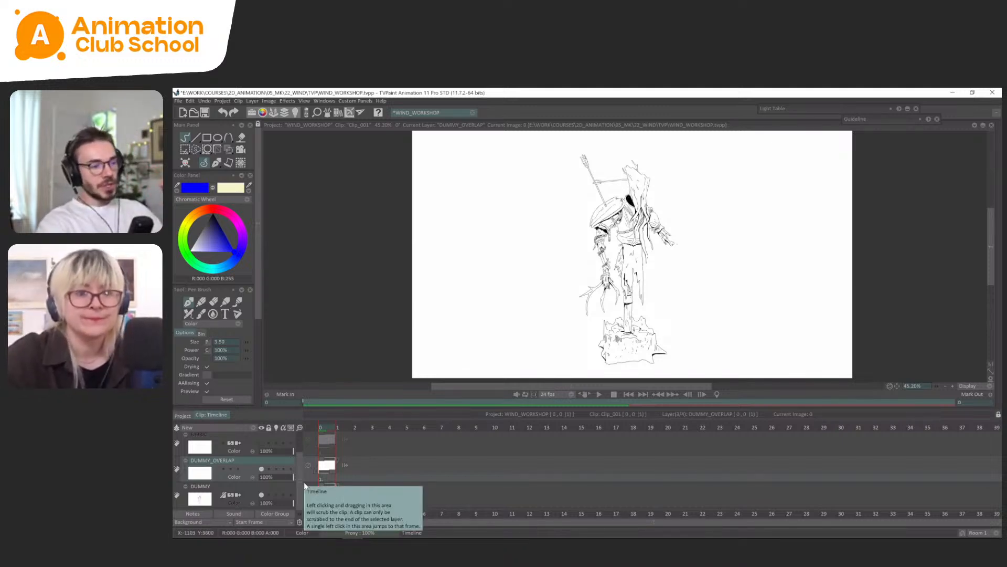
{"action": "key", "text": "Tab"}
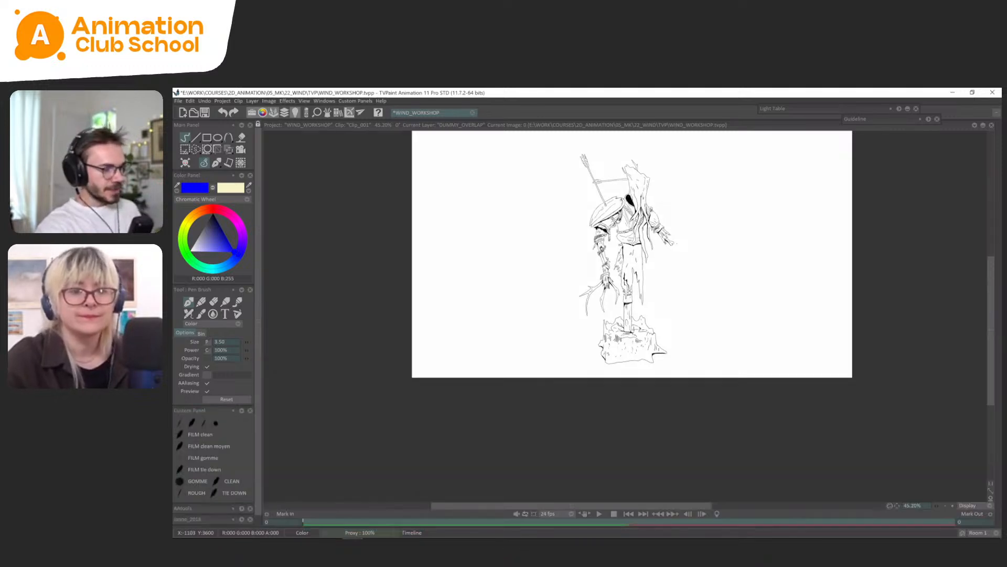
{"action": "key", "text": "greater"}
{"action": "left_click_drag", "start_coordinate": [757, 294], "coordinate": [749, 381]}
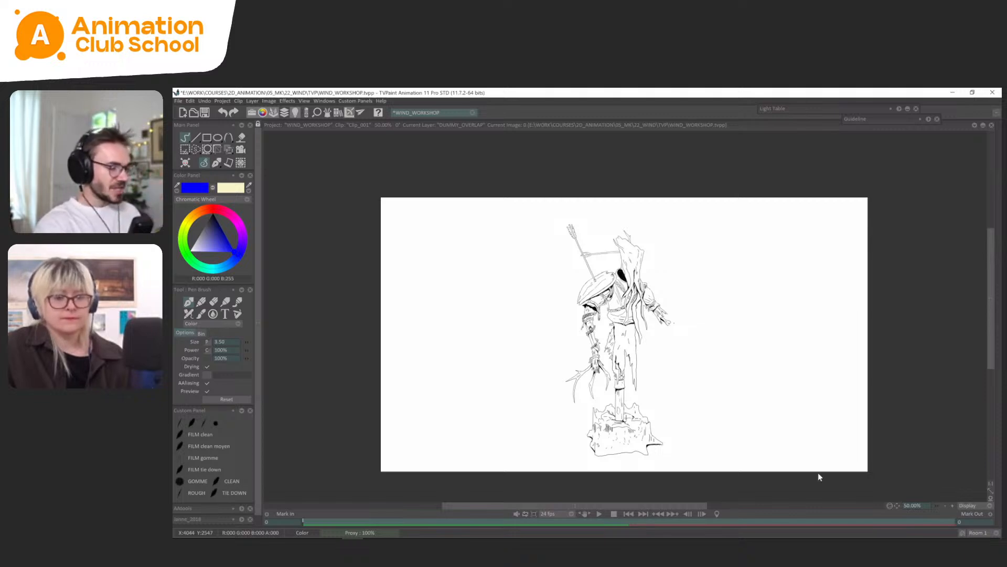
Create a new animation layer above DUMMY_OVERLAP and set the drawing colour to red.
{"action": "key", "text": "Tab"}
{"action": "left_click", "coordinate": [241, 427]}
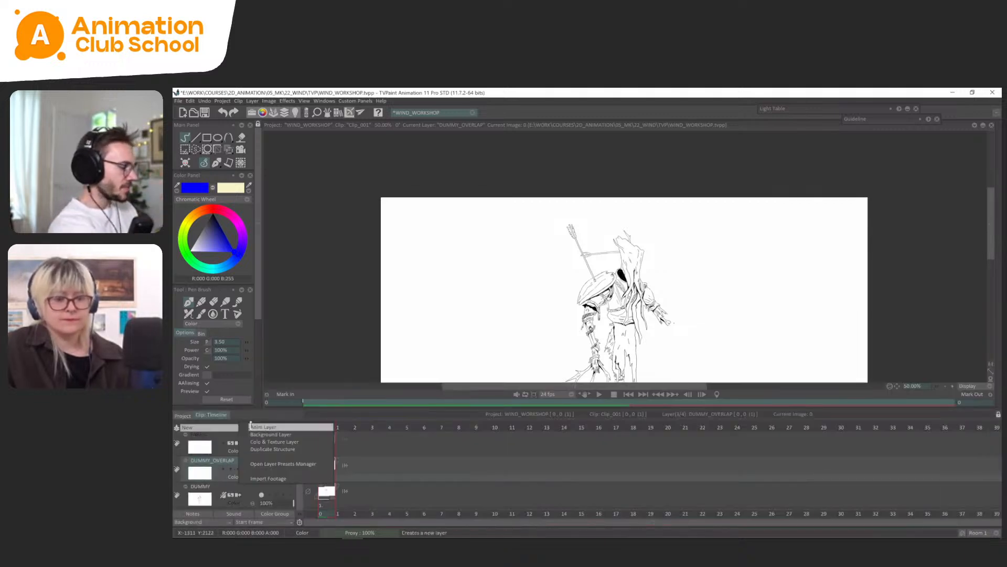
{"action": "key", "text": "Tab"}
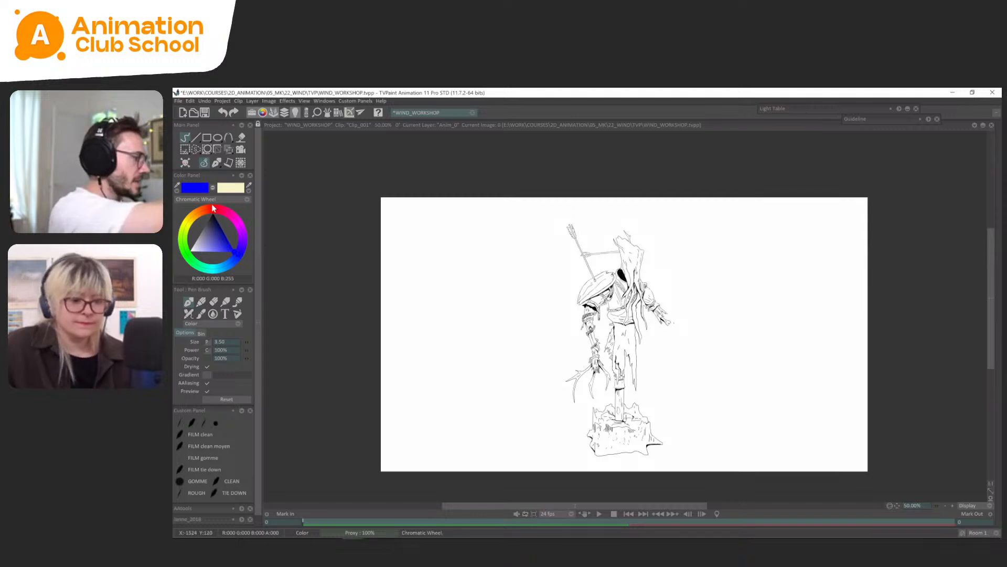
{"action": "left_click", "coordinate": [212, 207]}
Draw a red wind arrow travelling from right to left past the dummy's legs over frames 0 to 3.
{"action": "scroll", "coordinate": [625, 316], "scroll_direction": "up", "scroll_amount": 1}
{"action": "left_click_drag", "start_coordinate": [820, 428], "coordinate": [804, 398]}
{"action": "mouse_move", "coordinate": [925, 402]}
{"action": "left_mouse_down"}
{"action": "mouse_move", "coordinate": [772, 403]}
{"action": "mouse_move", "coordinate": [785, 386]}
{"action": "mouse_move", "coordinate": [660, 351]}
{"action": "mouse_move", "coordinate": [473, 349]}
{"action": "mouse_move", "coordinate": [310, 375]}
{"action": "mouse_move", "coordinate": [317, 383]}
{"action": "left_mouse_up"}
Flip back and forth through the first wind arrow's frames to examine its movement across the dummy.
{"action": "key", "text": "Right"}
{"action": "key", "text": "Right"}
{"action": "key", "text": "Right"}
{"action": "key", "text": "Left"}
{"action": "key", "text": "Left"}
{"action": "key", "text": "Left"}
{"action": "key", "text": "Right"}
{"action": "key", "text": "Right"}
{"action": "key", "text": "Right"}
{"action": "key", "text": "Left"}
{"action": "key", "text": "Left"}
{"action": "key", "text": "Left"}
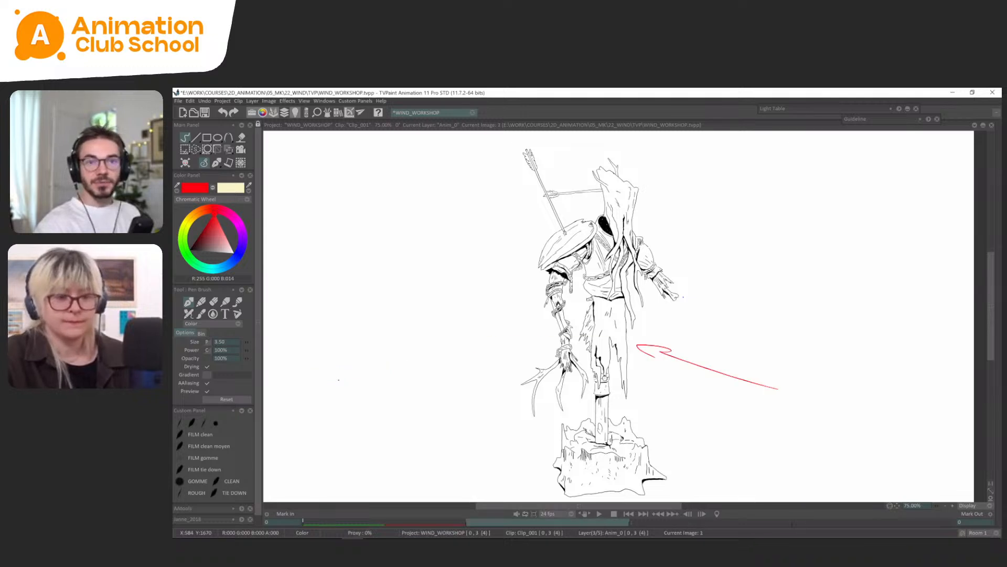
{"action": "key", "text": "Right"}
{"action": "key", "text": "Right"}
{"action": "key", "text": "Right"}
{"action": "key", "text": "Left"}
{"action": "key", "text": "Left"}
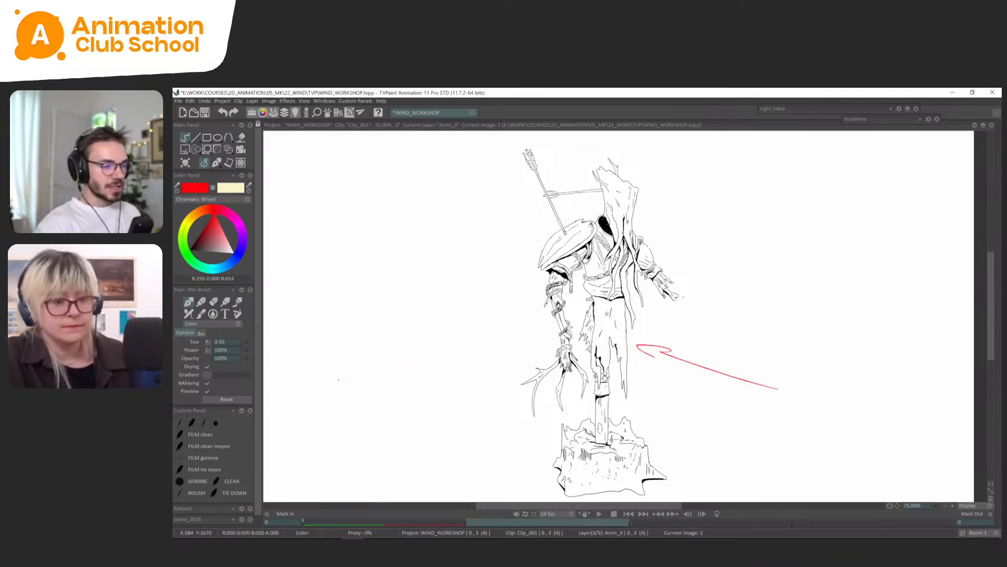
{"action": "key", "text": "Left"}
{"action": "key", "text": "Right"}
{"action": "key", "text": "Left"}
{"action": "key", "text": "Right"}
{"action": "key", "text": "Right"}
{"action": "key", "text": "Left"}
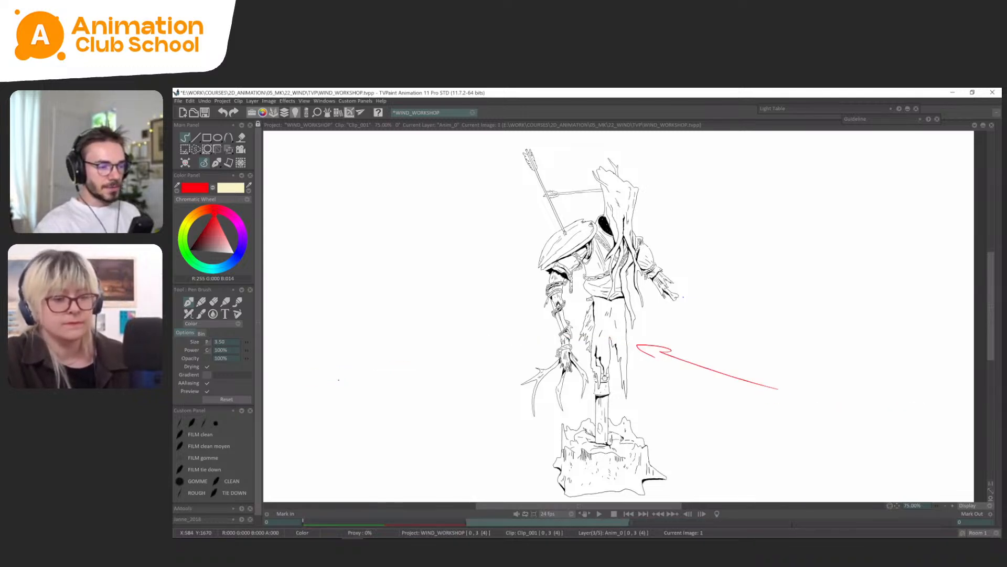
{"action": "key", "text": "Left"}
{"action": "key", "text": "Right"}
{"action": "key", "text": "Right"}
{"action": "key", "text": "Left"}
{"action": "key", "text": "Left"}
{"action": "key", "text": "Right"}
{"action": "key", "text": "Right"}
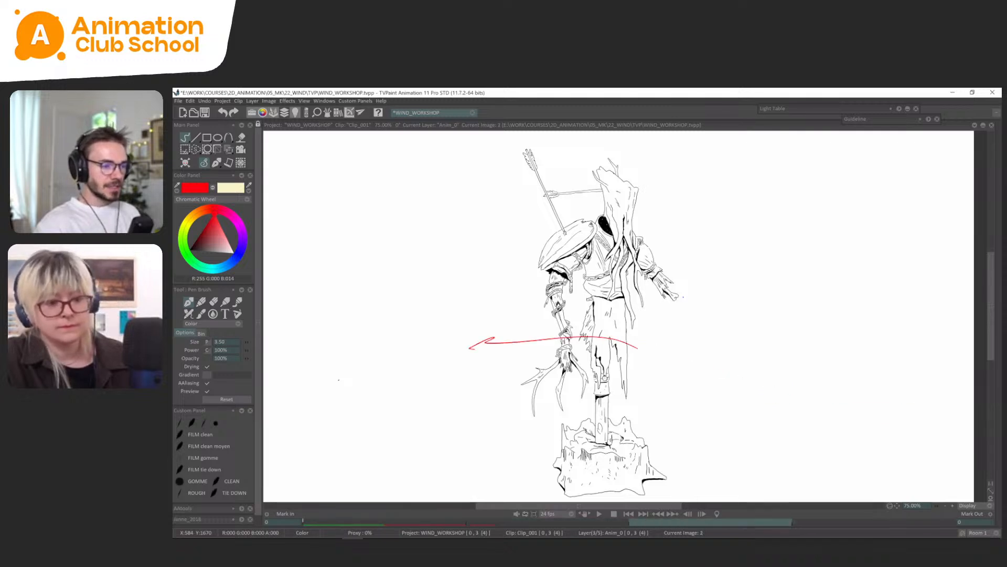
{"action": "key", "text": "Left"}
{"action": "key", "text": "Left"}
{"action": "key", "text": "Right"}
{"action": "key", "text": "Right"}
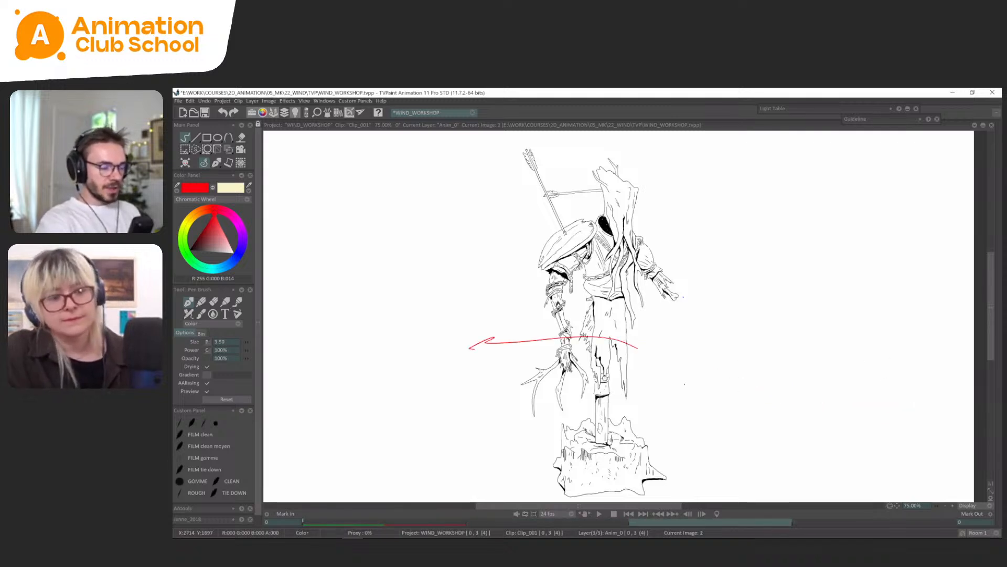
{"action": "key", "text": "Left"}
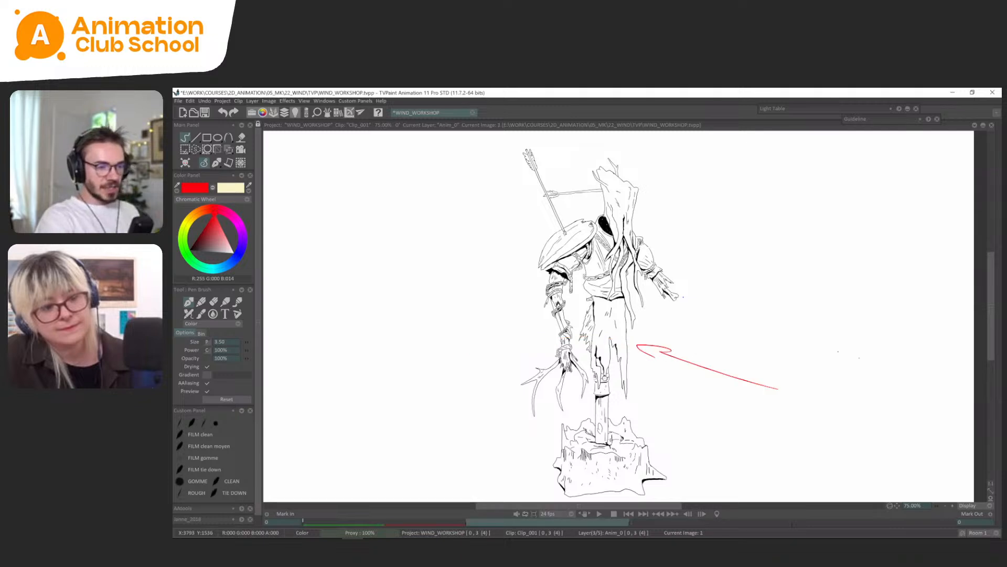
Draw a second red wind arrow on frames 3 and 4, sweeping leftward across the dummy at waist height.
{"action": "key", "text": "Right"}
{"action": "mouse_move", "coordinate": [848, 357]}
{"action": "left_mouse_down"}
{"action": "mouse_move", "coordinate": [792, 351]}
{"action": "mouse_move", "coordinate": [667, 304]}
{"action": "mouse_move", "coordinate": [676, 310]}
{"action": "mouse_move", "coordinate": [414, 294]}
{"action": "left_mouse_up"}
{"action": "key", "text": "Right"}
Flip between the second wind arrow's frames to examine how its motion continues past the dummy.
{"action": "key", "text": "Right"}
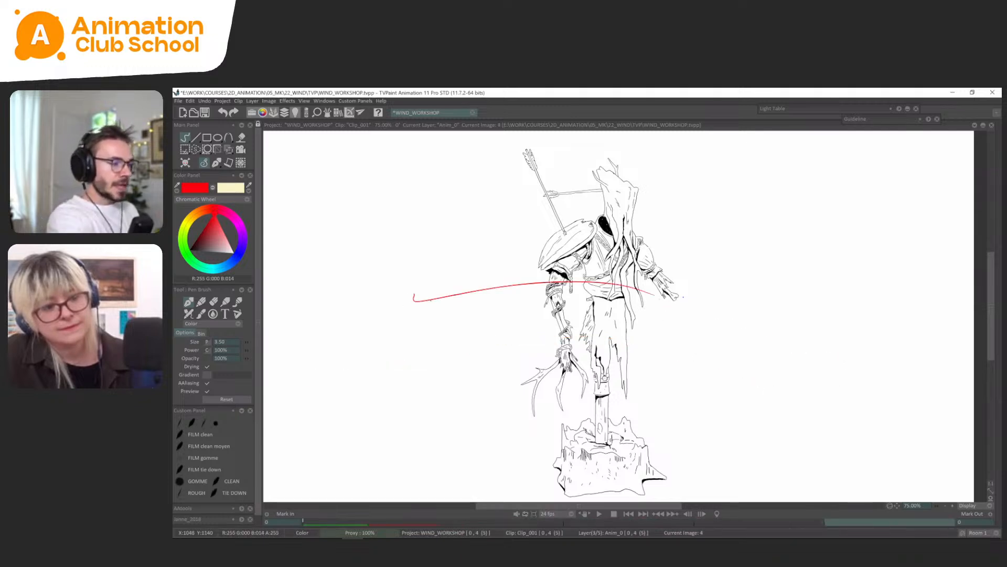
{"action": "key", "text": "Left"}
{"action": "key", "text": "Left"}
{"action": "key", "text": "Right"}
{"action": "key", "text": "Left"}
{"action": "key", "text": "Left"}
{"action": "key", "text": "Right"}
{"action": "key", "text": "Right"}
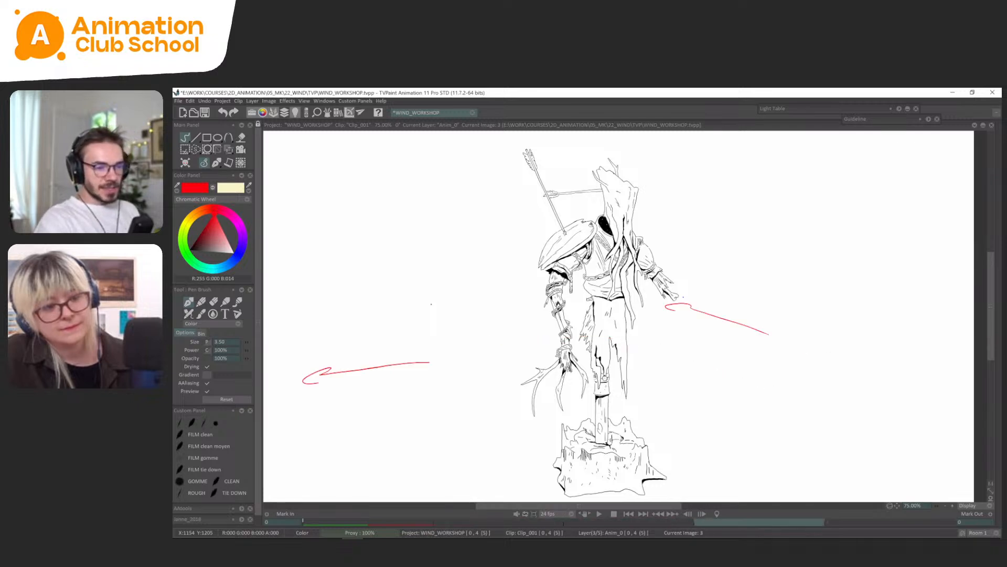
{"action": "key", "text": "Left"}
{"action": "key", "text": "Right"}
{"action": "key", "text": "Left"}
{"action": "key", "text": "Right"}
{"action": "key", "text": "Right"}
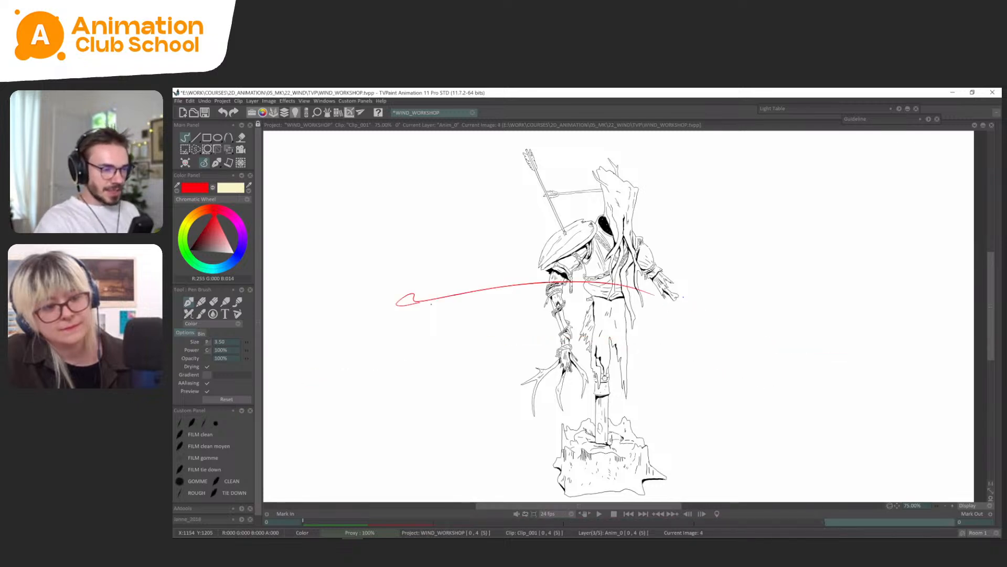
{"action": "key", "text": "Left"}
{"action": "key", "text": "Right"}
{"action": "key", "text": "Left"}
{"action": "key", "text": "Right"}
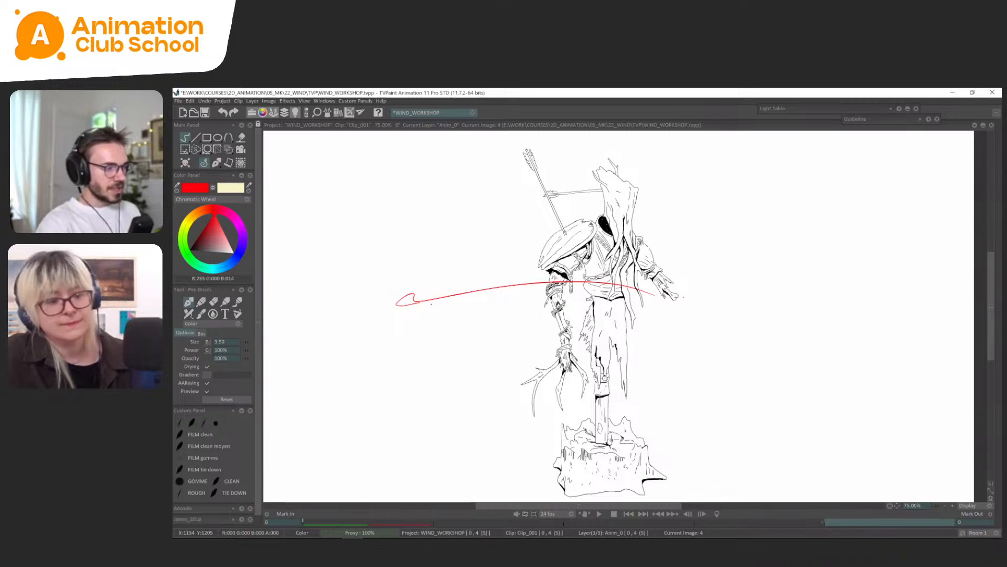
{"action": "key", "text": "Left"}
{"action": "key", "text": "Right"}
Draw the second gust's outgoing stroke on frame 5, curving off the canvas's left edge, and check it against the previous frames.
{"action": "key", "text": "Right"}
{"action": "scroll", "coordinate": [690, 349], "scroll_direction": "down", "scroll_amount": 1}
{"action": "left_click_drag", "start_coordinate": [690, 350], "coordinate": [693, 366]}
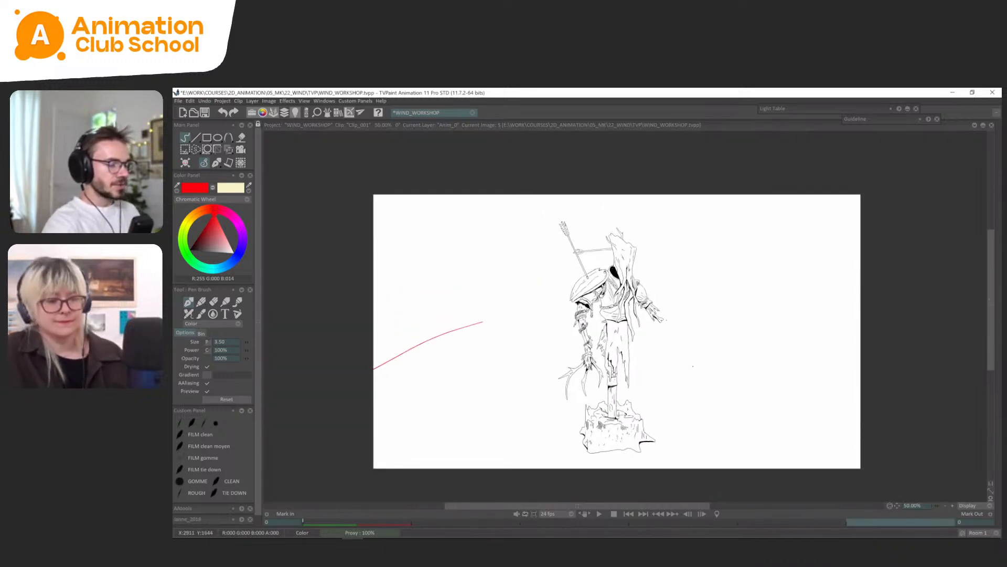
{"action": "key", "text": "Left"}
{"action": "key", "text": "Left"}
Add a blank image at frame 6, hold it through frame 9, and insert a new image at frame 10.
{"action": "key", "text": "Right"}
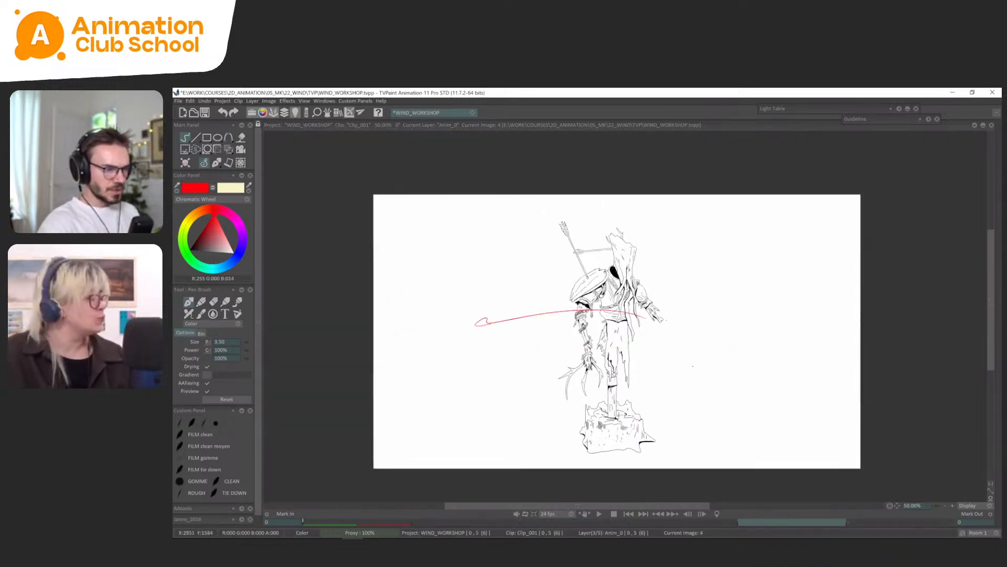
{"action": "key", "text": "Right"}
{"action": "key", "text": "Right"}
{"action": "mouse_move", "coordinate": [435, 523]}
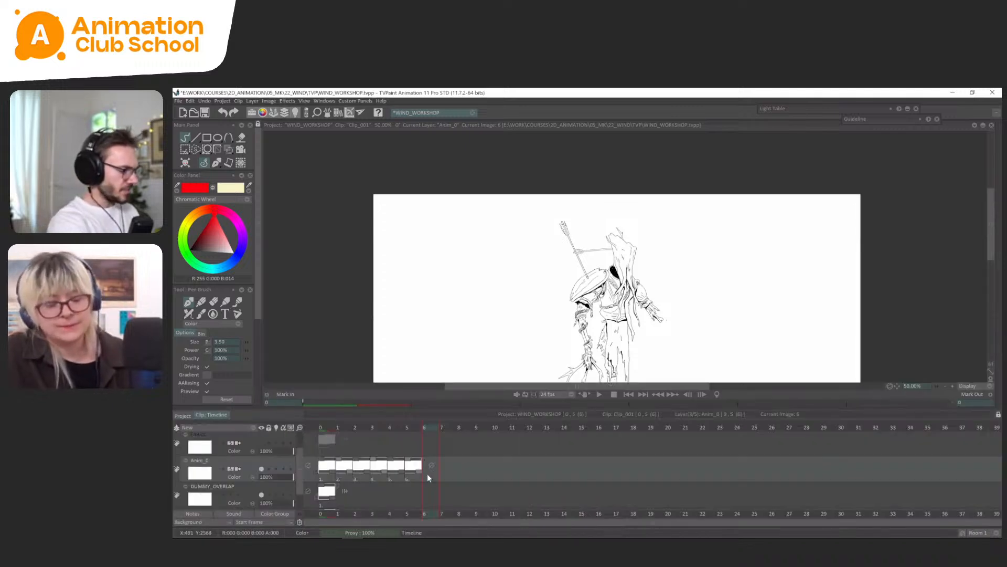
{"action": "key", "text": "Insert"}
{"action": "left_click", "coordinate": [450, 429]}
{"action": "key", "text": "Insert"}
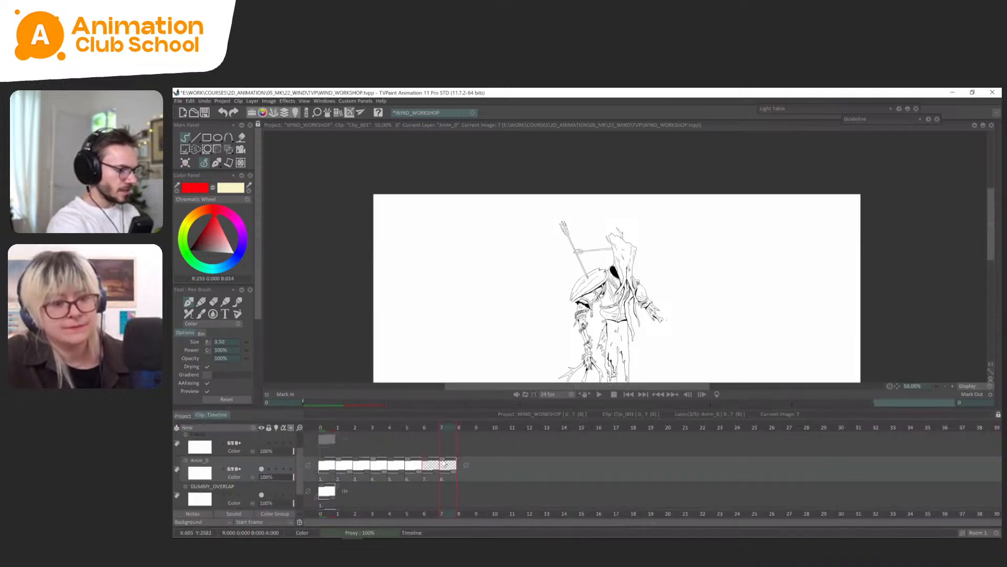
{"action": "key", "text": "ctrl+z"}
{"action": "left_click", "coordinate": [496, 427]}
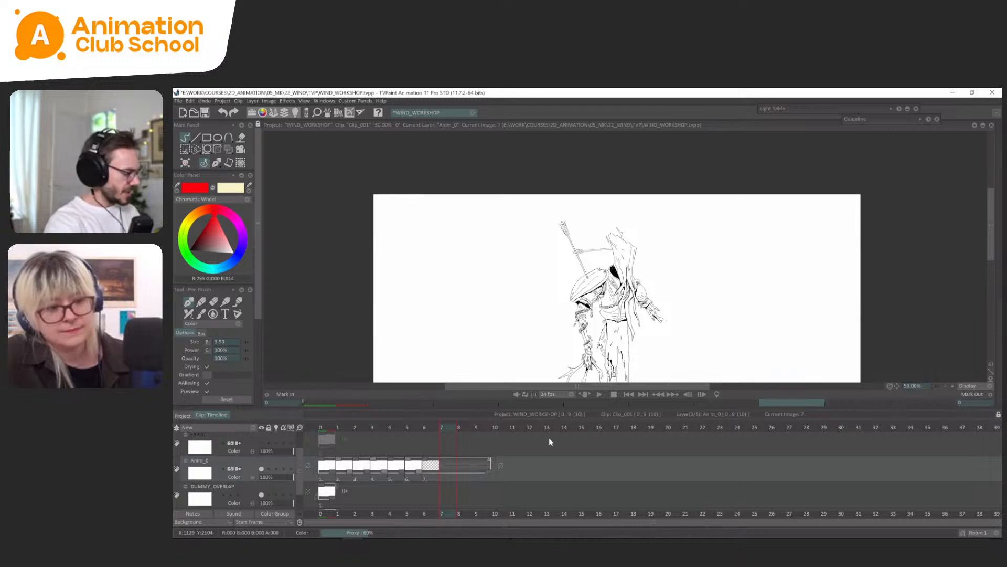
{"action": "key", "text": "Insert"}
{"action": "key", "text": "Tab"}
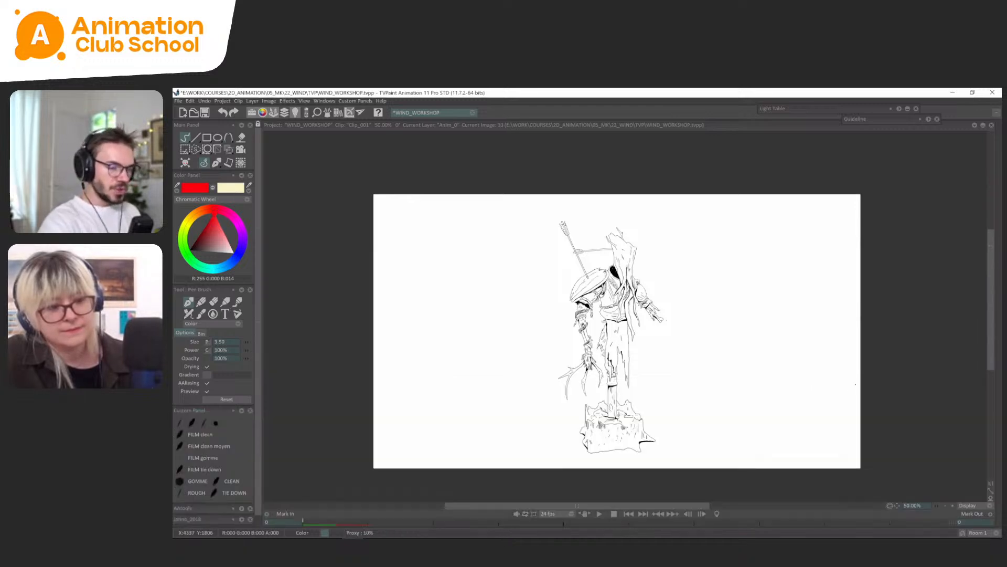
Draw another curved red wind arrow approaching the dummy on frame 10, continue it on frame 11, and flip between them.
{"action": "mouse_move", "coordinate": [841, 390]}
{"action": "left_mouse_down"}
{"action": "mouse_move", "coordinate": [693, 377]}
{"action": "mouse_move", "coordinate": [546, 319]}
{"action": "left_mouse_up"}
{"action": "key", "text": "Insert"}
{"action": "key", "text": "Left"}
{"action": "key", "text": "Left"}
{"action": "key", "text": "Right"}
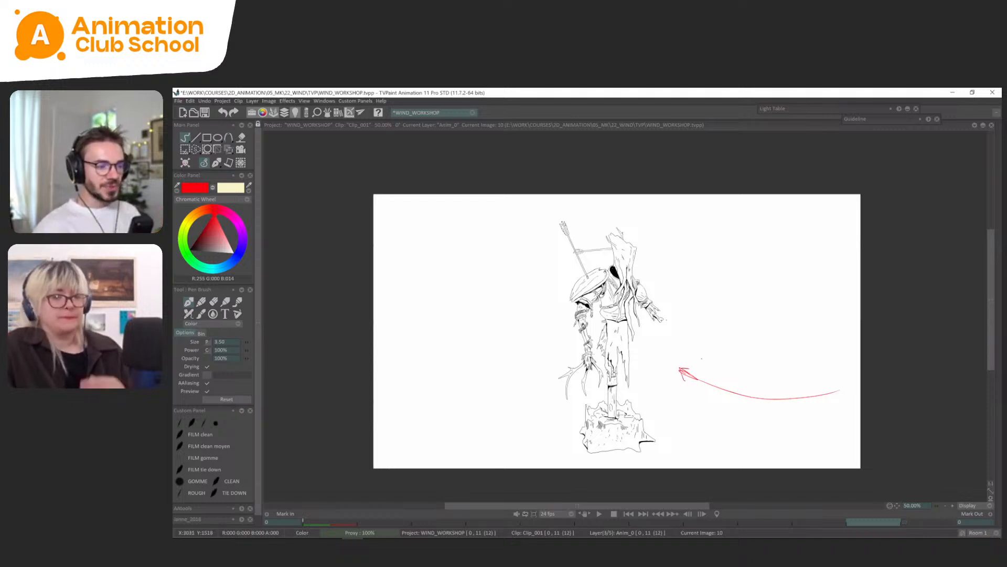
Continue the third gust with a red arrow leaving the dummy on frame 12 and a stroke exiting the canvas's left edge on frame 13.
{"action": "key", "text": "Left"}
{"action": "key", "text": "Right"}
{"action": "key", "text": "Right"}
{"action": "key", "text": "Left"}
{"action": "key", "text": "Right"}
{"action": "key", "text": "Right"}
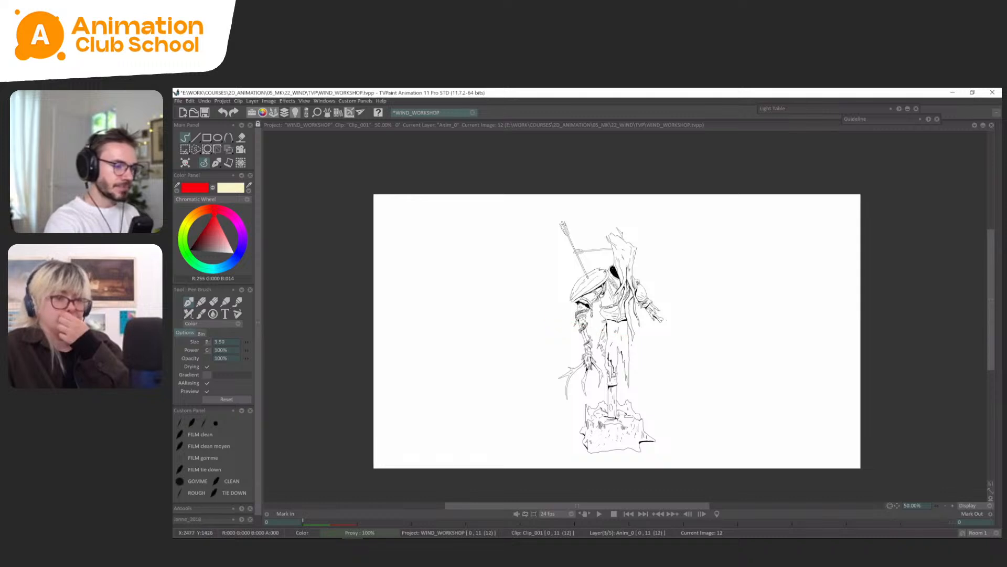
{"action": "left_click_drag", "start_coordinate": [557, 321], "coordinate": [431, 306]}
{"action": "mouse_move", "coordinate": [438, 314]}
{"action": "left_mouse_down"}
{"action": "mouse_move", "coordinate": [437, 299]}
{"action": "mouse_move", "coordinate": [374, 287]}
{"action": "left_mouse_up"}
Flip back and forth through the third gust's frames to examine how its arrow travels past the dummy.
{"action": "key", "text": "Right"}
{"action": "key", "text": "Left"}
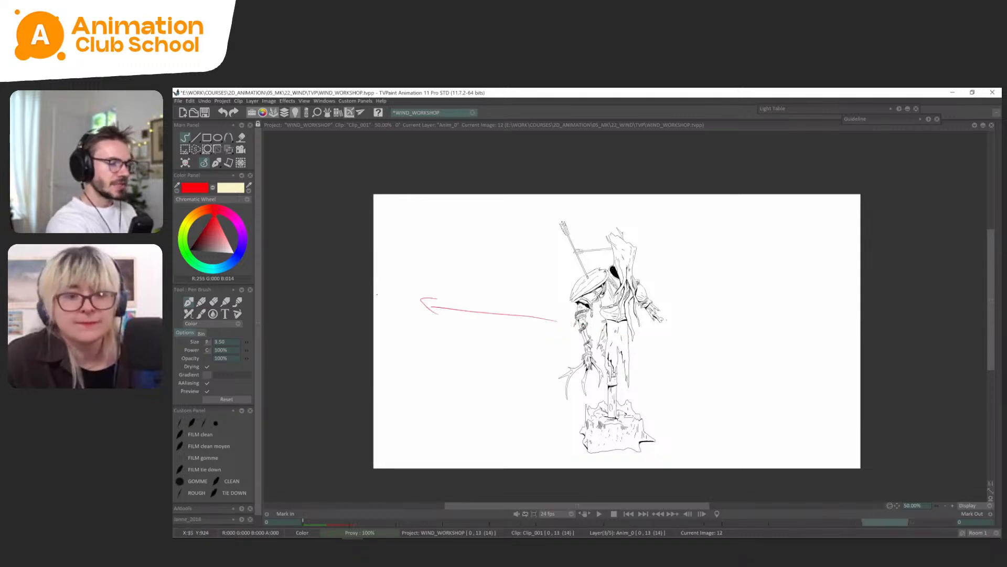
{"action": "key", "text": "Left"}
{"action": "key", "text": "Left"}
{"action": "key", "text": "Left"}
{"action": "key", "text": "Left"}
{"action": "key", "text": "Left"}
{"action": "key", "text": "Left"}
{"action": "key", "text": "Left"}
{"action": "key", "text": "Right"}
{"action": "key", "text": "Right"}
{"action": "key", "text": "Right"}
{"action": "key", "text": "Right"}
{"action": "key", "text": "Right"}
{"action": "key", "text": "Right"}
{"action": "key", "text": "Right"}
{"action": "key", "text": "Right"}
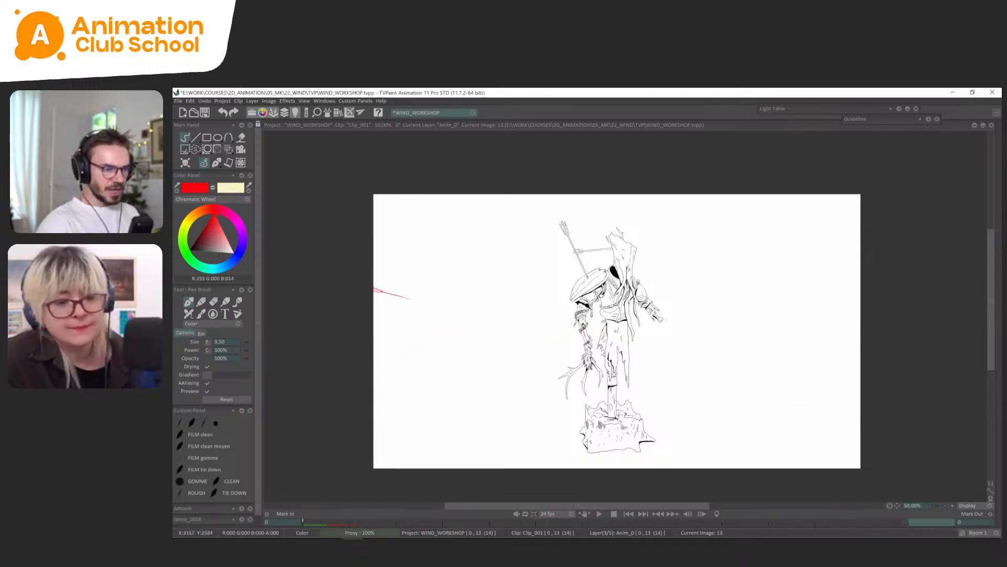
{"action": "key", "text": "Left"}
Draw new wind arrows entering from the canvas's right on frame 13, and continue them across the dummy's head and legs on frame 14.
{"action": "key", "text": "Right"}
{"action": "left_click_drag", "start_coordinate": [859, 285], "coordinate": [717, 257]}
{"action": "mouse_move", "coordinate": [810, 400]}
{"action": "left_mouse_down"}
{"action": "mouse_move", "coordinate": [671, 377]}
{"action": "mouse_move", "coordinate": [689, 384]}
{"action": "mouse_move", "coordinate": [507, 393]}
{"action": "left_mouse_up"}
{"action": "key", "text": "Right"}
{"action": "key", "text": "Left"}
{"action": "key", "text": "Right"}
{"action": "key", "text": "Left"}
Continue the upper and lower wind arrows on frame 15, carrying both further left past the dummy.
{"action": "key", "text": "Right"}
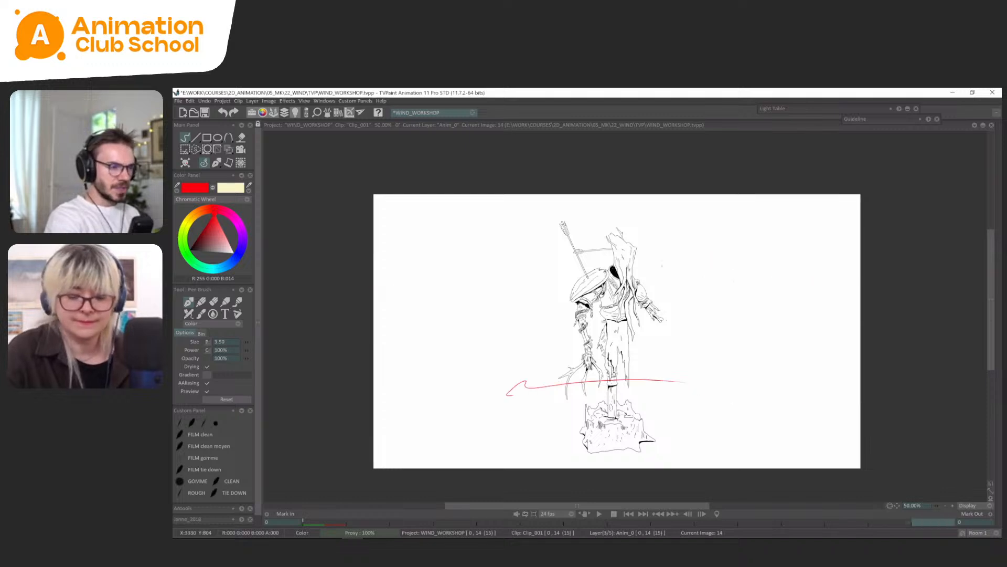
{"action": "left_click_drag", "start_coordinate": [693, 272], "coordinate": [581, 257]}
{"action": "key", "text": "Right"}
{"action": "left_click_drag", "start_coordinate": [512, 404], "coordinate": [395, 417]}
{"action": "key", "text": "Left"}
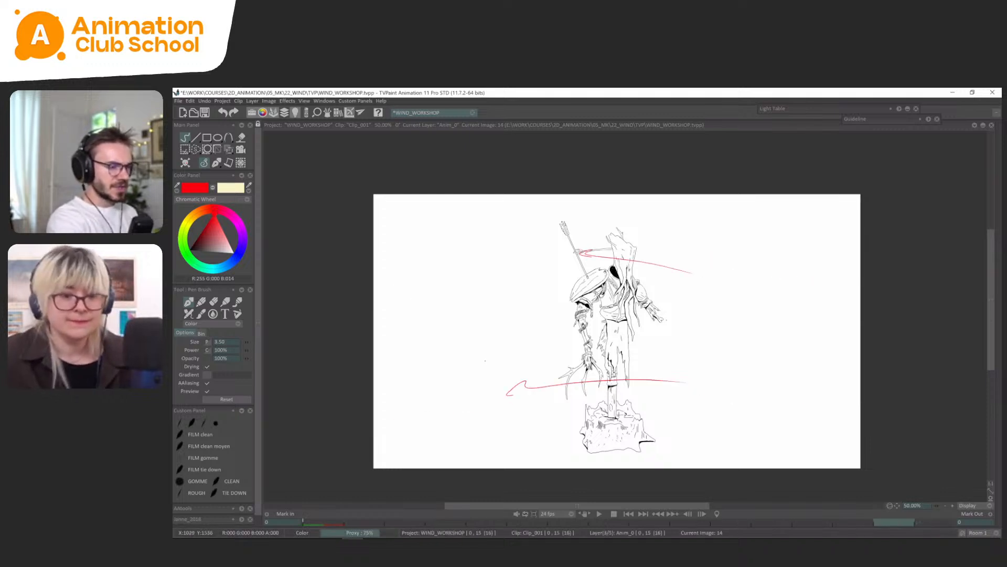
{"action": "key", "text": "Right"}
{"action": "left_click_drag", "start_coordinate": [585, 257], "coordinate": [524, 259]}
{"action": "left_click_drag", "start_coordinate": [536, 256], "coordinate": [522, 262]}
Curve the upper arrow downward and run the lower one off-canvas on frame 16, then finish the upper gust with a short stroke on frame 17.
{"action": "key", "text": "Right"}
{"action": "key", "text": "Left"}
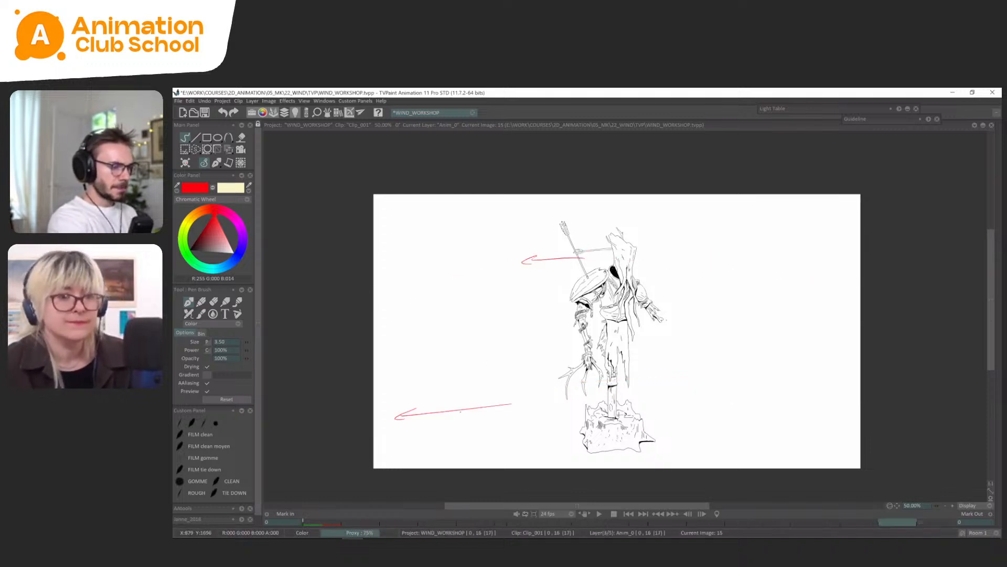
{"action": "key", "text": "Left"}
{"action": "key", "text": "Right"}
{"action": "key", "text": "Right"}
{"action": "left_click_drag", "start_coordinate": [418, 419], "coordinate": [374, 424]}
{"action": "left_click_drag", "start_coordinate": [506, 262], "coordinate": [456, 277]}
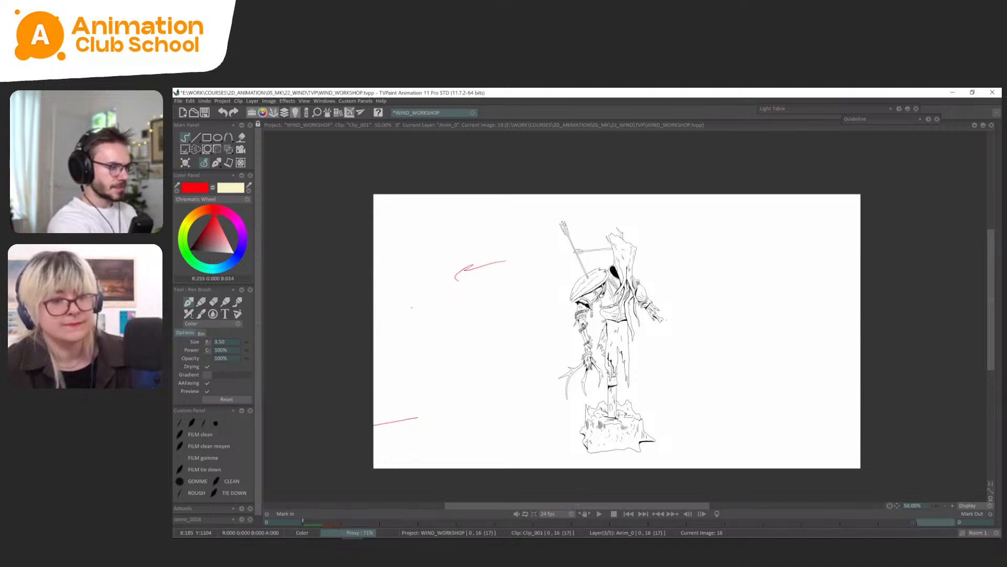
{"action": "key", "text": "Right"}
{"action": "left_click_drag", "start_coordinate": [409, 308], "coordinate": [386, 324]}
{"action": "key", "text": "Left"}
{"action": "key", "text": "Left"}
{"action": "key", "text": "Left"}
{"action": "key", "text": "Left"}
{"action": "key", "text": "Left"}
{"action": "key", "text": "Left"}
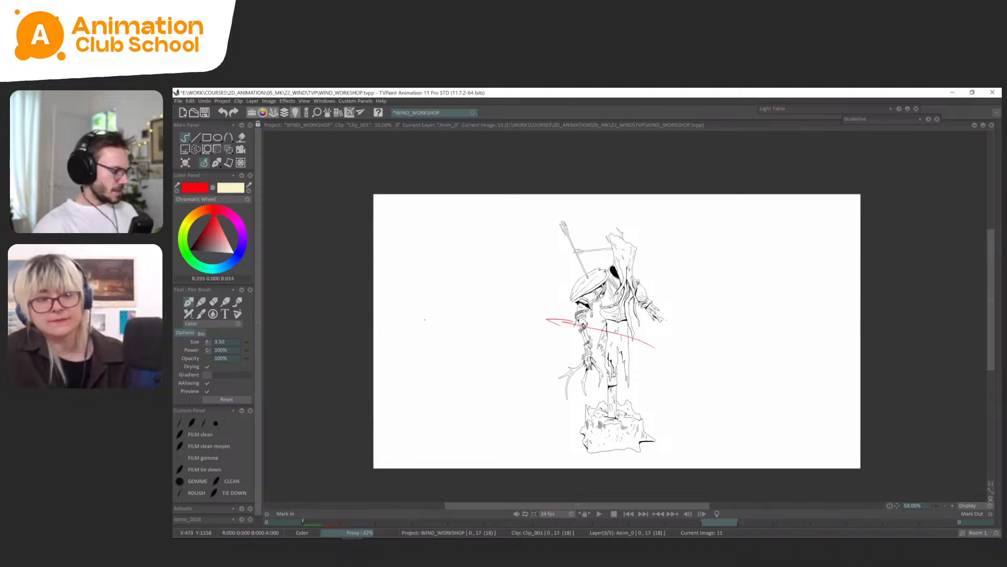
Set the exposure of the wind images on frames 10 to 17 to 2.
{"action": "key", "text": "Tab"}
{"action": "left_click_drag", "start_coordinate": [626, 479], "coordinate": [499, 471]}
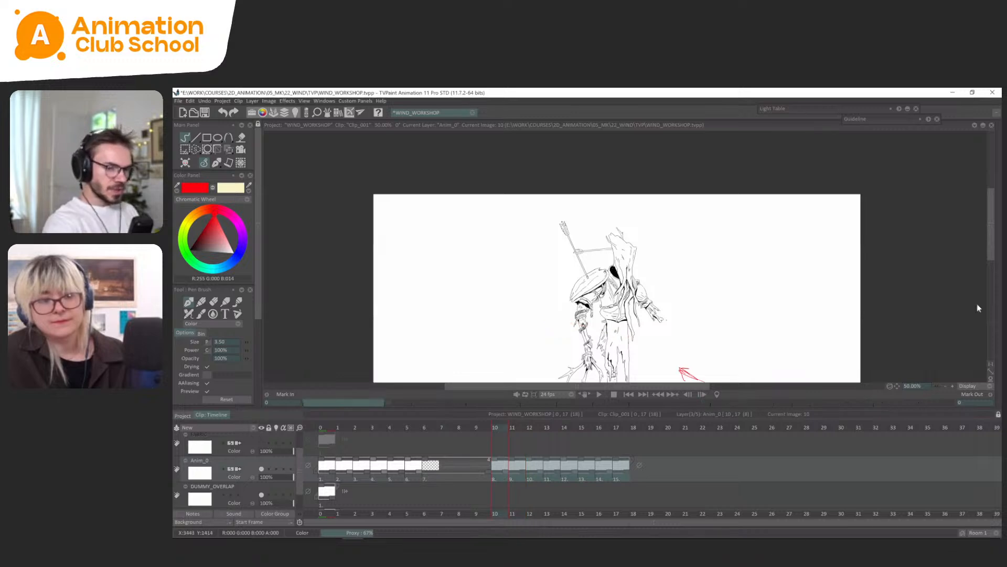
{"action": "mouse_move", "coordinate": [998, 319]}
{"action": "left_click_drag", "start_coordinate": [917, 333], "coordinate": [928, 432]}
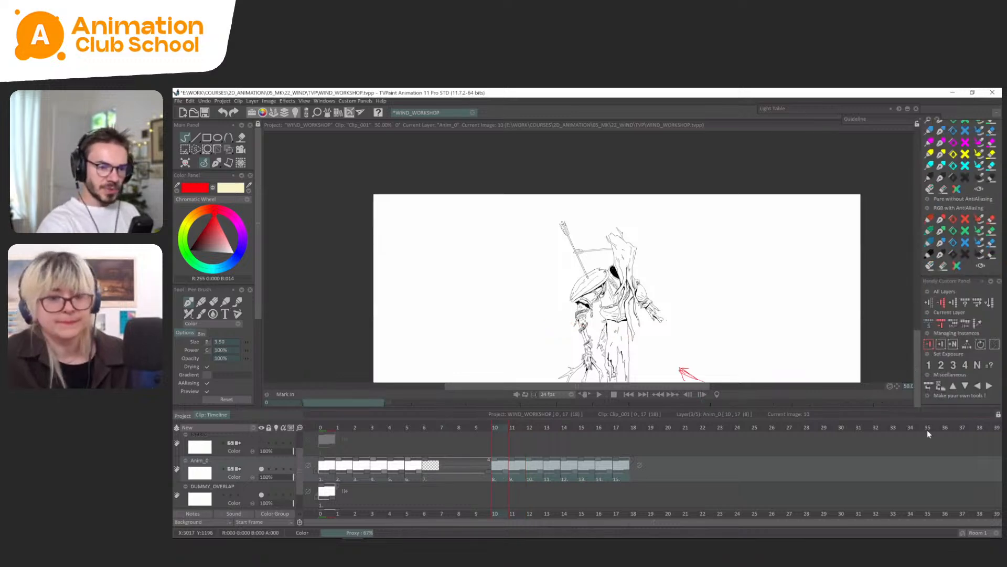
{"action": "left_click", "coordinate": [942, 365]}
Set the exposure of the first six wind images to 2.
{"action": "left_click_drag", "start_coordinate": [419, 478], "coordinate": [311, 486]}
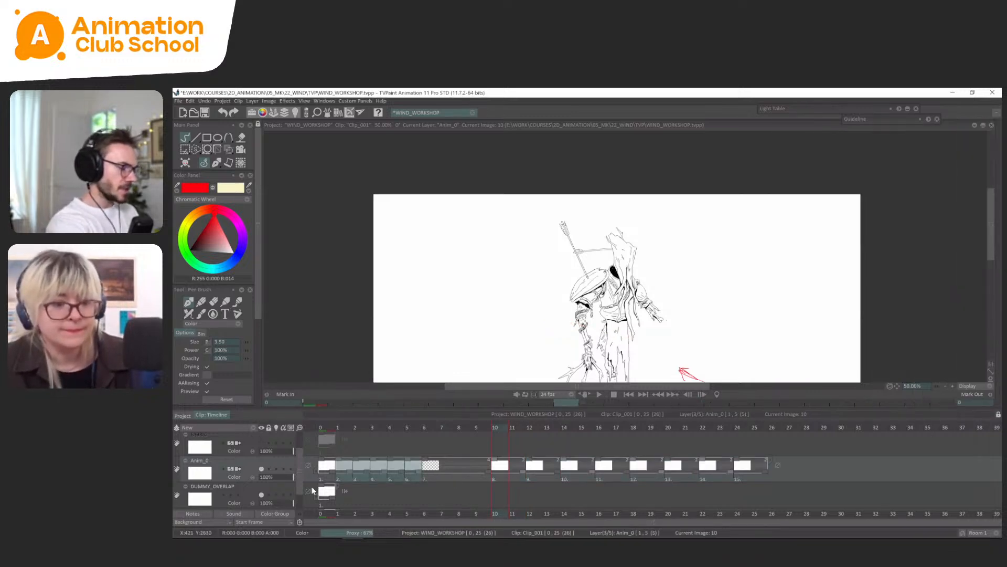
{"action": "mouse_move", "coordinate": [998, 302]}
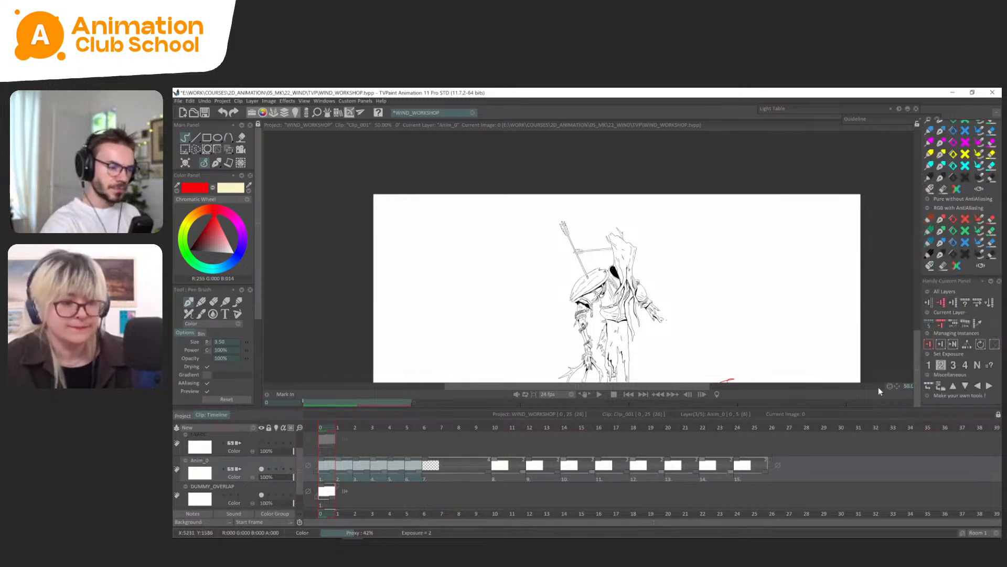
{"action": "left_click", "coordinate": [942, 366]}
{"action": "left_click", "coordinate": [351, 475]}
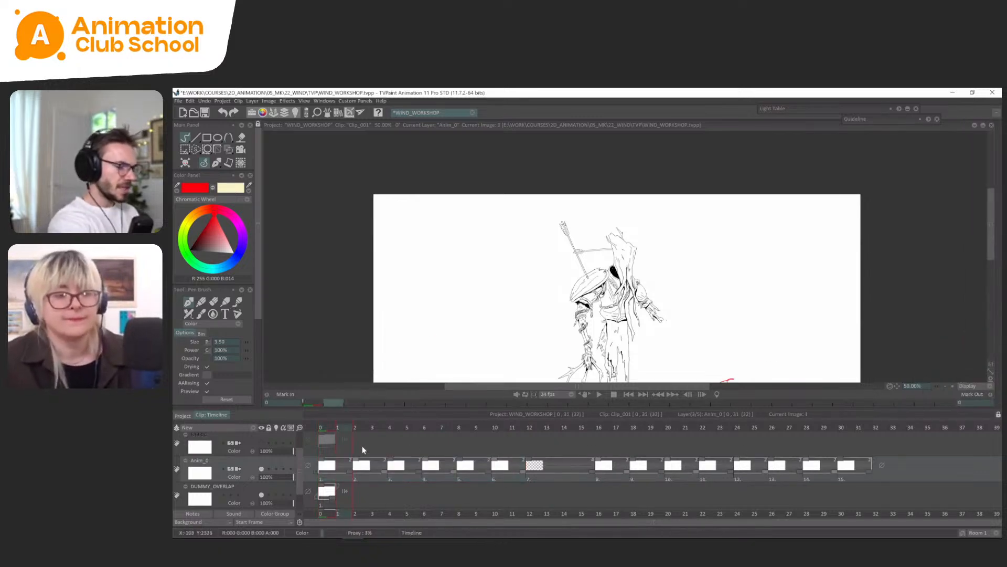
Shift the whole sequence of wind images to start at frame 6 and play back the animation.
{"action": "left_click_drag", "start_coordinate": [342, 468], "coordinate": [445, 473]}
{"action": "left_click_drag", "start_coordinate": [300, 427], "coordinate": [285, 426]}
{"action": "left_click_drag", "start_coordinate": [743, 291], "coordinate": [729, 238]}
{"action": "left_click_drag", "start_coordinate": [402, 428], "coordinate": [374, 492]}
{"action": "key", "text": "Return"}
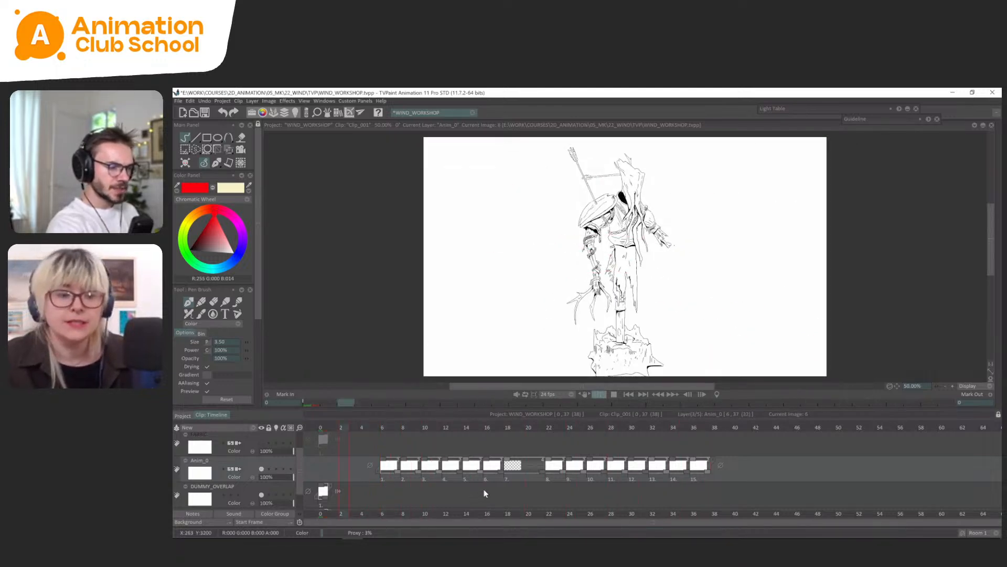
Set the exposure of the first six wind images to 4.
{"action": "left_click_drag", "start_coordinate": [501, 477], "coordinate": [385, 480]}
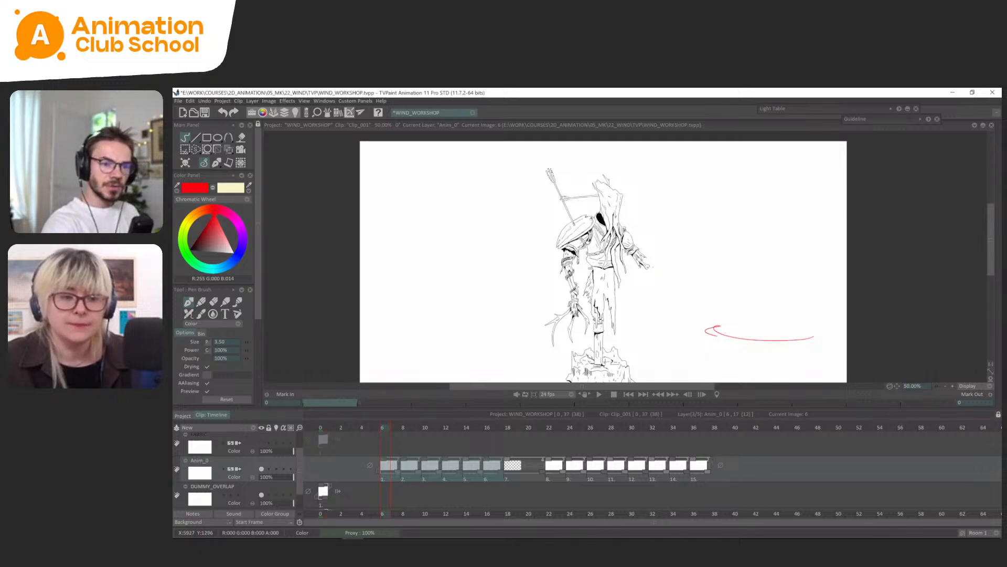
{"action": "mouse_move", "coordinate": [999, 325]}
{"action": "left_click", "coordinate": [965, 365]}
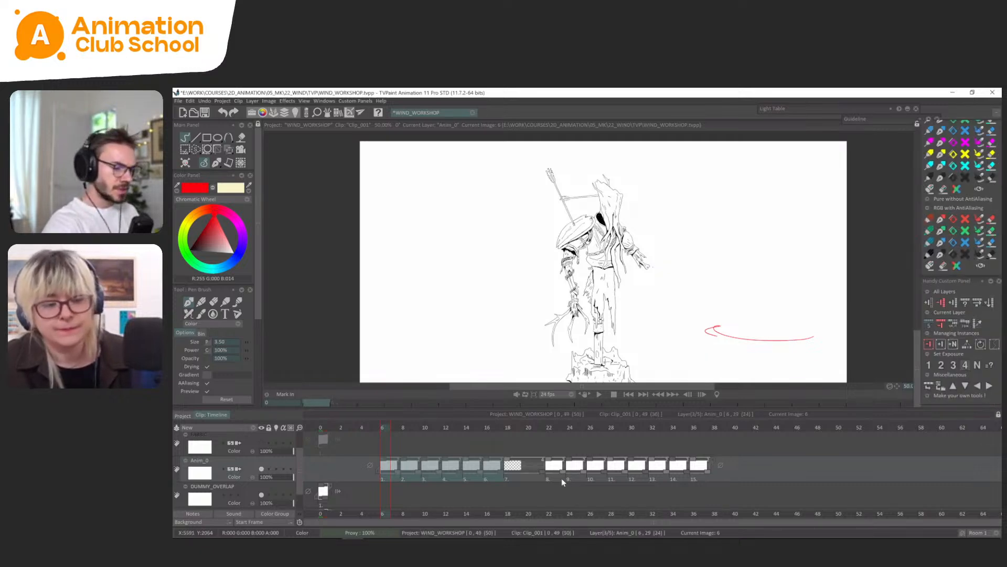
Extend the blank image between the gusts so it holds through frame 38, and play back the animation.
{"action": "left_click_drag", "start_coordinate": [667, 472], "coordinate": [718, 475]}
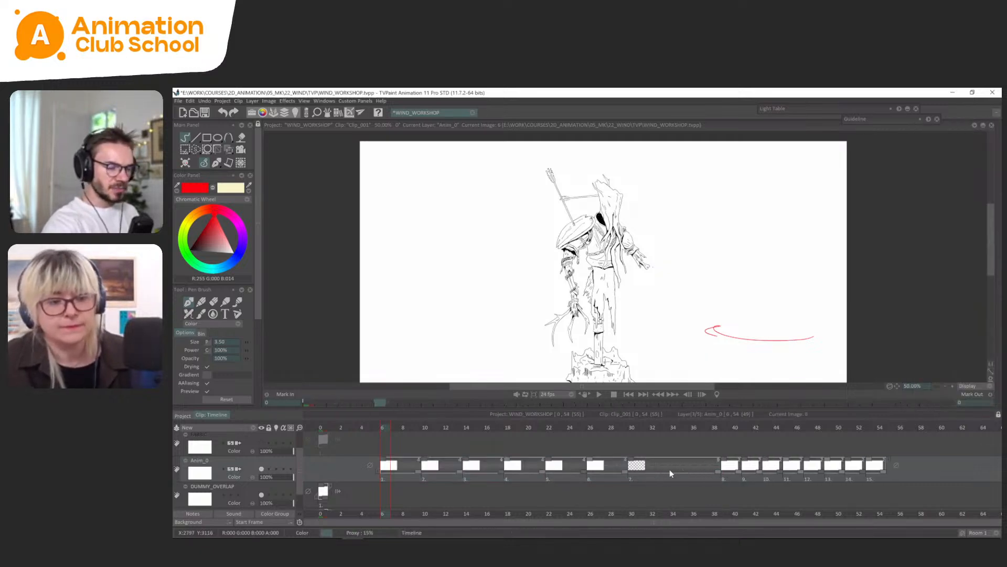
{"action": "key", "text": "Return"}
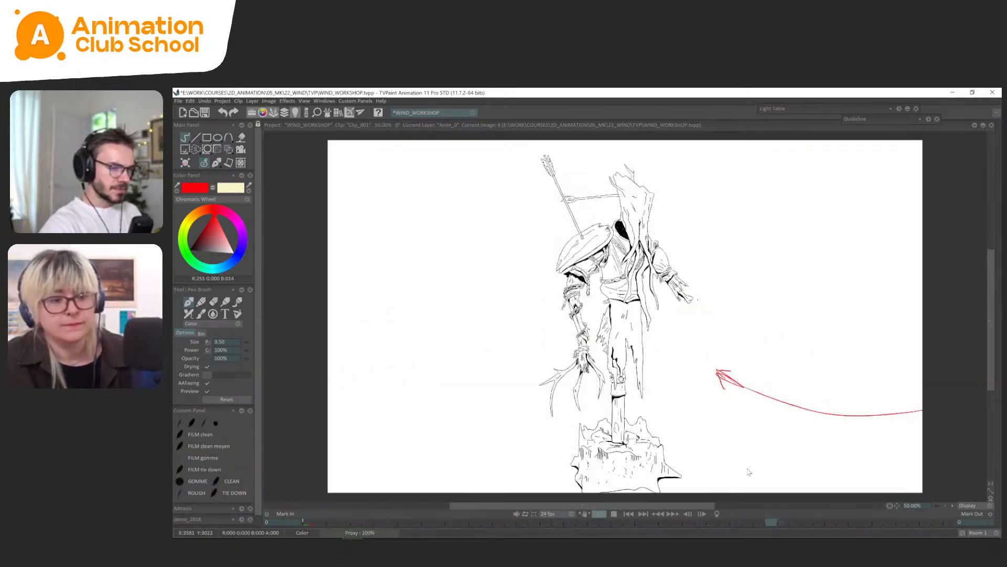
{"action": "key", "text": "Return"}
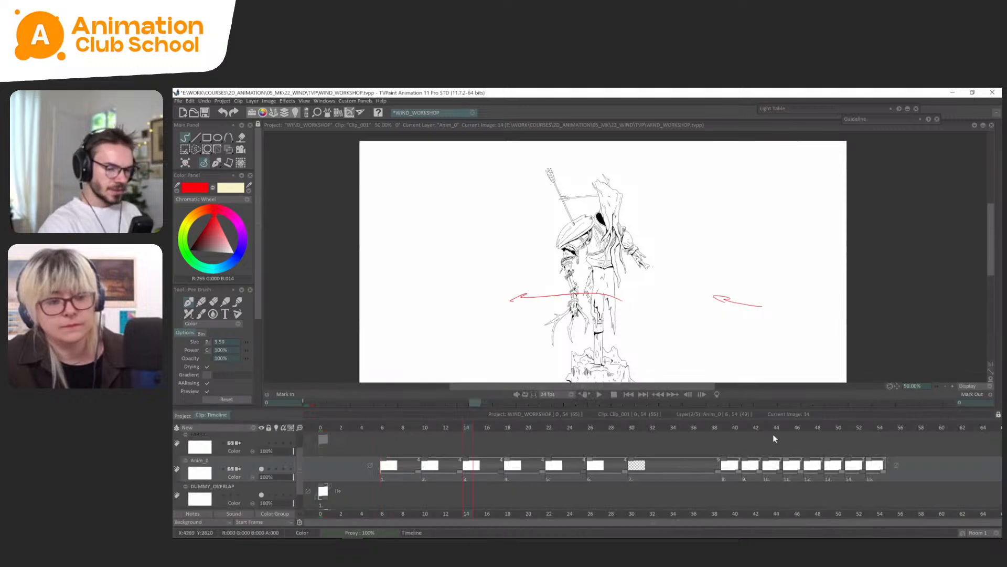
Lengthen the last four wind images, 12 to 15, to four frames each and play back the full-canvas animation.
{"action": "left_click_drag", "start_coordinate": [775, 438], "coordinate": [962, 464]}
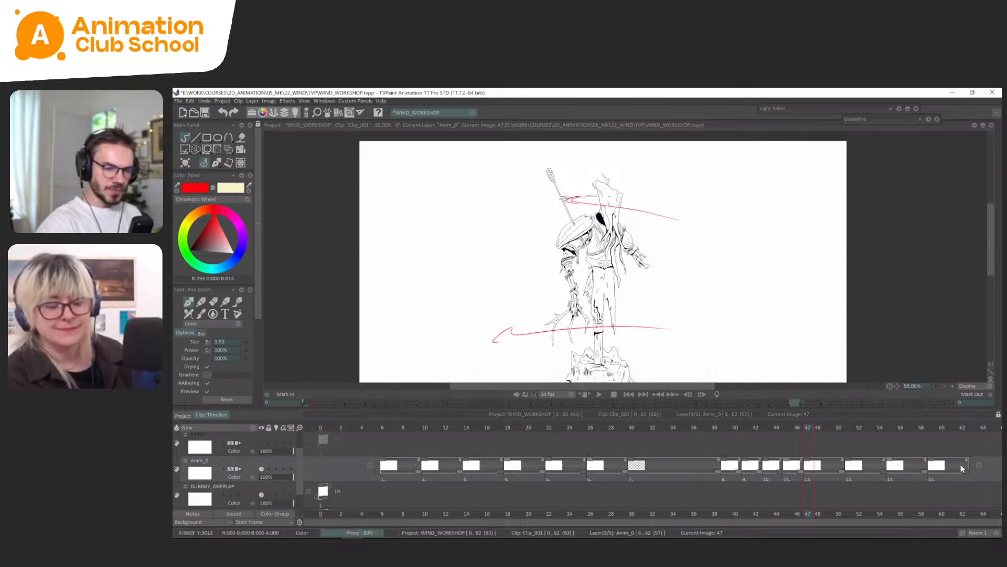
{"action": "key", "text": "Tab"}
{"action": "key", "text": "Return"}
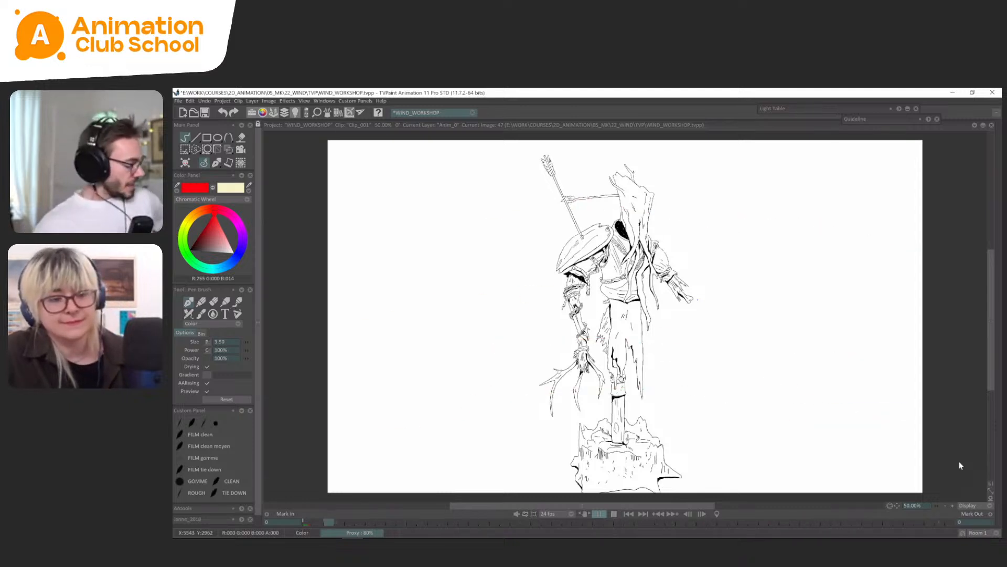
{"action": "key", "text": "Return"}
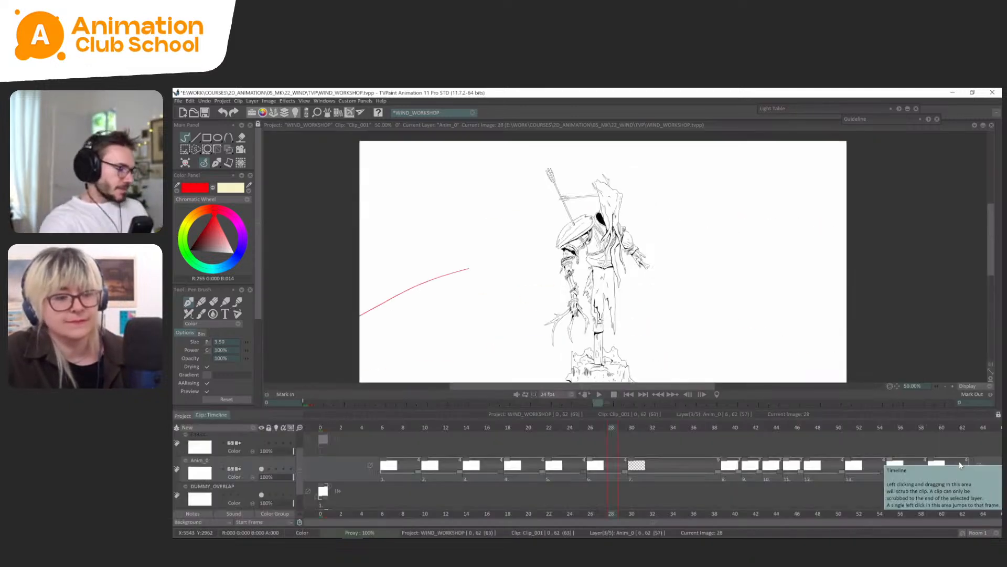
Show the red cape drawing on the FABRIC layer over the dummy.
{"action": "scroll", "coordinate": [296, 455], "scroll_direction": "up", "scroll_amount": 2}
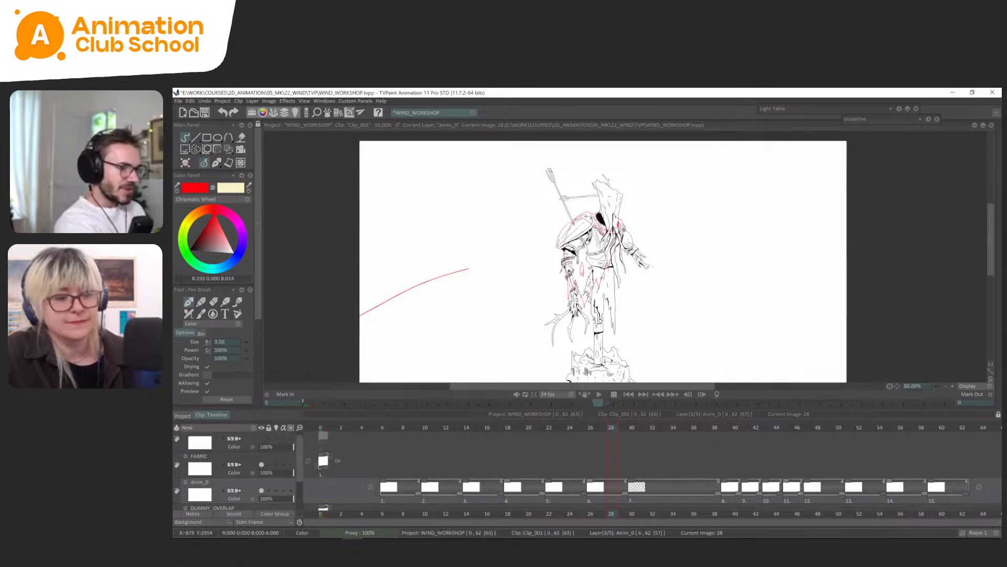
{"action": "key", "text": "Tab"}
{"action": "scroll", "coordinate": [643, 395], "scroll_direction": "up", "scroll_amount": 1}
{"action": "left_click_drag", "start_coordinate": [644, 395], "coordinate": [671, 466]}
{"action": "key", "text": "Tab"}
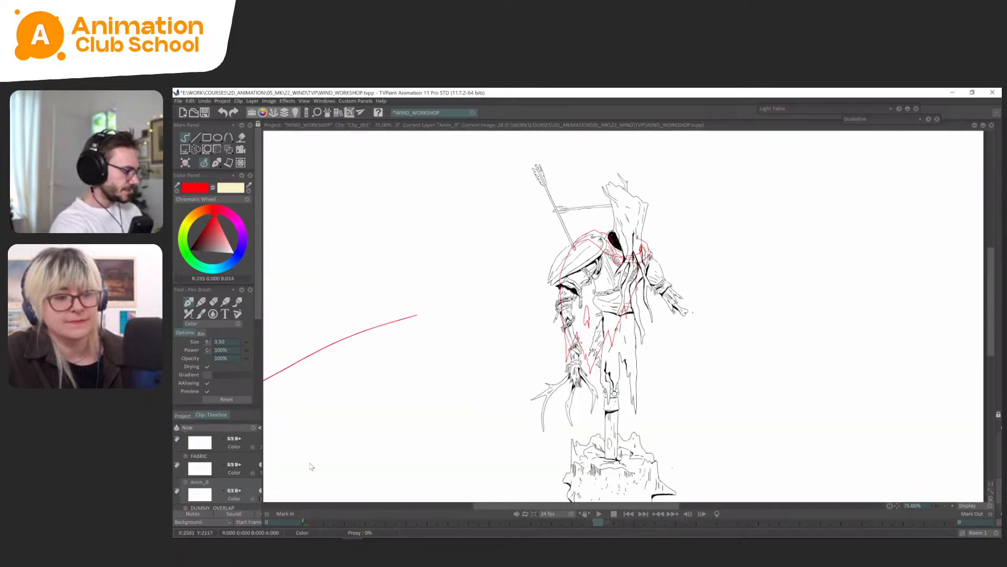
Lower the DUMMY layer's opacity to about 18% so the cape and overlap drawings stand out.
{"action": "scroll", "coordinate": [278, 502], "scroll_direction": "down", "scroll_amount": 2}
{"action": "left_click_drag", "start_coordinate": [279, 502], "coordinate": [264, 505]}
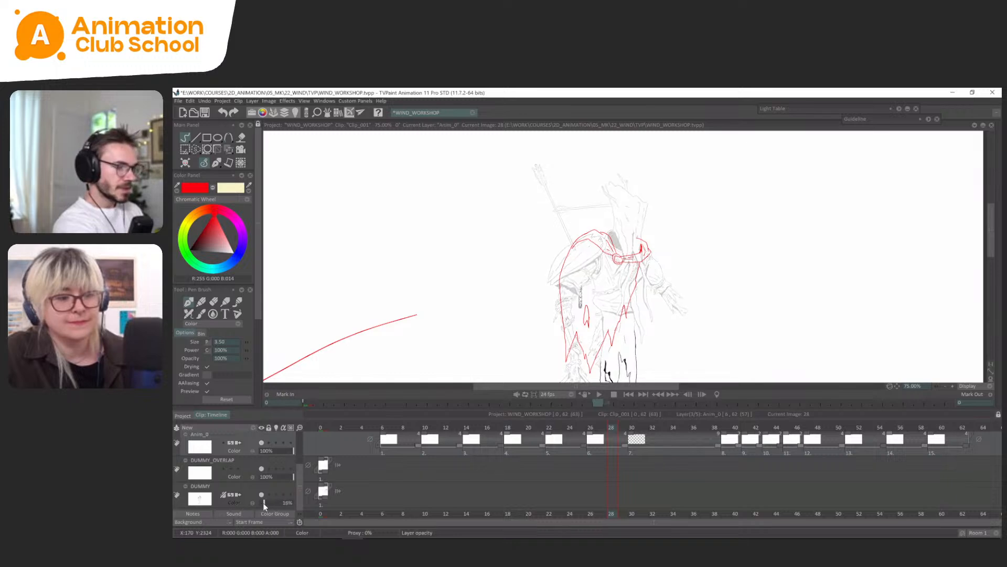
{"action": "key", "text": "Tab"}
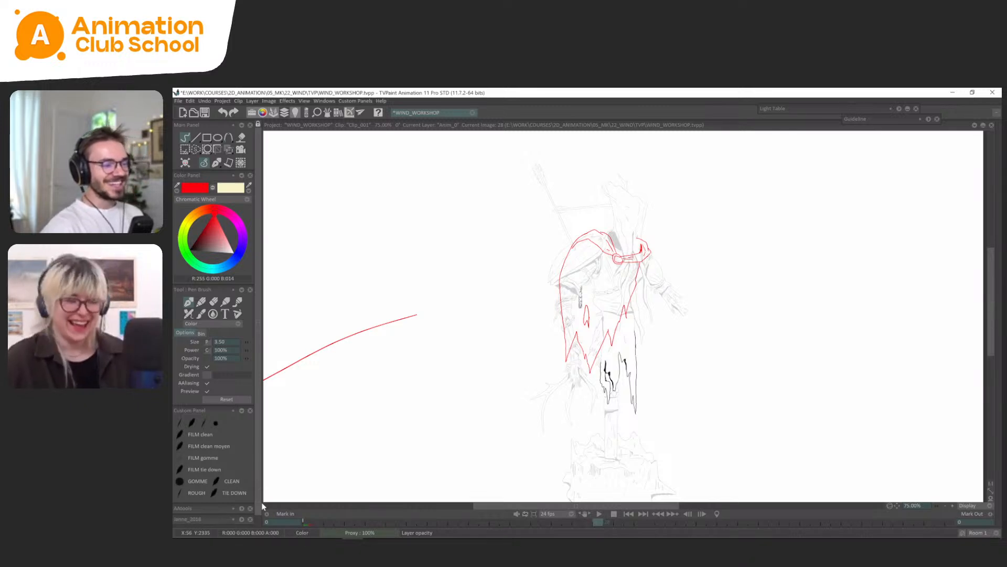
{"action": "scroll", "coordinate": [623, 316], "scroll_direction": "up", "scroll_amount": 3}
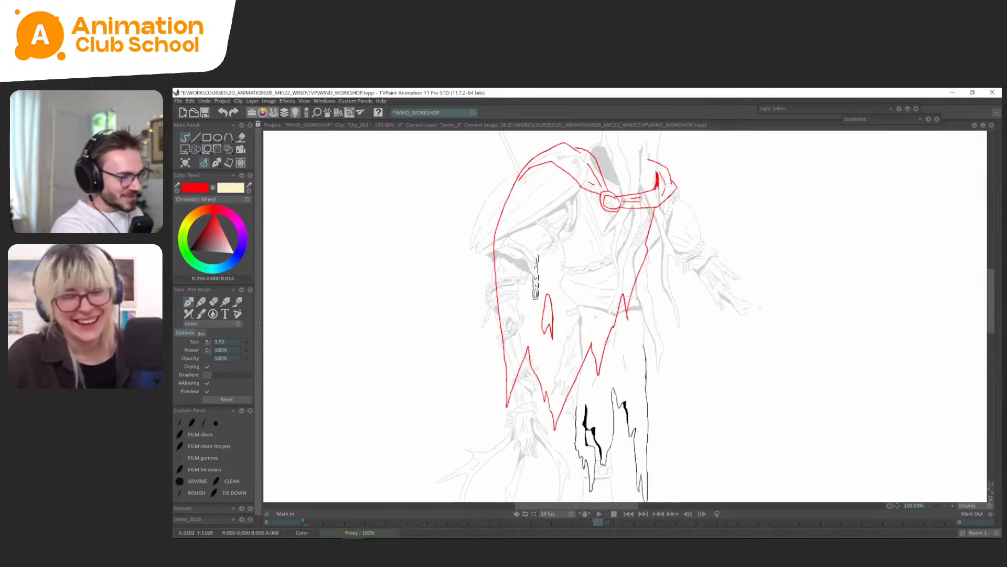
{"action": "left_click_drag", "start_coordinate": [536, 283], "coordinate": [540, 279]}
{"action": "key", "text": "ctrl+z"}
{"action": "scroll", "coordinate": [625, 315], "scroll_direction": "down", "scroll_amount": 2}
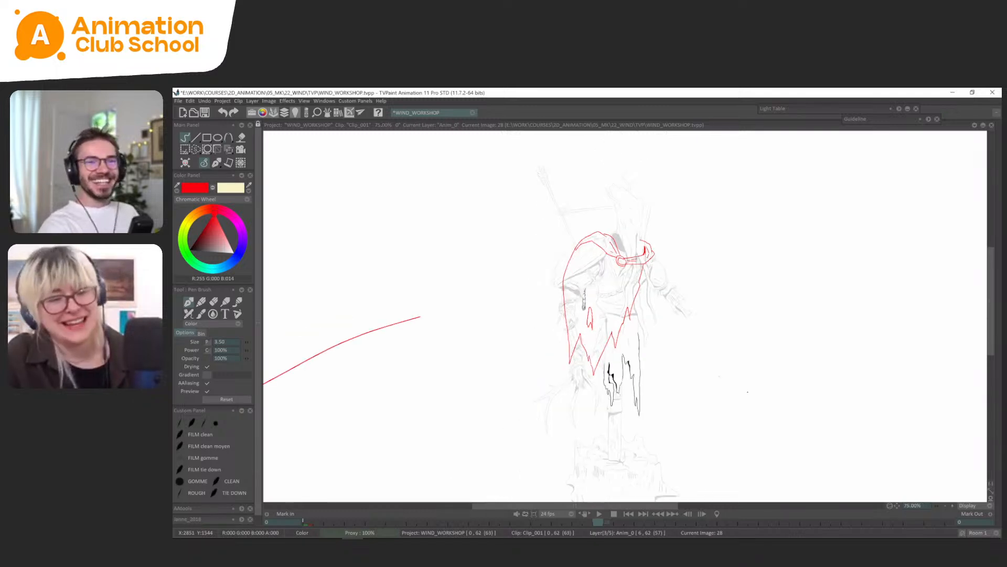
{"action": "left_click_drag", "start_coordinate": [740, 385], "coordinate": [748, 392]}
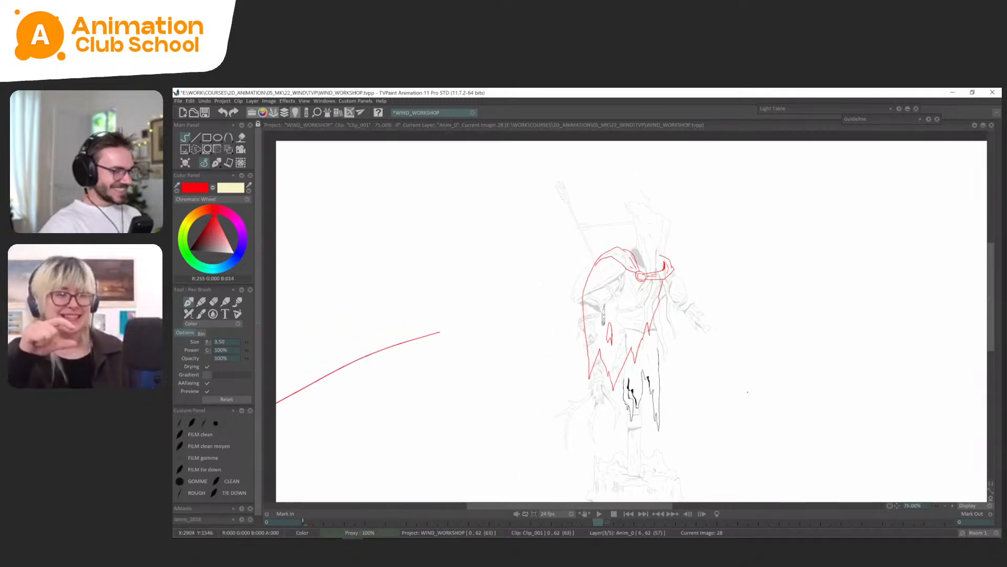
Go to the first wind drawing at frame 6 and rename the Anim_0 layer as WIND.
{"action": "key", "text": "Tab"}
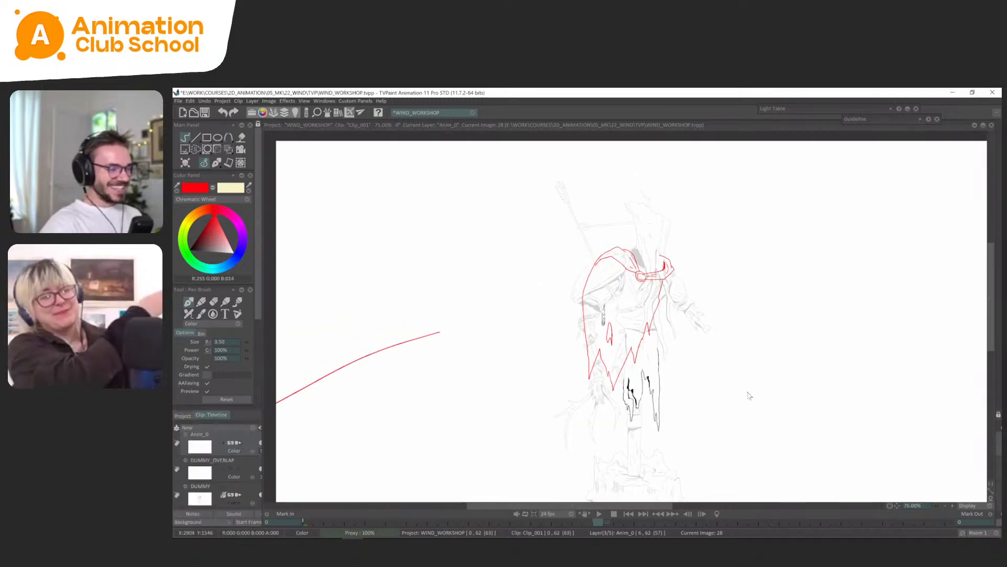
{"action": "left_click", "coordinate": [388, 445]}
{"action": "key", "text": "Tab"}
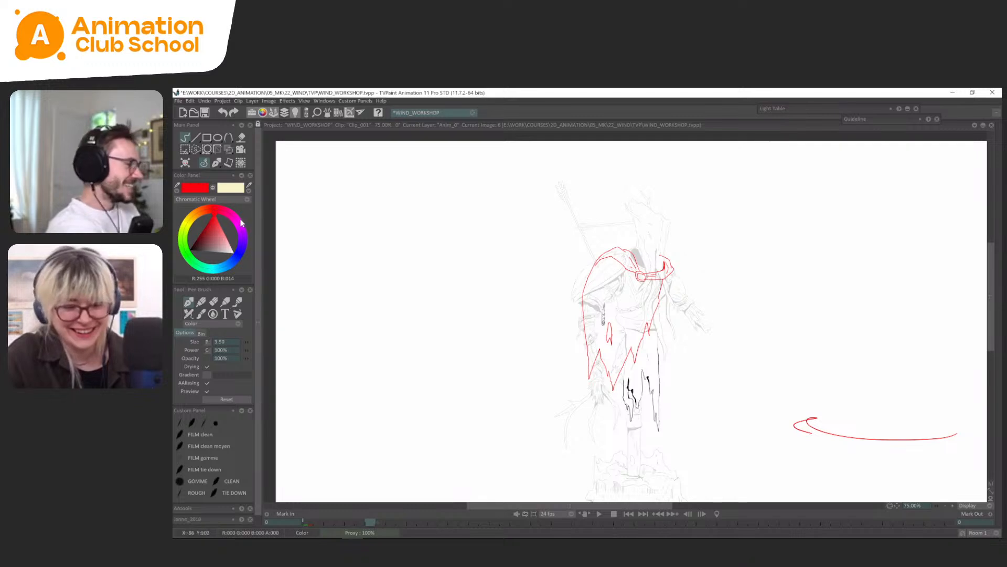
{"action": "key", "text": "Tab"}
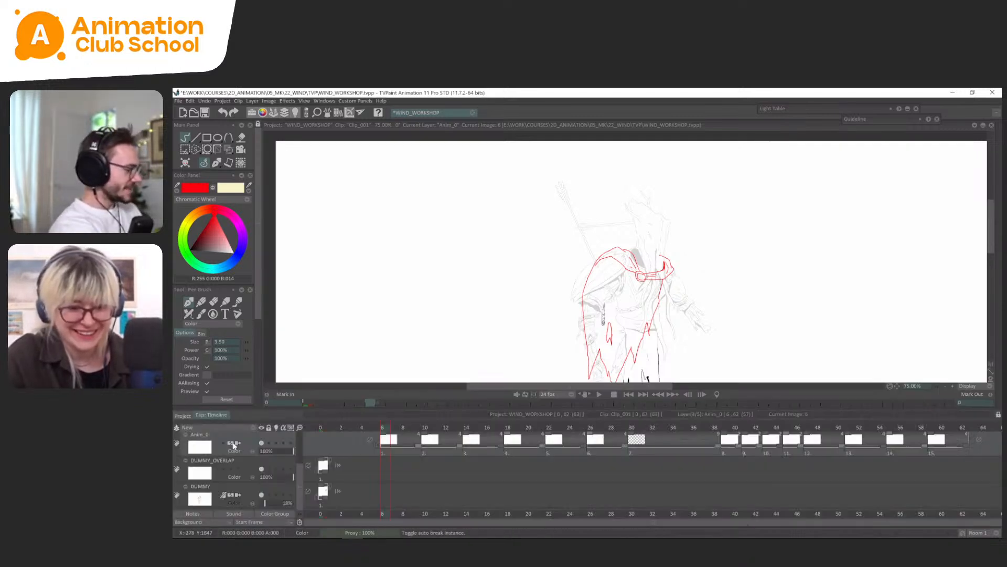
{"action": "scroll", "coordinate": [219, 460], "scroll_direction": "up", "scroll_amount": 2}
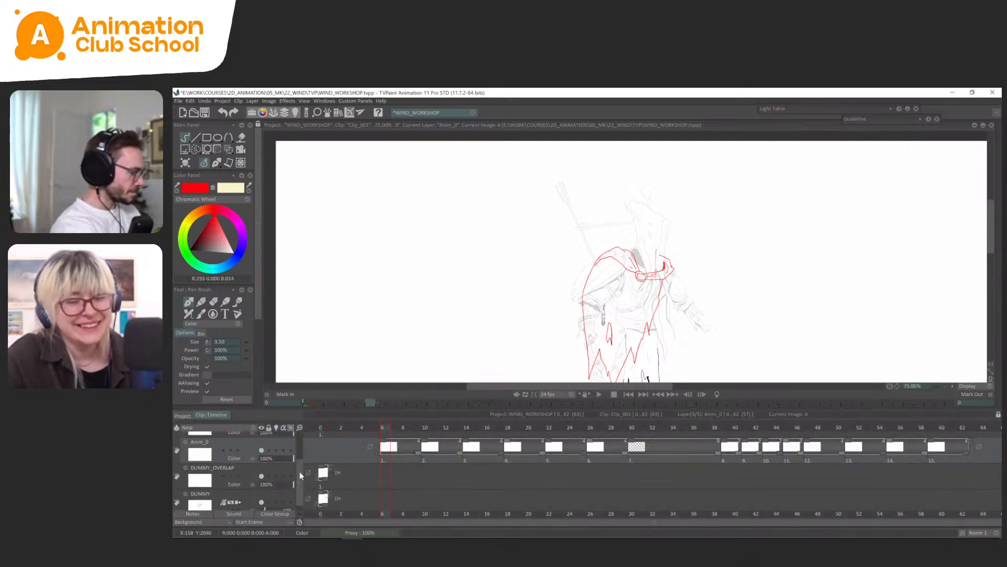
{"action": "double_click", "coordinate": [219, 461]}
{"action": "type", "text": "WI"}
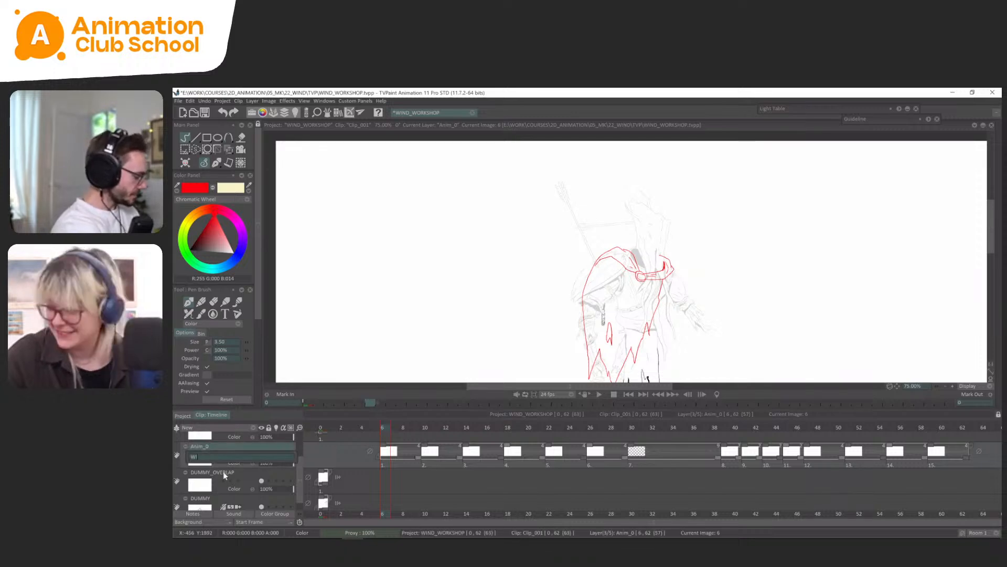
{"action": "type", "text": "ND"}
{"action": "key", "text": "Return"}
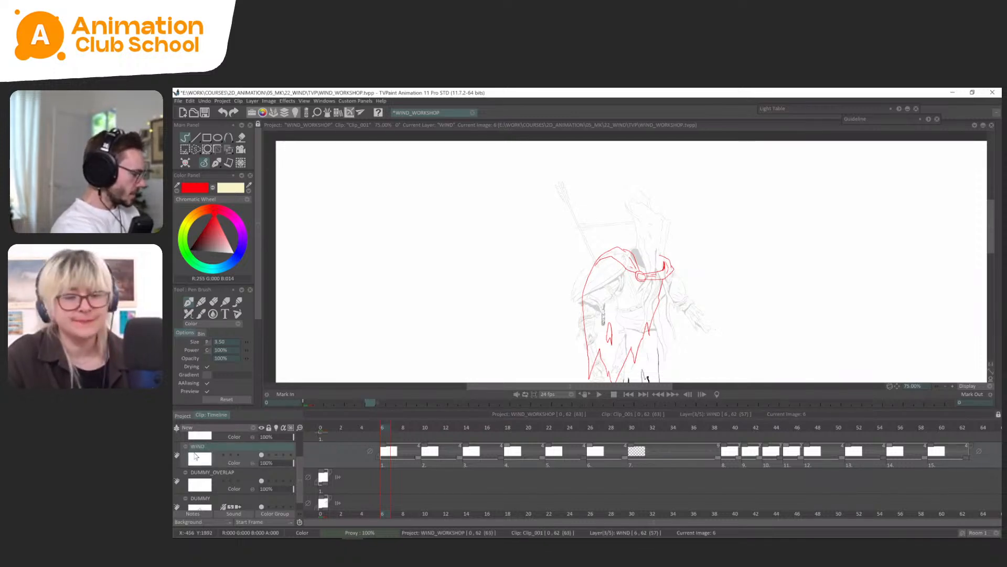
Color-code the layers in the timeline: WIND in Red, DUMMY_OVERLAP in Light Blue and DUMMY in Pink.
{"action": "left_click", "coordinate": [216, 323]}
{"action": "left_click", "coordinate": [210, 334]}
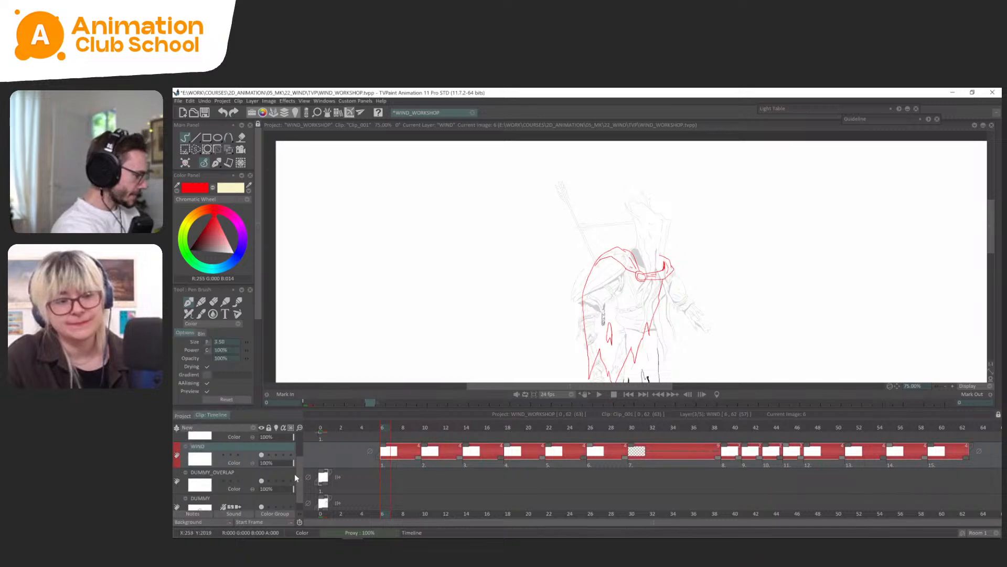
{"action": "left_click", "coordinate": [177, 481]}
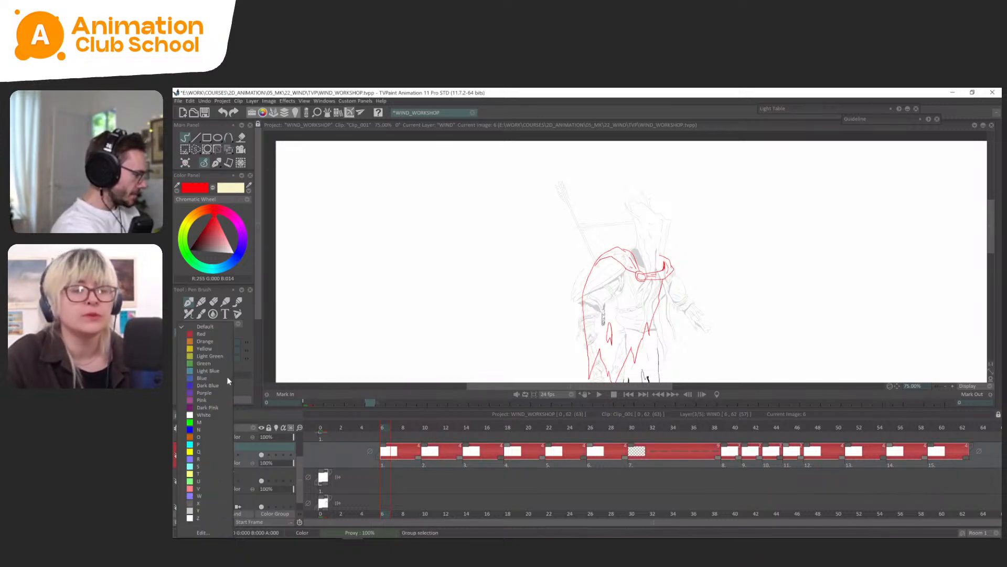
{"action": "left_click", "coordinate": [208, 370]}
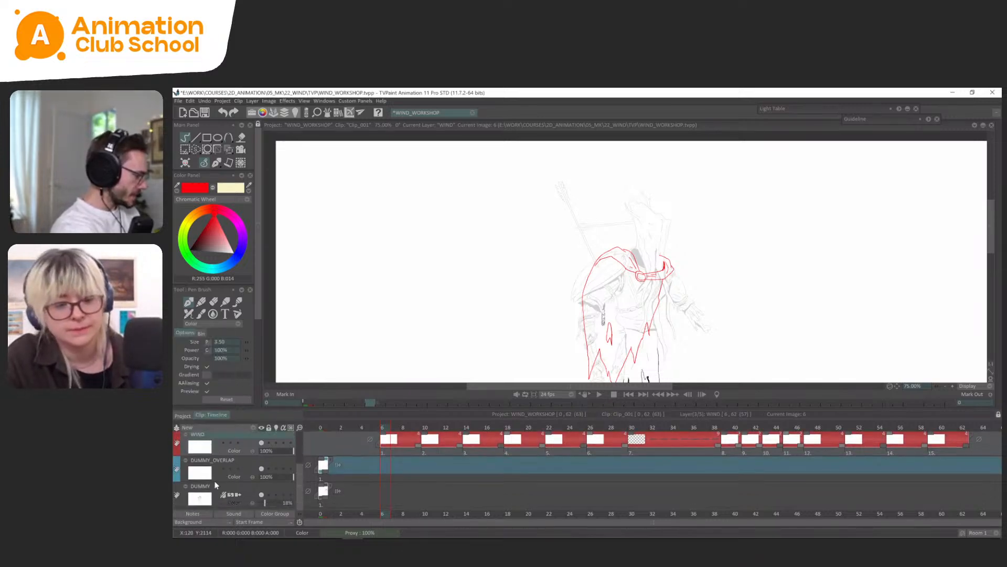
{"action": "scroll", "coordinate": [305, 470], "scroll_direction": "down", "scroll_amount": 1}
{"action": "left_click", "coordinate": [177, 495]}
{"action": "left_click", "coordinate": [212, 398]}
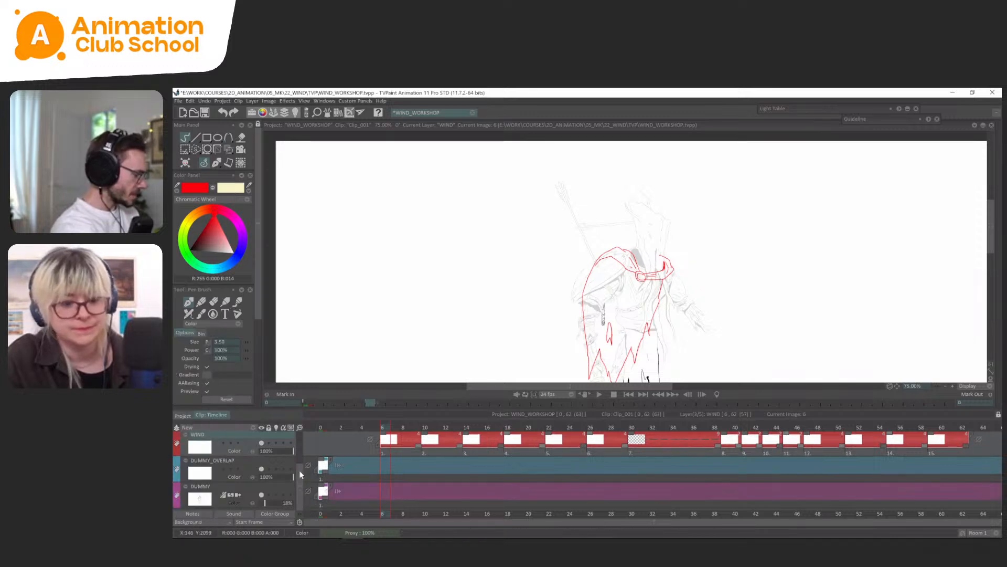
Color-code the FABRIC layer in Yellow and extend its cape drawing to frame 62, the end of the wind animation.
{"action": "scroll", "coordinate": [279, 466], "scroll_direction": "up", "scroll_amount": 2}
{"action": "left_click", "coordinate": [179, 466]}
{"action": "left_click", "coordinate": [179, 467]}
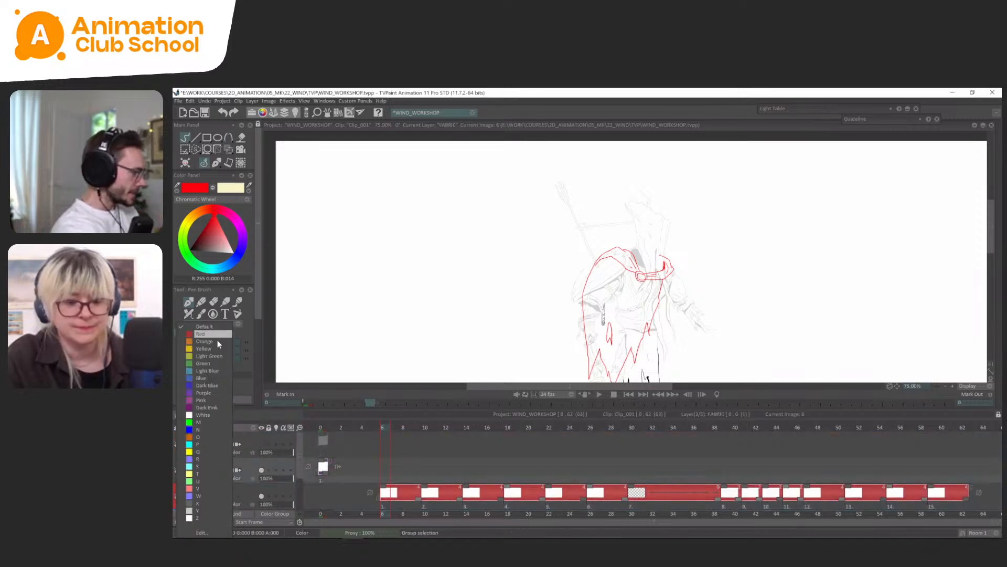
{"action": "left_click", "coordinate": [212, 347]}
{"action": "left_click_drag", "start_coordinate": [328, 470], "coordinate": [968, 472]}
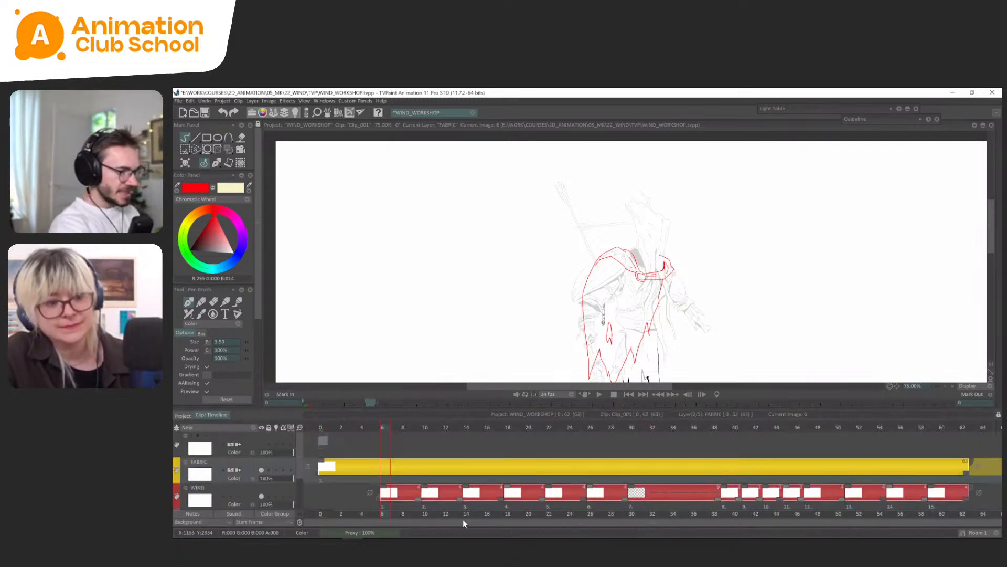
Insert a new blank image on the FABRIC layer at frame 14, where the third wind drawing starts.
{"action": "left_click_drag", "start_coordinate": [645, 333], "coordinate": [651, 284]}
{"action": "scroll", "coordinate": [647, 279], "scroll_direction": "down", "scroll_amount": 1}
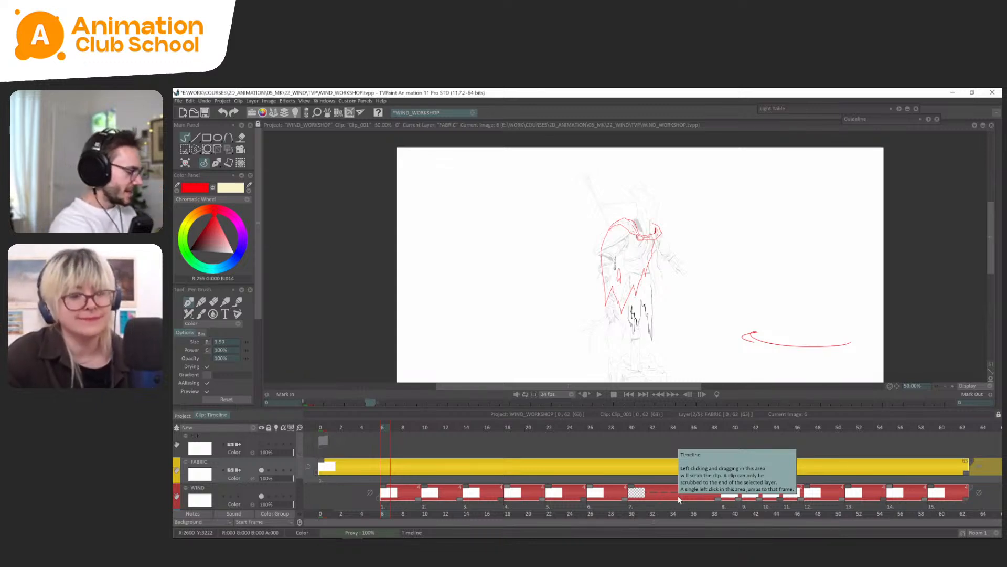
{"action": "left_click_drag", "start_coordinate": [399, 427], "coordinate": [460, 423]}
{"action": "key", "text": "Insert"}
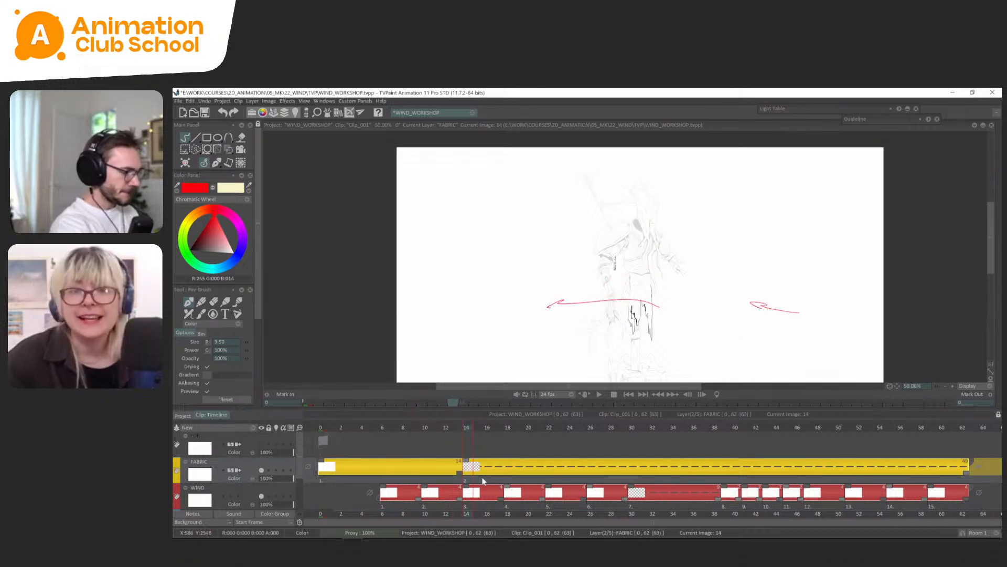
Lock the WIND layer and raise the DUMMY layer's opacity to about 55%.
{"action": "left_click", "coordinate": [270, 496]}
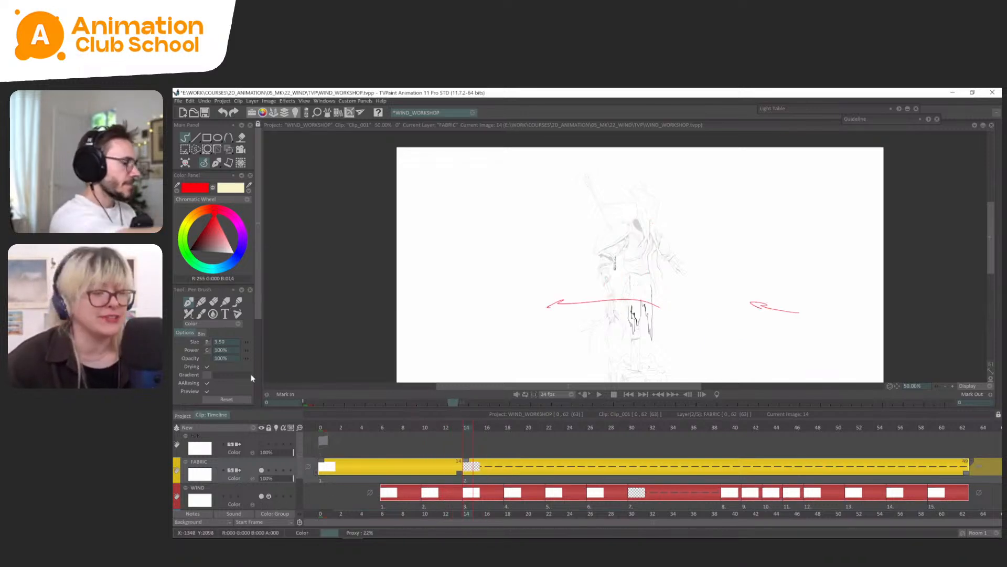
{"action": "key", "text": "Tab"}
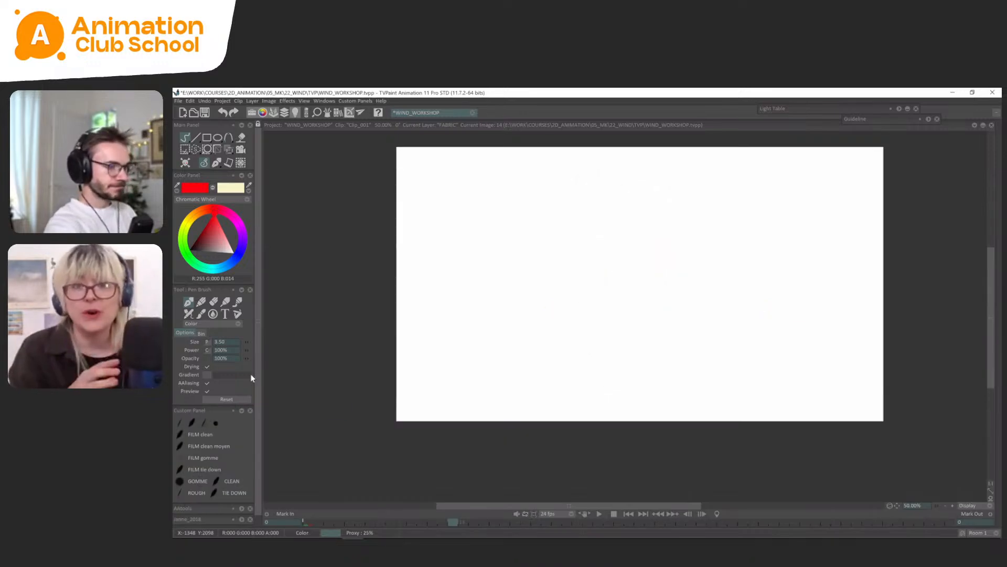
{"action": "key", "text": "plus"}
{"action": "key", "text": "plus"}
{"action": "left_click_drag", "start_coordinate": [662, 354], "coordinate": [661, 420]}
{"action": "key", "text": "Tab"}
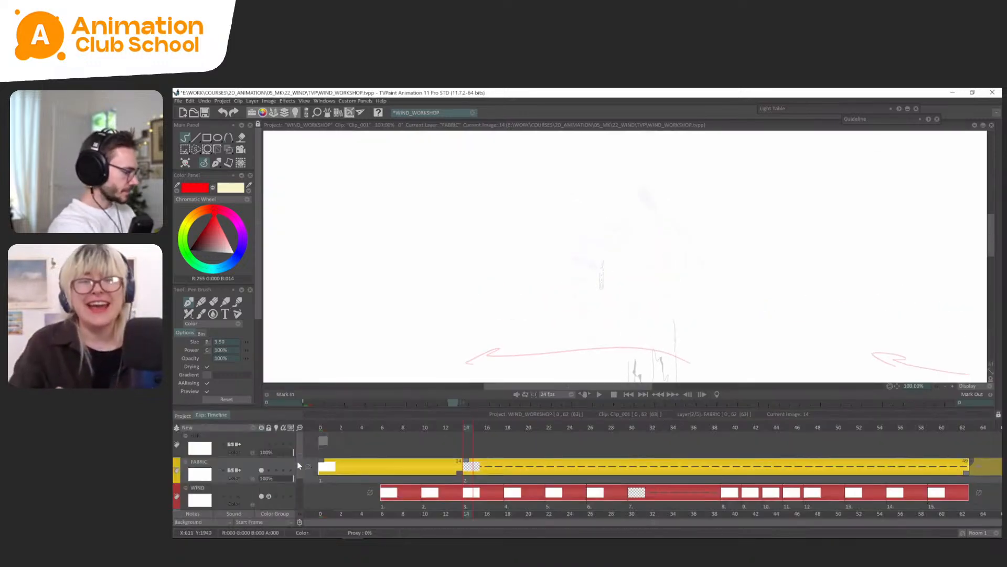
{"action": "left_click_drag", "start_coordinate": [299, 461], "coordinate": [299, 500]}
{"action": "left_click", "coordinate": [277, 504]}
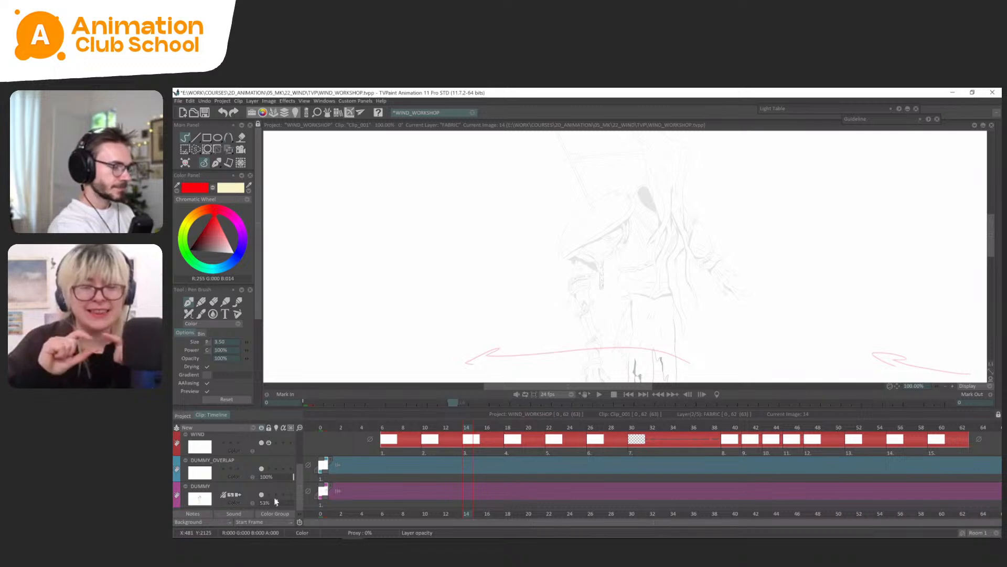
{"action": "key", "text": "Tab"}
Turn on the light table for one image back to see the first cape drawing under the blank frame 14.
{"action": "key", "text": "Tab"}
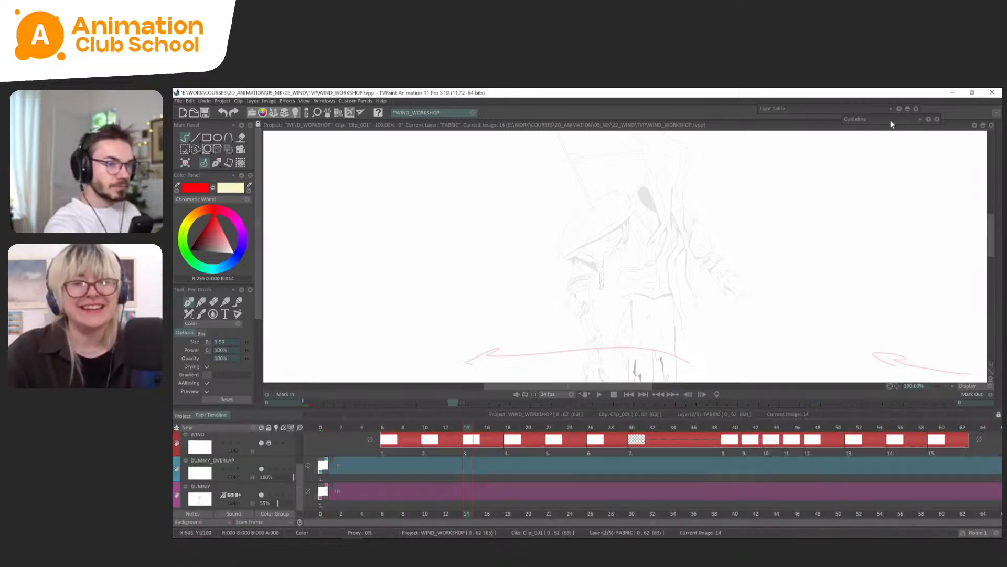
{"action": "key", "text": "Tab"}
{"action": "left_click", "coordinate": [843, 110]}
{"action": "left_click", "coordinate": [829, 128]}
{"action": "key", "text": "Tab"}
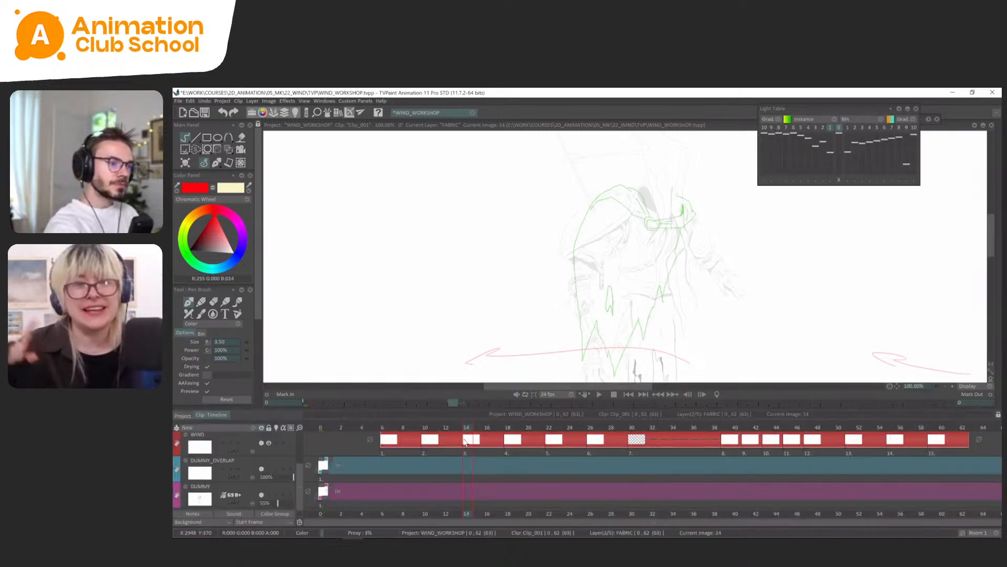
{"action": "key", "text": "Tab"}
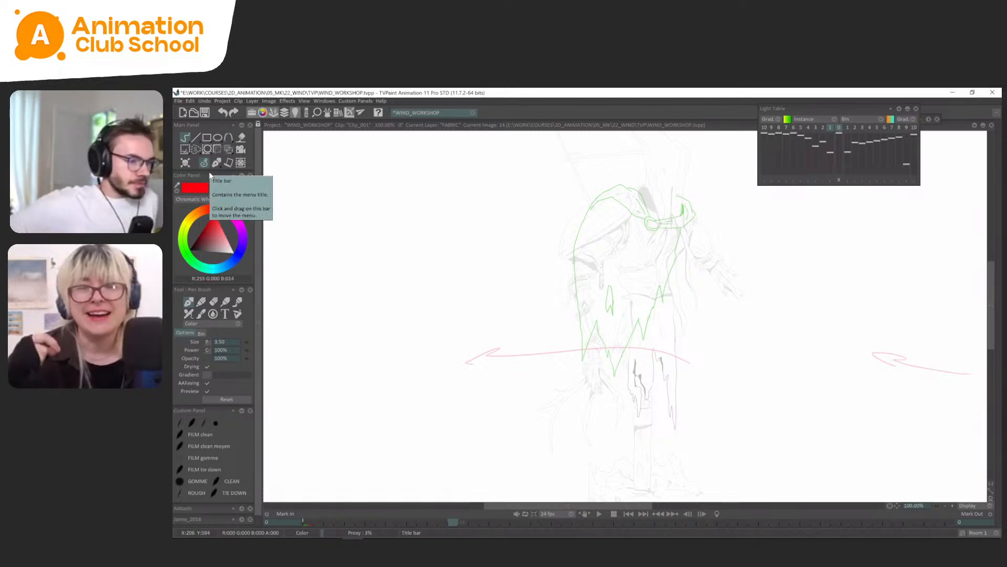
Trace the cape's round clasp in red on frame 14 with the pen brush at size 2.00.
{"action": "scroll", "coordinate": [625, 234], "scroll_direction": "up", "scroll_amount": 1}
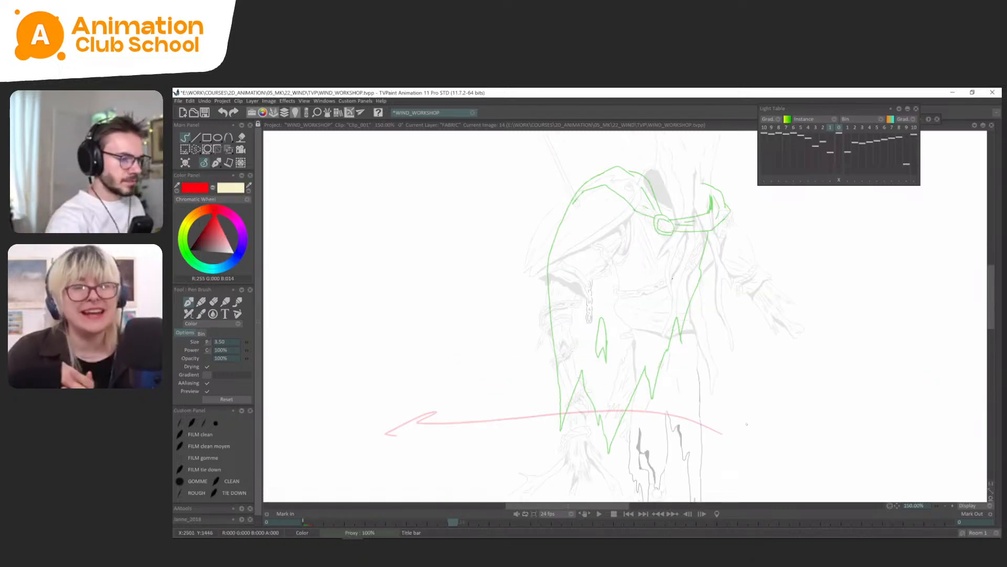
{"action": "mouse_move", "coordinate": [629, 263]}
{"action": "left_mouse_down"}
{"action": "mouse_move", "coordinate": [610, 301]}
{"action": "mouse_move", "coordinate": [632, 319]}
{"action": "left_mouse_up"}
{"action": "scroll", "coordinate": [626, 252], "scroll_direction": "up", "scroll_amount": 1}
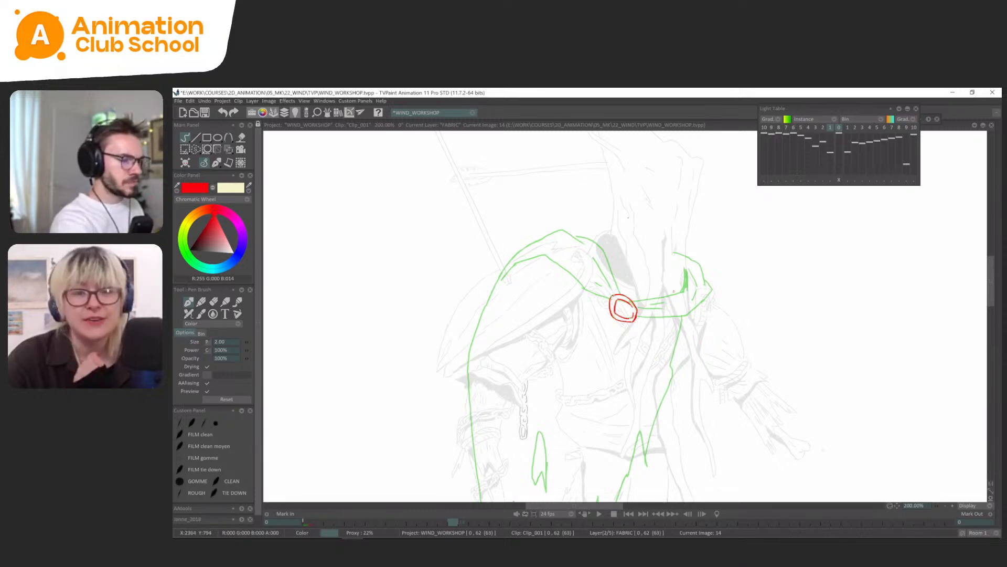
{"action": "scroll", "coordinate": [674, 291], "scroll_direction": "down", "scroll_amount": 1}
{"action": "scroll", "coordinate": [600, 283], "scroll_direction": "up", "scroll_amount": 1}
Trace the cape's two collar lines from the clasp up and over the shoulder on frame 14.
{"action": "left_click_drag", "start_coordinate": [603, 282], "coordinate": [537, 240]}
{"action": "left_click_drag", "start_coordinate": [616, 273], "coordinate": [614, 270]}
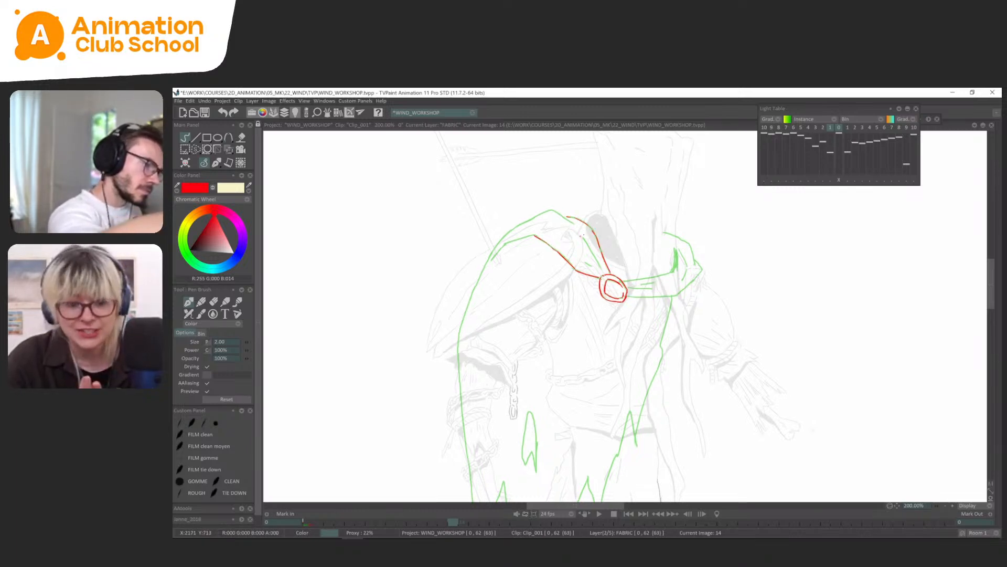
{"action": "mouse_move", "coordinate": [581, 236]}
{"action": "left_mouse_down"}
{"action": "mouse_move", "coordinate": [595, 248]}
{"action": "mouse_move", "coordinate": [588, 235]}
{"action": "mouse_move", "coordinate": [632, 244]}
{"action": "mouse_move", "coordinate": [608, 231]}
{"action": "left_mouse_up"}
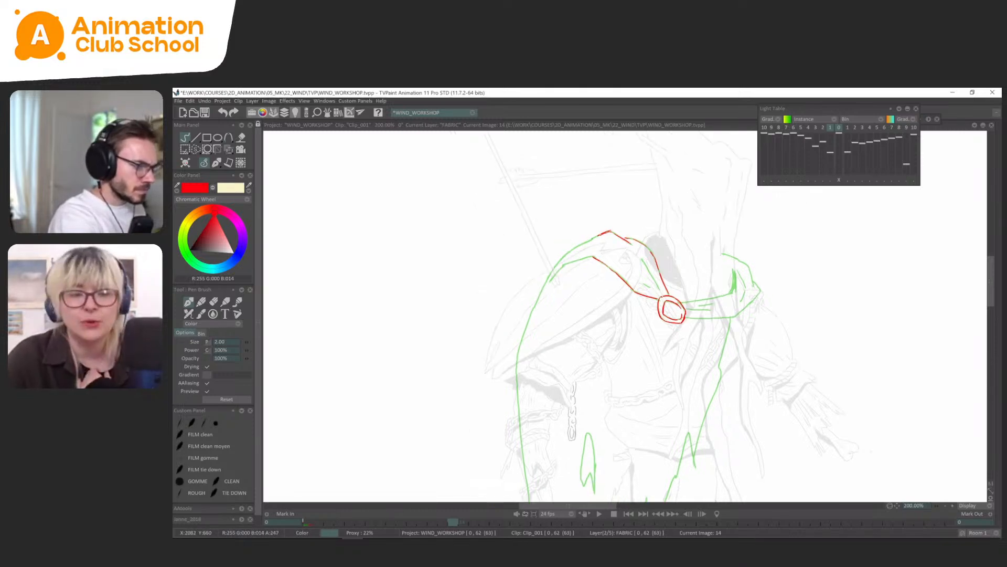
{"action": "left_click_drag", "start_coordinate": [561, 260], "coordinate": [555, 266]}
{"action": "left_click_drag", "start_coordinate": [584, 255], "coordinate": [586, 253]}
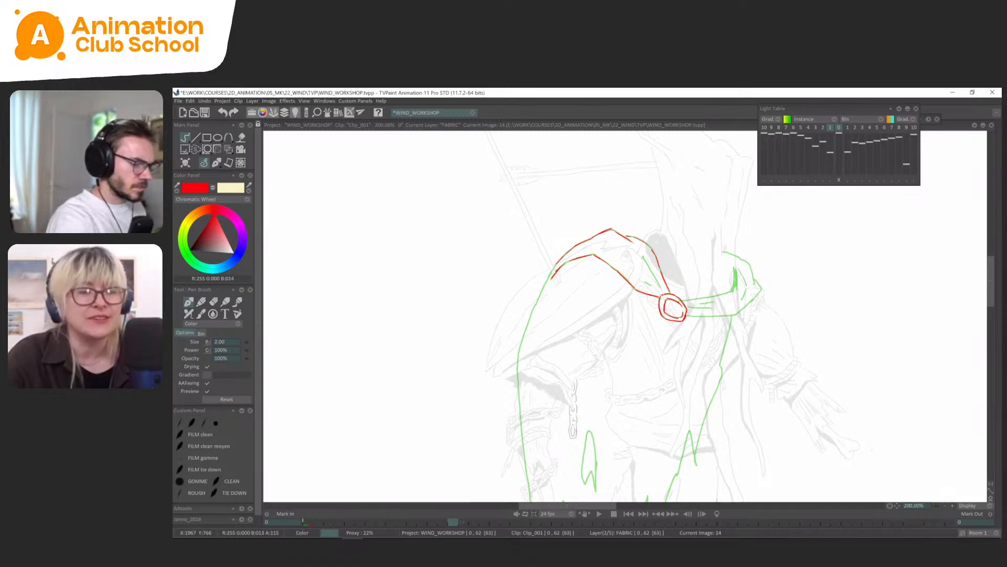
Flip between the FABRIC drawings at frames 0 and 14 to compare the traced clasp and collar.
{"action": "scroll", "coordinate": [626, 316], "scroll_direction": "down", "scroll_amount": 1}
{"action": "left_click_drag", "start_coordinate": [648, 415], "coordinate": [651, 314]}
{"action": "scroll", "coordinate": [626, 316], "scroll_direction": "down", "scroll_amount": 1}
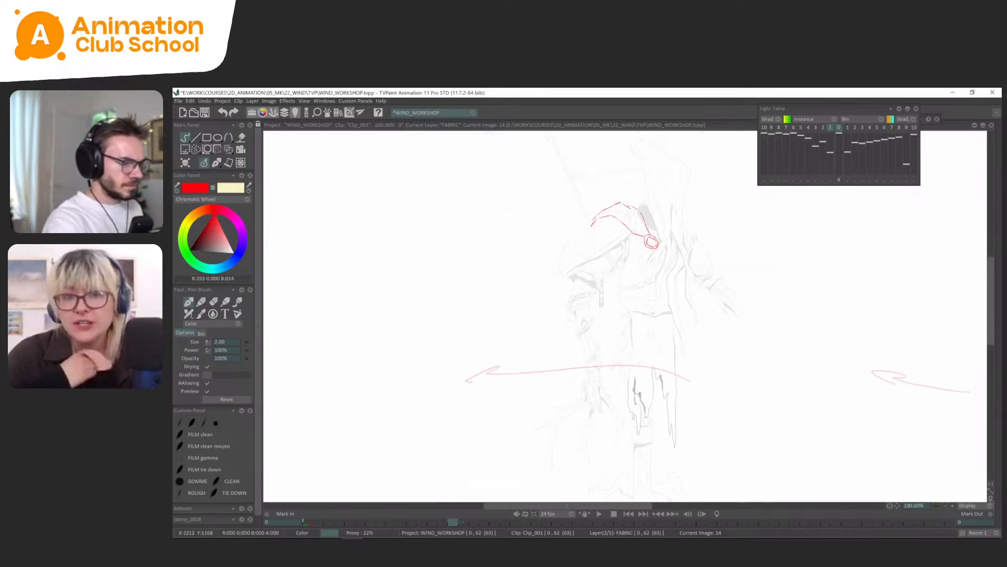
{"action": "key", "text": "Left"}
{"action": "key", "text": "Right"}
{"action": "key", "text": "Left"}
{"action": "key", "text": "Right"}
{"action": "key", "text": "Left"}
{"action": "key", "text": "Right"}
{"action": "key", "text": "Left"}
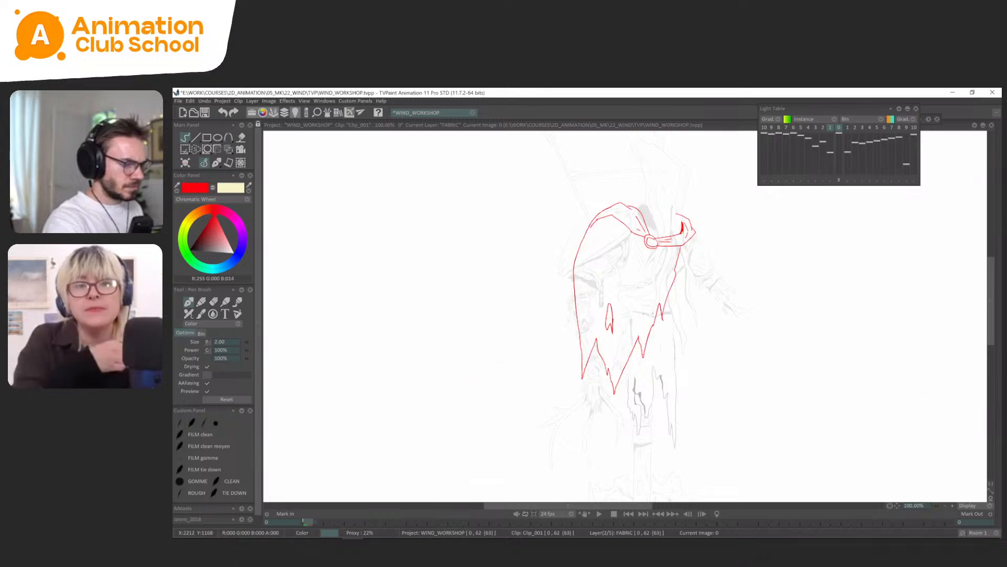
{"action": "key", "text": "Right"}
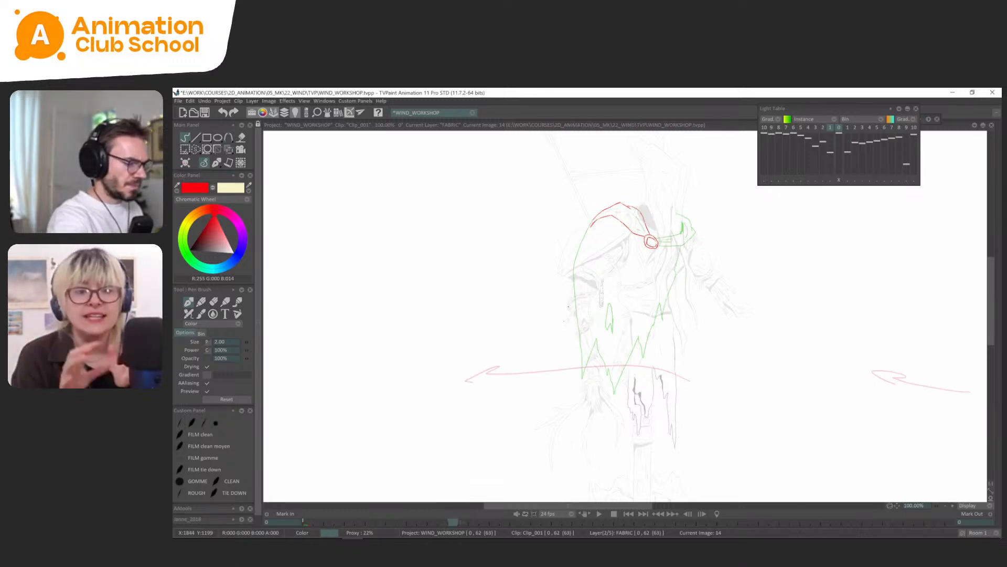
Sketch the cape on frame 14 swinging slightly in the wind's direction, with both side edges and a tattered hem.
{"action": "mouse_move", "coordinate": [570, 288]}
{"action": "left_mouse_down"}
{"action": "mouse_move", "coordinate": [557, 361]}
{"action": "mouse_move", "coordinate": [586, 319]}
{"action": "mouse_move", "coordinate": [594, 377]}
{"action": "left_mouse_up"}
{"action": "key", "text": "ctrl+z"}
{"action": "key", "text": "ctrl+z"}
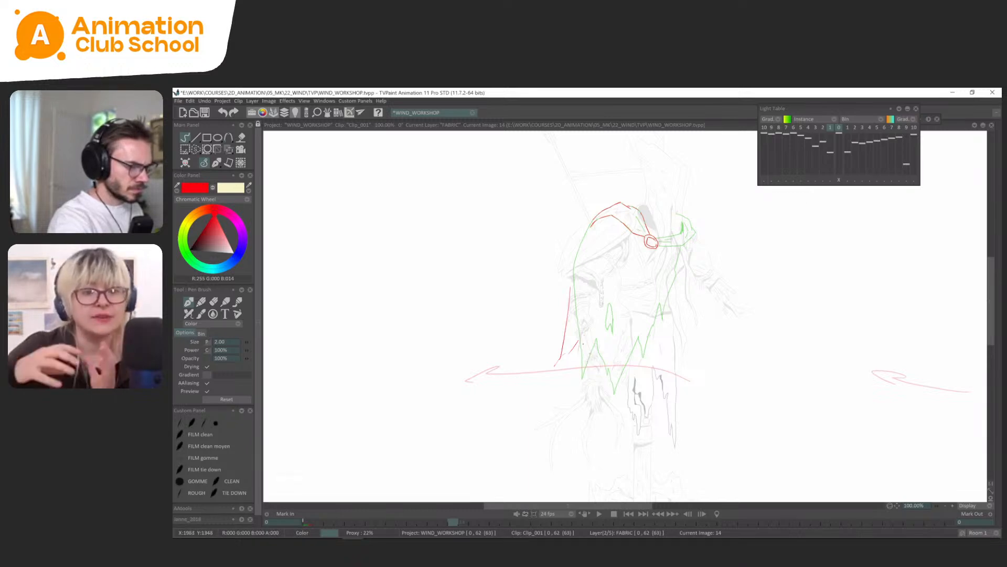
{"action": "mouse_move", "coordinate": [582, 337]}
{"action": "left_mouse_down"}
{"action": "mouse_move", "coordinate": [584, 360]}
{"action": "mouse_move", "coordinate": [601, 372]}
{"action": "mouse_move", "coordinate": [594, 390]}
{"action": "mouse_move", "coordinate": [677, 280]}
{"action": "left_mouse_up"}
{"action": "left_click_drag", "start_coordinate": [570, 287], "coordinate": [590, 226]}
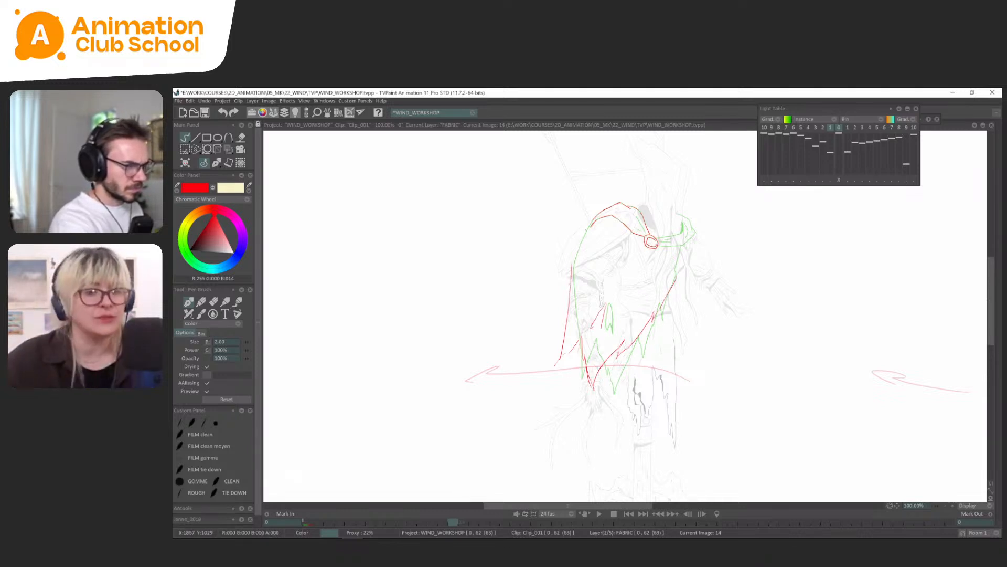
Turn off the light table display and flip between the two cape drawings to check the swing.
{"action": "key", "text": "l"}
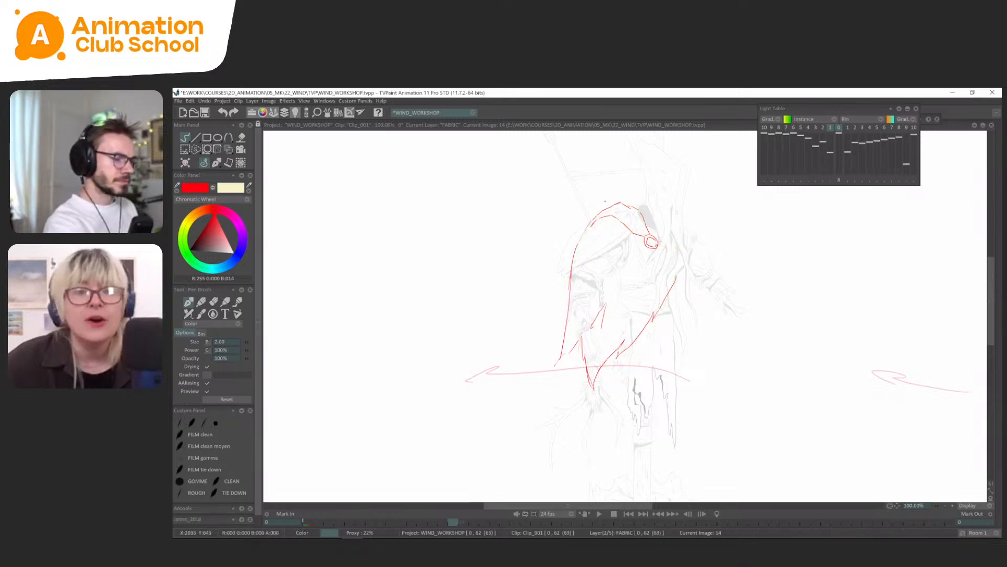
{"action": "key", "text": "Left"}
{"action": "key", "text": "Right"}
{"action": "key", "text": "Left"}
{"action": "key", "text": "Right"}
{"action": "key", "text": "Left"}
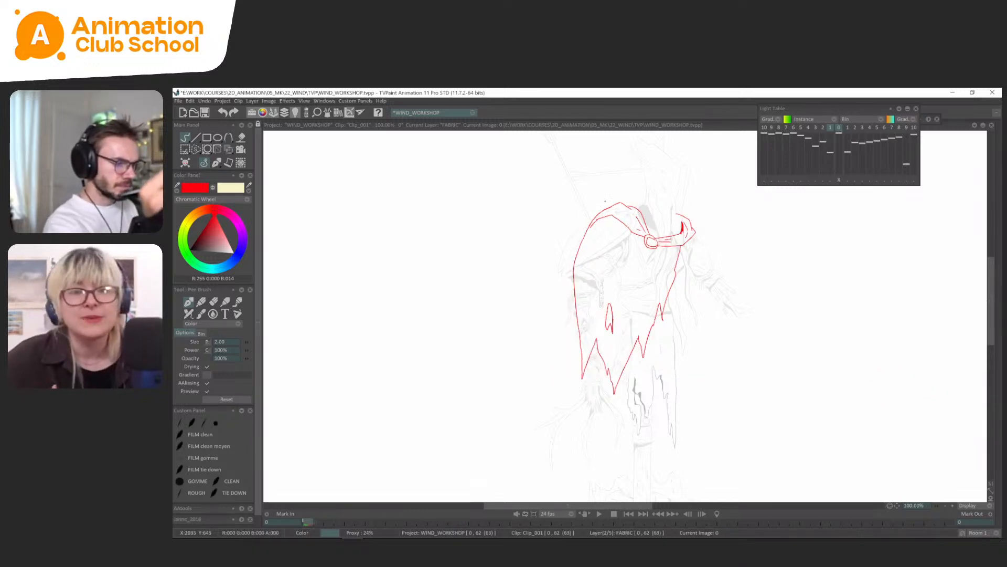
{"action": "key", "text": "Right"}
{"action": "key", "text": "Left"}
{"action": "key", "text": "Right"}
{"action": "key", "text": "Left"}
{"action": "key", "text": "Right"}
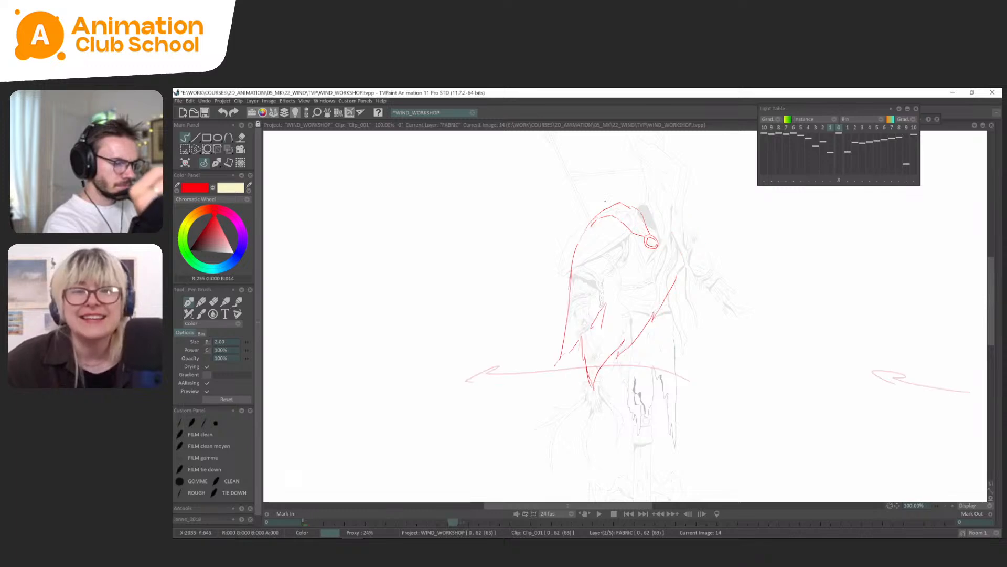
{"action": "key", "text": "Left"}
{"action": "key", "text": "Right"}
{"action": "key", "text": "Left"}
{"action": "key", "text": "Right"}
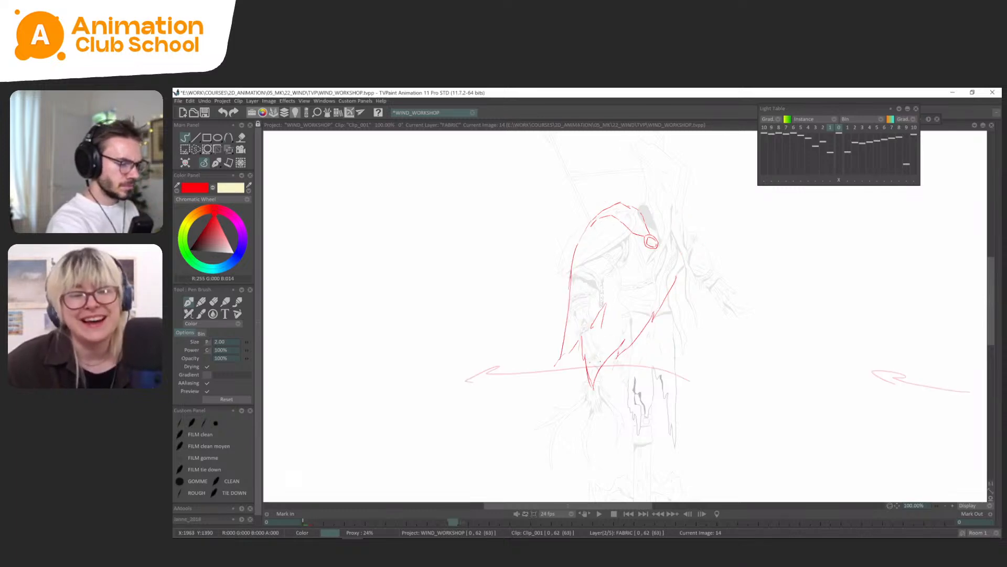
Connect the cape's outer edge and torn hem into a closed pointed tip on the windward-blown side.
{"action": "key", "text": "plus"}
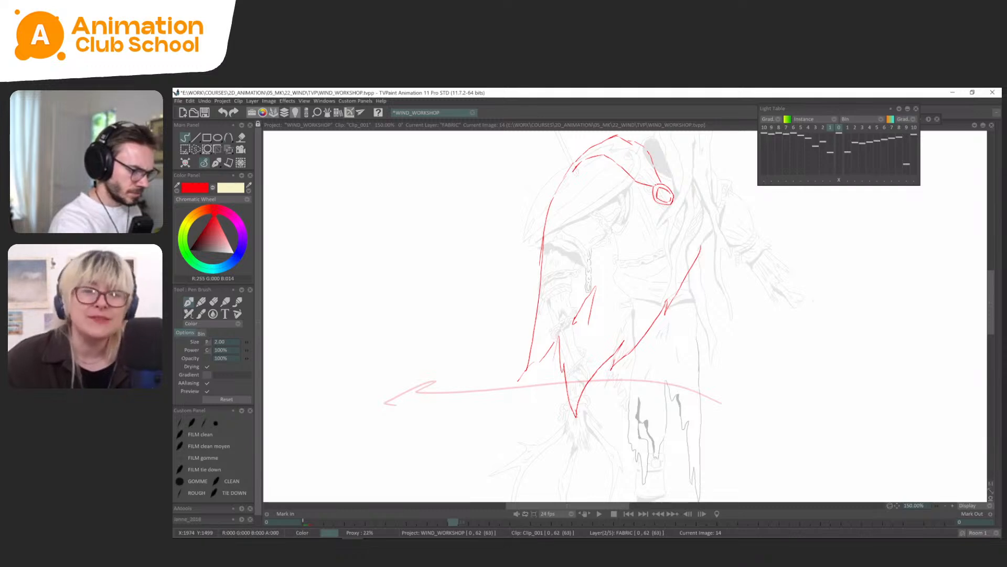
{"action": "left_click_drag", "start_coordinate": [546, 274], "coordinate": [543, 273]}
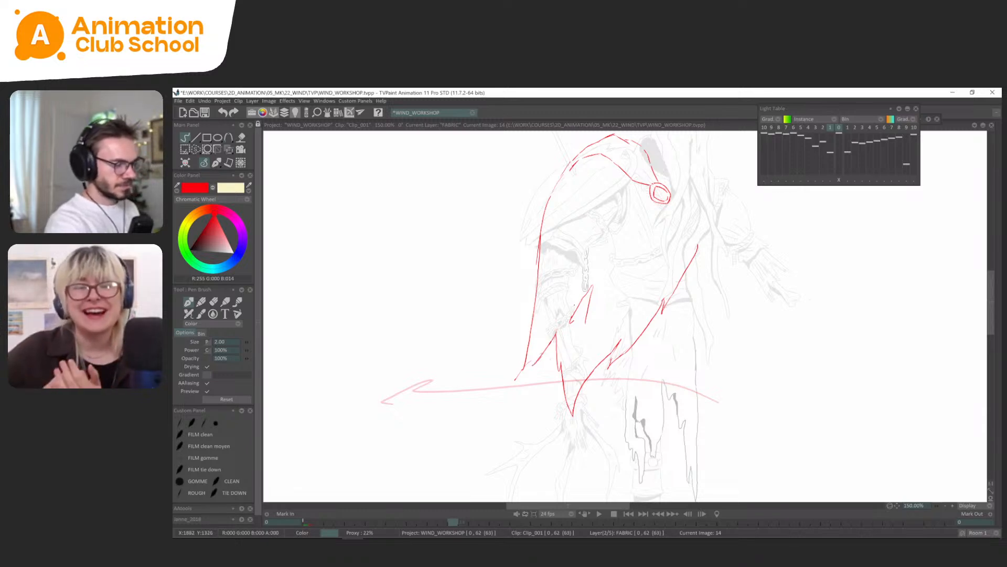
{"action": "mouse_move", "coordinate": [537, 358]}
{"action": "left_mouse_down"}
{"action": "mouse_move", "coordinate": [516, 378]}
{"action": "mouse_move", "coordinate": [539, 358]}
{"action": "mouse_move", "coordinate": [527, 362]}
{"action": "left_mouse_up"}
{"action": "key", "text": "ctrl+z"}
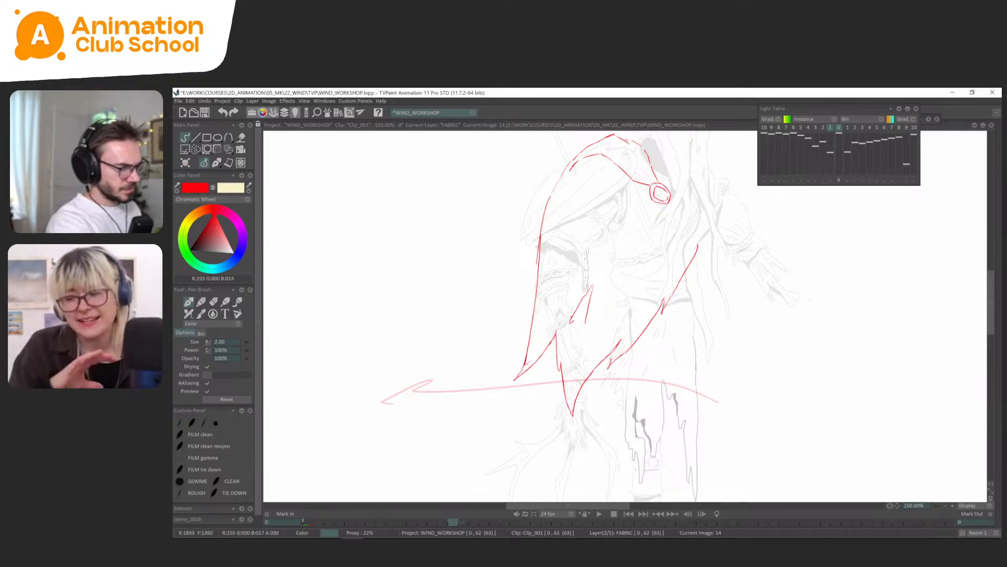
Refine the tears along the cape's inner edge on frame 14 and return to the first cape drawing for comparison.
{"action": "left_click_drag", "start_coordinate": [662, 282], "coordinate": [655, 284]}
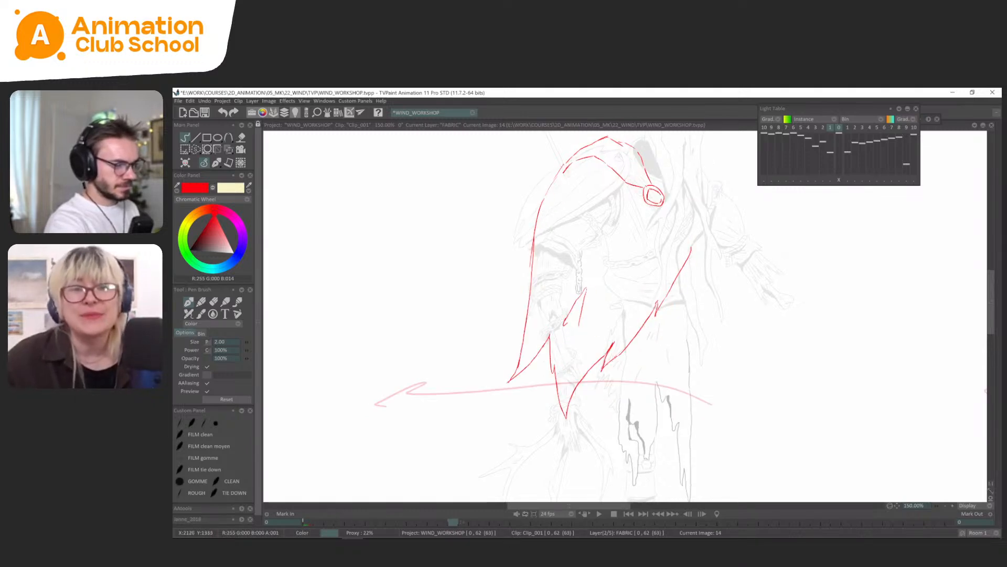
{"action": "left_click_drag", "start_coordinate": [680, 254], "coordinate": [668, 273]}
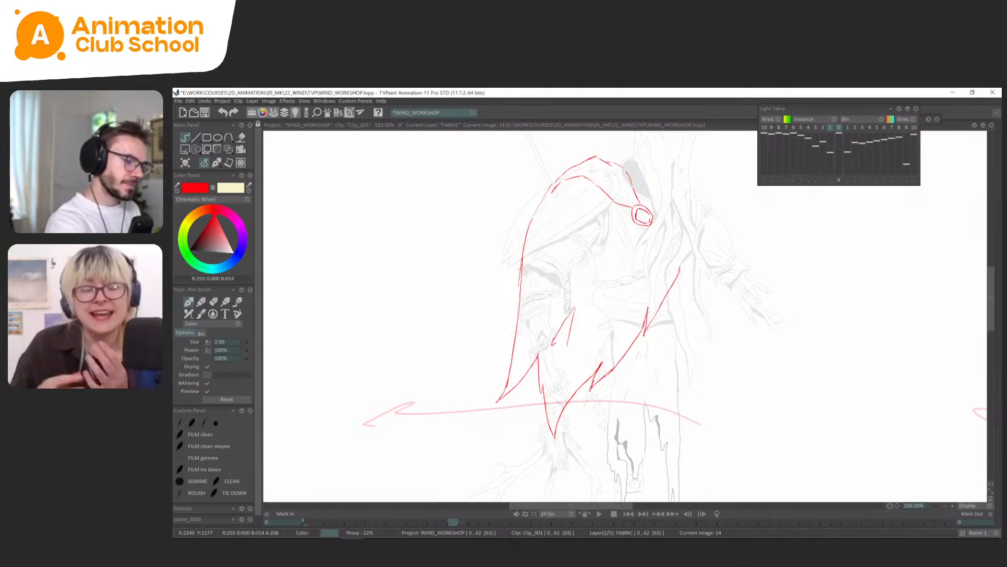
{"action": "scroll", "coordinate": [649, 313], "scroll_direction": "down", "scroll_amount": 1}
{"action": "left_click_drag", "start_coordinate": [674, 318], "coordinate": [670, 332]}
{"action": "key", "text": "Left"}
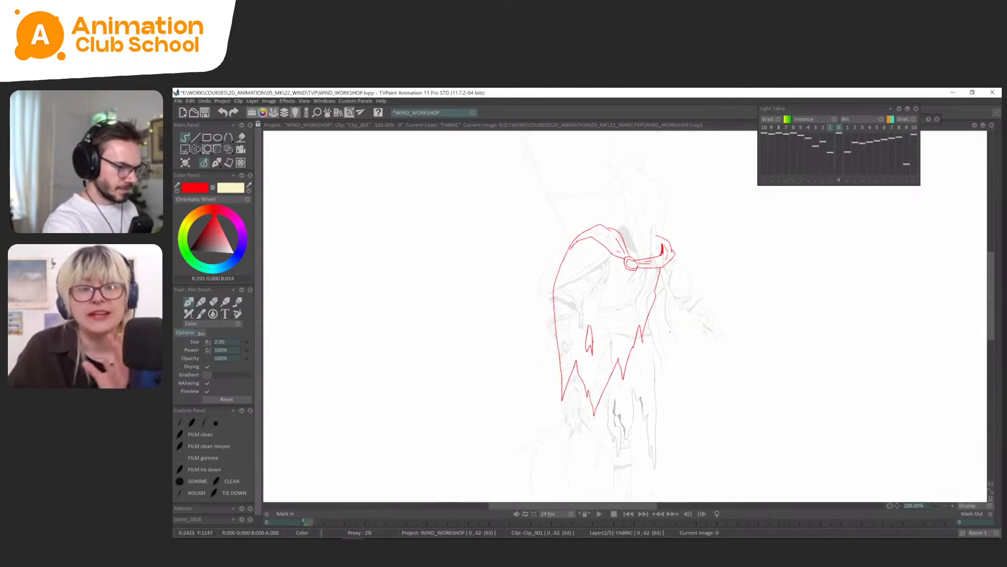
Flip between the cape drawings on frames 0 and 14 to check how the hem swings.
{"action": "key", "text": "Right"}
{"action": "key", "text": "Left"}
{"action": "key", "text": "Right"}
{"action": "key", "text": "Left"}
{"action": "key", "text": "Right"}
{"action": "key", "text": "Left"}
{"action": "key", "text": "Right"}
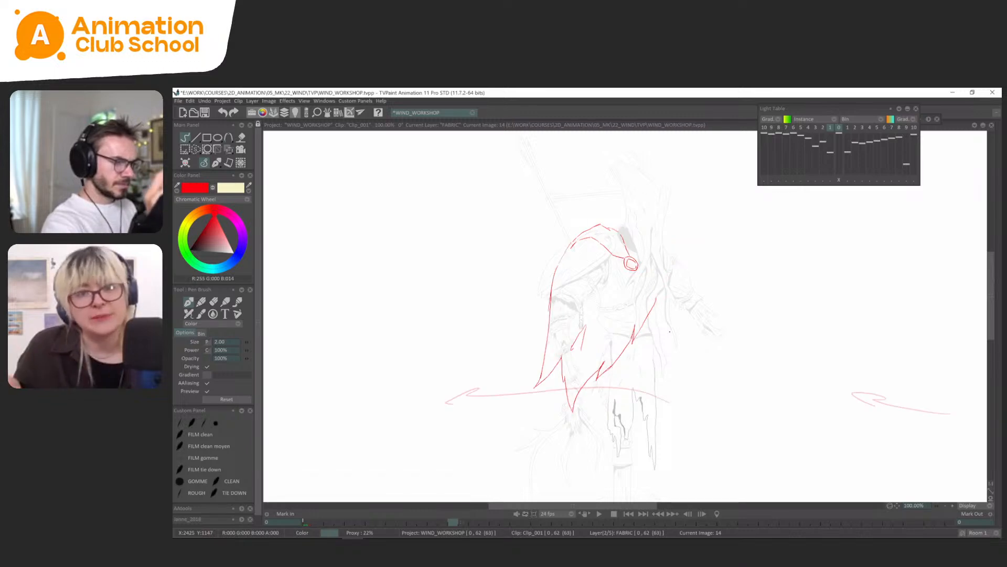
{"action": "key", "text": "Left"}
{"action": "key", "text": "Right"}
Erase the lower part of the cape on frame 14, including the torn hem and tear hole, for a redraw.
{"action": "key", "text": "s"}
{"action": "mouse_move", "coordinate": [645, 353]}
{"action": "left_mouse_down"}
{"action": "mouse_move", "coordinate": [522, 374]}
{"action": "mouse_move", "coordinate": [602, 422]}
{"action": "left_mouse_up"}
{"action": "key", "text": "Delete"}
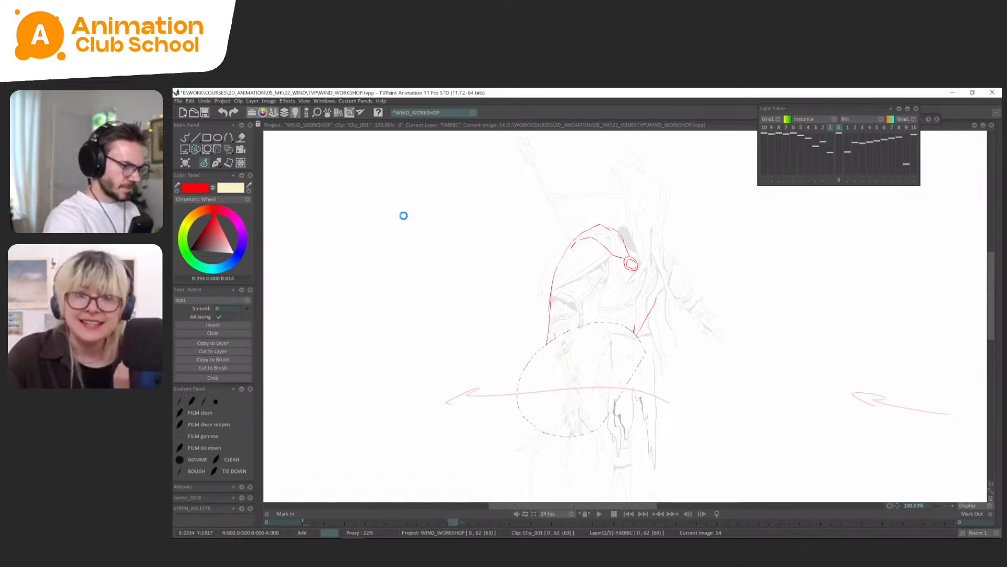
{"action": "left_click", "coordinate": [217, 164]}
{"action": "key", "text": "Left"}
{"action": "key", "text": "Right"}
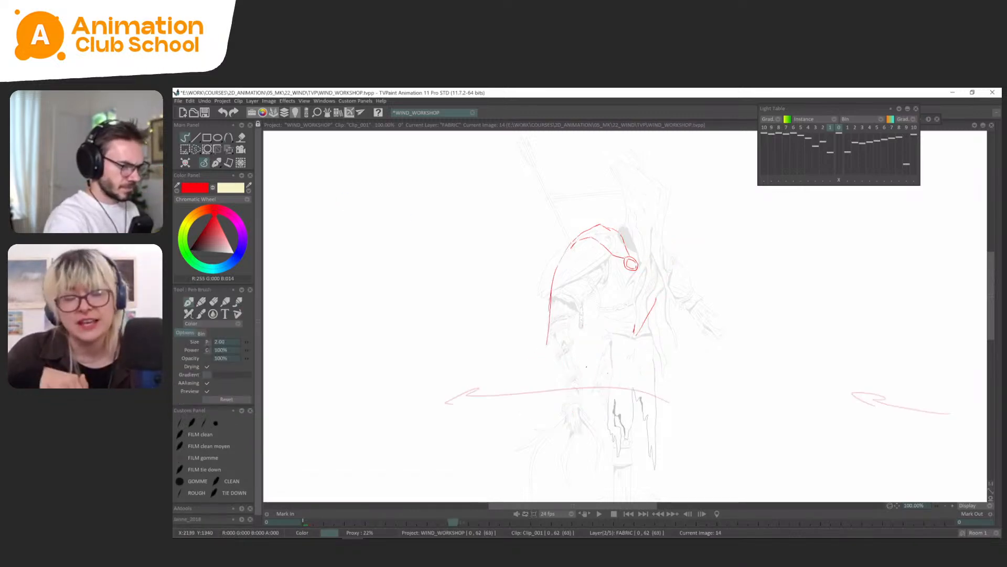
Redraw the cape's outer edge on frame 14 down to narrow pointed tips, and start the hem curving up from them.
{"action": "mouse_move", "coordinate": [592, 352]}
{"action": "left_mouse_down"}
{"action": "mouse_move", "coordinate": [558, 383]}
{"action": "mouse_move", "coordinate": [557, 364]}
{"action": "mouse_move", "coordinate": [546, 388]}
{"action": "left_mouse_up"}
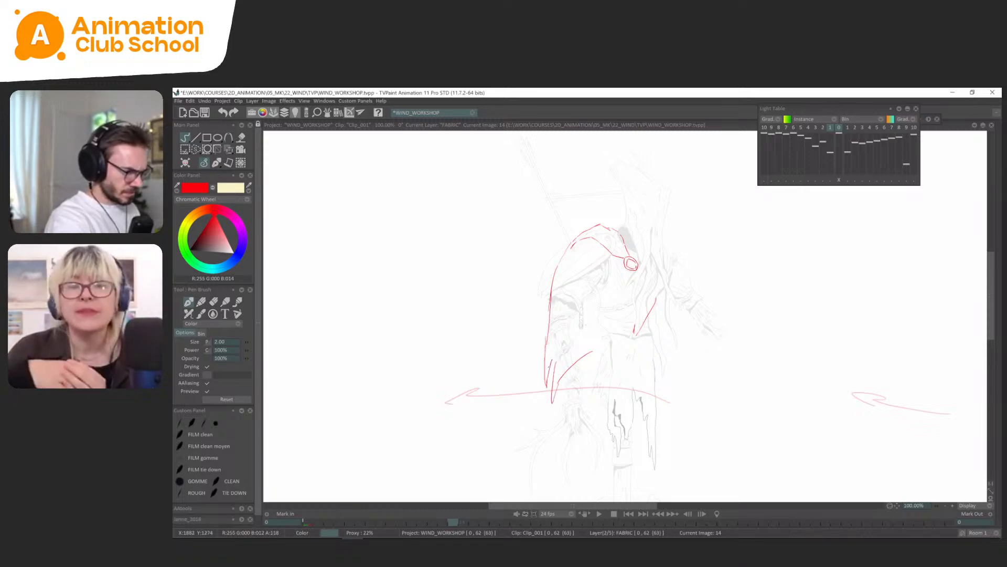
{"action": "left_click_drag", "start_coordinate": [557, 342], "coordinate": [550, 368]}
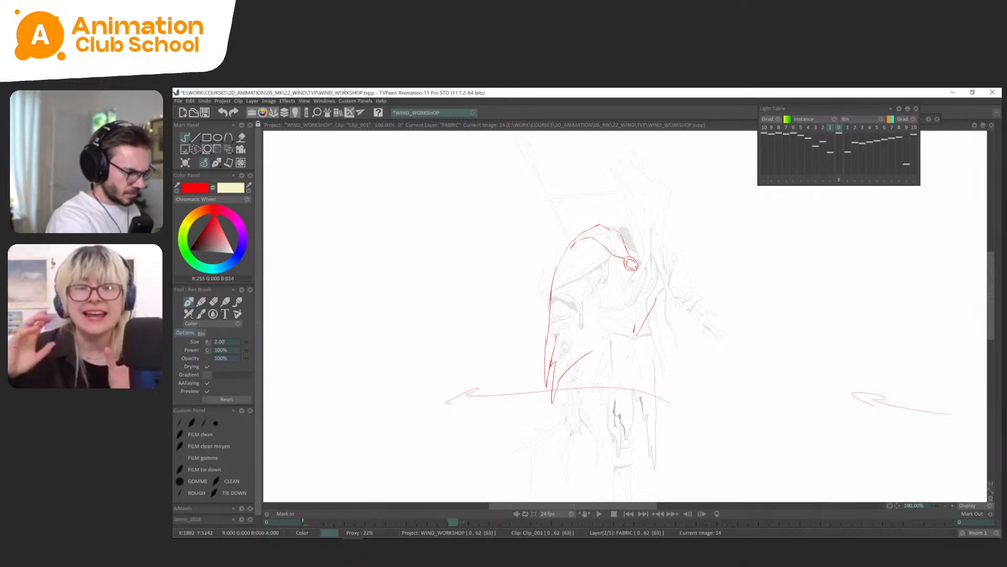
{"action": "left_click_drag", "start_coordinate": [550, 369], "coordinate": [549, 310]}
{"action": "key", "text": "ctrl+z"}
{"action": "key", "text": "ctrl+z"}
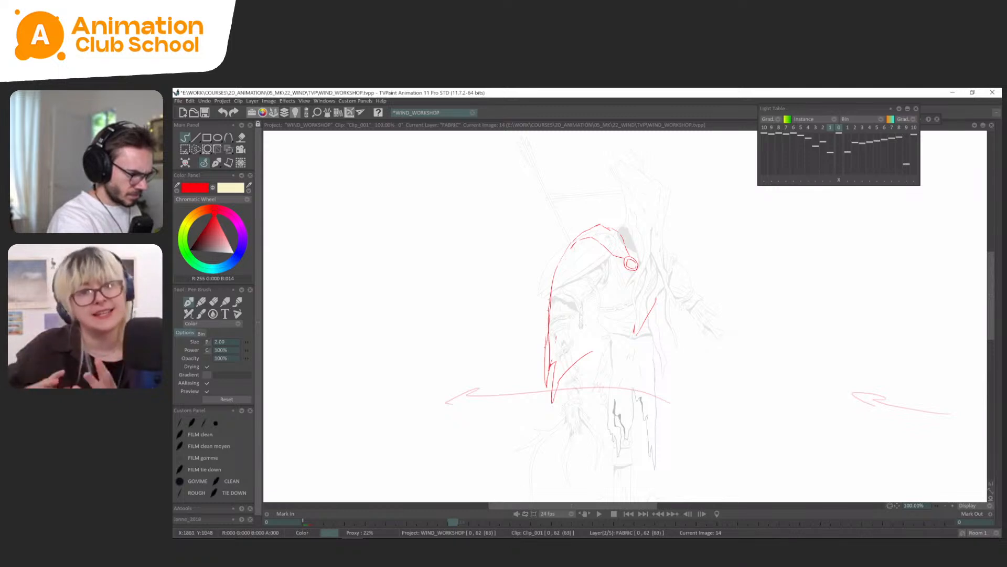
{"action": "left_click_drag", "start_coordinate": [545, 347], "coordinate": [551, 299]}
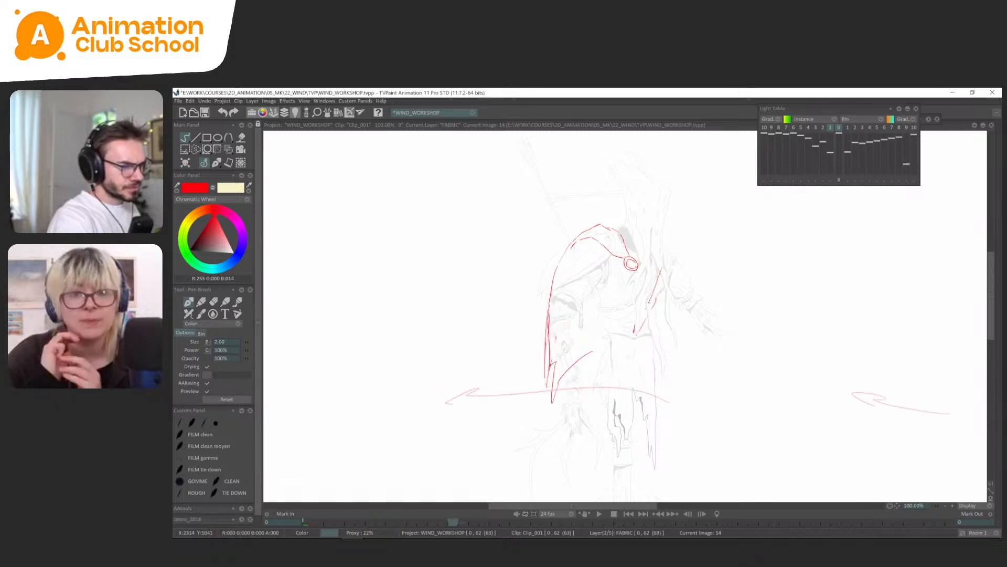
Redraw the cape's inner edge and jagged hem on frame 14, and add a slanted tear hole in the fabric.
{"action": "left_click_drag", "start_coordinate": [651, 302], "coordinate": [623, 342]}
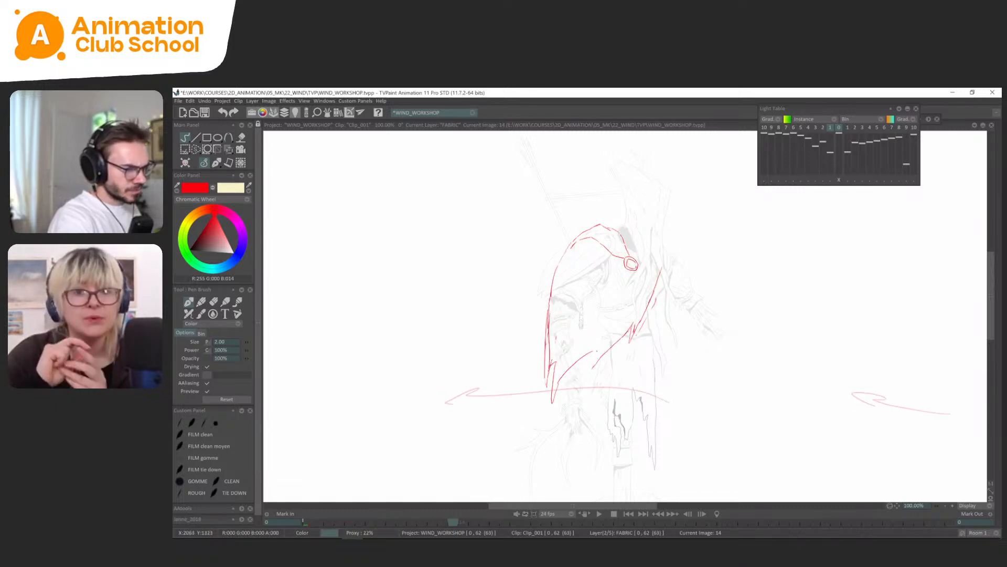
{"action": "left_click_drag", "start_coordinate": [582, 313], "coordinate": [572, 338]}
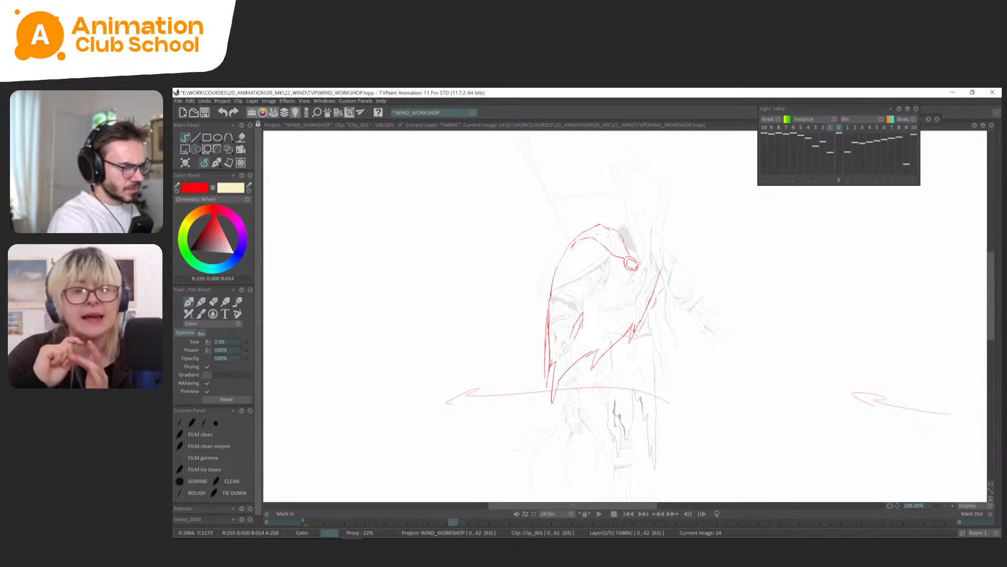
{"action": "key", "text": "Left"}
{"action": "key", "text": "Right"}
Shift the tear hole slightly down toward the cape's outer edge and erase the loose stroke beside the inner edge.
{"action": "key", "text": "s"}
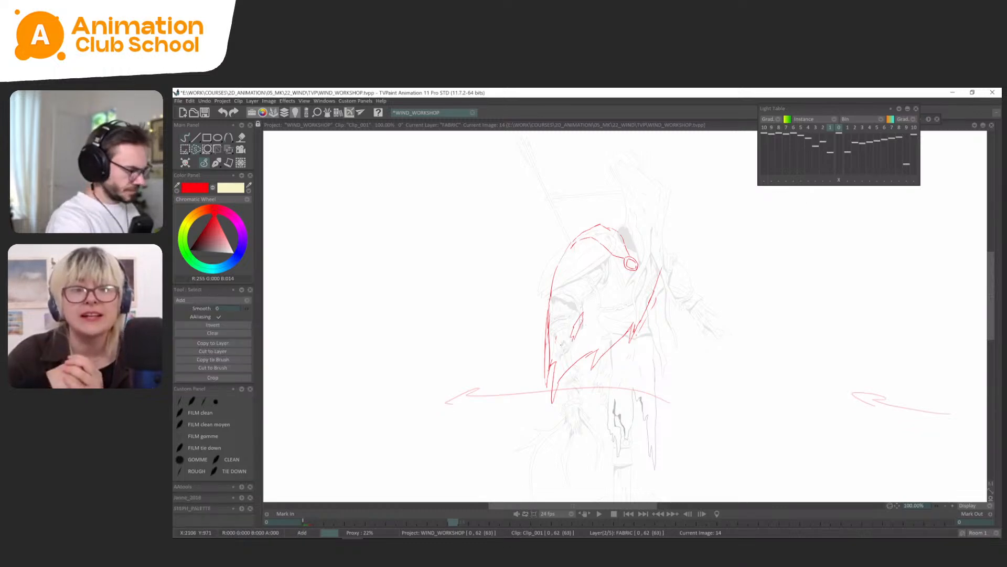
{"action": "left_click_drag", "start_coordinate": [601, 294], "coordinate": [599, 300]}
{"action": "key", "text": "ctrl+t"}
{"action": "left_click", "coordinate": [215, 164]}
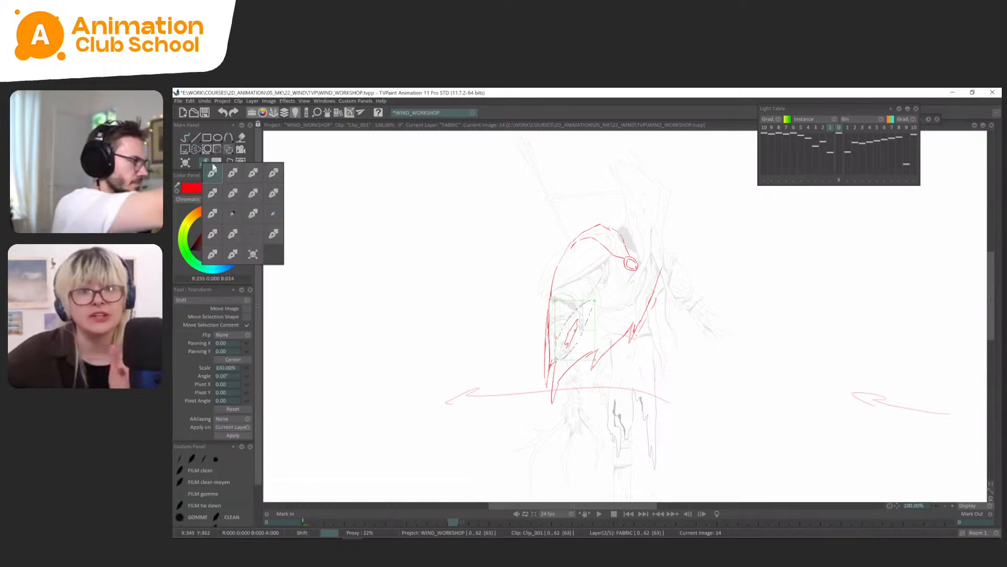
{"action": "key", "text": "s"}
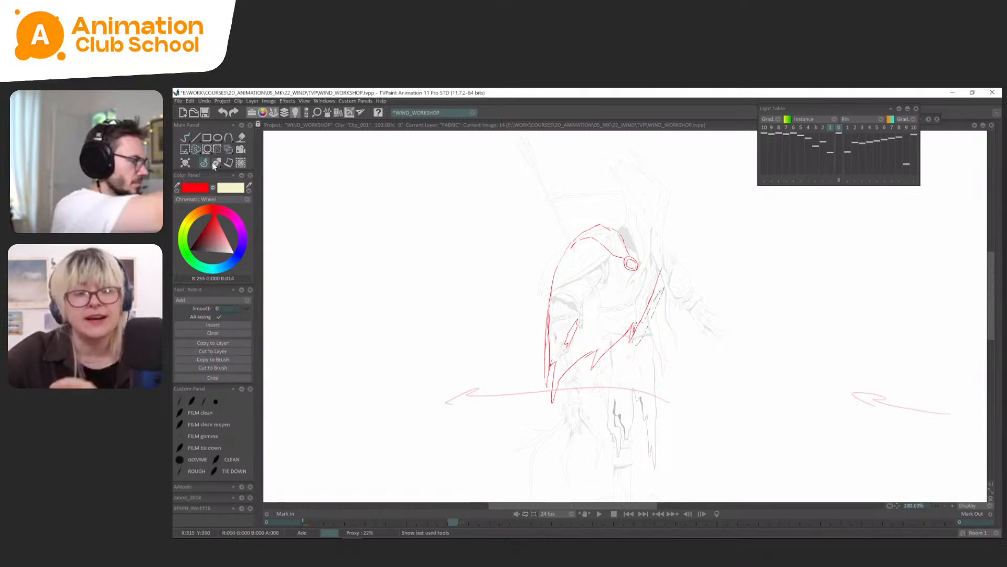
{"action": "left_click", "coordinate": [210, 161]}
Flip between the cape drawings on frames 0 and 14 to compare the reworked hem and tears.
{"action": "key", "text": "Left"}
{"action": "key", "text": "Right"}
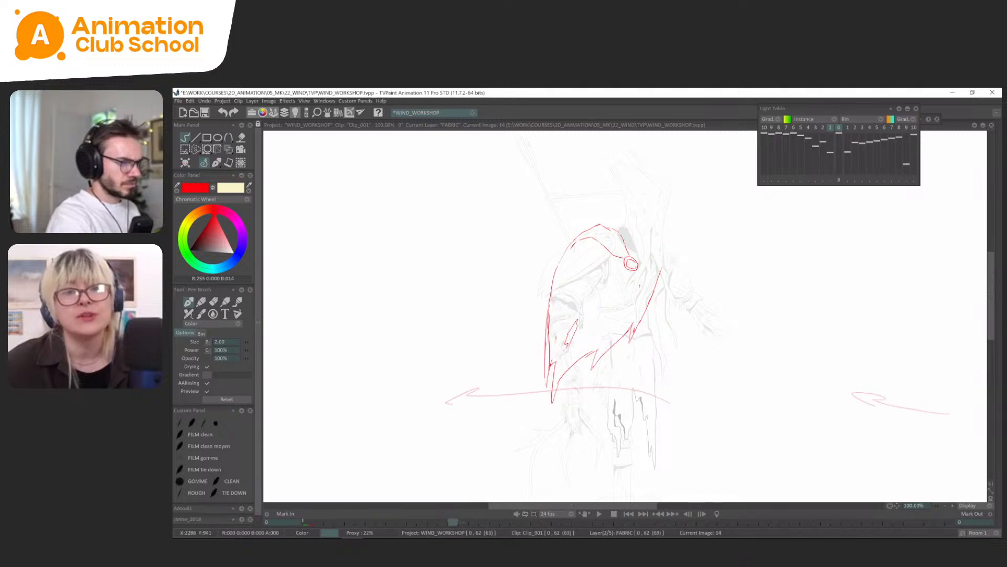
{"action": "key", "text": "Left"}
{"action": "key", "text": "Right"}
{"action": "key", "text": "Left"}
{"action": "key", "text": "Right"}
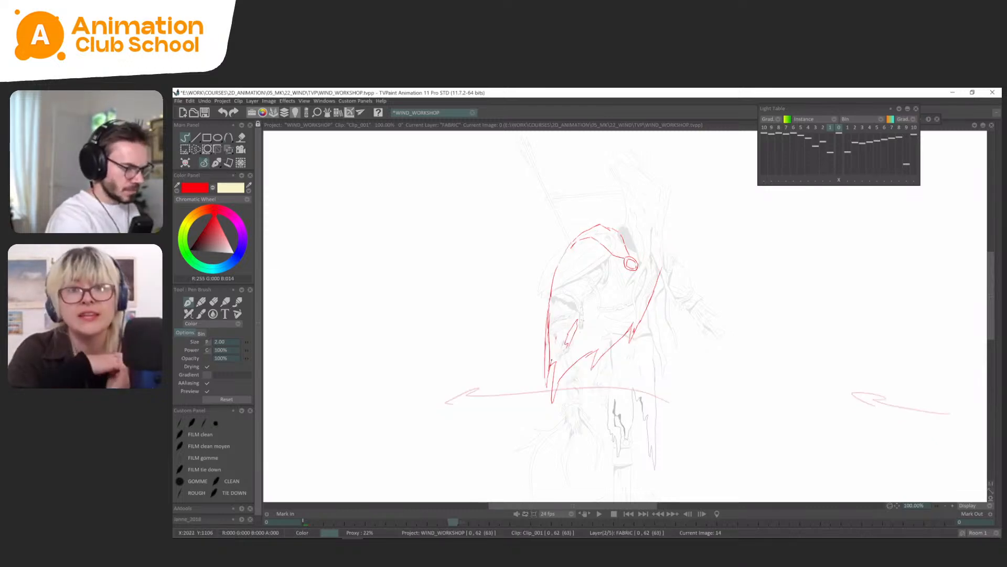
{"action": "key", "text": "Left"}
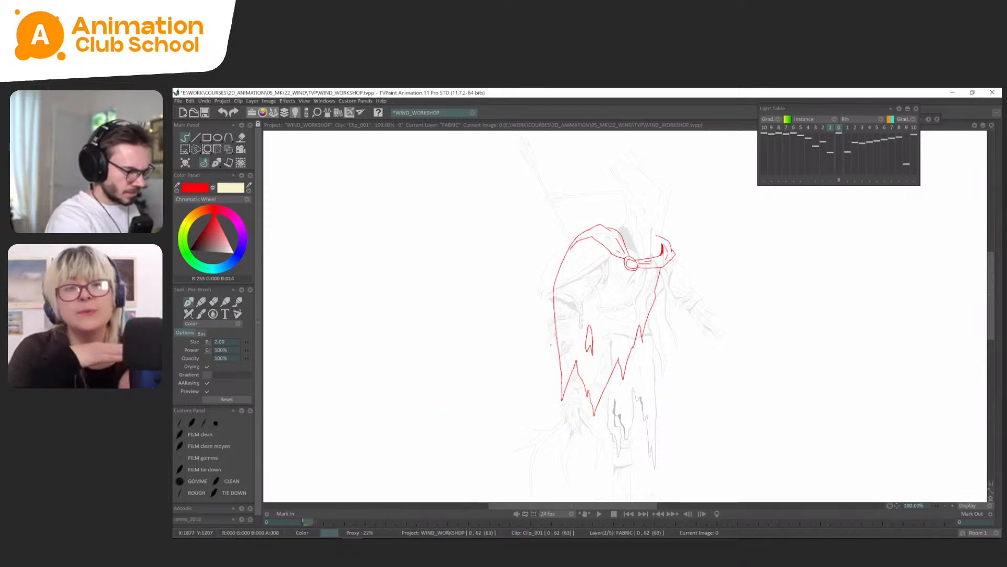
{"action": "key", "text": "Right"}
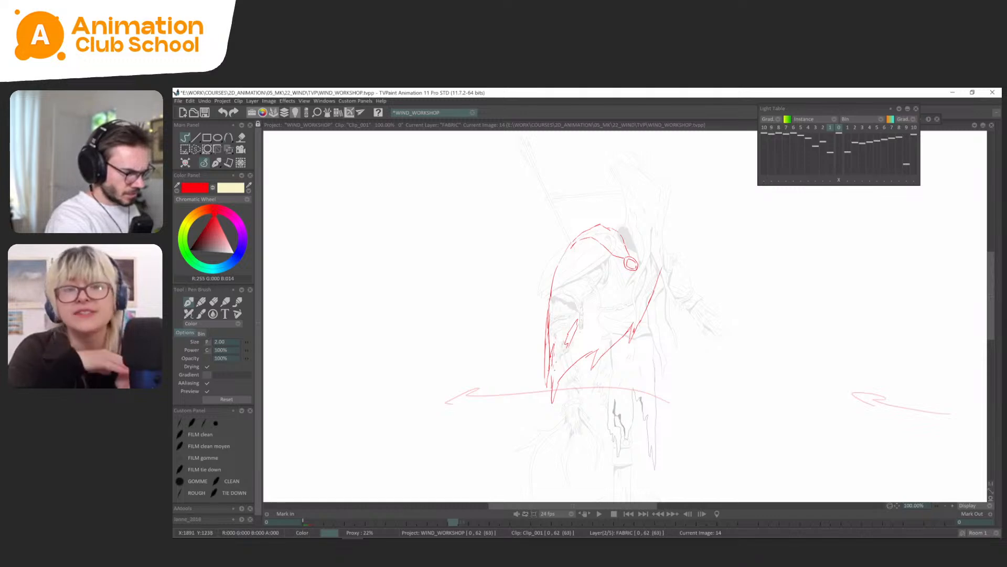
Refine the tear lines in the cape's pointed outer tip on frame 14 and compare with the first drawing.
{"action": "left_click_drag", "start_coordinate": [551, 357], "coordinate": [552, 385]}
{"action": "key", "text": "Left"}
{"action": "key", "text": "Right"}
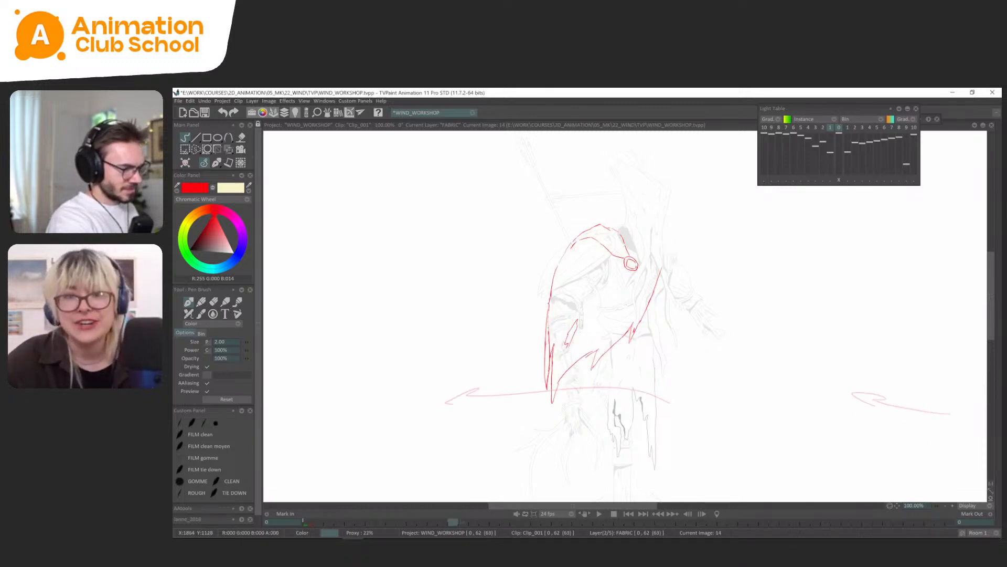
{"action": "key", "text": "Left"}
{"action": "key", "text": "Right"}
Mirror the canvas view horizontally to check the frame 14 cape, restore it, and flip between the drawings.
{"action": "key", "text": "h"}
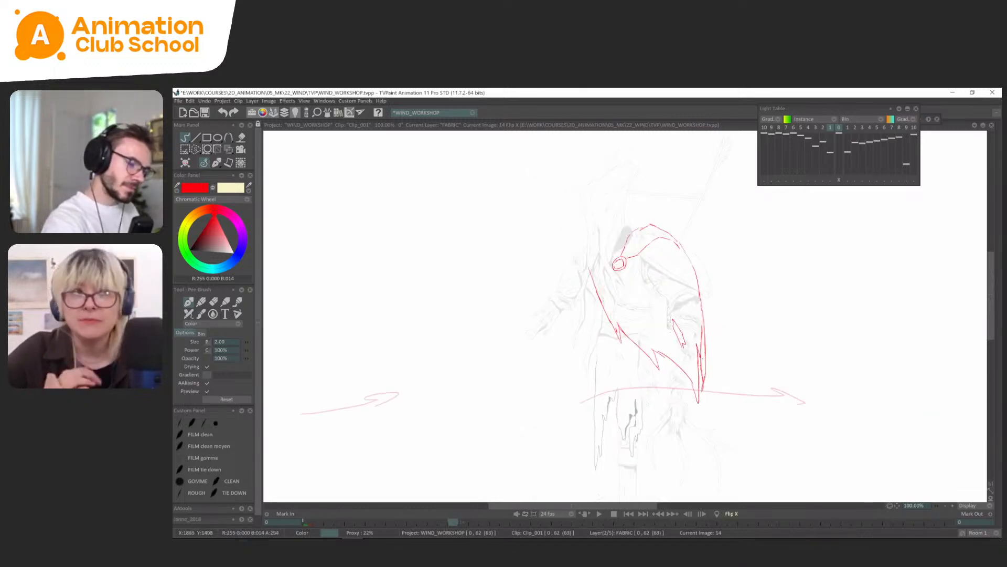
{"action": "key", "text": "h"}
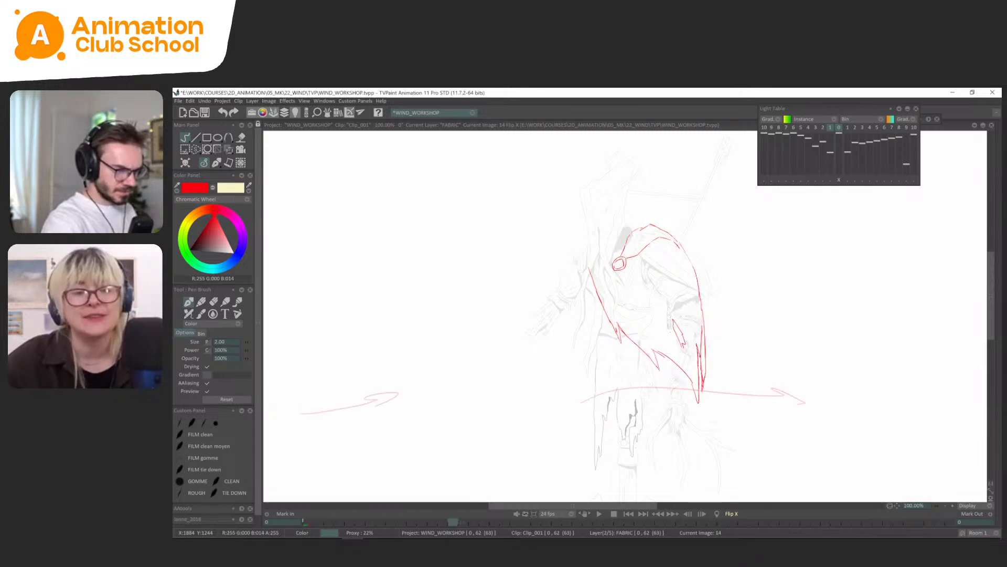
{"action": "key", "text": "Left"}
{"action": "key", "text": "Right"}
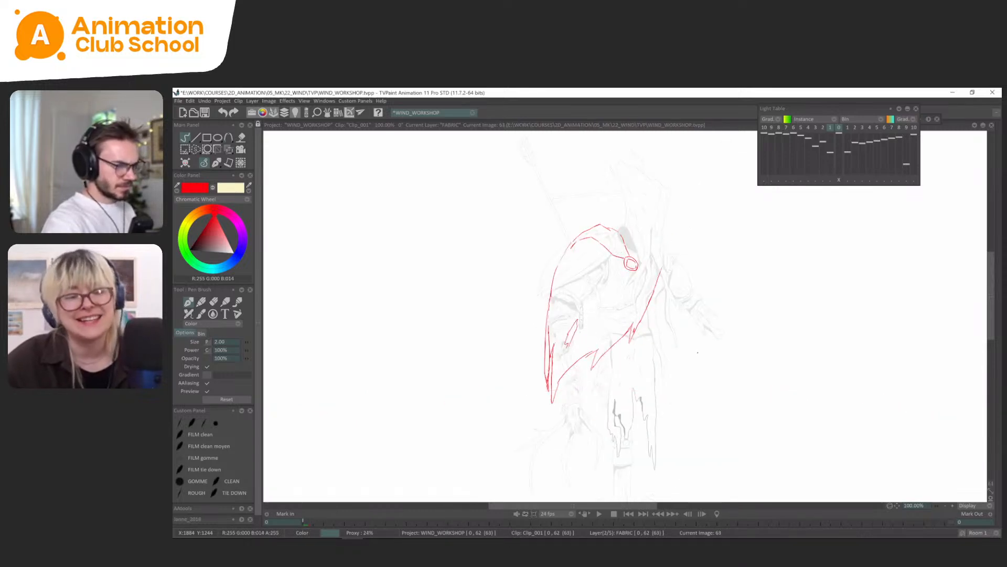
{"action": "key", "text": "Left"}
{"action": "key", "text": "Right"}
Show the timeline and add blank drawings on the FABRIC layer at frames 18, 22, 26 and 30.
{"action": "key", "text": "Tab"}
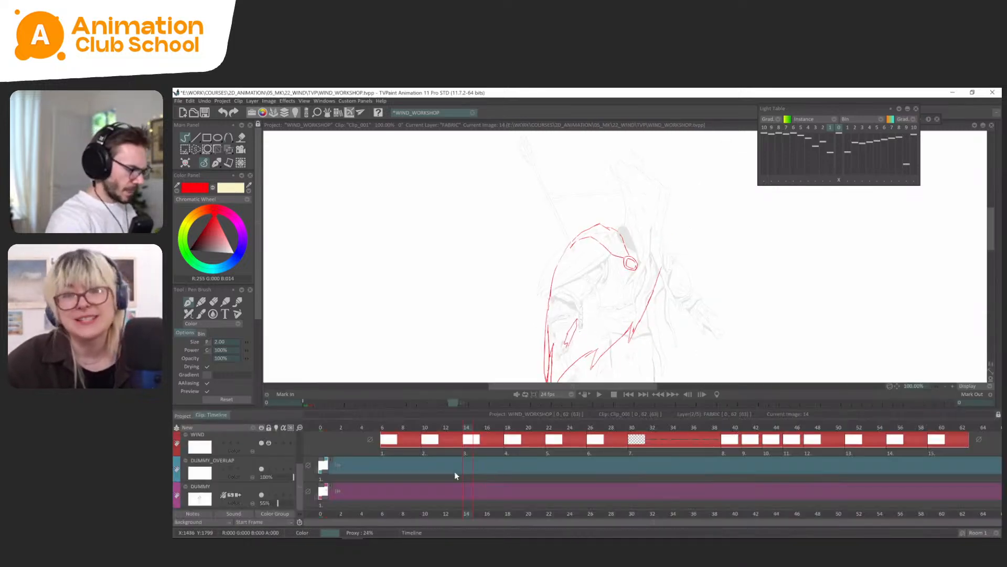
{"action": "key", "text": "Up"}
{"action": "key", "text": "Down"}
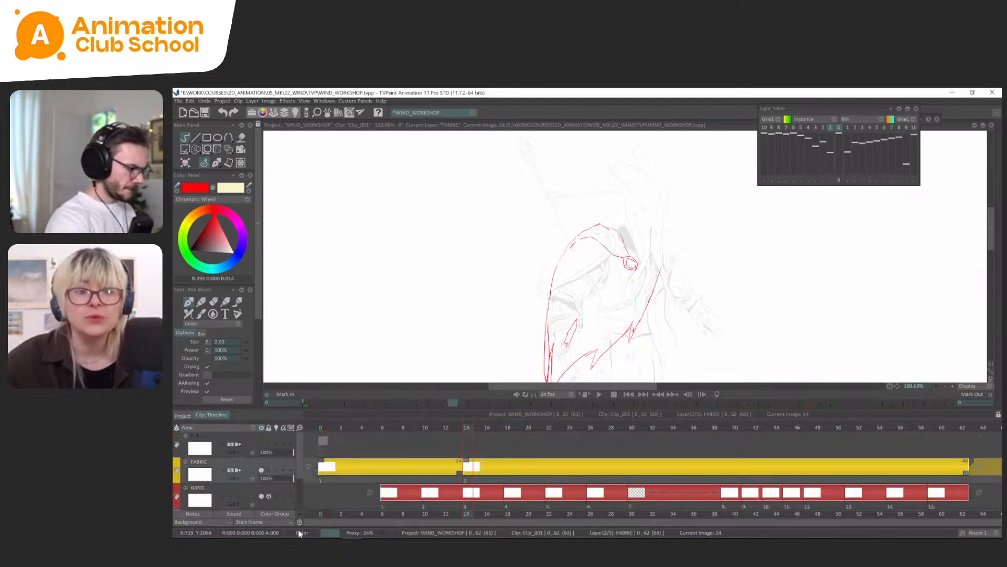
{"action": "left_click", "coordinate": [508, 427]}
{"action": "key", "text": "BackSpace"}
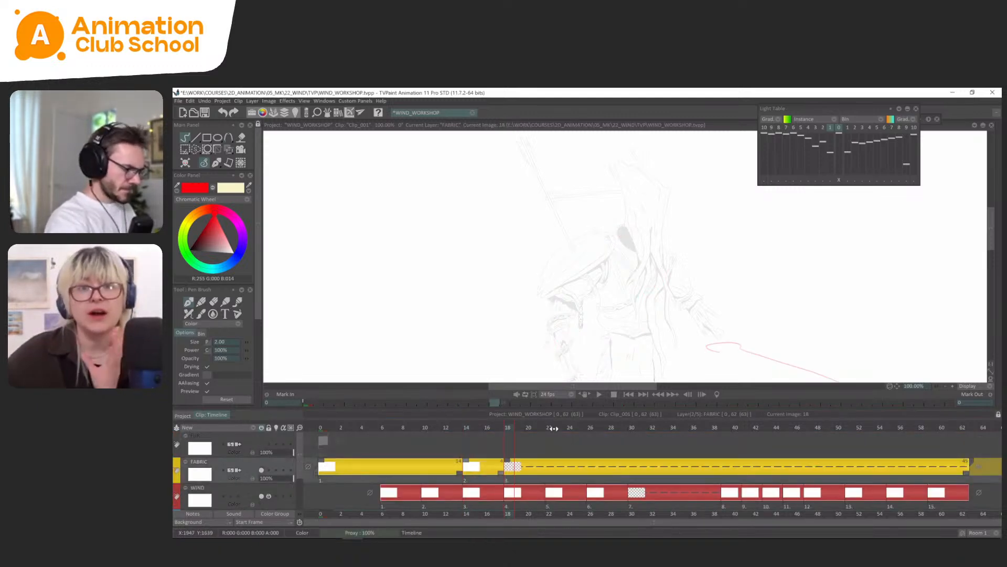
{"action": "left_click", "coordinate": [549, 427]}
{"action": "key", "text": "BackSpace"}
{"action": "left_click", "coordinate": [632, 427]}
{"action": "key", "text": "Return"}
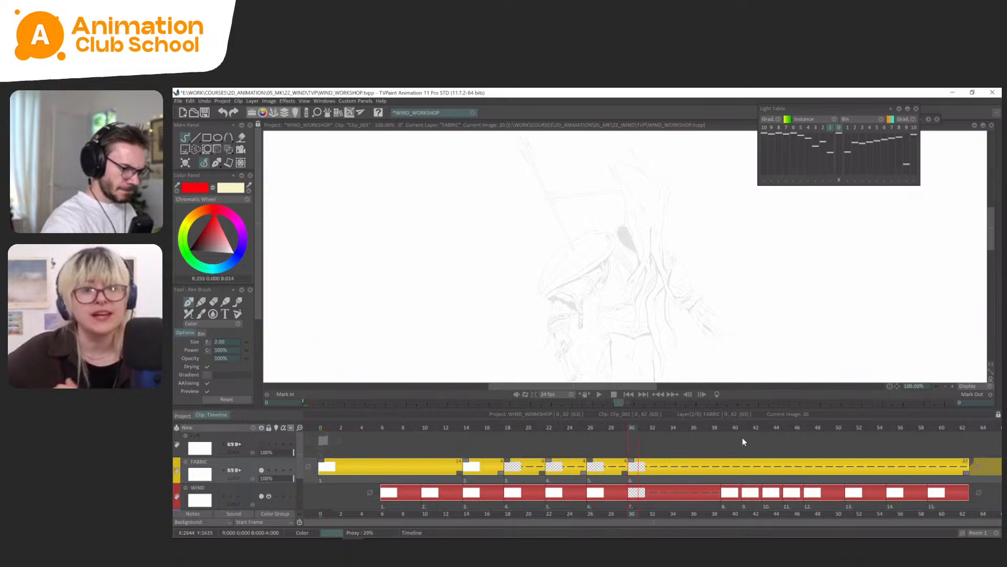
Add blank FABRIC drawings at frames 39, 41, 43, 45 and 47 to match the WIND layer's timing.
{"action": "left_click", "coordinate": [727, 427]}
{"action": "key", "text": "Return"}
{"action": "left_click", "coordinate": [748, 428]}
{"action": "key", "text": "Return"}
{"action": "left_click", "coordinate": [766, 427]}
{"action": "key", "text": "Return"}
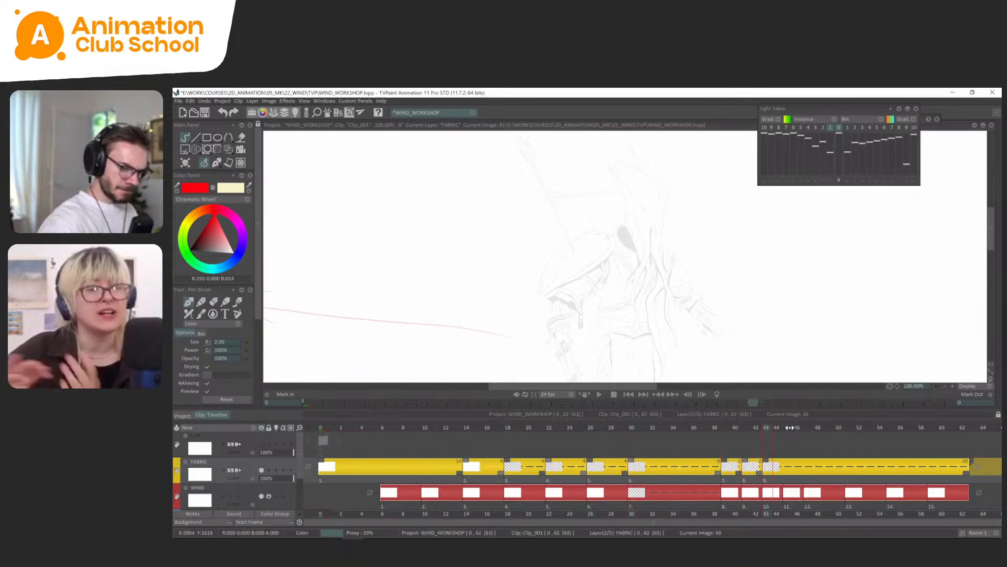
{"action": "left_click", "coordinate": [787, 427]}
{"action": "key", "text": "Return"}
{"action": "left_click", "coordinate": [807, 427]}
{"action": "key", "text": "Return"}
Add blank FABRIC drawings at frames 51, 55 and 59 to match the last wind drawings.
{"action": "left_click", "coordinate": [848, 428]}
{"action": "key", "text": "Return"}
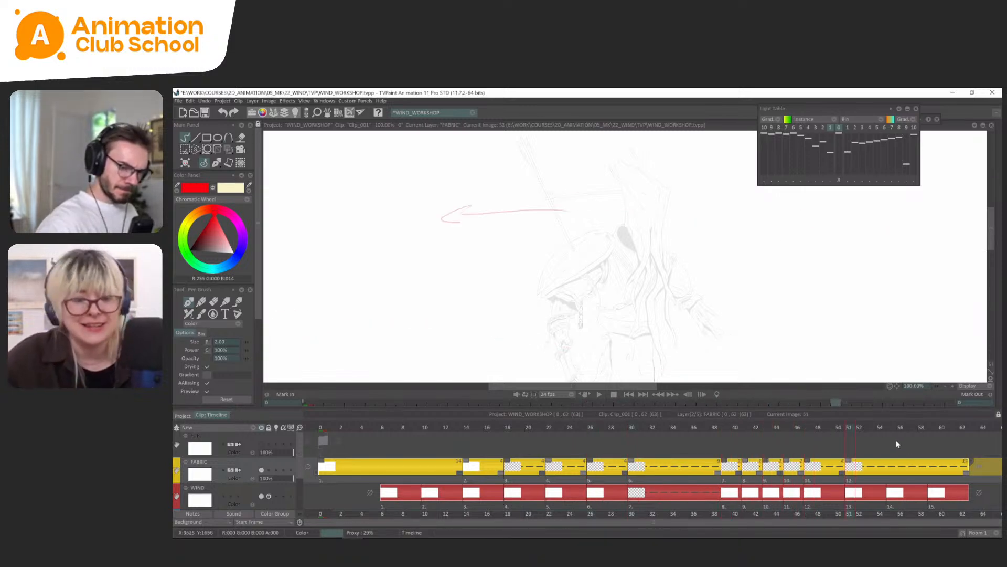
{"action": "left_click", "coordinate": [890, 427]}
{"action": "key", "text": "Return"}
{"action": "left_click", "coordinate": [932, 429]}
{"action": "key", "text": "Return"}
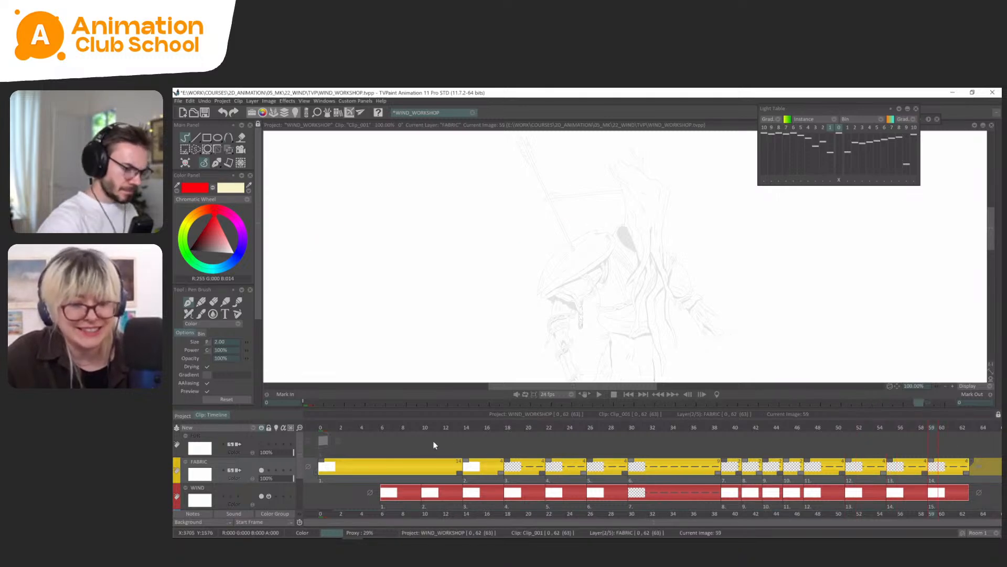
Hide the timeline, rough in the cape's outer edge and hem on frame 18, and compare with the earlier drawings.
{"action": "left_click", "coordinate": [433, 426]}
{"action": "key", "text": "Tab"}
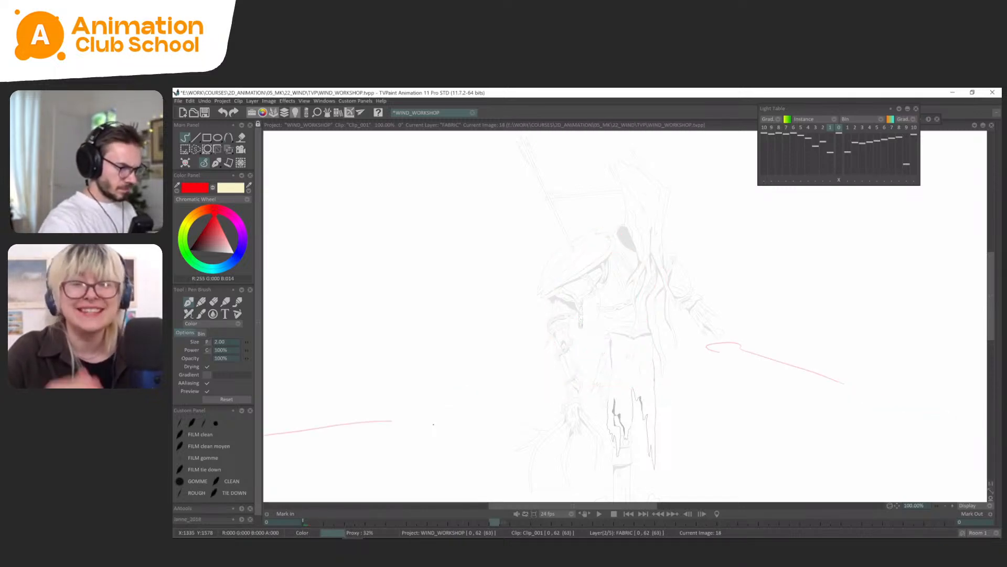
{"action": "left_click_drag", "start_coordinate": [521, 372], "coordinate": [563, 375]}
{"action": "mouse_move", "coordinate": [522, 373]}
{"action": "left_mouse_down"}
{"action": "mouse_move", "coordinate": [585, 379]}
{"action": "mouse_move", "coordinate": [554, 367]}
{"action": "mouse_move", "coordinate": [556, 296]}
{"action": "left_mouse_up"}
{"action": "left_click_drag", "start_coordinate": [581, 374], "coordinate": [619, 349]}
{"action": "key", "text": "Left"}
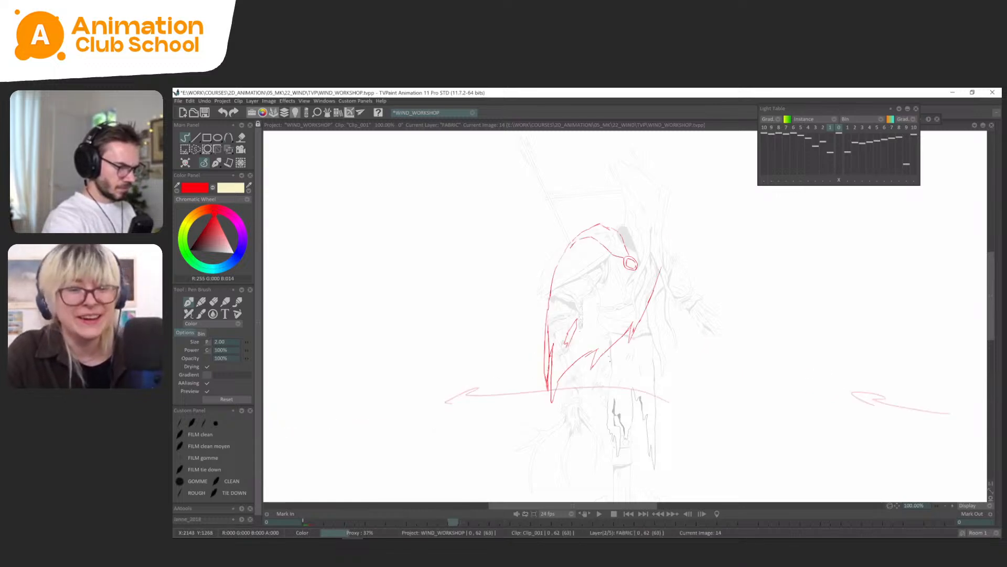
{"action": "key", "text": "Left"}
{"action": "key", "text": "Right"}
{"action": "key", "text": "Right"}
Erase the rough cape lines on frame 18 and clear the selection.
{"action": "key", "text": "s"}
{"action": "mouse_move", "coordinate": [615, 278]}
{"action": "left_mouse_down"}
{"action": "mouse_move", "coordinate": [603, 264]}
{"action": "mouse_move", "coordinate": [613, 381]}
{"action": "left_mouse_up"}
{"action": "key", "text": "Delete"}
{"action": "left_click", "coordinate": [215, 162]}
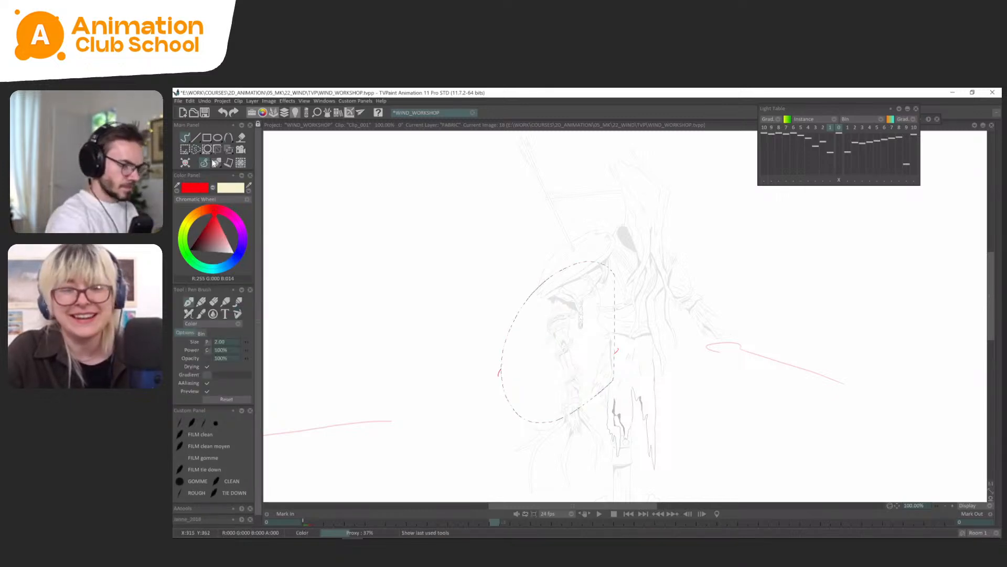
{"action": "key", "text": "ctrl+d"}
Flip through the cape drawings on frames 0, 14 and 18 to judge the progression of the swing.
{"action": "key", "text": "Left"}
{"action": "key", "text": "Left"}
{"action": "key", "text": "Right"}
{"action": "key", "text": "Right"}
{"action": "key", "text": "Left"}
{"action": "key", "text": "Left"}
{"action": "key", "text": "Right"}
{"action": "key", "text": "Right"}
Sketch the cape on frame 18 with a lifted pointed tip, a jagged hem and the inner edge rising from it.
{"action": "mouse_move", "coordinate": [529, 387]}
{"action": "left_mouse_down"}
{"action": "mouse_move", "coordinate": [564, 367]}
{"action": "mouse_move", "coordinate": [554, 321]}
{"action": "mouse_move", "coordinate": [536, 364]}
{"action": "mouse_move", "coordinate": [593, 354]}
{"action": "left_mouse_up"}
{"action": "key", "text": "Left"}
{"action": "key", "text": "Left"}
{"action": "key", "text": "Right"}
{"action": "key", "text": "Left"}
{"action": "key", "text": "Right"}
{"action": "left_click_drag", "start_coordinate": [588, 366], "coordinate": [652, 309]}
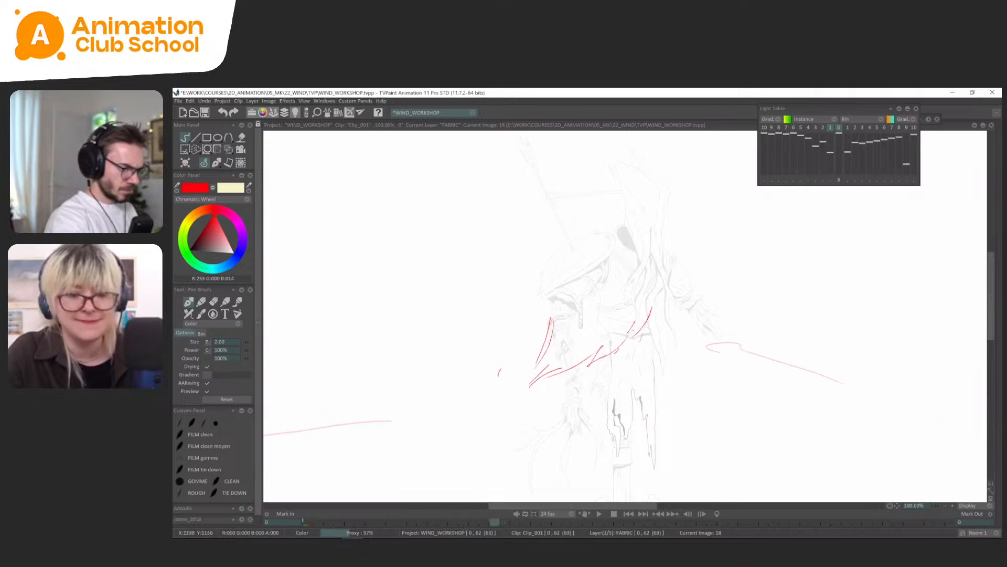
{"action": "left_click_drag", "start_coordinate": [633, 347], "coordinate": [663, 279]}
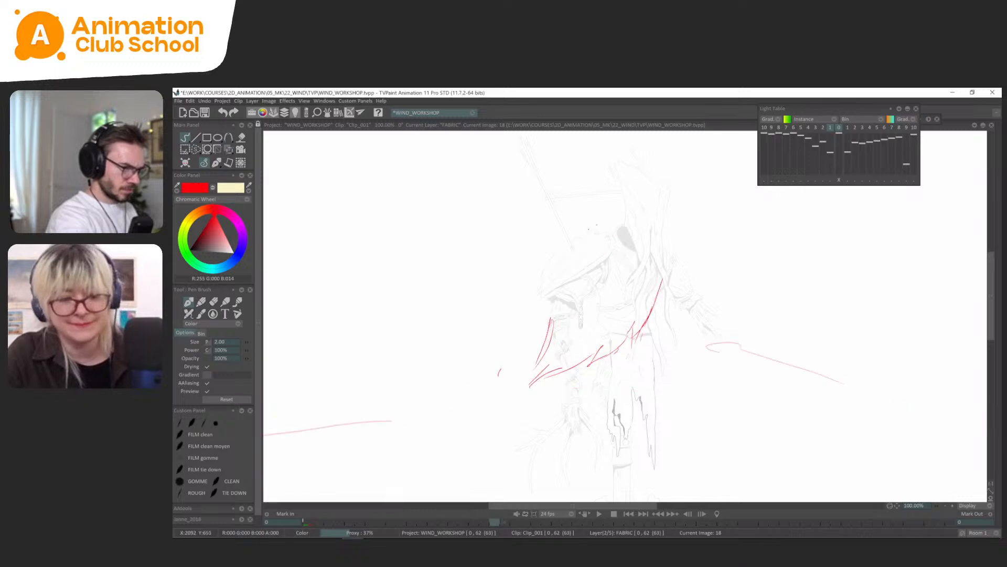
Try sketching the cape's shoulder line and upper outer edge on frame 18, then compare with the earlier drawings.
{"action": "left_click_drag", "start_coordinate": [576, 240], "coordinate": [600, 224]}
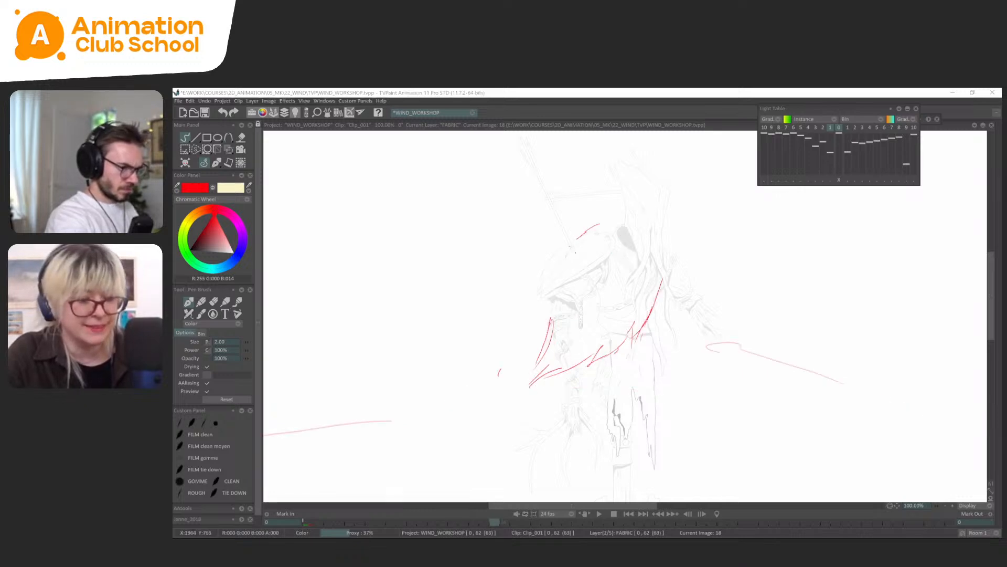
{"action": "key", "text": "l"}
{"action": "mouse_move", "coordinate": [571, 246]}
{"action": "left_mouse_down"}
{"action": "mouse_move", "coordinate": [552, 275]}
{"action": "mouse_move", "coordinate": [540, 333]}
{"action": "left_mouse_up"}
{"action": "key", "text": "l"}
{"action": "key", "text": "Left"}
{"action": "key", "text": "Left"}
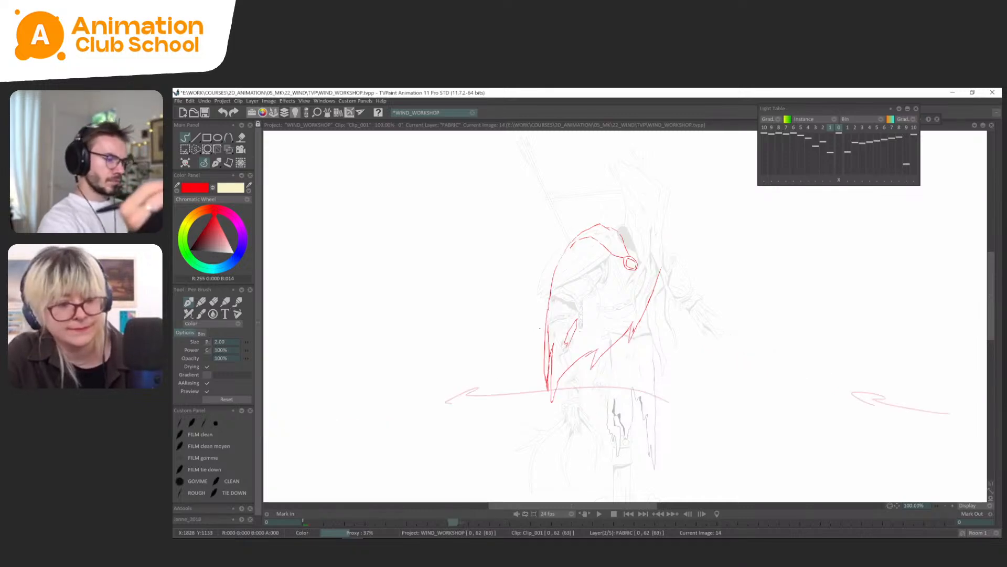
Erase the shoulder and upper outer edge strokes on frame 18.
{"action": "key", "text": "Right"}
{"action": "key", "text": "Right"}
{"action": "key", "text": "s"}
{"action": "left_click_drag", "start_coordinate": [595, 206], "coordinate": [537, 316]}
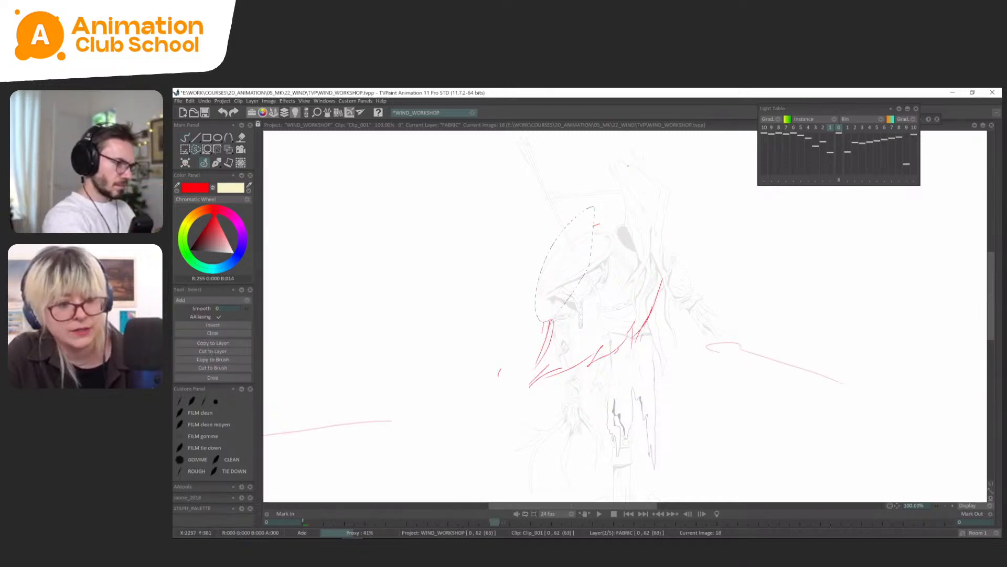
Return to the cape drawing on frame 14 with the pen brush ready and save the project.
{"action": "left_click", "coordinate": [215, 164]}
{"action": "key", "text": "Left"}
{"action": "key", "text": "Left"}
{"action": "key", "text": "Left"}
{"action": "key", "text": "Left"}
{"action": "key", "text": "Left"}
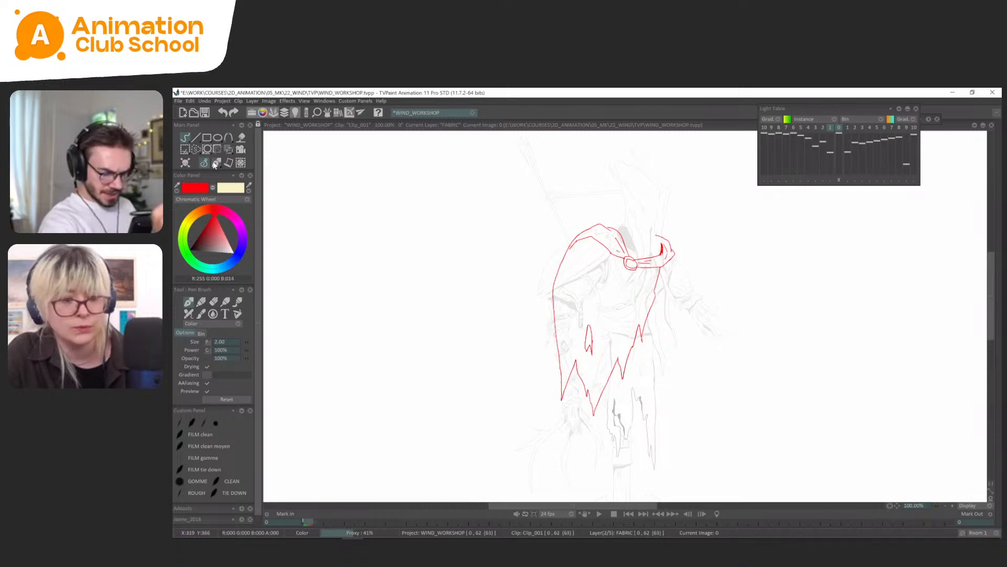
{"action": "key", "text": "Right"}
{"action": "scroll", "coordinate": [689, 309], "scroll_direction": "down", "scroll_amount": 1}
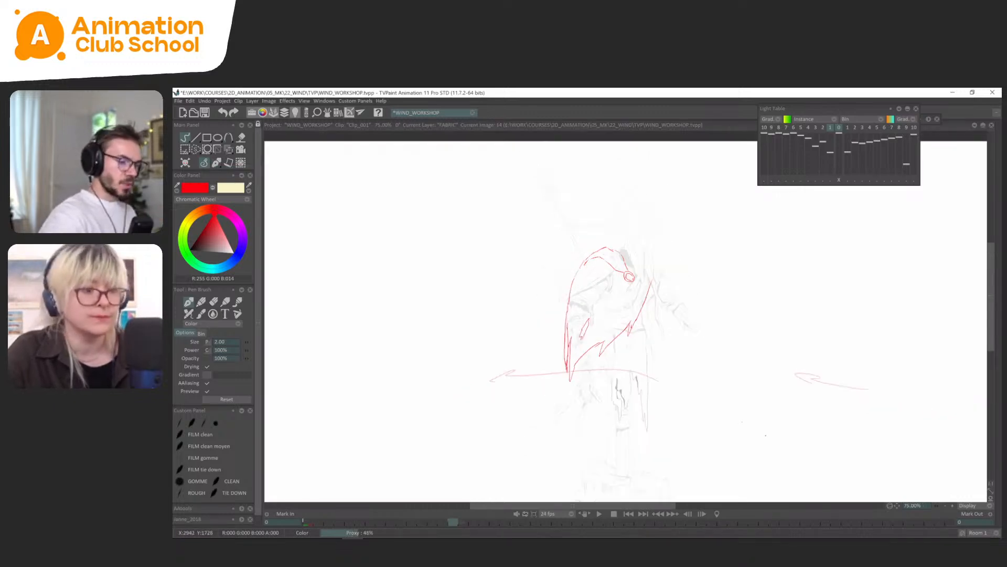
{"action": "key", "text": "ctrl+s"}
Flip between frames 0 and 14 to compare the resting cape with the windblown pose.
{"action": "key", "text": "Left"}
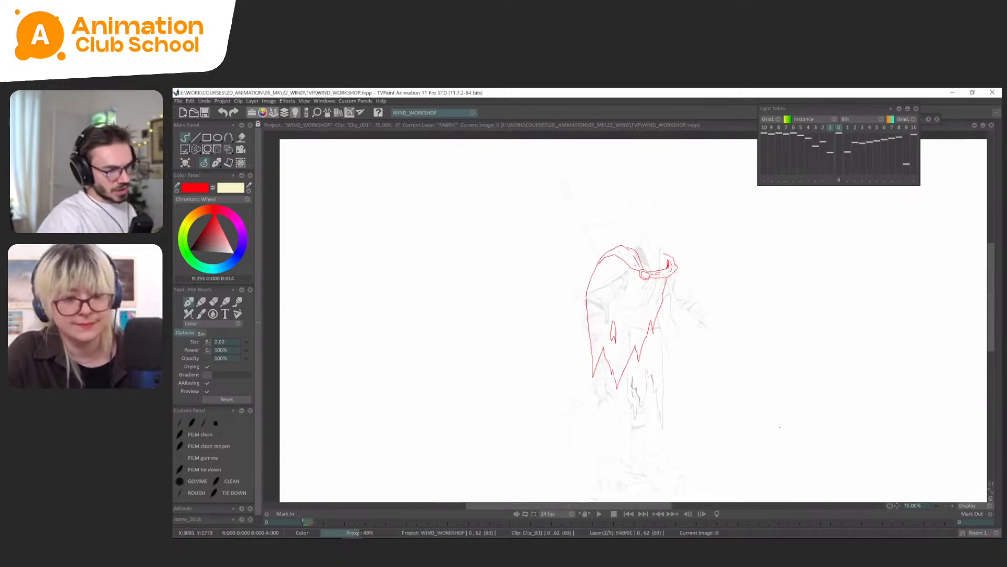
{"action": "key", "text": "Right"}
{"action": "key", "text": "Left"}
{"action": "key", "text": "Right"}
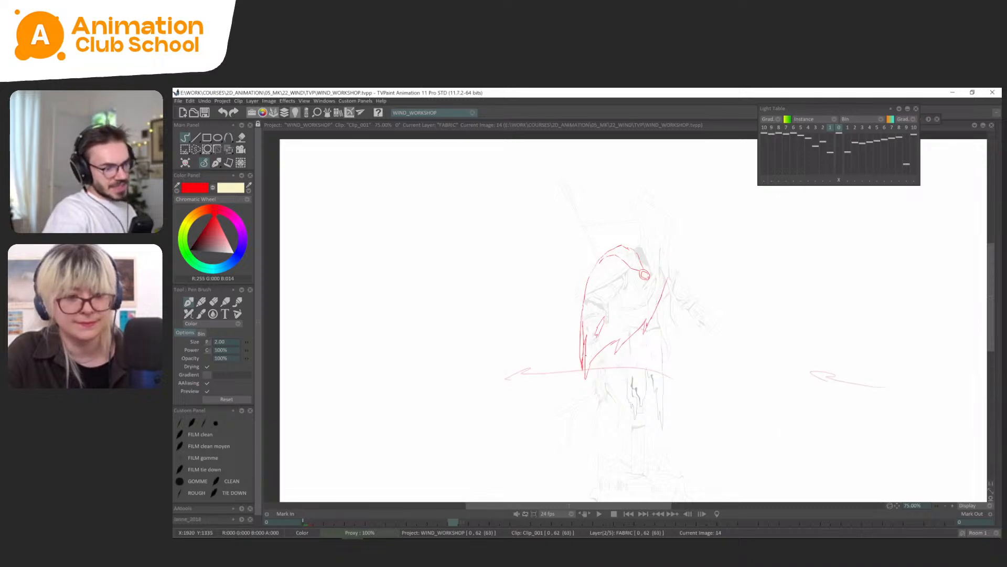
Try a wide, flat ellipse around the cape's lower tip on frame 14, then undo it.
{"action": "mouse_move", "coordinate": [615, 357]}
{"action": "left_mouse_down"}
{"action": "mouse_move", "coordinate": [625, 380]}
{"action": "mouse_move", "coordinate": [575, 356]}
{"action": "mouse_move", "coordinate": [518, 378]}
{"action": "mouse_move", "coordinate": [645, 361]}
{"action": "left_mouse_up"}
{"action": "key", "text": "ctrl+z"}
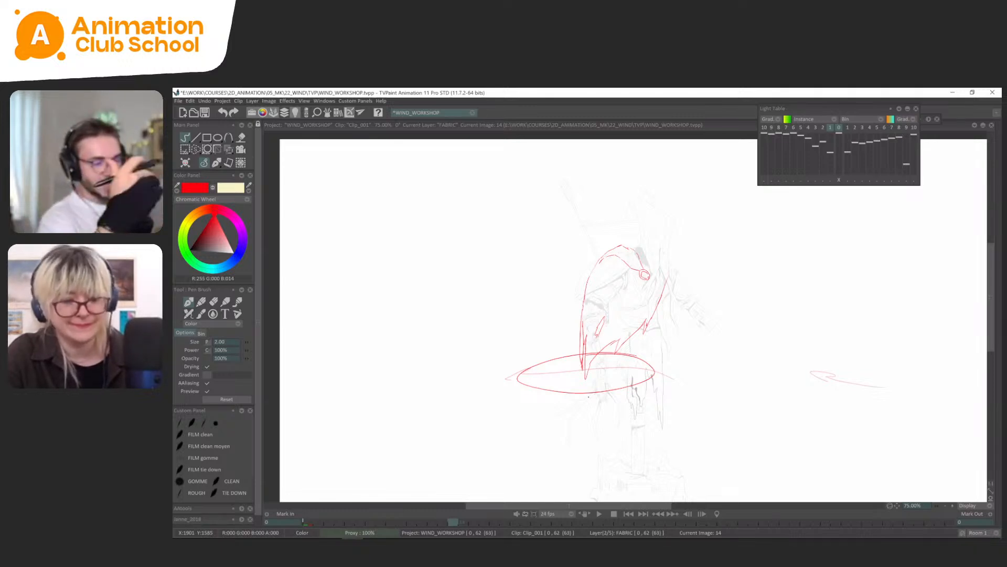
{"action": "key", "text": "ctrl+z"}
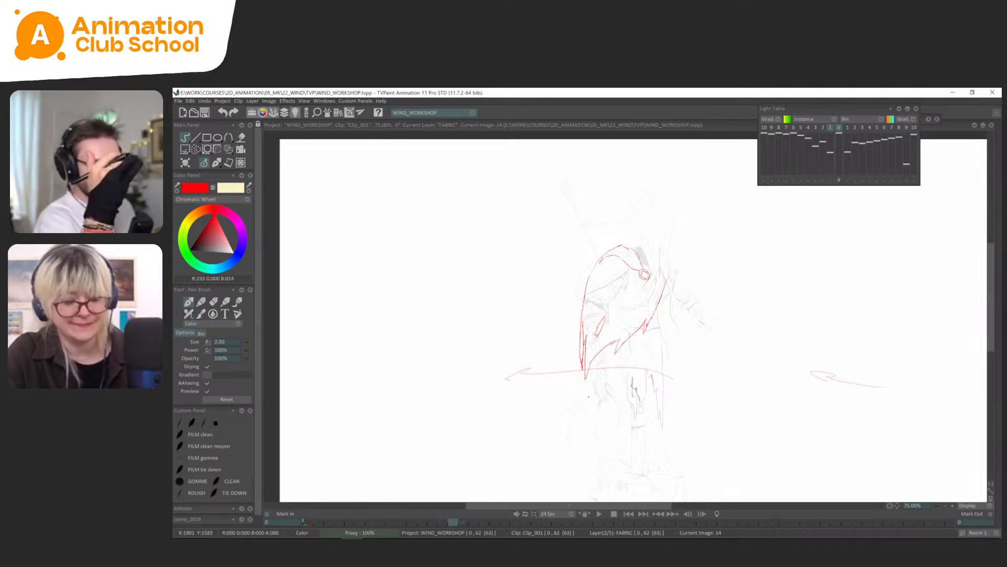
Examine how the cape's outer edge and tip shift between the drawings on frames 0 and 14.
{"action": "key", "text": "Left"}
{"action": "key", "text": "Right"}
{"action": "key", "text": "Left"}
{"action": "key", "text": "Right"}
{"action": "scroll", "coordinate": [625, 317], "scroll_direction": "up", "scroll_amount": 1}
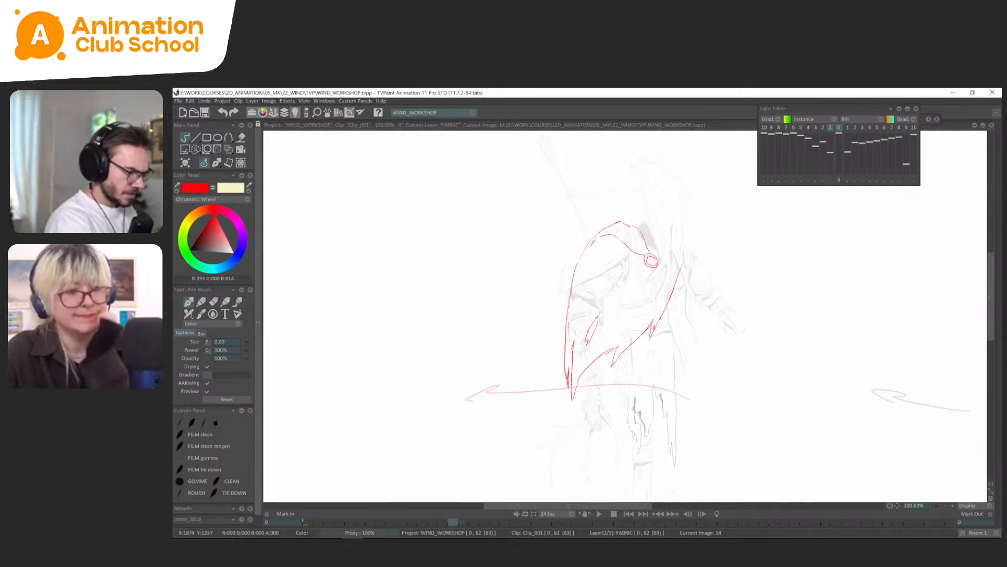
{"action": "left_click", "coordinate": [574, 380]}
{"action": "key", "text": "Left"}
{"action": "key", "text": "Right"}
{"action": "key", "text": "Left"}
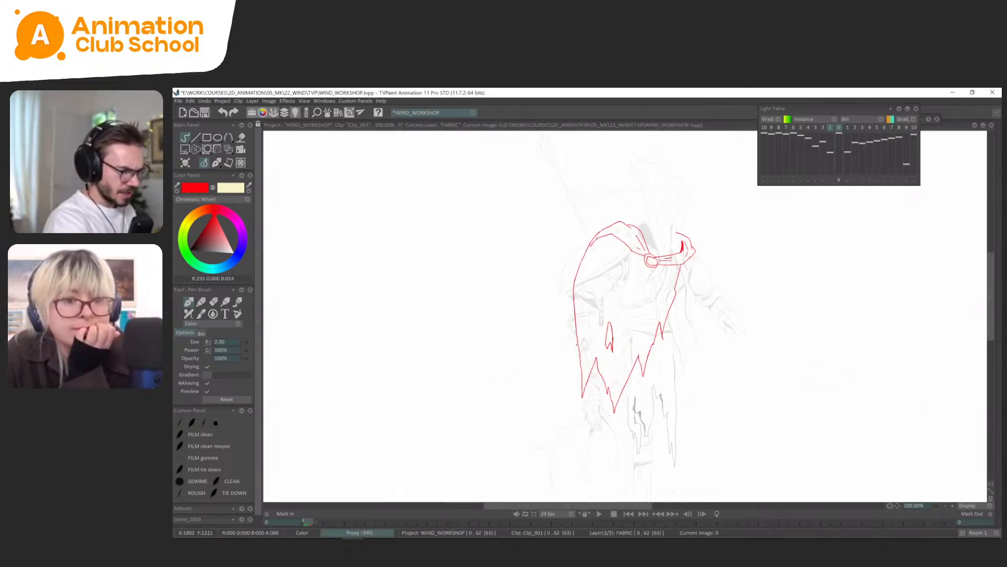
{"action": "key", "text": "Right"}
{"action": "key", "text": "Left"}
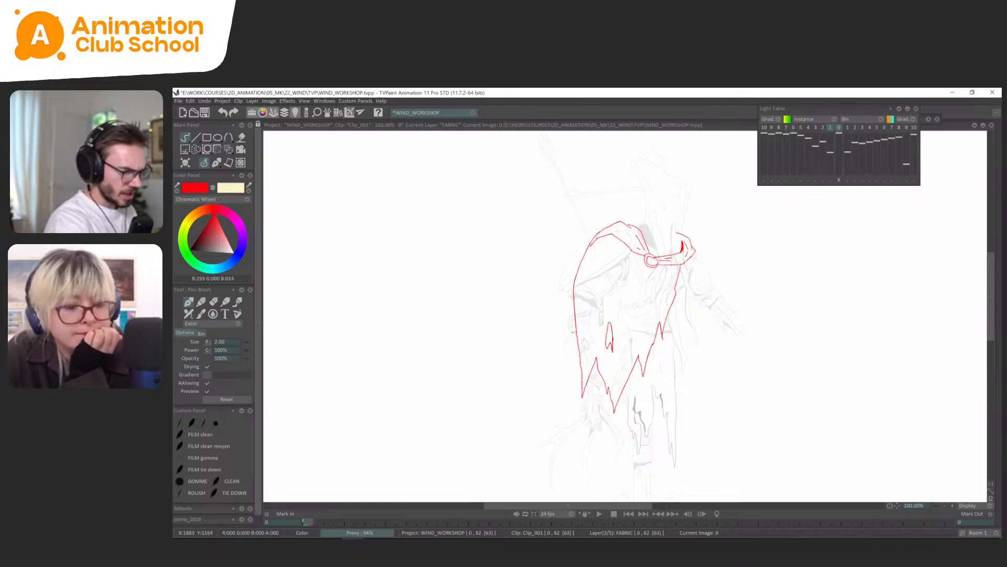
{"action": "key", "text": "Right"}
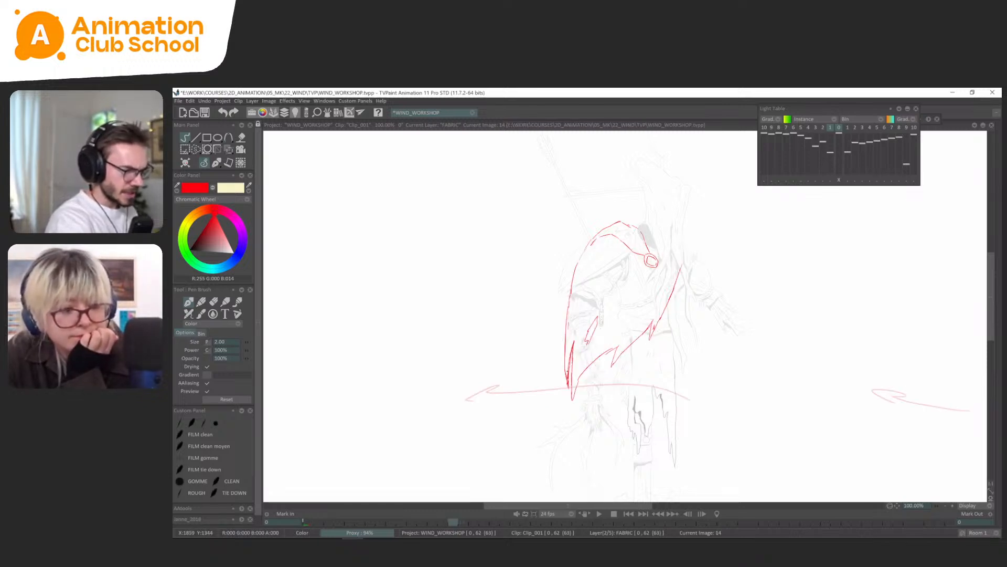
{"action": "key", "text": "Left"}
{"action": "key", "text": "Right"}
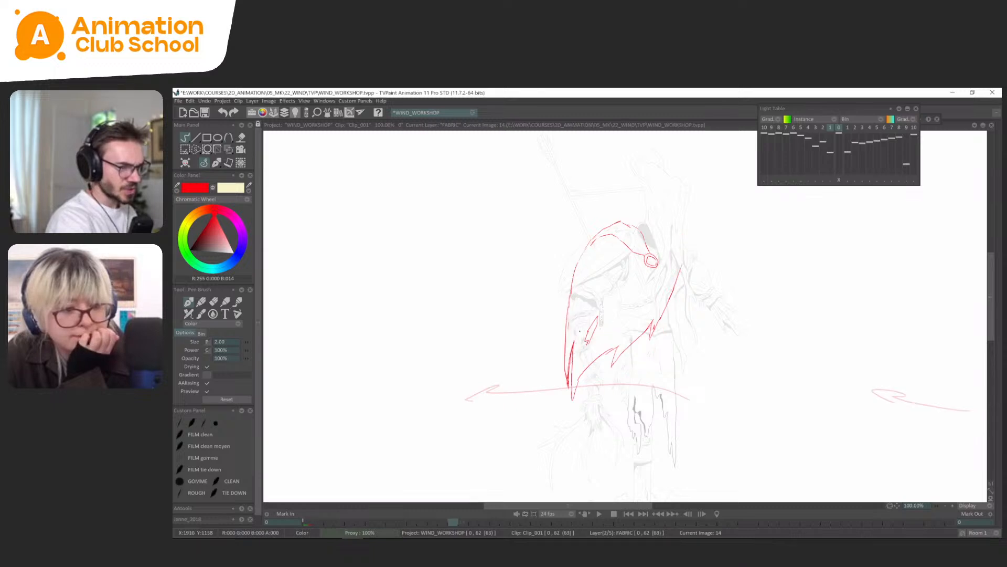
Try reworking the upper part of the cape's outer edge on frame 14, then undo the changes.
{"action": "left_click_drag", "start_coordinate": [566, 371], "coordinate": [575, 276]}
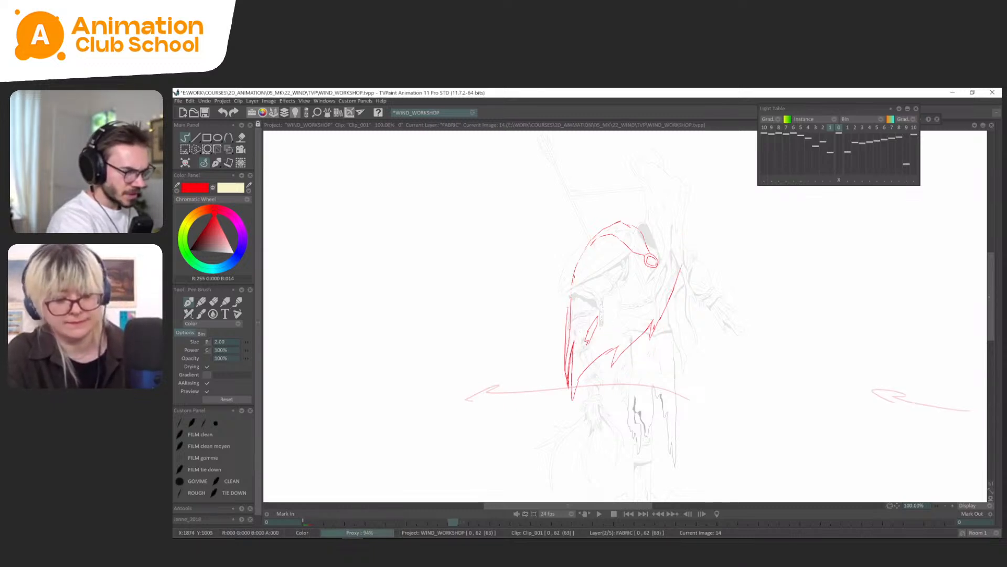
{"action": "left_click_drag", "start_coordinate": [570, 310], "coordinate": [573, 278]}
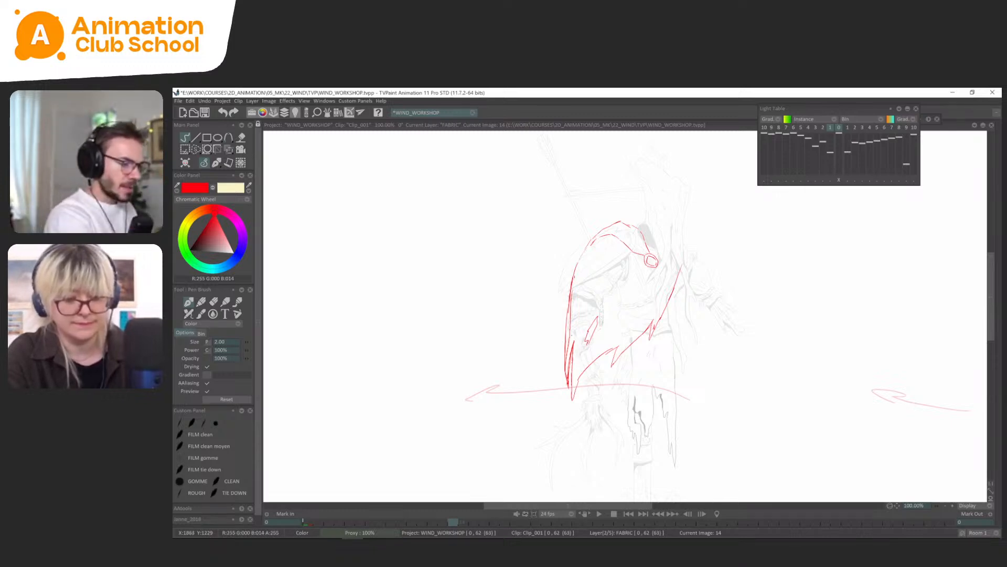
{"action": "key", "text": "ctrl+z"}
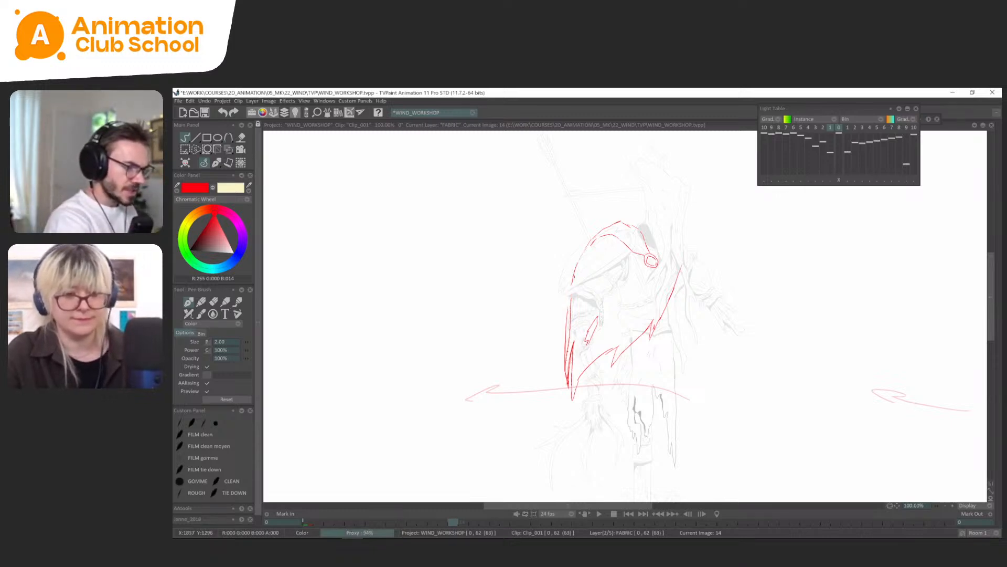
{"action": "key", "text": "ctrl+z"}
{"action": "key", "text": "Left"}
{"action": "key", "text": "Right"}
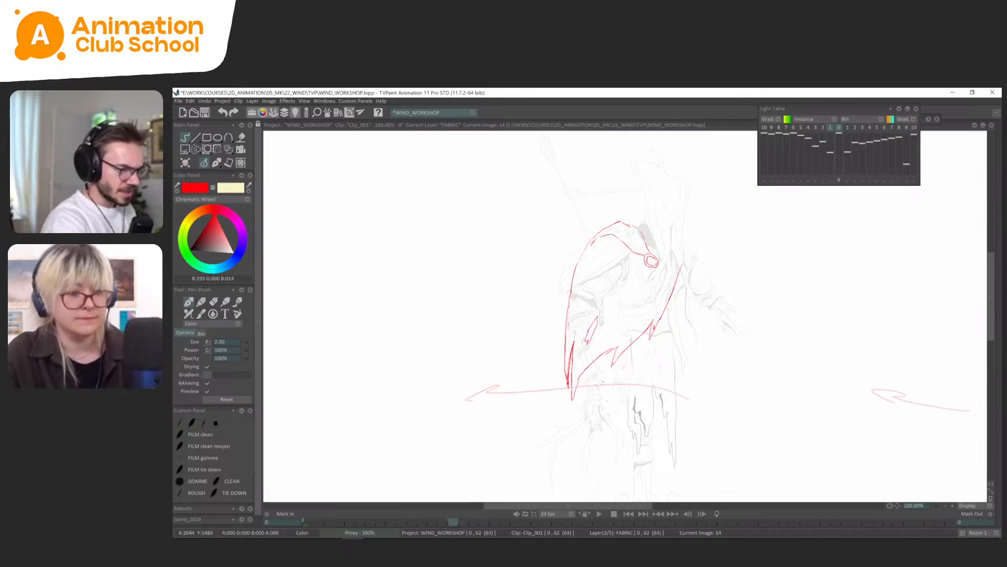
Try reshaping the fold line inside the cape's pointed tip on frame 14 with short strokes.
{"action": "key", "text": "ctrl+z"}
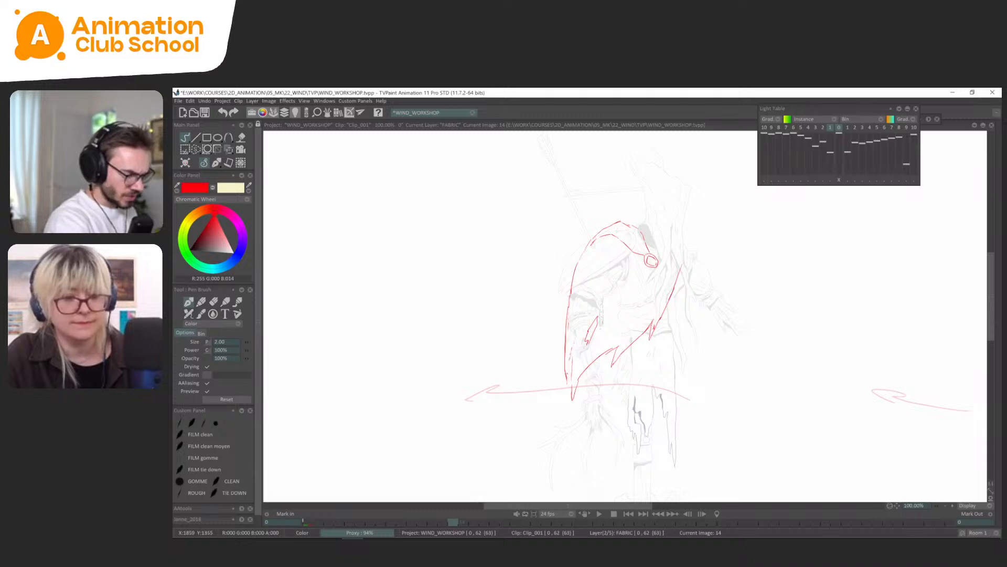
{"action": "left_click_drag", "start_coordinate": [570, 370], "coordinate": [572, 389]}
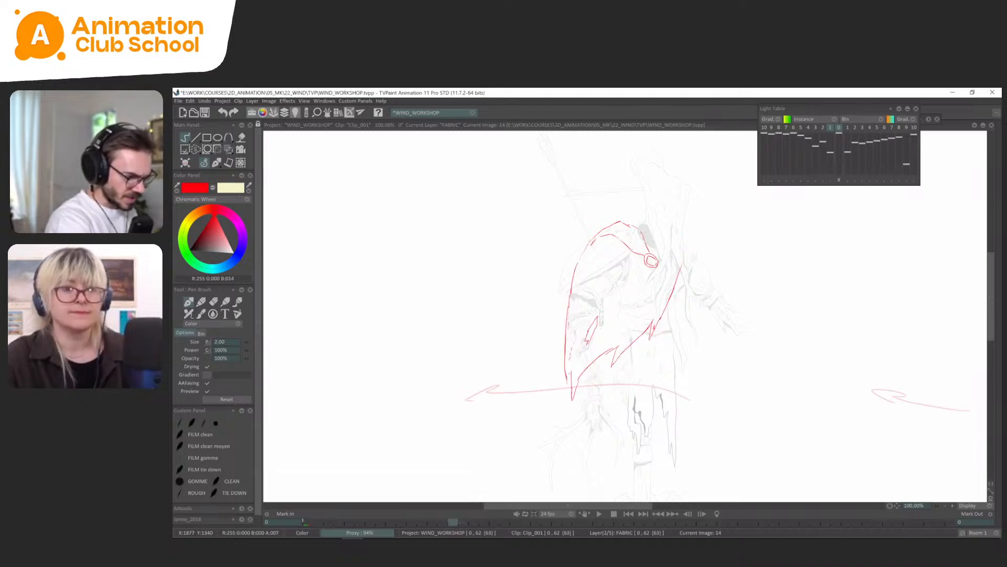
{"action": "left_click_drag", "start_coordinate": [570, 349], "coordinate": [571, 391]}
{"action": "key", "text": "ctrl+z"}
{"action": "key", "text": "ctrl+z"}
{"action": "key", "text": "ctrl+z"}
{"action": "key", "text": "ctrl+z"}
{"action": "left_click_drag", "start_coordinate": [565, 352], "coordinate": [572, 390]}
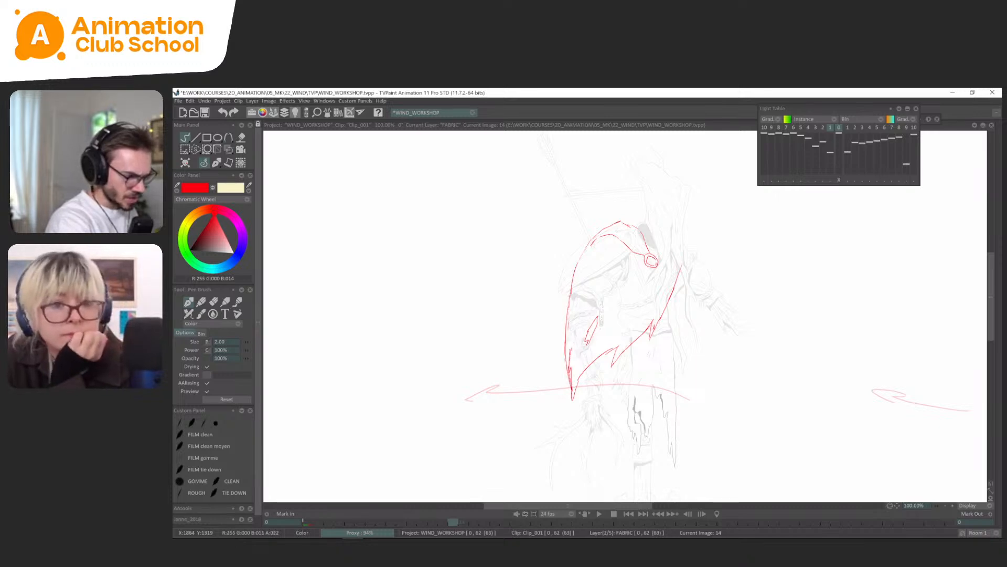
{"action": "key", "text": "ctrl+z"}
{"action": "key", "text": "ctrl+z"}
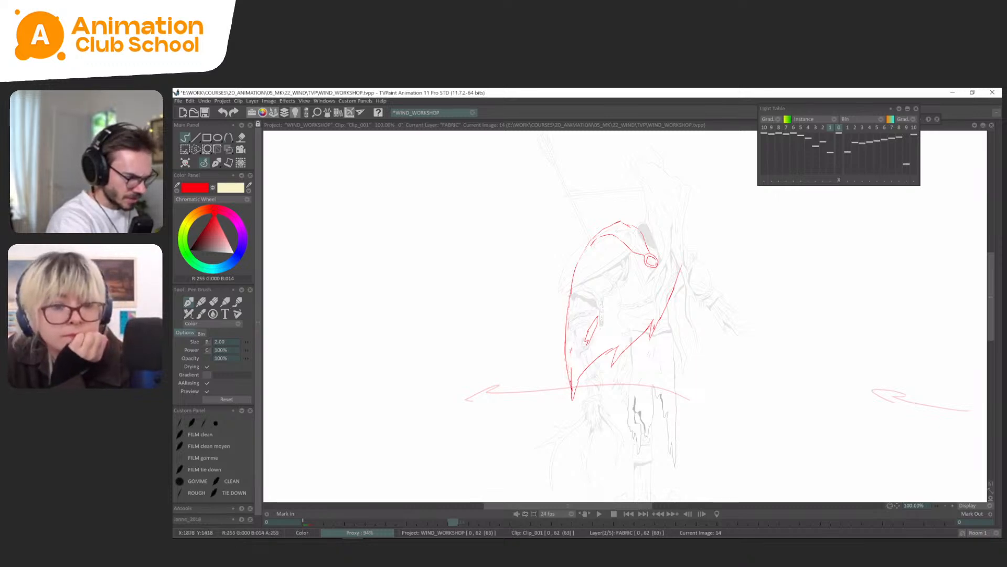
{"action": "left_click_drag", "start_coordinate": [571, 352], "coordinate": [572, 392]}
{"action": "key", "text": "ctrl+z"}
{"action": "key", "text": "ctrl+z"}
{"action": "key", "text": "ctrl+z"}
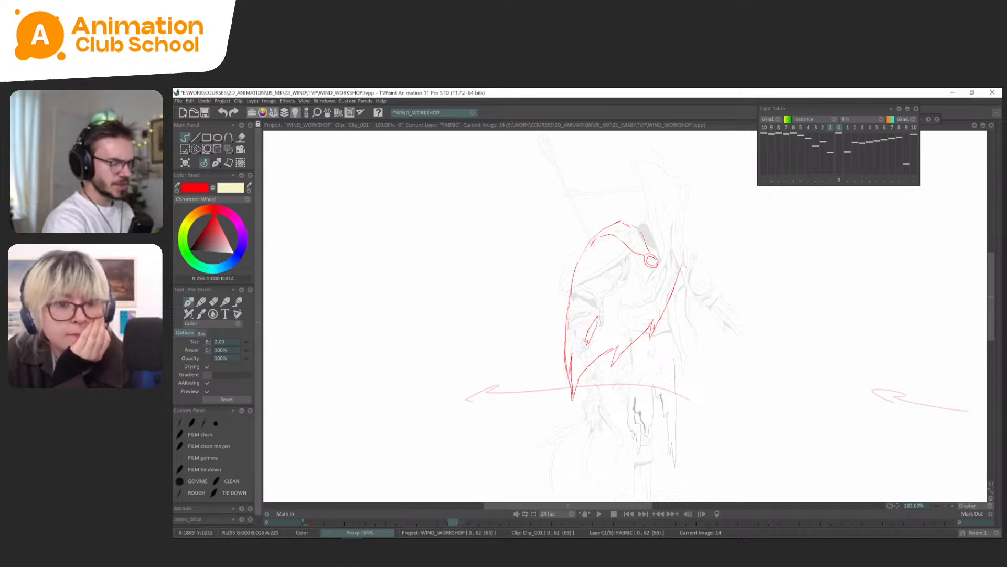
Mirror the view, then lasso and remove the cape's pointed tip with the lower outer edge on frame 14.
{"action": "key", "text": "x"}
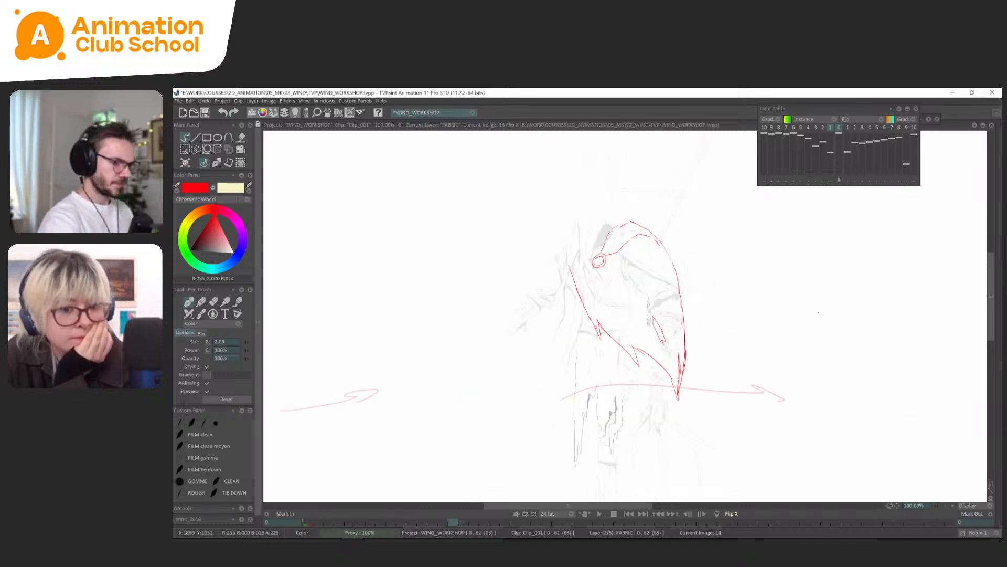
{"action": "left_click_drag", "start_coordinate": [615, 281], "coordinate": [606, 278]}
{"action": "key", "text": "s"}
{"action": "left_click_drag", "start_coordinate": [682, 309], "coordinate": [682, 401]}
{"action": "key", "text": "ctrl+t"}
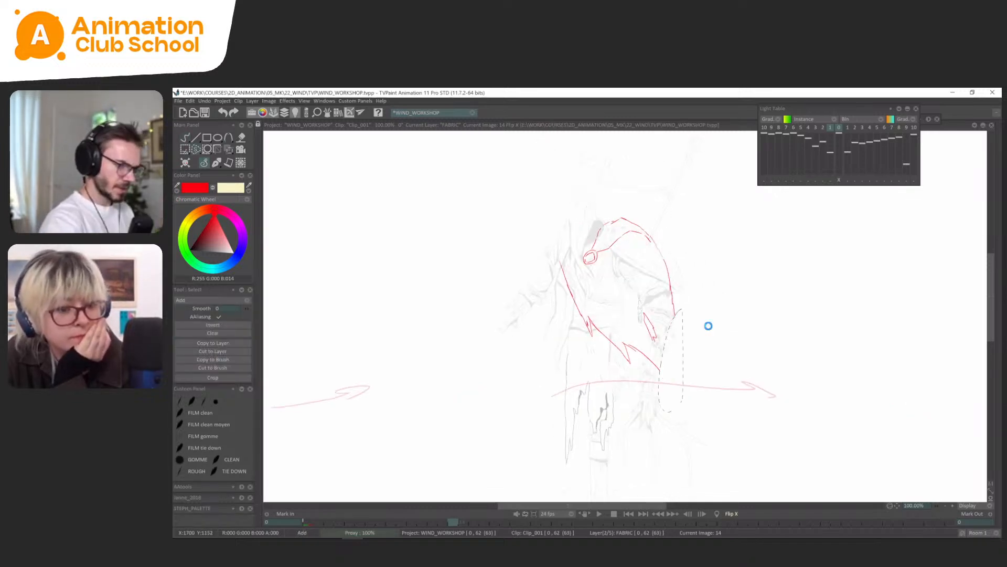
{"action": "left_click", "coordinate": [213, 163]}
Compare with frame 0 and try strokes extending the cape's hem to a new tip on frame 14.
{"action": "key", "text": "Left"}
{"action": "key", "text": "Right"}
{"action": "key", "text": "Left"}
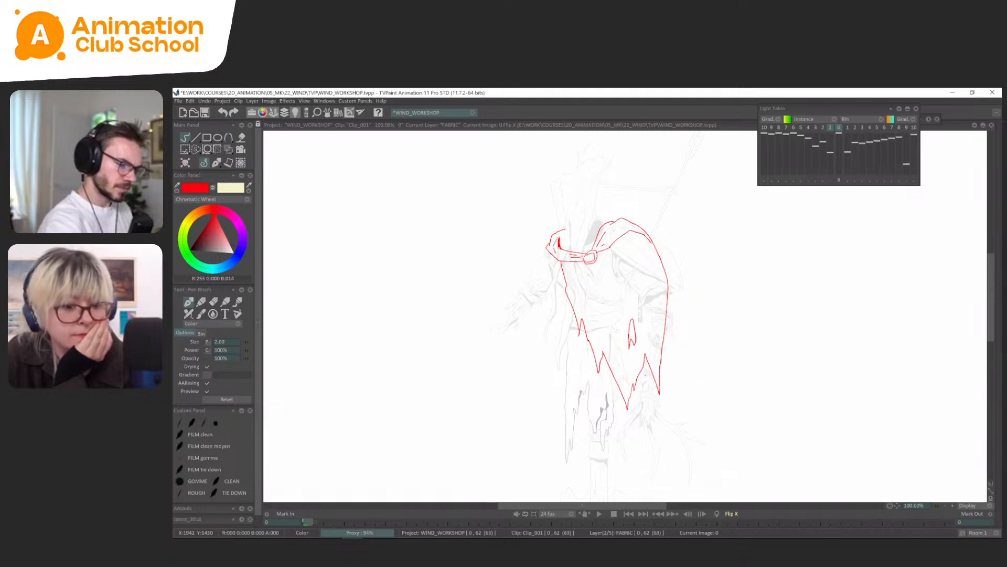
{"action": "key", "text": "Right"}
{"action": "left_click_drag", "start_coordinate": [636, 347], "coordinate": [661, 395]}
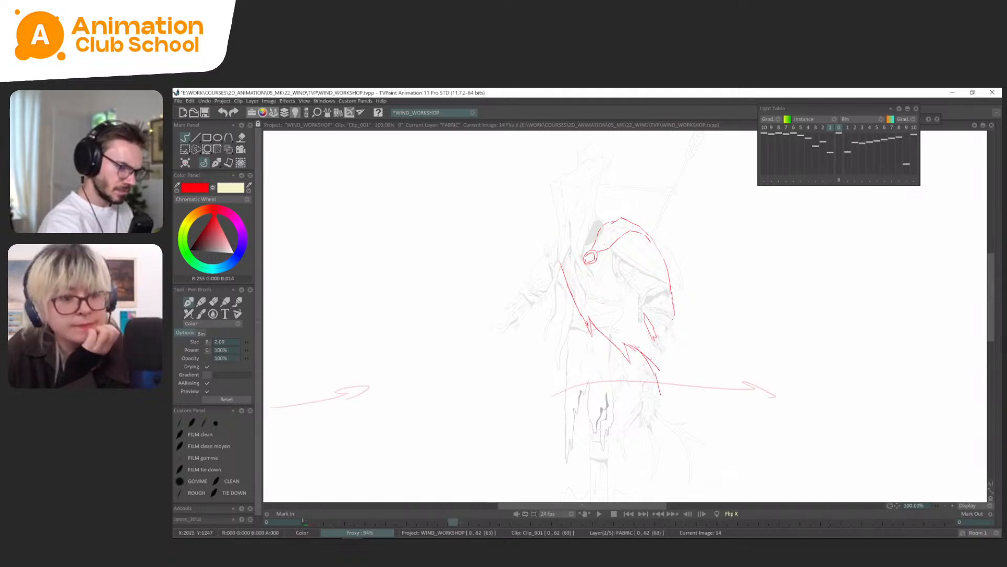
{"action": "key", "text": "ctrl+z"}
{"action": "key", "text": "ctrl+z"}
{"action": "left_click_drag", "start_coordinate": [636, 344], "coordinate": [692, 379]}
{"action": "key", "text": "ctrl+z"}
Draw the hem on frame 14 sweeping out to a pointed tip on the wind arrow, with an inner fold and the lower outer edge.
{"action": "mouse_move", "coordinate": [627, 344]}
{"action": "left_mouse_down"}
{"action": "mouse_move", "coordinate": [670, 384]}
{"action": "mouse_move", "coordinate": [693, 383]}
{"action": "left_mouse_up"}
{"action": "mouse_move", "coordinate": [694, 383]}
{"action": "left_mouse_down"}
{"action": "mouse_move", "coordinate": [672, 362]}
{"action": "mouse_move", "coordinate": [670, 337]}
{"action": "mouse_move", "coordinate": [679, 383]}
{"action": "left_mouse_up"}
{"action": "left_click_drag", "start_coordinate": [672, 346], "coordinate": [674, 378]}
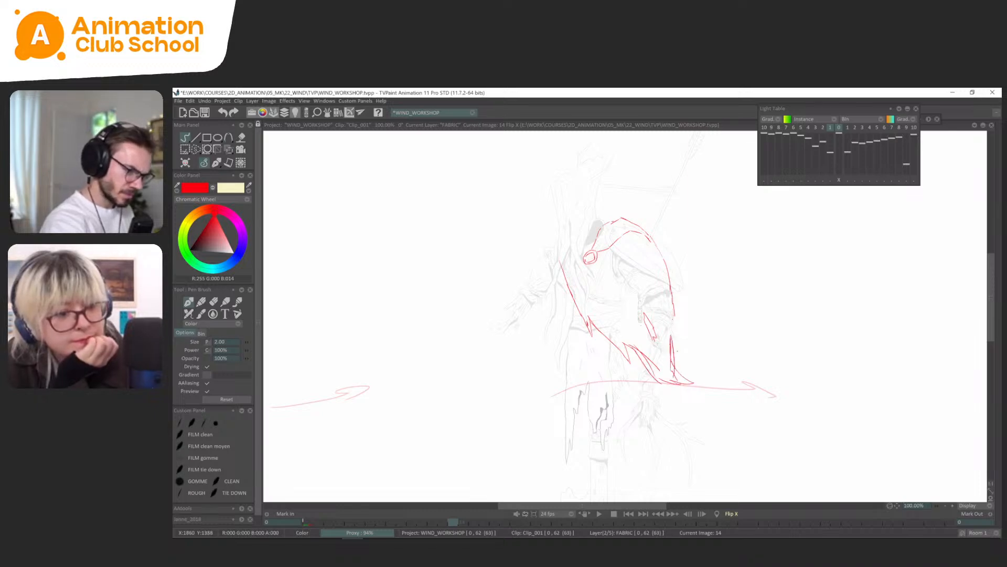
{"action": "left_click_drag", "start_coordinate": [677, 324], "coordinate": [674, 377]}
{"action": "left_click_drag", "start_coordinate": [673, 302], "coordinate": [677, 360]}
Restore the normal view and reinforce the hem curve leading to the tip on frame 14, comparing it with frame 0.
{"action": "key", "text": "x"}
{"action": "key", "text": "Left"}
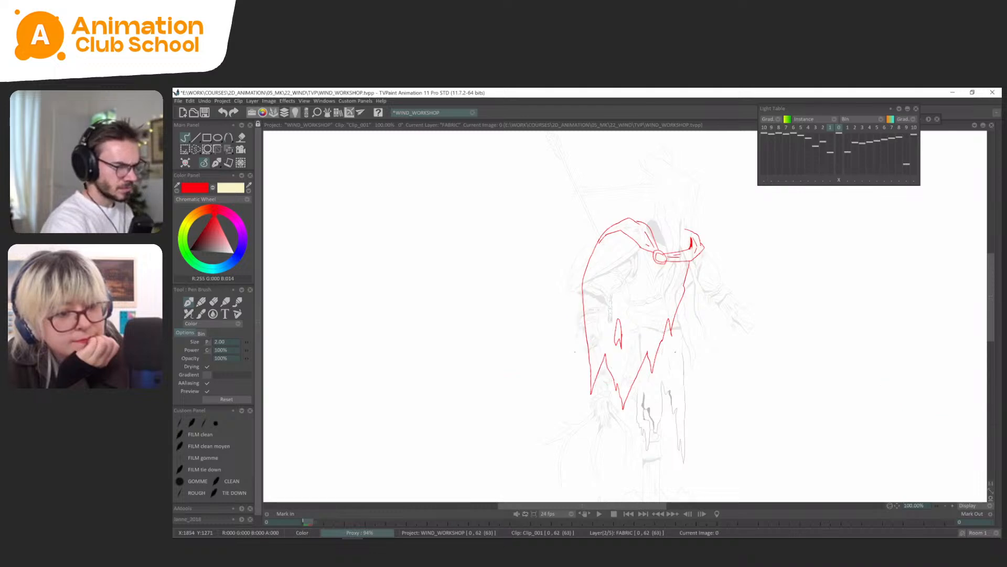
{"action": "key", "text": "Right"}
{"action": "left_click_drag", "start_coordinate": [610, 364], "coordinate": [558, 387]}
{"action": "mouse_move", "coordinate": [593, 377]}
{"action": "left_mouse_down"}
{"action": "mouse_move", "coordinate": [611, 353]}
{"action": "mouse_move", "coordinate": [586, 384]}
{"action": "left_mouse_up"}
{"action": "key", "text": "Left"}
{"action": "key", "text": "Right"}
Erase the stray lines inside the hem on frame 14 and redraw the curve from the tear to the tip.
{"action": "key", "text": "s"}
{"action": "key", "text": "Delete"}
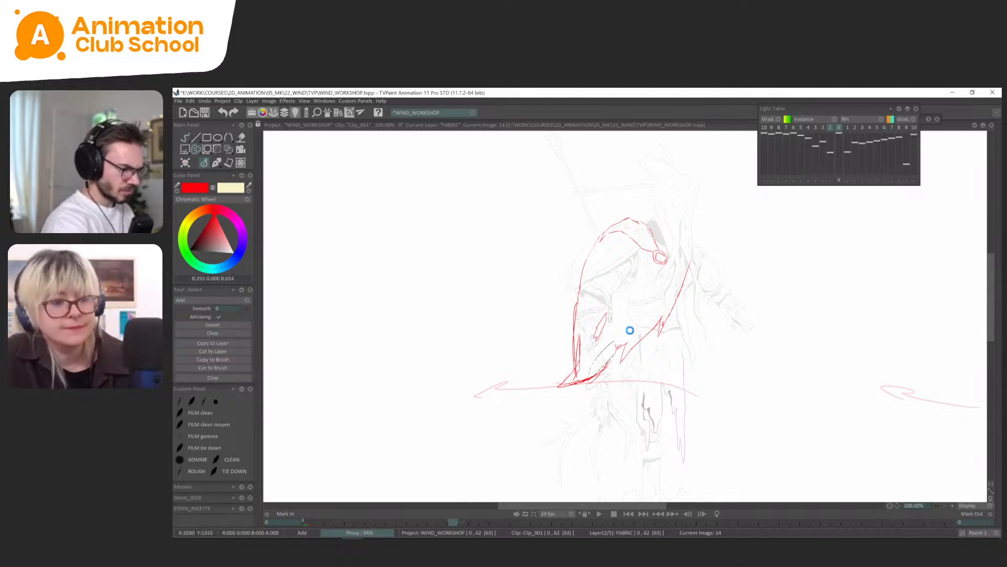
{"action": "key", "text": "Delete"}
{"action": "left_click", "coordinate": [216, 163]}
{"action": "mouse_move", "coordinate": [619, 351]}
{"action": "left_mouse_down"}
{"action": "mouse_move", "coordinate": [586, 381]}
{"action": "mouse_move", "coordinate": [574, 367]}
{"action": "mouse_move", "coordinate": [567, 384]}
{"action": "left_mouse_up"}
Undo the latest strokes on frame 14 and touch up the small fold line near the cape's outer tip.
{"action": "key", "text": "Left"}
{"action": "key", "text": "Right"}
{"action": "key", "text": "ctrl+z"}
{"action": "key", "text": "ctrl+z"}
{"action": "key", "text": "ctrl+z"}
{"action": "mouse_move", "coordinate": [580, 342]}
{"action": "left_mouse_down"}
{"action": "mouse_move", "coordinate": [568, 382]}
{"action": "mouse_move", "coordinate": [573, 330]}
{"action": "mouse_move", "coordinate": [574, 368]}
{"action": "mouse_move", "coordinate": [579, 352]}
{"action": "left_mouse_up"}
{"action": "key", "text": "s"}
Flip between frames 0 and 14 to check the cape's flared tip against the resting pose.
{"action": "key", "text": "Left"}
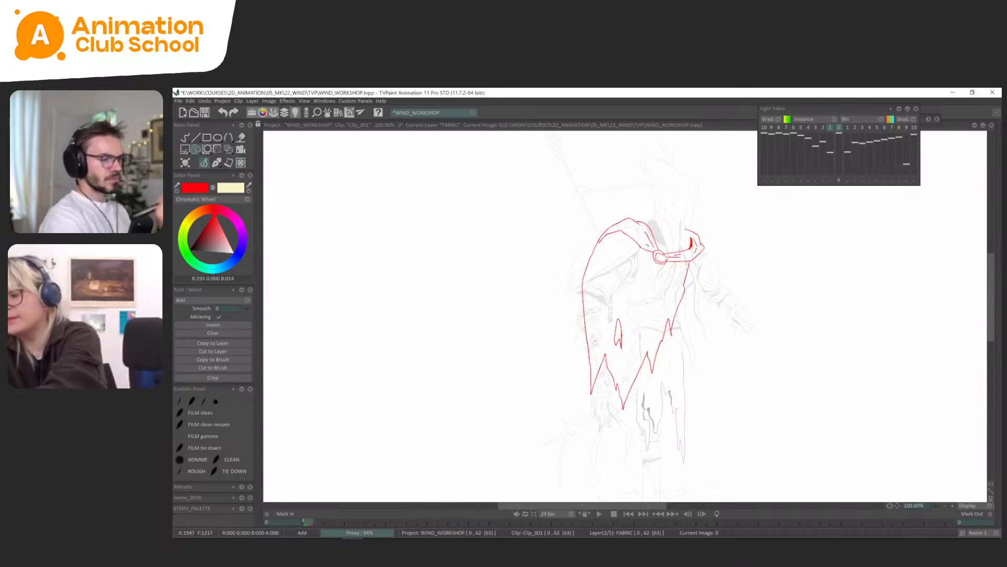
{"action": "key", "text": "Right"}
{"action": "key", "text": "Left"}
{"action": "key", "text": "Right"}
{"action": "key", "text": "Left"}
{"action": "key", "text": "Right"}
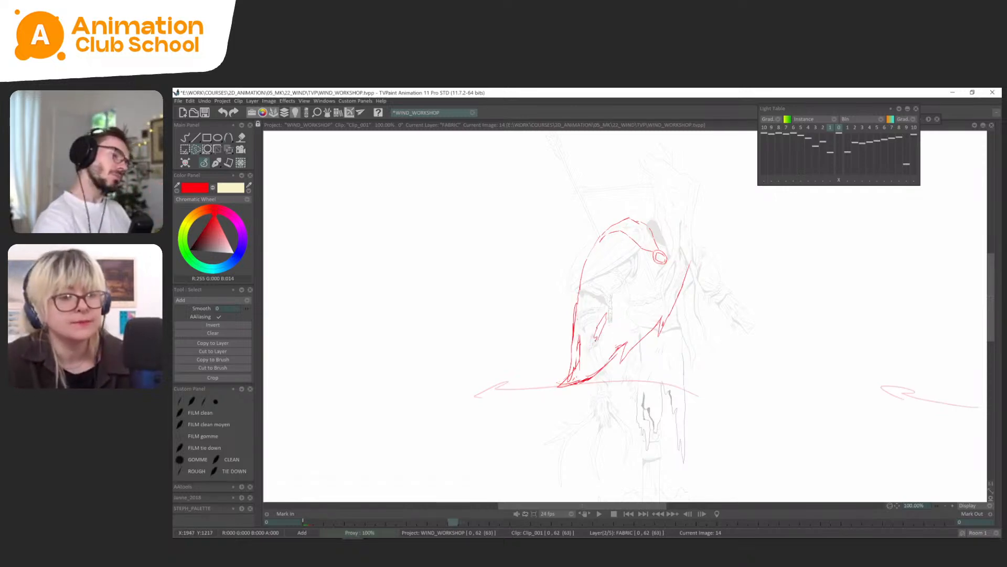
Compare the cape drawings on frames 0 and 14 in a mirrored view, then restore the normal orientation.
{"action": "key", "text": "x"}
{"action": "key", "text": "Left"}
{"action": "key", "text": "Right"}
{"action": "key", "text": "Left"}
{"action": "key", "text": "Right"}
{"action": "key", "text": "Left"}
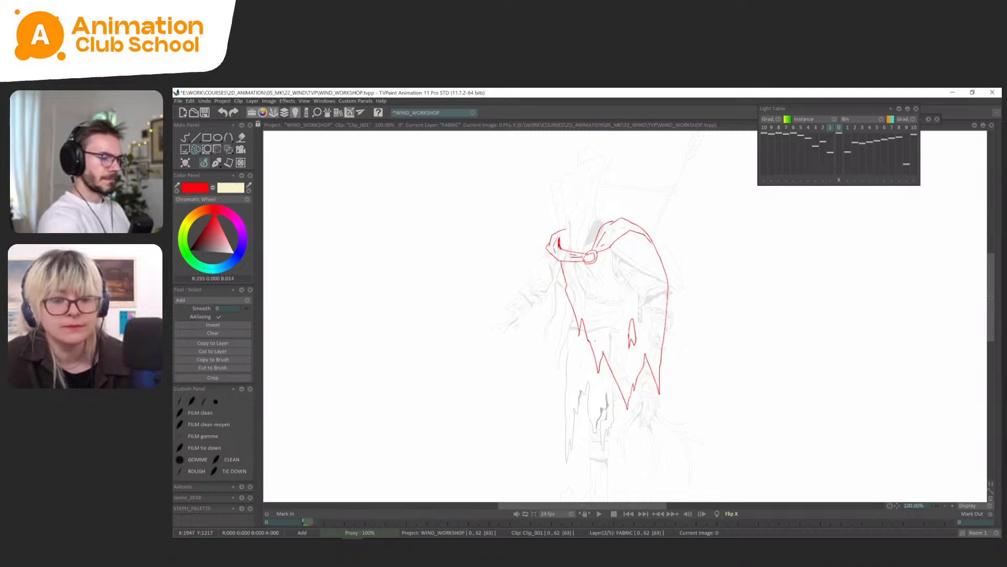
{"action": "key", "text": "Right"}
{"action": "left_click", "coordinate": [215, 163]}
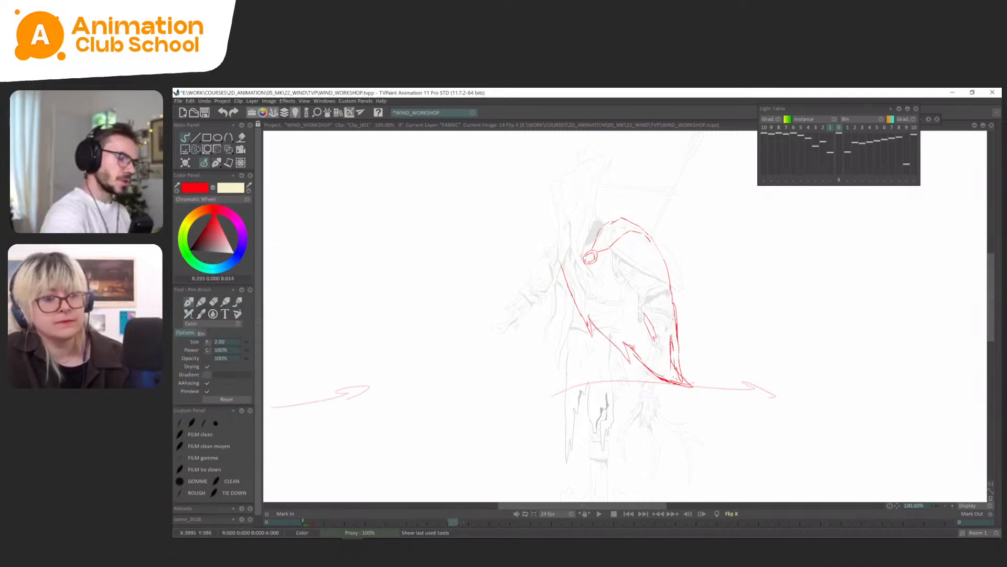
{"action": "key", "text": "Left"}
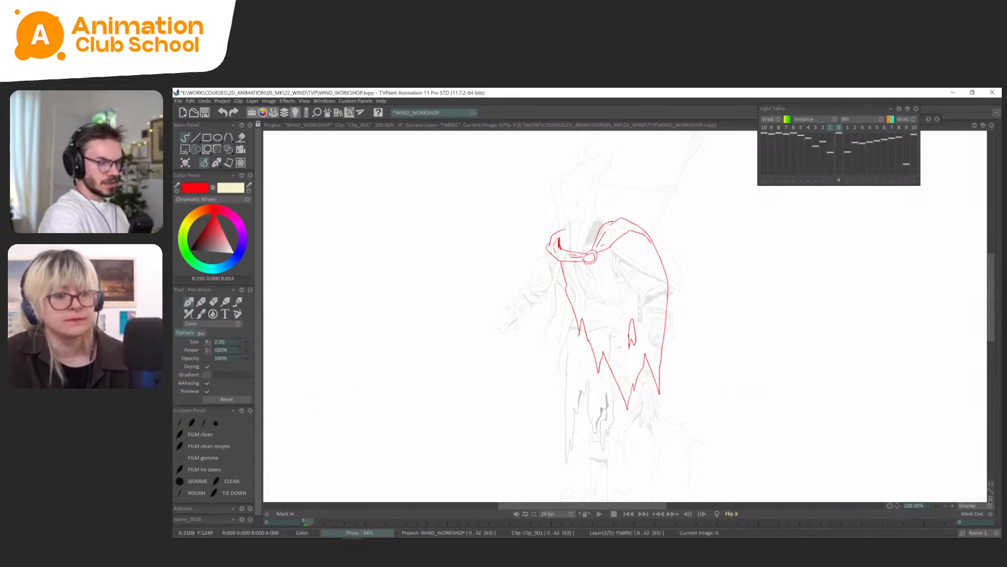
{"action": "key", "text": "Right"}
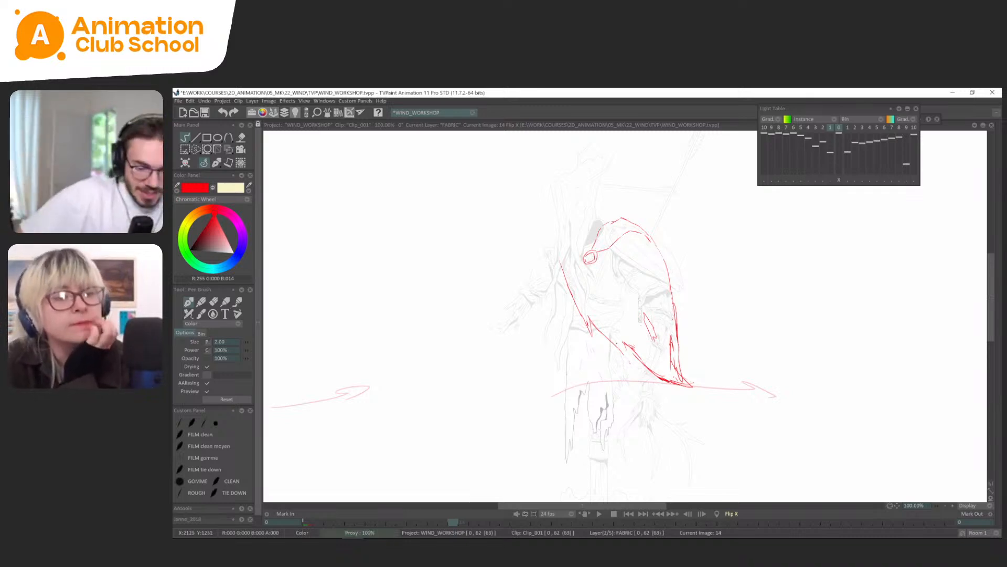
{"action": "key", "text": "Left"}
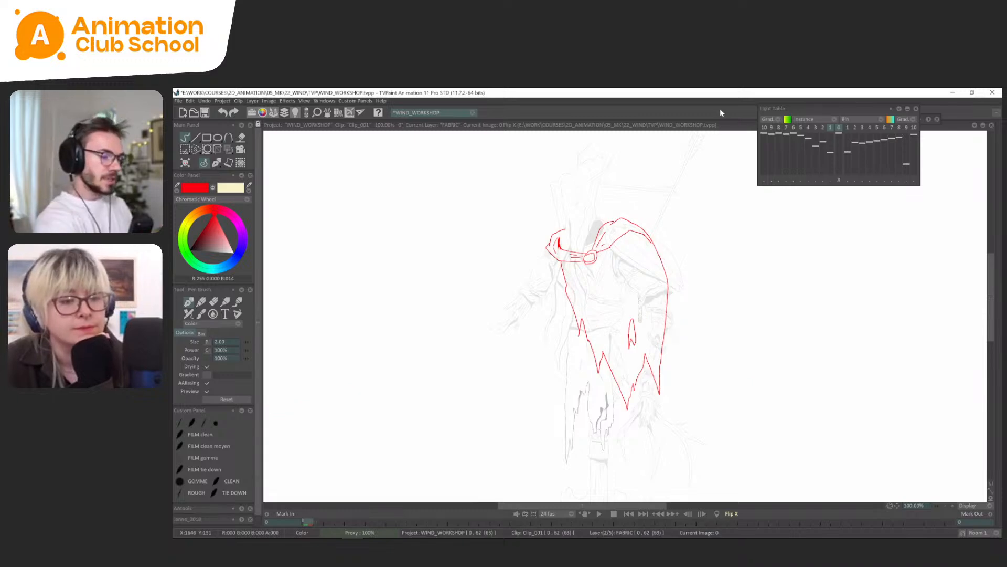
{"action": "key", "text": "Right"}
{"action": "key", "text": "Left"}
{"action": "key", "text": "Right"}
{"action": "key", "text": "h"}
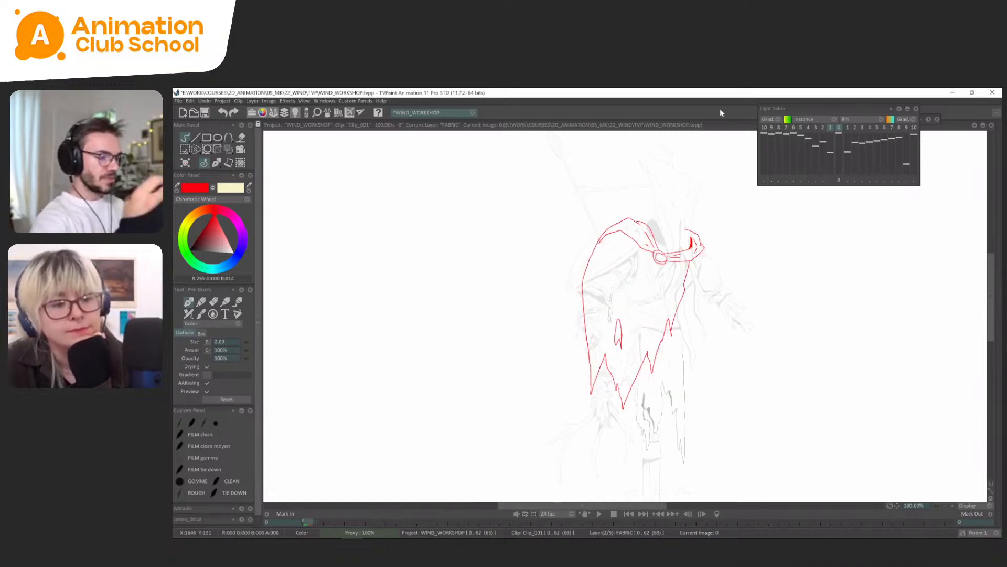
Delete the flared outer tip of the cape on frame 14.
{"action": "key", "text": "s"}
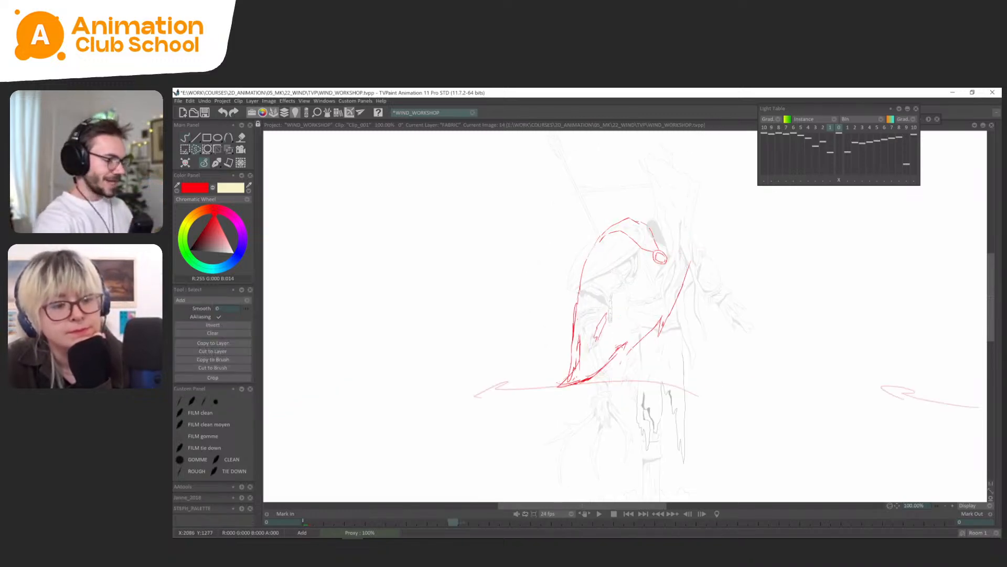
{"action": "left_click_drag", "start_coordinate": [645, 340], "coordinate": [594, 413]}
{"action": "key", "text": "Delete"}
{"action": "left_click", "coordinate": [212, 163]}
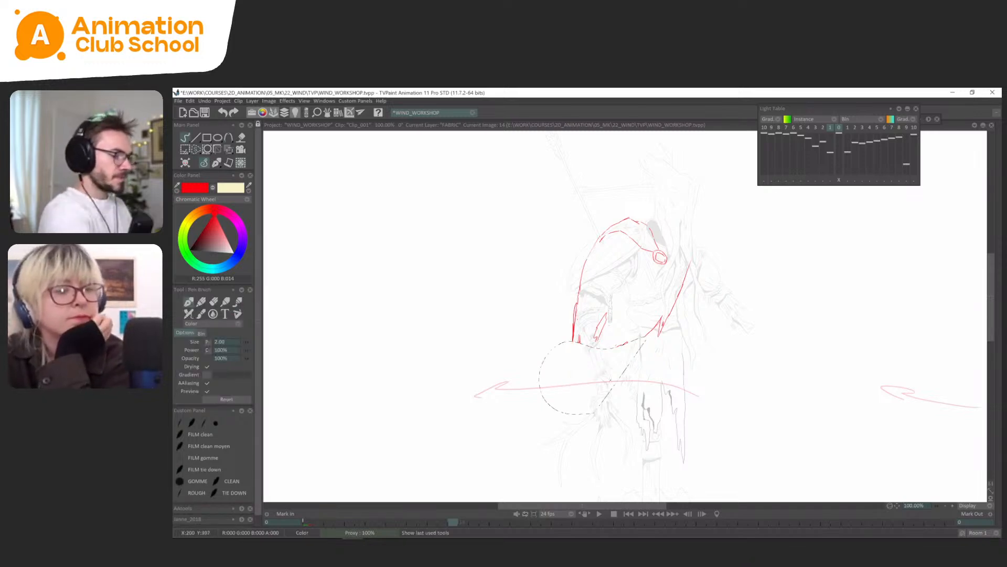
{"action": "key", "text": "Return"}
{"action": "key", "text": "Right"}
{"action": "mouse_move", "coordinate": [591, 356]}
{"action": "left_mouse_down"}
{"action": "mouse_move", "coordinate": [571, 386]}
{"action": "mouse_move", "coordinate": [571, 333]}
{"action": "left_mouse_up"}
{"action": "key", "text": "ctrl+z"}
{"action": "key", "text": "ctrl+z"}
Redraw the cape's outer corner on frame 14 as a drooping, folded tip and join it to the hem.
{"action": "key", "text": "Left"}
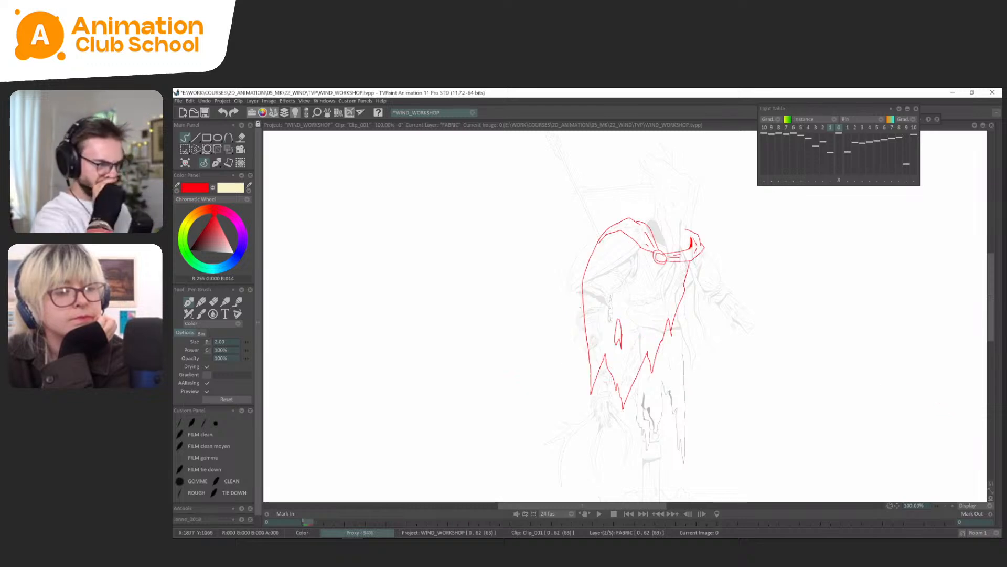
{"action": "key", "text": "Right"}
{"action": "left_click_drag", "start_coordinate": [569, 368], "coordinate": [573, 392]}
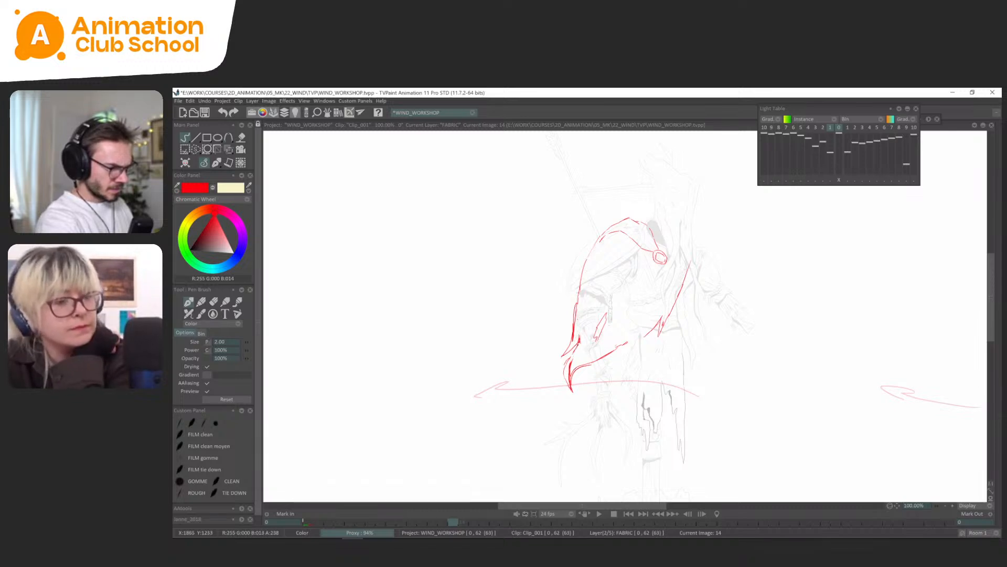
{"action": "mouse_move", "coordinate": [580, 344]}
{"action": "left_mouse_down"}
{"action": "mouse_move", "coordinate": [564, 376]}
{"action": "mouse_move", "coordinate": [571, 385]}
{"action": "mouse_move", "coordinate": [571, 375]}
{"action": "left_mouse_up"}
{"action": "left_click_drag", "start_coordinate": [572, 361], "coordinate": [576, 370]}
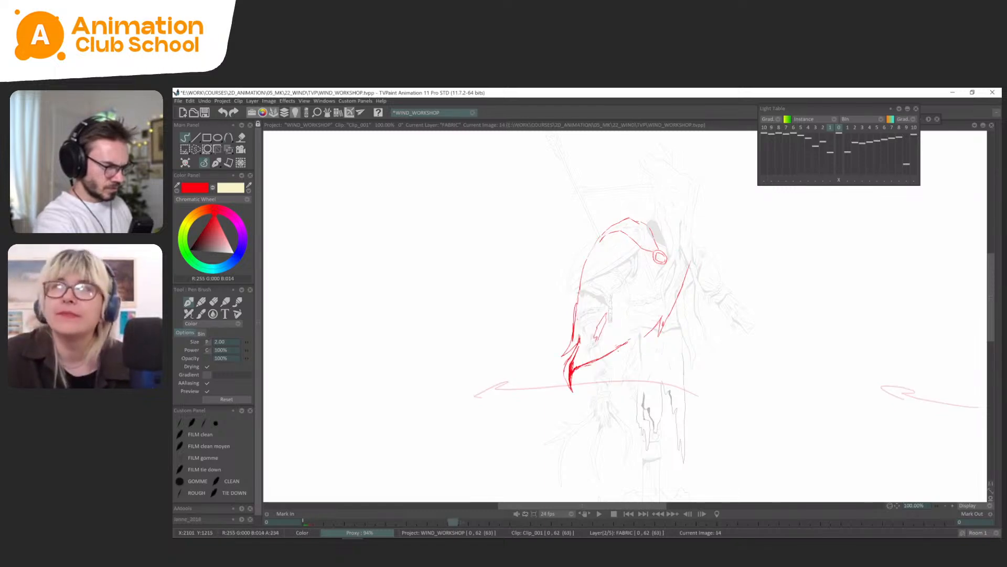
{"action": "mouse_move", "coordinate": [631, 338]}
{"action": "left_mouse_down"}
{"action": "mouse_move", "coordinate": [614, 359]}
{"action": "mouse_move", "coordinate": [639, 340]}
{"action": "left_mouse_up"}
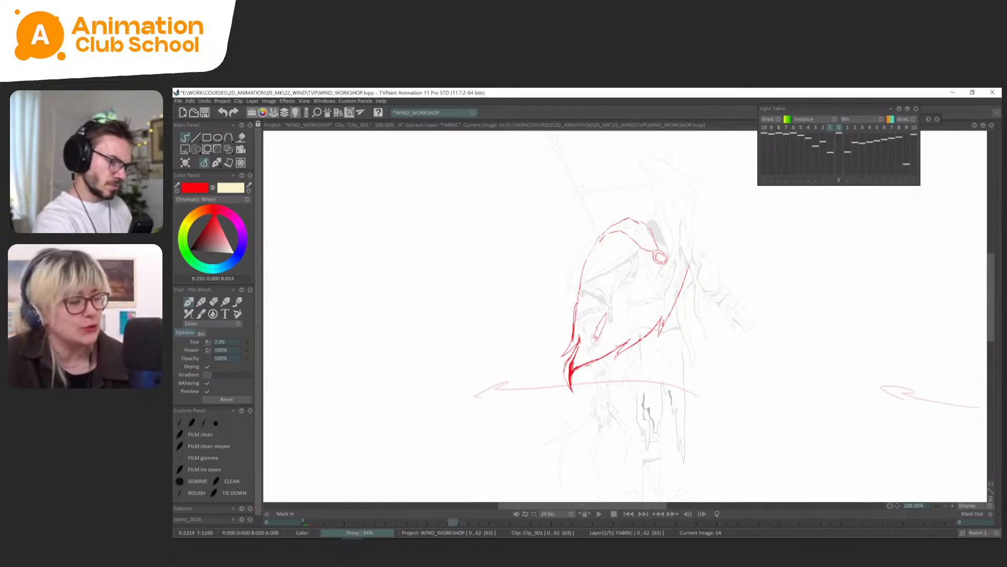
Compare the new tip on frame 14 with frames 0 and 18, and touch up the outer edge and fold.
{"action": "key", "text": "Left"}
{"action": "key", "text": "Right"}
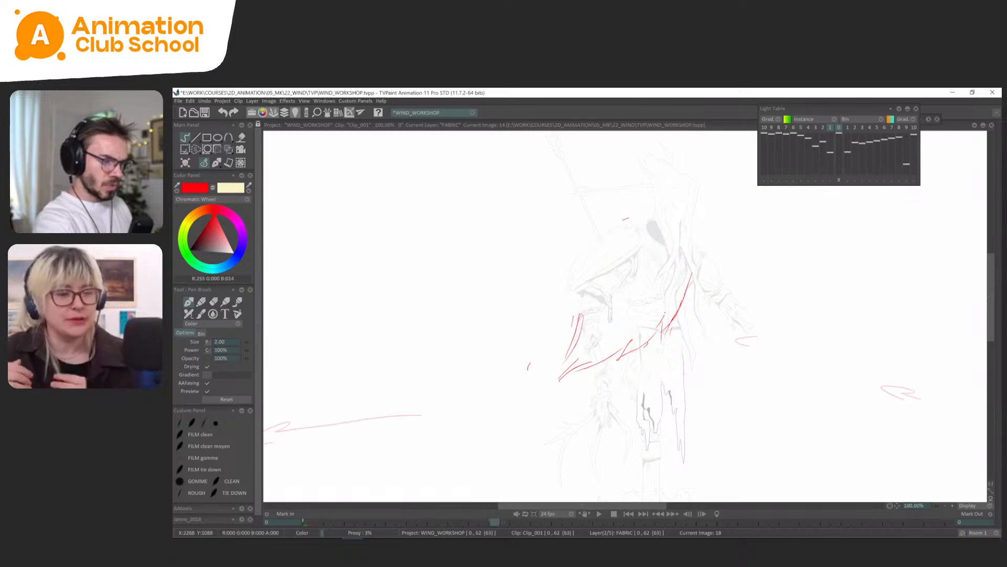
{"action": "key", "text": "Right"}
{"action": "key", "text": "Left"}
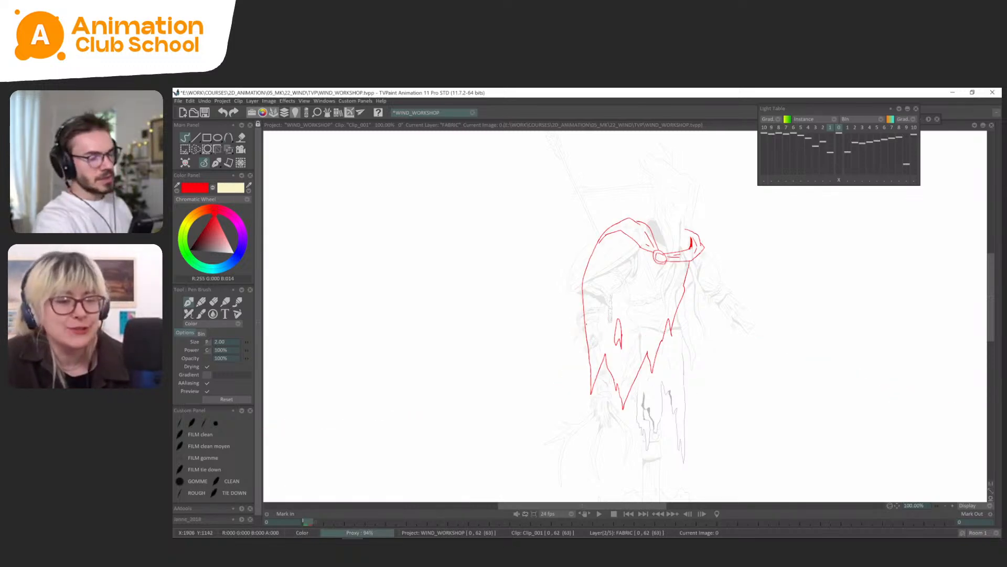
{"action": "key", "text": "Right"}
{"action": "key", "text": "Left"}
{"action": "key", "text": "Right"}
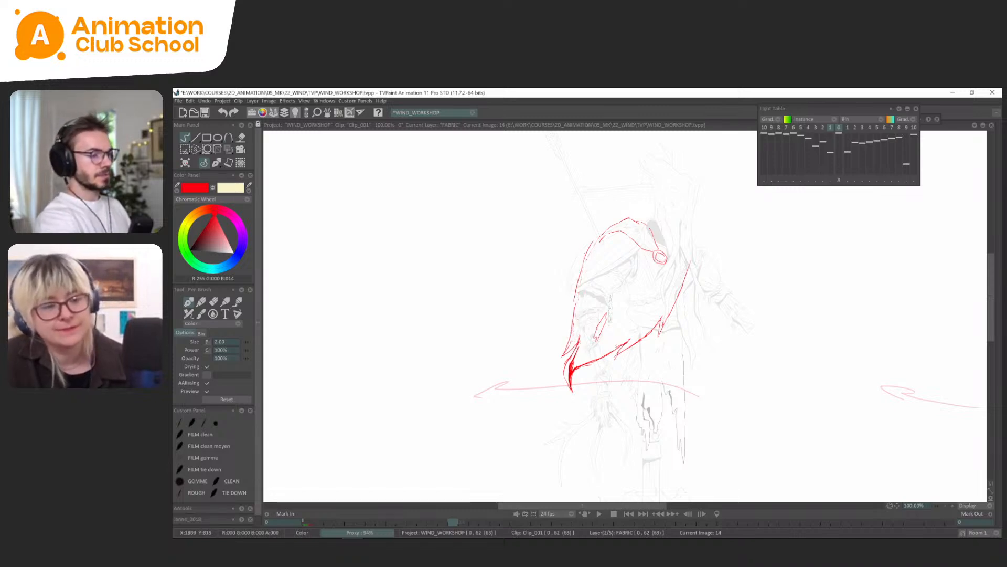
{"action": "key", "text": "Left"}
{"action": "key", "text": "Right"}
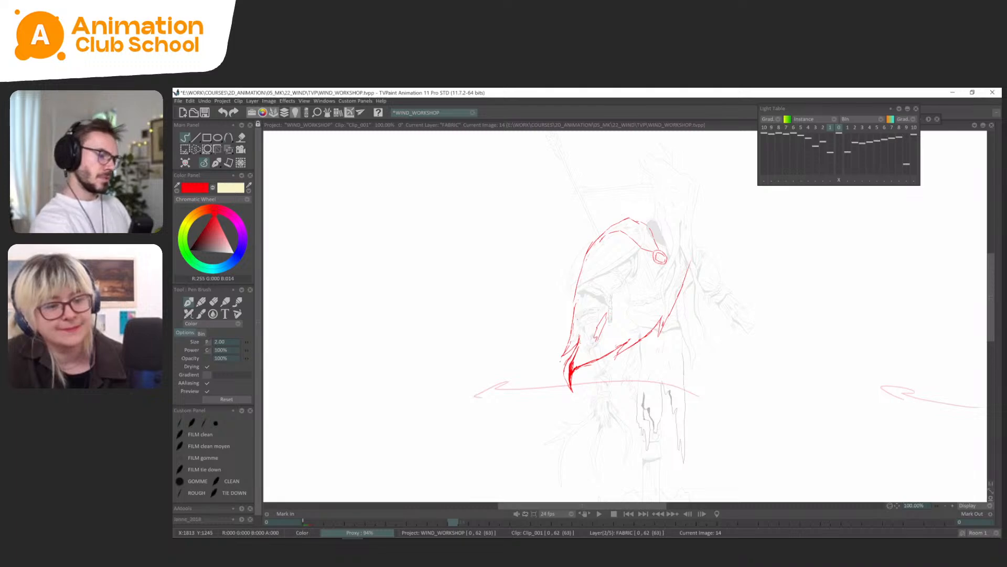
{"action": "key", "text": "Left"}
{"action": "key", "text": "Right"}
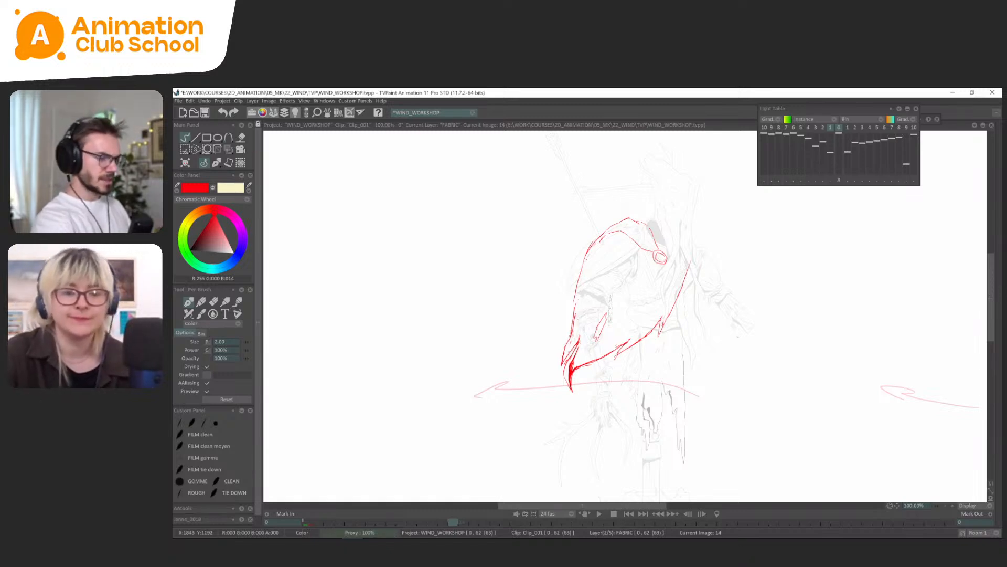
Extend the cape's pointed tip on frame 18 and add fold strokes just above it, checking against frame 14.
{"action": "left_click_drag", "start_coordinate": [739, 336], "coordinate": [725, 369]}
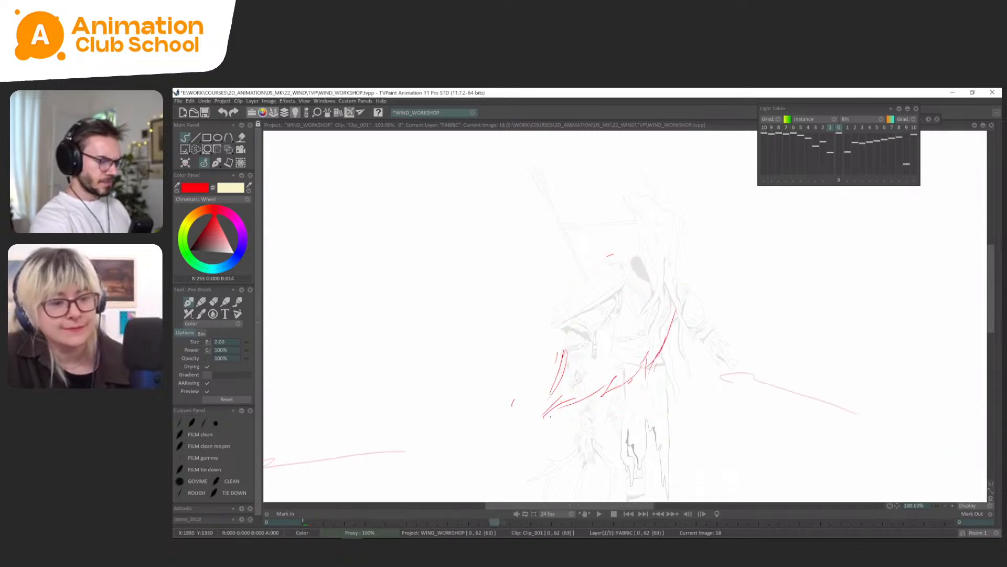
{"action": "left_click_drag", "start_coordinate": [548, 403], "coordinate": [538, 420]}
{"action": "key", "text": "Left"}
{"action": "key", "text": "Right"}
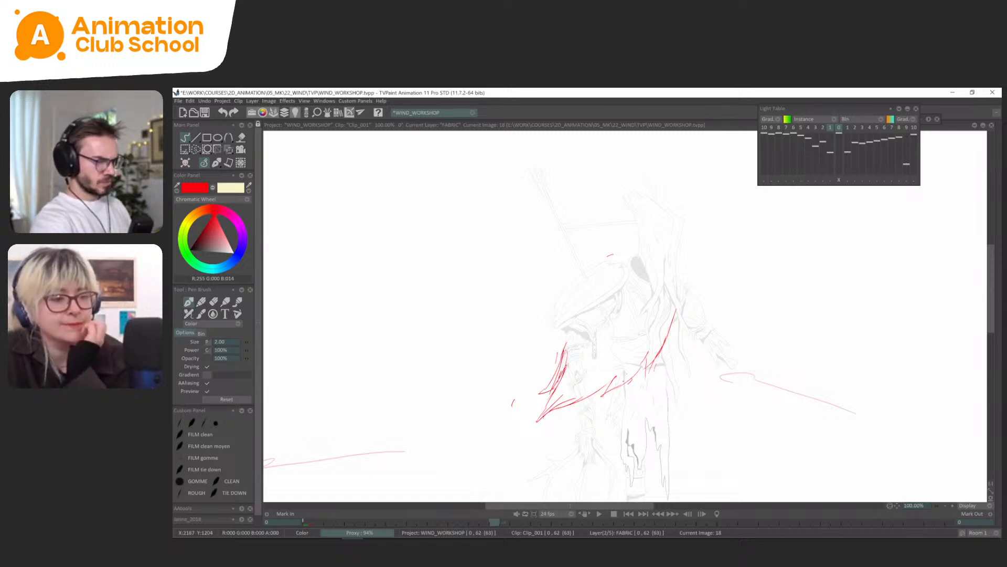
{"action": "key", "text": "Left"}
{"action": "key", "text": "Right"}
Draw the cape's outer edge from the shoulder down toward the tip on frame 18, using frames 0 and 14 as reference.
{"action": "key", "text": "Left"}
{"action": "key", "text": "Left"}
{"action": "key", "text": "Left"}
{"action": "key", "text": "Left"}
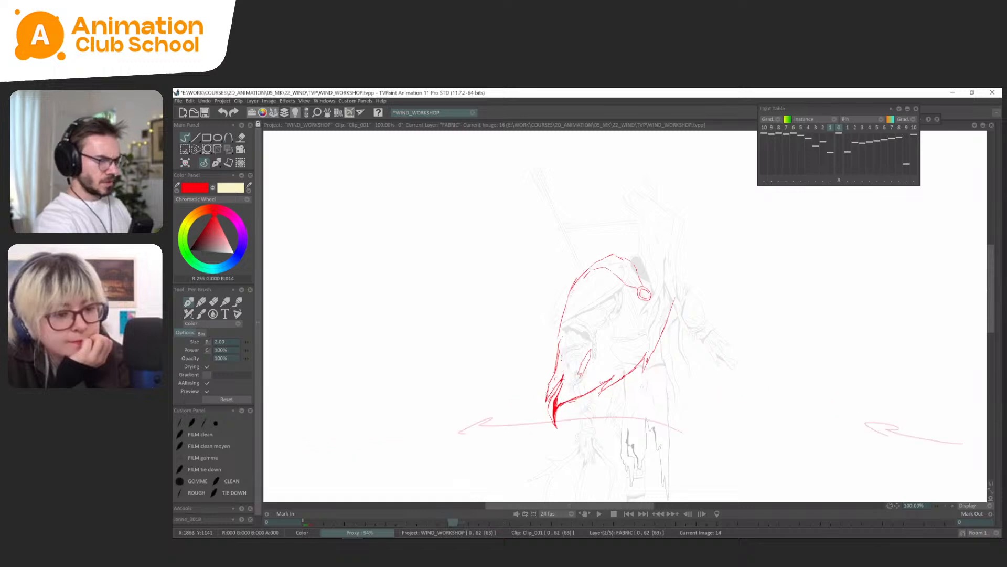
{"action": "key", "text": "Right"}
{"action": "key", "text": "Right"}
{"action": "key", "text": "Right"}
{"action": "key", "text": "Right"}
{"action": "key", "text": "Left"}
{"action": "key", "text": "Right"}
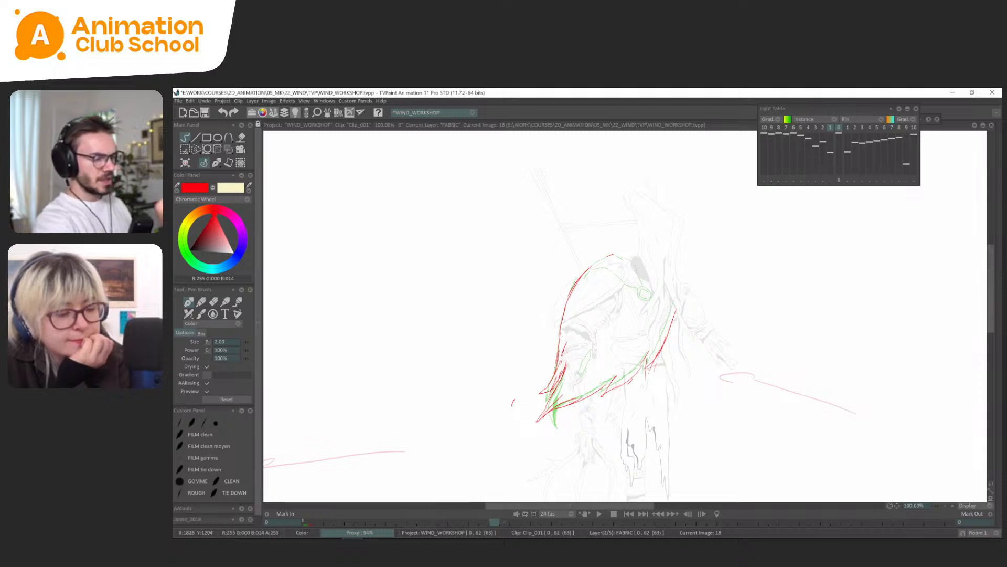
{"action": "key", "text": "Left"}
{"action": "key", "text": "Left"}
{"action": "key", "text": "Right"}
{"action": "key", "text": "Right"}
Draw the narrow tear inside the cape on frame 18, matching its shape to the neighbouring drawings.
{"action": "left_click_drag", "start_coordinate": [593, 349], "coordinate": [584, 372]}
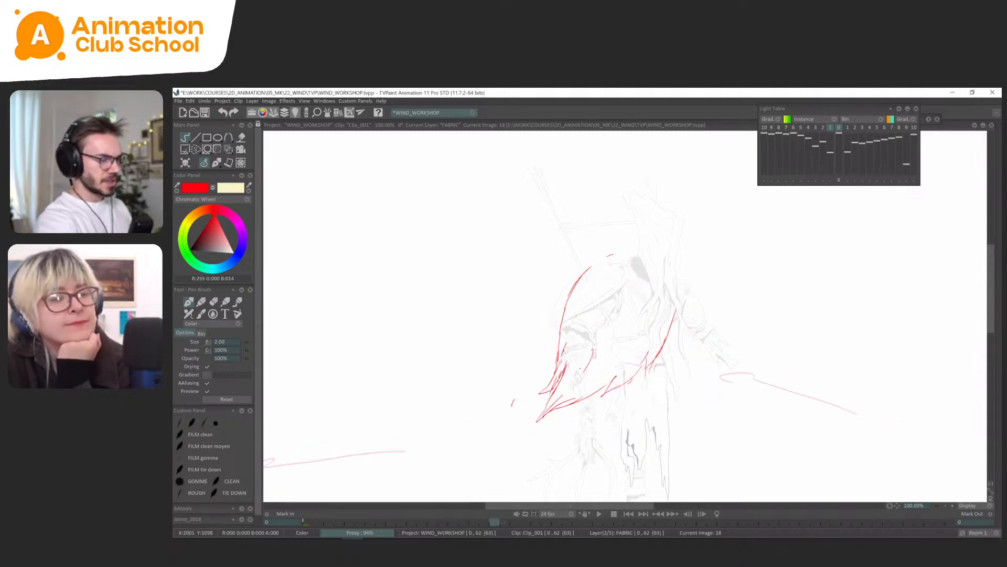
{"action": "key", "text": "Left"}
{"action": "key", "text": "Right"}
{"action": "key", "text": "Left"}
{"action": "key", "text": "Left"}
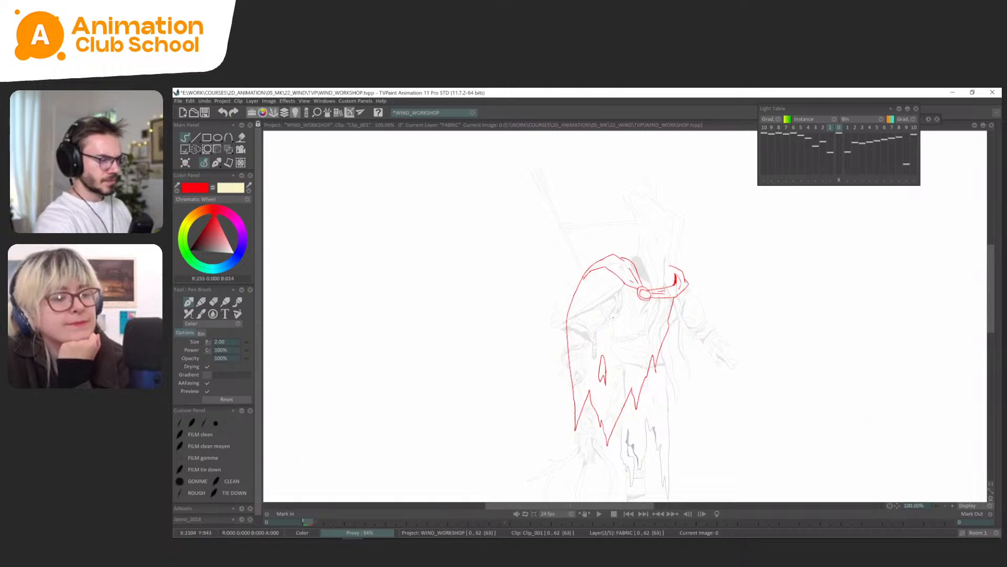
{"action": "key", "text": "Right"}
{"action": "key", "text": "Right"}
Adjust the tear's placement on frame 18 and clear the stray strokes along the cape's outer edge.
{"action": "key", "text": "s"}
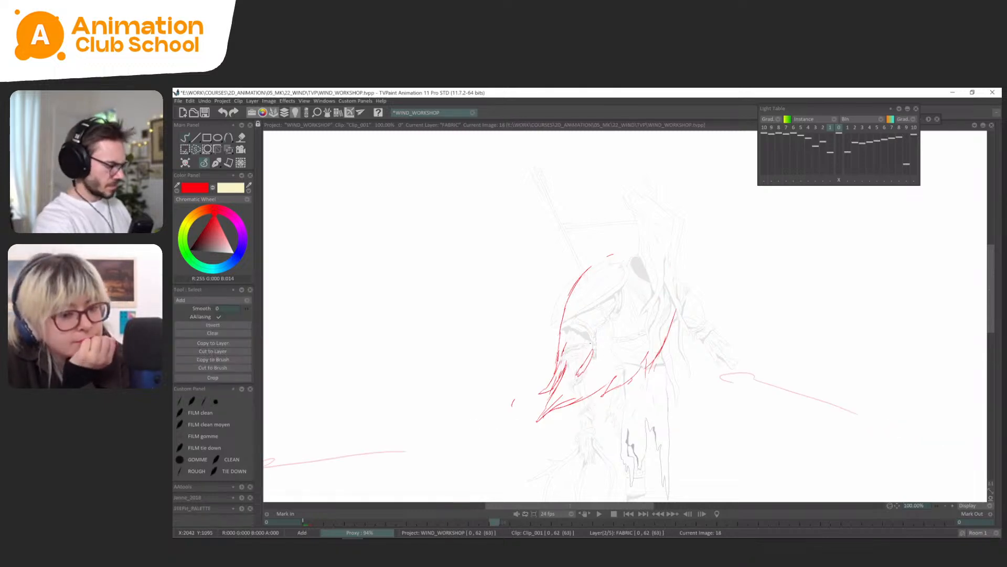
{"action": "key", "text": "ctrl+t"}
{"action": "left_click_drag", "start_coordinate": [594, 342], "coordinate": [582, 362]}
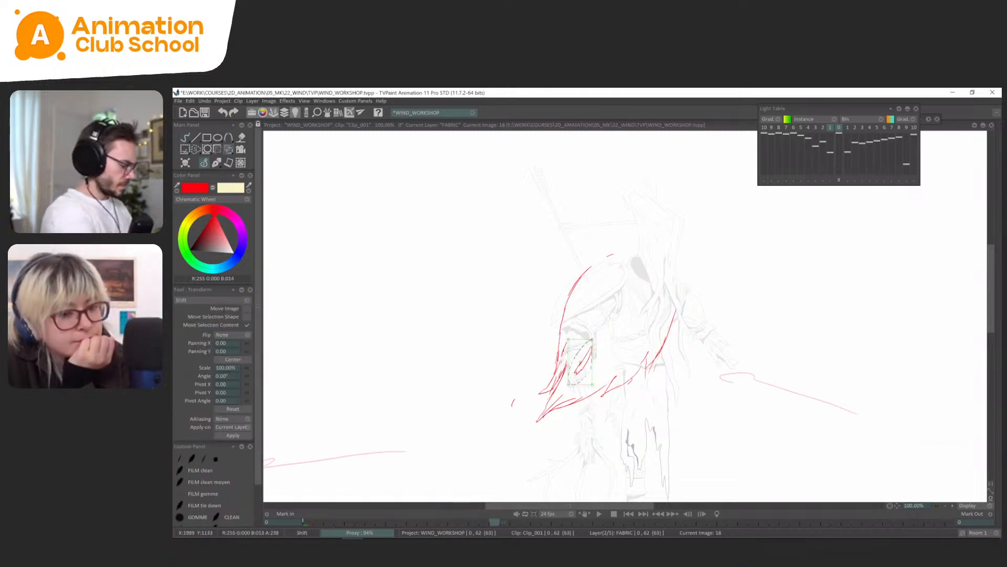
{"action": "key", "text": "s"}
{"action": "key", "text": "ctrl+d"}
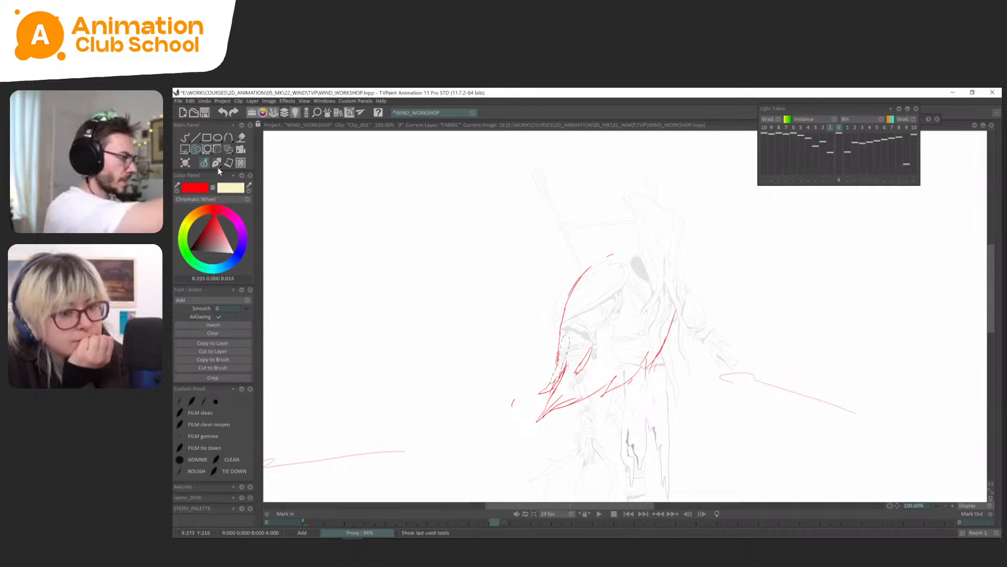
{"action": "left_click", "coordinate": [215, 163]}
Add the shoulder fold lines beside the clasp on frame 14, following the frame 0 drawing.
{"action": "key", "text": "Left"}
{"action": "key", "text": "Right"}
{"action": "key", "text": "Right"}
{"action": "key", "text": "Right"}
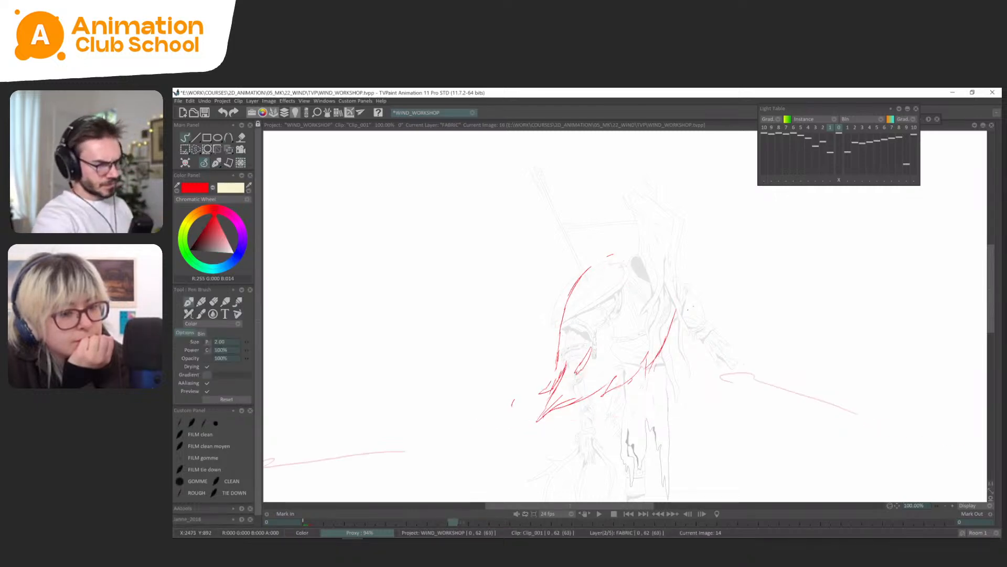
{"action": "key", "text": "Left"}
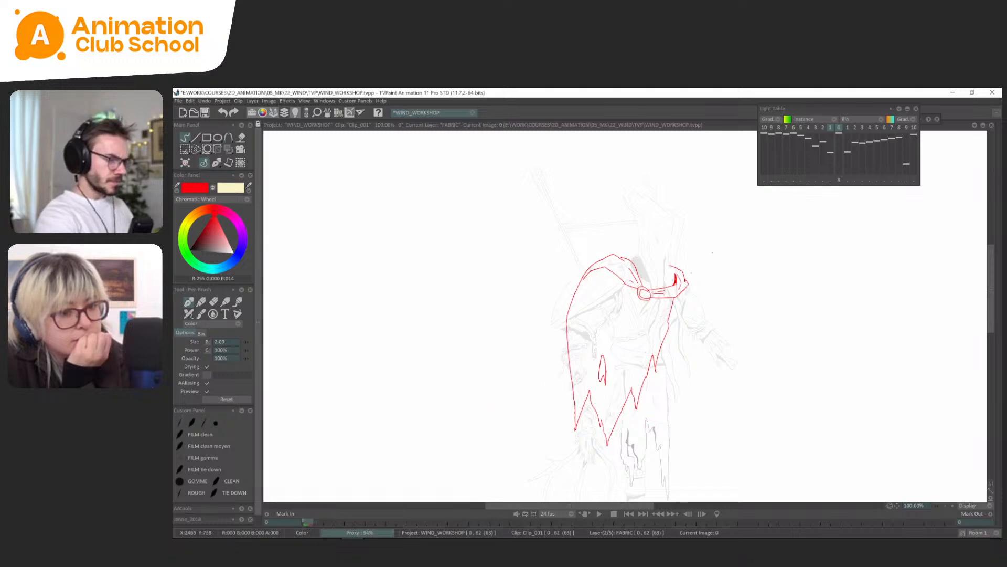
{"action": "scroll", "coordinate": [691, 272], "scroll_direction": "up", "scroll_amount": 1}
{"action": "key", "text": "Right"}
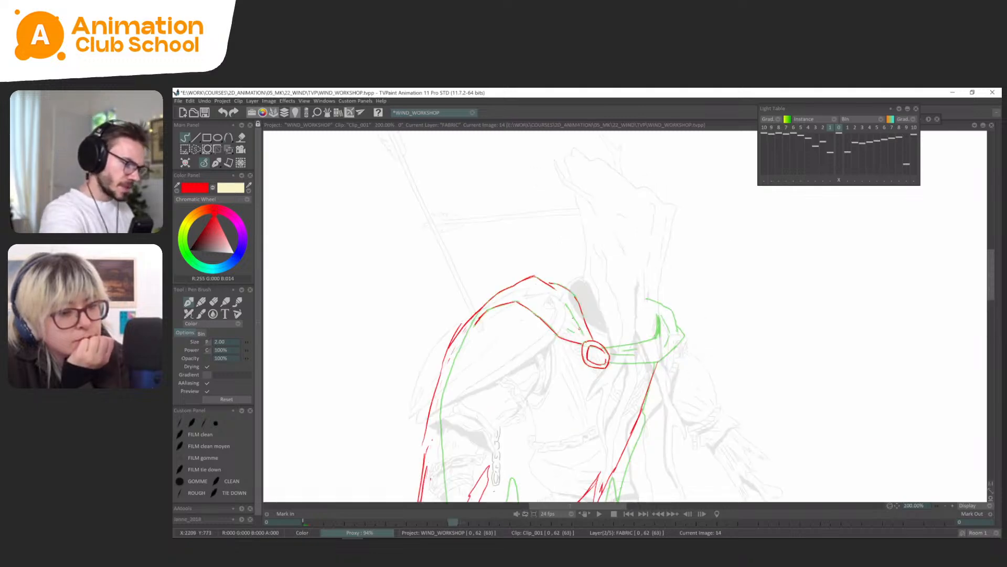
{"action": "left_click_drag", "start_coordinate": [672, 373], "coordinate": [671, 363]}
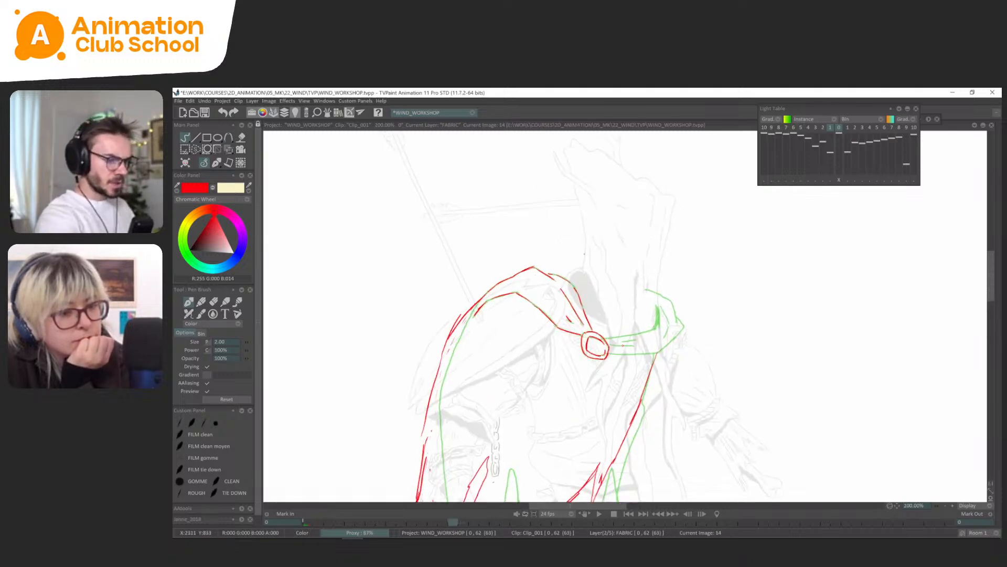
Copy the neck strap and collar from frame 0 as a brush and stamp it in place on frame 14.
{"action": "mouse_move", "coordinate": [696, 280]}
{"action": "left_mouse_down"}
{"action": "mouse_move", "coordinate": [613, 376]}
{"action": "mouse_move", "coordinate": [677, 260]}
{"action": "mouse_move", "coordinate": [746, 265]}
{"action": "left_mouse_up"}
{"action": "key", "text": "ctrl+z"}
{"action": "key", "text": "s"}
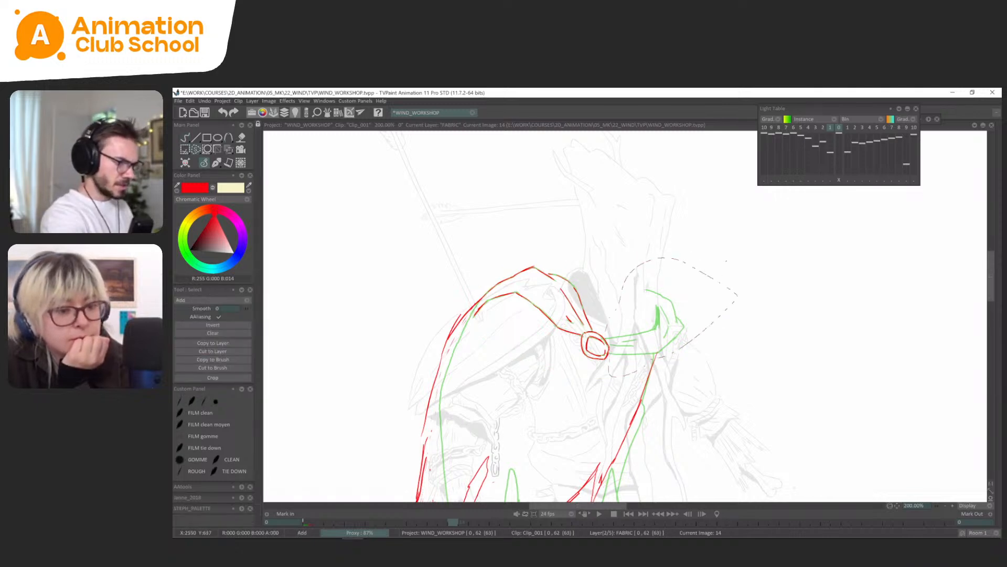
{"action": "left_click", "coordinate": [222, 359]}
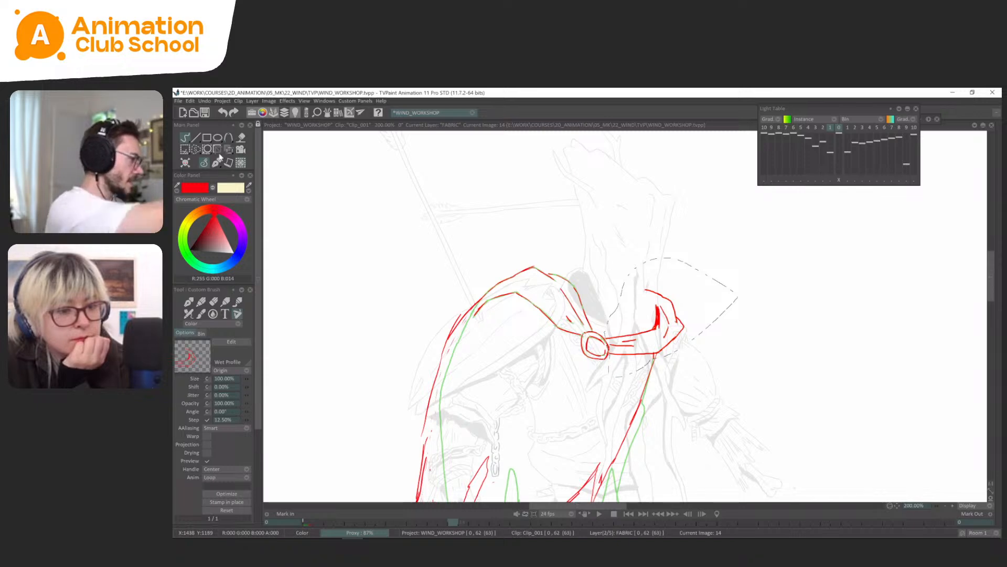
{"action": "left_click", "coordinate": [218, 159]}
{"action": "left_click", "coordinate": [226, 169]}
{"action": "scroll", "coordinate": [627, 318], "scroll_direction": "down", "scroll_amount": 1}
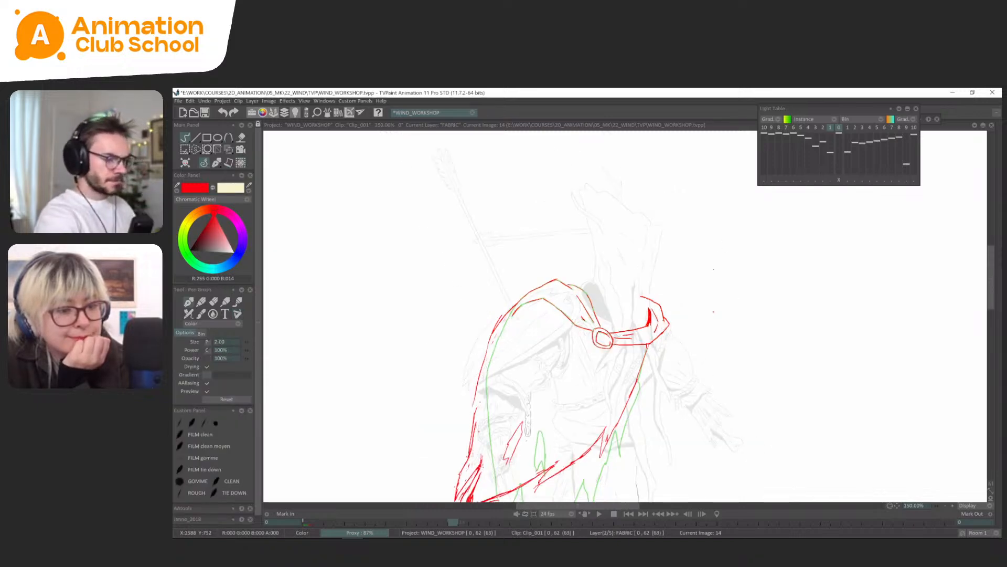
Check the frame 14 cape with its collar against frame 0 in mirrored and normal views.
{"action": "left_click_drag", "start_coordinate": [708, 314], "coordinate": [713, 271]}
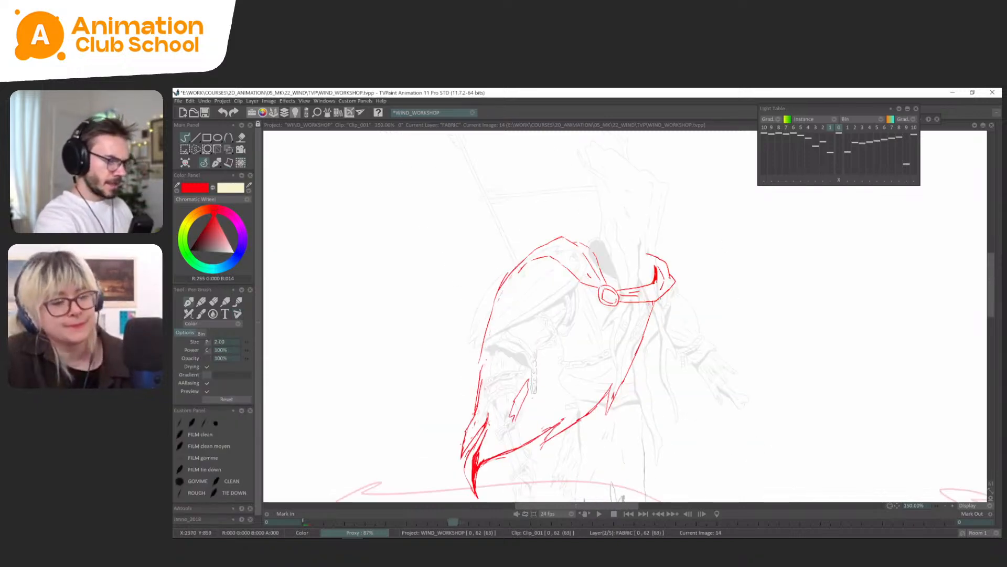
{"action": "key", "text": "x"}
{"action": "left_click_drag", "start_coordinate": [811, 275], "coordinate": [789, 259]}
{"action": "scroll", "coordinate": [787, 283], "scroll_direction": "down", "scroll_amount": 1}
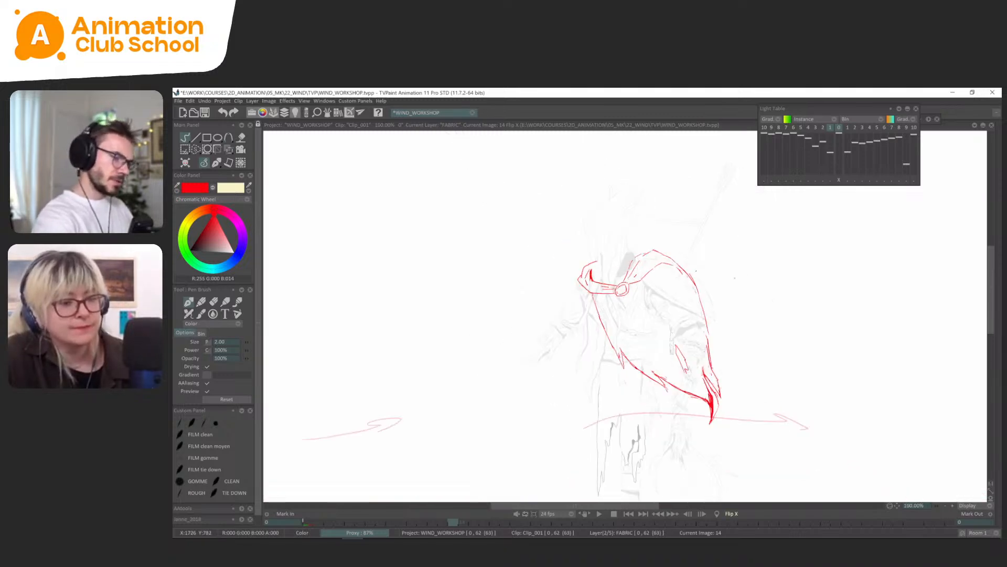
{"action": "left_click_drag", "start_coordinate": [783, 304], "coordinate": [727, 292]}
{"action": "key", "text": "Left"}
{"action": "key", "text": "Right"}
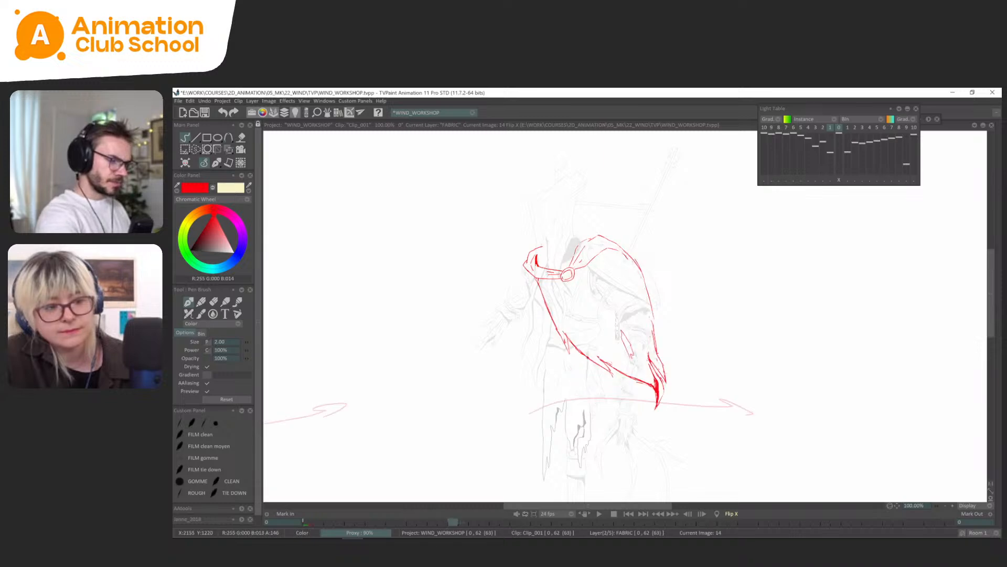
{"action": "scroll", "coordinate": [652, 257], "scroll_direction": "up", "scroll_amount": 2}
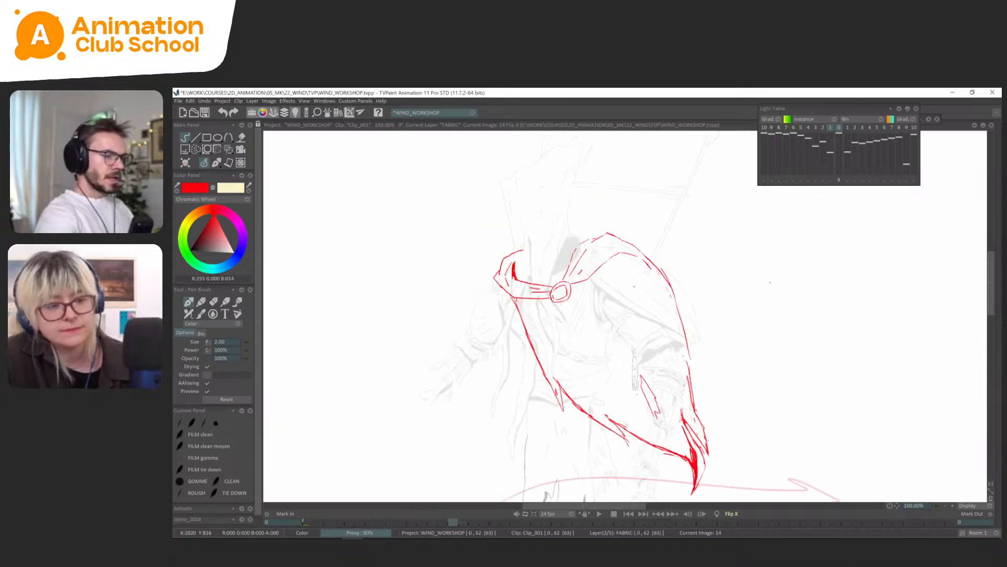
{"action": "key", "text": "m"}
{"action": "key", "text": "Left"}
{"action": "key", "text": "Right"}
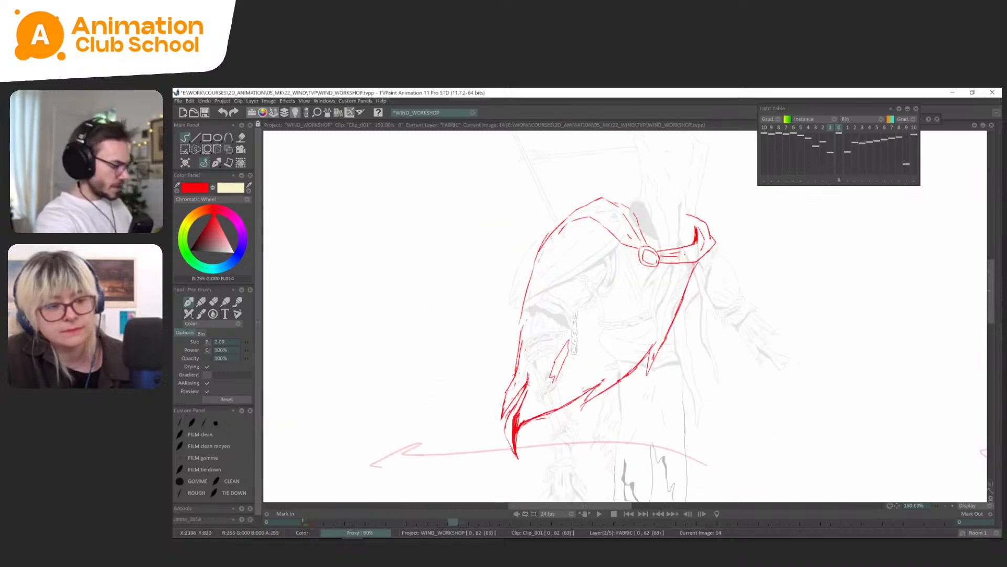
Select the collar's raised end on frame 14 and nudge its shape with the perspective transform.
{"action": "key", "text": "s"}
{"action": "key", "text": "ctrl+t"}
{"action": "left_click_drag", "start_coordinate": [688, 256], "coordinate": [685, 255]}
{"action": "key", "text": "Return"}
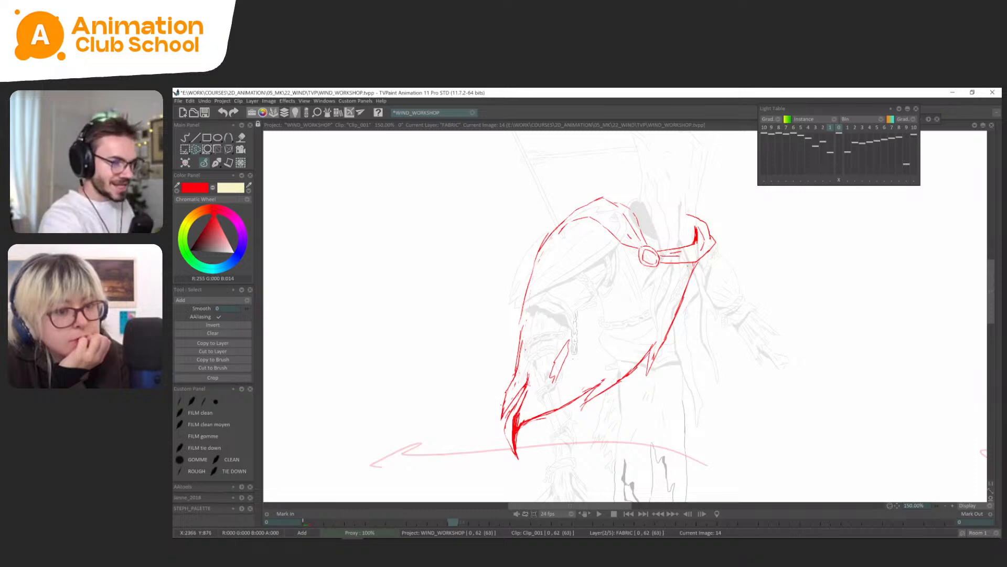
{"action": "key", "text": "ctrl+t"}
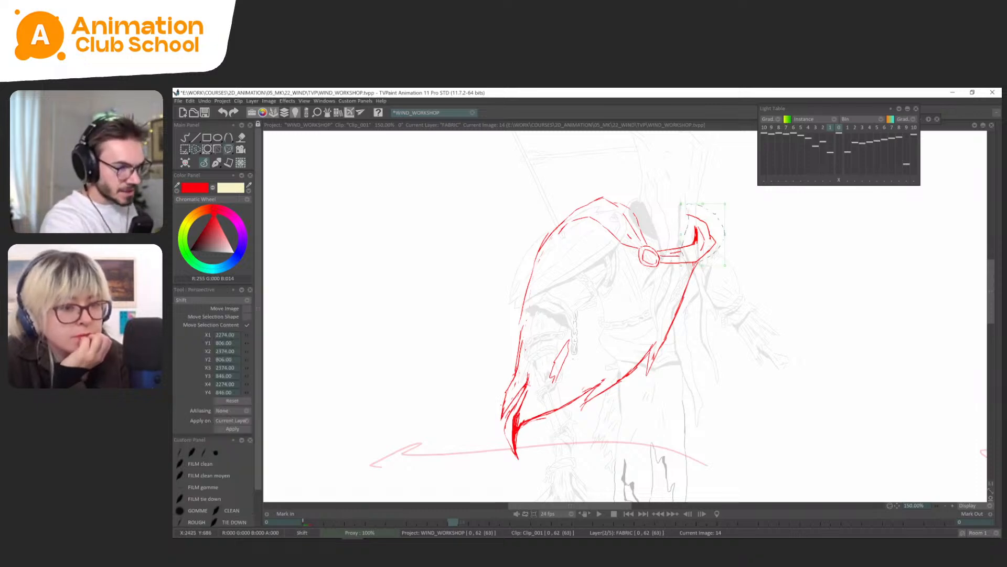
{"action": "left_click_drag", "start_coordinate": [726, 234], "coordinate": [721, 226]}
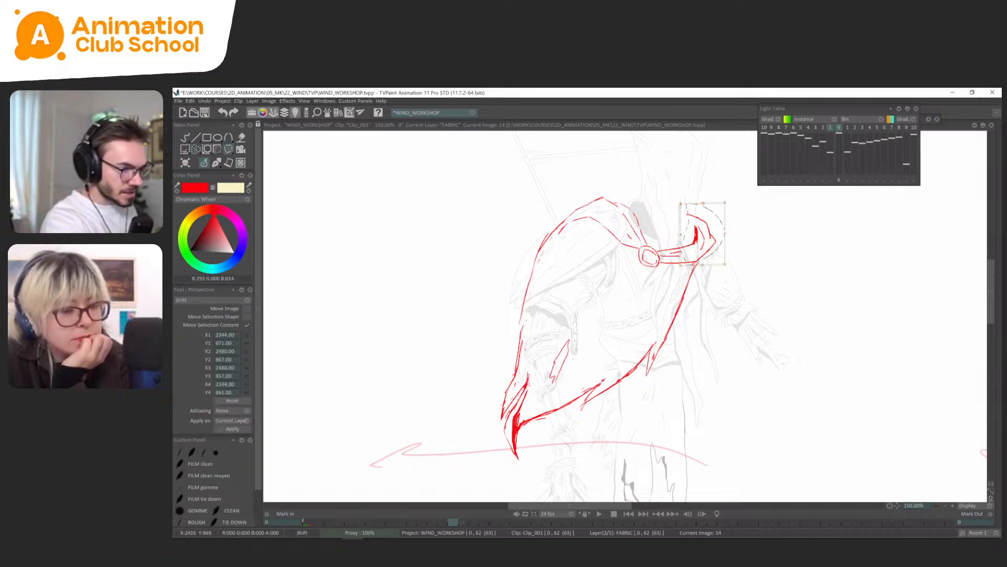
{"action": "left_click", "coordinate": [216, 163]}
{"action": "left_click", "coordinate": [215, 172]}
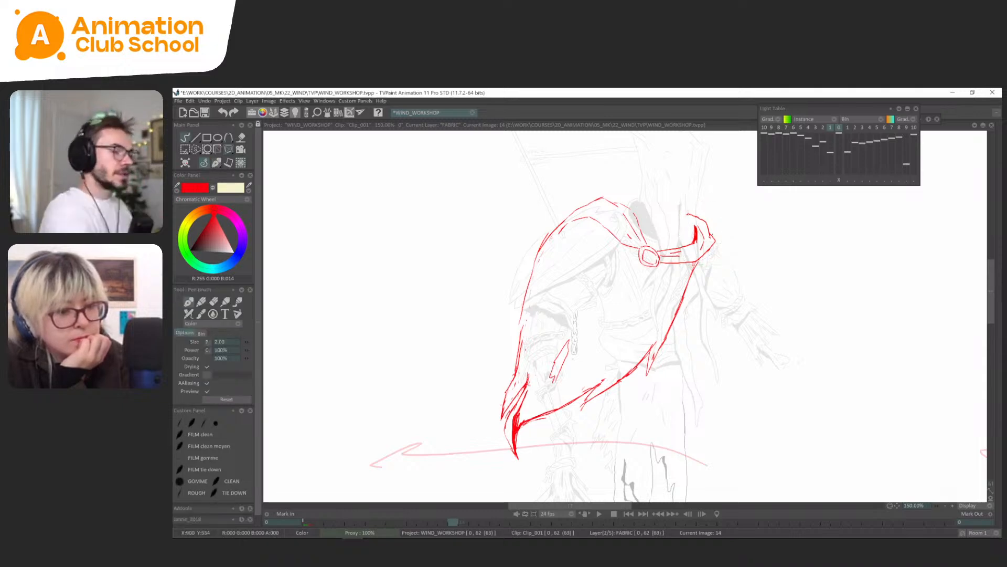
{"action": "key", "text": "Home"}
{"action": "key", "text": "ctrl+Right"}
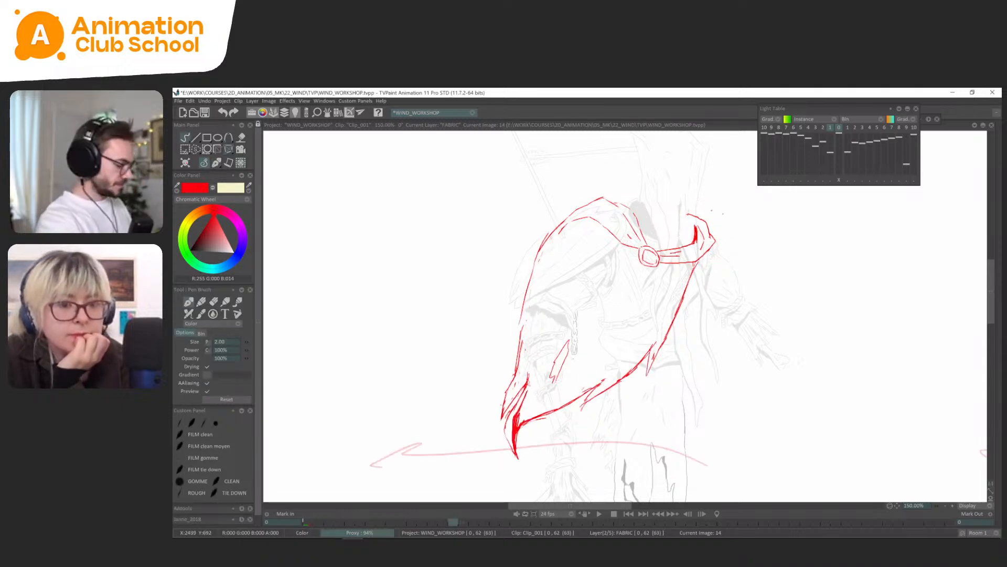
Reselect the collar's loop on frame 14 with a slightly wider lasso and refine its shape again.
{"action": "key", "text": "s"}
{"action": "mouse_move", "coordinate": [727, 201]}
{"action": "left_mouse_down"}
{"action": "mouse_move", "coordinate": [676, 246]}
{"action": "mouse_move", "coordinate": [724, 258]}
{"action": "left_mouse_up"}
{"action": "key", "text": "ctrl+t"}
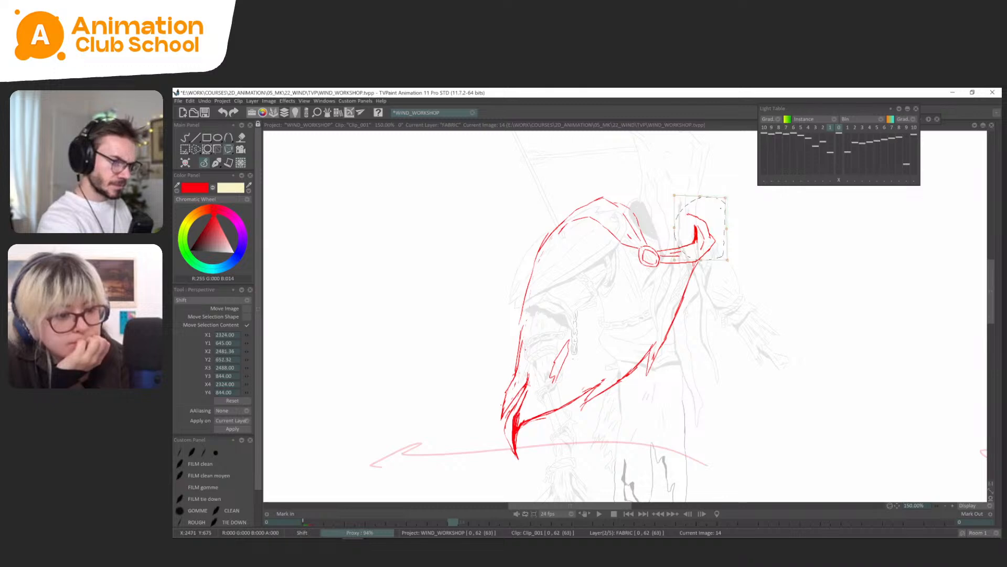
{"action": "left_click", "coordinate": [214, 163]}
{"action": "left_click", "coordinate": [213, 165]}
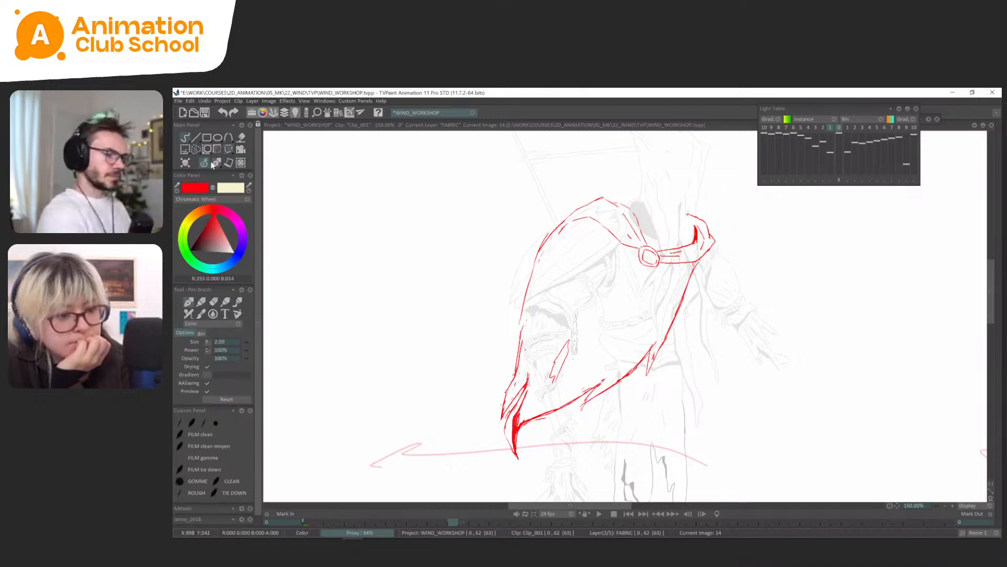
Lift the top of the cape's shoulder slightly on frame 14 and compare it with the frame 0 drawing.
{"action": "key", "text": "s"}
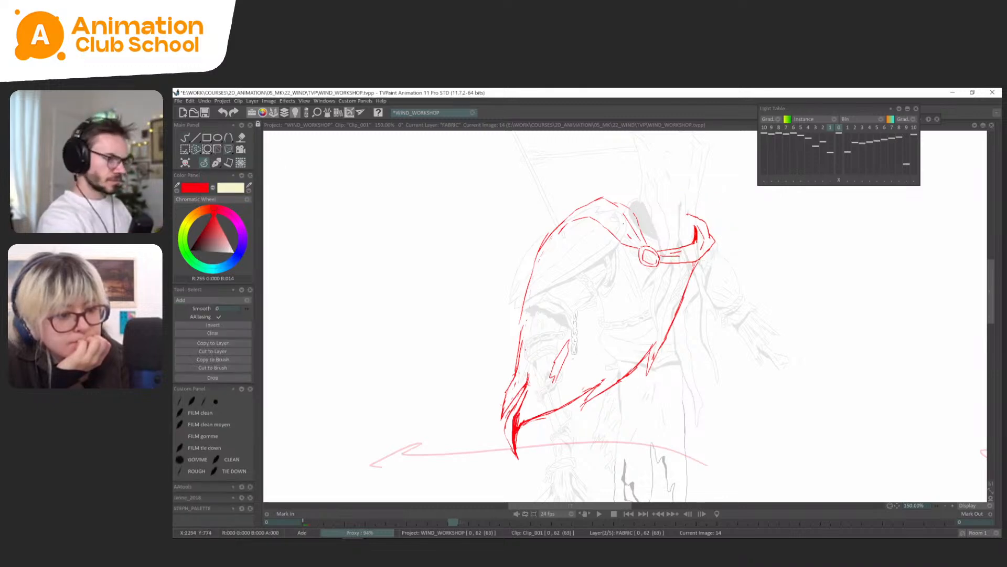
{"action": "left_click_drag", "start_coordinate": [566, 198], "coordinate": [564, 208]}
{"action": "key", "text": "ctrl+t"}
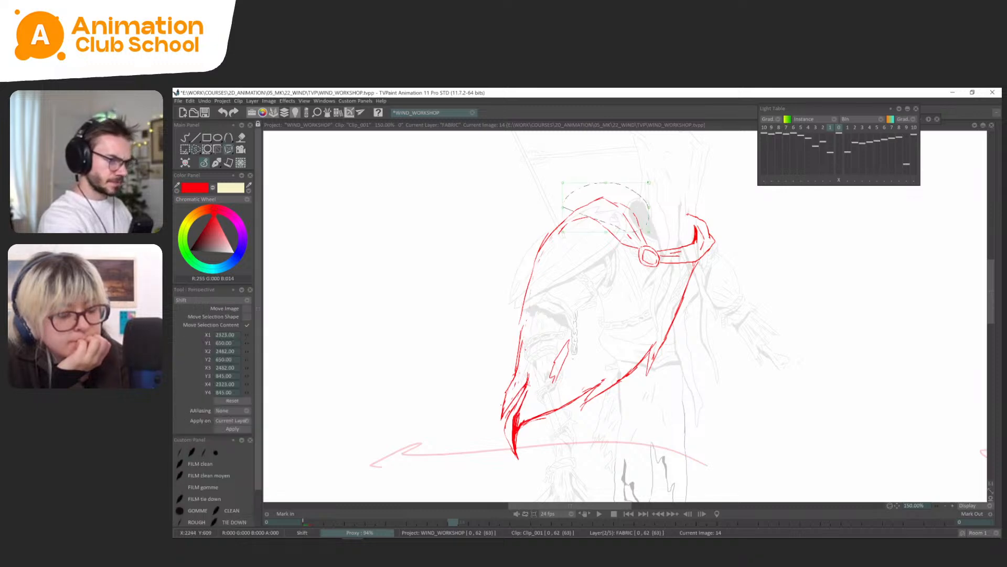
{"action": "left_click_drag", "start_coordinate": [649, 183], "coordinate": [648, 181]}
{"action": "left_click", "coordinate": [217, 164]}
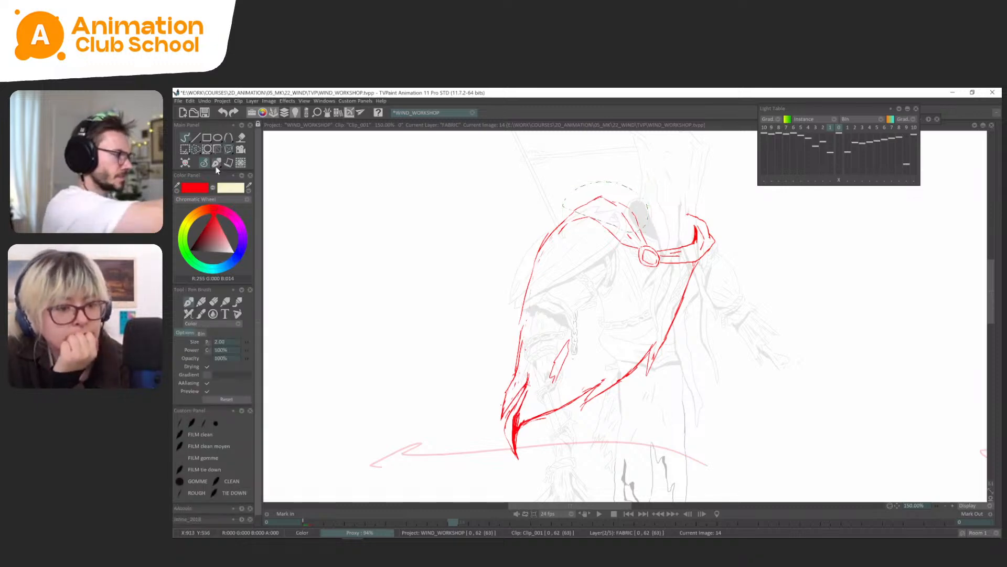
{"action": "key", "text": "Left"}
{"action": "key", "text": "Right"}
{"action": "key", "text": "Left"}
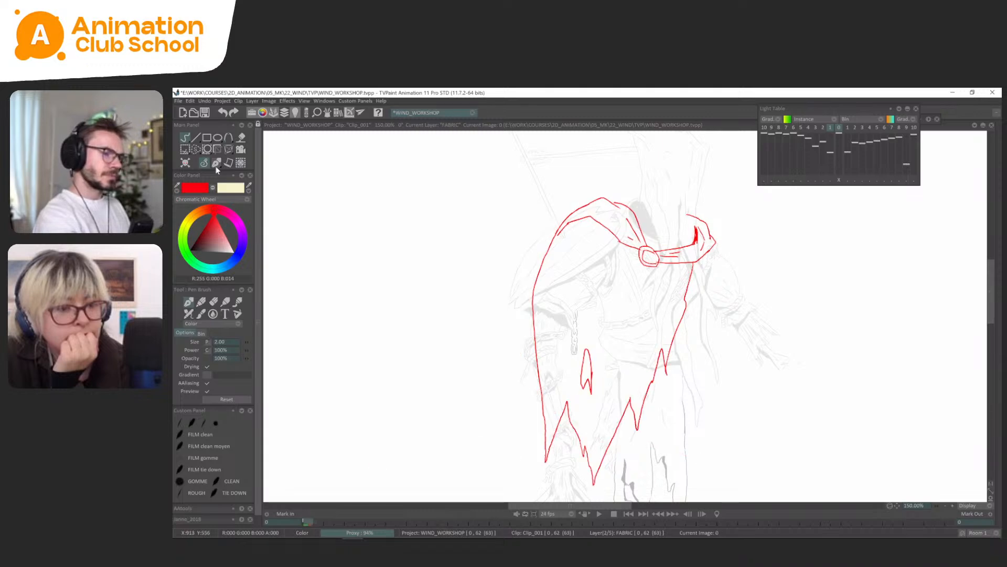
{"action": "key", "text": "Right"}
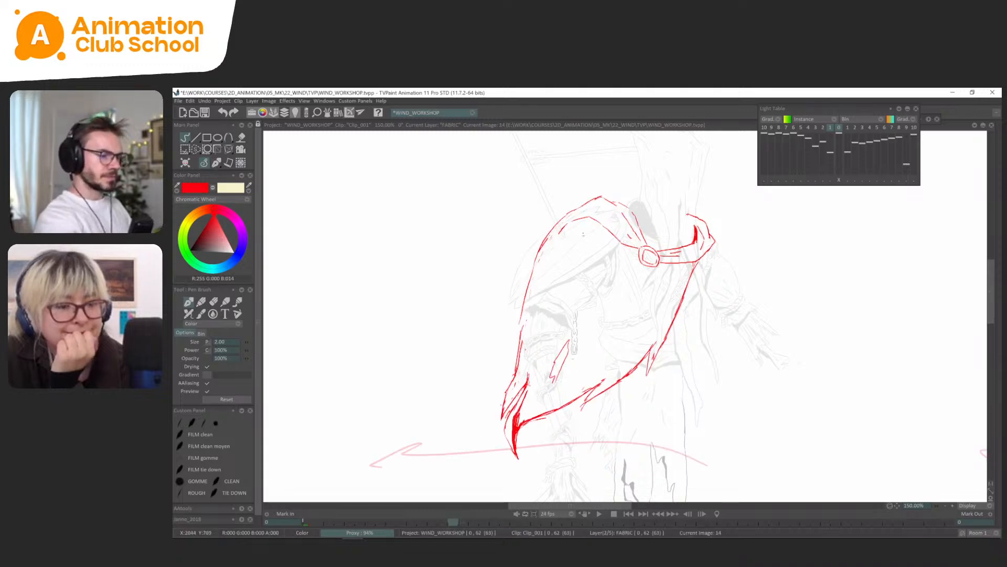
Flip between the cape drawings on frames 14 and 18 to examine how the movement reads.
{"action": "scroll", "coordinate": [620, 291], "scroll_direction": "down", "scroll_amount": 2}
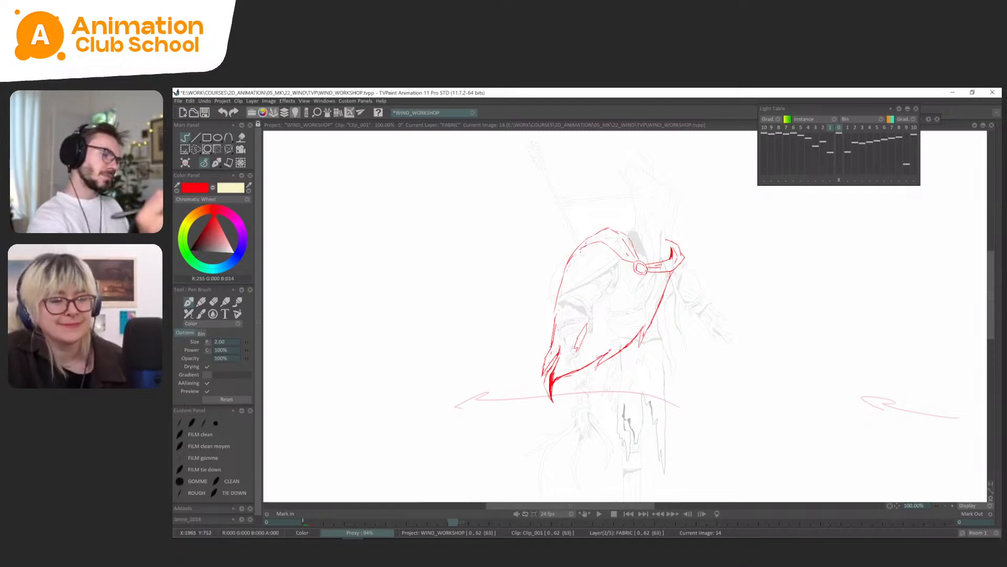
{"action": "key", "text": "Left"}
{"action": "key", "text": "Right"}
{"action": "key", "text": "Right"}
{"action": "key", "text": "Left"}
{"action": "key", "text": "Right"}
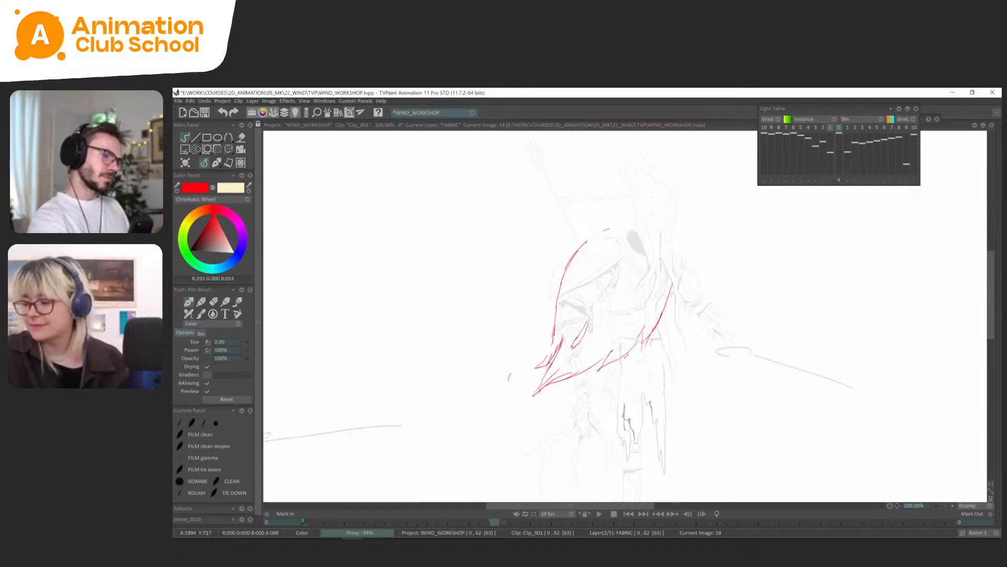
{"action": "key", "text": "Left"}
{"action": "key", "text": "Right"}
{"action": "key", "text": "Left"}
{"action": "key", "text": "Right"}
Copy the round clasp with its strap from frame 14 as a brush and stamp it in place on frame 18.
{"action": "scroll", "coordinate": [626, 316], "scroll_direction": "up", "scroll_amount": 1}
{"action": "left_click_drag", "start_coordinate": [728, 291], "coordinate": [719, 329]}
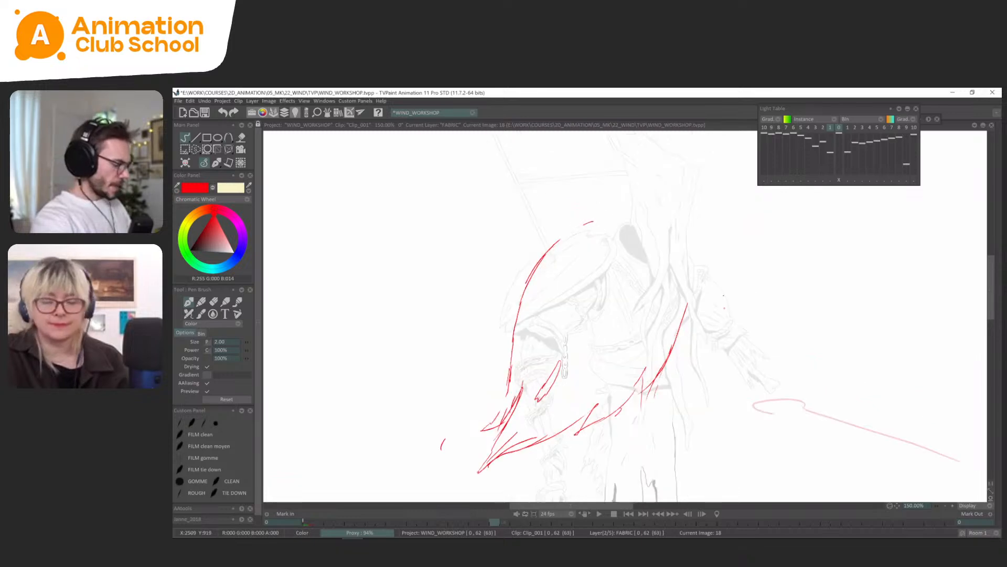
{"action": "key", "text": "s"}
{"action": "key", "text": "Left"}
{"action": "left_click_drag", "start_coordinate": [630, 303], "coordinate": [617, 250]}
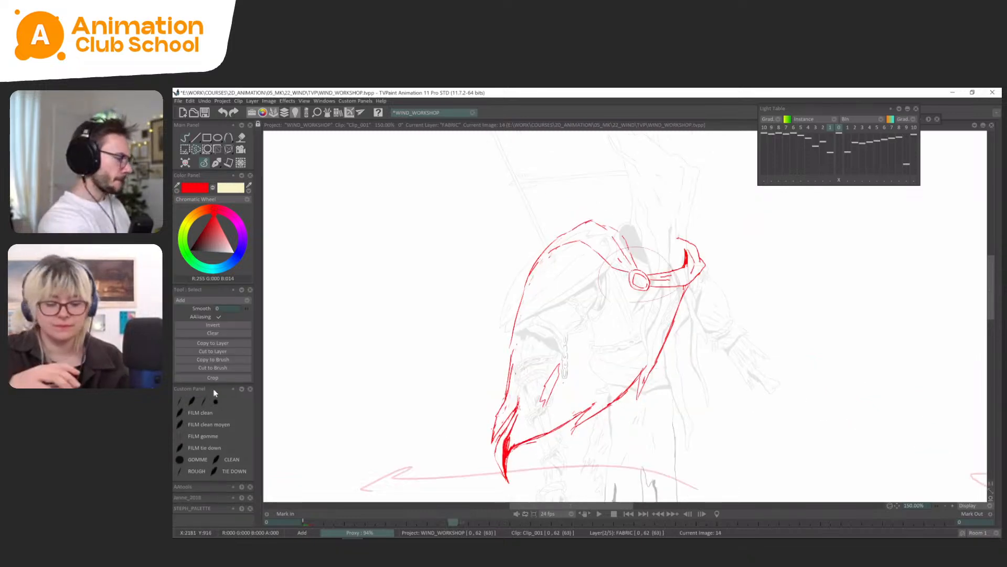
{"action": "left_click", "coordinate": [213, 360]}
{"action": "key", "text": "Right"}
{"action": "left_click", "coordinate": [242, 502]}
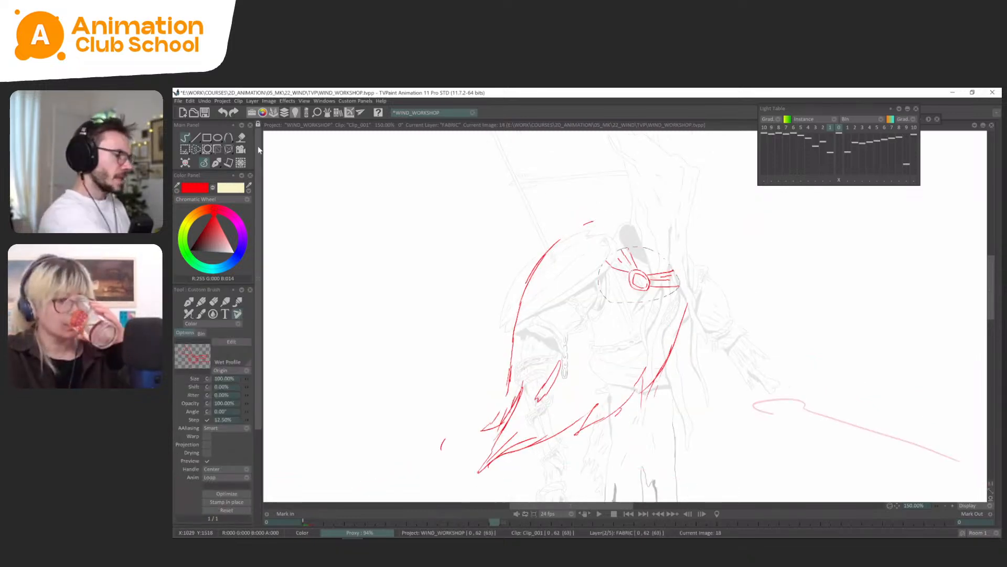
{"action": "key", "text": "ctrl+d"}
{"action": "left_click", "coordinate": [212, 165]}
{"action": "left_click", "coordinate": [227, 175]}
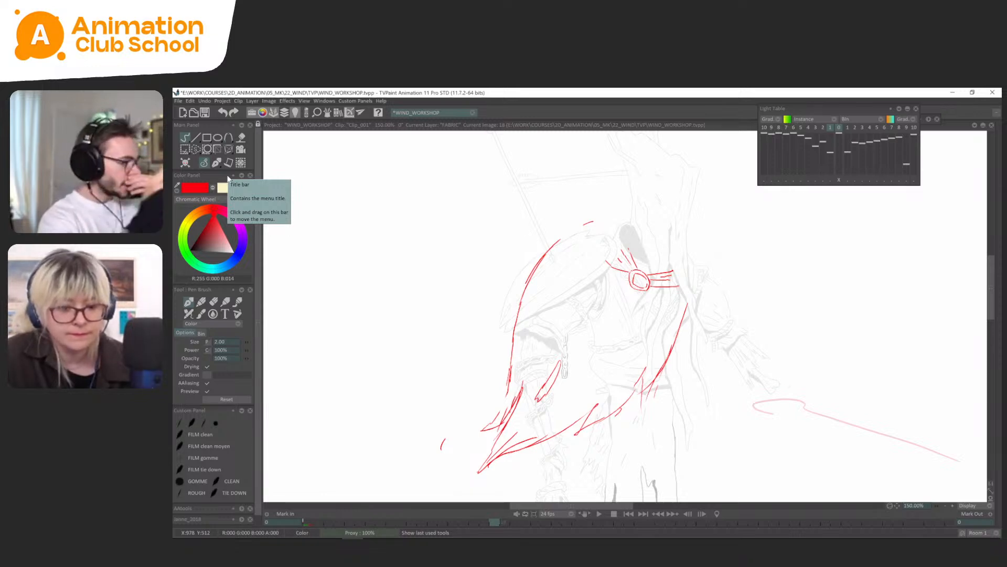
{"action": "mouse_move", "coordinate": [530, 360]}
{"action": "left_mouse_down"}
{"action": "mouse_move", "coordinate": [659, 367]}
{"action": "mouse_move", "coordinate": [478, 491]}
{"action": "mouse_move", "coordinate": [532, 351]}
{"action": "left_mouse_up"}
{"action": "key", "text": "ctrl+z"}
{"action": "mouse_move", "coordinate": [527, 464]}
{"action": "left_mouse_down"}
{"action": "mouse_move", "coordinate": [702, 400]}
{"action": "mouse_move", "coordinate": [562, 204]}
{"action": "mouse_move", "coordinate": [583, 497]}
{"action": "left_mouse_up"}
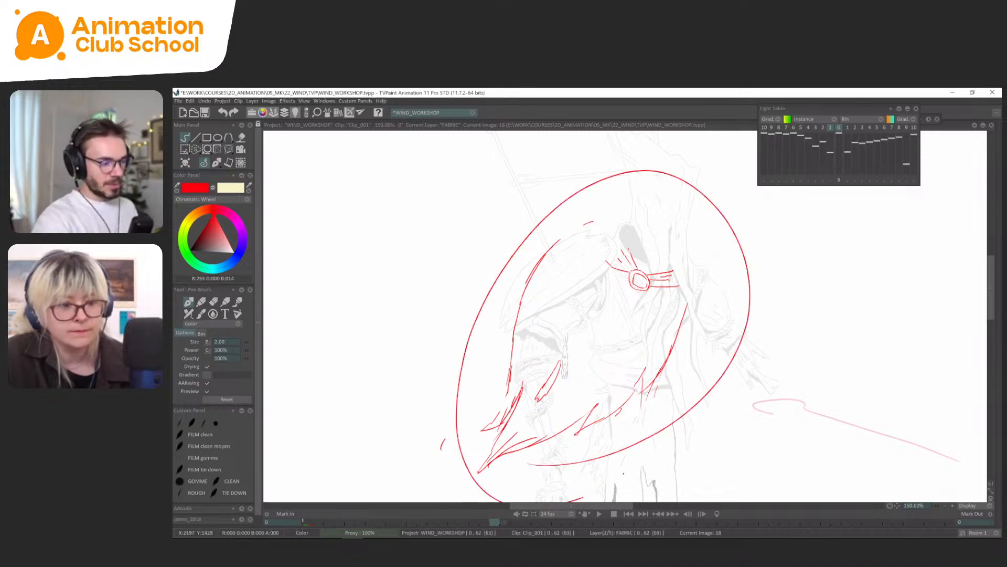
{"action": "key", "text": "ctrl+z"}
Remove the stray mark beside the cape's lower tip on frame 18 and check the pose against frame 14.
{"action": "key", "text": "s"}
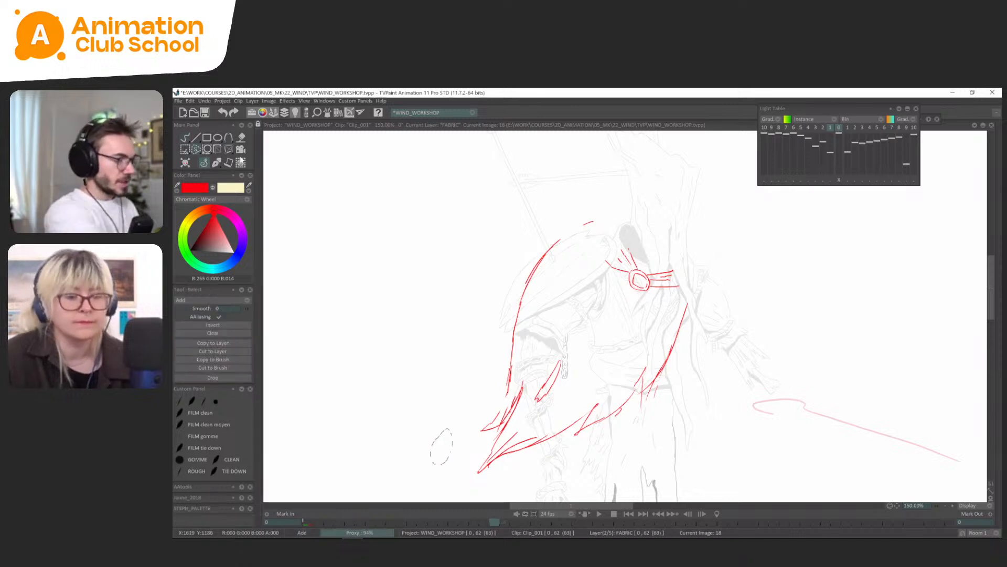
{"action": "right_click", "coordinate": [185, 138]}
{"action": "left_click", "coordinate": [209, 168]}
{"action": "scroll", "coordinate": [699, 312], "scroll_direction": "down", "scroll_amount": 3}
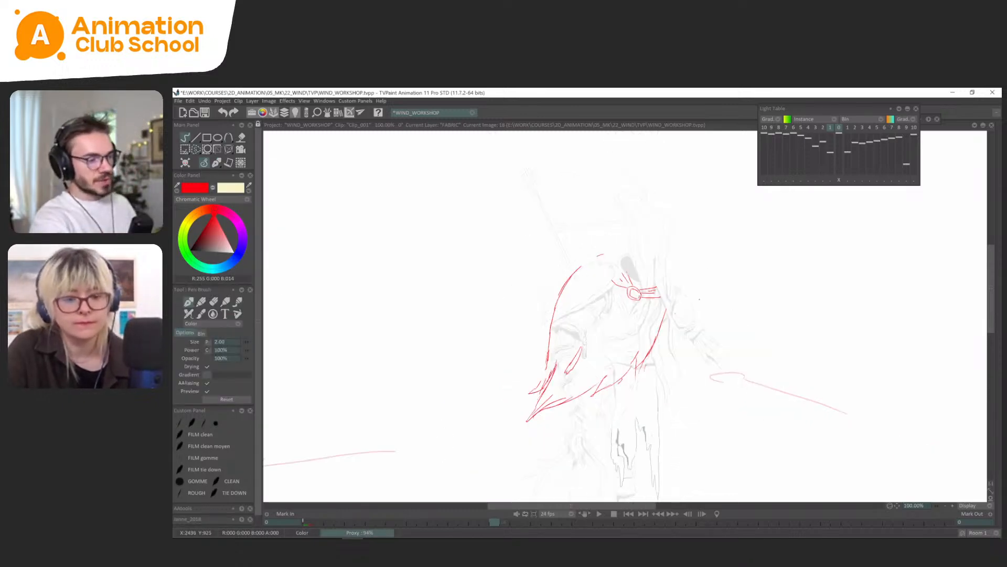
{"action": "key", "text": "ctrl+Left"}
{"action": "key", "text": "ctrl+Right"}
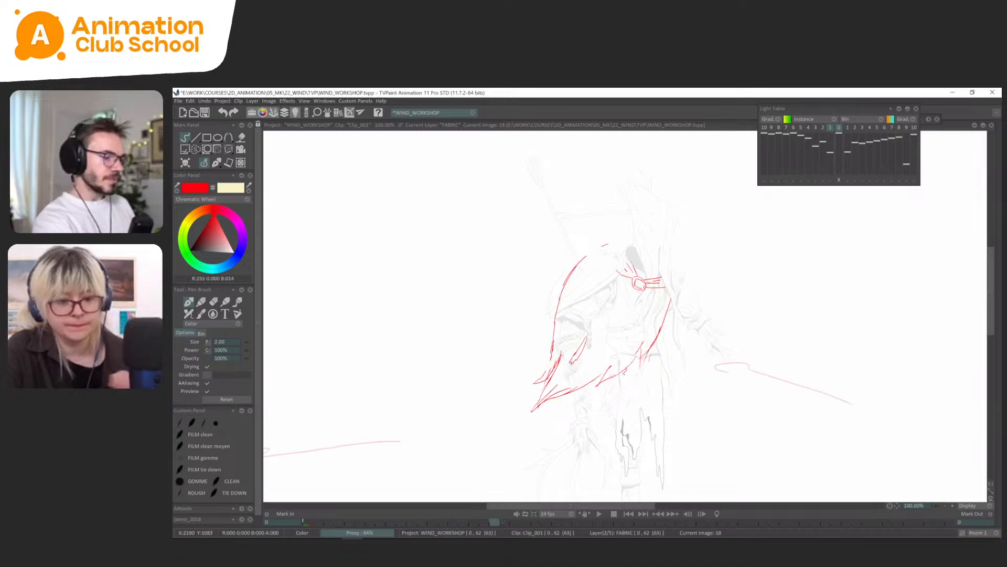
Sketch temporary direction strokes across the cape on frame 14 and undo each of them.
{"action": "key", "text": "ctrl+Left"}
{"action": "mouse_move", "coordinate": [676, 381]}
{"action": "left_mouse_down"}
{"action": "mouse_move", "coordinate": [517, 351]}
{"action": "mouse_move", "coordinate": [602, 426]}
{"action": "mouse_move", "coordinate": [633, 418]}
{"action": "left_mouse_up"}
{"action": "key", "text": "ctrl+z"}
{"action": "left_click_drag", "start_coordinate": [628, 352], "coordinate": [467, 365]}
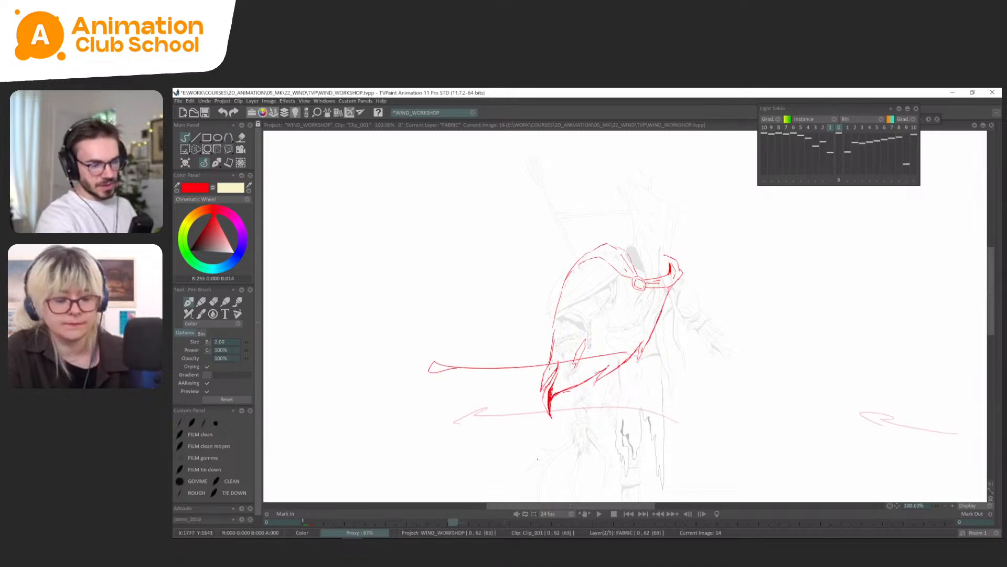
{"action": "key", "text": "ctrl+z"}
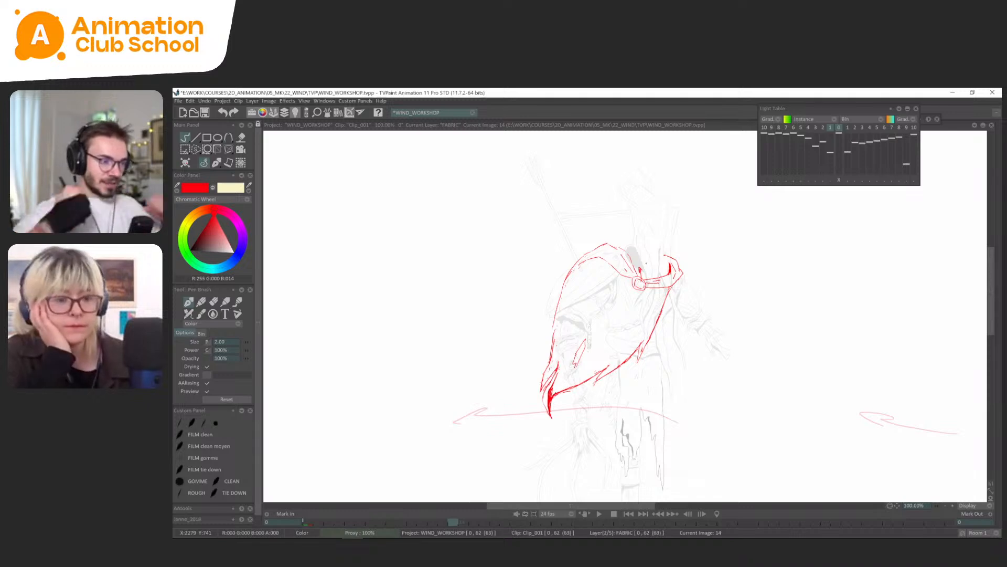
{"action": "left_click_drag", "start_coordinate": [608, 346], "coordinate": [453, 389]}
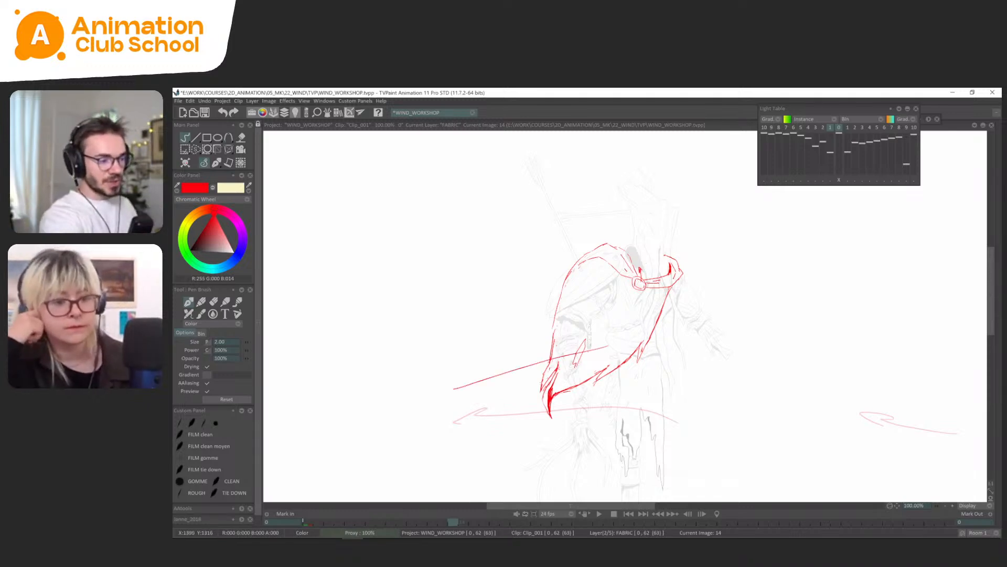
{"action": "key", "text": "ctrl+z"}
{"action": "left_click_drag", "start_coordinate": [557, 361], "coordinate": [485, 417]}
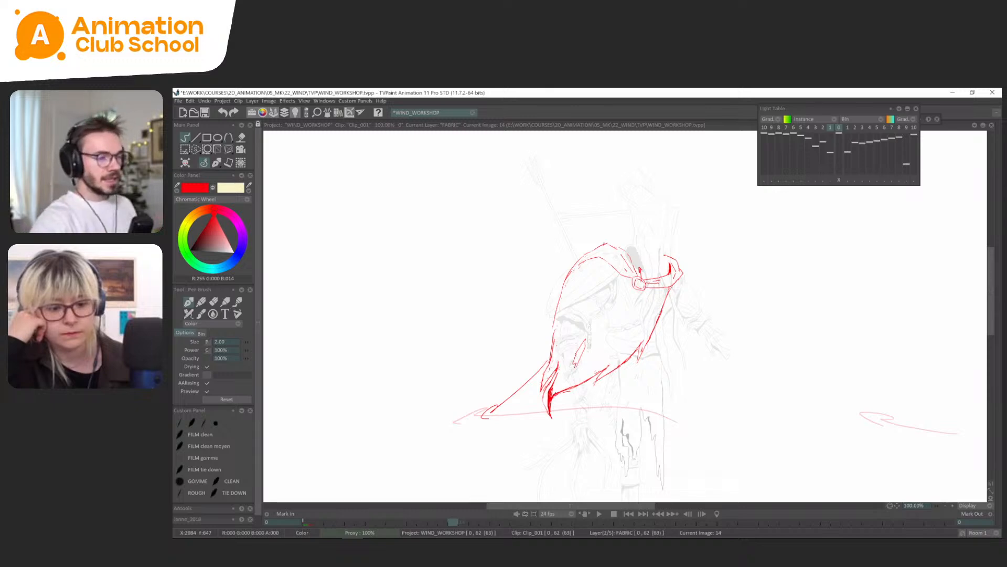
{"action": "key", "text": "ctrl+z"}
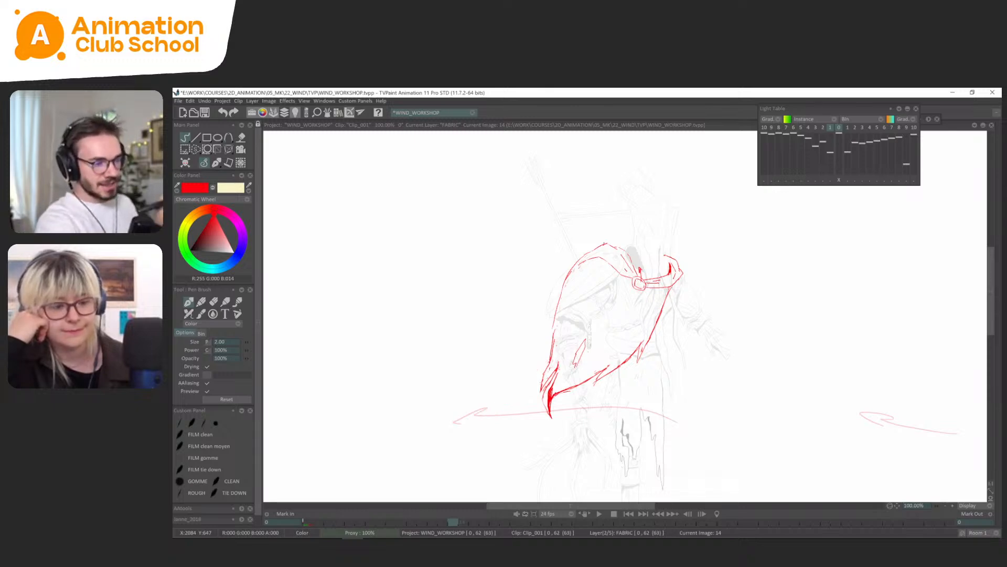
{"action": "key", "text": "Return"}
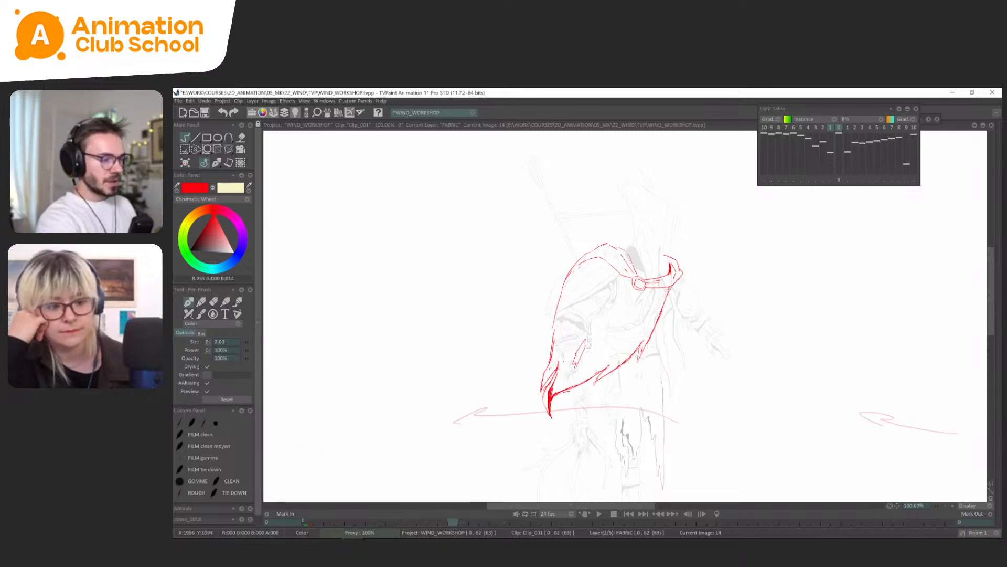
Redraw the tear on the cape's lower front edge on frame 18 and clear the old strokes beneath it.
{"action": "key", "text": "Right"}
{"action": "key", "text": "Left"}
{"action": "key", "text": "Right"}
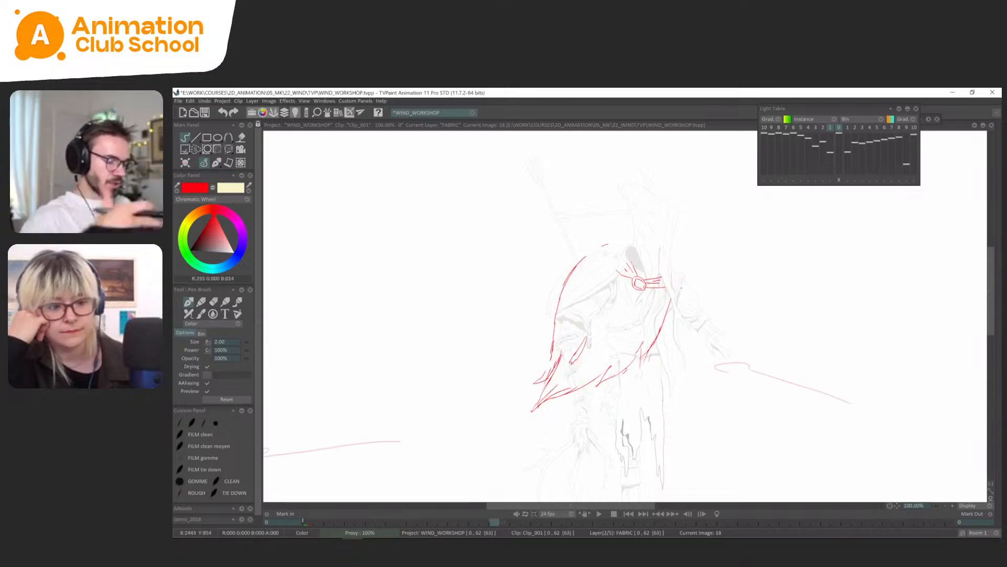
{"action": "key", "text": "Left"}
{"action": "key", "text": "Right"}
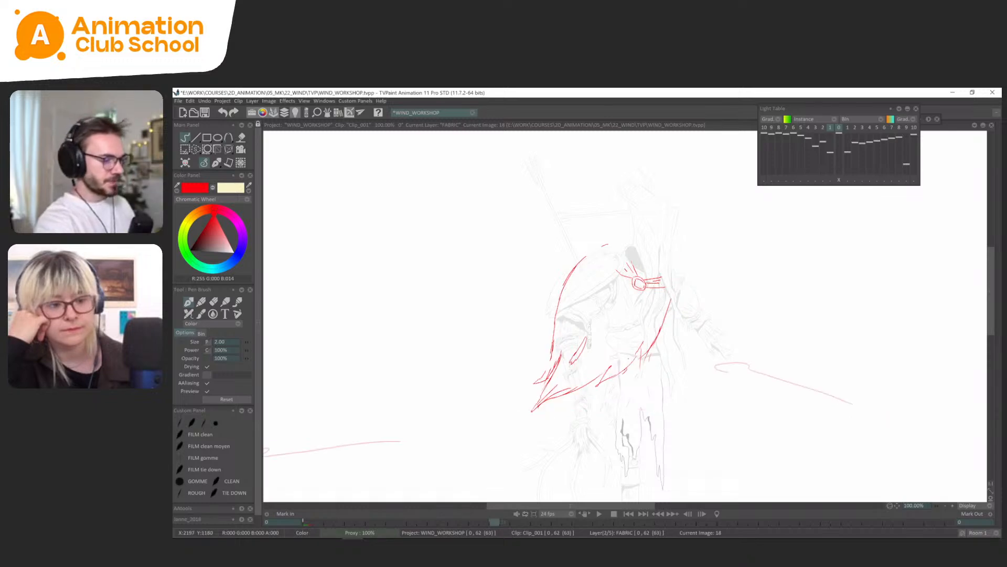
{"action": "mouse_move", "coordinate": [624, 366]}
{"action": "left_mouse_down"}
{"action": "mouse_move", "coordinate": [642, 341]}
{"action": "mouse_move", "coordinate": [635, 363]}
{"action": "left_mouse_up"}
{"action": "left_click_drag", "start_coordinate": [665, 324], "coordinate": [613, 381]}
{"action": "key", "text": "s"}
{"action": "key", "text": "Delete"}
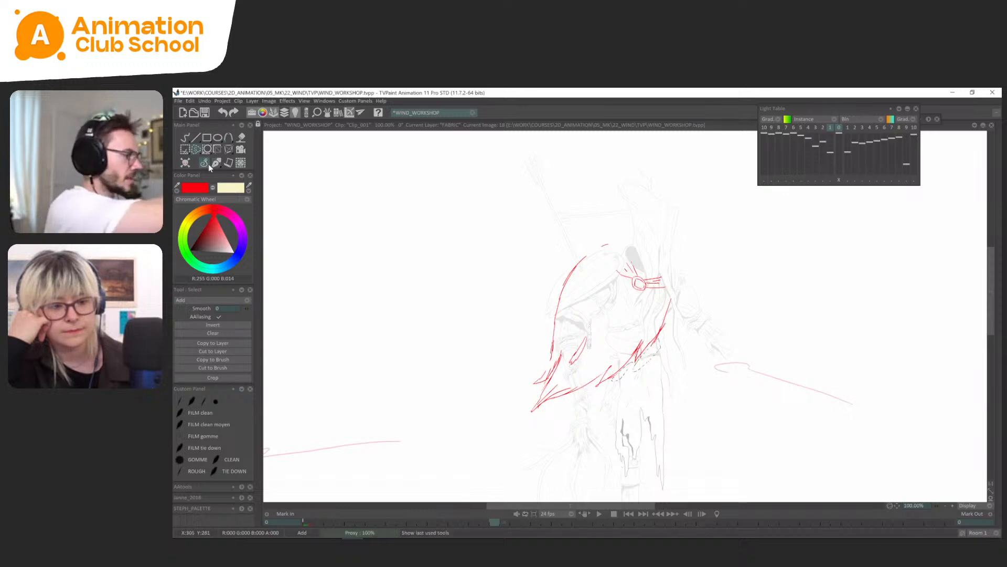
{"action": "left_click", "coordinate": [210, 164]}
Try an inner shoulder line for the cape on frame 18, undo it, and compare the pose with frame 14.
{"action": "left_click_drag", "start_coordinate": [586, 256], "coordinate": [627, 272]}
{"action": "key", "text": "ctrl+z"}
{"action": "key", "text": "Left"}
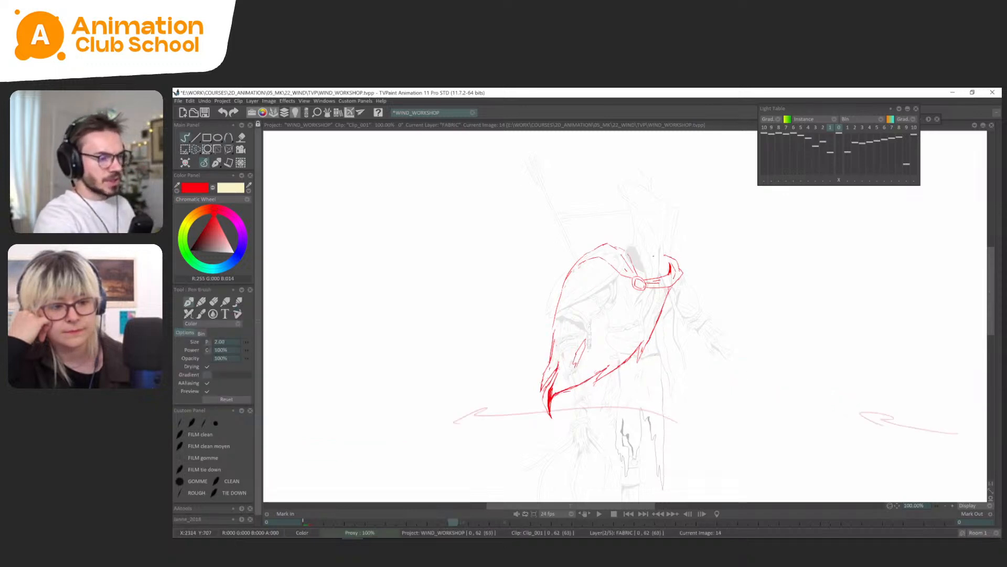
{"action": "key", "text": "Left"}
{"action": "key", "text": "Right"}
{"action": "key", "text": "Right"}
Trace the cape's shoulder folds and the collar around the clasp on frame 18 over the light-table image of frame 14.
{"action": "key", "text": "l"}
{"action": "scroll", "coordinate": [618, 303], "scroll_direction": "up", "scroll_amount": 1}
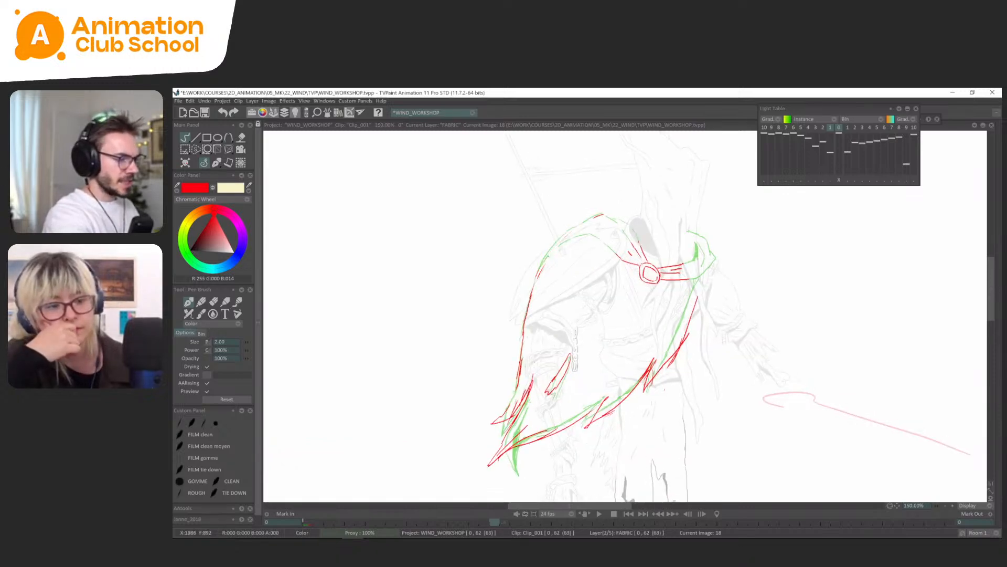
{"action": "left_click_drag", "start_coordinate": [559, 236], "coordinate": [536, 286]}
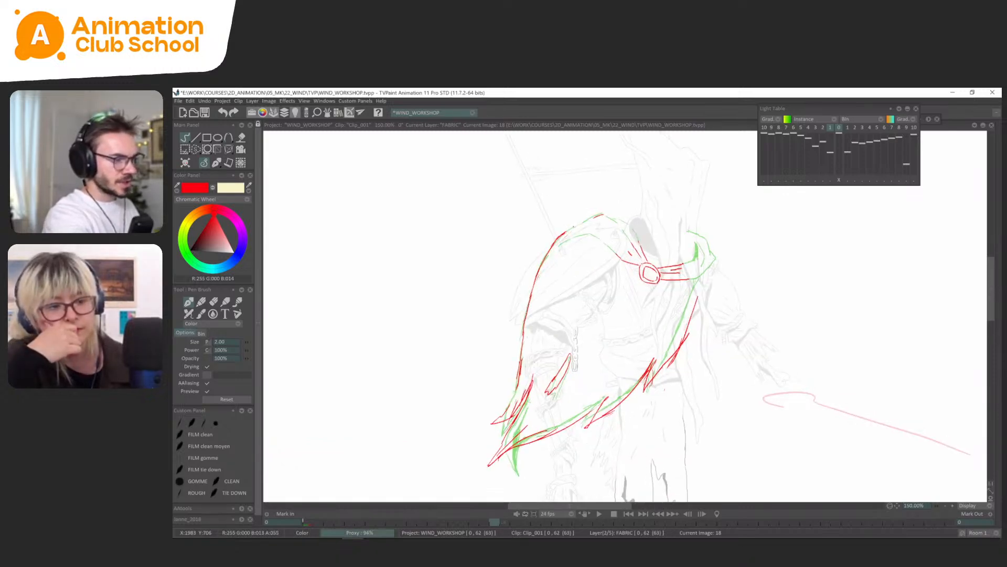
{"action": "mouse_move", "coordinate": [558, 234]}
{"action": "left_mouse_down"}
{"action": "mouse_move", "coordinate": [600, 214]}
{"action": "mouse_move", "coordinate": [614, 251]}
{"action": "left_mouse_up"}
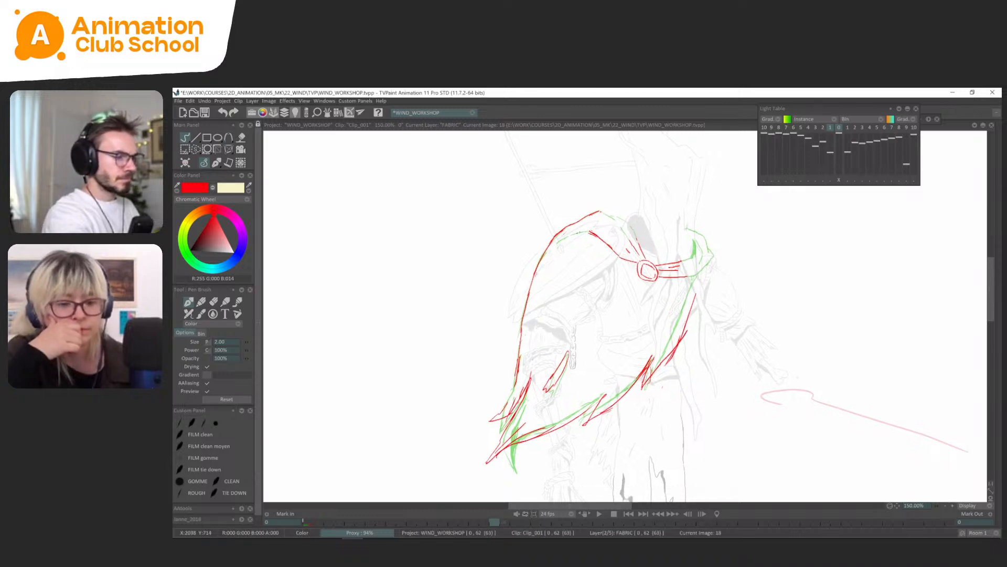
{"action": "left_click_drag", "start_coordinate": [624, 228], "coordinate": [623, 228]}
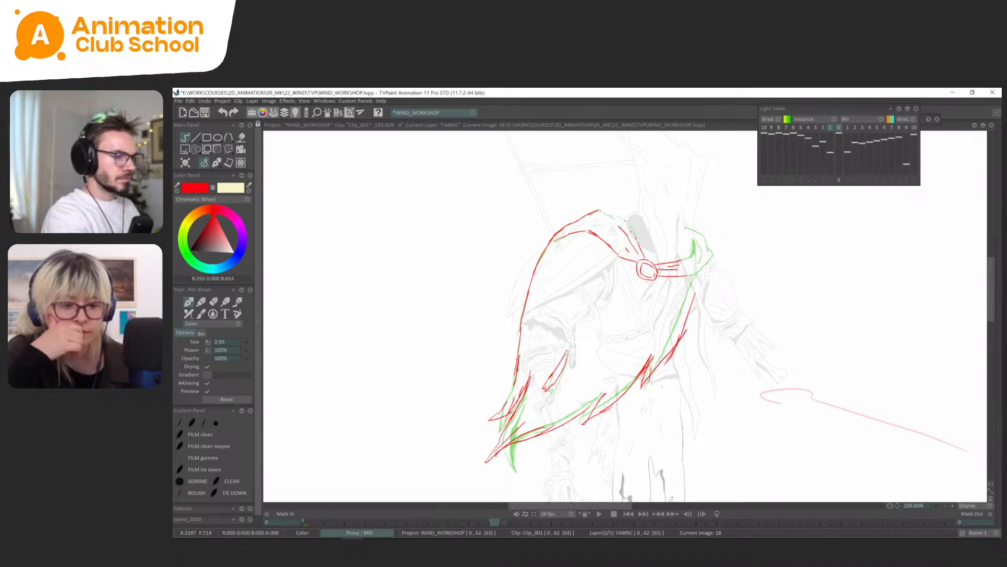
{"action": "left_click_drag", "start_coordinate": [724, 244], "coordinate": [715, 241]}
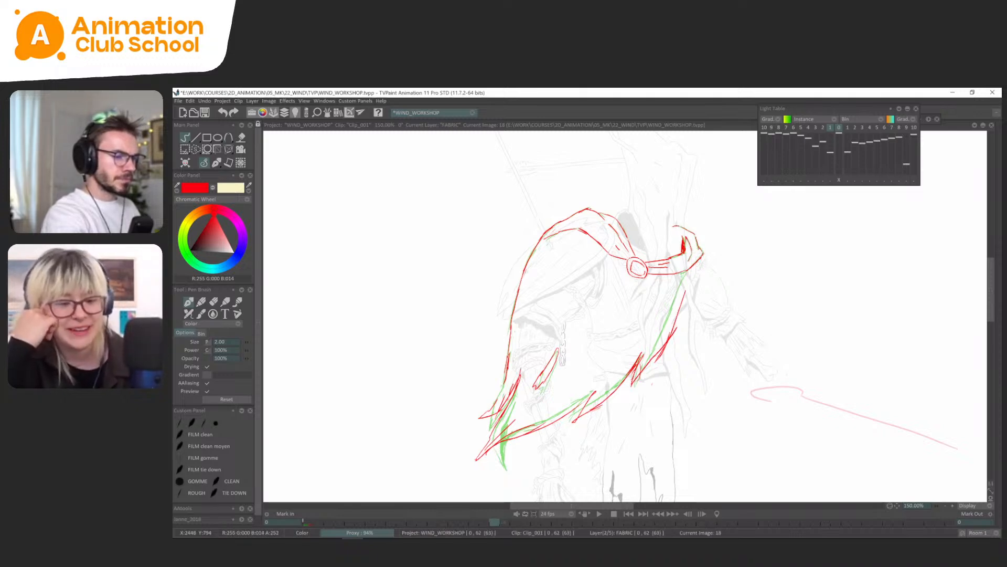
Hide the light table and flip between frames 14 and 18 to compare the traced shoulder and collar.
{"action": "key", "text": "l"}
{"action": "key", "text": "Left"}
{"action": "key", "text": "Left"}
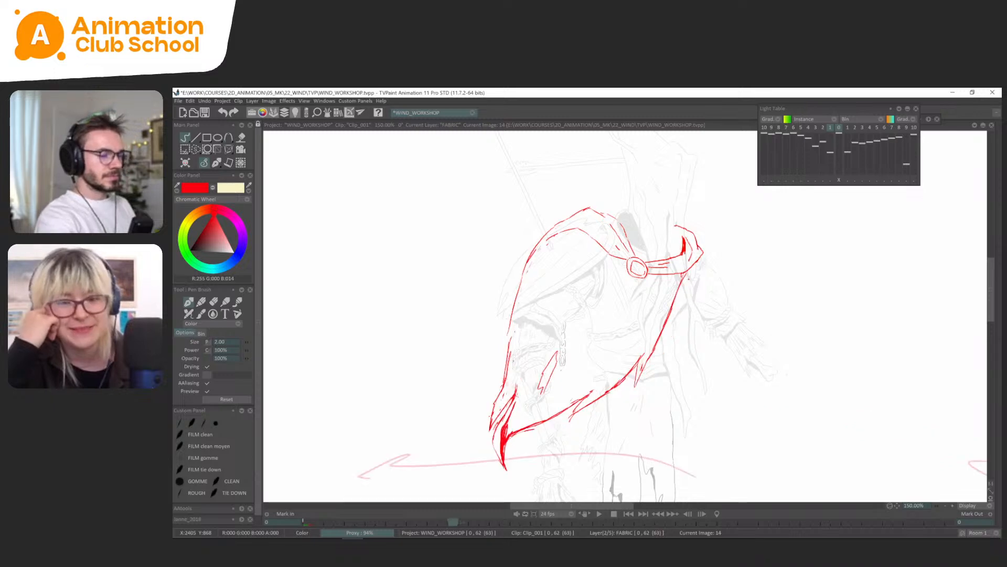
{"action": "key", "text": "Right"}
{"action": "key", "text": "Right"}
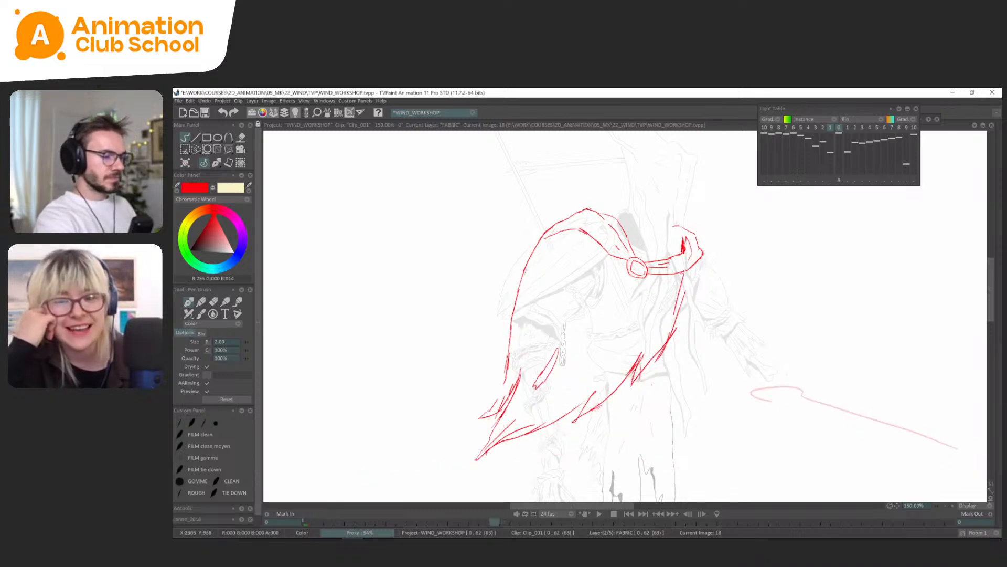
Select and delete the overlapping strokes along the cape's front edge below the collar on frame 18.
{"action": "key", "text": "s"}
{"action": "left_click_drag", "start_coordinate": [692, 283], "coordinate": [722, 281]}
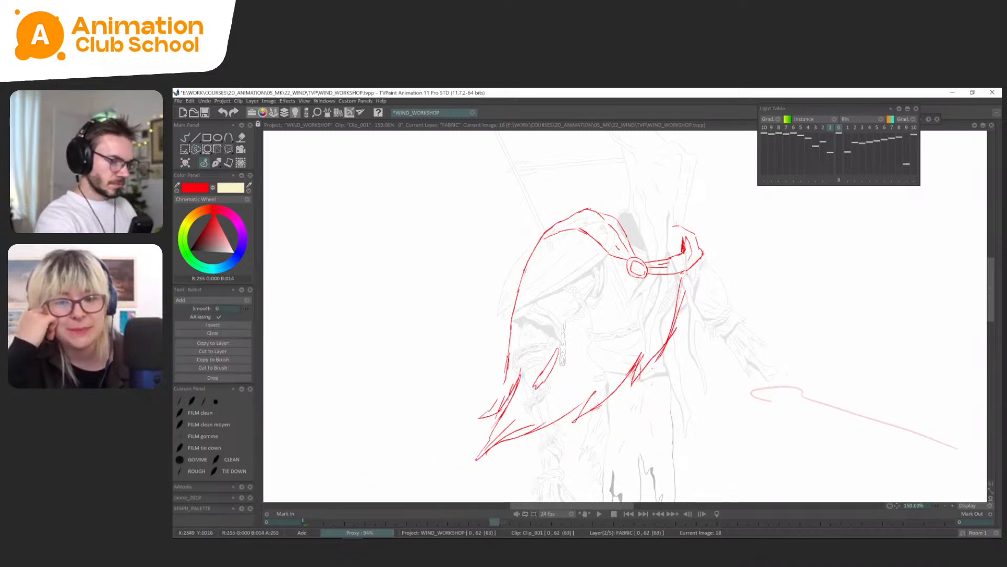
{"action": "key", "text": "Delete"}
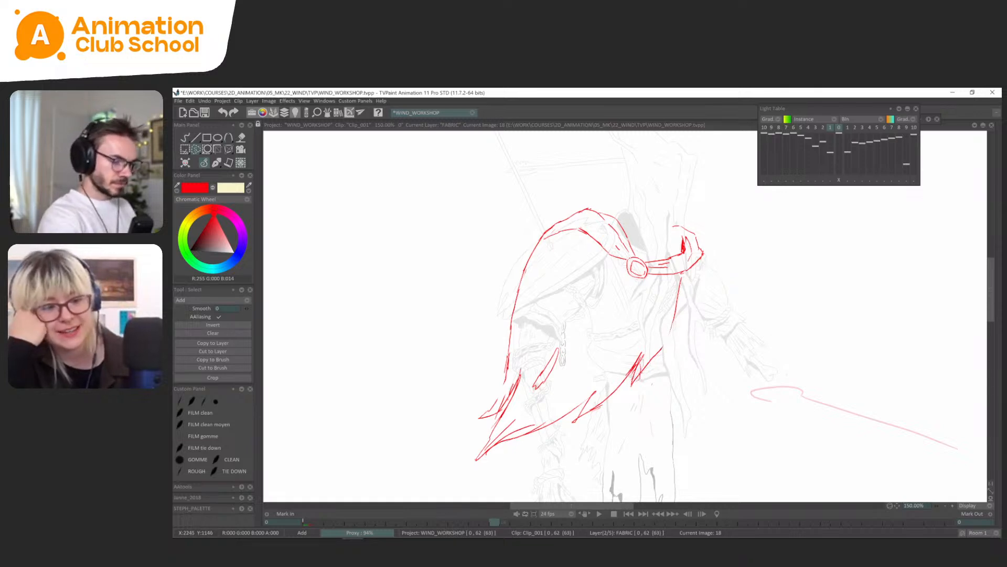
{"action": "left_click", "coordinate": [208, 165]}
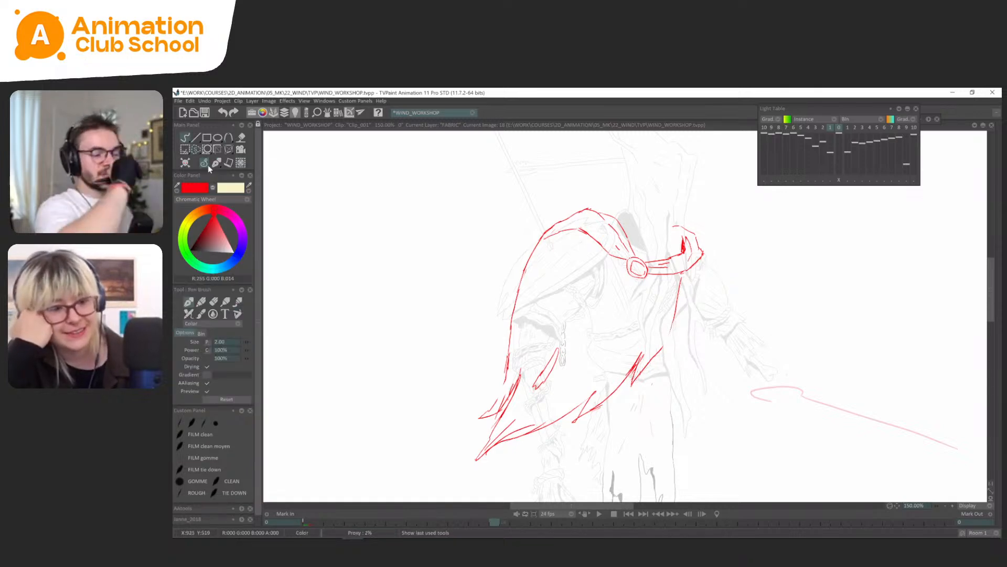
Flip repeatedly between the neighbouring cape poses to examine the movement from frame 14 to frame 18.
{"action": "key", "text": "Left"}
{"action": "key", "text": "minus"}
{"action": "key", "text": "Left"}
{"action": "key", "text": "Right"}
{"action": "key", "text": "Right"}
{"action": "key", "text": "Left"}
{"action": "key", "text": "Left"}
{"action": "key", "text": "Right"}
{"action": "key", "text": "Right"}
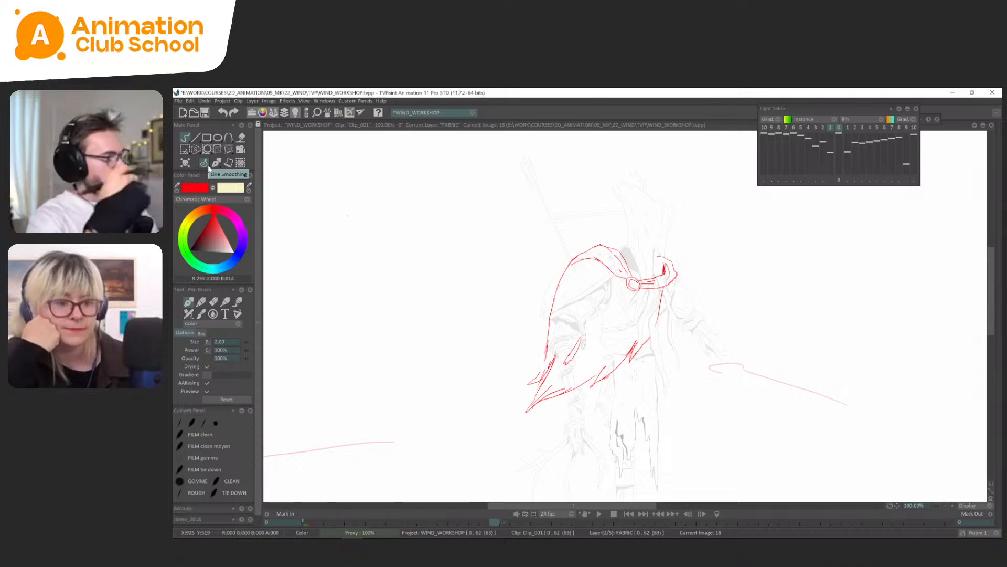
Close the gap in the cape's front edge on frame 18, check it against frame 14, and clean up the surplus strokes.
{"action": "left_click_drag", "start_coordinate": [542, 368], "coordinate": [591, 348]}
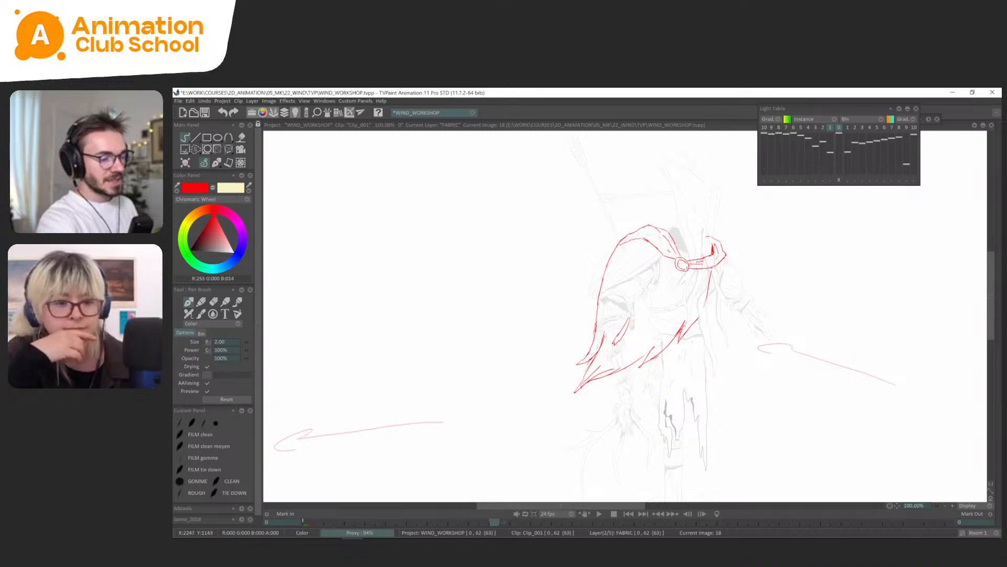
{"action": "key", "text": "Left"}
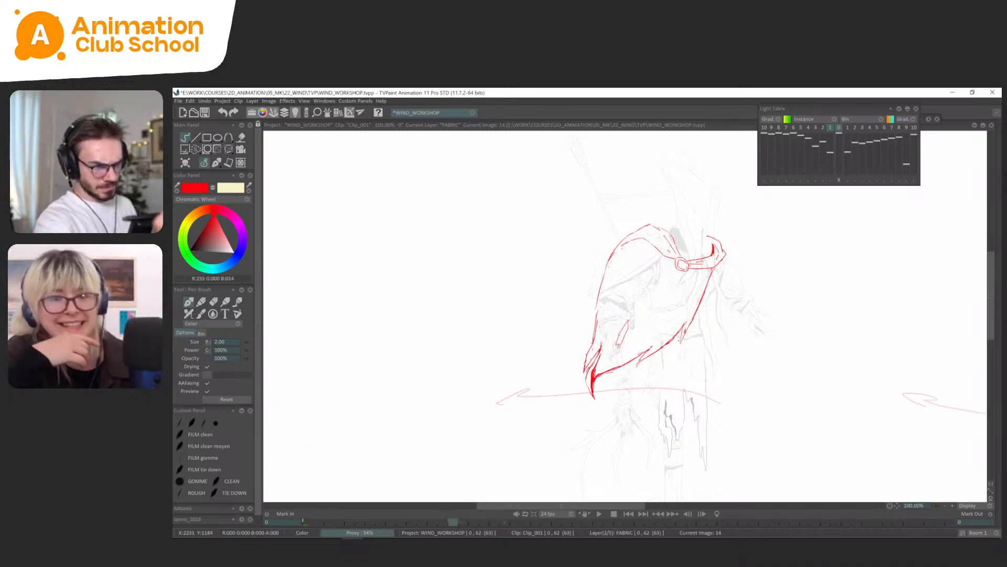
{"action": "key", "text": "Right"}
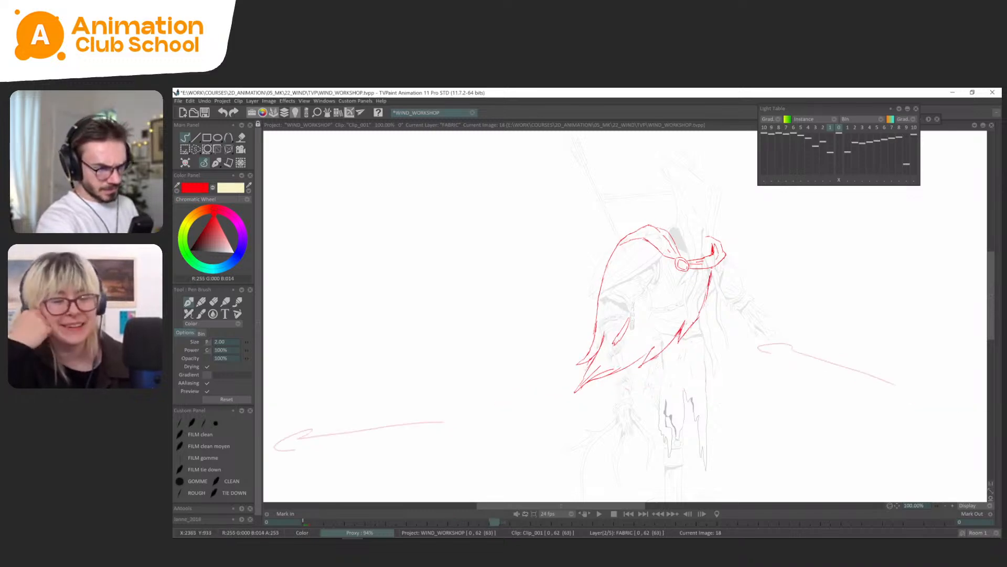
{"action": "key", "text": "s"}
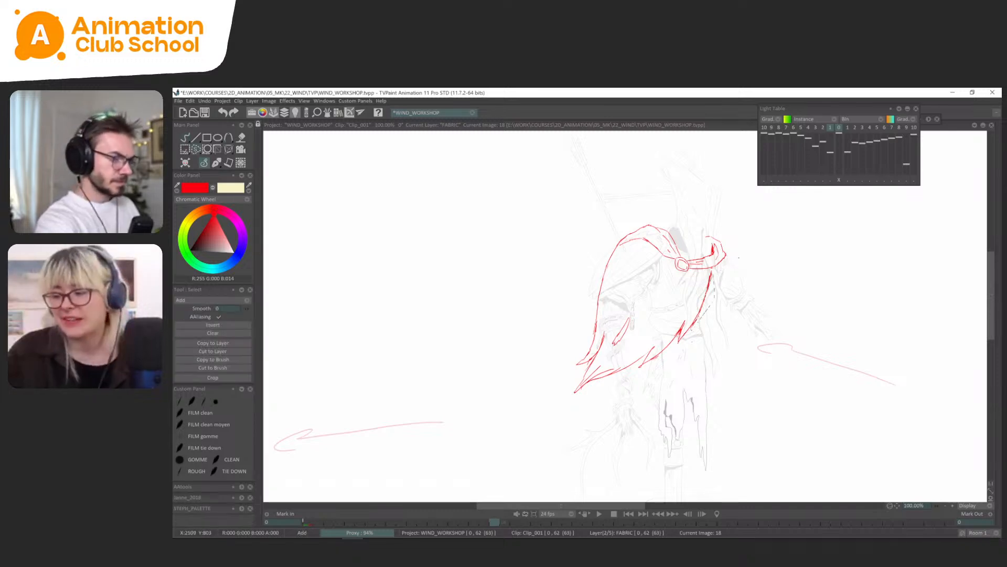
{"action": "left_click", "coordinate": [216, 163]}
Step through the cape drawings from the start and flip between frames 14 and 18 to review the motion.
{"action": "key", "text": "Home"}
{"action": "key", "text": "Right"}
{"action": "key", "text": "Right"}
{"action": "key", "text": "Right"}
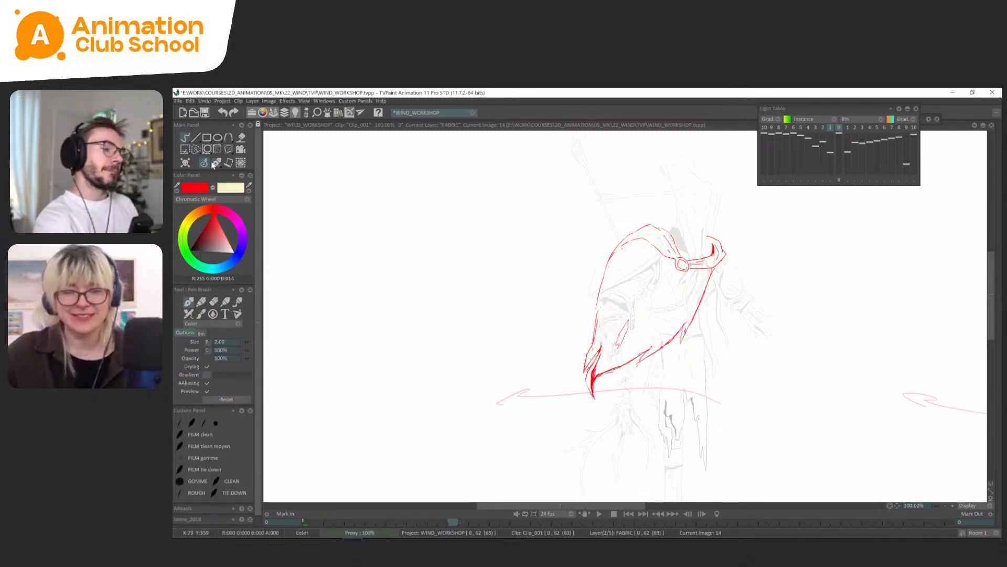
{"action": "key", "text": "Left"}
{"action": "key", "text": "Left"}
{"action": "key", "text": "Left"}
{"action": "key", "text": "Right"}
{"action": "key", "text": "Right"}
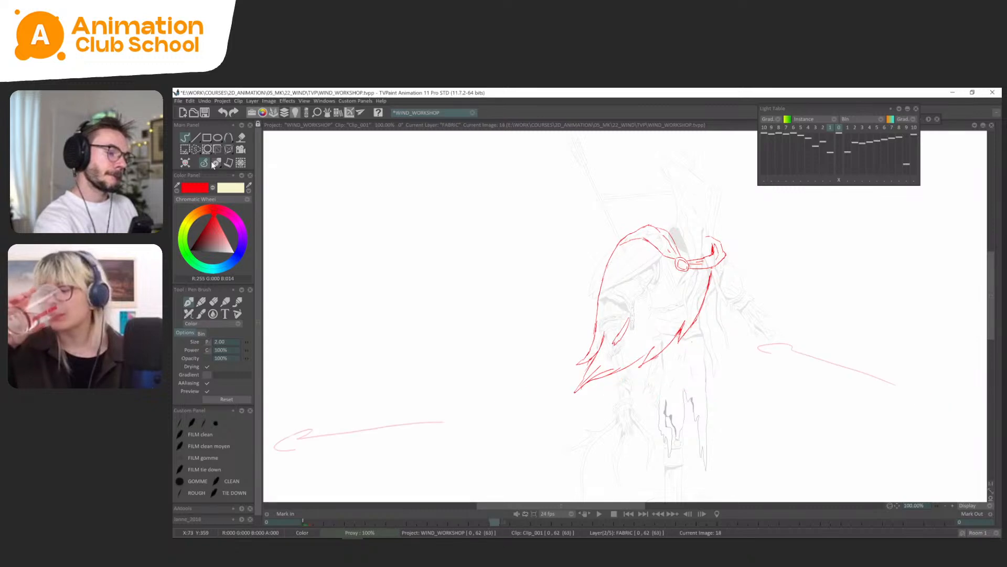
{"action": "key", "text": "Left"}
{"action": "key", "text": "Right"}
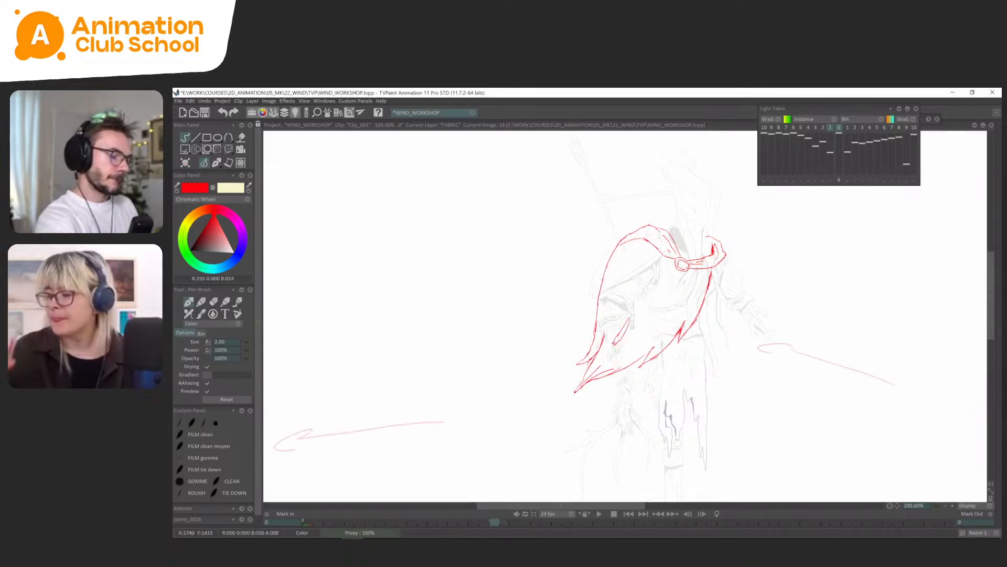
{"action": "key", "text": "Left"}
{"action": "key", "text": "Right"}
{"action": "key", "text": "Left"}
{"action": "key", "text": "Left"}
{"action": "key", "text": "Right"}
{"action": "key", "text": "Right"}
{"action": "key", "text": "Left"}
{"action": "key", "text": "Left"}
{"action": "key", "text": "Left"}
{"action": "key", "text": "Left"}
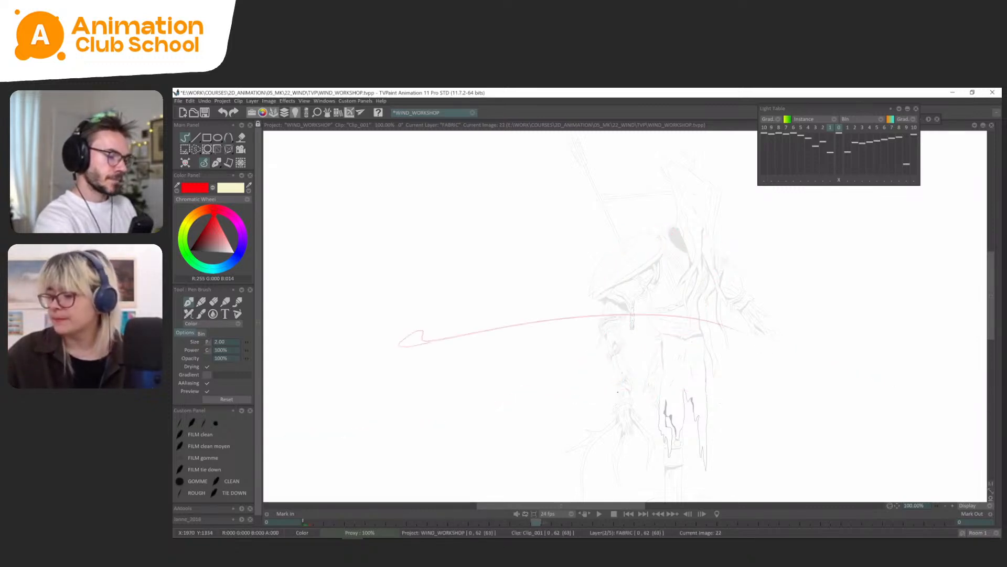
Compare the wind direction mark on the empty frame 22 with the cape pose on frame 18.
{"action": "key", "text": "Right"}
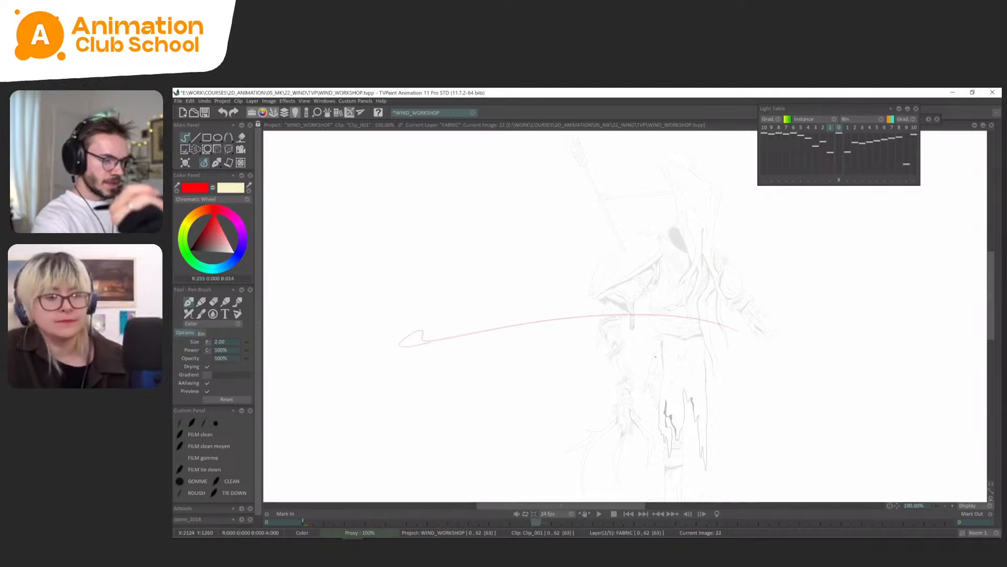
{"action": "key", "text": "Right"}
{"action": "key", "text": "Left"}
{"action": "key", "text": "Right"}
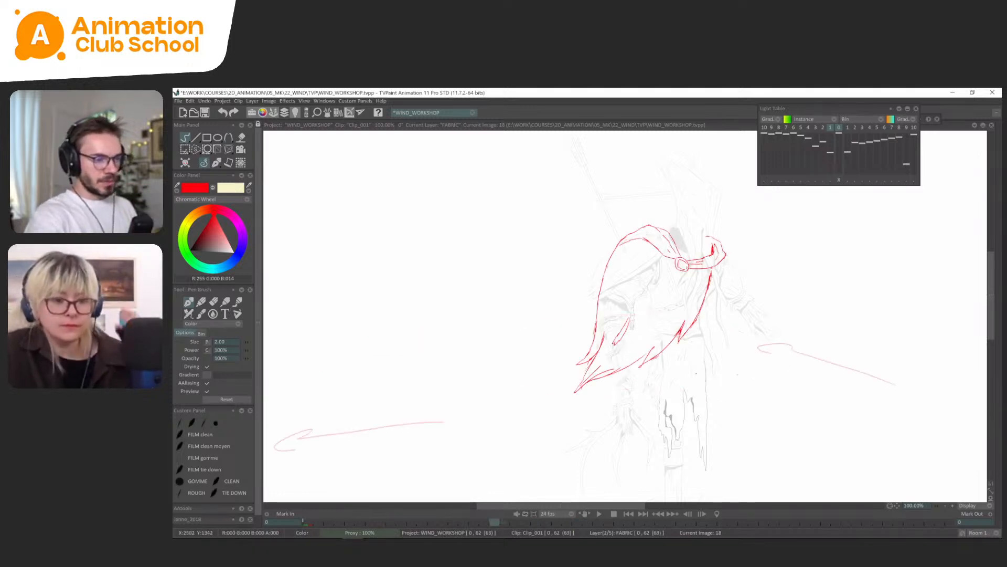
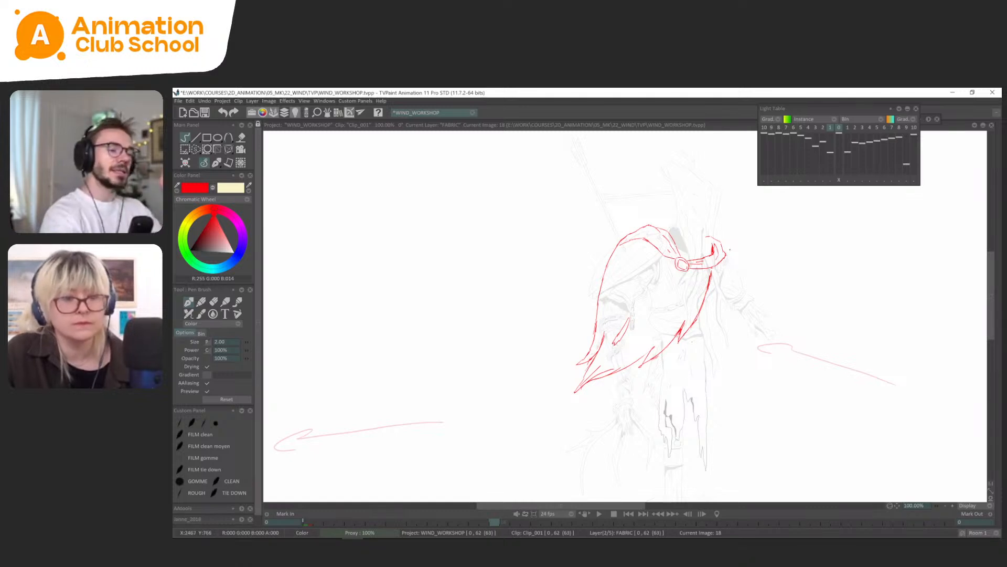
Circle the cape's collar on frame 18, undo the mark, and flip through frames 14, 18 and 22 to compare the poses.
{"action": "mouse_move", "coordinate": [731, 225]}
{"action": "left_mouse_down"}
{"action": "mouse_move", "coordinate": [665, 211]}
{"action": "mouse_move", "coordinate": [615, 248]}
{"action": "mouse_move", "coordinate": [654, 285]}
{"action": "mouse_move", "coordinate": [738, 237]}
{"action": "left_mouse_up"}
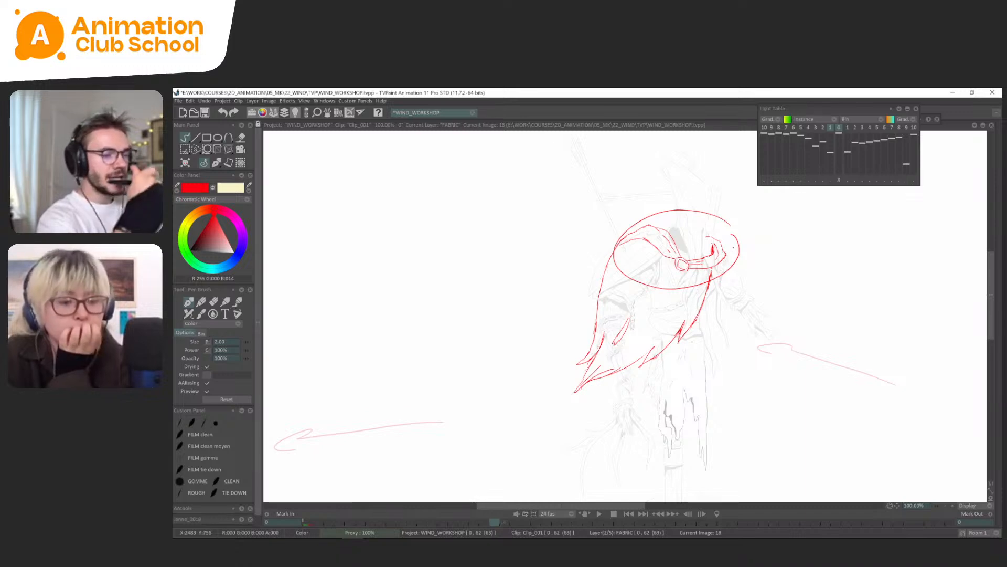
{"action": "key", "text": "ctrl+z"}
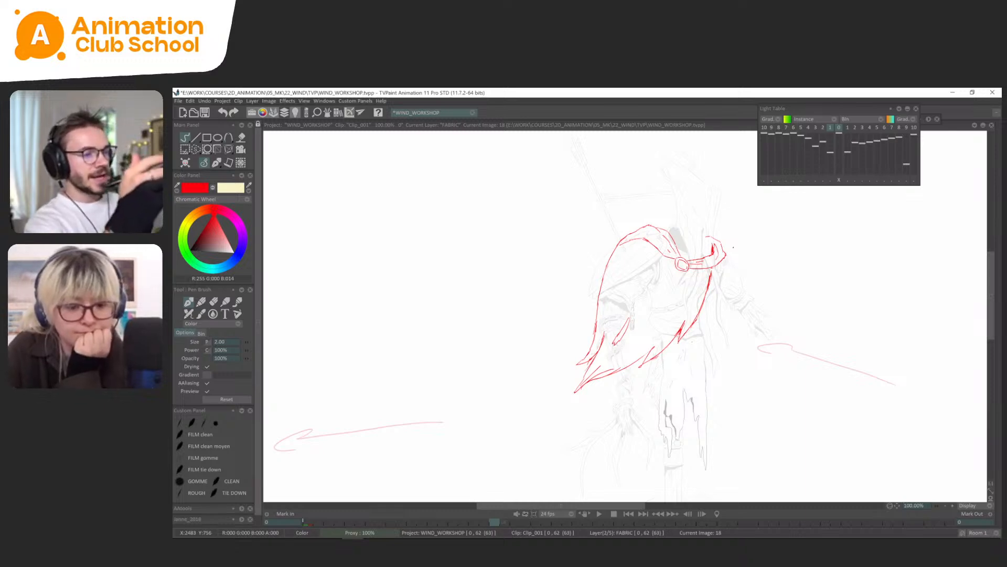
{"action": "key", "text": "Left"}
{"action": "key", "text": "Right"}
{"action": "key", "text": "Left"}
{"action": "key", "text": "Left"}
{"action": "key", "text": "Right"}
{"action": "key", "text": "Right"}
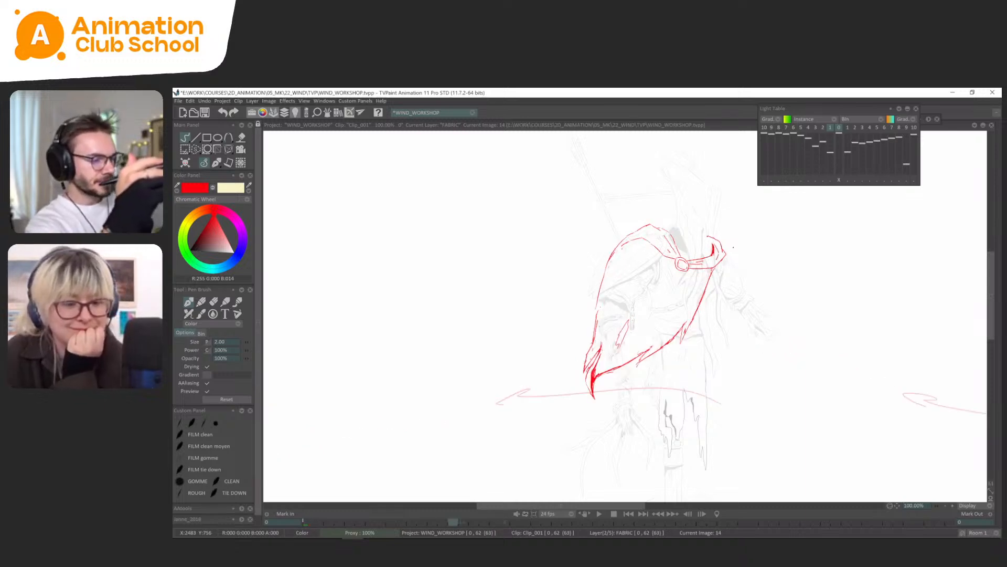
{"action": "key", "text": "Right"}
{"action": "key", "text": "Left"}
{"action": "key", "text": "Left"}
{"action": "key", "text": "Right"}
{"action": "key", "text": "Right"}
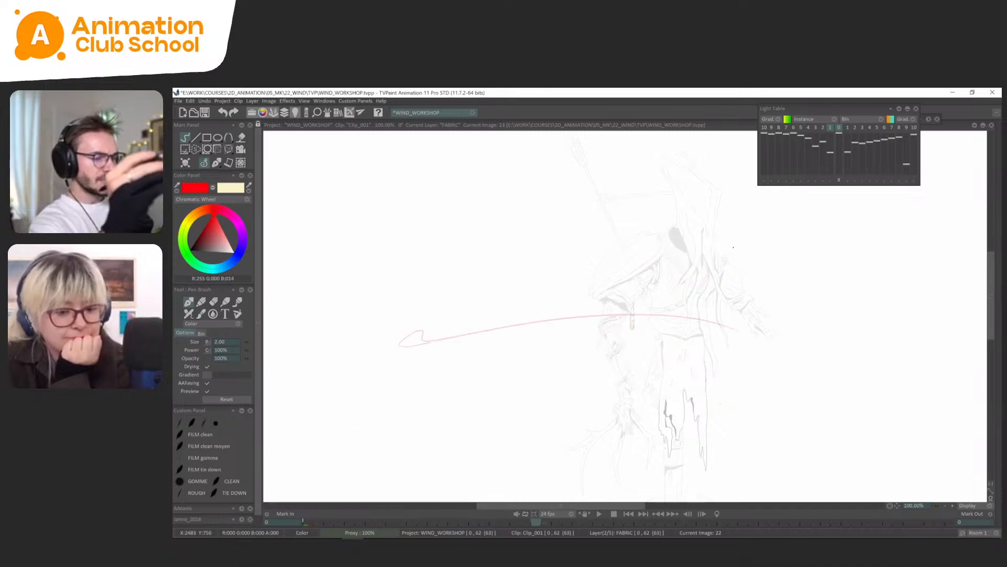
Flip back and forth from frame 14 to the wind arrow on frame 22 to study the cape's next direction.
{"action": "key", "text": "Left"}
{"action": "key", "text": "Right"}
{"action": "key", "text": "Left"}
{"action": "key", "text": "Left"}
{"action": "key", "text": "Left"}
{"action": "key", "text": "Left"}
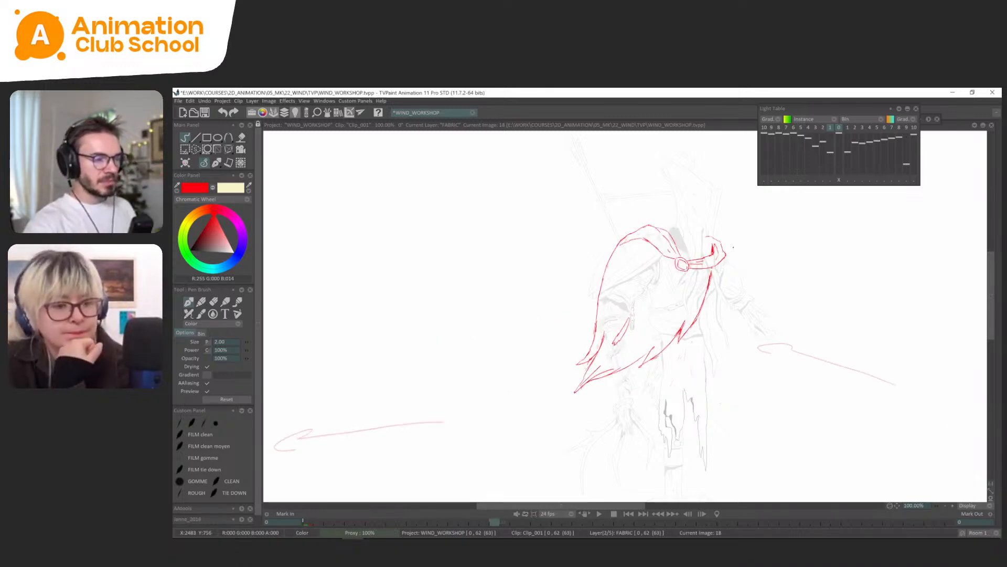
{"action": "key", "text": "Right"}
{"action": "key", "text": "Right"}
{"action": "key", "text": "Left"}
{"action": "key", "text": "Left"}
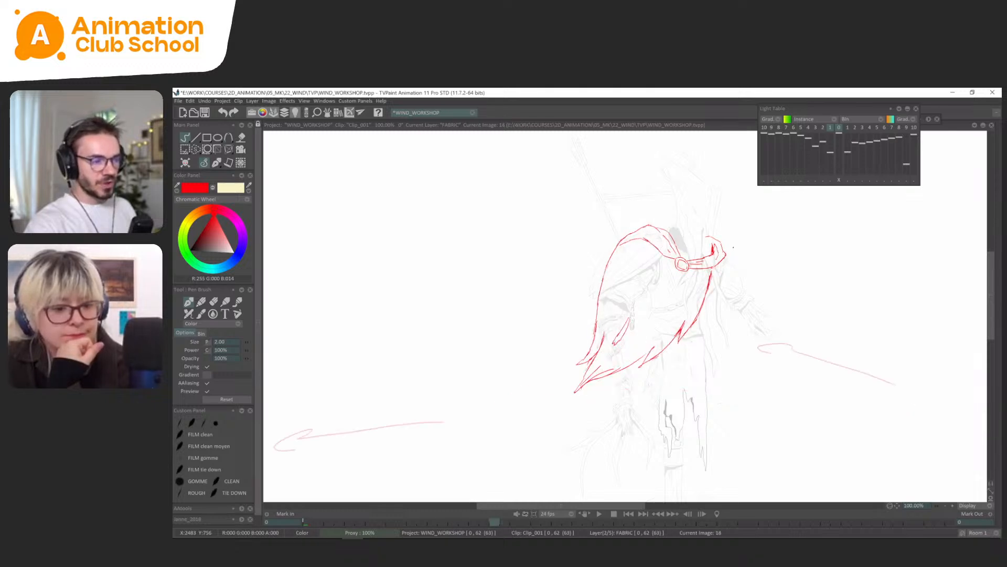
{"action": "key", "text": "Left"}
{"action": "key", "text": "Left"}
{"action": "key", "text": "Right"}
{"action": "key", "text": "Right"}
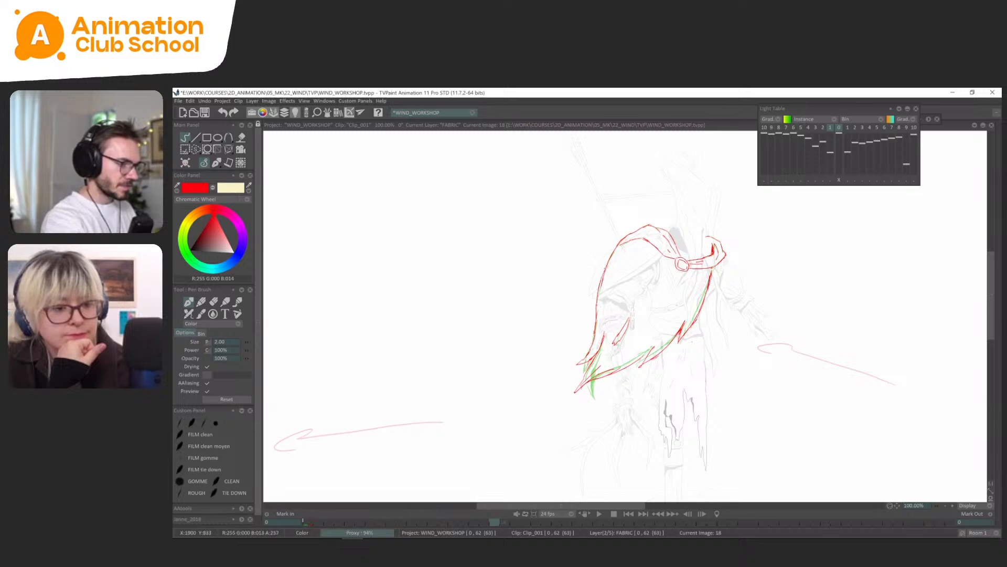
{"action": "key", "text": "Right"}
{"action": "key", "text": "Right"}
{"action": "key", "text": "Right"}
{"action": "key", "text": "Right"}
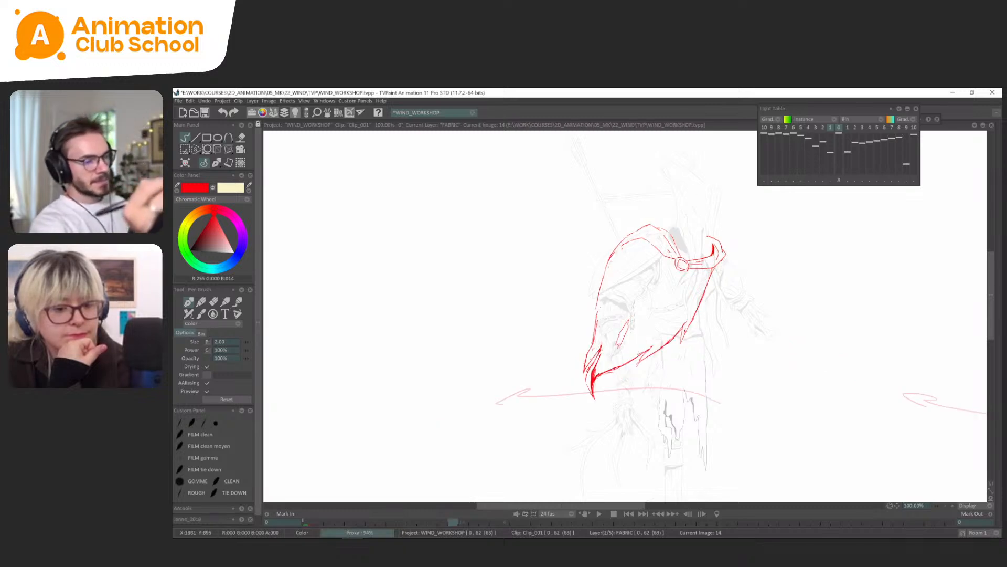
Sketch rough curves for the billowing lower cape along the wind arrow on frame 22 and compare them with frame 18.
{"action": "key", "text": "ctrl+z"}
{"action": "mouse_move", "coordinate": [600, 354]}
{"action": "left_mouse_down"}
{"action": "mouse_move", "coordinate": [523, 323]}
{"action": "mouse_move", "coordinate": [505, 334]}
{"action": "left_mouse_up"}
{"action": "mouse_move", "coordinate": [585, 354]}
{"action": "left_mouse_down"}
{"action": "mouse_move", "coordinate": [541, 340]}
{"action": "mouse_move", "coordinate": [536, 321]}
{"action": "mouse_move", "coordinate": [588, 297]}
{"action": "left_mouse_up"}
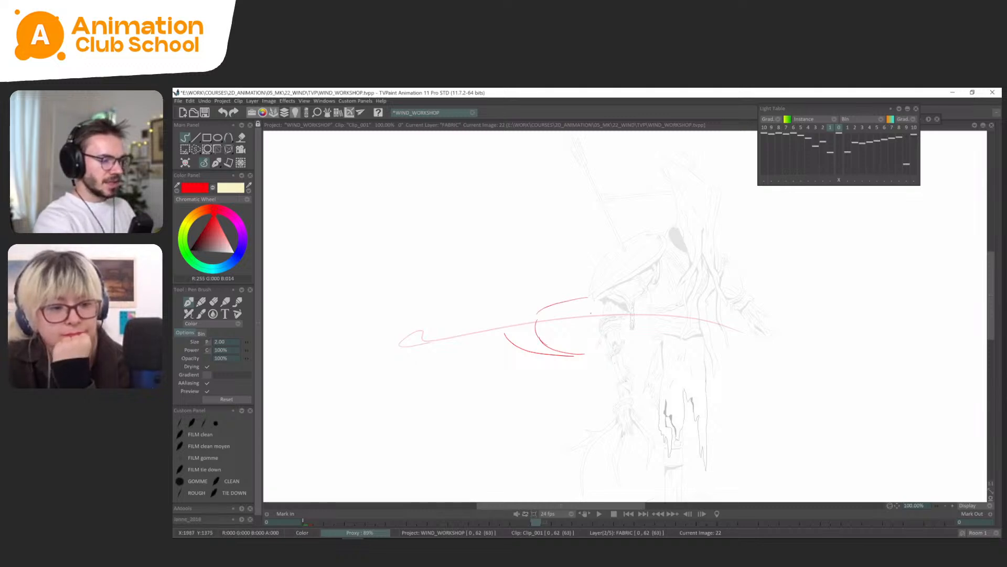
{"action": "key", "text": "Left"}
{"action": "key", "text": "Left"}
{"action": "key", "text": "Left"}
{"action": "key", "text": "Left"}
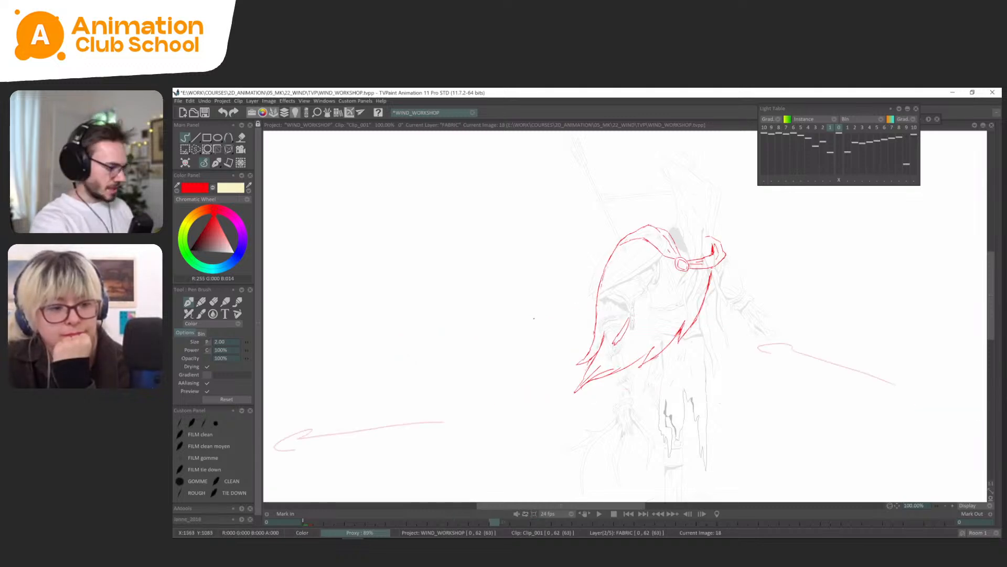
{"action": "key", "text": "Right"}
{"action": "key", "text": "Right"}
{"action": "key", "text": "Right"}
{"action": "key", "text": "Right"}
Draw the round cape clasp on frame 22 over the ghosted previous pose and check its placement against frame 18.
{"action": "scroll", "coordinate": [535, 317], "scroll_direction": "up", "scroll_amount": 4}
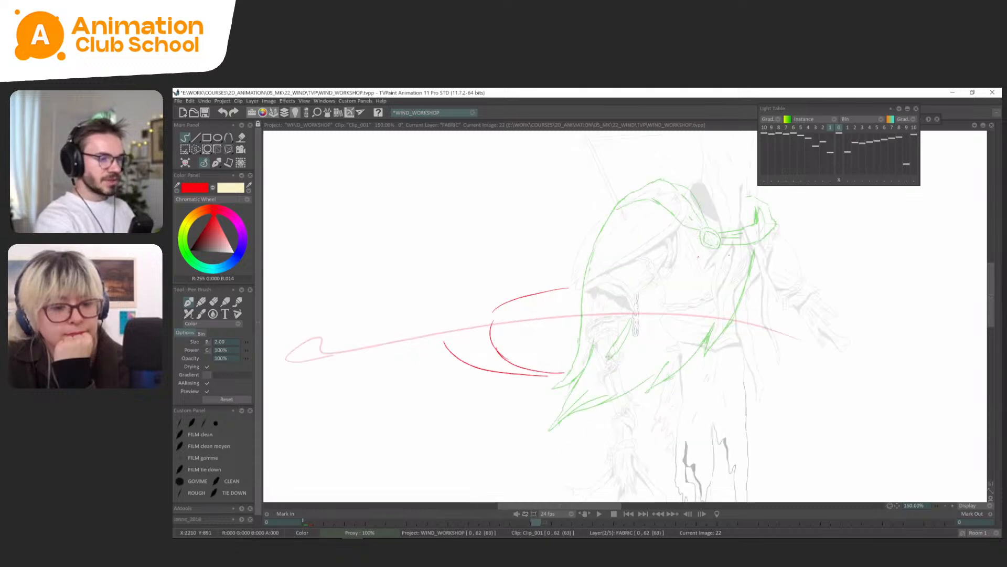
{"action": "left_click_drag", "start_coordinate": [722, 245], "coordinate": [637, 328]}
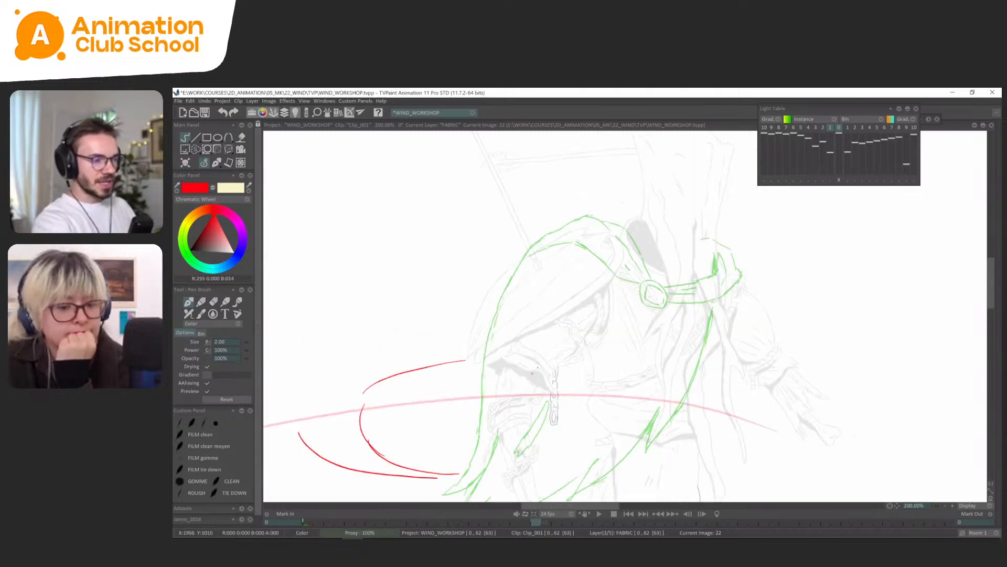
{"action": "scroll", "coordinate": [638, 299], "scroll_direction": "up", "scroll_amount": 2}
{"action": "mouse_move", "coordinate": [661, 268]}
{"action": "left_mouse_down"}
{"action": "mouse_move", "coordinate": [659, 304]}
{"action": "mouse_move", "coordinate": [670, 305]}
{"action": "mouse_move", "coordinate": [643, 293]}
{"action": "mouse_move", "coordinate": [672, 304]}
{"action": "mouse_move", "coordinate": [660, 265]}
{"action": "left_mouse_up"}
{"action": "key", "text": "ctrl+z"}
{"action": "key", "text": "ctrl+z"}
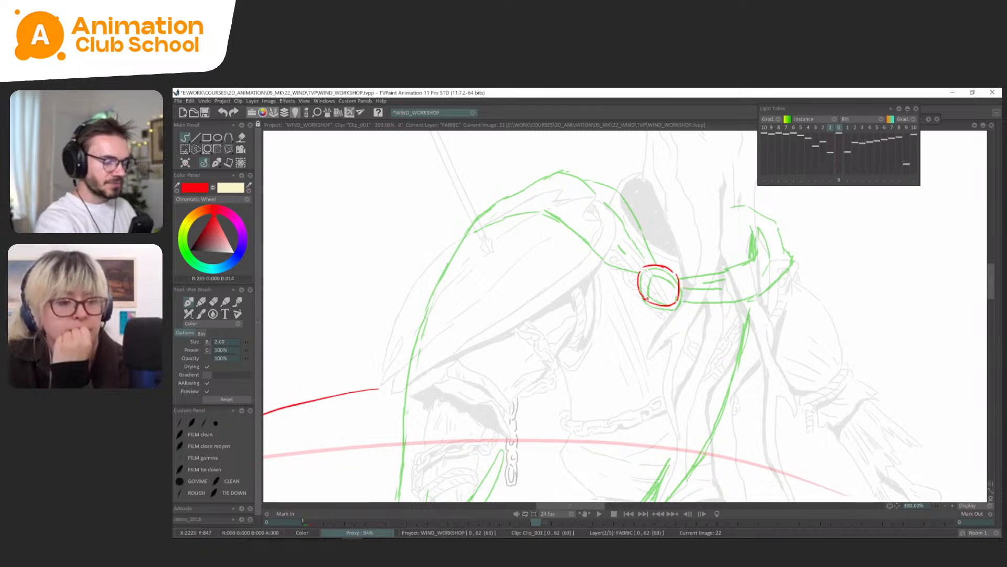
{"action": "mouse_move", "coordinate": [675, 300]}
{"action": "left_mouse_down"}
{"action": "mouse_move", "coordinate": [674, 282]}
{"action": "mouse_move", "coordinate": [647, 274]}
{"action": "mouse_move", "coordinate": [647, 295]}
{"action": "mouse_move", "coordinate": [660, 302]}
{"action": "mouse_move", "coordinate": [643, 305]}
{"action": "mouse_move", "coordinate": [695, 283]}
{"action": "left_mouse_up"}
{"action": "scroll", "coordinate": [683, 274], "scroll_direction": "down", "scroll_amount": 1}
{"action": "scroll", "coordinate": [709, 284], "scroll_direction": "down", "scroll_amount": 1}
{"action": "key", "text": "Left"}
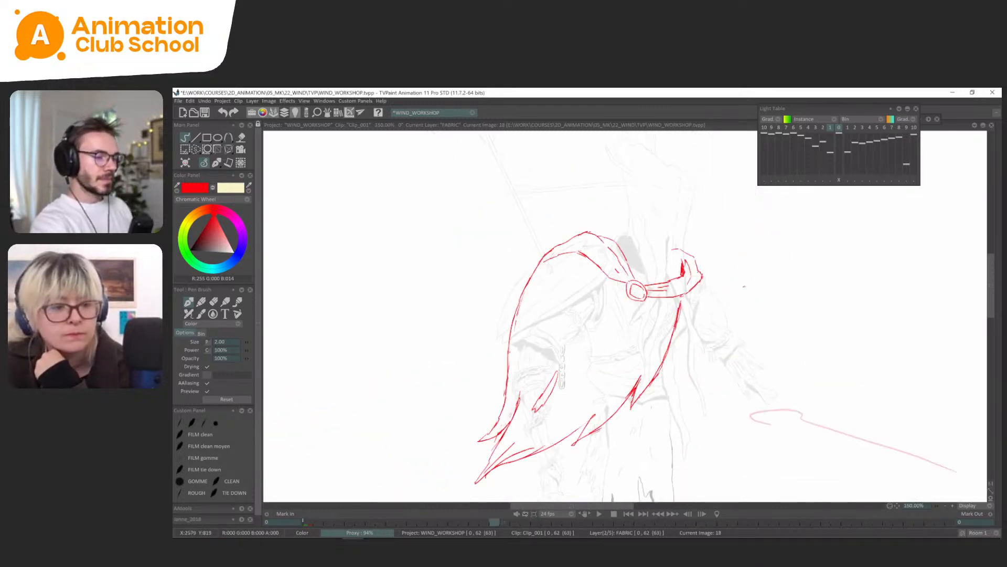
{"action": "key", "text": "Right"}
{"action": "key", "text": "Left"}
{"action": "key", "text": "Right"}
Select the clasp drawing on frame 22, adjust its position with a transform, and recheck it against frame 18.
{"action": "key", "text": "s"}
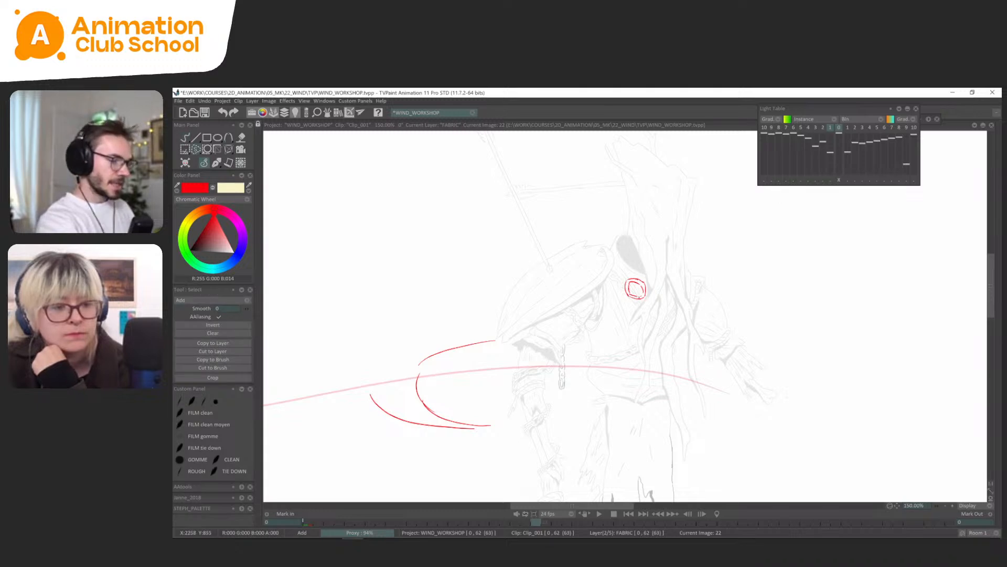
{"action": "key", "text": "ctrl+t"}
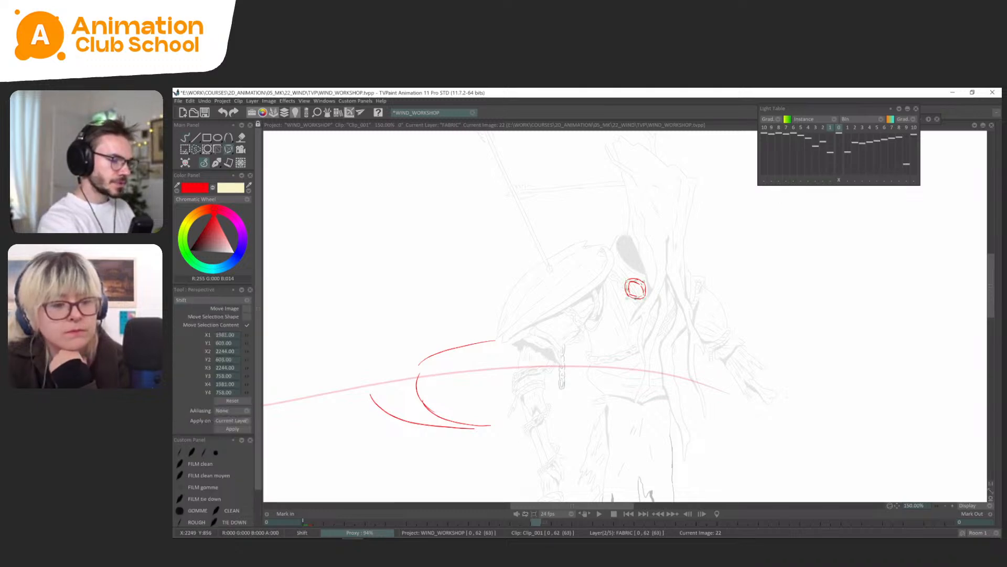
{"action": "key", "text": "Return"}
{"action": "left_click", "coordinate": [217, 163]}
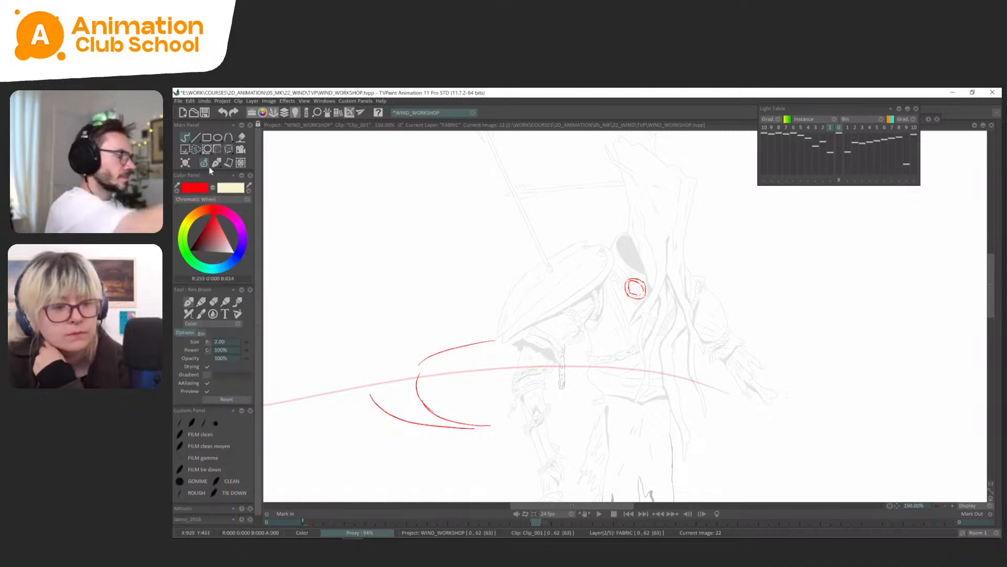
{"action": "key", "text": "minus"}
{"action": "key", "text": "Left"}
{"action": "key", "text": "Right"}
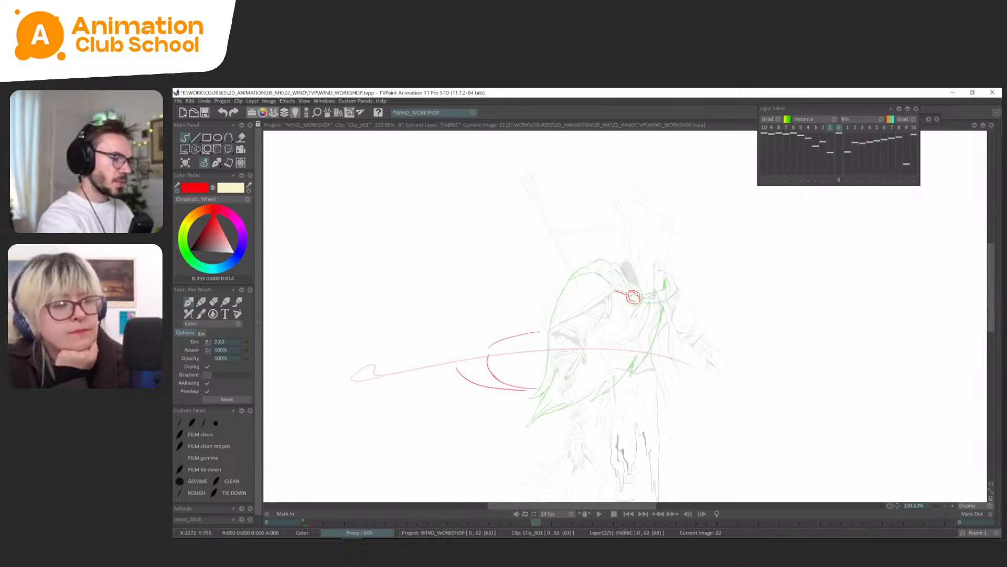
Draw the folded shoulder band from the clasp over the shoulder on frame 22 and check it without the light table.
{"action": "mouse_move", "coordinate": [616, 290]}
{"action": "left_mouse_down"}
{"action": "mouse_move", "coordinate": [593, 274]}
{"action": "mouse_move", "coordinate": [572, 275]}
{"action": "left_mouse_up"}
{"action": "key", "text": "ctrl+z"}
{"action": "left_click_drag", "start_coordinate": [629, 288], "coordinate": [613, 270]}
{"action": "key", "text": "ctrl+z"}
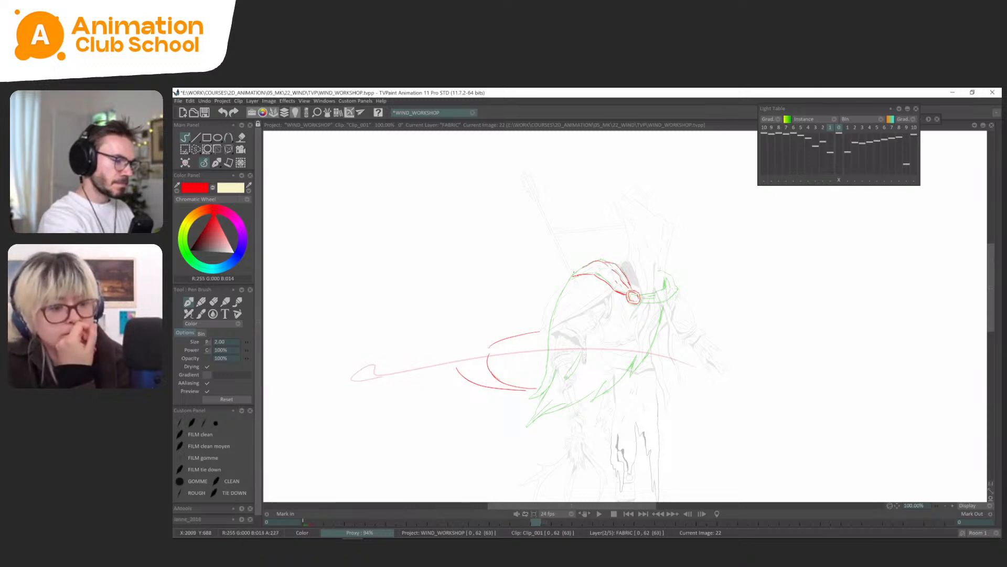
{"action": "left_click_drag", "start_coordinate": [693, 258], "coordinate": [691, 255]}
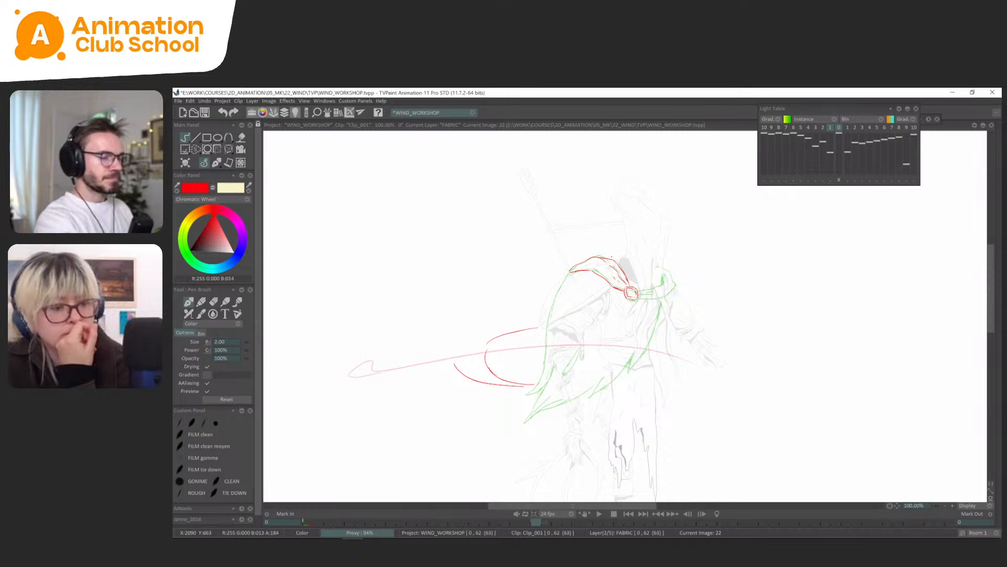
{"action": "key", "text": "l"}
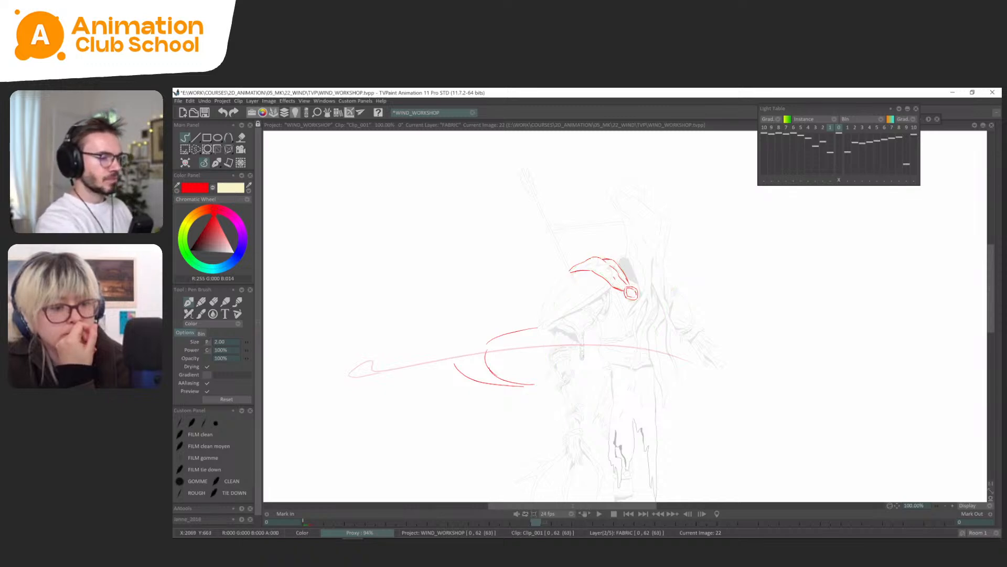
{"action": "key", "text": "Left"}
{"action": "key", "text": "Right"}
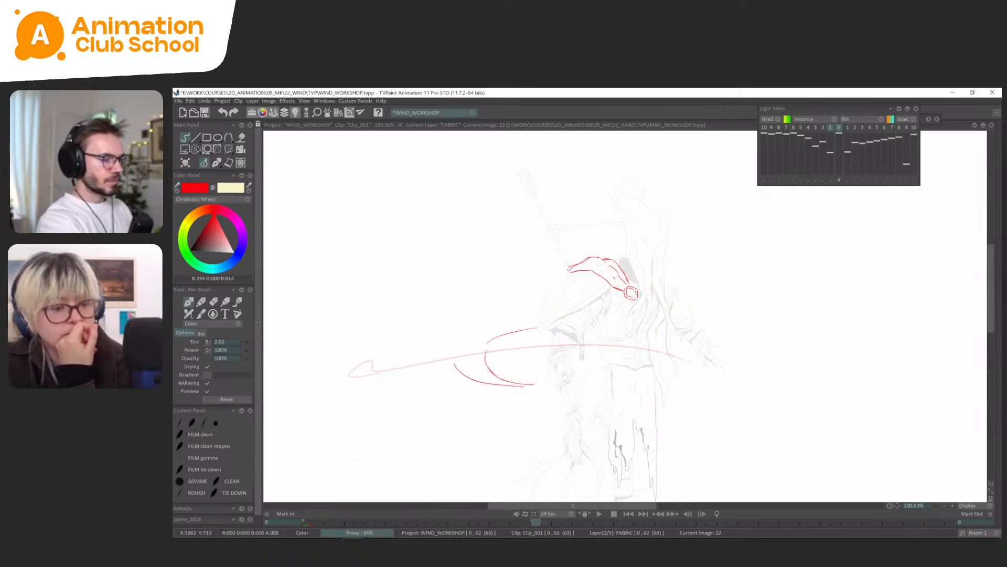
Sketch the cape's back edge lifting outward from the shoulder on frame 22, comparing it with frame 18.
{"action": "key", "text": "Left"}
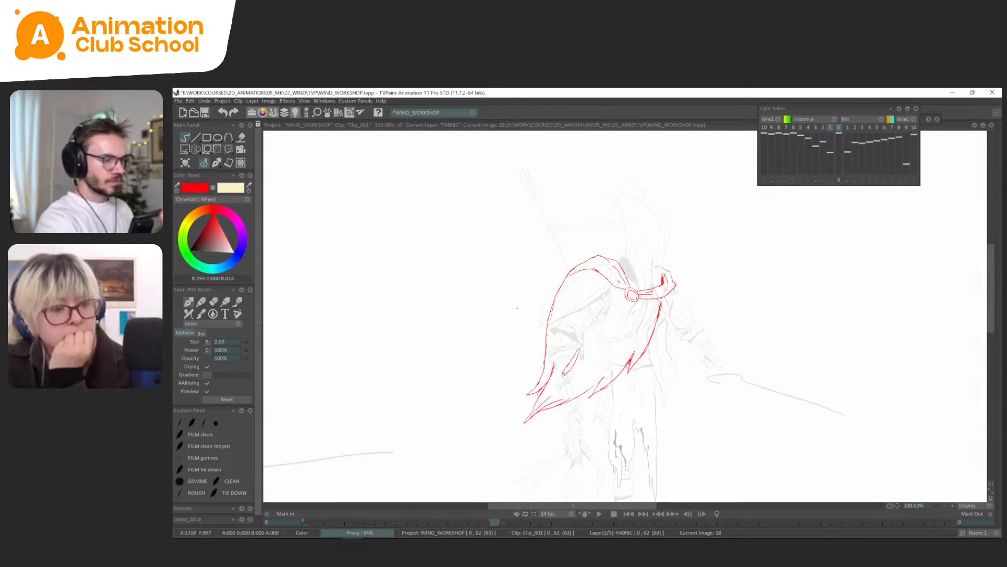
{"action": "key", "text": "Right"}
{"action": "key", "text": "Left"}
{"action": "key", "text": "Right"}
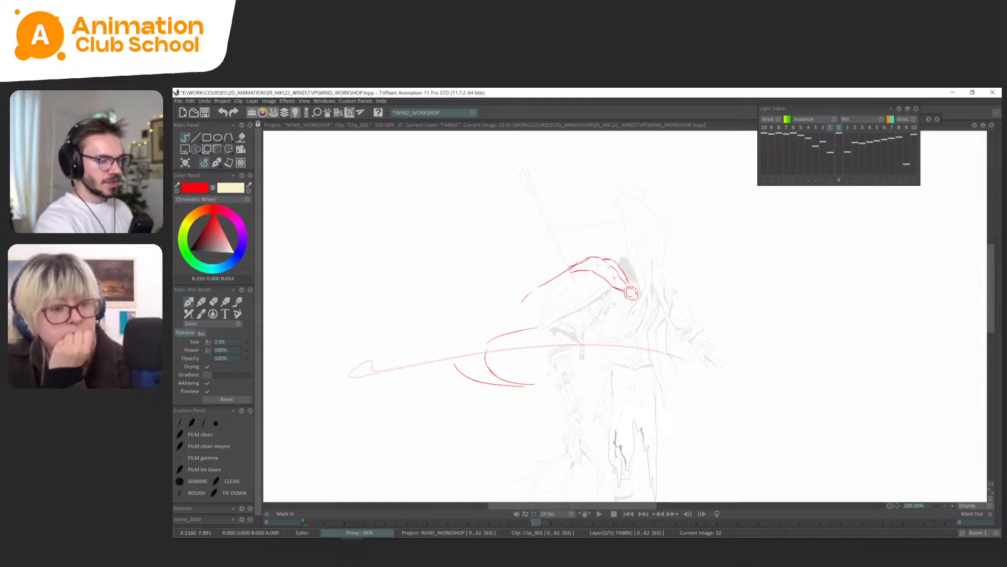
{"action": "key", "text": "Left"}
{"action": "key", "text": "Right"}
{"action": "left_click_drag", "start_coordinate": [603, 254], "coordinate": [635, 251]}
{"action": "key", "text": "ctrl+z"}
{"action": "key", "text": "Left"}
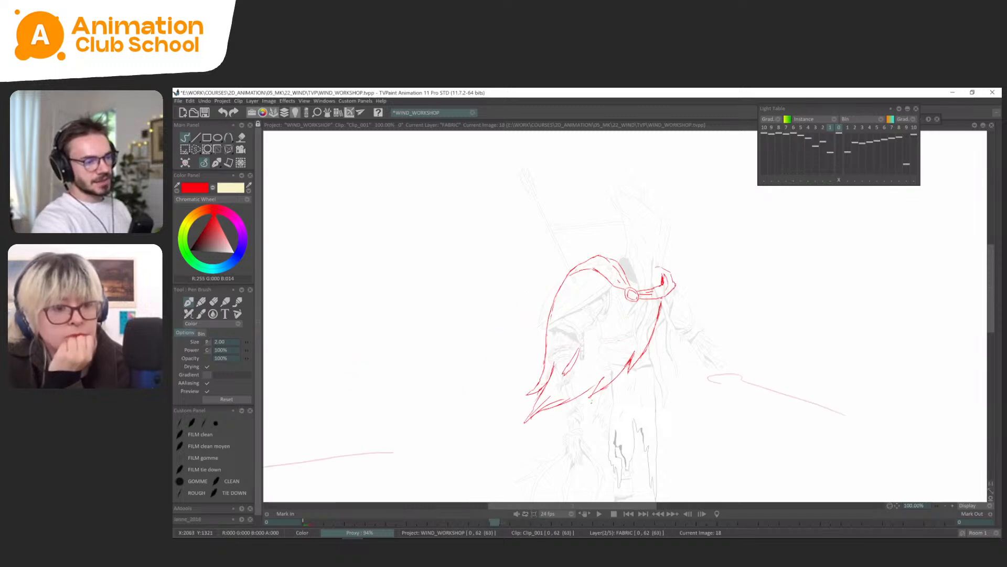
{"action": "key", "text": "Right"}
{"action": "key", "text": "Left"}
{"action": "key", "text": "Right"}
Draw the strap and the collar fold on the far side of the clasp, using the light table as a guide.
{"action": "key", "text": "greater"}
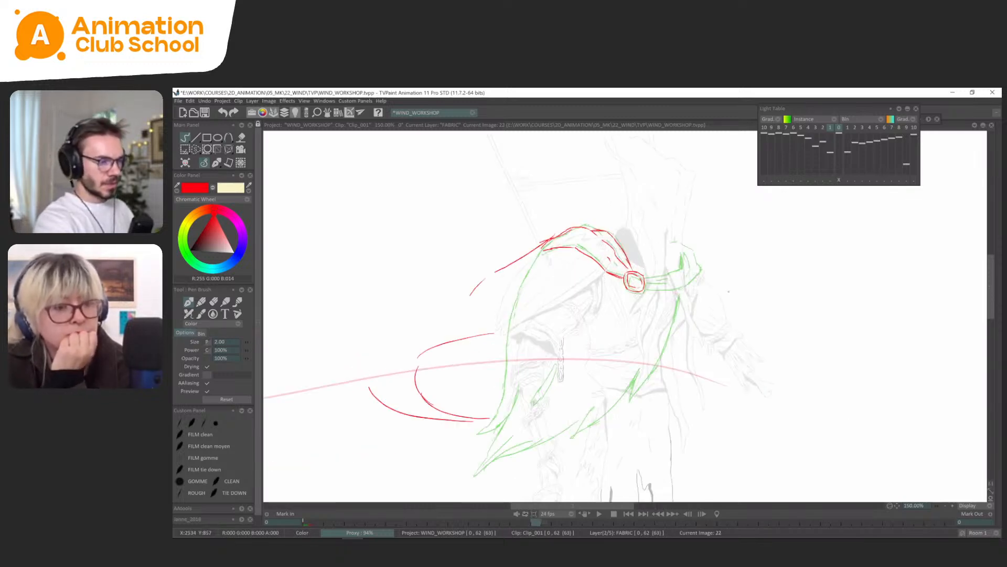
{"action": "mouse_move", "coordinate": [641, 276]}
{"action": "left_mouse_down"}
{"action": "mouse_move", "coordinate": [677, 267]}
{"action": "mouse_move", "coordinate": [678, 255]}
{"action": "mouse_move", "coordinate": [678, 288]}
{"action": "mouse_move", "coordinate": [697, 268]}
{"action": "left_mouse_up"}
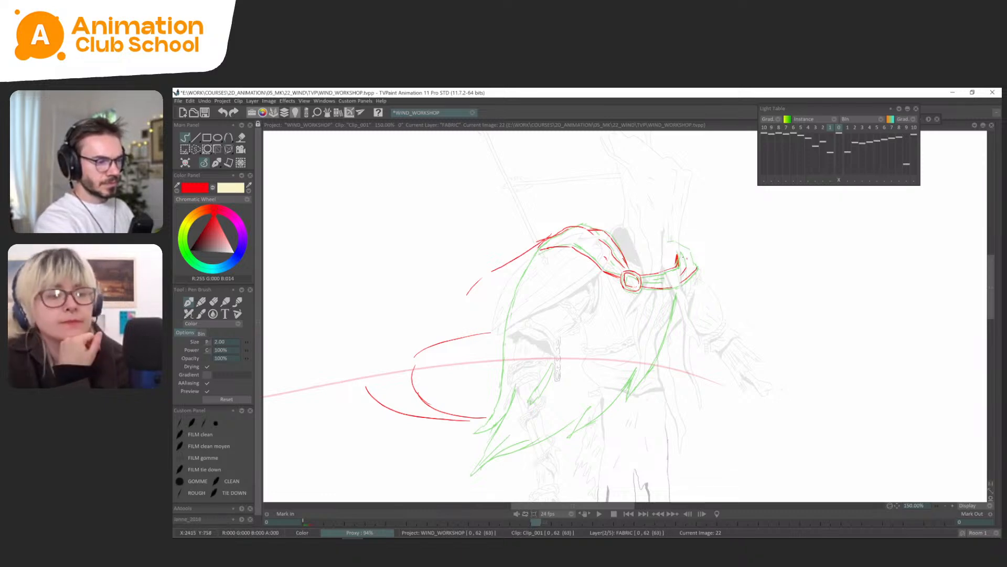
{"action": "left_click_drag", "start_coordinate": [691, 260], "coordinate": [685, 245]}
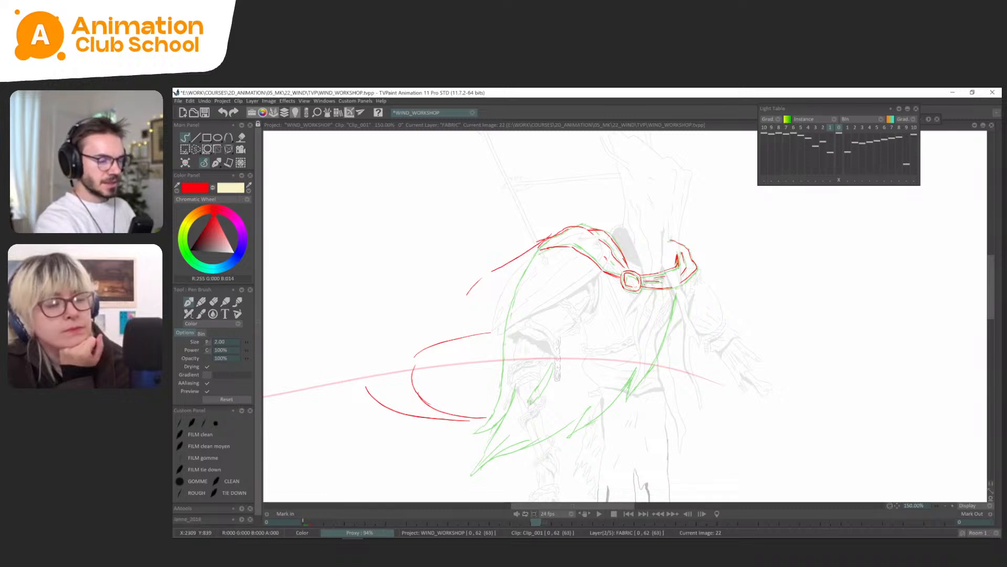
{"action": "key", "text": "l"}
{"action": "key", "text": "Left"}
{"action": "key", "text": "Right"}
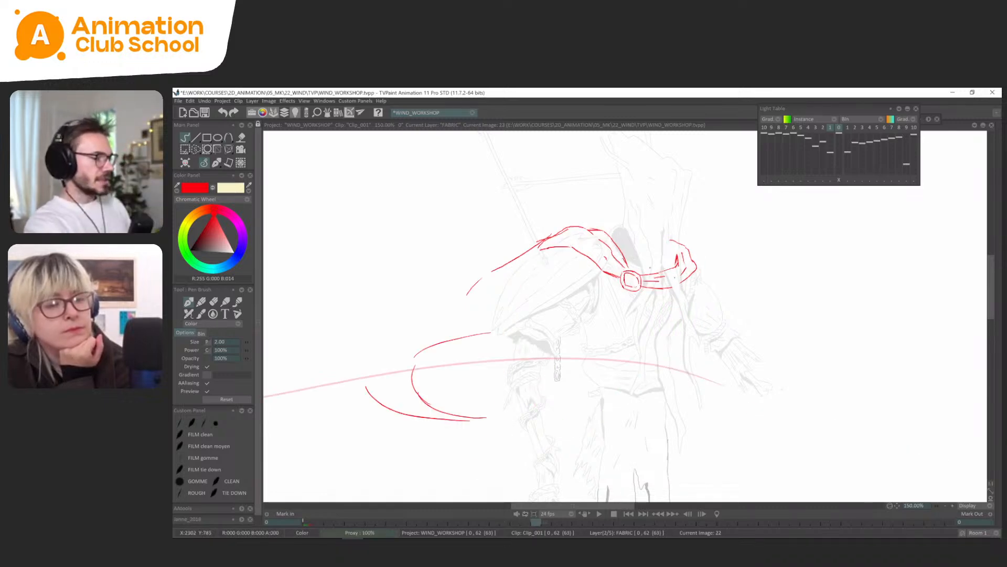
{"action": "key", "text": "Left"}
{"action": "key", "text": "Right"}
{"action": "key", "text": "minus"}
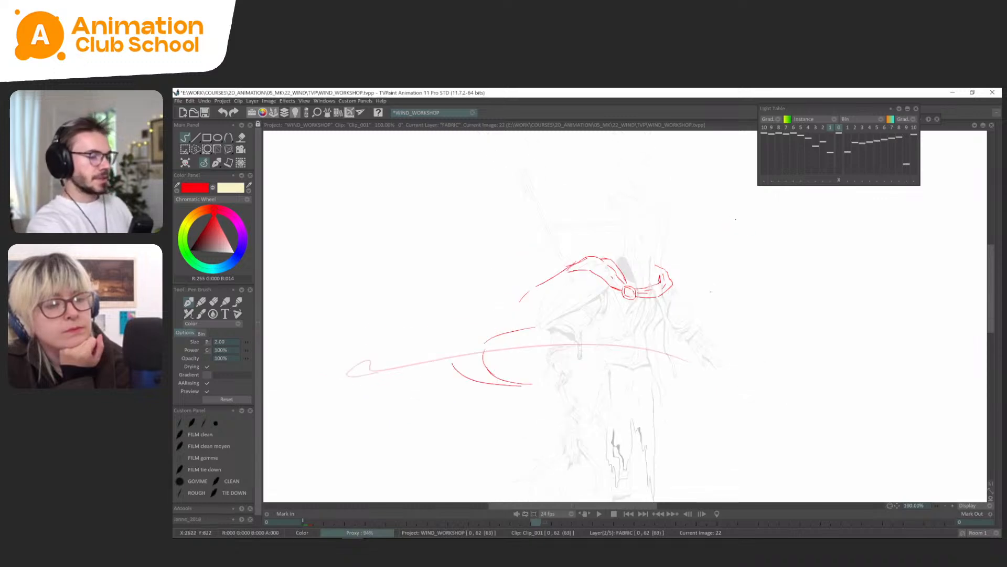
Flip from the earlier cape poses to frame 22 to examine how the collar and back edge move.
{"action": "left_click_drag", "start_coordinate": [726, 255], "coordinate": [735, 220]}
{"action": "key", "text": "Left"}
{"action": "key", "text": "Left"}
{"action": "key", "text": "Left"}
{"action": "key", "text": "Right"}
{"action": "key", "text": "Right"}
{"action": "key", "text": "Right"}
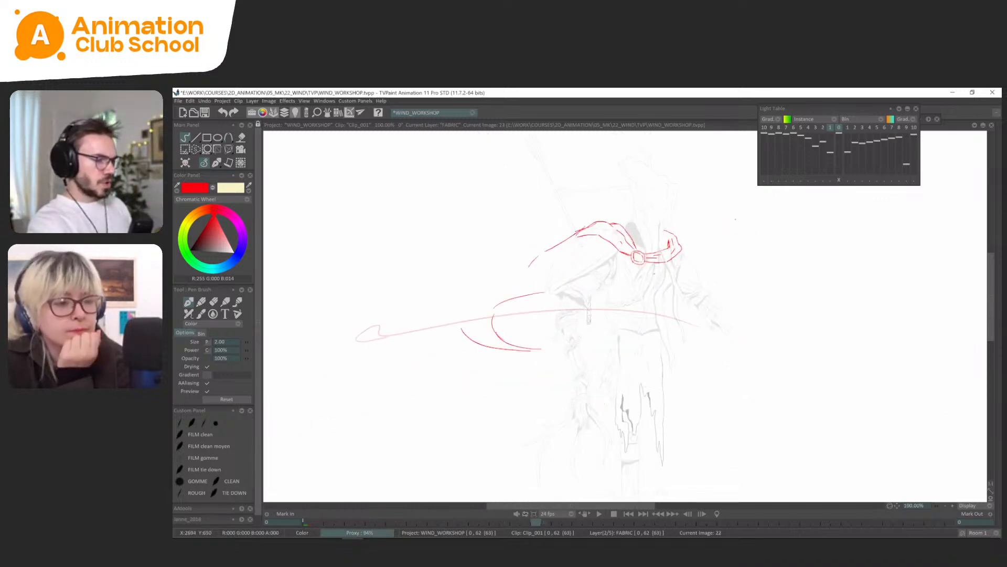
{"action": "key", "text": "Left"}
{"action": "key", "text": "Left"}
{"action": "key", "text": "Right"}
{"action": "key", "text": "Right"}
Draw the cape's front edge curving down from the strap on frame 22 and check it on the mirrored canvas.
{"action": "mouse_move", "coordinate": [640, 286]}
{"action": "left_mouse_down"}
{"action": "mouse_move", "coordinate": [619, 311]}
{"action": "mouse_move", "coordinate": [661, 271]}
{"action": "left_mouse_up"}
{"action": "key", "text": "x"}
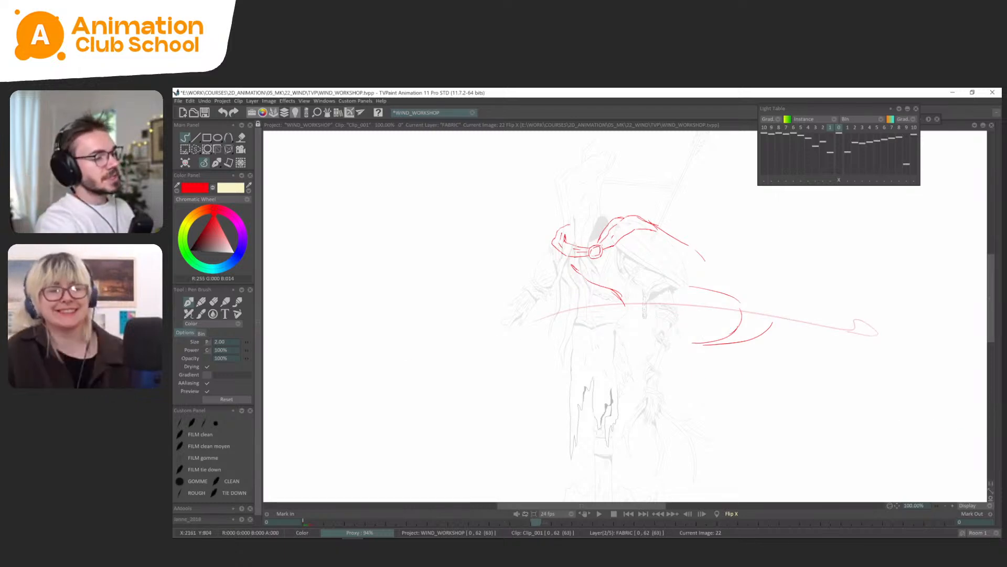
{"action": "key", "text": "x"}
{"action": "key", "text": "x"}
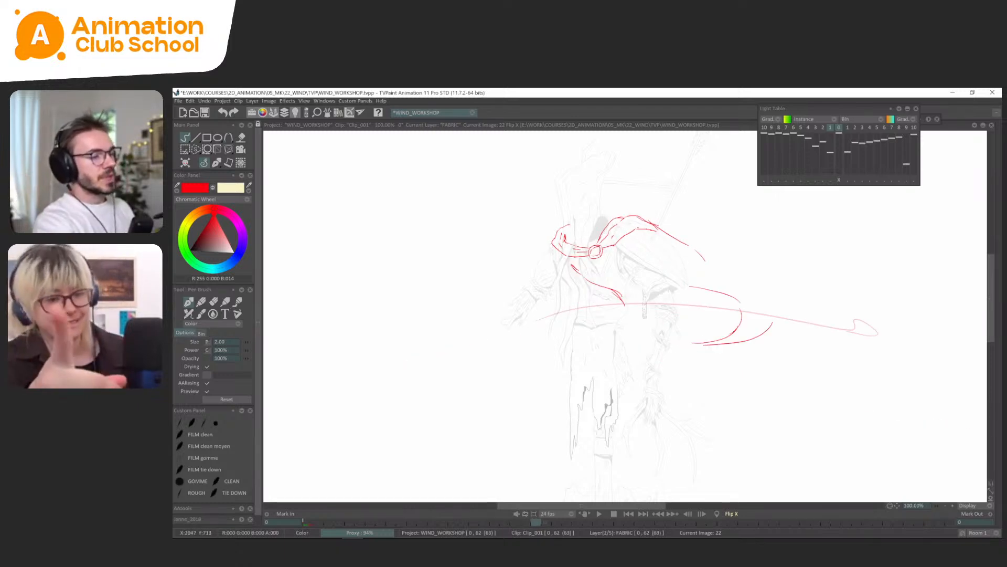
{"action": "key", "text": "Left"}
{"action": "key", "text": "Right"}
{"action": "key", "text": "Left"}
{"action": "key", "text": "Right"}
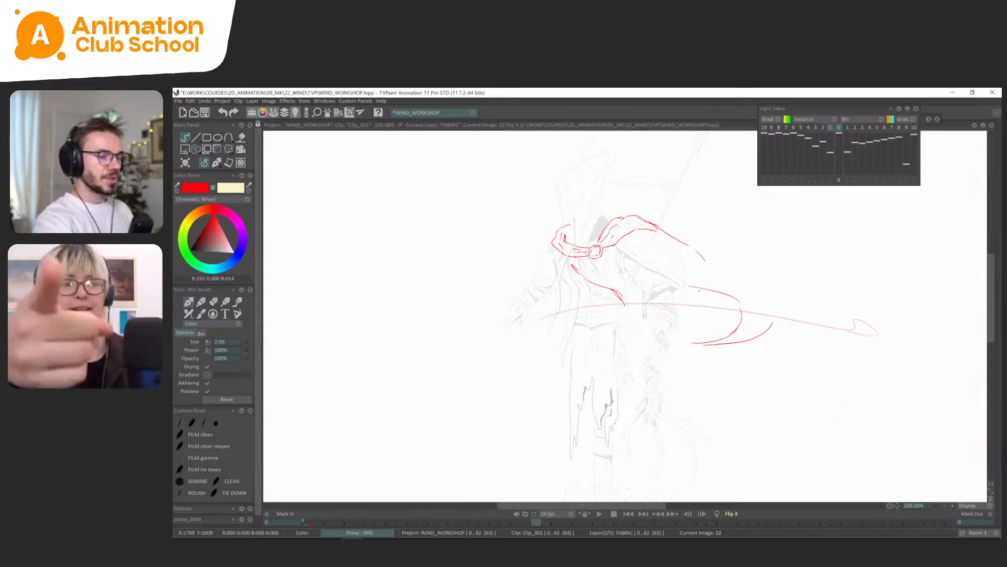
Extend the upper billow curve inward toward the body on the mirrored frame 22 and check it against frame 18.
{"action": "left_click_drag", "start_coordinate": [699, 290], "coordinate": [674, 286]}
{"action": "key", "text": "Left"}
{"action": "key", "text": "Right"}
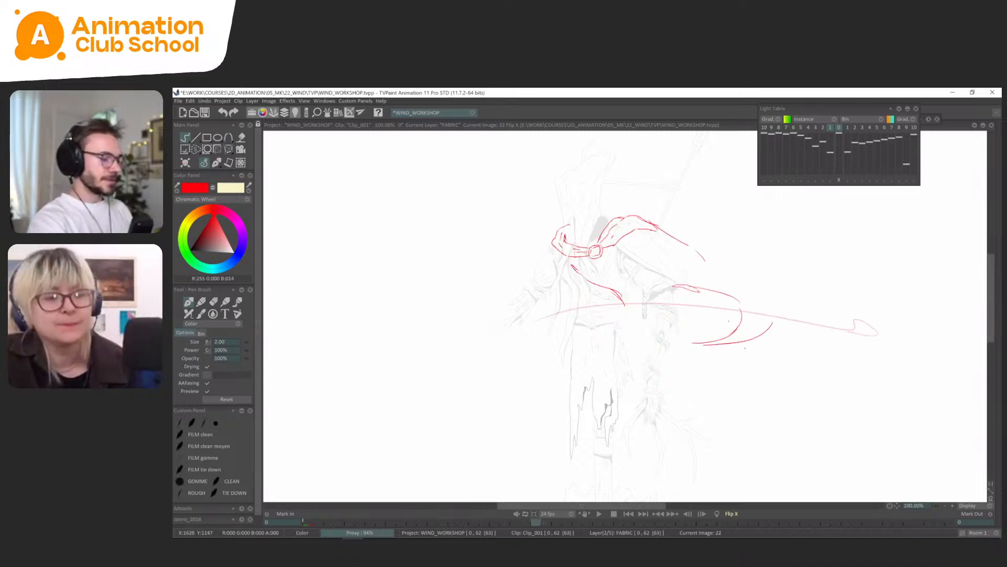
Erase the outer billow curves at the cape's trailing end on frame 22 and return the mirrored canvas to normal.
{"action": "key", "text": "s"}
{"action": "mouse_move", "coordinate": [773, 285]}
{"action": "left_mouse_down"}
{"action": "mouse_move", "coordinate": [739, 277]}
{"action": "mouse_move", "coordinate": [709, 315]}
{"action": "mouse_move", "coordinate": [793, 329]}
{"action": "left_mouse_up"}
{"action": "key", "text": "Delete"}
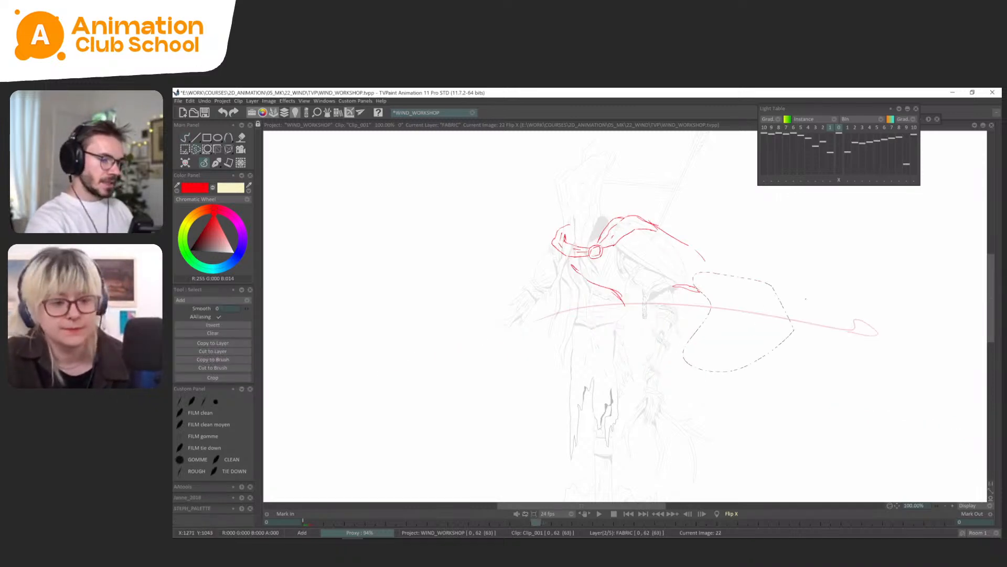
{"action": "left_click", "coordinate": [214, 167]}
{"action": "key", "text": "x"}
{"action": "key", "text": "ctrl+d"}
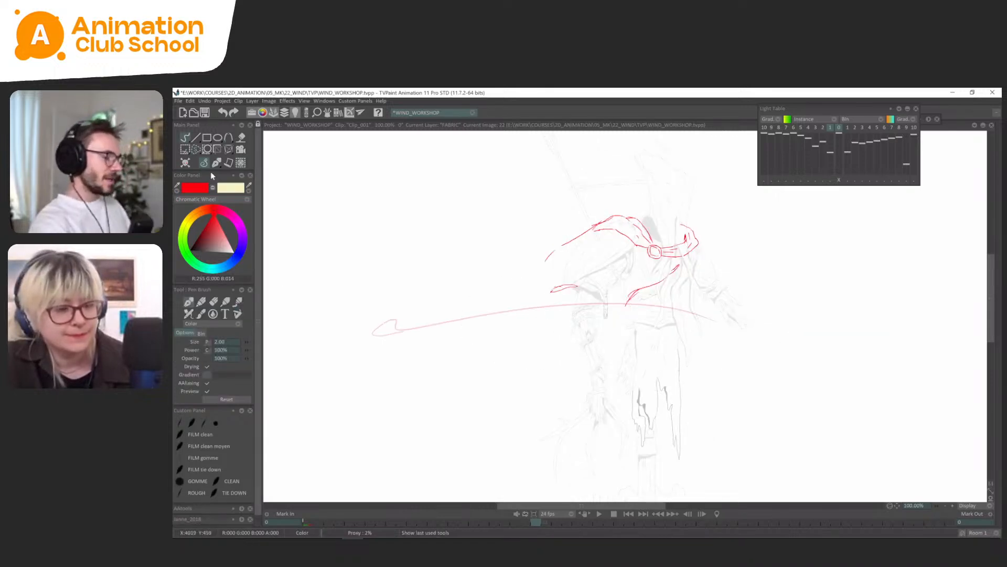
Flip repeatedly between frames 14, 18 and 22 to examine how the cape lifts into the billowing pose.
{"action": "key", "text": "Left"}
{"action": "key", "text": "Left"}
{"action": "key", "text": "Right"}
{"action": "key", "text": "Right"}
{"action": "key", "text": "Left"}
{"action": "key", "text": "Right"}
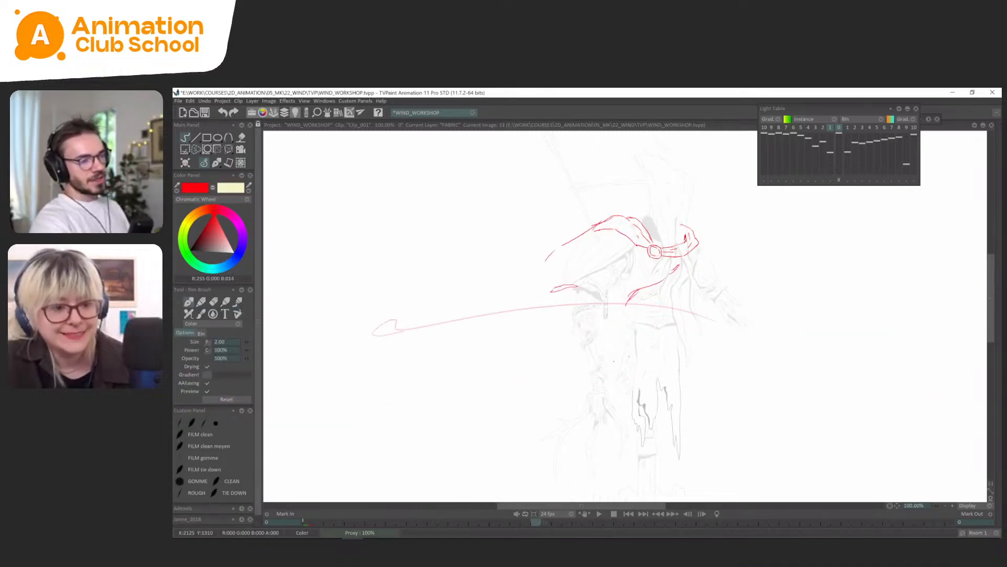
{"action": "key", "text": "Left"}
{"action": "key", "text": "Left"}
{"action": "key", "text": "Left"}
{"action": "key", "text": "Left"}
{"action": "key", "text": "Right"}
{"action": "key", "text": "Right"}
{"action": "key", "text": "Right"}
{"action": "key", "text": "Right"}
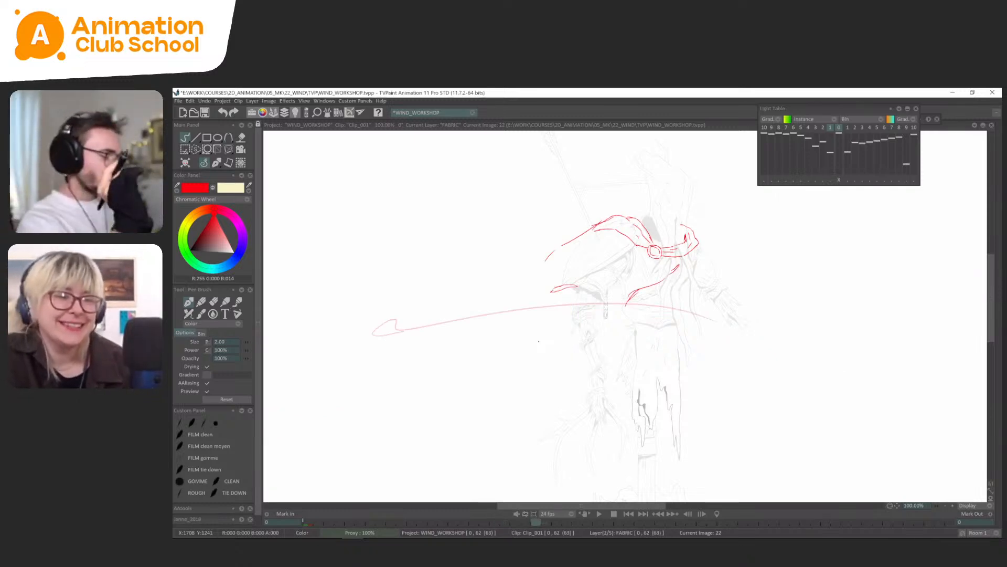
{"action": "key", "text": "Left"}
{"action": "key", "text": "Left"}
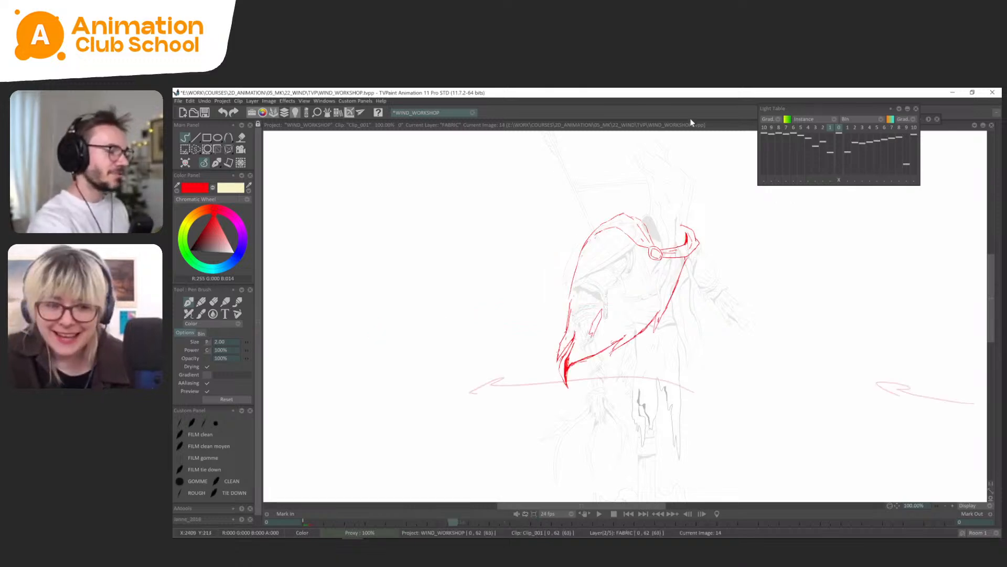
{"action": "key", "text": "Right"}
{"action": "key", "text": "Right"}
{"action": "key", "text": "Left"}
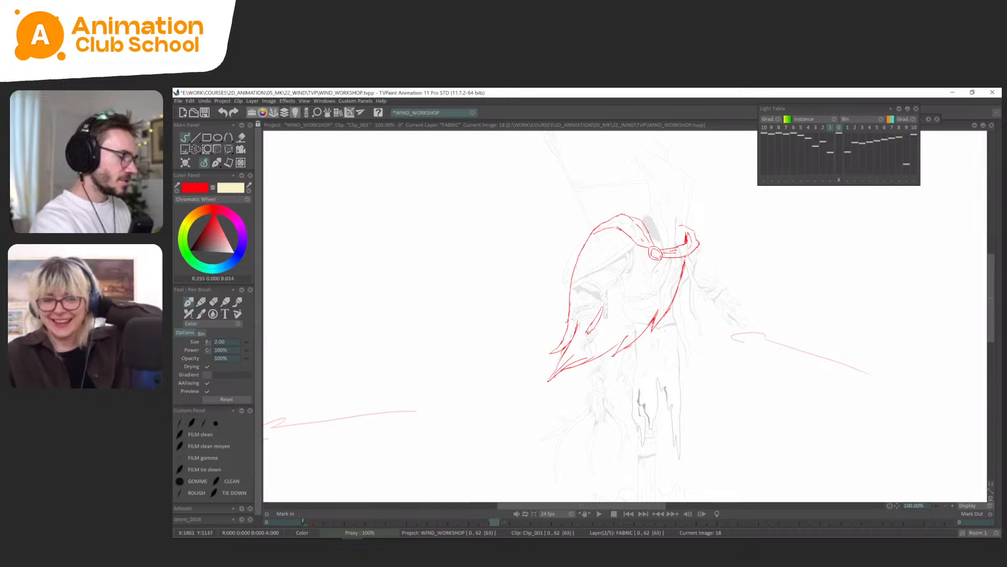
{"action": "key", "text": "Left"}
{"action": "key", "text": "Left"}
{"action": "key", "text": "Right"}
{"action": "key", "text": "Right"}
{"action": "key", "text": "Right"}
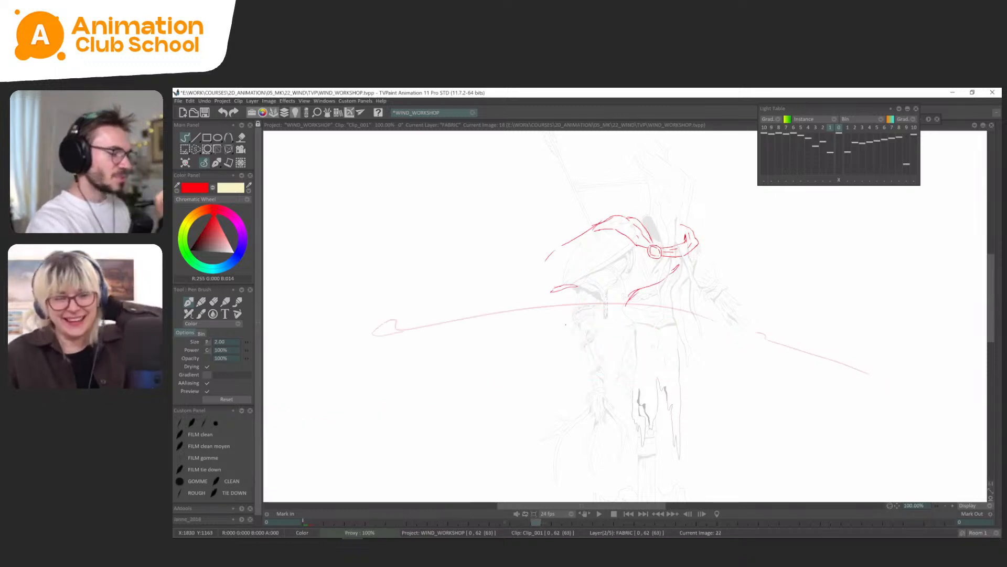
{"action": "key", "text": "Left"}
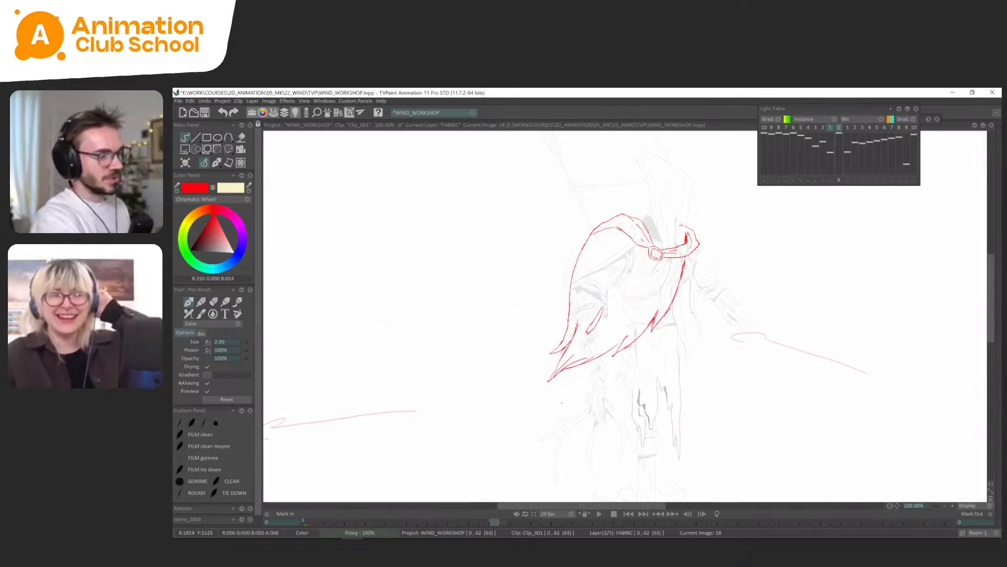
{"action": "key", "text": "Right"}
{"action": "key", "text": "Right"}
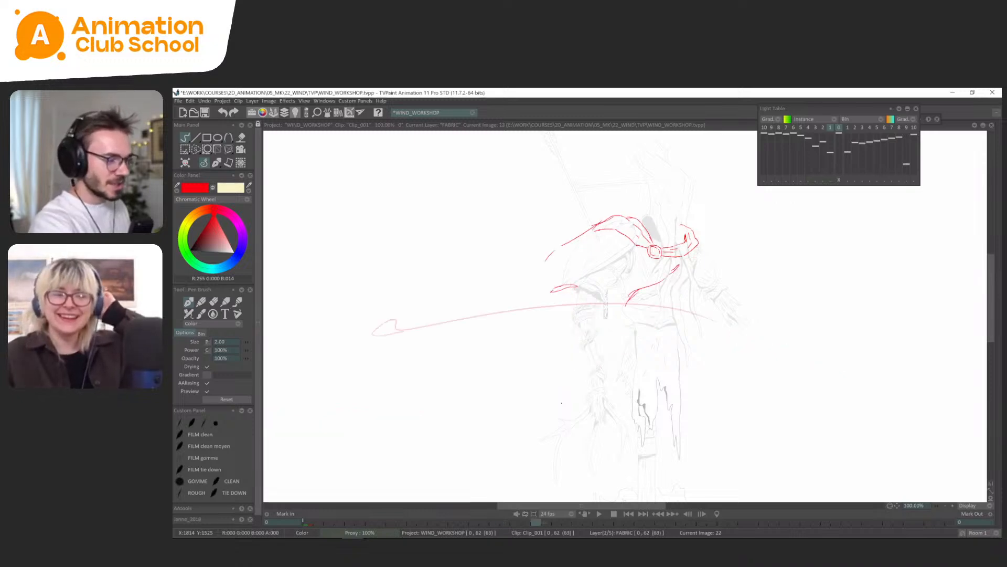
{"action": "key", "text": "Left"}
{"action": "key", "text": "Left"}
{"action": "key", "text": "Right"}
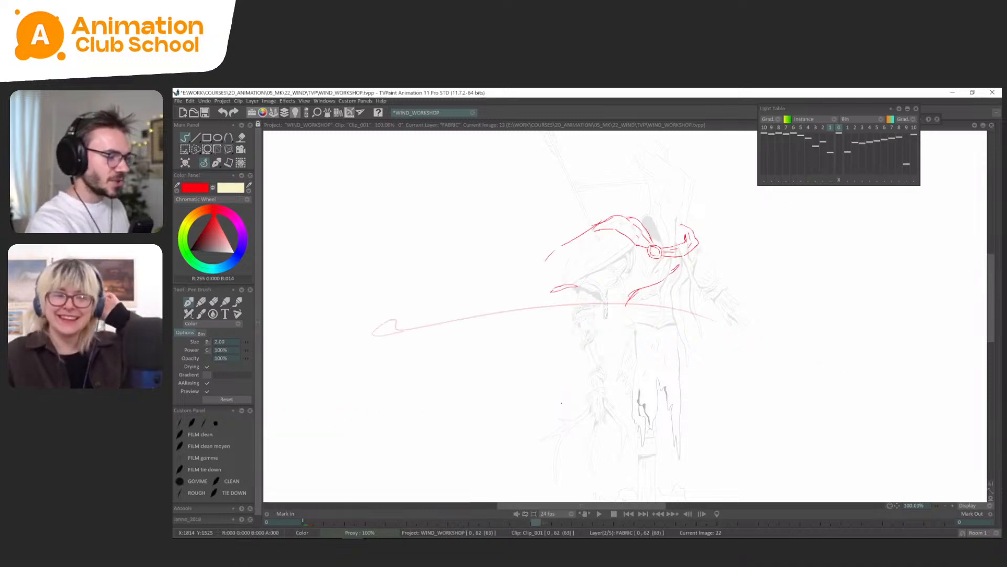
{"action": "key", "text": "Right"}
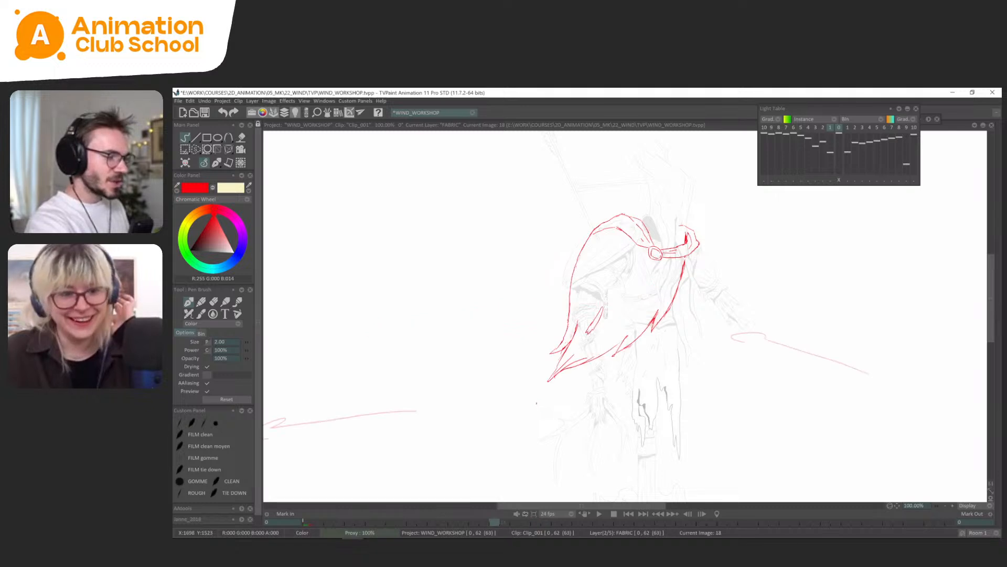
{"action": "key", "text": "Left"}
Extend the cape's back edge in a downward curve on frame 22 and check its motion against frame 18.
{"action": "key", "text": "Left"}
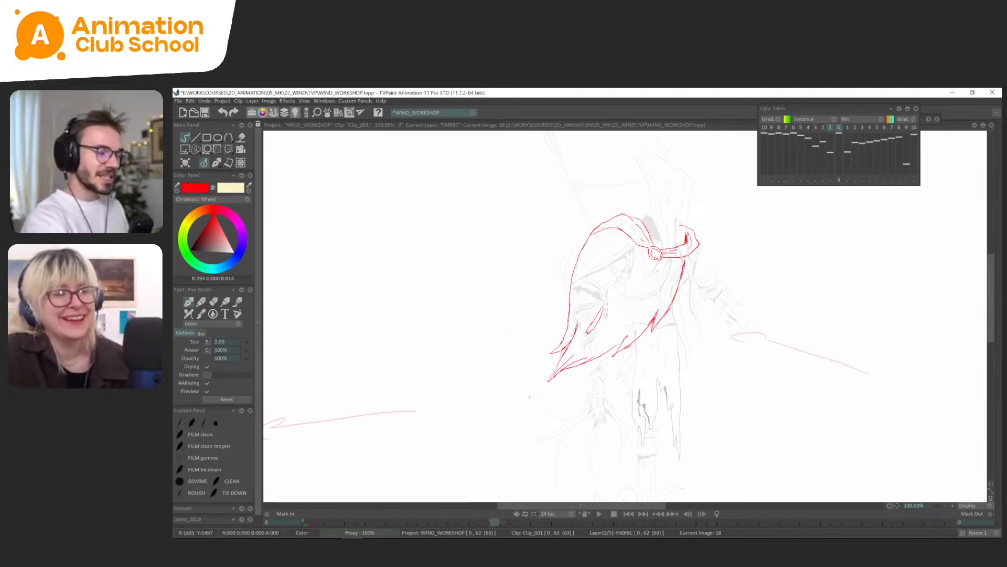
{"action": "key", "text": "Right"}
{"action": "key", "text": "Left"}
{"action": "key", "text": "Right"}
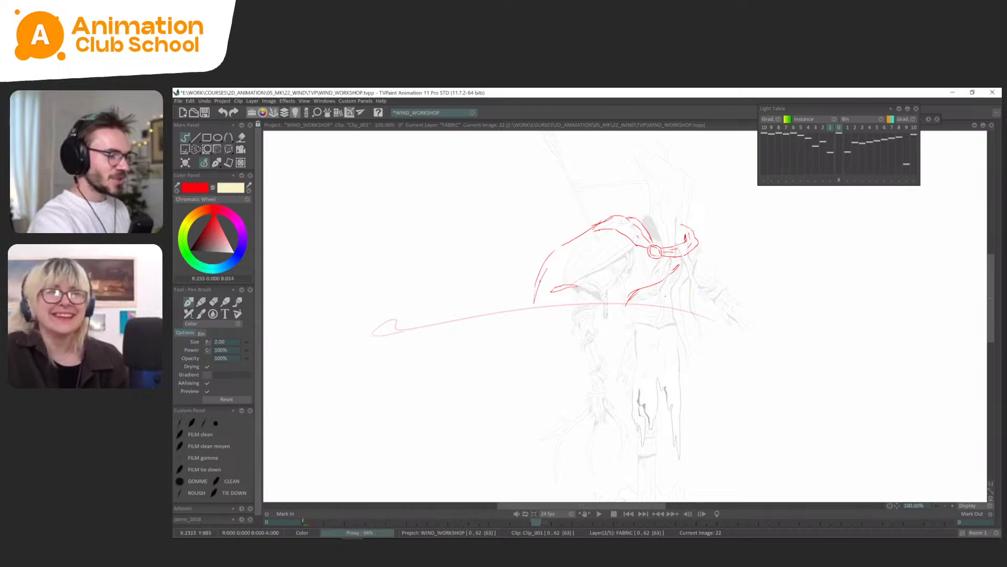
{"action": "key", "text": "Left"}
{"action": "key", "text": "Right"}
{"action": "key", "text": "Left"}
{"action": "key", "text": "Right"}
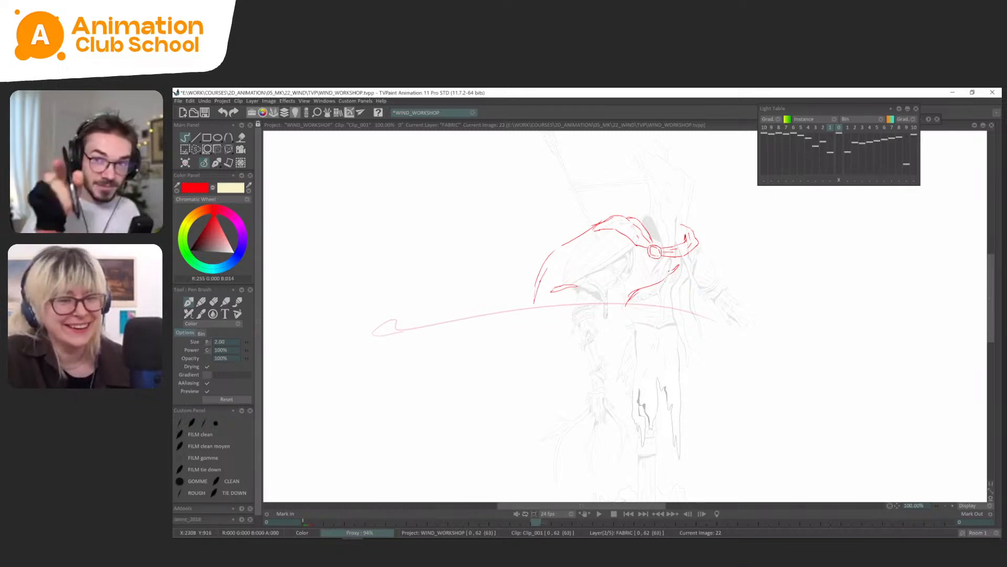
{"action": "key", "text": "Left"}
{"action": "key", "text": "Right"}
{"action": "key", "text": "Left"}
{"action": "key", "text": "Right"}
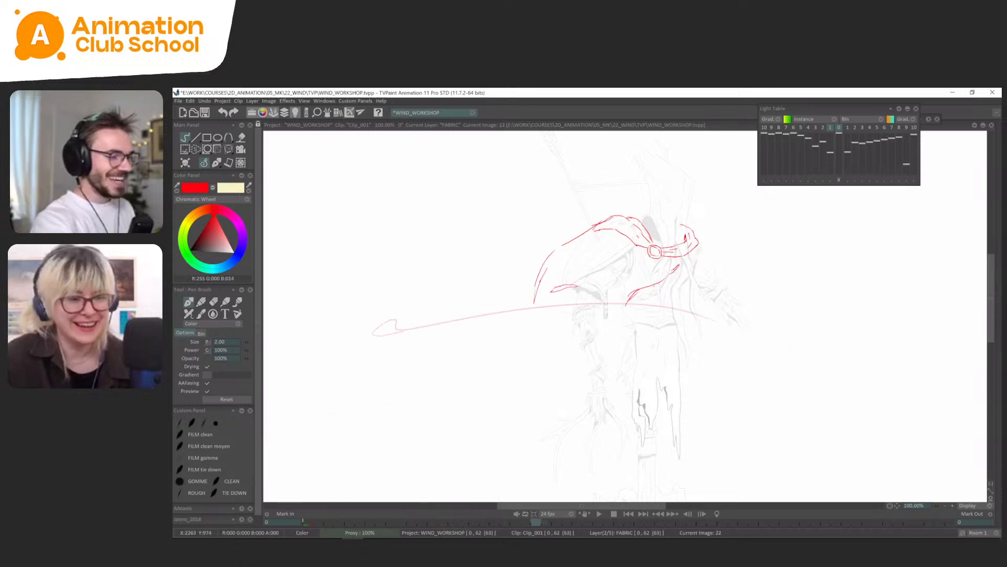
Erase the cape's front edge line below the clasp on frame 22.
{"action": "key", "text": "s"}
{"action": "left_click_drag", "start_coordinate": [685, 263], "coordinate": [688, 260]}
{"action": "key", "text": "Delete"}
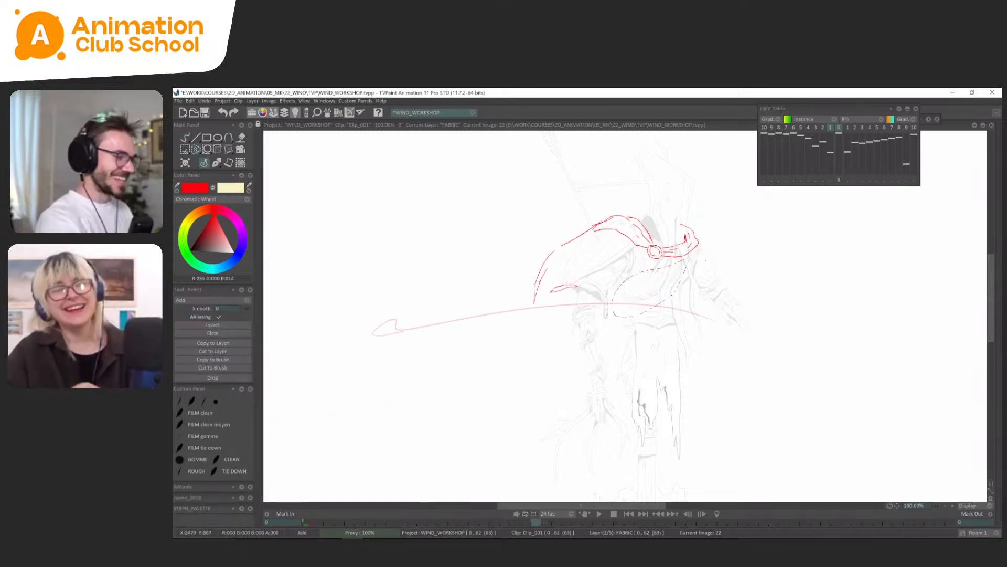
{"action": "left_click", "coordinate": [216, 163]}
Redraw frame 22's front edge from the clasp down to a pointed lower tip with a small tear, comparing it with the earlier poses.
{"action": "key", "text": "Left"}
{"action": "key", "text": "Left"}
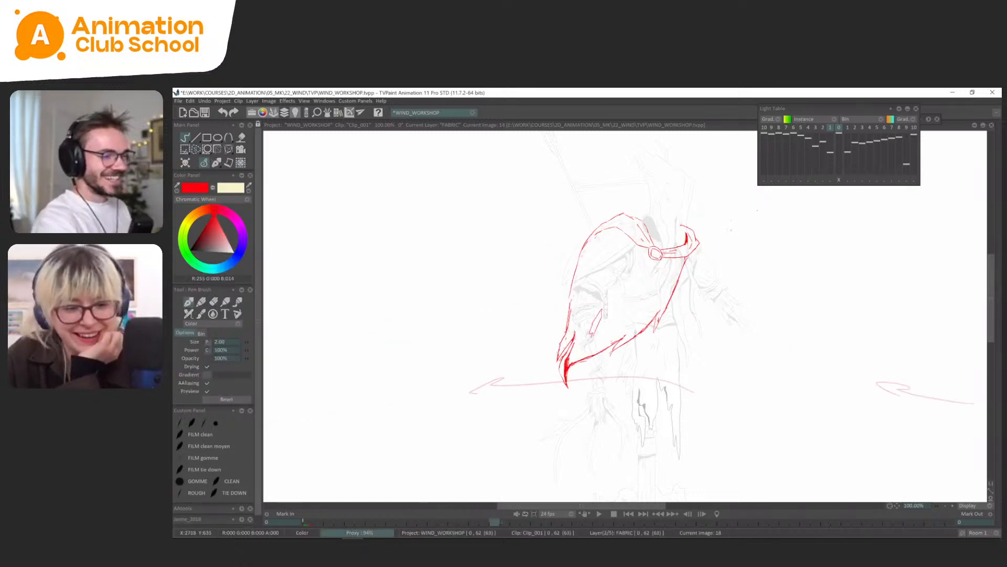
{"action": "key", "text": "Right"}
{"action": "key", "text": "Right"}
{"action": "key", "text": "Left"}
{"action": "key", "text": "Right"}
{"action": "mouse_move", "coordinate": [662, 262]}
{"action": "left_mouse_down"}
{"action": "mouse_move", "coordinate": [612, 318]}
{"action": "mouse_move", "coordinate": [561, 333]}
{"action": "mouse_move", "coordinate": [546, 347]}
{"action": "left_mouse_up"}
{"action": "key", "text": "Left"}
{"action": "key", "text": "Right"}
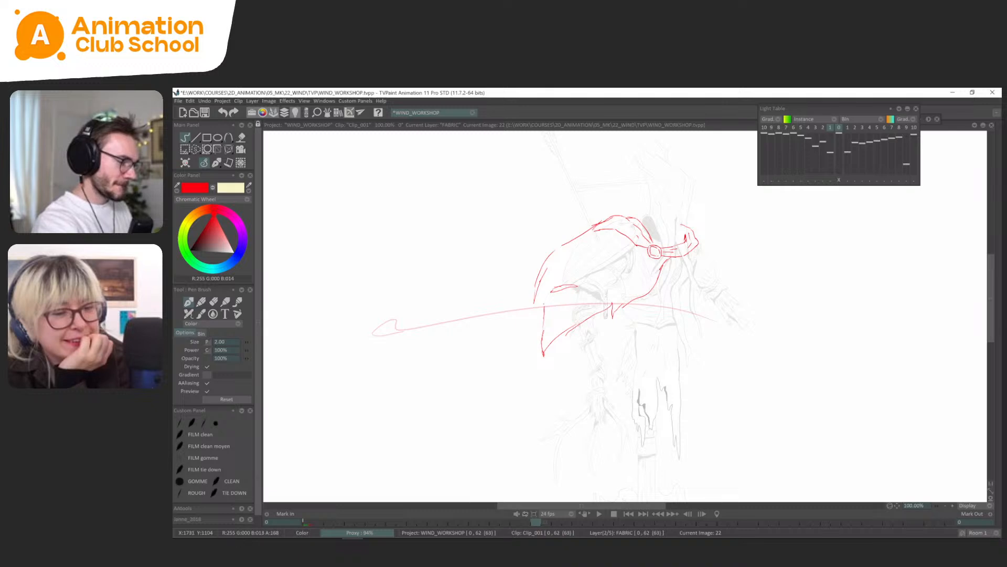
Add a pointed tear where the back edge meets the hem on frame 22, clean up that edge, and check it against frame 18.
{"action": "key", "text": "Left"}
{"action": "key", "text": "Right"}
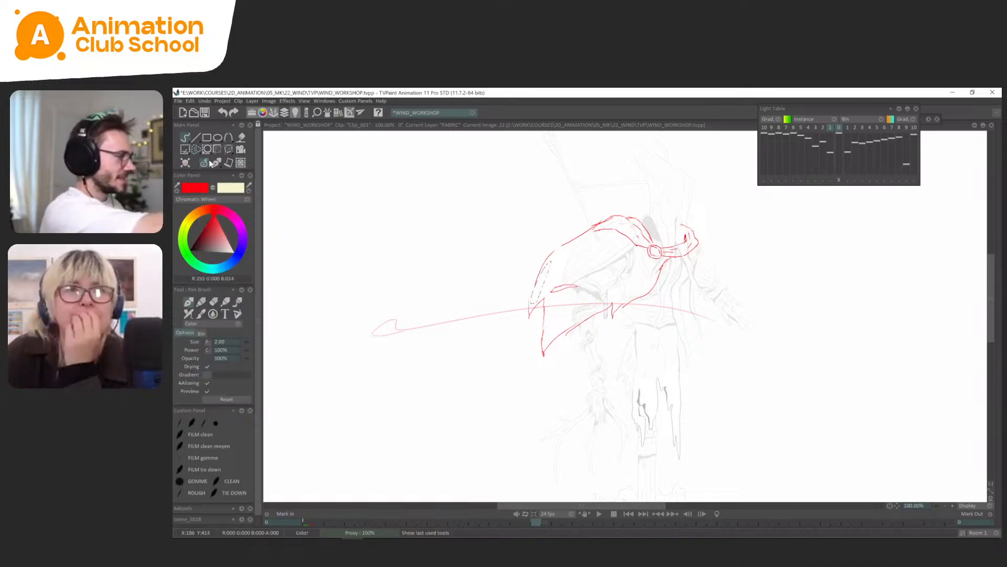
{"action": "key", "text": "Left"}
{"action": "key", "text": "Left"}
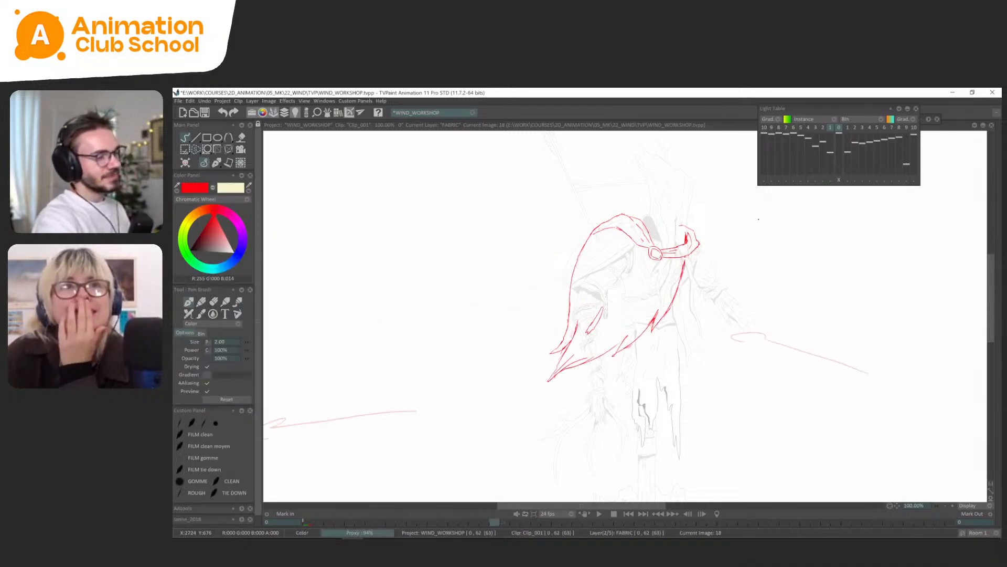
{"action": "key", "text": "Right"}
{"action": "key", "text": "Right"}
{"action": "key", "text": "Right"}
{"action": "key", "text": "Right"}
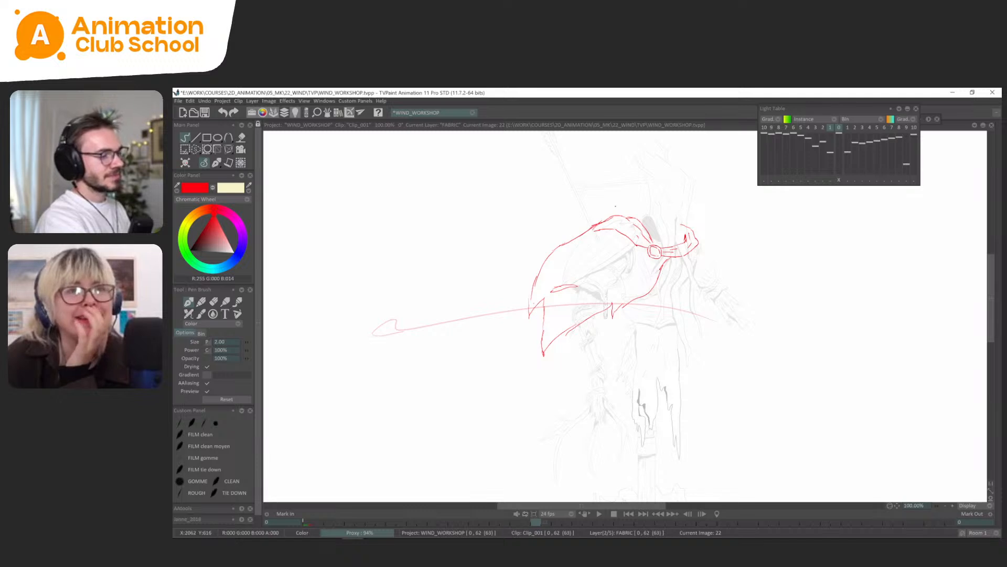
{"action": "key", "text": "Left"}
{"action": "key", "text": "Right"}
{"action": "key", "text": "Left"}
{"action": "key", "text": "Right"}
{"action": "key", "text": "Left"}
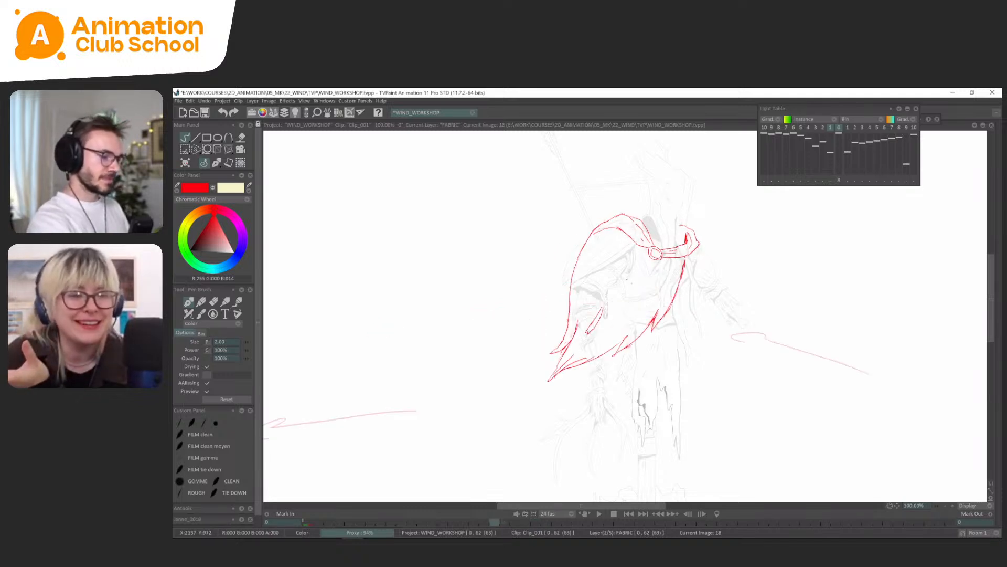
{"action": "key", "text": "Right"}
Save the project and transform the inner fold line on frame 22 so it tilts more steeply.
{"action": "key", "text": "s"}
{"action": "key", "text": "ctrl+s"}
{"action": "mouse_move", "coordinate": [588, 285]}
{"action": "left_mouse_down"}
{"action": "mouse_move", "coordinate": [592, 273]}
{"action": "mouse_move", "coordinate": [583, 276]}
{"action": "left_mouse_up"}
{"action": "key", "text": "ctrl+t"}
{"action": "key", "text": "Return"}
{"action": "left_click", "coordinate": [213, 165]}
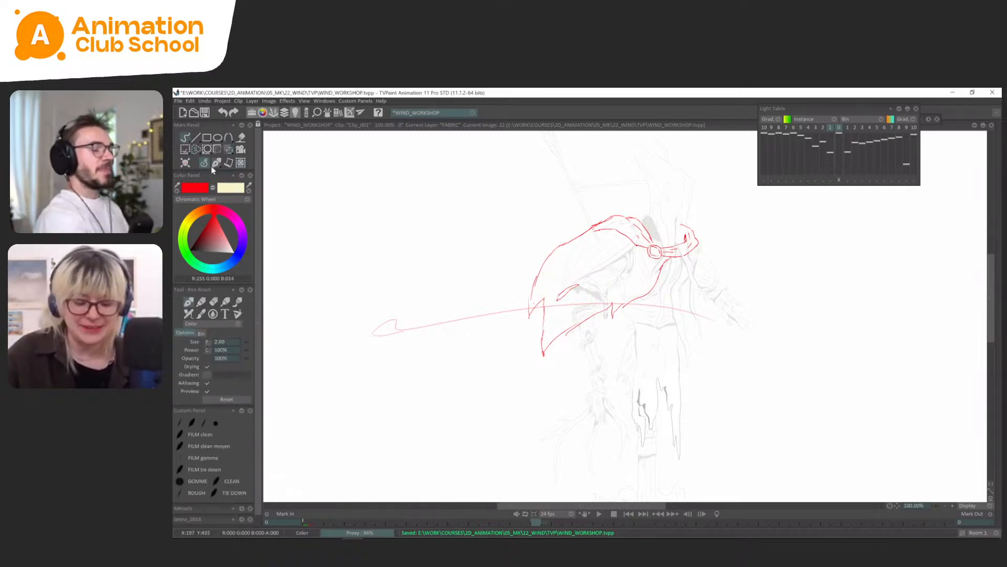
Flip between frames 18 and 22 to examine how the inner fold and the hem tips move.
{"action": "key", "text": "Left"}
{"action": "key", "text": "Right"}
{"action": "key", "text": "Left"}
{"action": "key", "text": "Right"}
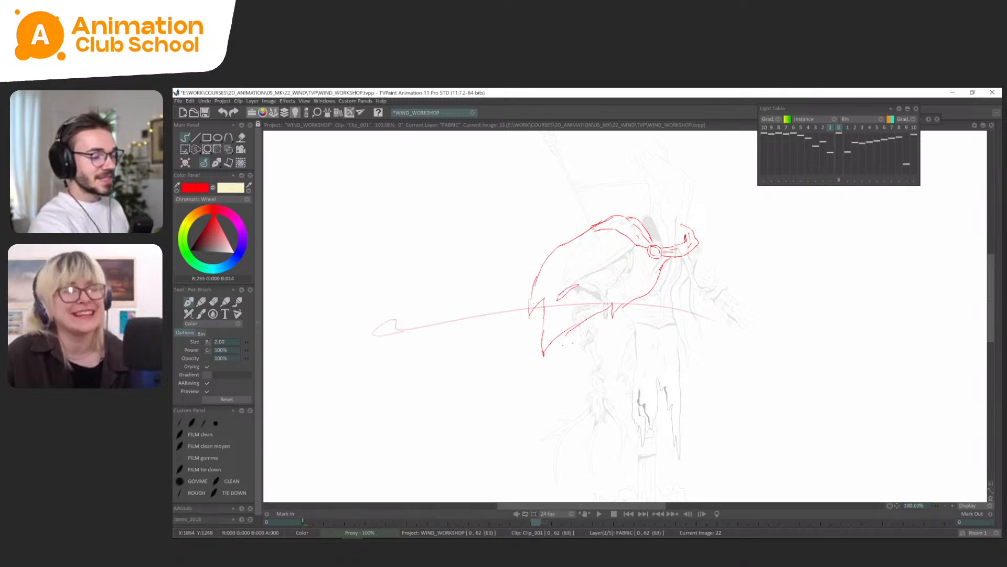
{"action": "key", "text": "Left"}
{"action": "key", "text": "Right"}
{"action": "key", "text": "Right"}
{"action": "key", "text": "Left"}
{"action": "key", "text": "Left"}
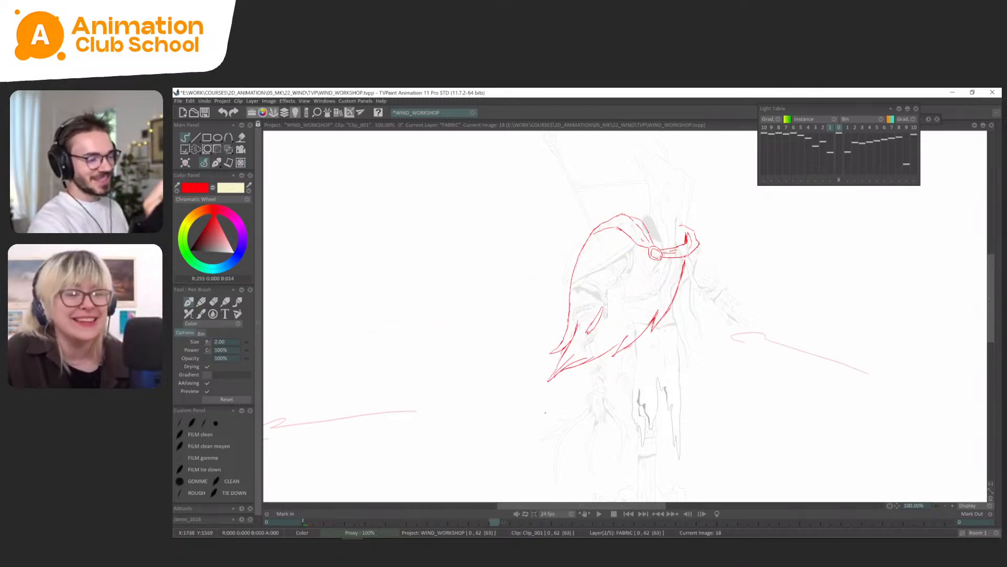
{"action": "key", "text": "Right"}
{"action": "key", "text": "Right"}
{"action": "key", "text": "Left"}
Draw a short connecting edge between the two torn hem tips on frame 18 and compare it with frame 14.
{"action": "key", "text": "Left"}
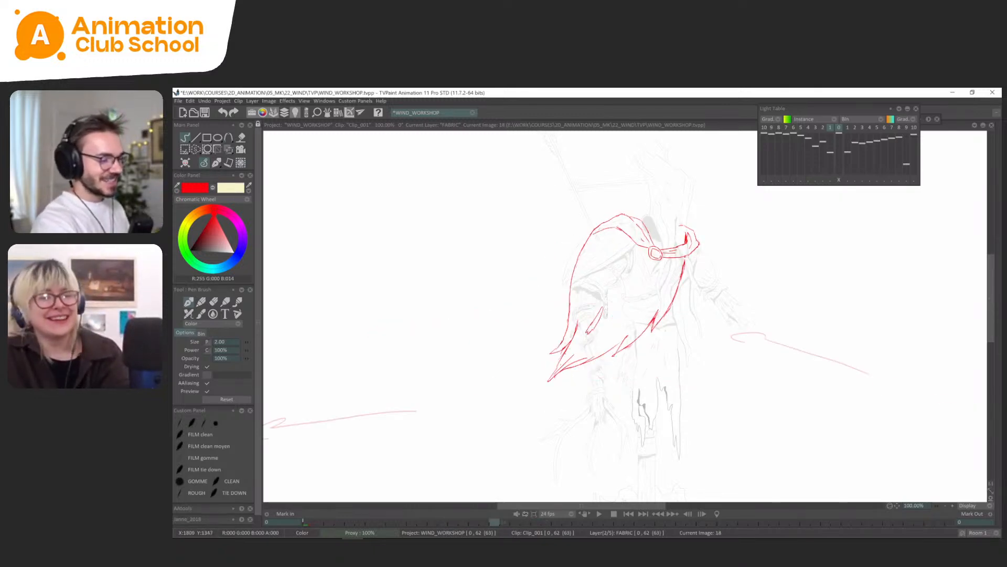
{"action": "key", "text": "Left"}
{"action": "key", "text": "Right"}
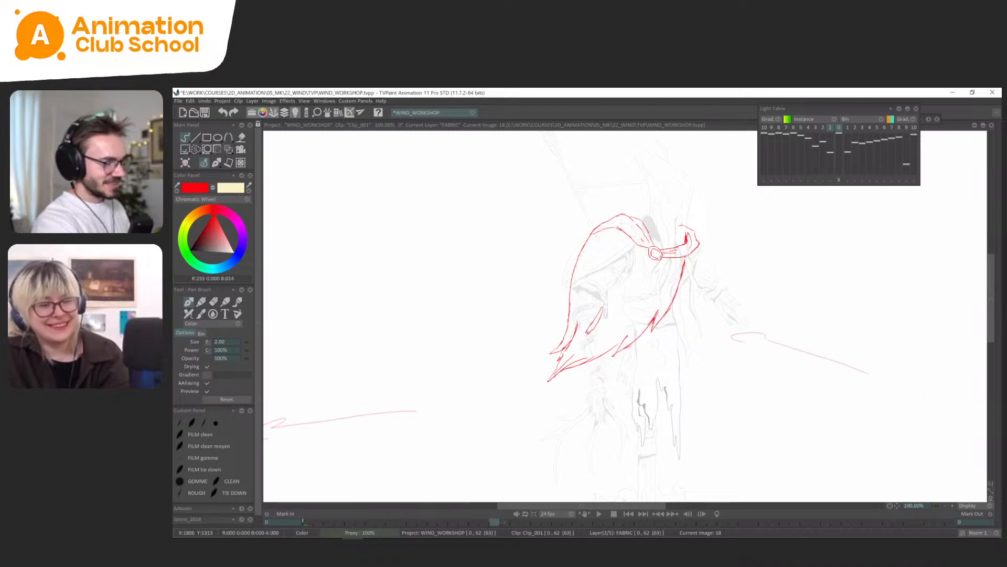
{"action": "left_click_drag", "start_coordinate": [564, 348], "coordinate": [559, 360]}
{"action": "key", "text": "Left"}
{"action": "key", "text": "Right"}
{"action": "key", "text": "Left"}
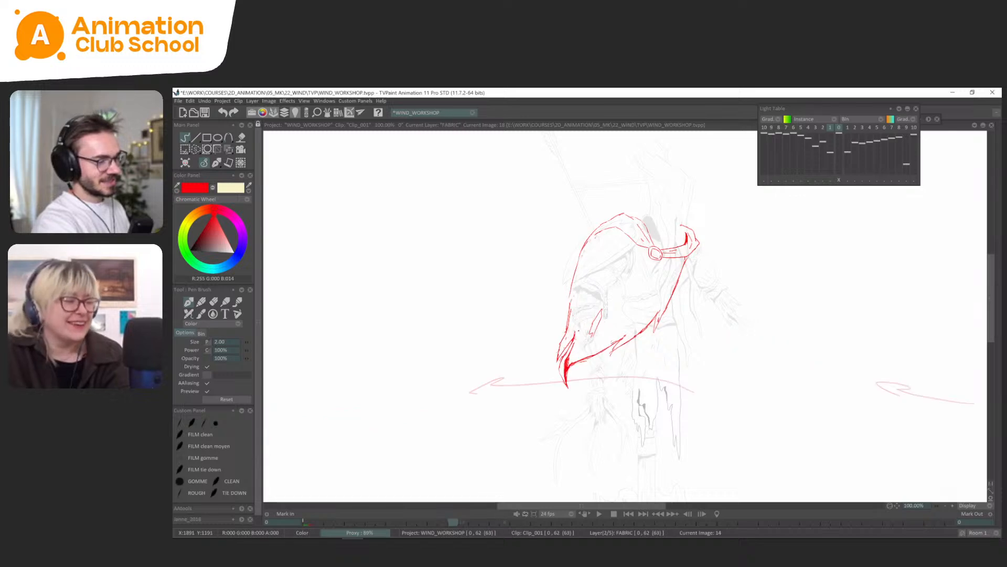
{"action": "key", "text": "Right"}
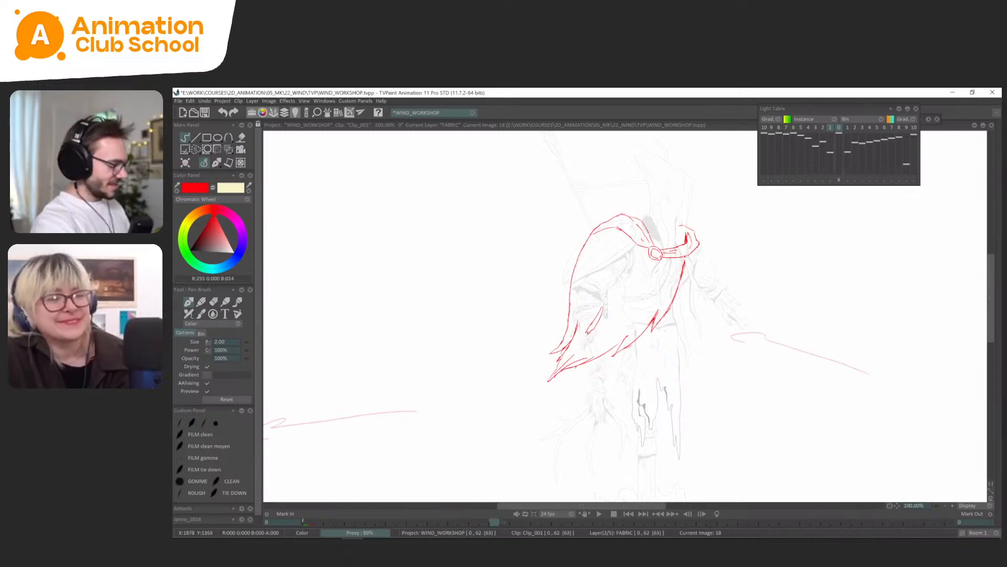
Erase the extra inner line at the cape's lowest tip on frame 18.
{"action": "key", "text": "s"}
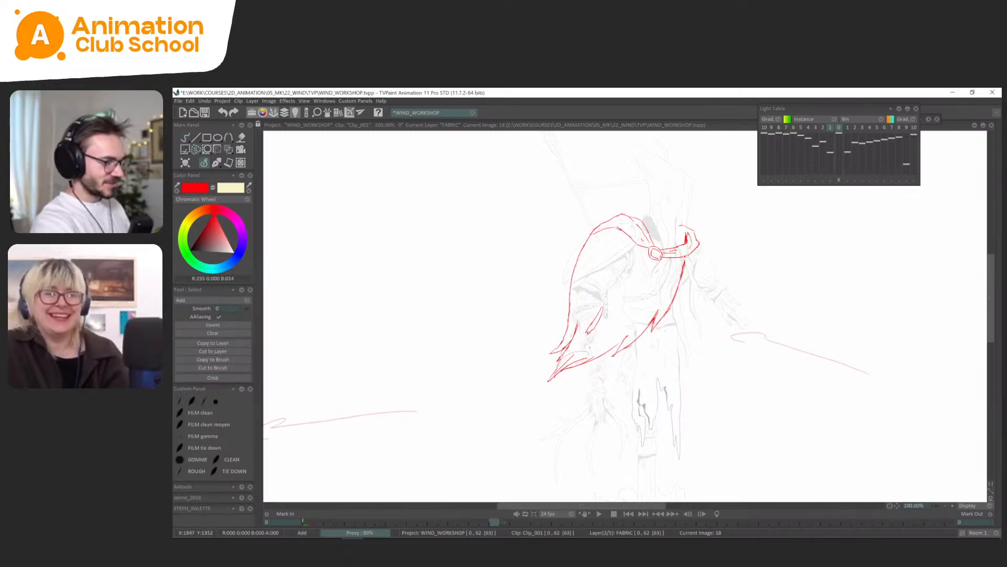
{"action": "key", "text": "Delete"}
{"action": "left_click", "coordinate": [216, 163]}
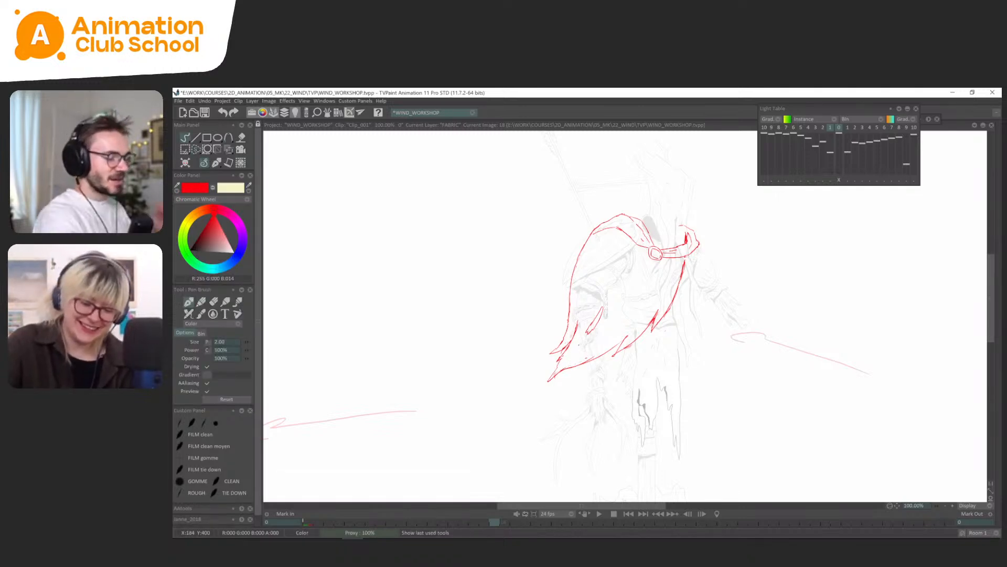
Flip through the cape poses around frames 18 and 22 to review the revised hem tips in motion.
{"action": "key", "text": "Left"}
{"action": "key", "text": "Left"}
{"action": "key", "text": "Left"}
{"action": "key", "text": "Left"}
{"action": "key", "text": "Right"}
{"action": "key", "text": "Right"}
{"action": "key", "text": "Right"}
{"action": "key", "text": "Right"}
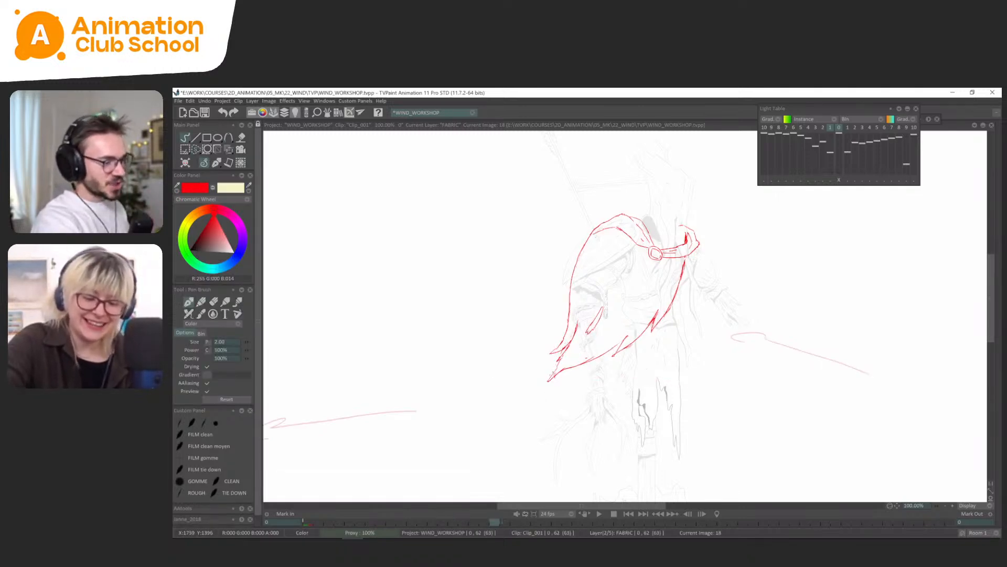
{"action": "key", "text": "Right"}
{"action": "key", "text": "Right"}
{"action": "key", "text": "Right"}
{"action": "key", "text": "Right"}
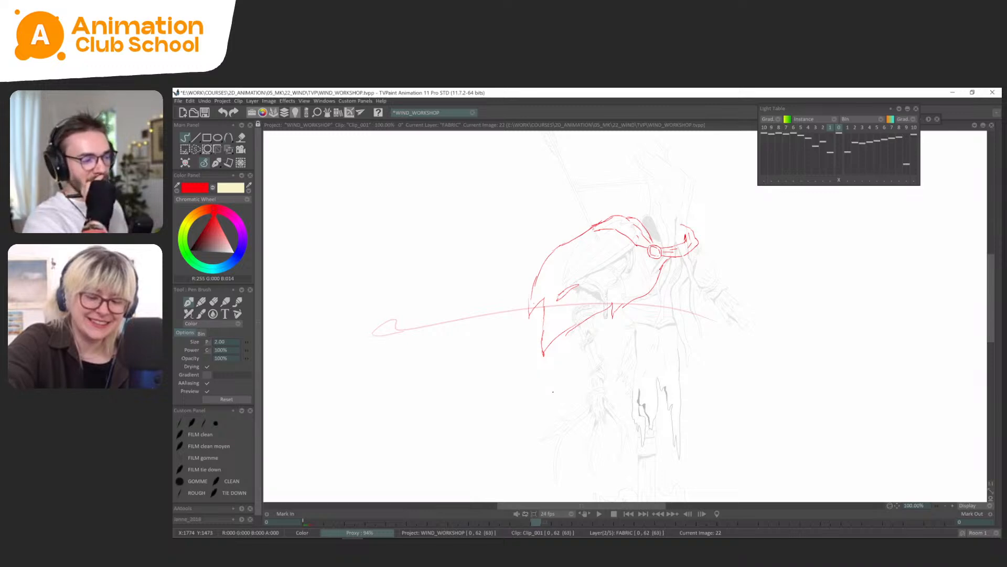
{"action": "key", "text": "Left"}
{"action": "key", "text": "Left"}
{"action": "key", "text": "Left"}
{"action": "key", "text": "Left"}
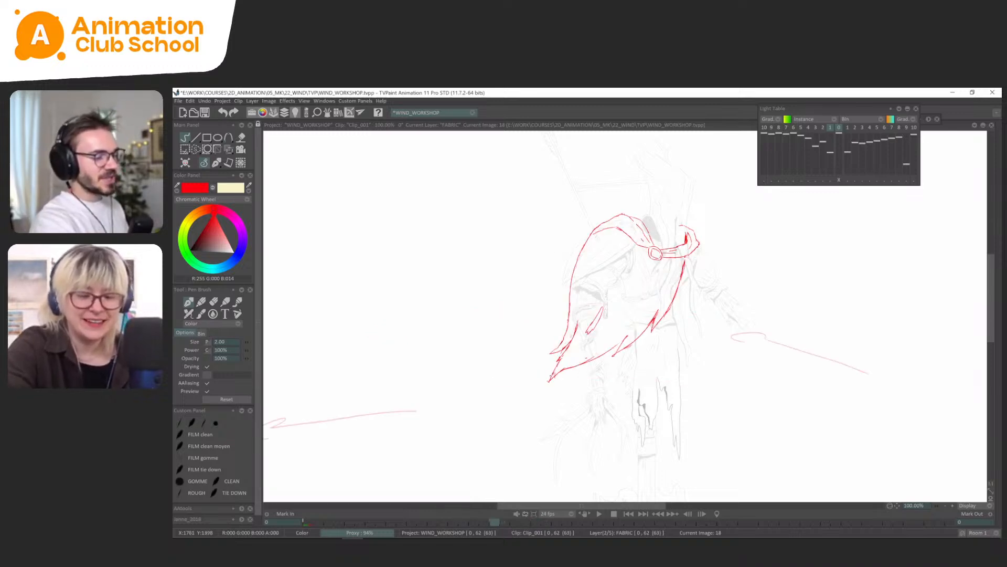
{"action": "key", "text": "Right"}
{"action": "key", "text": "Left"}
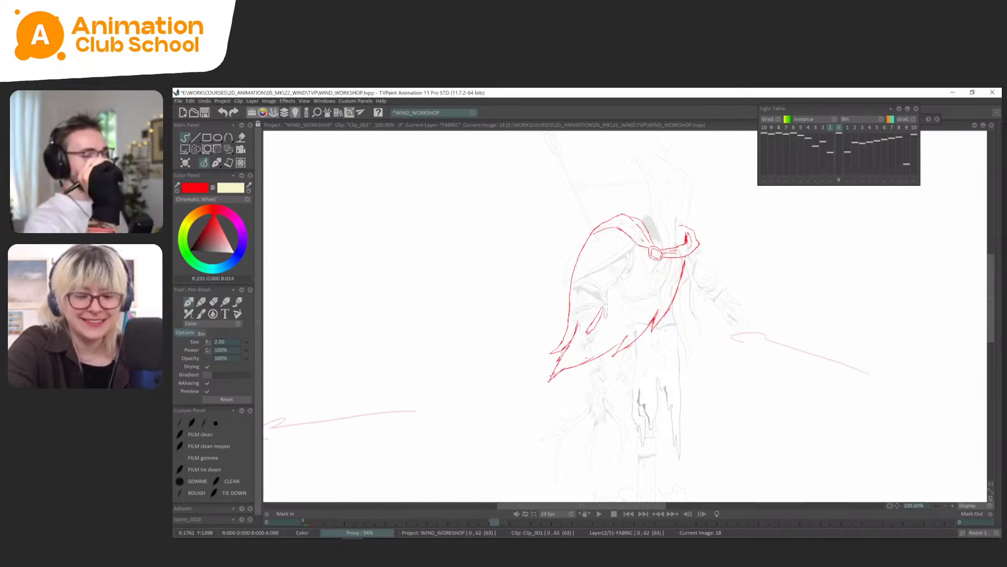
Redraw the cape's outer edge on frame 18 as a straighter line from shoulder to hem and delete the old bulging edge.
{"action": "key", "text": "Left"}
{"action": "key", "text": "Right"}
{"action": "key", "text": "Left"}
{"action": "key", "text": "Return"}
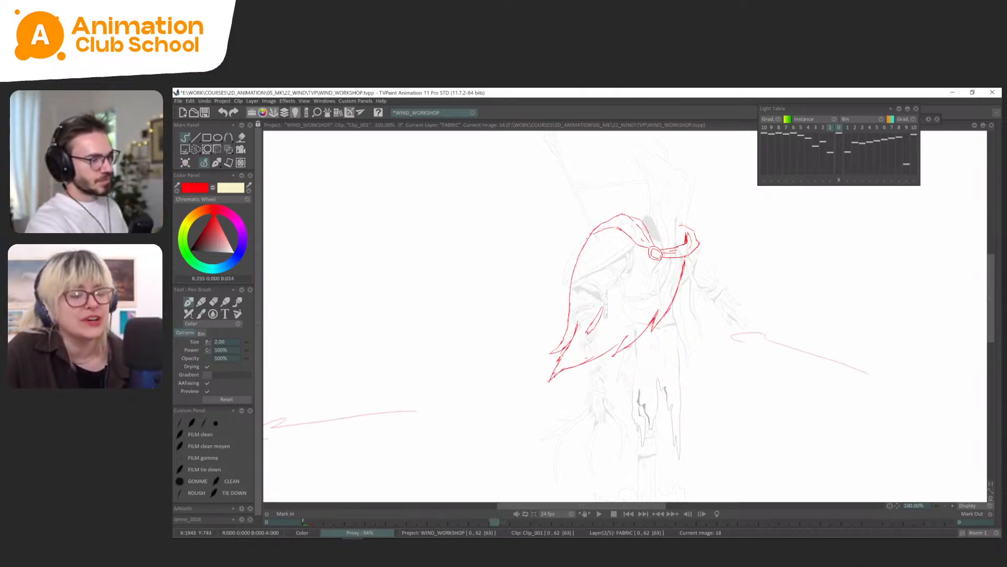
{"action": "left_click_drag", "start_coordinate": [589, 243], "coordinate": [566, 320]}
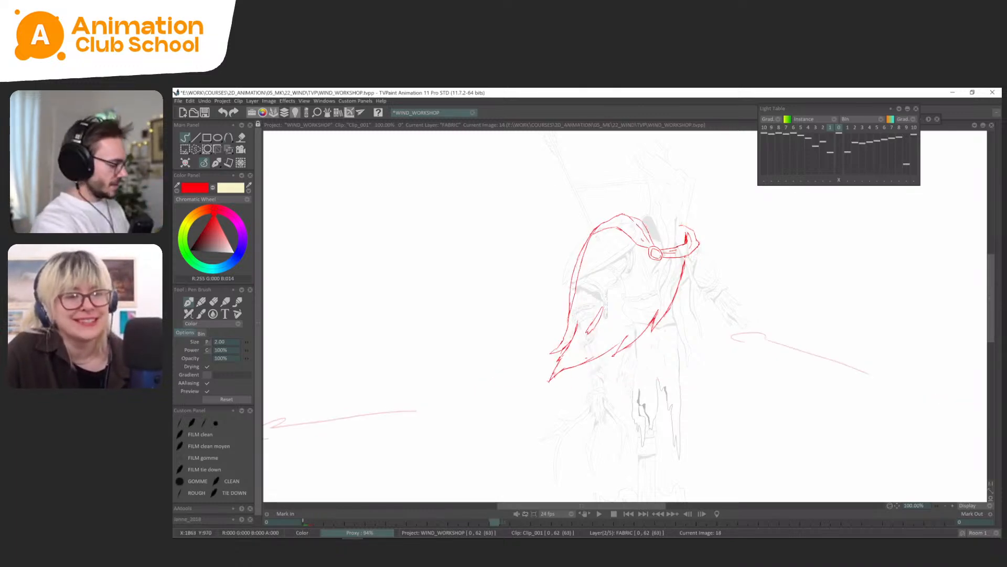
{"action": "key", "text": "l"}
{"action": "left_click_drag", "start_coordinate": [590, 228], "coordinate": [564, 321]}
{"action": "key", "text": "Delete"}
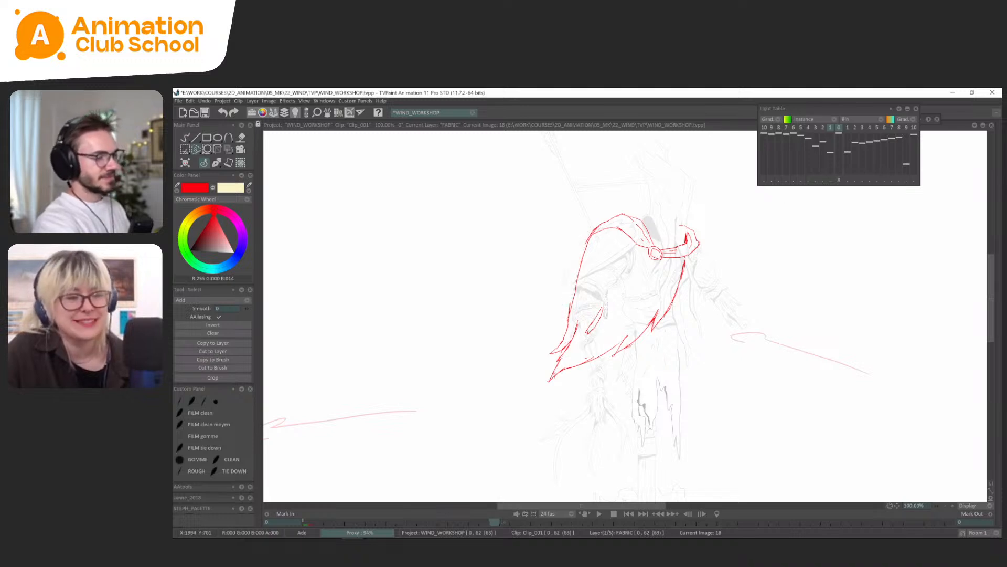
Flip between frame 18 and the earlier cape poses to check the redrawn outer edge.
{"action": "key", "text": "Left"}
{"action": "key", "text": "Left"}
{"action": "key", "text": "Right"}
{"action": "key", "text": "Right"}
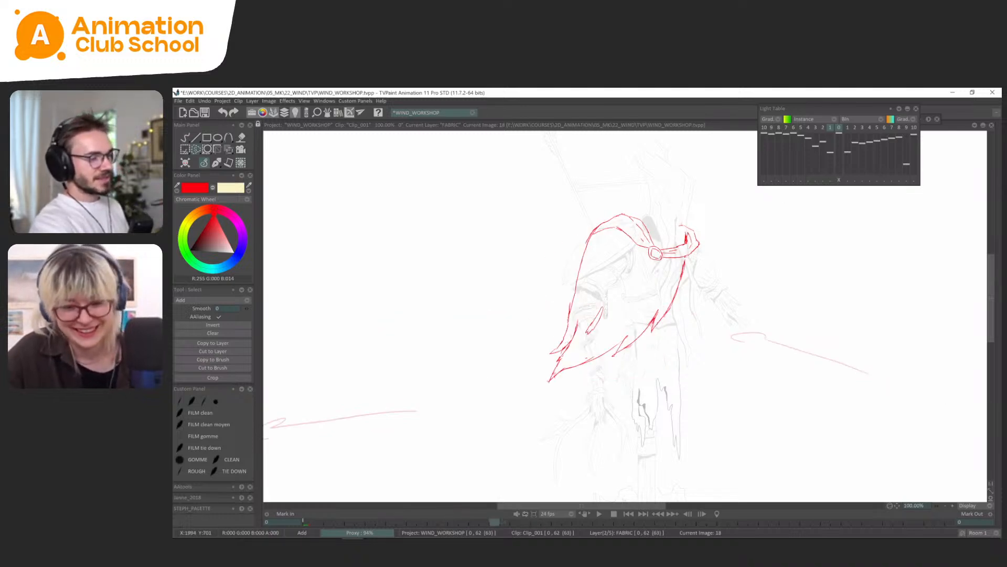
{"action": "key", "text": "Left"}
{"action": "key", "text": "Right"}
{"action": "key", "text": "b"}
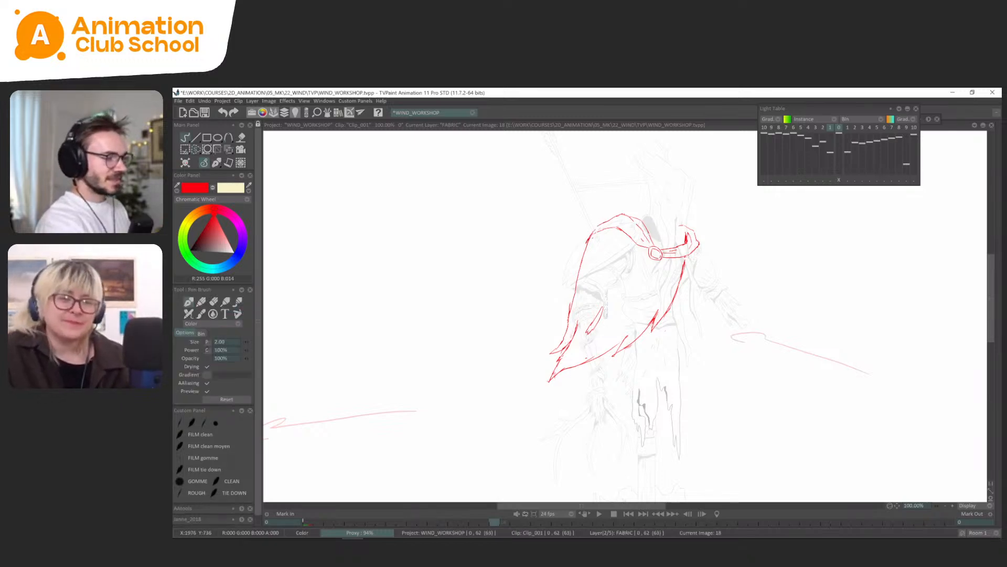
Flip between frames 14, 18 and 22 to examine how the cape starts to billow.
{"action": "key", "text": "Right"}
{"action": "key", "text": "Right"}
{"action": "key", "text": "Right"}
{"action": "key", "text": "Right"}
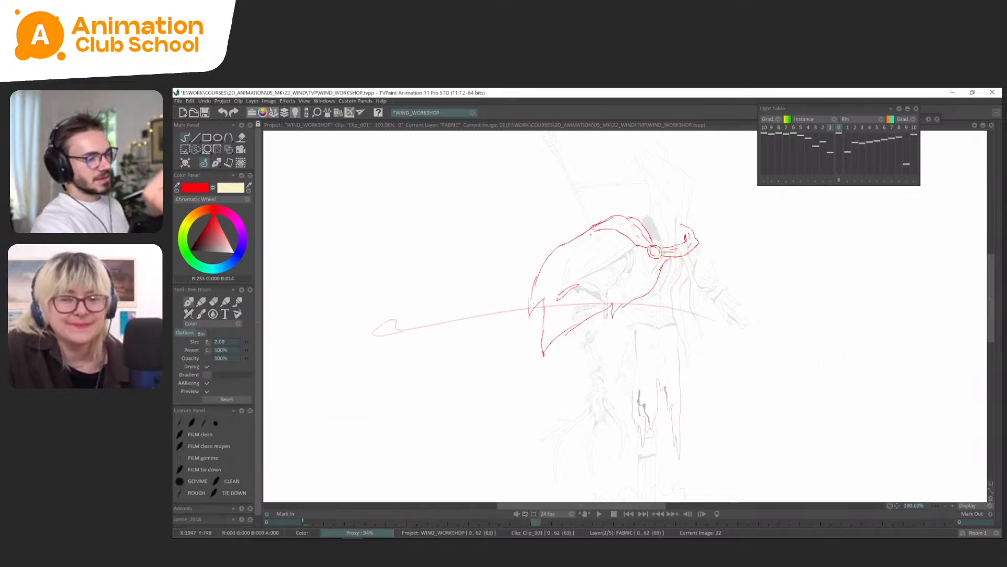
{"action": "key", "text": "Left"}
{"action": "key", "text": "Left"}
{"action": "key", "text": "Left"}
{"action": "key", "text": "Right"}
{"action": "key", "text": "Right"}
{"action": "key", "text": "Right"}
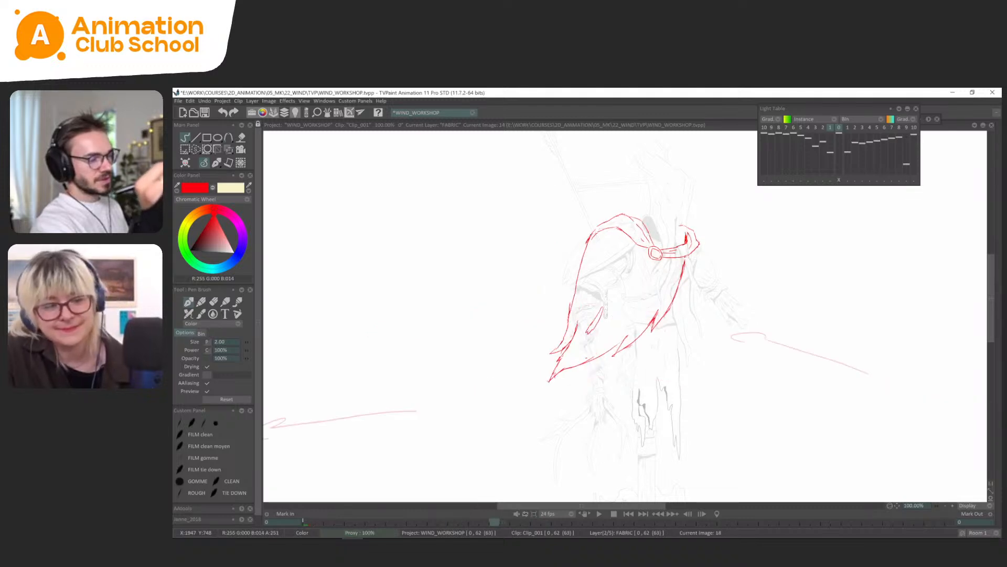
Sketch the wavy, lifted hem tip of the cape on frame 26, comparing it with frame 22.
{"action": "key", "text": "Right"}
{"action": "key", "text": "Right"}
{"action": "key", "text": "Left"}
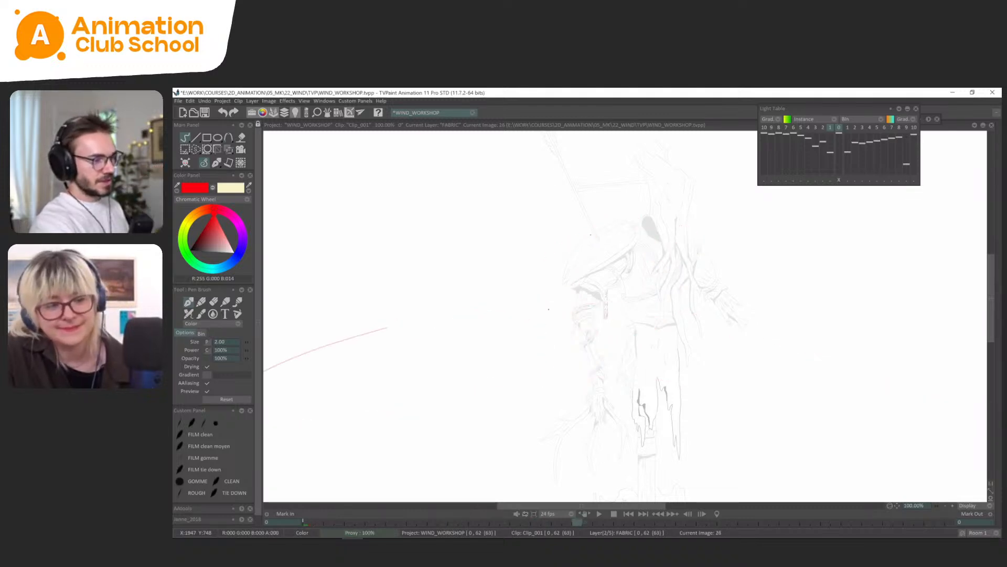
{"action": "mouse_move", "coordinate": [509, 299]}
{"action": "left_mouse_down"}
{"action": "mouse_move", "coordinate": [552, 288]}
{"action": "mouse_move", "coordinate": [588, 315]}
{"action": "mouse_move", "coordinate": [554, 283]}
{"action": "mouse_move", "coordinate": [570, 293]}
{"action": "left_mouse_up"}
{"action": "key", "text": "Left"}
Flip repeatedly through frames 18, 22 and 26 to examine the motion into the lifted hem.
{"action": "key", "text": "Right"}
{"action": "key", "text": "Left"}
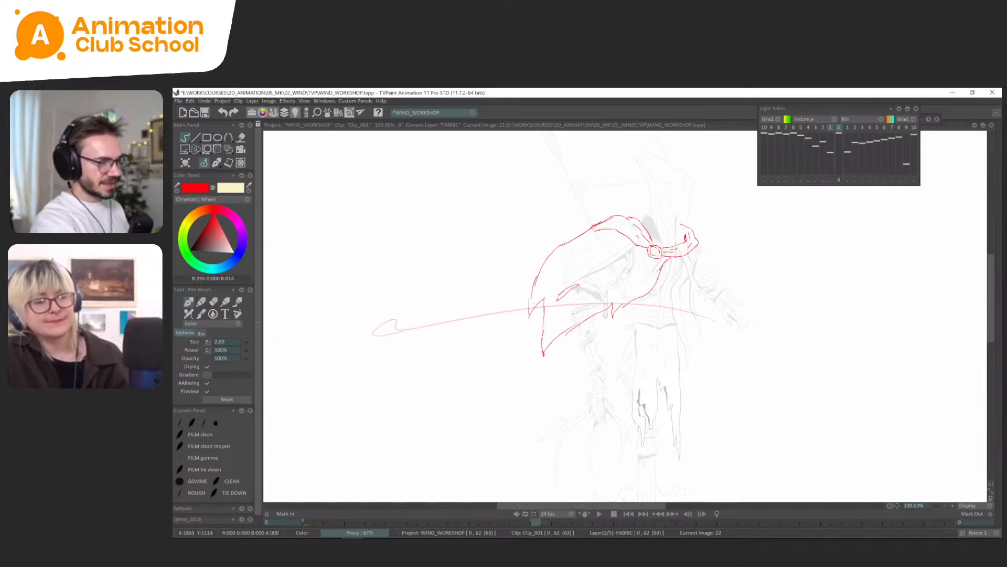
{"action": "key", "text": "Right"}
{"action": "key", "text": "Left"}
{"action": "key", "text": "Right"}
{"action": "key", "text": "Left"}
{"action": "key", "text": "Right"}
{"action": "key", "text": "Left"}
{"action": "key", "text": "Left"}
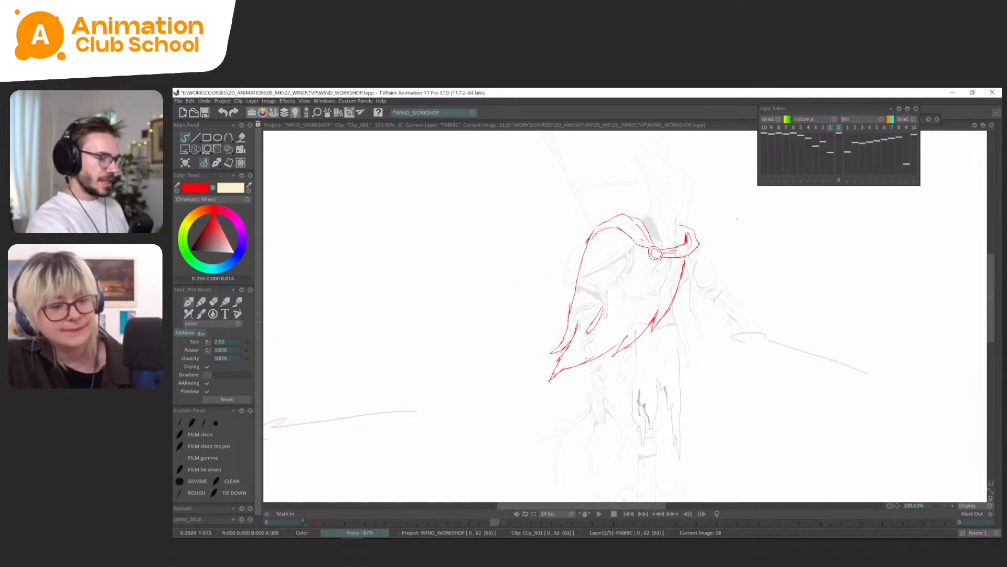
{"action": "key", "text": "Right"}
{"action": "key", "text": "Left"}
{"action": "key", "text": "Left"}
{"action": "key", "text": "Left"}
{"action": "key", "text": "Left"}
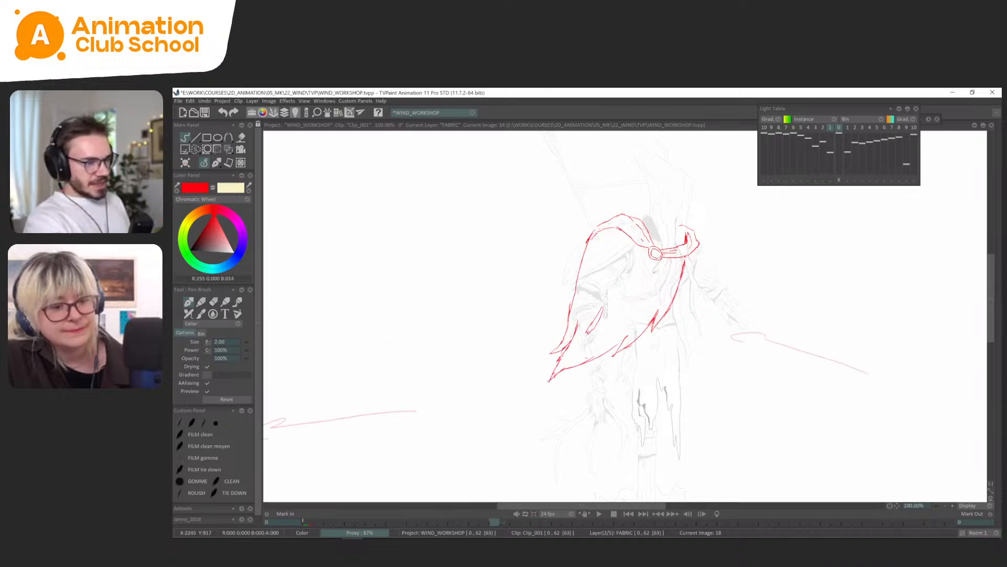
Select the collar and clasp with an oval selection on frame 1 of FABRIC and copy them as a custom brush.
{"action": "key", "text": "Tab"}
{"action": "left_click", "coordinate": [345, 424]}
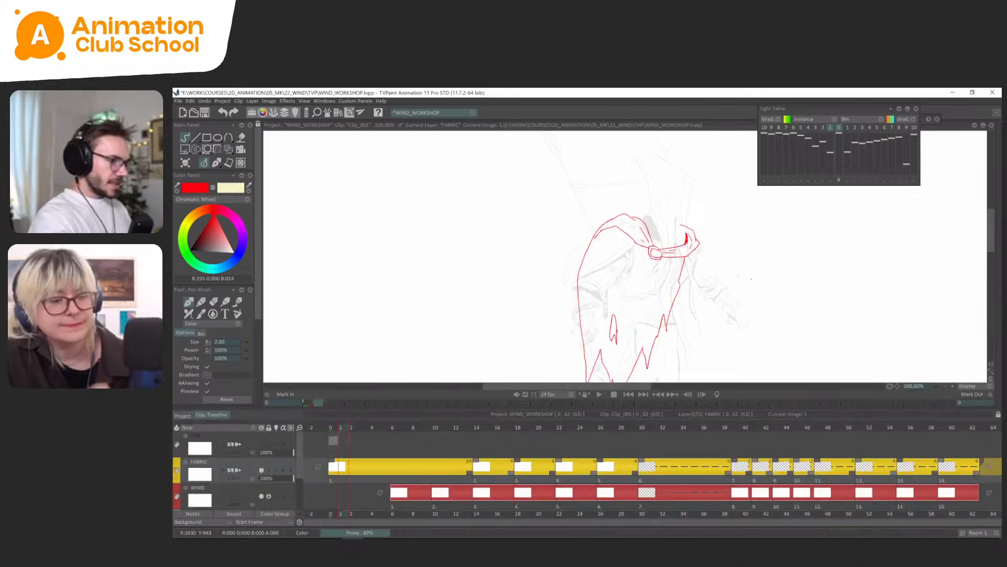
{"action": "key", "text": "s"}
{"action": "mouse_move", "coordinate": [659, 258]}
{"action": "left_mouse_down"}
{"action": "mouse_move", "coordinate": [652, 199]}
{"action": "mouse_move", "coordinate": [612, 248]}
{"action": "left_mouse_up"}
{"action": "left_click", "coordinate": [222, 359]}
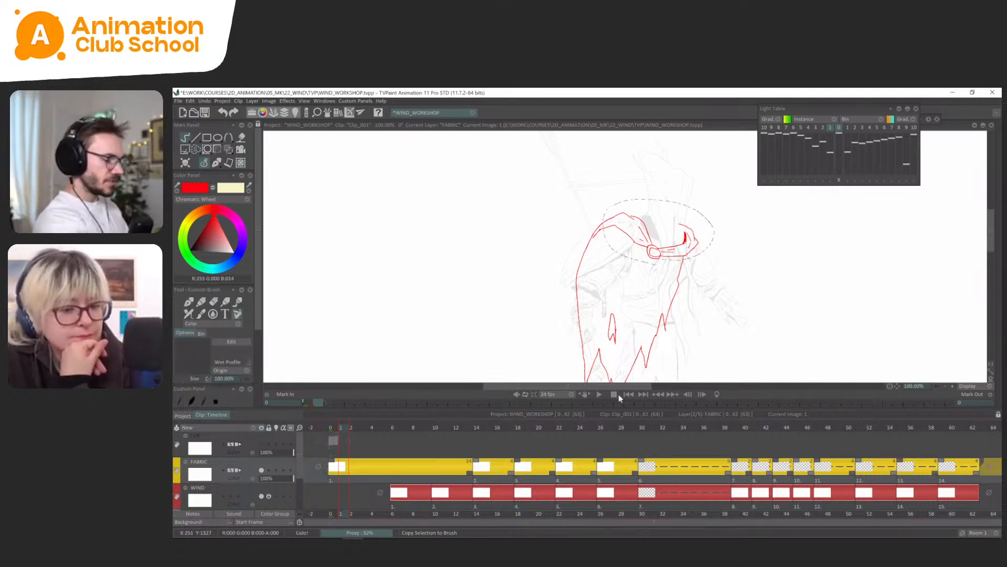
Stamp the copied collar and clasp in place on frame 39 of the FABRIC layer and return to the pen brush.
{"action": "left_click", "coordinate": [570, 428]}
{"action": "left_click_drag", "start_coordinate": [506, 438], "coordinate": [739, 431]}
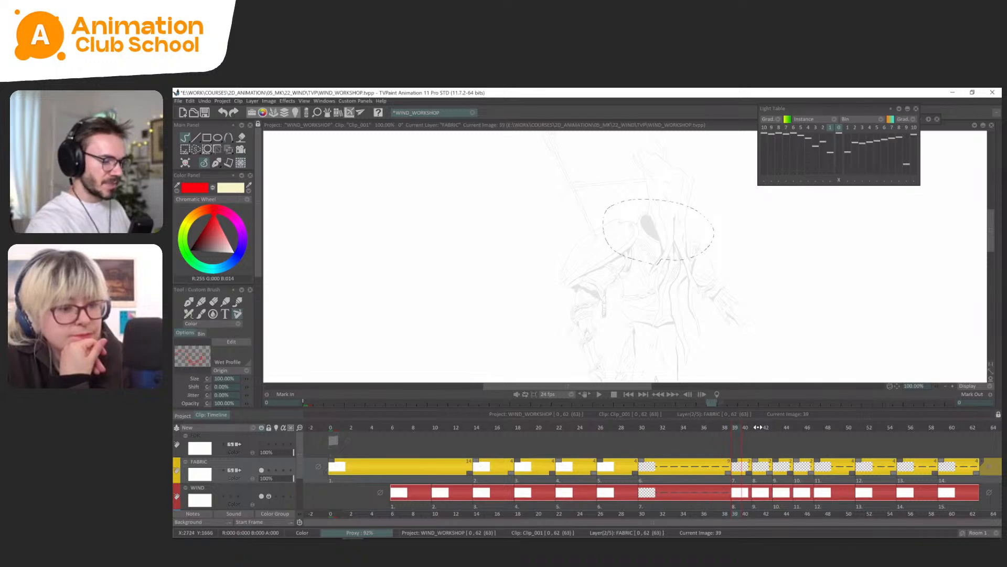
{"action": "scroll", "coordinate": [247, 386], "scroll_direction": "down", "scroll_amount": 3}
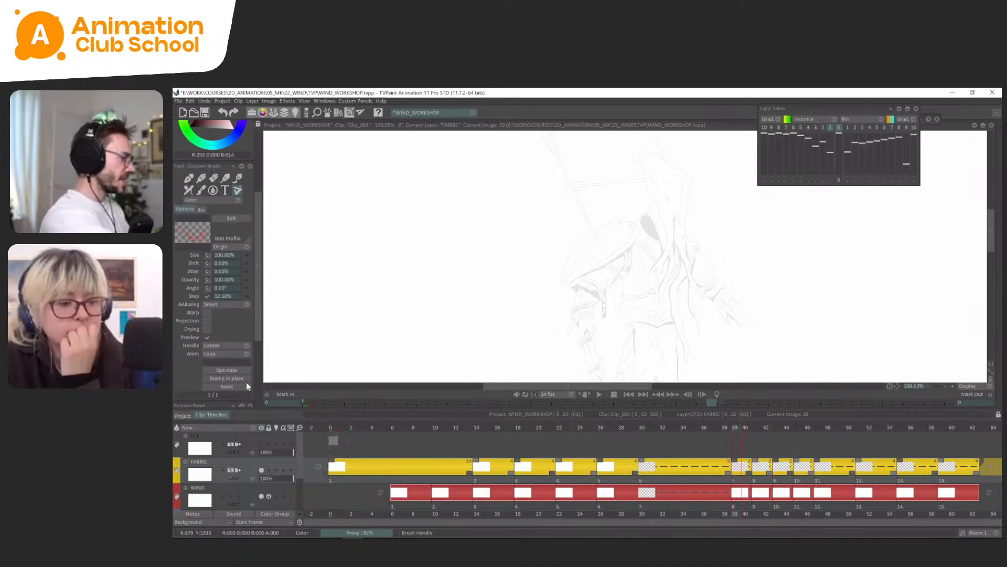
{"action": "scroll", "coordinate": [257, 185], "scroll_direction": "up", "scroll_amount": 4}
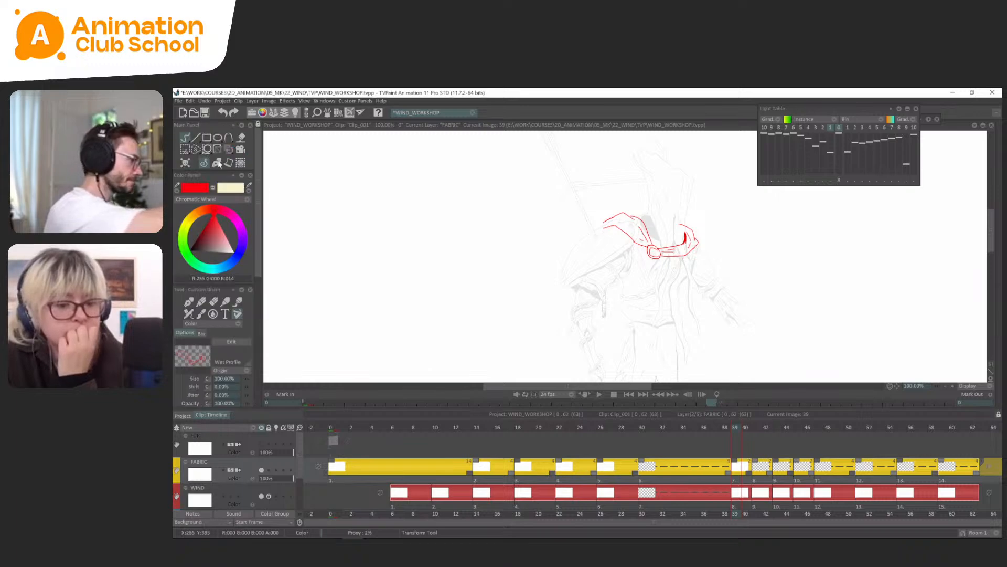
{"action": "left_click", "coordinate": [231, 162]}
{"action": "left_click", "coordinate": [231, 171]}
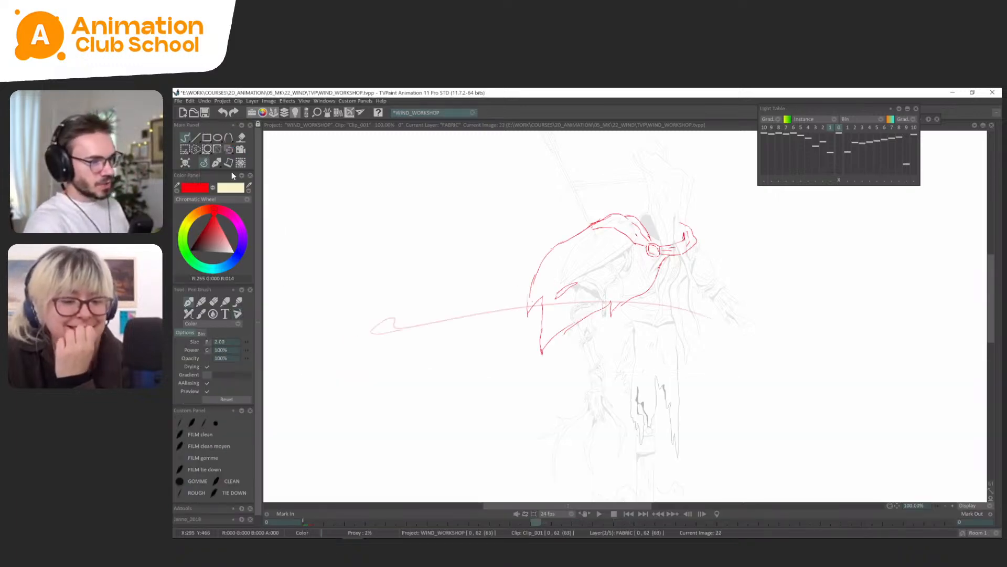
Show the previous drawing and the next two drawings on the light table for frame 26.
{"action": "key", "text": "Right"}
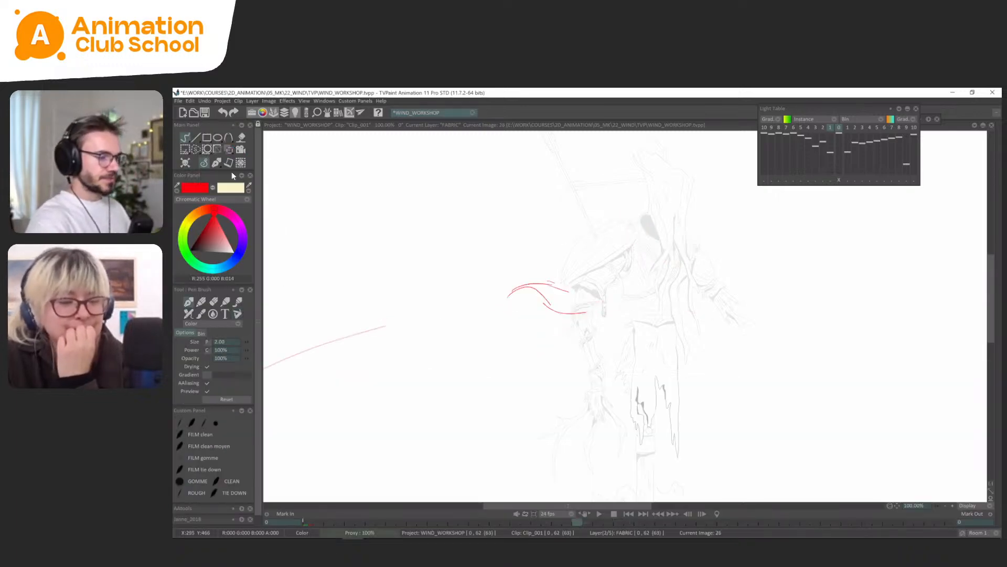
{"action": "key", "text": "Left"}
{"action": "key", "text": "Left"}
{"action": "key", "text": "Right"}
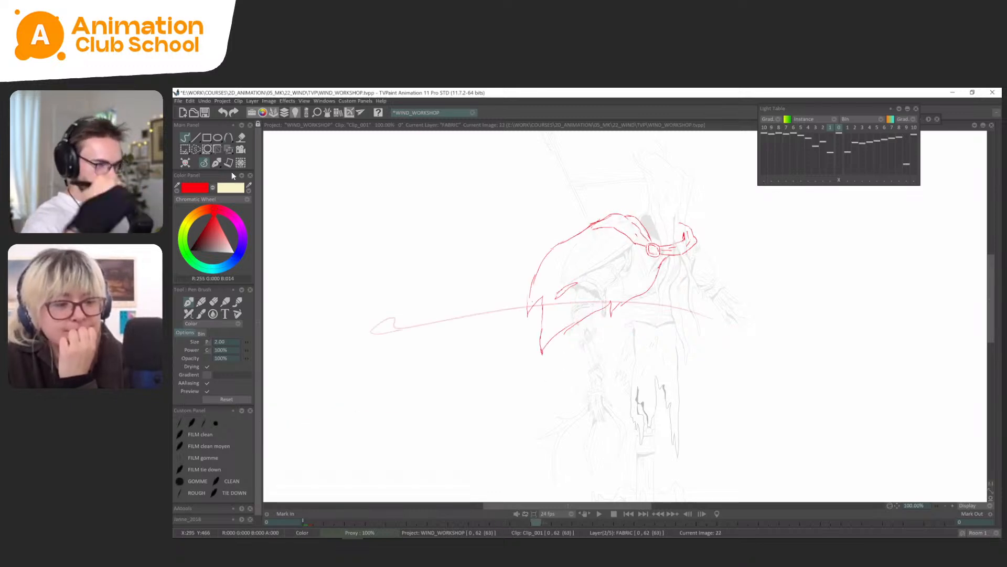
{"action": "key", "text": "Right"}
{"action": "key", "text": "Right"}
{"action": "key", "text": "Right"}
{"action": "key", "text": "Right"}
{"action": "key", "text": "Right"}
{"action": "key", "text": "Right"}
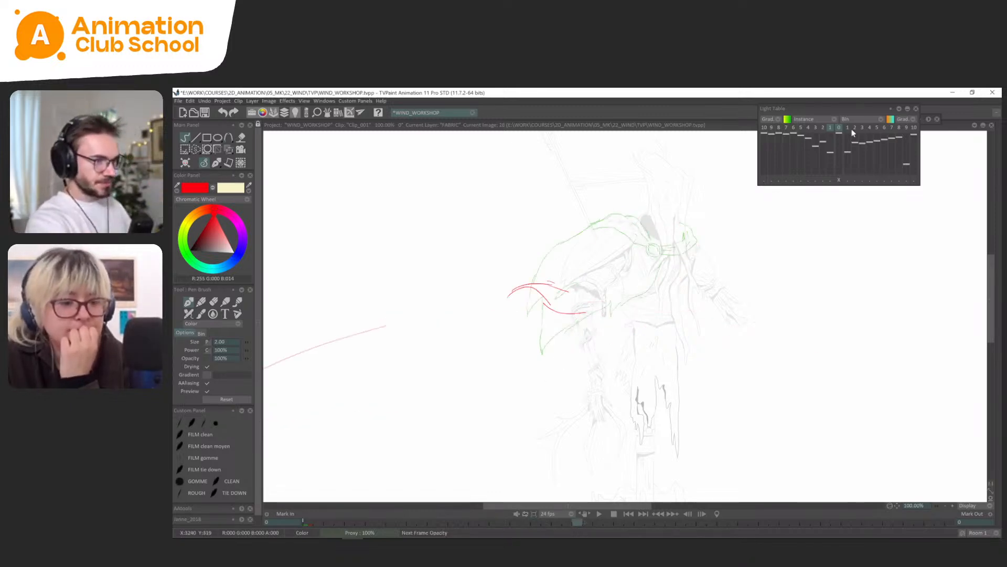
{"action": "left_click", "coordinate": [854, 127]}
{"action": "left_click", "coordinate": [847, 128]}
Draw the round clasp on frame 26 between the green and orange light table references, with an inner and outer ring.
{"action": "key", "text": "greater"}
{"action": "key", "text": "greater"}
{"action": "left_click_drag", "start_coordinate": [711, 200], "coordinate": [691, 264]}
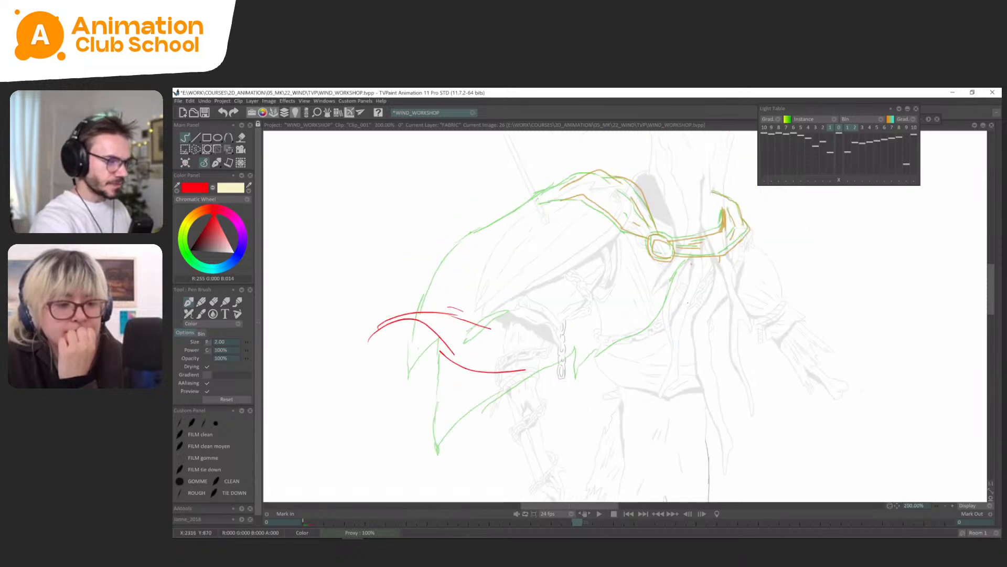
{"action": "scroll", "coordinate": [682, 257], "scroll_direction": "up", "scroll_amount": 2}
{"action": "mouse_move", "coordinate": [645, 236]}
{"action": "left_mouse_down"}
{"action": "mouse_move", "coordinate": [655, 260]}
{"action": "mouse_move", "coordinate": [685, 252]}
{"action": "mouse_move", "coordinate": [648, 251]}
{"action": "mouse_move", "coordinate": [692, 284]}
{"action": "mouse_move", "coordinate": [642, 279]}
{"action": "mouse_move", "coordinate": [651, 284]}
{"action": "left_mouse_up"}
{"action": "key", "text": "ctrl+z"}
{"action": "key", "text": "ctrl+z"}
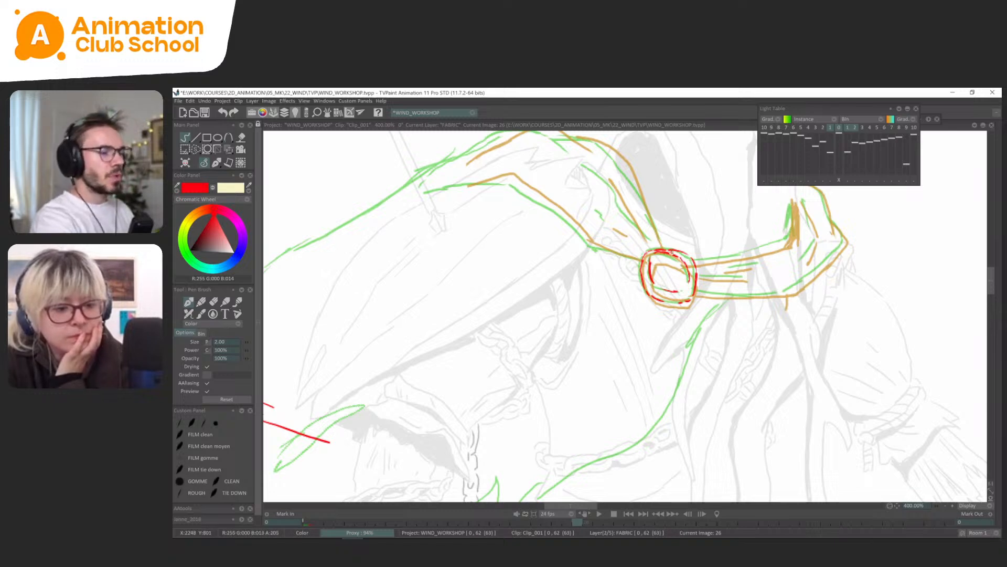
{"action": "left_click_drag", "start_coordinate": [669, 246], "coordinate": [653, 256]}
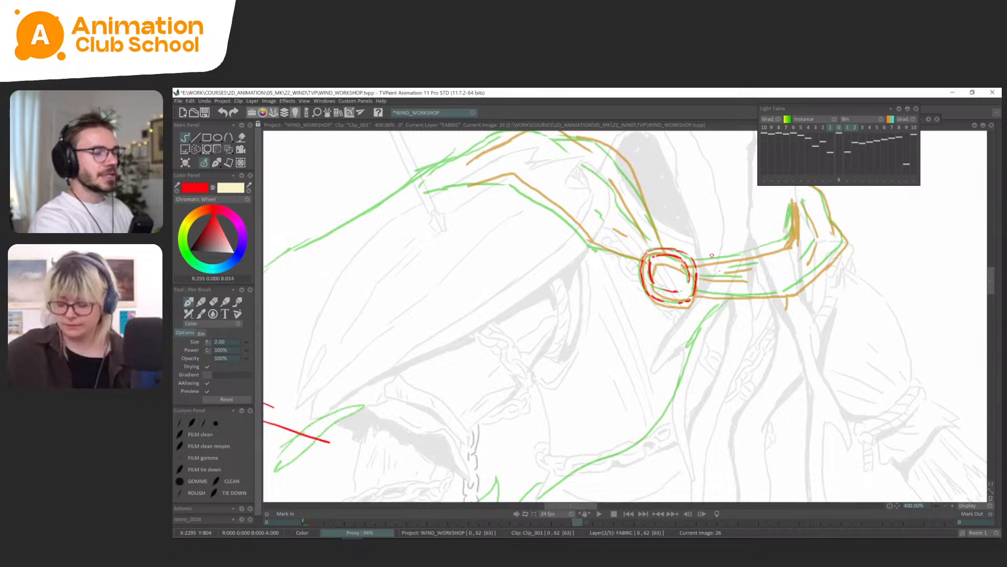
Draw the round clasp with its inner ring on frame 30, using the light table references as a guide.
{"action": "key", "text": "l"}
{"action": "key", "text": "minus"}
{"action": "left_click_drag", "start_coordinate": [749, 281], "coordinate": [749, 263]}
{"action": "key", "text": "Left"}
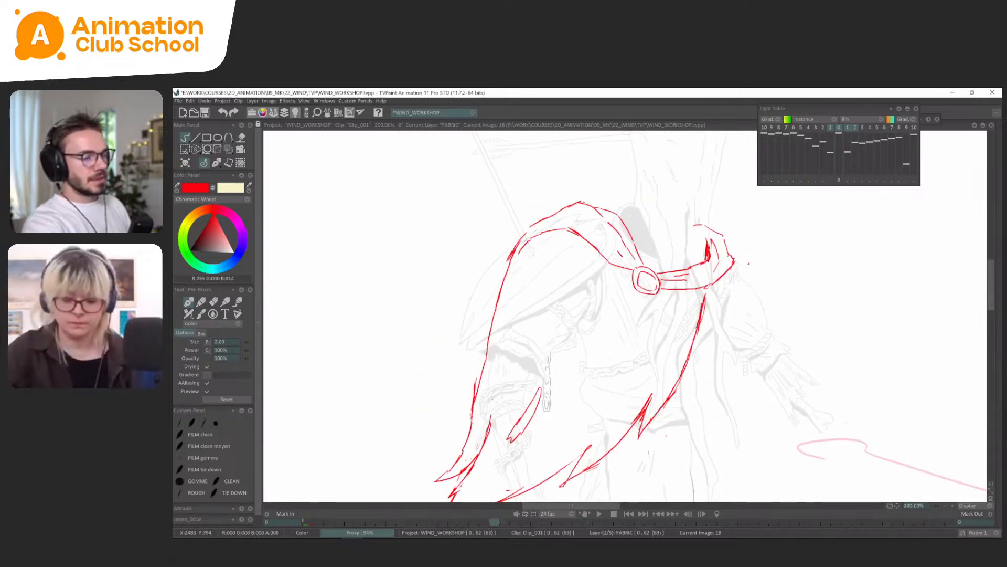
{"action": "key", "text": "Right"}
{"action": "key", "text": "Right"}
{"action": "key", "text": "Right"}
{"action": "key", "text": "Right"}
{"action": "key", "text": "Right"}
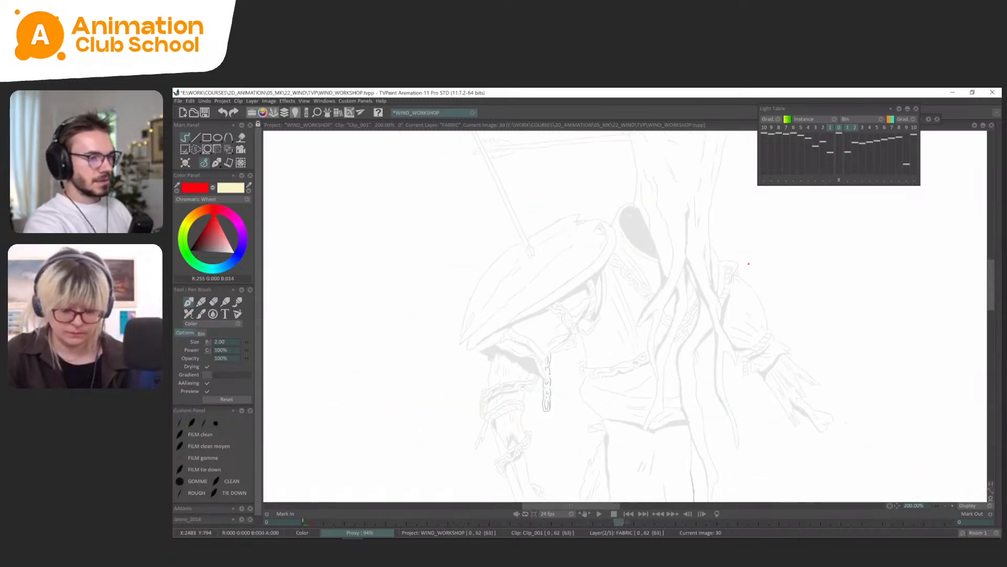
{"action": "key", "text": "l"}
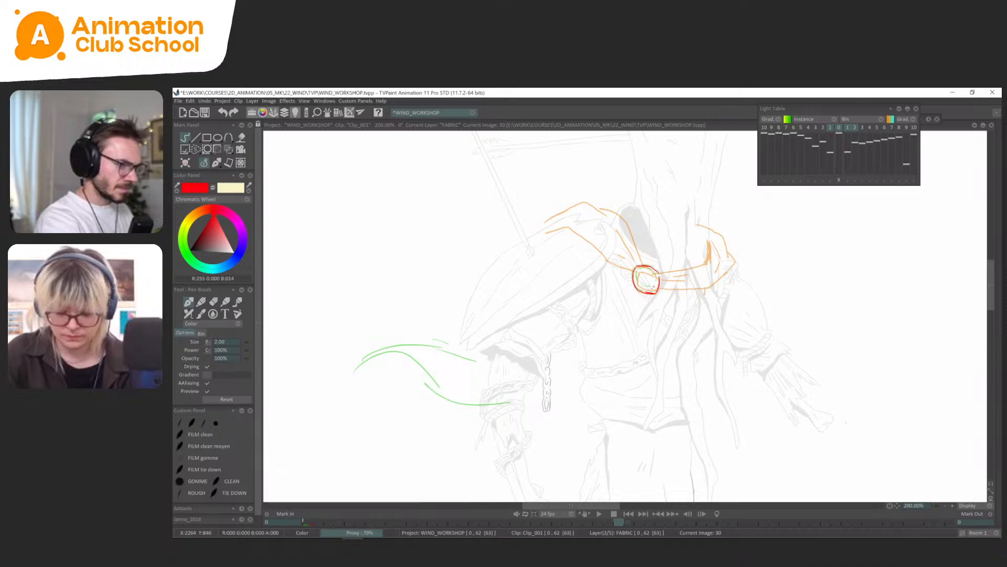
{"action": "left_click_drag", "start_coordinate": [657, 276], "coordinate": [638, 273]}
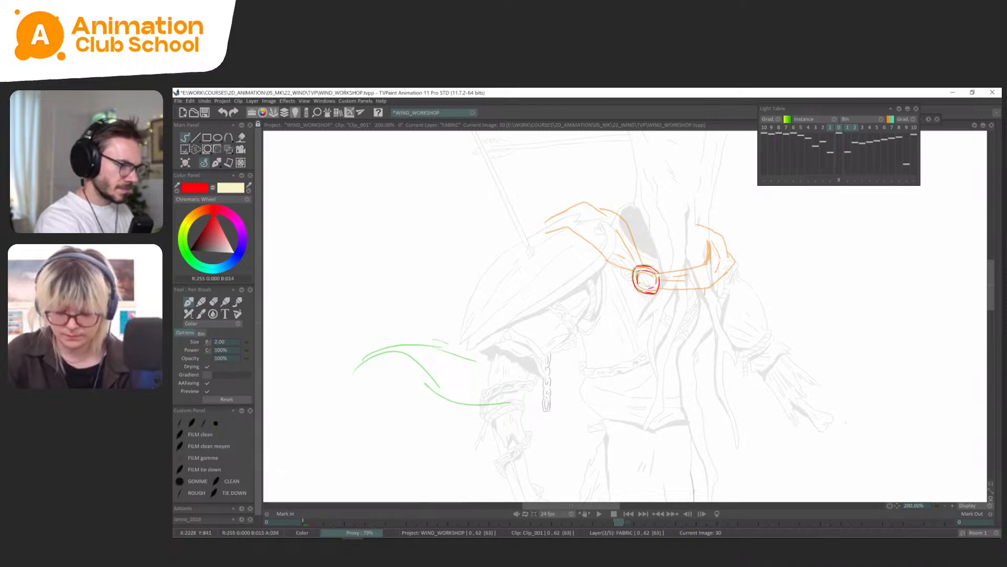
Flip through frames 18 to 30 to check how the clasp moves between the cape poses.
{"action": "key", "text": "Left"}
{"action": "key", "text": "Left"}
{"action": "key", "text": "Left"}
{"action": "key", "text": "Left"}
{"action": "key", "text": "Left"}
{"action": "key", "text": "Left"}
{"action": "key", "text": "Left"}
{"action": "key", "text": "Left"}
{"action": "key", "text": "Left"}
{"action": "key", "text": "Left"}
{"action": "key", "text": "Left"}
{"action": "key", "text": "Left"}
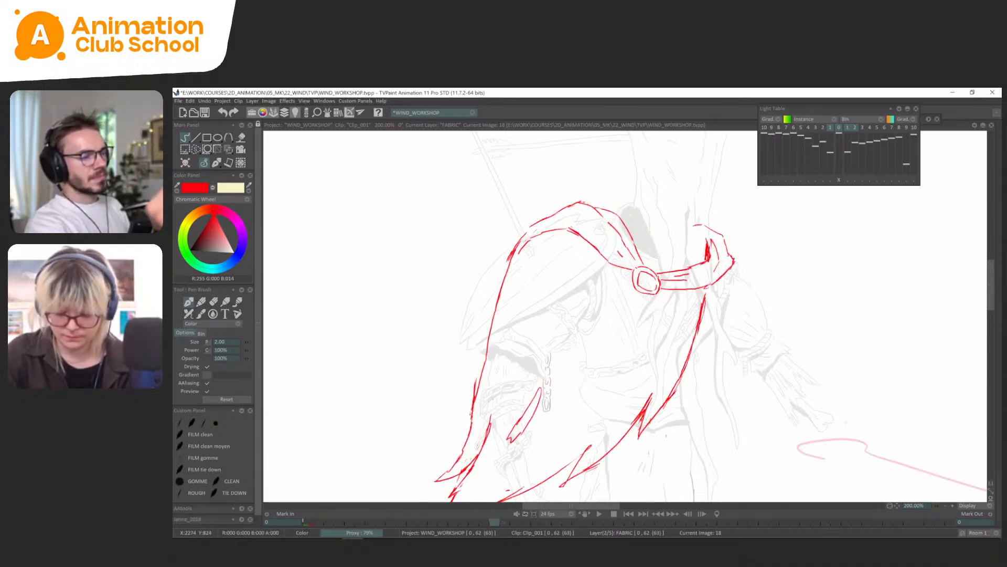
{"action": "key", "text": "Right"}
{"action": "key", "text": "Right"}
{"action": "key", "text": "Right"}
{"action": "key", "text": "Right"}
{"action": "key", "text": "Left"}
{"action": "key", "text": "Left"}
Play the clip to review the clasp and cape in motion.
{"action": "key", "text": "Tab"}
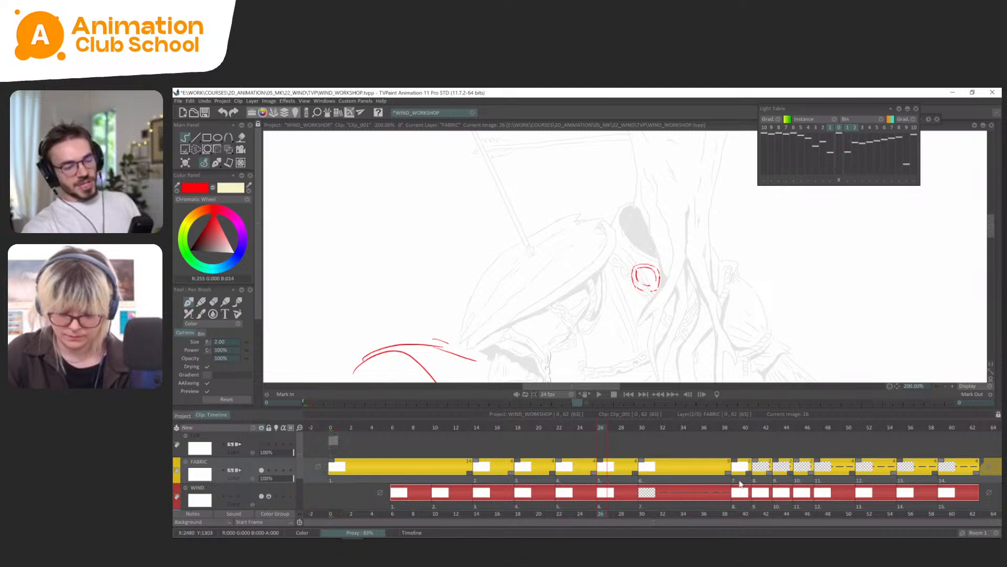
{"action": "left_click_drag", "start_coordinate": [731, 483], "coordinate": [463, 486]}
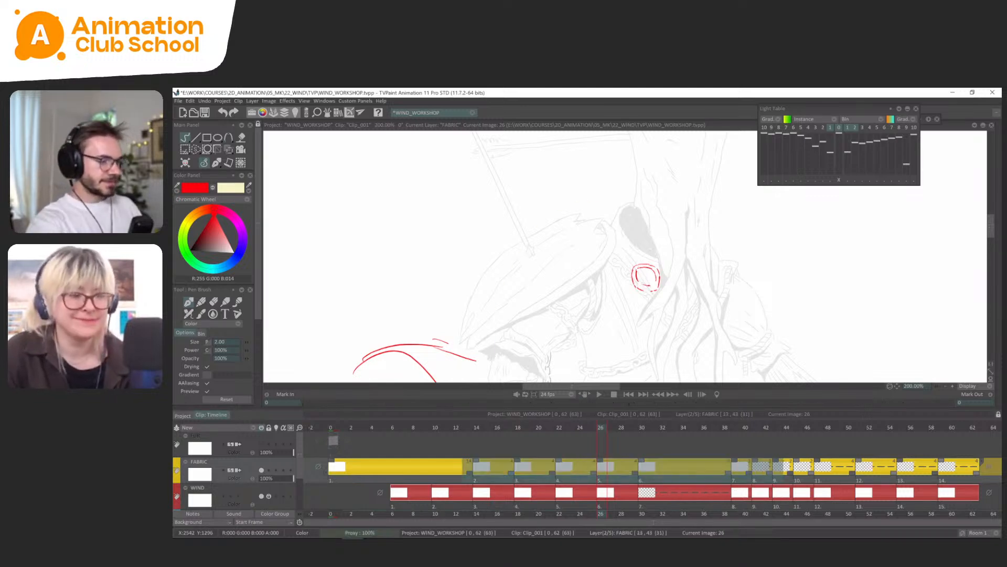
{"action": "left_click", "coordinate": [447, 467]}
{"action": "key", "text": "Tab"}
{"action": "scroll", "coordinate": [823, 375], "scroll_direction": "down", "scroll_amount": 4}
{"action": "key", "text": "Return"}
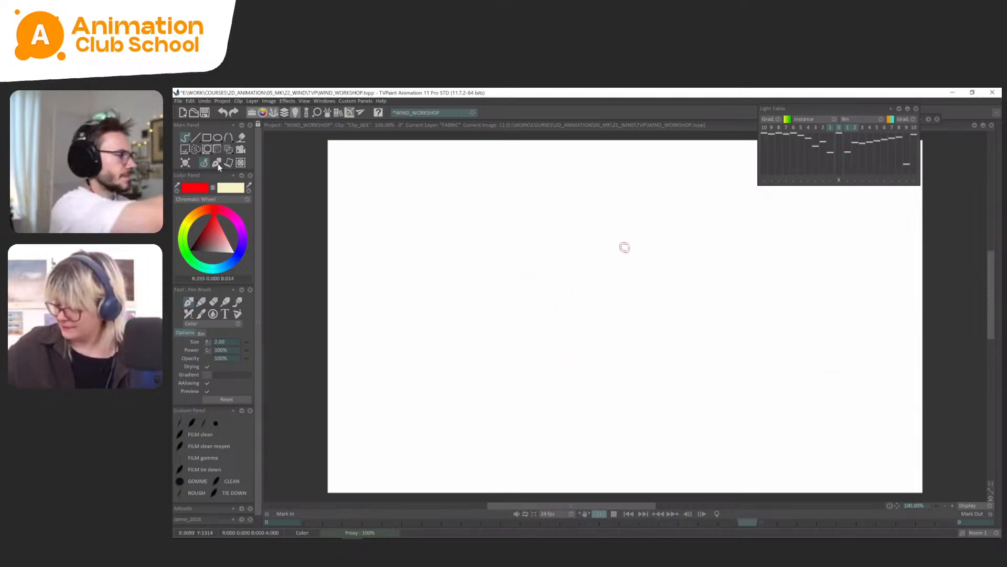
{"action": "key", "text": "Return"}
Draw a new outer cape edge on frame 22 curving inside the old one from the shoulder to the upper hem tip.
{"action": "key", "text": "shift+period"}
{"action": "key", "text": "Right"}
{"action": "key", "text": "Right"}
{"action": "key", "text": "Right"}
{"action": "key", "text": "Right"}
{"action": "key", "text": "Right"}
{"action": "key", "text": "Right"}
{"action": "key", "text": "Right"}
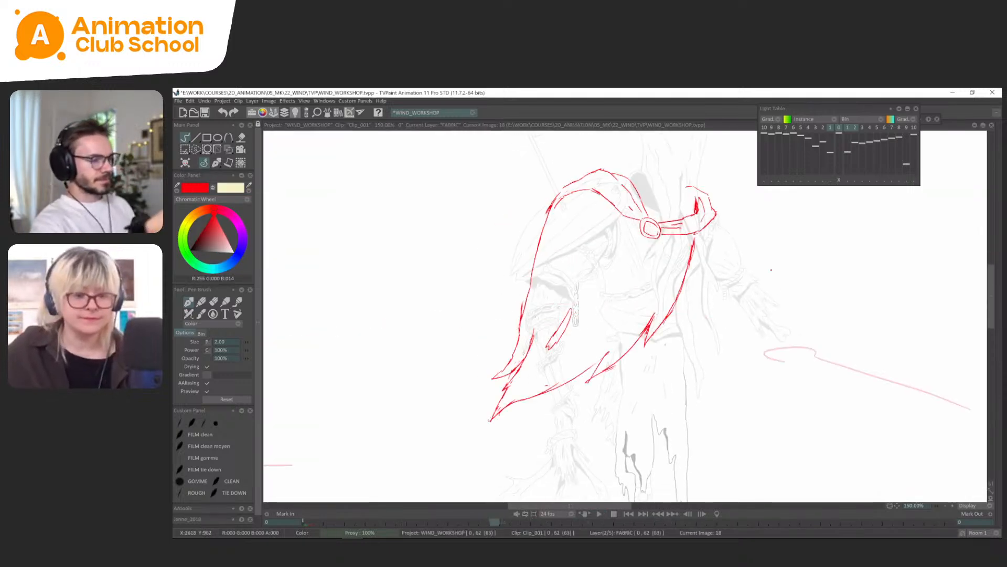
{"action": "key", "text": "Right"}
{"action": "key", "text": "Right"}
{"action": "key", "text": "Right"}
{"action": "key", "text": "Right"}
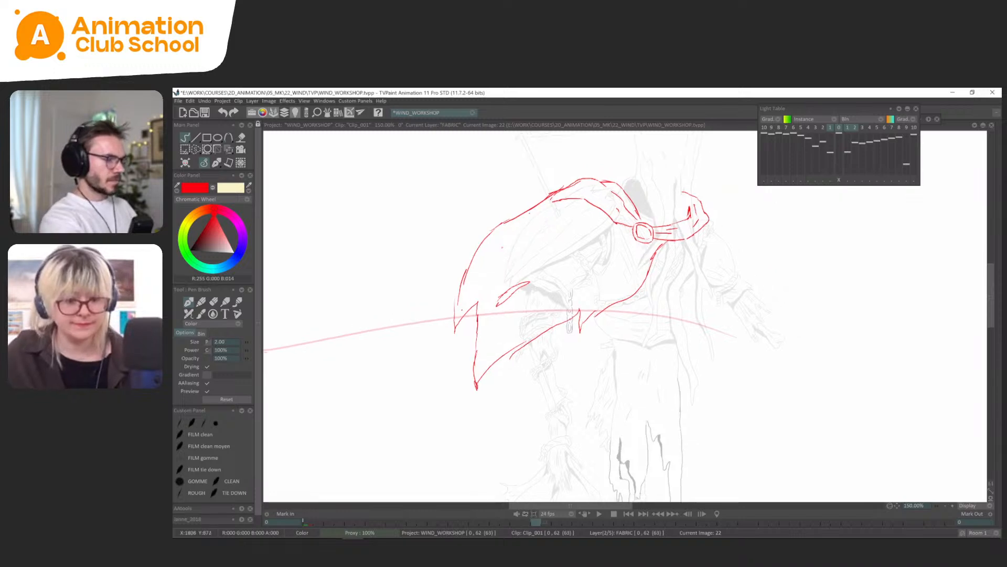
{"action": "key", "text": "ctrl+z"}
{"action": "mouse_move", "coordinate": [530, 211]}
{"action": "left_mouse_down"}
{"action": "mouse_move", "coordinate": [464, 306]}
{"action": "mouse_move", "coordinate": [460, 337]}
{"action": "left_mouse_up"}
{"action": "key", "text": "ctrl+z"}
{"action": "left_click_drag", "start_coordinate": [463, 270], "coordinate": [460, 340]}
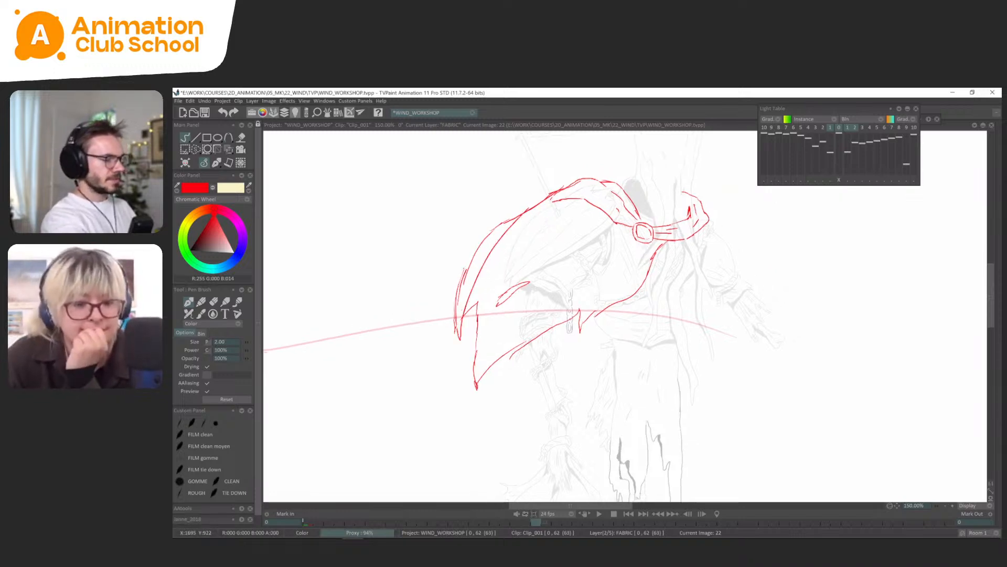
{"action": "scroll", "coordinate": [537, 329], "scroll_direction": "down", "scroll_amount": 1}
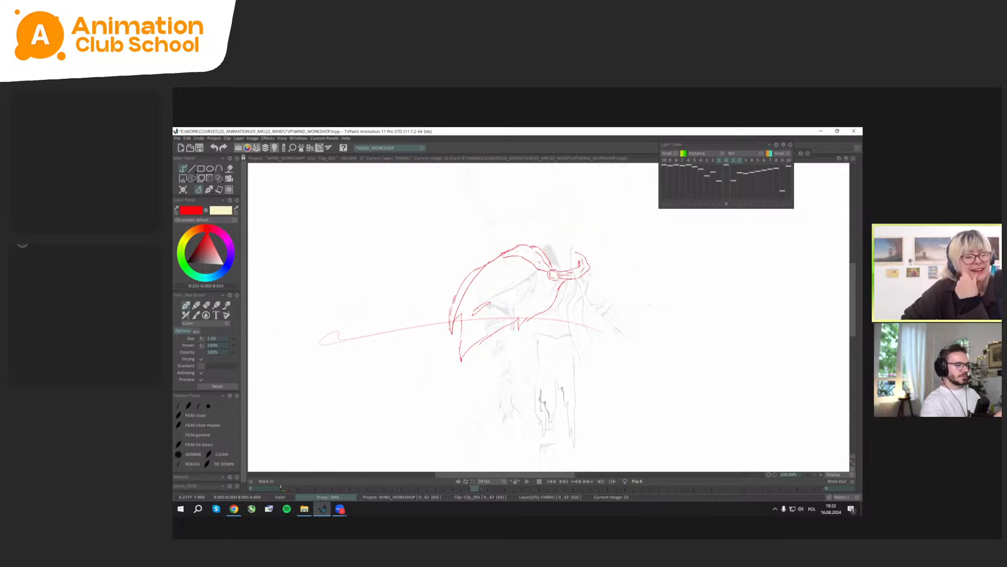
Check the frame 22 cape pose in mirrored view and flip it against the frame 18 pose.
{"action": "key", "text": "x"}
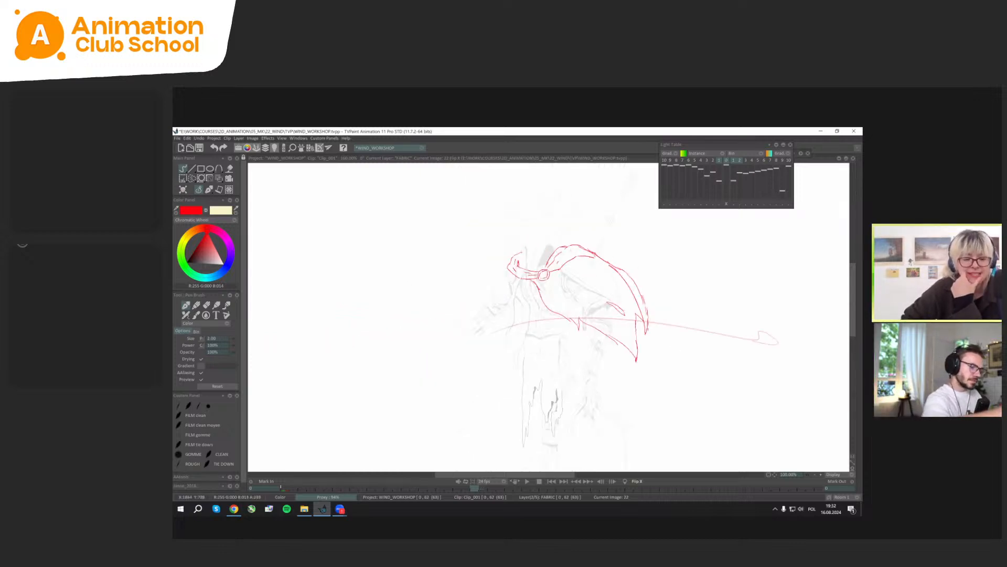
{"action": "key", "text": "x"}
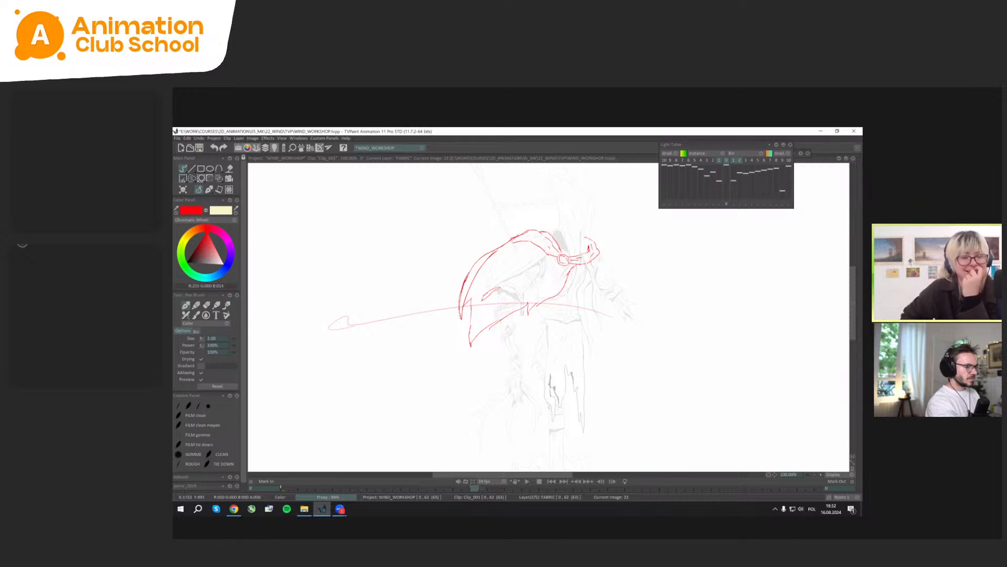
{"action": "key", "text": "Left"}
{"action": "key", "text": "Left"}
{"action": "key", "text": "Left"}
{"action": "key", "text": "Left"}
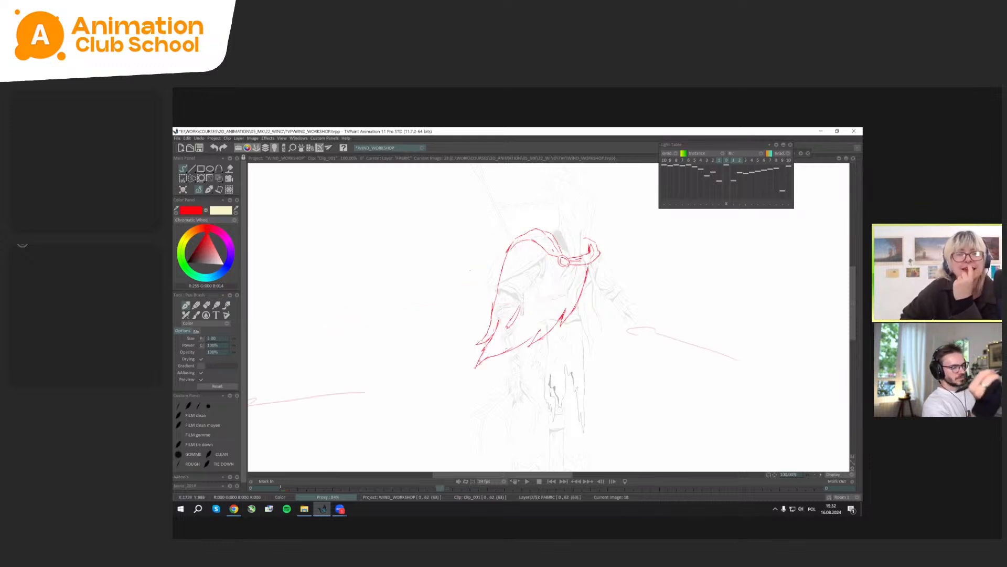
{"action": "key", "text": "Right"}
{"action": "key", "text": "Right"}
{"action": "key", "text": "Right"}
{"action": "key", "text": "Right"}
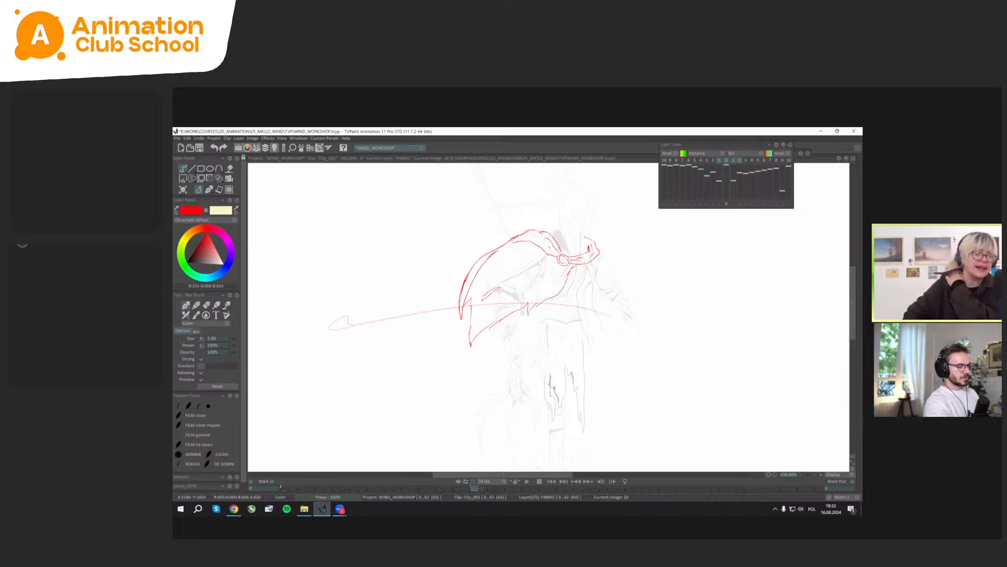
{"action": "key", "text": "Left"}
{"action": "key", "text": "Left"}
{"action": "key", "text": "Right"}
{"action": "key", "text": "Right"}
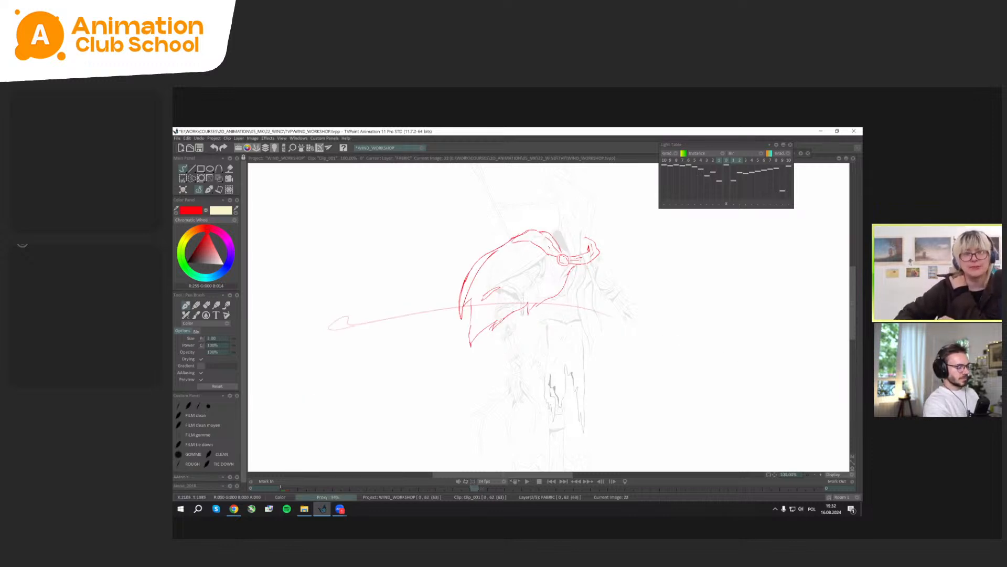
Move the small notch in the frame 22 cape's lower hem slightly toward the front and compare it with frame 18.
{"action": "key", "text": "ctrl+t"}
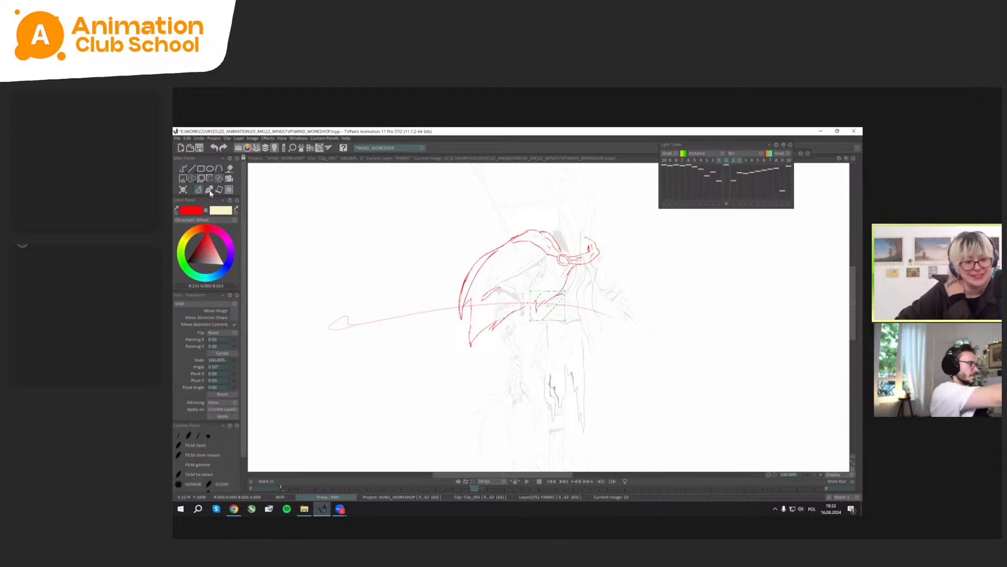
{"action": "left_click", "coordinate": [182, 168]}
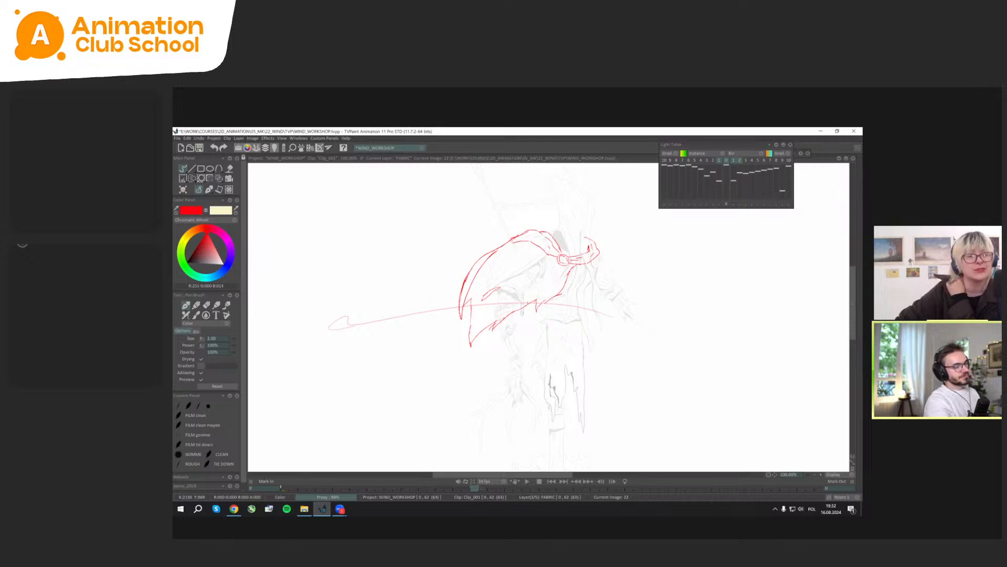
{"action": "key", "text": "Left"}
{"action": "key", "text": "Left"}
{"action": "key", "text": "Right"}
{"action": "key", "text": "Right"}
{"action": "key", "text": "Right"}
{"action": "key", "text": "Right"}
{"action": "key", "text": "Right"}
{"action": "key", "text": "Right"}
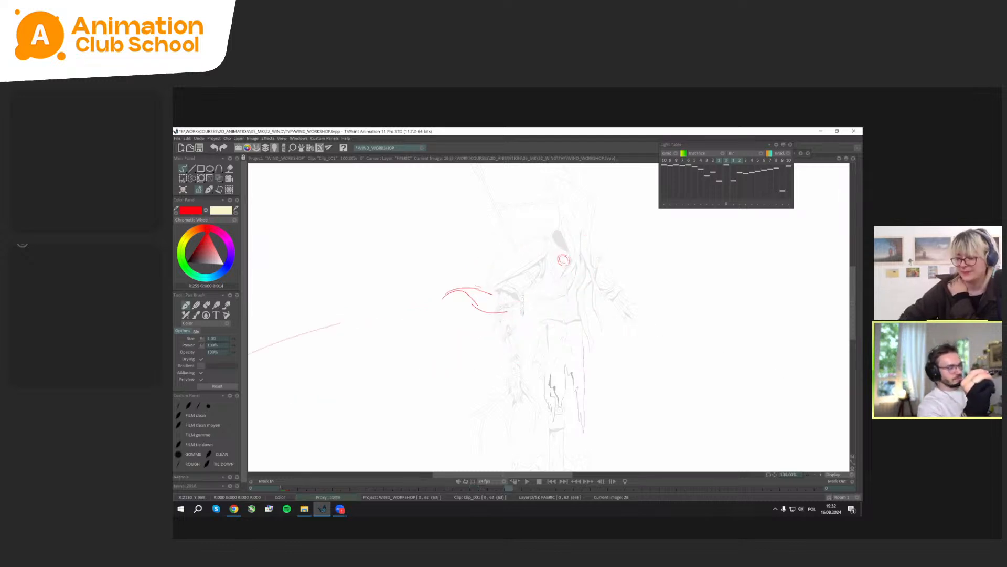
Examine frame 26 in mirrored view and compare its unfinished cape tip with the preceding cape poses.
{"action": "key", "text": "h"}
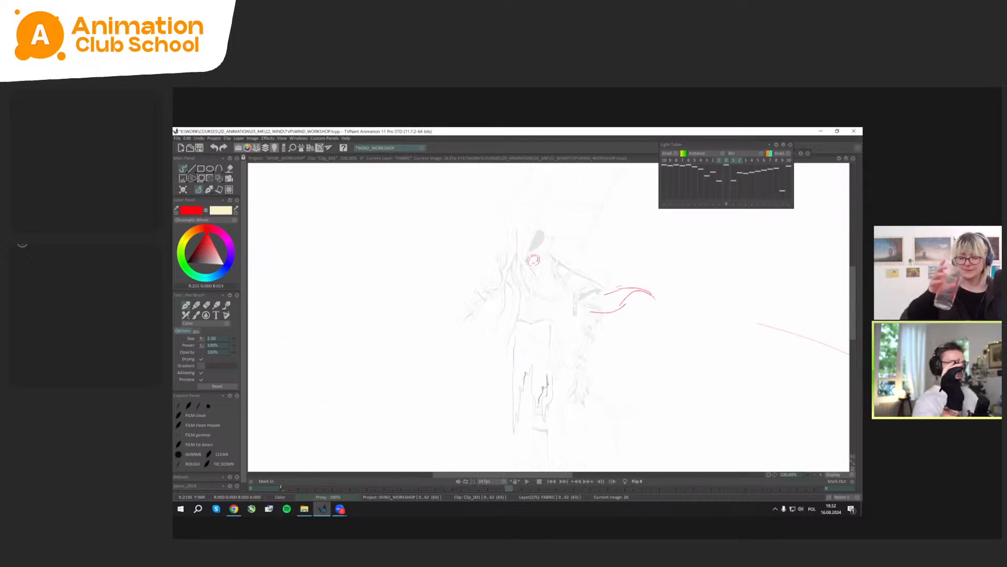
{"action": "mouse_move", "coordinate": [554, 285]}
{"action": "left_mouse_down"}
{"action": "mouse_move", "coordinate": [512, 326]}
{"action": "mouse_move", "coordinate": [525, 343]}
{"action": "mouse_move", "coordinate": [572, 227]}
{"action": "mouse_move", "coordinate": [594, 275]}
{"action": "left_mouse_up"}
{"action": "key", "text": "Left"}
{"action": "key", "text": "Left"}
{"action": "key", "text": "Left"}
{"action": "key", "text": "Right"}
{"action": "key", "text": "Right"}
{"action": "key", "text": "Right"}
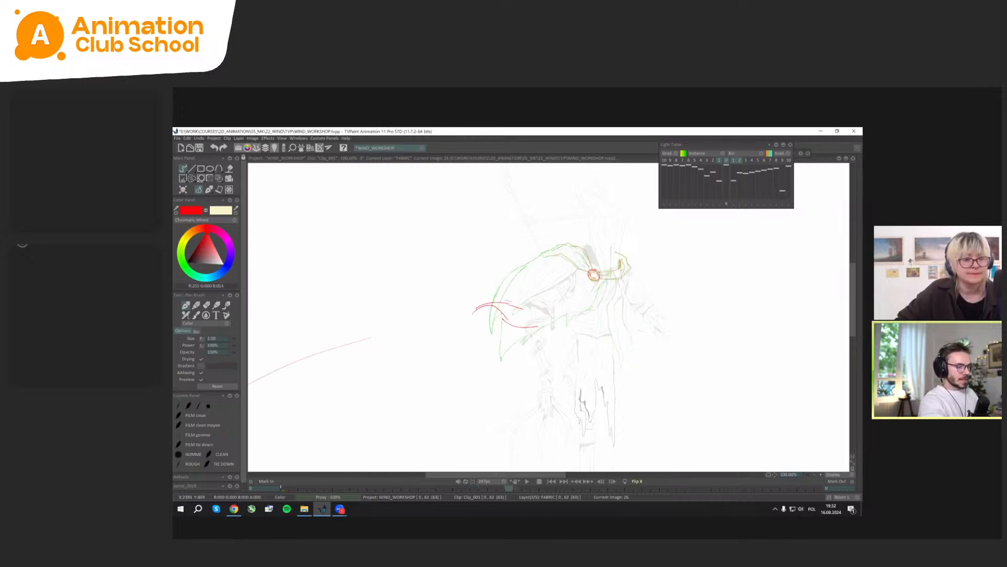
{"action": "mouse_move", "coordinate": [560, 266]}
{"action": "left_mouse_down"}
{"action": "mouse_move", "coordinate": [489, 273]}
{"action": "mouse_move", "coordinate": [460, 309]}
{"action": "left_mouse_up"}
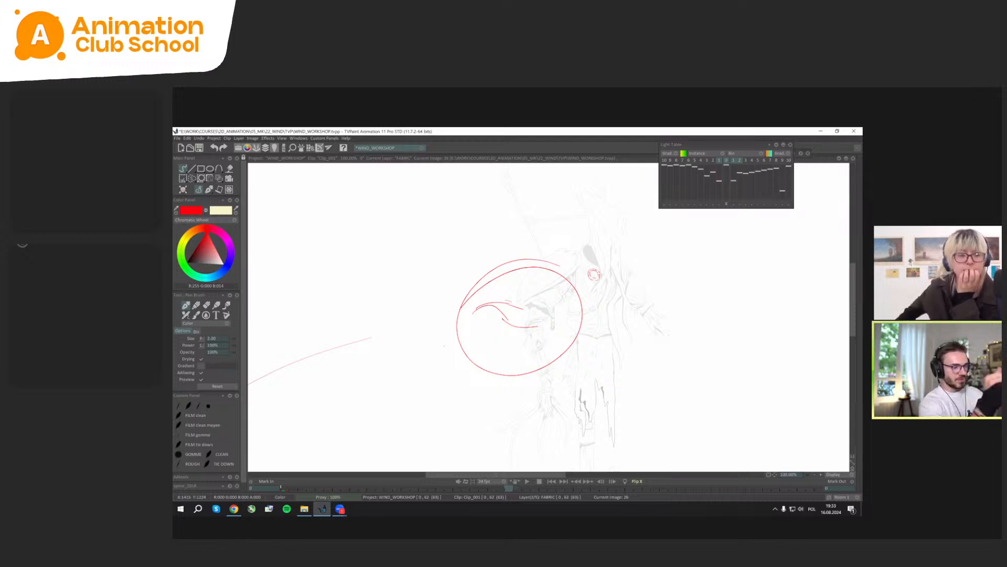
{"action": "key", "text": "ctrl+z"}
{"action": "scroll", "coordinate": [445, 346], "scroll_direction": "up", "scroll_amount": 1}
{"action": "left_click_drag", "start_coordinate": [444, 345], "coordinate": [435, 367]}
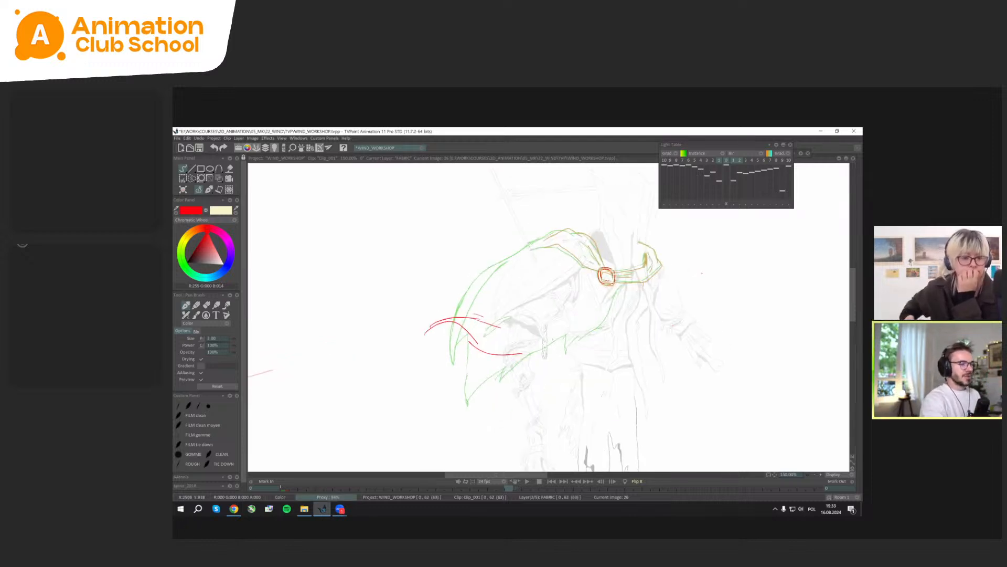
{"action": "mouse_move", "coordinate": [681, 246]}
{"action": "left_mouse_down"}
{"action": "mouse_move", "coordinate": [548, 297]}
{"action": "mouse_move", "coordinate": [625, 222]}
{"action": "left_mouse_up"}
{"action": "key", "text": "ctrl+z"}
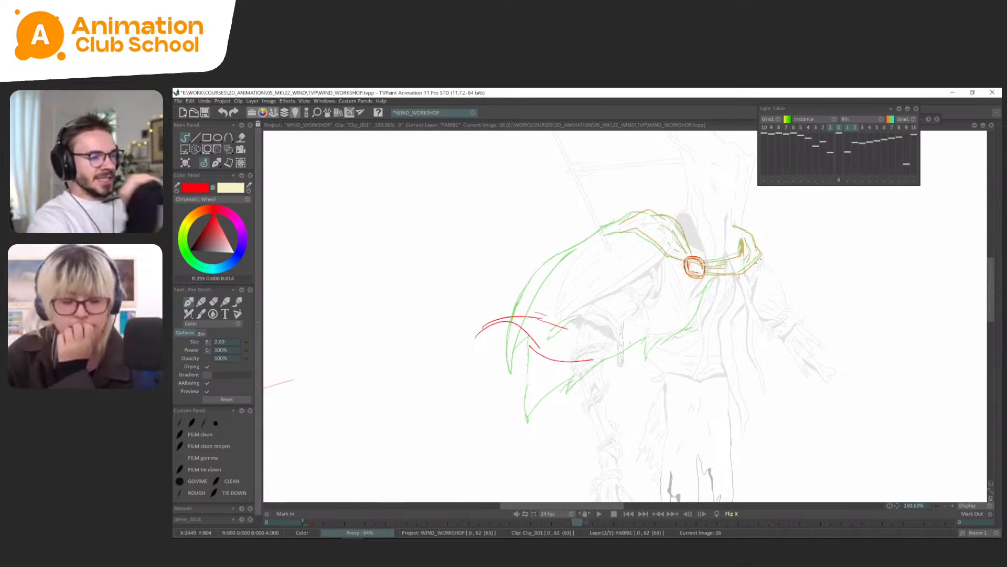
Draw the collar band on frame 26 from the clasp around the far shoulder, following the light table references.
{"action": "key", "text": "Left"}
{"action": "key", "text": "Left"}
{"action": "key", "text": "Right"}
{"action": "key", "text": "Right"}
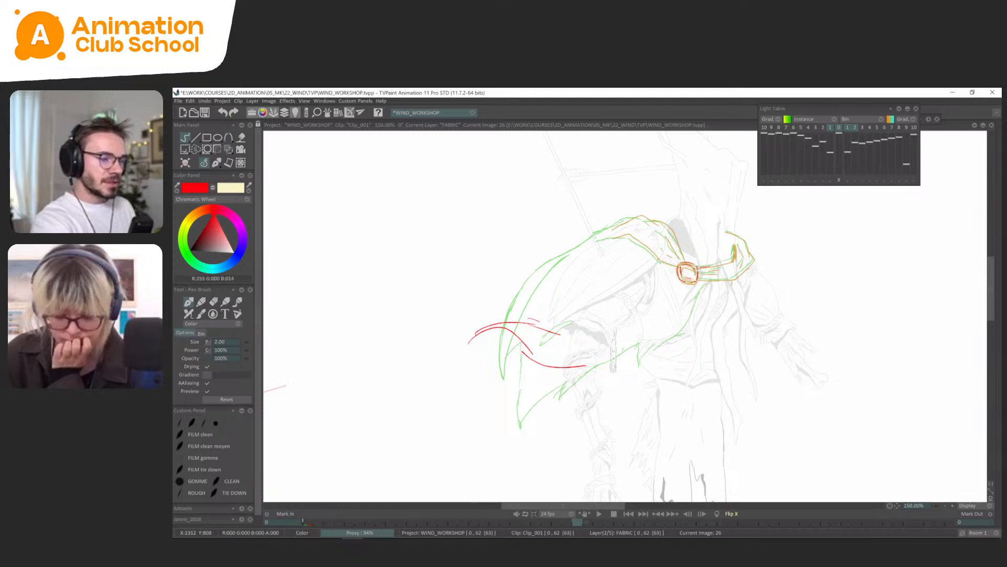
{"action": "left_click_drag", "start_coordinate": [698, 269], "coordinate": [724, 263]}
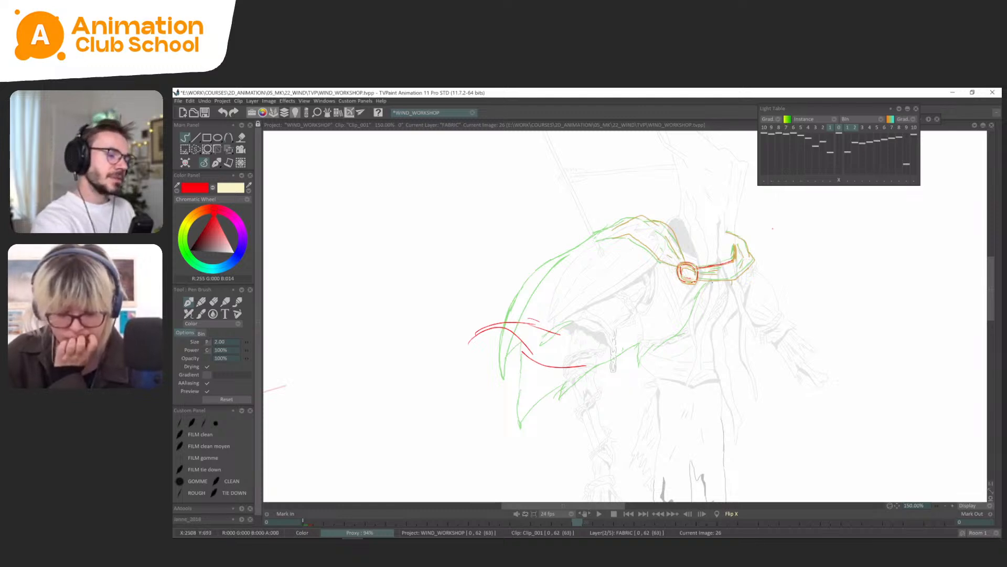
{"action": "left_click_drag", "start_coordinate": [773, 228], "coordinate": [750, 255]}
{"action": "left_click_drag", "start_coordinate": [714, 285], "coordinate": [713, 271]}
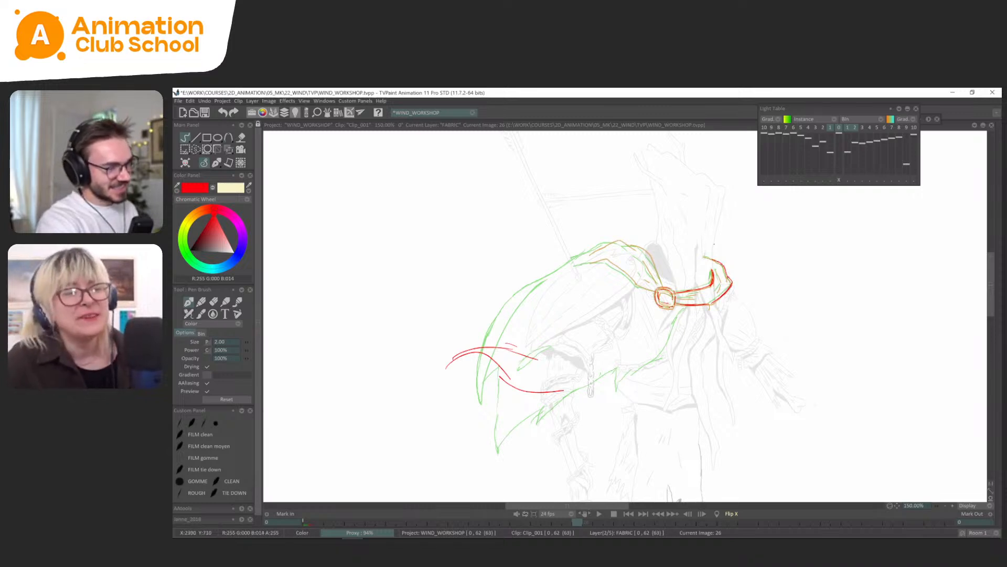
{"action": "left_click_drag", "start_coordinate": [709, 246], "coordinate": [711, 246]}
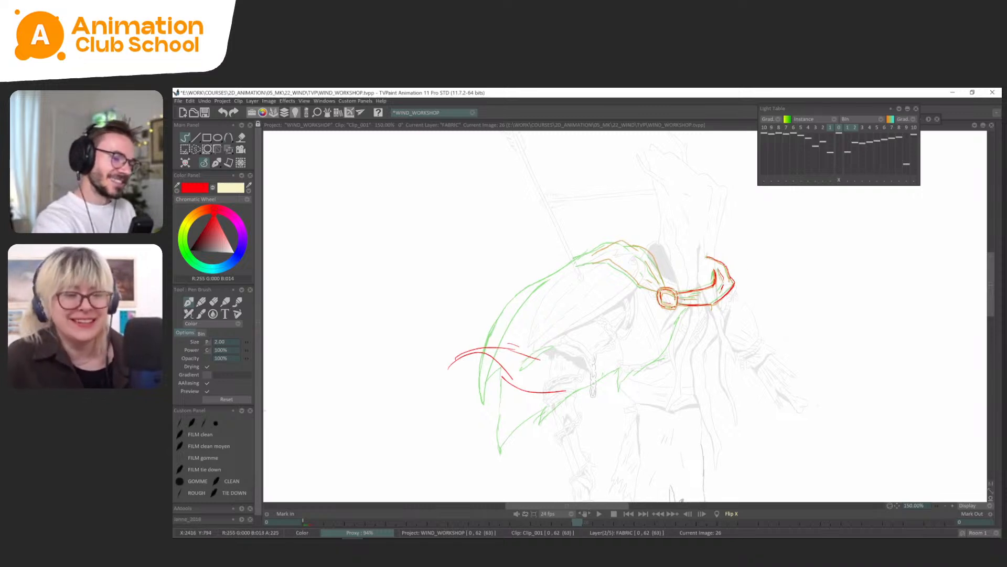
Flip through frames 18, 22 and 26 without the light table to check the new collar band.
{"action": "key", "text": "Left"}
{"action": "key", "text": "Left"}
{"action": "key", "text": "Left"}
{"action": "key", "text": "Left"}
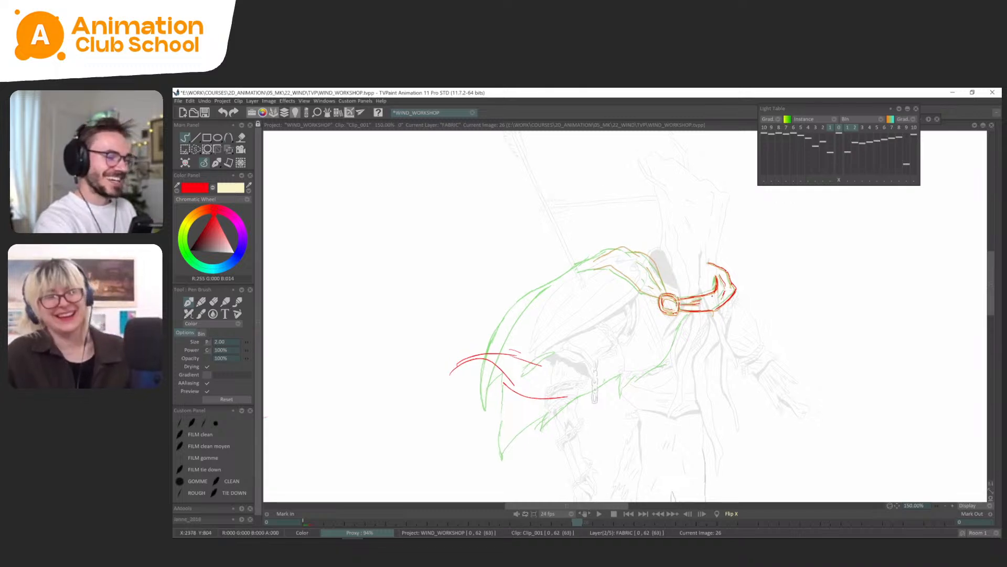
{"action": "key", "text": "Left"}
{"action": "key", "text": "Left"}
{"action": "key", "text": "Left"}
{"action": "key", "text": "Left"}
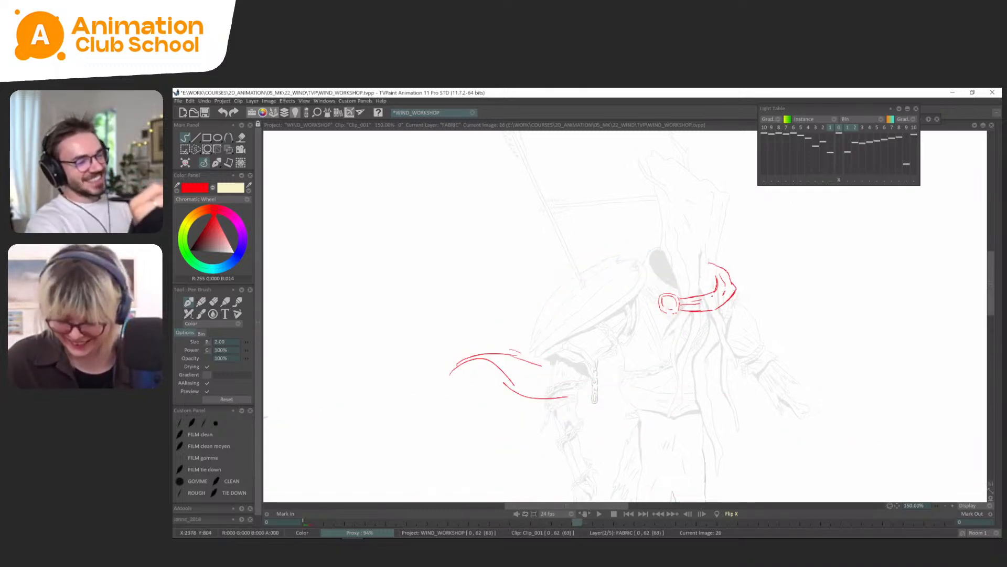
{"action": "key", "text": "Right"}
{"action": "key", "text": "Right"}
{"action": "key", "text": "Right"}
{"action": "key", "text": "Right"}
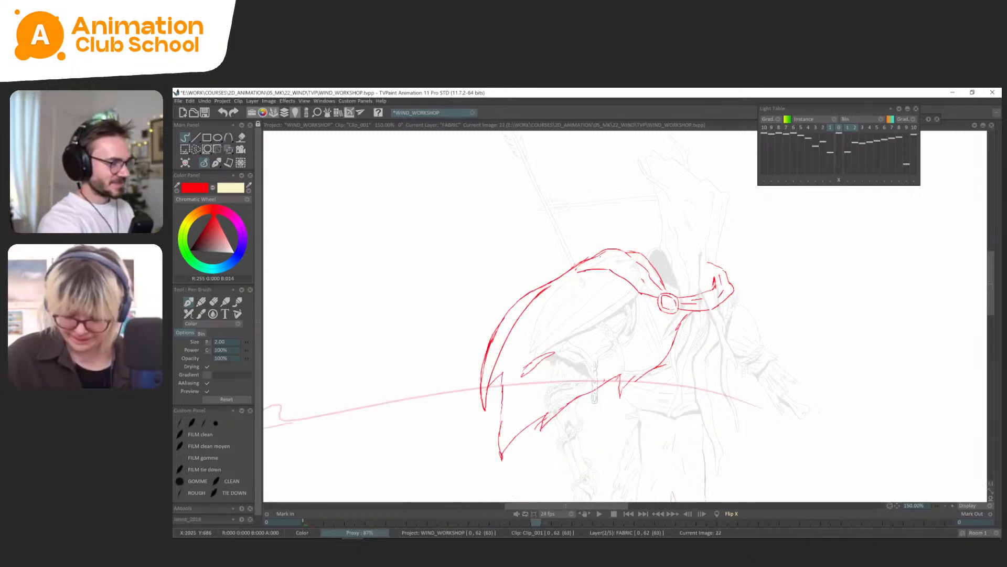
{"action": "key", "text": "Right"}
{"action": "key", "text": "Right"}
{"action": "key", "text": "Right"}
{"action": "key", "text": "Right"}
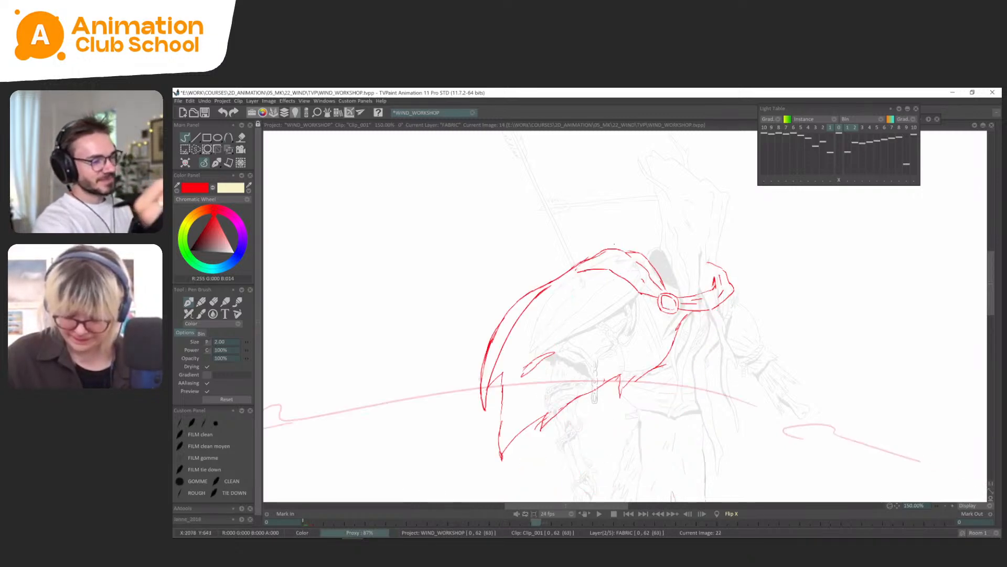
Draw the upper and lower edges of the gathered fabric on frame 26 from the clasp over the near shoulder.
{"action": "mouse_move", "coordinate": [669, 292]}
{"action": "left_mouse_down"}
{"action": "mouse_move", "coordinate": [647, 257]}
{"action": "mouse_move", "coordinate": [611, 249]}
{"action": "mouse_move", "coordinate": [586, 261]}
{"action": "left_mouse_up"}
{"action": "key", "text": "ctrl+z"}
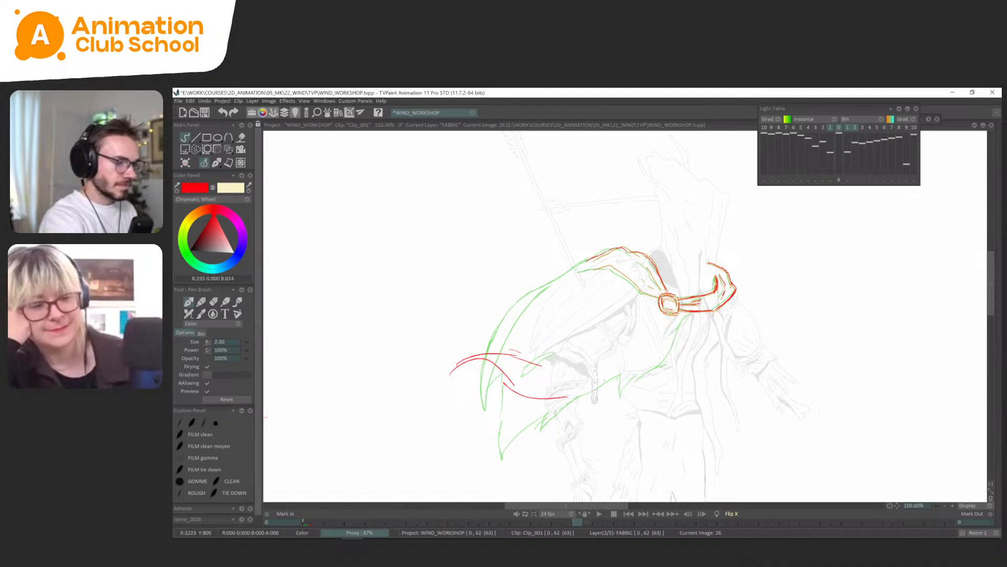
{"action": "left_click_drag", "start_coordinate": [659, 297], "coordinate": [596, 265]}
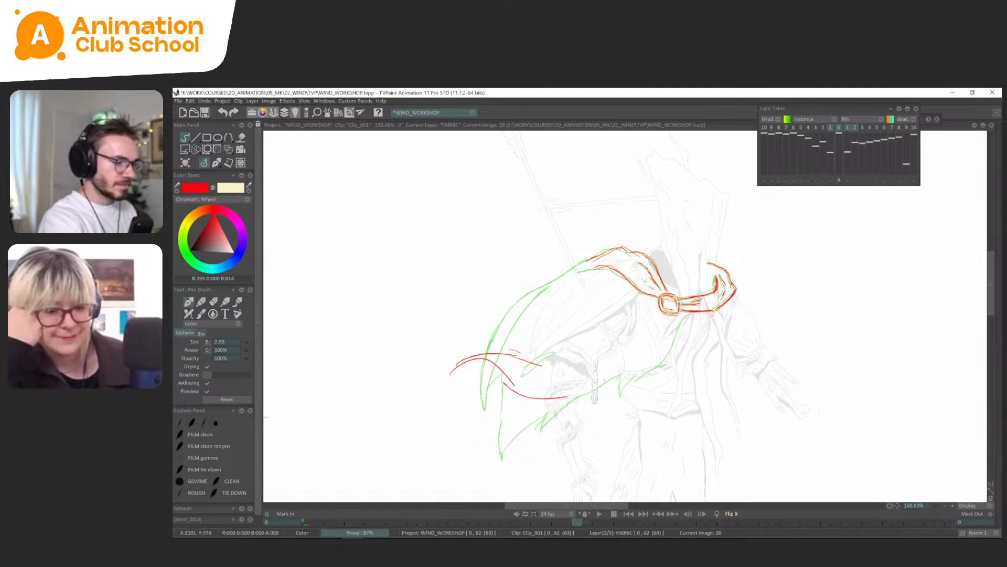
{"action": "left_click_drag", "start_coordinate": [623, 248], "coordinate": [636, 256]}
Hide the light table references and flip frames 18 to 26 to check the shoulder fabric's movement.
{"action": "key", "text": "l"}
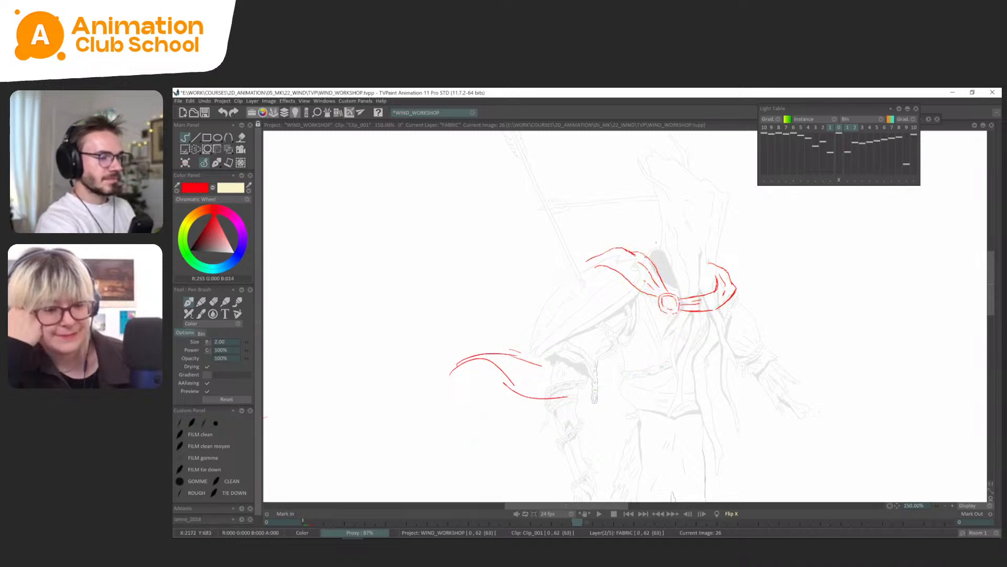
{"action": "key", "text": "Left"}
{"action": "key", "text": "Left"}
{"action": "key", "text": "Left"}
{"action": "key", "text": "Left"}
{"action": "key", "text": "Right"}
{"action": "key", "text": "Right"}
{"action": "key", "text": "Right"}
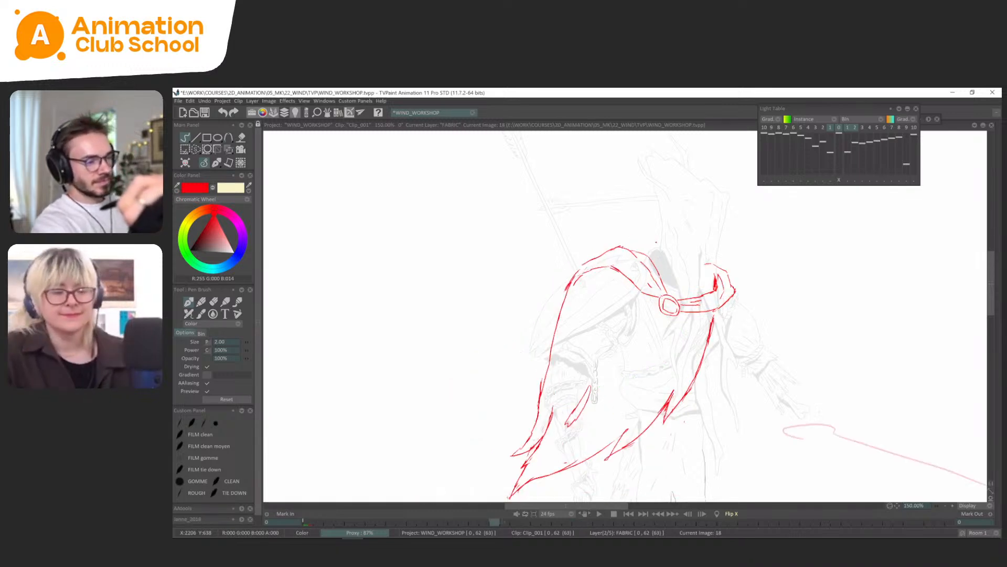
{"action": "key", "text": "Right"}
{"action": "key", "text": "Right"}
{"action": "key", "text": "Right"}
{"action": "key", "text": "Right"}
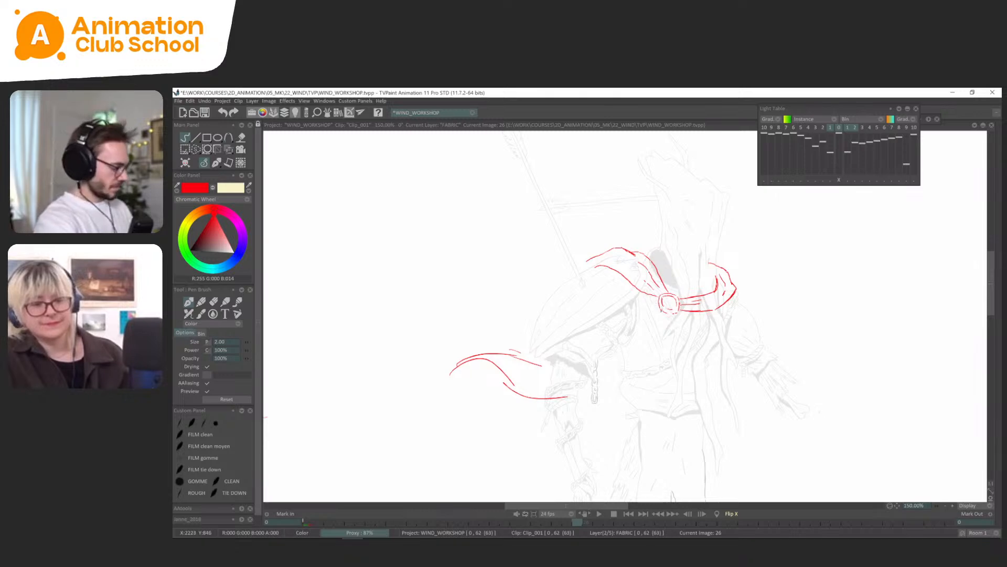
Lasso the near-shoulder fabric on frame 26 and skew it slightly backward with the Perspective transform.
{"action": "key", "text": "s"}
{"action": "mouse_move", "coordinate": [651, 300]}
{"action": "left_mouse_down"}
{"action": "mouse_move", "coordinate": [597, 236]}
{"action": "mouse_move", "coordinate": [566, 302]}
{"action": "left_mouse_up"}
{"action": "key", "text": "ctrl+t"}
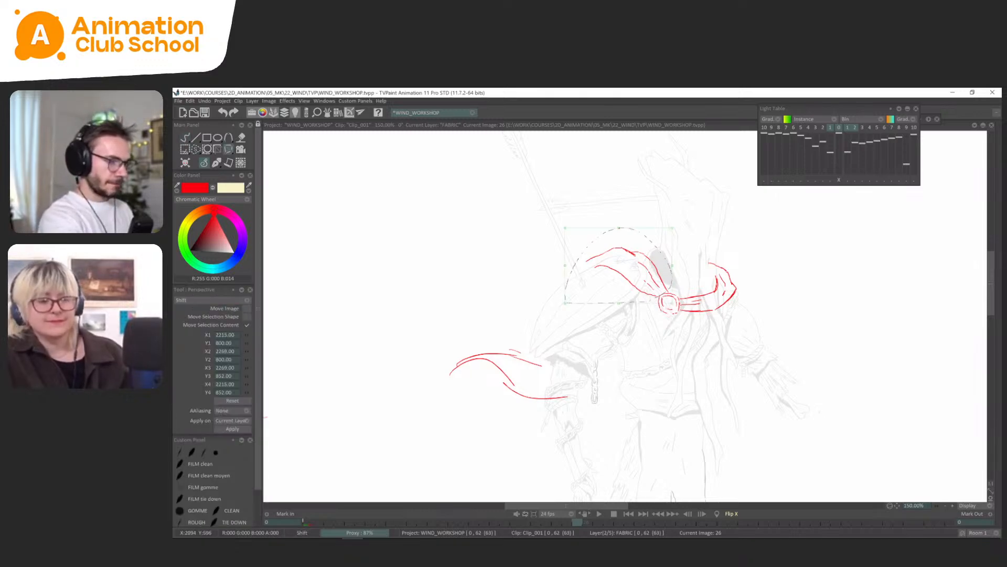
{"action": "left_click_drag", "start_coordinate": [619, 227], "coordinate": [669, 224]}
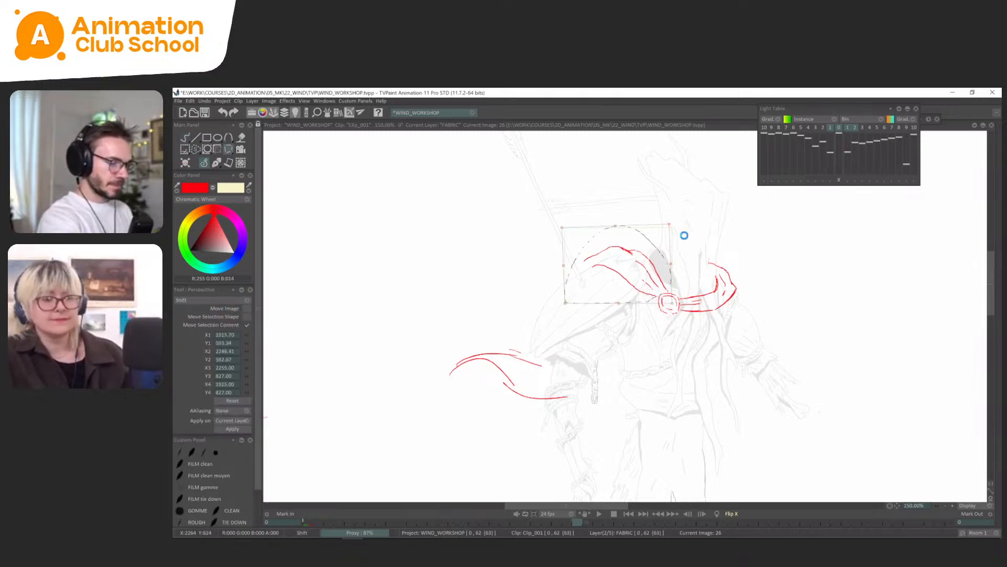
{"action": "key", "text": "Return"}
Flip repeatedly between frames 18, 22 and 26 to compare the shoulder fabric's position in each pose.
{"action": "key", "text": "Left"}
{"action": "key", "text": "Left"}
{"action": "key", "text": "Right"}
{"action": "key", "text": "Right"}
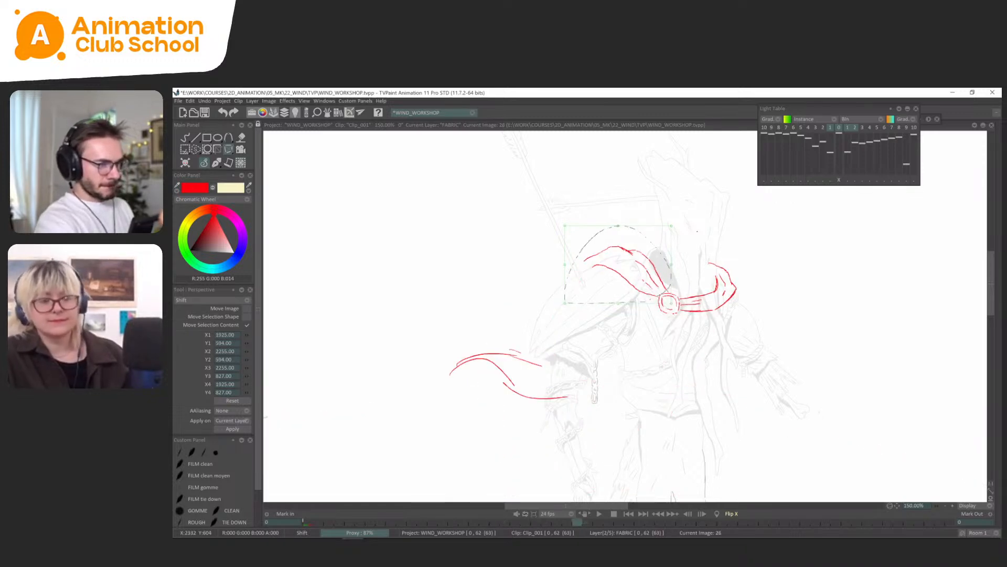
{"action": "key", "text": "Right"}
{"action": "key", "text": "Left"}
{"action": "key", "text": "Left"}
{"action": "key", "text": "Left"}
{"action": "key", "text": "Right"}
{"action": "key", "text": "Right"}
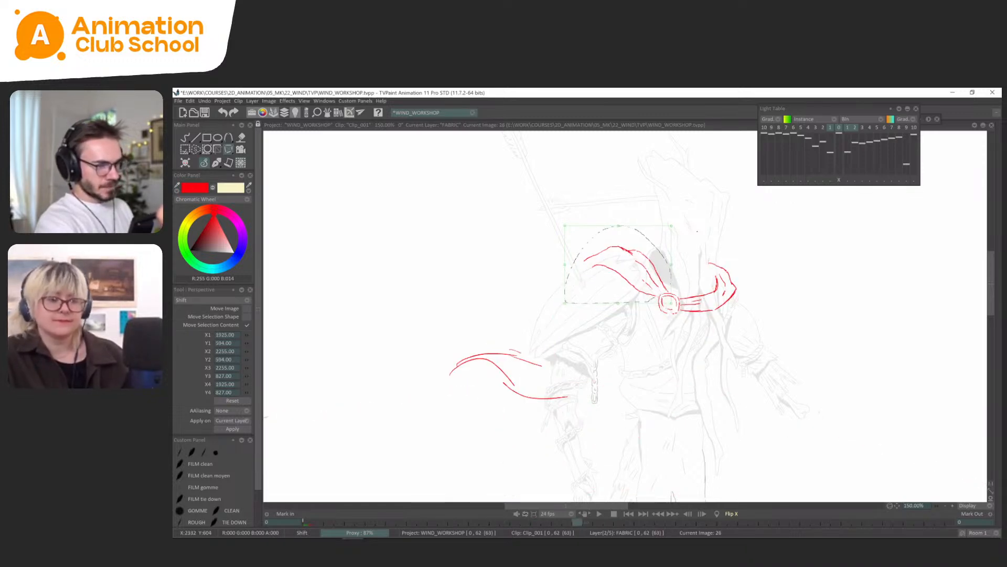
{"action": "key", "text": "Right"}
{"action": "key", "text": "Left"}
{"action": "key", "text": "Left"}
{"action": "key", "text": "Left"}
{"action": "key", "text": "Left"}
{"action": "key", "text": "Right"}
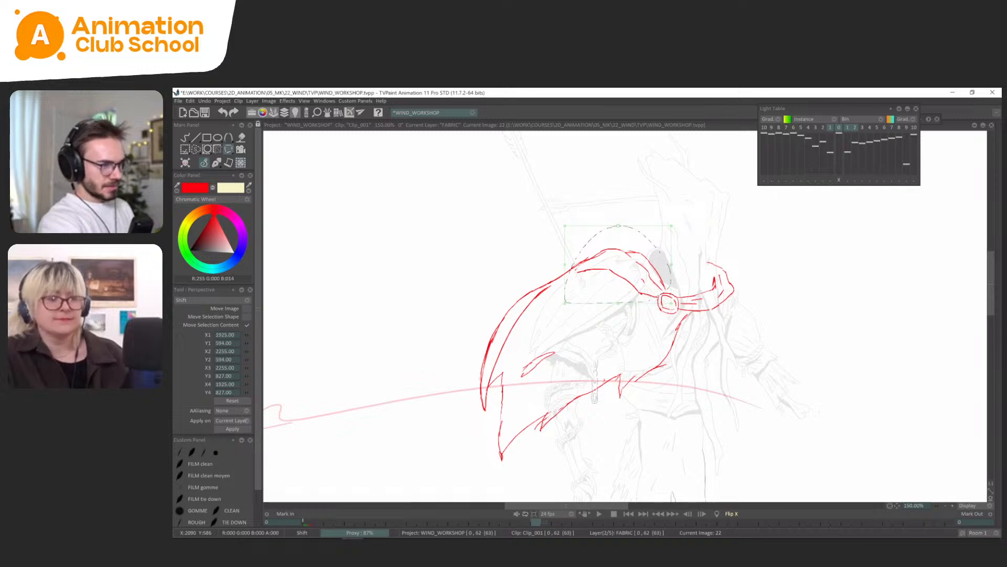
Nudge the top of the shoulder fabric on frame 22 slightly up and forward with the Perspective transform and compare neighbouring poses.
{"action": "left_click_drag", "start_coordinate": [618, 223], "coordinate": [622, 218]}
{"action": "key", "text": "l"}
{"action": "key", "text": "l"}
{"action": "key", "text": "Return"}
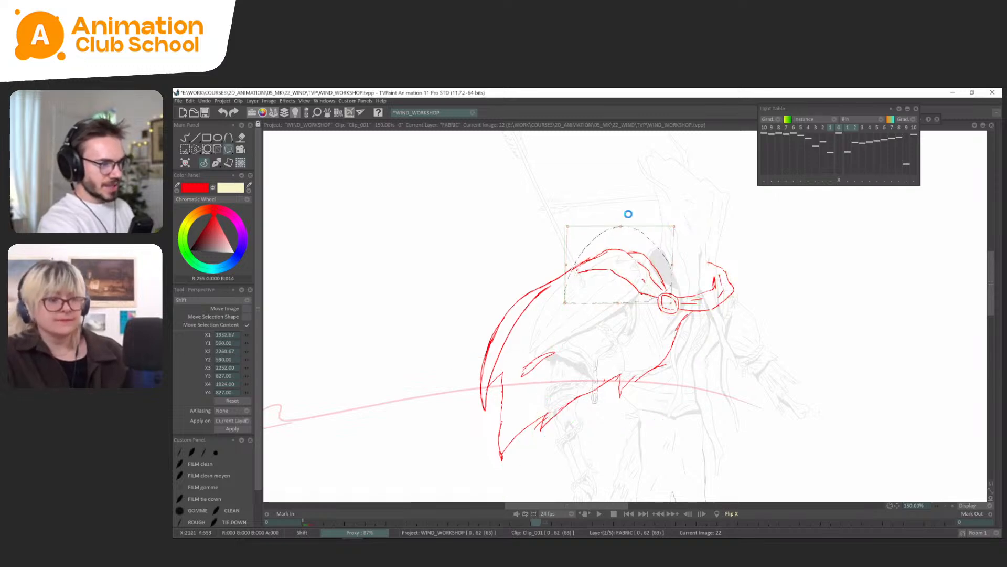
{"action": "key", "text": "Left"}
{"action": "key", "text": "Left"}
{"action": "key", "text": "Right"}
{"action": "key", "text": "Right"}
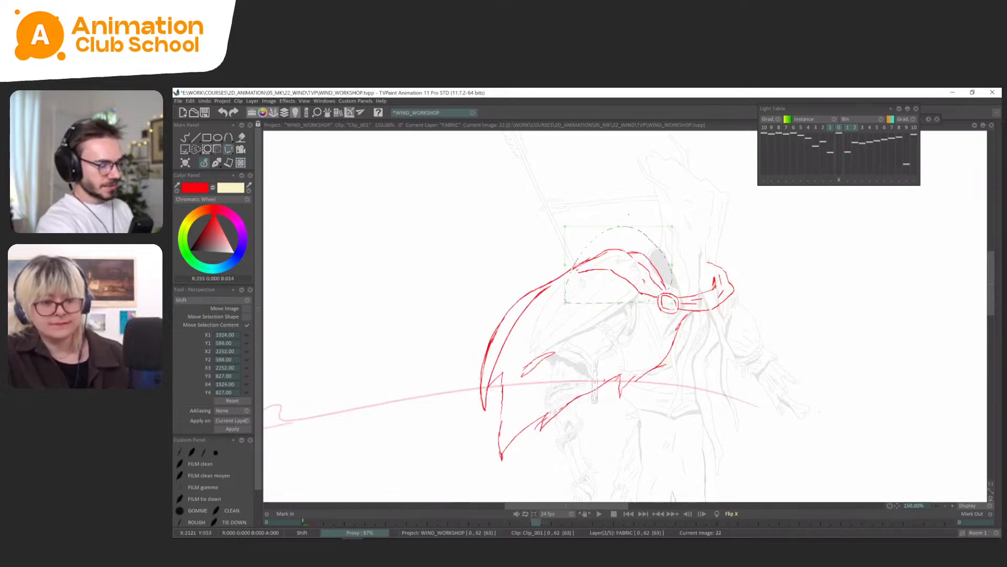
Return to freehand drawing with the Pen Brush and compare frame 22 with its neighbours through the light table.
{"action": "left_click", "coordinate": [214, 163]}
{"action": "left_click", "coordinate": [184, 137]}
{"action": "key", "text": "l"}
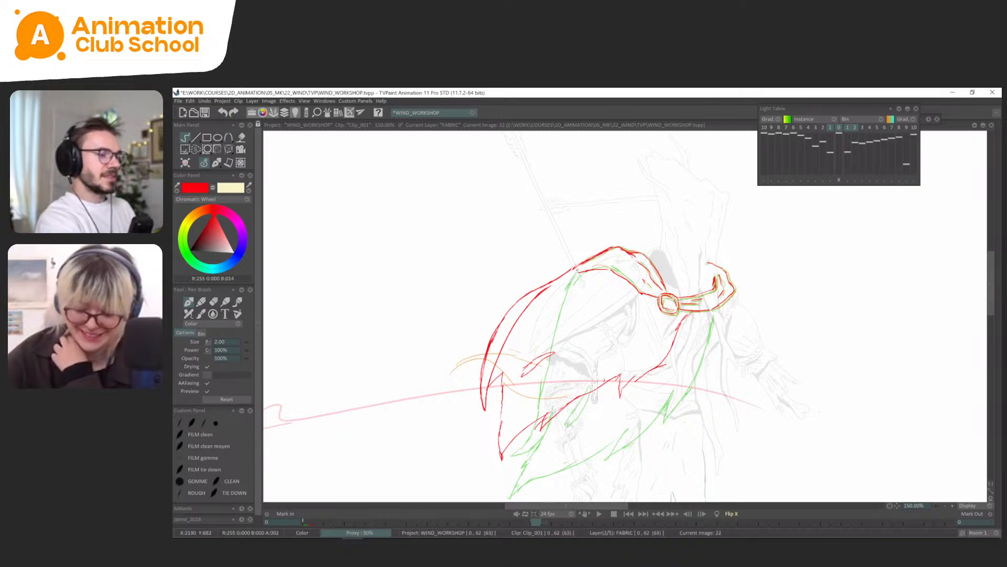
{"action": "key", "text": "l"}
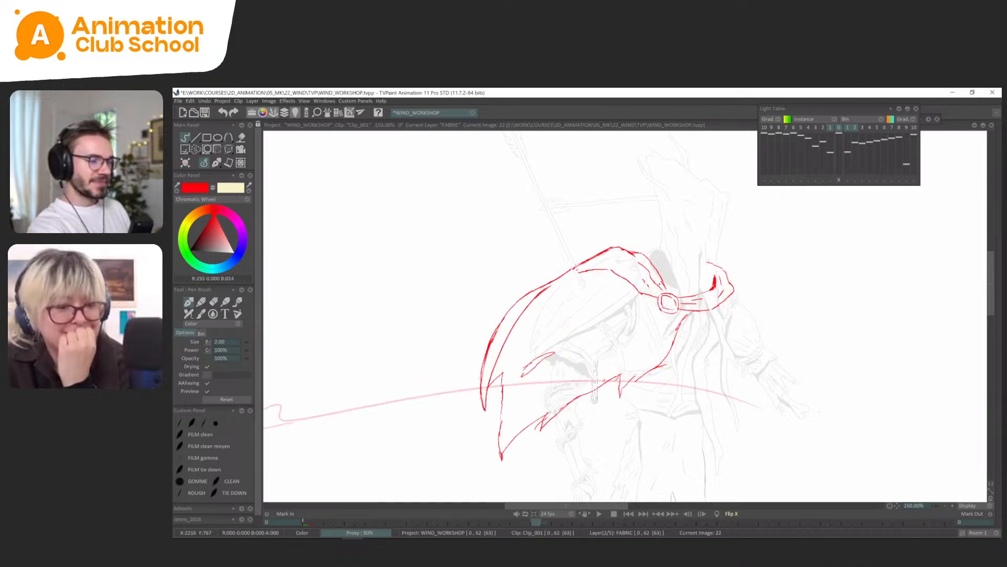
Draw the near-shoulder fabric from the clasp up over the shoulder on frame 30, using the light table's neighbouring poses as a guide.
{"action": "key", "text": "l"}
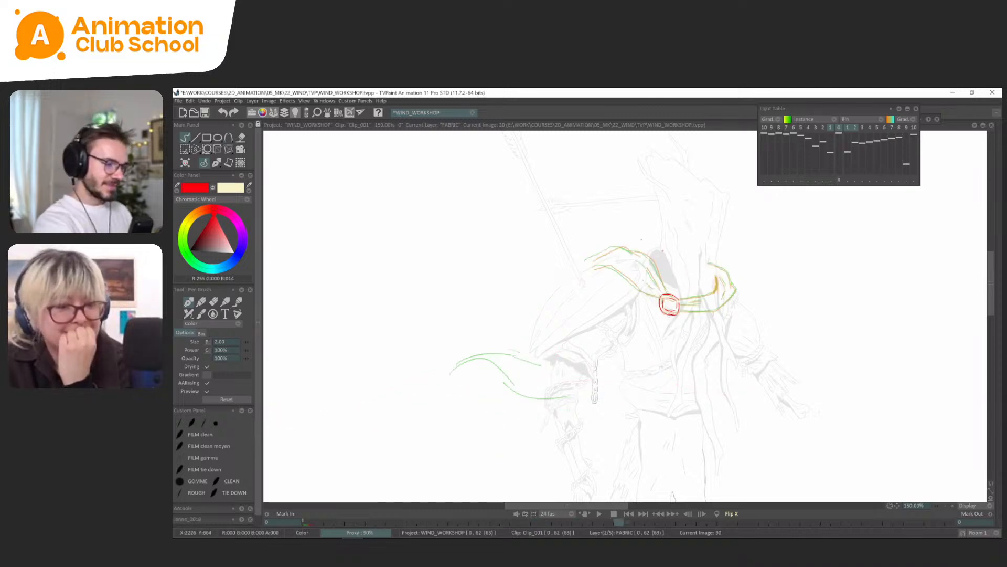
{"action": "left_click_drag", "start_coordinate": [667, 293], "coordinate": [652, 260]}
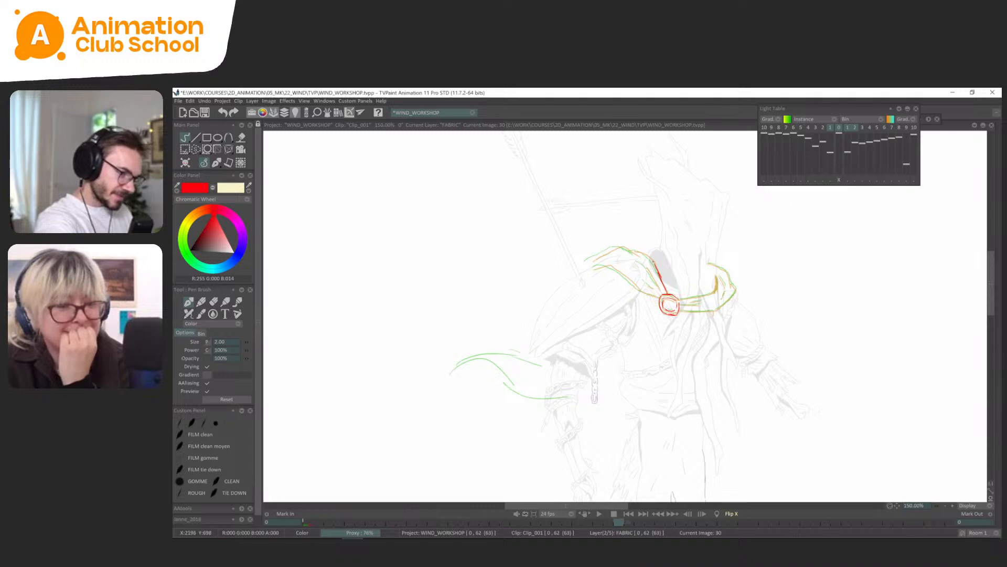
{"action": "mouse_move", "coordinate": [667, 293]}
{"action": "left_mouse_down"}
{"action": "mouse_move", "coordinate": [649, 257]}
{"action": "mouse_move", "coordinate": [624, 246]}
{"action": "mouse_move", "coordinate": [599, 257]}
{"action": "left_mouse_up"}
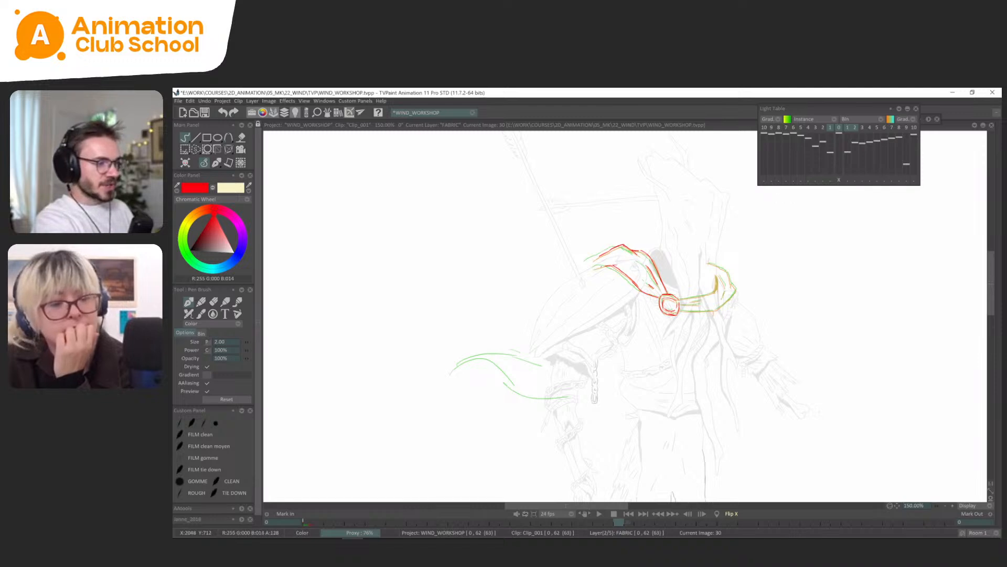
{"action": "left_click_drag", "start_coordinate": [640, 302], "coordinate": [636, 301]}
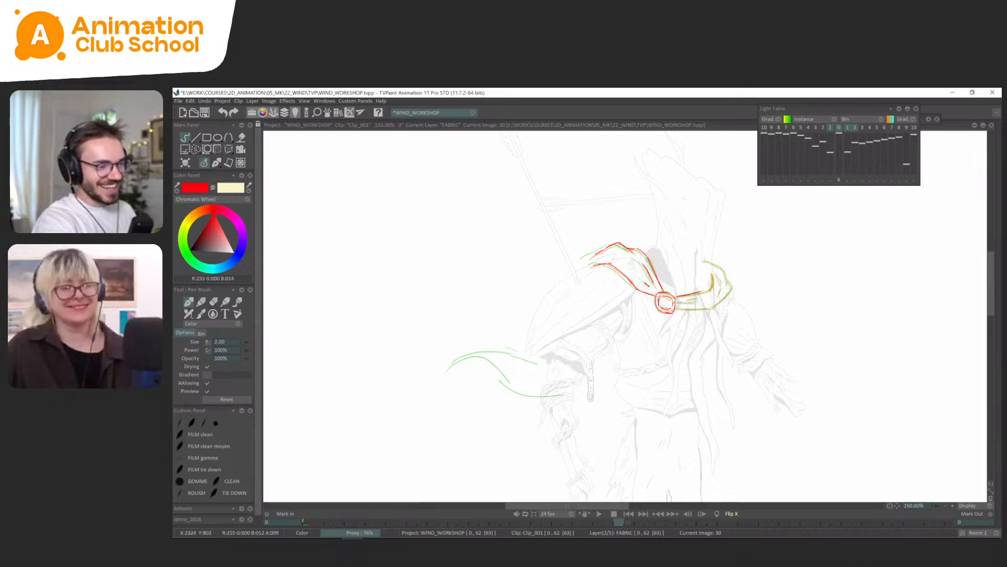
Draw the collar band and far-shoulder fold on frame 30, and turn the light table off.
{"action": "mouse_move", "coordinate": [714, 272]}
{"action": "left_mouse_down"}
{"action": "mouse_move", "coordinate": [712, 285]}
{"action": "mouse_move", "coordinate": [678, 303]}
{"action": "mouse_move", "coordinate": [697, 310]}
{"action": "left_mouse_up"}
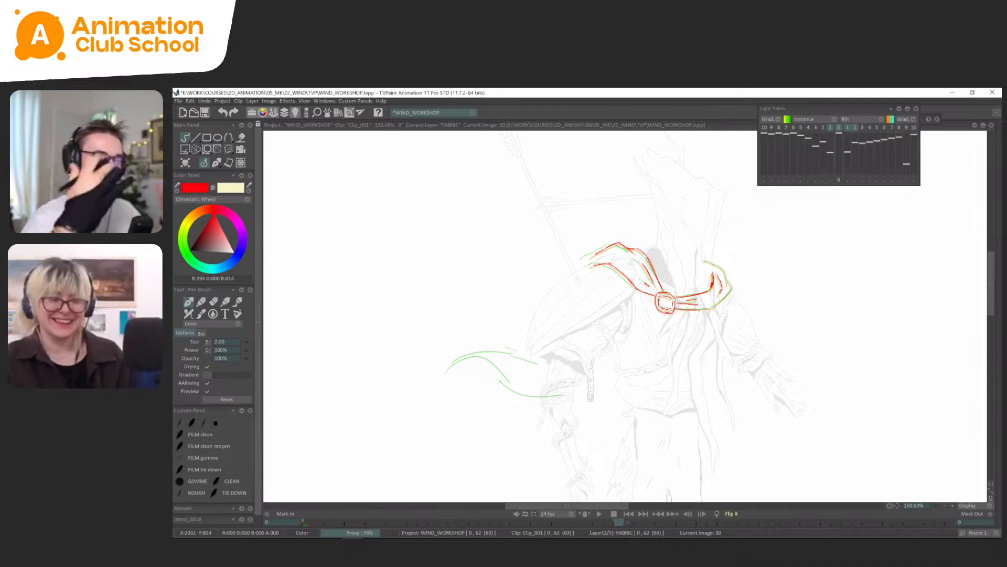
{"action": "mouse_move", "coordinate": [696, 310]}
{"action": "left_mouse_down"}
{"action": "mouse_move", "coordinate": [733, 287]}
{"action": "mouse_move", "coordinate": [723, 269]}
{"action": "left_mouse_up"}
{"action": "key", "text": "l"}
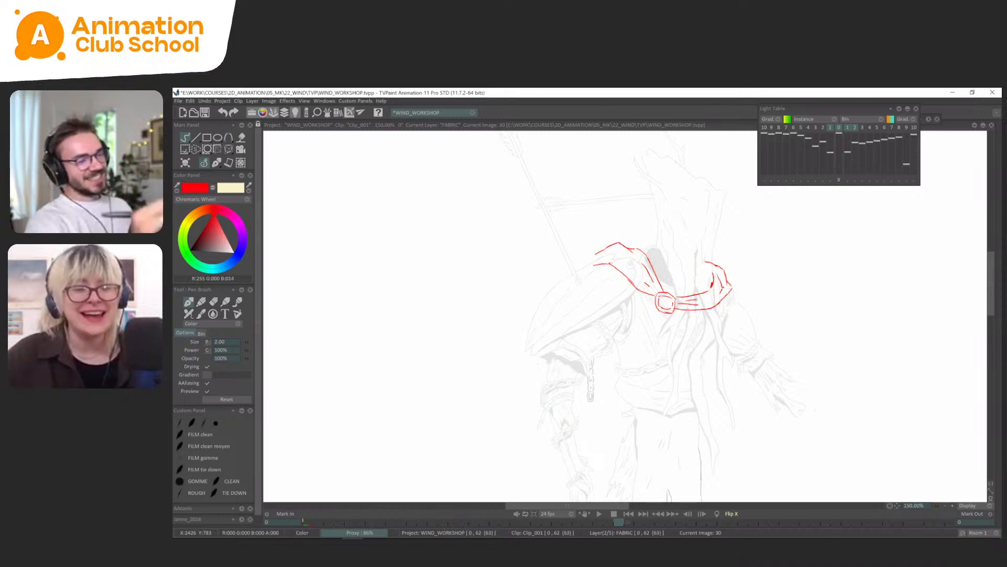
Flip repeatedly through the frames up to 30 to examine how the shoulder fabric and clasp drift between poses.
{"action": "key", "text": "Left"}
{"action": "key", "text": "Left"}
{"action": "key", "text": "Left"}
{"action": "key", "text": "Left"}
{"action": "key", "text": "Left"}
{"action": "key", "text": "Right"}
{"action": "key", "text": "Right"}
{"action": "key", "text": "Right"}
{"action": "key", "text": "Right"}
{"action": "key", "text": "Right"}
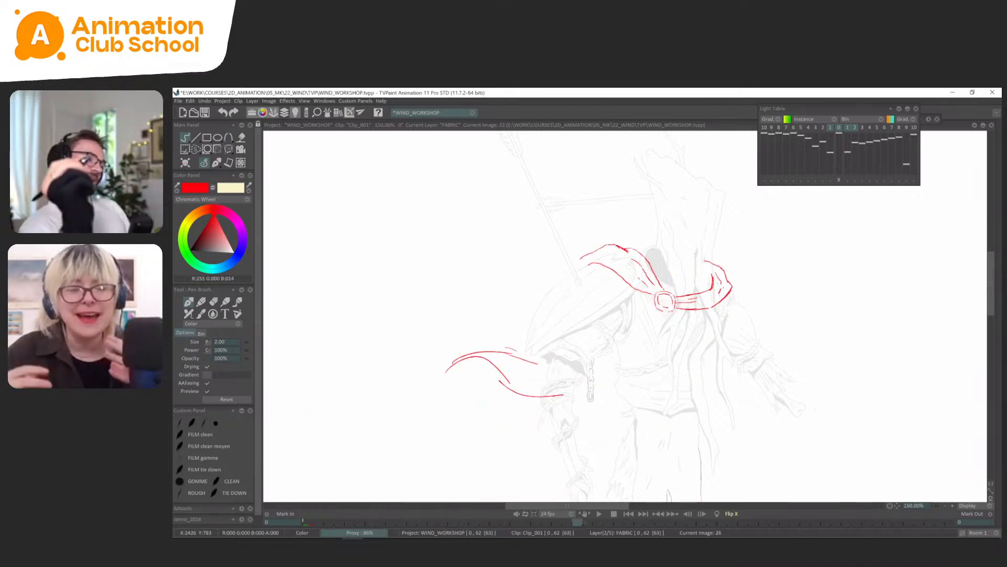
{"action": "key", "text": "Left"}
{"action": "key", "text": "Left"}
{"action": "key", "text": "Left"}
{"action": "key", "text": "Right"}
{"action": "key", "text": "Right"}
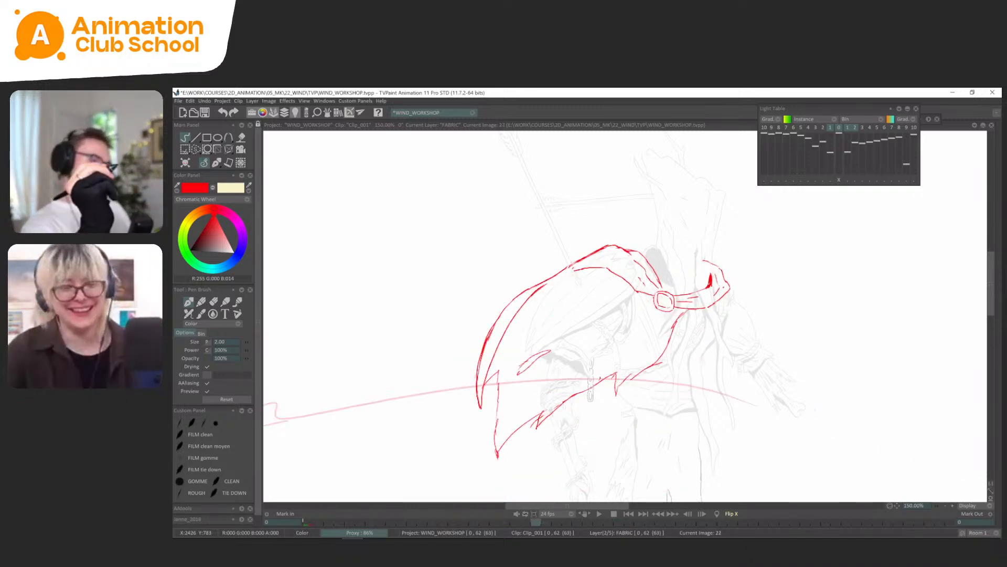
{"action": "key", "text": "Left"}
{"action": "key", "text": "Left"}
{"action": "key", "text": "Right"}
{"action": "key", "text": "Right"}
{"action": "key", "text": "Left"}
{"action": "key", "text": "Left"}
{"action": "key", "text": "Right"}
{"action": "key", "text": "Right"}
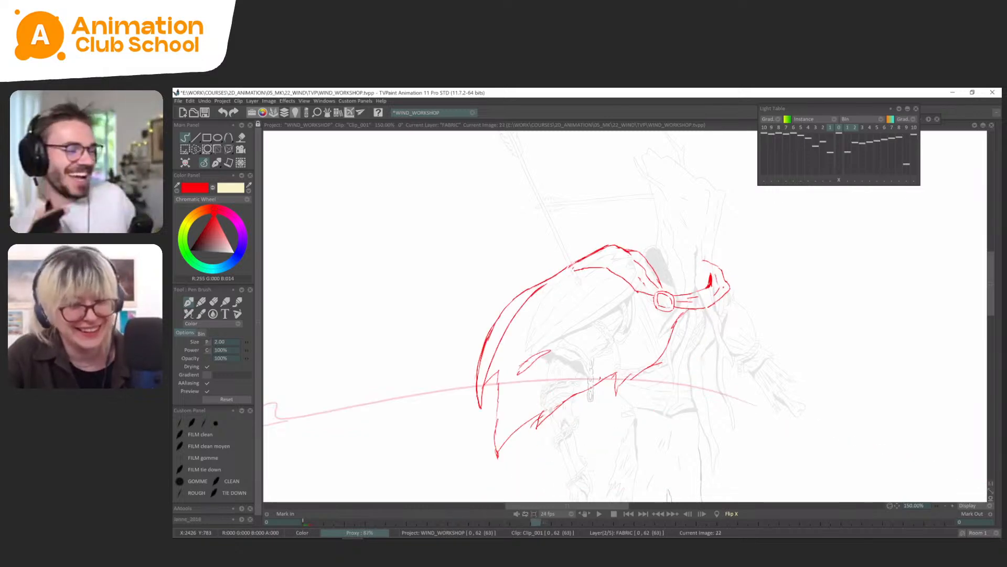
{"action": "key", "text": "Left"}
{"action": "key", "text": "Left"}
{"action": "key", "text": "Right"}
{"action": "key", "text": "Right"}
{"action": "key", "text": "Left"}
{"action": "key", "text": "Right"}
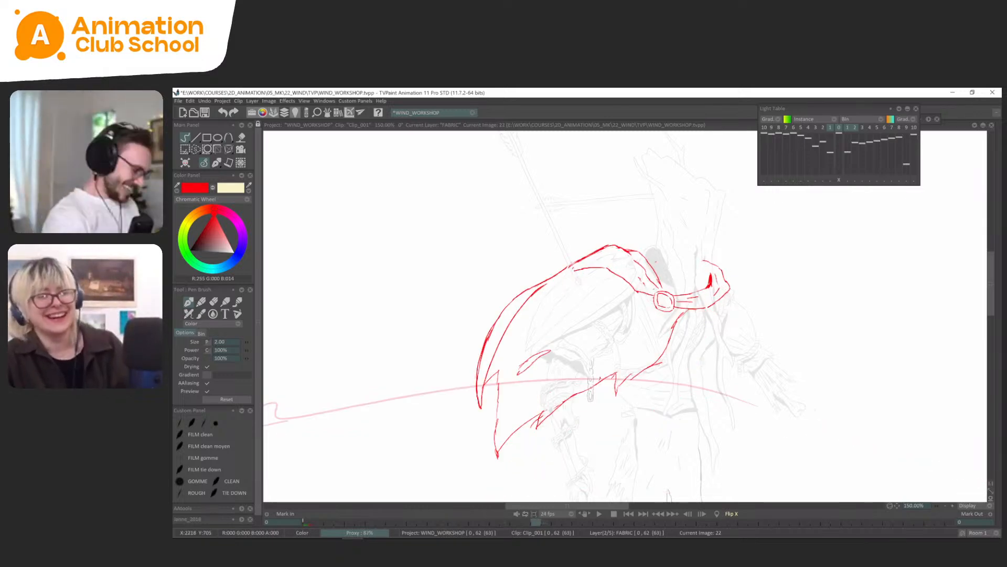
Lasso the clasp on frame 22, nudge it slightly with the Perspective transform, and compare it with the neighbouring poses.
{"action": "key", "text": "s"}
{"action": "left_click_drag", "start_coordinate": [656, 293], "coordinate": [658, 292]}
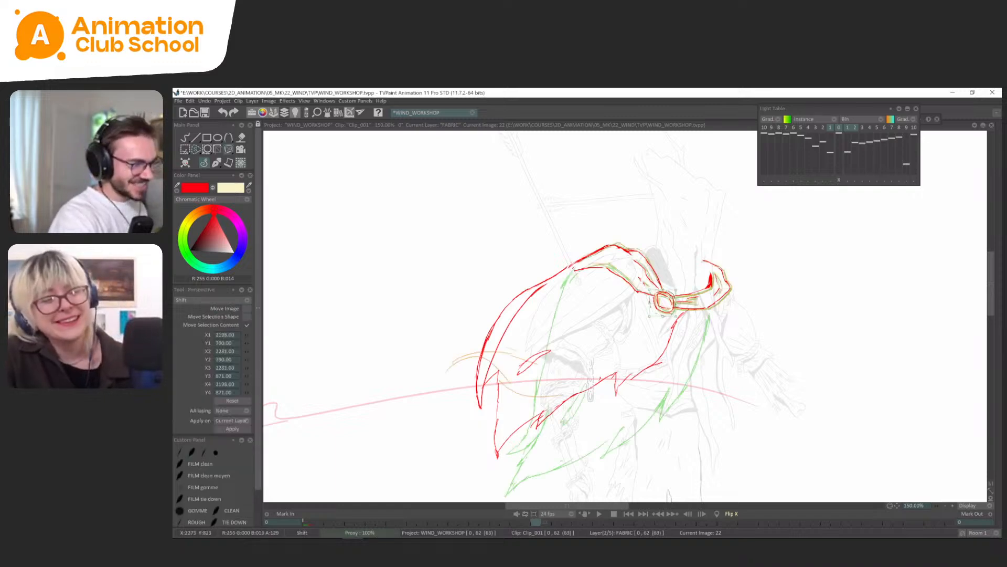
{"action": "left_click", "coordinate": [217, 163]}
{"action": "key", "text": "Left"}
{"action": "key", "text": "Left"}
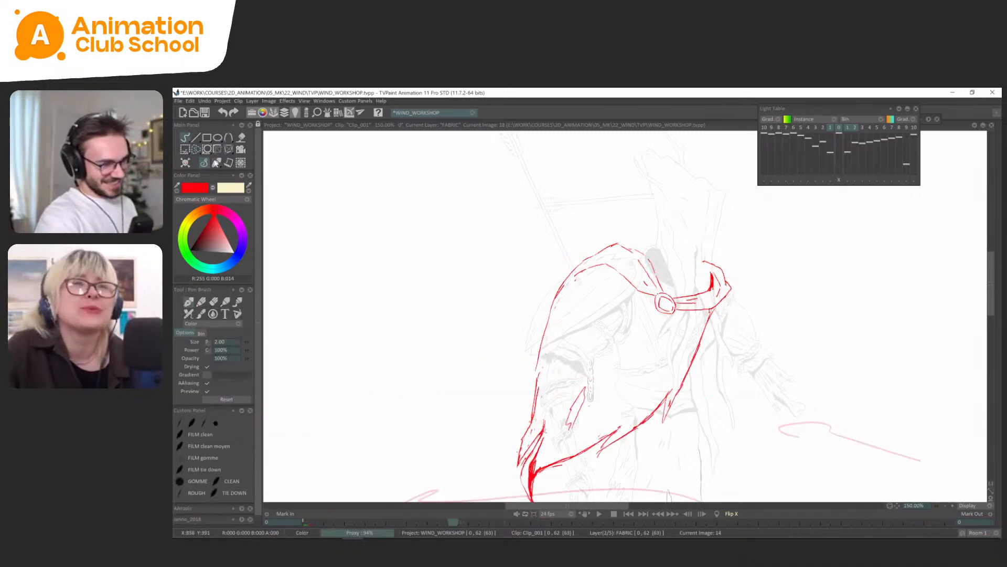
{"action": "key", "text": "Right"}
{"action": "key", "text": "Right"}
{"action": "key", "text": "Right"}
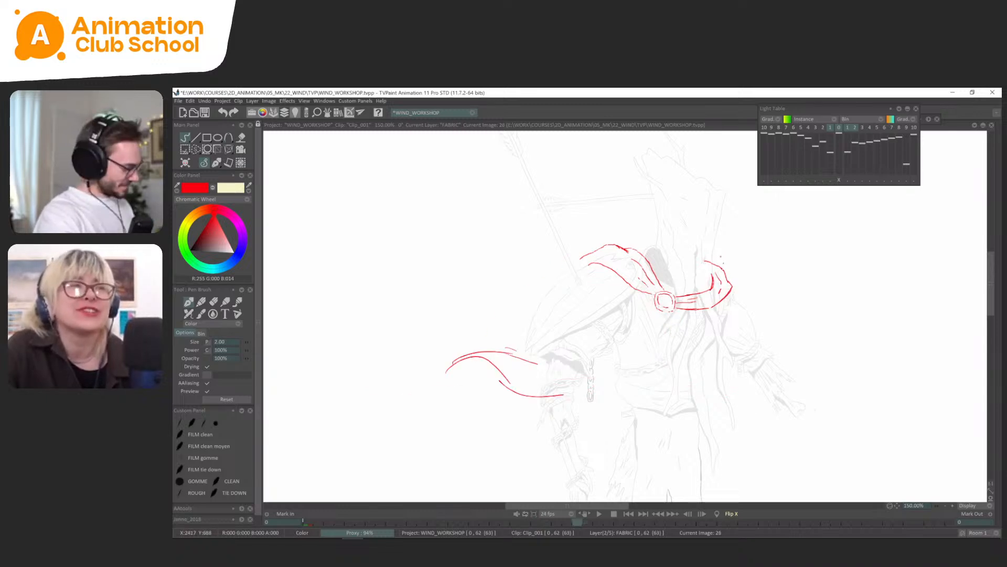
Lasso the far-shoulder fold on frame 26, shift its top slightly backward with the Perspective transform, and clear the selection.
{"action": "key", "text": "s"}
{"action": "mouse_move", "coordinate": [735, 250]}
{"action": "left_mouse_down"}
{"action": "mouse_move", "coordinate": [676, 297]}
{"action": "mouse_move", "coordinate": [749, 308]}
{"action": "left_mouse_up"}
{"action": "key", "text": "ctrl+t"}
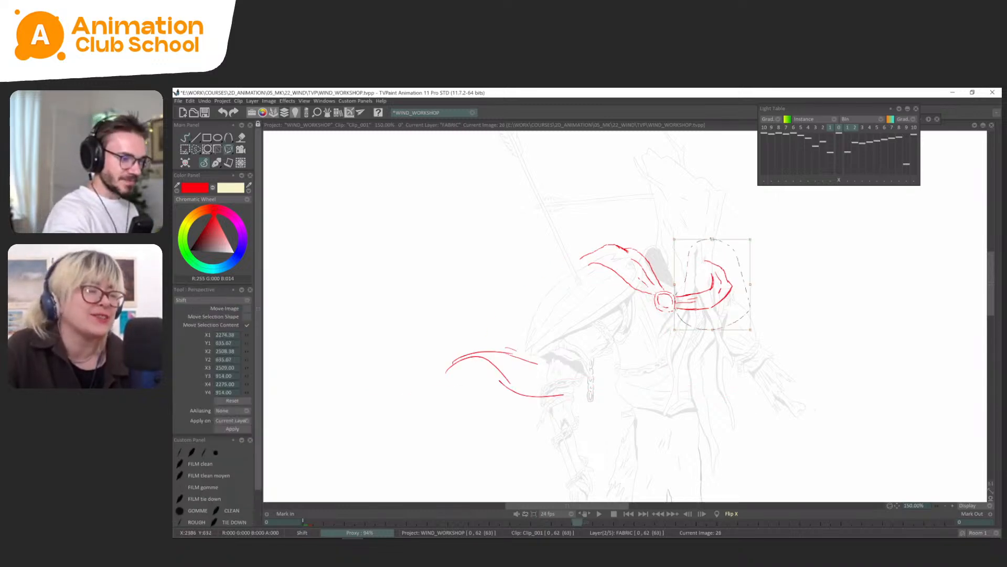
{"action": "left_click_drag", "start_coordinate": [712, 239], "coordinate": [709, 238]}
{"action": "key", "text": "Return"}
{"action": "left_click", "coordinate": [216, 163]}
{"action": "left_click", "coordinate": [211, 172]}
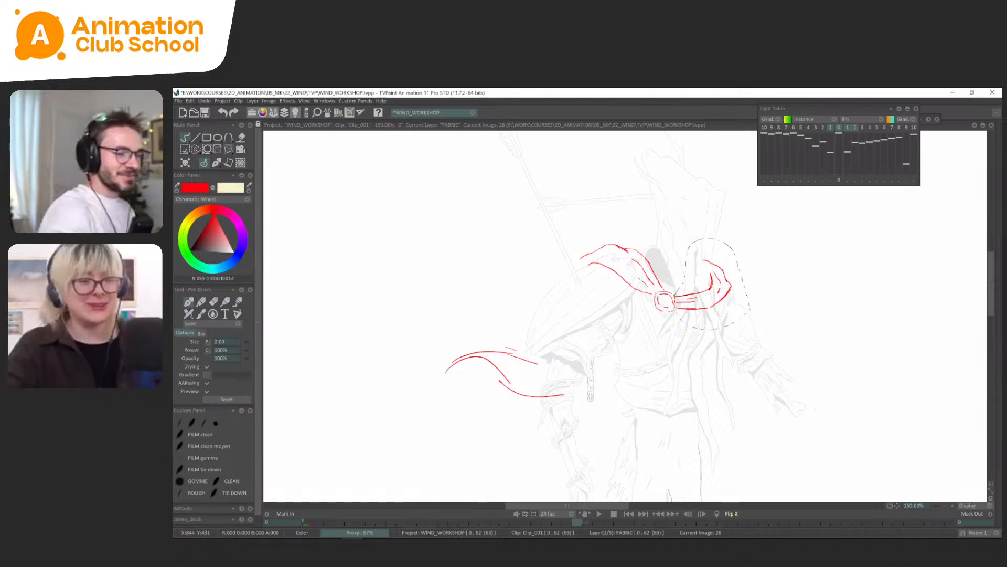
{"action": "key", "text": "ctrl+d"}
Flip between frames 22, 26 and 30 to compare the collar and far-shoulder fold across the poses.
{"action": "key", "text": "Left"}
{"action": "key", "text": "Left"}
{"action": "key", "text": "Left"}
{"action": "key", "text": "Left"}
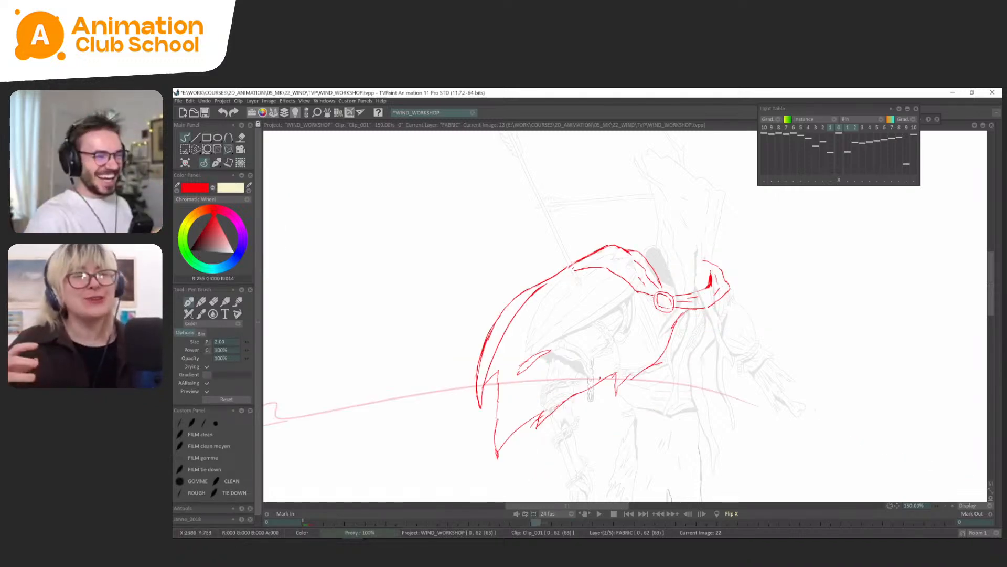
{"action": "key", "text": "Right"}
{"action": "key", "text": "Right"}
{"action": "key", "text": "Right"}
{"action": "key", "text": "Right"}
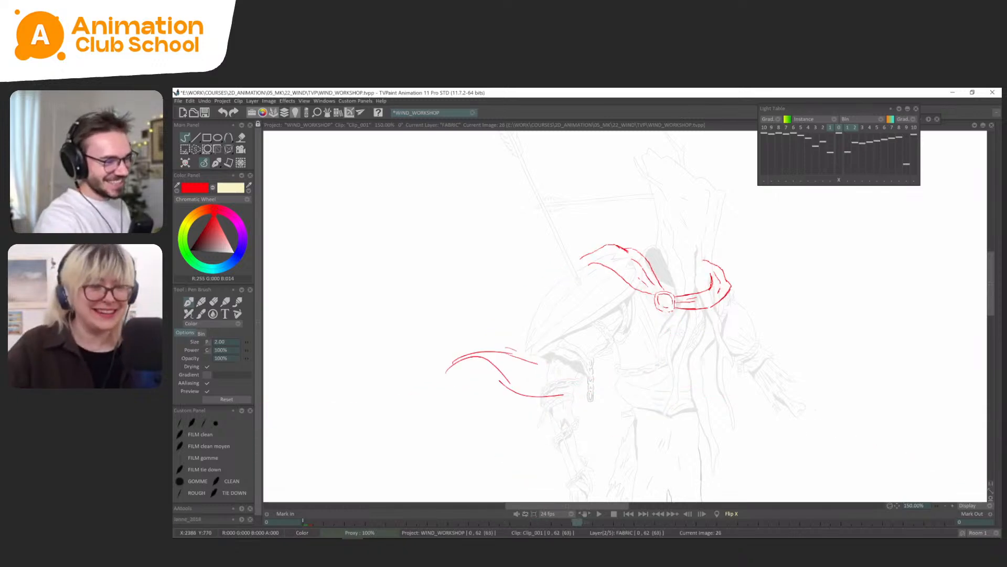
{"action": "key", "text": "Left"}
{"action": "key", "text": "Left"}
{"action": "key", "text": "Left"}
{"action": "key", "text": "Left"}
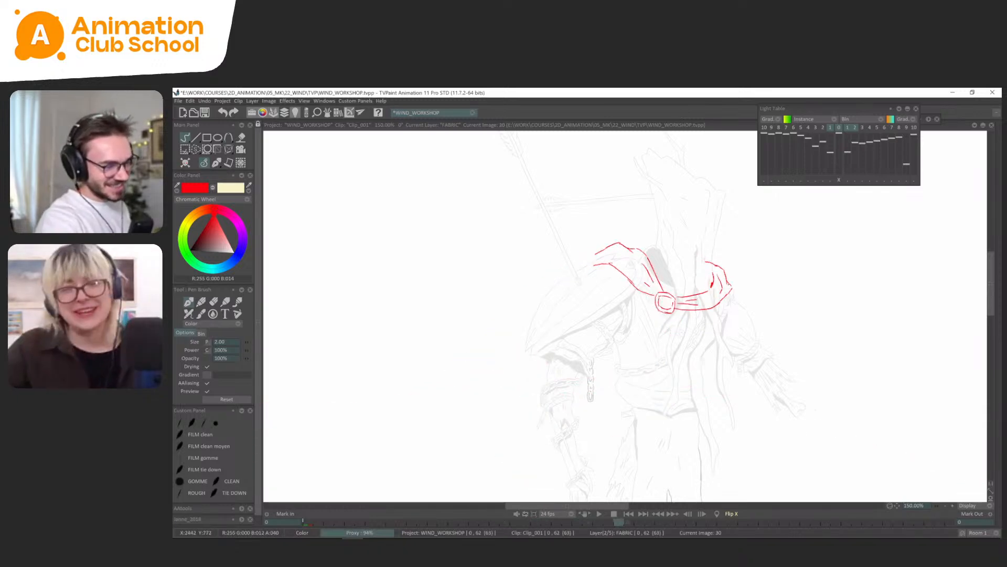
{"action": "key", "text": "Right"}
{"action": "key", "text": "Right"}
{"action": "key", "text": "Right"}
{"action": "key", "text": "Right"}
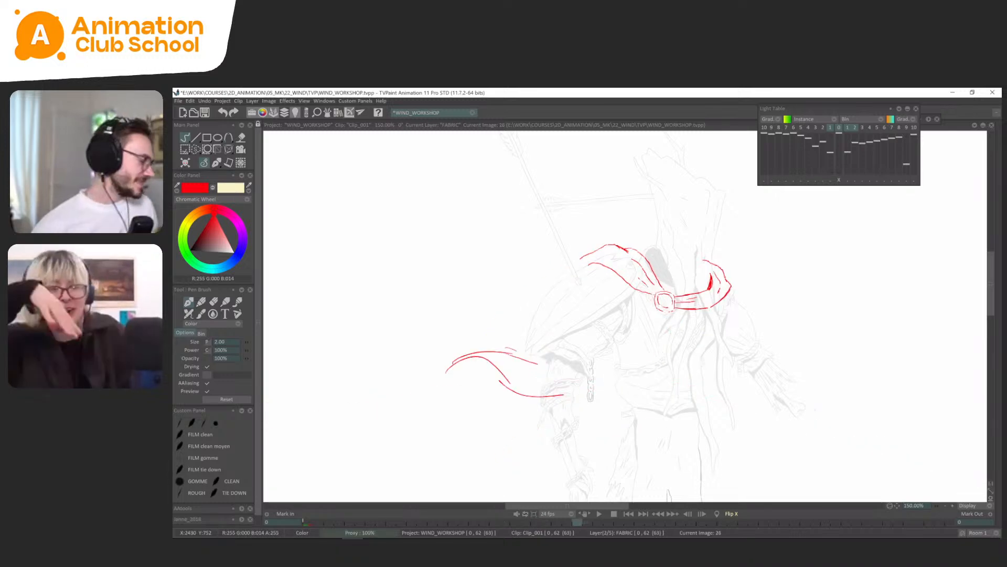
Flip through frames 0, 14 and 18 to examine how the whole cape swings from rest into the wind.
{"action": "key", "text": "Left"}
{"action": "key", "text": "Left"}
{"action": "key", "text": "Left"}
{"action": "key", "text": "Left"}
{"action": "key", "text": "Left"}
{"action": "key", "text": "Left"}
{"action": "key", "text": "Left"}
{"action": "key", "text": "Left"}
{"action": "key", "text": "Left"}
{"action": "key", "text": "Left"}
{"action": "key", "text": "Left"}
{"action": "key", "text": "Left"}
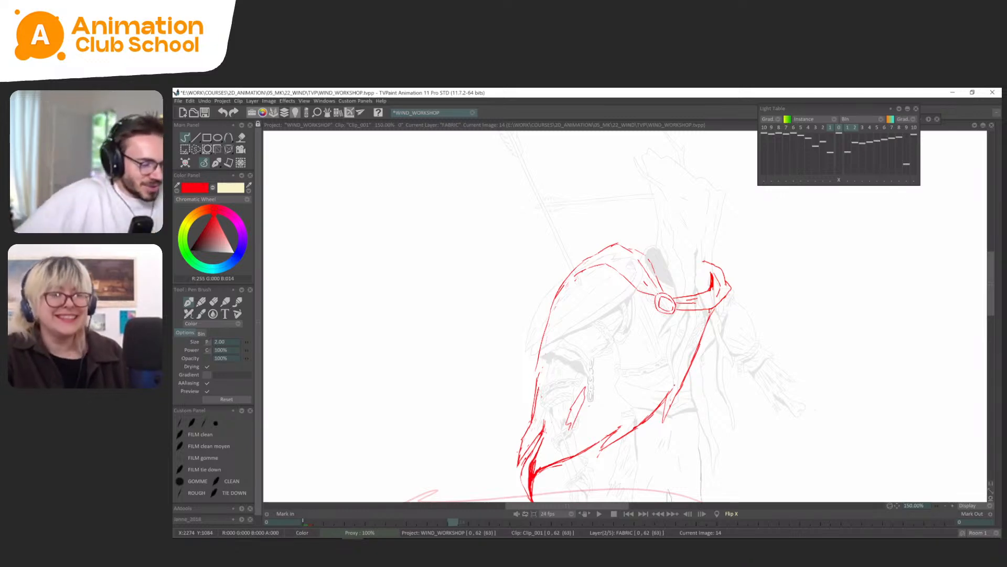
{"action": "key", "text": "Right"}
{"action": "key", "text": "Right"}
{"action": "key", "text": "Right"}
{"action": "key", "text": "Right"}
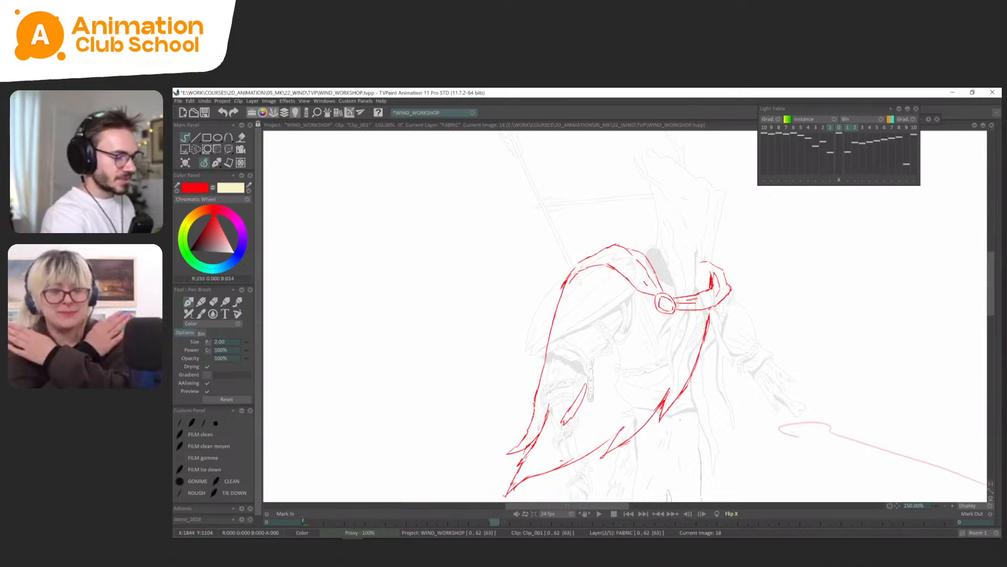
{"action": "key", "text": "Left"}
{"action": "key", "text": "Left"}
{"action": "key", "text": "Left"}
{"action": "key", "text": "Left"}
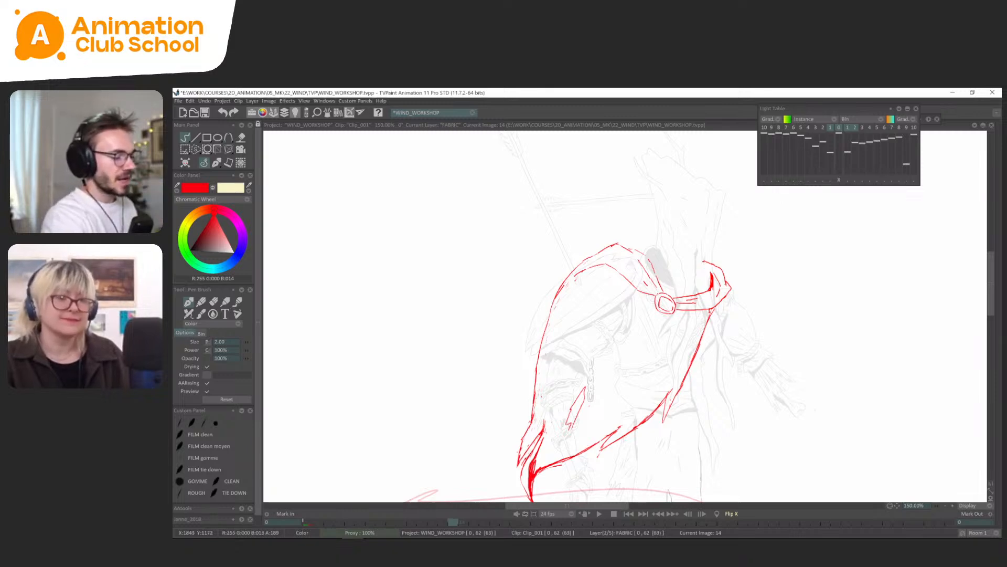
{"action": "scroll", "coordinate": [641, 345], "scroll_direction": "down", "scroll_amount": 2}
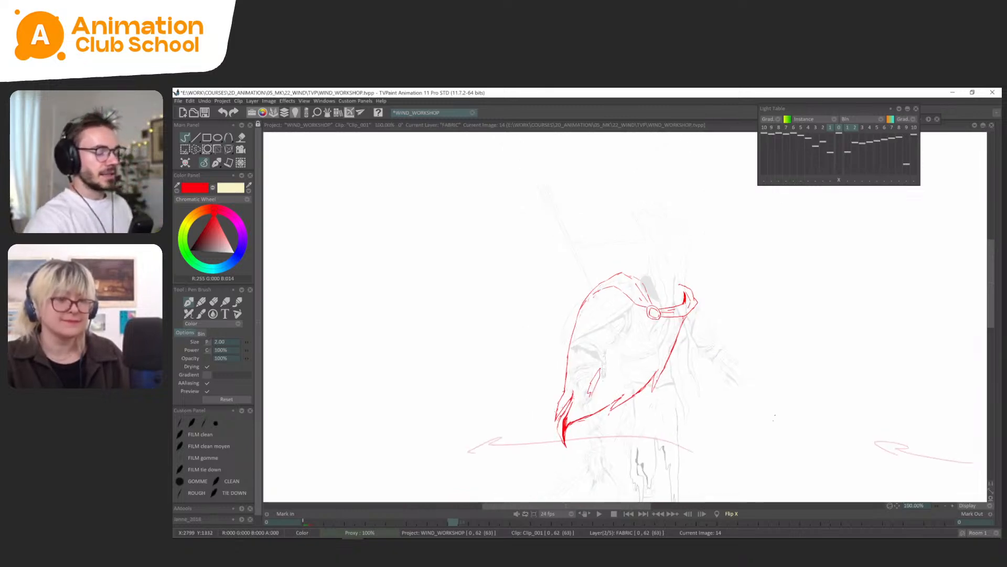
{"action": "key", "text": "Right"}
{"action": "key", "text": "Right"}
{"action": "key", "text": "Right"}
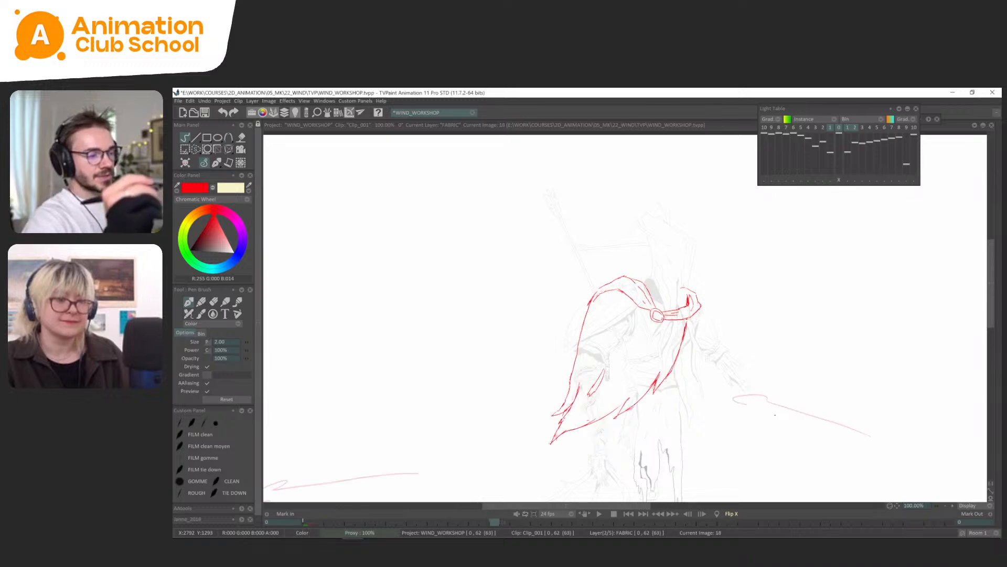
{"action": "key", "text": "Left"}
{"action": "key", "text": "Left"}
{"action": "key", "text": "Left"}
{"action": "key", "text": "Right"}
{"action": "key", "text": "Left"}
{"action": "key", "text": "Left"}
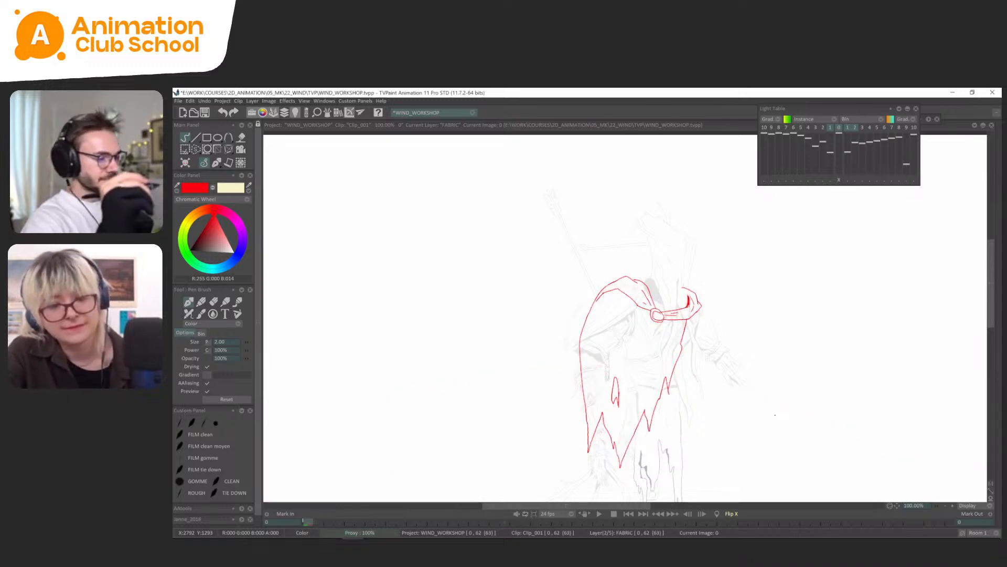
{"action": "key", "text": "Right"}
{"action": "key", "text": "Right"}
{"action": "key", "text": "Left"}
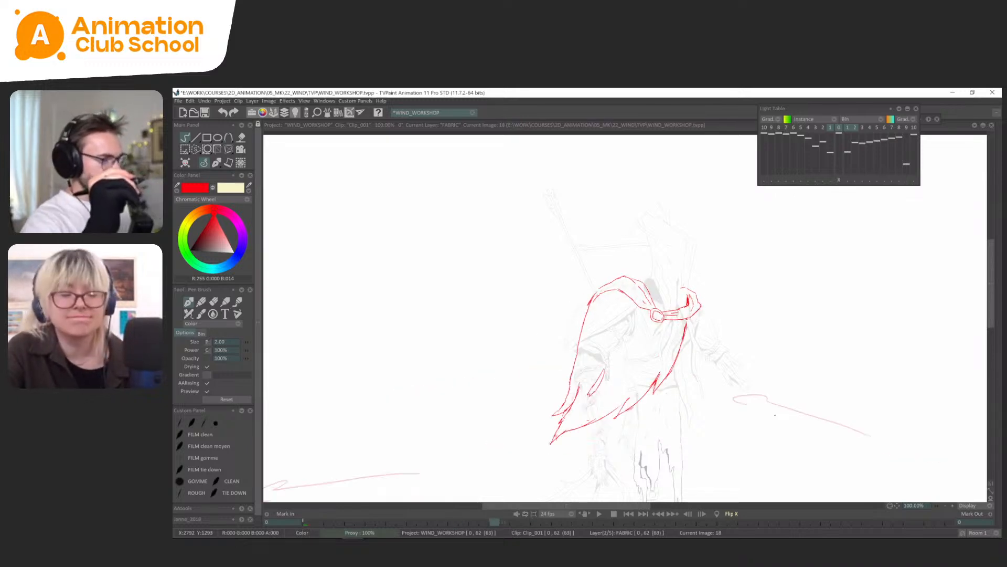
{"action": "key", "text": "Left"}
Scrub the timeline back towards the start and play the animation, matching the playback to the current canvas zoom.
{"action": "key", "text": "Return"}
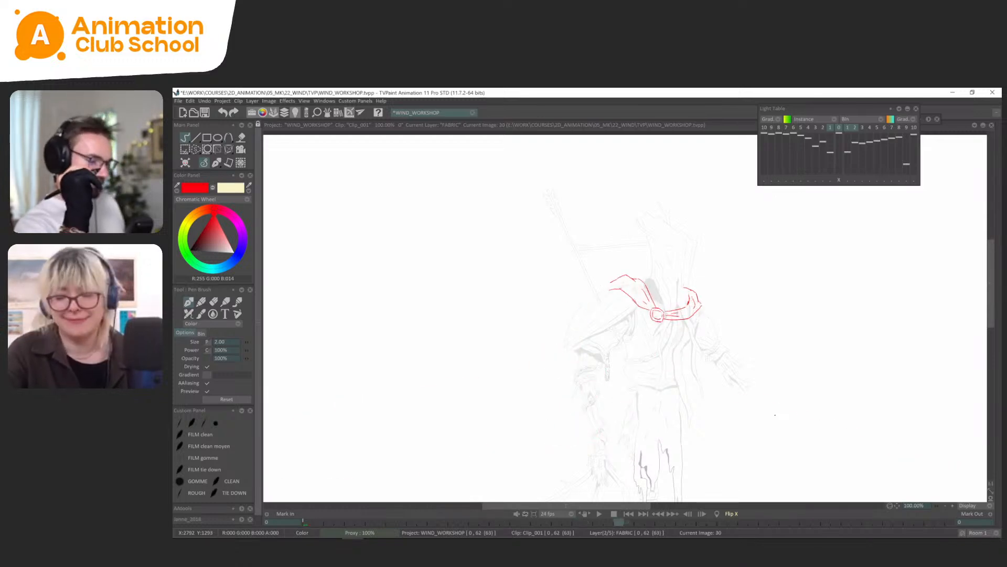
{"action": "key", "text": "Tab"}
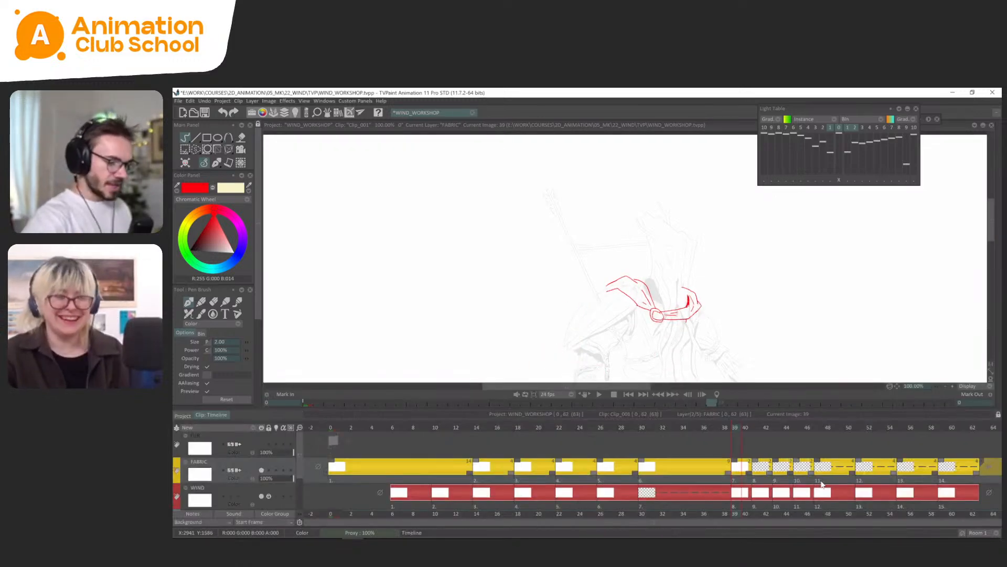
{"action": "left_click_drag", "start_coordinate": [797, 474], "coordinate": [404, 506]}
{"action": "key", "text": "Tab"}
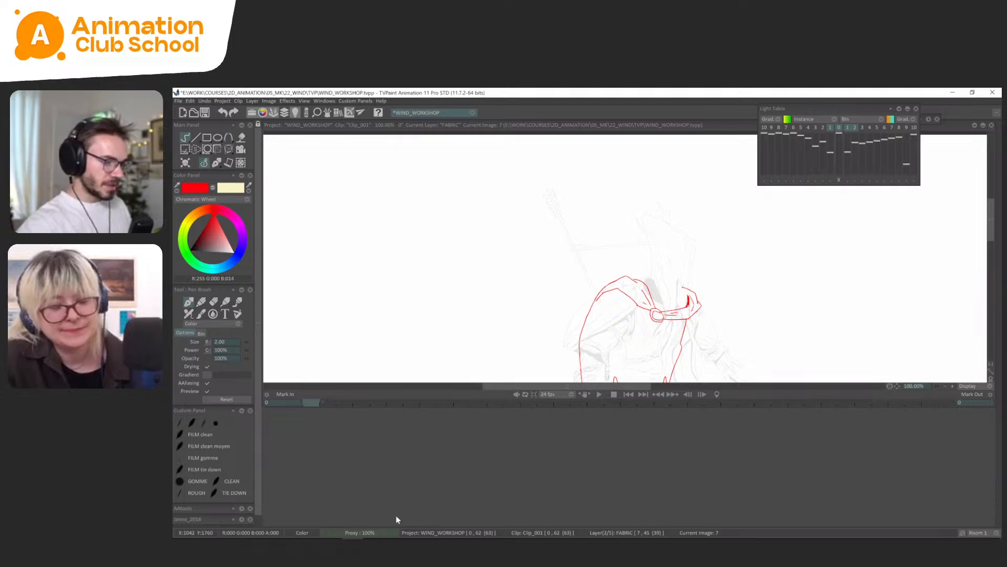
{"action": "key", "text": "Return"}
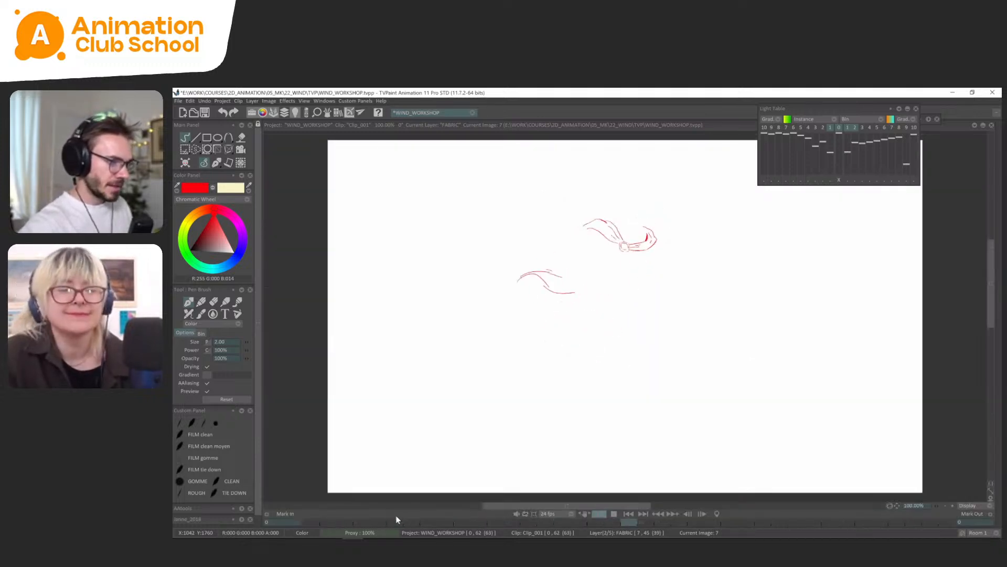
{"action": "left_click", "coordinate": [534, 514]}
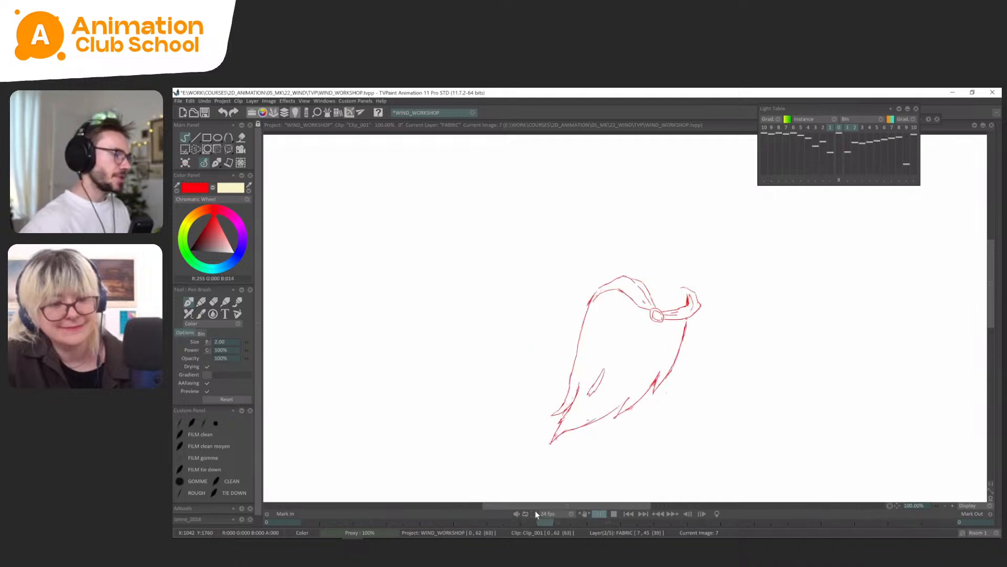
Stop the playback, scrub the timeline between frames 17 and 30 to check the cape's timing, and return to frame 0.
{"action": "key", "text": "Return"}
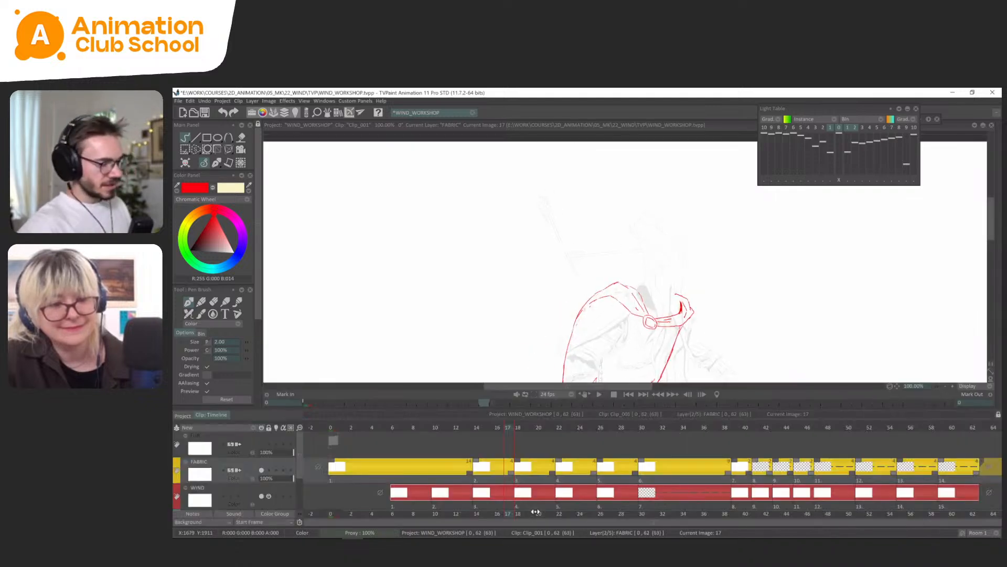
{"action": "mouse_move", "coordinate": [608, 428]}
{"action": "left_mouse_down"}
{"action": "mouse_move", "coordinate": [479, 479]}
{"action": "mouse_move", "coordinate": [747, 489]}
{"action": "mouse_move", "coordinate": [618, 452]}
{"action": "left_mouse_up"}
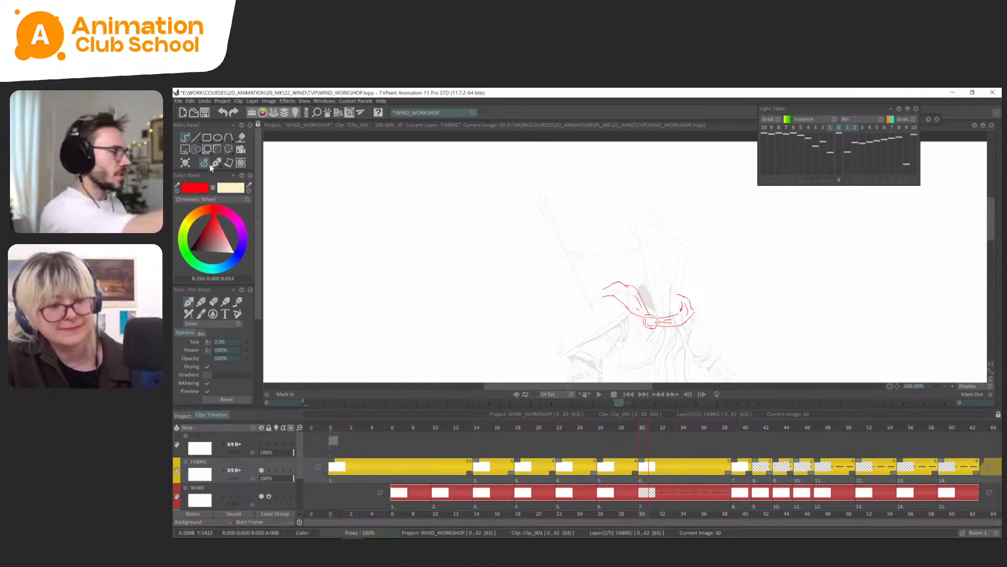
{"action": "left_click_drag", "start_coordinate": [517, 426], "coordinate": [512, 422]}
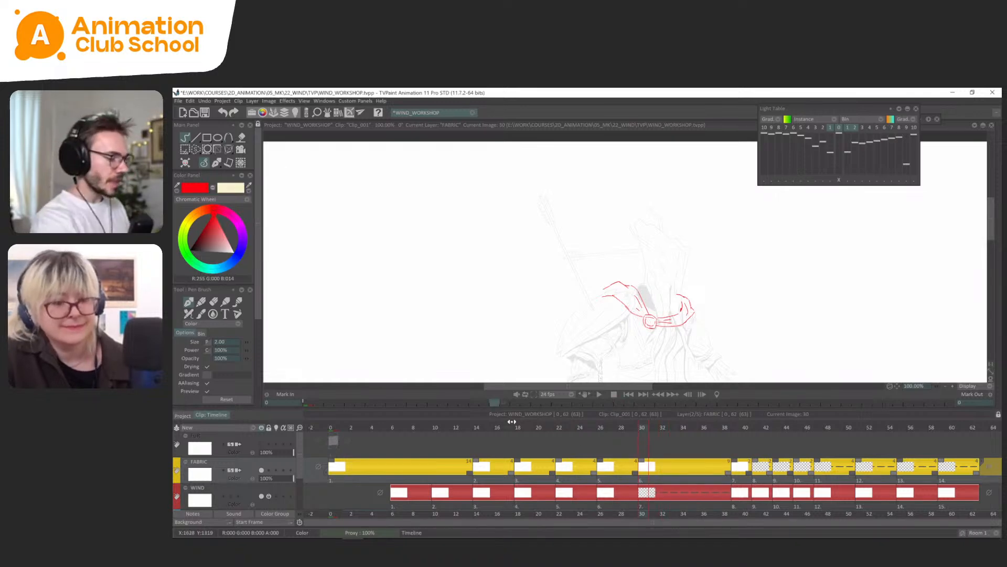
{"action": "left_click", "coordinate": [512, 422]}
{"action": "key", "text": "Tab"}
{"action": "key", "text": "Home"}
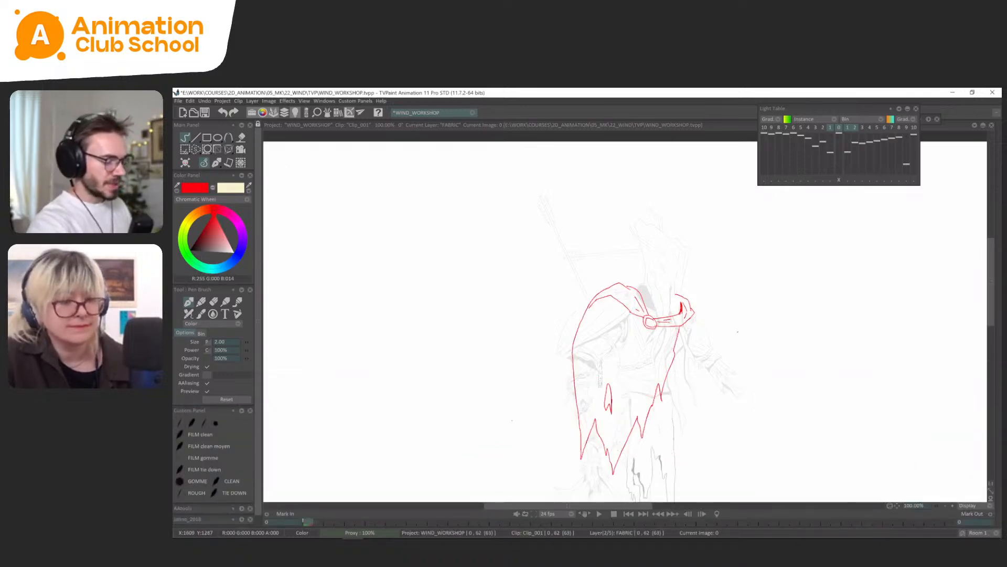
Redraw the cape's outer edge on frame 26 from the shoulder down to the blown tail, comparing it with frame 22.
{"action": "left_click_drag", "start_coordinate": [763, 288], "coordinate": [793, 248]}
{"action": "key", "text": "Return"}
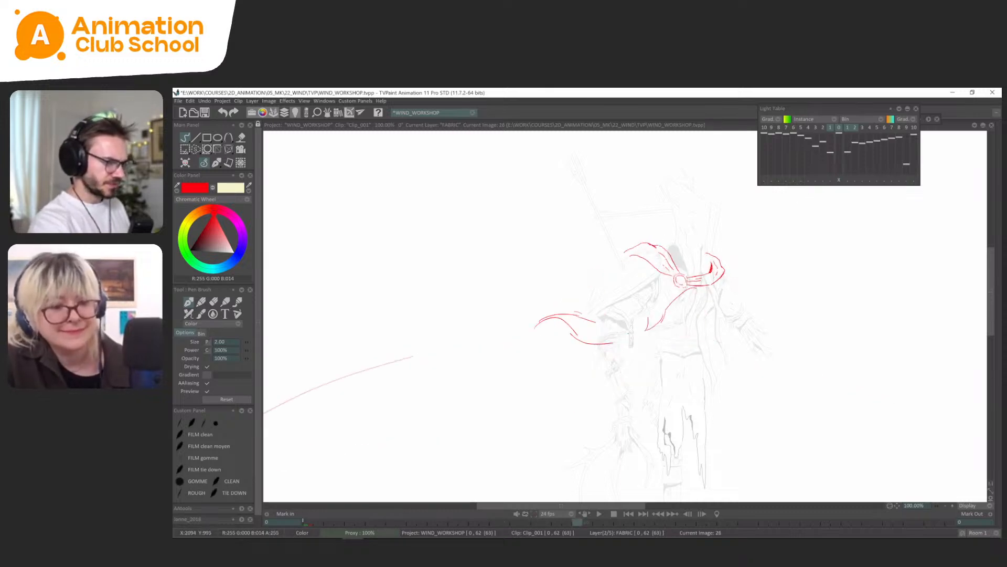
{"action": "mouse_move", "coordinate": [605, 345]}
{"action": "left_mouse_down"}
{"action": "mouse_move", "coordinate": [559, 328]}
{"action": "mouse_move", "coordinate": [607, 300]}
{"action": "mouse_move", "coordinate": [597, 306]}
{"action": "mouse_move", "coordinate": [612, 265]}
{"action": "mouse_move", "coordinate": [614, 274]}
{"action": "mouse_move", "coordinate": [632, 251]}
{"action": "left_mouse_up"}
{"action": "key", "text": "Left"}
{"action": "key", "text": "Right"}
{"action": "key", "text": "Left"}
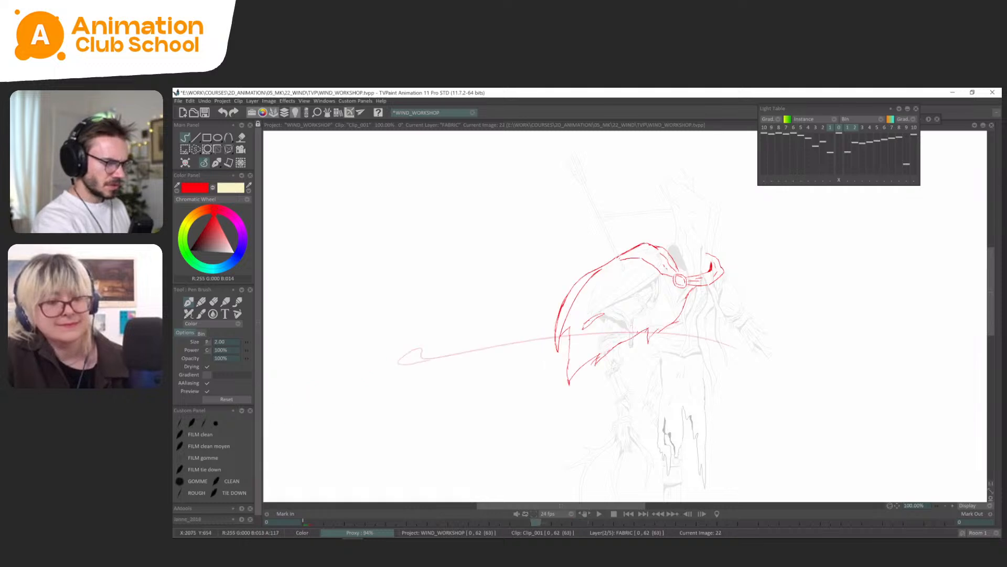
{"action": "key", "text": "Right"}
Try circling the lower part of the cape on frame 26, undo the circle and compare the pose with frame 22.
{"action": "left_click_drag", "start_coordinate": [554, 292], "coordinate": [519, 319]}
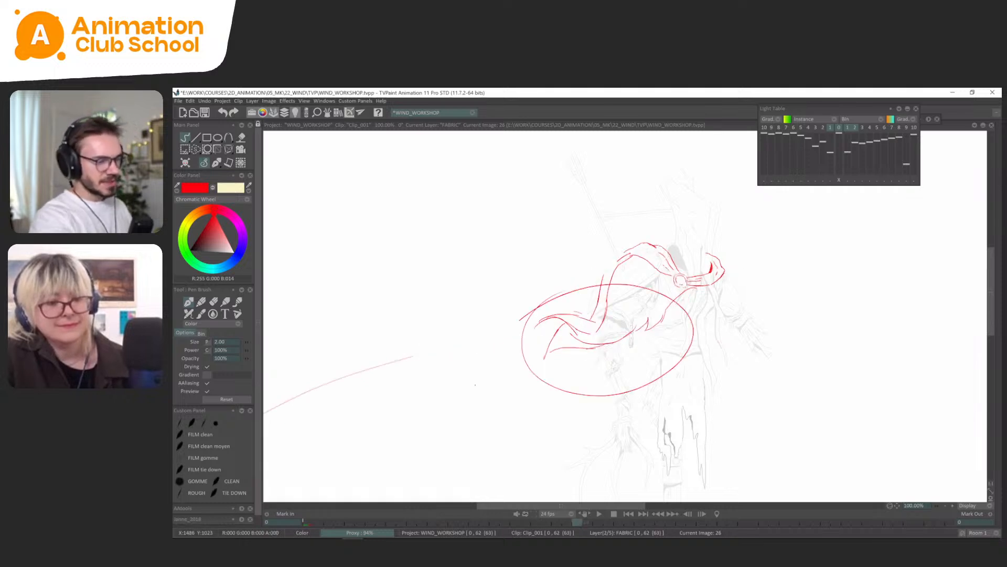
{"action": "key", "text": "ctrl+z"}
{"action": "key", "text": "Left"}
{"action": "key", "text": "Left"}
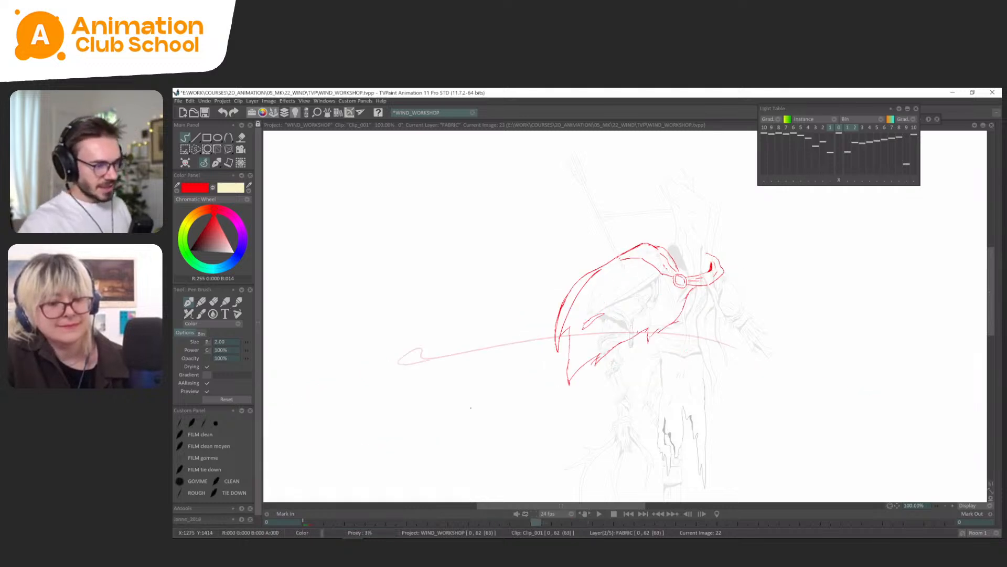
{"action": "key", "text": "Right"}
{"action": "key", "text": "Right"}
Lasso the torn notch on the cape's lower edge on frame 26 and reposition it with a transform.
{"action": "key", "text": "s"}
{"action": "mouse_move", "coordinate": [656, 305]}
{"action": "left_mouse_down"}
{"action": "mouse_move", "coordinate": [663, 342]}
{"action": "mouse_move", "coordinate": [674, 320]}
{"action": "mouse_move", "coordinate": [665, 338]}
{"action": "left_mouse_up"}
{"action": "key", "text": "ctrl+t"}
{"action": "key", "text": "ctrl+z"}
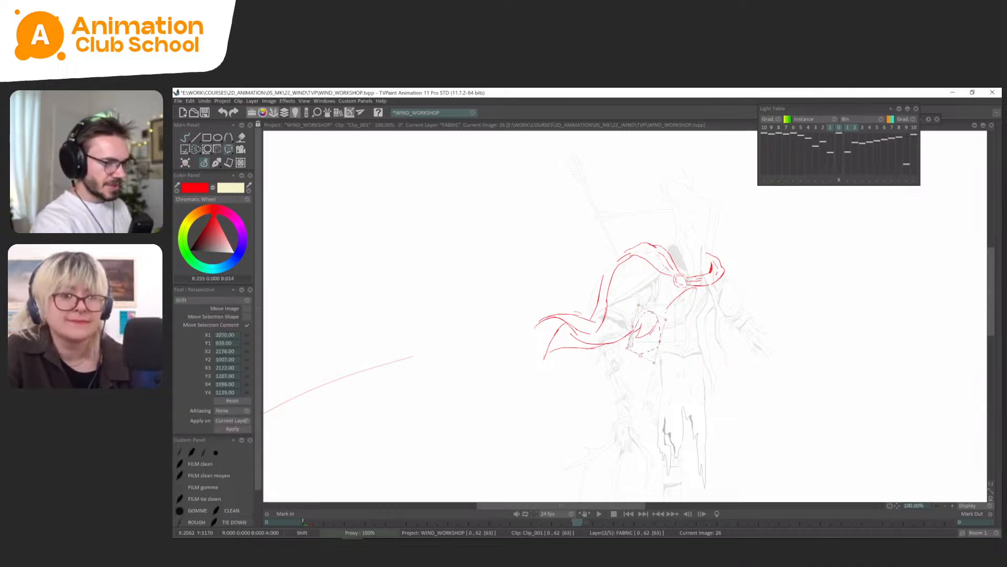
{"action": "left_click", "coordinate": [215, 163]}
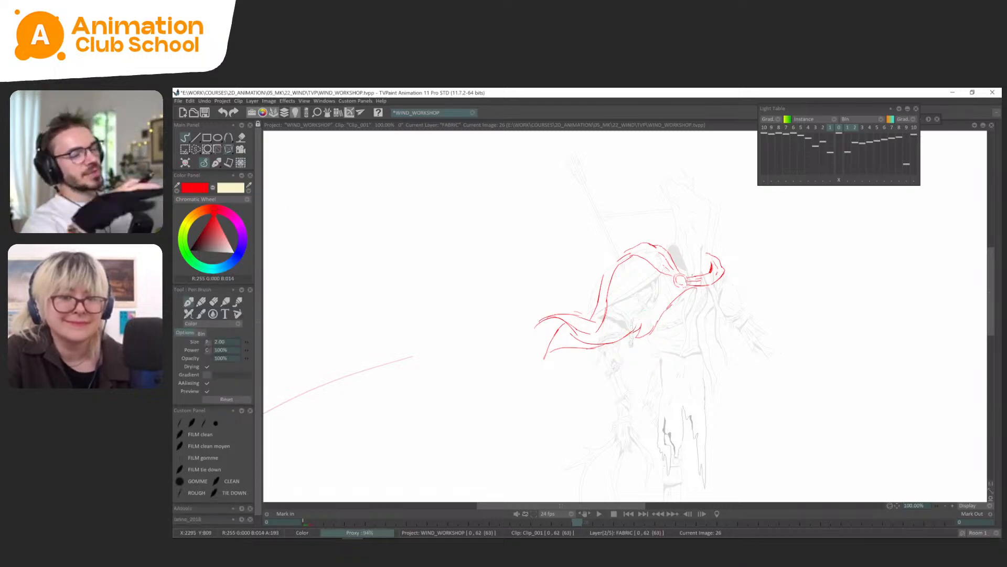
Lasso and transform the outer edge just below the shoulder on frame 26, checking its curve against frame 22.
{"action": "key", "text": "Left"}
{"action": "key", "text": "Right"}
{"action": "key", "text": "Left"}
{"action": "key", "text": "Right"}
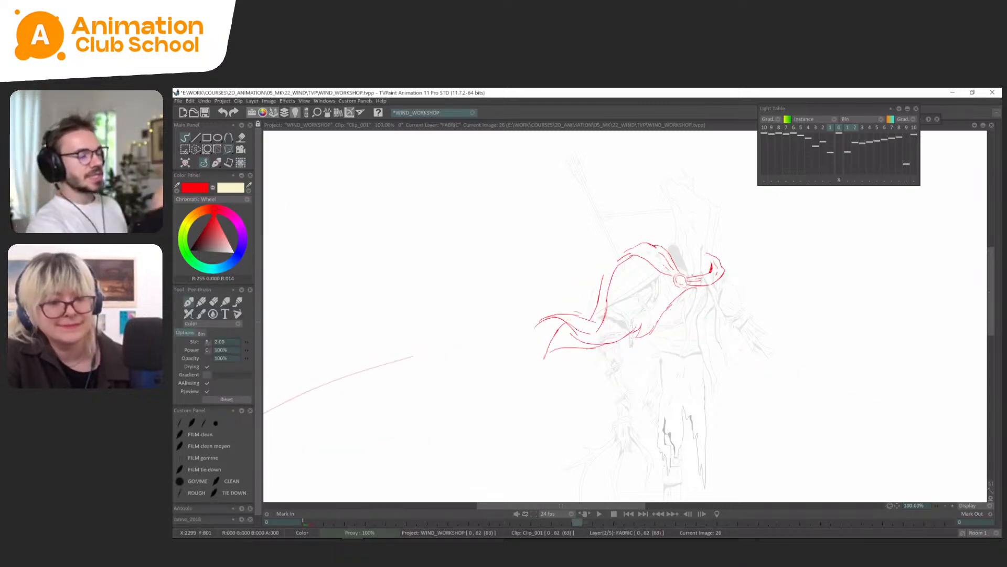
{"action": "key", "text": "Left"}
{"action": "key", "text": "Right"}
{"action": "key", "text": "s"}
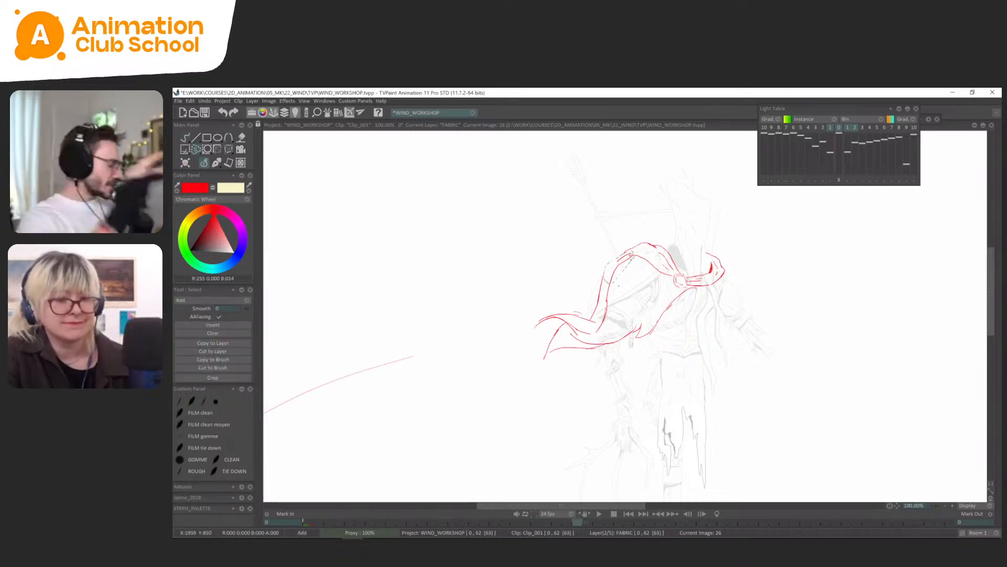
{"action": "key", "text": "ctrl+t"}
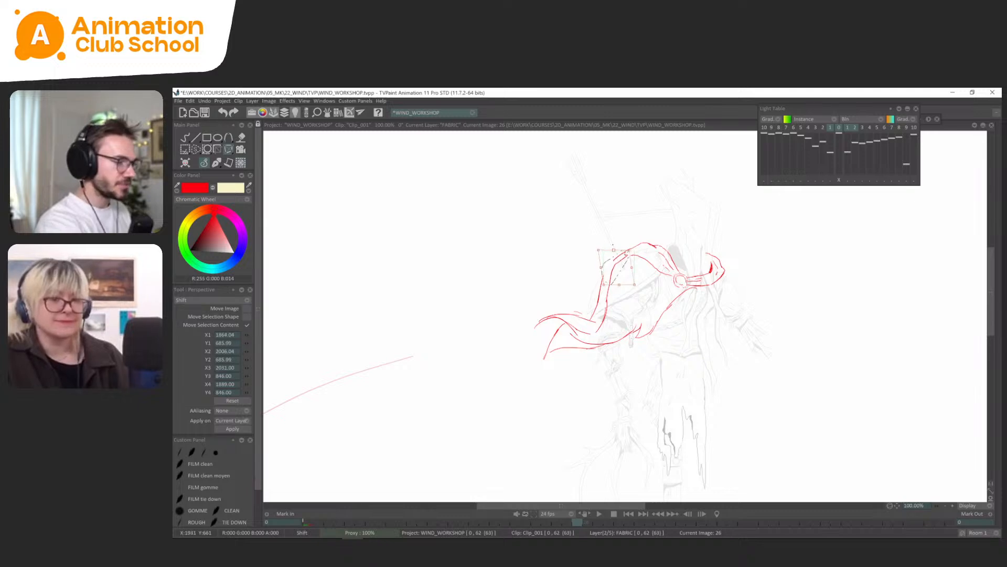
{"action": "left_click", "coordinate": [214, 166]}
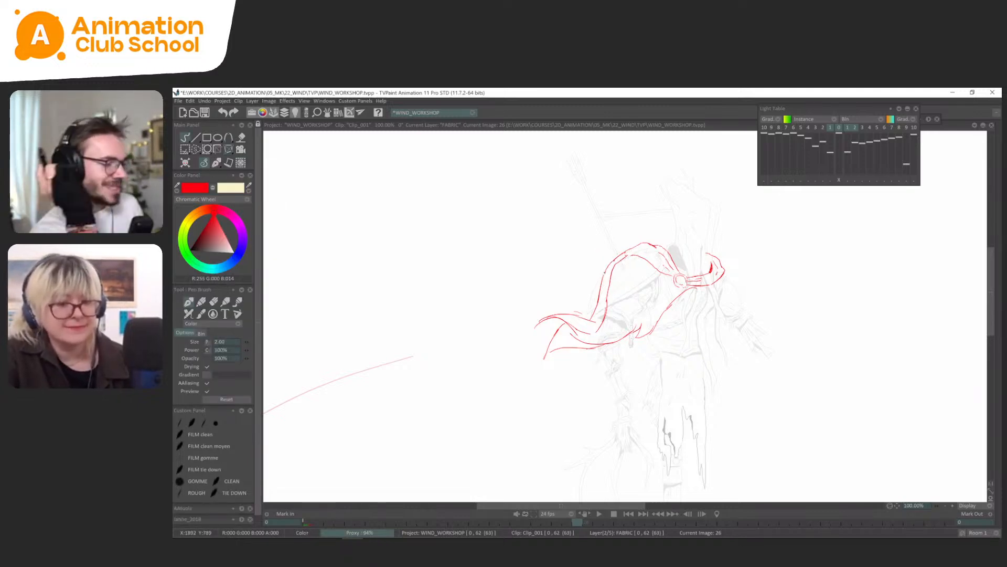
{"action": "key", "text": "Left"}
{"action": "key", "text": "Right"}
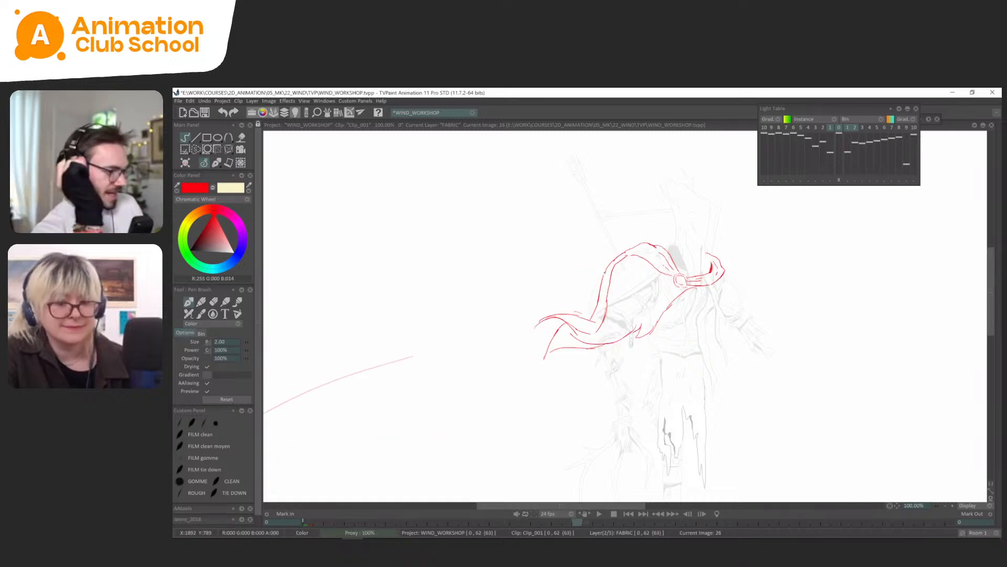
{"action": "key", "text": "n"}
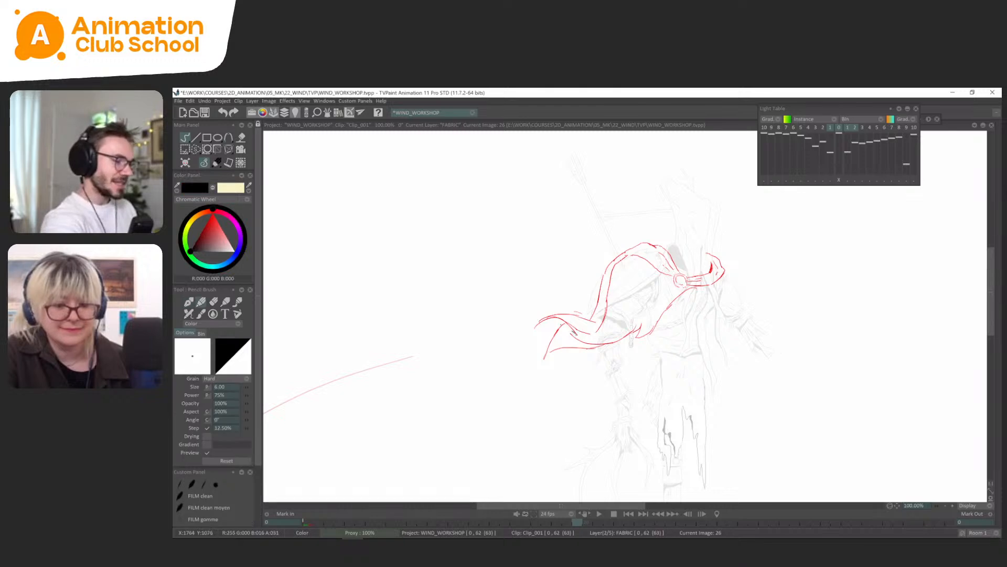
{"action": "left_click", "coordinate": [217, 164]}
{"action": "left_click", "coordinate": [232, 173]}
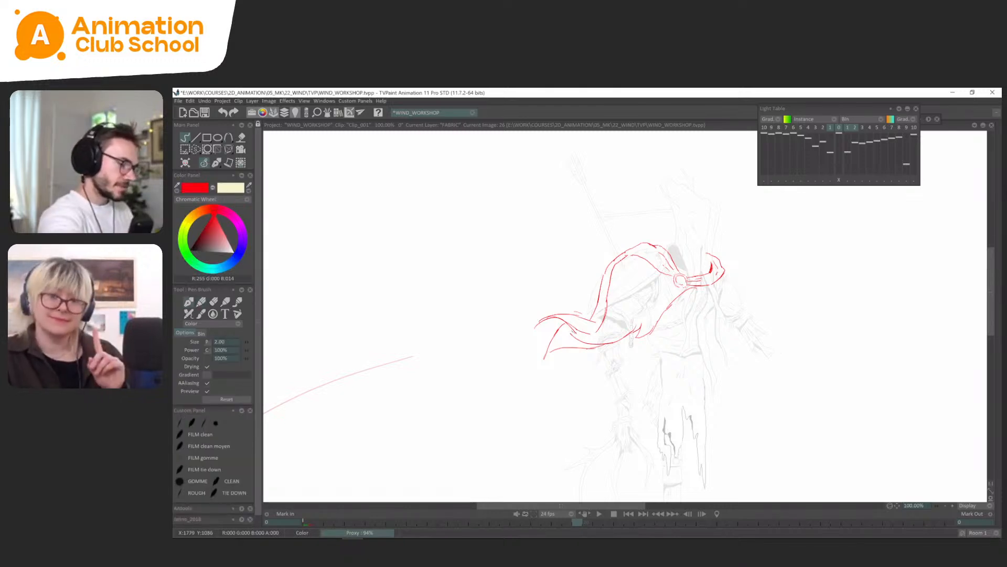
Strengthen the tail tip and draw the torn end of the tail on frame 26, comparing it with frame 22.
{"action": "key", "text": "Left"}
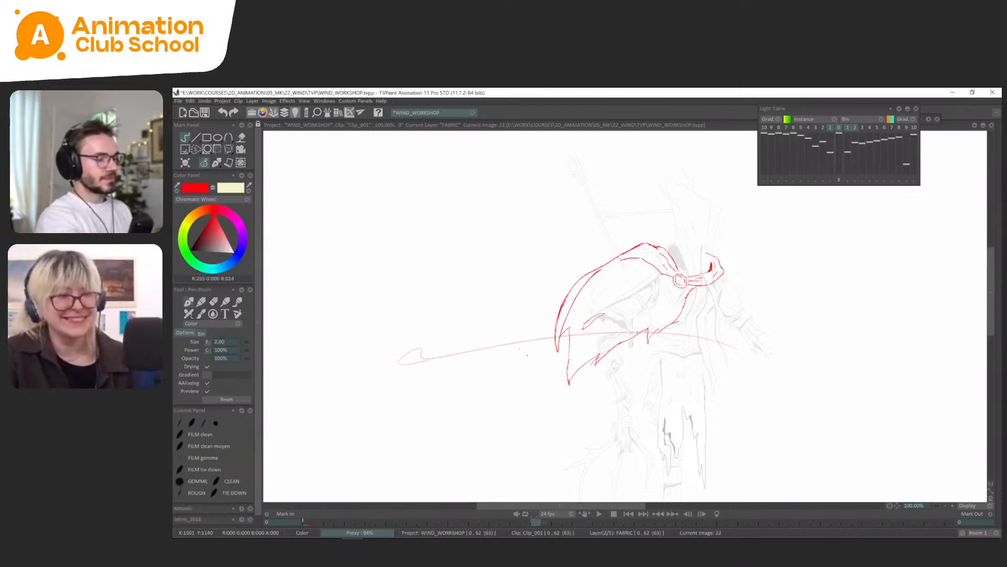
{"action": "key", "text": "Left"}
{"action": "key", "text": "Right"}
{"action": "key", "text": "Right"}
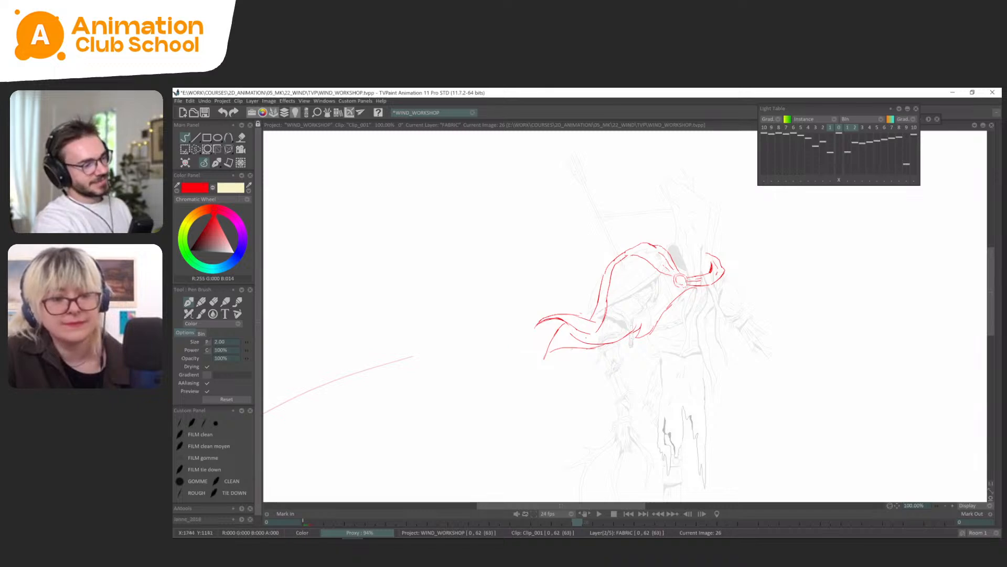
{"action": "key", "text": "Left"}
{"action": "key", "text": "Right"}
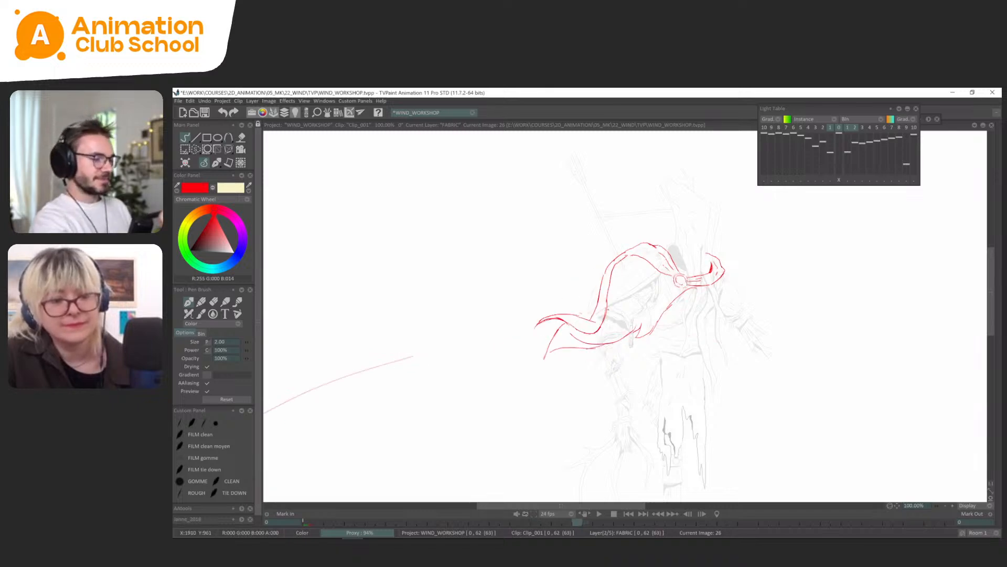
{"action": "key", "text": "Left"}
{"action": "key", "text": "Right"}
{"action": "key", "text": "Left"}
{"action": "key", "text": "Right"}
{"action": "left_click_drag", "start_coordinate": [564, 325], "coordinate": [546, 354]}
Flip through the poses from frame 0 and add a small tear to the cape's trailing edge on frame 22.
{"action": "key", "text": "Left"}
{"action": "key", "text": "Left"}
{"action": "key", "text": "Right"}
{"action": "key", "text": "Right"}
{"action": "key", "text": "Right"}
{"action": "key", "text": "Right"}
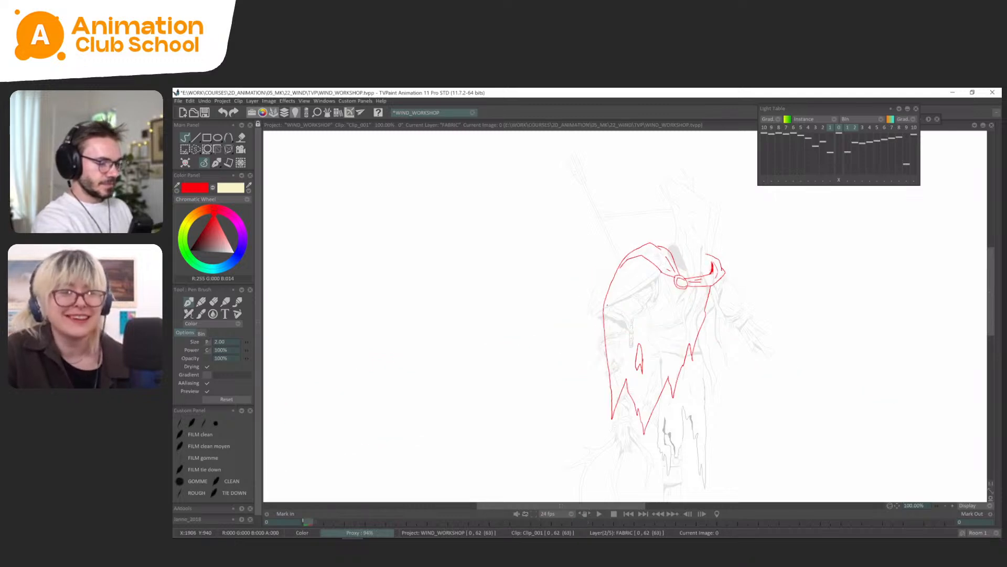
{"action": "left_click_drag", "start_coordinate": [569, 355], "coordinate": [569, 345]}
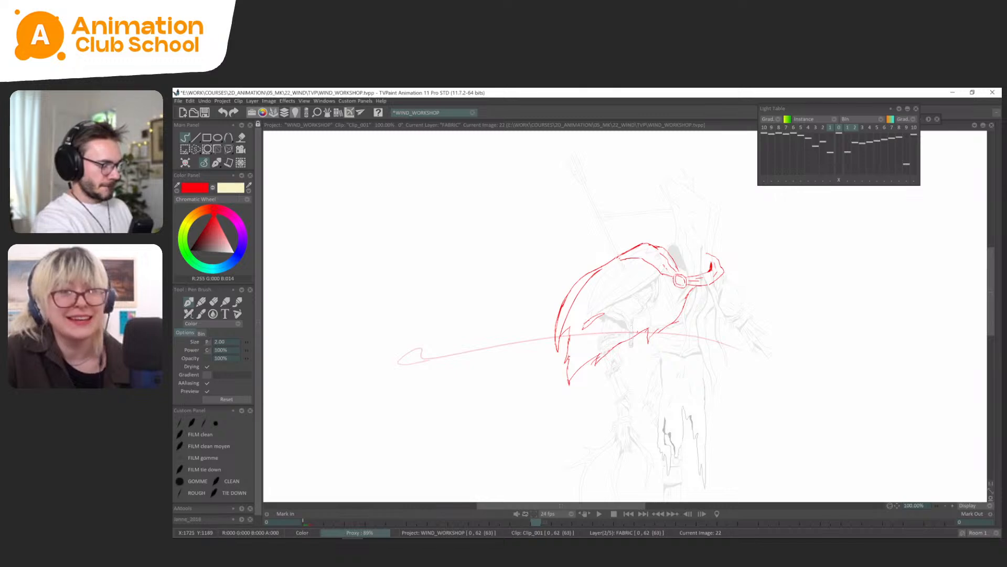
Flip between frames 18, 22 and 26 to examine how the tail and the inner tear swing.
{"action": "key", "text": "Left"}
{"action": "key", "text": "Left"}
{"action": "key", "text": "Left"}
{"action": "key", "text": "Left"}
{"action": "key", "text": "Left"}
{"action": "key", "text": "Left"}
{"action": "key", "text": "Left"}
{"action": "key", "text": "Left"}
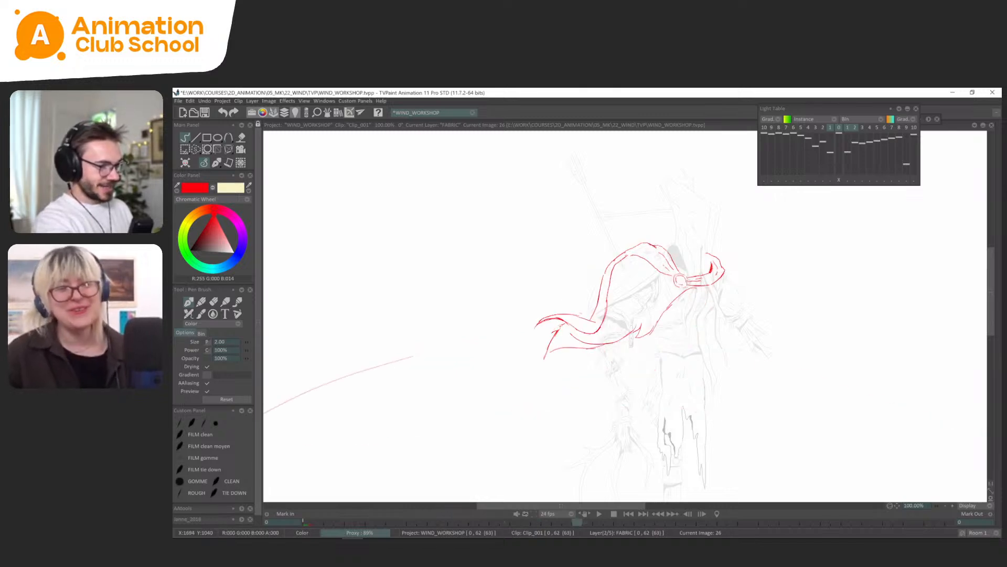
{"action": "key", "text": "Left"}
{"action": "key", "text": "Left"}
{"action": "key", "text": "Left"}
{"action": "key", "text": "Left"}
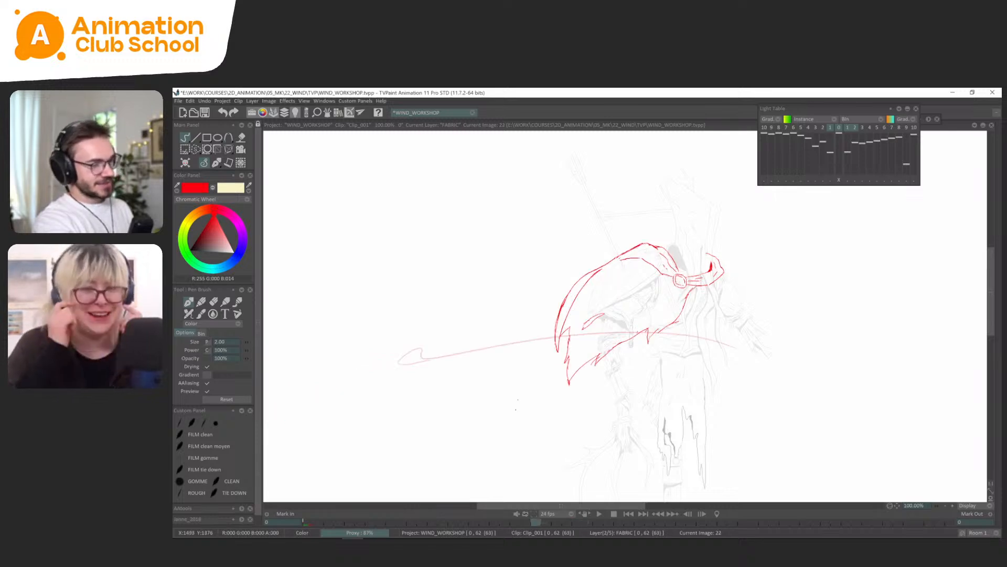
{"action": "key", "text": "Right"}
{"action": "key", "text": "Right"}
{"action": "key", "text": "Right"}
{"action": "key", "text": "Right"}
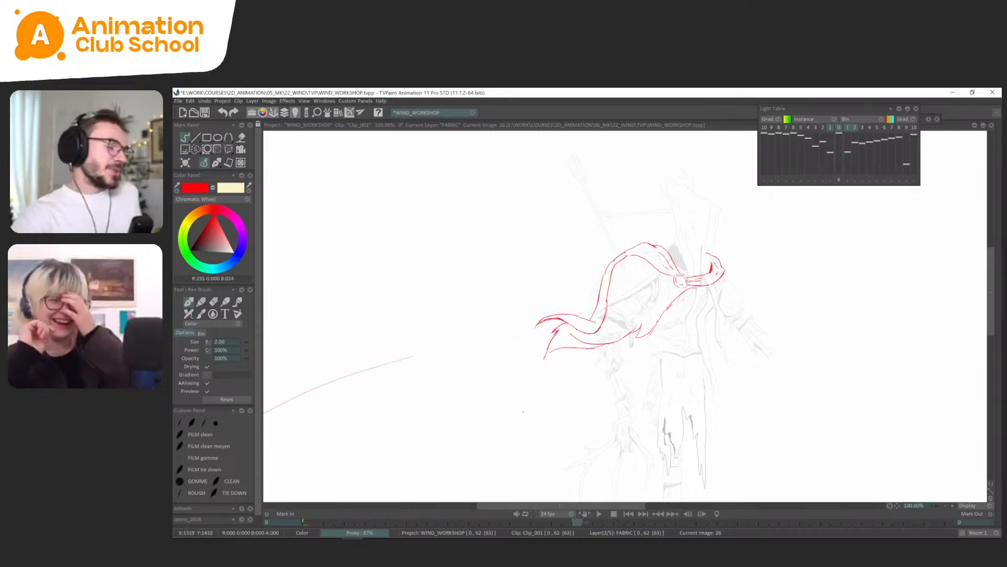
{"action": "key", "text": "Left"}
{"action": "key", "text": "Left"}
{"action": "key", "text": "Left"}
{"action": "key", "text": "Left"}
{"action": "key", "text": "Left"}
{"action": "key", "text": "Left"}
{"action": "key", "text": "Left"}
{"action": "key", "text": "Left"}
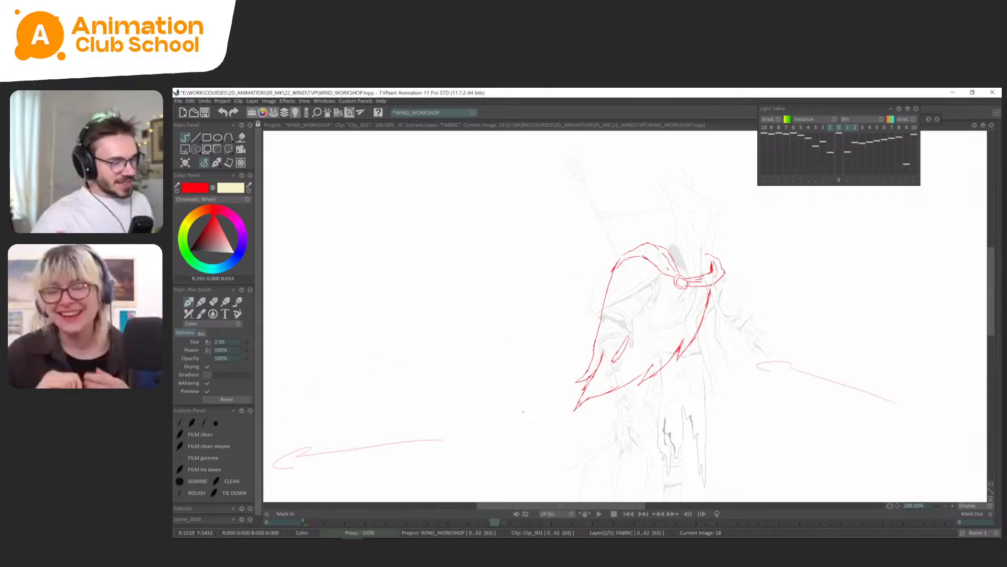
Draw the inner tear on frame 26 and clean up the tail's lower edge, checking against frame 22.
{"action": "key", "text": "Right"}
{"action": "key", "text": "Right"}
{"action": "key", "text": "Right"}
{"action": "key", "text": "Right"}
{"action": "key", "text": "Right"}
{"action": "key", "text": "Right"}
{"action": "key", "text": "Right"}
{"action": "key", "text": "Right"}
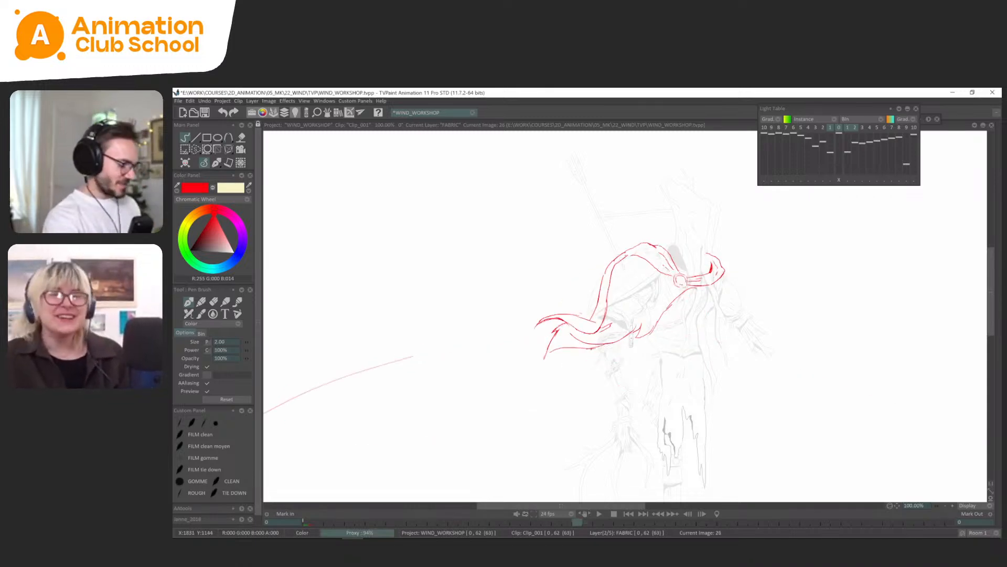
{"action": "key", "text": "s"}
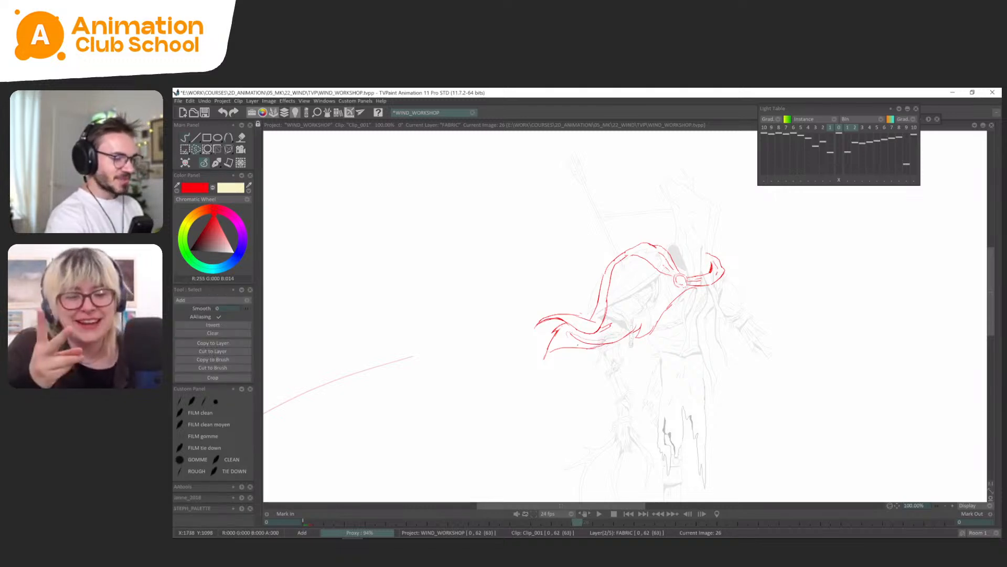
{"action": "left_click", "coordinate": [216, 163]}
{"action": "key", "text": "Left"}
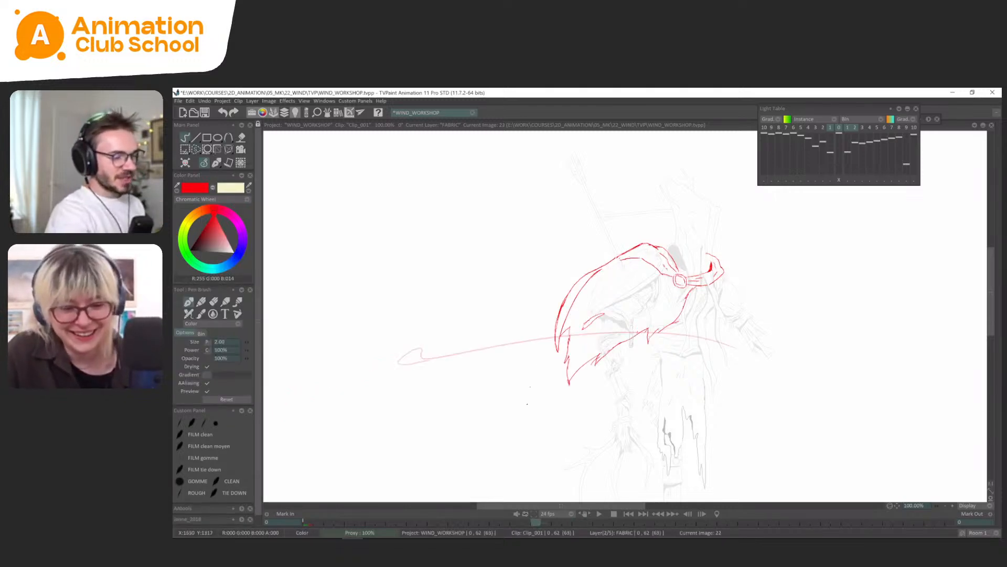
{"action": "key", "text": "Right"}
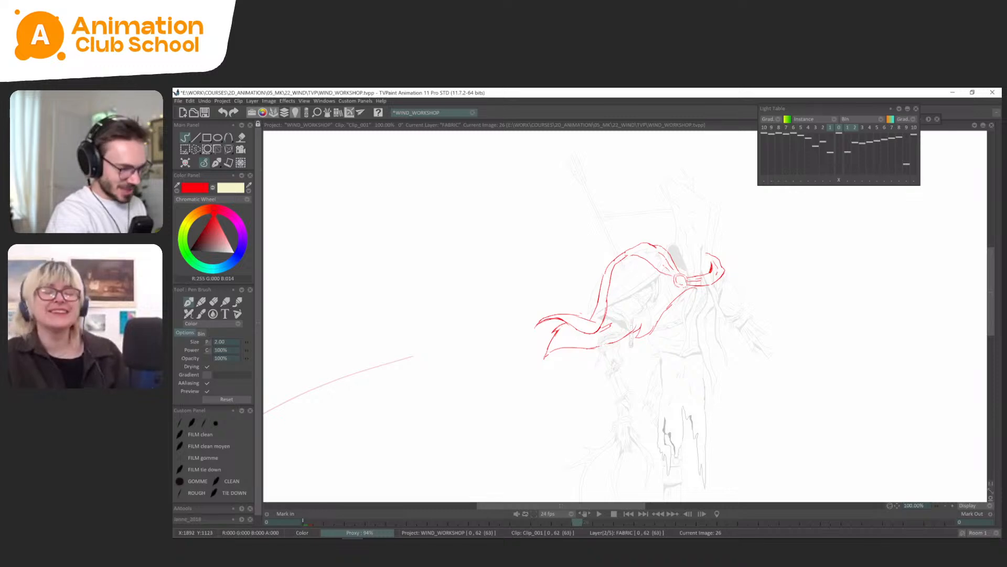
Flip through frames 0, 22 and 26 to examine how the cape lifts from rest into the gust.
{"action": "key", "text": "Left"}
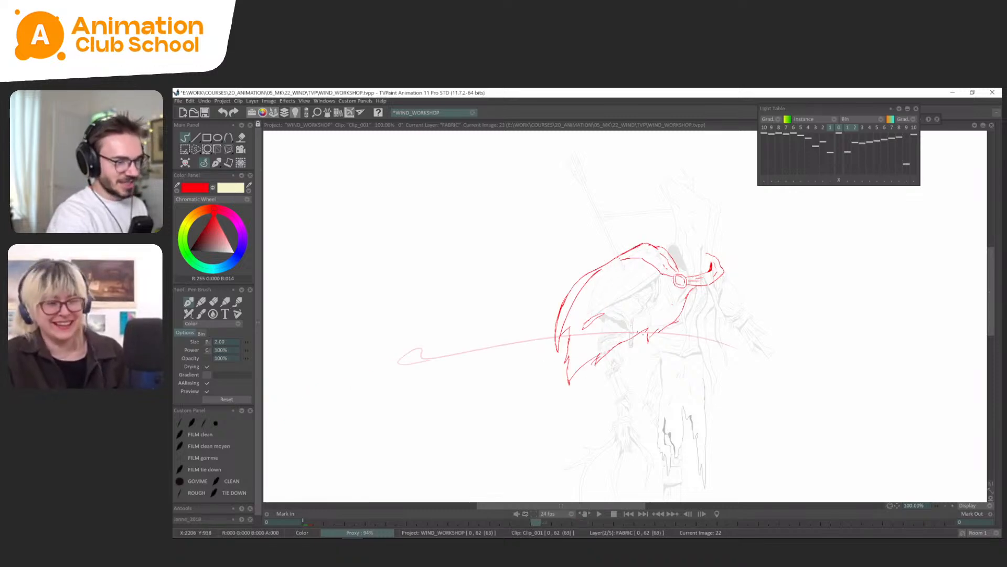
{"action": "key", "text": "Right"}
{"action": "key", "text": "Left"}
{"action": "key", "text": "Left"}
{"action": "key", "text": "Left"}
{"action": "key", "text": "Left"}
{"action": "key", "text": "Left"}
{"action": "key", "text": "Left"}
{"action": "key", "text": "Left"}
{"action": "key", "text": "Left"}
{"action": "key", "text": "Left"}
{"action": "key", "text": "Left"}
{"action": "key", "text": "Left"}
{"action": "key", "text": "Left"}
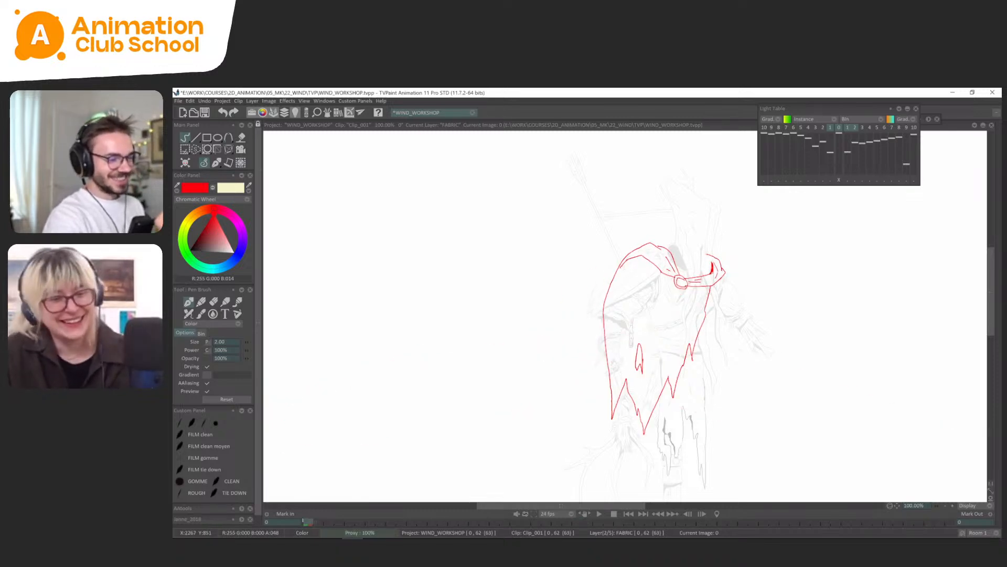
{"action": "key", "text": "Right"}
{"action": "key", "text": "Right"}
{"action": "key", "text": "Right"}
{"action": "key", "text": "Right"}
{"action": "key", "text": "Right"}
{"action": "key", "text": "Right"}
{"action": "key", "text": "Right"}
{"action": "key", "text": "Right"}
{"action": "key", "text": "Right"}
{"action": "key", "text": "Right"}
{"action": "key", "text": "Right"}
{"action": "key", "text": "Right"}
{"action": "key", "text": "Left"}
{"action": "key", "text": "Left"}
{"action": "key", "text": "Left"}
{"action": "key", "text": "Left"}
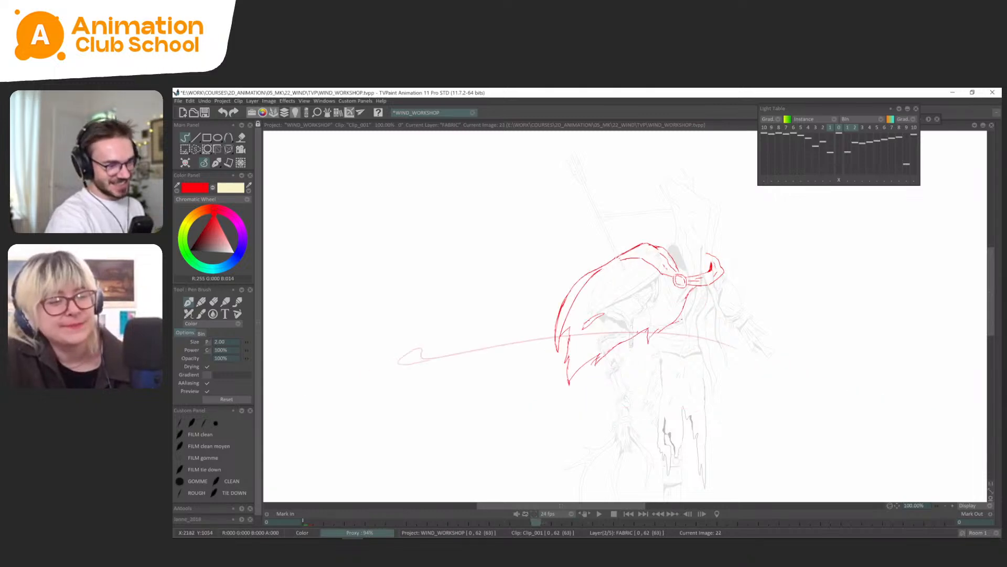
Draw a torn point midway along the cape's lower edge on frame 26, matching the one on frame 22.
{"action": "key", "text": "Right"}
{"action": "key", "text": "Right"}
{"action": "key", "text": "Right"}
{"action": "key", "text": "Right"}
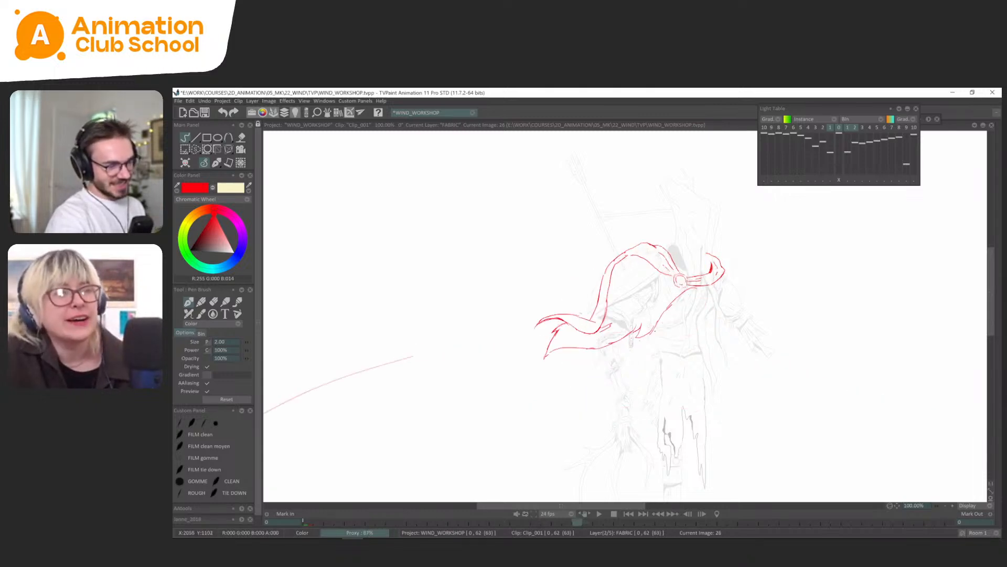
{"action": "key", "text": "Left"}
{"action": "key", "text": "Left"}
{"action": "key", "text": "Left"}
{"action": "key", "text": "Left"}
{"action": "key", "text": "Left"}
{"action": "key", "text": "Left"}
{"action": "key", "text": "Left"}
{"action": "key", "text": "Left"}
{"action": "key", "text": "Right"}
{"action": "key", "text": "Right"}
{"action": "key", "text": "Right"}
{"action": "key", "text": "Right"}
{"action": "key", "text": "Right"}
{"action": "key", "text": "Right"}
{"action": "key", "text": "Right"}
{"action": "key", "text": "Right"}
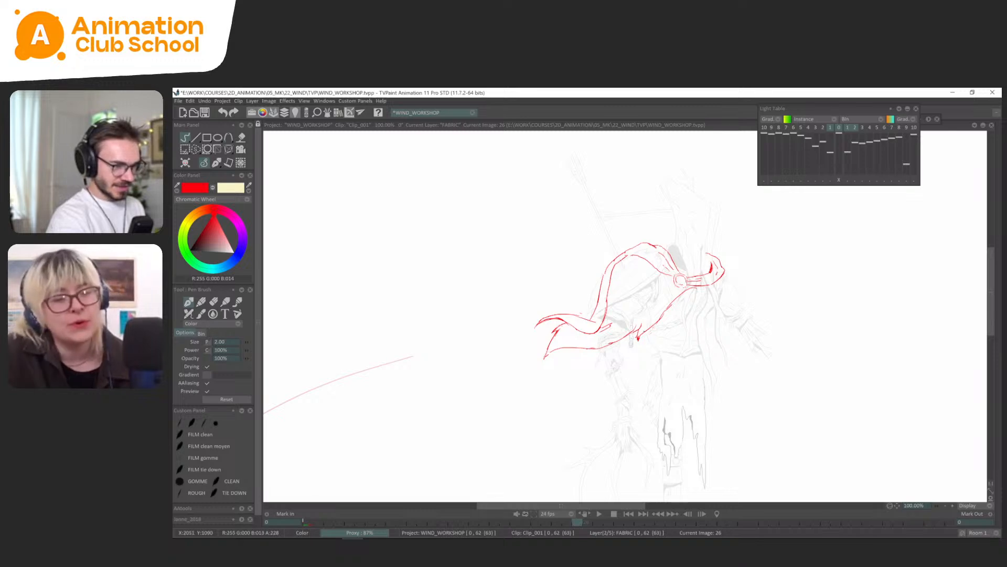
Add a second torn point to the lower edge on frame 26, closer to the tail.
{"action": "key", "text": "Left"}
{"action": "key", "text": "Left"}
{"action": "key", "text": "Right"}
{"action": "key", "text": "Right"}
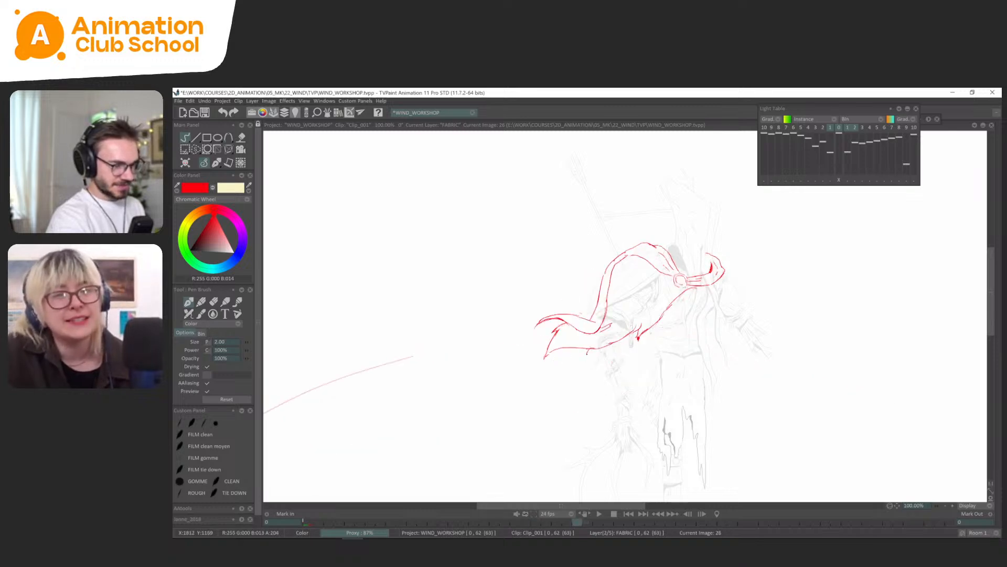
{"action": "key", "text": "Right"}
{"action": "key", "text": "Right"}
{"action": "key", "text": "Right"}
{"action": "key", "text": "Right"}
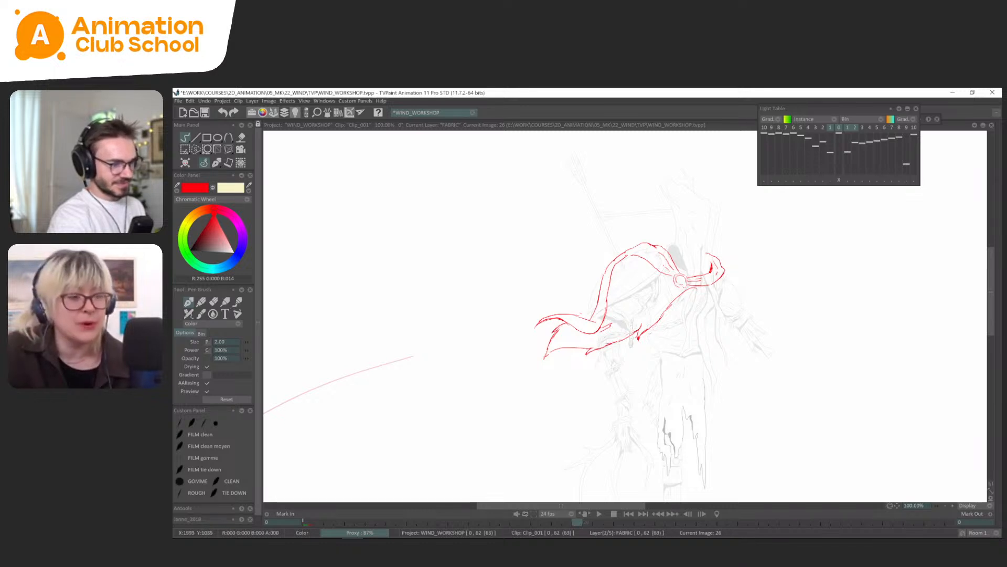
Flip between frames 22 and 26 to compare the torn points along the cape's lower edge.
{"action": "key", "text": "Left"}
{"action": "key", "text": "Left"}
{"action": "key", "text": "Left"}
{"action": "key", "text": "Left"}
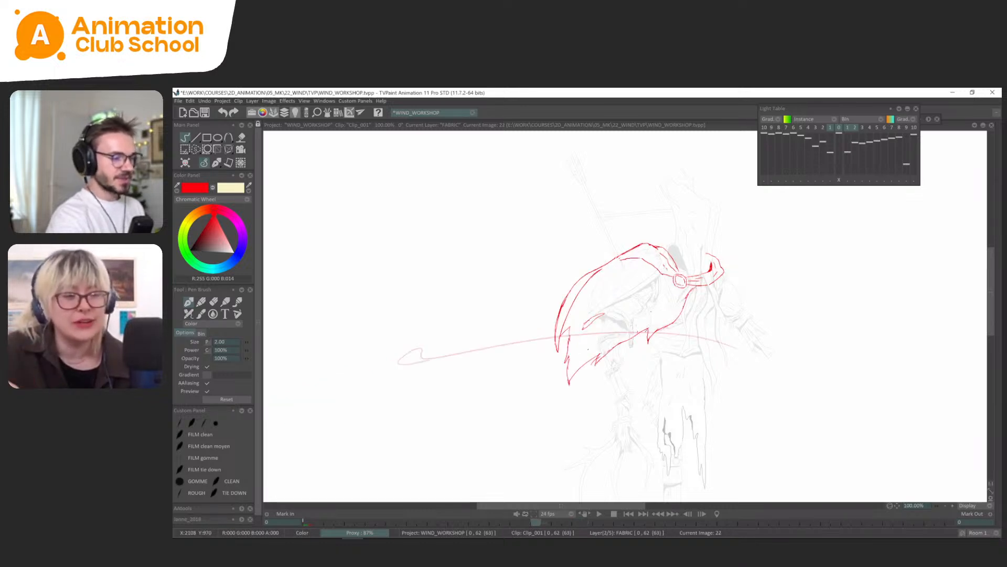
{"action": "key", "text": "Right"}
{"action": "key", "text": "Right"}
{"action": "key", "text": "Right"}
{"action": "key", "text": "Right"}
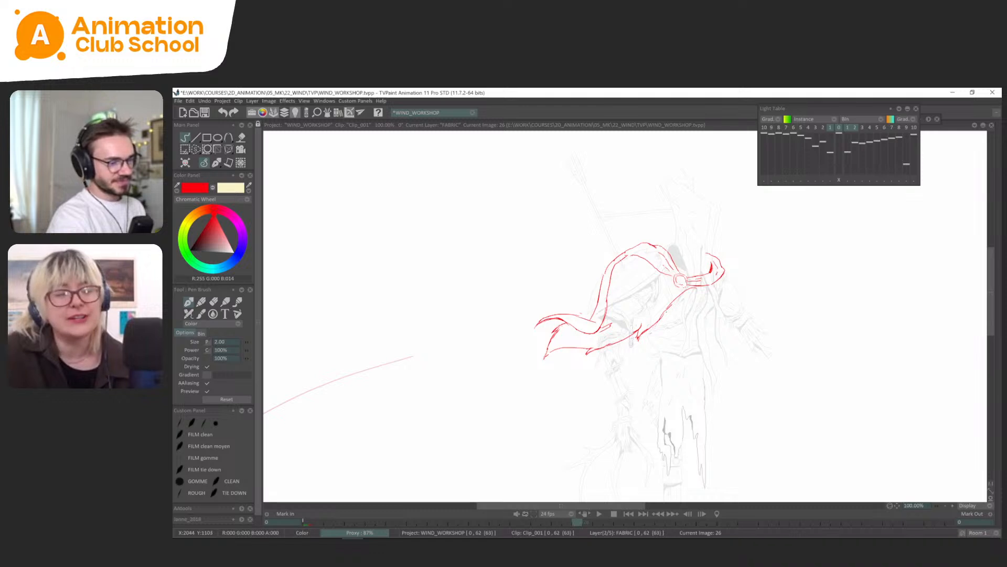
Flip back and forth through frames 18 to 30 to examine how the cape's outline and torn points move.
{"action": "key", "text": "Left"}
{"action": "key", "text": "Left"}
{"action": "key", "text": "Left"}
{"action": "key", "text": "Left"}
{"action": "key", "text": "Right"}
{"action": "key", "text": "Right"}
{"action": "key", "text": "Right"}
{"action": "key", "text": "Right"}
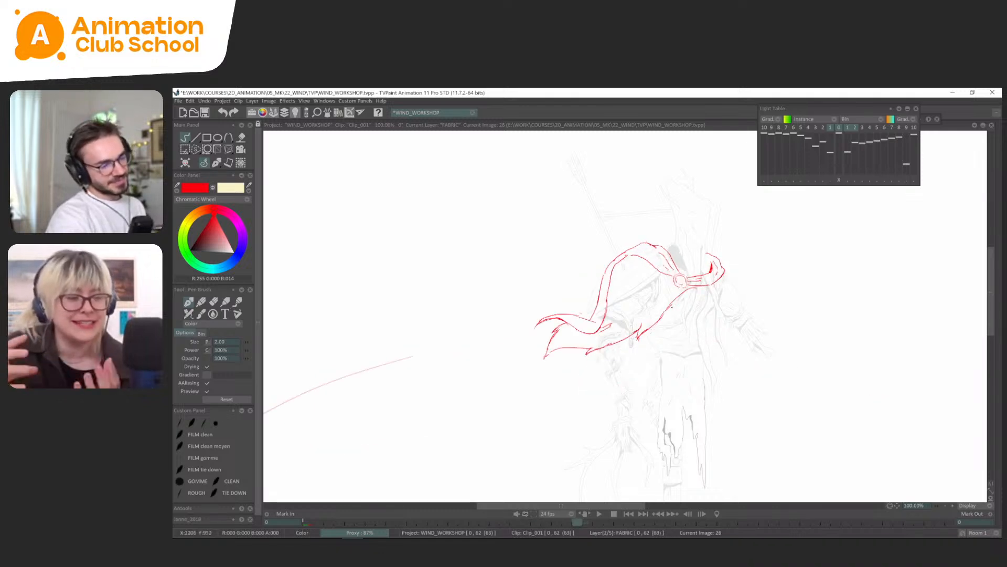
{"action": "key", "text": "Left"}
{"action": "key", "text": "Left"}
{"action": "key", "text": "Left"}
{"action": "key", "text": "Left"}
{"action": "key", "text": "Right"}
{"action": "key", "text": "Right"}
{"action": "key", "text": "Right"}
{"action": "key", "text": "Right"}
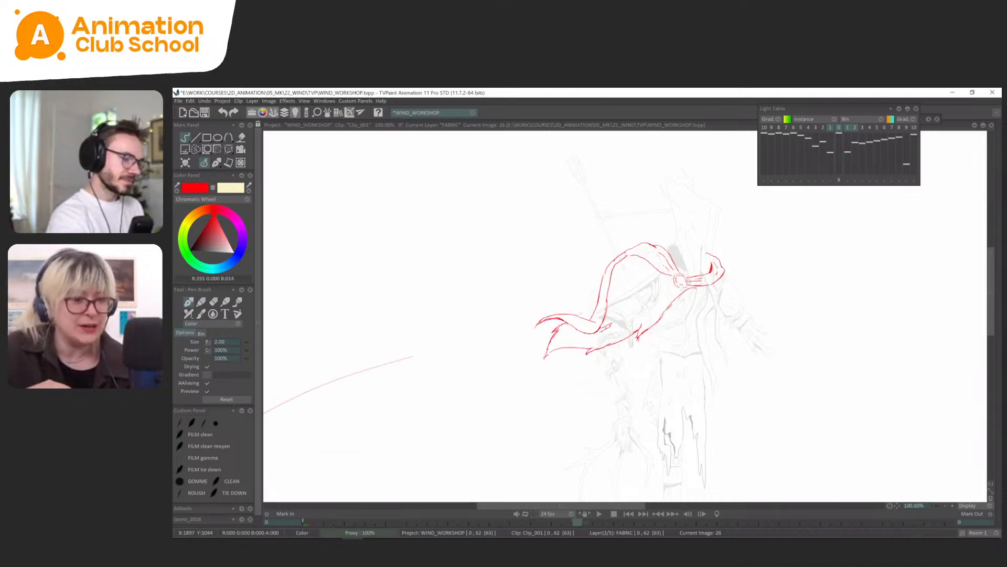
{"action": "key", "text": "Left"}
{"action": "key", "text": "Left"}
{"action": "key", "text": "Left"}
{"action": "key", "text": "Left"}
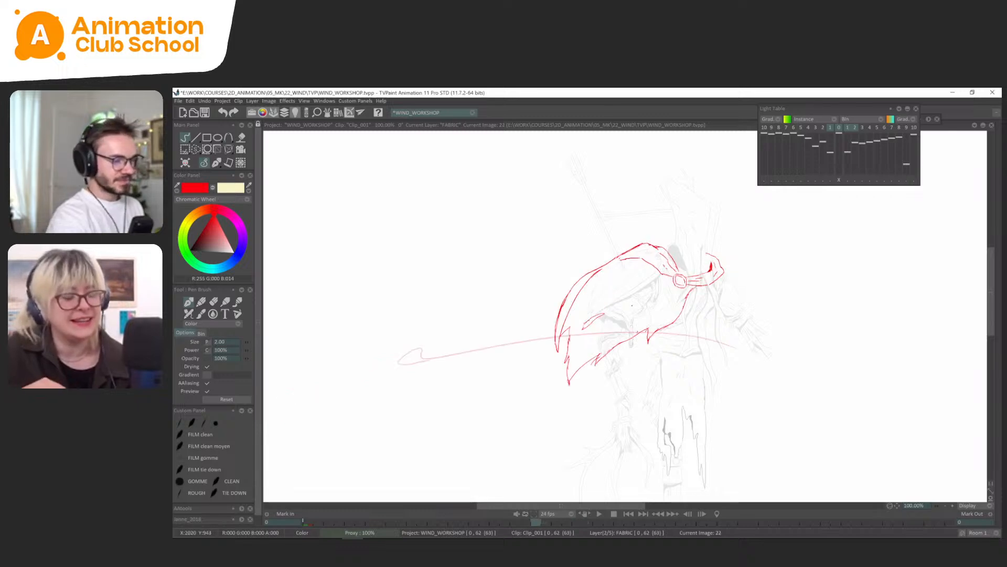
{"action": "key", "text": "Right"}
{"action": "key", "text": "Right"}
{"action": "key", "text": "Right"}
{"action": "key", "text": "Right"}
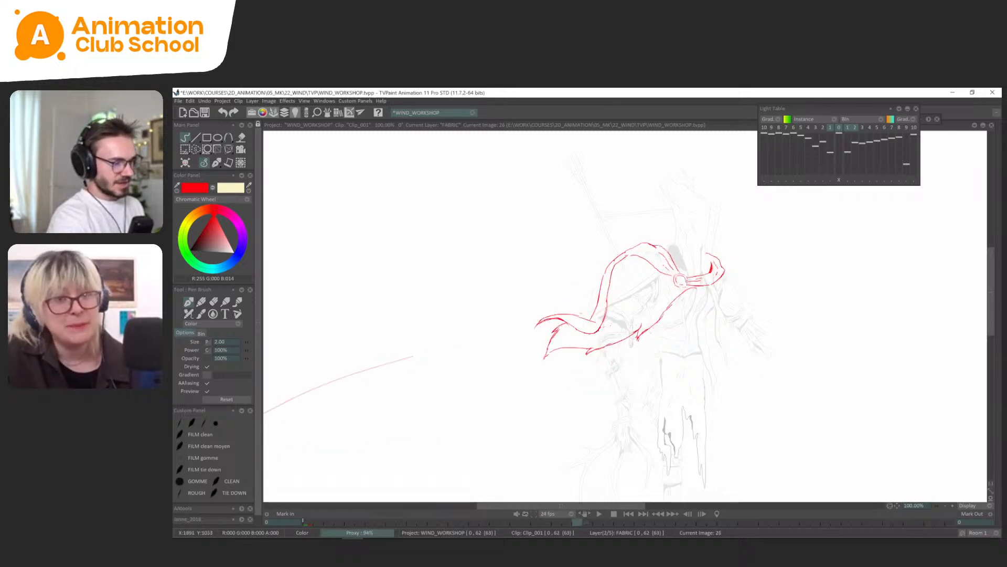
{"action": "key", "text": "Left"}
{"action": "key", "text": "Left"}
{"action": "key", "text": "Left"}
{"action": "key", "text": "Left"}
{"action": "key", "text": "Right"}
{"action": "key", "text": "Right"}
{"action": "key", "text": "Right"}
{"action": "key", "text": "Right"}
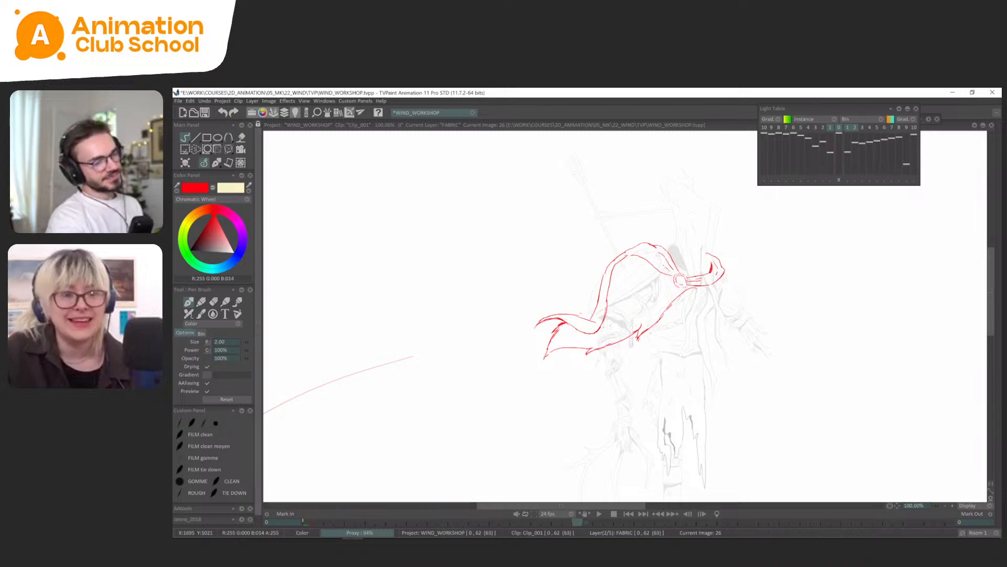
{"action": "key", "text": "Left"}
{"action": "key", "text": "Left"}
{"action": "key", "text": "Left"}
{"action": "key", "text": "Left"}
{"action": "key", "text": "Left"}
{"action": "key", "text": "Left"}
{"action": "key", "text": "Left"}
{"action": "key", "text": "Left"}
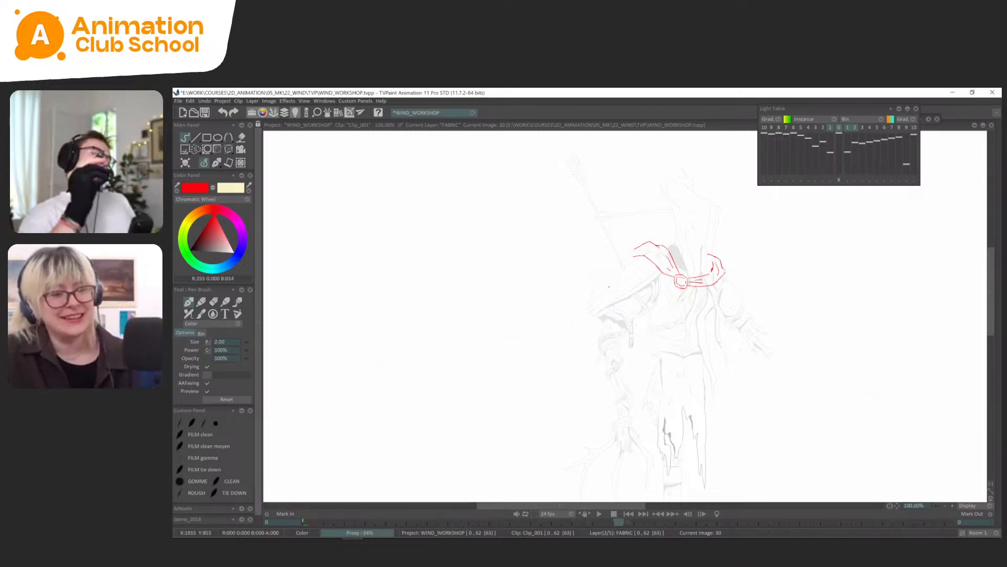
{"action": "key", "text": "Right"}
{"action": "key", "text": "Right"}
{"action": "key", "text": "Right"}
{"action": "key", "text": "Right"}
{"action": "key", "text": "Right"}
{"action": "key", "text": "Right"}
{"action": "key", "text": "Right"}
{"action": "key", "text": "Right"}
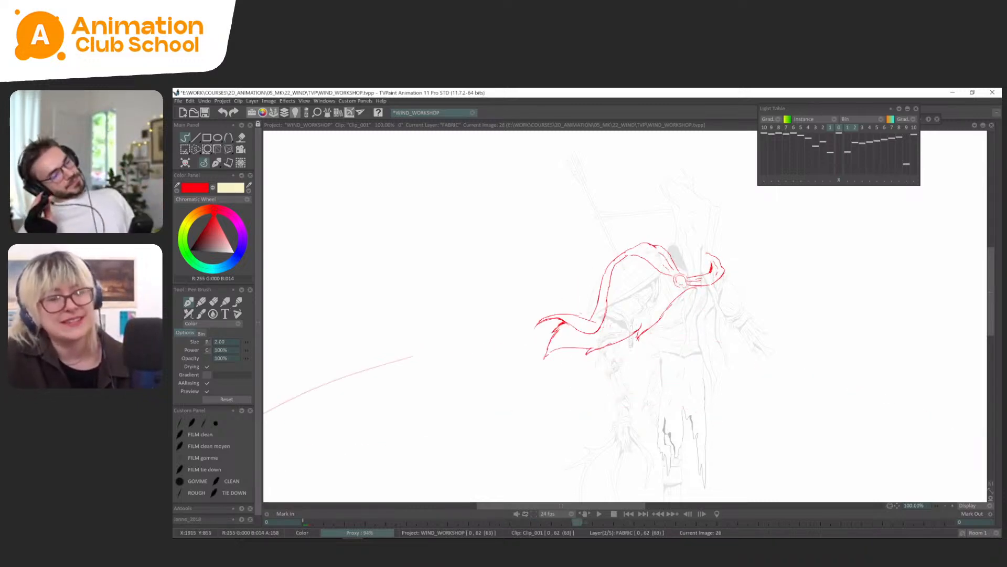
Mirror the view horizontally to check the cape on frames 22 and 26, and restore the normal orientation.
{"action": "key", "text": "x"}
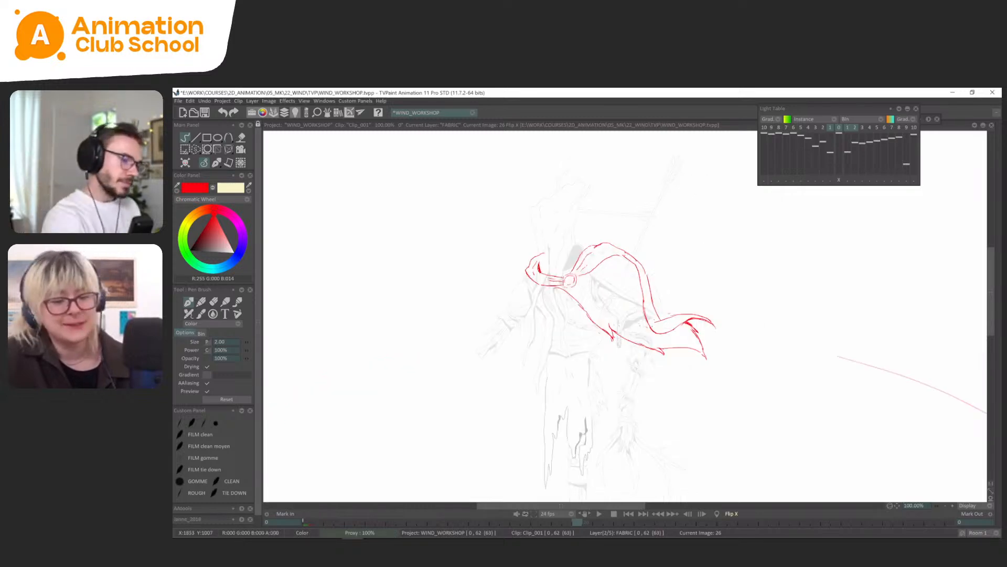
{"action": "key", "text": "Left"}
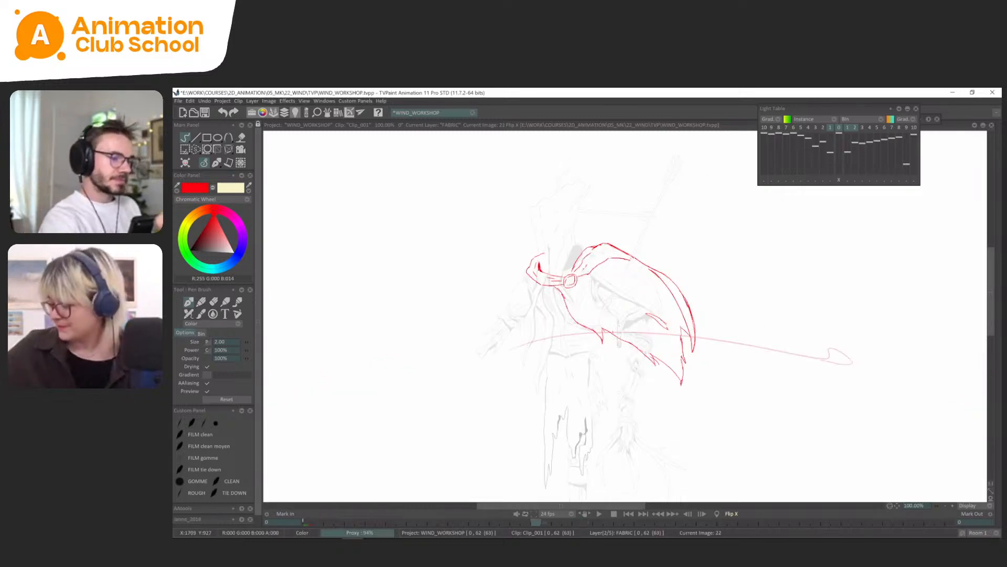
{"action": "key", "text": "Right"}
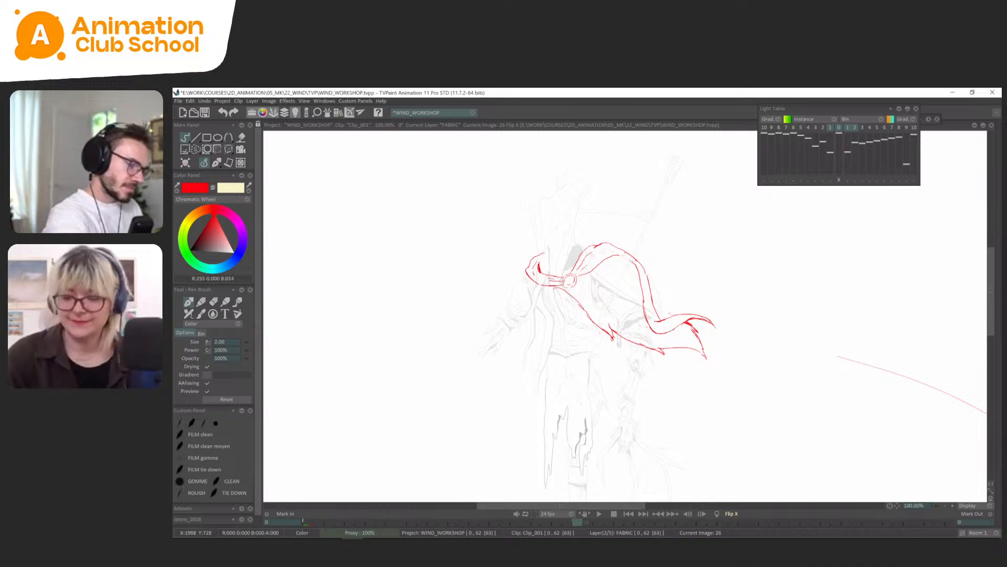
{"action": "key", "text": "x"}
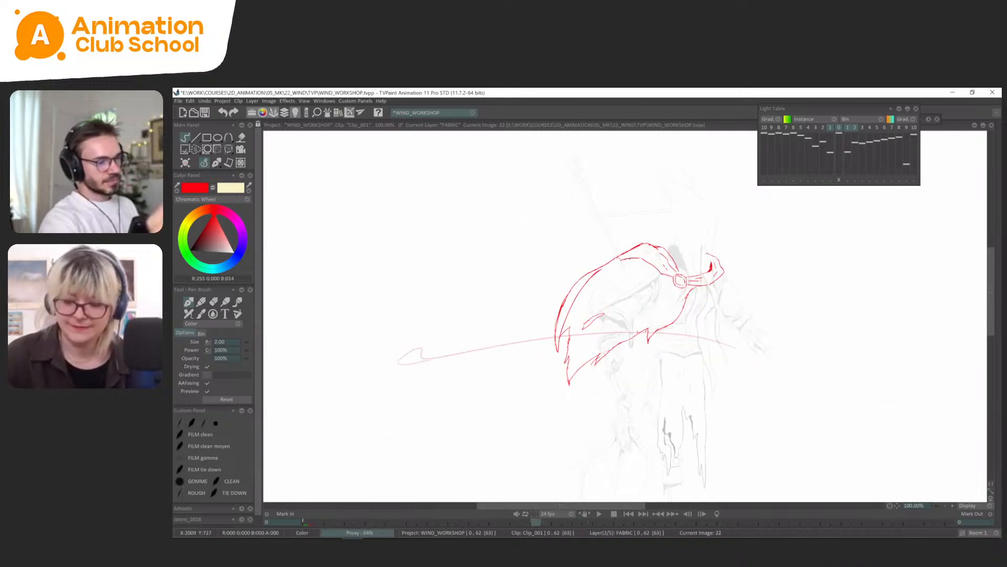
Flip through frames 14 to 30 to examine how the cape's wave leads into the unfinished drawing on frame 30.
{"action": "key", "text": "Left"}
{"action": "key", "text": "Left"}
{"action": "key", "text": "Left"}
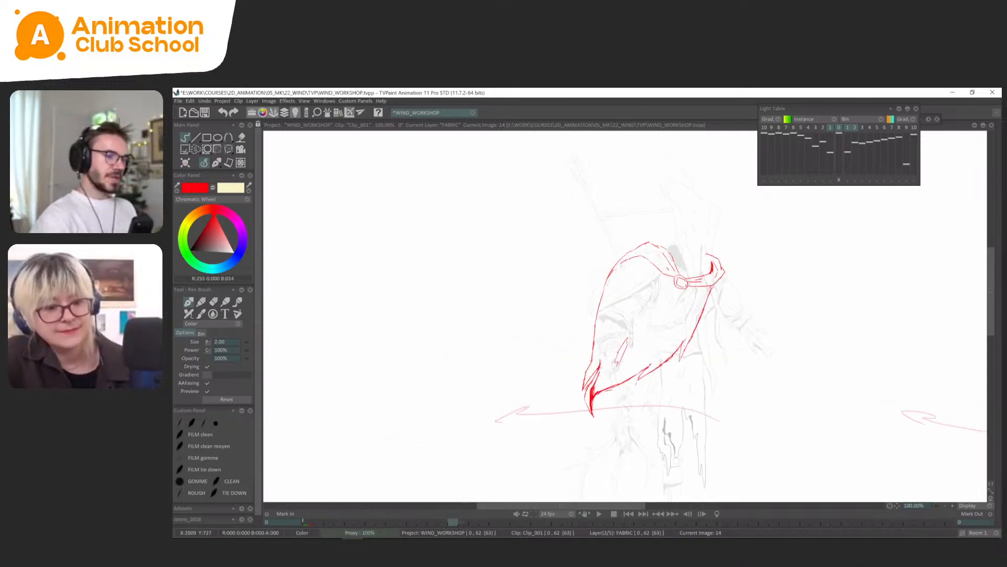
{"action": "key", "text": "Right"}
{"action": "key", "text": "Right"}
{"action": "key", "text": "Right"}
{"action": "key", "text": "Left"}
{"action": "key", "text": "Left"}
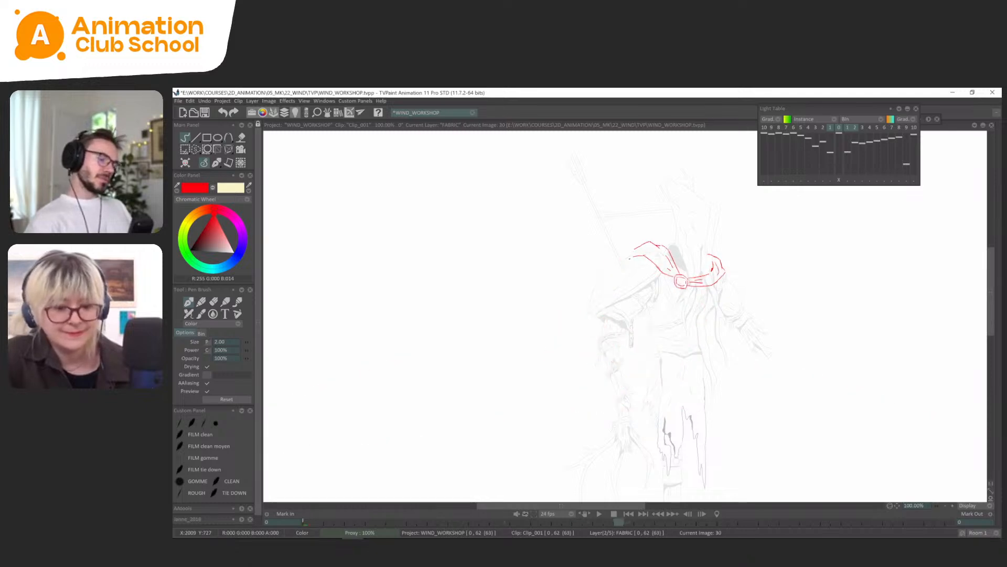
{"action": "key", "text": "Right"}
{"action": "key", "text": "Right"}
{"action": "key", "text": "Right"}
{"action": "key", "text": "Left"}
{"action": "key", "text": "Right"}
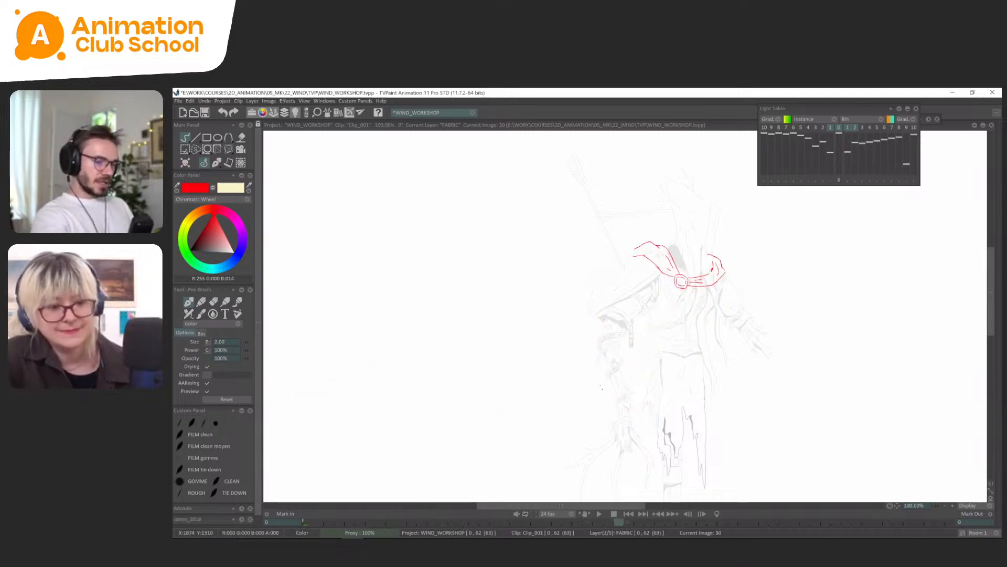
{"action": "key", "text": "Left"}
{"action": "key", "text": "Right"}
Insert new blank drawings at frames 33 and 36 on the FABRIC layer, after the frame 30 drawing.
{"action": "key", "text": "Tab"}
{"action": "left_click", "coordinate": [673, 427]}
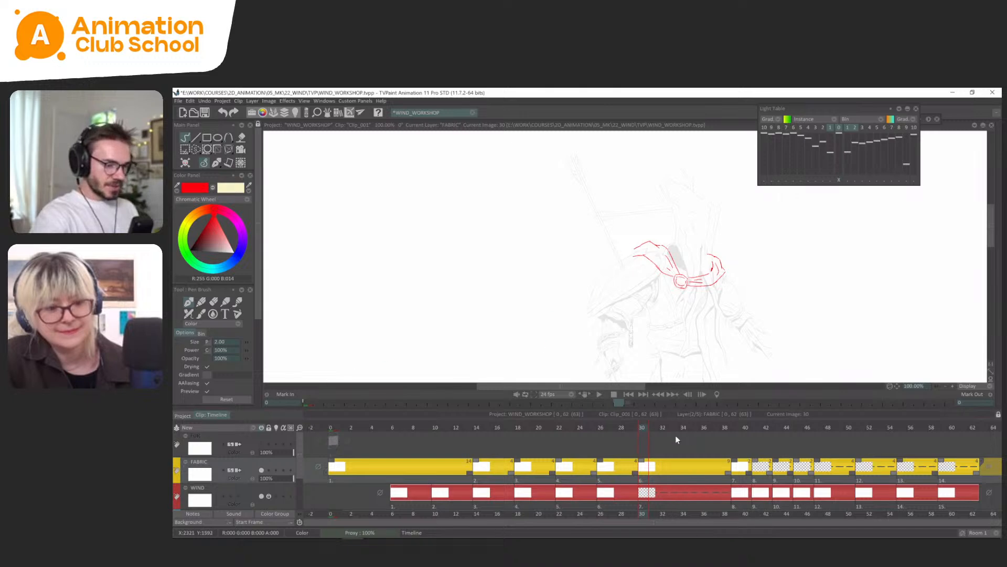
{"action": "key", "text": "Insert"}
{"action": "left_click", "coordinate": [707, 427]}
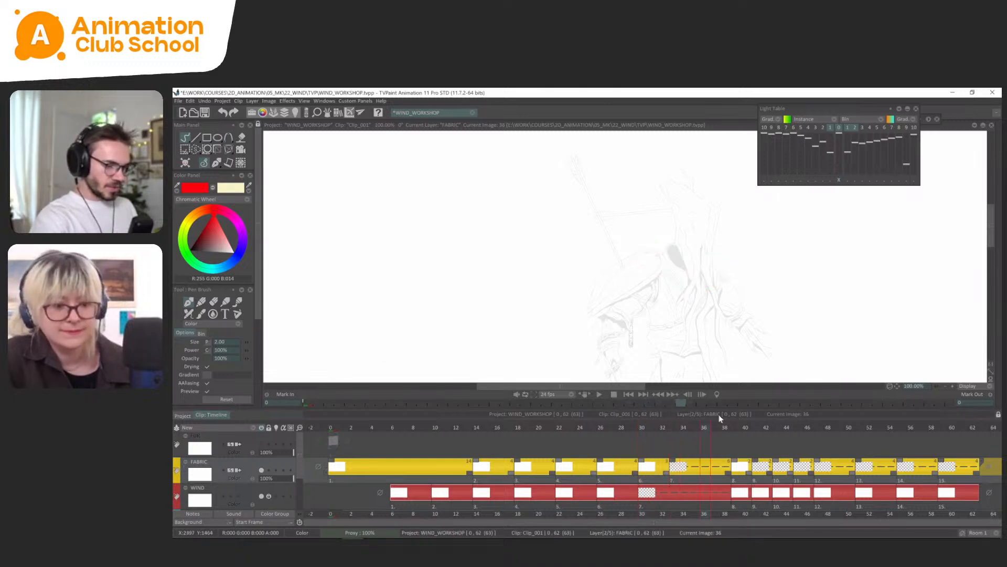
{"action": "key", "text": "Tab"}
Flip through frames 14 to 26 to study the cape's lift as reference for the frame 30 drawing.
{"action": "key", "text": "Left"}
{"action": "key", "text": "Left"}
{"action": "key", "text": "Left"}
{"action": "key", "text": "Left"}
{"action": "key", "text": "Left"}
{"action": "key", "text": "Left"}
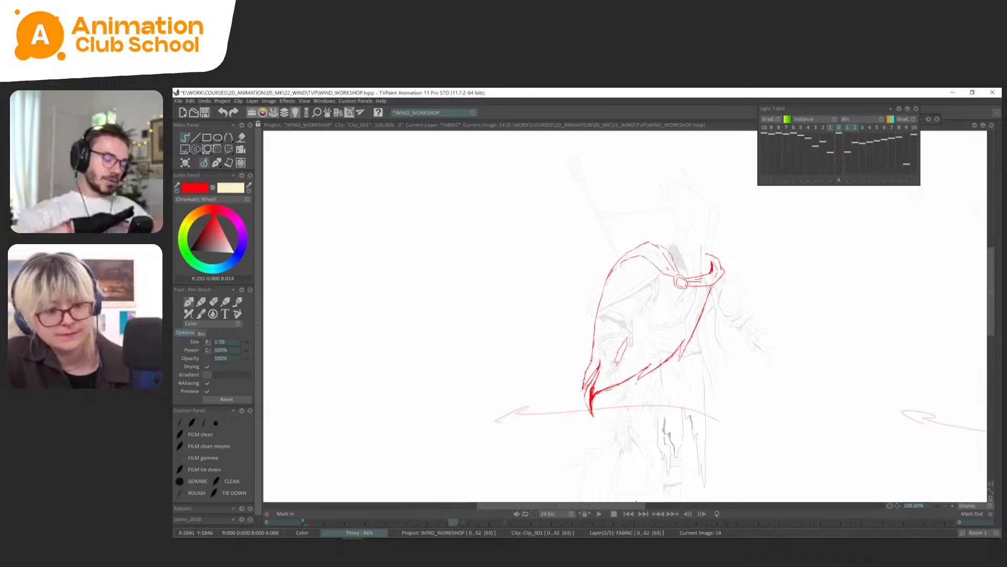
{"action": "key", "text": "Left"}
{"action": "key", "text": "Right"}
{"action": "key", "text": "Right"}
{"action": "key", "text": "Right"}
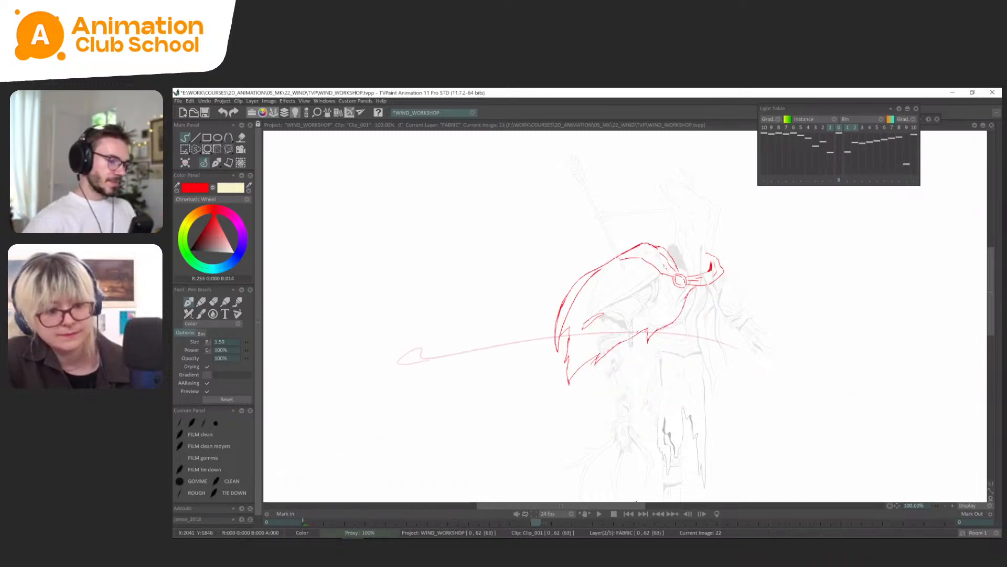
{"action": "key", "text": "Right"}
{"action": "key", "text": "Left"}
{"action": "key", "text": "Left"}
{"action": "key", "text": "Right"}
{"action": "key", "text": "Right"}
{"action": "key", "text": "Right"}
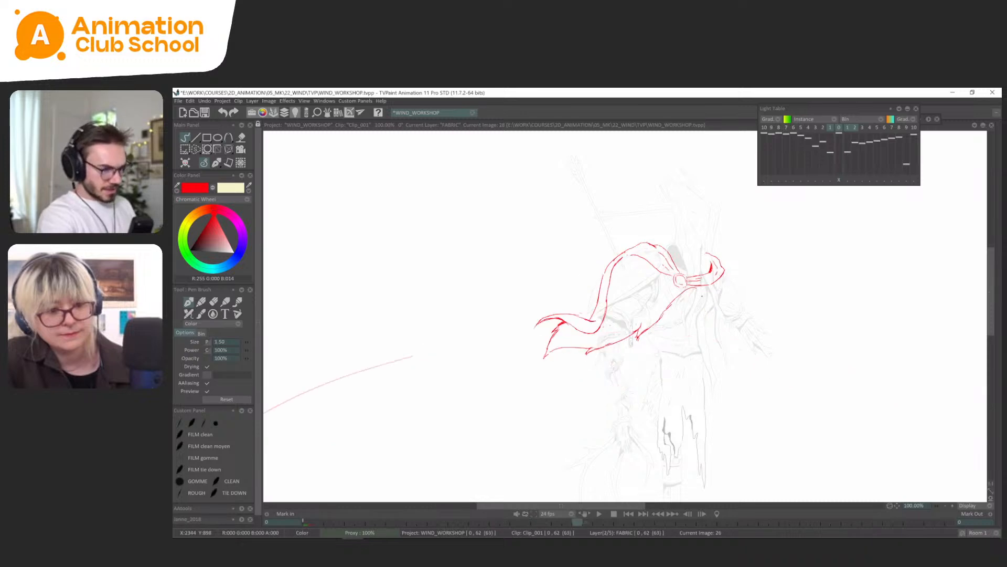
Sketch the tail end of the cape's lower edge with a torn point on frame 30, using frame 26 as reference.
{"action": "key", "text": "Left"}
{"action": "key", "text": "Right"}
{"action": "key", "text": "Left"}
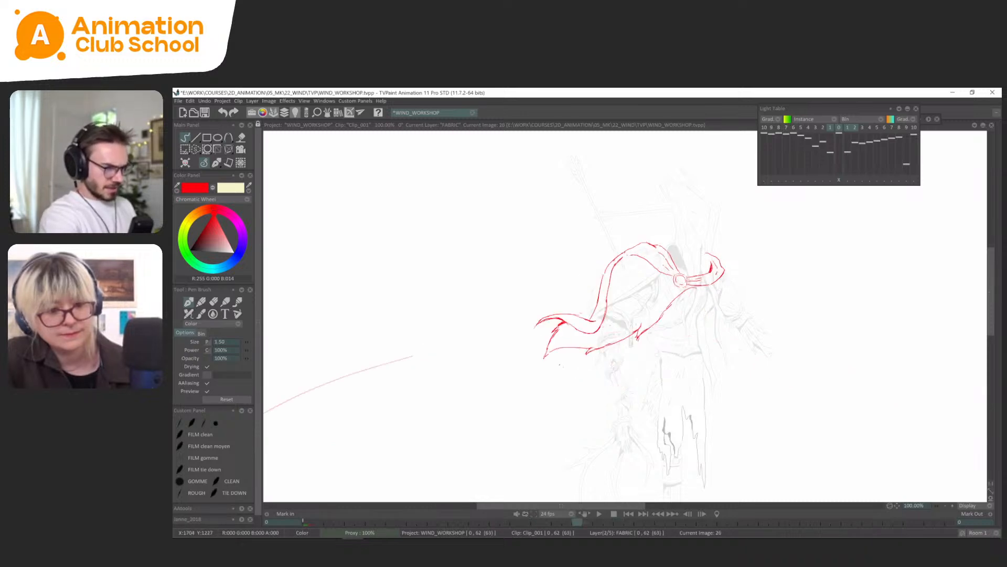
{"action": "key", "text": "Right"}
{"action": "key", "text": "Left"}
{"action": "key", "text": "Right"}
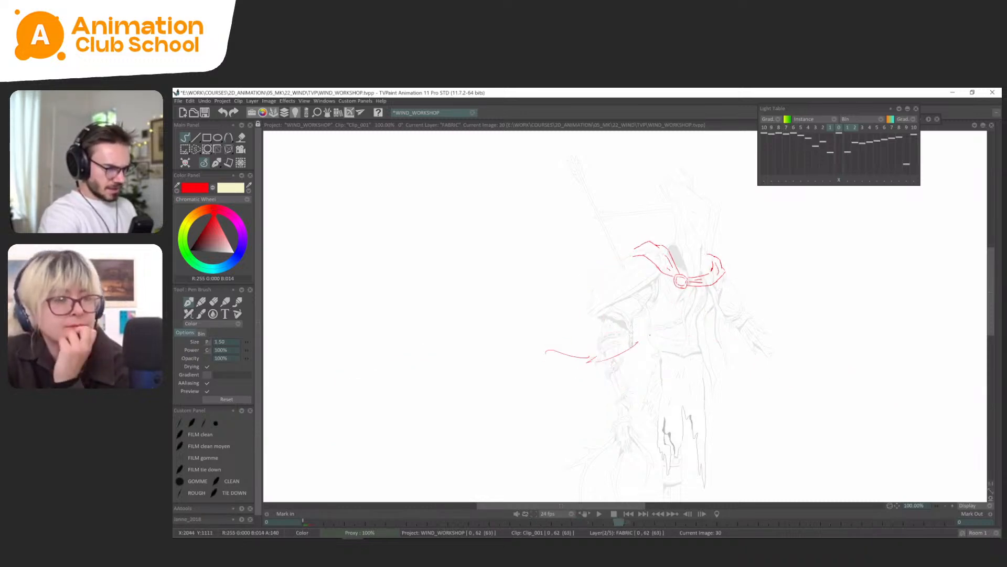
Extend the cape's lower edge on frame 30 toward the collar, adding a second torn point.
{"action": "key", "text": "Left"}
{"action": "key", "text": "Right"}
{"action": "key", "text": "Left"}
{"action": "key", "text": "Right"}
{"action": "key", "text": "Left"}
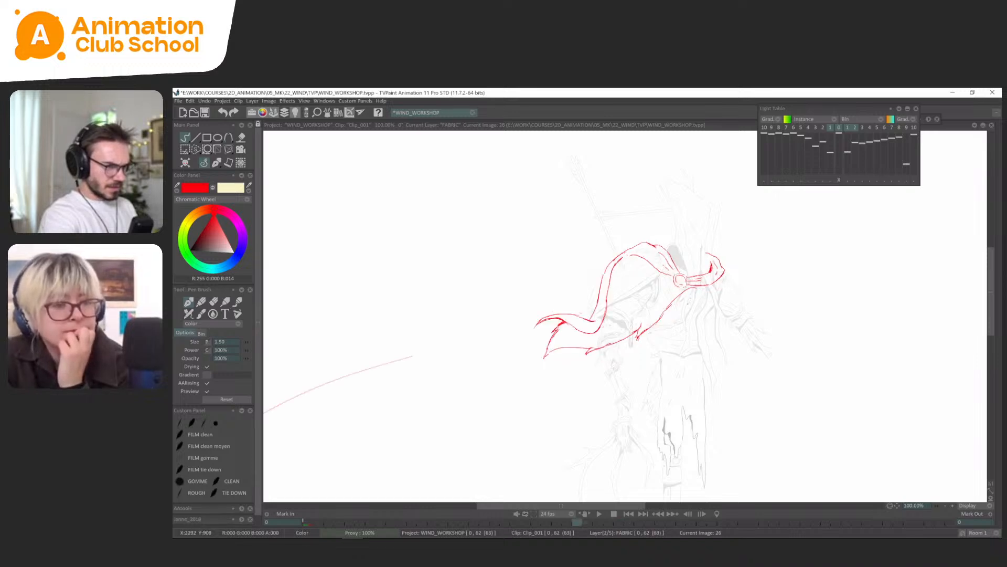
{"action": "key", "text": "Left"}
{"action": "key", "text": "Left"}
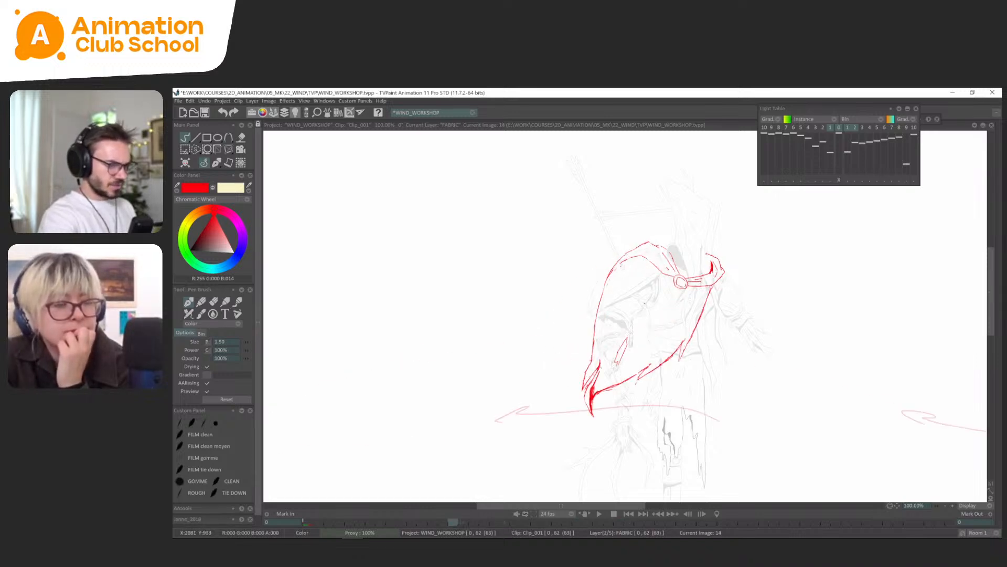
Sketch the pointed tail end of the cape on frame 30, comparing it with the neighbouring drawings.
{"action": "key", "text": "Right"}
{"action": "key", "text": "Right"}
{"action": "key", "text": "Right"}
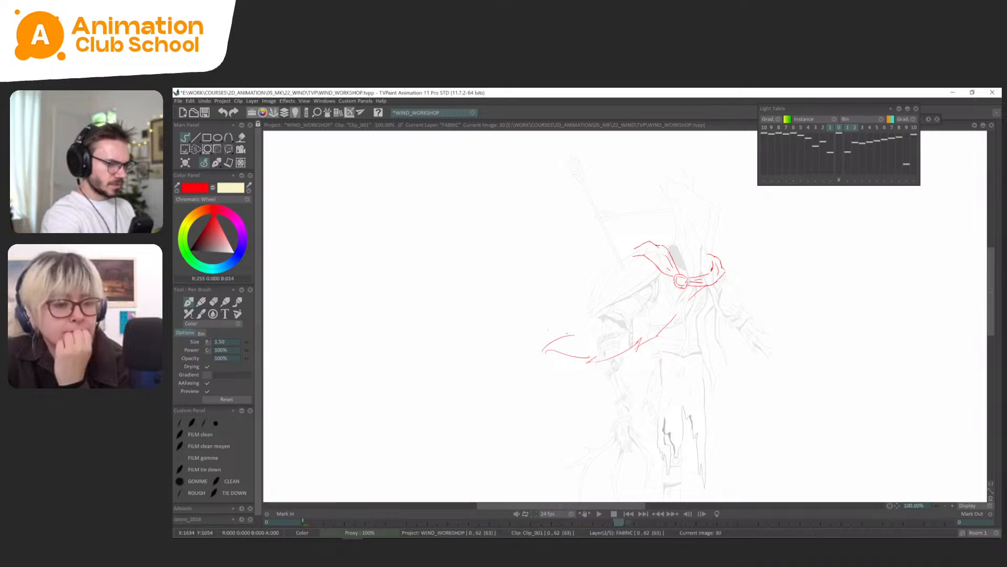
{"action": "key", "text": "Left"}
{"action": "key", "text": "Right"}
{"action": "key", "text": "Right"}
{"action": "key", "text": "Left"}
Lasso the resting cape on frame 5 of the FABRIC layer and copy the selection to a custom brush.
{"action": "key", "text": "Tab"}
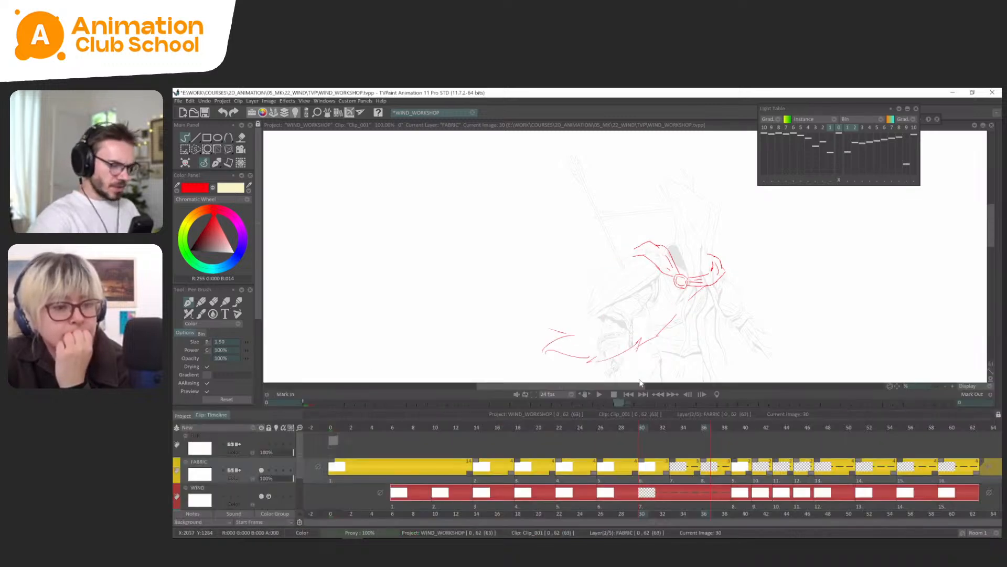
{"action": "left_click", "coordinate": [738, 426]}
{"action": "scroll", "coordinate": [635, 294], "scroll_direction": "down", "scroll_amount": 1}
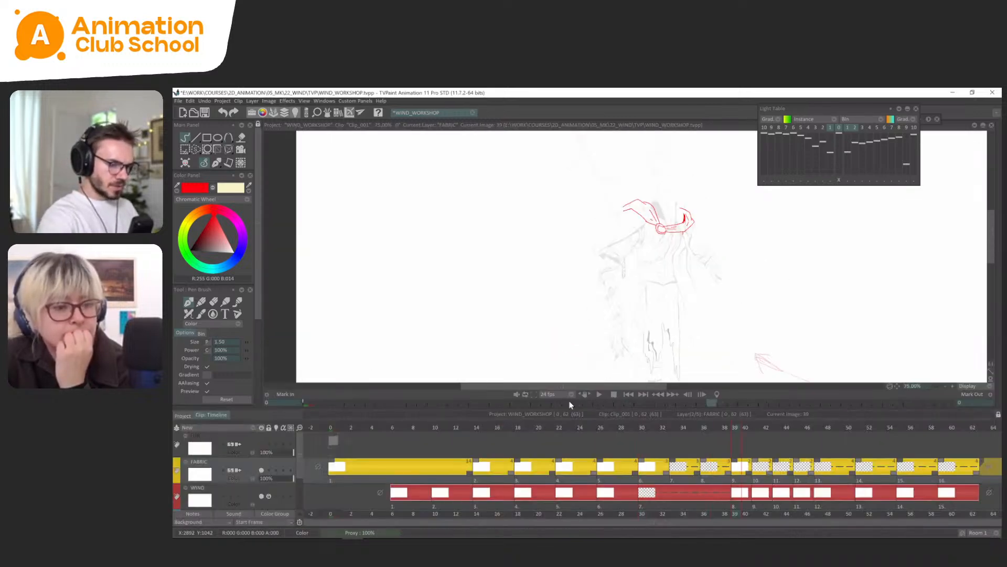
{"action": "left_click", "coordinate": [477, 428]}
{"action": "left_click", "coordinate": [384, 428]}
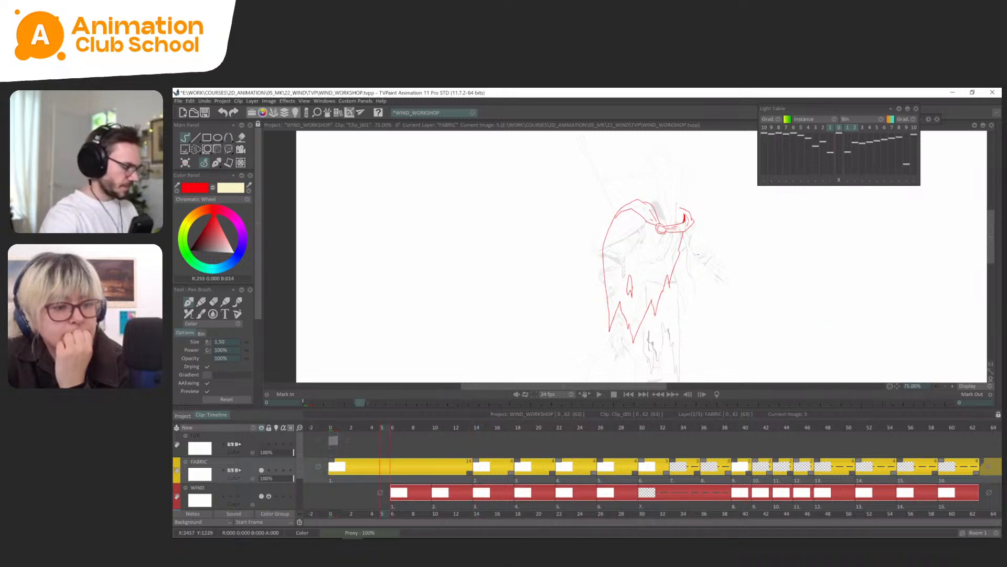
{"action": "key", "text": "s"}
{"action": "mouse_move", "coordinate": [719, 198]}
{"action": "left_mouse_down"}
{"action": "mouse_move", "coordinate": [601, 347]}
{"action": "mouse_move", "coordinate": [753, 251]}
{"action": "left_mouse_up"}
{"action": "left_click", "coordinate": [220, 358]}
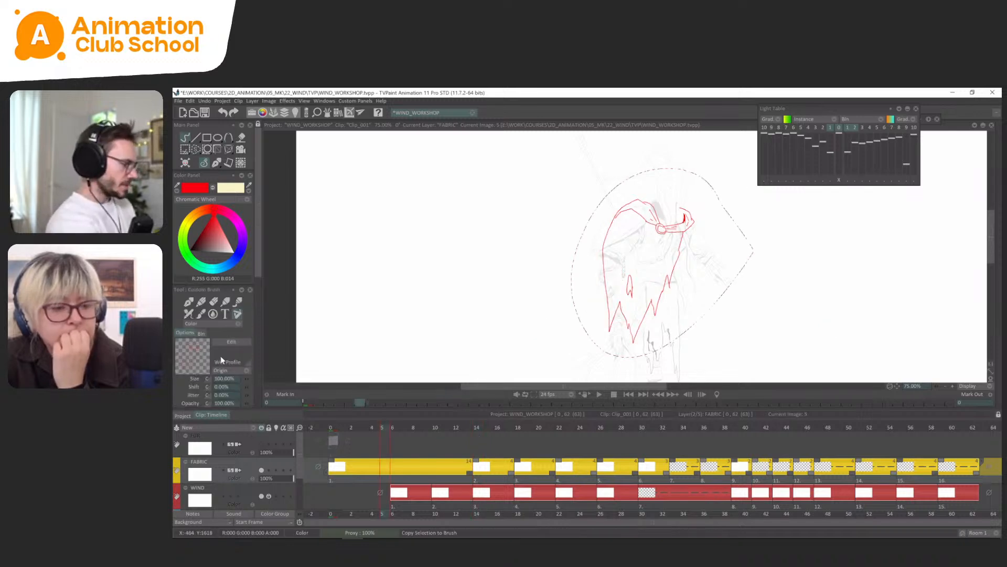
Stamp the copied resting cape in place on frame 39 and switch back to the pen brush.
{"action": "left_click", "coordinate": [736, 427]}
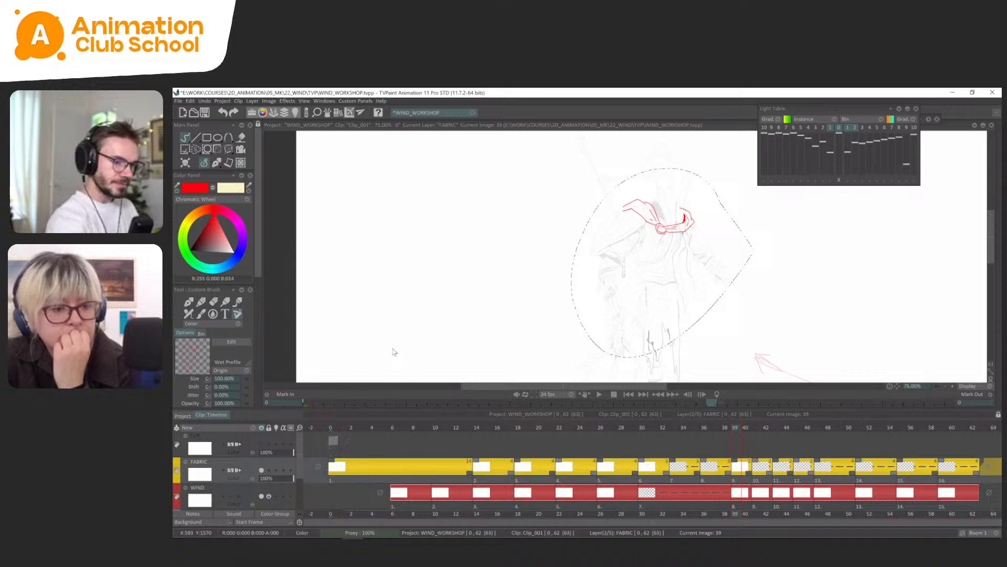
{"action": "left_click", "coordinate": [757, 428]}
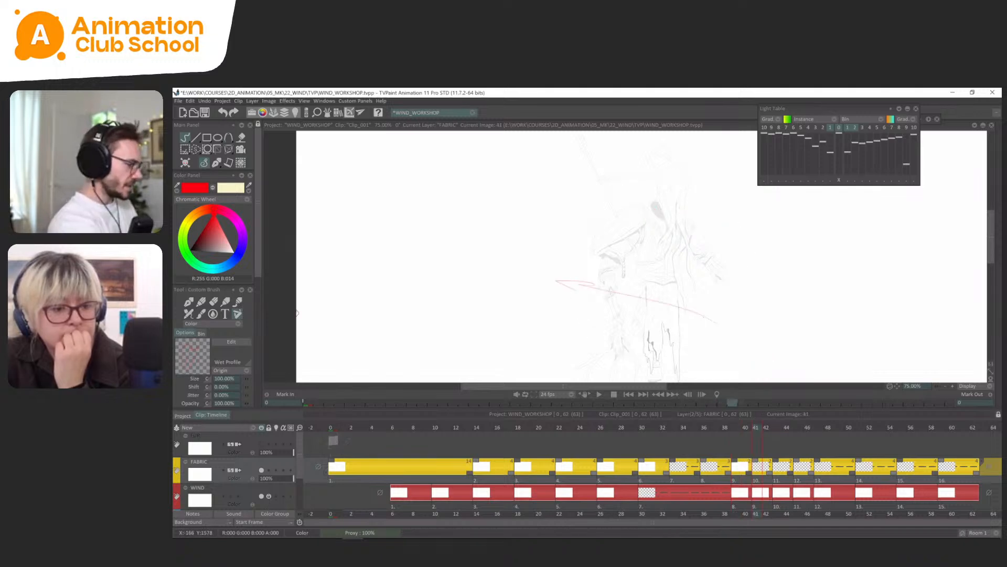
{"action": "left_click", "coordinate": [740, 423]}
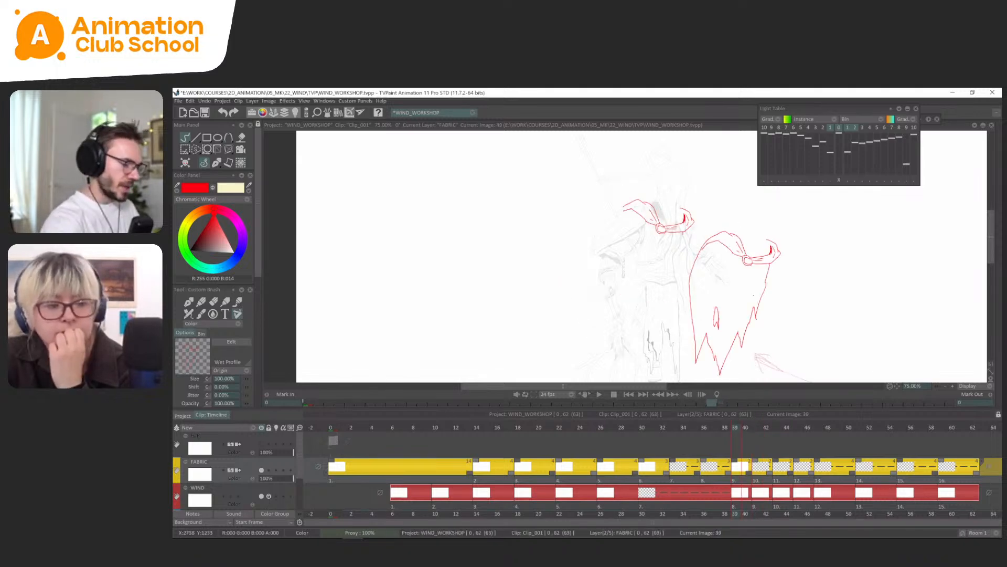
{"action": "scroll", "coordinate": [251, 323], "scroll_direction": "down", "scroll_amount": 5}
{"action": "left_click", "coordinate": [241, 374]}
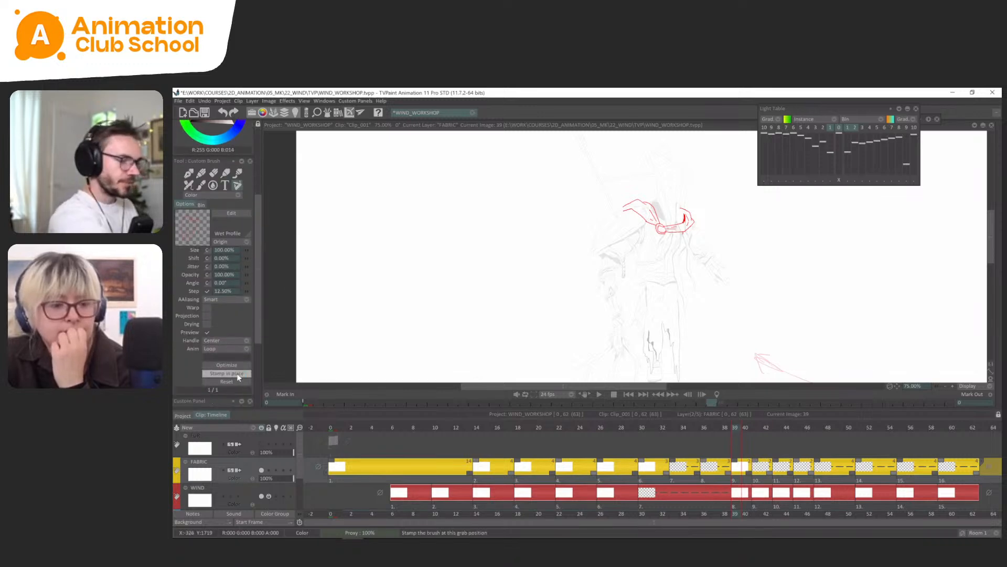
{"action": "left_click_drag", "start_coordinate": [256, 248], "coordinate": [257, 175]}
{"action": "left_click", "coordinate": [205, 162]}
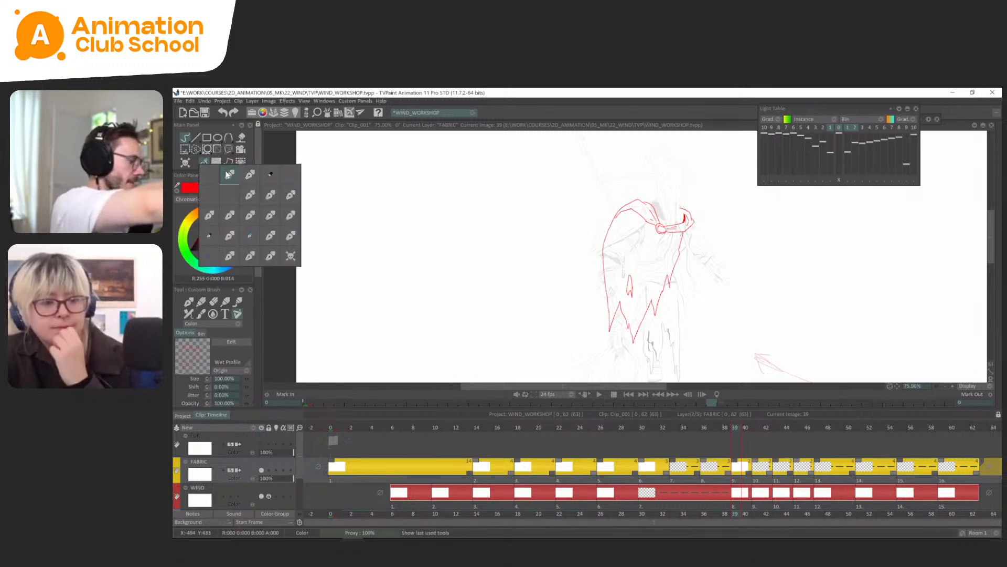
{"action": "left_click", "coordinate": [228, 173]}
Return to the earlier drawings and flip between frames 18 to 26 to examine the cape's motion.
{"action": "key", "text": "Tab"}
{"action": "key", "text": "ctrl+Left"}
{"action": "key", "text": "ctrl+Left"}
{"action": "key", "text": "ctrl+Left"}
{"action": "key", "text": "ctrl+Left"}
{"action": "key", "text": "ctrl+Left"}
{"action": "key", "text": "ctrl+Left"}
{"action": "key", "text": "ctrl+Left"}
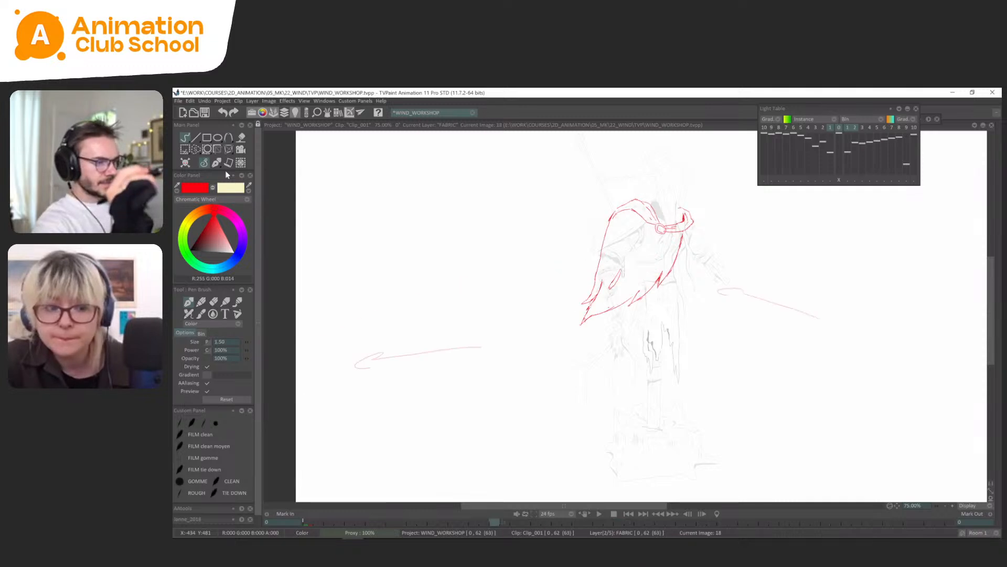
{"action": "key", "text": "Left"}
{"action": "key", "text": "Right"}
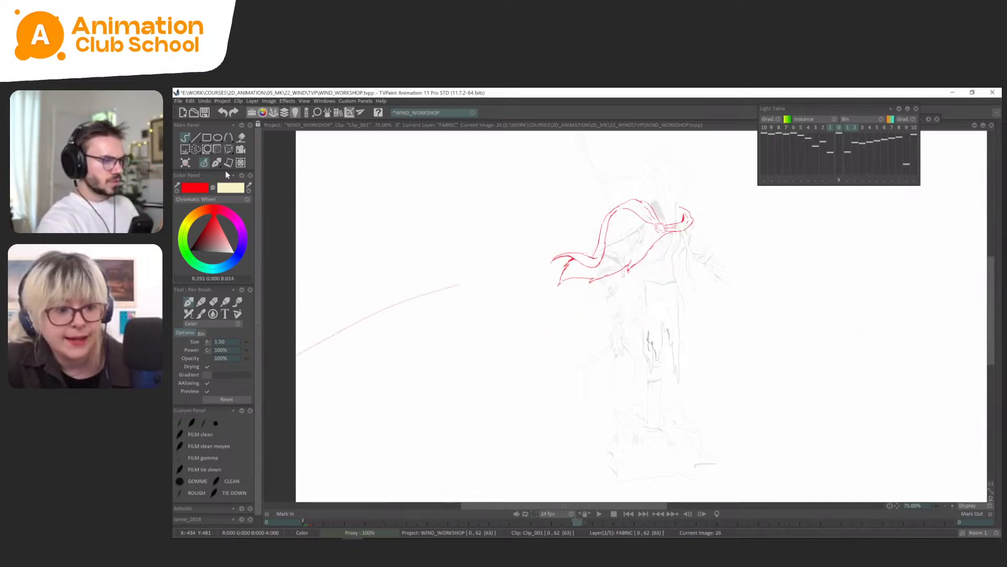
Compare the cape drawing on frame 26 with the preceding drawings in both normal and horizontally mirrored view.
{"action": "key", "text": "Left"}
{"action": "key", "text": "Right"}
{"action": "key", "text": "Left"}
{"action": "key", "text": "Right"}
{"action": "key", "text": "x"}
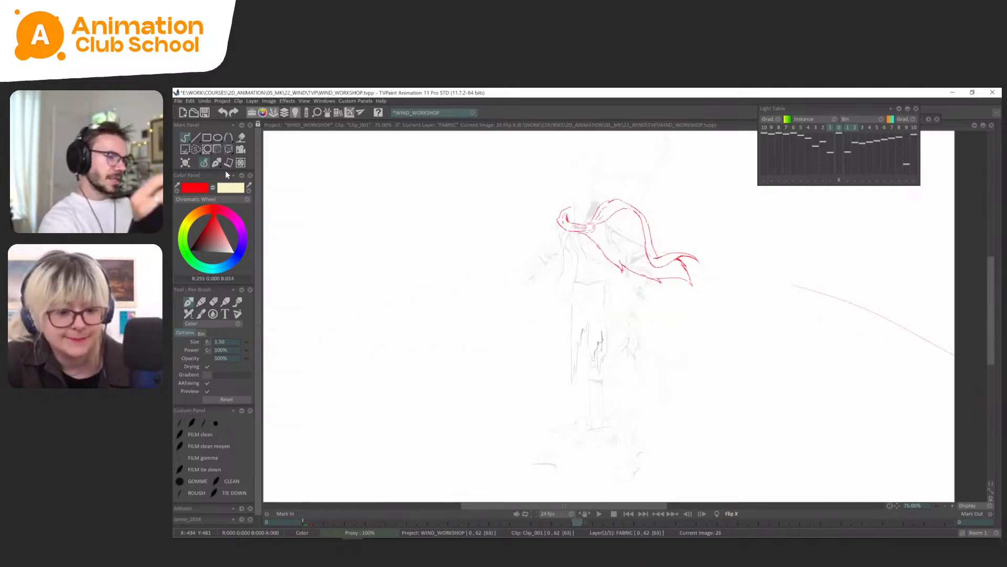
{"action": "key", "text": "Left"}
{"action": "key", "text": "Left"}
{"action": "key", "text": "Right"}
{"action": "key", "text": "Right"}
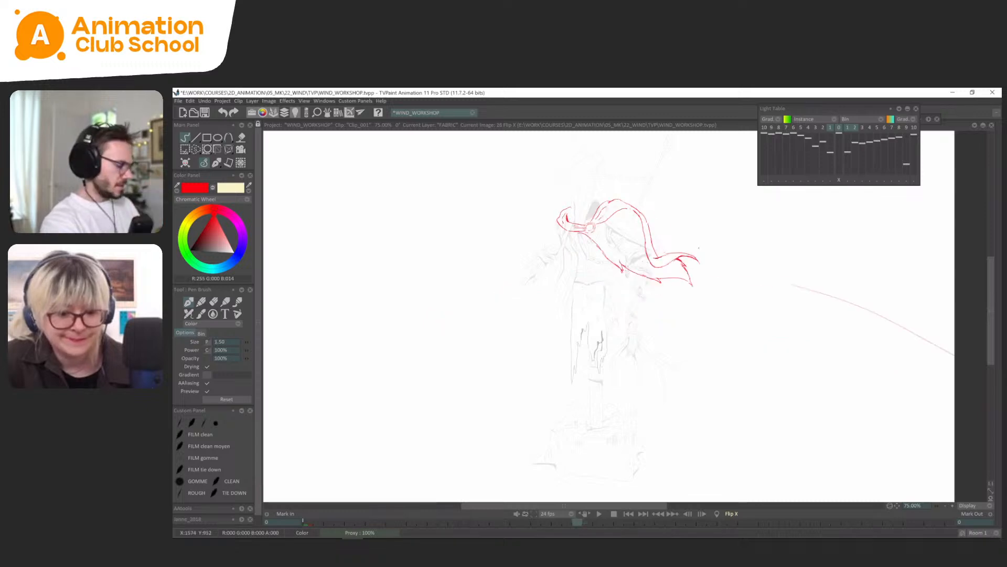
{"action": "key", "text": "x"}
Clean up a small lassoed area near the cape's trailing end on frame 26 and compare it with the earlier drawings.
{"action": "key", "text": "s"}
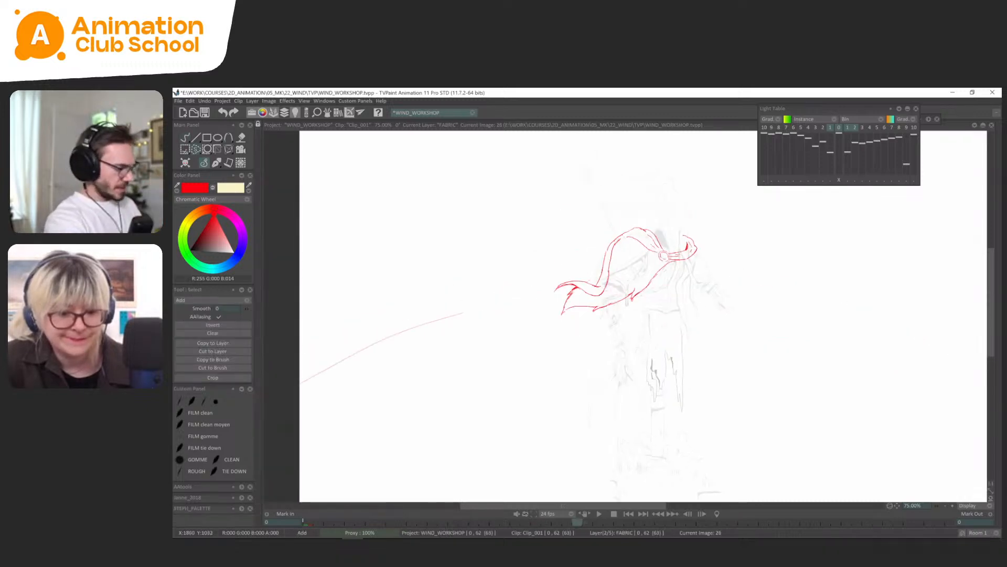
{"action": "key", "text": "ctrl+d"}
{"action": "key", "text": "b"}
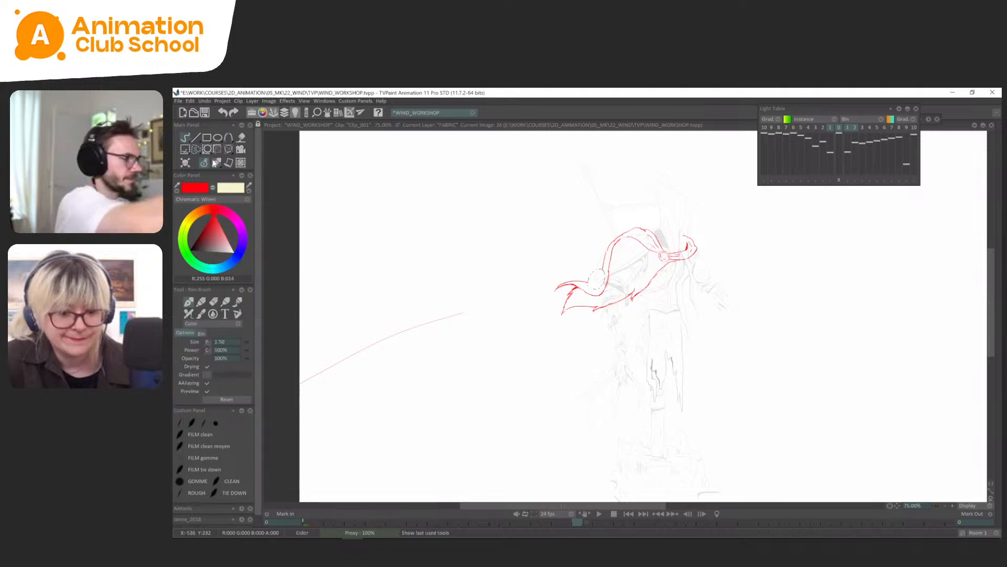
{"action": "left_click_drag", "start_coordinate": [697, 200], "coordinate": [753, 234]}
{"action": "key", "text": "Left"}
{"action": "key", "text": "Left"}
{"action": "key", "text": "Left"}
{"action": "key", "text": "Left"}
{"action": "key", "text": "Left"}
{"action": "key", "text": "Left"}
{"action": "key", "text": "Left"}
{"action": "key", "text": "Left"}
{"action": "key", "text": "Right"}
{"action": "key", "text": "Right"}
{"action": "key", "text": "Right"}
{"action": "key", "text": "Right"}
{"action": "key", "text": "Right"}
{"action": "key", "text": "Right"}
{"action": "key", "text": "Right"}
{"action": "key", "text": "Right"}
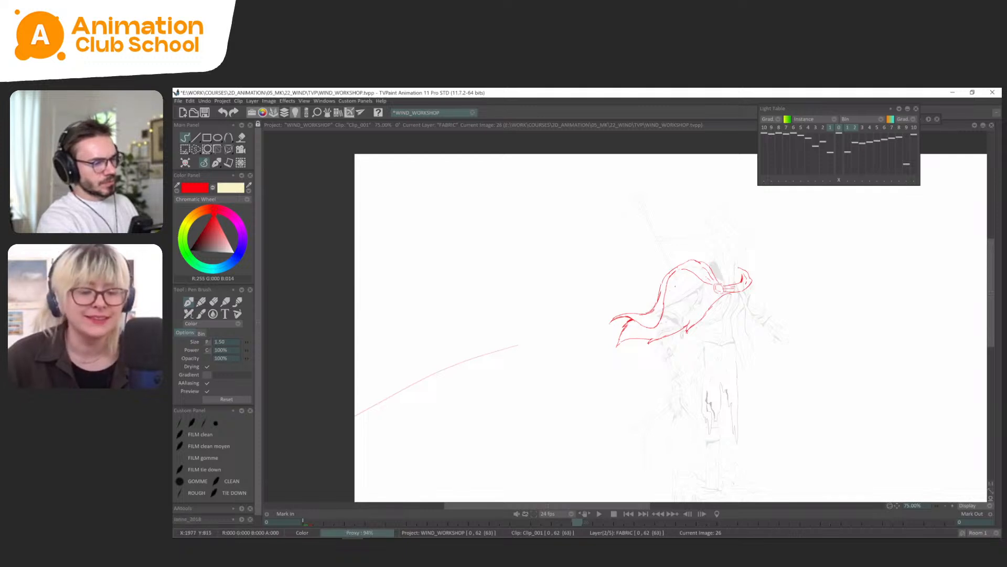
{"action": "key", "text": "Left"}
{"action": "key", "text": "Right"}
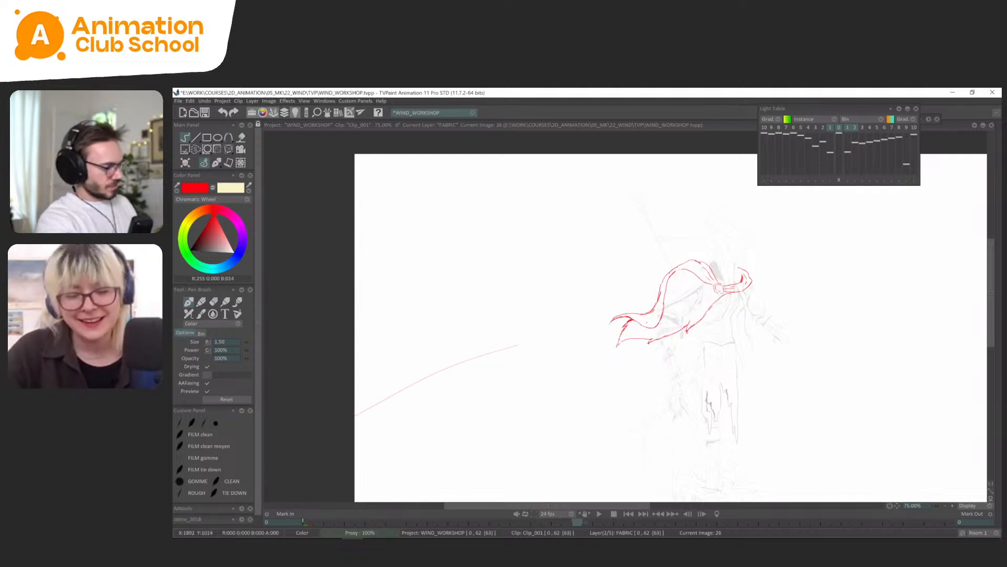
Lasso the upper edge of the cape's trailing end on frame 26, shift it slightly outward, and return to the pen brush.
{"action": "key", "text": "s"}
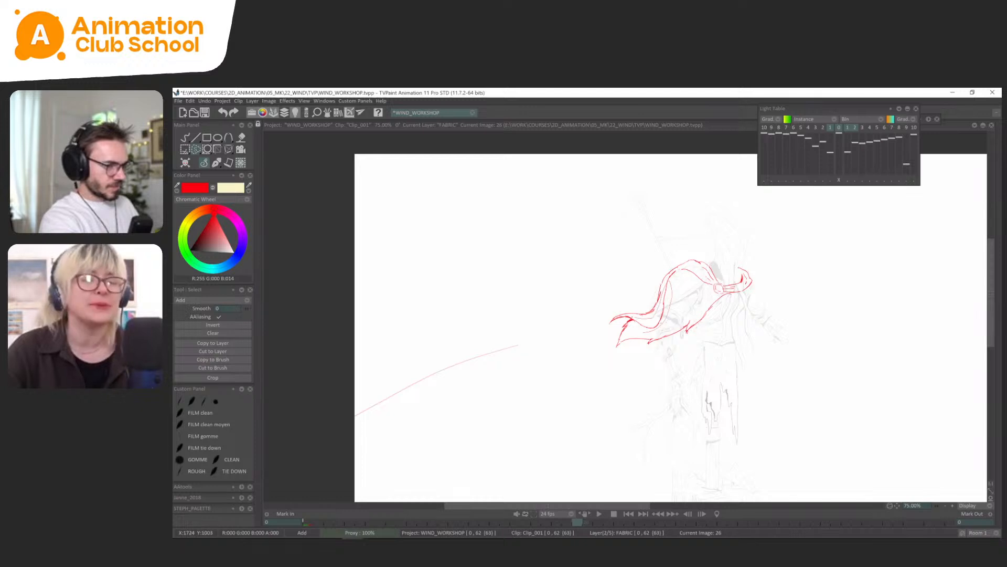
{"action": "left_click_drag", "start_coordinate": [661, 329], "coordinate": [671, 284]}
{"action": "key", "text": "ctrl+t"}
{"action": "left_click_drag", "start_coordinate": [652, 332], "coordinate": [641, 327]}
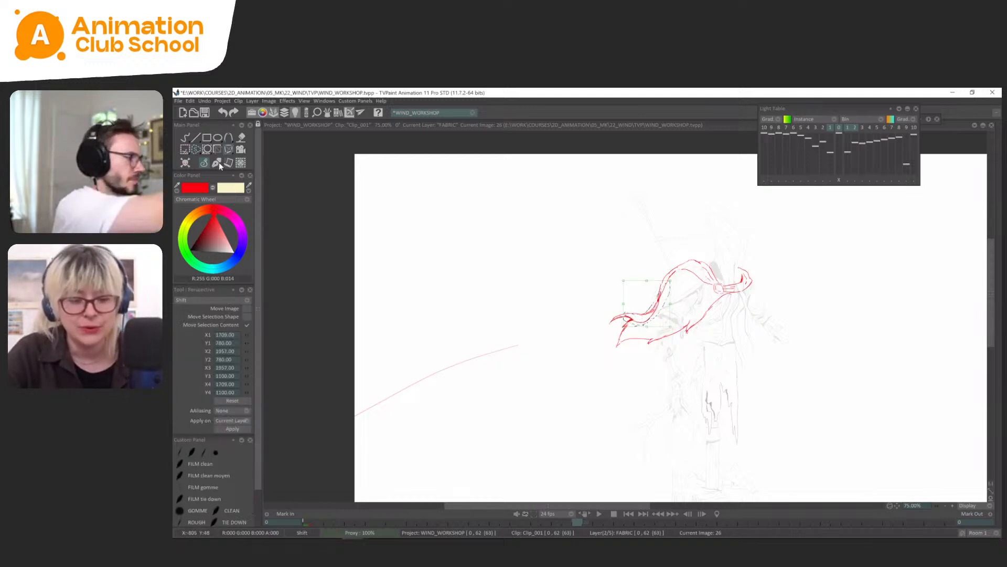
{"action": "left_click", "coordinate": [218, 163]}
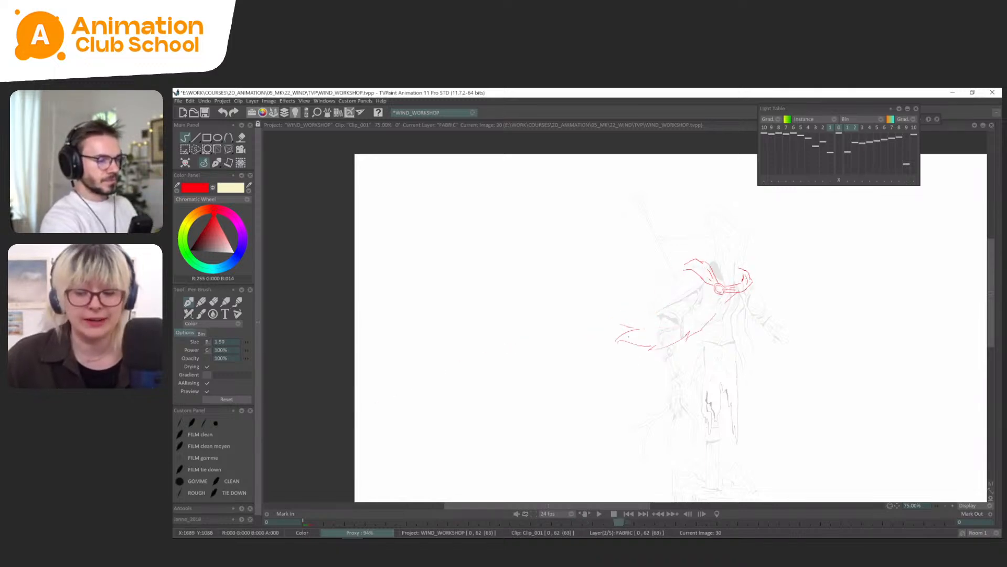
Check the drawing timing around frames 18 and 30, and draw the cape's upper edge from shoulder to tail tip on frame 30.
{"action": "key", "text": "Tab"}
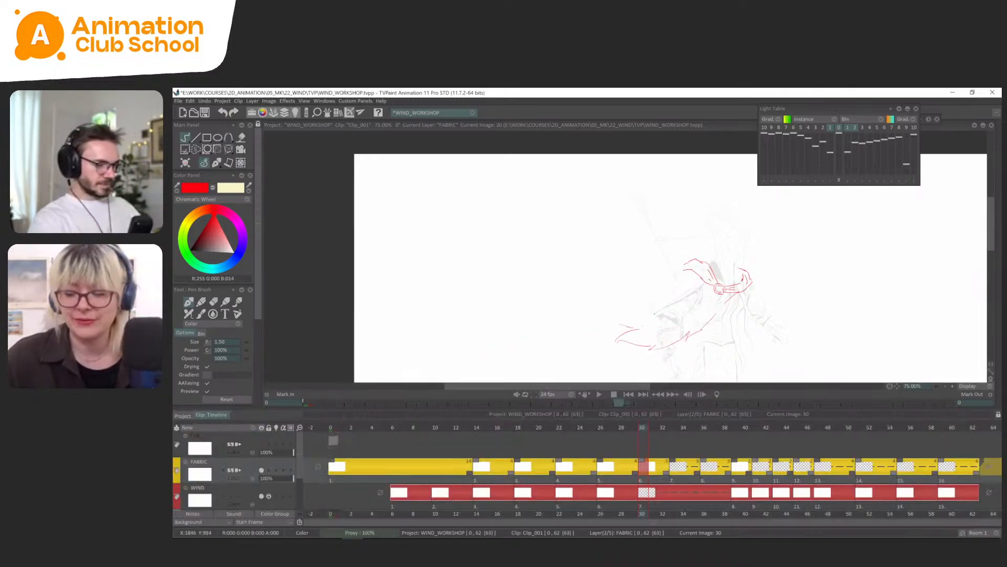
{"action": "key", "text": "Tab"}
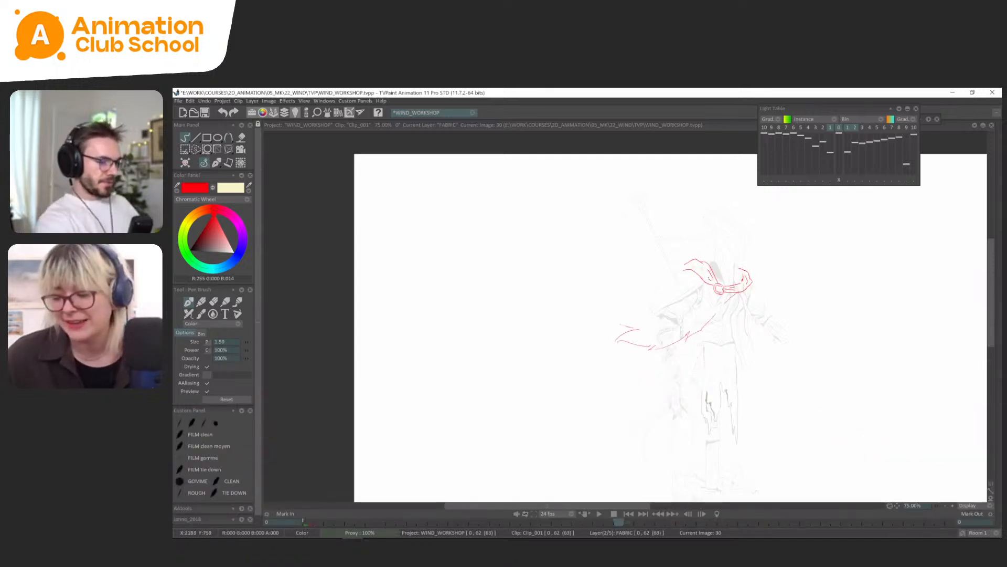
{"action": "key", "text": "Tab"}
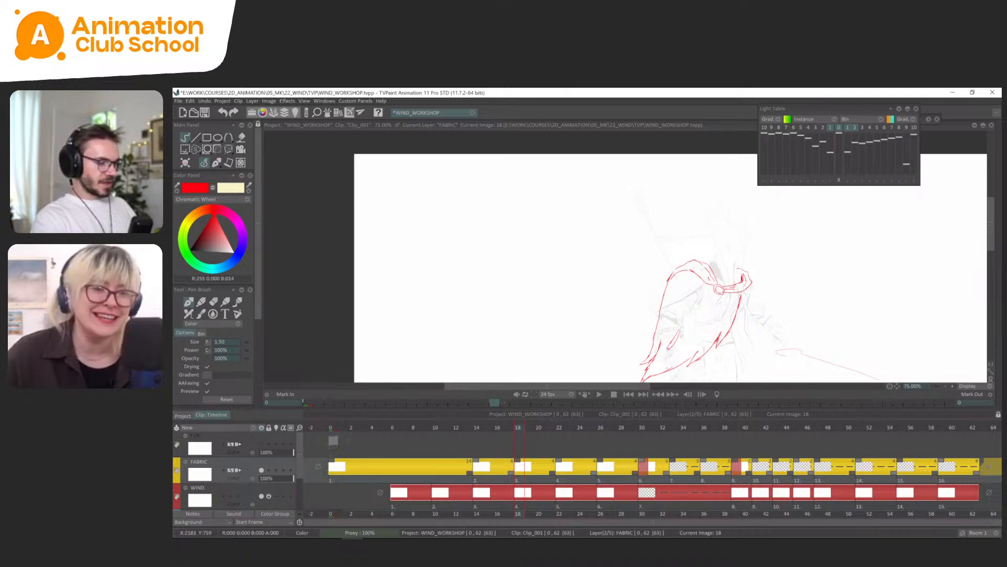
{"action": "key", "text": "Tab"}
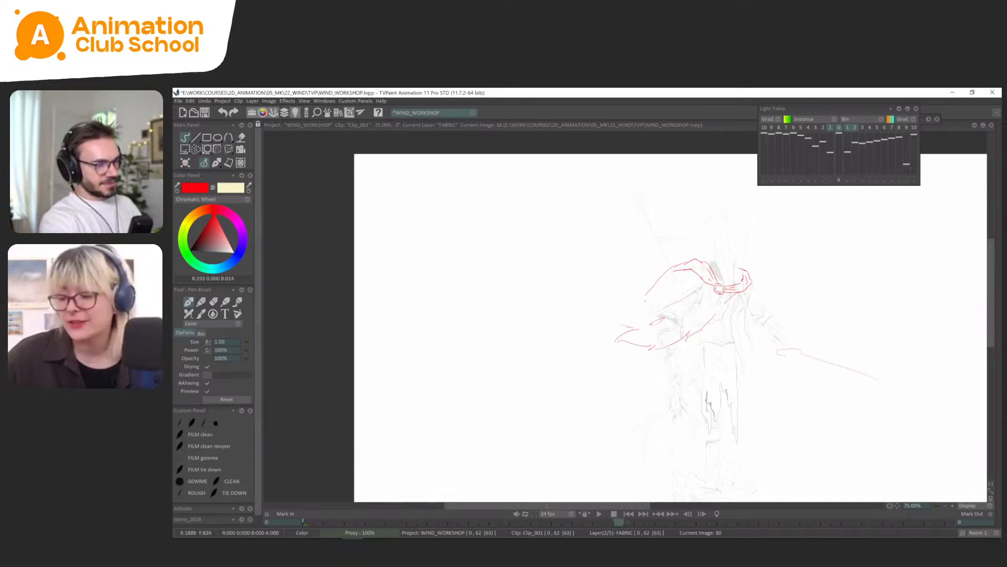
{"action": "left_click_drag", "start_coordinate": [674, 266], "coordinate": [621, 322]}
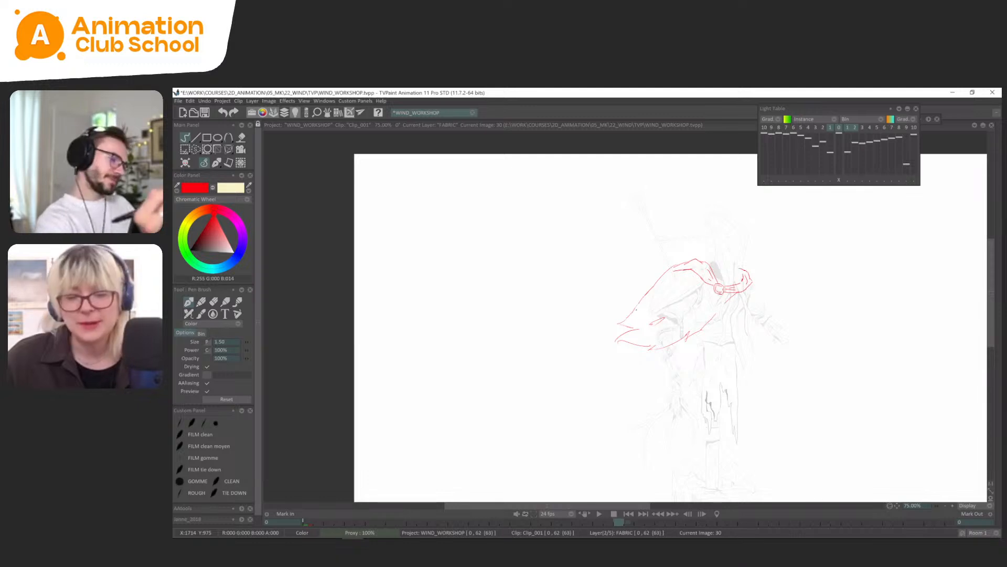
Draw the cape's lower edge below the neck knot on frame 30, checking it against the previous drawing.
{"action": "key", "text": "h"}
{"action": "key", "text": "Return"}
{"action": "key", "text": "h"}
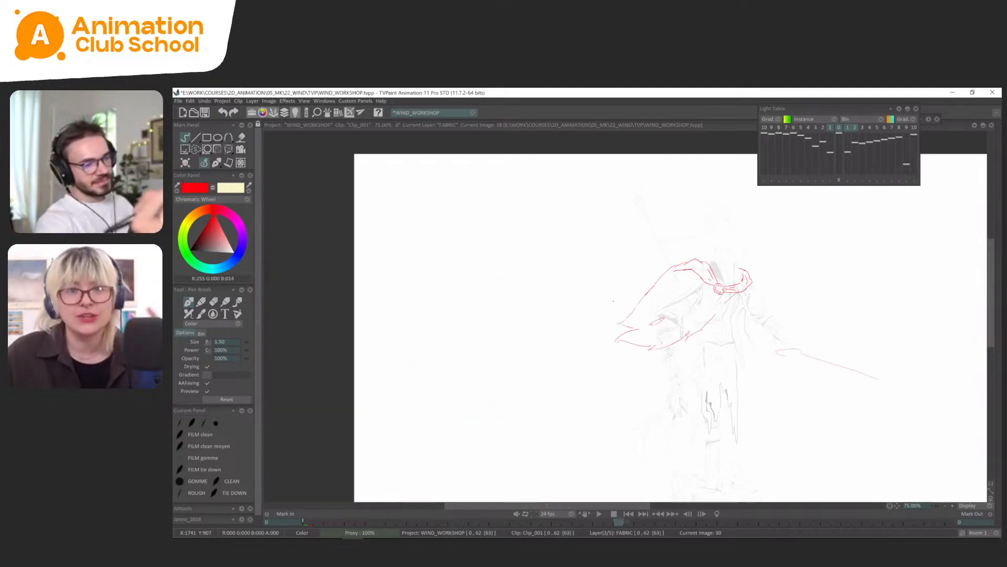
{"action": "key", "text": "Return"}
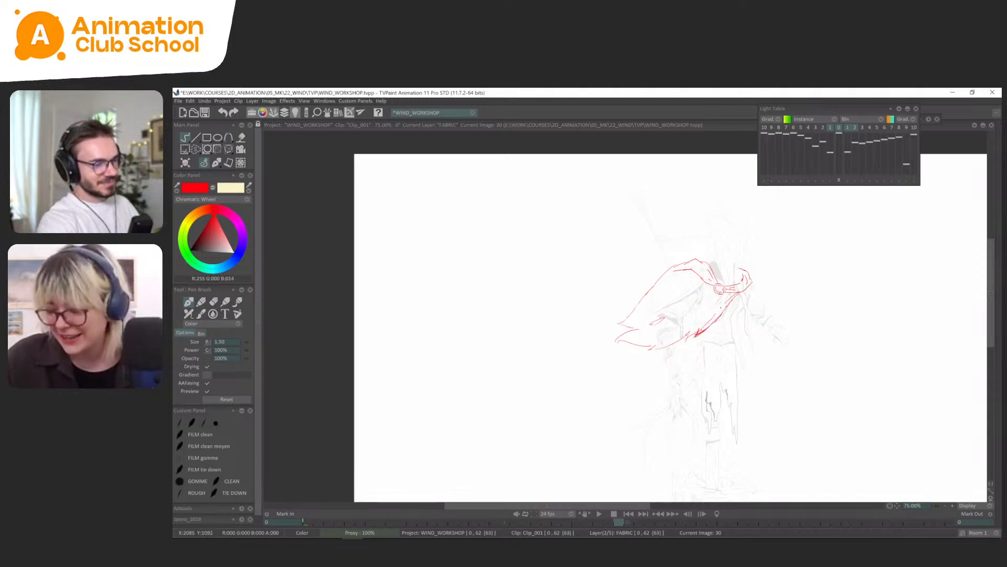
{"action": "key", "text": "Left"}
{"action": "key", "text": "Right"}
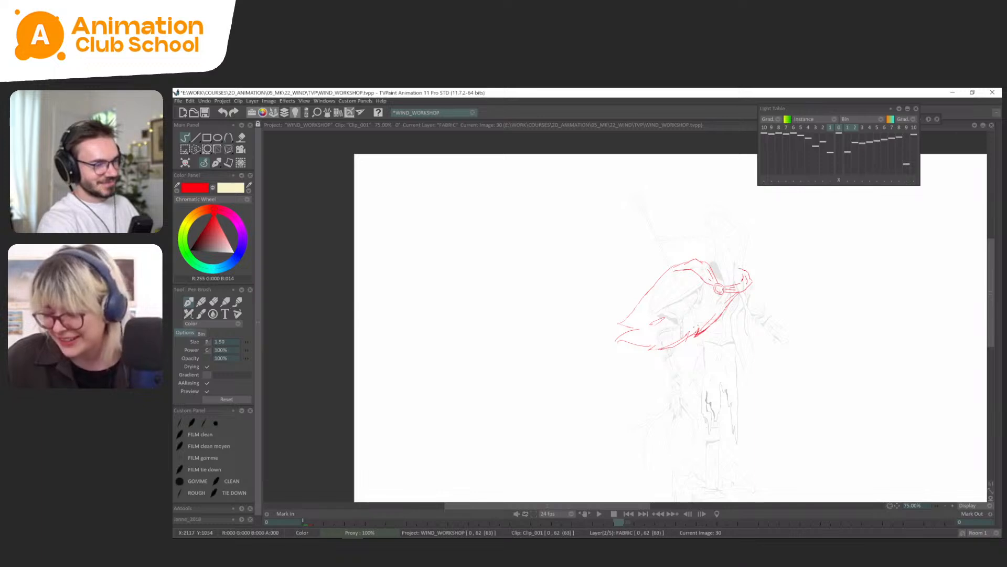
Lasso and delete the stray lines inside the cape's lower edge on frame 30, and return to the pen brush.
{"action": "key", "text": "s"}
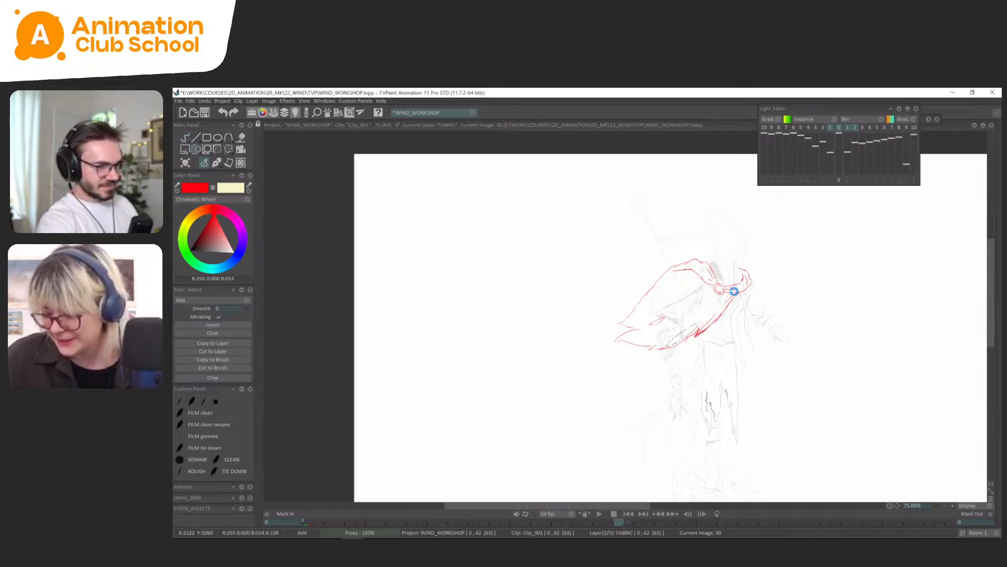
{"action": "left_click_drag", "start_coordinate": [700, 331], "coordinate": [721, 309]}
{"action": "key", "text": "Delete"}
{"action": "key", "text": "ctrl+d"}
{"action": "key", "text": "b"}
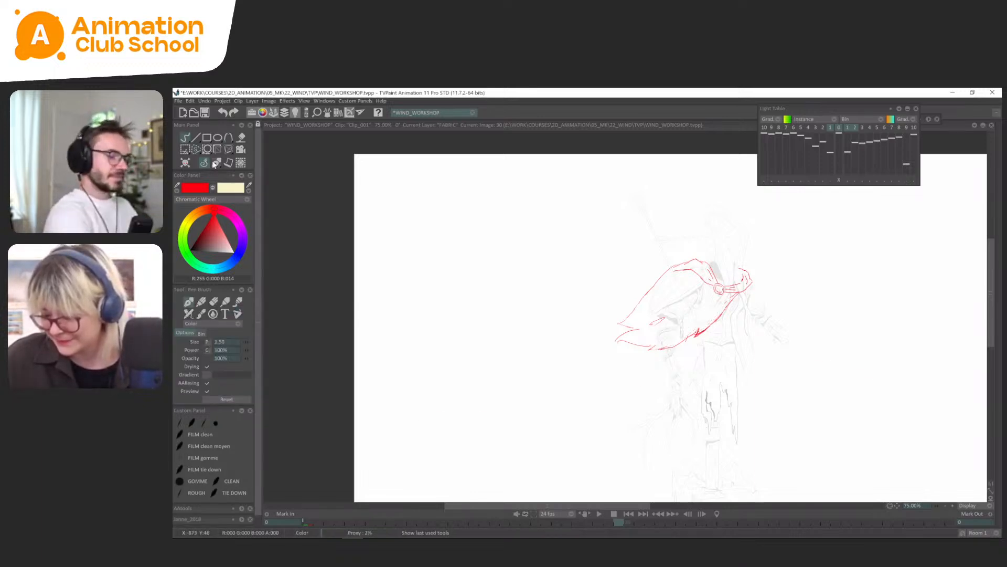
Add a ragged notch to the cape's lower edge near the tail on frame 30, comparing it with the earlier drawings.
{"action": "key", "text": "Left"}
{"action": "key", "text": "Right"}
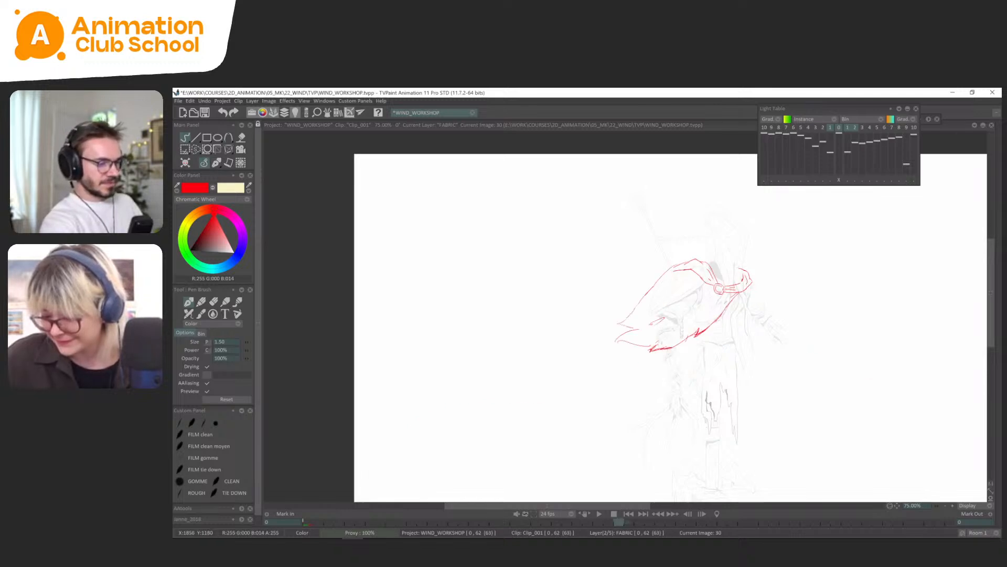
{"action": "key", "text": "Left"}
{"action": "key", "text": "Left"}
{"action": "key", "text": "Left"}
{"action": "key", "text": "Left"}
{"action": "key", "text": "Left"}
{"action": "key", "text": "Left"}
{"action": "key", "text": "Left"}
{"action": "key", "text": "Left"}
{"action": "key", "text": "Left"}
{"action": "key", "text": "Left"}
{"action": "key", "text": "Left"}
{"action": "key", "text": "Left"}
{"action": "key", "text": "Right"}
{"action": "key", "text": "Right"}
{"action": "key", "text": "Right"}
{"action": "key", "text": "Right"}
{"action": "key", "text": "Right"}
{"action": "key", "text": "Right"}
{"action": "key", "text": "Right"}
{"action": "key", "text": "Right"}
{"action": "key", "text": "Right"}
{"action": "key", "text": "Right"}
{"action": "key", "text": "Right"}
{"action": "key", "text": "Right"}
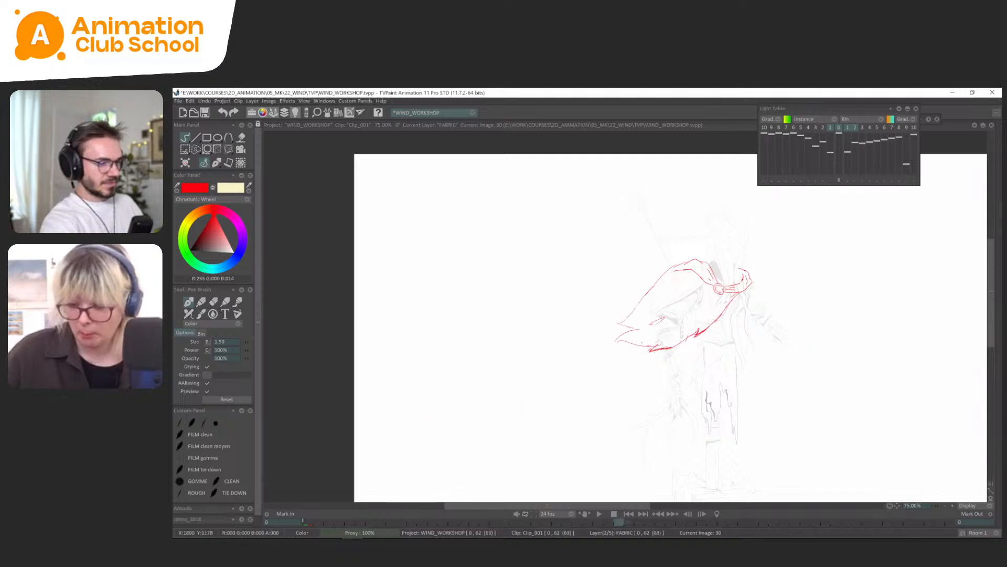
Try a longer, split tail tip for the cape on frame 30, checking it in mirrored view and against neighbouring drawings.
{"action": "key", "text": "Left"}
{"action": "key", "text": "Left"}
{"action": "key", "text": "Left"}
{"action": "key", "text": "Left"}
{"action": "key", "text": "Left"}
{"action": "key", "text": "Left"}
{"action": "key", "text": "Left"}
{"action": "key", "text": "Left"}
{"action": "key", "text": "Left"}
{"action": "key", "text": "Left"}
{"action": "key", "text": "Left"}
{"action": "key", "text": "Left"}
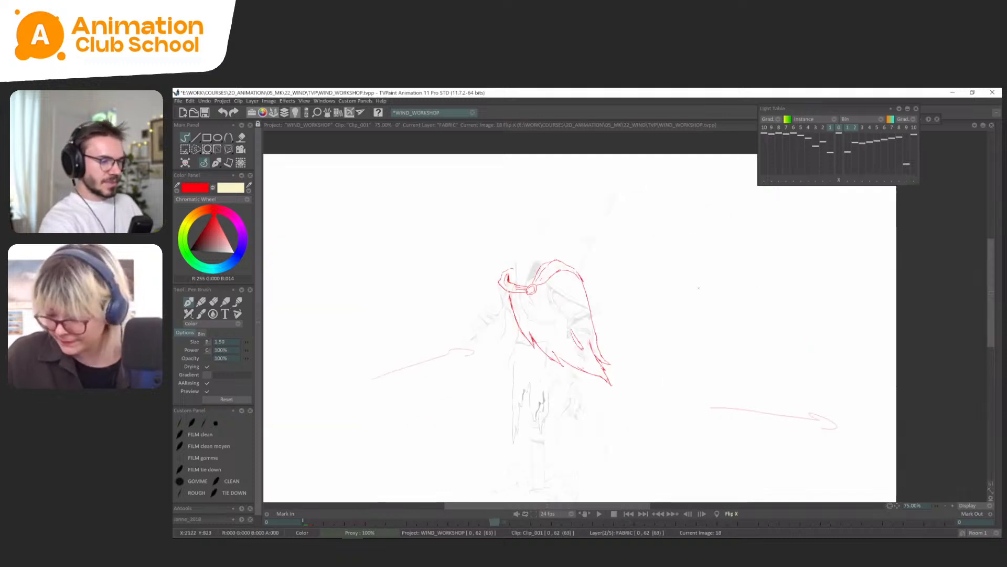
{"action": "key", "text": "Right"}
{"action": "key", "text": "Right"}
{"action": "key", "text": "Right"}
{"action": "key", "text": "Right"}
{"action": "key", "text": "Right"}
{"action": "key", "text": "Right"}
{"action": "key", "text": "Right"}
{"action": "key", "text": "Right"}
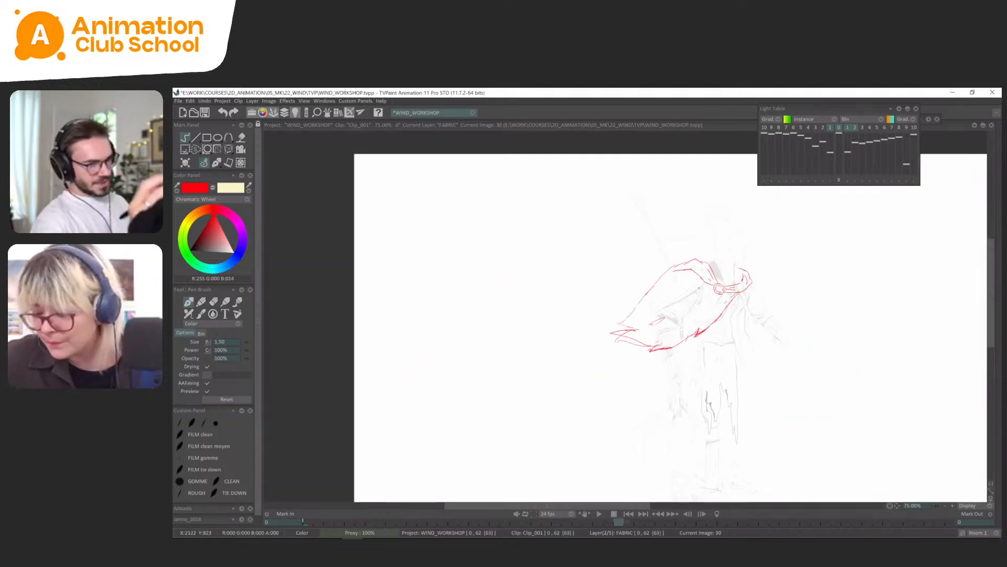
{"action": "key", "text": "Right"}
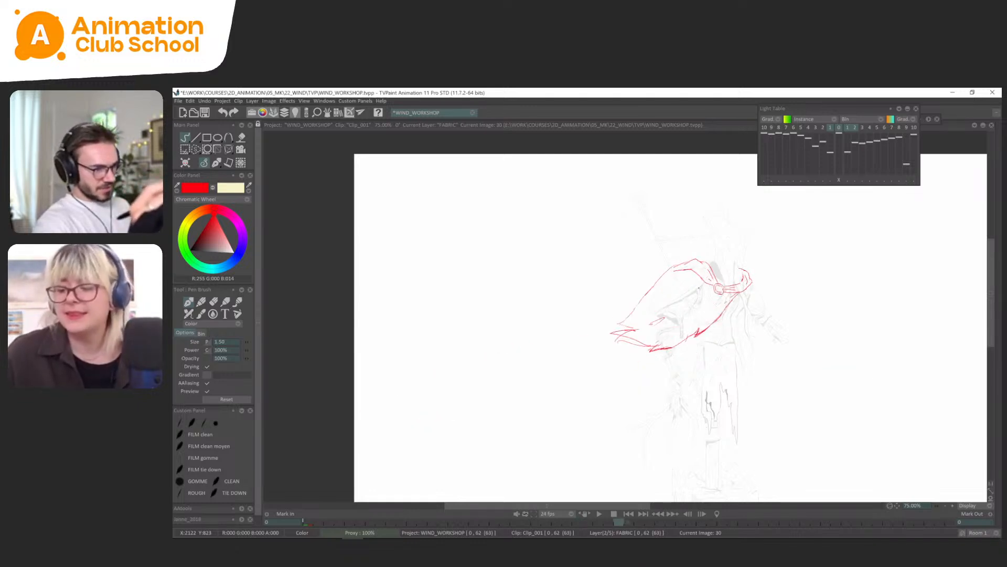
{"action": "key", "text": "Left"}
{"action": "key", "text": "Left"}
{"action": "key", "text": "Right"}
{"action": "key", "text": "Right"}
{"action": "key", "text": "Right"}
{"action": "key", "text": "Right"}
{"action": "key", "text": "Right"}
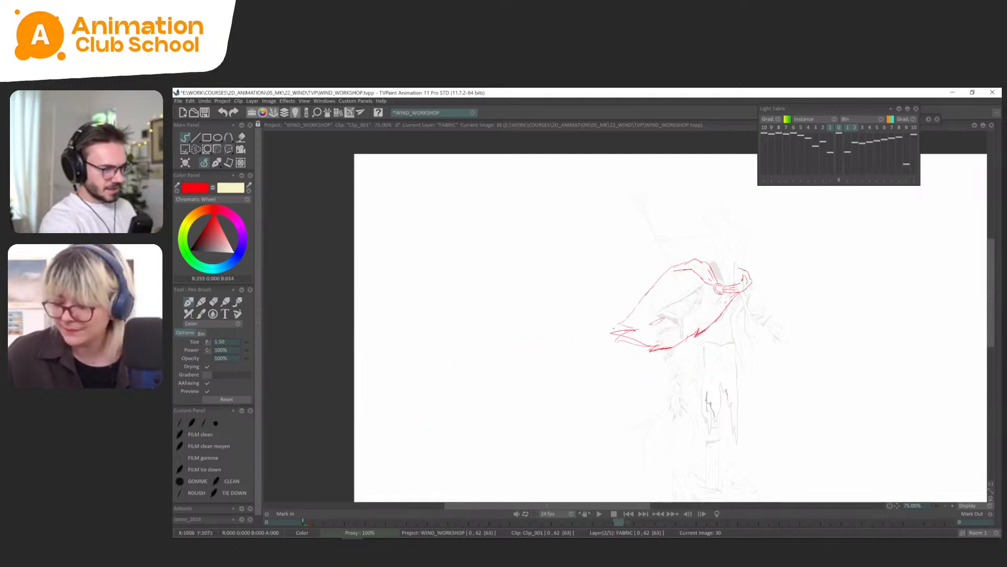
Lasso and delete the cape's tail end on frame 30, and return to the pen brush.
{"action": "key", "text": "s"}
{"action": "mouse_move", "coordinate": [658, 323]}
{"action": "left_mouse_down"}
{"action": "mouse_move", "coordinate": [636, 324]}
{"action": "mouse_move", "coordinate": [657, 354]}
{"action": "left_mouse_up"}
{"action": "key", "text": "Delete"}
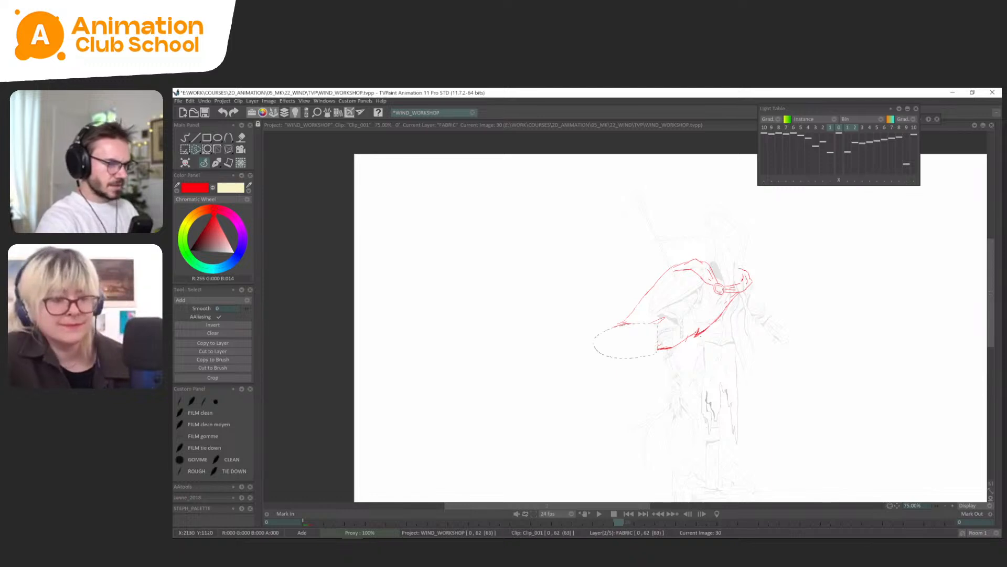
{"action": "left_click", "coordinate": [214, 166]}
Flip through the cape drawings from frame 18 to frame 30 to examine how the tail moves.
{"action": "key", "text": "Left"}
{"action": "key", "text": "Left"}
{"action": "key", "text": "Left"}
{"action": "key", "text": "Left"}
{"action": "key", "text": "Left"}
{"action": "key", "text": "Left"}
{"action": "key", "text": "Left"}
{"action": "key", "text": "Left"}
{"action": "key", "text": "Left"}
{"action": "key", "text": "Left"}
{"action": "key", "text": "Left"}
{"action": "key", "text": "Left"}
{"action": "key", "text": "Left"}
{"action": "key", "text": "Left"}
{"action": "key", "text": "Left"}
{"action": "key", "text": "Left"}
{"action": "key", "text": "Left"}
{"action": "key", "text": "Left"}
{"action": "key", "text": "Left"}
{"action": "key", "text": "Left"}
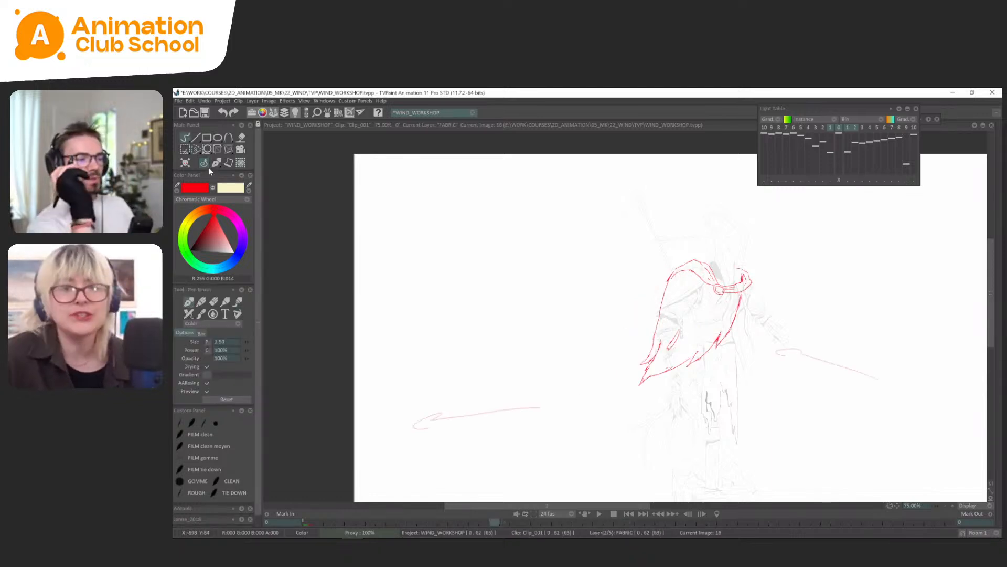
{"action": "key", "text": "Right"}
{"action": "key", "text": "Right"}
{"action": "key", "text": "Right"}
{"action": "key", "text": "Right"}
{"action": "key", "text": "Right"}
{"action": "key", "text": "Right"}
{"action": "key", "text": "Right"}
{"action": "key", "text": "Right"}
{"action": "key", "text": "Right"}
{"action": "key", "text": "Right"}
{"action": "key", "text": "Right"}
{"action": "key", "text": "Right"}
{"action": "key", "text": "Right"}
{"action": "key", "text": "Right"}
{"action": "key", "text": "Right"}
{"action": "key", "text": "Right"}
{"action": "key", "text": "Right"}
{"action": "key", "text": "Right"}
{"action": "key", "text": "Right"}
{"action": "key", "text": "Right"}
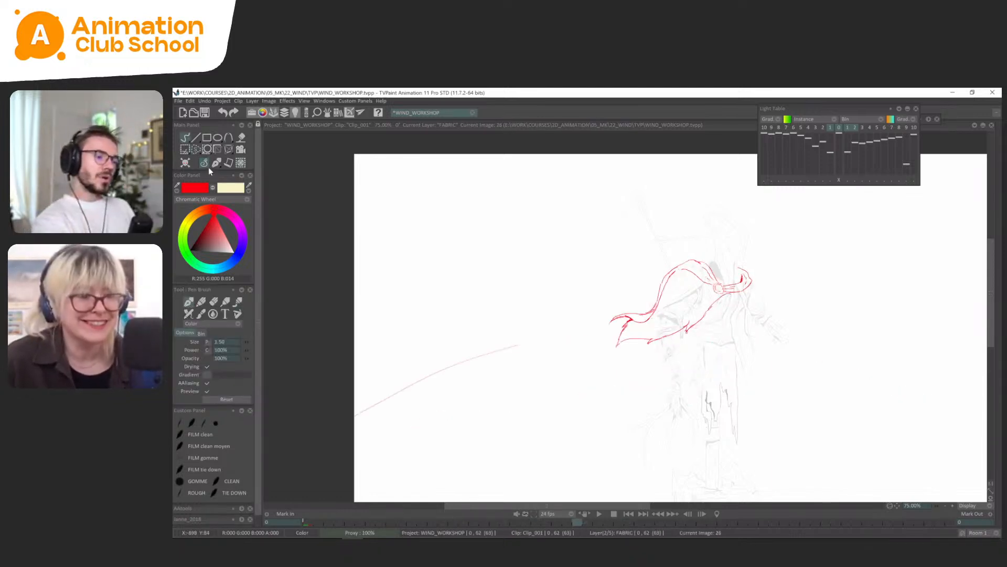
{"action": "key", "text": "Right"}
{"action": "key", "text": "Left"}
{"action": "key", "text": "Left"}
{"action": "key", "text": "Right"}
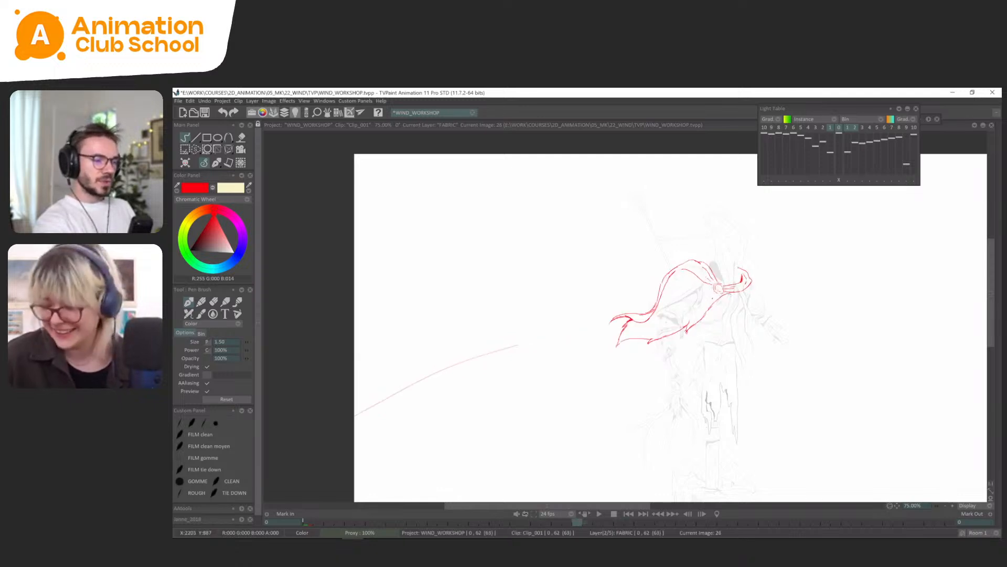
{"action": "key", "text": "Right"}
{"action": "key", "text": "Left"}
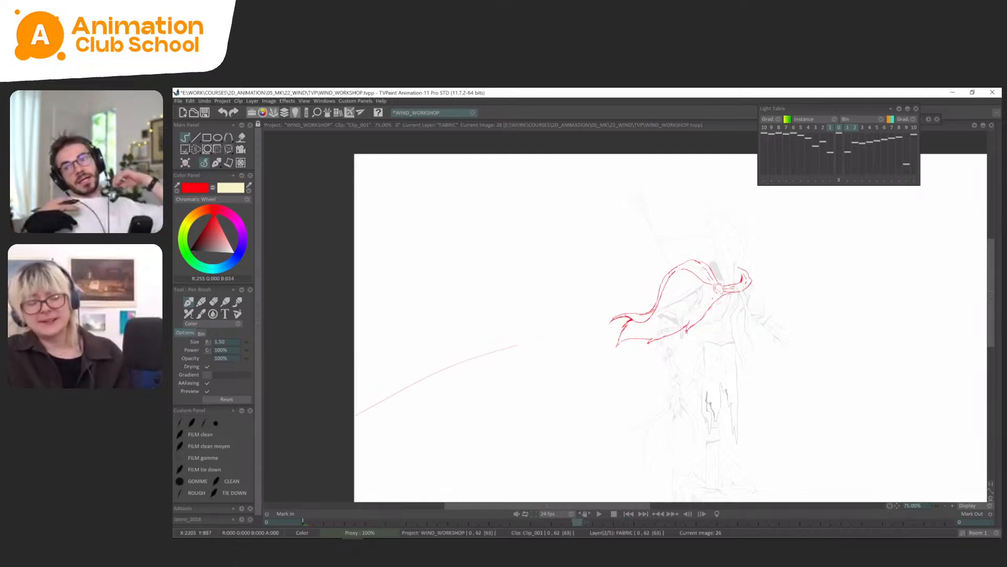
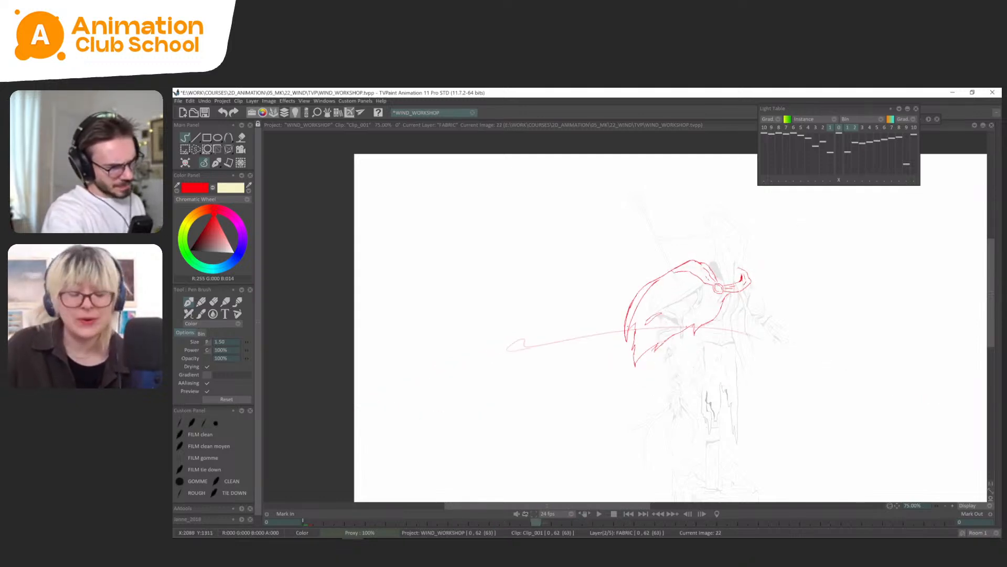
Lasso the outer contour of the cape's tail on frame 30 and rework it, comparing with frames 18 to 26.
{"action": "left_click_drag", "start_coordinate": [627, 324], "coordinate": [649, 295]}
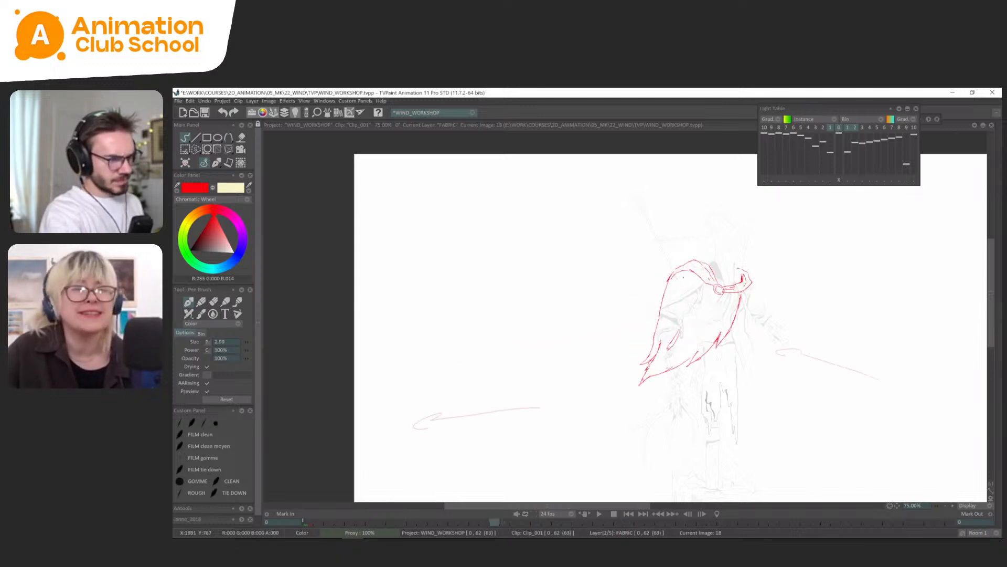
{"action": "left_click_drag", "start_coordinate": [644, 320], "coordinate": [636, 330]}
{"action": "key", "text": "Left"}
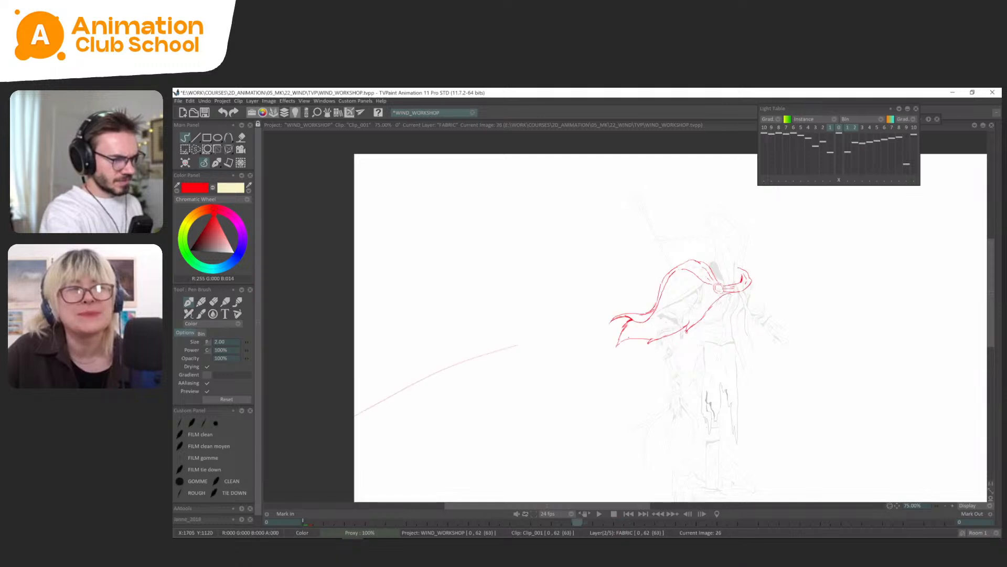
{"action": "key", "text": "Right"}
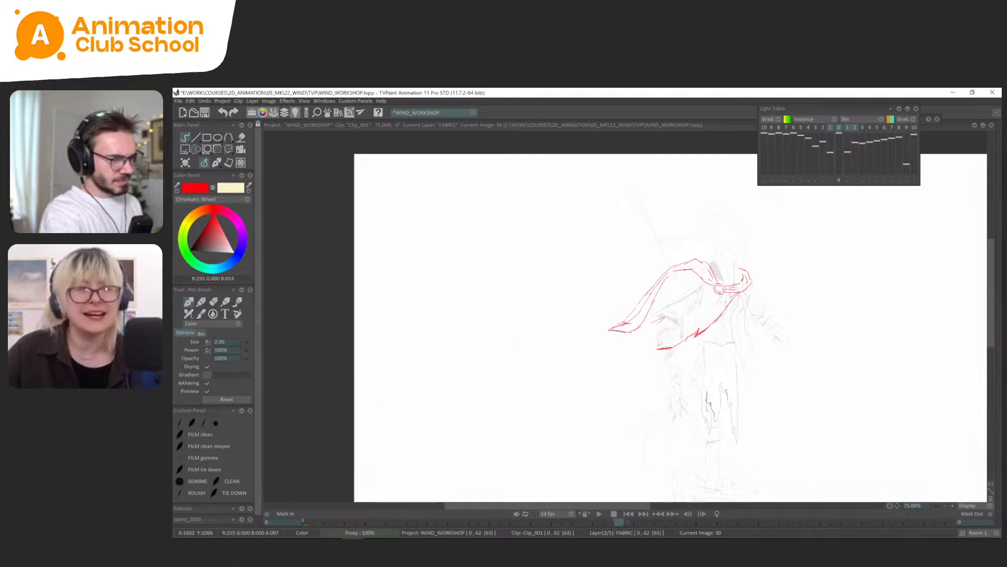
{"action": "key", "text": "Left"}
{"action": "key", "text": "Right"}
{"action": "key", "text": "s"}
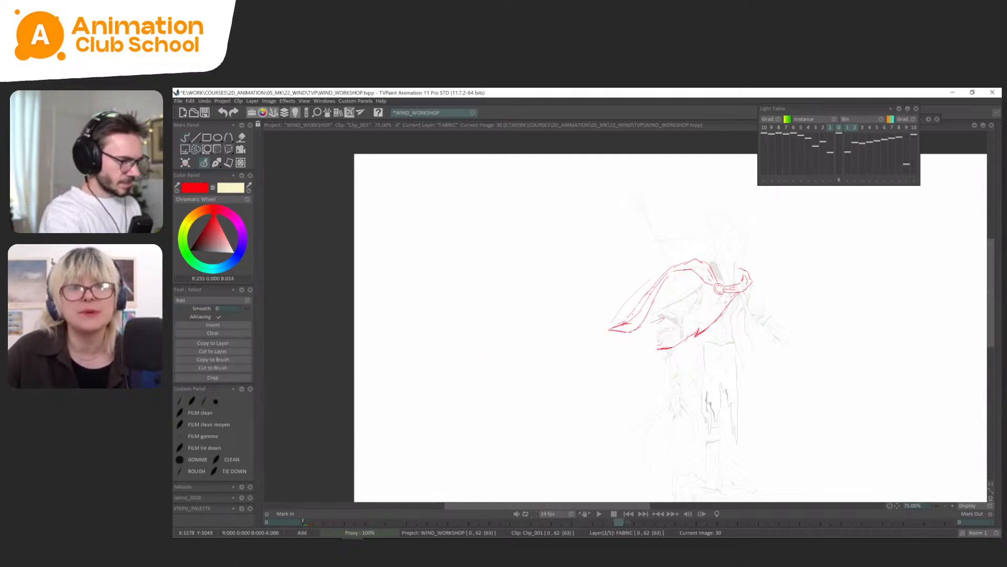
{"action": "left_click", "coordinate": [216, 164]}
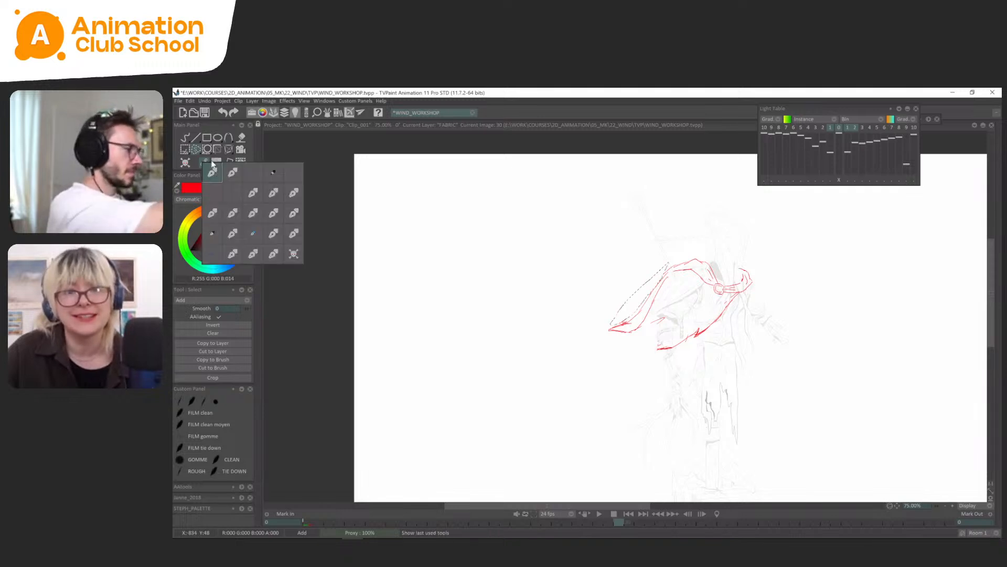
{"action": "key", "text": "ctrl+d"}
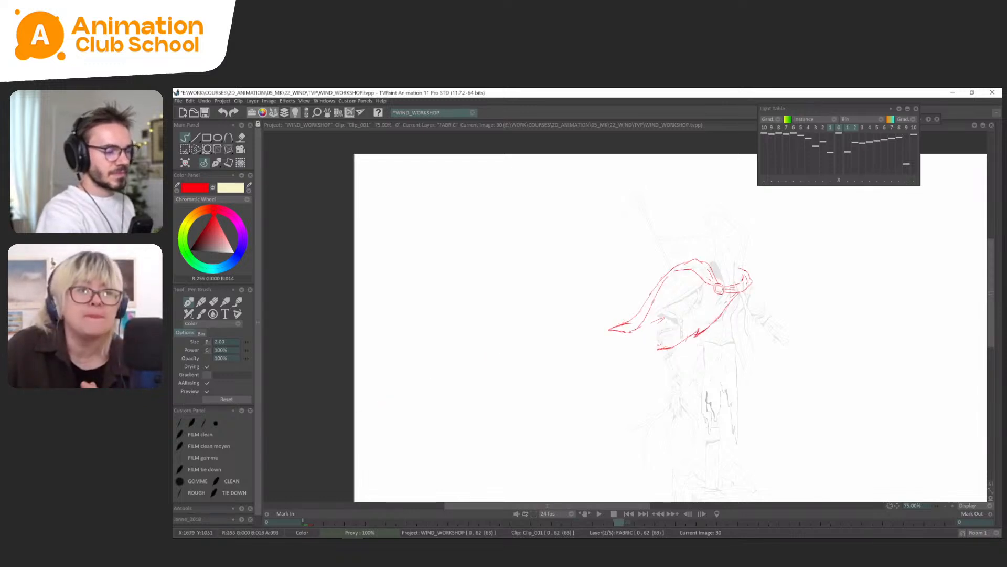
Flip repeatedly between the cape drawings on frames 18 to 30 to examine how the tail's shape carries through.
{"action": "key", "text": "Left"}
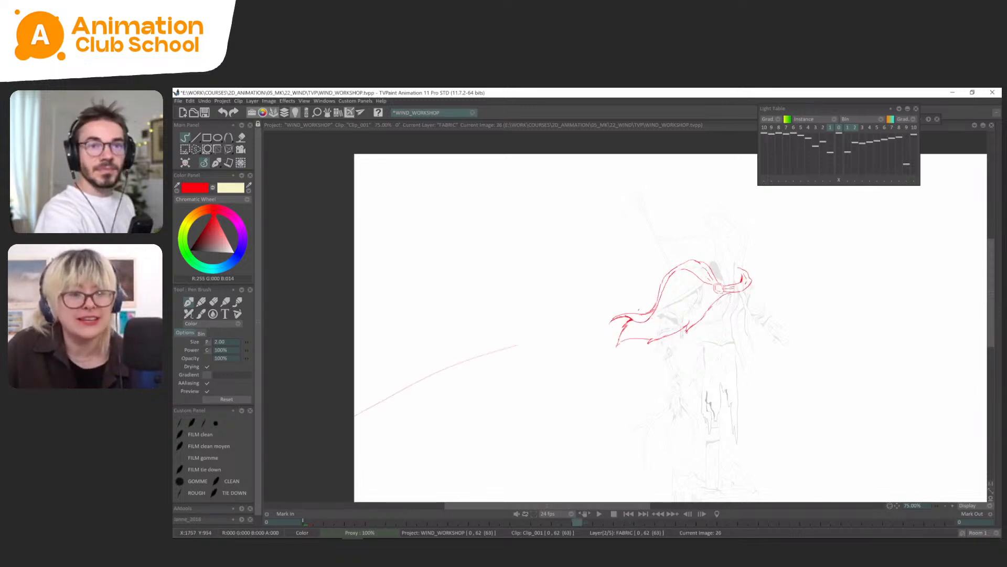
{"action": "key", "text": "Right"}
{"action": "key", "text": "Left"}
{"action": "key", "text": "Left"}
{"action": "key", "text": "Left"}
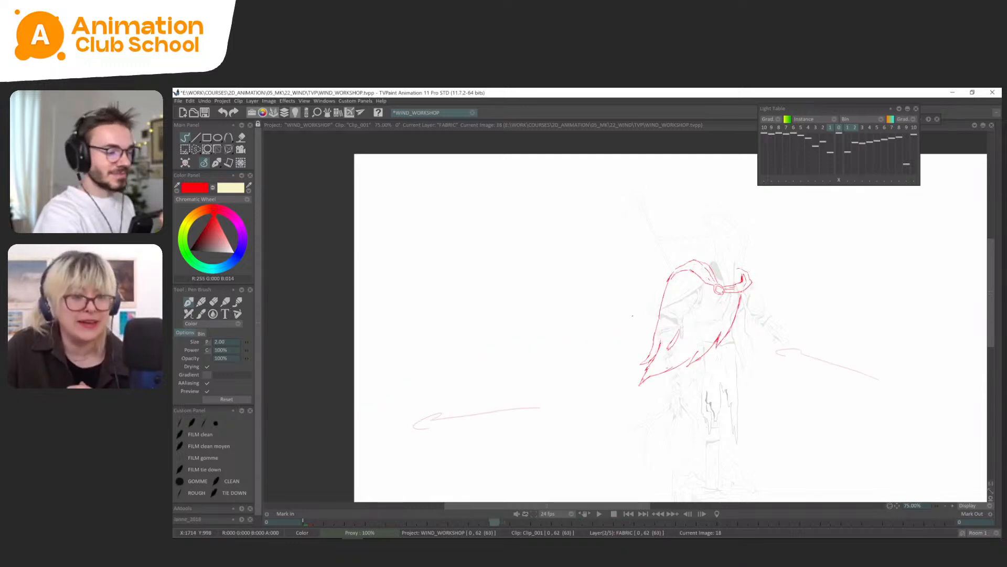
{"action": "key", "text": "Right"}
{"action": "key", "text": "Right"}
{"action": "key", "text": "Right"}
{"action": "key", "text": "Left"}
{"action": "key", "text": "Right"}
{"action": "key", "text": "Left"}
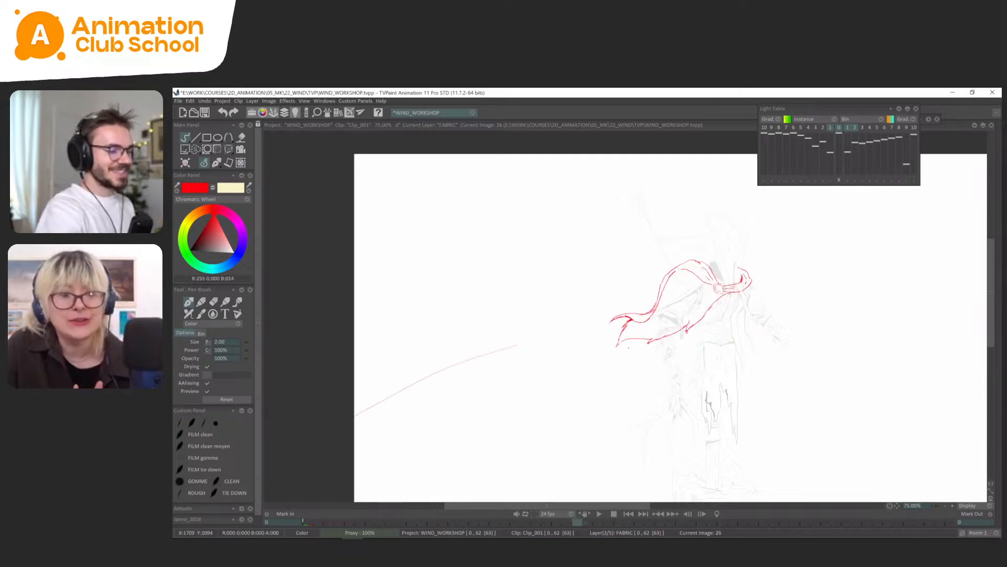
{"action": "key", "text": "Left"}
{"action": "key", "text": "Left"}
Extend the cape's lower edge on frame 30 out to a new pointed tail tip, checking it against frame 26.
{"action": "key", "text": "Right"}
{"action": "key", "text": "Right"}
{"action": "key", "text": "Right"}
{"action": "key", "text": "Left"}
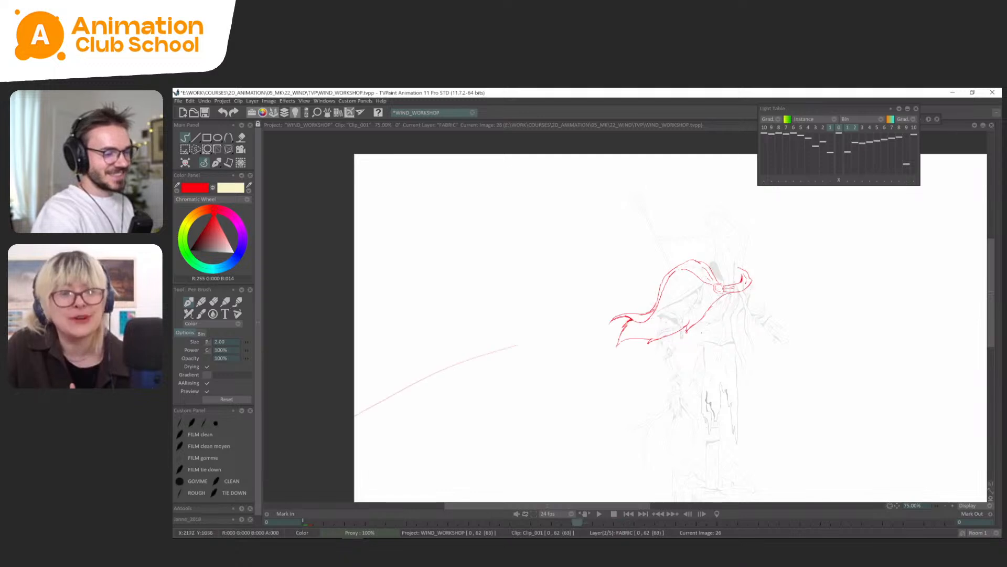
{"action": "key", "text": "Right"}
{"action": "left_click_drag", "start_coordinate": [728, 309], "coordinate": [735, 296]}
{"action": "key", "text": "Left"}
{"action": "key", "text": "Right"}
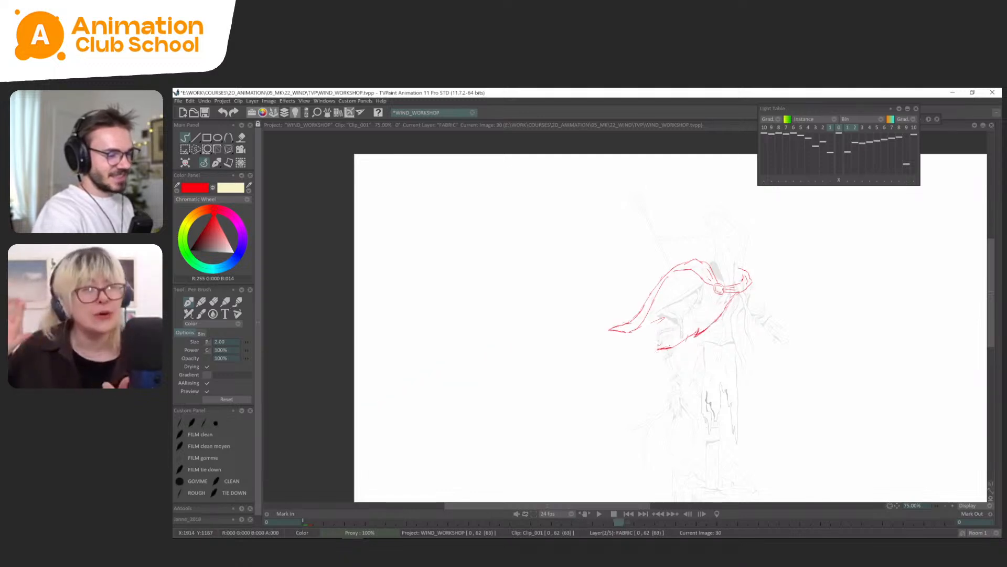
{"action": "left_click_drag", "start_coordinate": [666, 349], "coordinate": [630, 350]}
{"action": "key", "text": "Left"}
{"action": "key", "text": "Right"}
{"action": "key", "text": "Left"}
Flip back through the earlier cape drawings and return to frame 30 to examine the redrawn tail in motion.
{"action": "key", "text": "Right"}
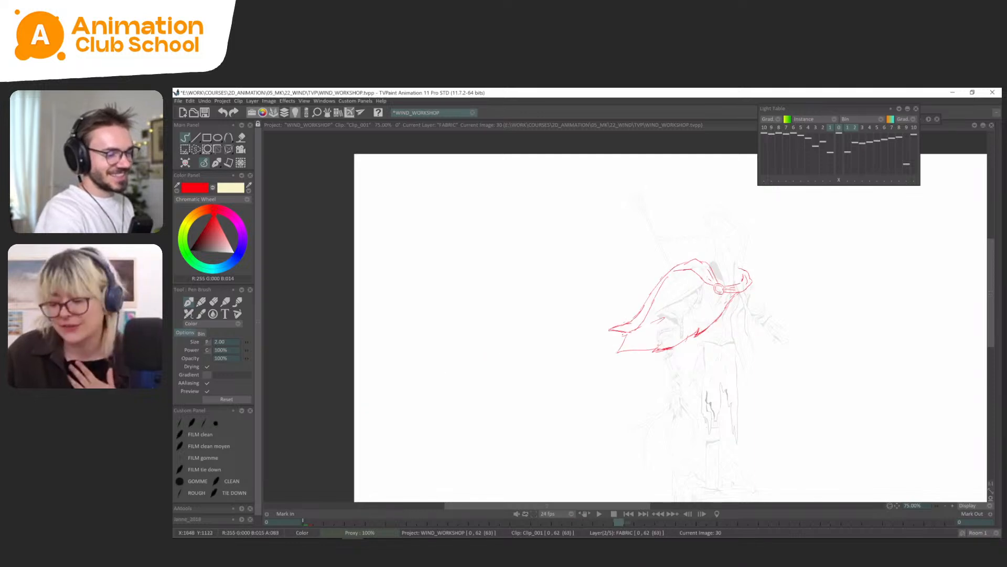
{"action": "key", "text": "Left"}
{"action": "key", "text": "Left"}
{"action": "key", "text": "Left"}
{"action": "key", "text": "Left"}
{"action": "key", "text": "Right"}
{"action": "key", "text": "Right"}
{"action": "key", "text": "Right"}
{"action": "key", "text": "Right"}
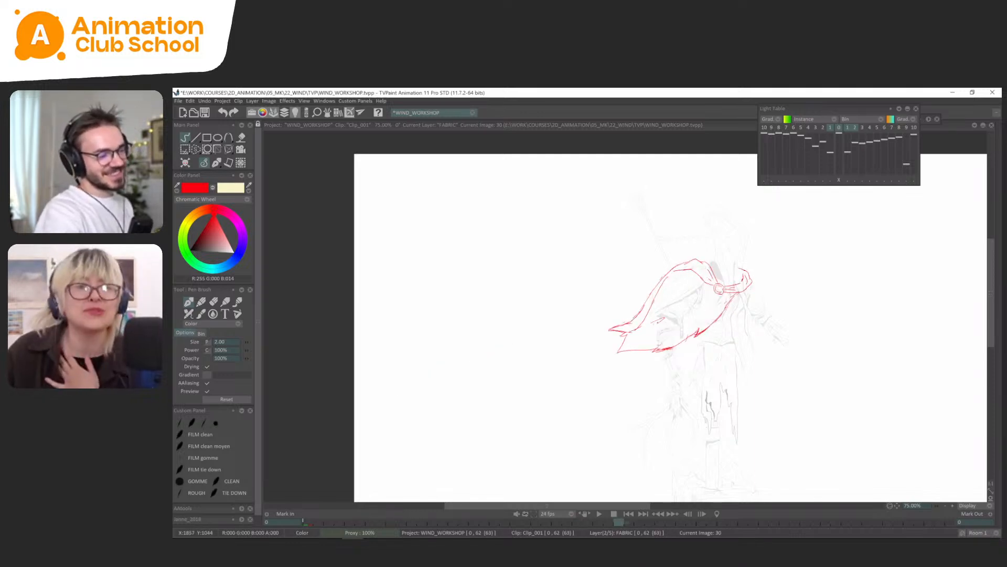
{"action": "key", "text": "Left"}
{"action": "key", "text": "Left"}
{"action": "key", "text": "Left"}
{"action": "key", "text": "Left"}
{"action": "key", "text": "Right"}
{"action": "key", "text": "Right"}
{"action": "key", "text": "Right"}
{"action": "key", "text": "Right"}
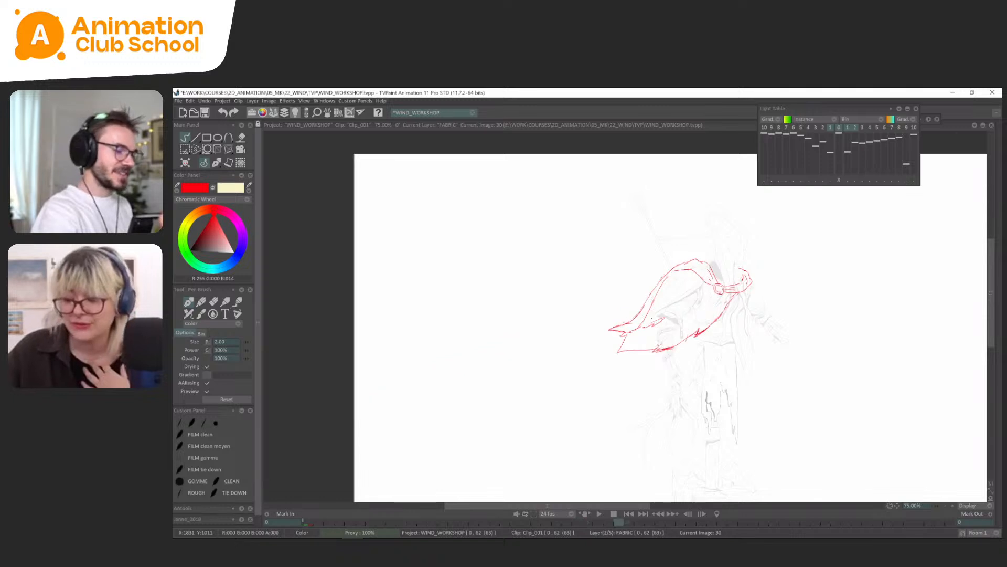
Add a short inner fold line beside the tail on frame 30, comparing it with frames 22 and 26.
{"action": "key", "text": "Left"}
{"action": "key", "text": "Left"}
{"action": "key", "text": "Left"}
{"action": "key", "text": "Left"}
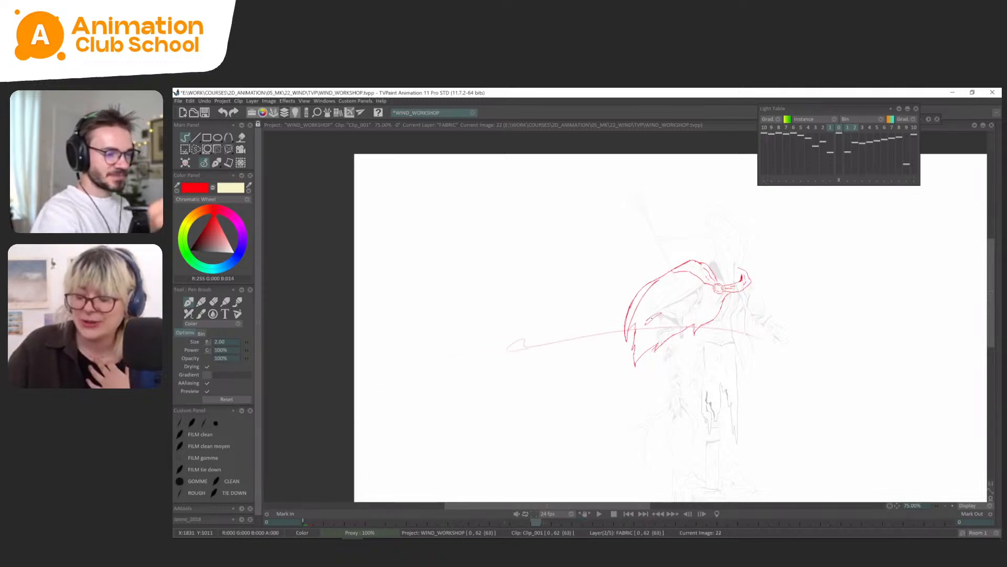
{"action": "key", "text": "Right"}
{"action": "key", "text": "Right"}
{"action": "key", "text": "Left"}
{"action": "key", "text": "Right"}
{"action": "key", "text": "Left"}
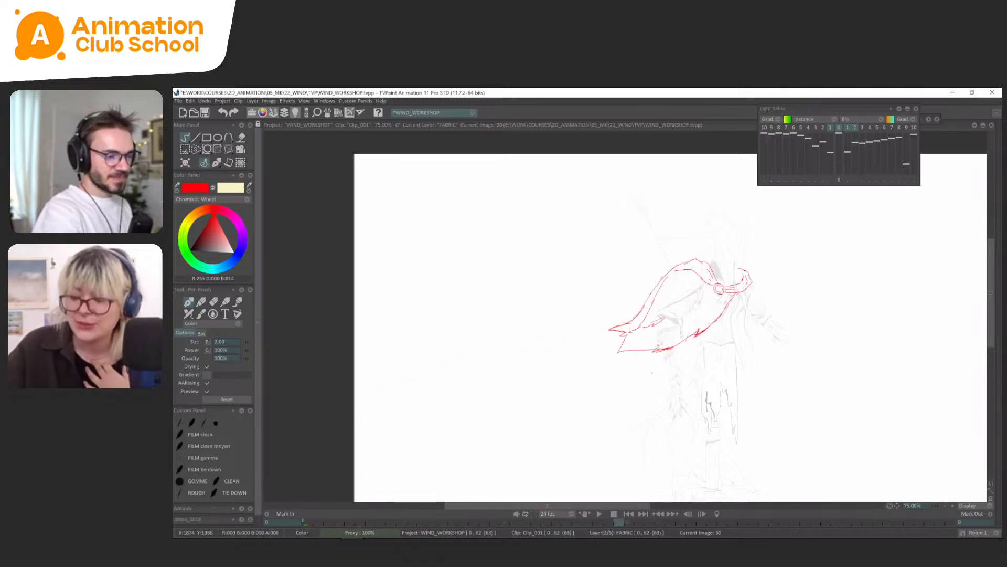
{"action": "key", "text": "Right"}
Draw the cape's front edge below the collar on frame 33 over the light table, comparing it with earlier drawings.
{"action": "left_click_drag", "start_coordinate": [688, 357], "coordinate": [664, 374]}
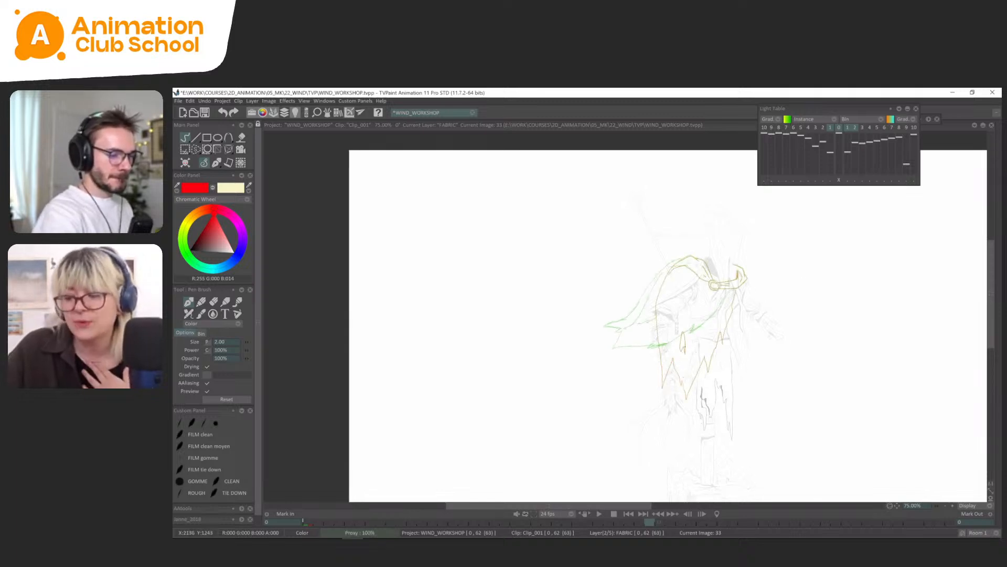
{"action": "left_click_drag", "start_coordinate": [714, 336], "coordinate": [736, 287]}
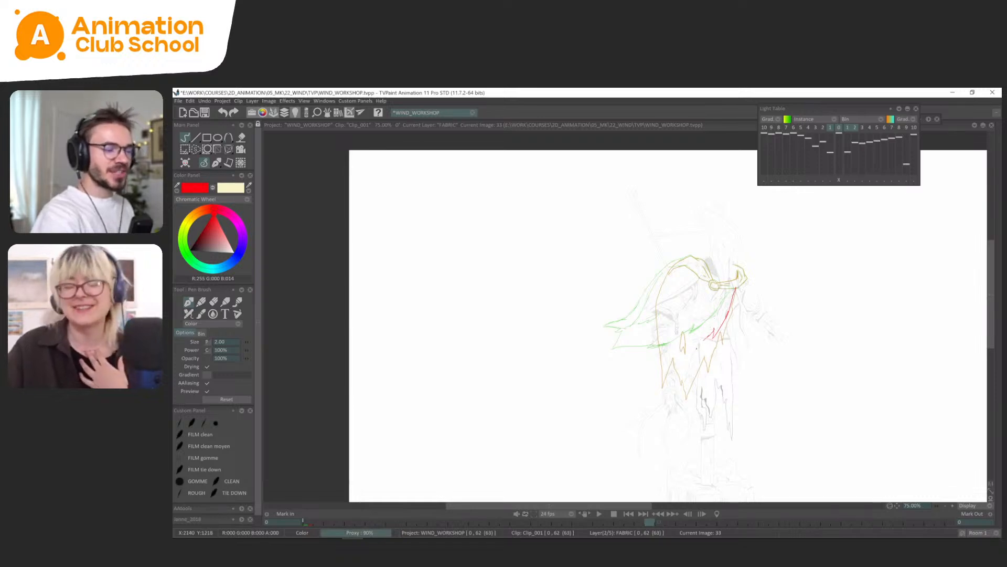
{"action": "key", "text": "l"}
{"action": "key", "text": "Left"}
{"action": "key", "text": "Left"}
{"action": "key", "text": "Left"}
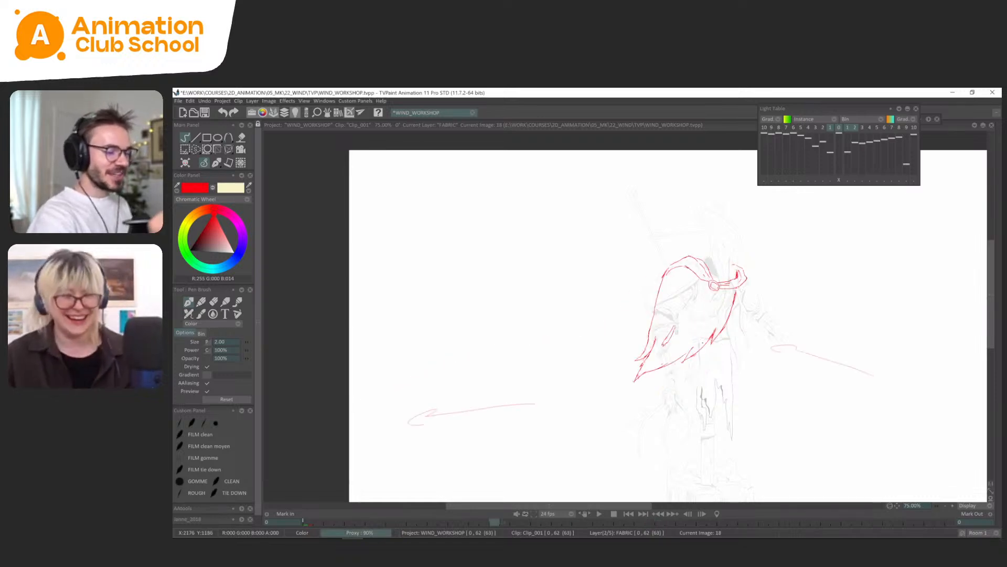
{"action": "key", "text": "Right"}
{"action": "key", "text": "Right"}
{"action": "key", "text": "Right"}
Draw the cape's notched lower edge, pointed tail and sloping back edge on frame 33 over the light table.
{"action": "key", "text": "l"}
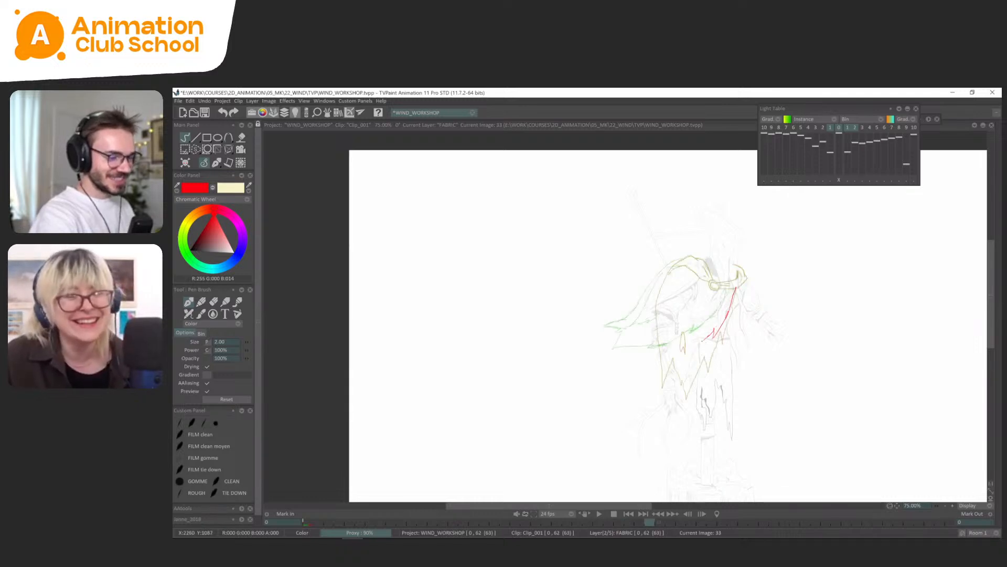
{"action": "mouse_move", "coordinate": [713, 332]}
{"action": "left_mouse_down"}
{"action": "mouse_move", "coordinate": [681, 368]}
{"action": "mouse_move", "coordinate": [628, 374]}
{"action": "left_mouse_up"}
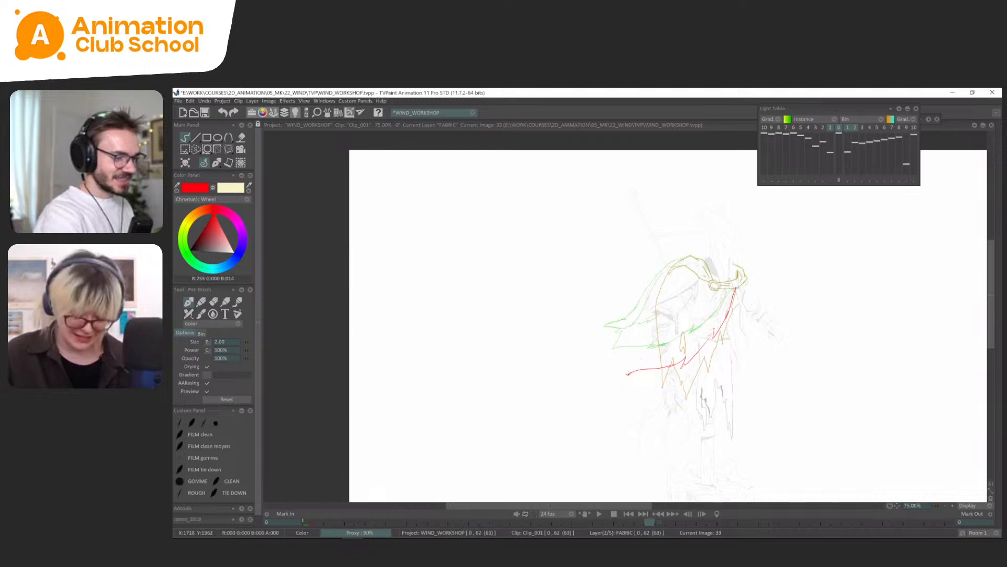
{"action": "mouse_move", "coordinate": [641, 334]}
{"action": "left_mouse_down"}
{"action": "mouse_move", "coordinate": [608, 336]}
{"action": "mouse_move", "coordinate": [667, 272]}
{"action": "left_mouse_up"}
Flip between frame 33 and its neighbouring drawings without the light table to check the new cape shape.
{"action": "key", "text": "l"}
{"action": "key", "text": "l"}
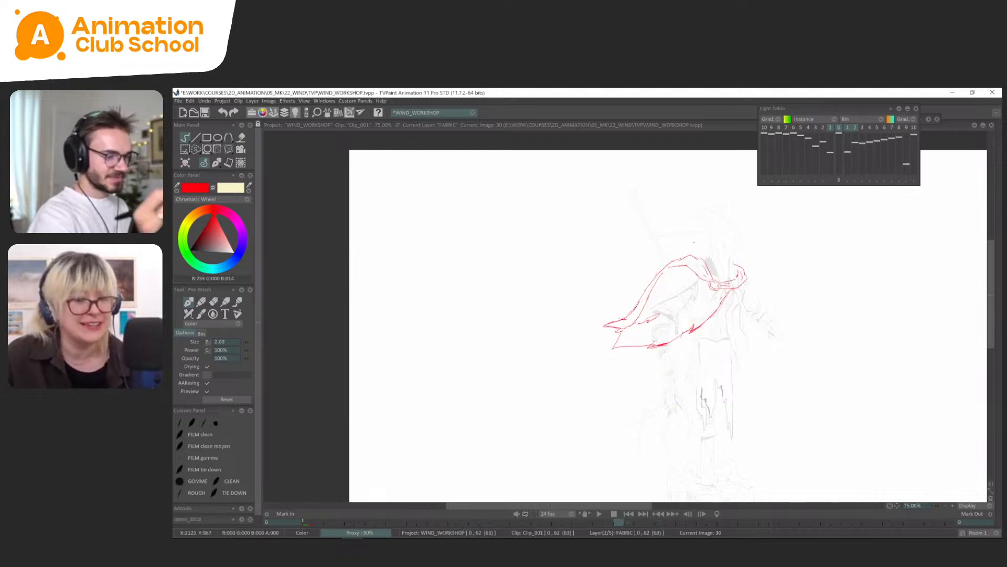
{"action": "key", "text": "l"}
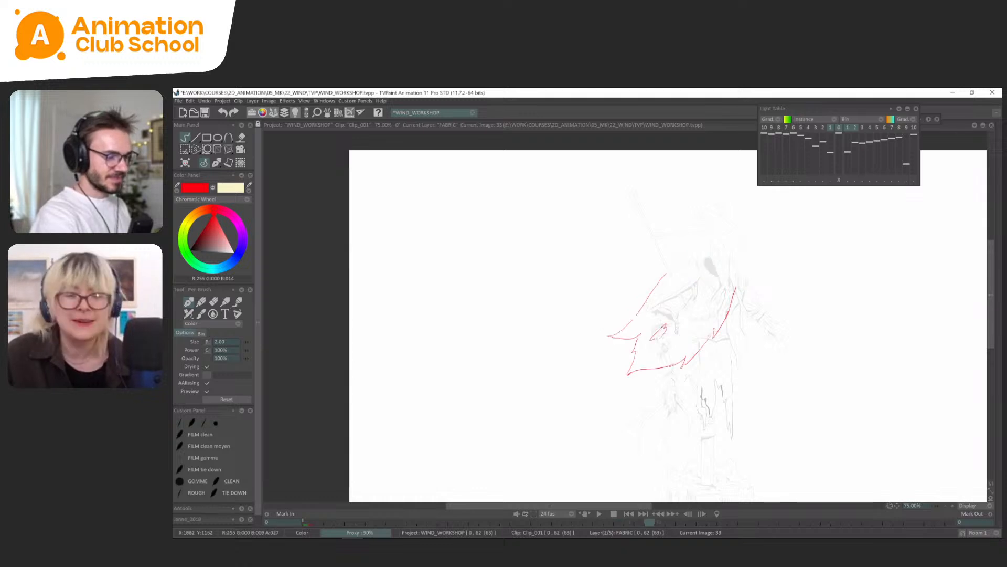
{"action": "key", "text": "Right"}
{"action": "key", "text": "Left"}
{"action": "key", "text": "Left"}
{"action": "key", "text": "Right"}
{"action": "key", "text": "Left"}
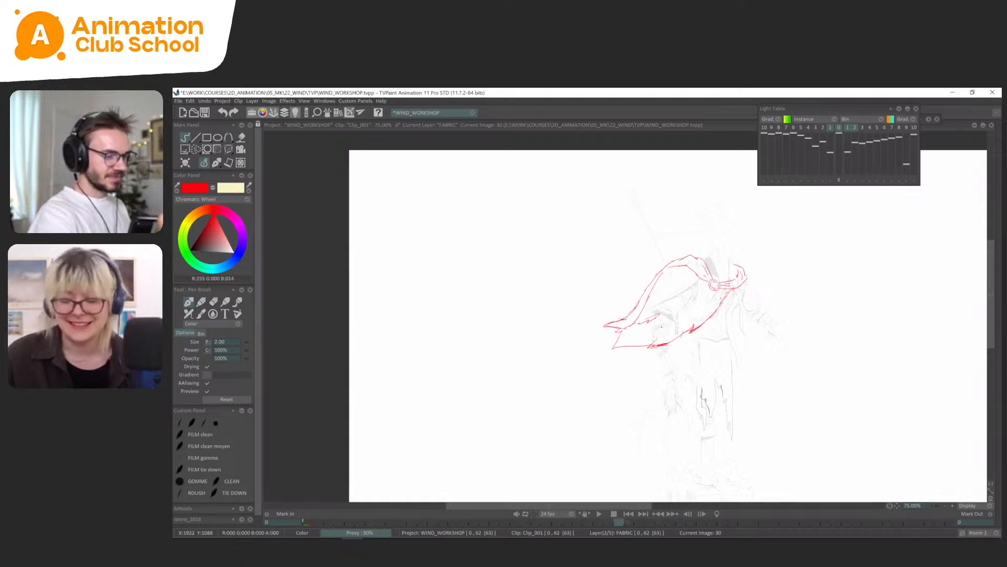
{"action": "key", "text": "Right"}
Trace the outer and inner rings of the cape's round clasp on frame 33 over the light table.
{"action": "key", "text": "l"}
{"action": "scroll", "coordinate": [700, 296], "scroll_direction": "up", "scroll_amount": 3}
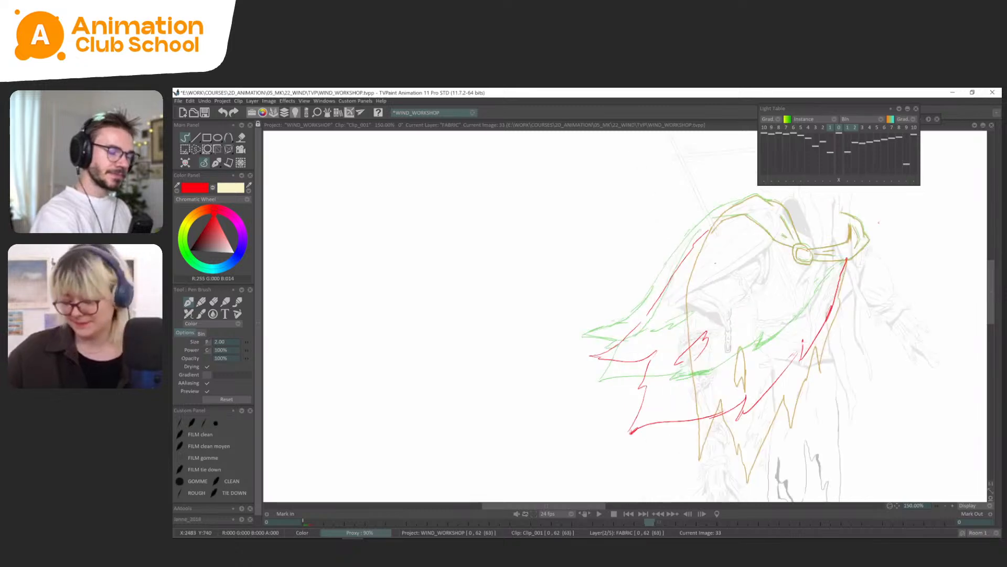
{"action": "scroll", "coordinate": [806, 265], "scroll_direction": "up", "scroll_amount": 2}
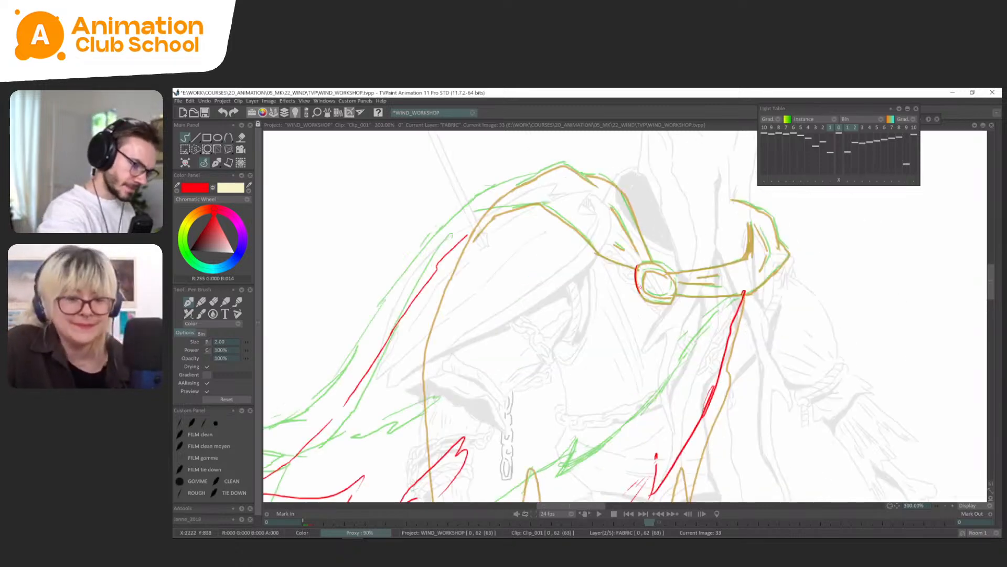
{"action": "left_click_drag", "start_coordinate": [637, 267], "coordinate": [642, 295]}
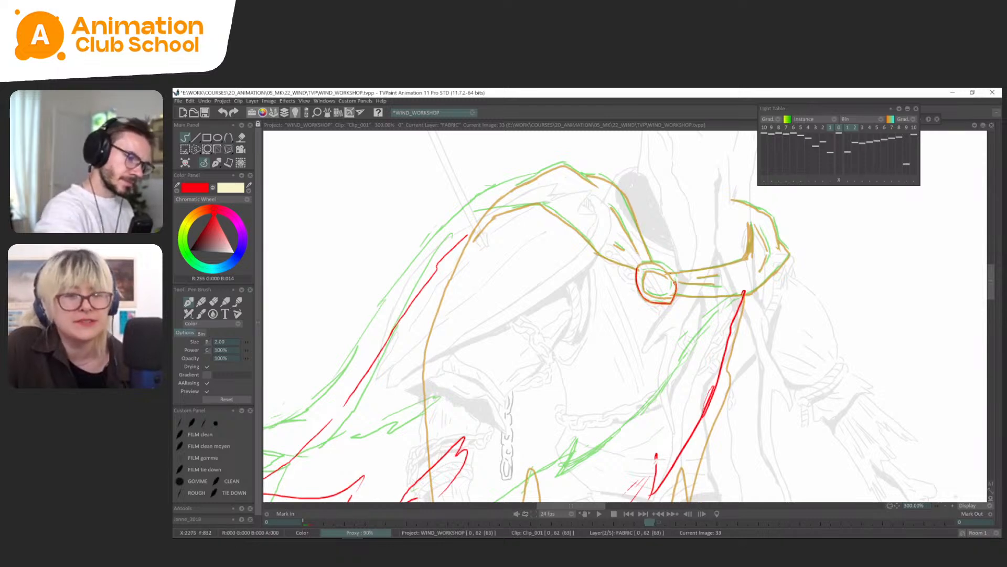
{"action": "mouse_move", "coordinate": [676, 283]}
{"action": "left_mouse_down"}
{"action": "mouse_move", "coordinate": [666, 267]}
{"action": "mouse_move", "coordinate": [638, 266]}
{"action": "mouse_move", "coordinate": [667, 298]}
{"action": "mouse_move", "coordinate": [663, 272]}
{"action": "left_mouse_up"}
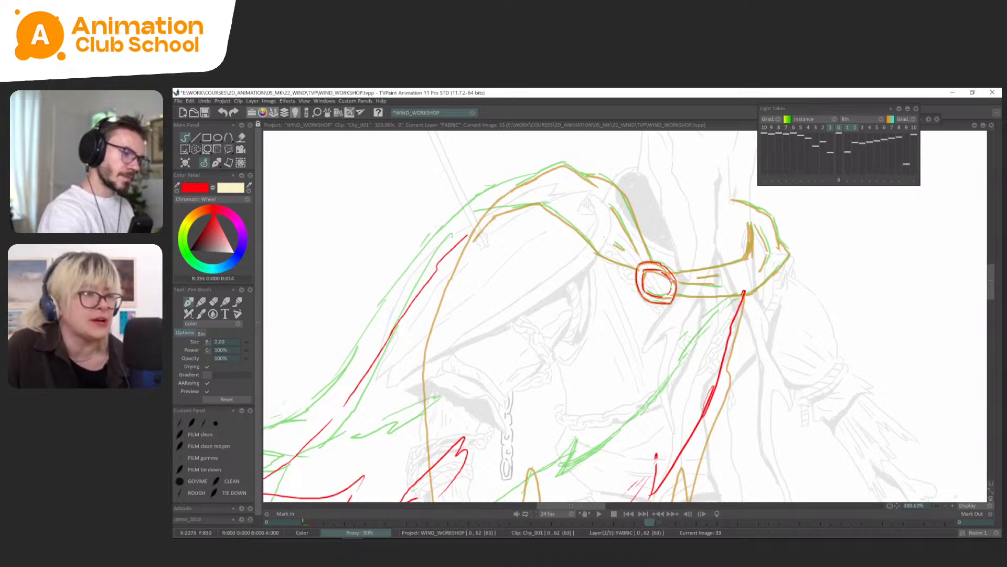
Trace the folds and shoulder contours running into the clasp on frame 33.
{"action": "left_click_drag", "start_coordinate": [621, 231], "coordinate": [639, 264]}
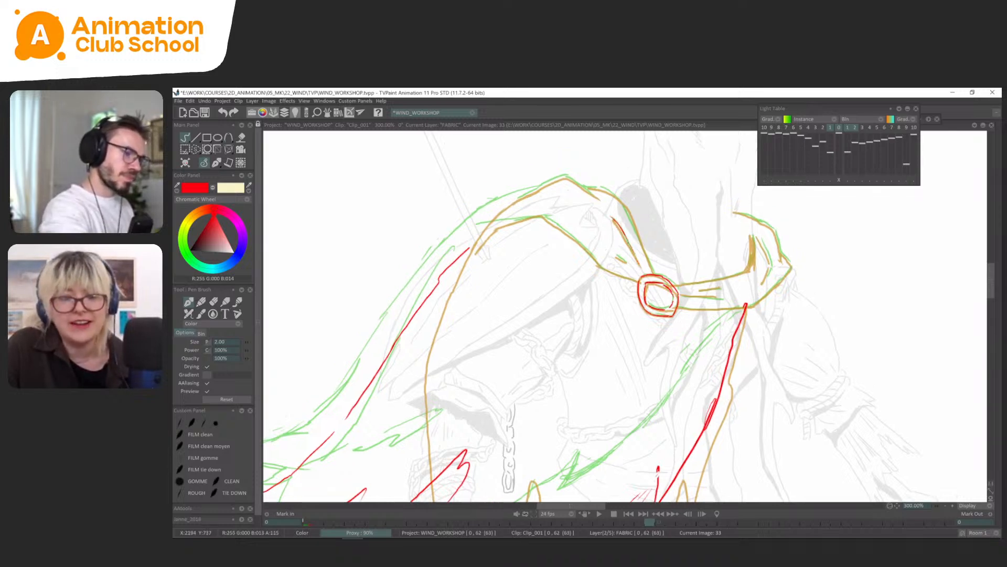
{"action": "mouse_move", "coordinate": [631, 218]}
{"action": "left_mouse_down"}
{"action": "mouse_move", "coordinate": [652, 268]}
{"action": "mouse_move", "coordinate": [636, 254]}
{"action": "mouse_move", "coordinate": [629, 265]}
{"action": "mouse_move", "coordinate": [647, 292]}
{"action": "mouse_move", "coordinate": [700, 236]}
{"action": "left_mouse_up"}
{"action": "key", "text": "x"}
{"action": "mouse_move", "coordinate": [613, 241]}
{"action": "left_mouse_down"}
{"action": "mouse_move", "coordinate": [629, 216]}
{"action": "mouse_move", "coordinate": [683, 194]}
{"action": "left_mouse_up"}
{"action": "key", "text": "x"}
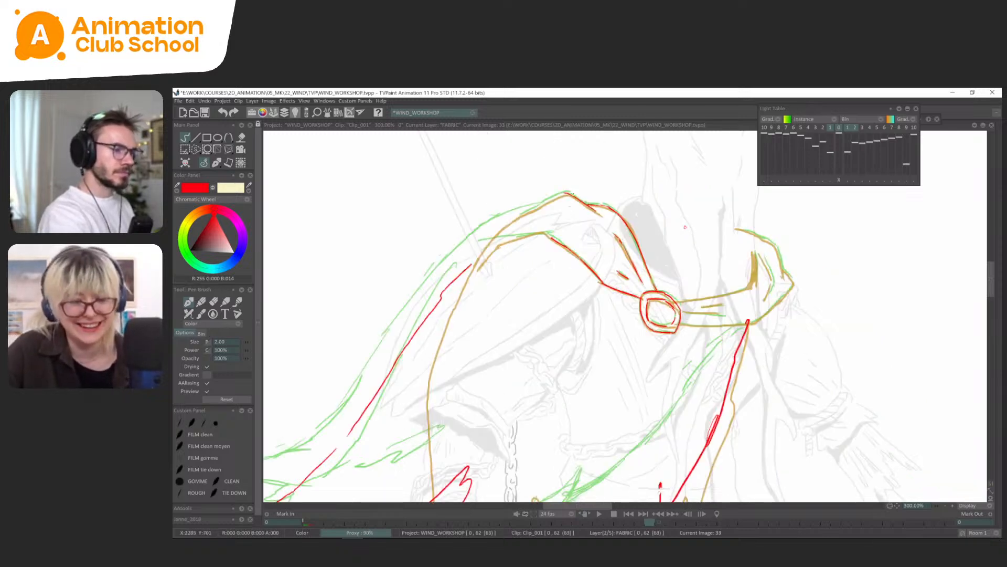
{"action": "left_click_drag", "start_coordinate": [629, 210], "coordinate": [650, 206]}
{"action": "left_click_drag", "start_coordinate": [589, 190], "coordinate": [539, 211]}
Trace the collar band and the folded shoulder section beyond the clasp on frame 33, undoing stray strokes.
{"action": "mouse_move", "coordinate": [832, 257]}
{"action": "left_mouse_down"}
{"action": "mouse_move", "coordinate": [838, 266]}
{"action": "mouse_move", "coordinate": [743, 299]}
{"action": "left_mouse_up"}
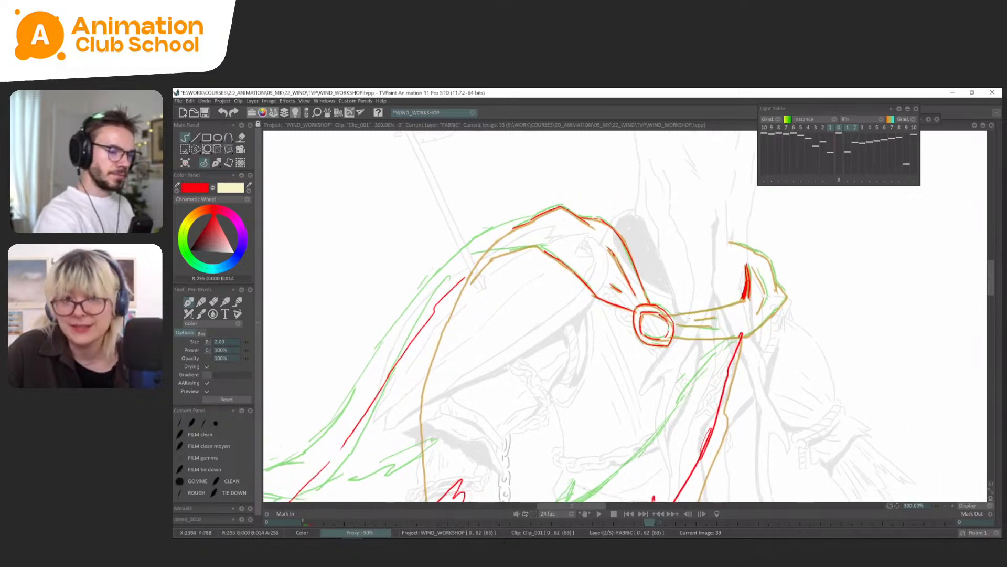
{"action": "left_click_drag", "start_coordinate": [674, 316], "coordinate": [744, 301]}
{"action": "mouse_move", "coordinate": [679, 326]}
{"action": "left_mouse_down"}
{"action": "mouse_move", "coordinate": [744, 334]}
{"action": "mouse_move", "coordinate": [785, 298]}
{"action": "left_mouse_up"}
{"action": "mouse_move", "coordinate": [754, 266]}
{"action": "left_mouse_down"}
{"action": "mouse_move", "coordinate": [766, 288]}
{"action": "mouse_move", "coordinate": [757, 313]}
{"action": "mouse_move", "coordinate": [766, 292]}
{"action": "mouse_move", "coordinate": [788, 297]}
{"action": "mouse_move", "coordinate": [769, 318]}
{"action": "mouse_move", "coordinate": [776, 290]}
{"action": "left_mouse_up"}
{"action": "key", "text": "ctrl+z"}
{"action": "key", "text": "ctrl+z"}
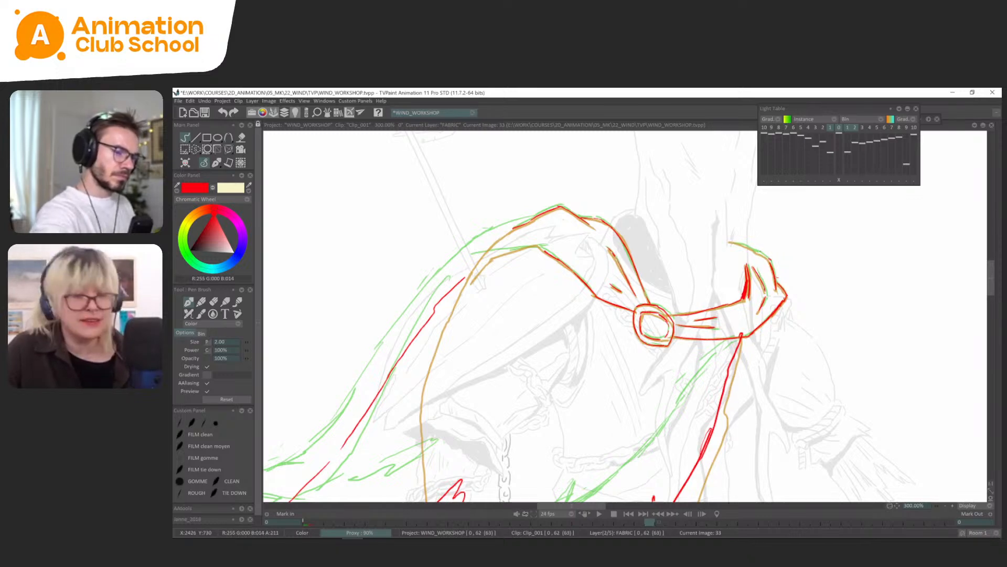
Turn off the light table, show the timeline and select frames 13 to 44 on the FABRIC layer.
{"action": "key", "text": "l"}
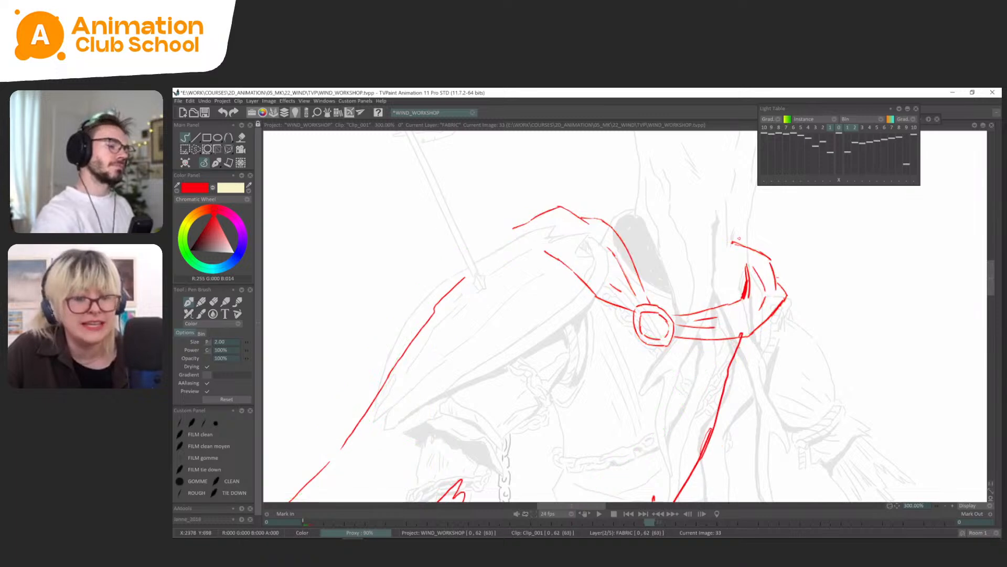
{"action": "scroll", "coordinate": [761, 315], "scroll_direction": "down", "scroll_amount": 2}
{"action": "left_click_drag", "start_coordinate": [725, 413], "coordinate": [728, 361]}
{"action": "scroll", "coordinate": [696, 332], "scroll_direction": "down", "scroll_amount": 1}
{"action": "key", "text": "Tab"}
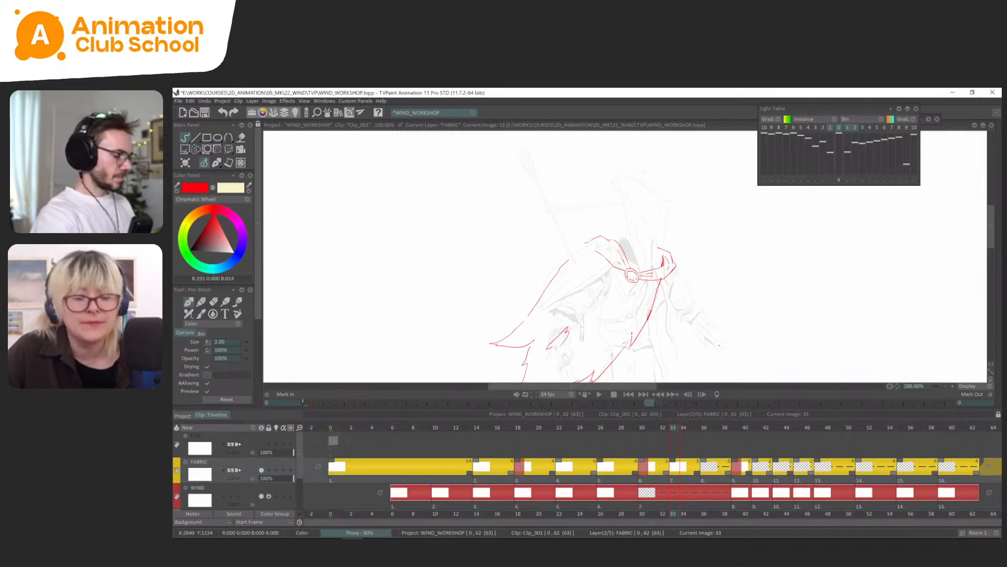
{"action": "left_click_drag", "start_coordinate": [786, 480], "coordinate": [454, 502]}
{"action": "key", "text": "Tab"}
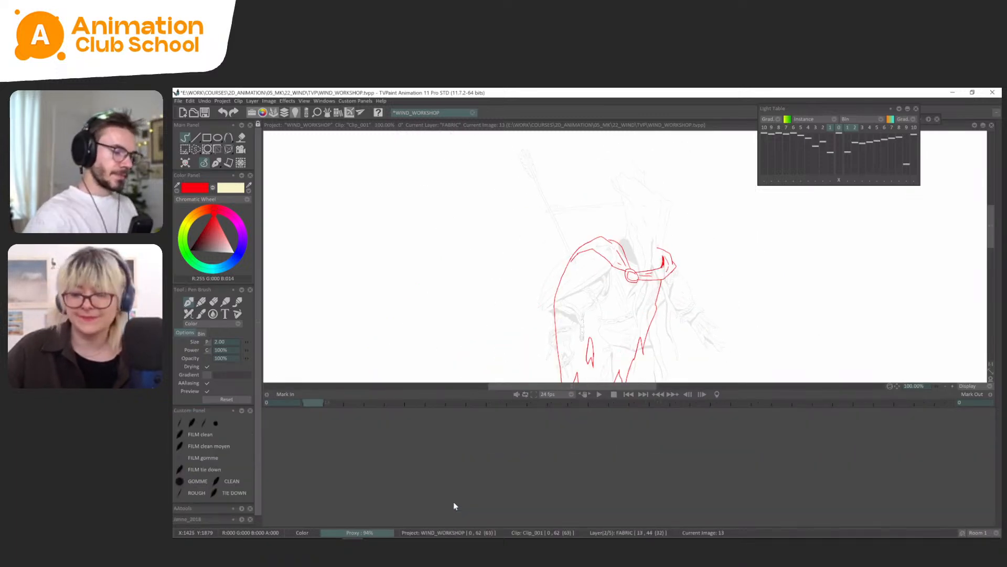
Play back the cape animation and compare the FABRIC drawings between frames 18 and 30.
{"action": "key", "text": "Return"}
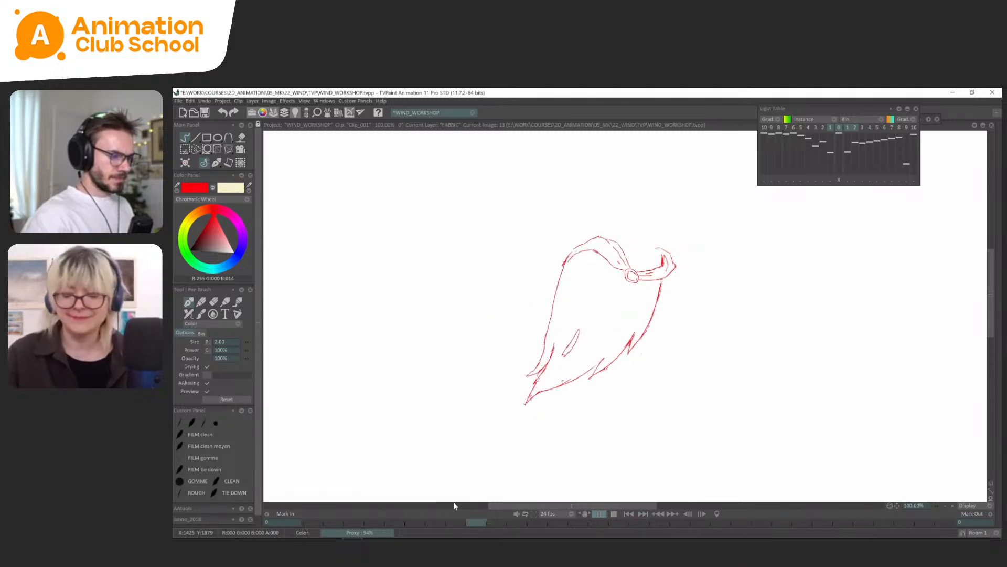
{"action": "key", "text": "Return"}
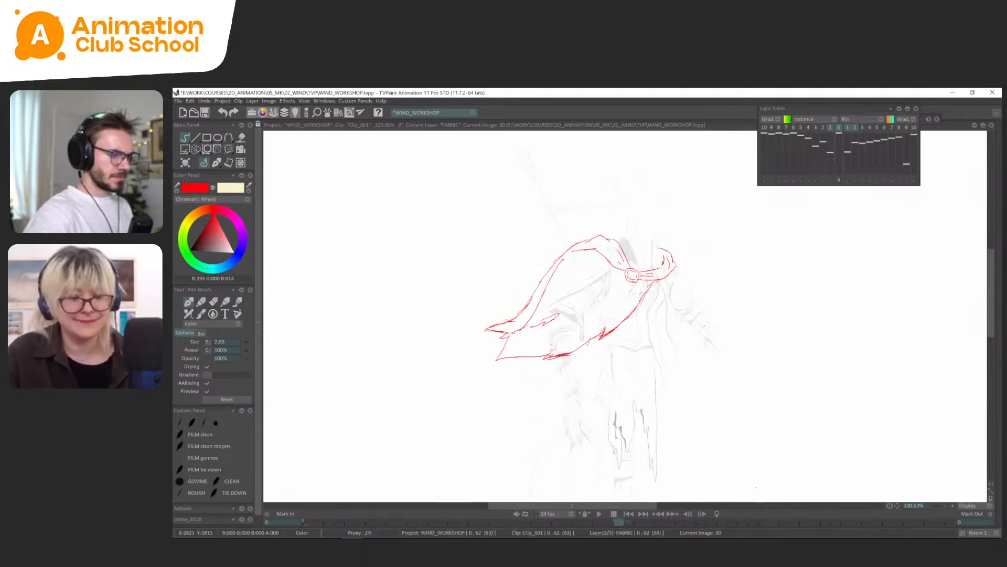
{"action": "key", "text": "Left"}
{"action": "key", "text": "Left"}
{"action": "key", "text": "Left"}
{"action": "key", "text": "Left"}
{"action": "key", "text": "Left"}
{"action": "key", "text": "Left"}
{"action": "key", "text": "Left"}
{"action": "key", "text": "Left"}
{"action": "key", "text": "Left"}
{"action": "key", "text": "Left"}
{"action": "key", "text": "Left"}
{"action": "key", "text": "Left"}
{"action": "key", "text": "Right"}
{"action": "key", "text": "Right"}
{"action": "key", "text": "Right"}
{"action": "key", "text": "Right"}
{"action": "key", "text": "Right"}
{"action": "key", "text": "Right"}
{"action": "key", "text": "Right"}
{"action": "key", "text": "Right"}
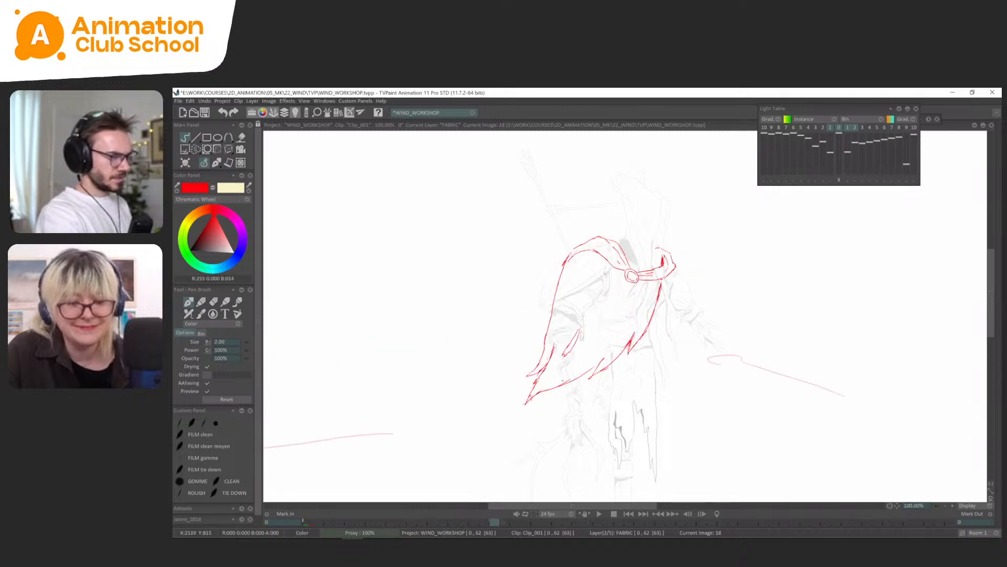
{"action": "key", "text": "Left"}
{"action": "key", "text": "Right"}
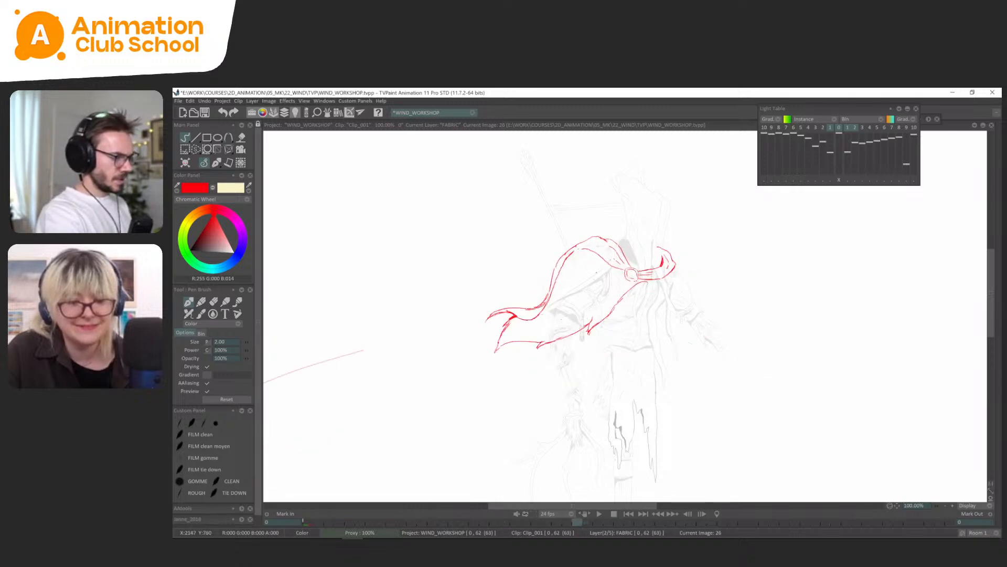
Cut the cape's outer trailing edge from frame 26 into a brush and stamp it in place on frame 30, replacing the edge there.
{"action": "key", "text": "s"}
{"action": "mouse_move", "coordinate": [529, 285]}
{"action": "left_mouse_down"}
{"action": "mouse_move", "coordinate": [472, 327]}
{"action": "mouse_move", "coordinate": [538, 252]}
{"action": "left_mouse_up"}
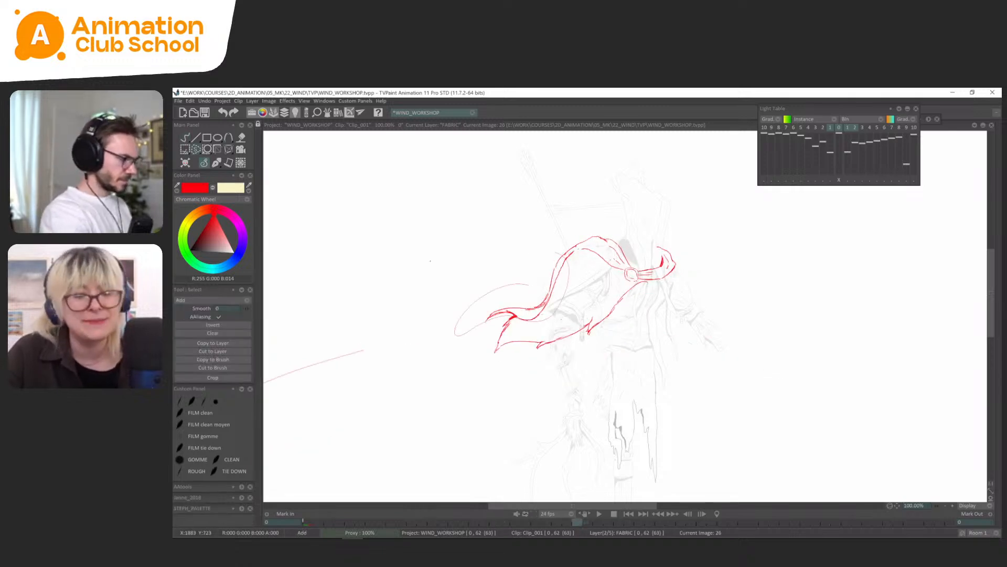
{"action": "left_click", "coordinate": [221, 368]}
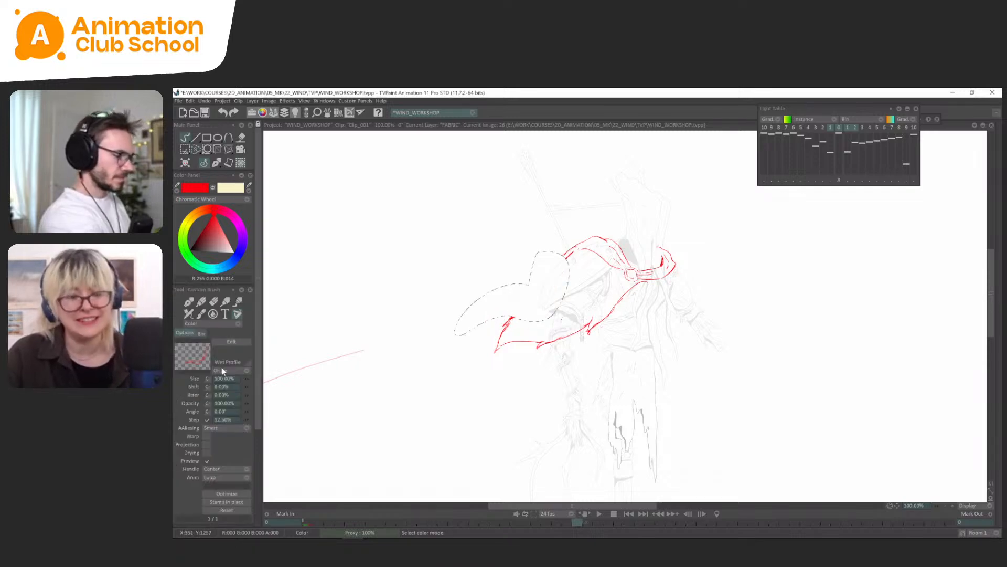
{"action": "key", "text": "Right"}
{"action": "key", "text": "Right"}
{"action": "key", "text": "Right"}
{"action": "key", "text": "Right"}
{"action": "key", "text": "Delete"}
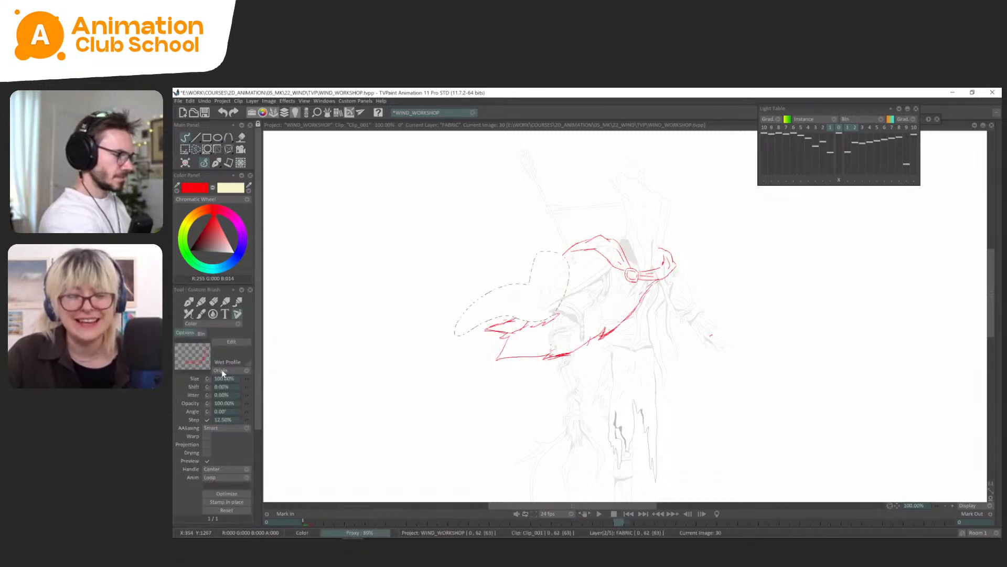
{"action": "left_click", "coordinate": [238, 504]}
Lasso and delete the leftover old line at the cape's trailing tip on frame 30, and return to the drawing pen.
{"action": "key", "text": "s"}
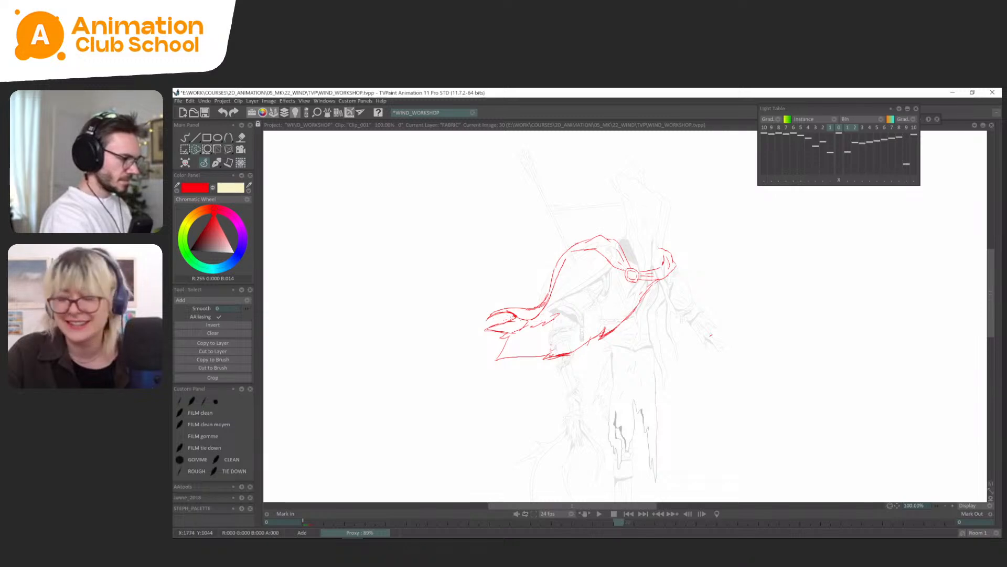
{"action": "key", "text": "Delete"}
{"action": "left_click", "coordinate": [205, 163]}
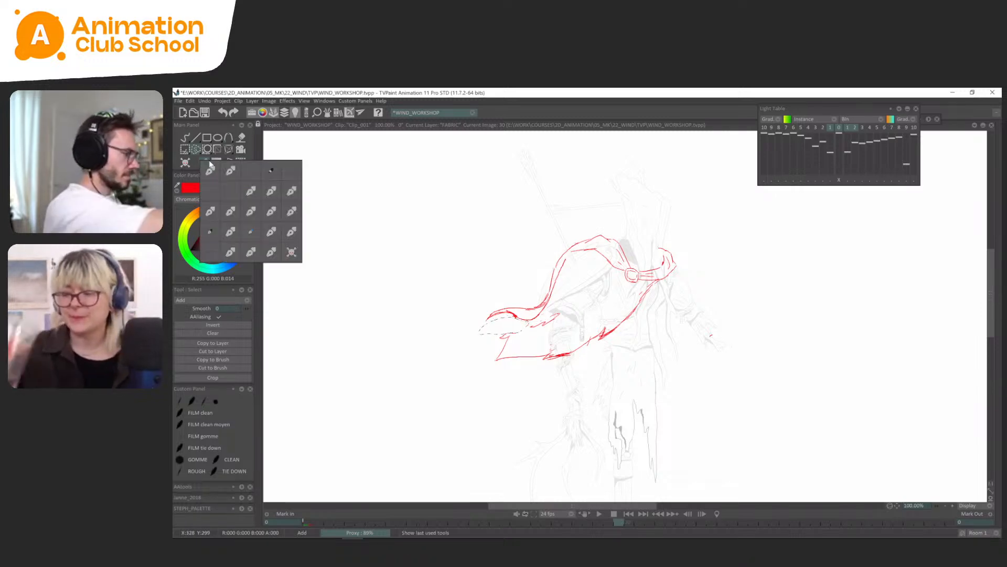
{"action": "left_click", "coordinate": [210, 165]}
Compare the cape drawings on frames 18 to 30, first with the canvas rotated and again with it straight.
{"action": "left_click_drag", "start_coordinate": [734, 219], "coordinate": [669, 176]}
{"action": "key", "text": "Left"}
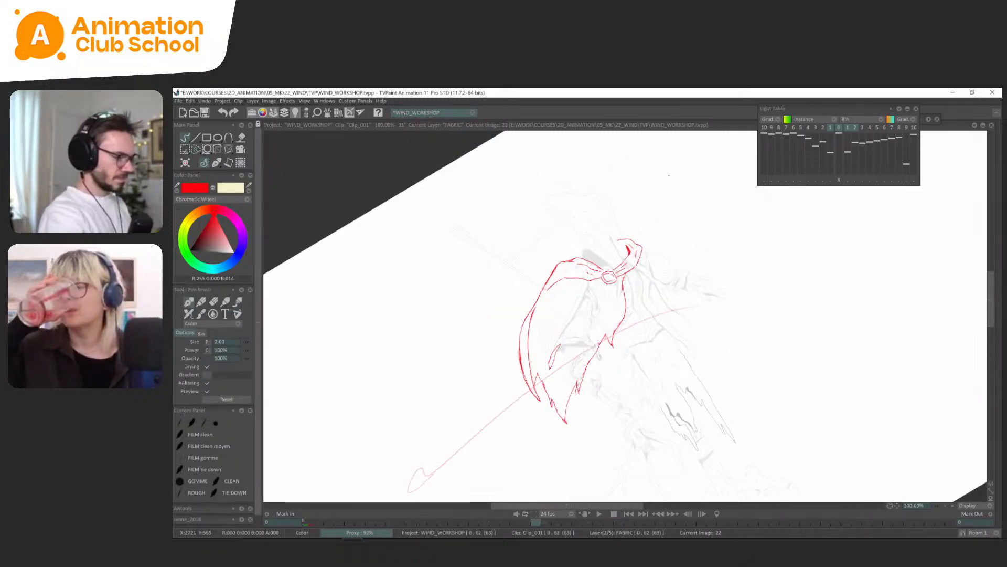
{"action": "key", "text": "Right"}
{"action": "key", "text": "Left"}
{"action": "key", "text": "Right"}
{"action": "key", "text": "Right"}
{"action": "key", "text": "Left"}
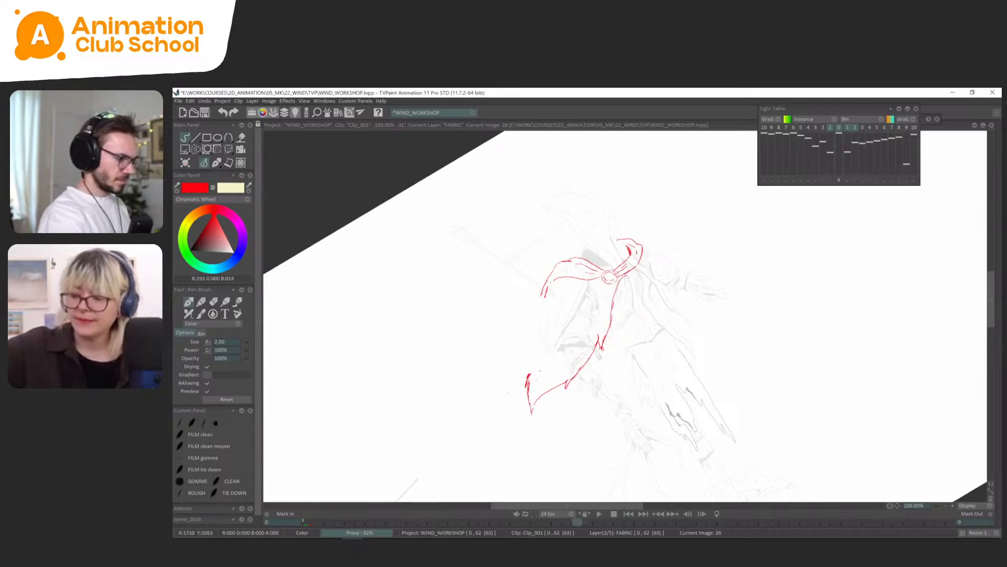
{"action": "key", "text": "Right"}
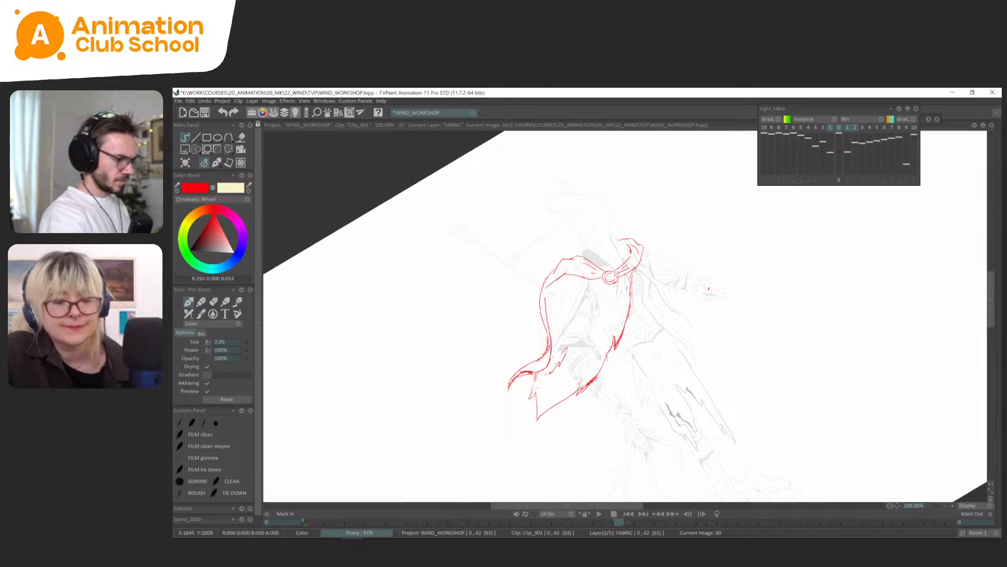
{"action": "key", "text": "Left"}
{"action": "key", "text": "Left"}
{"action": "key", "text": "Left"}
{"action": "key", "text": "alt+space"}
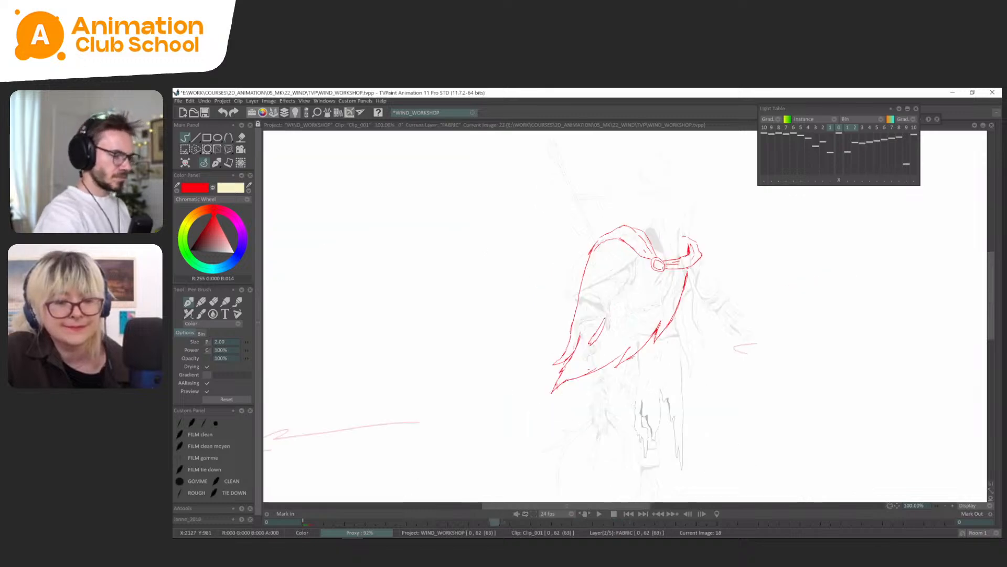
{"action": "key", "text": "Right"}
{"action": "key", "text": "Right"}
{"action": "key", "text": "Right"}
{"action": "key", "text": "Right"}
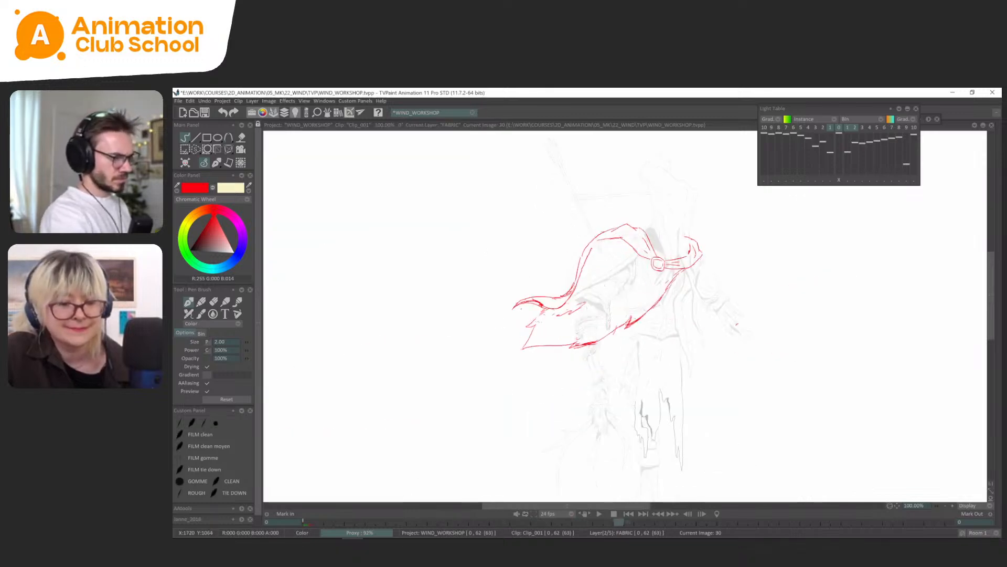
Redraw the cape's missing outer edge from the shoulder to the trailing tip on frame 26, checking against the neighbouring drawings.
{"action": "key", "text": "Right"}
{"action": "key", "text": "Right"}
{"action": "key", "text": "Right"}
{"action": "key", "text": "Right"}
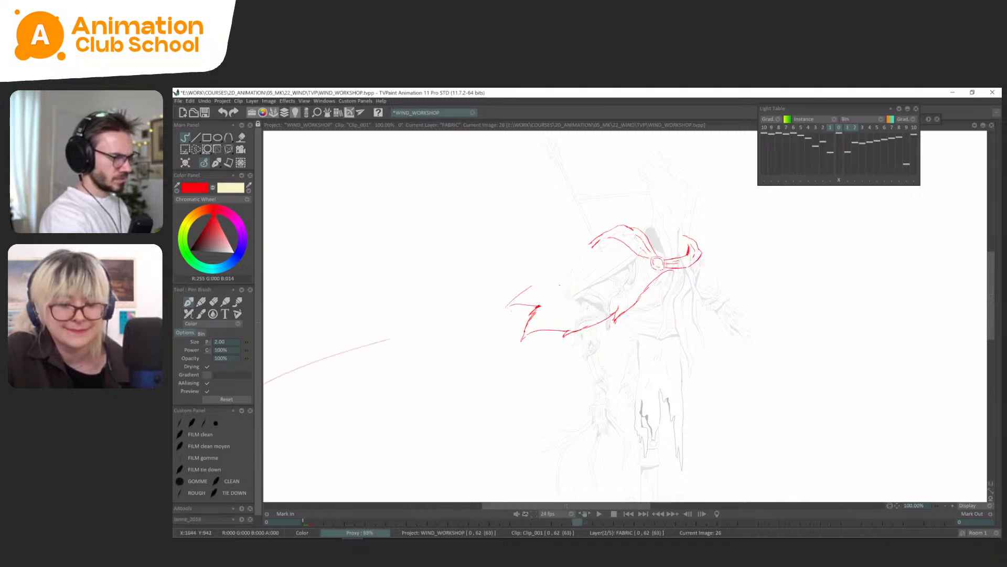
{"action": "key", "text": "Right"}
{"action": "key", "text": "Right"}
{"action": "key", "text": "Right"}
{"action": "key", "text": "Right"}
{"action": "key", "text": "Left"}
{"action": "key", "text": "Left"}
{"action": "key", "text": "Left"}
{"action": "key", "text": "Left"}
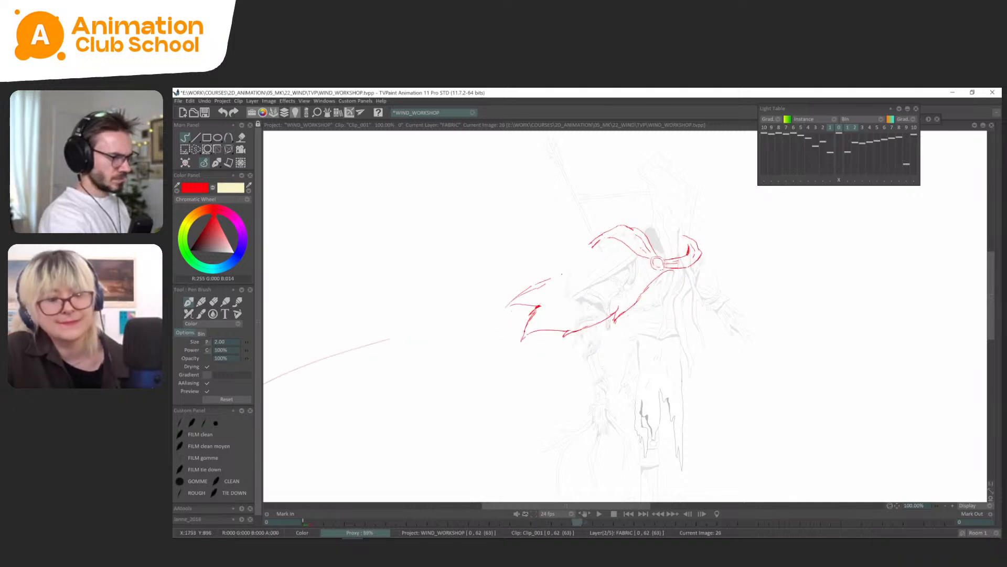
{"action": "key", "text": "Right"}
{"action": "key", "text": "Right"}
{"action": "key", "text": "Right"}
{"action": "key", "text": "Right"}
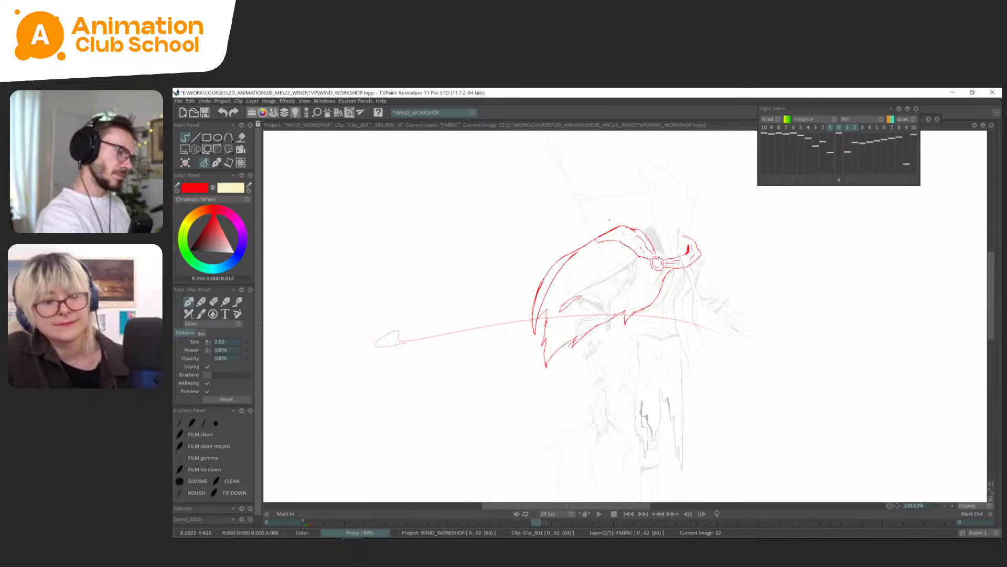
Flip back and forth through the cape drawings up to frame 33 to check the motion around frame 30.
{"action": "key", "text": "Right"}
{"action": "key", "text": "Right"}
{"action": "key", "text": "Right"}
{"action": "key", "text": "Right"}
{"action": "key", "text": "Right"}
{"action": "key", "text": "Right"}
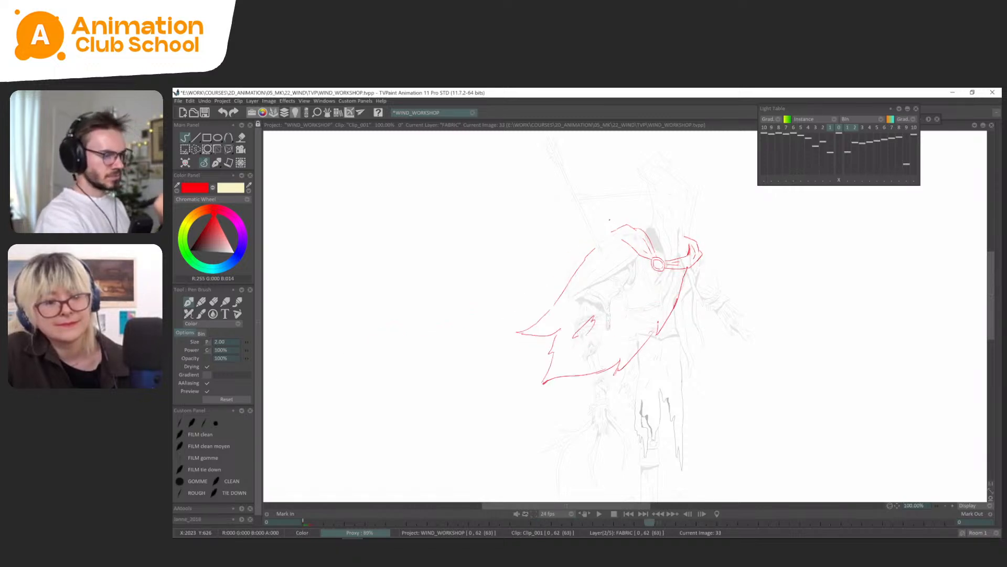
{"action": "key", "text": "Left"}
{"action": "key", "text": "Left"}
{"action": "key", "text": "Left"}
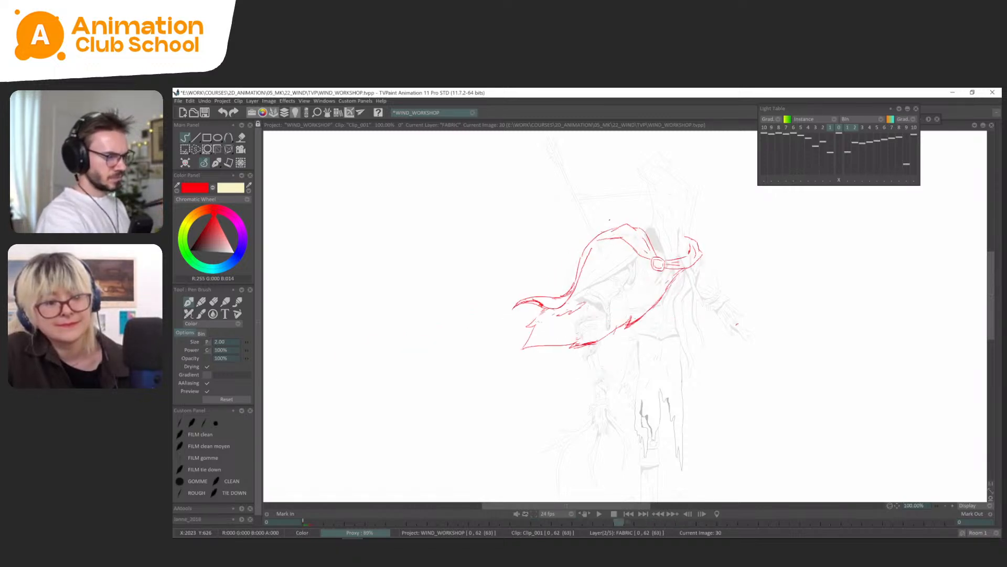
{"action": "key", "text": "Left"}
{"action": "key", "text": "Left"}
{"action": "key", "text": "Left"}
{"action": "key", "text": "Left"}
{"action": "key", "text": "Left"}
{"action": "key", "text": "Left"}
{"action": "key", "text": "Left"}
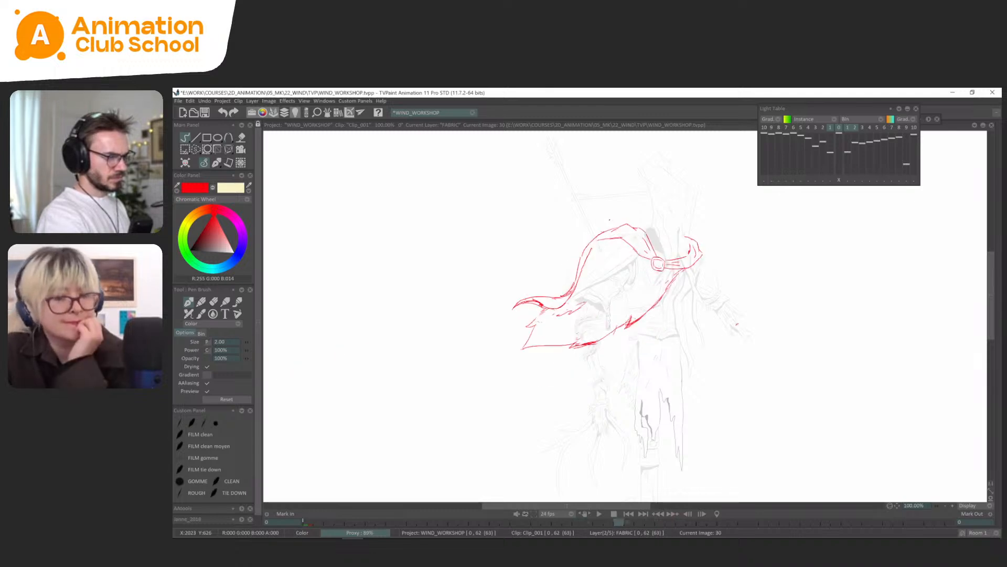
{"action": "key", "text": "Right"}
{"action": "key", "text": "Right"}
{"action": "key", "text": "Right"}
{"action": "key", "text": "Right"}
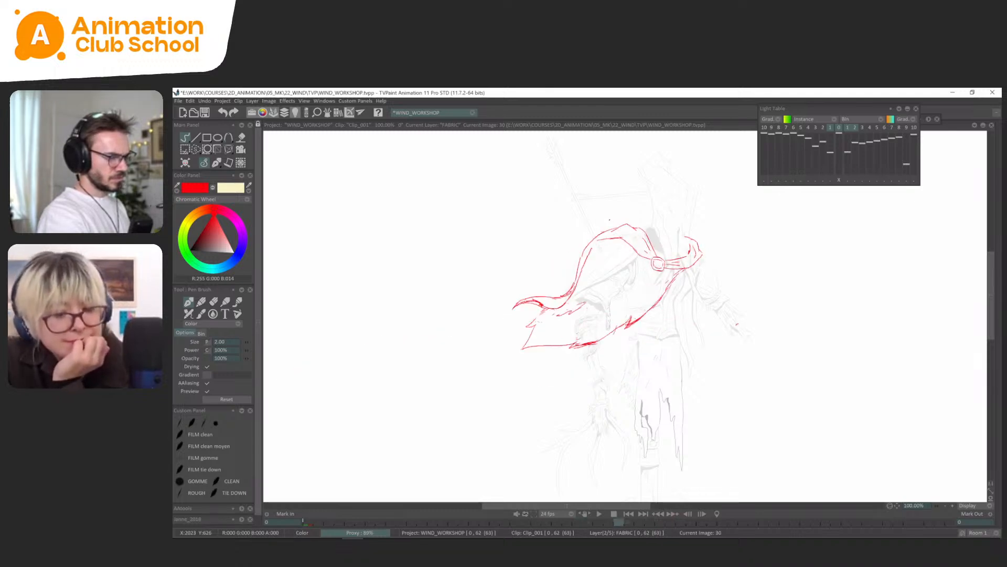
Lasso the cape's outer trailing edge on frame 30, adjust it with the Perspective tool and clear the selection.
{"action": "key", "text": "s"}
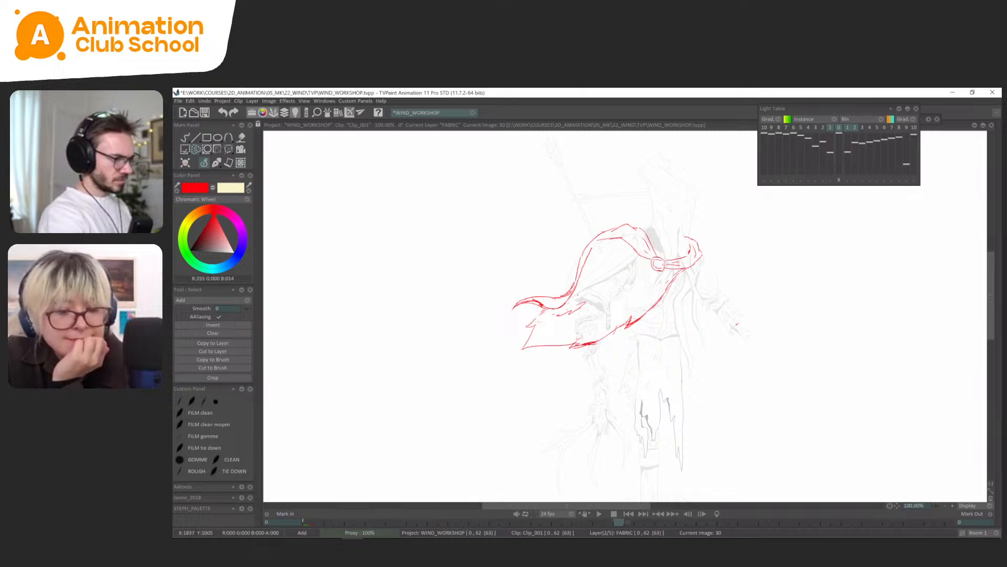
{"action": "mouse_move", "coordinate": [584, 286]}
{"action": "left_mouse_down"}
{"action": "mouse_move", "coordinate": [528, 286]}
{"action": "mouse_move", "coordinate": [544, 310]}
{"action": "mouse_move", "coordinate": [575, 299]}
{"action": "mouse_move", "coordinate": [595, 264]}
{"action": "left_mouse_up"}
{"action": "key", "text": "ctrl+t"}
{"action": "key", "text": "ctrl+z"}
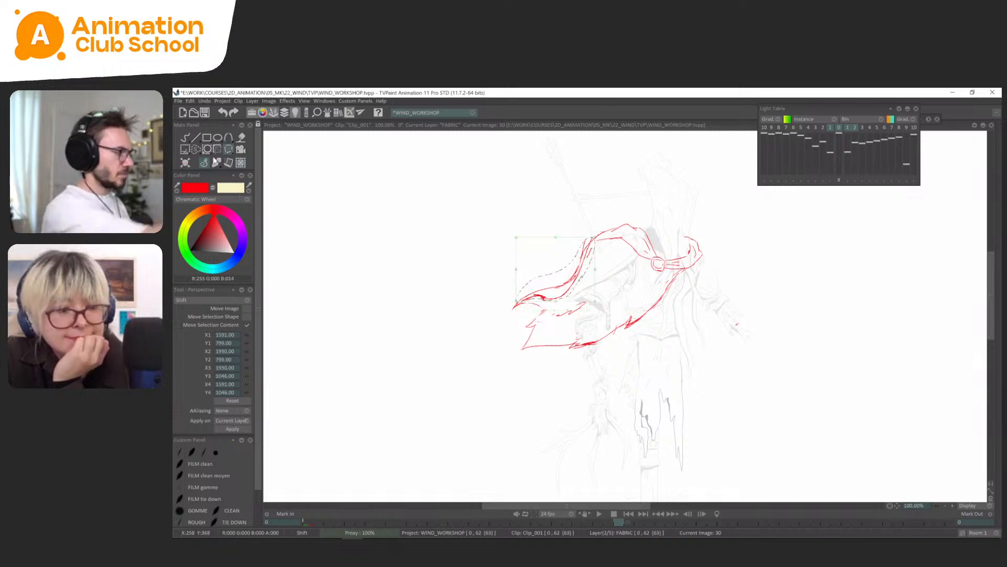
{"action": "left_click", "coordinate": [215, 164]}
{"action": "key", "text": "ctrl+d"}
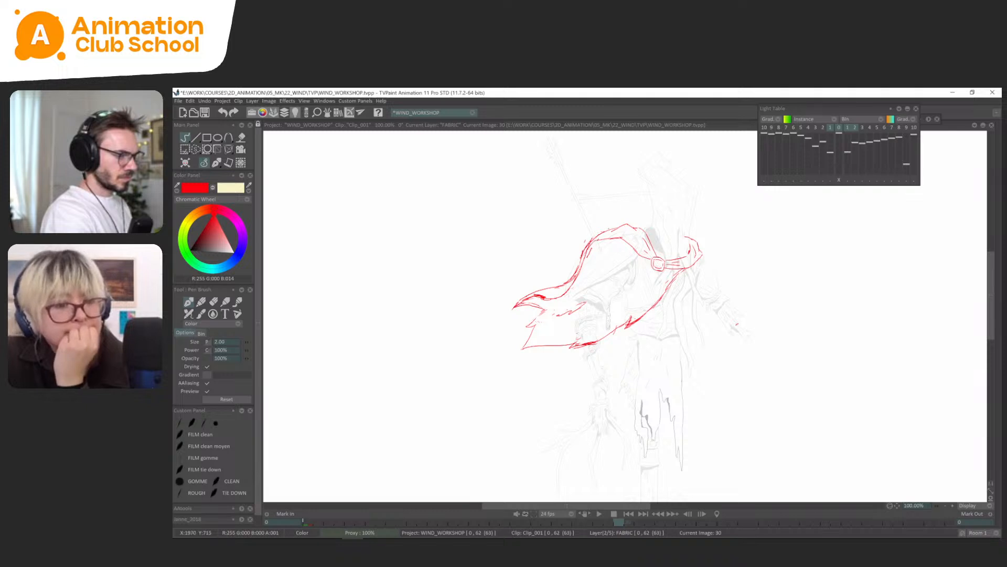
Check the drawing after the cape's swing and play back the animation to judge its timing.
{"action": "key", "text": "Right"}
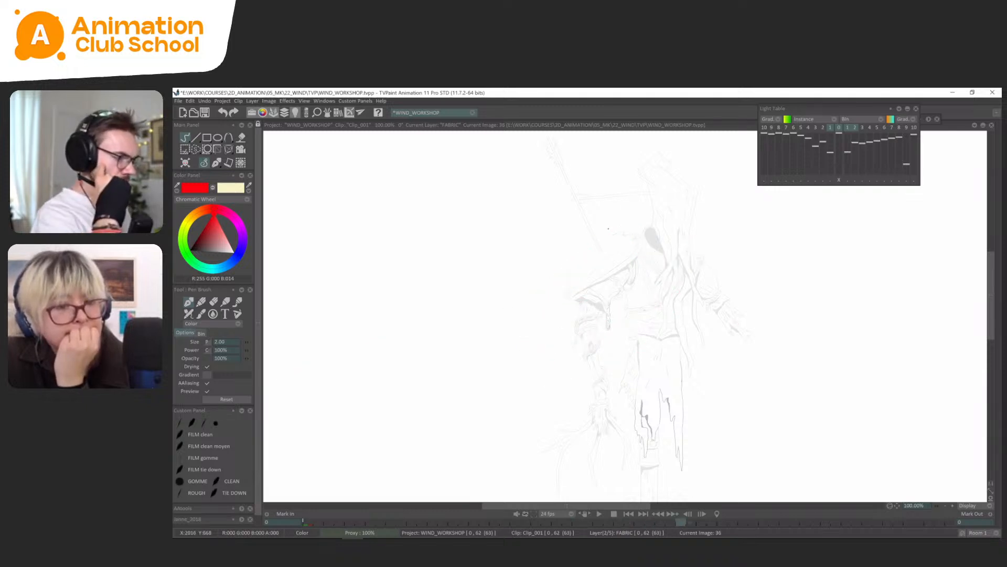
{"action": "key", "text": "Left"}
{"action": "key", "text": "Return"}
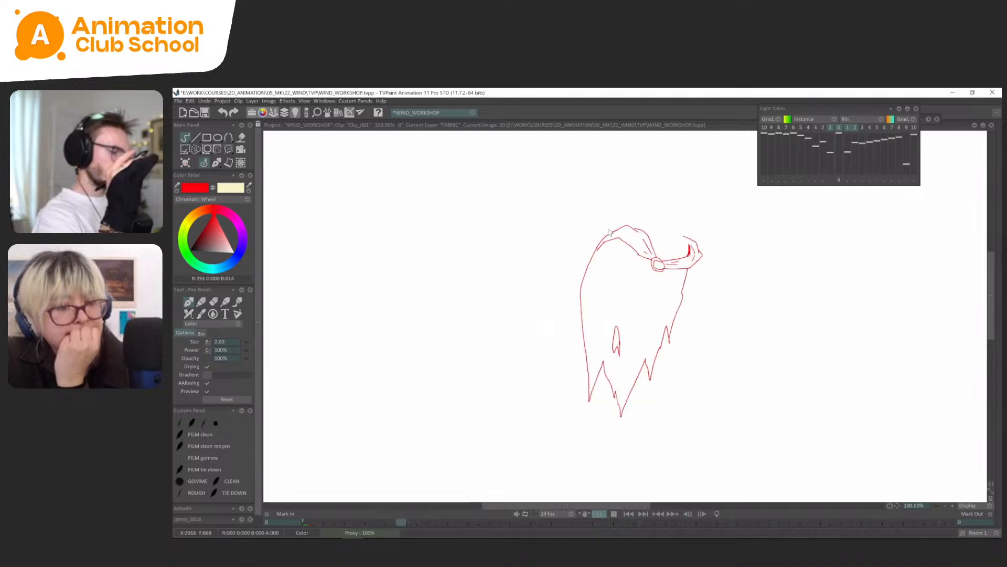
{"action": "key", "text": "Return"}
Shift the FABRIC drawings at frames 30 and 33 to frames 33 and 36, extending the frame 26 hold, and play it back.
{"action": "key", "text": "Tab"}
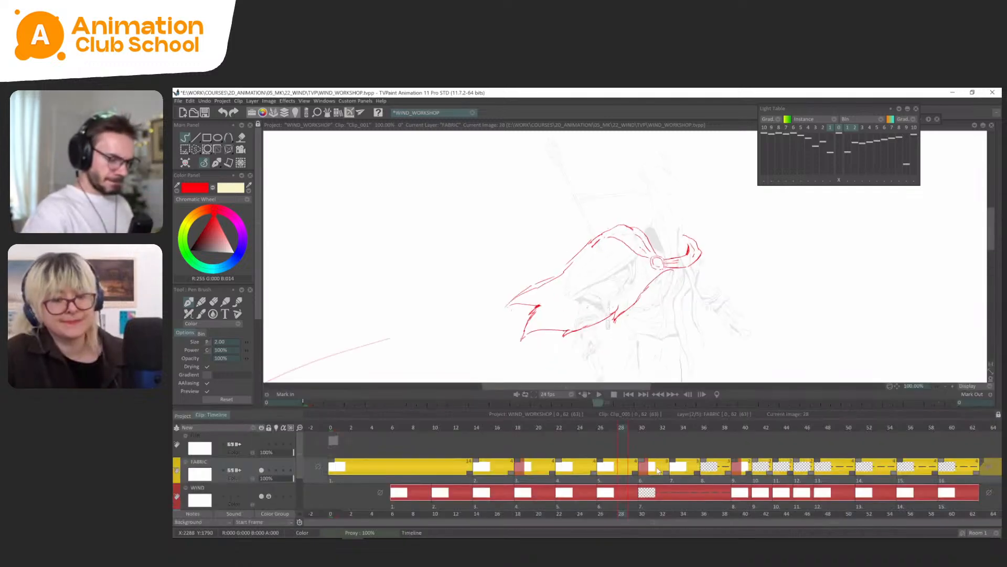
{"action": "mouse_move", "coordinate": [705, 461]}
{"action": "left_mouse_down"}
{"action": "mouse_move", "coordinate": [736, 462]}
{"action": "mouse_move", "coordinate": [666, 462]}
{"action": "left_mouse_up"}
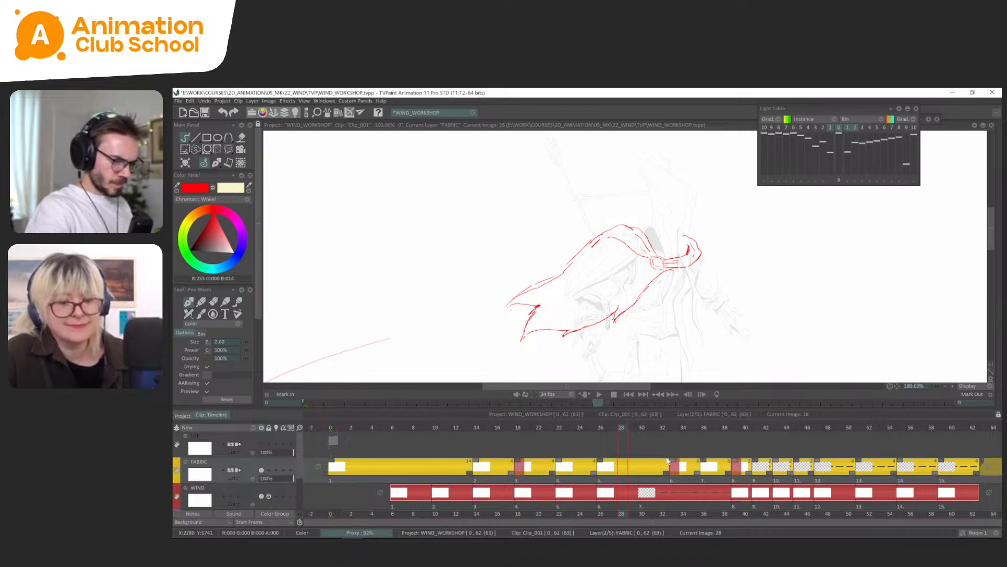
{"action": "key", "text": "Tab"}
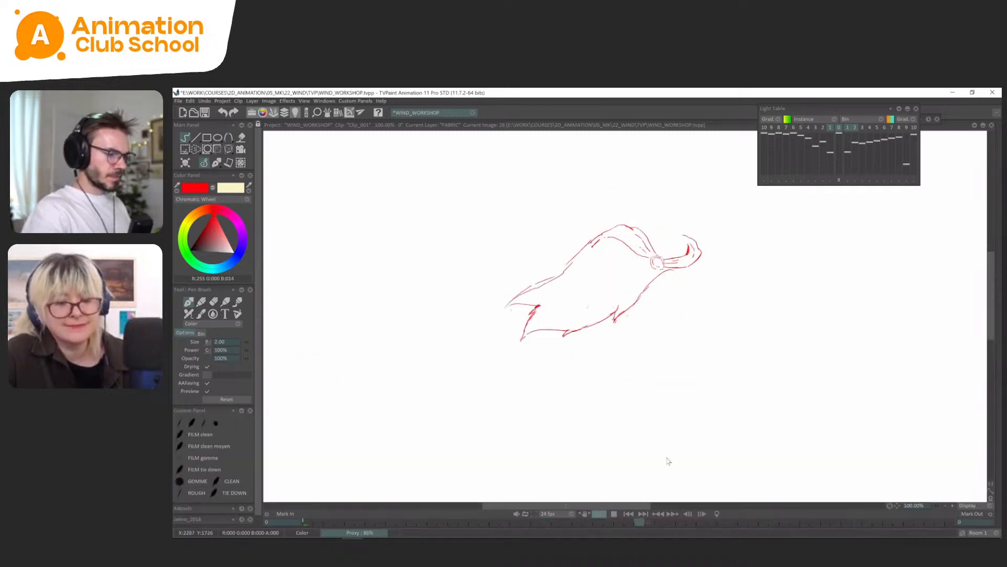
{"action": "key", "text": "Return"}
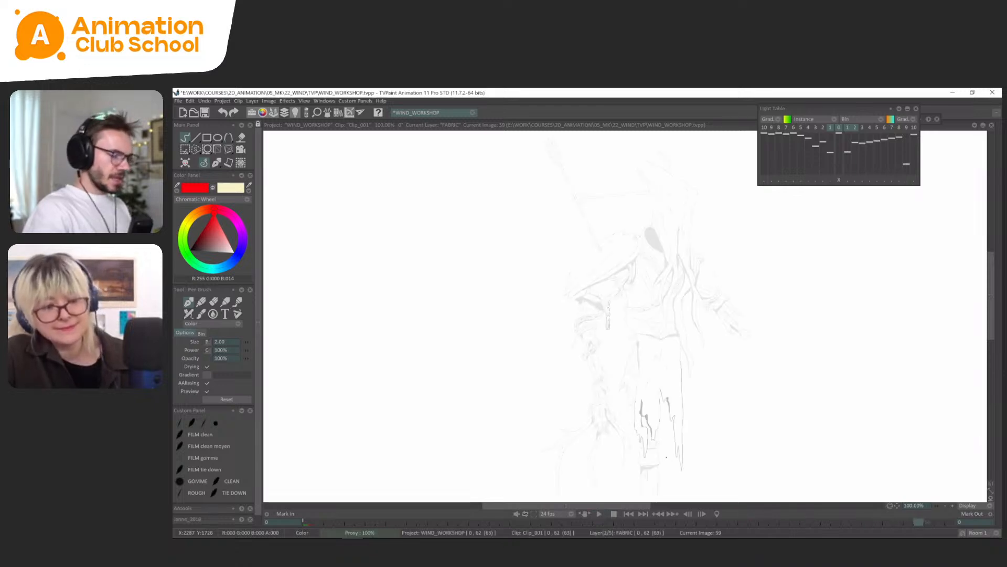
Go to the FABRIC drawing at frame 39 and erase the cape's hanging lower part, keeping the shoulder line and knotted collar.
{"action": "key", "text": "Tab"}
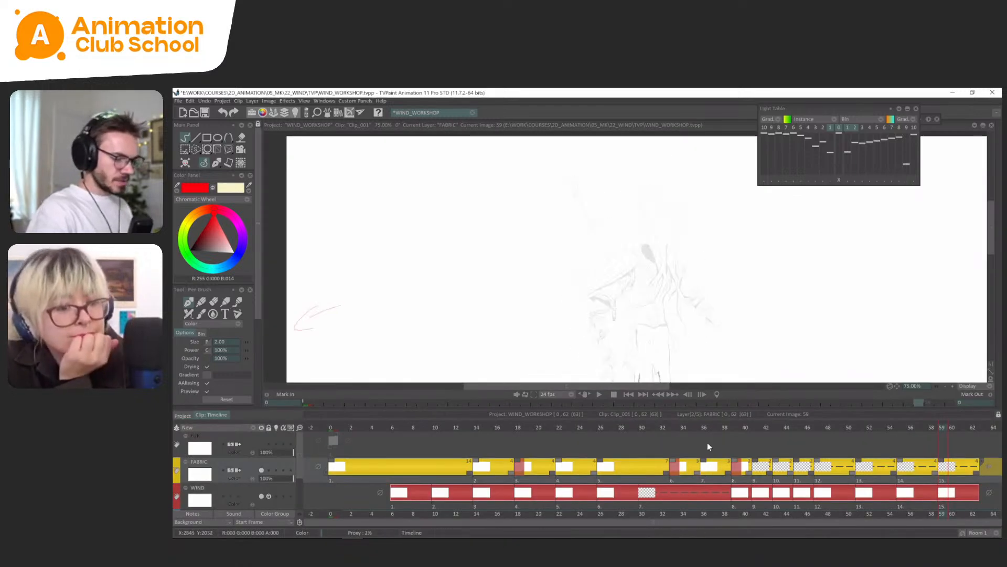
{"action": "left_click", "coordinate": [642, 428]}
{"action": "key", "text": "Tab"}
{"action": "key", "text": "Tab"}
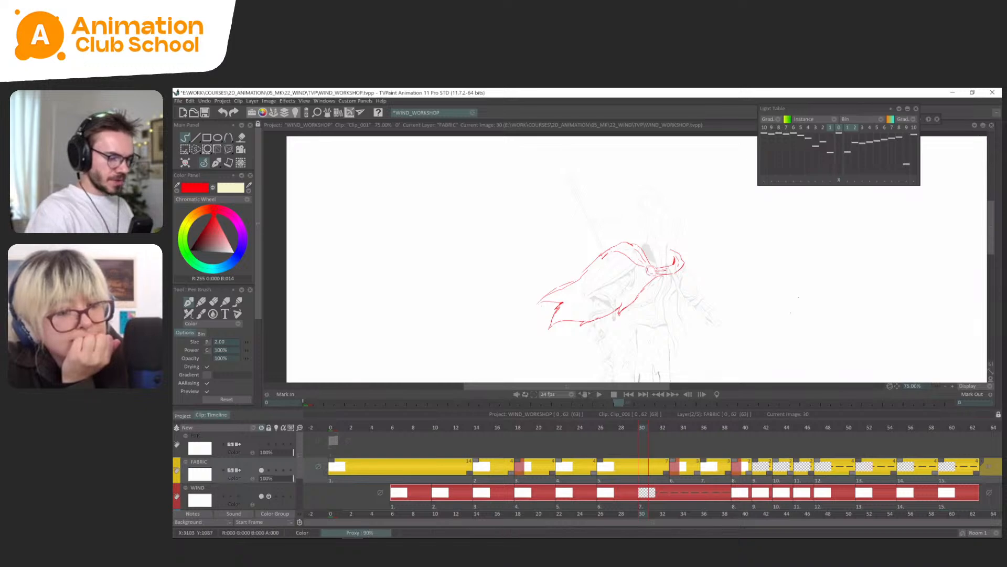
{"action": "left_click_drag", "start_coordinate": [791, 313], "coordinate": [800, 295]}
{"action": "left_click", "coordinate": [738, 428]}
{"action": "left_click_drag", "start_coordinate": [815, 340], "coordinate": [789, 286]}
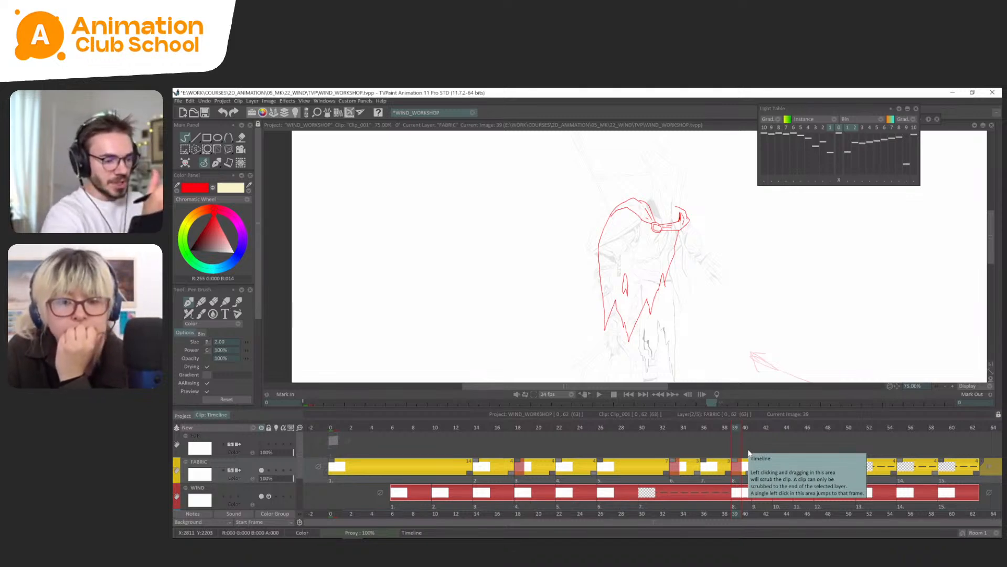
{"action": "mouse_move", "coordinate": [741, 435]}
{"action": "left_mouse_down"}
{"action": "mouse_move", "coordinate": [752, 435]}
{"action": "mouse_move", "coordinate": [742, 435]}
{"action": "left_mouse_up"}
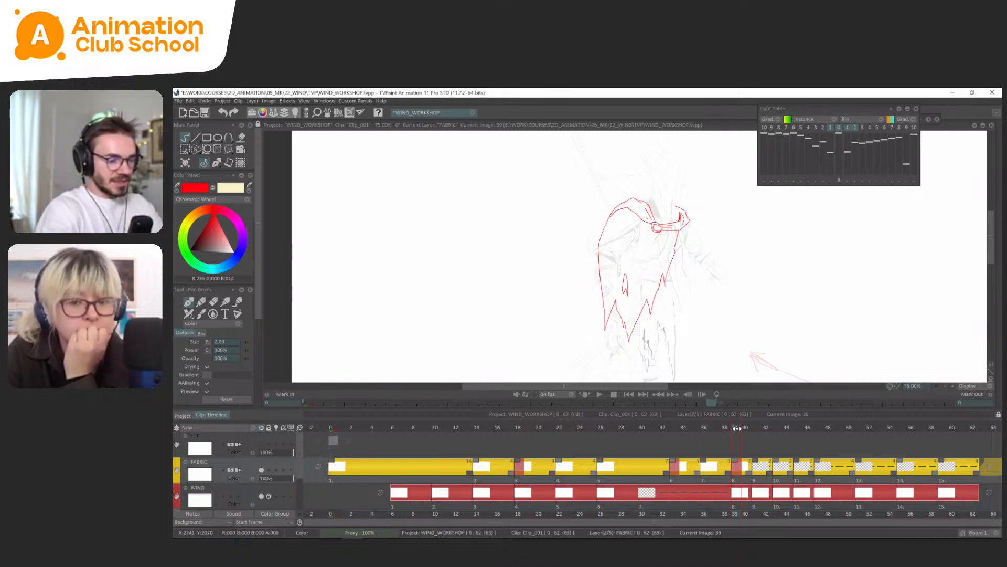
{"action": "key", "text": "s"}
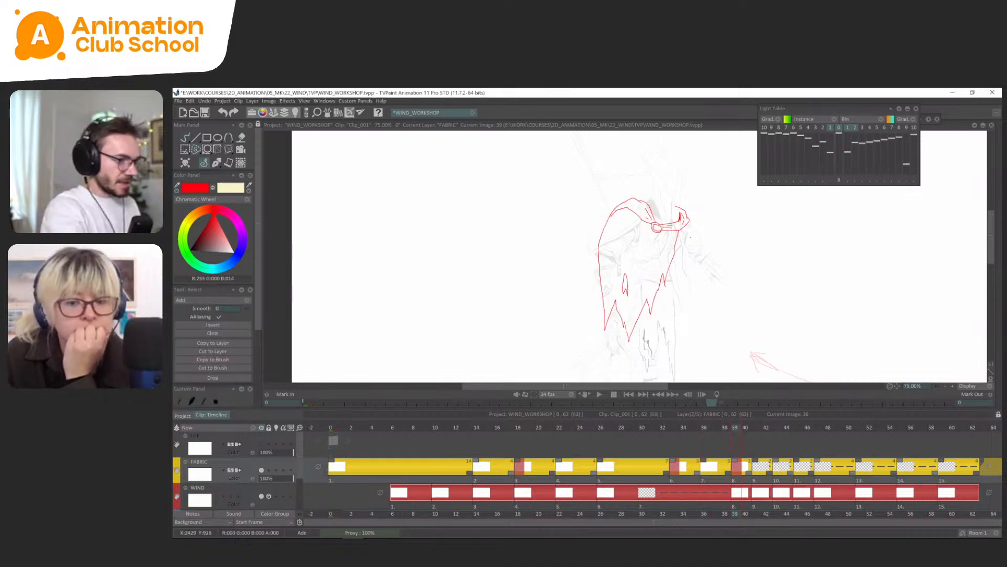
{"action": "left_click", "coordinate": [215, 163]}
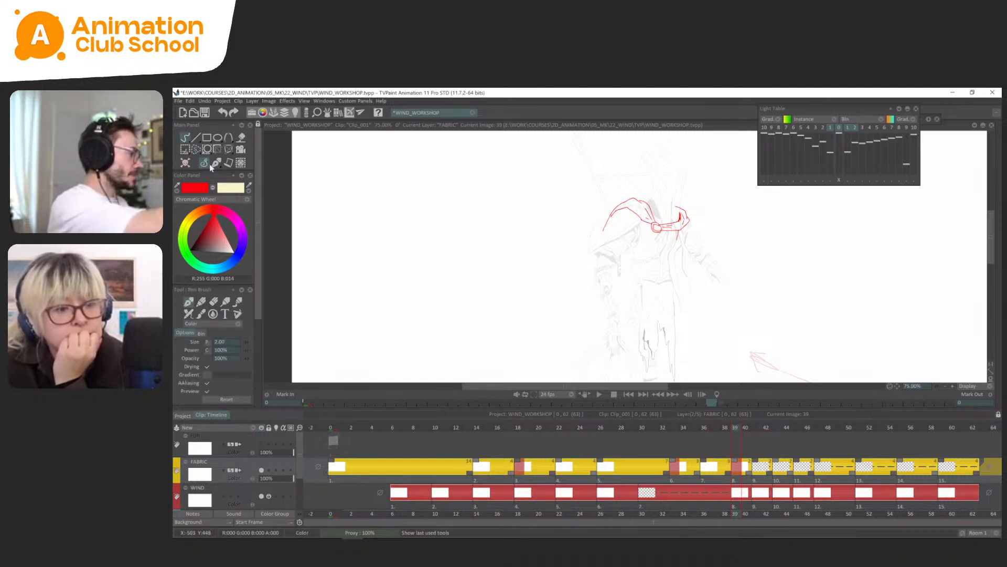
Flip between the cape drawings at frames 33, 36 and 39 to study the swing leading into frame 39.
{"action": "key", "text": "Tab"}
{"action": "left_click_drag", "start_coordinate": [757, 288], "coordinate": [761, 327]}
{"action": "key", "text": "Left"}
{"action": "key", "text": "Left"}
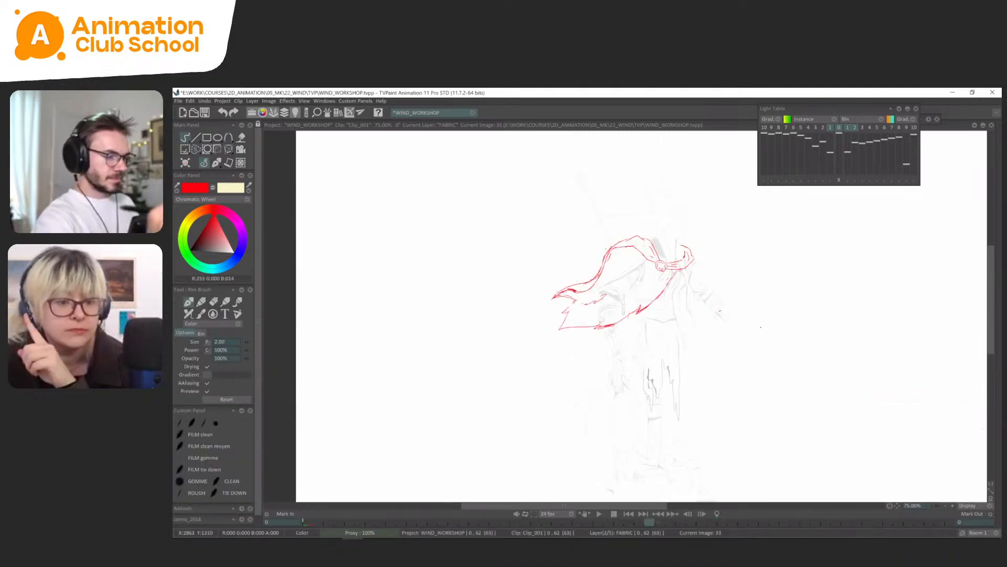
{"action": "key", "text": "Right"}
{"action": "key", "text": "Right"}
{"action": "key", "text": "Right"}
{"action": "key", "text": "Right"}
{"action": "key", "text": "Right"}
{"action": "key", "text": "Right"}
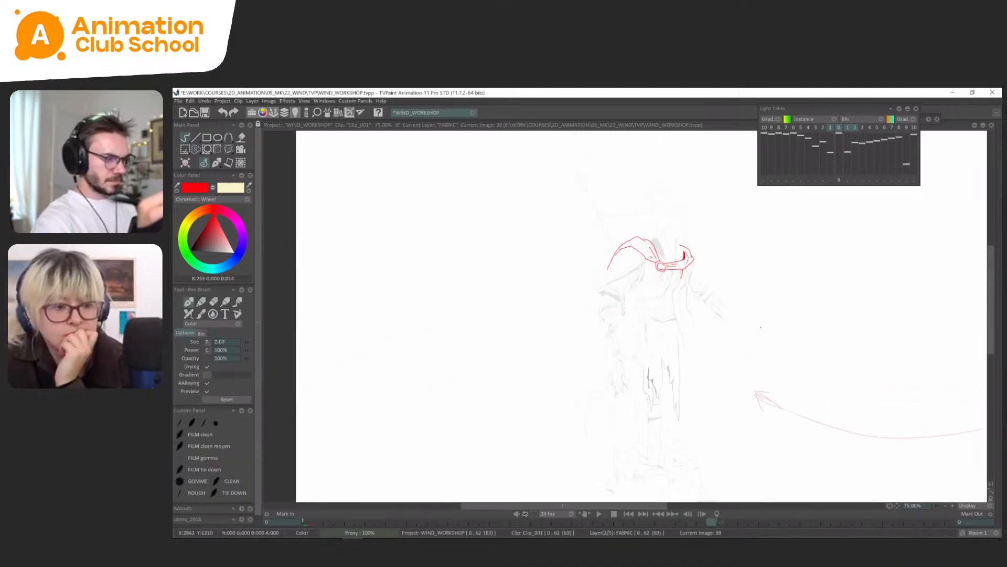
{"action": "key", "text": "Left"}
{"action": "key", "text": "Right"}
{"action": "key", "text": "Left"}
{"action": "key", "text": "Right"}
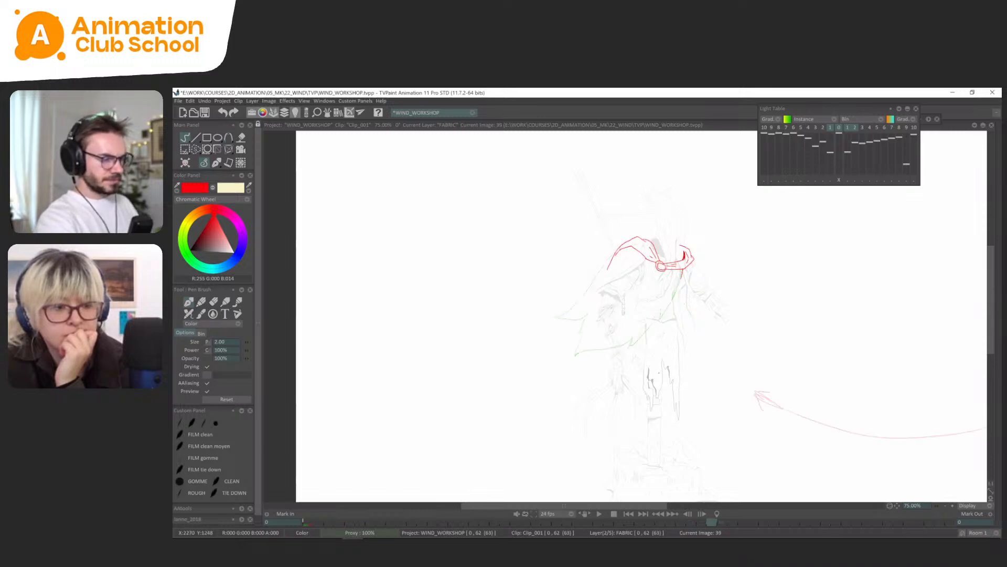
Set the light table to overlay the seventh and eighth previous drawings, with the nearer previous drawings turned off.
{"action": "left_click_drag", "start_coordinate": [749, 253], "coordinate": [742, 254]}
{"action": "left_click", "coordinate": [861, 128]}
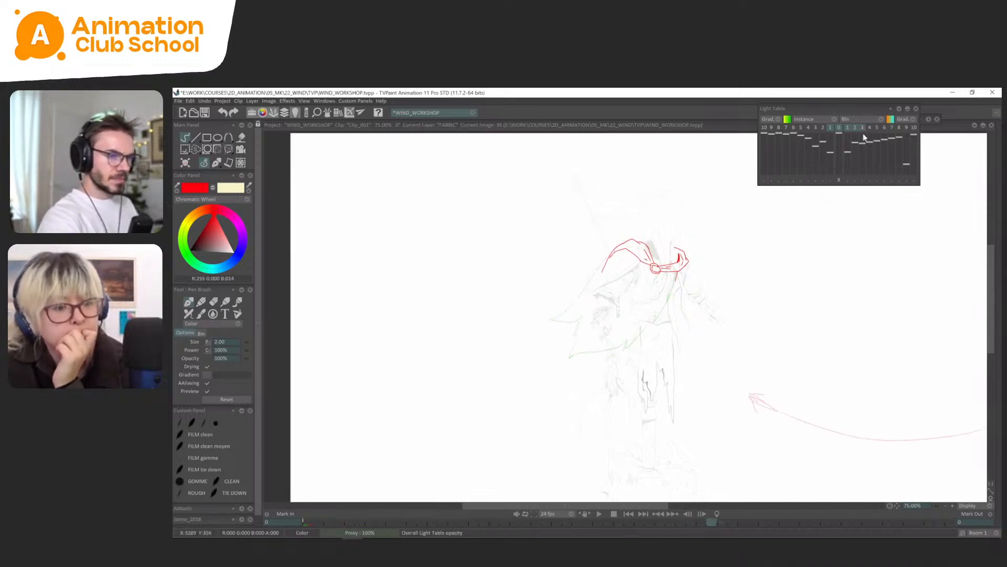
{"action": "left_click", "coordinate": [809, 127]}
{"action": "left_click", "coordinate": [801, 127]}
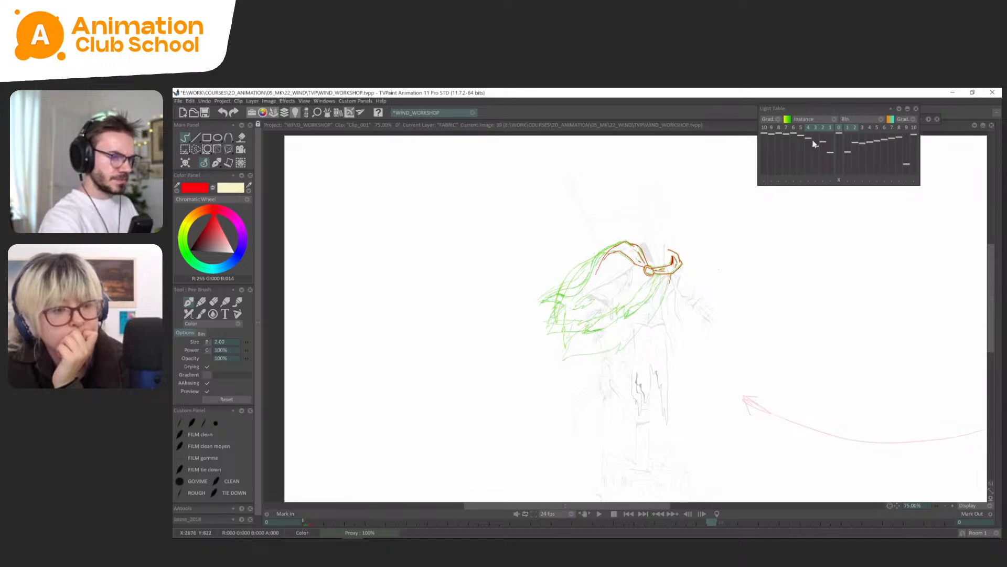
{"action": "left_click", "coordinate": [793, 128]}
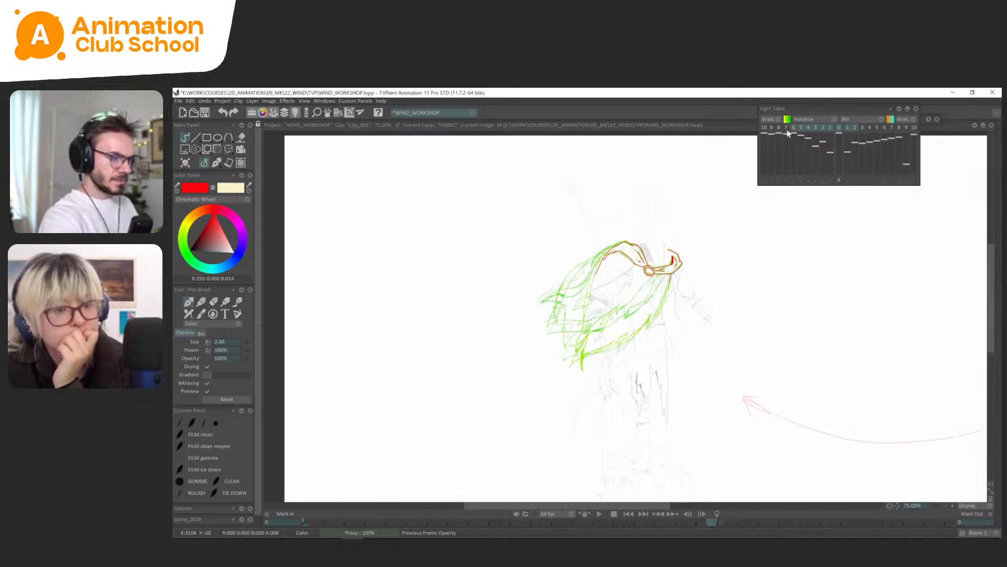
{"action": "left_click", "coordinate": [786, 128]}
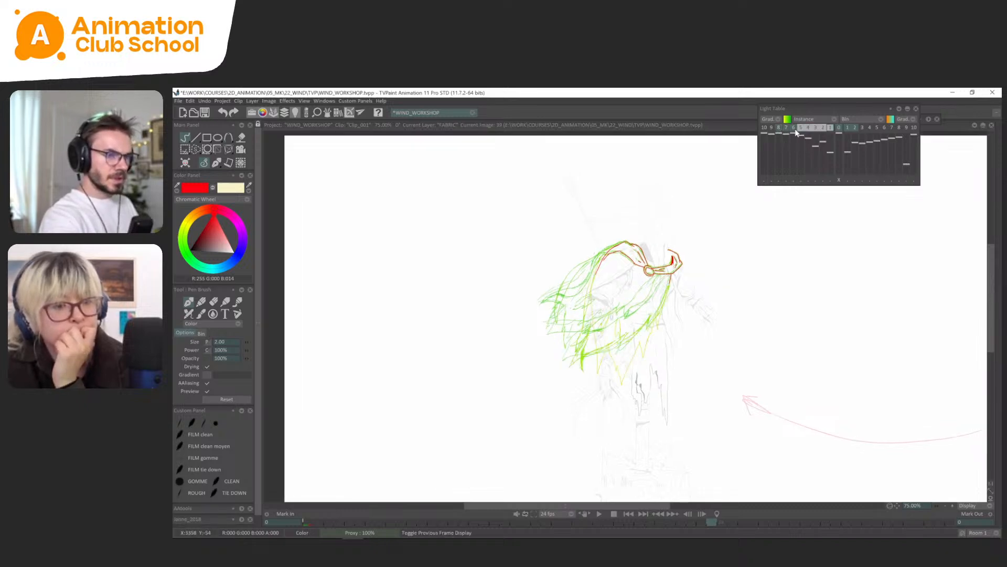
{"action": "left_click_drag", "start_coordinate": [795, 129], "coordinate": [793, 129]}
{"action": "scroll", "coordinate": [646, 329], "scroll_direction": "up", "scroll_amount": 1}
{"action": "left_click_drag", "start_coordinate": [665, 323], "coordinate": [656, 325]}
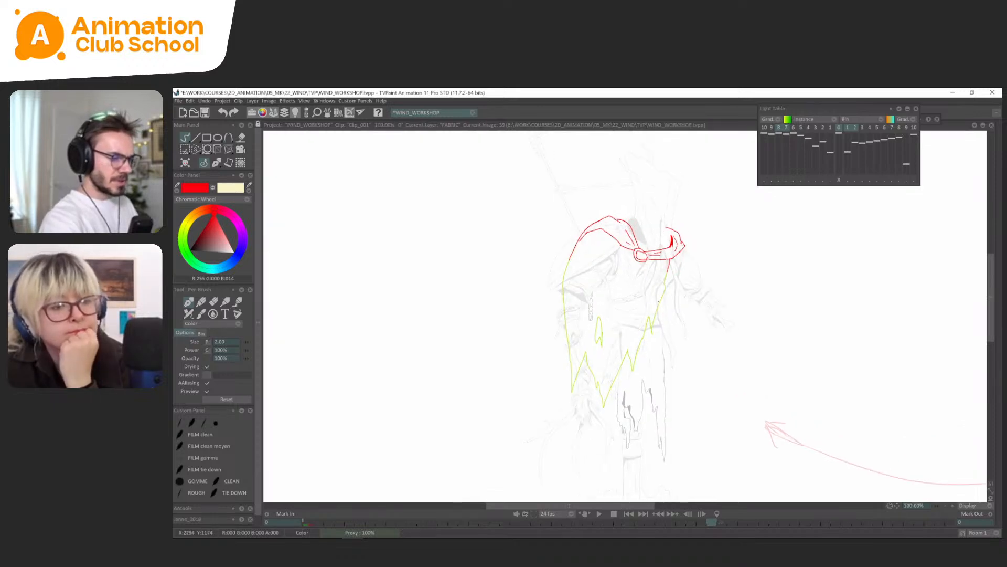
Add the immediately previous drawing to the light table and draw the cape's side edges and ragged hem on frame 39.
{"action": "key", "text": "Left"}
{"action": "key", "text": "Left"}
{"action": "key", "text": "Left"}
{"action": "key", "text": "Right"}
{"action": "key", "text": "Right"}
{"action": "key", "text": "Right"}
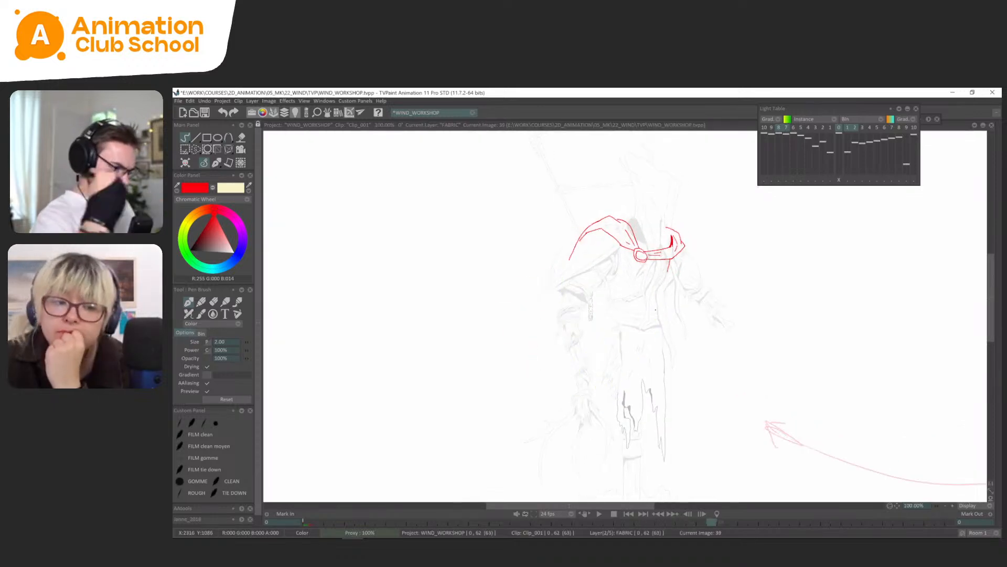
{"action": "left_click", "coordinate": [831, 127]}
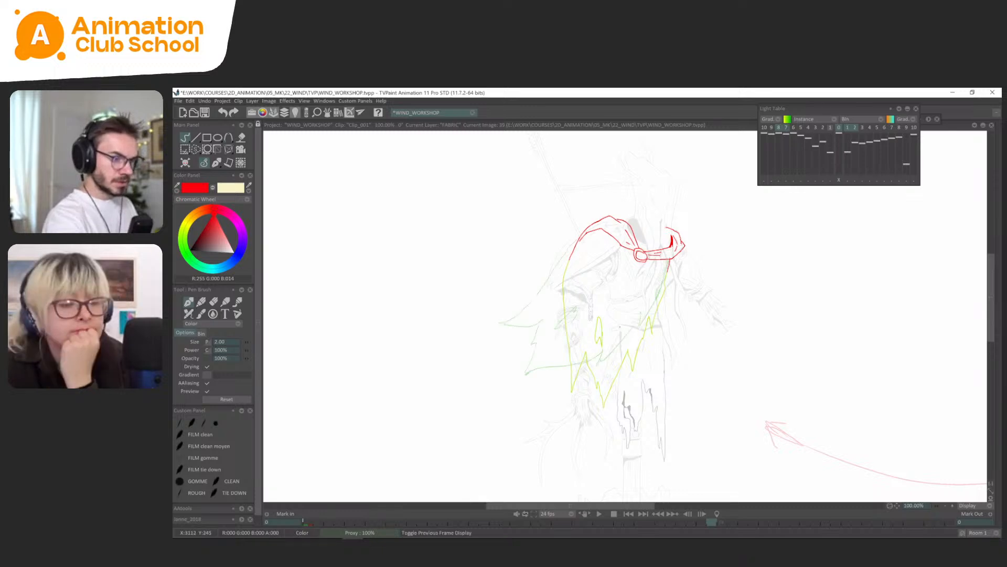
{"action": "left_click_drag", "start_coordinate": [593, 398], "coordinate": [621, 361]}
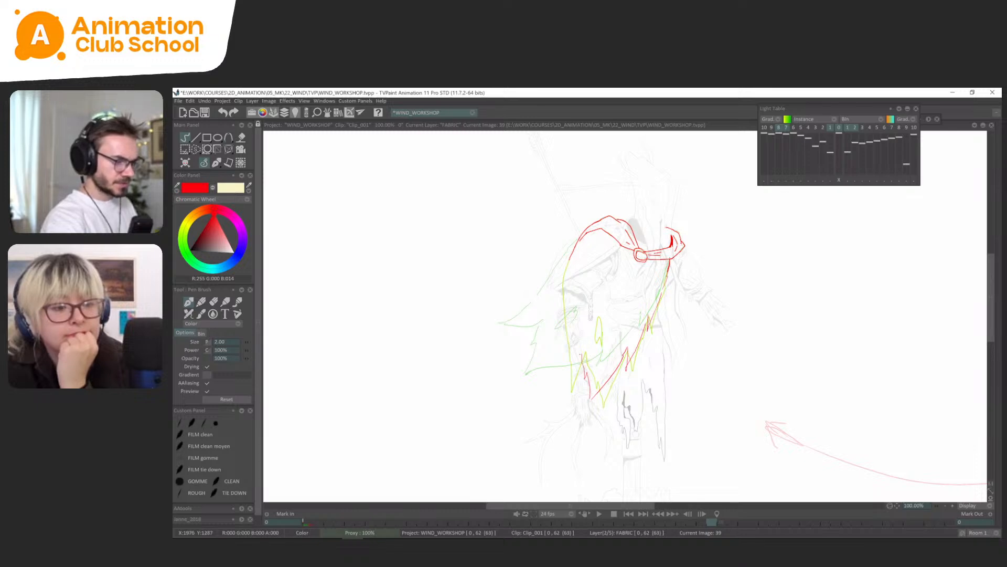
{"action": "key", "text": "ctrl+z"}
{"action": "left_click_drag", "start_coordinate": [561, 320], "coordinate": [557, 341]}
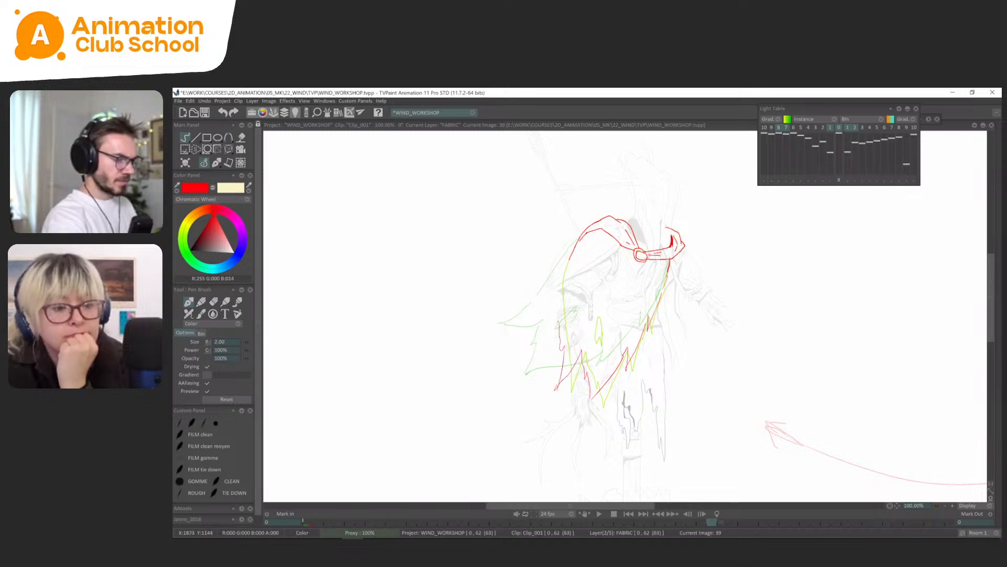
{"action": "key", "text": "l"}
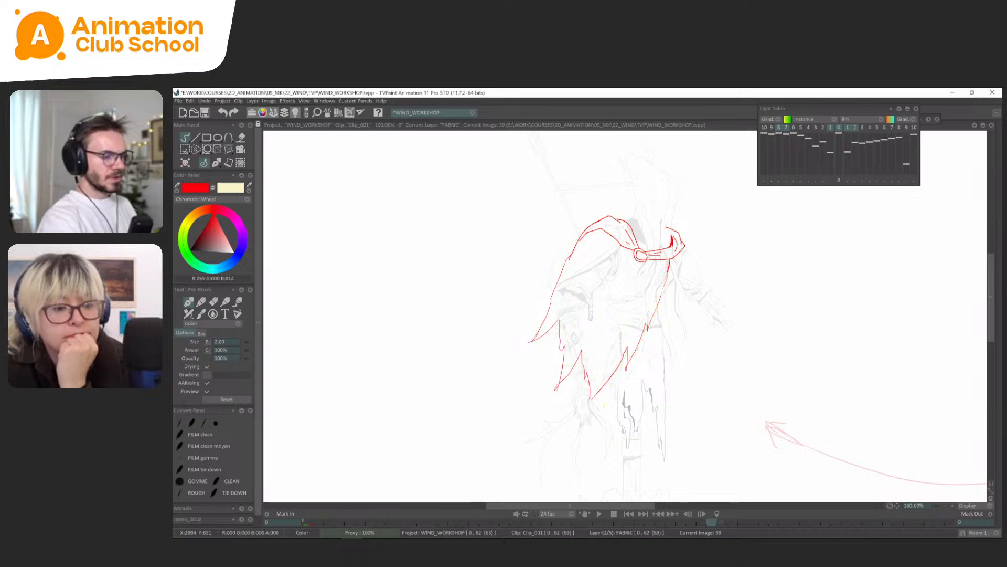
Flip through the drawings from frame 36 to 41 to check how the redrawn cape connects.
{"action": "key", "text": "Left"}
{"action": "key", "text": "Left"}
{"action": "key", "text": "Right"}
{"action": "key", "text": "Right"}
{"action": "key", "text": "Left"}
{"action": "key", "text": "Left"}
{"action": "key", "text": "Left"}
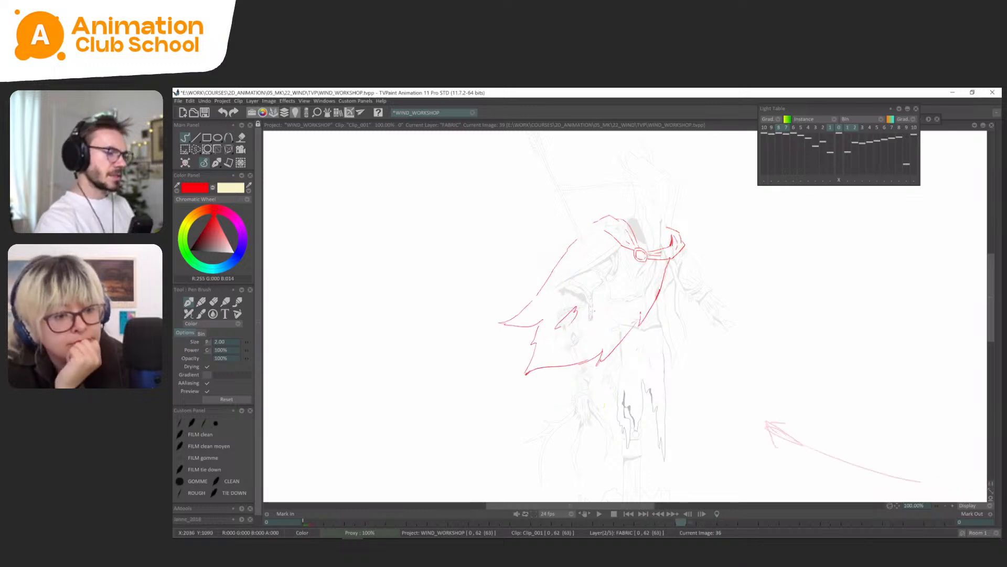
{"action": "key", "text": "Right"}
{"action": "key", "text": "Right"}
{"action": "key", "text": "Right"}
{"action": "key", "text": "Right"}
{"action": "key", "text": "Right"}
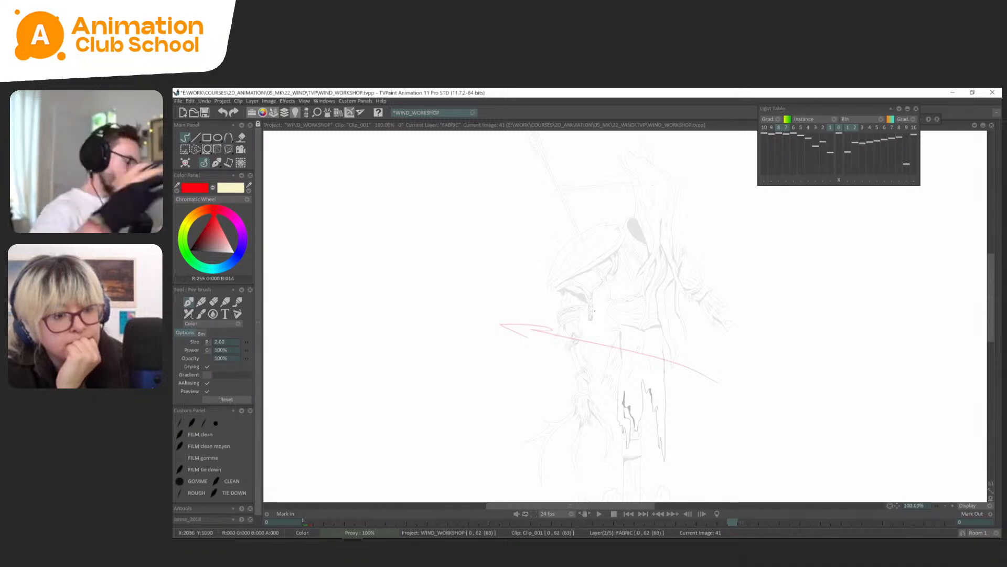
Flip repeatedly through the cape drawings at frames 33, 36 and 39 to judge the flow of the swing.
{"action": "scroll", "coordinate": [635, 263], "scroll_direction": "down", "scroll_amount": 1}
{"action": "key", "text": "Left"}
{"action": "key", "text": "Left"}
{"action": "key", "text": "Left"}
{"action": "key", "text": "Left"}
{"action": "key", "text": "Left"}
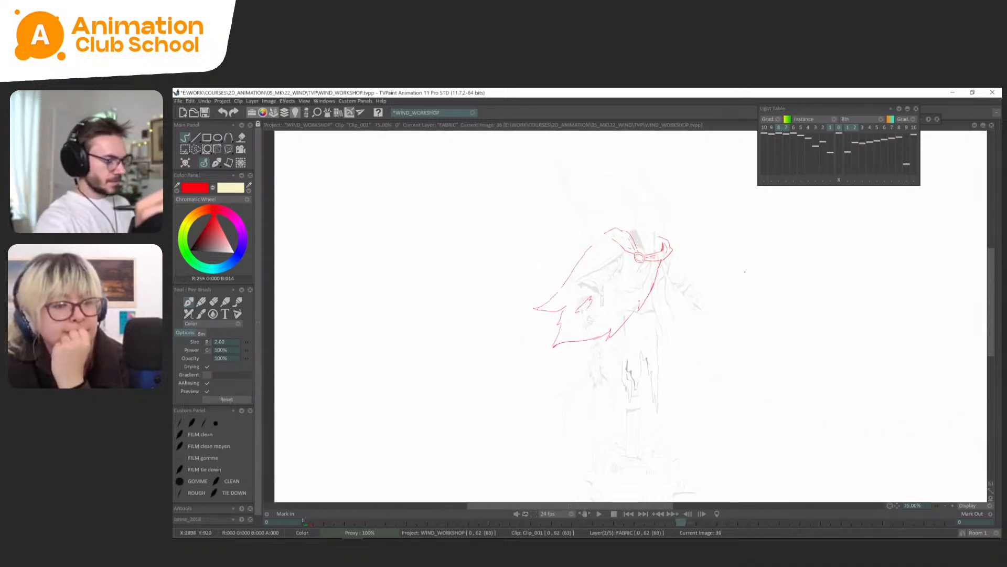
{"action": "key", "text": "Left"}
{"action": "key", "text": "Left"}
{"action": "key", "text": "Left"}
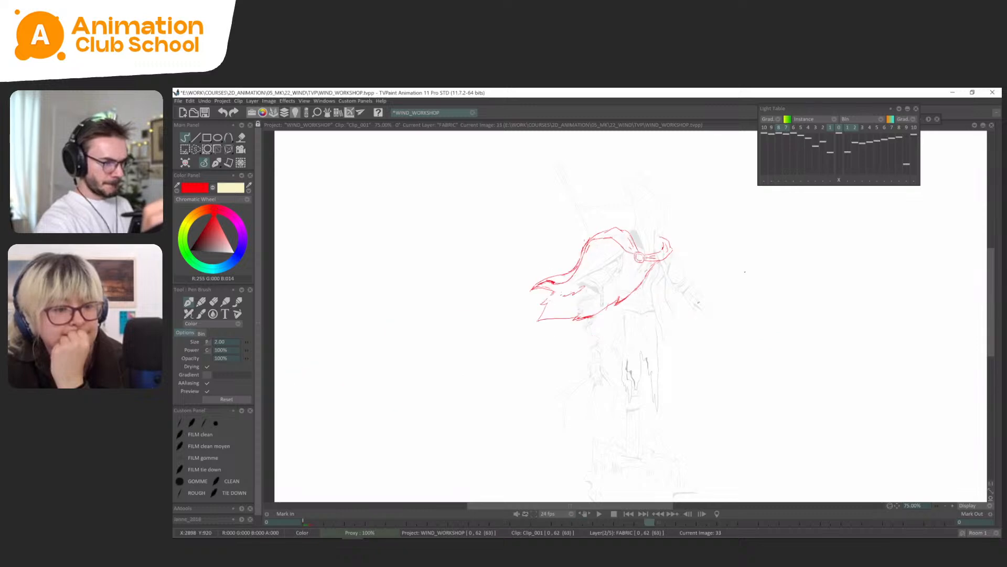
{"action": "key", "text": "Right"}
{"action": "key", "text": "Right"}
{"action": "key", "text": "Right"}
{"action": "key", "text": "Right"}
{"action": "key", "text": "Right"}
{"action": "key", "text": "Right"}
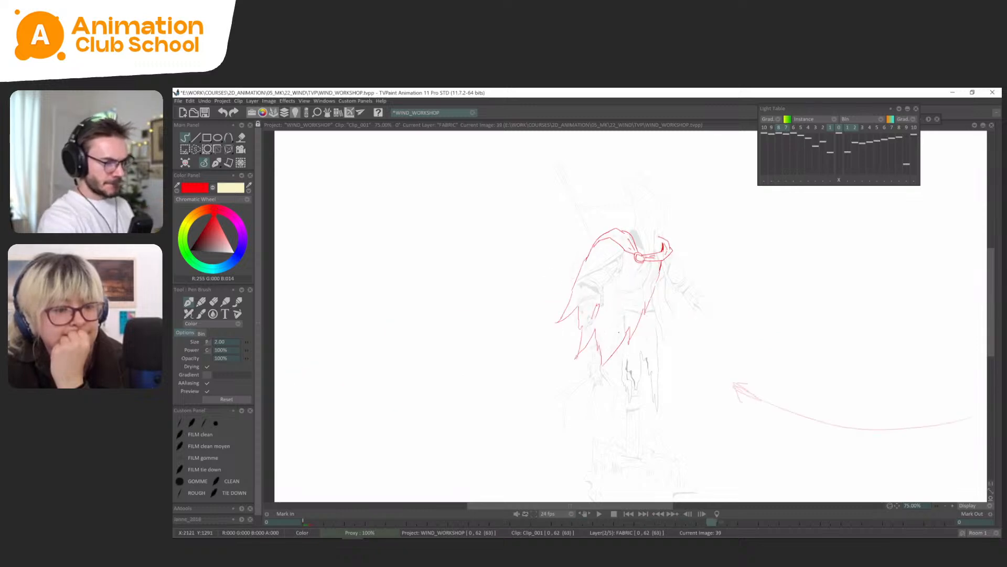
{"action": "key", "text": "Left"}
{"action": "key", "text": "Left"}
{"action": "key", "text": "Left"}
{"action": "key", "text": "Right"}
{"action": "key", "text": "Right"}
{"action": "key", "text": "Right"}
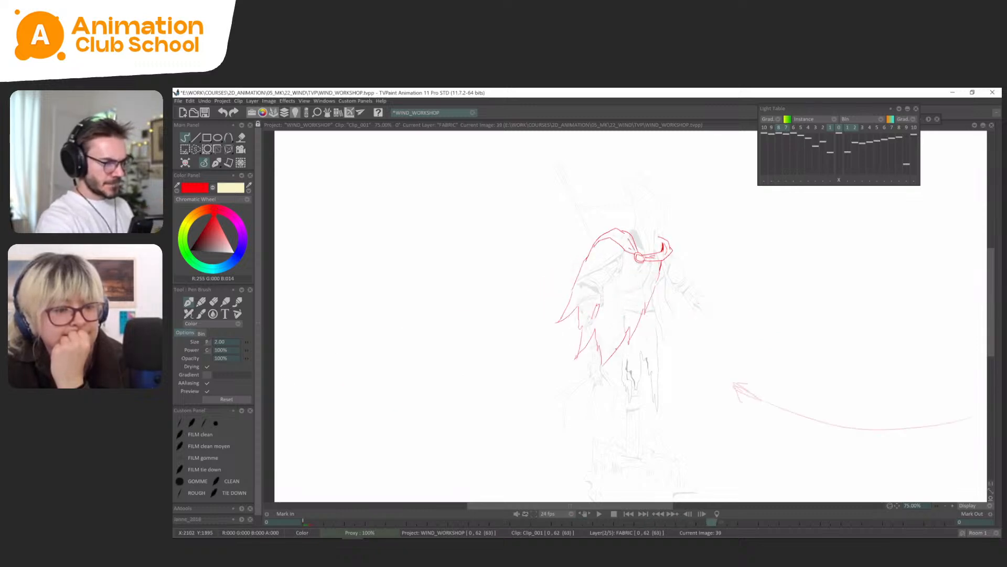
Show the timeline and step back through the earlier FABRIC drawings to frame 18.
{"action": "key", "text": "Tab"}
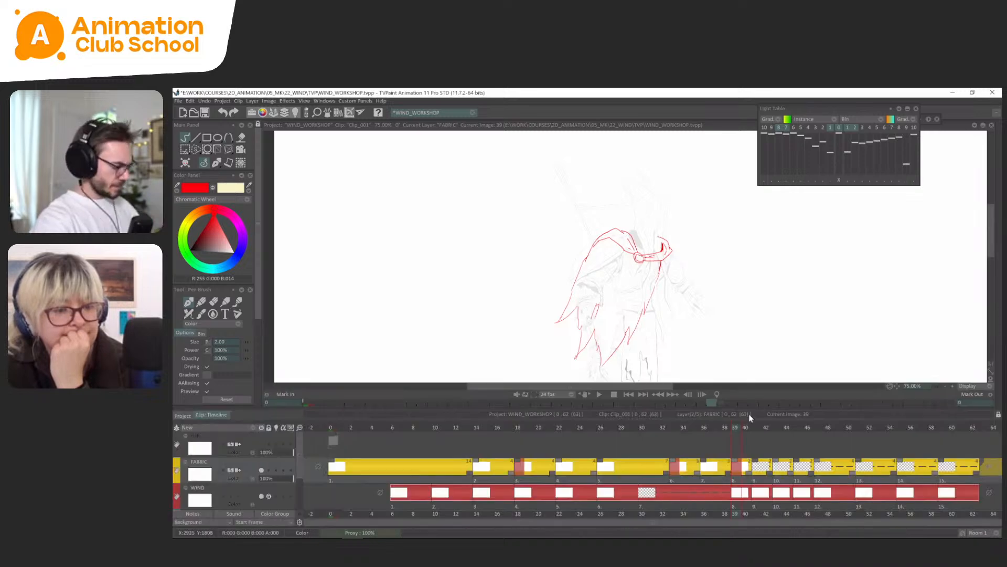
{"action": "key", "text": "Left"}
{"action": "key", "text": "Left"}
{"action": "key", "text": "Left"}
{"action": "key", "text": "Left"}
{"action": "key", "text": "Left"}
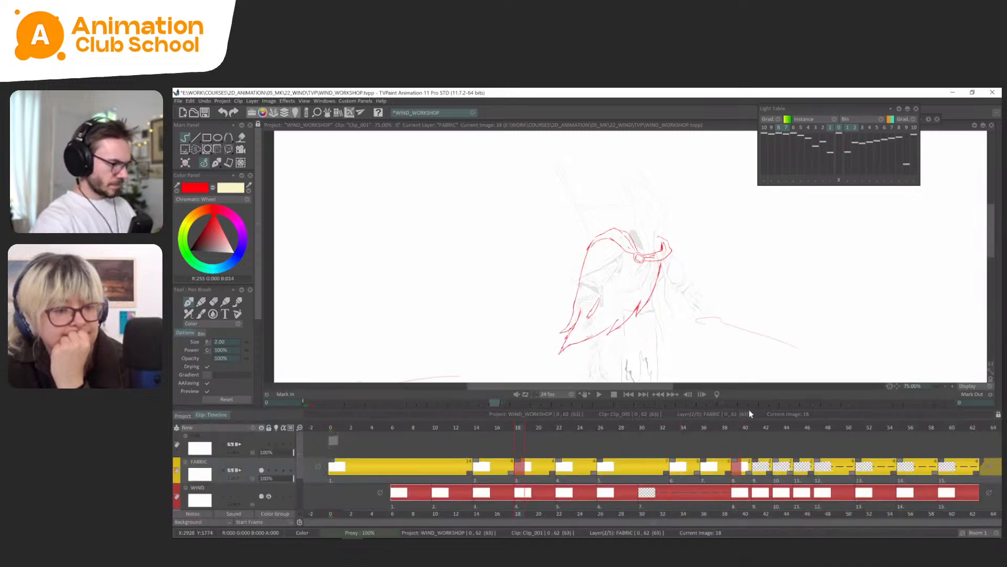
{"action": "key", "text": "super"}
{"action": "type", "text": "k"}
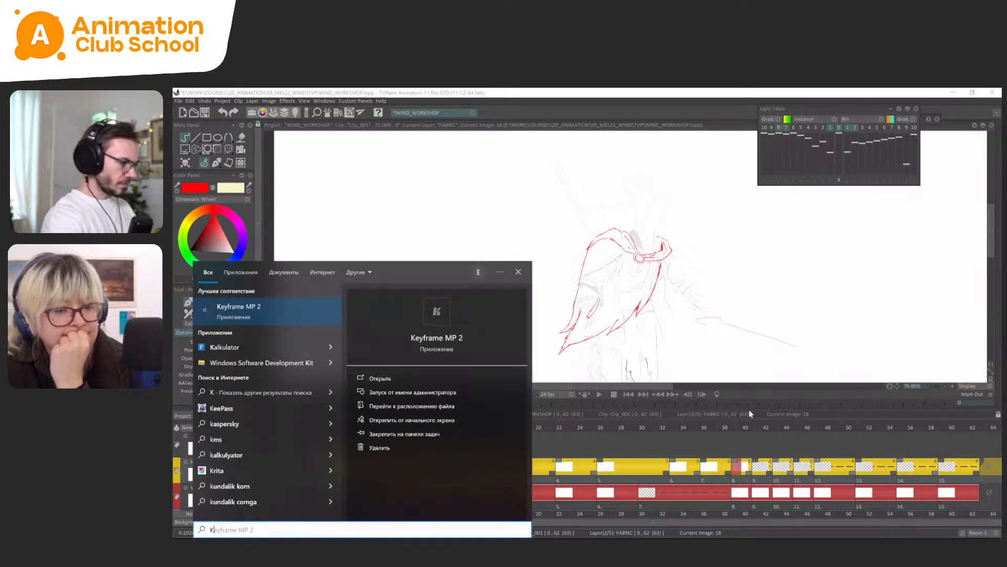
{"action": "key", "text": "Escape"}
Return to the first frame and compare its hanging cape with the redrawn cape at frame 39.
{"action": "key", "text": "Home"}
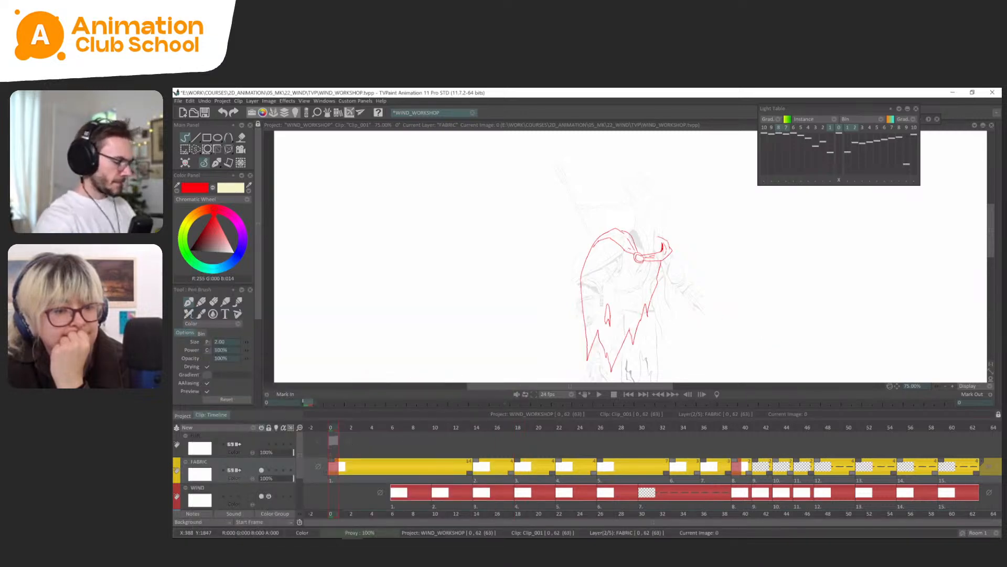
{"action": "key", "text": "Tab"}
{"action": "key", "text": "Right"}
{"action": "key", "text": "Left"}
{"action": "key", "text": "Right"}
{"action": "key", "text": "Left"}
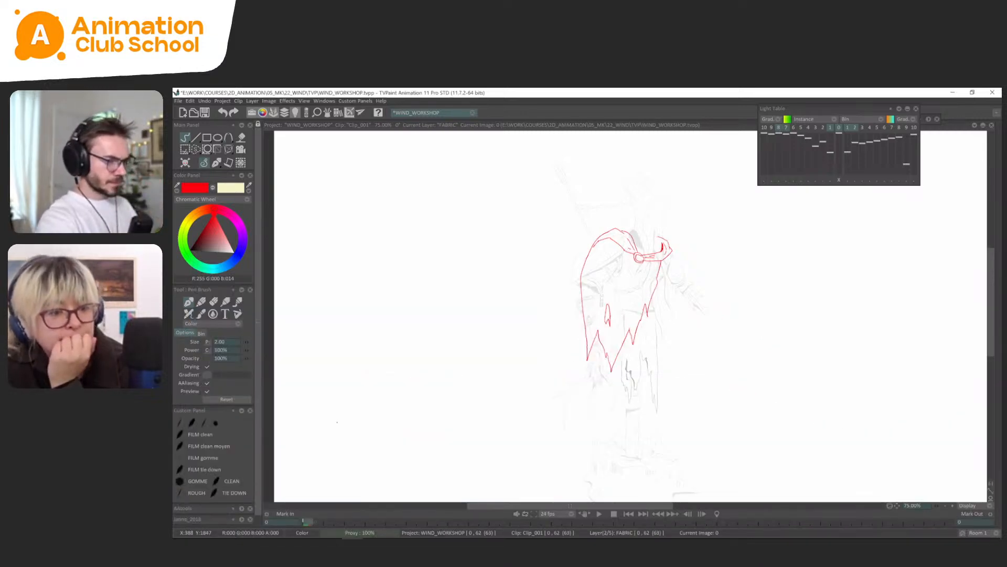
{"action": "key", "text": "Right"}
{"action": "key", "text": "Left"}
{"action": "key", "text": "Right"}
On frame 39, erase the hem spike beside the cape's trailing corner and shift the lowest hem point toward the gap with the Perspective tool.
{"action": "key", "text": "s"}
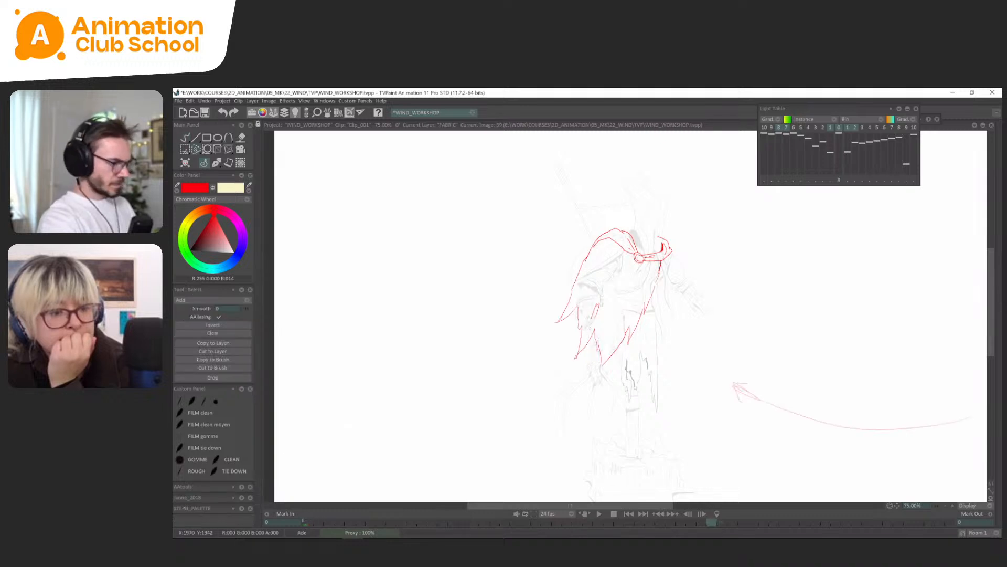
{"action": "key", "text": "Delete"}
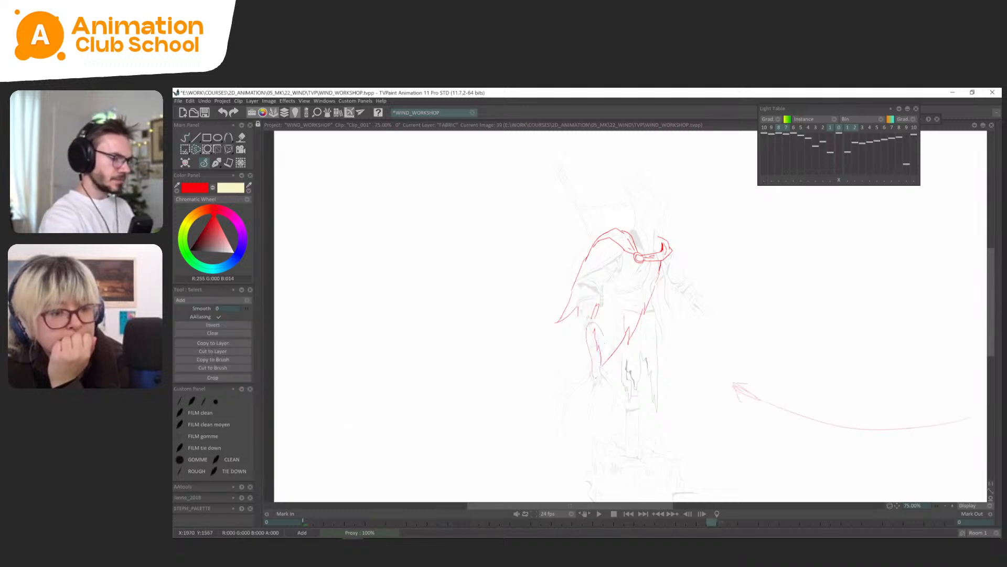
{"action": "key", "text": "Left"}
{"action": "key", "text": "Right"}
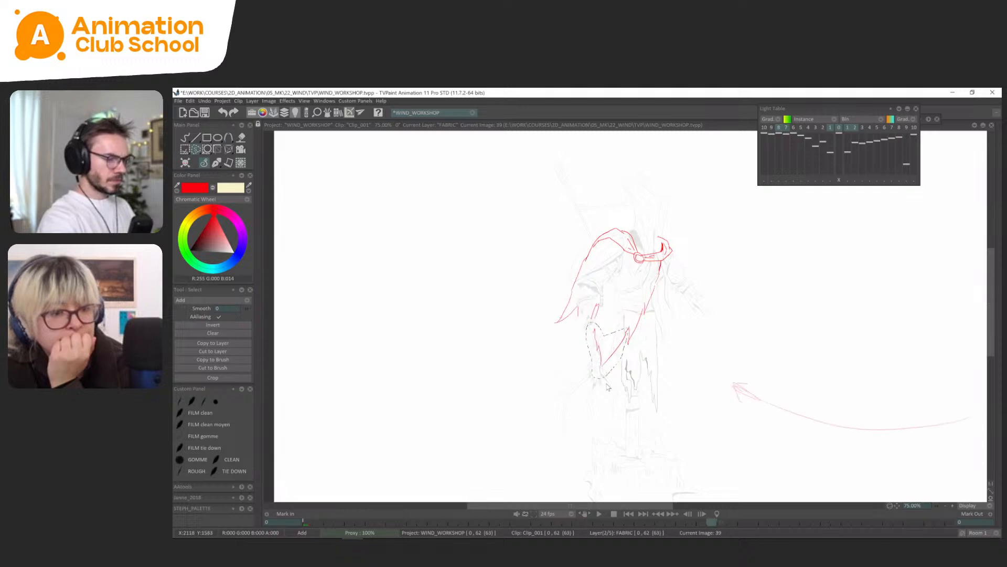
{"action": "key", "text": "ctrl+t"}
{"action": "left_click_drag", "start_coordinate": [608, 379], "coordinate": [576, 350]}
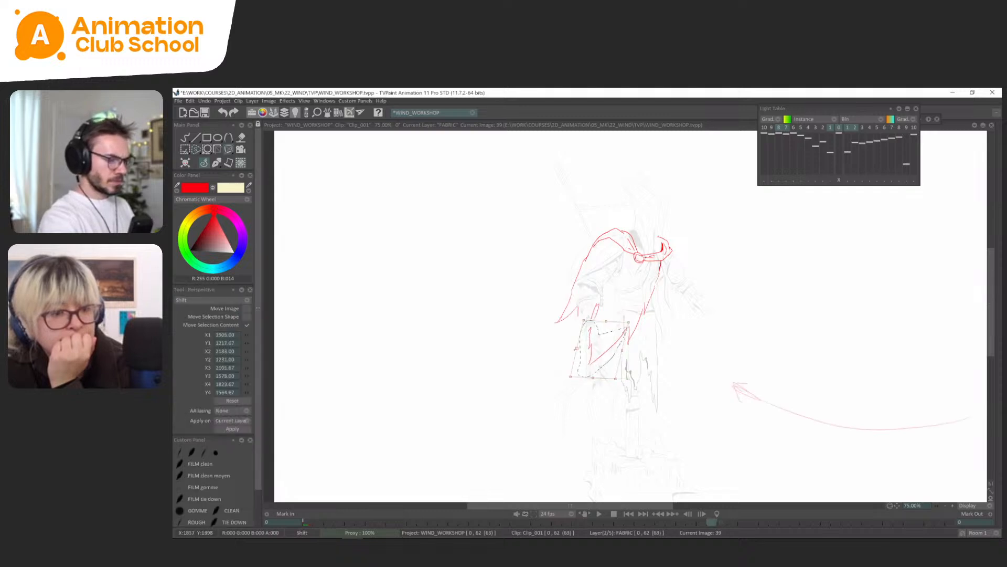
{"action": "key", "text": "Return"}
{"action": "left_click", "coordinate": [214, 162]}
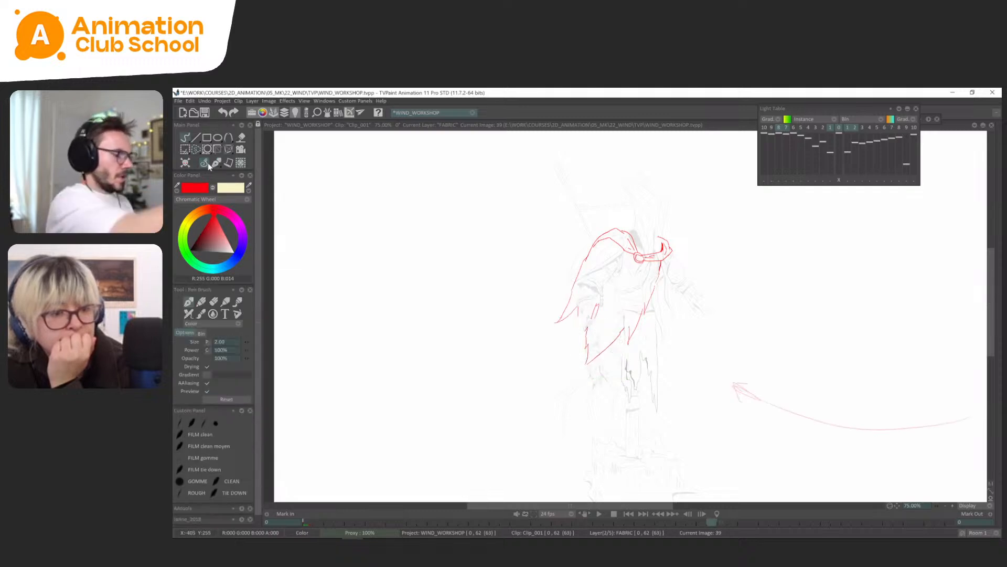
Flip between frame 39 and the first frame to compare the redrawn cape with the hanging cape.
{"action": "key", "text": "Return"}
{"action": "key", "text": "Right"}
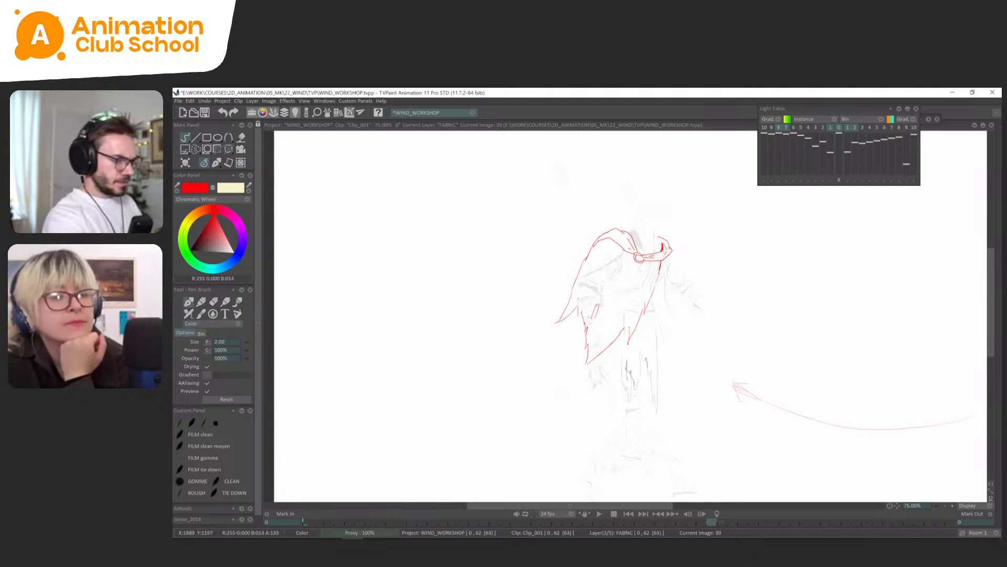
{"action": "key", "text": "Left"}
{"action": "key", "text": "Right"}
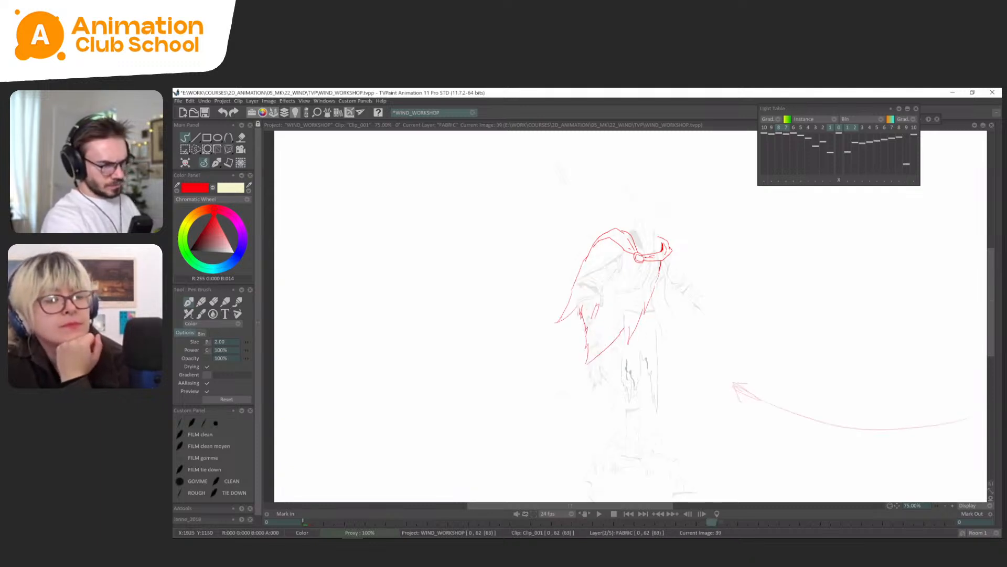
{"action": "key", "text": "Left"}
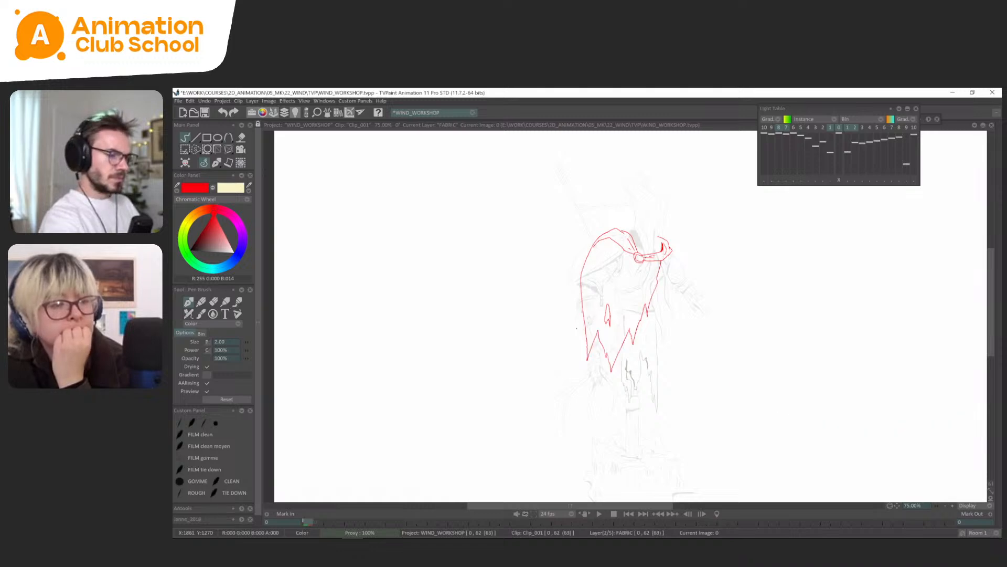
{"action": "key", "text": "Right"}
{"action": "key", "text": "Left"}
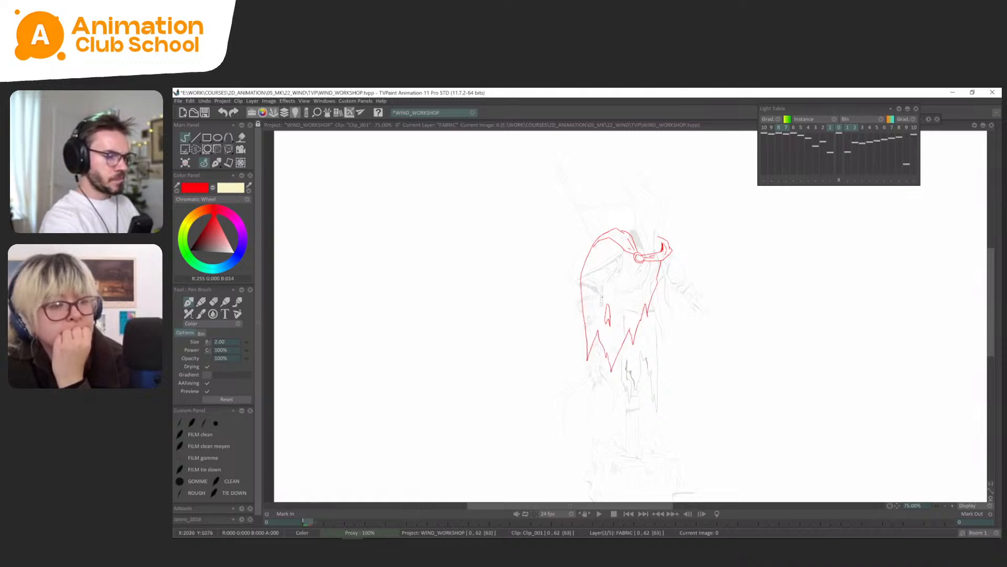
{"action": "key", "text": "Right"}
{"action": "key", "text": "Left"}
{"action": "key", "text": "Right"}
Rework the small tear inside frame 39's cape and check it against the first frame.
{"action": "key", "text": "s"}
{"action": "left_click_drag", "start_coordinate": [602, 289], "coordinate": [601, 318]}
{"action": "left_click", "coordinate": [216, 160]}
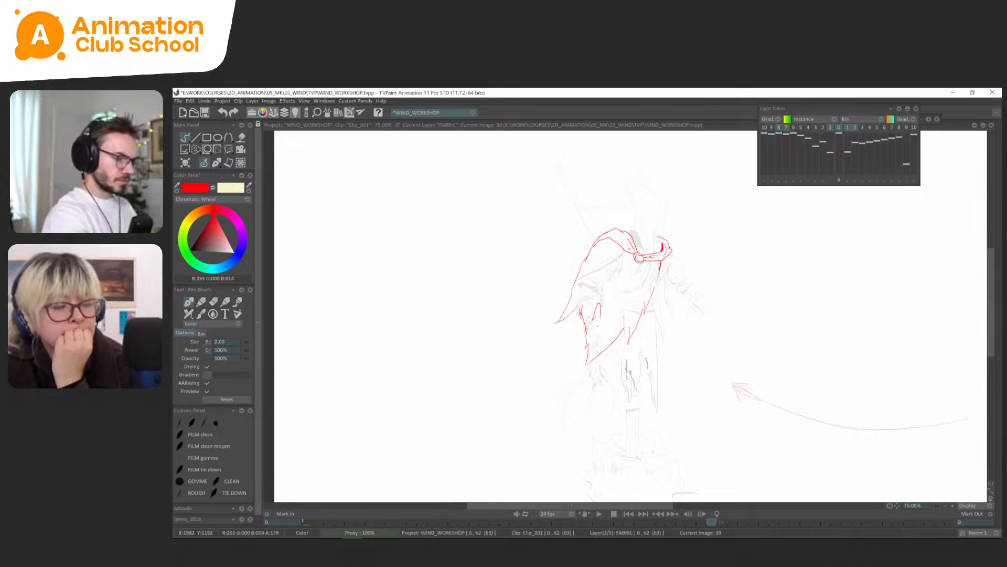
{"action": "key", "text": "Left"}
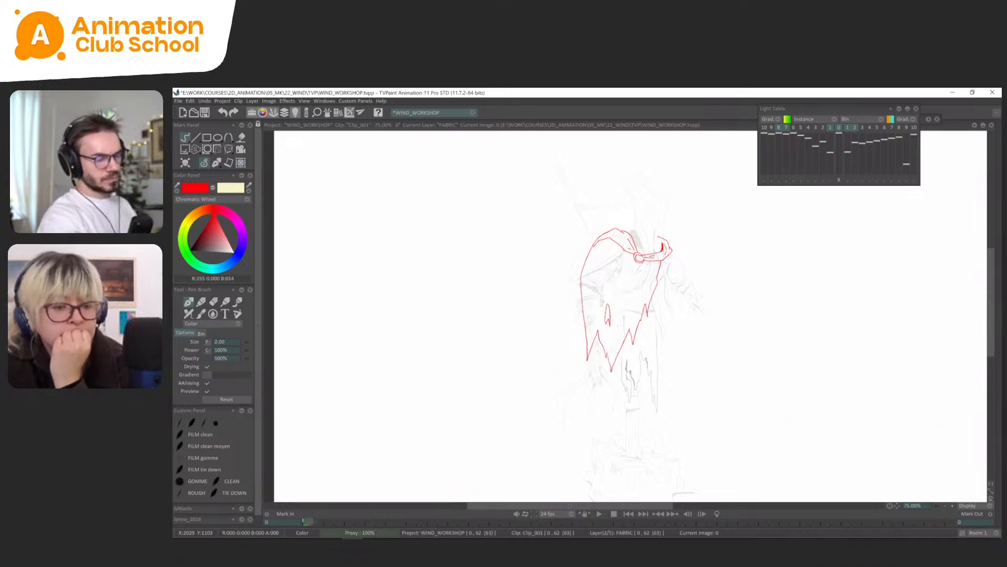
Play back the animation to judge the swing and return to frame 39.
{"action": "key", "text": "Return"}
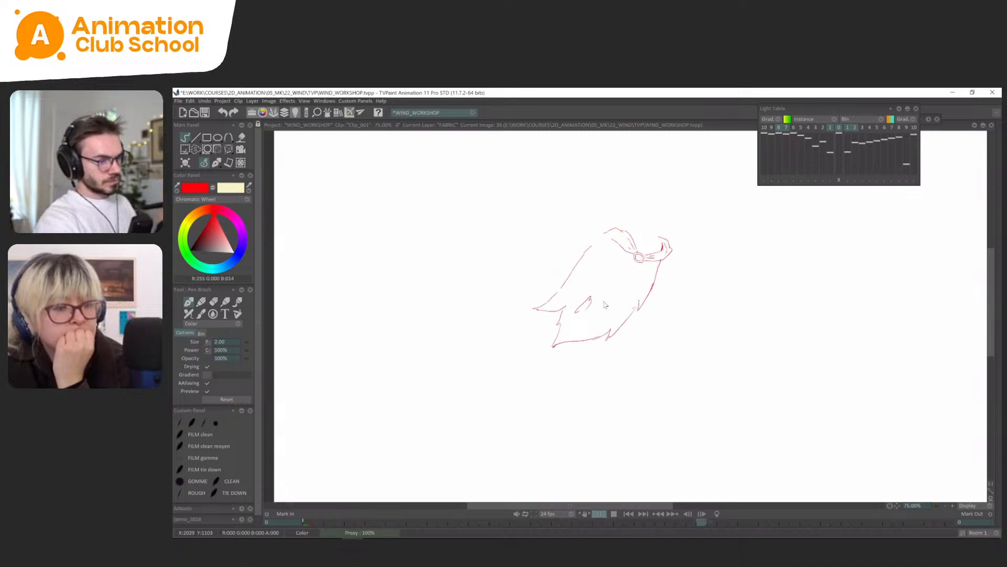
{"action": "left_click", "coordinate": [219, 164]}
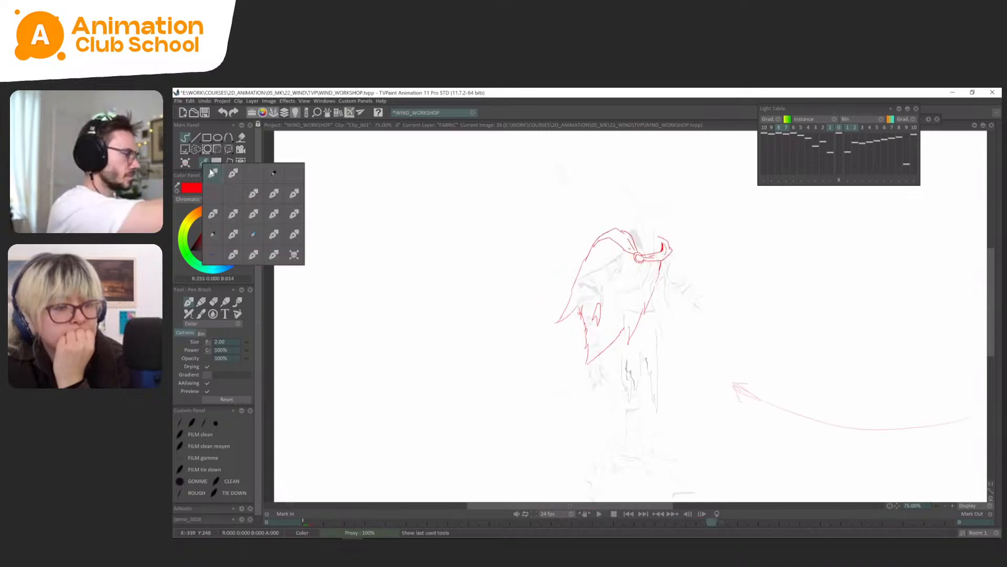
{"action": "left_click", "coordinate": [621, 424]}
{"action": "key", "text": "Tab"}
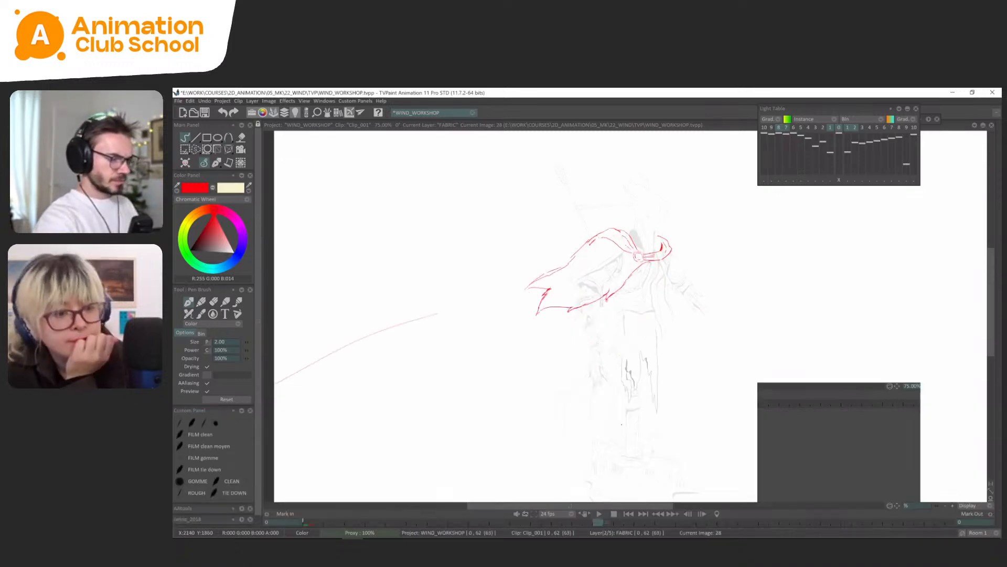
{"action": "key", "text": "Right"}
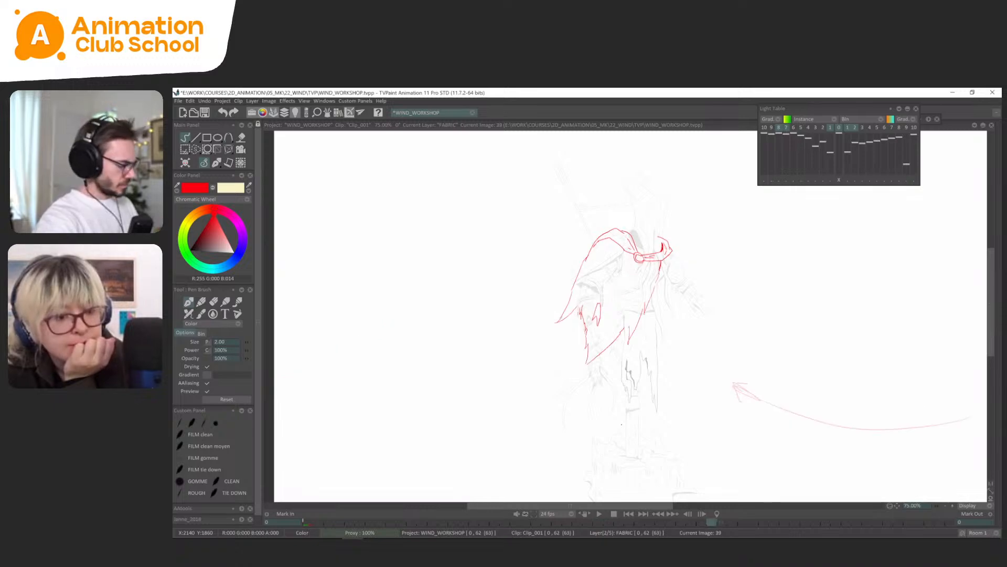
Step back and forth through the earlier cape drawings around frame 18, continuing forward through frame 33 to frame 39.
{"action": "left_click_drag", "start_coordinate": [712, 522], "coordinate": [577, 522]}
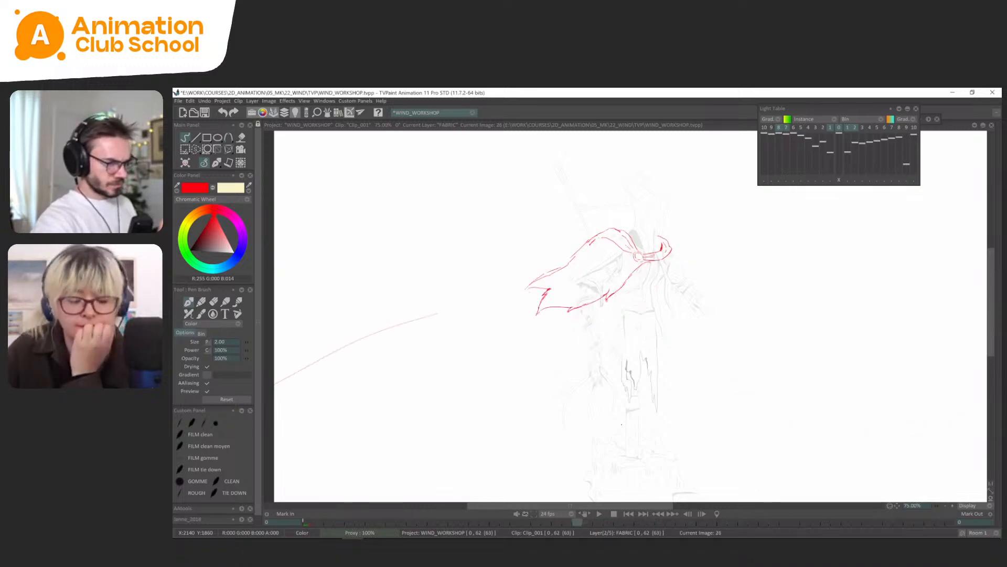
{"action": "key", "text": "Left"}
{"action": "key", "text": "Left"}
{"action": "key", "text": "Left"}
{"action": "key", "text": "Right"}
{"action": "key", "text": "Right"}
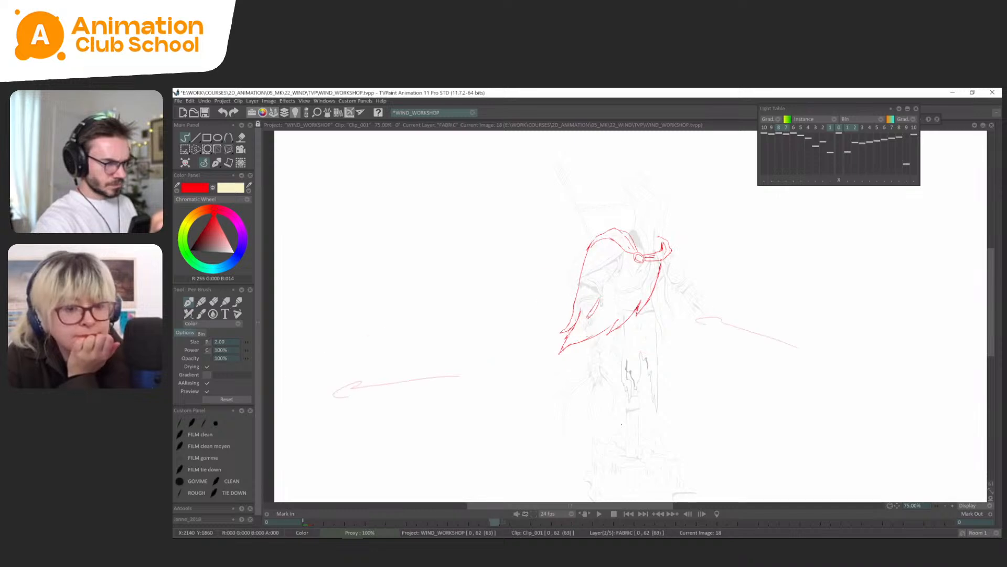
{"action": "key", "text": "Right"}
{"action": "key", "text": "Right"}
{"action": "key", "text": "Left"}
{"action": "key", "text": "Left"}
{"action": "key", "text": "Left"}
{"action": "key", "text": "Left"}
{"action": "key", "text": "Right"}
{"action": "key", "text": "Right"}
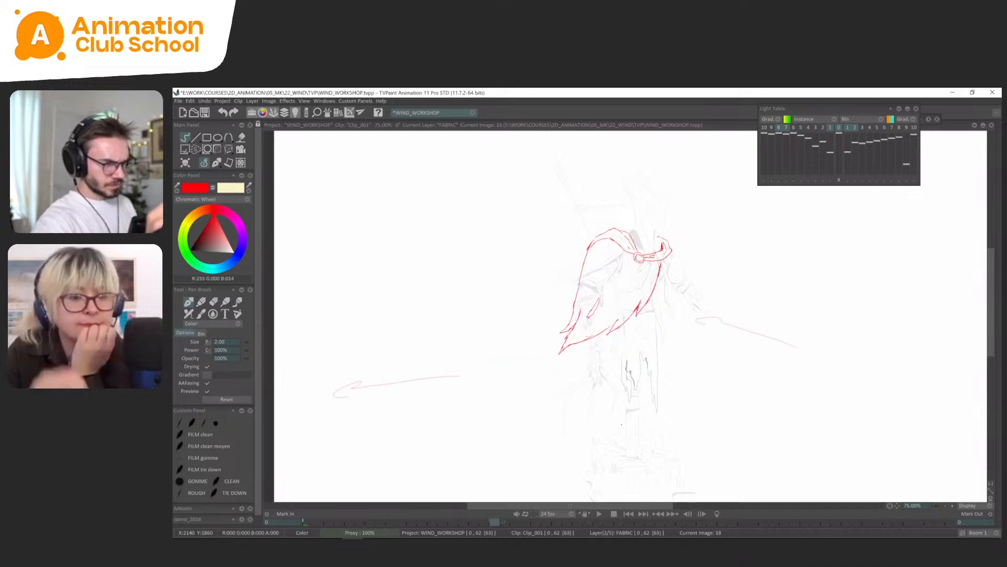
{"action": "key", "text": "Right"}
{"action": "key", "text": "Right"}
{"action": "key", "text": "Right"}
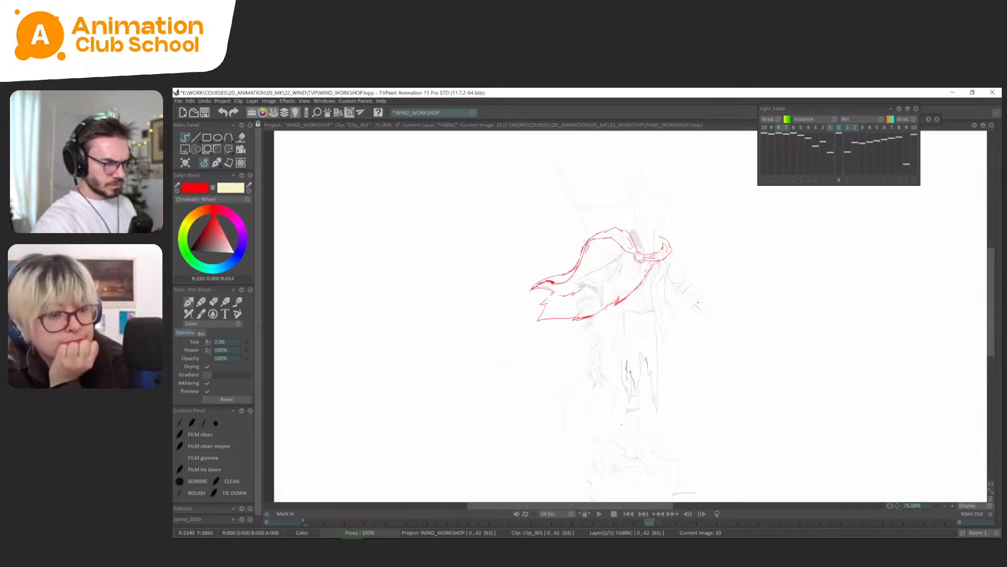
{"action": "key", "text": "Right"}
{"action": "key", "text": "Right"}
{"action": "key", "text": "Right"}
{"action": "key", "text": "Right"}
{"action": "key", "text": "Right"}
{"action": "key", "text": "Right"}
{"action": "key", "text": "Right"}
{"action": "key", "text": "Right"}
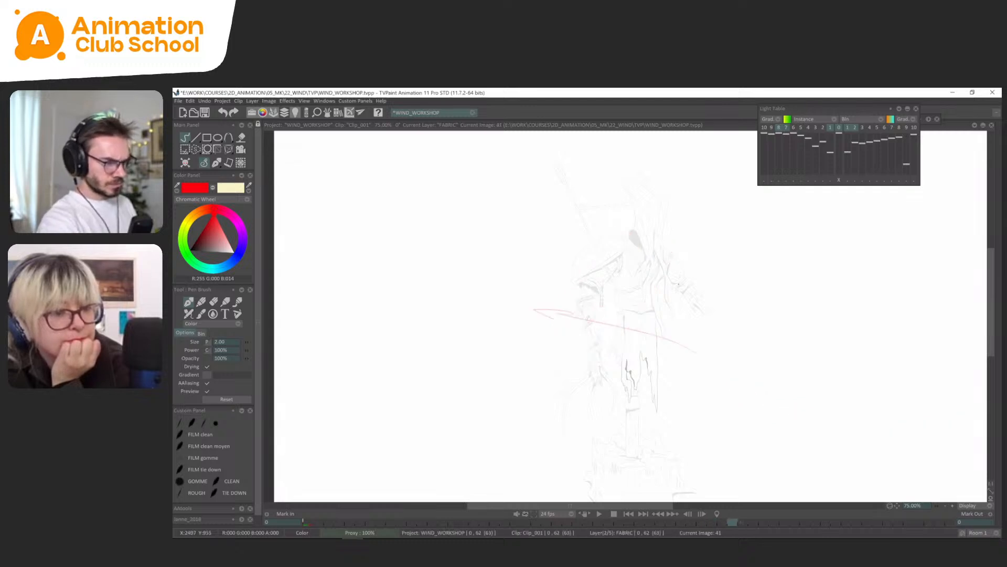
On frame 41, briefly show the neighbouring drawings with the light table and sketch the cape's side edges and ragged hem.
{"action": "key", "text": "Left"}
{"action": "key", "text": "Right"}
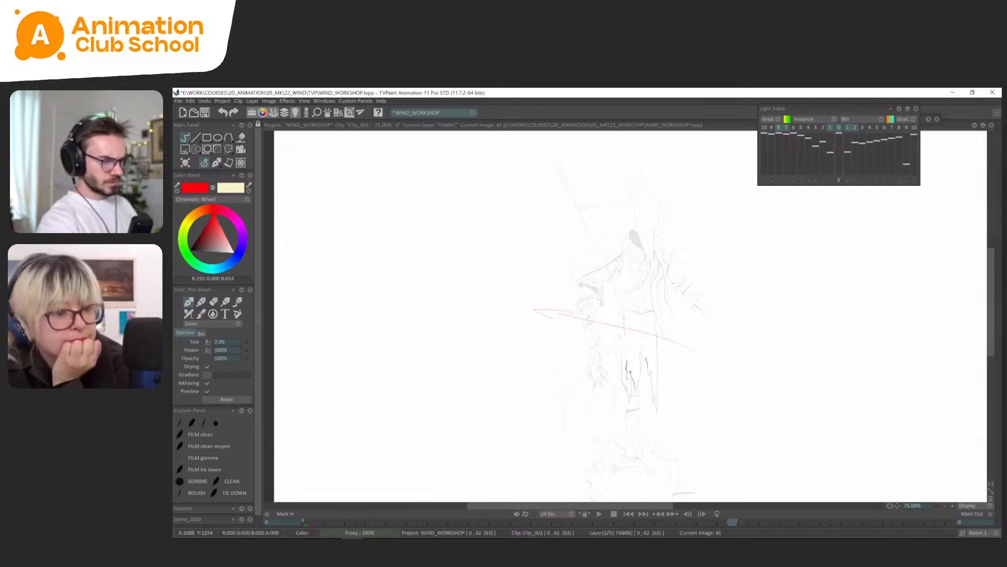
{"action": "left_click", "coordinate": [829, 127]}
{"action": "left_click_drag", "start_coordinate": [780, 128], "coordinate": [795, 128]}
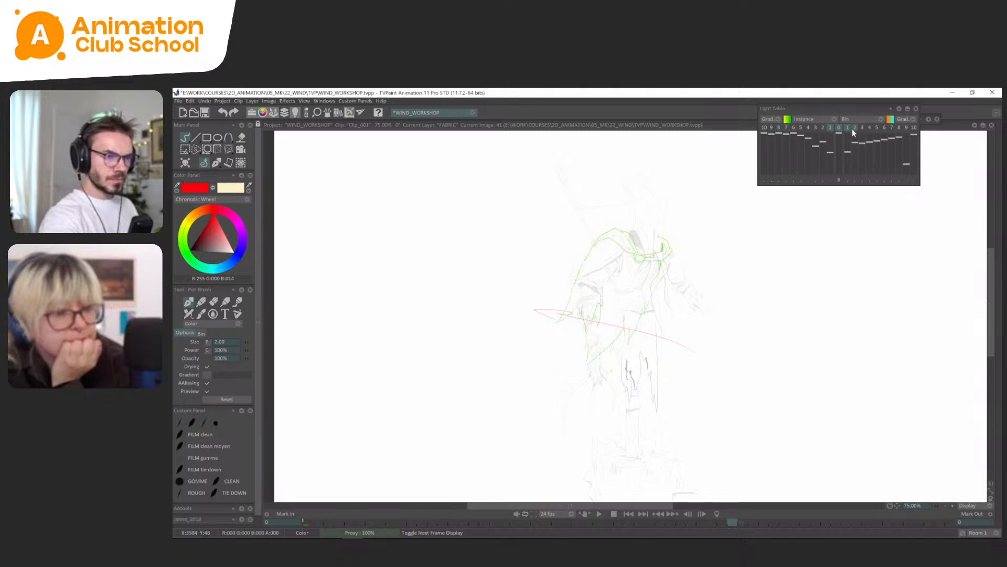
{"action": "left_click_drag", "start_coordinate": [604, 369], "coordinate": [600, 348]}
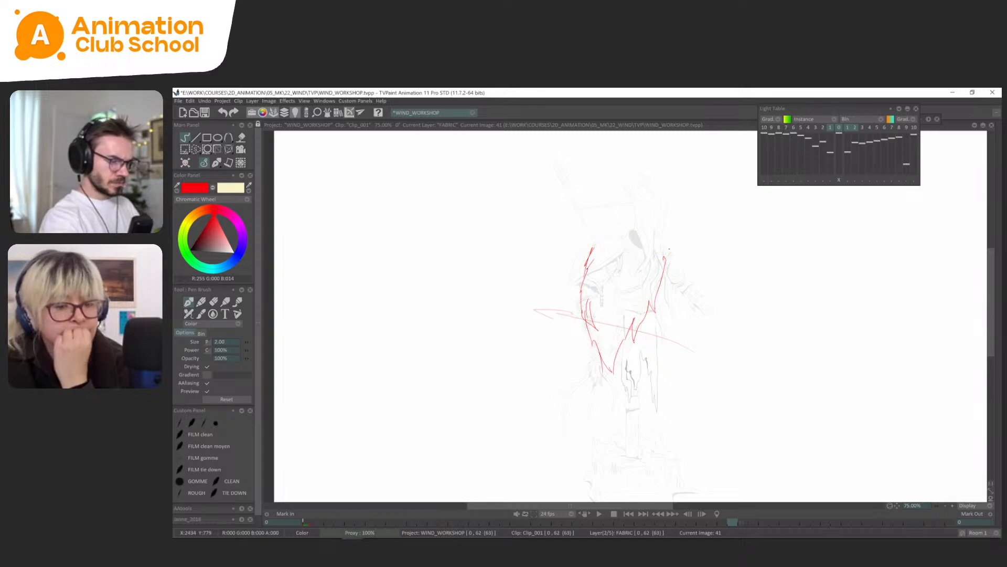
{"action": "key", "text": "Left"}
{"action": "key", "text": "Right"}
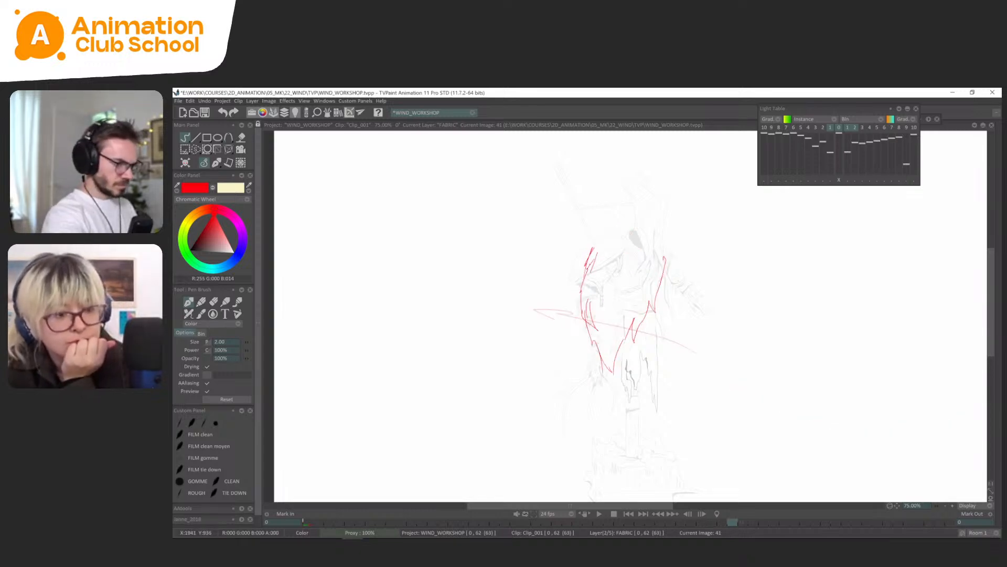
On frame 41, redraw the cape's trailing edge as a rounder bulge down to the hem and delete the old inner lines.
{"action": "left_click_drag", "start_coordinate": [586, 279], "coordinate": [598, 358]}
{"action": "mouse_move", "coordinate": [591, 258]}
{"action": "left_mouse_down"}
{"action": "mouse_move", "coordinate": [593, 364]}
{"action": "mouse_move", "coordinate": [636, 313]}
{"action": "mouse_move", "coordinate": [592, 349]}
{"action": "left_mouse_up"}
{"action": "key", "text": "s"}
{"action": "key", "text": "Delete"}
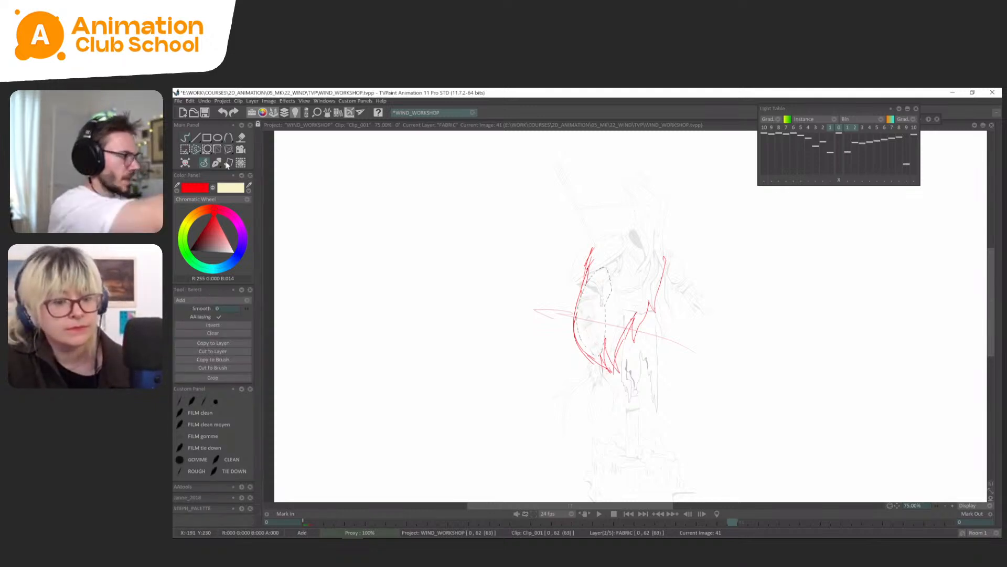
{"action": "left_click", "coordinate": [210, 167]}
Compare frame 41 with the preceding drawings and draw a line inside the trailing edge, from the shoulder down toward the hem.
{"action": "key", "text": "Left"}
{"action": "key", "text": "Left"}
{"action": "key", "text": "Left"}
{"action": "key", "text": "Left"}
{"action": "key", "text": "Left"}
{"action": "key", "text": "Right"}
{"action": "key", "text": "Right"}
{"action": "key", "text": "Right"}
{"action": "key", "text": "Right"}
{"action": "key", "text": "Right"}
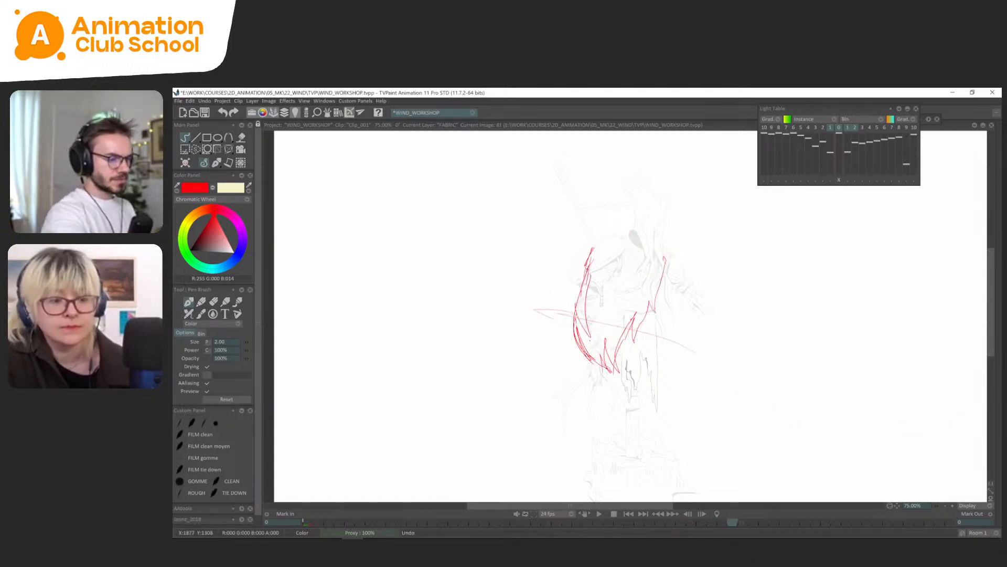
{"action": "left_click_drag", "start_coordinate": [592, 256], "coordinate": [590, 336]}
Flip repeatedly between frames 39 and 41 to judge how the cape swings.
{"action": "key", "text": "Left"}
{"action": "key", "text": "Left"}
{"action": "key", "text": "Right"}
{"action": "key", "text": "Right"}
{"action": "key", "text": "Left"}
{"action": "key", "text": "Left"}
{"action": "key", "text": "Right"}
{"action": "key", "text": "Right"}
{"action": "key", "text": "Left"}
{"action": "key", "text": "Left"}
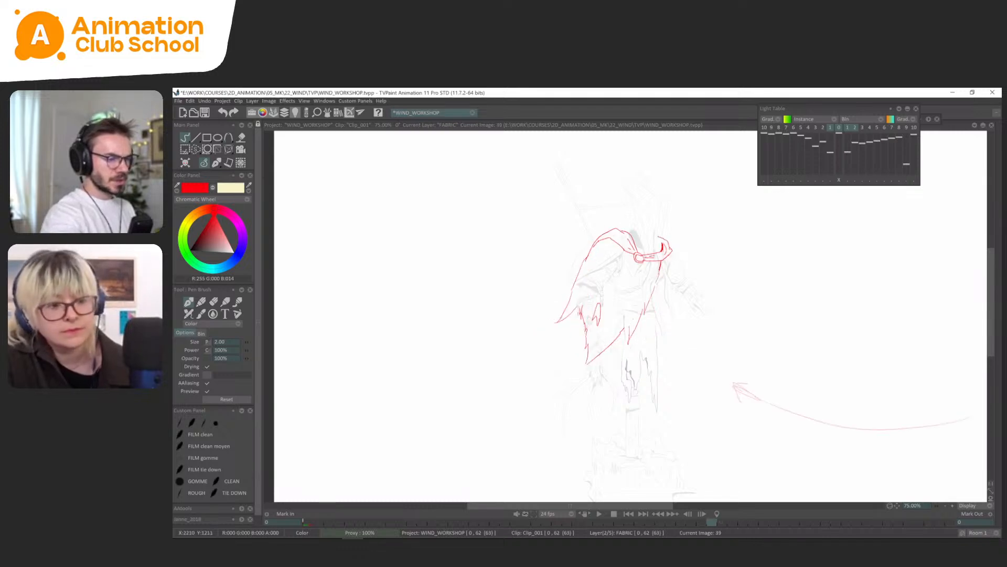
{"action": "key", "text": "Right"}
{"action": "key", "text": "Right"}
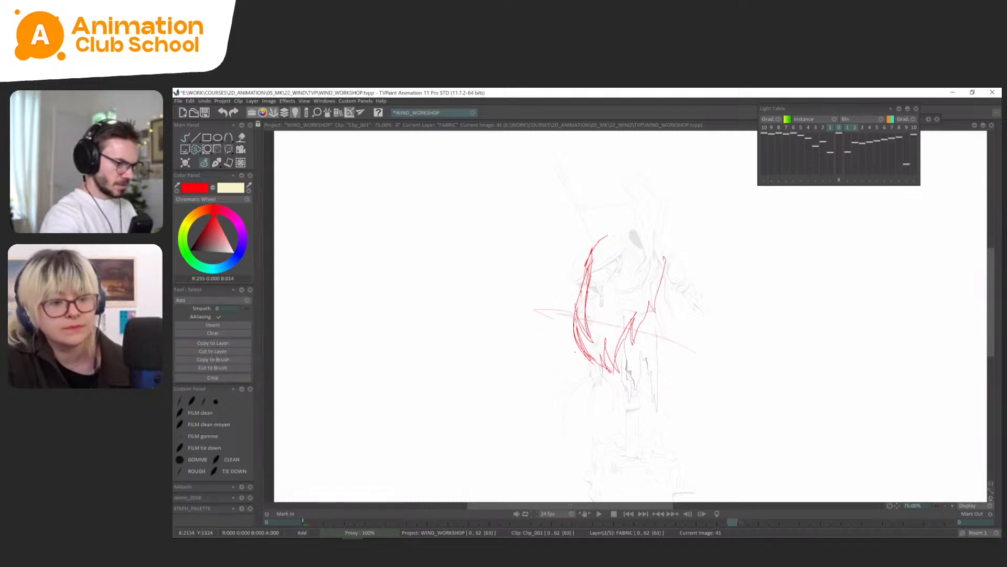
Remove the lower hem of frame 41's cape and redraw it from the lowest point up to the inner trailing line.
{"action": "key", "text": "ctrl+z"}
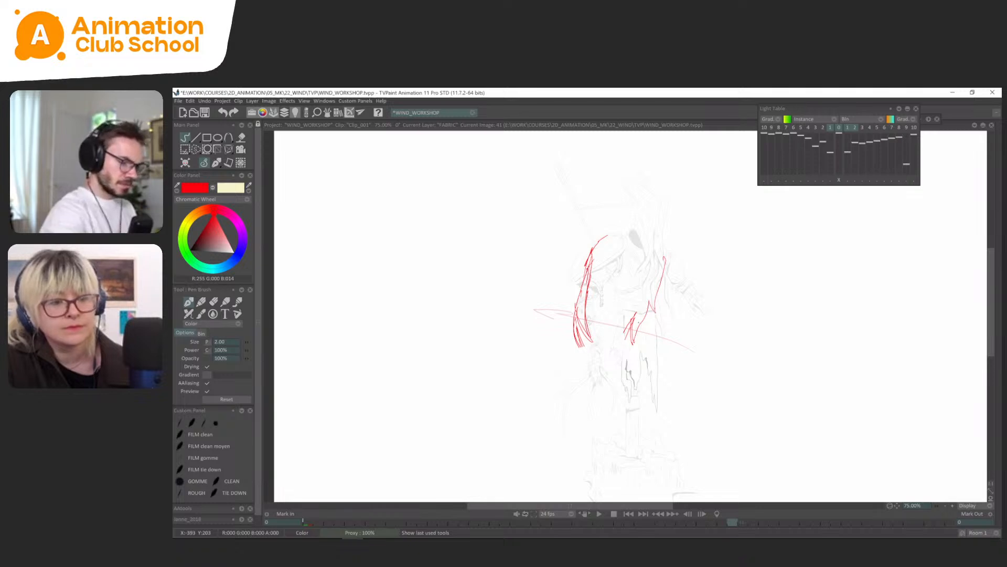
{"action": "key", "text": "Left"}
{"action": "key", "text": "Left"}
{"action": "key", "text": "Right"}
{"action": "key", "text": "Right"}
{"action": "key", "text": "Left"}
{"action": "key", "text": "Left"}
{"action": "key", "text": "Right"}
{"action": "key", "text": "Right"}
{"action": "left_click_drag", "start_coordinate": [615, 370], "coordinate": [590, 336]}
Clean up the lower strokes of frame 41's trailing edge, extend the outer curve toward the hem and compare with frame 39.
{"action": "key", "text": "s"}
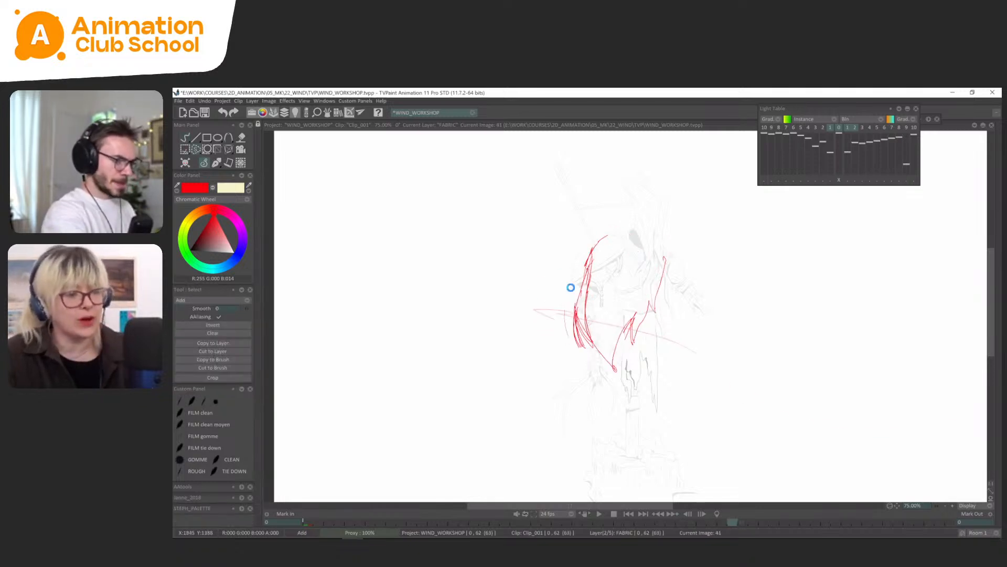
{"action": "left_click", "coordinate": [216, 163]}
{"action": "left_click", "coordinate": [215, 166]}
{"action": "key", "text": "Left"}
{"action": "key", "text": "Left"}
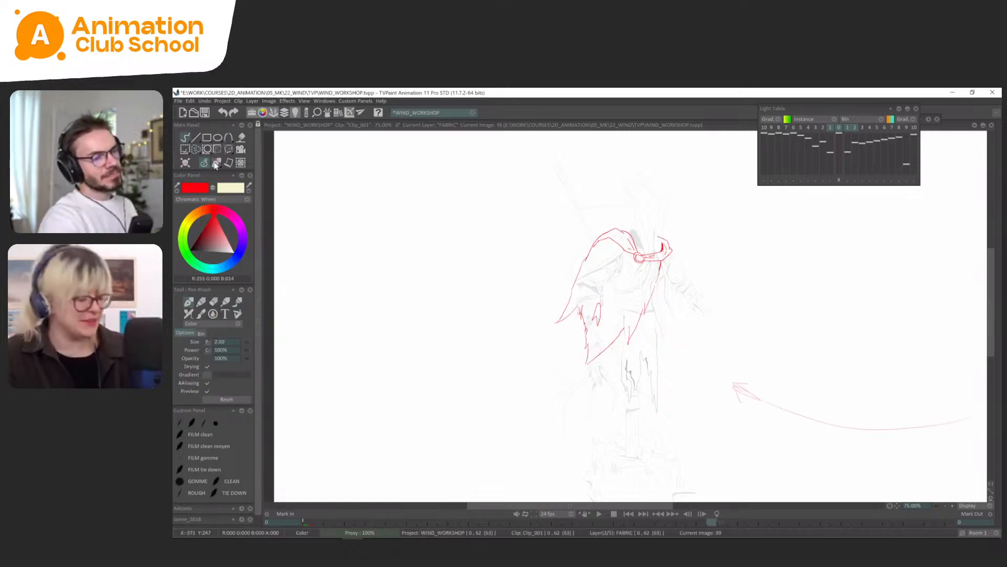
{"action": "key", "text": "Right"}
{"action": "key", "text": "Right"}
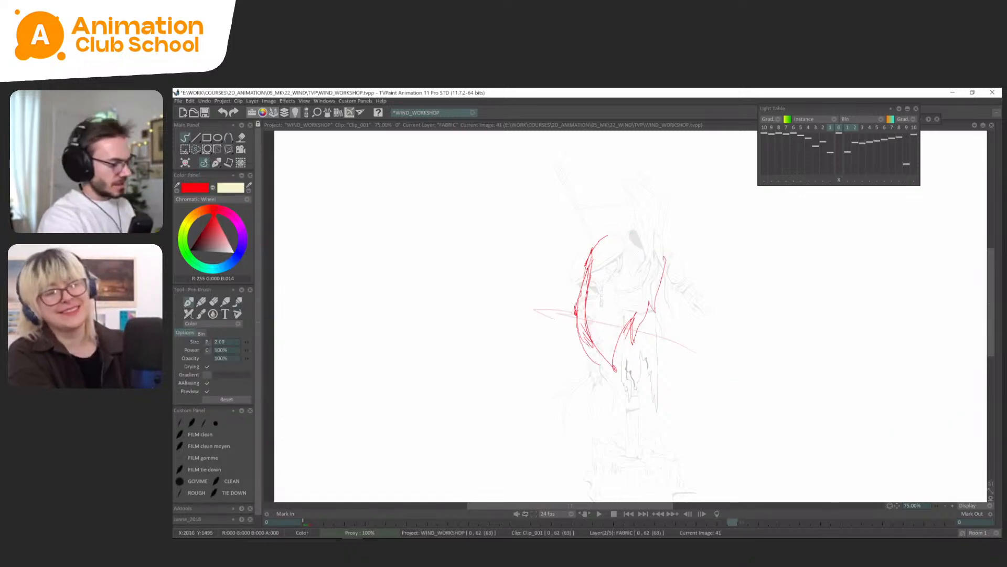
Select the lower part of frame 41's cape and shift it toward the trailing side with a transform.
{"action": "key", "text": "s"}
{"action": "mouse_move", "coordinate": [658, 319]}
{"action": "left_mouse_down"}
{"action": "mouse_move", "coordinate": [647, 386]}
{"action": "mouse_move", "coordinate": [650, 326]}
{"action": "left_mouse_up"}
{"action": "key", "text": "ctrl+t"}
{"action": "left_click_drag", "start_coordinate": [612, 391], "coordinate": [586, 385]}
{"action": "key", "text": "Return"}
{"action": "key", "text": "ctrl+d"}
{"action": "left_click", "coordinate": [216, 163]}
{"action": "left_click", "coordinate": [215, 166]}
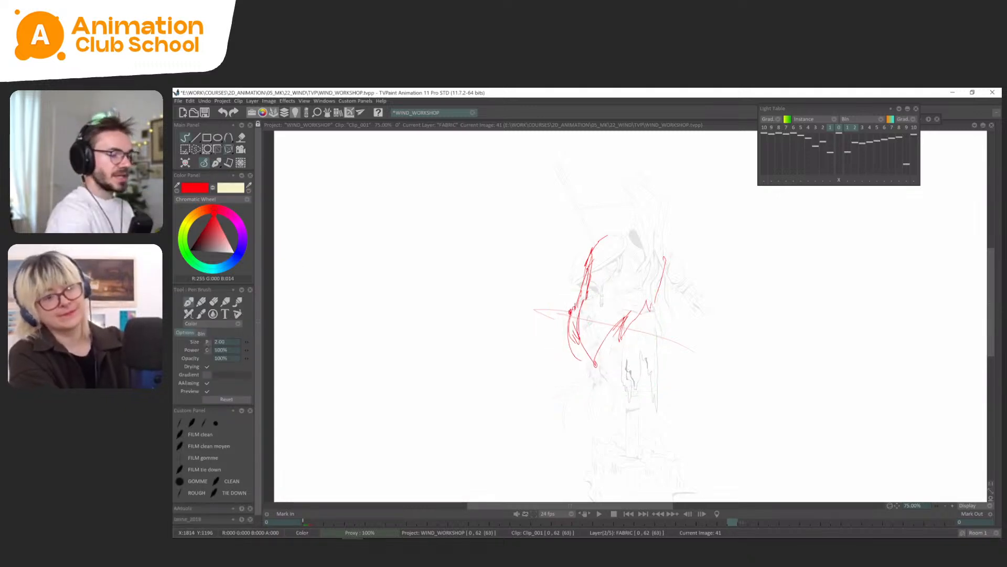
Delete the overhanging end of the outer curve on frame 41's cape, below the trailing corner.
{"action": "key", "text": "s"}
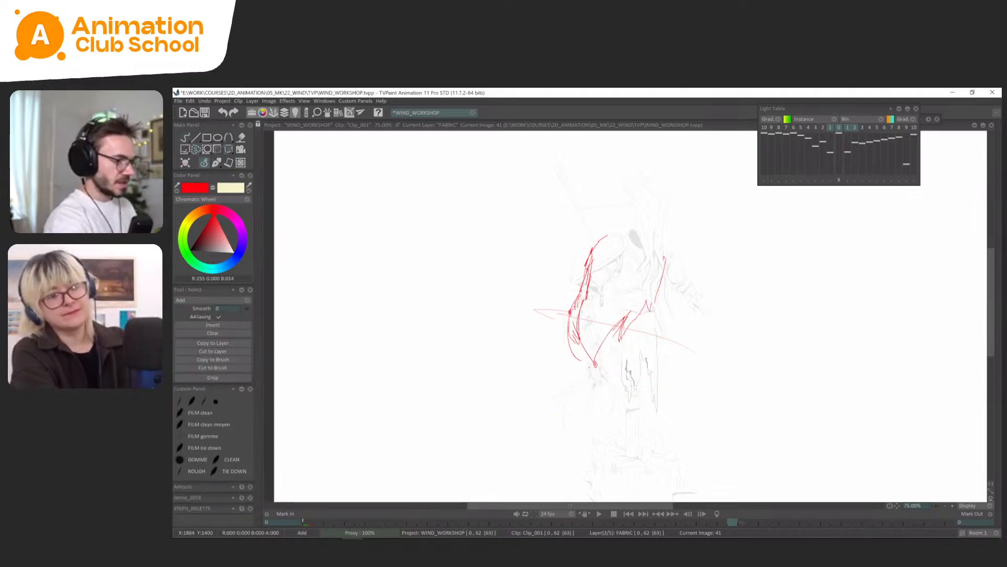
{"action": "left_click_drag", "start_coordinate": [569, 336], "coordinate": [561, 328]}
{"action": "key", "text": "Delete"}
{"action": "left_click", "coordinate": [215, 166]}
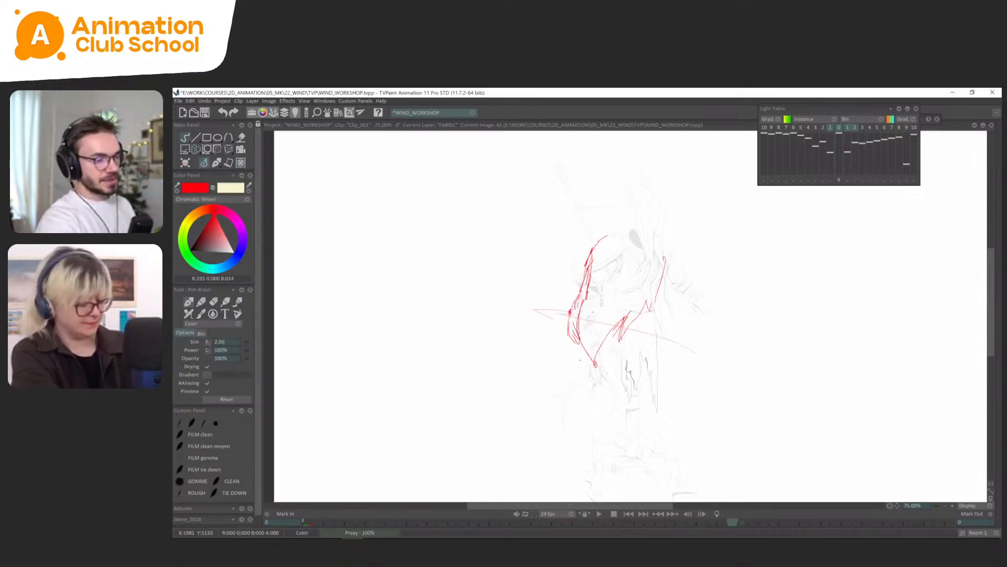
Try a rough sketch of the cape on frame 43, compare it with the preceding drawings and clear it.
{"action": "key", "text": "Left"}
{"action": "key", "text": "Right"}
{"action": "key", "text": "Right"}
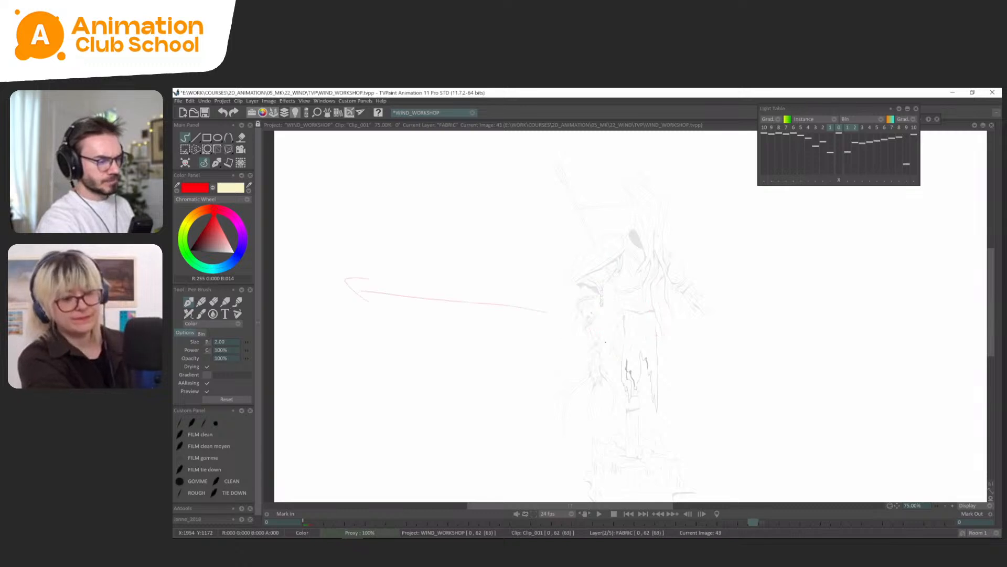
{"action": "left_click_drag", "start_coordinate": [576, 290], "coordinate": [559, 341]}
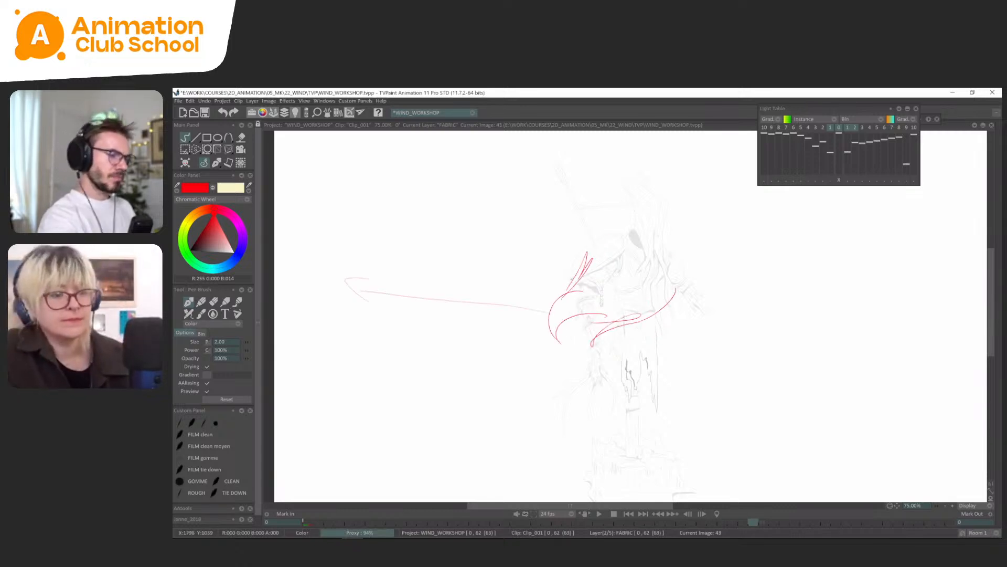
{"action": "key", "text": "Left"}
{"action": "key", "text": "Left"}
{"action": "key", "text": "Right"}
{"action": "key", "text": "Right"}
{"action": "key", "text": "Delete"}
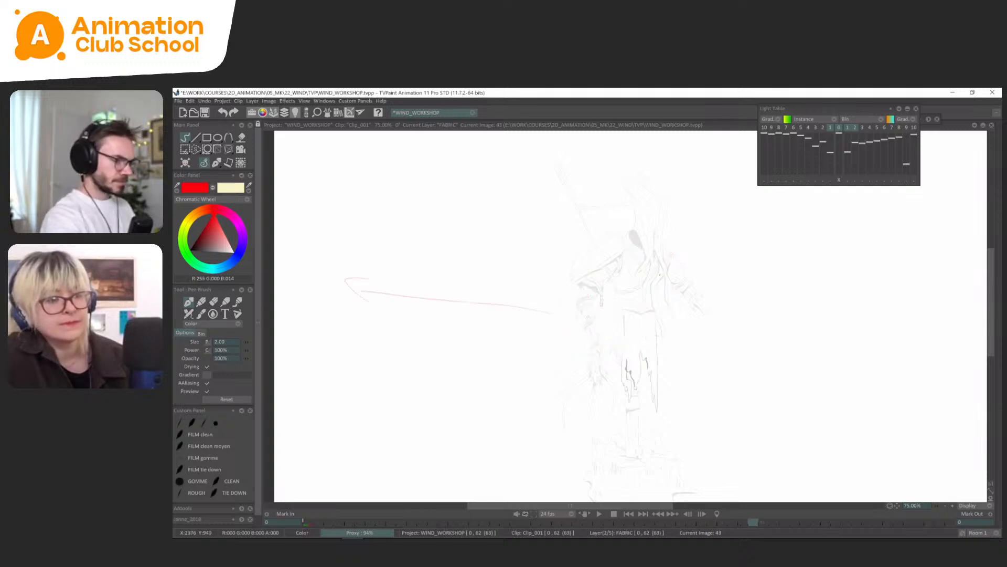
Flip through frames 39, 41 and 43 to examine how the cape's motion should continue.
{"action": "key", "text": "Left"}
{"action": "key", "text": "Left"}
{"action": "key", "text": "Left"}
{"action": "key", "text": "Left"}
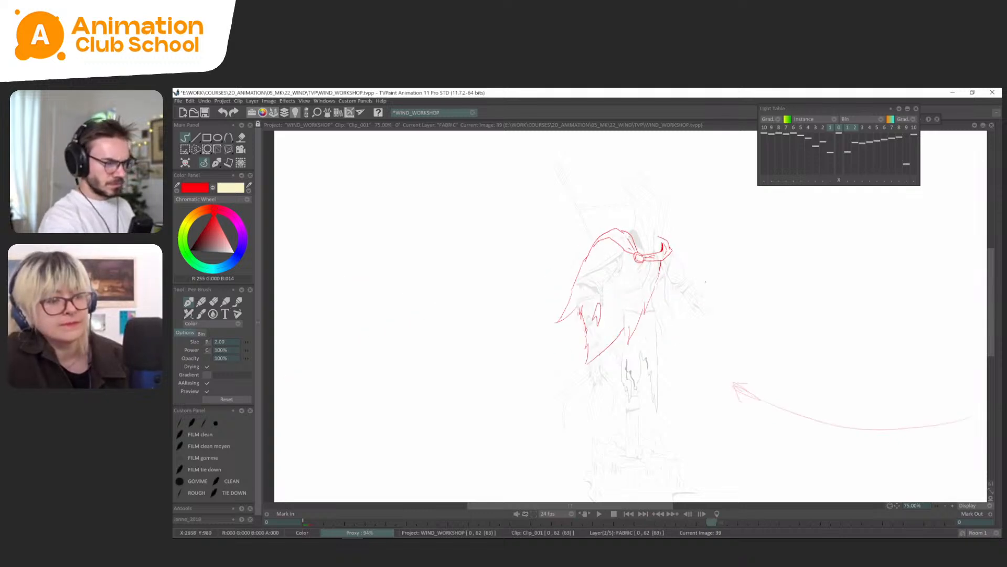
{"action": "key", "text": "Right"}
{"action": "key", "text": "Right"}
{"action": "key", "text": "Right"}
{"action": "key", "text": "Right"}
{"action": "key", "text": "Left"}
{"action": "key", "text": "Left"}
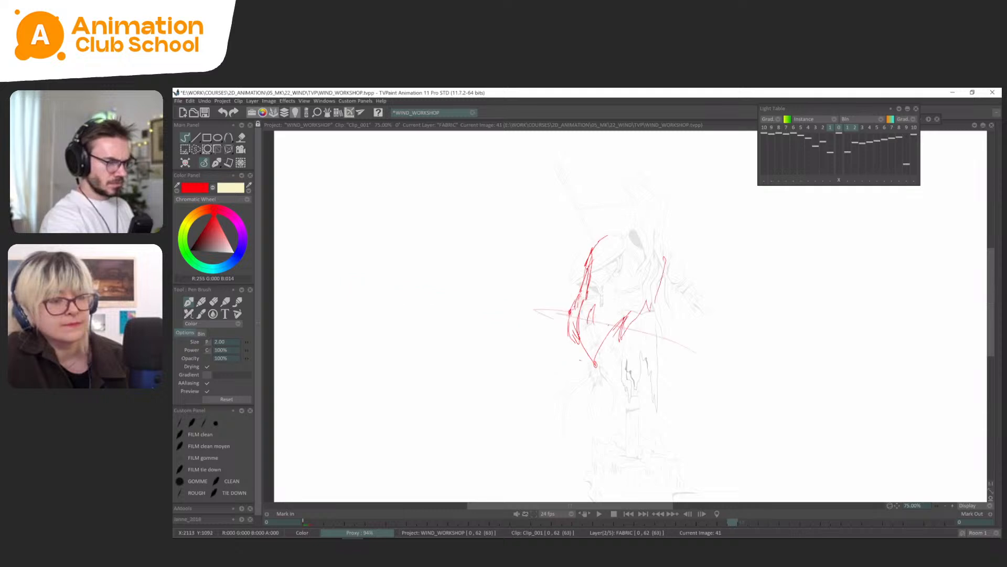
Sketch the front edge and the outer shoulder-to-tip edge of the cape on frame 43, checking against frame 41.
{"action": "key", "text": "Right"}
{"action": "key", "text": "Right"}
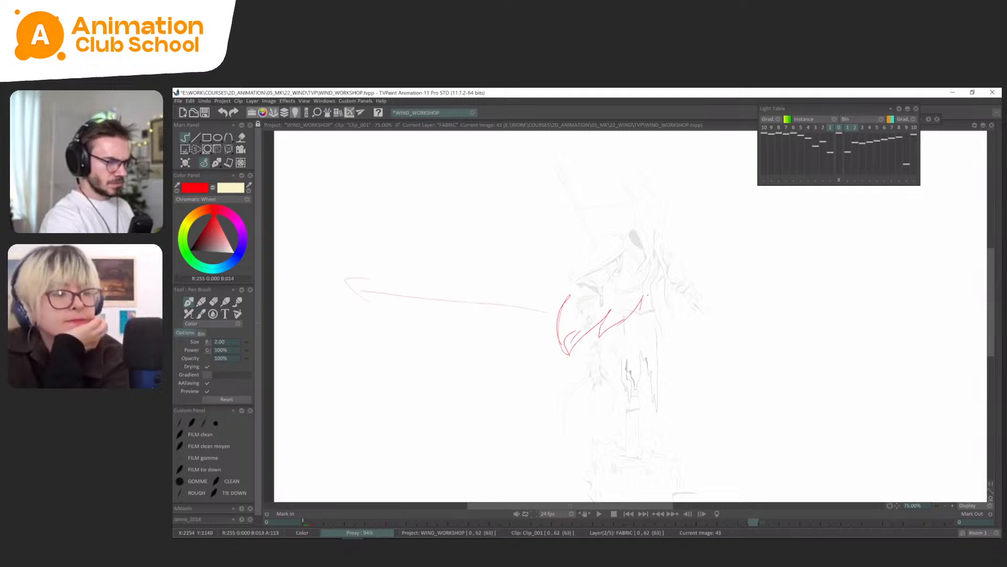
{"action": "left_click_drag", "start_coordinate": [640, 310], "coordinate": [651, 287]}
{"action": "key", "text": "Left"}
{"action": "key", "text": "Right"}
{"action": "left_click_drag", "start_coordinate": [552, 301], "coordinate": [587, 250]}
{"action": "key", "text": "Left"}
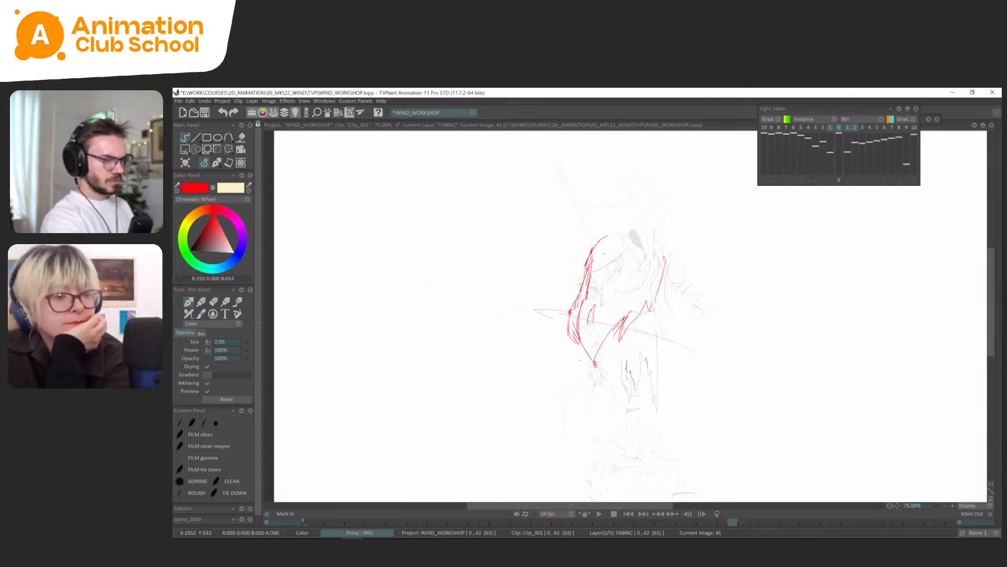
{"action": "key", "text": "Right"}
Draw the round clasp, collar lines and shoulder curve of the cape on frame 41, comparing with the neighbouring drawings.
{"action": "key", "text": "Left"}
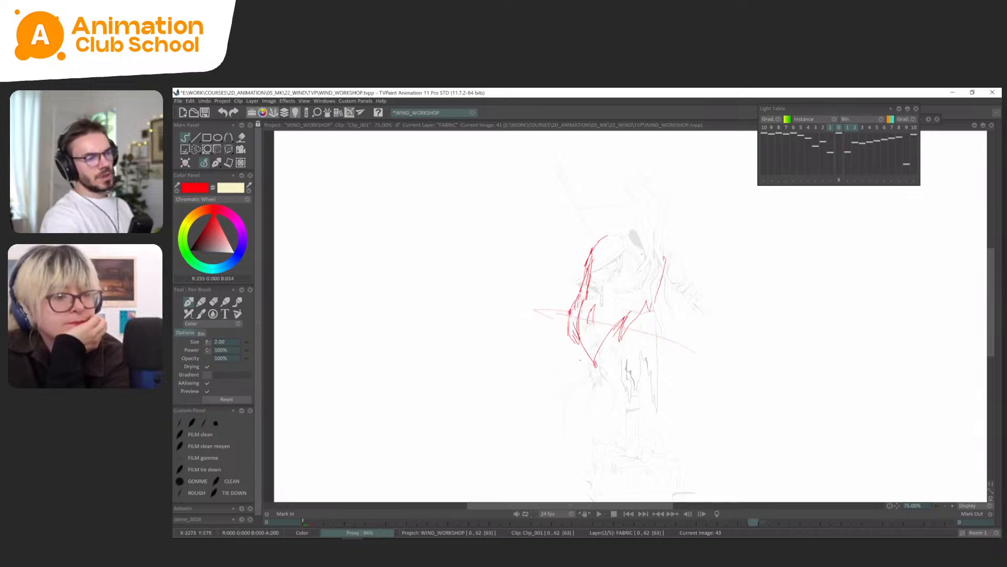
{"action": "key", "text": "Left"}
{"action": "key", "text": "Right"}
{"action": "left_click_drag", "start_coordinate": [637, 253], "coordinate": [637, 252]}
{"action": "key", "text": "Left"}
{"action": "key", "text": "Right"}
{"action": "key", "text": "Left"}
{"action": "key", "text": "Right"}
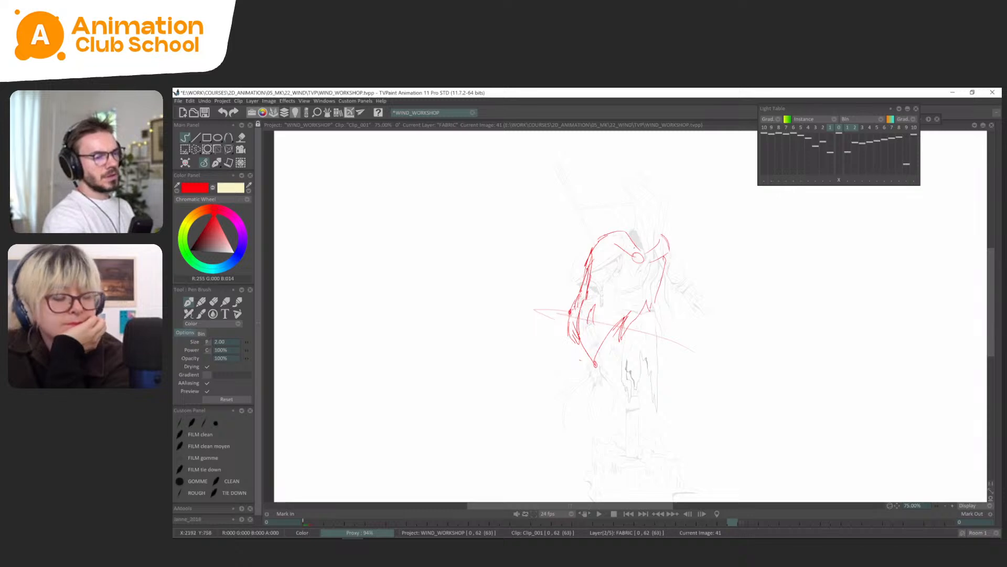
{"action": "key", "text": "Left"}
{"action": "key", "text": "Right"}
{"action": "key", "text": "Left"}
{"action": "key", "text": "Right"}
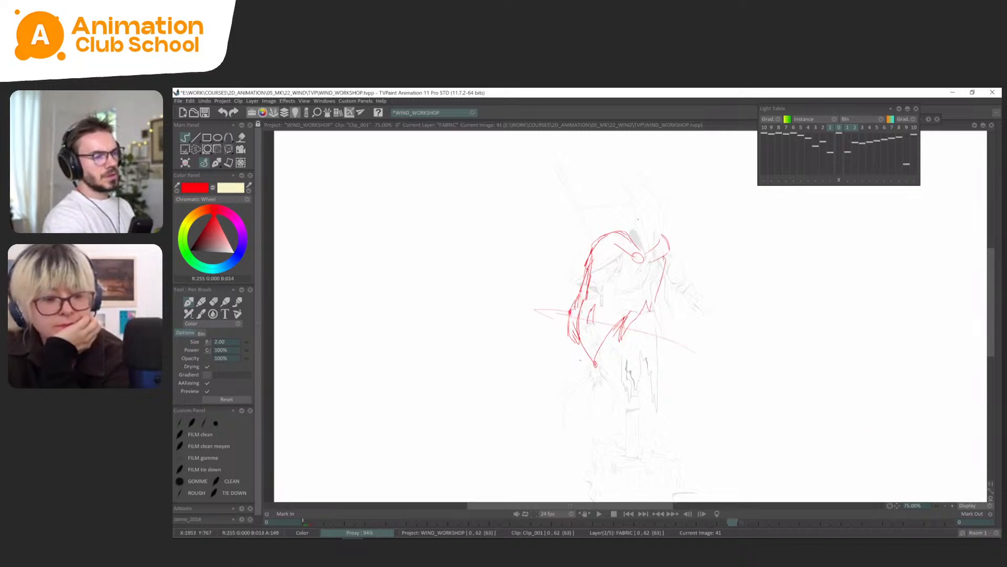
{"action": "key", "text": "Left"}
{"action": "key", "text": "Right"}
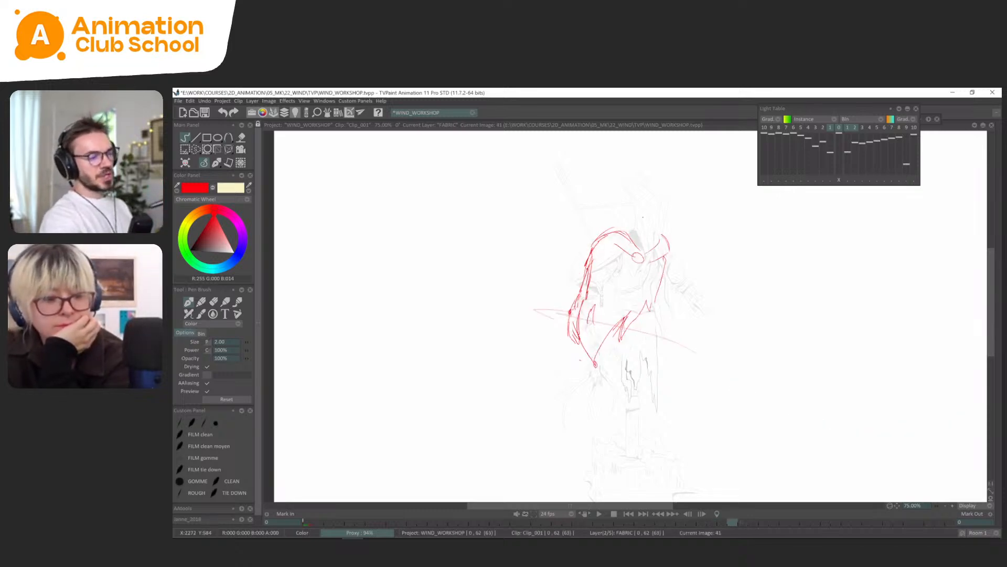
Select the lower outer edge of frame 41's cape and transform it so the tip swings further outward.
{"action": "key", "text": "s"}
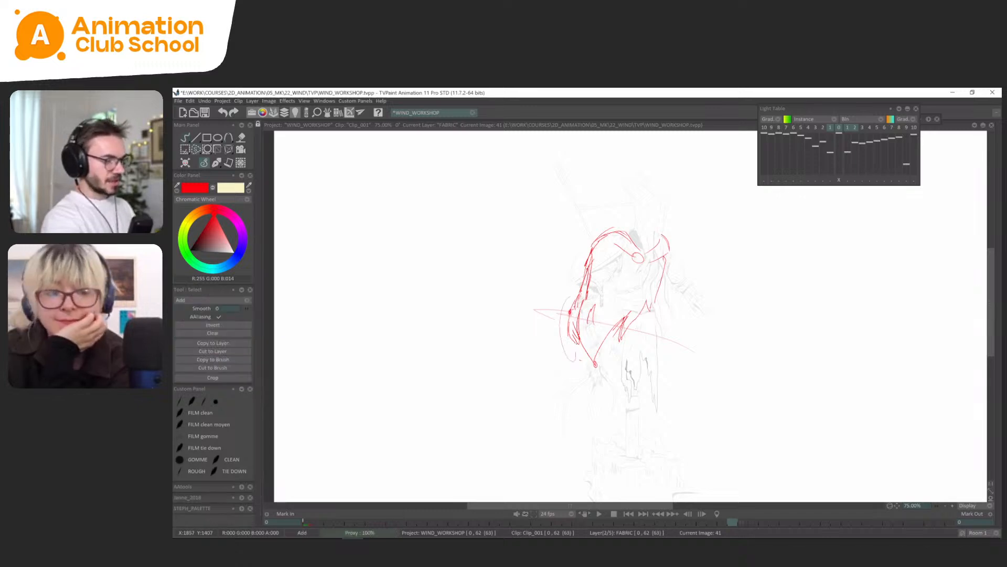
{"action": "left_click_drag", "start_coordinate": [595, 291], "coordinate": [593, 268]}
{"action": "key", "text": "ctrl+t"}
{"action": "left_click_drag", "start_coordinate": [577, 361], "coordinate": [567, 361]}
{"action": "left_click", "coordinate": [217, 163]}
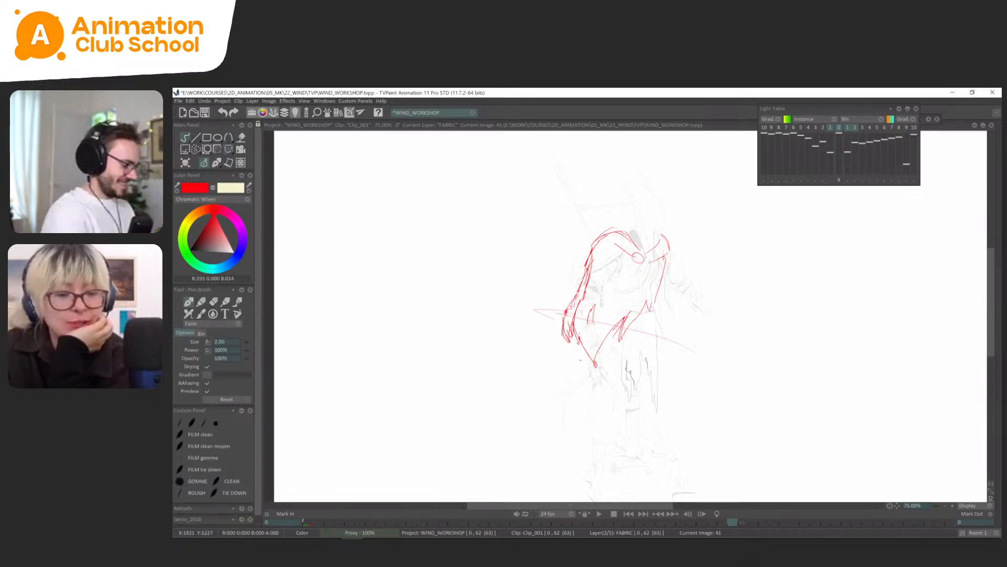
{"action": "key", "text": "Delete"}
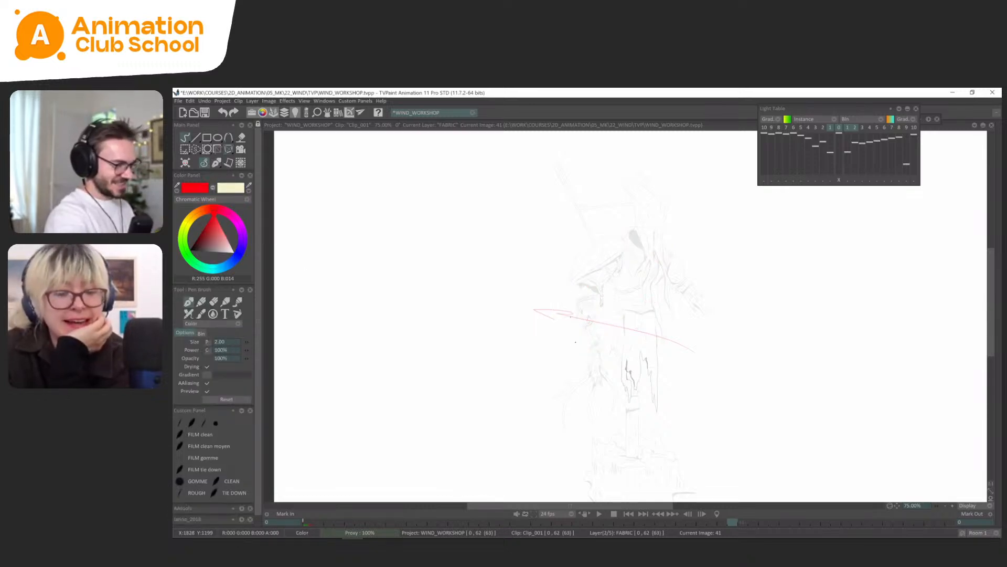
{"action": "key", "text": "ctrl+z"}
{"action": "key", "text": "s"}
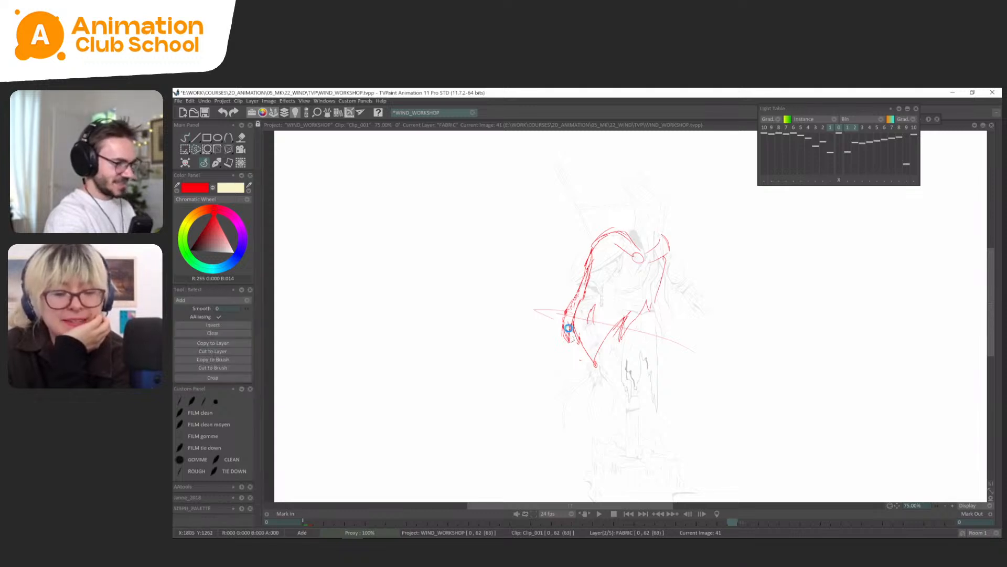
{"action": "left_click", "coordinate": [209, 162]}
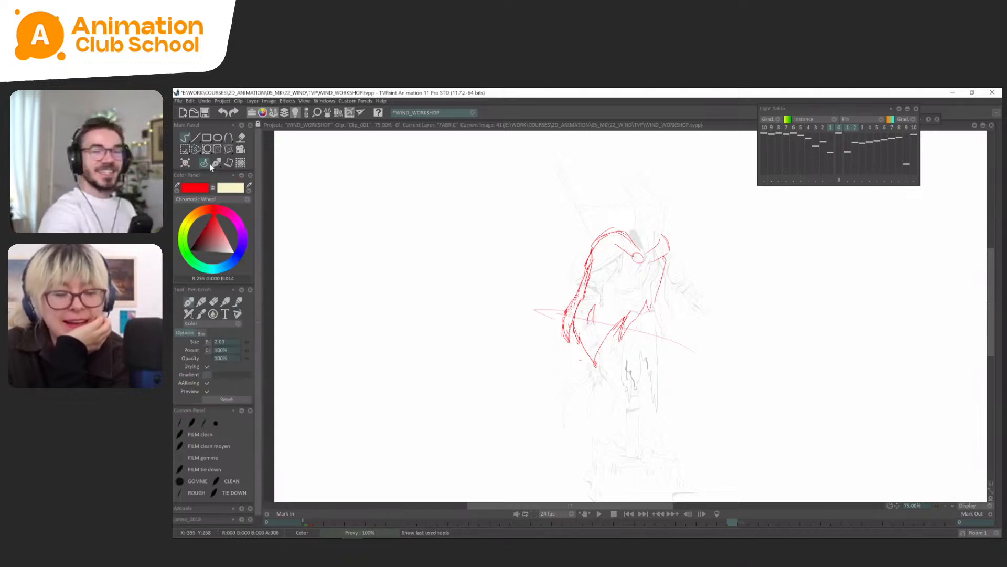
Flip repeatedly through frames 36, 39, 41 and 43 to examine the flow of the cape's motion.
{"action": "key", "text": "Left"}
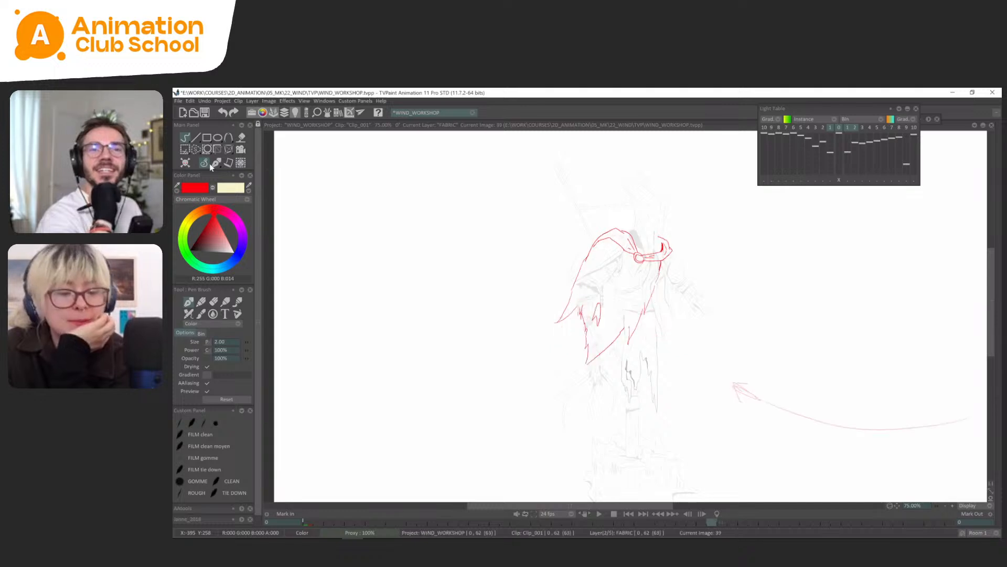
{"action": "key", "text": "Right"}
{"action": "key", "text": "Left"}
{"action": "key", "text": "Right"}
{"action": "key", "text": "Right"}
{"action": "key", "text": "Right"}
{"action": "key", "text": "Right"}
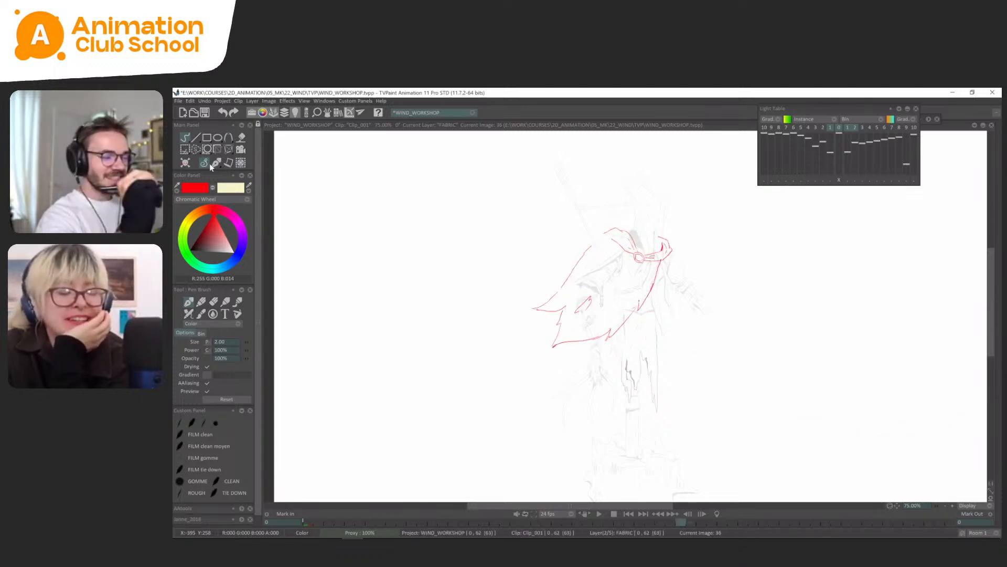
{"action": "key", "text": "Left"}
{"action": "key", "text": "Left"}
{"action": "key", "text": "Left"}
{"action": "key", "text": "Left"}
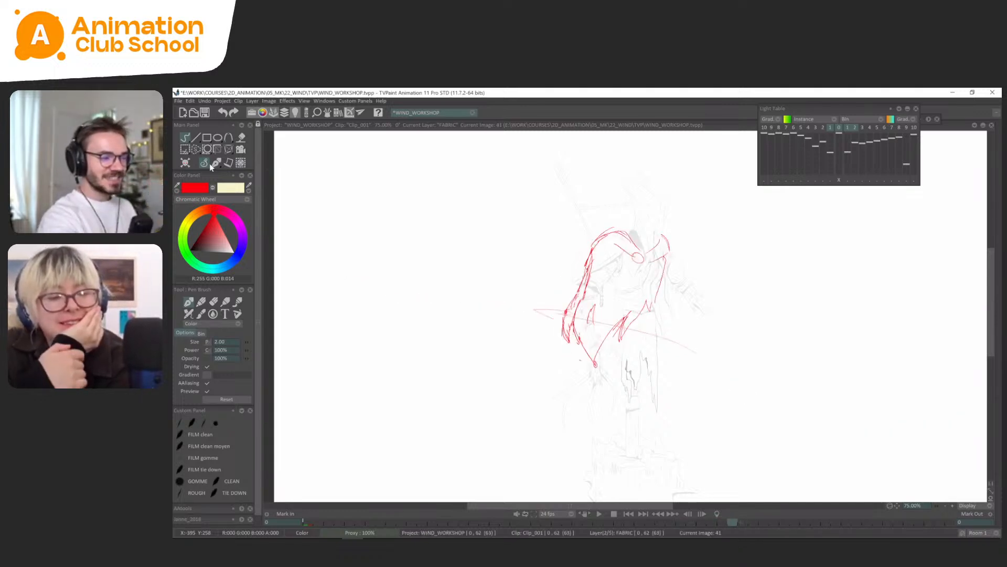
{"action": "key", "text": "Right"}
{"action": "key", "text": "Right"}
{"action": "key", "text": "Right"}
{"action": "key", "text": "Right"}
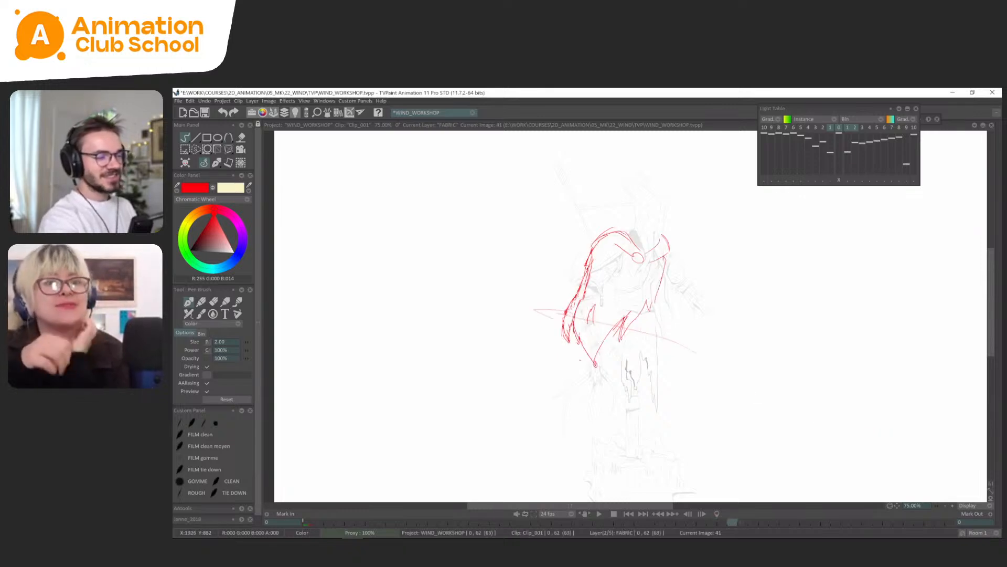
{"action": "key", "text": "Left"}
{"action": "key", "text": "Left"}
{"action": "key", "text": "Left"}
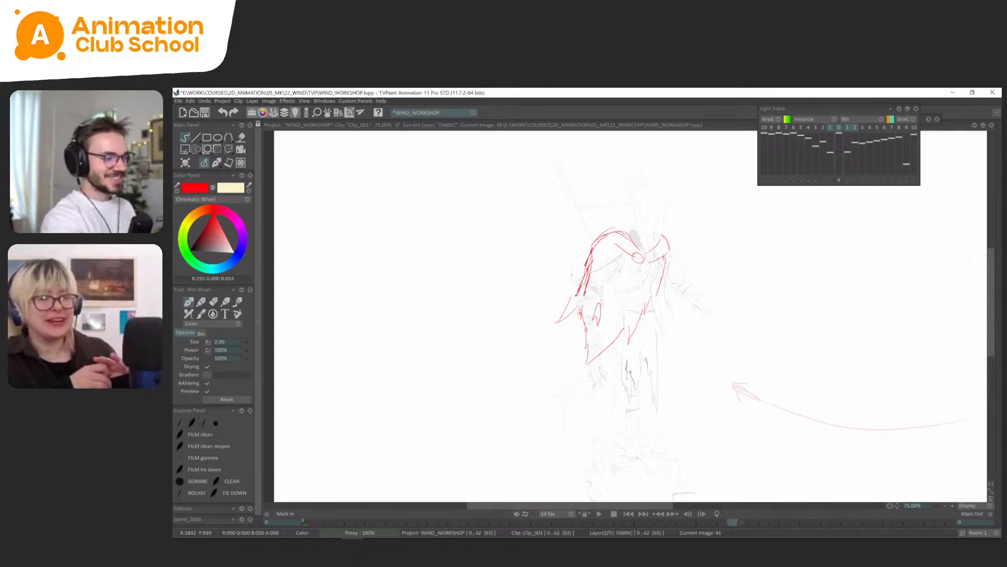
{"action": "key", "text": "Right"}
{"action": "key", "text": "Right"}
{"action": "key", "text": "Left"}
{"action": "key", "text": "Left"}
{"action": "key", "text": "Left"}
{"action": "key", "text": "Right"}
{"action": "key", "text": "Right"}
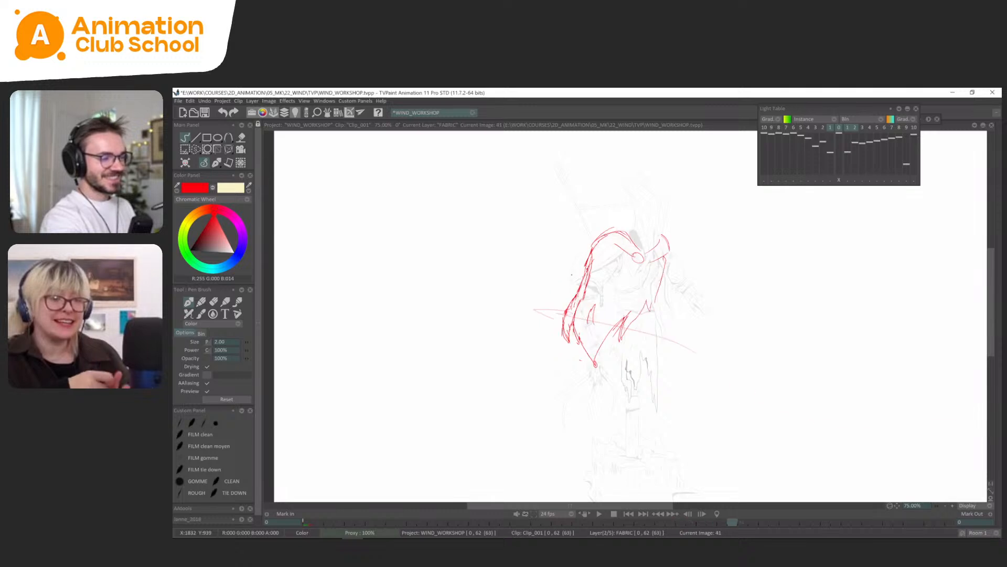
{"action": "key", "text": "Right"}
{"action": "key", "text": "Right"}
{"action": "key", "text": "Left"}
{"action": "key", "text": "Left"}
{"action": "key", "text": "Right"}
{"action": "key", "text": "Left"}
{"action": "key", "text": "Left"}
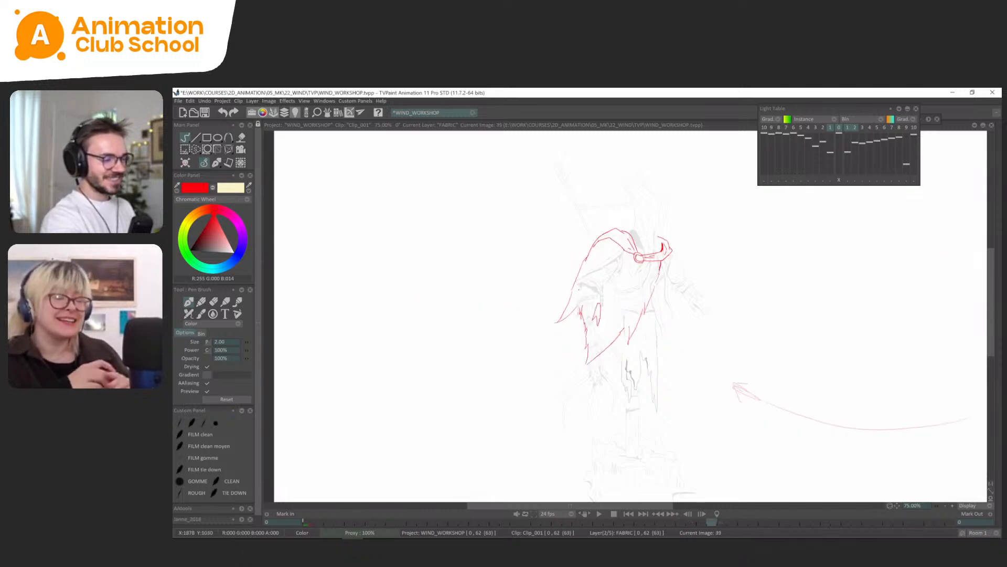
{"action": "key", "text": "Left"}
{"action": "key", "text": "Right"}
{"action": "key", "text": "Right"}
{"action": "key", "text": "Right"}
{"action": "key", "text": "Left"}
{"action": "key", "text": "Right"}
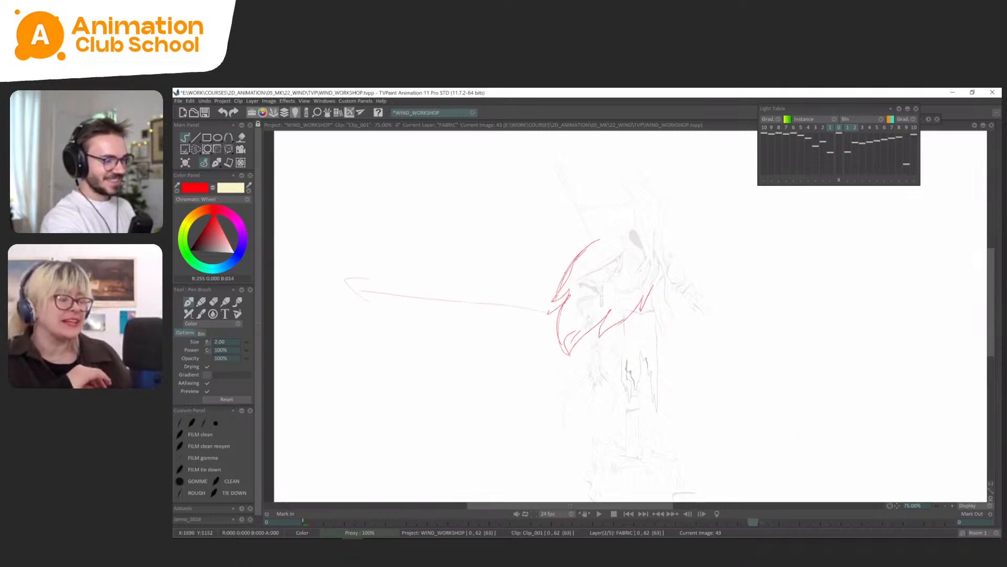
Tidy the strokes at the outer tip of frame 43's cape and add a short inner fold line, comparing with frames 39 and 41.
{"action": "key", "text": "s"}
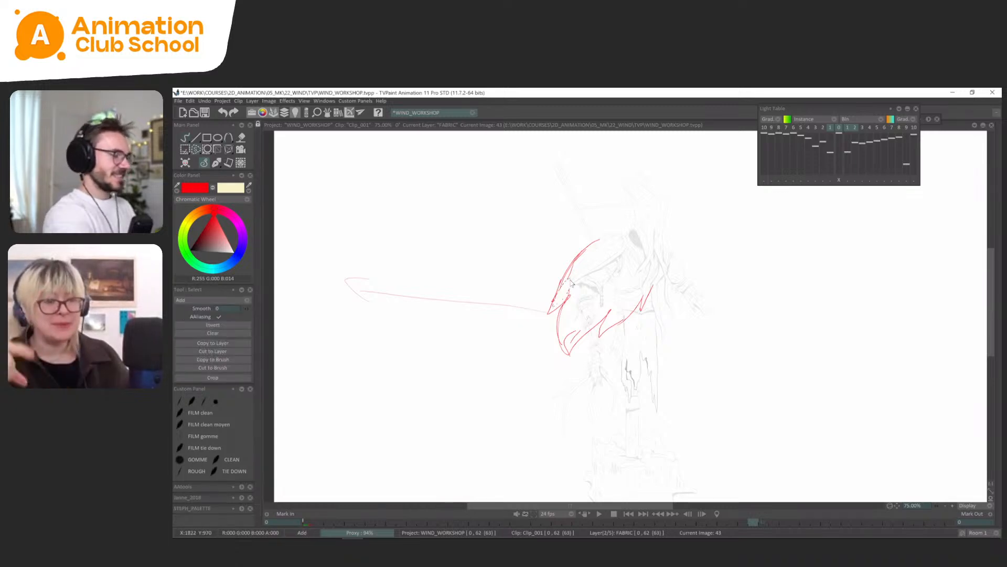
{"action": "left_click", "coordinate": [216, 163]}
{"action": "left_click", "coordinate": [211, 171]}
{"action": "key", "text": "Left"}
{"action": "key", "text": "Left"}
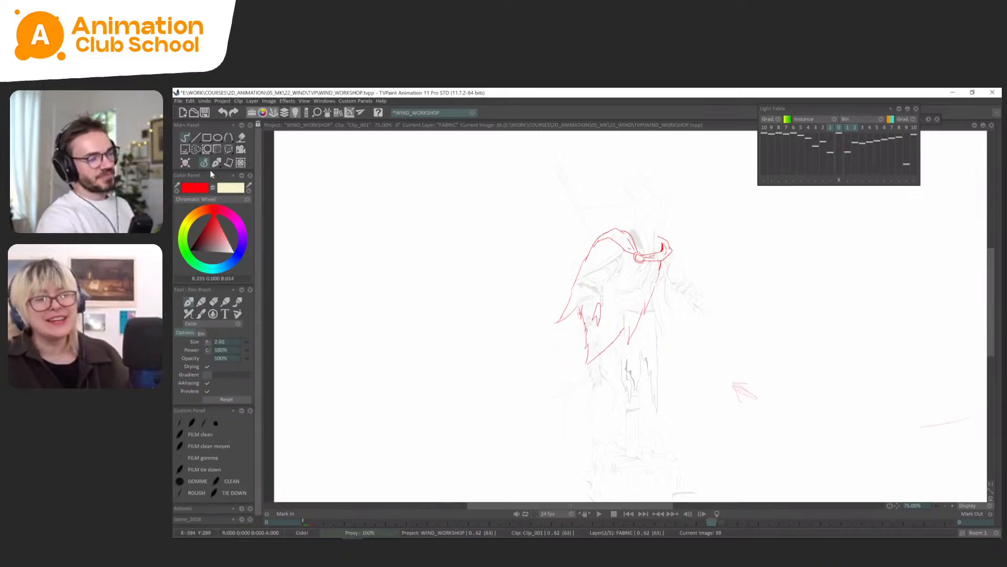
{"action": "key", "text": "Right"}
{"action": "key", "text": "Right"}
{"action": "key", "text": "Right"}
{"action": "key", "text": "Left"}
{"action": "key", "text": "Right"}
{"action": "key", "text": "Left"}
{"action": "key", "text": "Left"}
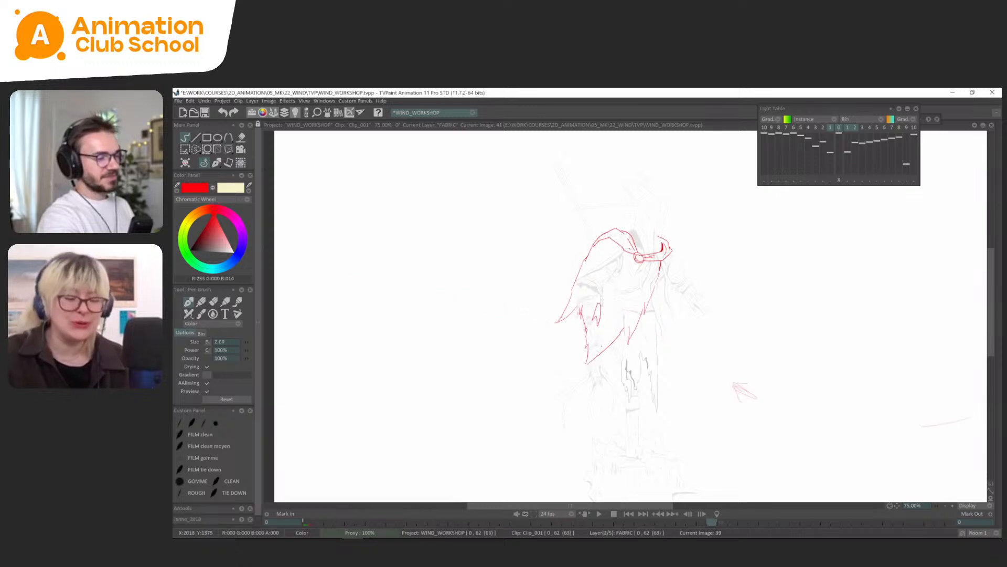
{"action": "key", "text": "Right"}
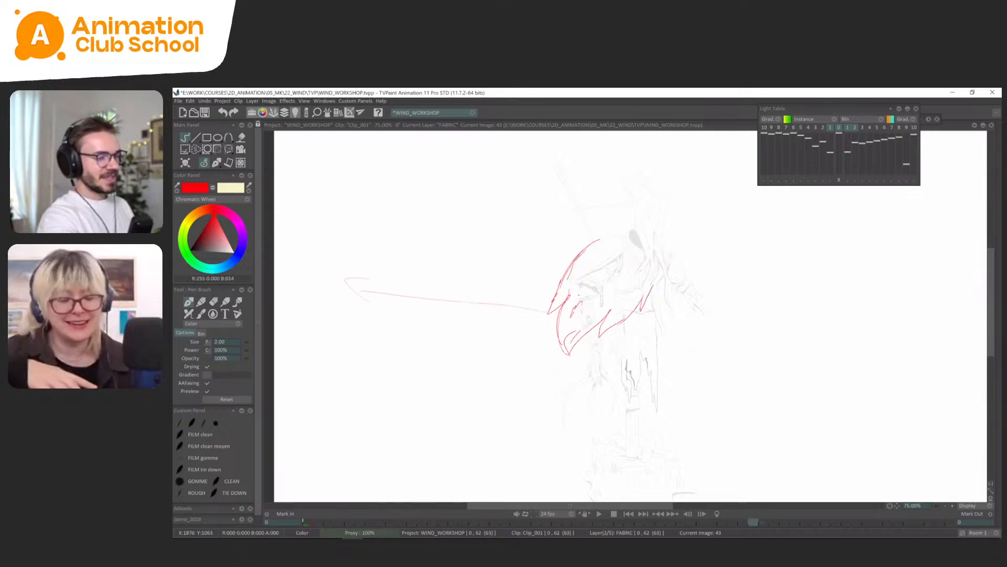
{"action": "key", "text": "Left"}
{"action": "key", "text": "Right"}
{"action": "key", "text": "Left"}
{"action": "key", "text": "Right"}
Rough out the cape's trailing corner, ragged hem and outer tip in red on frame 45.
{"action": "key", "text": "Right"}
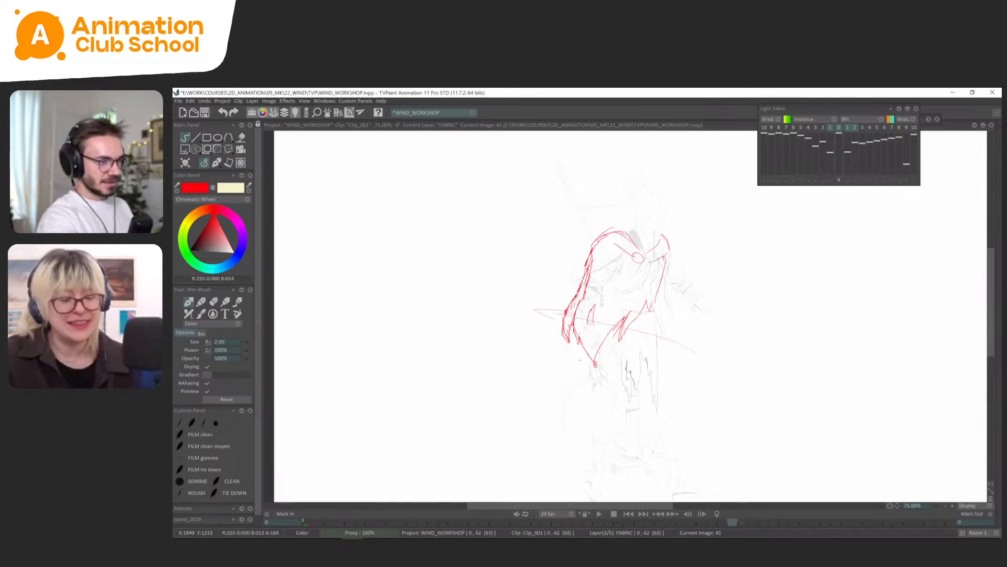
{"action": "key", "text": "Right"}
{"action": "left_click_drag", "start_coordinate": [532, 330], "coordinate": [569, 302]}
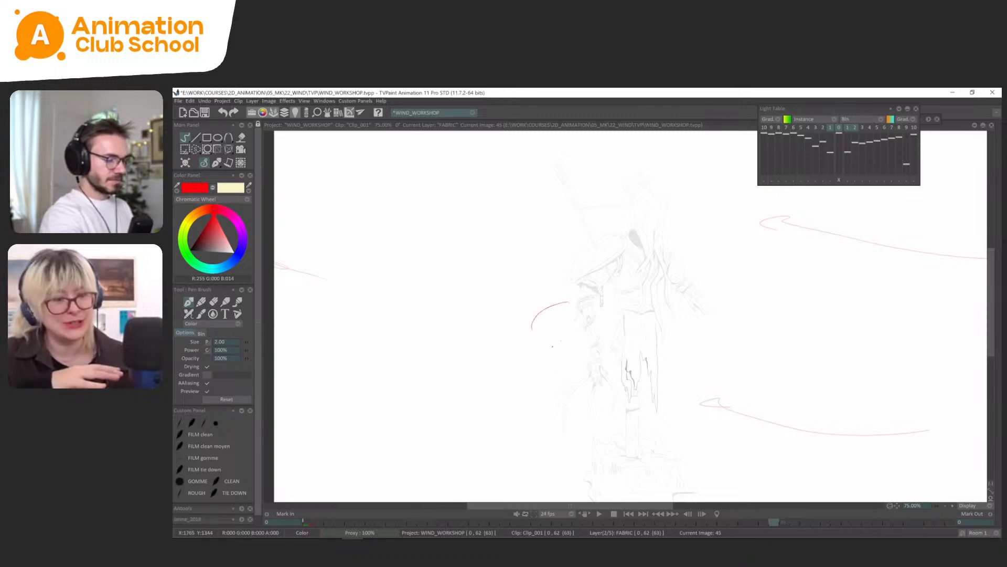
{"action": "left_click_drag", "start_coordinate": [532, 329], "coordinate": [598, 327]}
{"action": "mouse_move", "coordinate": [614, 315]}
{"action": "left_mouse_down"}
{"action": "mouse_move", "coordinate": [612, 333]}
{"action": "mouse_move", "coordinate": [634, 322]}
{"action": "left_mouse_up"}
{"action": "key", "text": "Left"}
{"action": "key", "text": "Right"}
{"action": "mouse_move", "coordinate": [571, 303]}
{"action": "left_mouse_down"}
{"action": "mouse_move", "coordinate": [563, 292]}
{"action": "mouse_move", "coordinate": [571, 277]}
{"action": "left_mouse_up"}
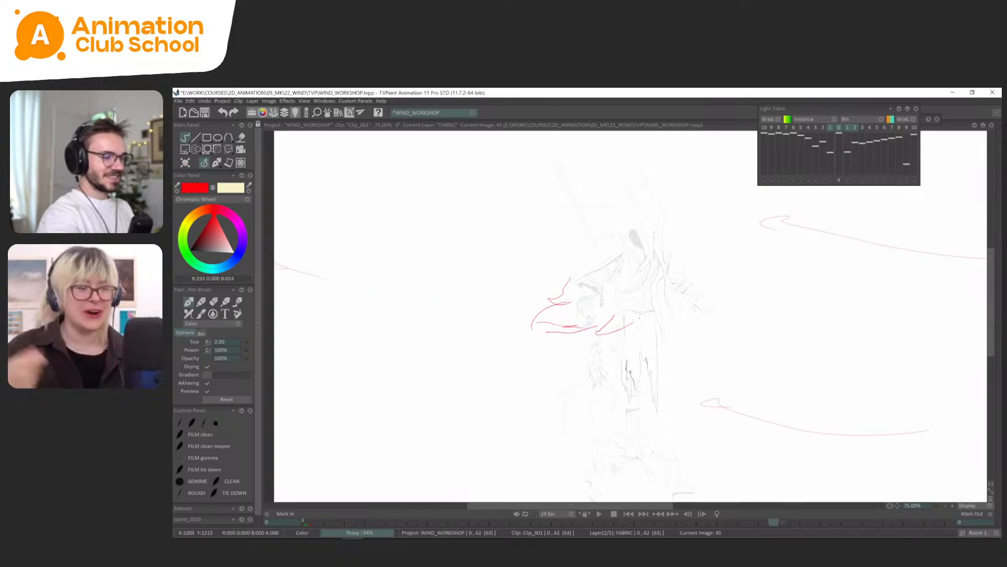
Draw the front edge of frame 45's cape down to the hem, checking it against the adjacent frames.
{"action": "key", "text": "Left"}
{"action": "key", "text": "Left"}
{"action": "key", "text": "Right"}
{"action": "key", "text": "Right"}
{"action": "key", "text": "Right"}
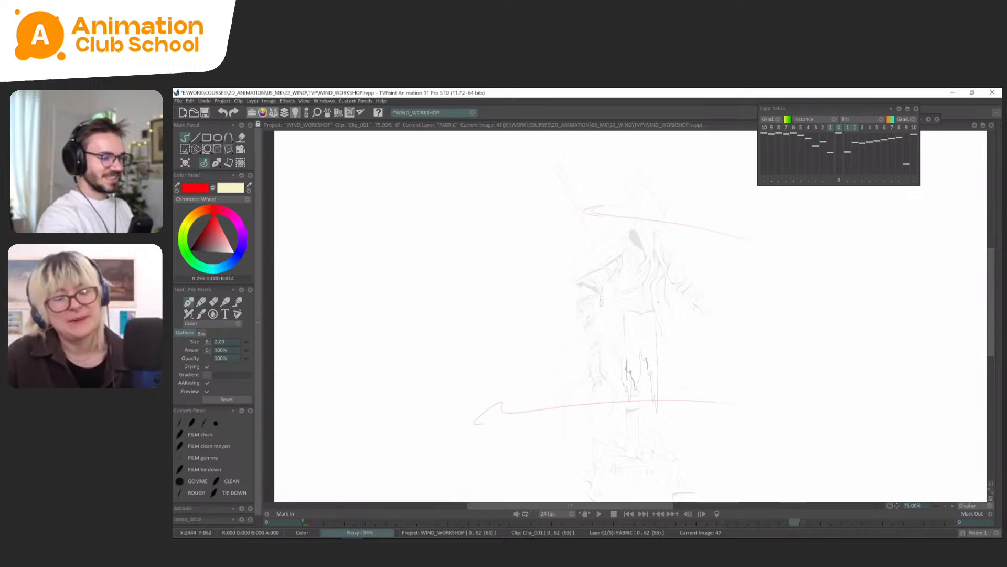
{"action": "key", "text": "Left"}
{"action": "key", "text": "Right"}
{"action": "key", "text": "Left"}
{"action": "key", "text": "Right"}
{"action": "key", "text": "Left"}
Jump ahead to frame 49 on the timeline and play the animation.
{"action": "key", "text": "Tab"}
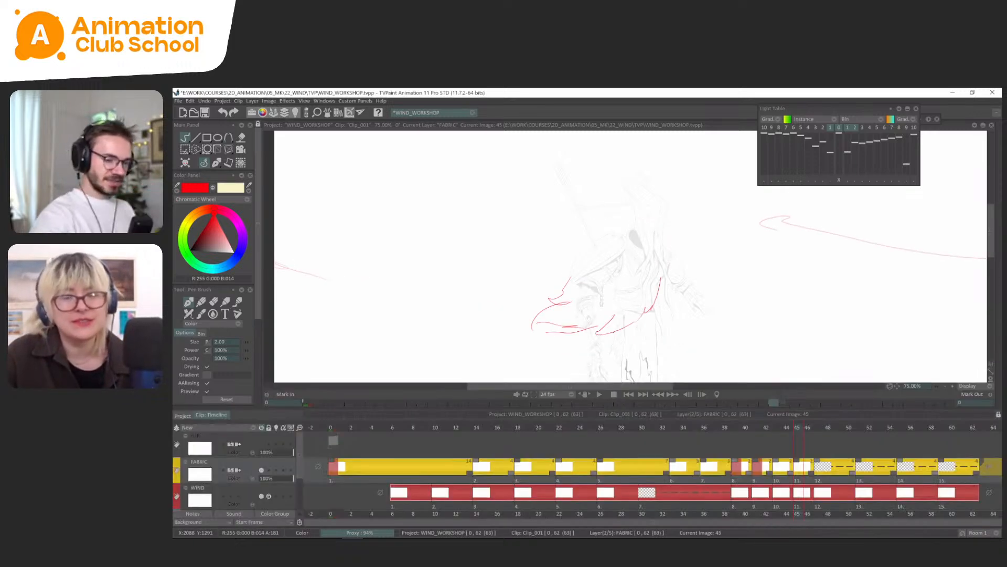
{"action": "left_click", "coordinate": [839, 428]}
{"action": "key", "text": "Tab"}
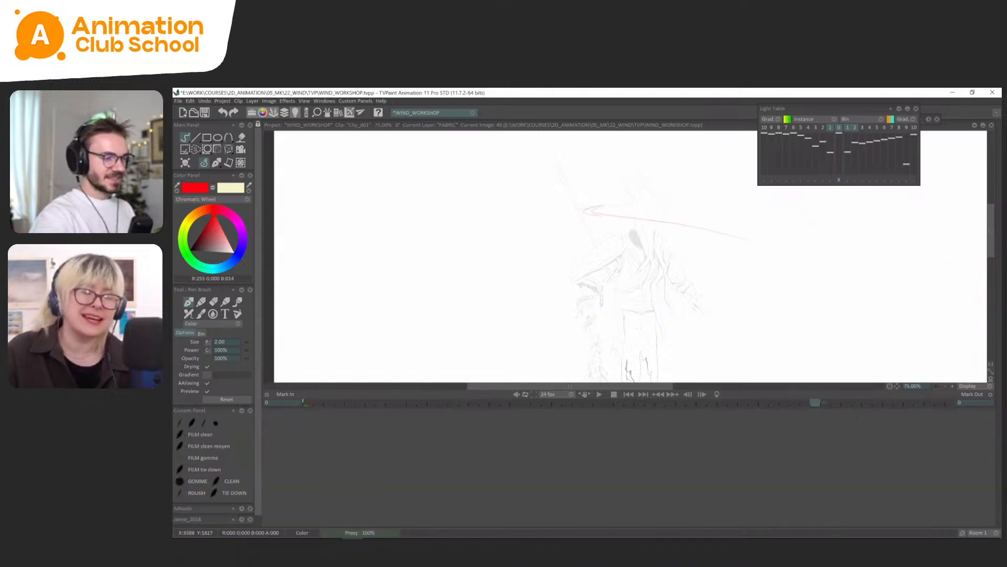
{"action": "key", "text": "Return"}
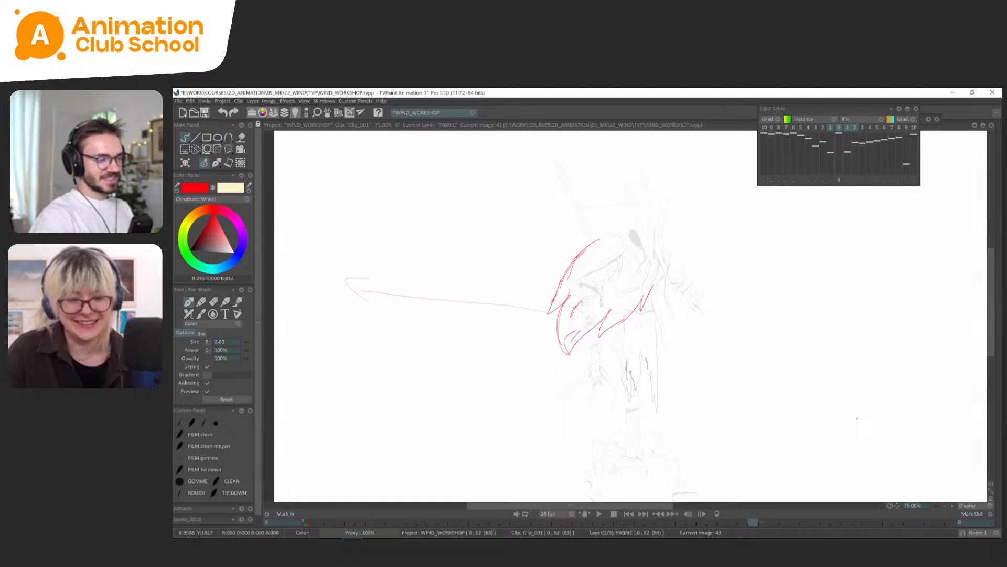
Select and delete the outer edge and pointed tip of the cape on frame 43.
{"action": "key", "text": "Right"}
{"action": "key", "text": "Left"}
{"action": "key", "text": "s"}
{"action": "left_click_drag", "start_coordinate": [570, 250], "coordinate": [615, 213]}
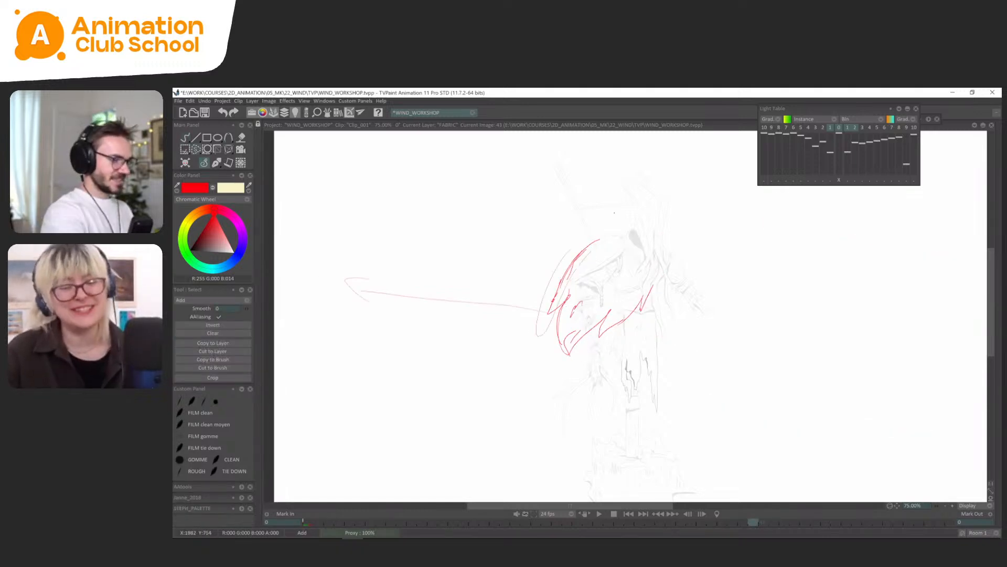
{"action": "key", "text": "Delete"}
{"action": "left_click", "coordinate": [185, 138]}
{"action": "key", "text": "ctrl+d"}
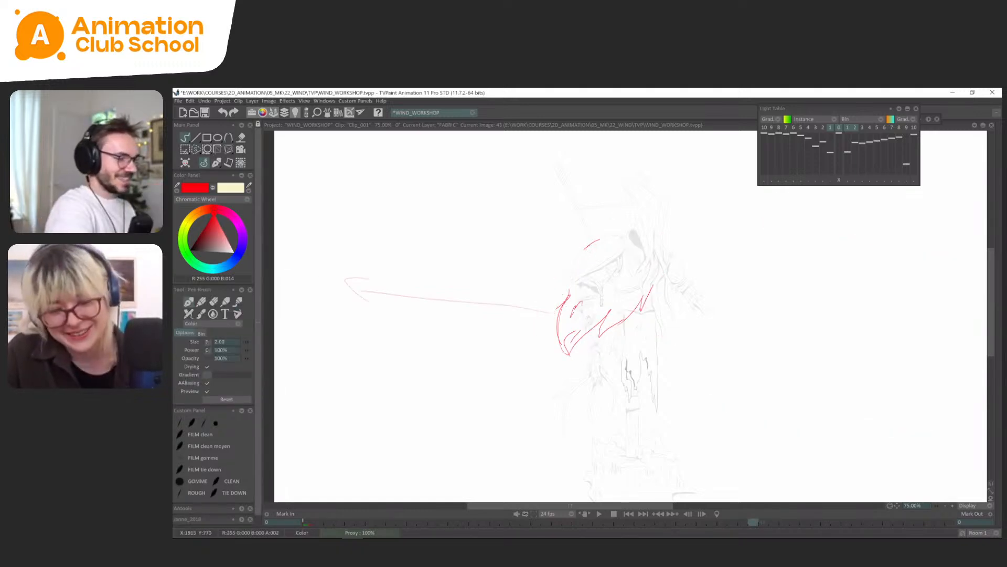
Redraw frame 43's outer cape edge as one curve from the shoulder into the lower trailing edge.
{"action": "mouse_move", "coordinate": [600, 240]}
{"action": "left_mouse_down"}
{"action": "mouse_move", "coordinate": [567, 283]}
{"action": "mouse_move", "coordinate": [555, 328]}
{"action": "mouse_move", "coordinate": [569, 276]}
{"action": "left_mouse_up"}
{"action": "key", "text": "Left"}
{"action": "key", "text": "Right"}
{"action": "key", "text": "Right"}
{"action": "key", "text": "Right"}
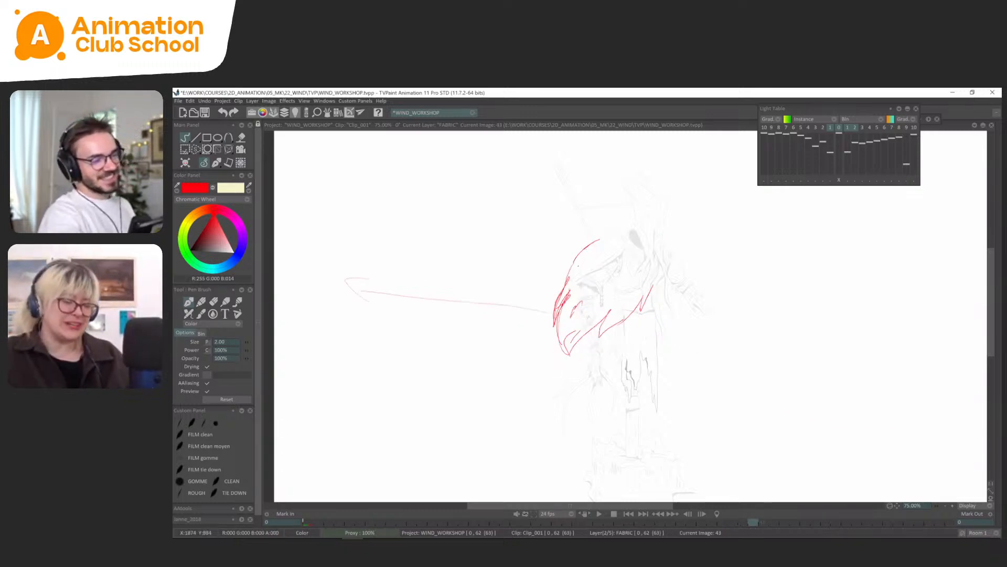
Select and delete the trailing corner and the hem beneath it on frame 45's cape.
{"action": "key", "text": "s"}
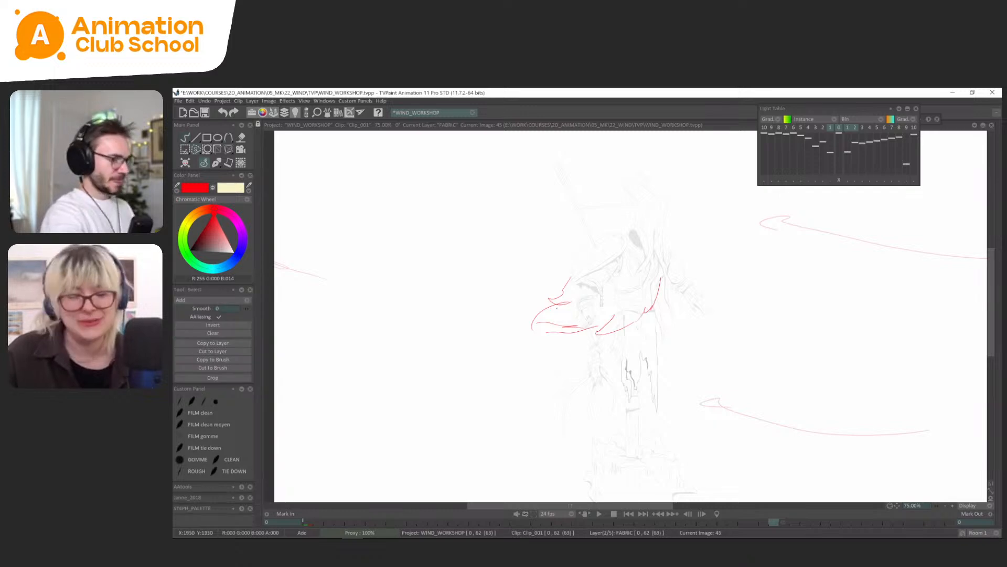
{"action": "left_click_drag", "start_coordinate": [597, 333], "coordinate": [517, 353]}
{"action": "key", "text": "Delete"}
{"action": "left_click", "coordinate": [216, 162]}
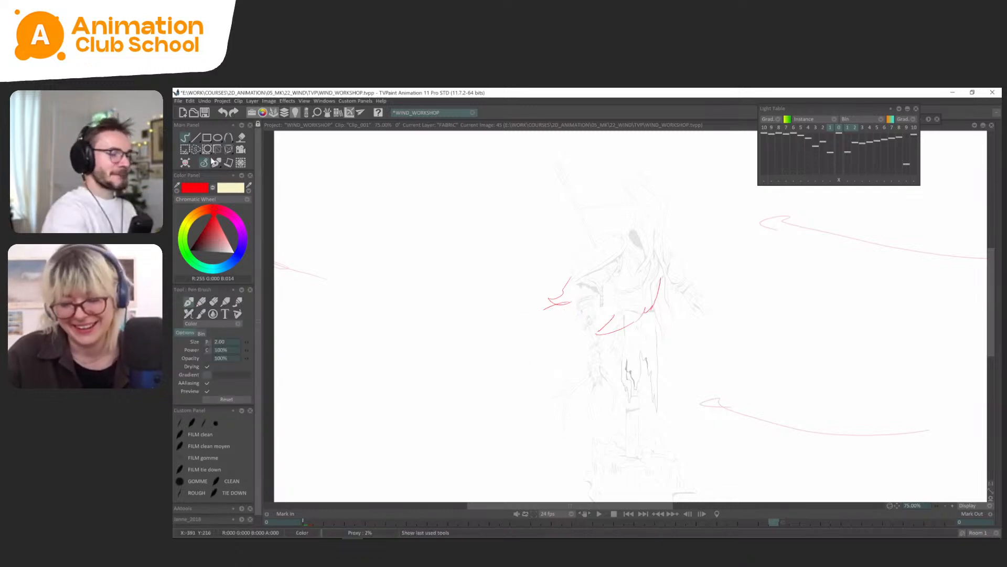
Draw frame 45's outer cape edge, lower trailing corner and hem, and remove the stray tip lines outside that edge.
{"action": "key", "text": "Left"}
{"action": "key", "text": "Left"}
{"action": "key", "text": "Right"}
{"action": "key", "text": "Right"}
{"action": "key", "text": "Left"}
{"action": "key", "text": "Right"}
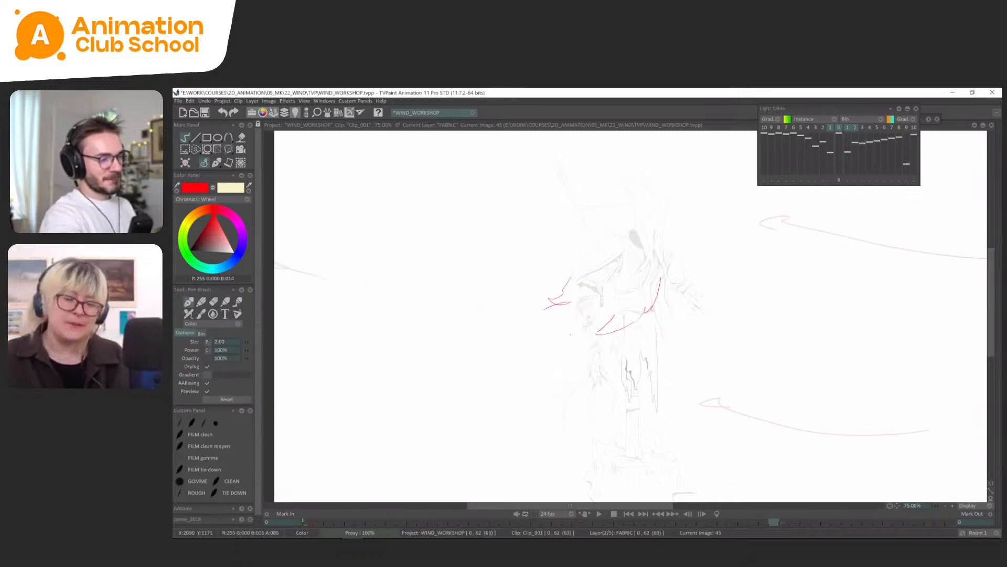
{"action": "mouse_move", "coordinate": [607, 314]}
{"action": "left_mouse_down"}
{"action": "mouse_move", "coordinate": [565, 339]}
{"action": "mouse_move", "coordinate": [582, 257]}
{"action": "left_mouse_up"}
{"action": "key", "text": "s"}
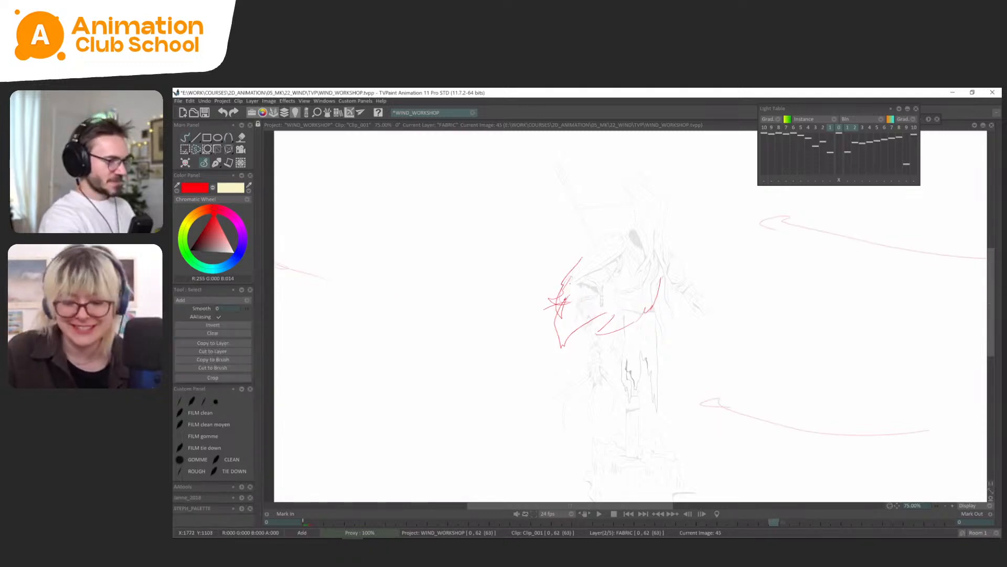
{"action": "left_click", "coordinate": [217, 163]}
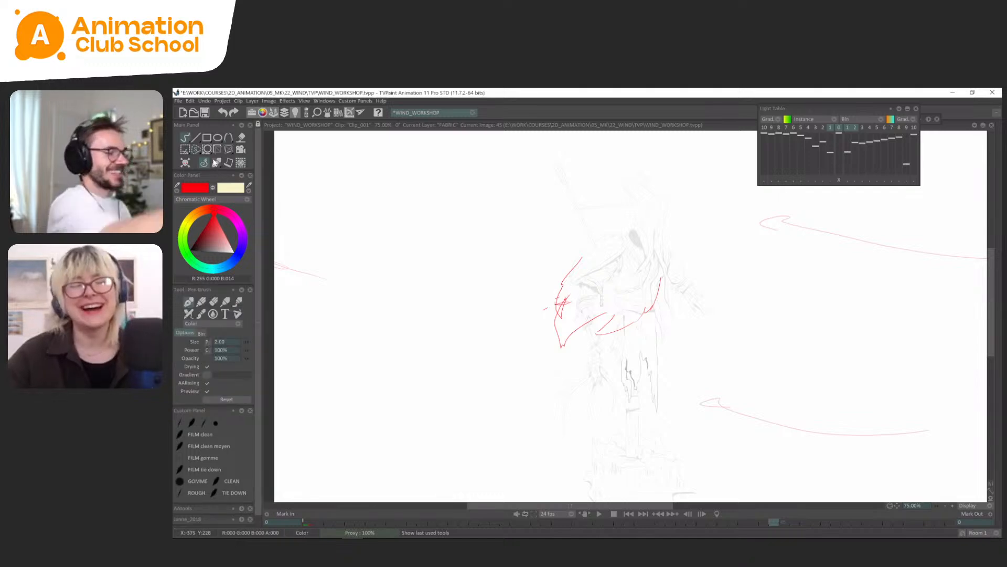
Add a small inner fold and extend the upper outer edge of frame 45's cape, checking against the neighbouring frames.
{"action": "key", "text": "Left"}
{"action": "key", "text": "Left"}
{"action": "key", "text": "Left"}
{"action": "key", "text": "Left"}
{"action": "key", "text": "Left"}
{"action": "key", "text": "Left"}
{"action": "key", "text": "Right"}
{"action": "key", "text": "Right"}
{"action": "key", "text": "Right"}
{"action": "key", "text": "Right"}
{"action": "key", "text": "Right"}
{"action": "key", "text": "Right"}
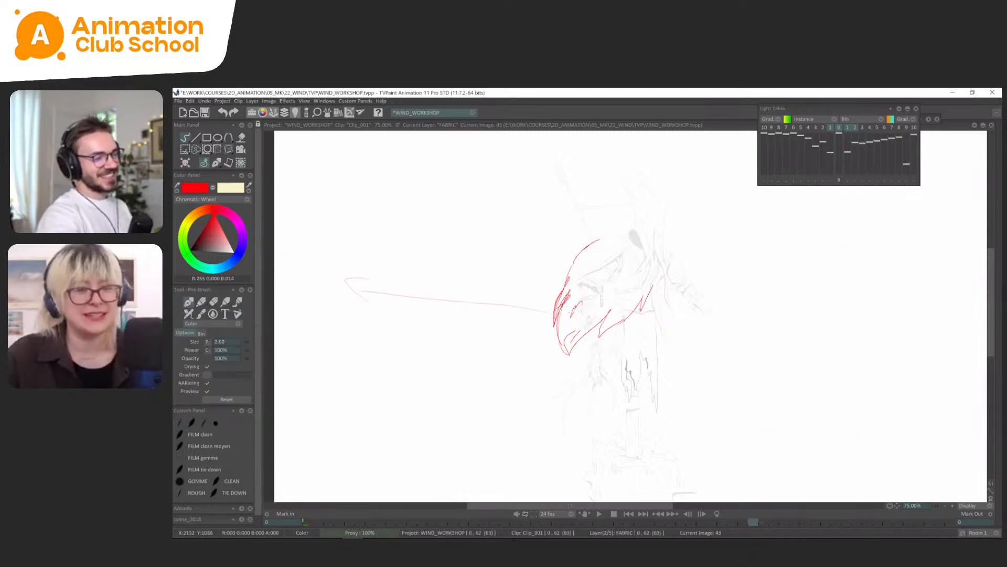
{"action": "key", "text": "Left"}
{"action": "key", "text": "Left"}
{"action": "key", "text": "Right"}
{"action": "key", "text": "Right"}
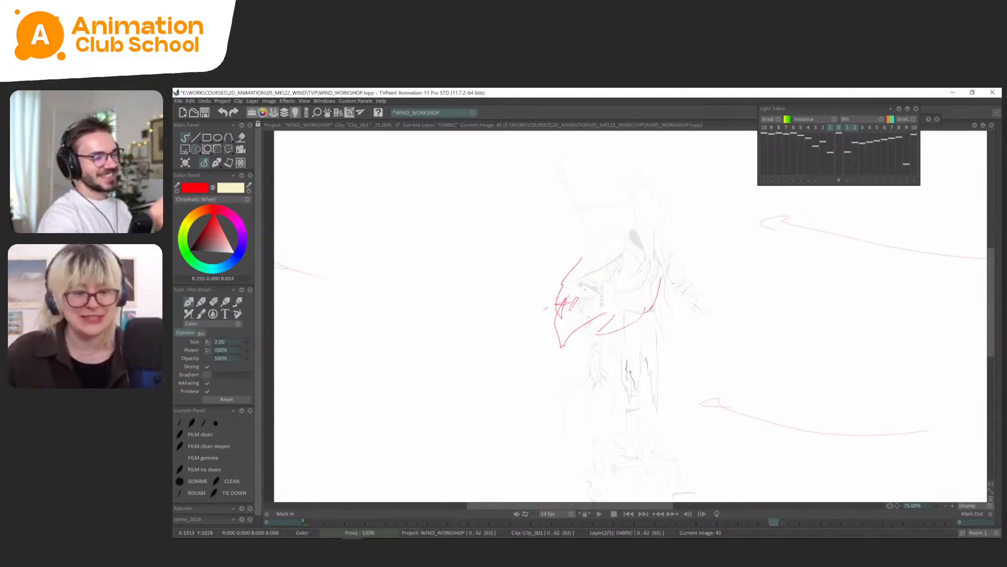
{"action": "key", "text": "Left"}
{"action": "key", "text": "Right"}
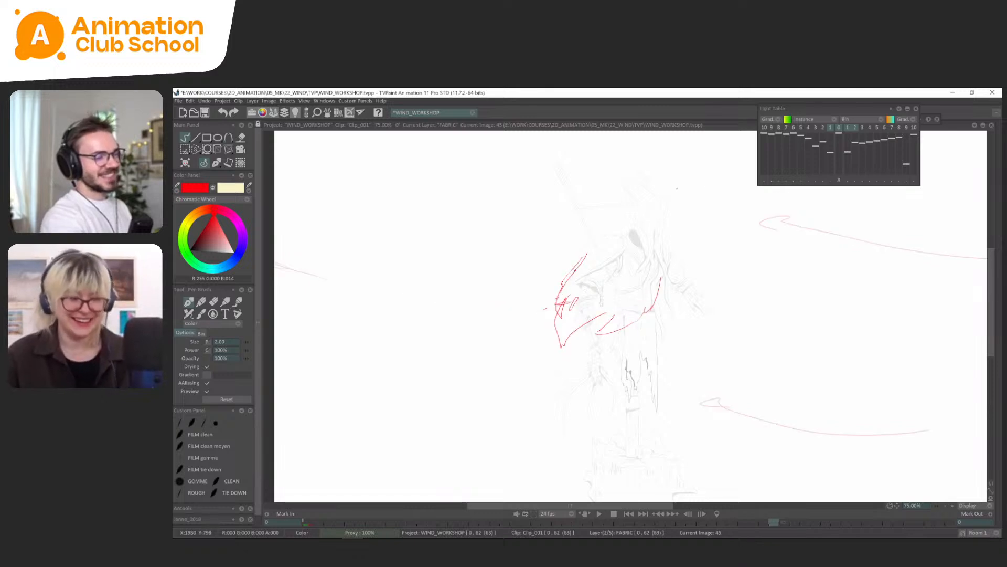
{"action": "key", "text": "Left"}
{"action": "key", "text": "Right"}
{"action": "key", "text": "Left"}
{"action": "key", "text": "Left"}
{"action": "key", "text": "Right"}
{"action": "key", "text": "Right"}
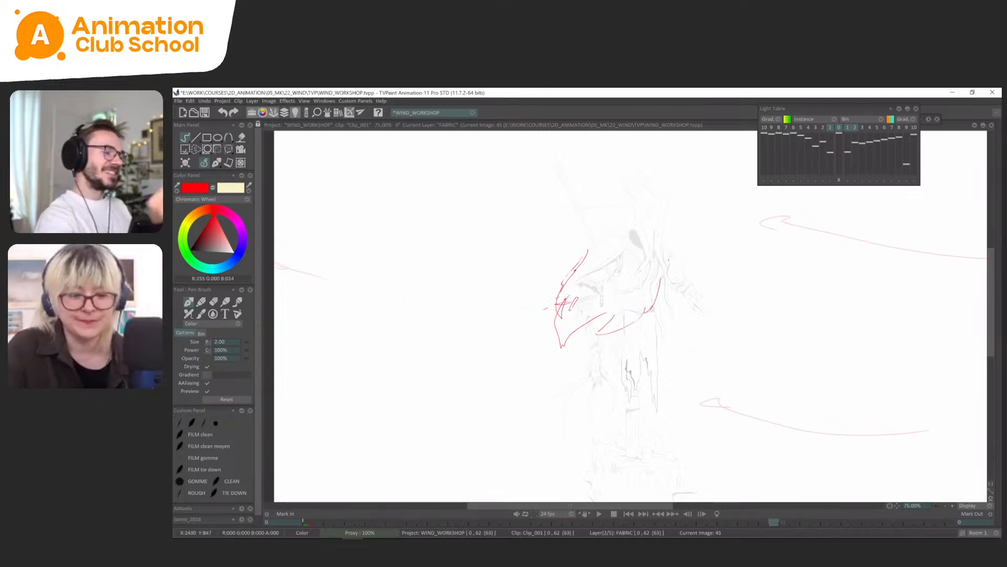
Play back the cape animation and save the project.
{"action": "key", "text": "Right"}
{"action": "key", "text": "Right"}
{"action": "key", "text": "Return"}
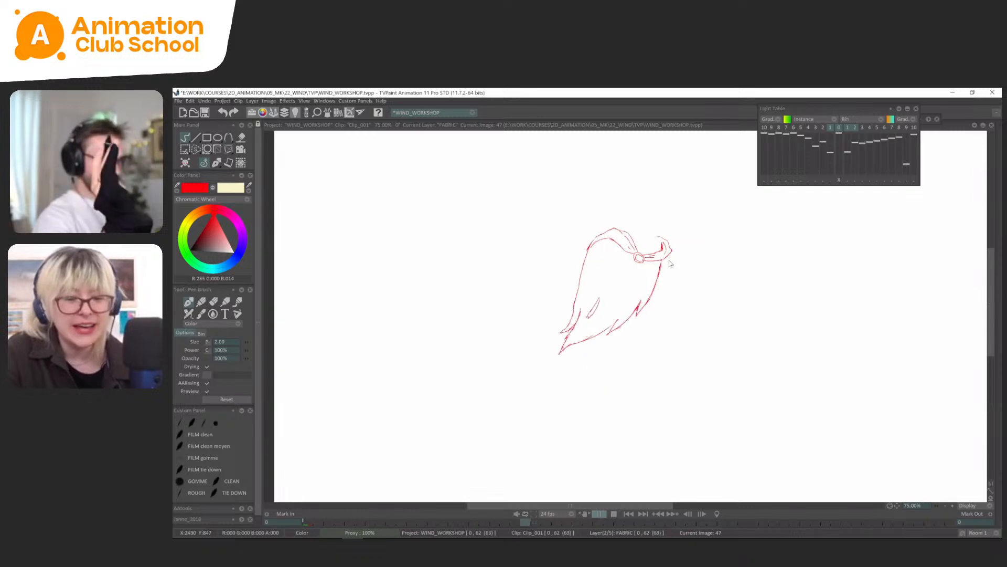
{"action": "key", "text": "ctrl+s"}
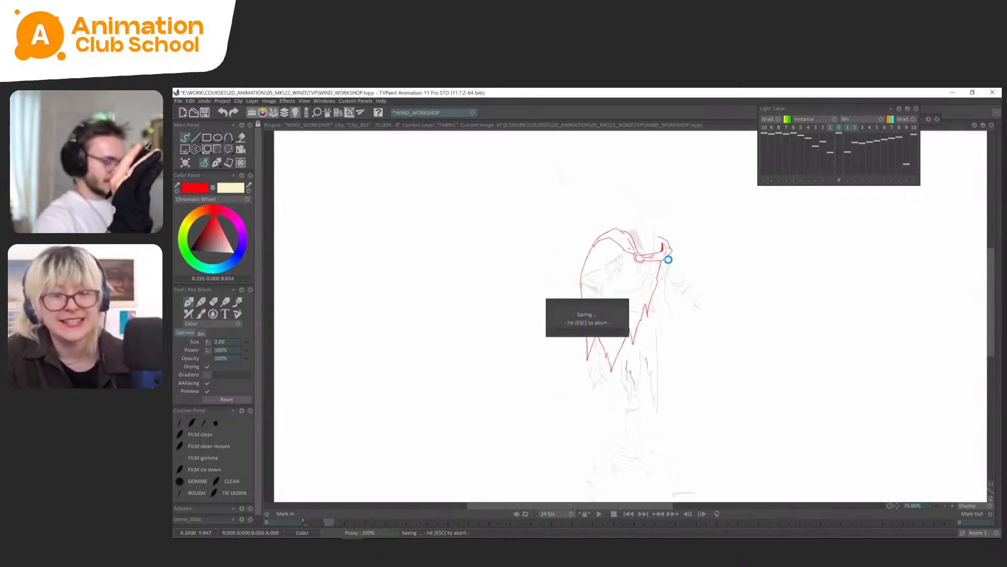
Reinforce frame 43's outer cape edge from the shoulder down and clean up the stray strokes beside the trailing edge.
{"action": "key", "text": "Tab"}
{"action": "left_click", "coordinate": [729, 427]}
{"action": "key", "text": "Tab"}
{"action": "key", "text": "Right"}
{"action": "key", "text": "Right"}
{"action": "key", "text": "Right"}
{"action": "key", "text": "Right"}
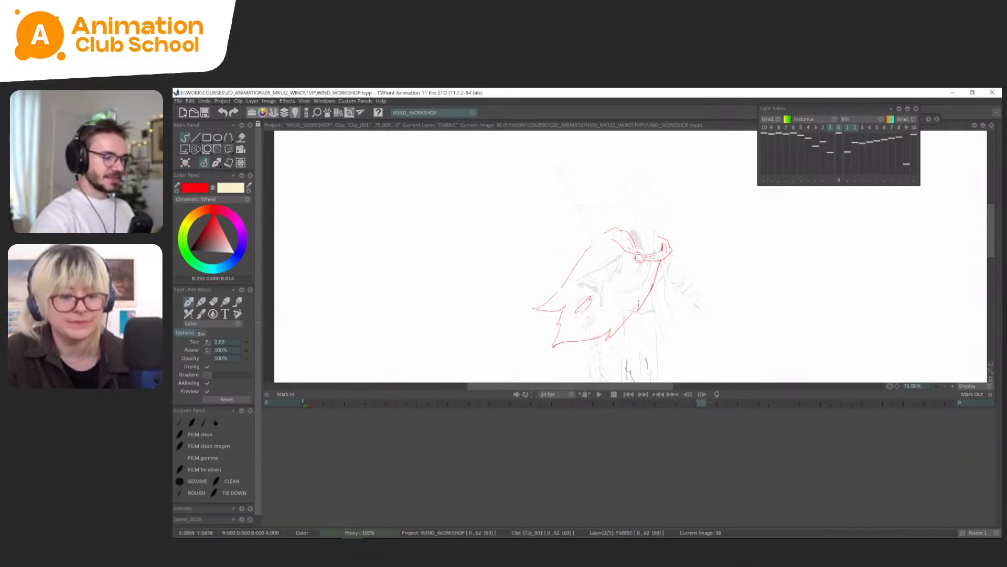
{"action": "key", "text": "Right"}
{"action": "key", "text": "Right"}
{"action": "key", "text": "Left"}
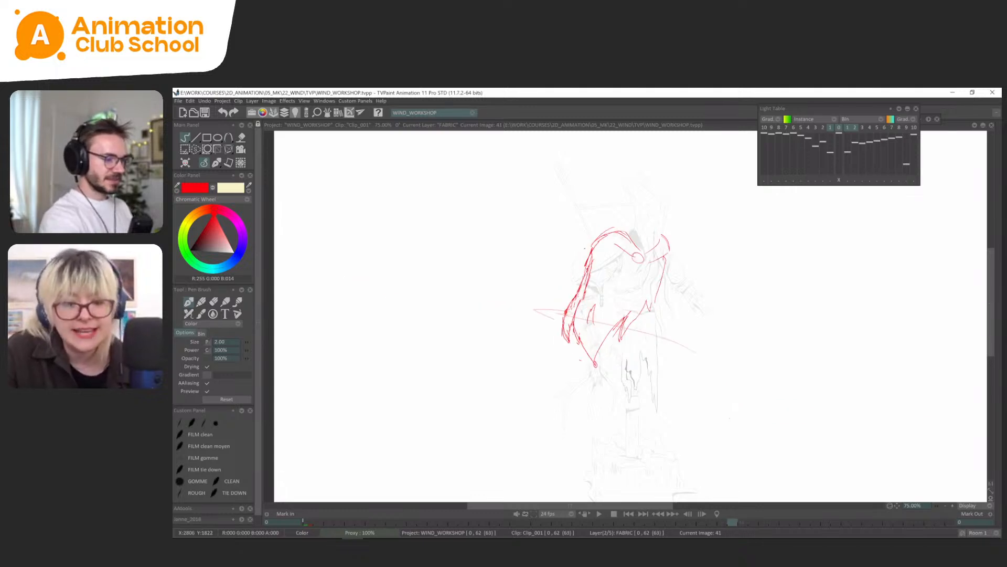
{"action": "key", "text": "Left"}
{"action": "key", "text": "Right"}
{"action": "key", "text": "Right"}
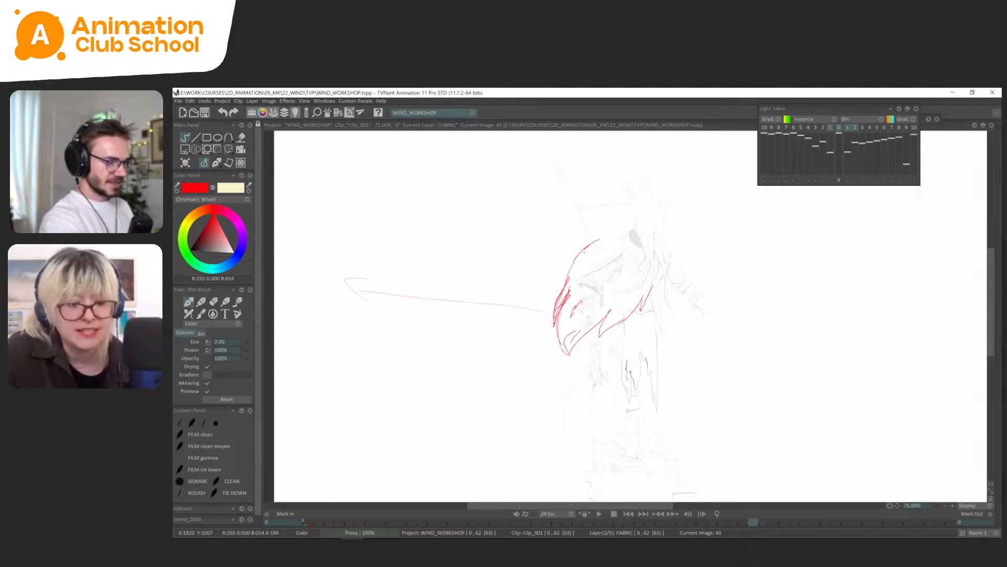
{"action": "left_click_drag", "start_coordinate": [583, 253], "coordinate": [563, 312]}
{"action": "key", "text": "s"}
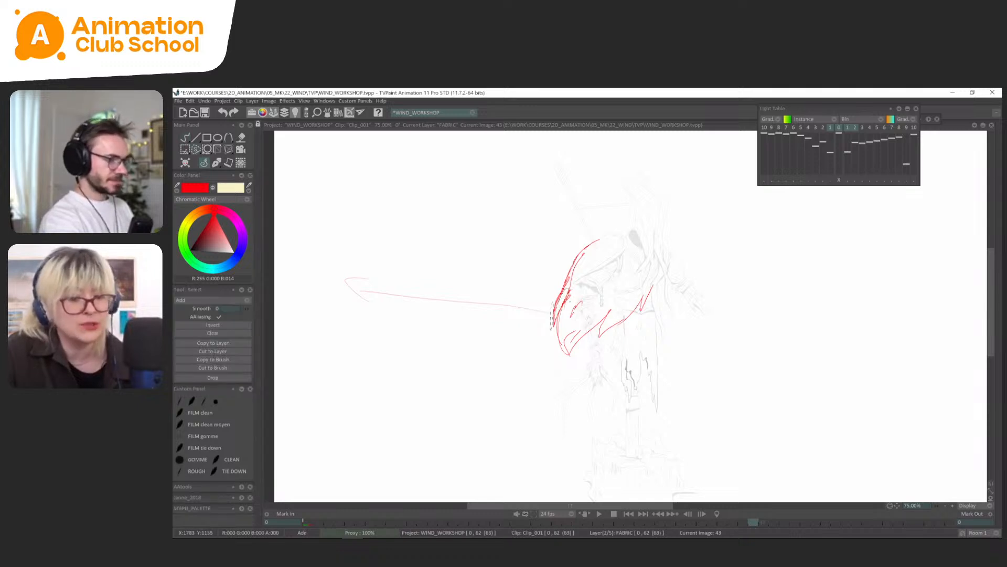
{"action": "left_click", "coordinate": [215, 162]}
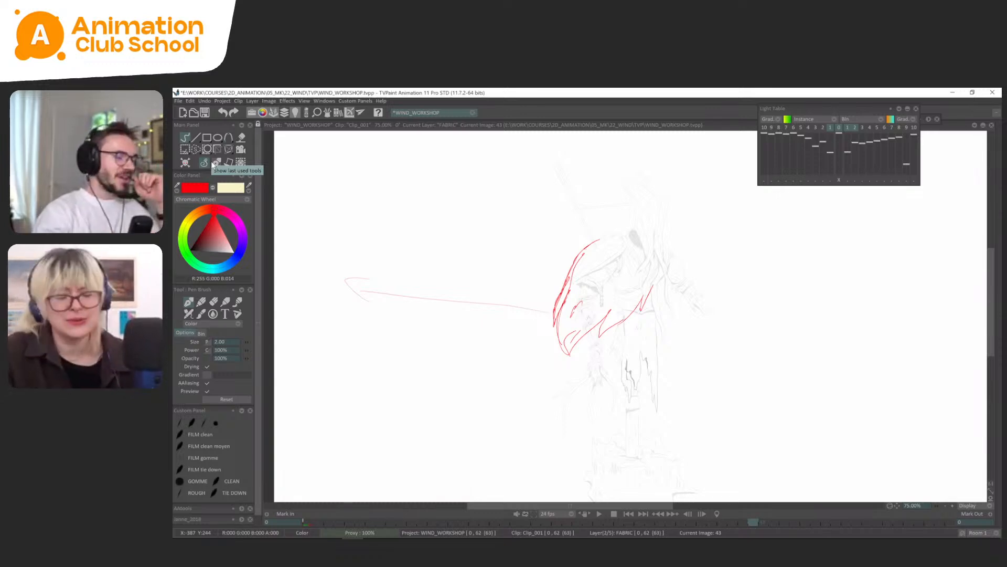
Refine the small tip strokes along frame 45's outer cape edge, comparing them with the preceding drawings.
{"action": "key", "text": "Left"}
{"action": "key", "text": "Left"}
{"action": "key", "text": "Left"}
{"action": "key", "text": "Left"}
{"action": "key", "text": "Left"}
{"action": "key", "text": "Left"}
{"action": "key", "text": "Left"}
{"action": "key", "text": "Left"}
{"action": "key", "text": "Left"}
{"action": "key", "text": "Left"}
{"action": "key", "text": "Right"}
{"action": "key", "text": "Right"}
{"action": "key", "text": "Right"}
{"action": "key", "text": "Right"}
{"action": "key", "text": "Right"}
{"action": "key", "text": "Right"}
{"action": "key", "text": "Right"}
{"action": "key", "text": "Right"}
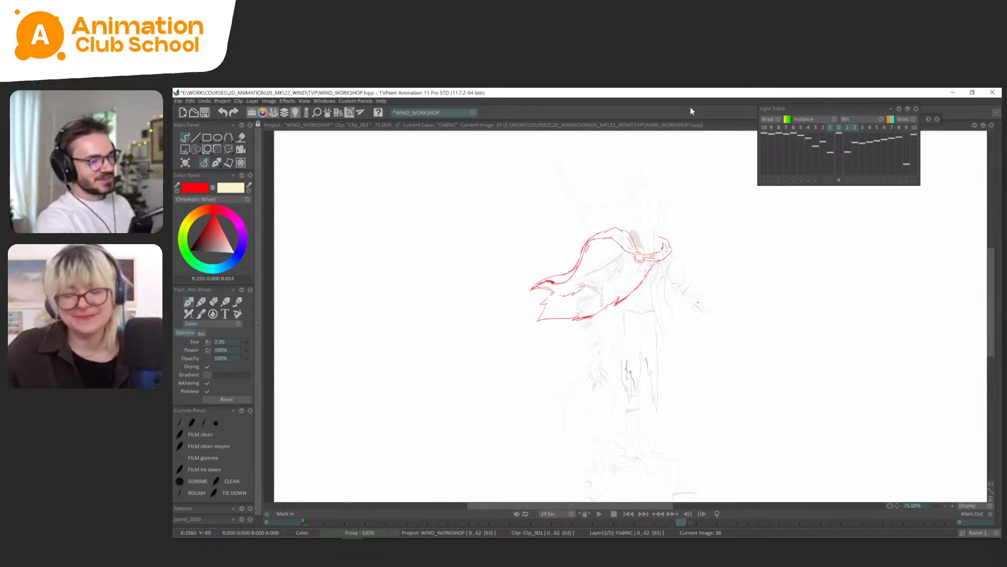
{"action": "key", "text": "Right"}
{"action": "key", "text": "Right"}
{"action": "key", "text": "Left"}
{"action": "key", "text": "Left"}
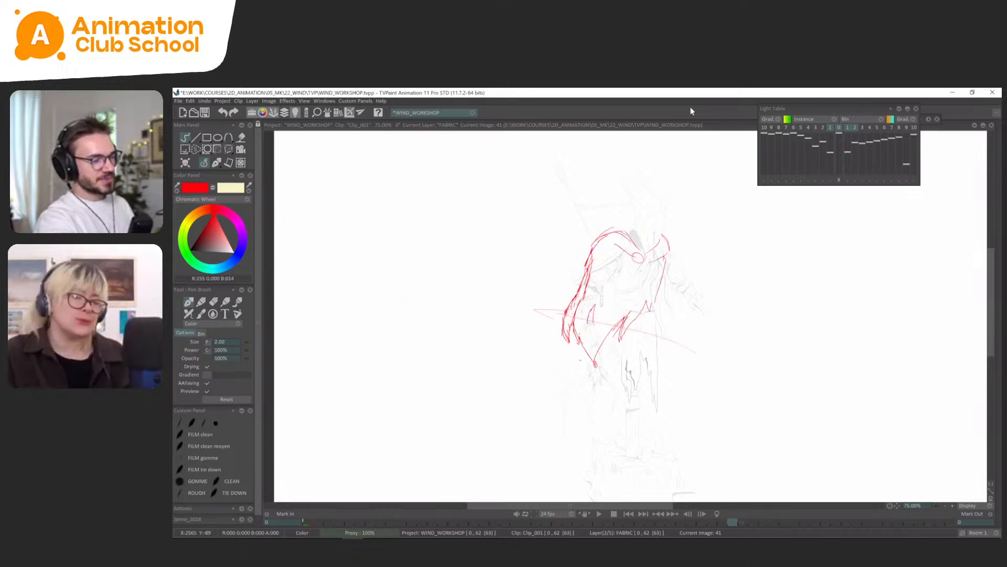
{"action": "key", "text": "Right"}
{"action": "key", "text": "Right"}
{"action": "key", "text": "Left"}
{"action": "key", "text": "Right"}
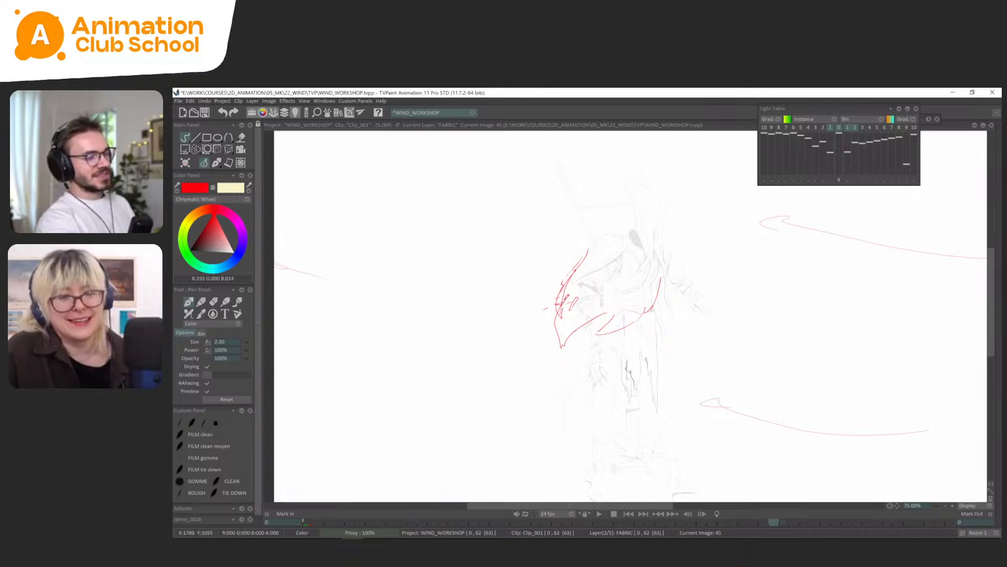
{"action": "key", "text": "Left"}
Flip back and forth between the drawings up to frame 45 to examine how the cape swings in the gust.
{"action": "key", "text": "Left"}
{"action": "key", "text": "Right"}
{"action": "key", "text": "Right"}
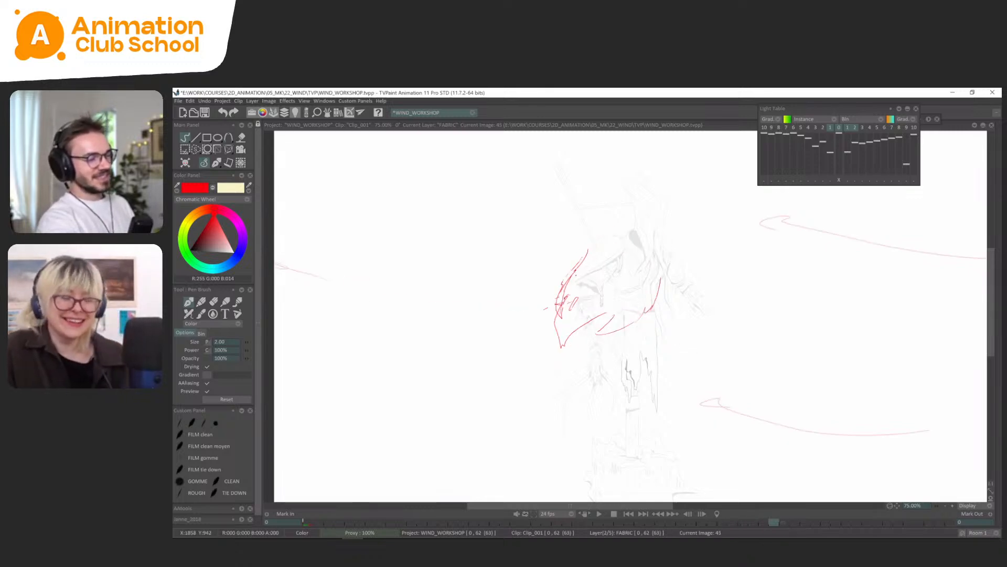
{"action": "key", "text": "Right"}
{"action": "key", "text": "Left"}
{"action": "key", "text": "Left"}
{"action": "key", "text": "Left"}
{"action": "key", "text": "Left"}
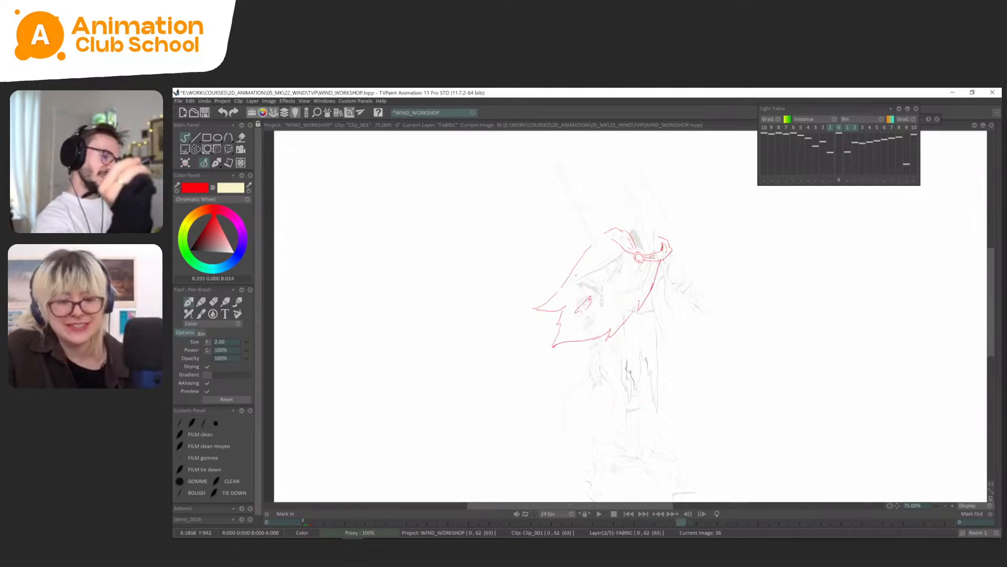
{"action": "key", "text": "Right"}
{"action": "key", "text": "Right"}
{"action": "key", "text": "Right"}
{"action": "key", "text": "Right"}
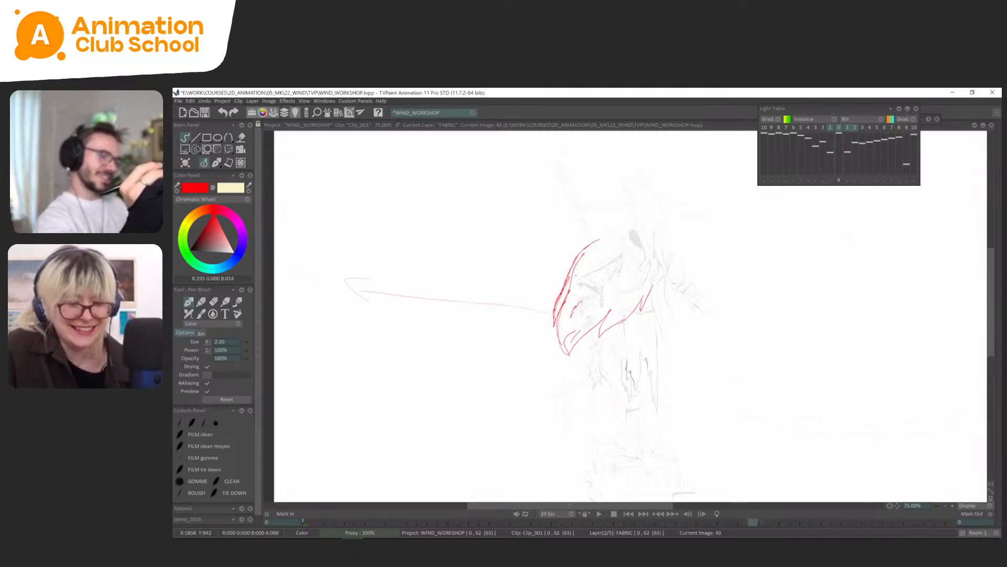
{"action": "key", "text": "Left"}
{"action": "key", "text": "Left"}
{"action": "key", "text": "Right"}
{"action": "key", "text": "Right"}
{"action": "key", "text": "Left"}
{"action": "key", "text": "Left"}
{"action": "key", "text": "Left"}
{"action": "key", "text": "Left"}
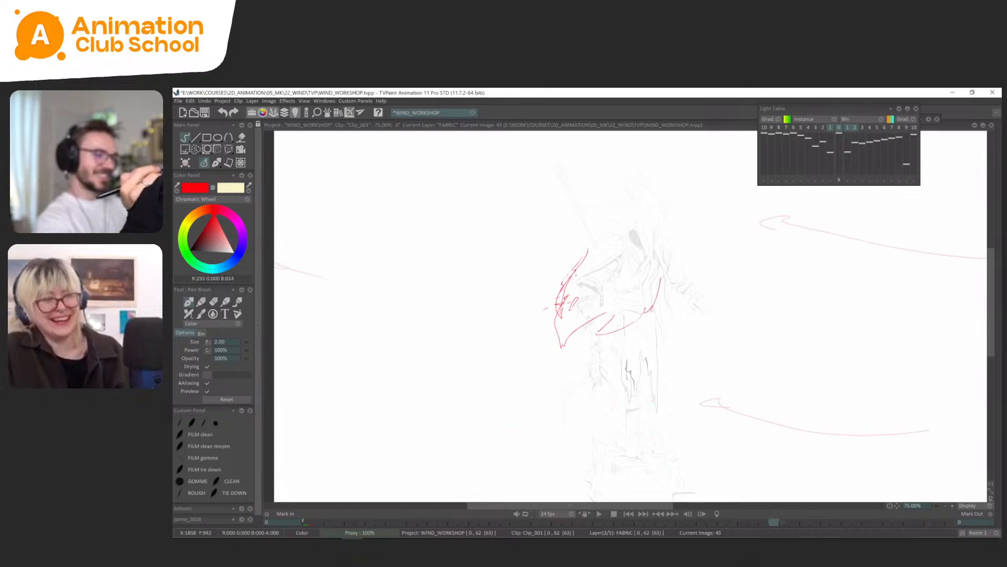
{"action": "key", "text": "Right"}
{"action": "key", "text": "Right"}
{"action": "key", "text": "Right"}
{"action": "key", "text": "Right"}
{"action": "key", "text": "Right"}
{"action": "key", "text": "Right"}
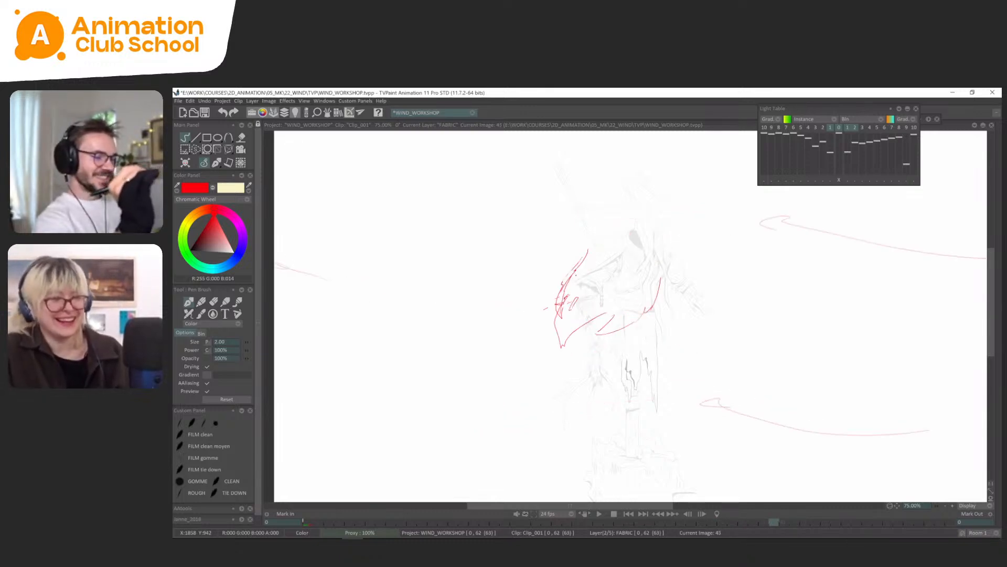
Rough in the cape's outer edge, tip, trailing side and lower hem on frame 47, flipping against frame 45.
{"action": "key", "text": "Right"}
{"action": "key", "text": "Left"}
{"action": "key", "text": "Right"}
{"action": "key", "text": "Left"}
{"action": "mouse_move", "coordinate": [611, 322]}
{"action": "left_mouse_down"}
{"action": "mouse_move", "coordinate": [585, 359]}
{"action": "mouse_move", "coordinate": [637, 322]}
{"action": "left_mouse_up"}
{"action": "key", "text": "Right"}
{"action": "key", "text": "Left"}
{"action": "key", "text": "Right"}
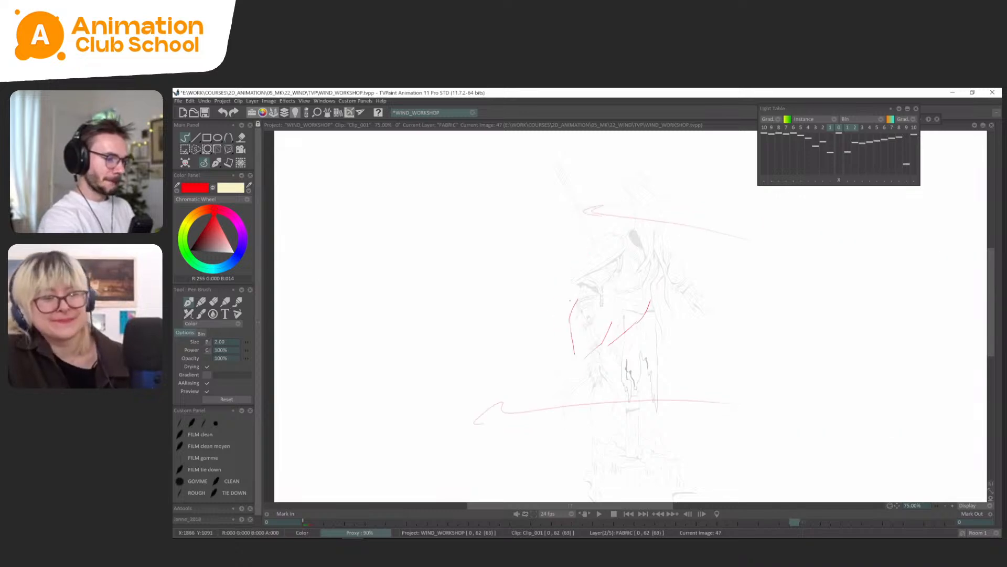
{"action": "key", "text": "Left"}
{"action": "key", "text": "Right"}
{"action": "key", "text": "Left"}
{"action": "key", "text": "Left"}
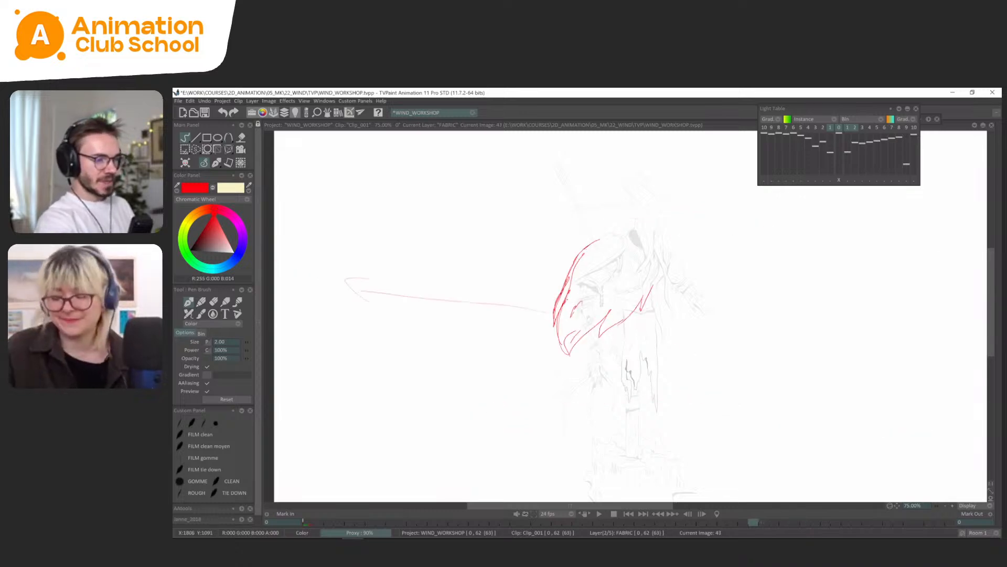
Flip through the earlier cape drawings, including frames 14, 22, 39 and 41, to examine their poses and wind arrows.
{"action": "key", "text": "Left"}
{"action": "key", "text": "Left"}
{"action": "key", "text": "Left"}
{"action": "key", "text": "Left"}
{"action": "key", "text": "Left"}
{"action": "key", "text": "Left"}
{"action": "key", "text": "Left"}
{"action": "key", "text": "Left"}
{"action": "key", "text": "Left"}
{"action": "key", "text": "Left"}
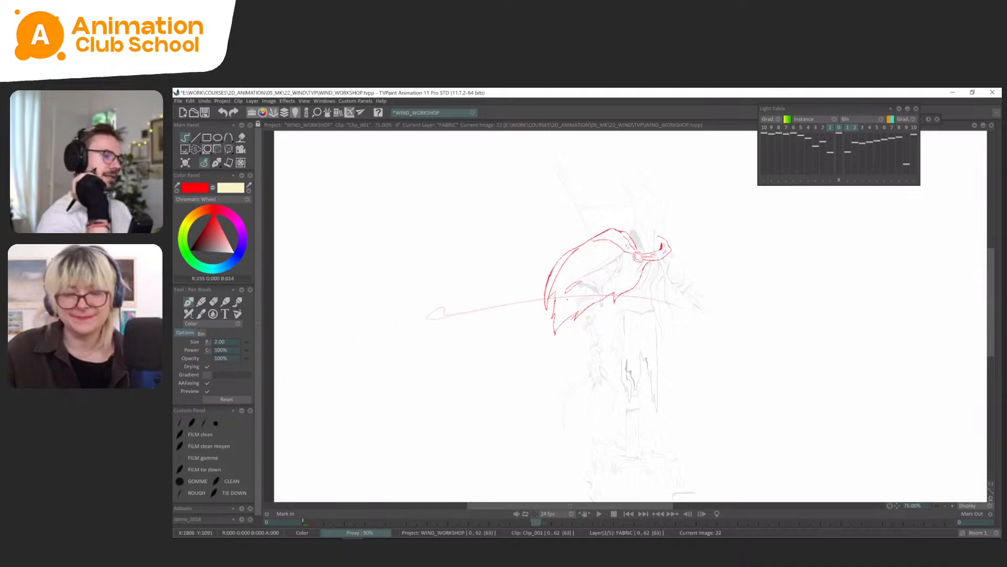
{"action": "key", "text": "Left"}
{"action": "key", "text": "Left"}
{"action": "key", "text": "Left"}
{"action": "key", "text": "Left"}
{"action": "key", "text": "Left"}
{"action": "key", "text": "Left"}
{"action": "key", "text": "Left"}
{"action": "key", "text": "Left"}
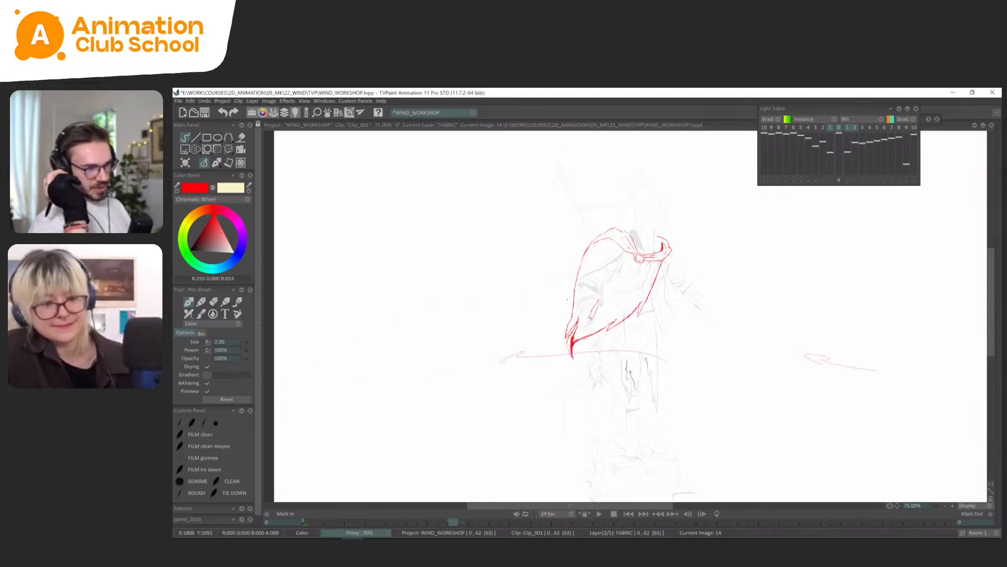
{"action": "key", "text": "Right"}
{"action": "key", "text": "Right"}
{"action": "key", "text": "Right"}
{"action": "key", "text": "Right"}
{"action": "key", "text": "Right"}
{"action": "key", "text": "Right"}
{"action": "key", "text": "Right"}
{"action": "key", "text": "Right"}
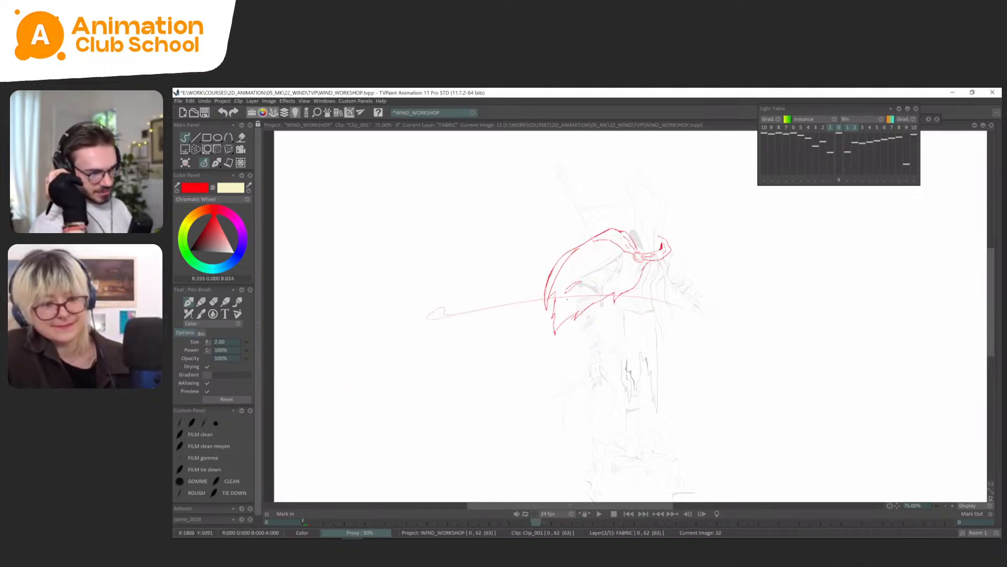
{"action": "key", "text": "Left"}
{"action": "key", "text": "Left"}
{"action": "key", "text": "Right"}
{"action": "key", "text": "Right"}
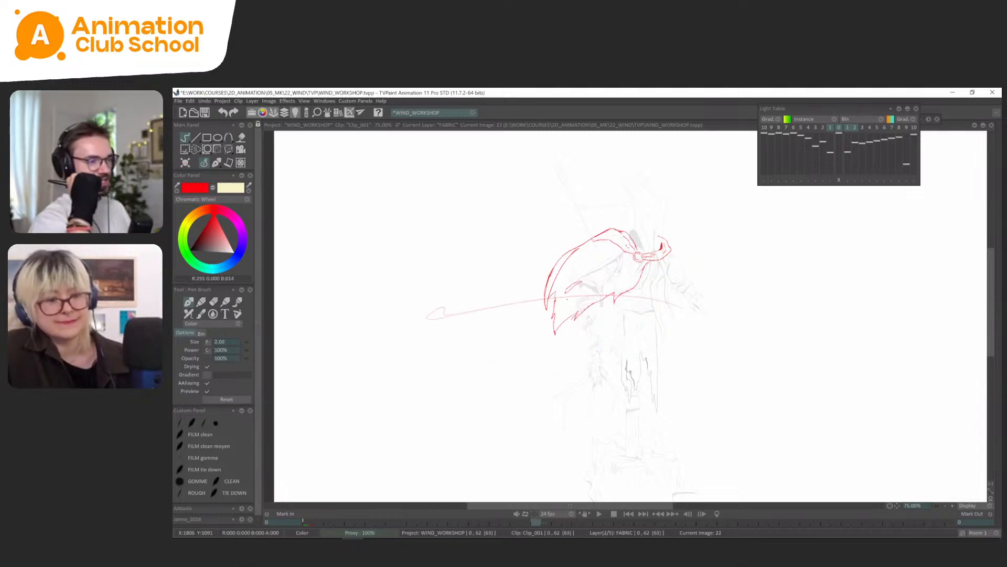
{"action": "key", "text": "Right"}
{"action": "key", "text": "Right"}
{"action": "key", "text": "Right"}
{"action": "key", "text": "Right"}
{"action": "key", "text": "Right"}
{"action": "key", "text": "Right"}
{"action": "key", "text": "Right"}
{"action": "key", "text": "Right"}
{"action": "key", "text": "Right"}
{"action": "key", "text": "Right"}
{"action": "key", "text": "Right"}
{"action": "key", "text": "Right"}
{"action": "key", "text": "Right"}
{"action": "key", "text": "Right"}
{"action": "key", "text": "Right"}
{"action": "key", "text": "Right"}
{"action": "key", "text": "Right"}
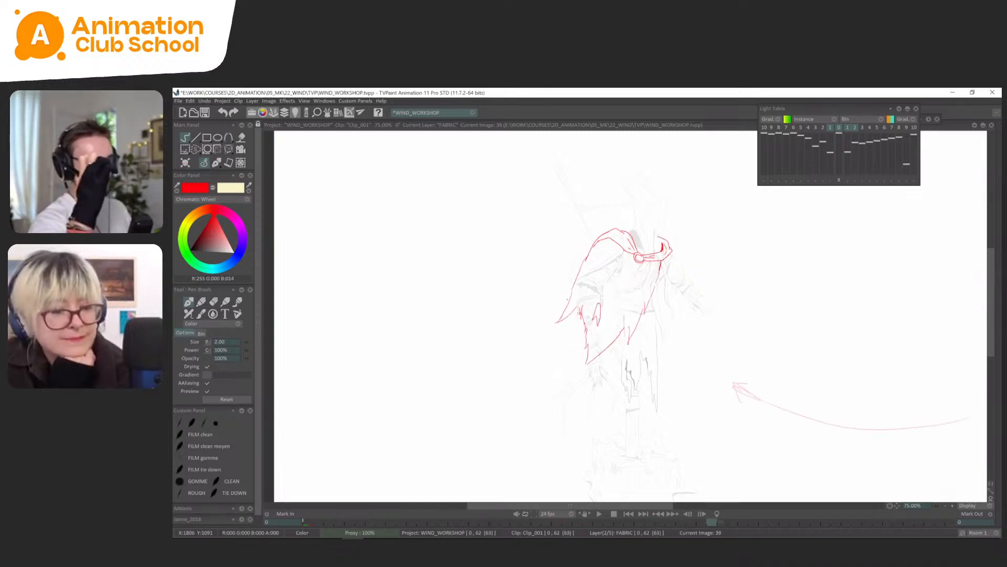
{"action": "key", "text": "Right"}
{"action": "key", "text": "Right"}
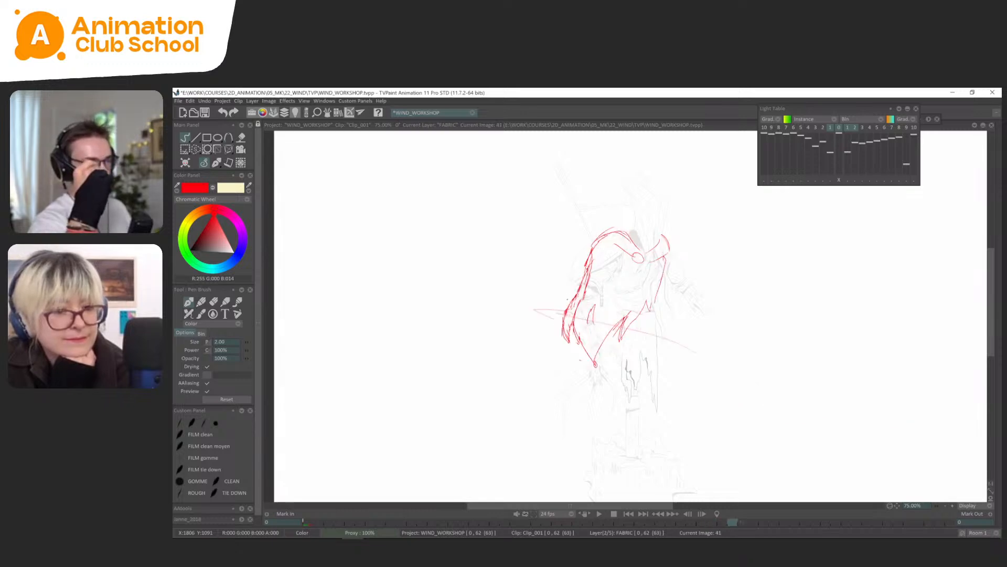
{"action": "key", "text": "Right"}
{"action": "key", "text": "Right"}
{"action": "key", "text": "Right"}
{"action": "key", "text": "Right"}
{"action": "key", "text": "Right"}
{"action": "key", "text": "Right"}
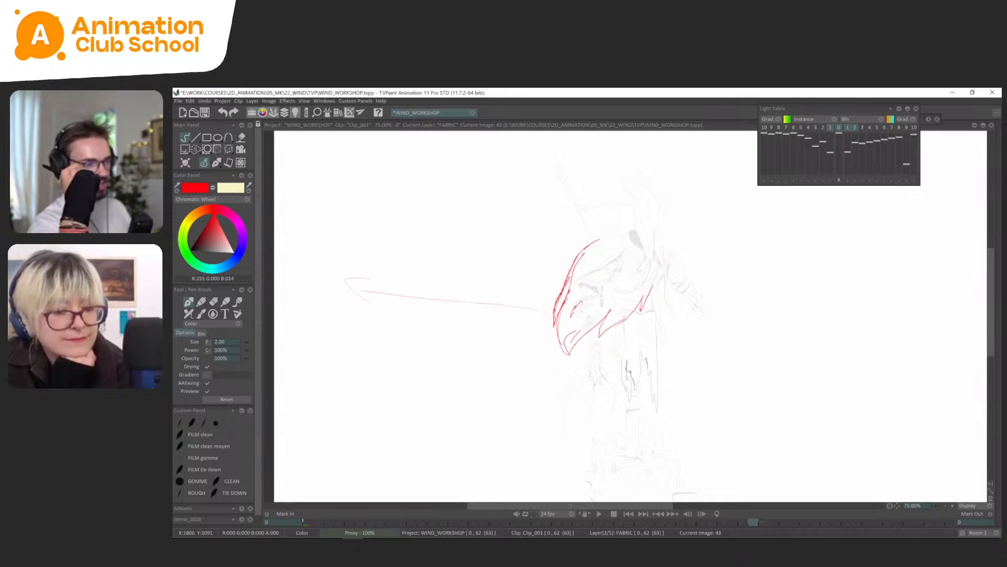
Reinforce the outer edge strokes of frame 45's cape between the shoulder and the tip.
{"action": "key", "text": "Left"}
{"action": "key", "text": "Left"}
{"action": "key", "text": "Left"}
{"action": "key", "text": "Left"}
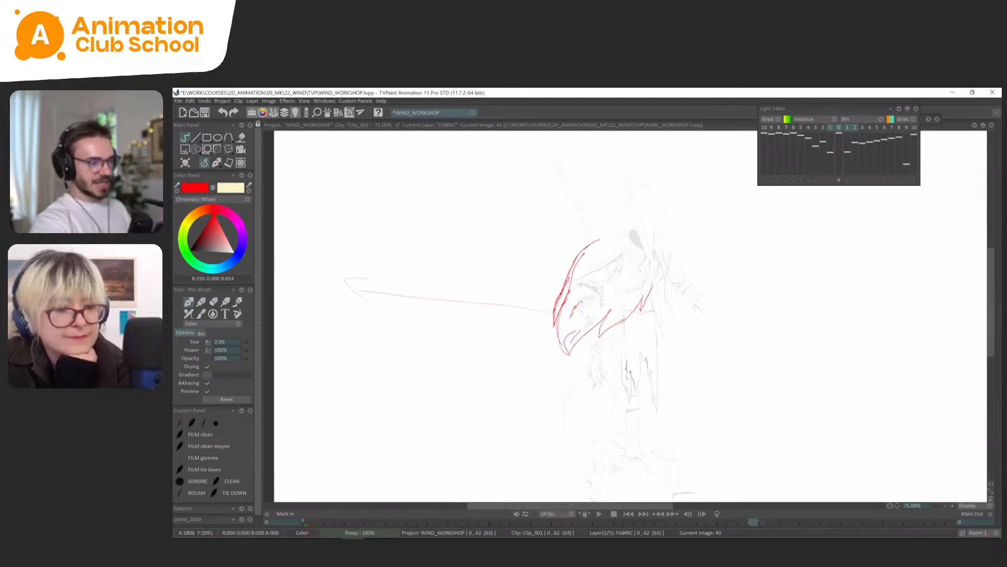
{"action": "key", "text": "Right"}
{"action": "key", "text": "Right"}
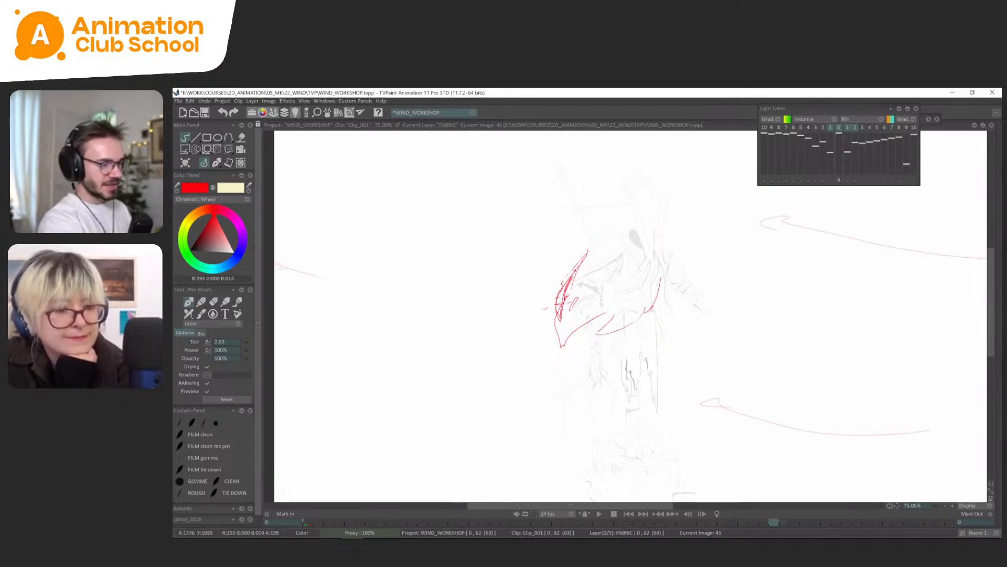
Trace a stroke along the lower wind arrow on frame 47 to mark the gust's path.
{"action": "key", "text": "Right"}
{"action": "key", "text": "Right"}
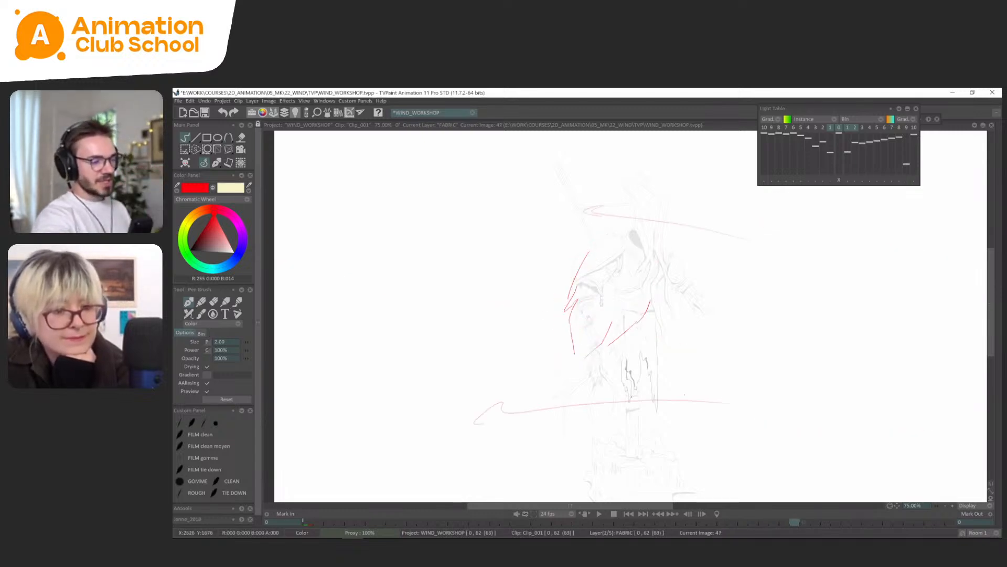
{"action": "left_click_drag", "start_coordinate": [663, 398], "coordinate": [521, 418]}
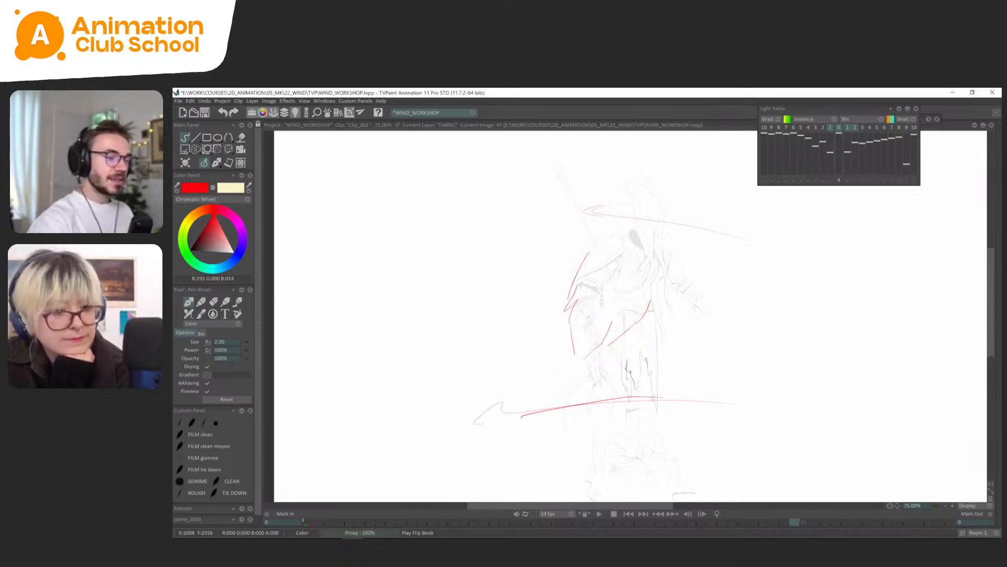
Undo the stroke traced along the lower wind arrow on frame 47.
{"action": "key", "text": "ctrl+z"}
{"action": "key", "text": "Left"}
{"action": "key", "text": "Right"}
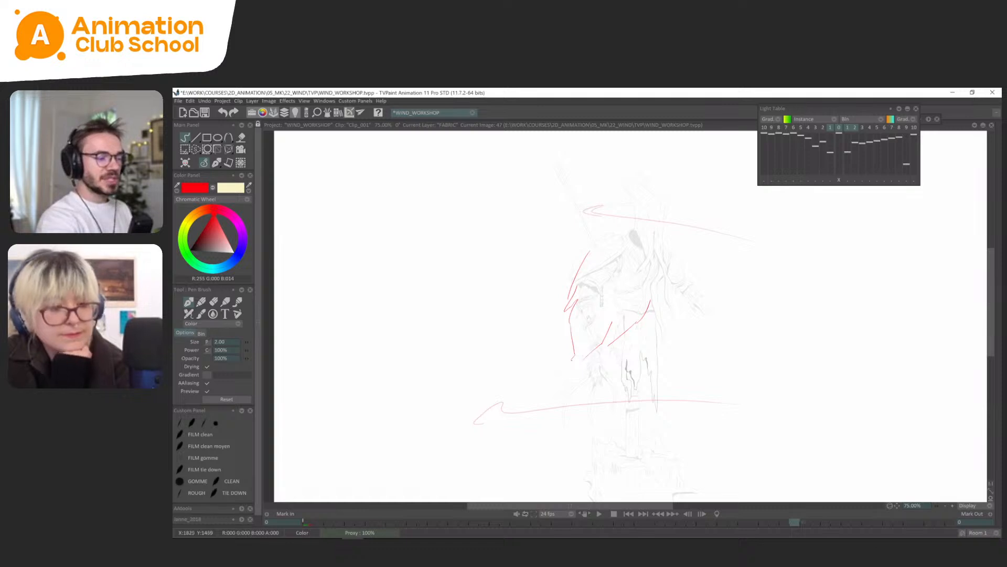
{"action": "left_click_drag", "start_coordinate": [571, 360], "coordinate": [580, 357]}
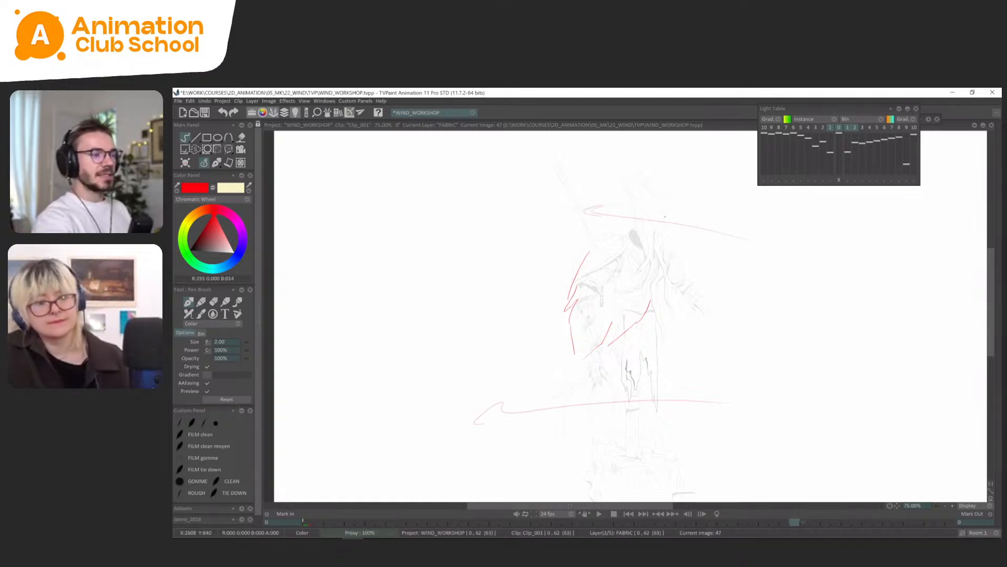
Flip back and forth through frames 43, 45 and 47 to examine how the cape's shape moves between them.
{"action": "key", "text": "Left"}
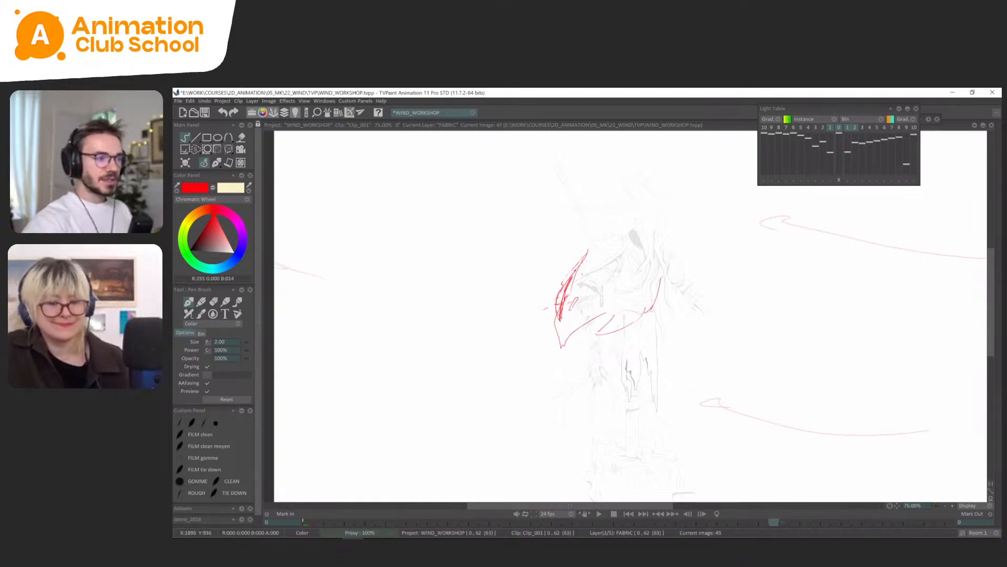
{"action": "key", "text": "Left"}
{"action": "key", "text": "Right"}
{"action": "key", "text": "Right"}
{"action": "key", "text": "Right"}
{"action": "key", "text": "Right"}
{"action": "key", "text": "Left"}
{"action": "key", "text": "Left"}
{"action": "key", "text": "Left"}
{"action": "key", "text": "Right"}
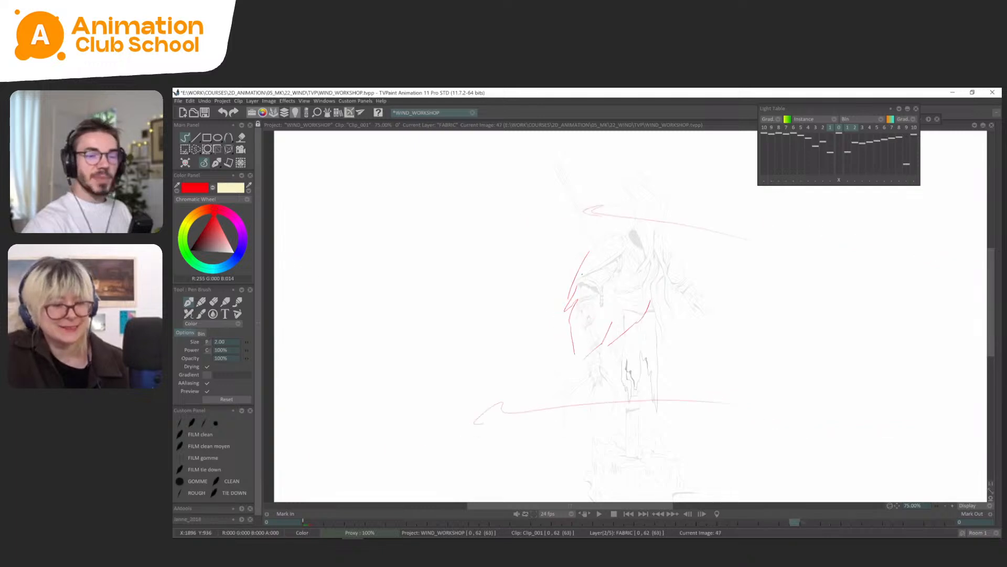
{"action": "key", "text": "Left"}
{"action": "key", "text": "Right"}
{"action": "key", "text": "Right"}
{"action": "key", "text": "Left"}
{"action": "key", "text": "Left"}
{"action": "key", "text": "Right"}
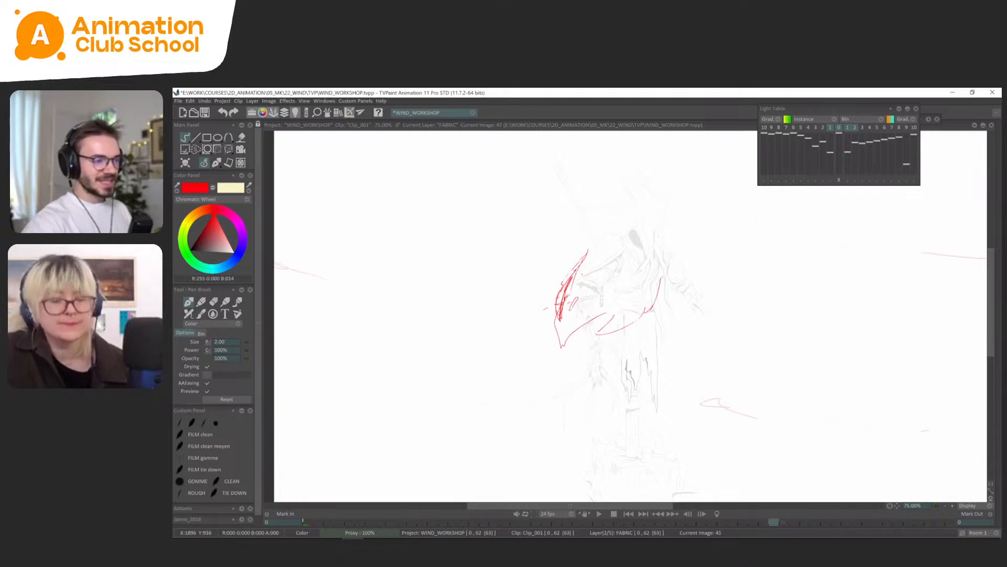
Add a small inner fold mark to the cape on frame 47, comparing it with the neighbouring frames.
{"action": "key", "text": "Right"}
{"action": "key", "text": "Left"}
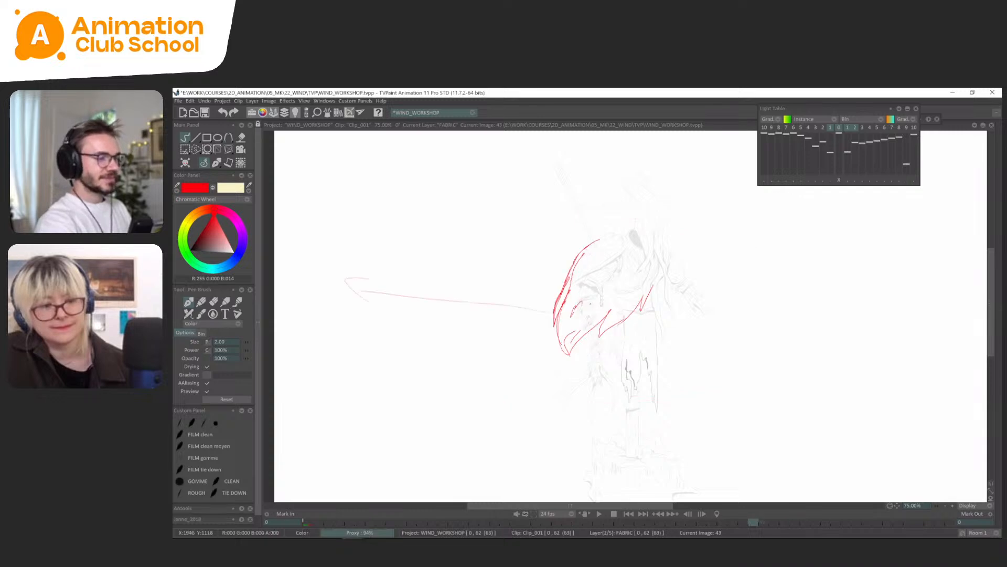
{"action": "key", "text": "Right"}
{"action": "key", "text": "Right"}
{"action": "key", "text": "Right"}
{"action": "key", "text": "Left"}
{"action": "key", "text": "Left"}
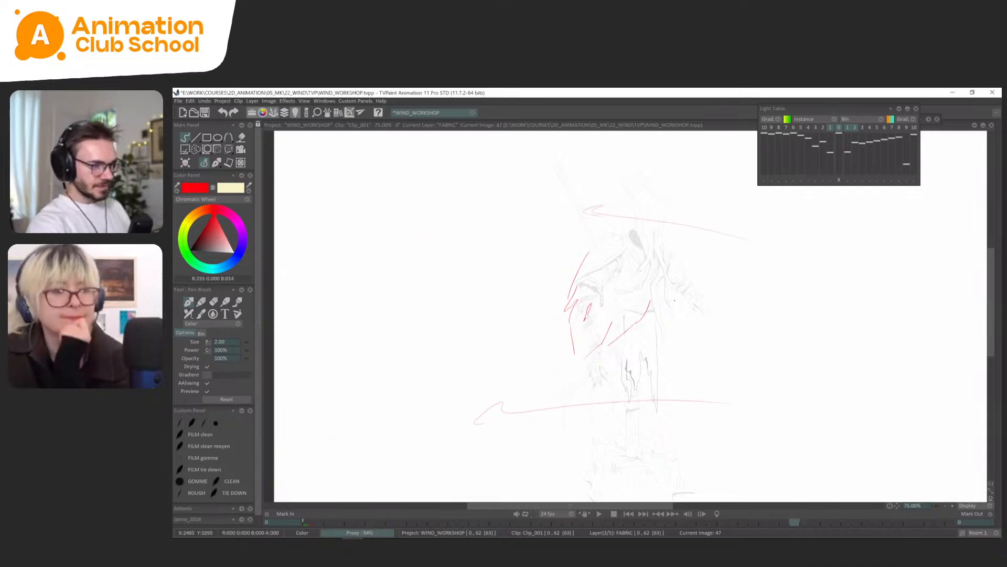
Show the timeline and set the FABRIC layer's behaviour after its last frame to Loop, then hide the timeline.
{"action": "key", "text": "Right"}
{"action": "key", "text": "Tab"}
{"action": "key", "text": "Tab"}
{"action": "key", "text": "Right"}
{"action": "key", "text": "Right"}
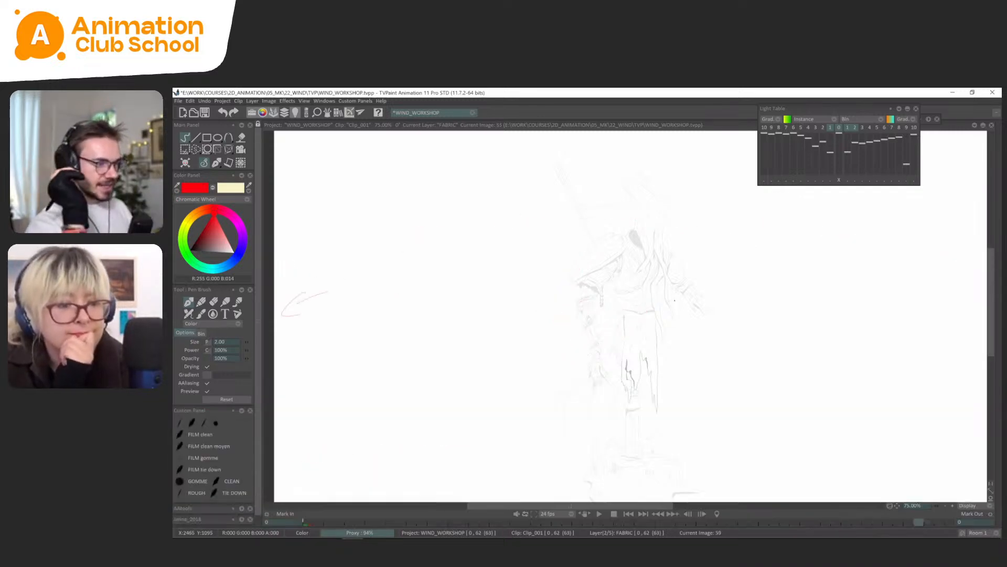
{"action": "key", "text": "Tab"}
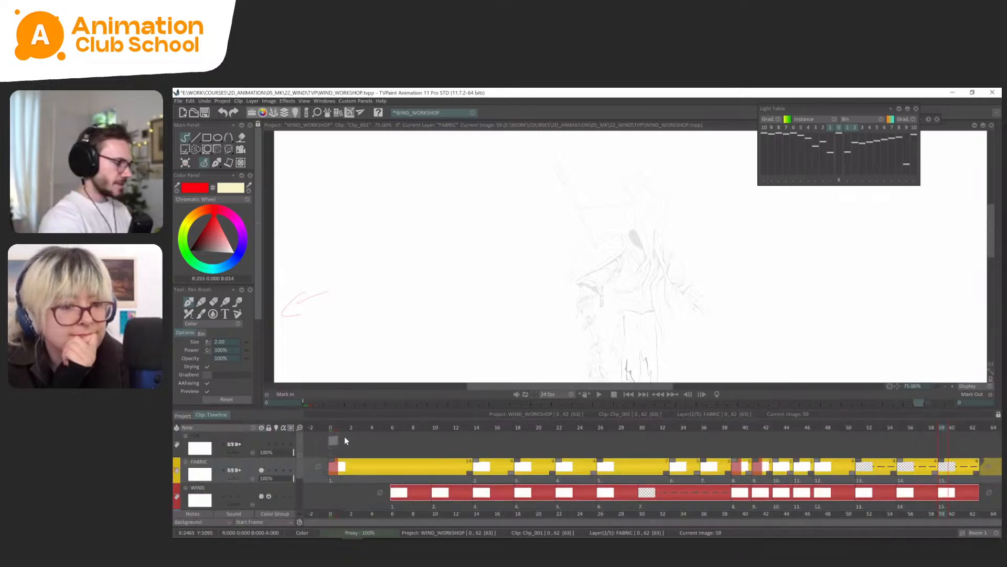
{"action": "left_click", "coordinate": [996, 470]}
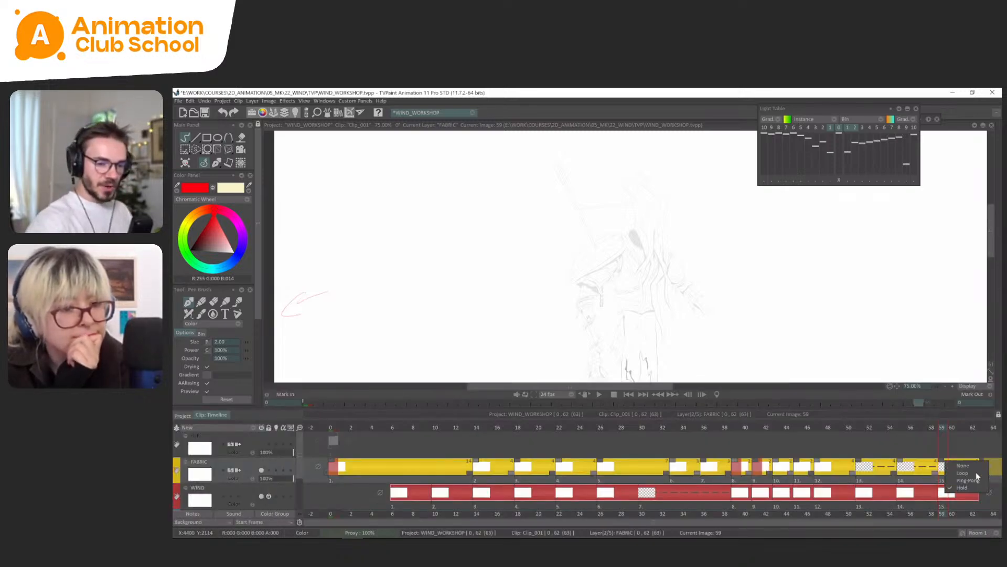
{"action": "left_click", "coordinate": [976, 473]}
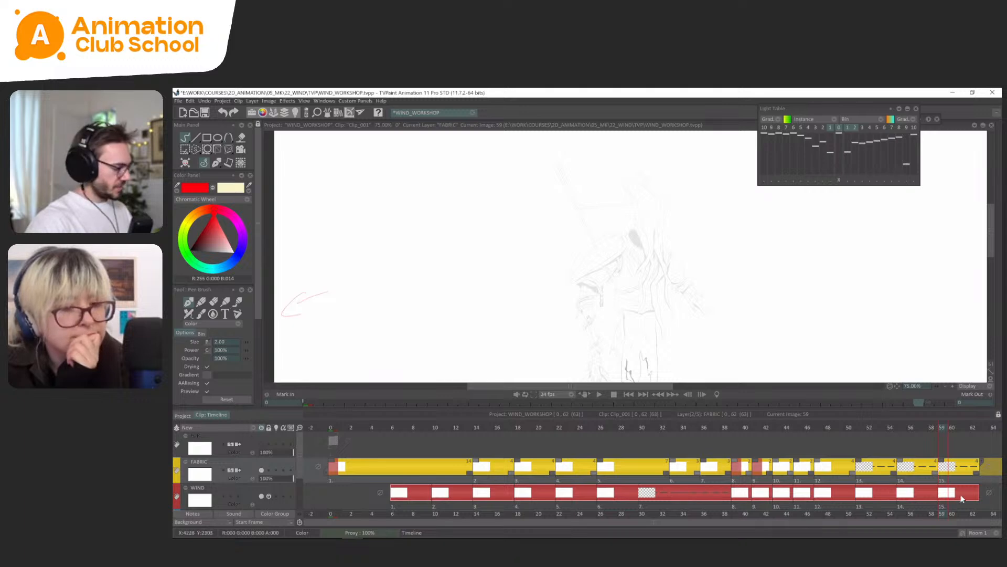
{"action": "key", "text": "Tab"}
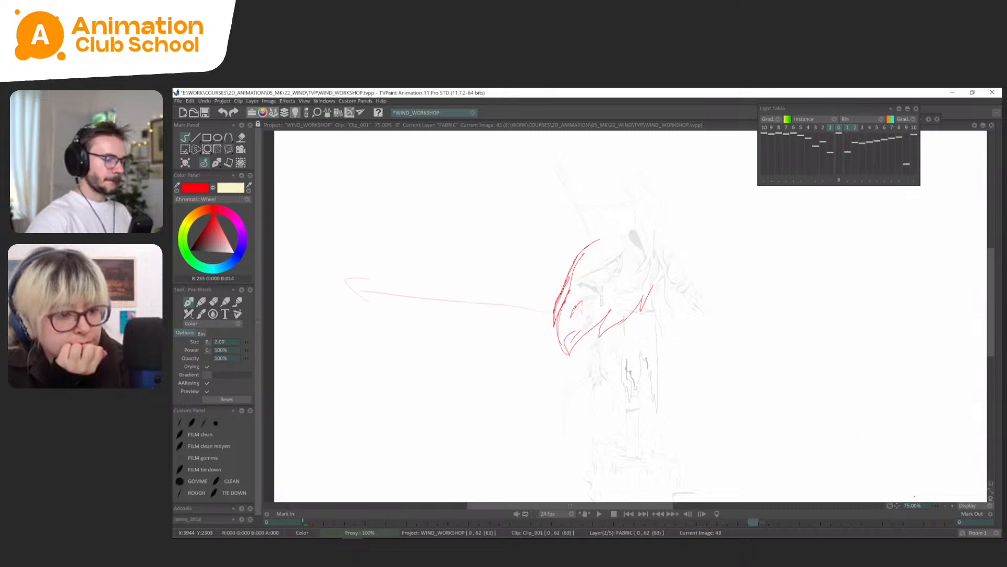
Redraw the collar edge around the far shoulder on frame 41, using the light table as reference.
{"action": "scroll", "coordinate": [677, 237], "scroll_direction": "up", "scroll_amount": 2}
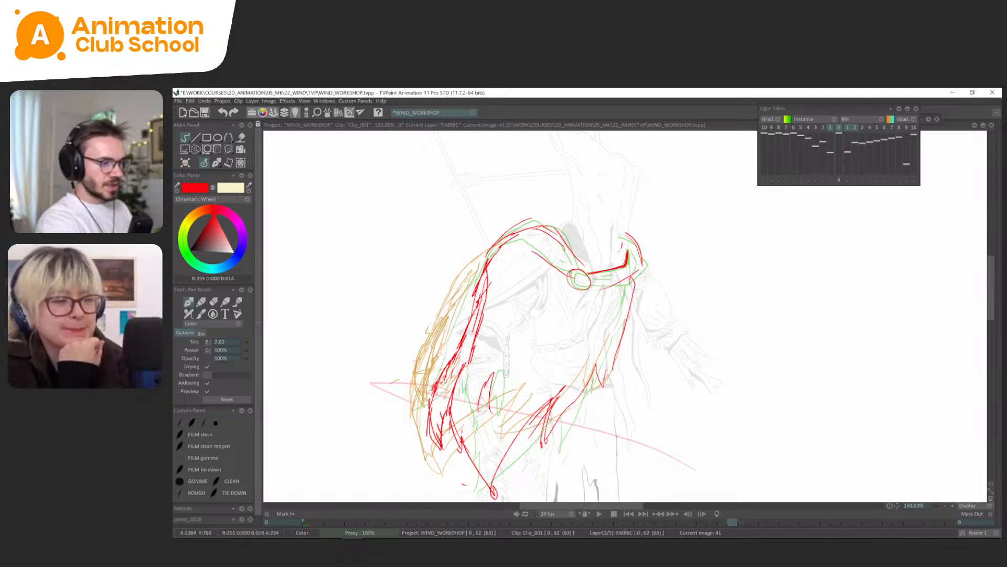
{"action": "key", "text": "ctrl+z"}
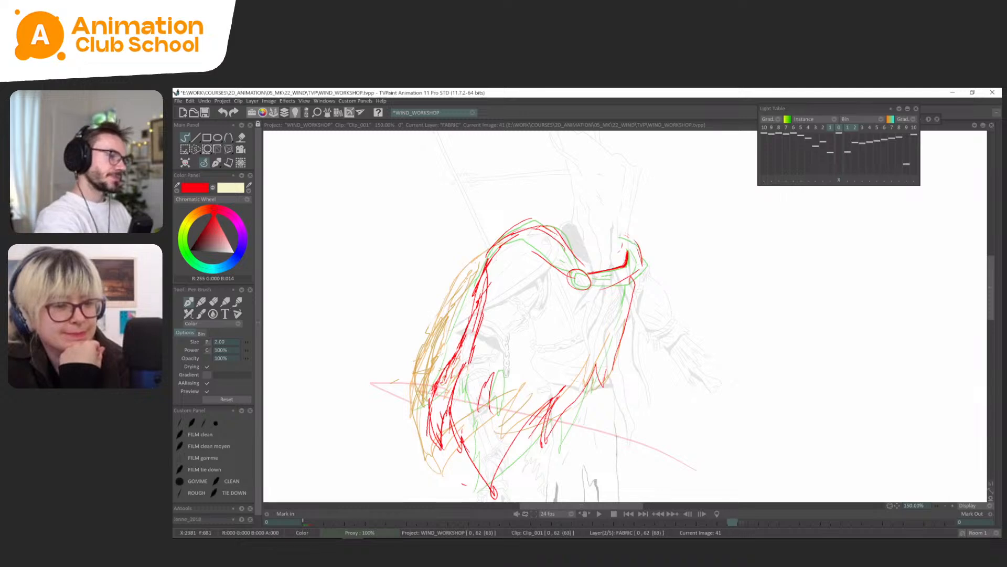
{"action": "left_click_drag", "start_coordinate": [621, 236], "coordinate": [641, 251]}
{"action": "key", "text": "l"}
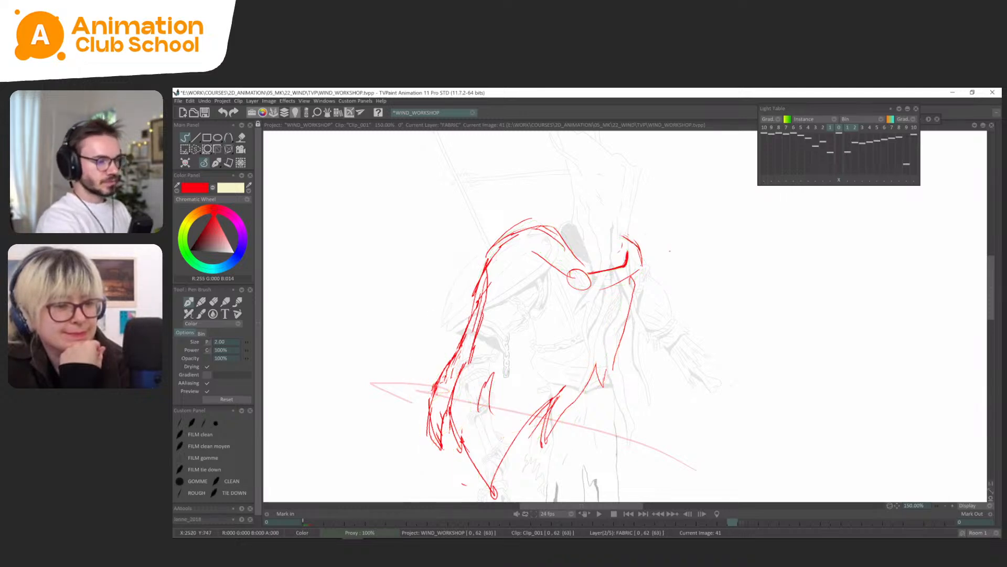
{"action": "key", "text": "l"}
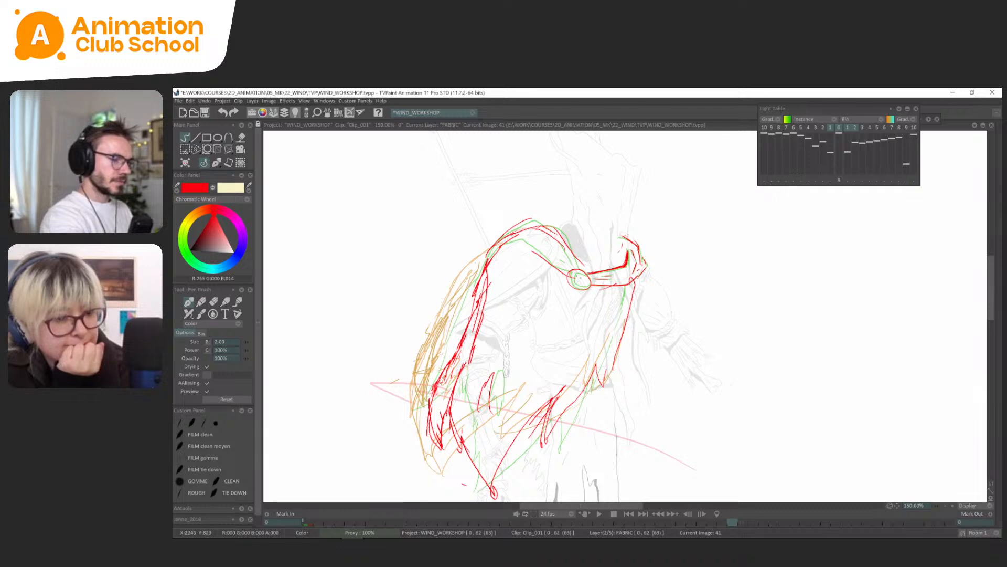
Clear and redraw the round clasp of the cape's collar on frame 41, flipping against the previous drawing.
{"action": "key", "text": "s"}
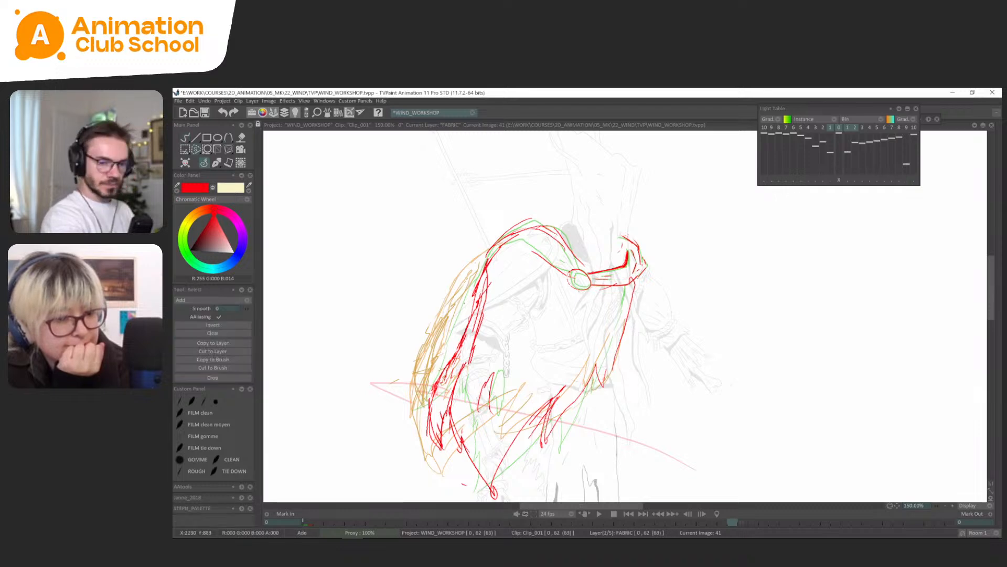
{"action": "key", "text": "b"}
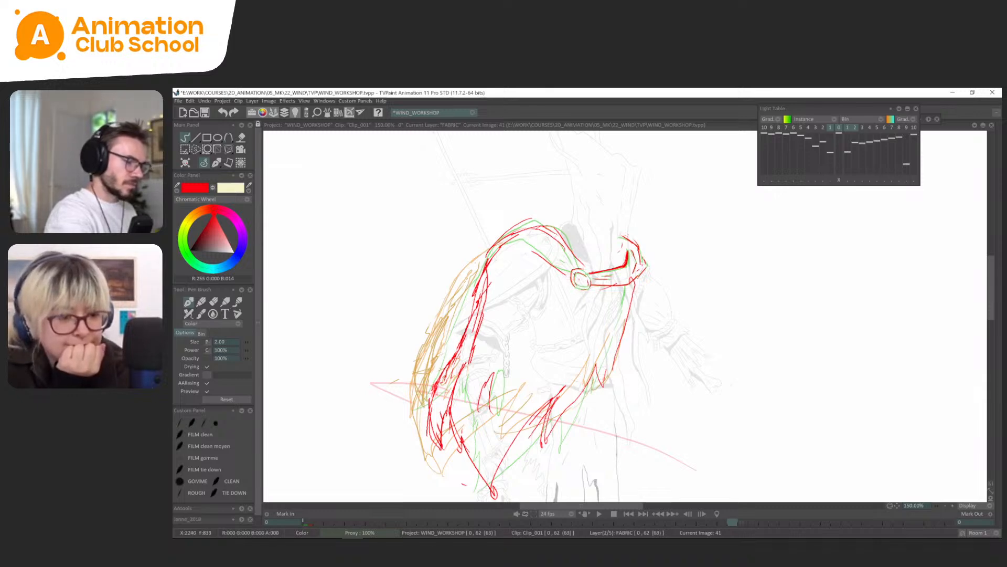
{"action": "key", "text": "Left"}
{"action": "key", "text": "Right"}
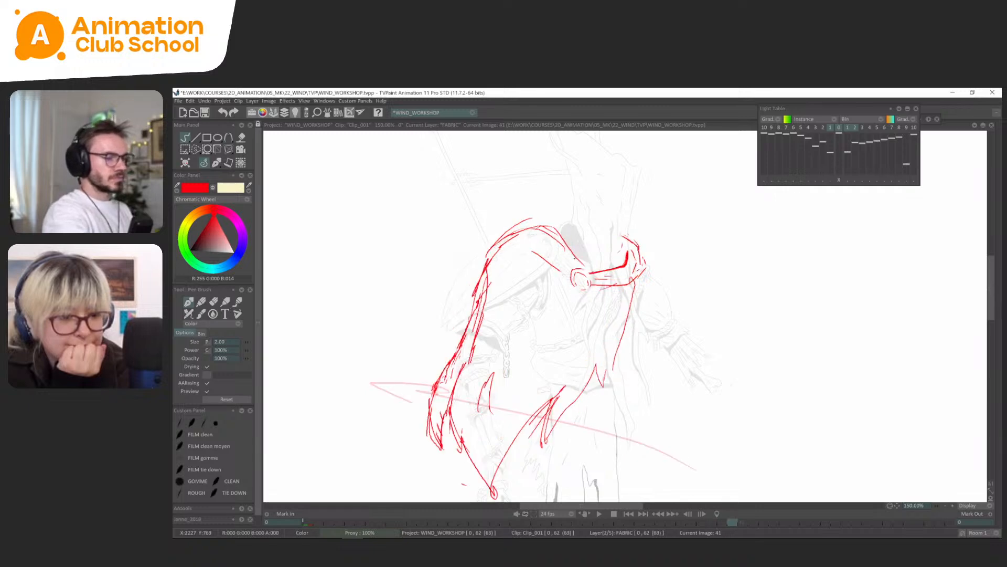
{"action": "key", "text": "Left"}
{"action": "key", "text": "Right"}
{"action": "key", "text": "Left"}
{"action": "key", "text": "Right"}
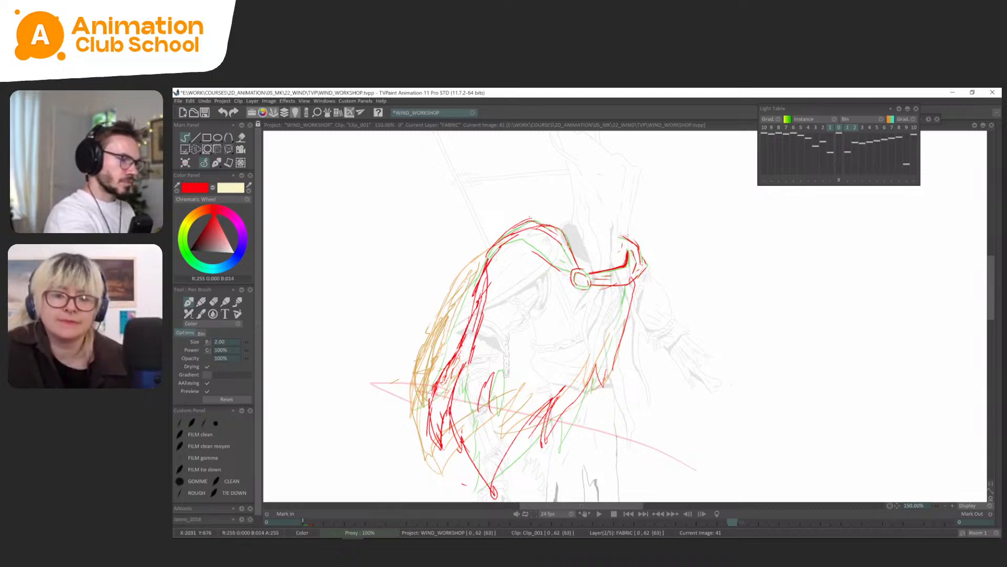
Delete the old lines inside frame 41's shoulder fold and redraw its inner edge down to the clasp.
{"action": "key", "text": "s"}
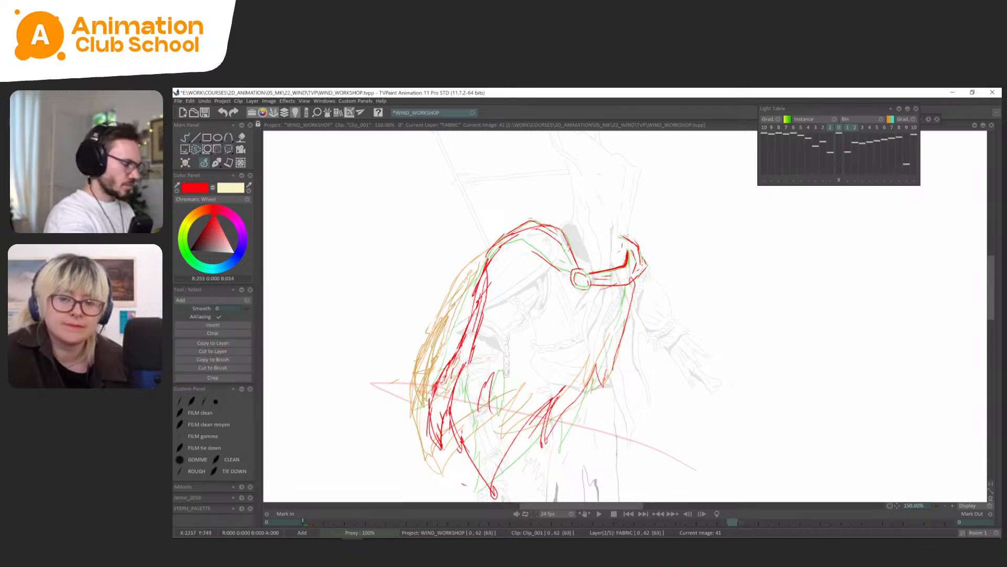
{"action": "left_click_drag", "start_coordinate": [508, 246], "coordinate": [563, 253]}
{"action": "key", "text": "Delete"}
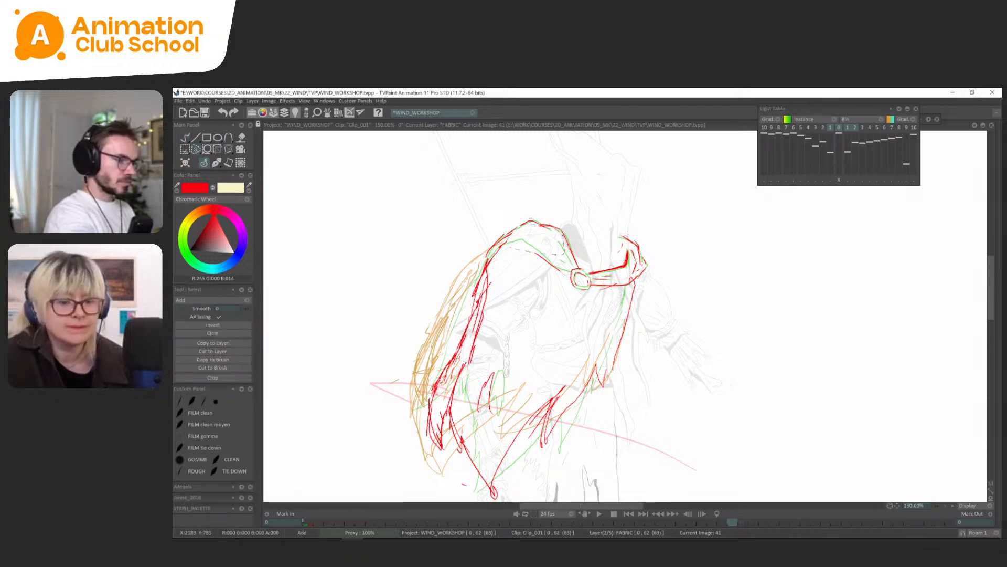
{"action": "key", "text": "b"}
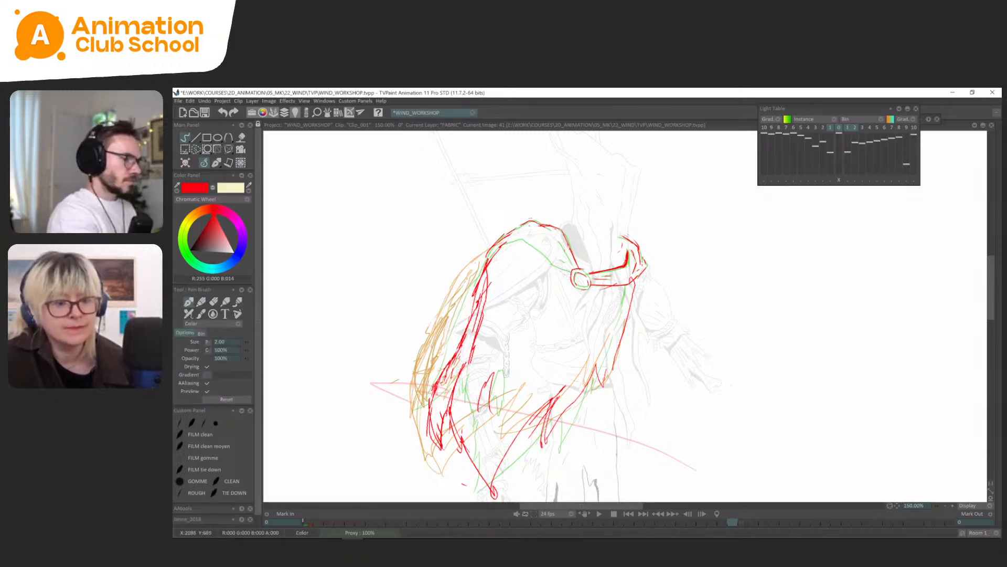
{"action": "mouse_move", "coordinate": [571, 272]}
{"action": "left_mouse_down"}
{"action": "mouse_move", "coordinate": [508, 240]}
{"action": "mouse_move", "coordinate": [572, 264]}
{"action": "left_mouse_up"}
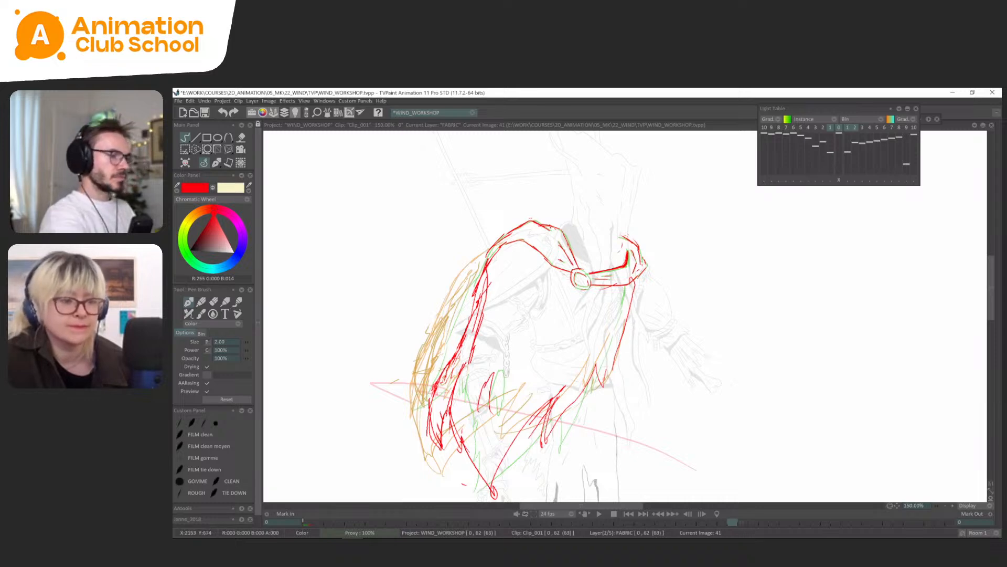
{"action": "key", "text": "Left"}
{"action": "key", "text": "Right"}
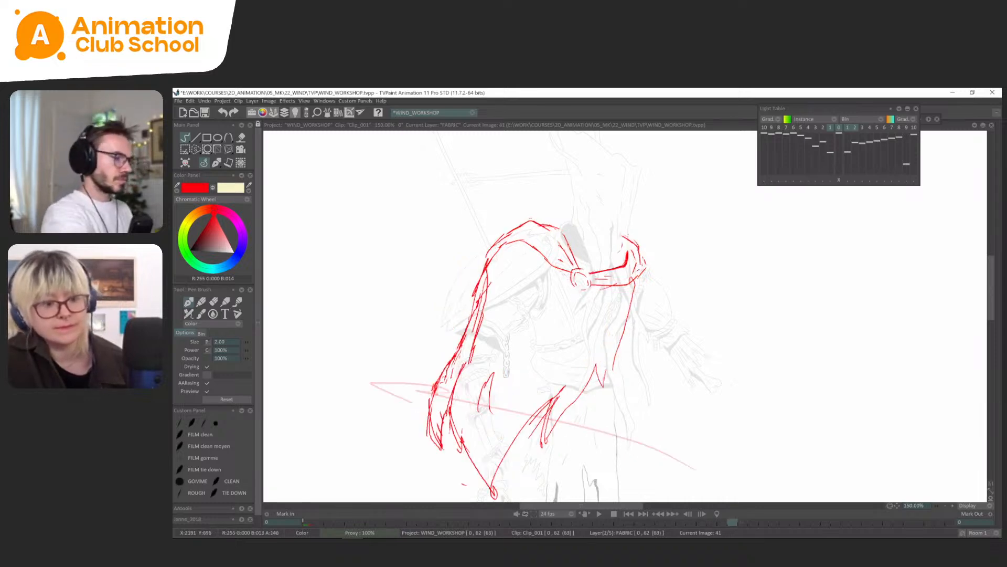
Flip between frame 41 and its neighbours to examine the shoulder and collar, with the light table off.
{"action": "key", "text": "Left"}
{"action": "key", "text": "Left"}
{"action": "key", "text": "Right"}
{"action": "key", "text": "Right"}
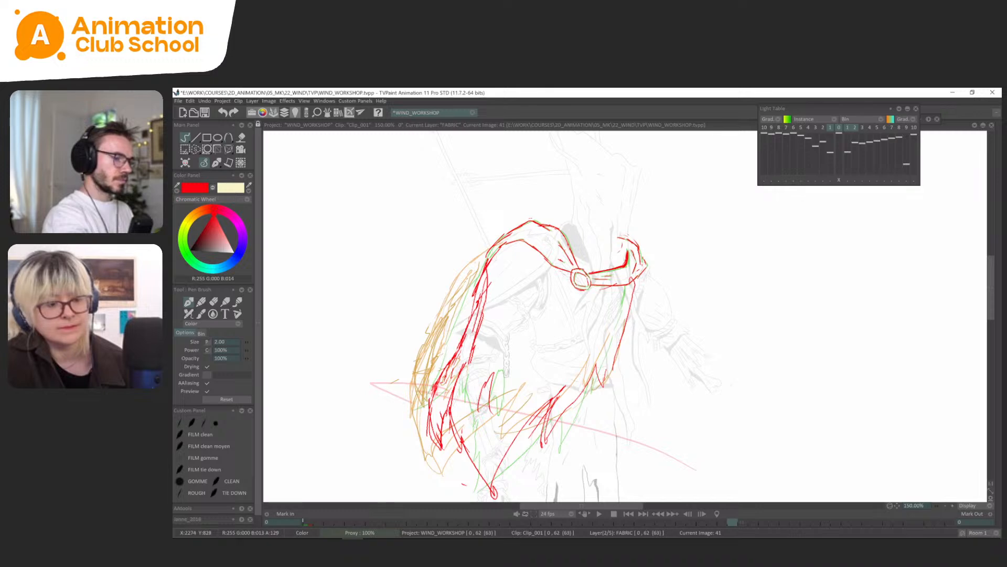
{"action": "key", "text": "l"}
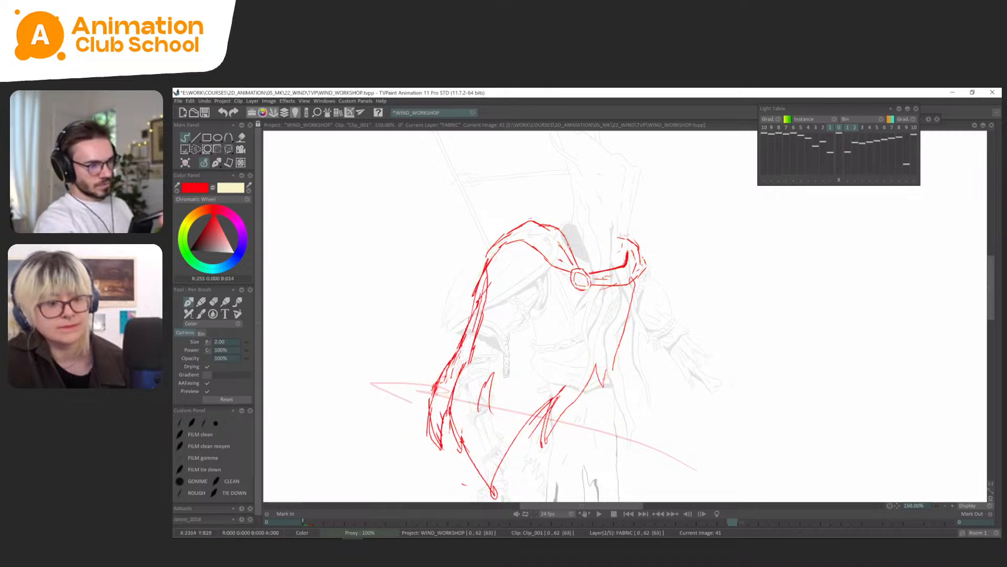
{"action": "key", "text": "Left"}
{"action": "key", "text": "Right"}
{"action": "key", "text": "Right"}
{"action": "key", "text": "Left"}
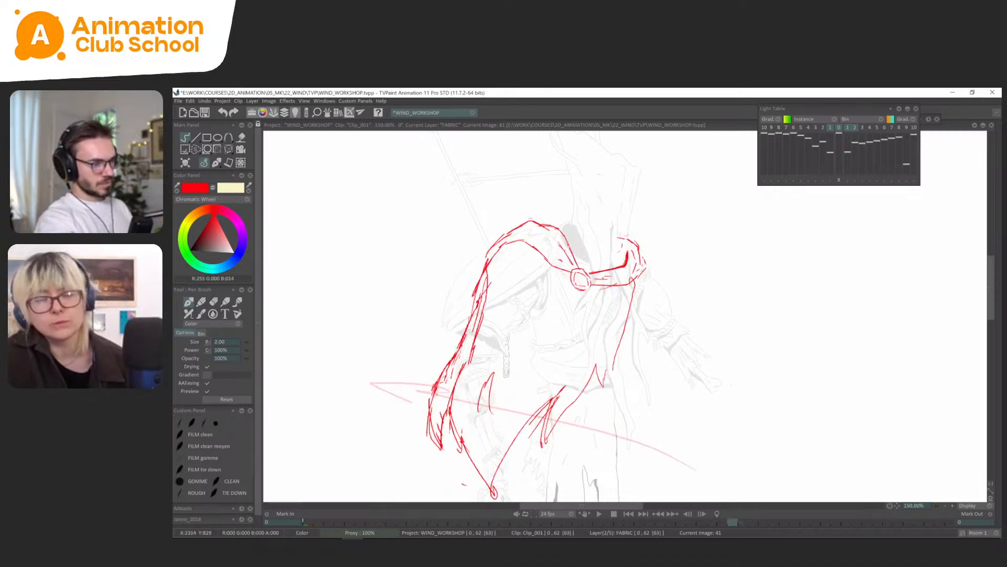
{"action": "key", "text": "Right"}
{"action": "key", "text": "Left"}
{"action": "key", "text": "Left"}
{"action": "key", "text": "Right"}
{"action": "key", "text": "Right"}
Draw the clasp, shoulder fold and collar band around the far shoulder on frame 43, following frame 41 through the light table.
{"action": "key", "text": "l"}
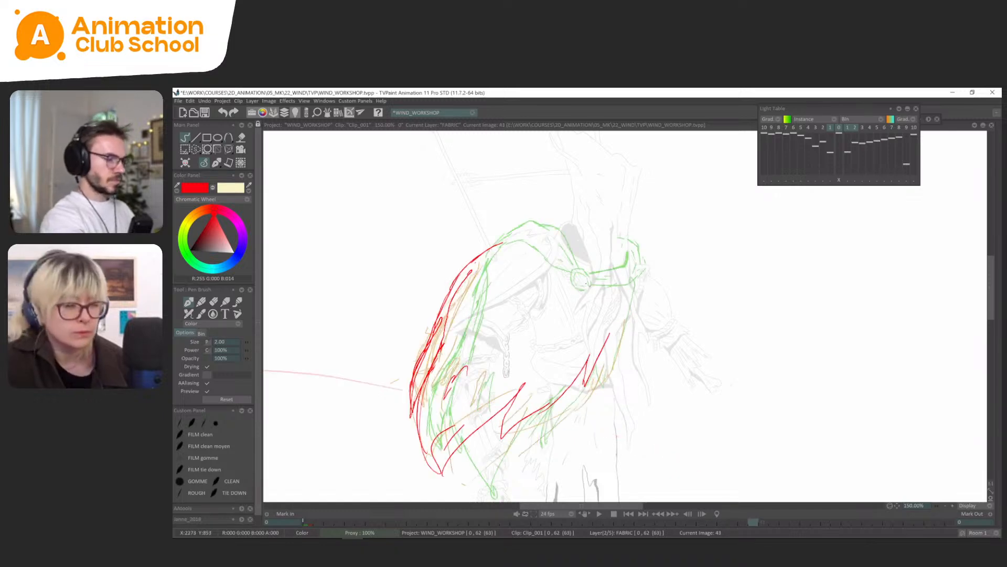
{"action": "mouse_move", "coordinate": [587, 286]}
{"action": "left_mouse_down"}
{"action": "mouse_move", "coordinate": [555, 226]}
{"action": "mouse_move", "coordinate": [525, 222]}
{"action": "mouse_move", "coordinate": [484, 250]}
{"action": "left_mouse_up"}
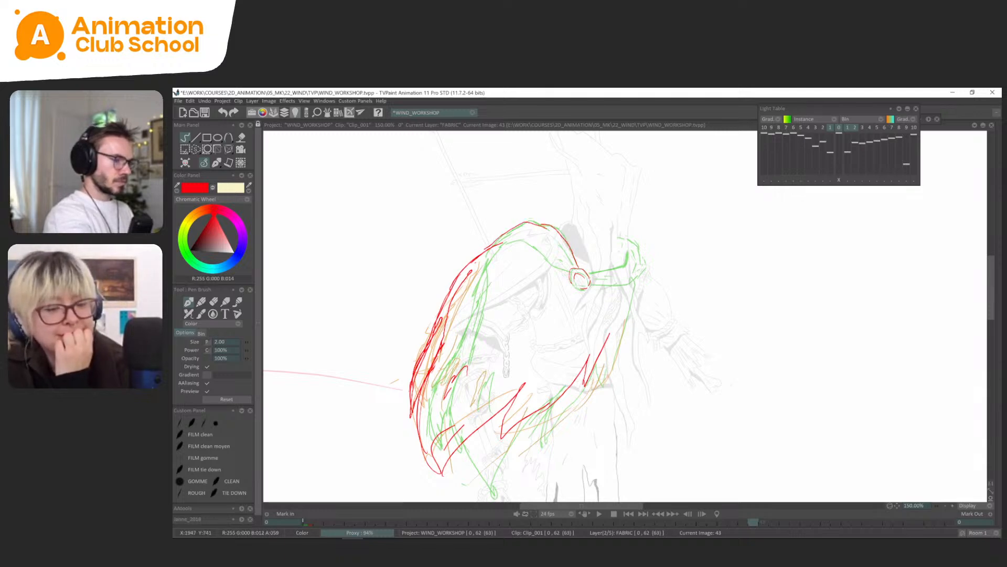
{"action": "mouse_move", "coordinate": [554, 245]}
{"action": "left_mouse_down"}
{"action": "mouse_move", "coordinate": [571, 260]}
{"action": "mouse_move", "coordinate": [517, 241]}
{"action": "mouse_move", "coordinate": [485, 247]}
{"action": "mouse_move", "coordinate": [471, 262]}
{"action": "left_mouse_up"}
{"action": "left_click_drag", "start_coordinate": [661, 322], "coordinate": [653, 314]}
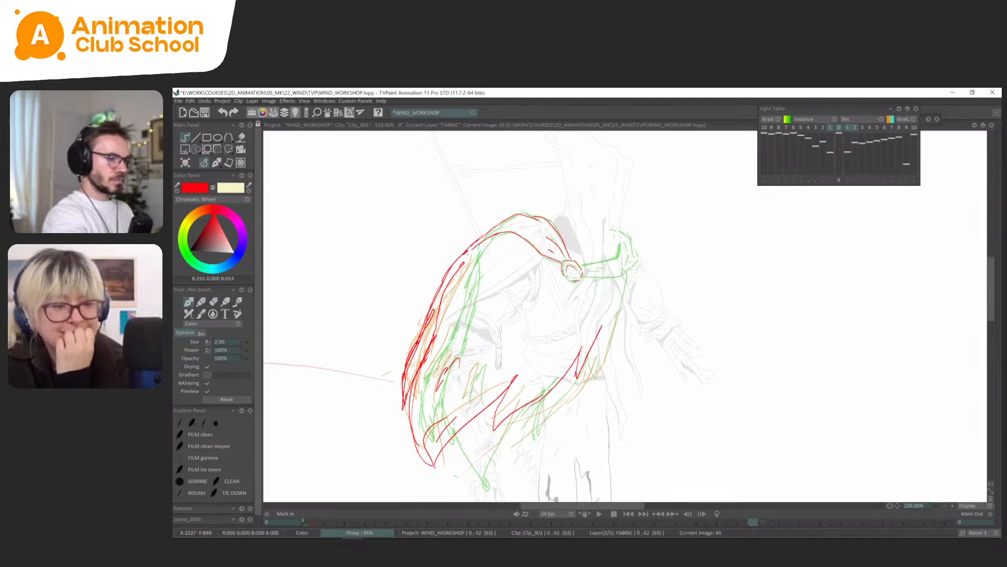
{"action": "mouse_move", "coordinate": [572, 280]}
{"action": "left_mouse_down"}
{"action": "mouse_move", "coordinate": [564, 269]}
{"action": "mouse_move", "coordinate": [610, 252]}
{"action": "mouse_move", "coordinate": [605, 270]}
{"action": "mouse_move", "coordinate": [633, 251]}
{"action": "mouse_move", "coordinate": [623, 229]}
{"action": "left_mouse_up"}
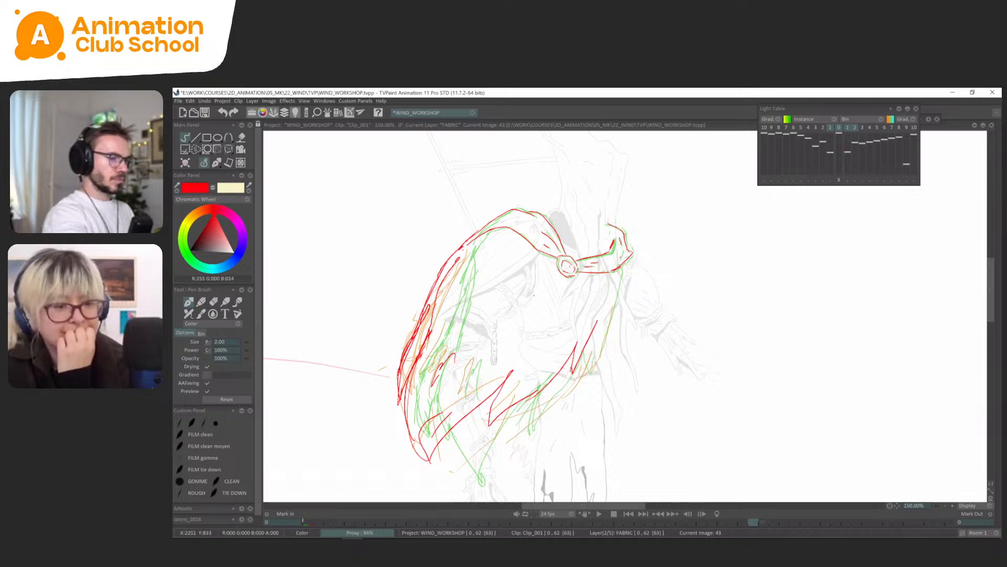
Compare the collar and shoulder drawings of frames 41 and 43 by flipping between them without the light table.
{"action": "key", "text": "l"}
{"action": "key", "text": "Left"}
{"action": "key", "text": "Right"}
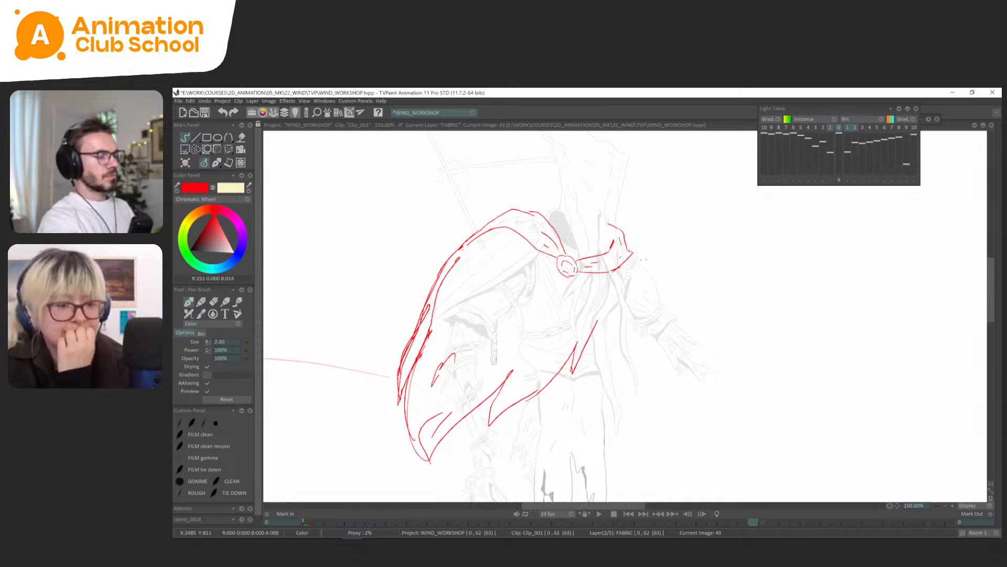
{"action": "scroll", "coordinate": [643, 259], "scroll_direction": "down", "scroll_amount": 2}
{"action": "key", "text": "Left"}
{"action": "key", "text": "Right"}
{"action": "key", "text": "Left"}
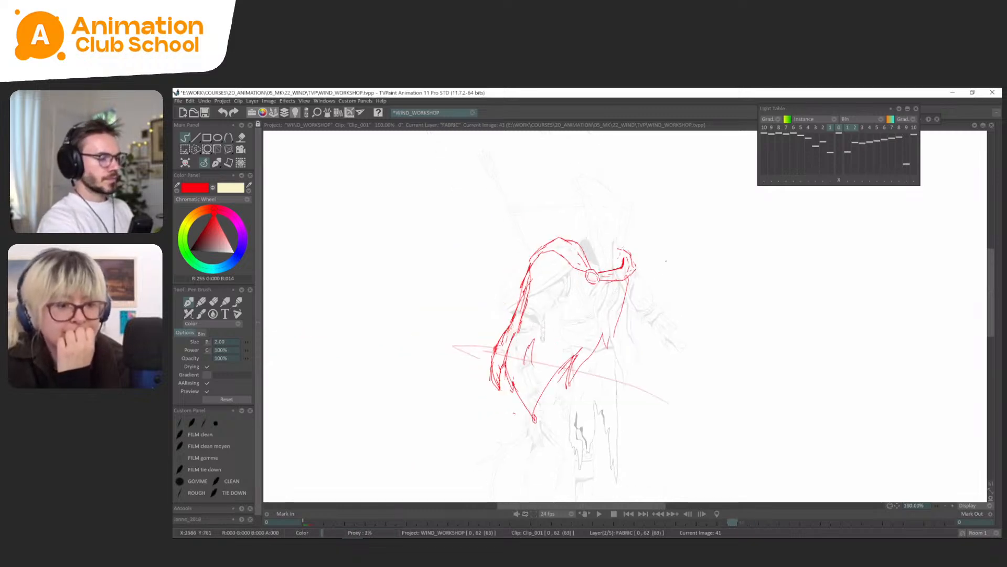
{"action": "key", "text": "Right"}
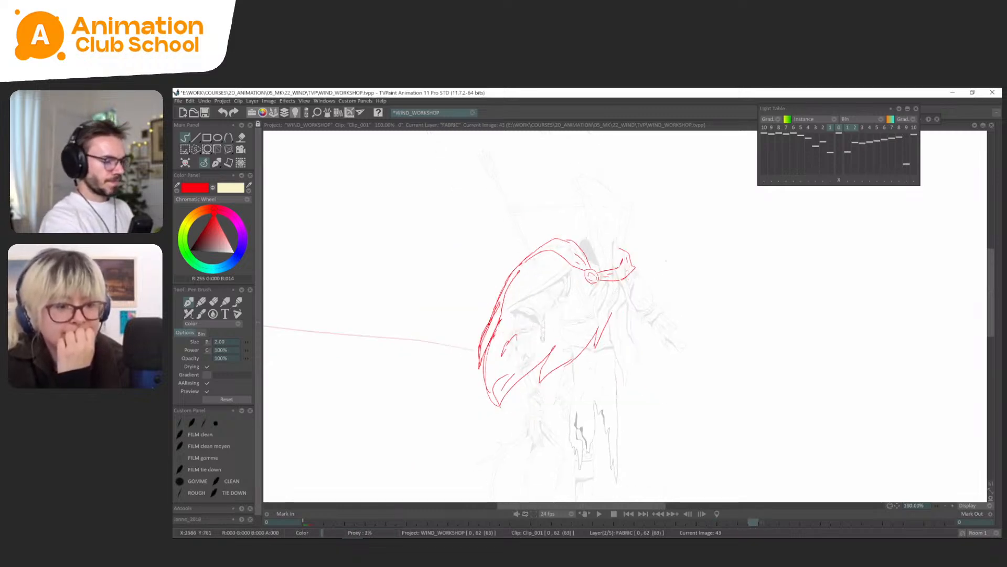
Reinforce the fold edge at the cape's lower tip on frame 43, checking it against the neighbouring drawing.
{"action": "key", "text": "Left"}
{"action": "key", "text": "Right"}
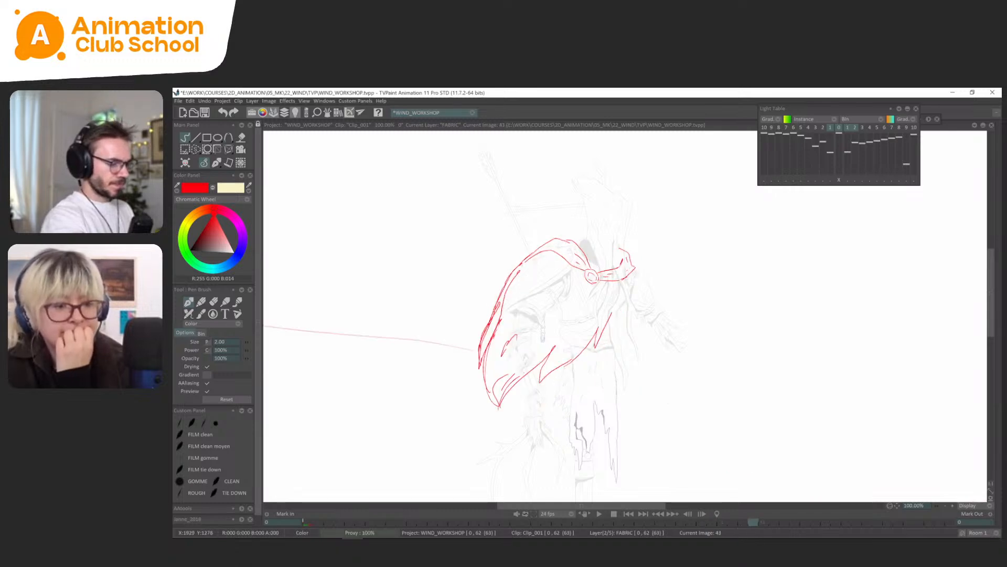
{"action": "left_click_drag", "start_coordinate": [499, 403], "coordinate": [525, 374]}
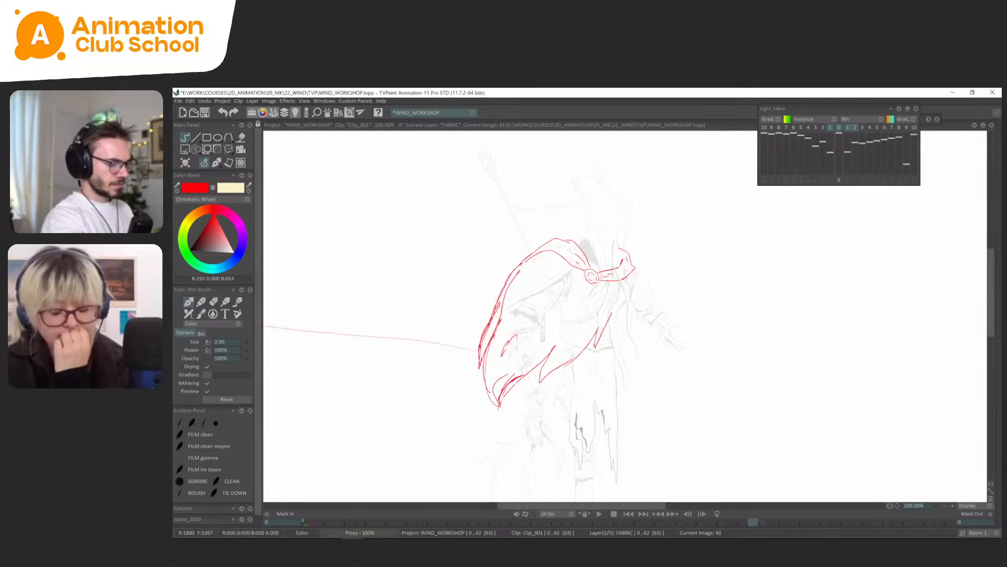
{"action": "key", "text": "Left"}
{"action": "key", "text": "Right"}
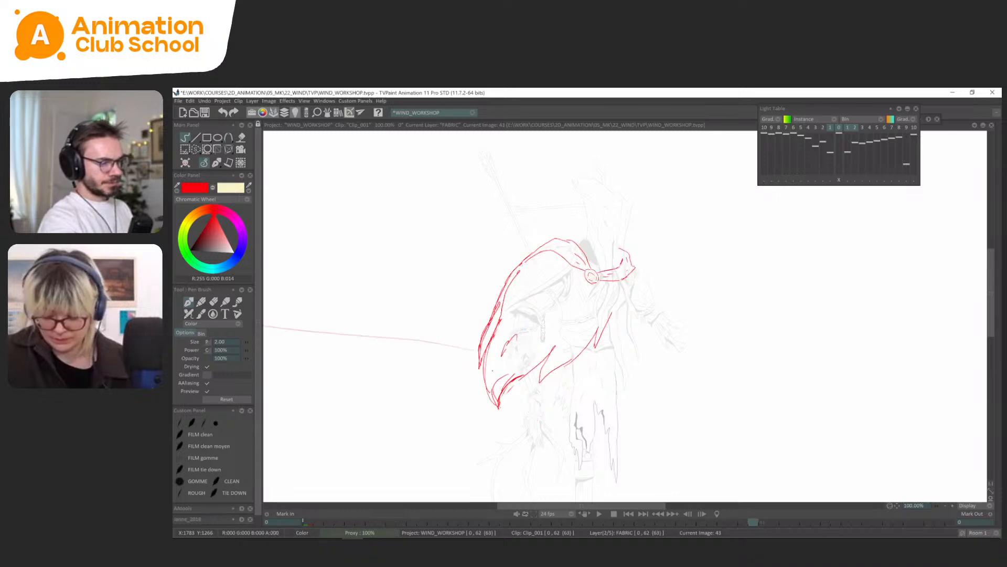
Strengthen the cape's front edge on frame 45 following frame 43, and clean up beside it with a freehand selection.
{"action": "key", "text": "Right"}
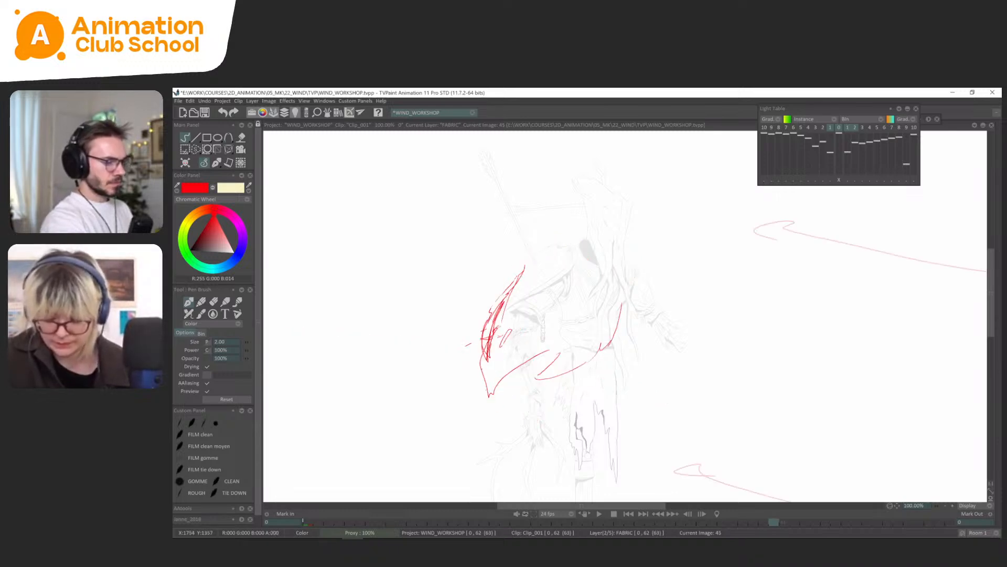
{"action": "key", "text": "Left"}
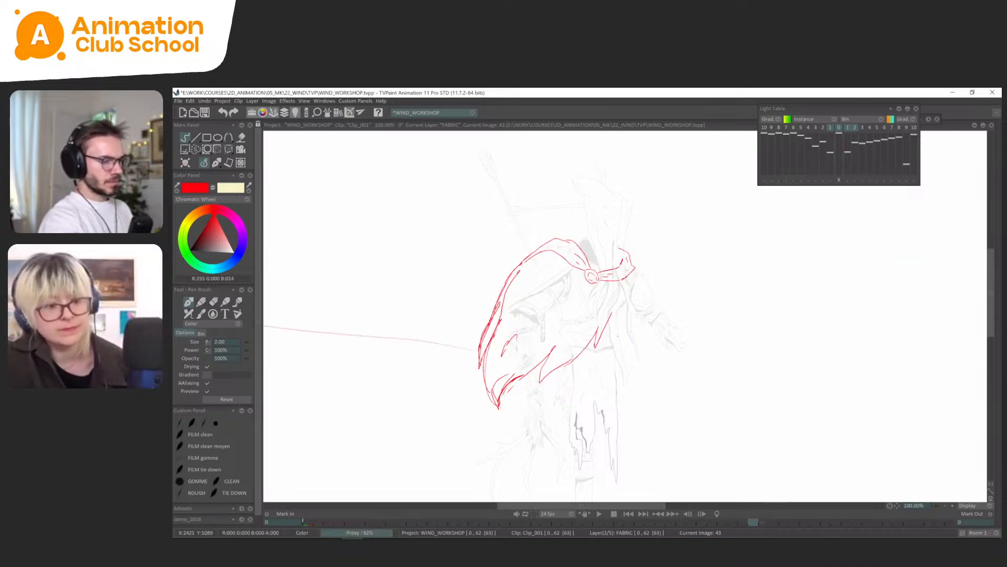
{"action": "key", "text": "Right"}
{"action": "key", "text": "Left"}
{"action": "key", "text": "Right"}
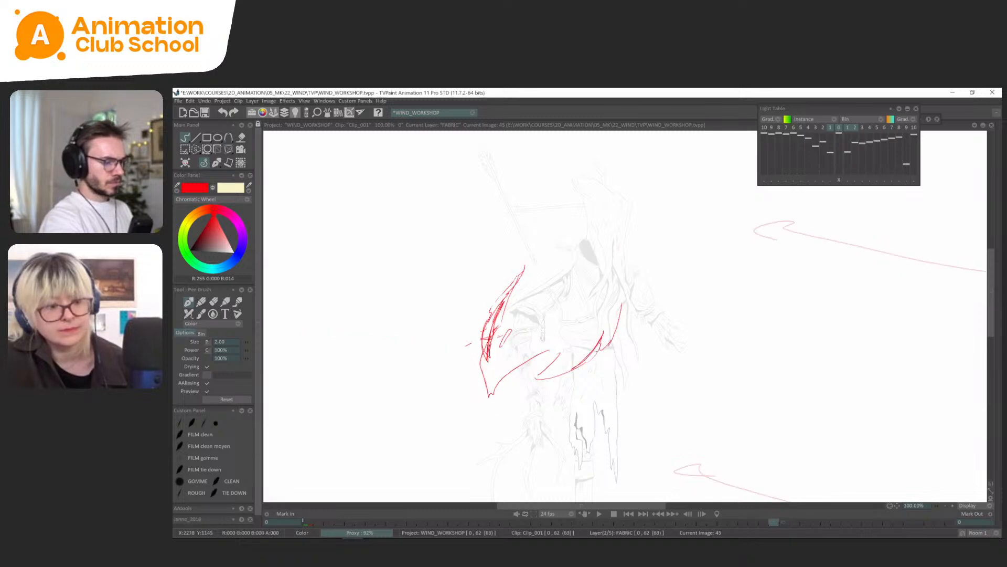
{"action": "key", "text": "Left"}
{"action": "key", "text": "Right"}
{"action": "left_click_drag", "start_coordinate": [623, 301], "coordinate": [575, 373]}
{"action": "key", "text": "s"}
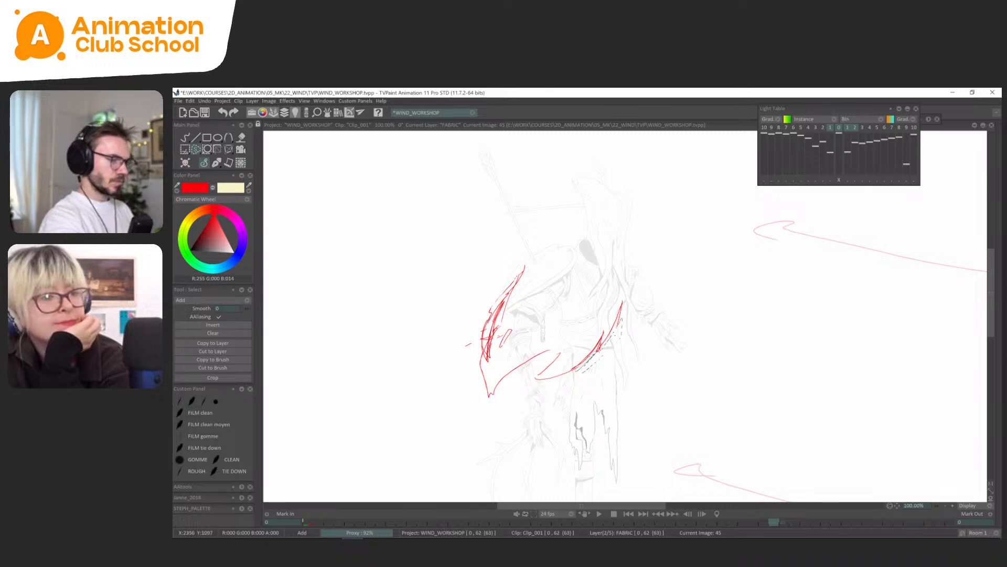
{"action": "left_click", "coordinate": [208, 162]}
Draw the clasp, shoulder fold and collar band on frame 45, following frame 43 through the light table.
{"action": "key", "text": "Left"}
{"action": "key", "text": "Left"}
{"action": "key", "text": "Left"}
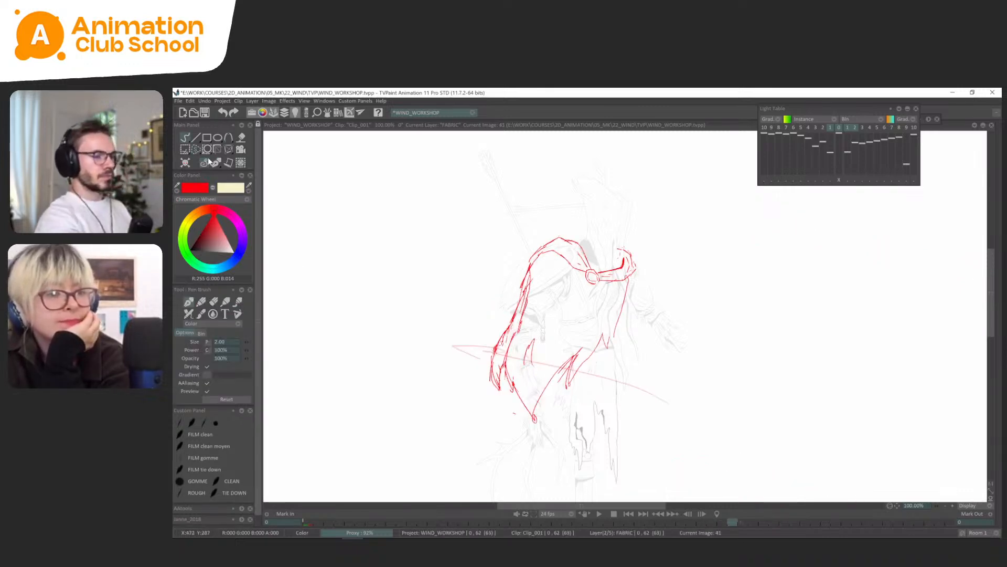
{"action": "key", "text": "Right"}
{"action": "key", "text": "Right"}
{"action": "key", "text": "Right"}
{"action": "scroll", "coordinate": [634, 318], "scroll_direction": "up", "scroll_amount": 1}
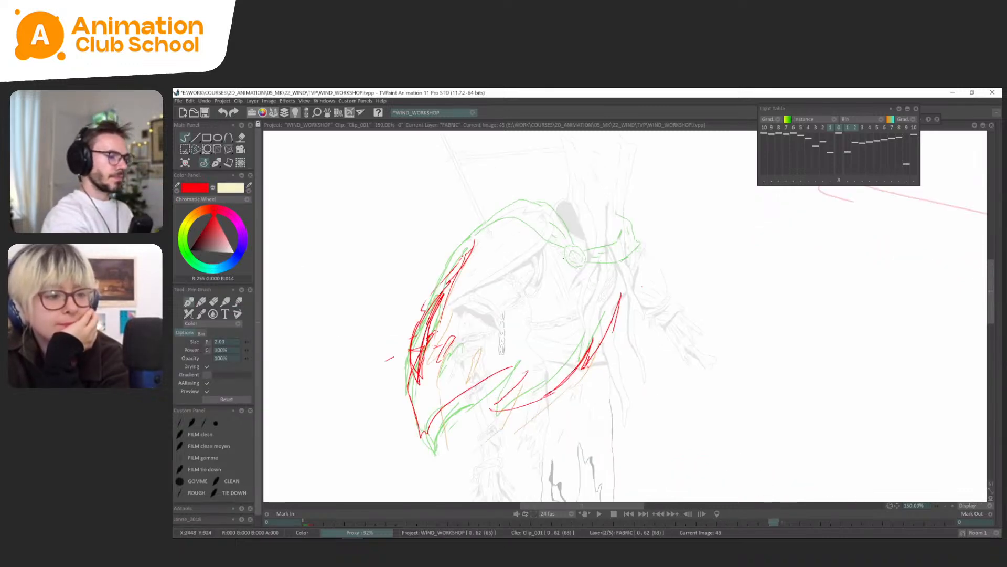
{"action": "left_click_drag", "start_coordinate": [561, 252], "coordinate": [573, 269]}
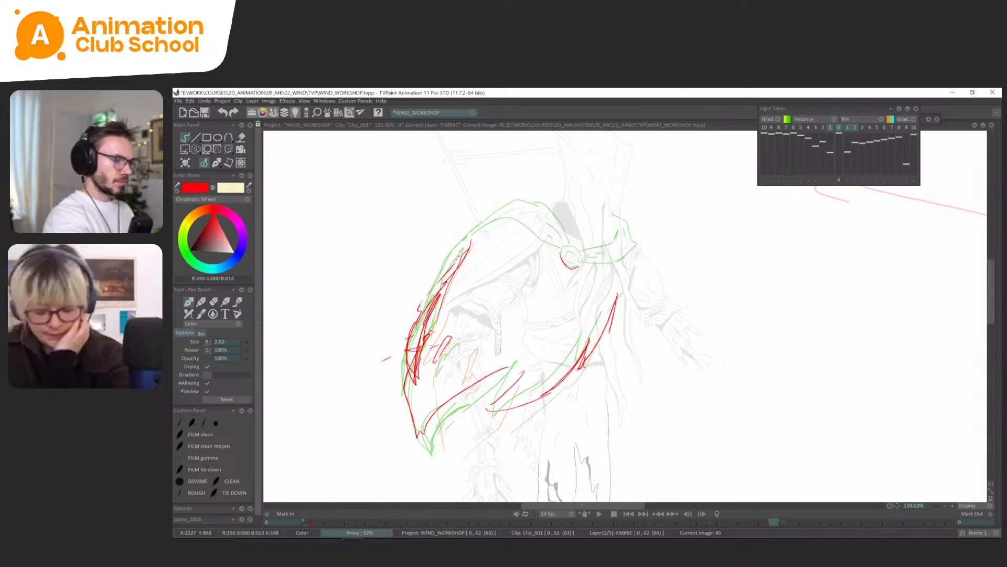
{"action": "mouse_move", "coordinate": [578, 265]}
{"action": "left_mouse_down"}
{"action": "mouse_move", "coordinate": [581, 251]}
{"action": "mouse_move", "coordinate": [565, 247]}
{"action": "mouse_move", "coordinate": [586, 287]}
{"action": "mouse_move", "coordinate": [518, 237]}
{"action": "mouse_move", "coordinate": [480, 254]}
{"action": "left_mouse_up"}
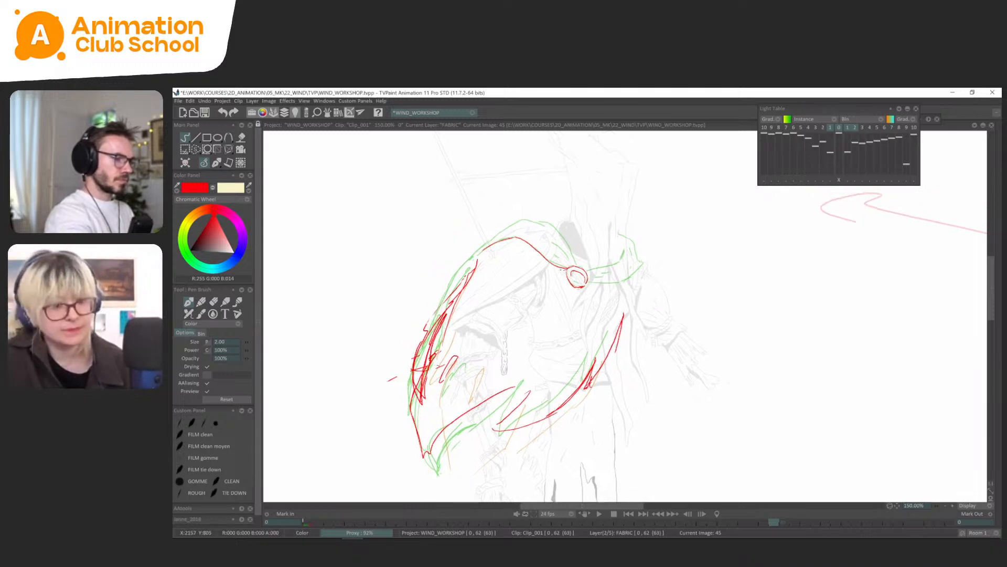
{"action": "mouse_move", "coordinate": [569, 256]}
{"action": "left_mouse_down"}
{"action": "mouse_move", "coordinate": [550, 242]}
{"action": "mouse_move", "coordinate": [567, 245]}
{"action": "mouse_move", "coordinate": [553, 227]}
{"action": "mouse_move", "coordinate": [514, 224]}
{"action": "mouse_move", "coordinate": [478, 251]}
{"action": "left_mouse_up"}
{"action": "left_click_drag", "start_coordinate": [599, 286], "coordinate": [594, 290]}
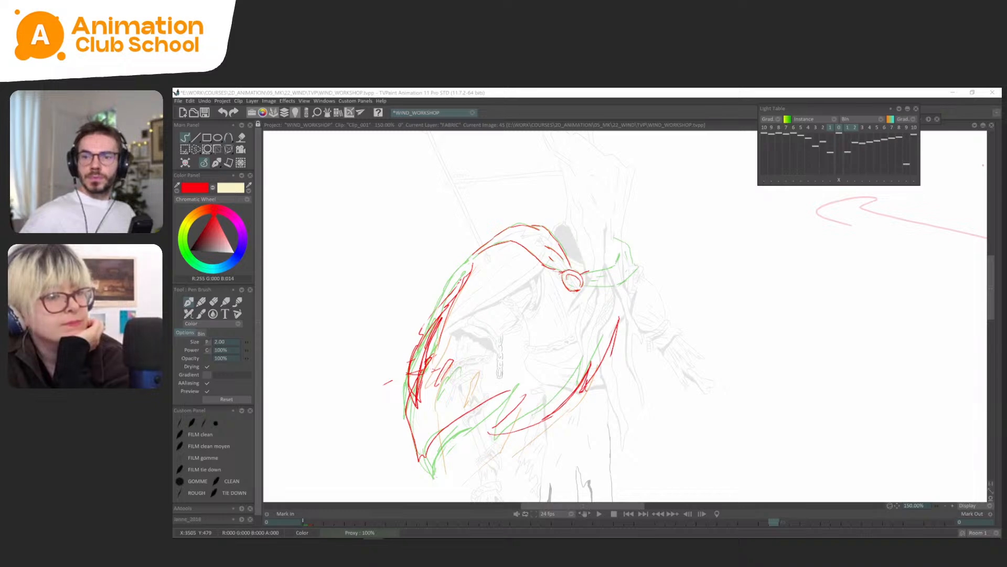
{"action": "left_click", "coordinate": [647, 122]}
{"action": "mouse_move", "coordinate": [611, 264]}
{"action": "left_mouse_down"}
{"action": "mouse_move", "coordinate": [608, 272]}
{"action": "mouse_move", "coordinate": [622, 260]}
{"action": "mouse_move", "coordinate": [641, 271]}
{"action": "mouse_move", "coordinate": [634, 257]}
{"action": "left_mouse_up"}
{"action": "key", "text": "Left"}
{"action": "key", "text": "Right"}
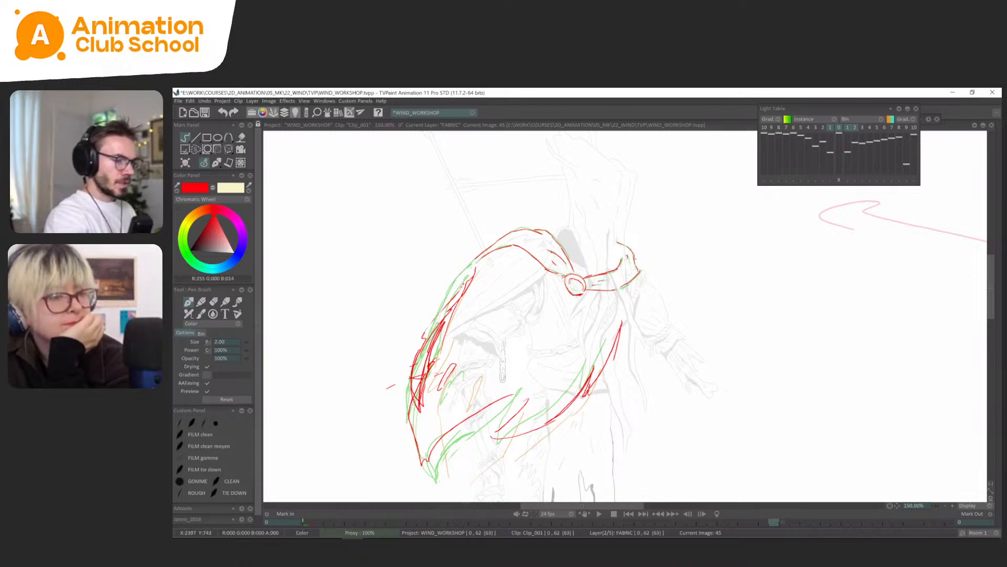
Compare the cape drawings of frames 41 to 47 by flipping between them with the light table off.
{"action": "key", "text": "l"}
{"action": "key", "text": "less"}
{"action": "key", "text": "Left"}
{"action": "key", "text": "Left"}
{"action": "key", "text": "Left"}
{"action": "key", "text": "Left"}
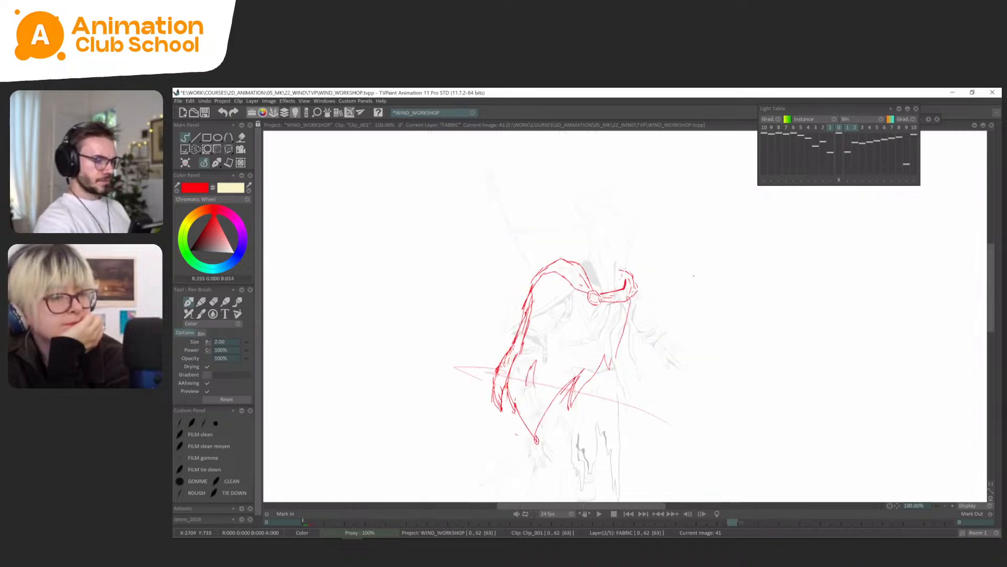
{"action": "key", "text": "Right"}
{"action": "key", "text": "Right"}
{"action": "key", "text": "Right"}
{"action": "key", "text": "Right"}
{"action": "key", "text": "Right"}
{"action": "key", "text": "Right"}
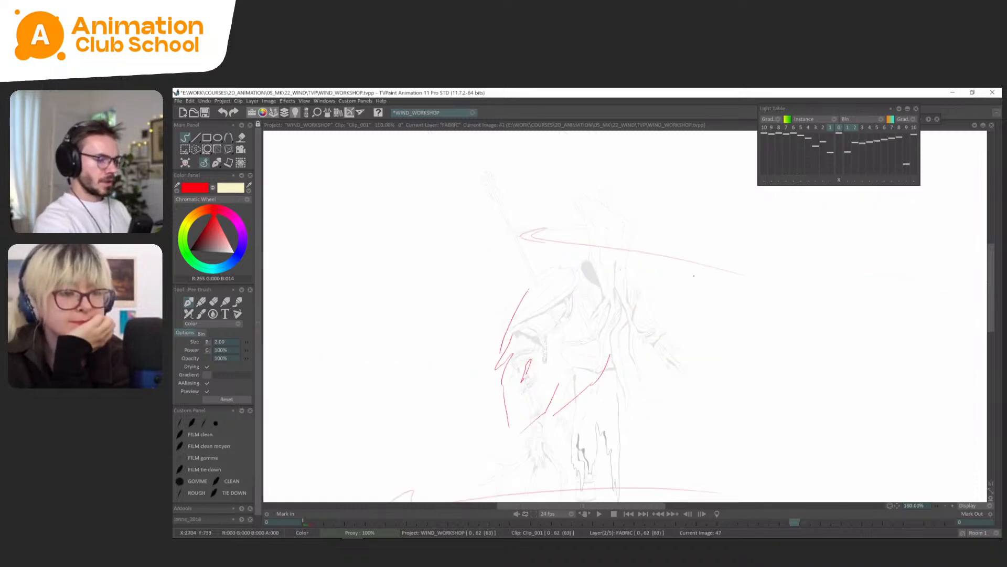
{"action": "key", "text": "Left"}
{"action": "key", "text": "Right"}
Turn the light table on at frame 47 and extend it to the third and fourth following drawings.
{"action": "key", "text": "l"}
{"action": "left_click", "coordinate": [862, 127]}
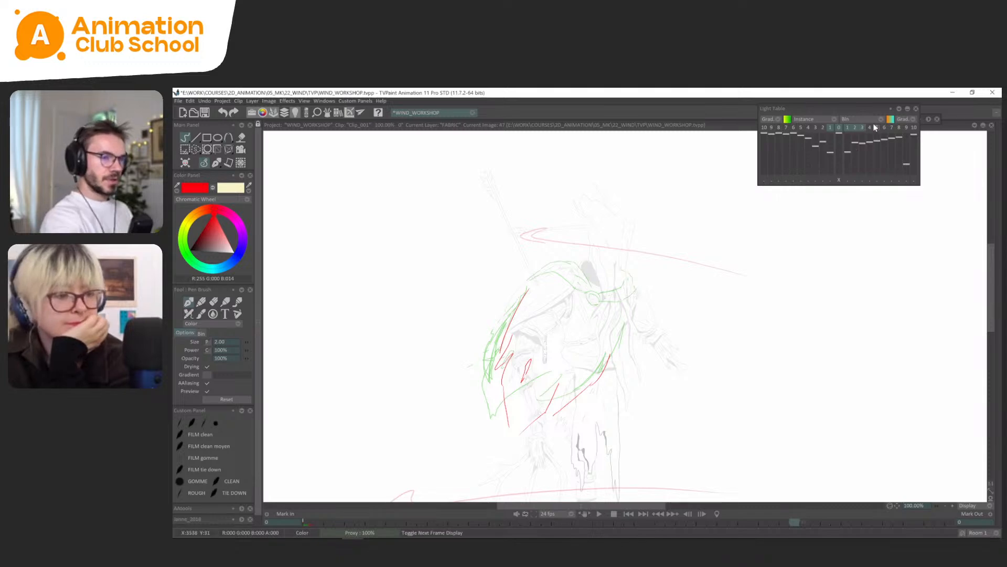
{"action": "key", "text": "greater"}
{"action": "left_click", "coordinate": [871, 127]}
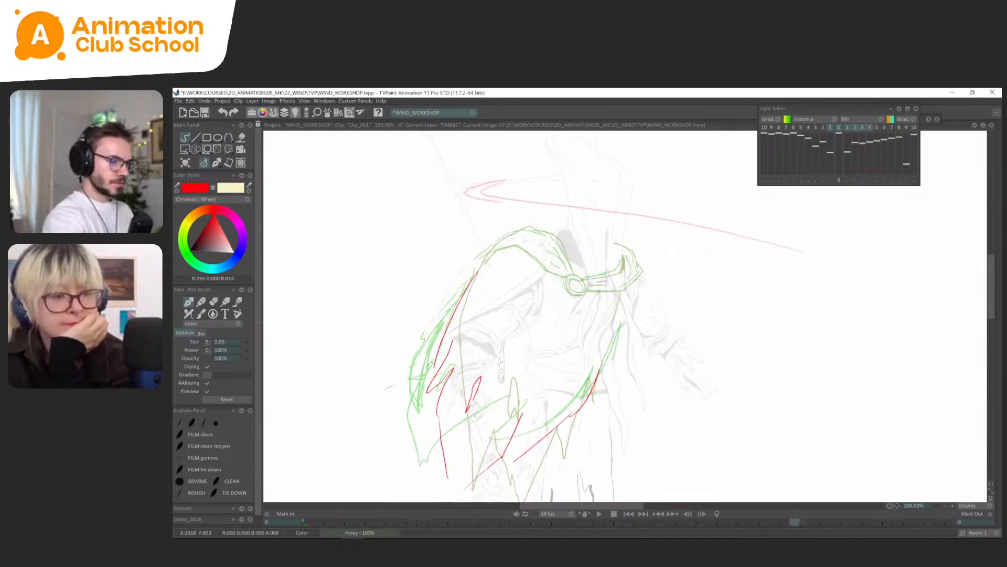
Draw the clasp, collar band and shoulder fold on frame 47, tracing the light-table drawings.
{"action": "left_click_drag", "start_coordinate": [576, 277], "coordinate": [584, 289]}
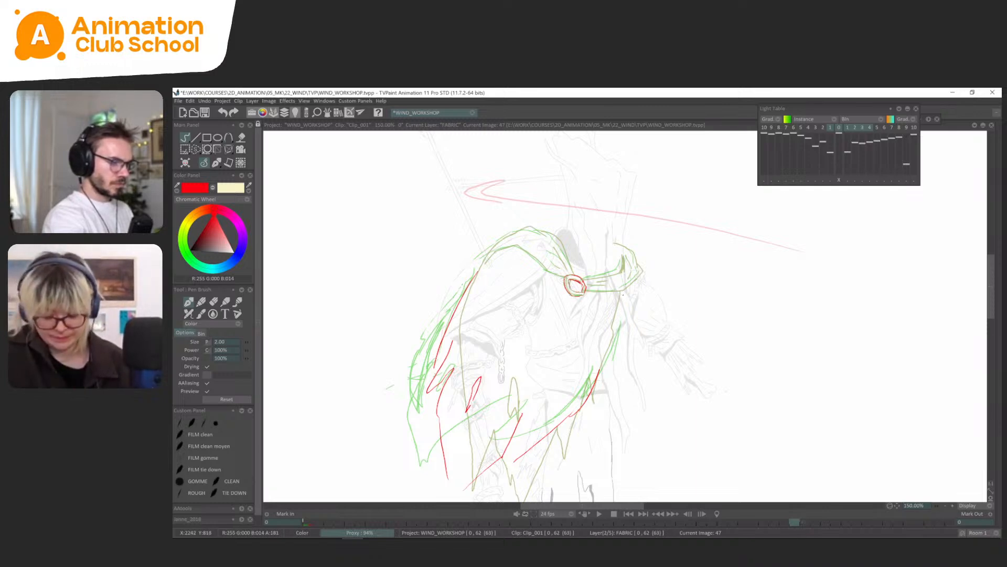
{"action": "mouse_move", "coordinate": [586, 291]}
{"action": "left_mouse_down"}
{"action": "mouse_move", "coordinate": [615, 289]}
{"action": "mouse_move", "coordinate": [640, 272]}
{"action": "left_mouse_up"}
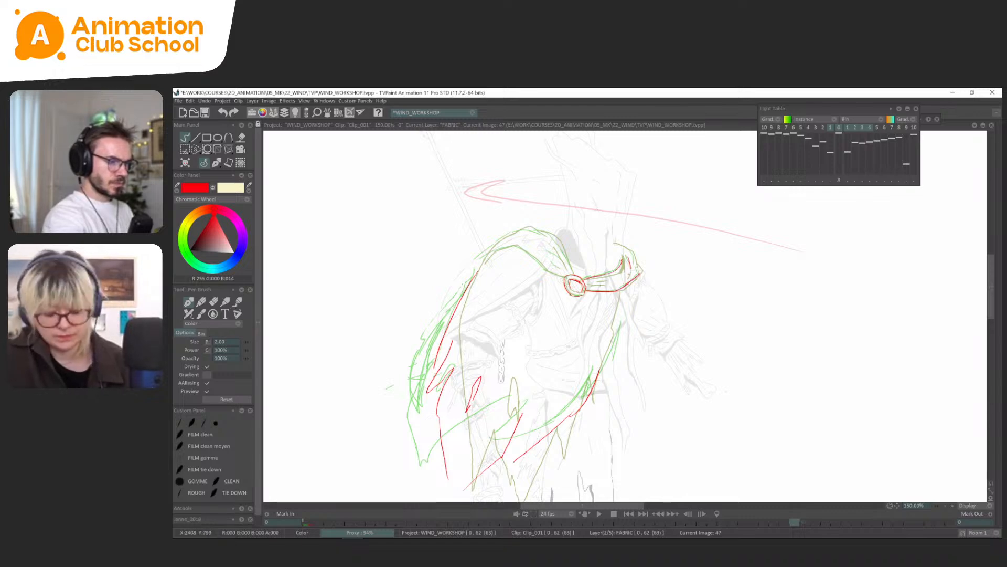
{"action": "mouse_move", "coordinate": [568, 268]}
{"action": "left_mouse_down"}
{"action": "mouse_move", "coordinate": [549, 250]}
{"action": "mouse_move", "coordinate": [565, 279]}
{"action": "mouse_move", "coordinate": [506, 247]}
{"action": "mouse_move", "coordinate": [494, 253]}
{"action": "left_mouse_up"}
{"action": "mouse_move", "coordinate": [571, 266]}
{"action": "left_mouse_down"}
{"action": "mouse_move", "coordinate": [549, 234]}
{"action": "mouse_move", "coordinate": [524, 227]}
{"action": "mouse_move", "coordinate": [484, 258]}
{"action": "left_mouse_up"}
{"action": "key", "text": "l"}
{"action": "key", "text": "minus"}
{"action": "left_click_drag", "start_coordinate": [639, 281], "coordinate": [635, 274]}
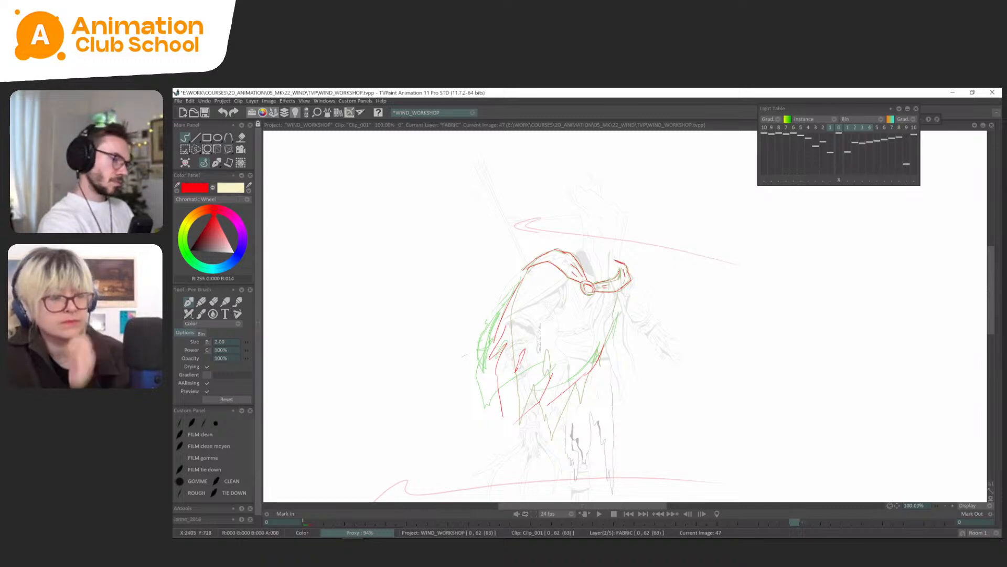
Flip through frames 43 to 47 with the light table off to examine how the collar, shoulder and cape move.
{"action": "key", "text": "Left"}
{"action": "key", "text": "Left"}
{"action": "key", "text": "Right"}
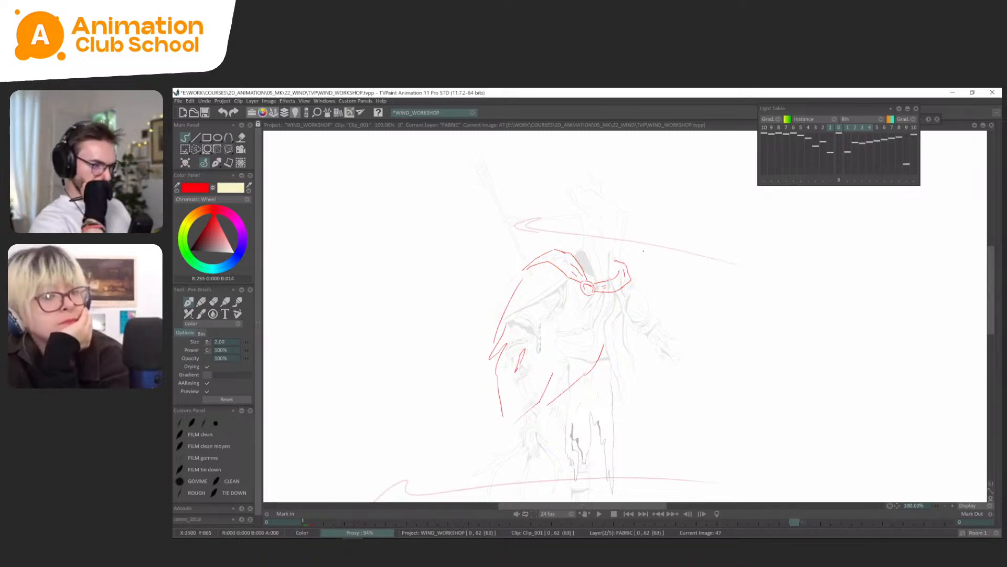
{"action": "key", "text": "Left"}
{"action": "key", "text": "Left"}
{"action": "key", "text": "Left"}
{"action": "key", "text": "Right"}
{"action": "key", "text": "Right"}
{"action": "key", "text": "Right"}
{"action": "key", "text": "Left"}
{"action": "key", "text": "Left"}
{"action": "key", "text": "Left"}
{"action": "key", "text": "Left"}
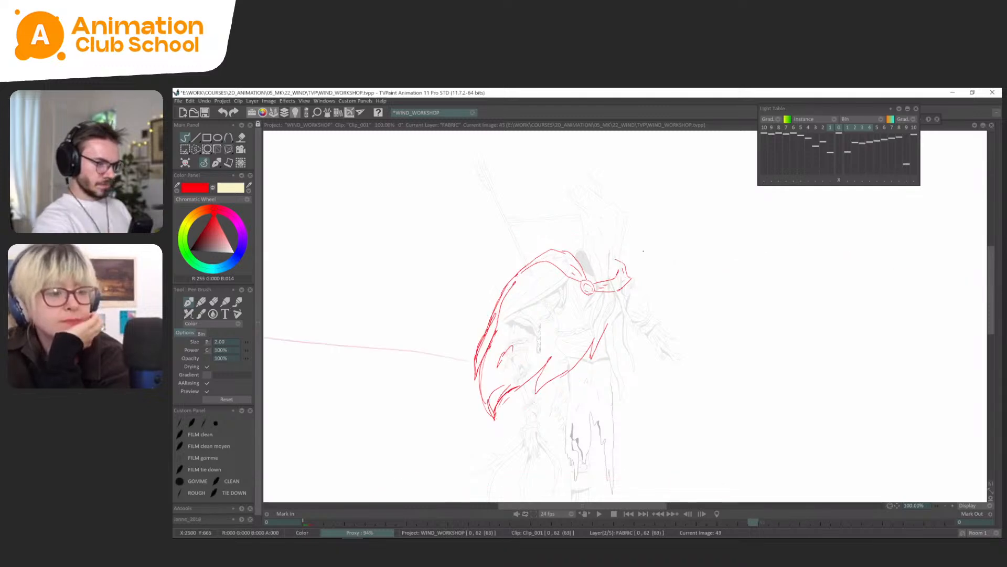
{"action": "key", "text": "Right"}
{"action": "key", "text": "Right"}
{"action": "key", "text": "Right"}
{"action": "key", "text": "Right"}
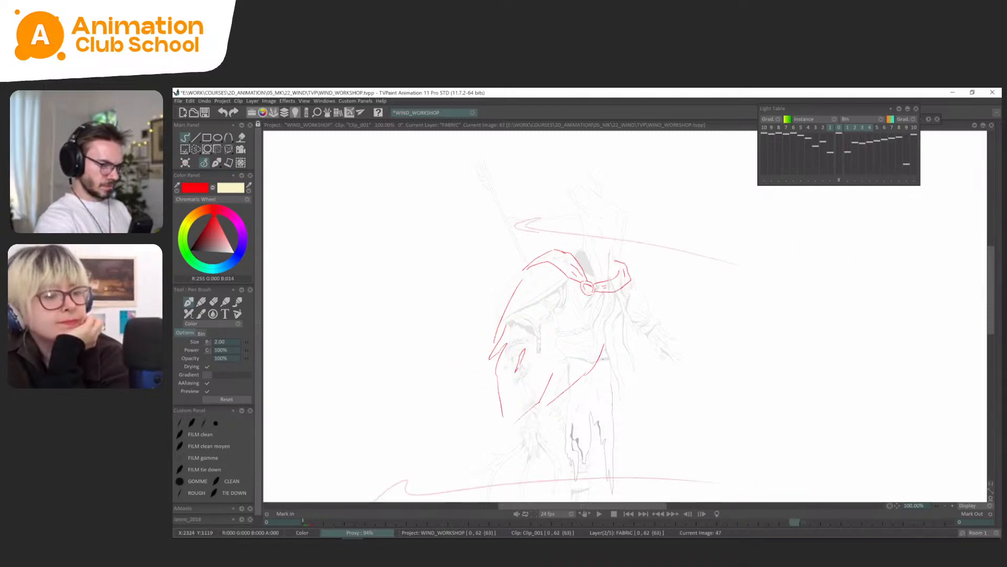
{"action": "key", "text": "Left"}
Draw the front edge below the collar and the pointed back fold on frame 47, comparing with the neighbouring frames.
{"action": "key", "text": "Right"}
{"action": "key", "text": "Right"}
{"action": "key", "text": "Left"}
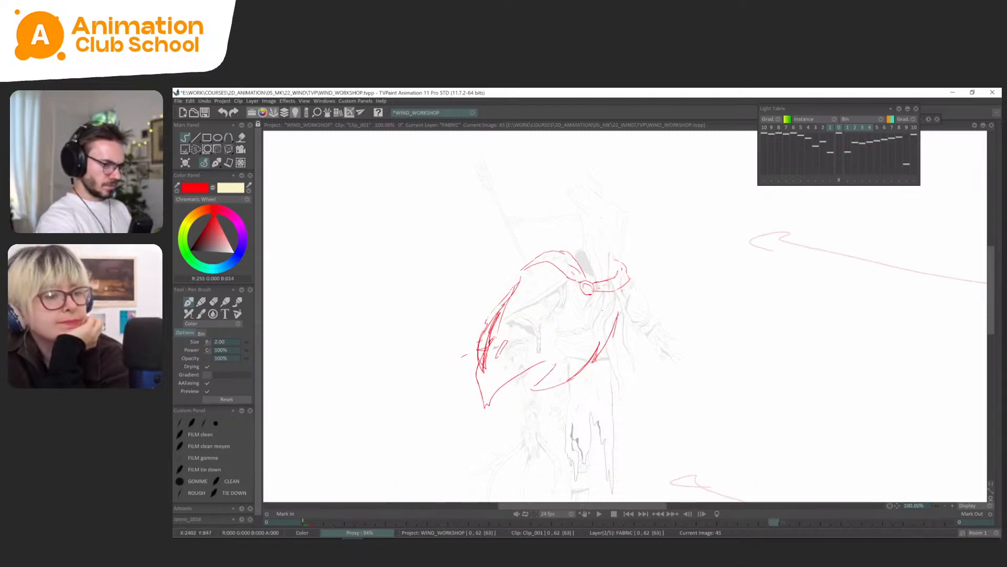
{"action": "key", "text": "Right"}
{"action": "key", "text": "Left"}
{"action": "key", "text": "Right"}
{"action": "key", "text": "Left"}
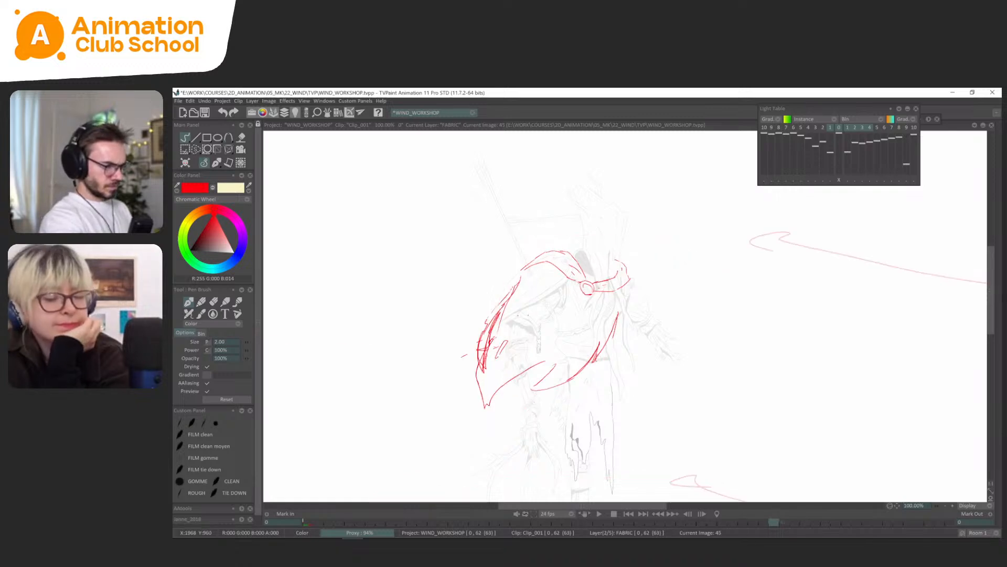
{"action": "key", "text": "Right"}
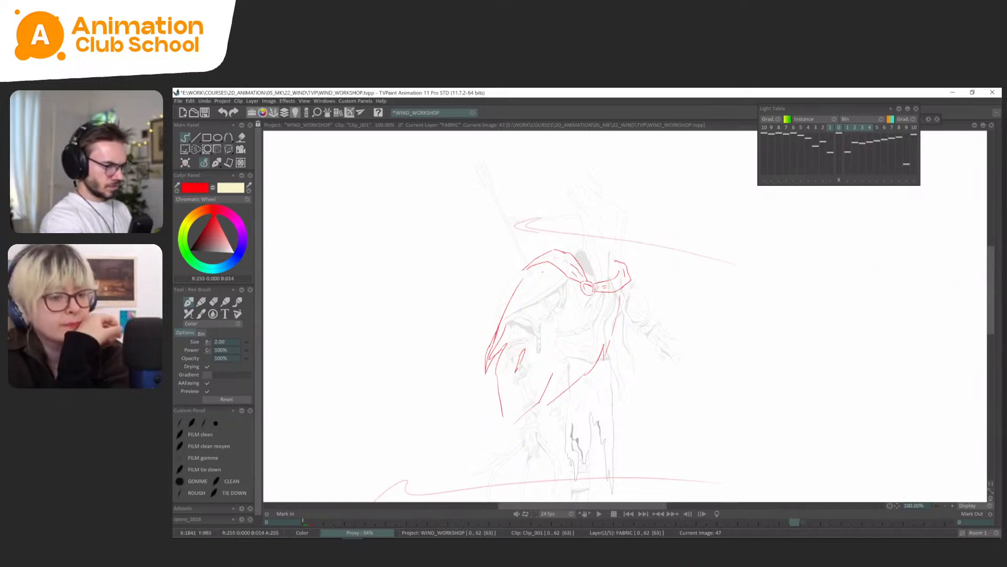
{"action": "key", "text": "Left"}
{"action": "key", "text": "Right"}
{"action": "key", "text": "Right"}
{"action": "key", "text": "Right"}
{"action": "key", "text": "Left"}
{"action": "key", "text": "Left"}
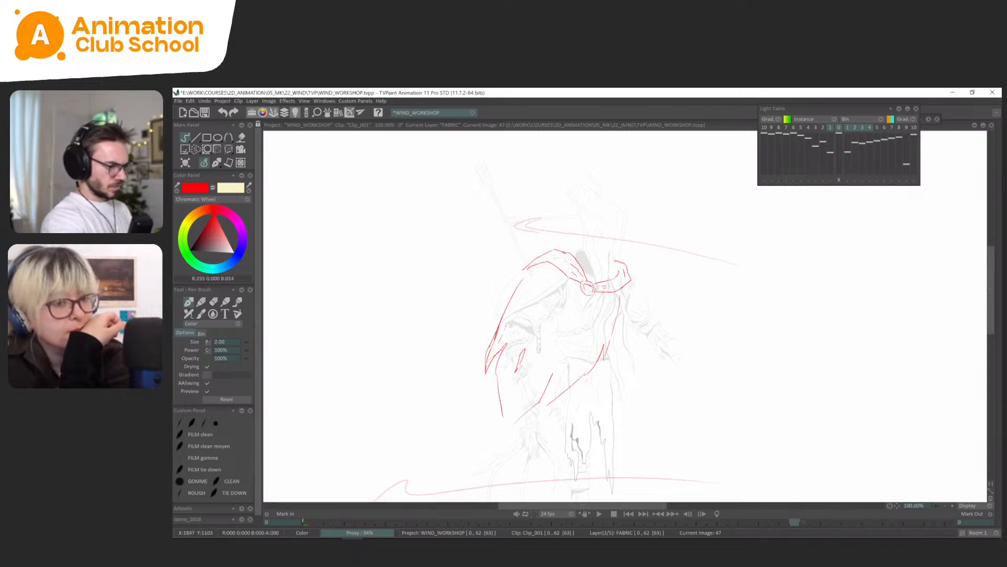
{"action": "key", "text": "Right"}
{"action": "key", "text": "Left"}
{"action": "key", "text": "Right"}
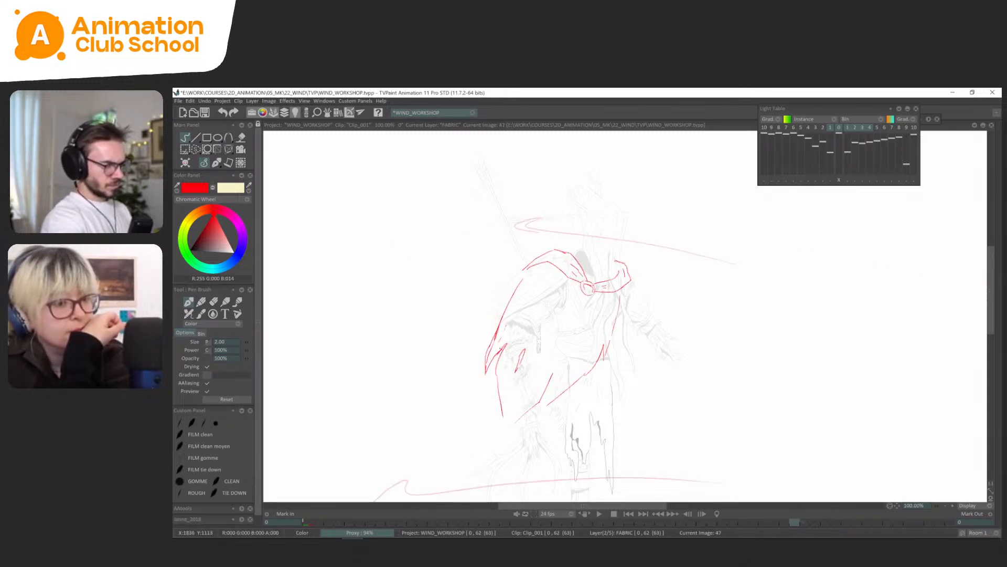
Draw the cape's front edge from the collar to the waist on frame 51, following the light-table drawings.
{"action": "key", "text": "Right"}
{"action": "key", "text": "Right"}
{"action": "key", "text": "Right"}
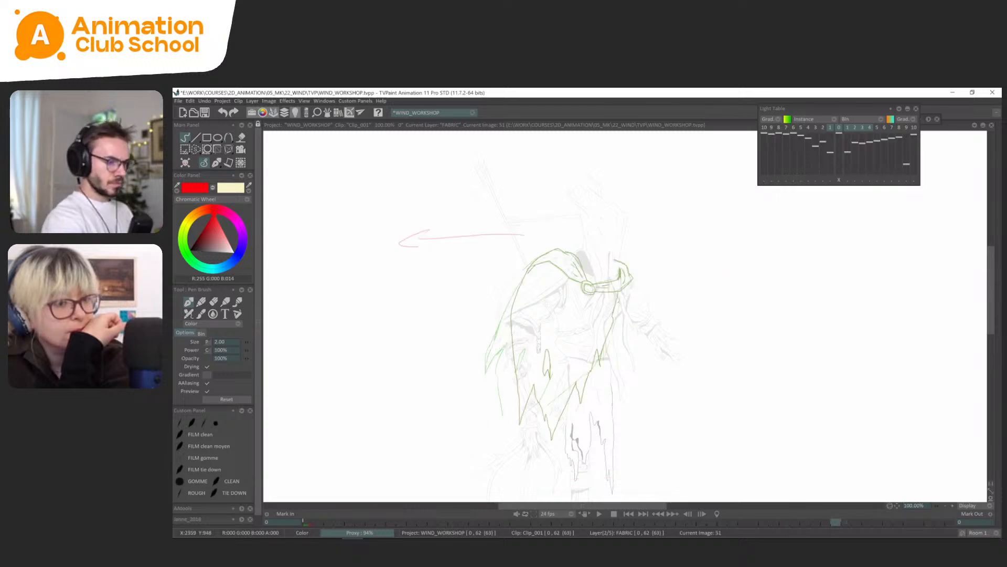
{"action": "left_click_drag", "start_coordinate": [621, 292], "coordinate": [609, 348]}
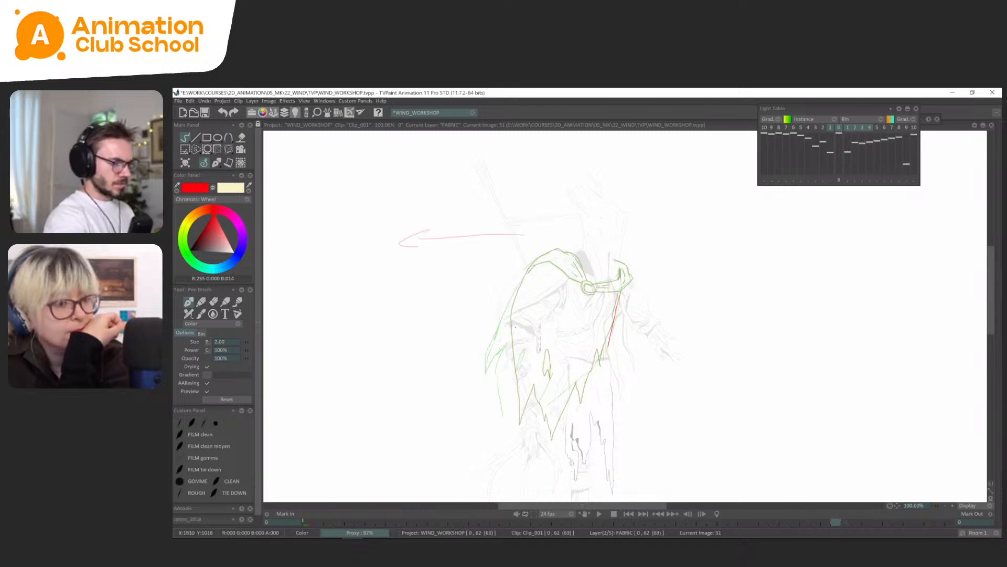
Flip back and forth between frames 41 and 45 to examine the motion of the cape's back fold.
{"action": "key", "text": "Left"}
{"action": "key", "text": "Left"}
{"action": "key", "text": "Left"}
{"action": "key", "text": "Left"}
{"action": "key", "text": "Left"}
{"action": "key", "text": "Left"}
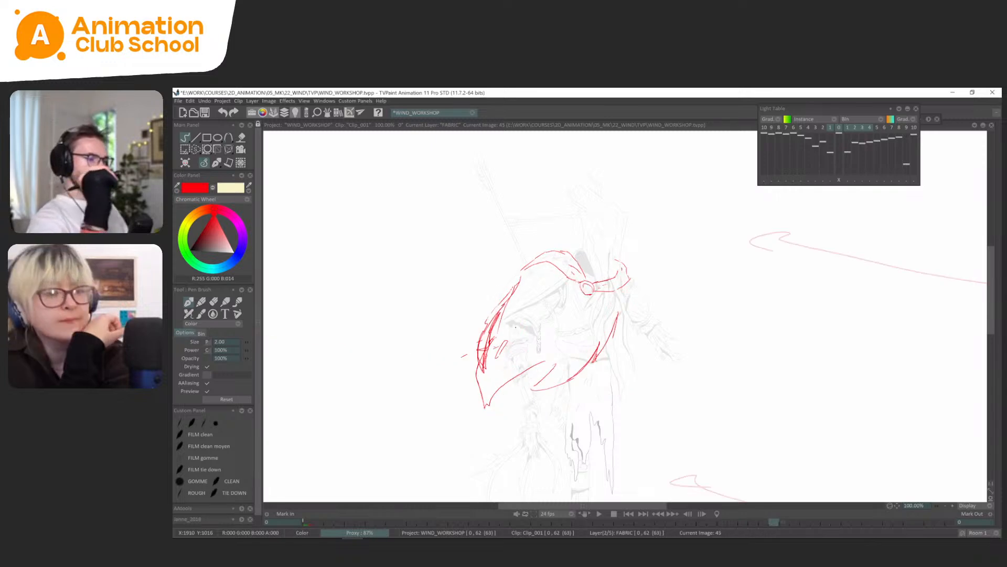
{"action": "key", "text": "Left"}
{"action": "key", "text": "Left"}
{"action": "key", "text": "Left"}
{"action": "key", "text": "Left"}
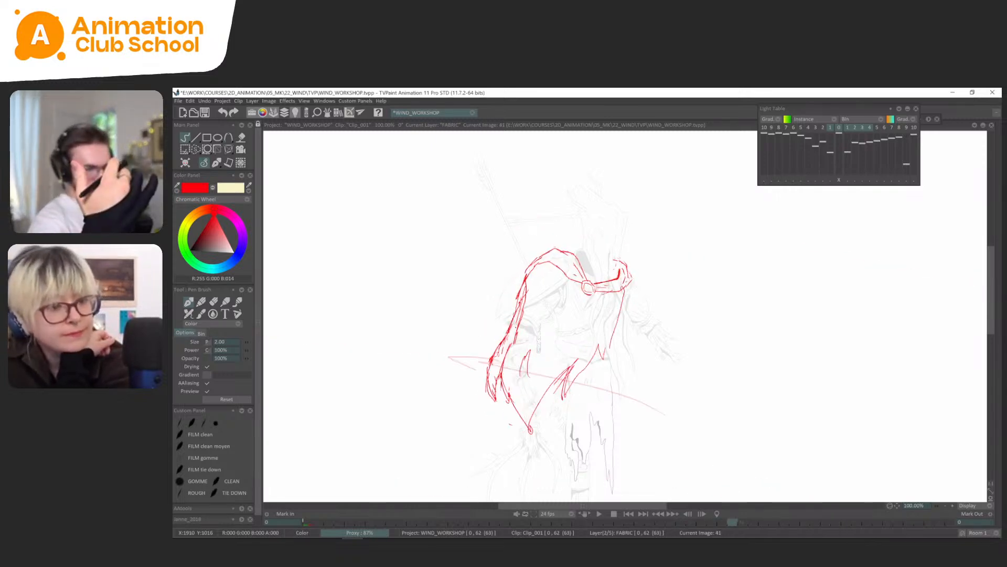
{"action": "key", "text": "Right"}
{"action": "key", "text": "Right"}
{"action": "key", "text": "Right"}
{"action": "key", "text": "Right"}
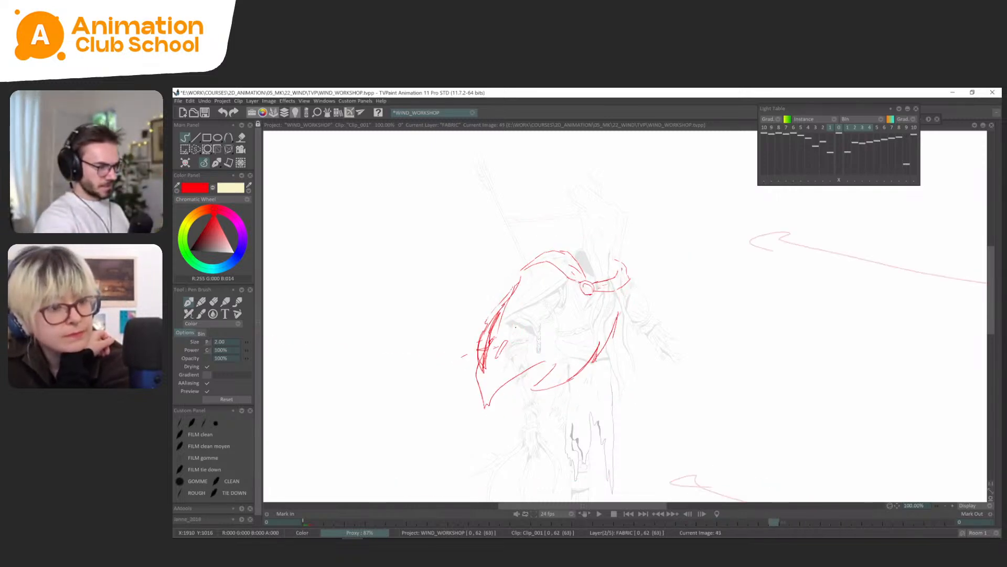
{"action": "key", "text": "Left"}
{"action": "key", "text": "Left"}
{"action": "key", "text": "Left"}
{"action": "key", "text": "Left"}
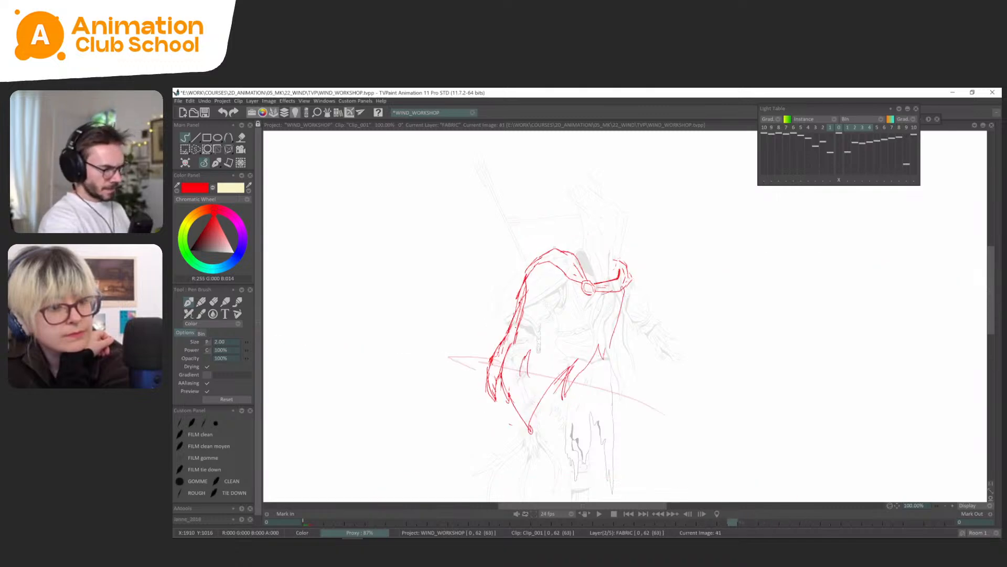
Select the back fold lines on frame 45 and shift them slightly outward from the body.
{"action": "key", "text": "Right"}
{"action": "key", "text": "Right"}
{"action": "key", "text": "Right"}
{"action": "key", "text": "Right"}
{"action": "key", "text": "s"}
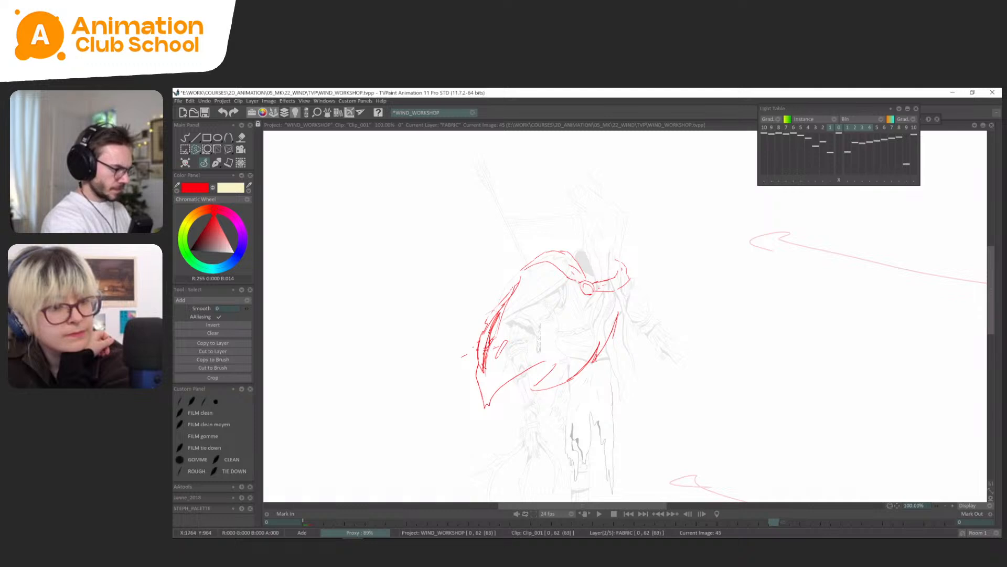
{"action": "left_click", "coordinate": [217, 163]}
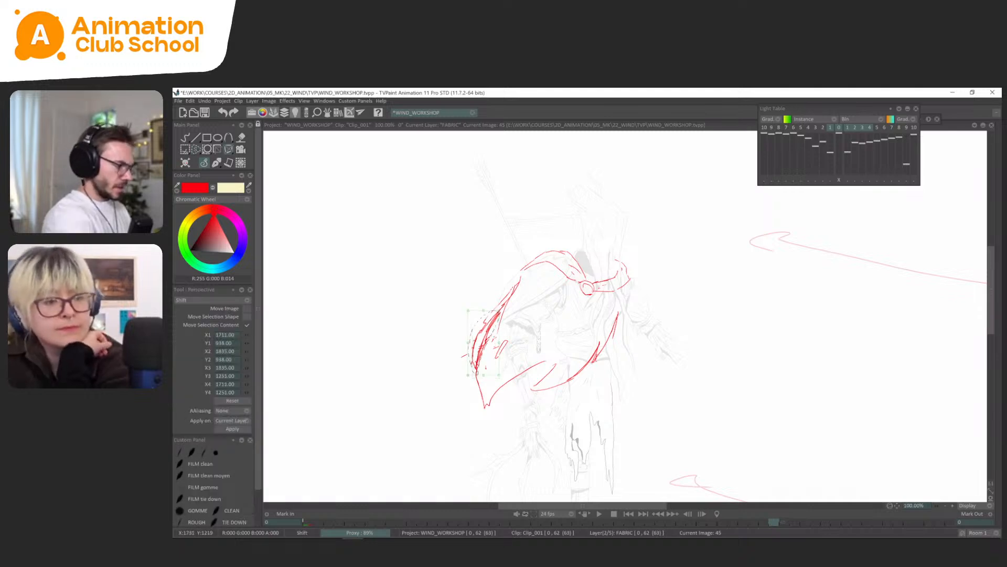
{"action": "left_click", "coordinate": [214, 164]}
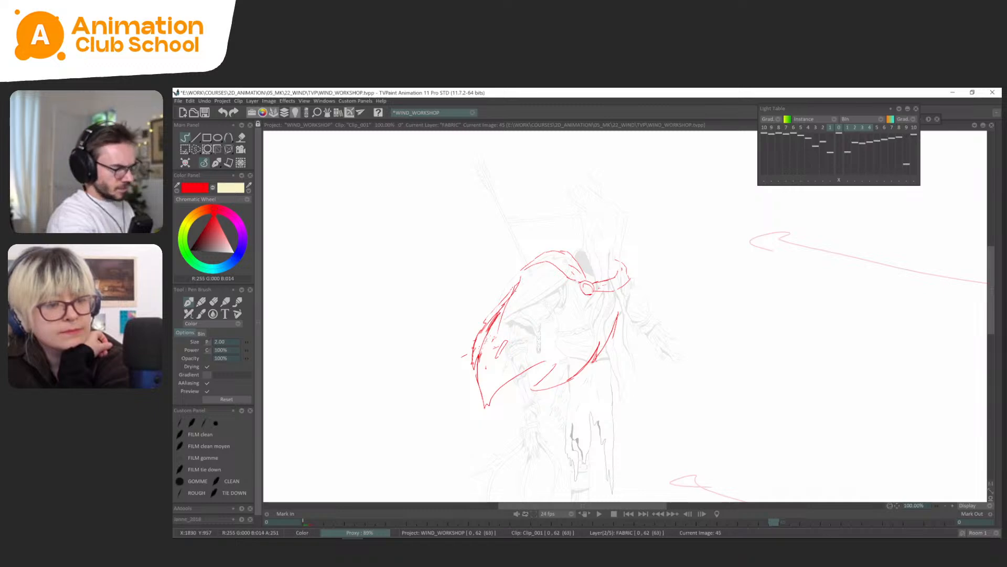
Compare frame 45's shifted back fold with its neighbours and reinforce the back fold's outer edge on frame 47.
{"action": "key", "text": "Left"}
{"action": "key", "text": "Left"}
{"action": "key", "text": "Right"}
{"action": "key", "text": "Right"}
{"action": "key", "text": "Right"}
{"action": "key", "text": "Left"}
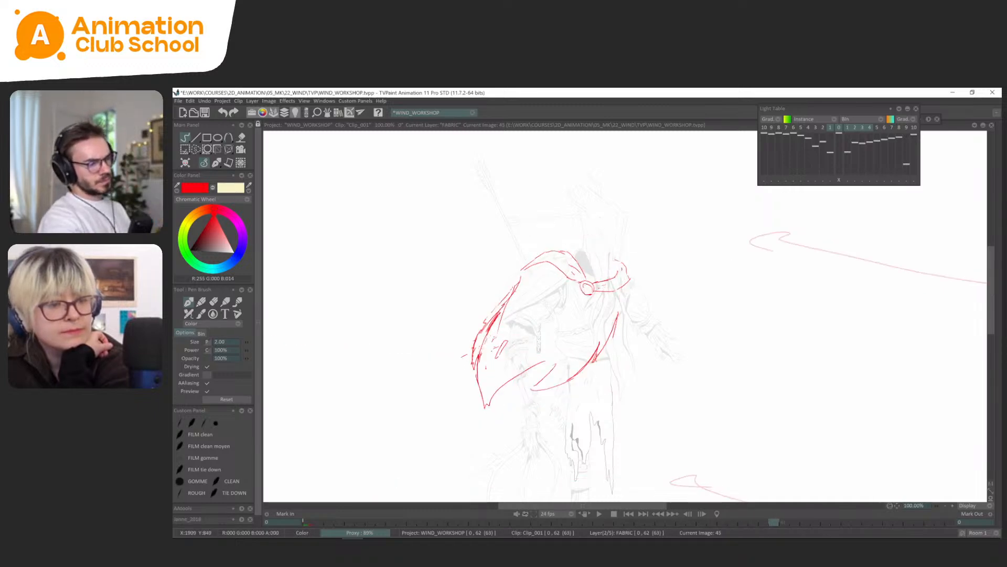
{"action": "key", "text": "Right"}
{"action": "key", "text": "Right"}
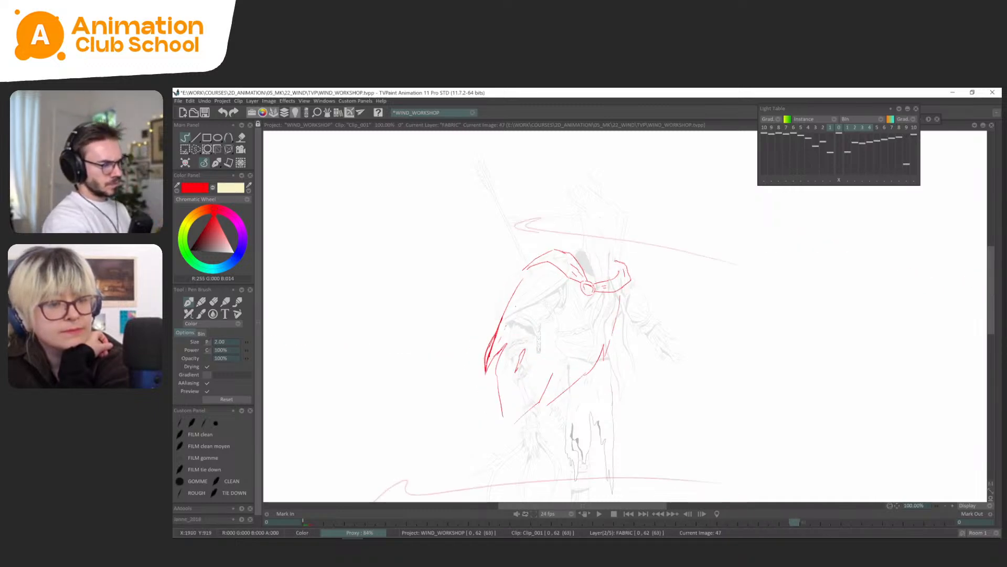
{"action": "key", "text": "Right"}
{"action": "key", "text": "Right"}
{"action": "key", "text": "Right"}
{"action": "key", "text": "Right"}
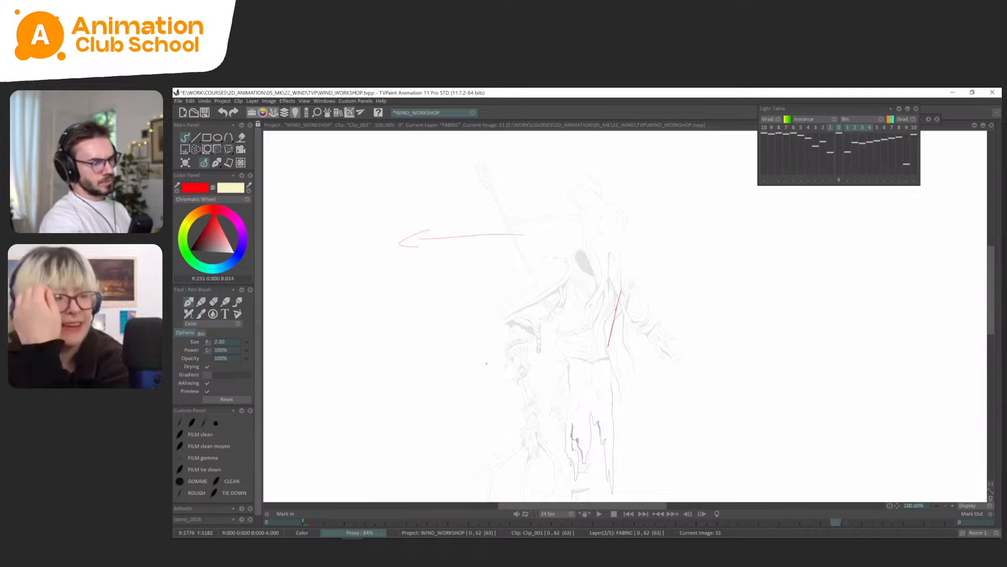
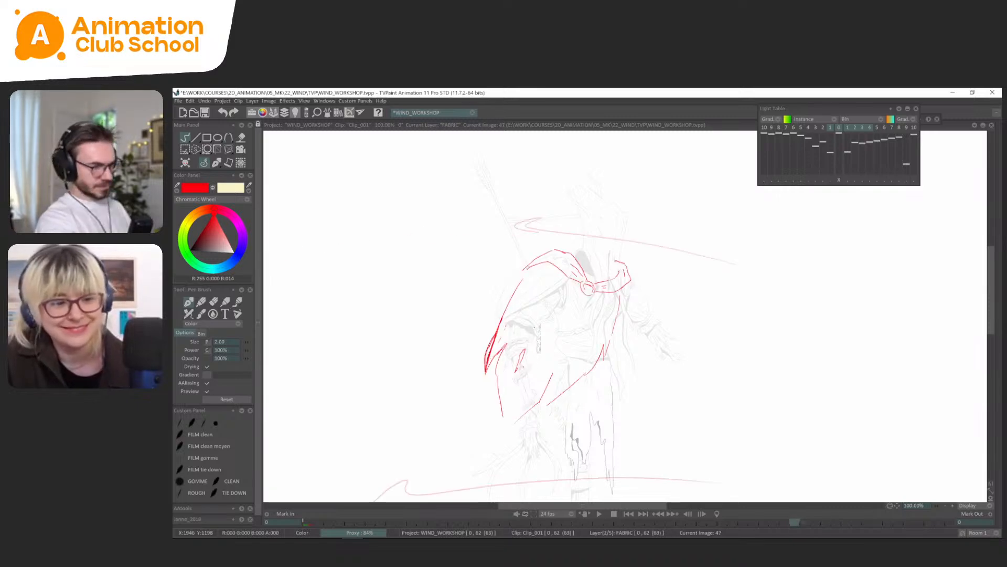
Reshape the small tear in the cape on frame 51 of the FABRIC layer with the Perspective tool.
{"action": "left_click", "coordinate": [216, 163]}
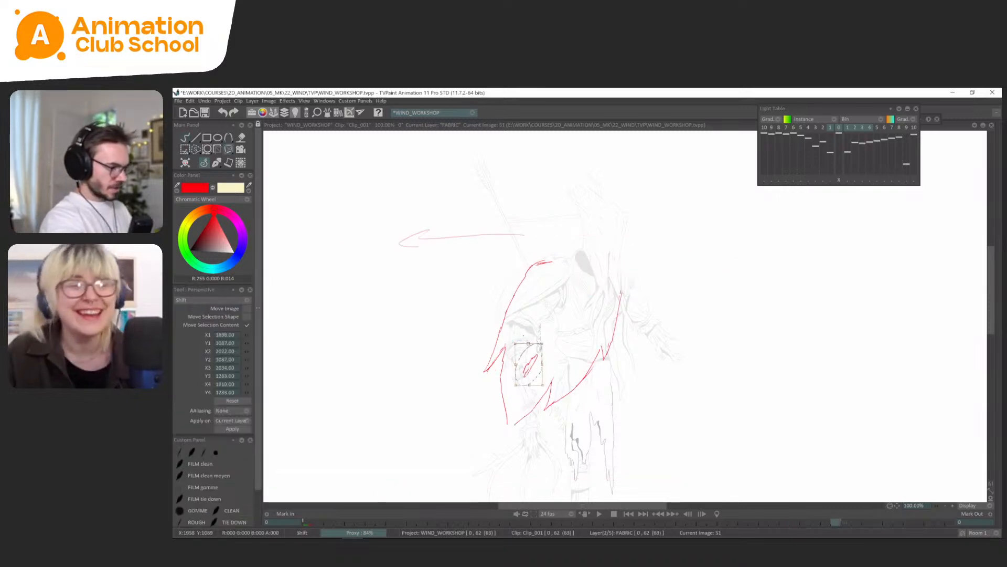
{"action": "left_click", "coordinate": [210, 162]}
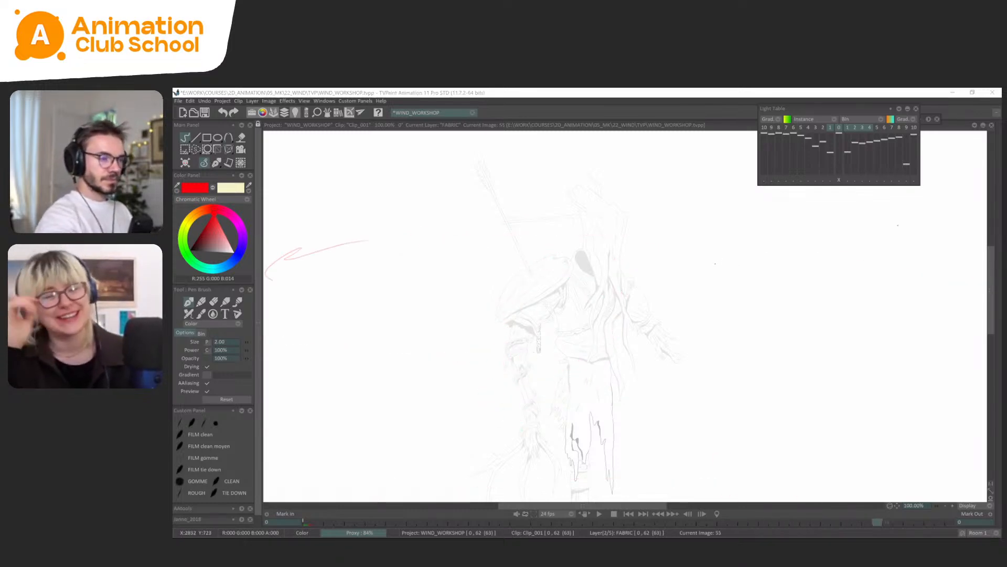
Flip through the FABRIC drawings between frames 41 and 55 to examine how the cape moves.
{"action": "key", "text": "Left"}
{"action": "key", "text": "Left"}
{"action": "key", "text": "Left"}
{"action": "key", "text": "Left"}
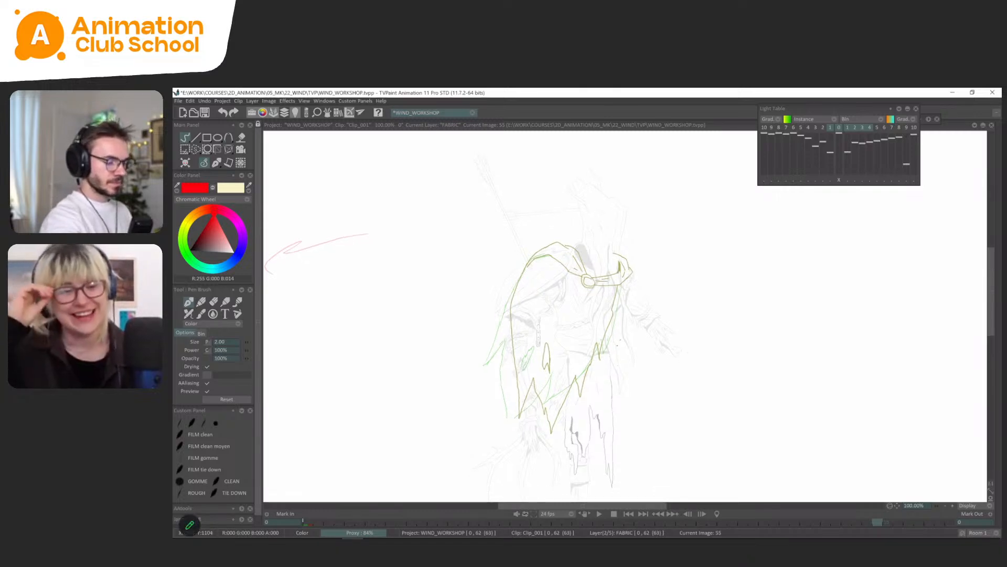
{"action": "key", "text": "Left"}
{"action": "key", "text": "Left"}
{"action": "key", "text": "Left"}
{"action": "key", "text": "Left"}
{"action": "key", "text": "Left"}
{"action": "key", "text": "Left"}
{"action": "key", "text": "Left"}
{"action": "key", "text": "Left"}
{"action": "key", "text": "Left"}
{"action": "key", "text": "Left"}
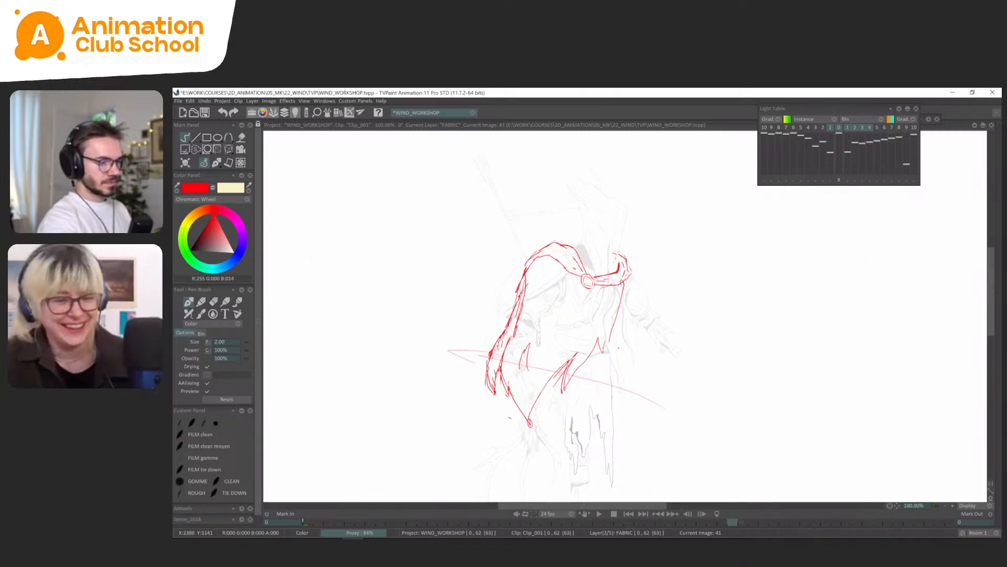
{"action": "key", "text": "Left"}
{"action": "key", "text": "Left"}
{"action": "key", "text": "Left"}
{"action": "key", "text": "Left"}
{"action": "key", "text": "Left"}
{"action": "key", "text": "Left"}
{"action": "key", "text": "Left"}
{"action": "key", "text": "Left"}
{"action": "key", "text": "Left"}
{"action": "key", "text": "Left"}
{"action": "key", "text": "Right"}
{"action": "key", "text": "Right"}
{"action": "key", "text": "Right"}
{"action": "key", "text": "Right"}
{"action": "key", "text": "Right"}
{"action": "key", "text": "Right"}
{"action": "key", "text": "Right"}
{"action": "key", "text": "Right"}
{"action": "key", "text": "Right"}
{"action": "key", "text": "Right"}
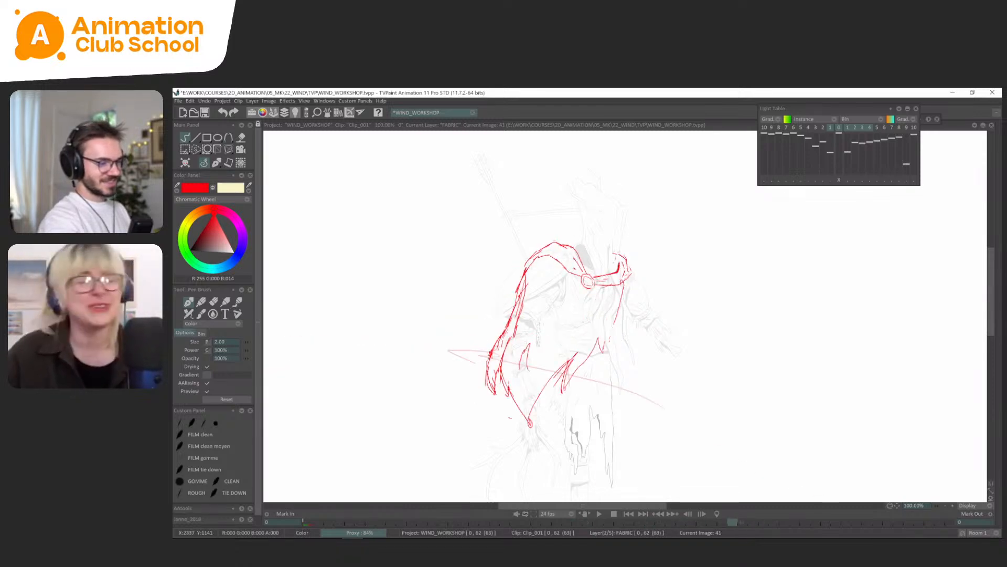
{"action": "key", "text": "Right"}
{"action": "key", "text": "Right"}
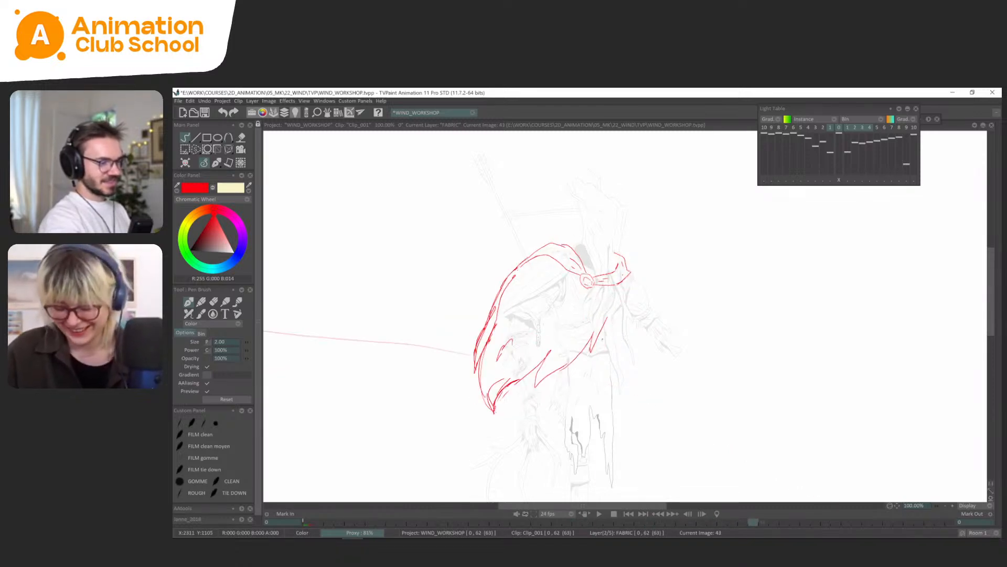
{"action": "key", "text": "Right"}
{"action": "key", "text": "Right"}
{"action": "key", "text": "Right"}
{"action": "key", "text": "Right"}
{"action": "key", "text": "Right"}
{"action": "key", "text": "Right"}
{"action": "key", "text": "Right"}
{"action": "key", "text": "Right"}
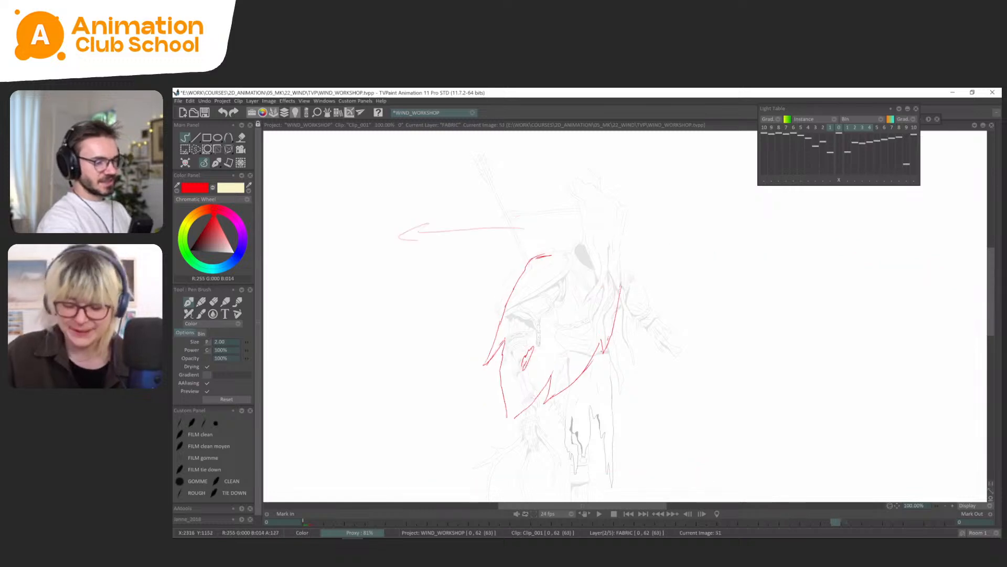
With the light table as reference, draw the cape's right edge down to the first torn notch on frame 55.
{"action": "key", "text": "l"}
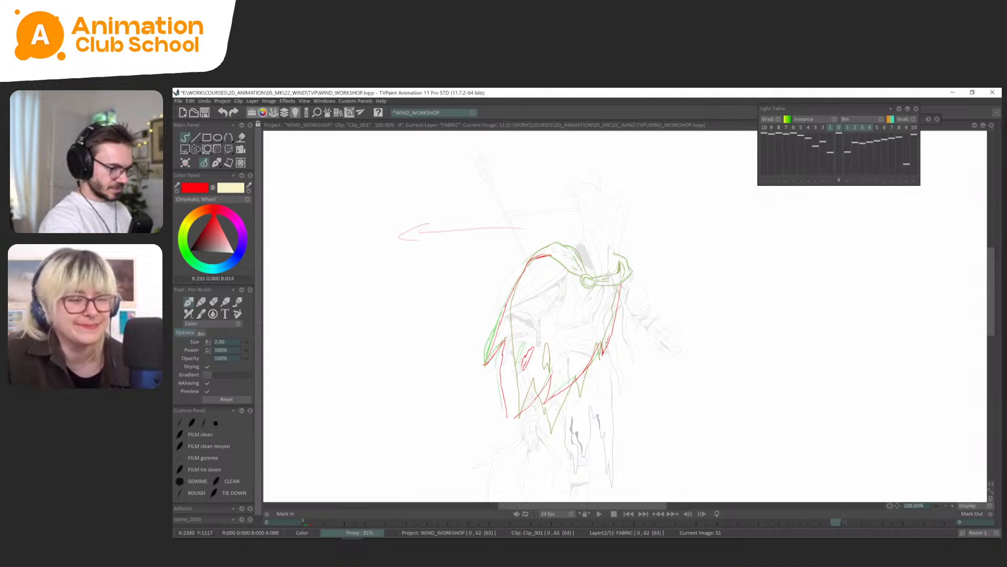
{"action": "key", "text": "Right"}
{"action": "key", "text": "Right"}
{"action": "key", "text": "Right"}
{"action": "key", "text": "Right"}
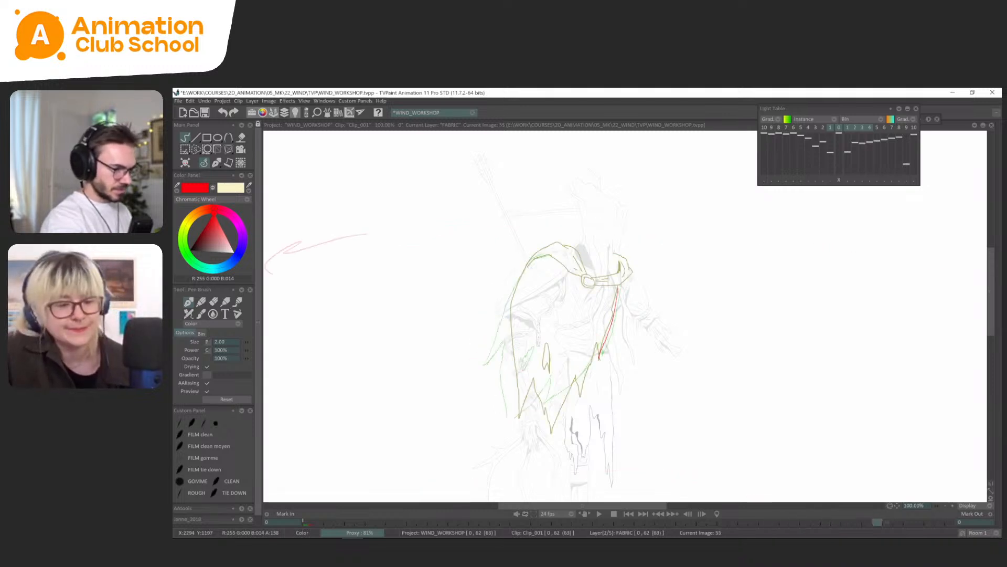
{"action": "key", "text": "ctrl+z"}
{"action": "left_click_drag", "start_coordinate": [620, 286], "coordinate": [601, 358]}
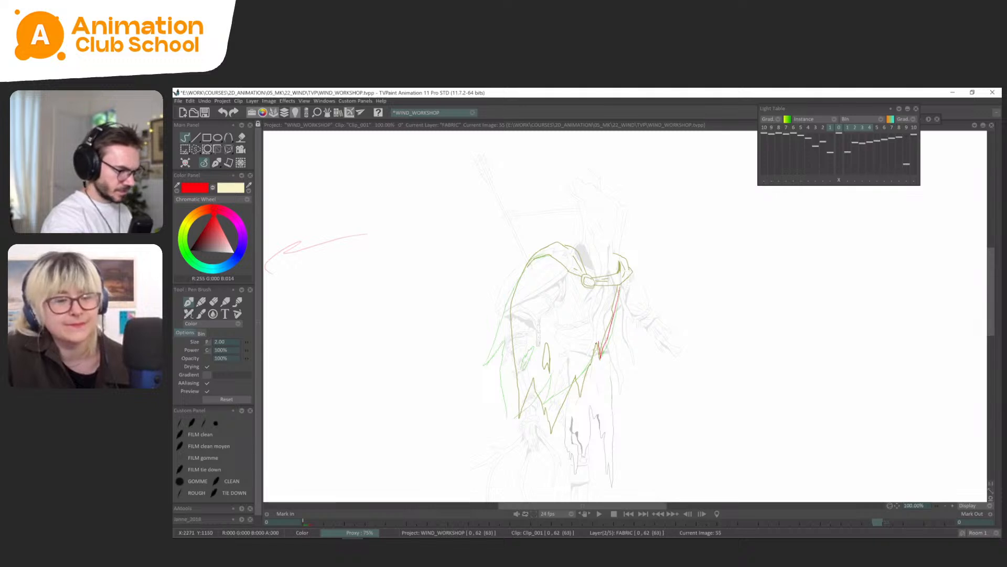
{"action": "key", "text": "l"}
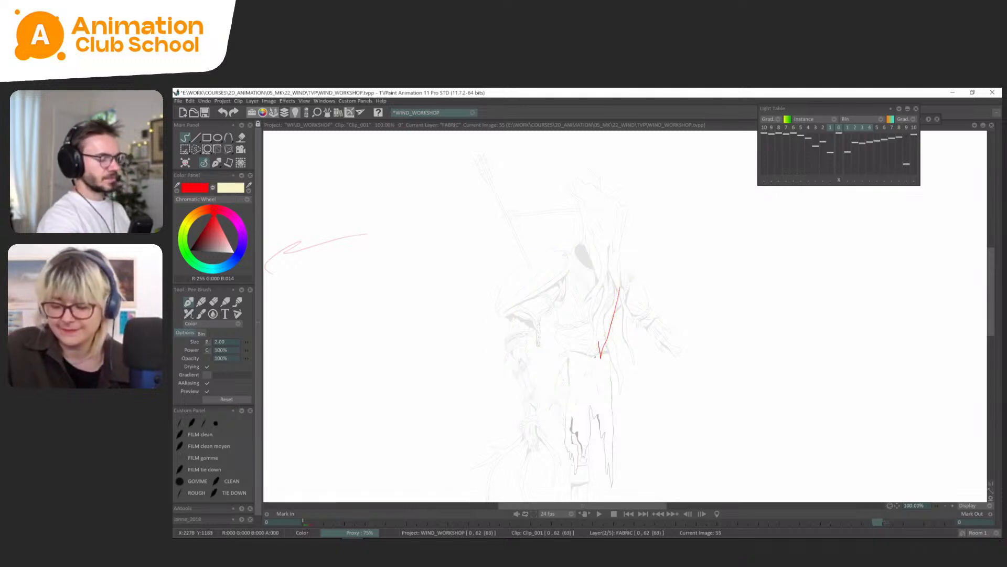
{"action": "key", "text": "Return"}
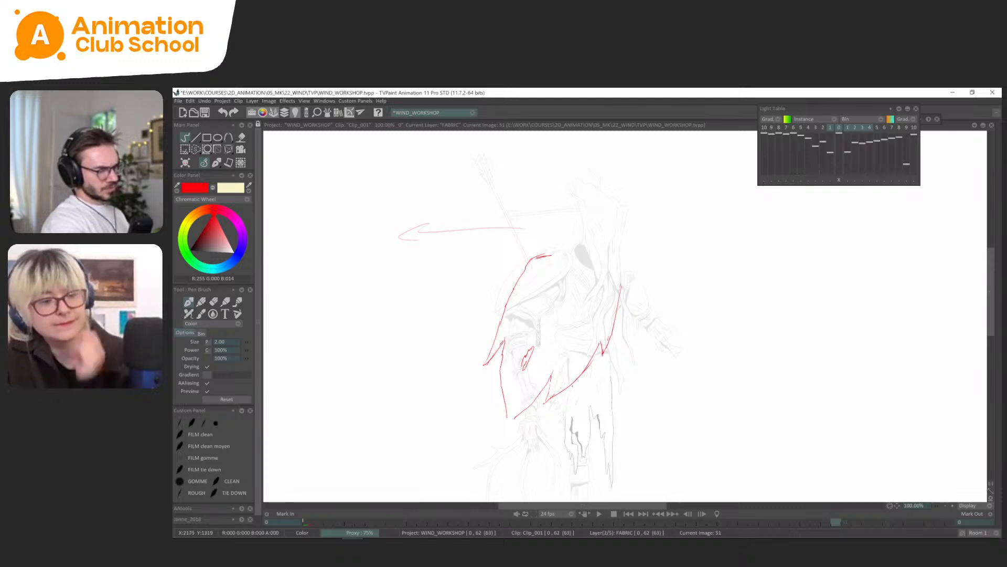
Rework the hem notch on frame 51 and draw the cape's torn hem and left edge on frame 55.
{"action": "key", "text": "l"}
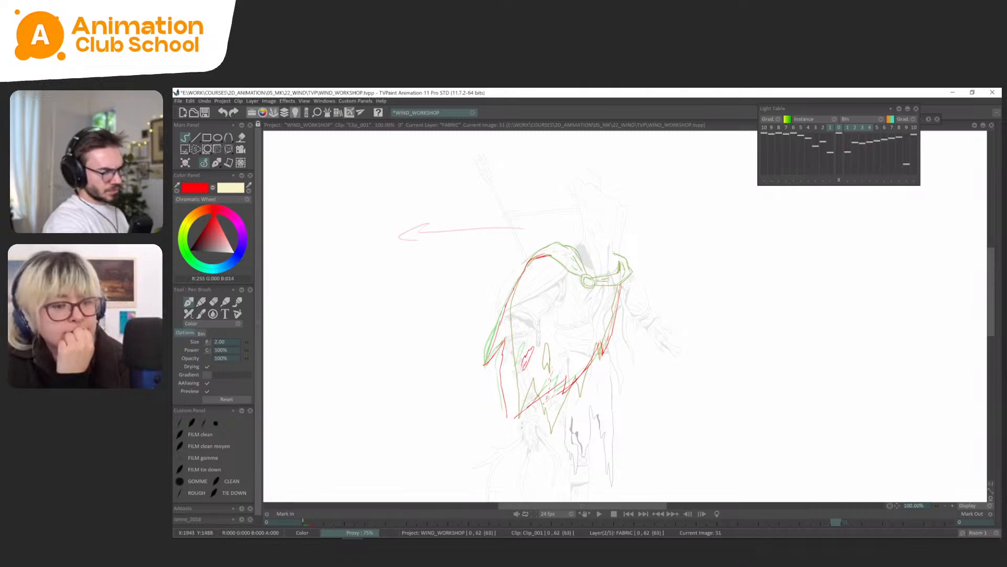
{"action": "key", "text": "l"}
{"action": "key", "text": "Right"}
{"action": "key", "text": "l"}
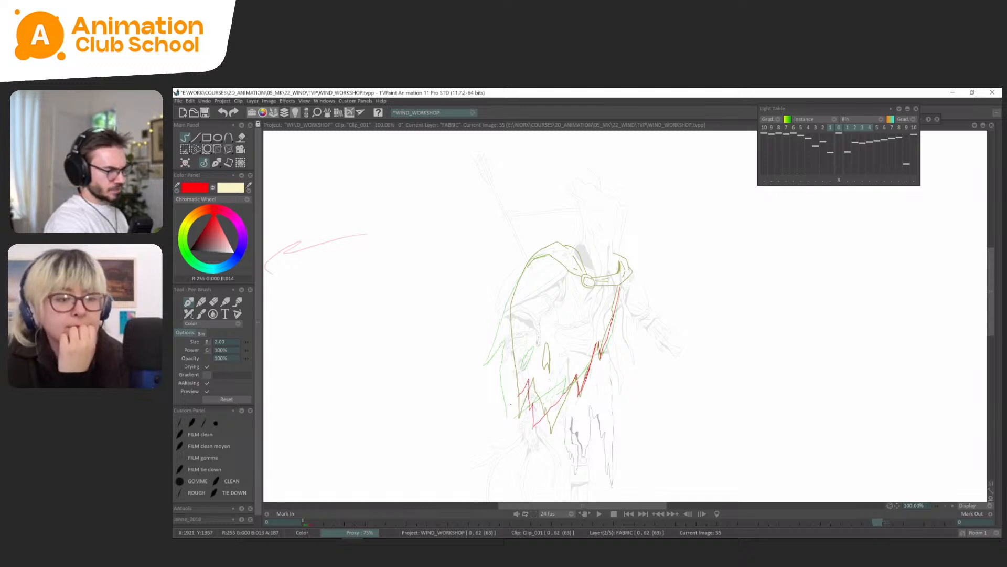
{"action": "left_click_drag", "start_coordinate": [510, 309], "coordinate": [506, 388]}
{"action": "key", "text": "Return"}
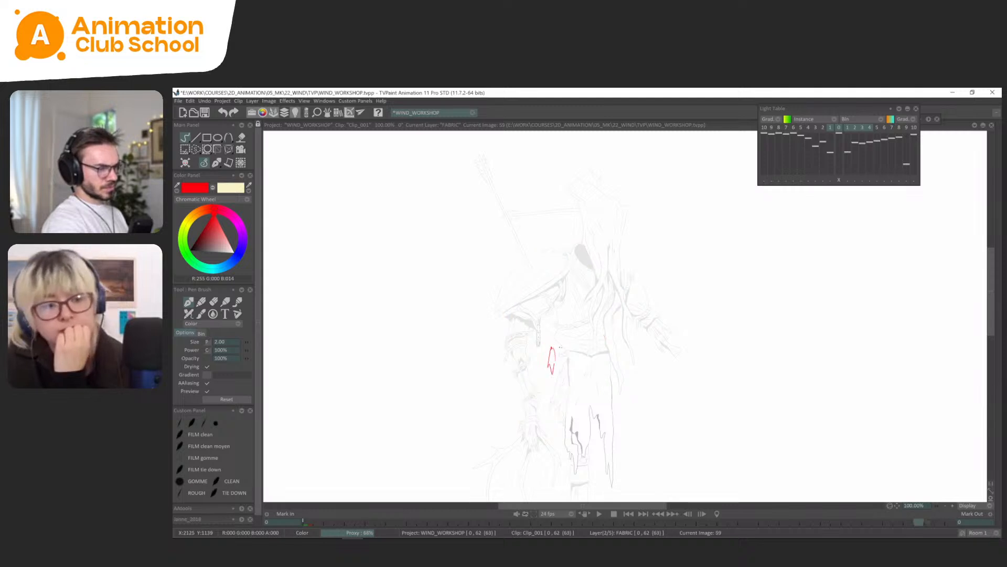
Lasso the cape's tear, compare its placement across neighbouring drawings and move it slightly higher on frame 51 with Transform.
{"action": "key", "text": "s"}
{"action": "mouse_move", "coordinate": [545, 377]}
{"action": "left_mouse_down"}
{"action": "mouse_move", "coordinate": [560, 363]}
{"action": "mouse_move", "coordinate": [544, 377]}
{"action": "left_mouse_up"}
{"action": "key", "text": "ctrl+t"}
{"action": "key", "text": "Left"}
{"action": "key", "text": "Left"}
{"action": "key", "text": "Right"}
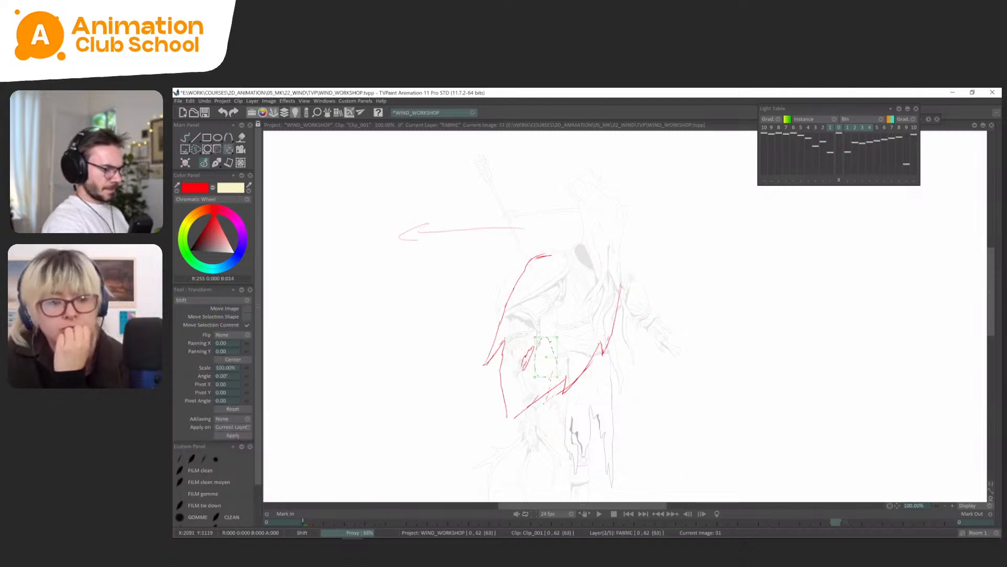
{"action": "key", "text": "s"}
{"action": "key", "text": "Right"}
{"action": "key", "text": "Right"}
{"action": "key", "text": "Left"}
{"action": "key", "text": "Left"}
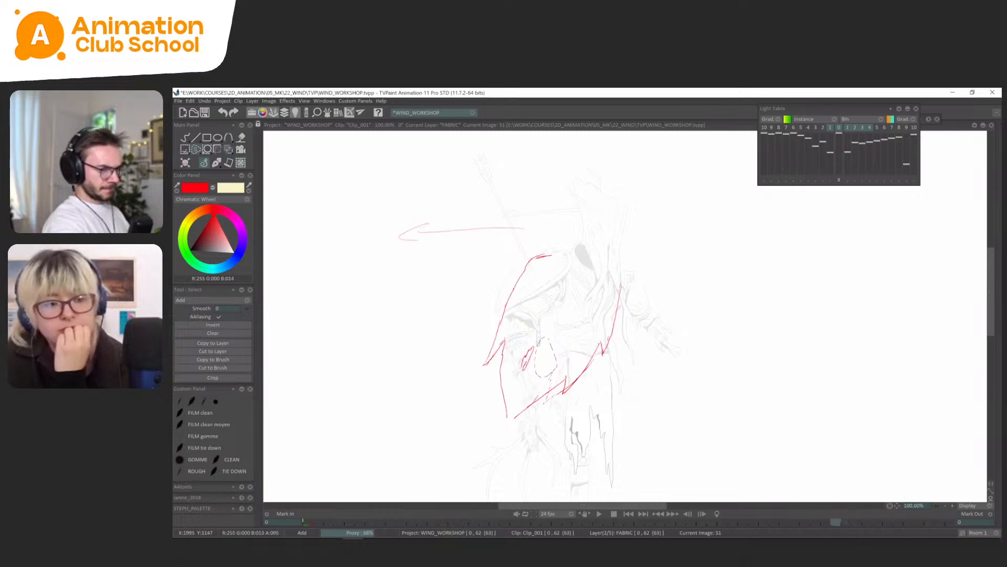
{"action": "key", "text": "ctrl+t"}
{"action": "mouse_move", "coordinate": [526, 380]}
{"action": "left_mouse_down"}
{"action": "mouse_move", "coordinate": [537, 336]}
{"action": "mouse_move", "coordinate": [533, 354]}
{"action": "left_mouse_up"}
{"action": "left_click", "coordinate": [211, 164]}
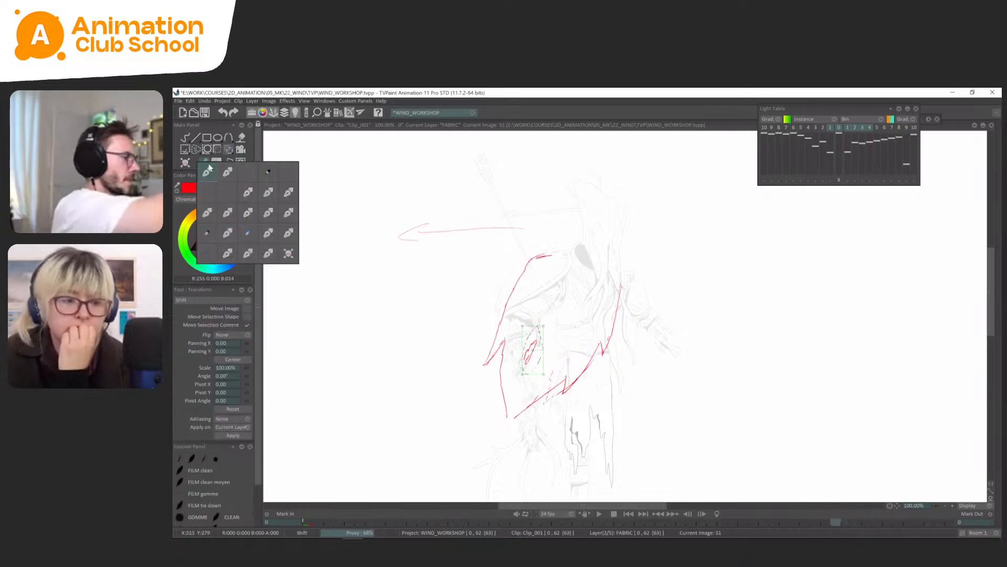
Play the animation and lengthen the exposures of drawings 8 and 9 on the WIND layer by one frame each.
{"action": "key", "text": "space"}
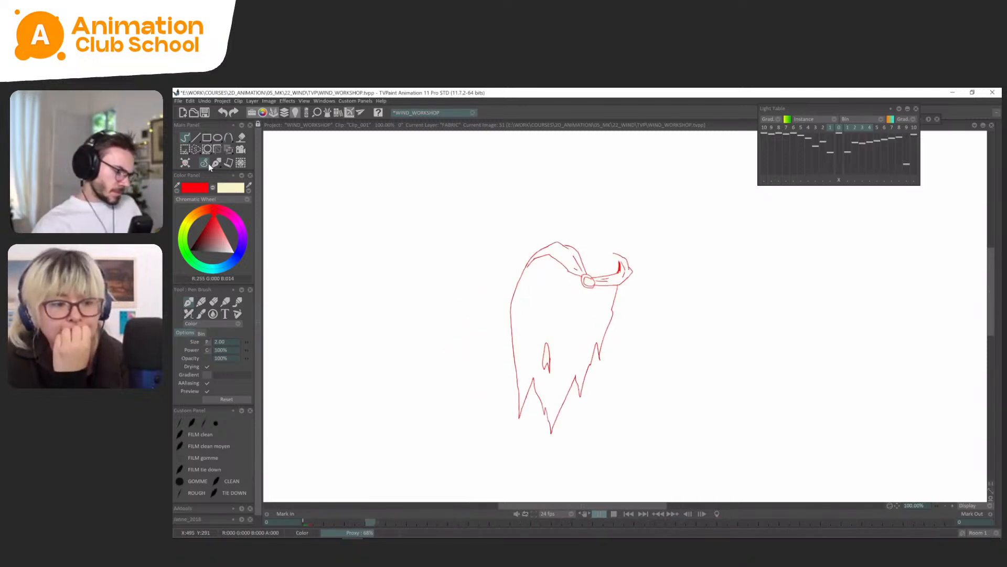
{"action": "key", "text": "space"}
{"action": "key", "text": "Tab"}
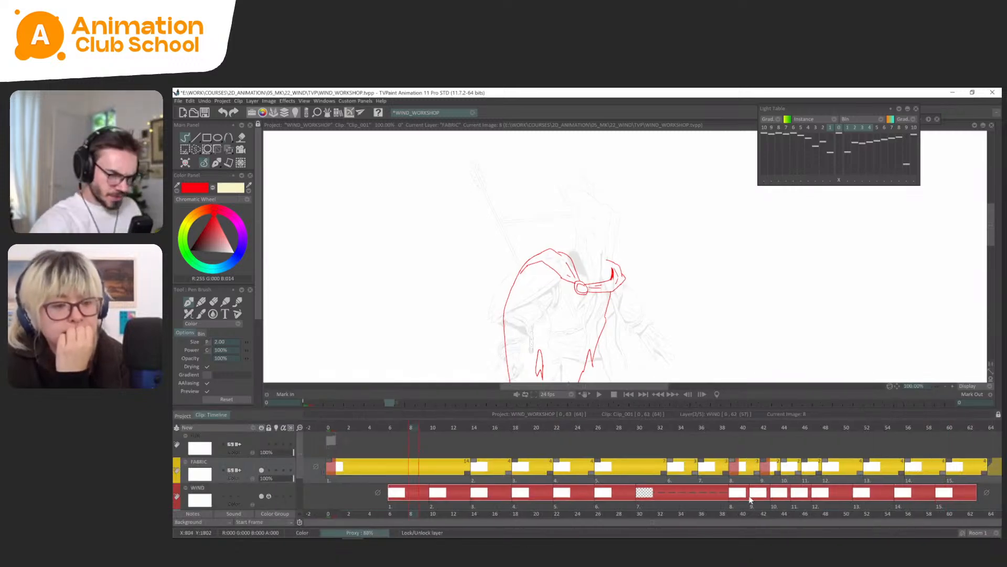
{"action": "left_click_drag", "start_coordinate": [763, 493], "coordinate": [790, 500]}
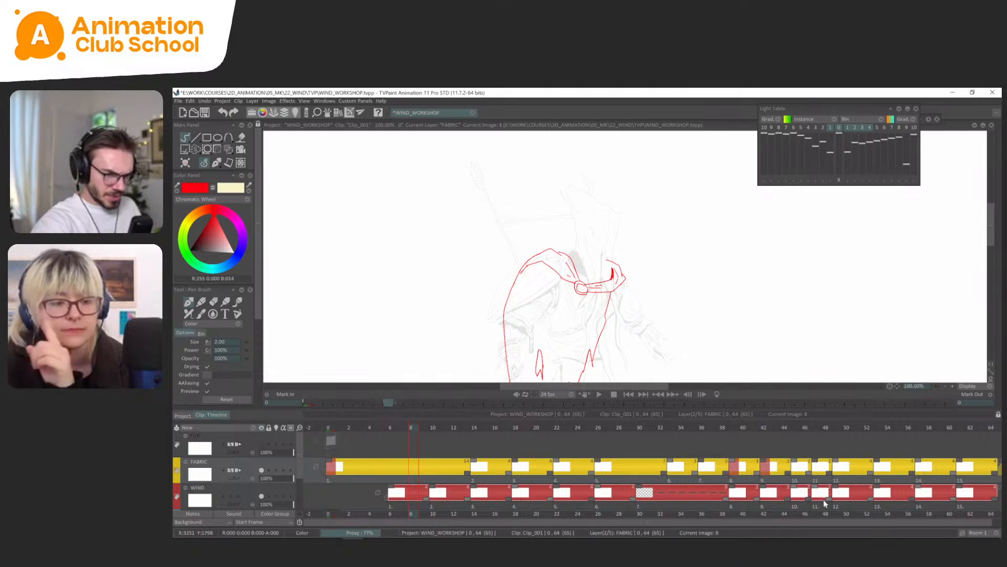
Review the retimed cape animation around frame 21 and in playback with FABRIC as the active layer.
{"action": "left_click", "coordinate": [932, 500]}
{"action": "scroll", "coordinate": [703, 491], "scroll_direction": "down", "scroll_amount": 2}
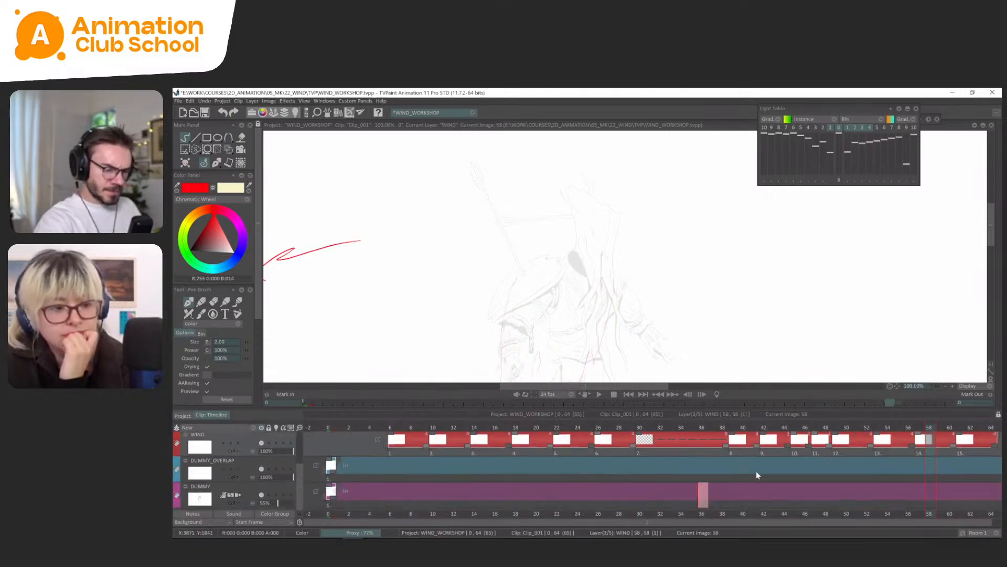
{"action": "left_click_drag", "start_coordinate": [938, 453], "coordinate": [527, 499]}
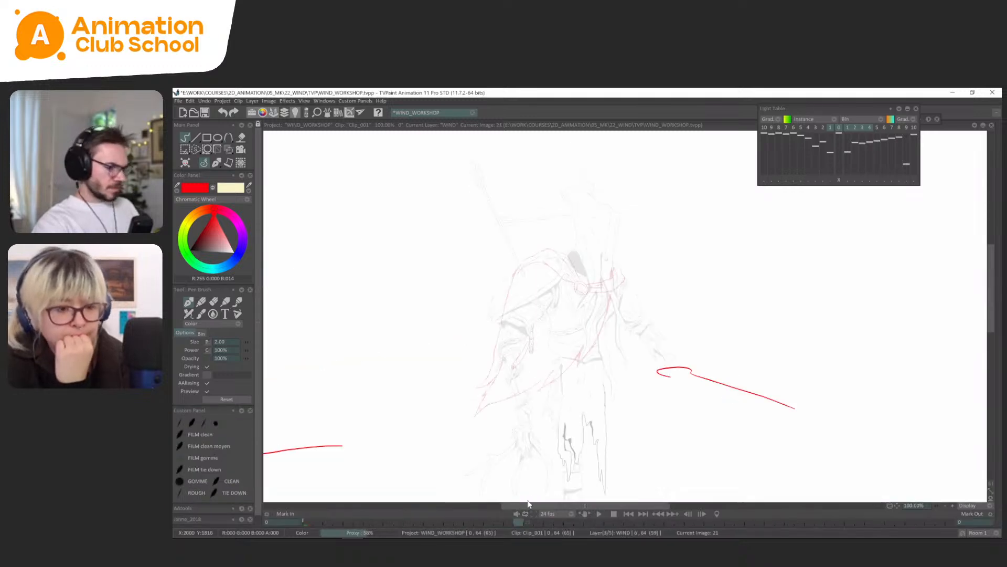
{"action": "key", "text": "Return"}
{"action": "key", "text": "Up"}
{"action": "key", "text": "Tab"}
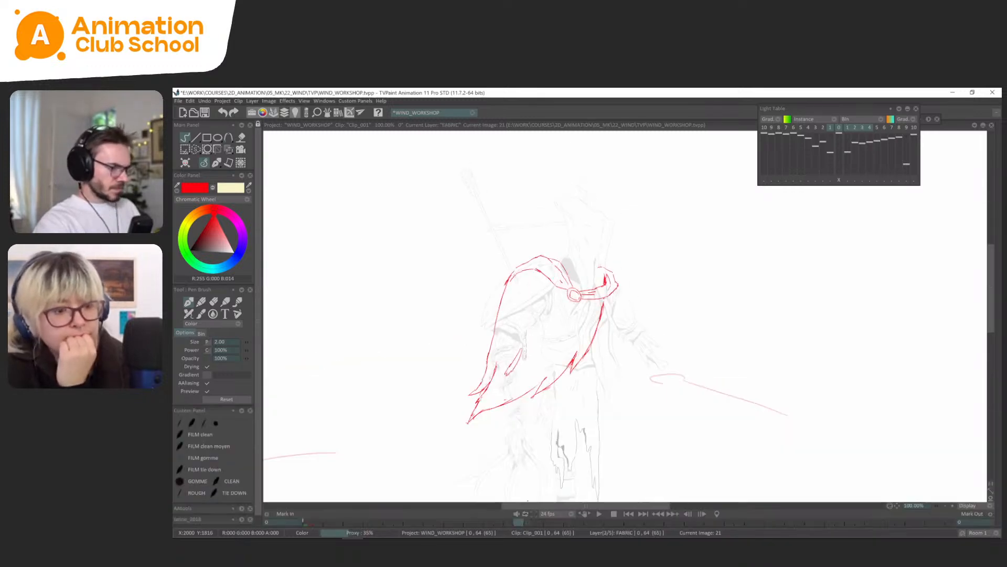
{"action": "key", "text": "Tab"}
{"action": "left_click_drag", "start_coordinate": [943, 470], "coordinate": [524, 535]}
{"action": "key", "text": "Return"}
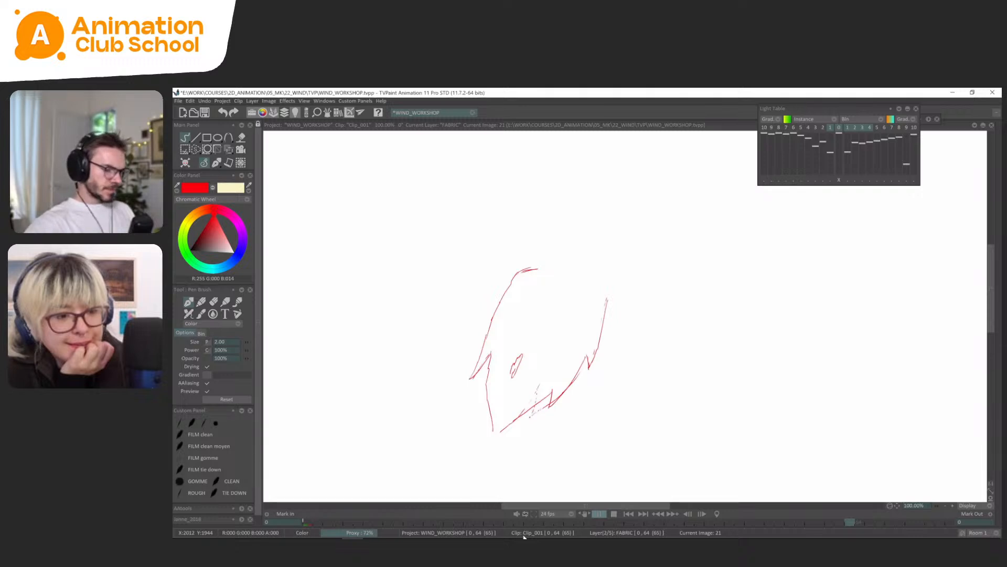
{"action": "key", "text": "Return"}
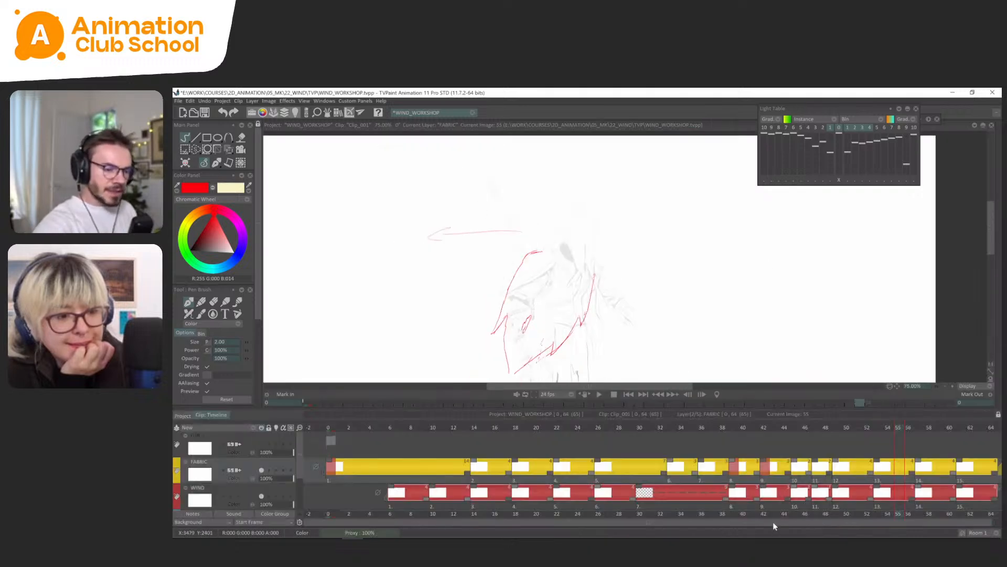
Scrub through the timeline up to frame 53 to examine the timing of the cape drawings.
{"action": "left_click_drag", "start_coordinate": [773, 523], "coordinate": [782, 522]}
{"action": "left_click", "coordinate": [206, 164]}
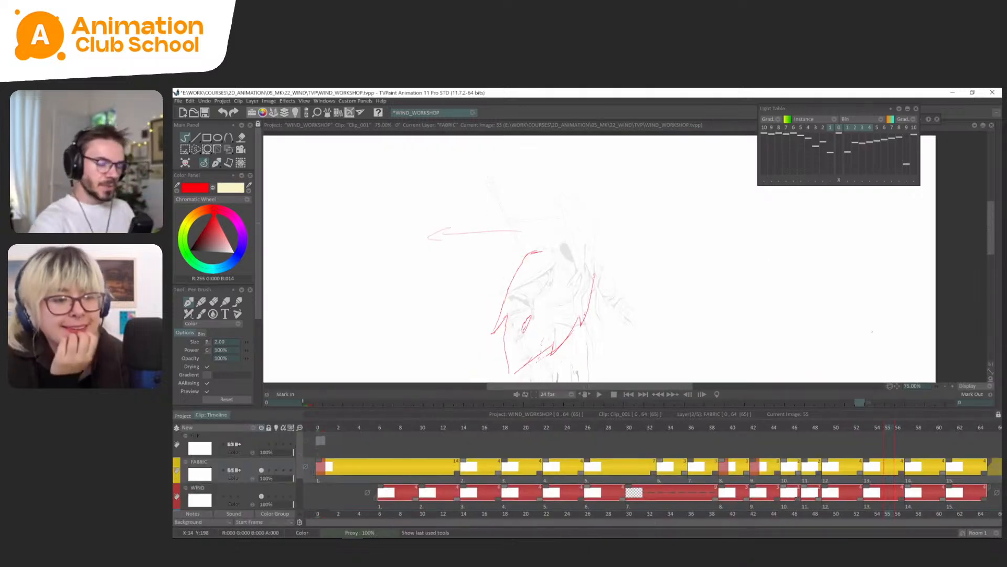
{"action": "scroll", "coordinate": [641, 254], "scroll_direction": "down", "scroll_amount": 1}
{"action": "scroll", "coordinate": [604, 303], "scroll_direction": "up", "scroll_amount": 1}
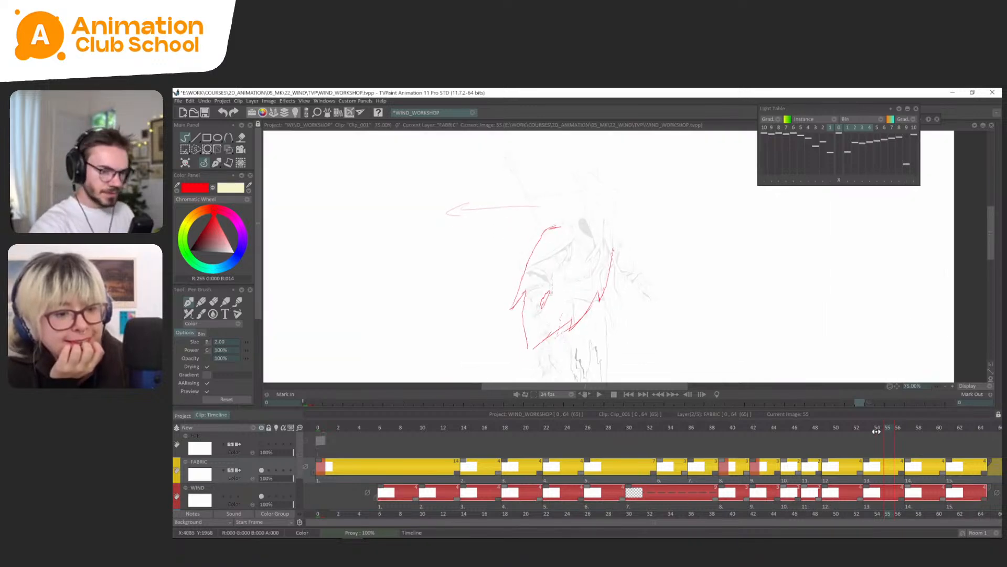
{"action": "left_click_drag", "start_coordinate": [877, 431], "coordinate": [702, 416]}
{"action": "scroll", "coordinate": [627, 252], "scroll_direction": "down", "scroll_amount": 1}
{"action": "left_click_drag", "start_coordinate": [627, 252], "coordinate": [609, 225]}
{"action": "mouse_move", "coordinate": [720, 430]}
{"action": "left_mouse_down"}
{"action": "mouse_move", "coordinate": [840, 426]}
{"action": "mouse_move", "coordinate": [857, 414]}
{"action": "left_mouse_up"}
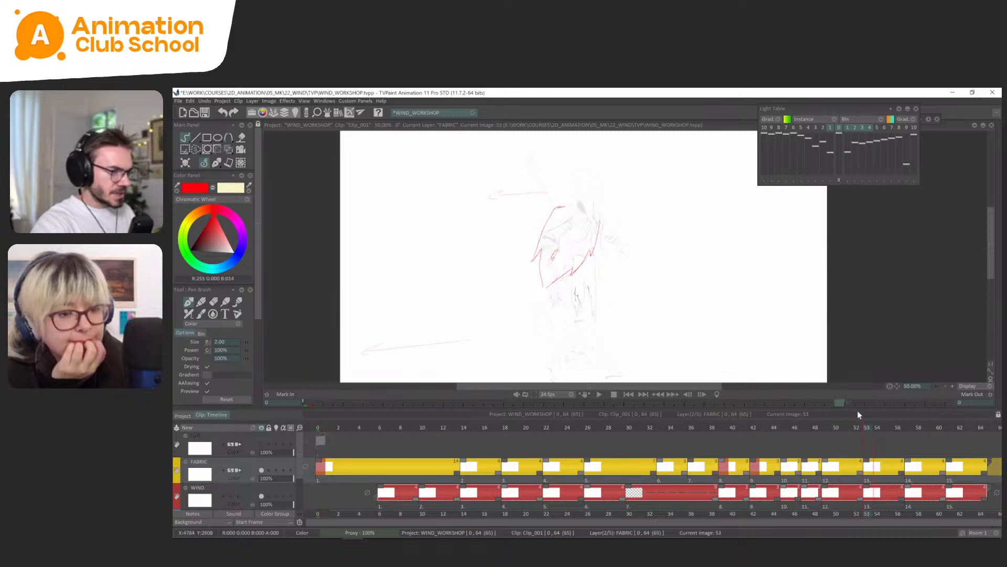
{"action": "scroll", "coordinate": [619, 252], "scroll_direction": "up", "scroll_amount": 2}
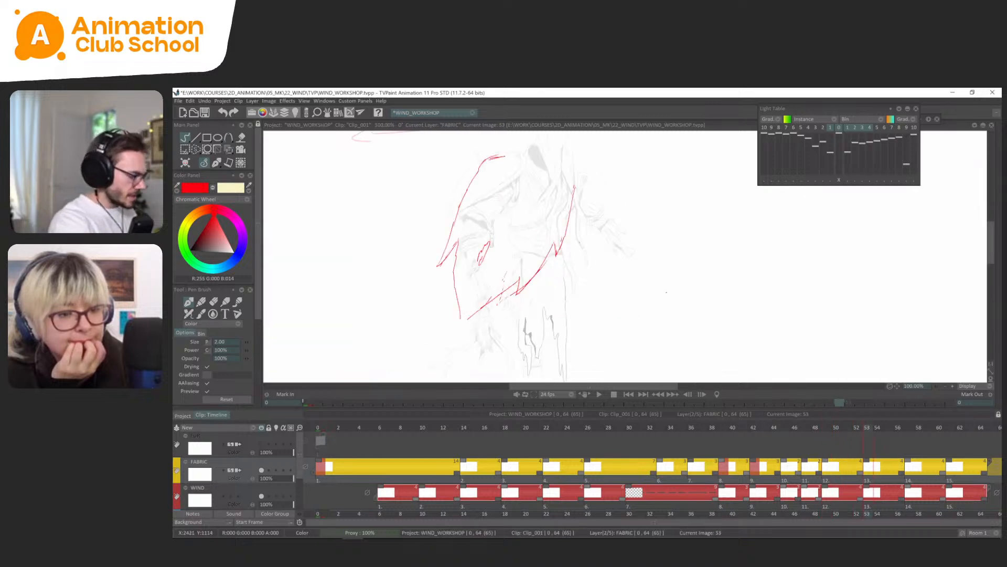
Remove the stray sketch marks beside the cape's hem on frame 53.
{"action": "mouse_move", "coordinate": [666, 291]}
{"action": "left_mouse_down"}
{"action": "mouse_move", "coordinate": [728, 327]}
{"action": "mouse_move", "coordinate": [737, 353]}
{"action": "left_mouse_up"}
{"action": "key", "text": "j"}
{"action": "key", "text": "s"}
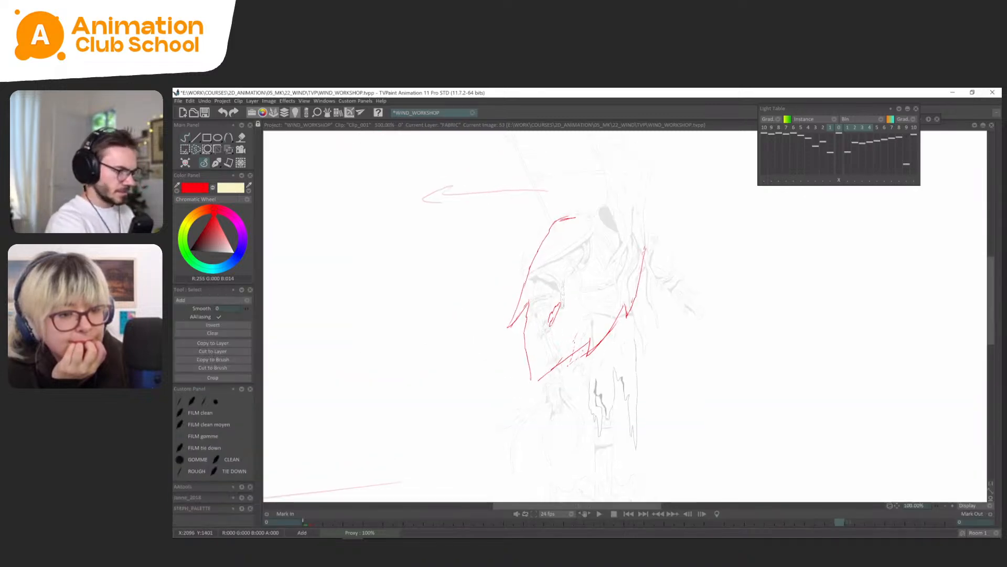
{"action": "left_click", "coordinate": [218, 163]}
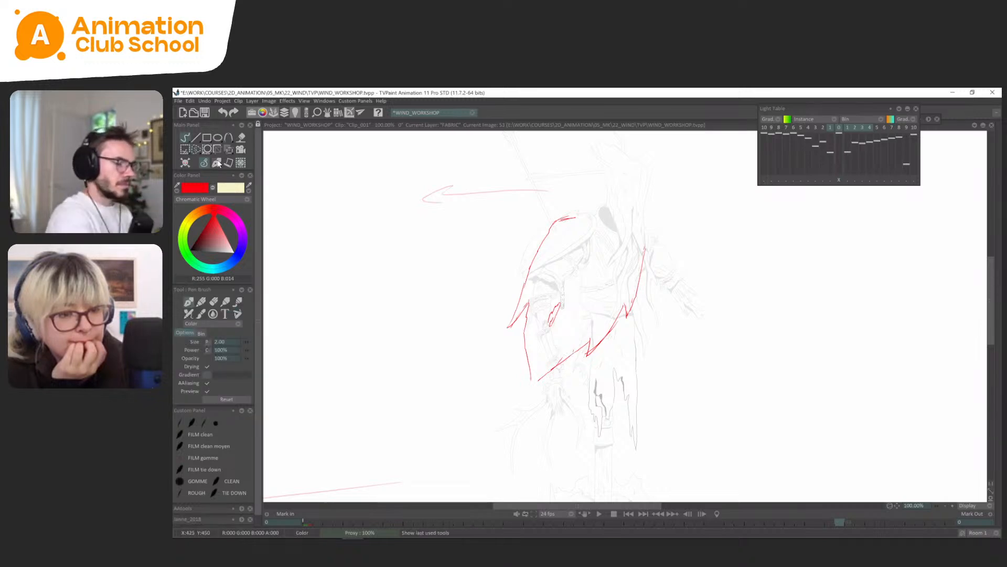
Compare the neighbouring cape drawings and complete the hem and pointed lower corner of the cape on frame 49.
{"action": "key", "text": "Left"}
{"action": "key", "text": "Left"}
{"action": "key", "text": "Right"}
{"action": "key", "text": "Right"}
{"action": "key", "text": "Right"}
{"action": "key", "text": "Left"}
{"action": "key", "text": "Left"}
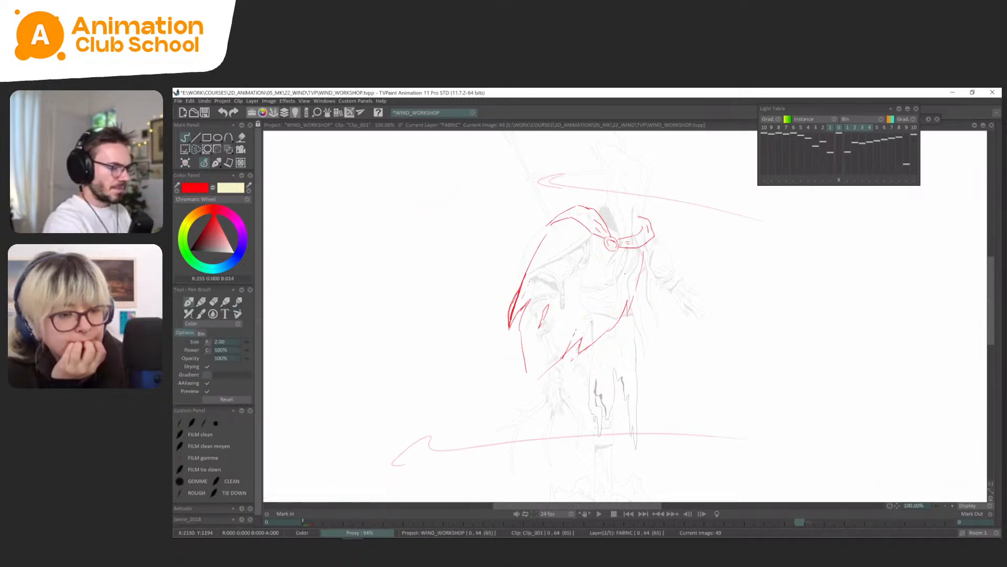
{"action": "key", "text": "Left"}
{"action": "key", "text": "Right"}
{"action": "key", "text": "Right"}
{"action": "key", "text": "Left"}
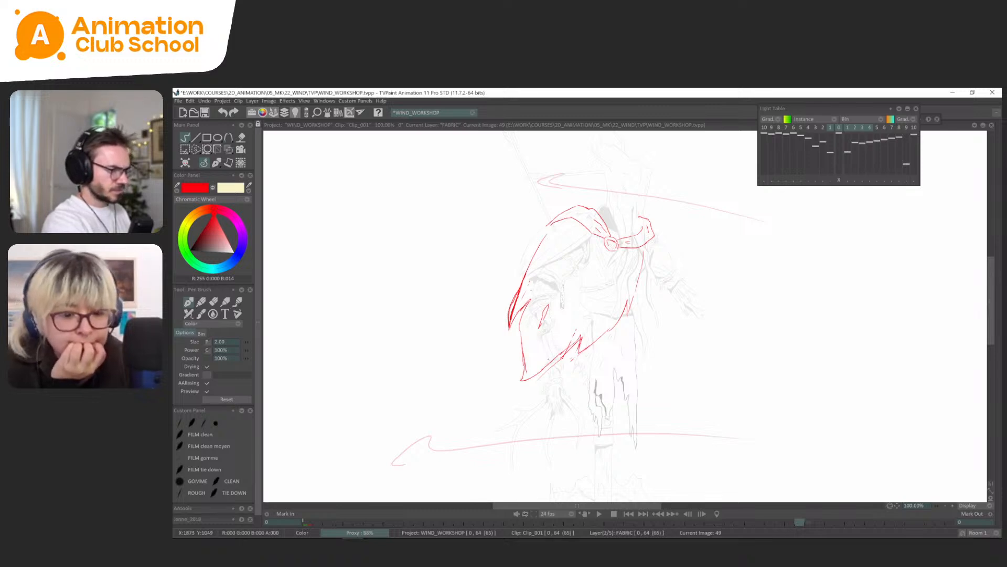
Remove the surplus doubled strokes along the cape's lower hem on frame 53, keeping one clean hem line.
{"action": "key", "text": "Right"}
{"action": "key", "text": "Right"}
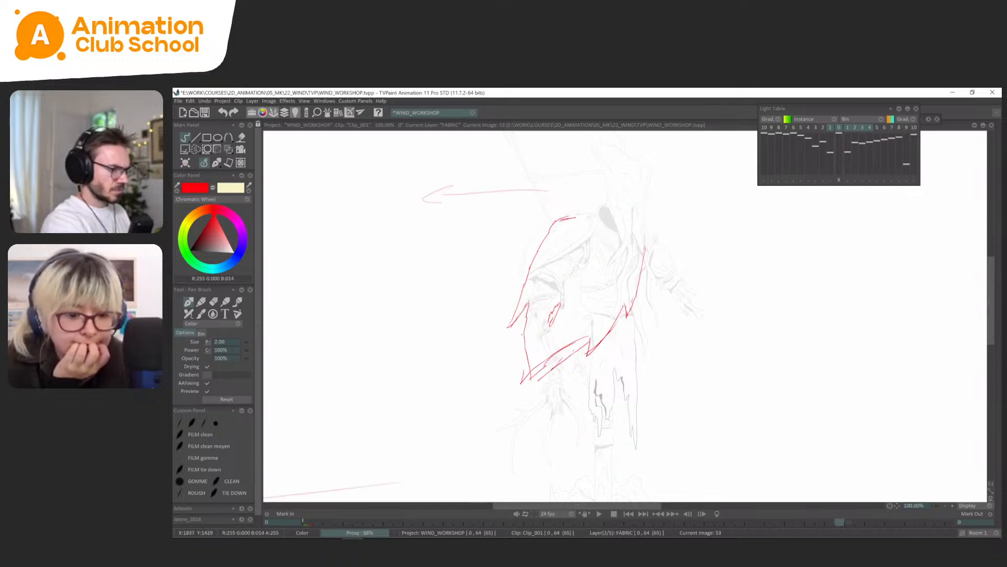
{"action": "key", "text": "s"}
{"action": "left_click_drag", "start_coordinate": [551, 352], "coordinate": [530, 318]}
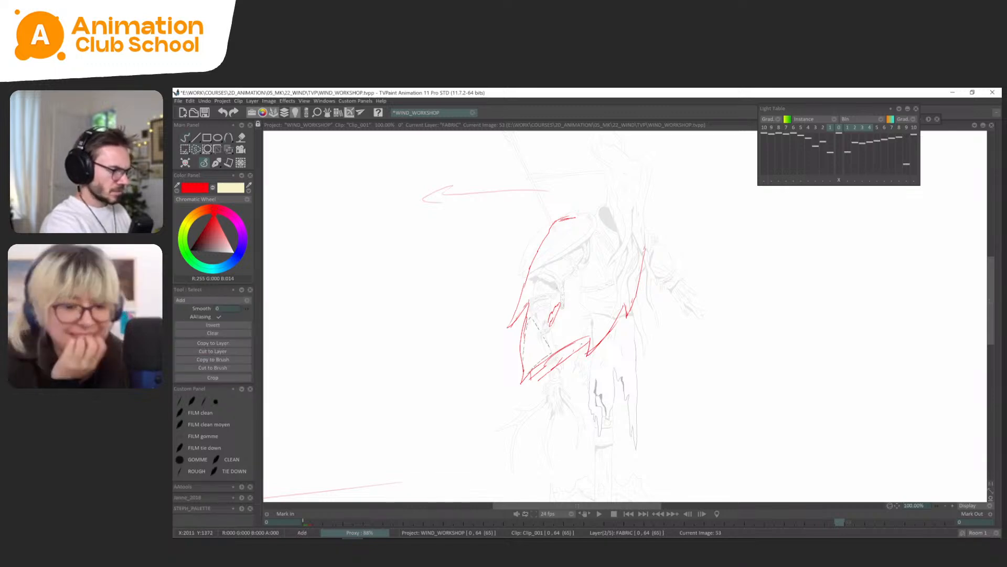
{"action": "key", "text": "Delete"}
{"action": "left_click", "coordinate": [212, 164]}
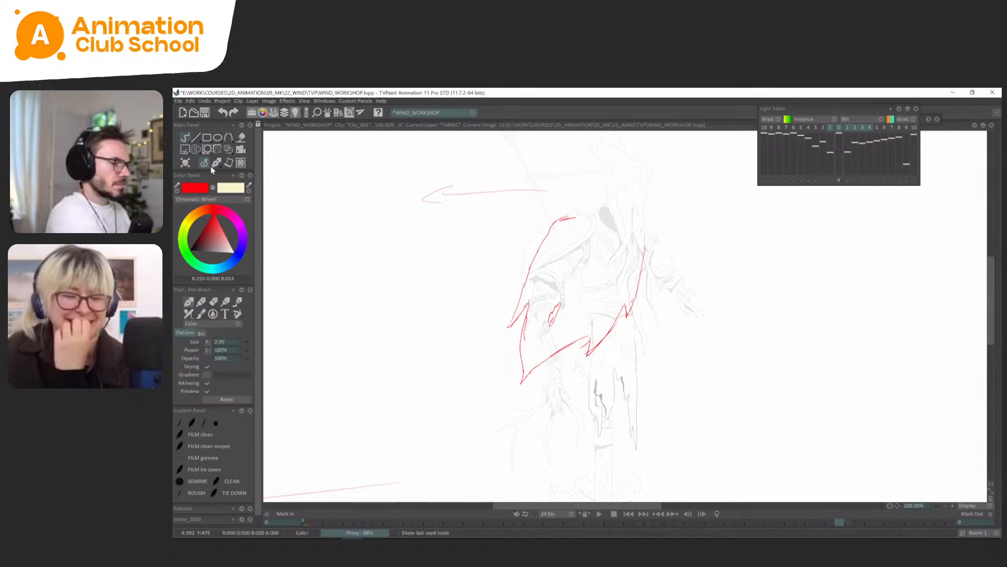
Redraw the two pointed tips of the torn hem farther out on the windward side of the cape on frame 57.
{"action": "key", "text": "Right"}
{"action": "key", "text": "Right"}
{"action": "left_click_drag", "start_coordinate": [546, 382], "coordinate": [595, 335]}
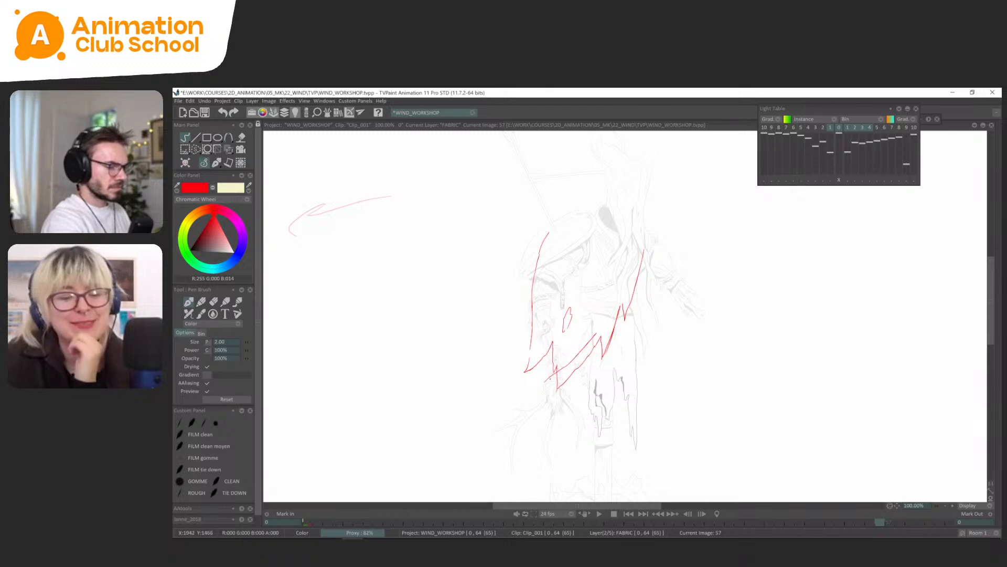
{"action": "key", "text": "ctrl+z"}
{"action": "left_click_drag", "start_coordinate": [545, 384], "coordinate": [582, 348]}
{"action": "left_click_drag", "start_coordinate": [518, 366], "coordinate": [549, 328]}
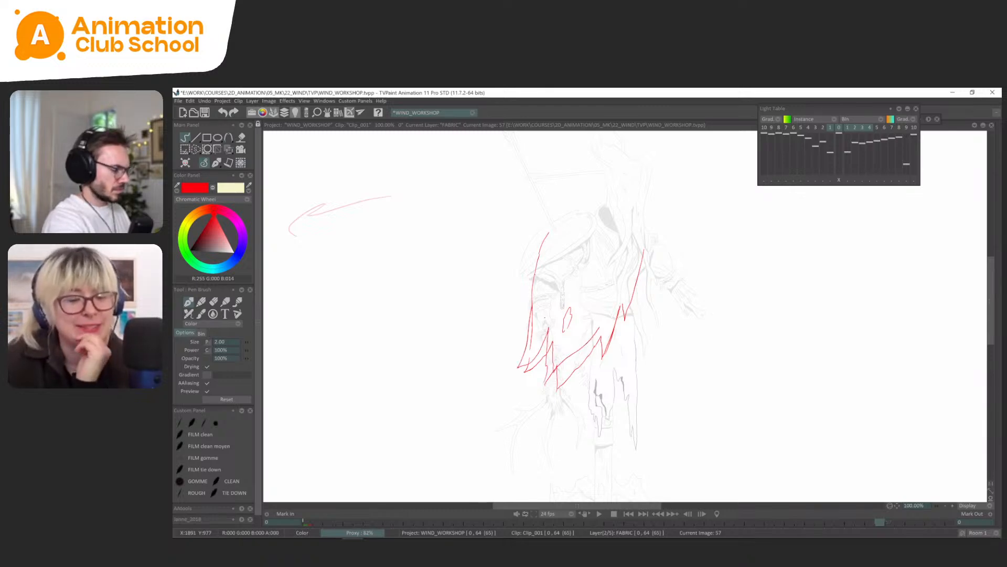
Erase the old hem and tip strokes beside the redrawn points of the cape on frame 57.
{"action": "key", "text": "s"}
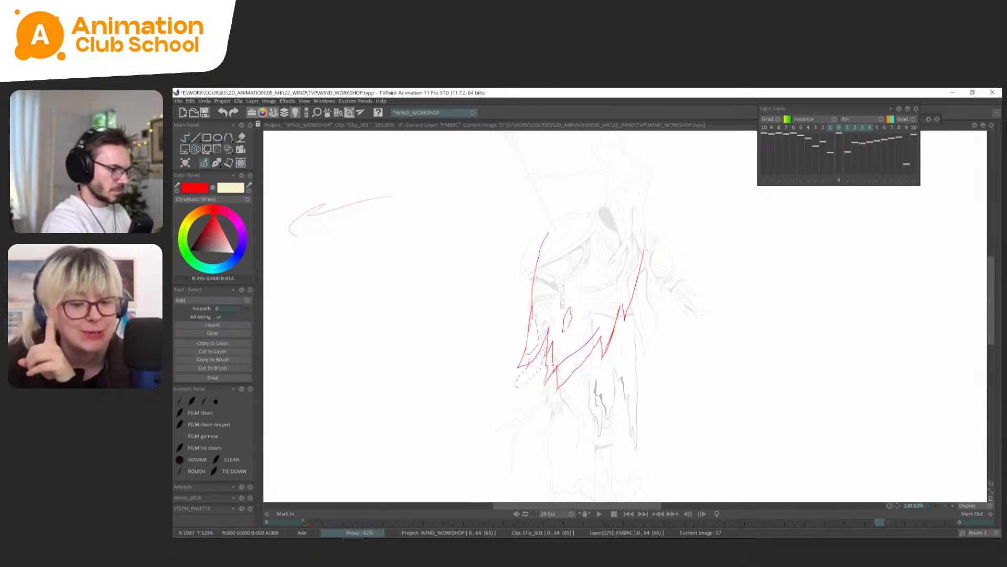
{"action": "key", "text": "Delete"}
{"action": "mouse_move", "coordinate": [550, 335]}
{"action": "left_mouse_down"}
{"action": "mouse_move", "coordinate": [563, 355]}
{"action": "mouse_move", "coordinate": [603, 327]}
{"action": "left_mouse_up"}
{"action": "key", "text": "Delete"}
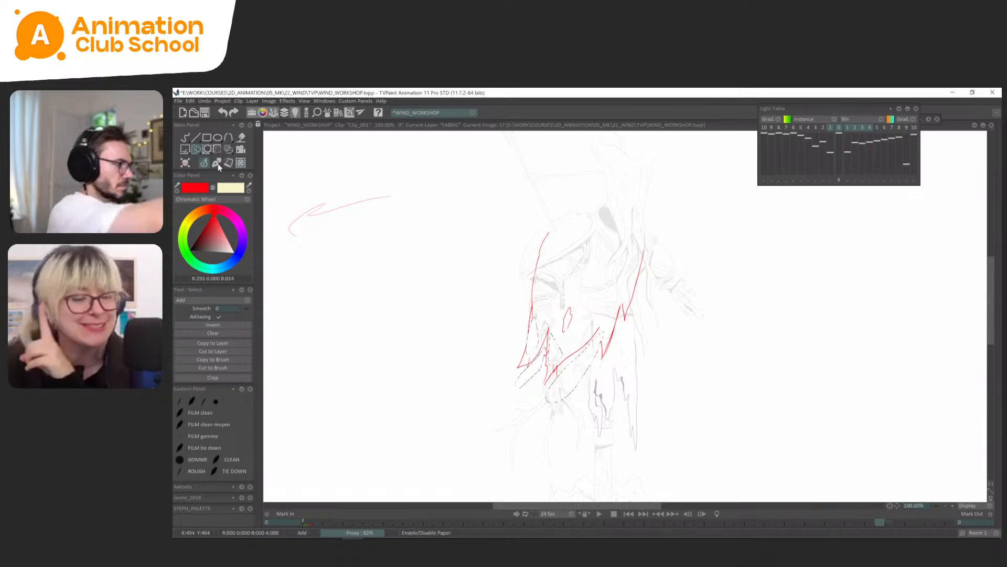
{"action": "left_click", "coordinate": [216, 163]}
Compare the cape drawings from frame 45 onward and replace the doubled lower hem on frame 49 with a single curve to the corner.
{"action": "key", "text": "Left"}
{"action": "key", "text": "Left"}
{"action": "key", "text": "Left"}
{"action": "key", "text": "Left"}
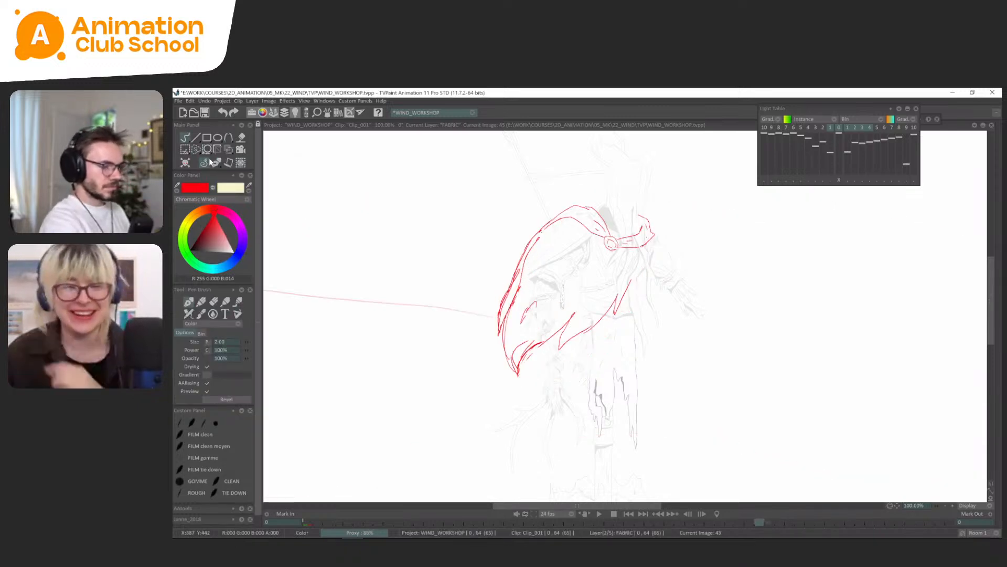
{"action": "key", "text": "Right"}
{"action": "key", "text": "Right"}
{"action": "key", "text": "Right"}
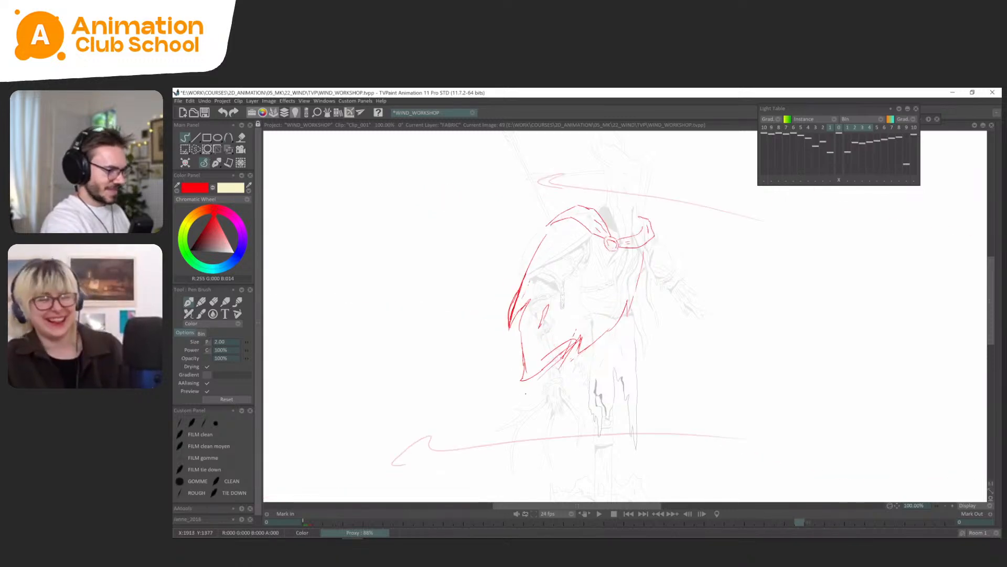
{"action": "left_click_drag", "start_coordinate": [522, 391], "coordinate": [580, 340]}
{"action": "key", "text": "ctrl+z"}
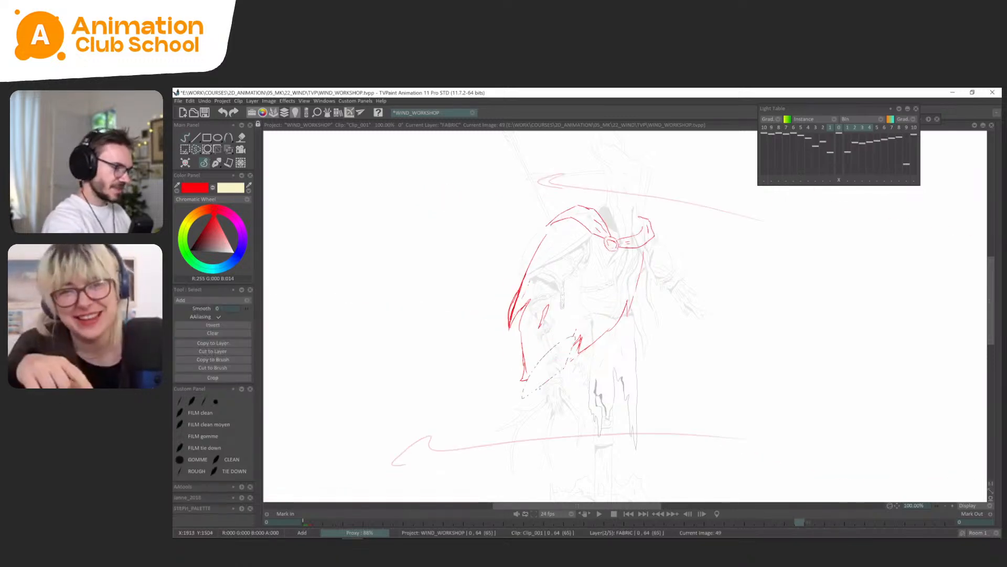
{"action": "key", "text": "ctrl+d"}
{"action": "key", "text": "b"}
{"action": "left_click_drag", "start_coordinate": [522, 380], "coordinate": [577, 340]}
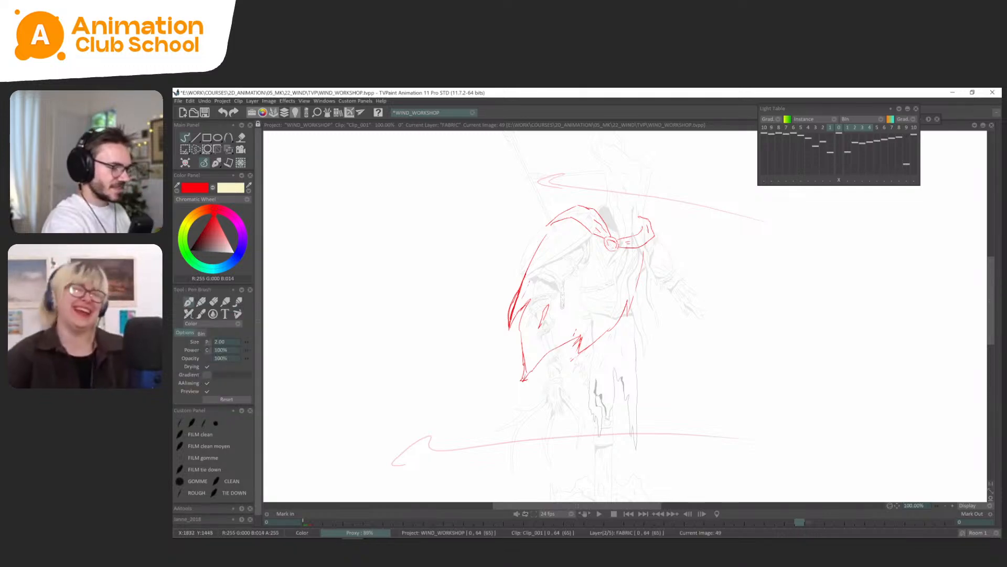
Check frame 49 against its neighbours and transform the cape's pointed lower corner there, shifting it farther outward.
{"action": "key", "text": "Right"}
{"action": "key", "text": "Left"}
{"action": "key", "text": "Left"}
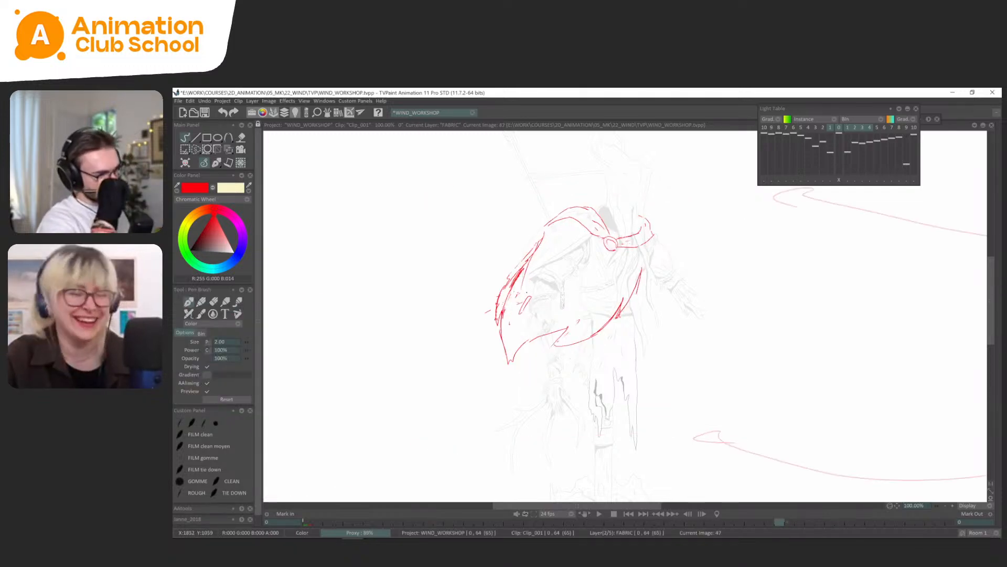
{"action": "key", "text": "Left"}
{"action": "key", "text": "Left"}
{"action": "key", "text": "Right"}
{"action": "key", "text": "Right"}
{"action": "key", "text": "Right"}
{"action": "key", "text": "Right"}
{"action": "key", "text": "s"}
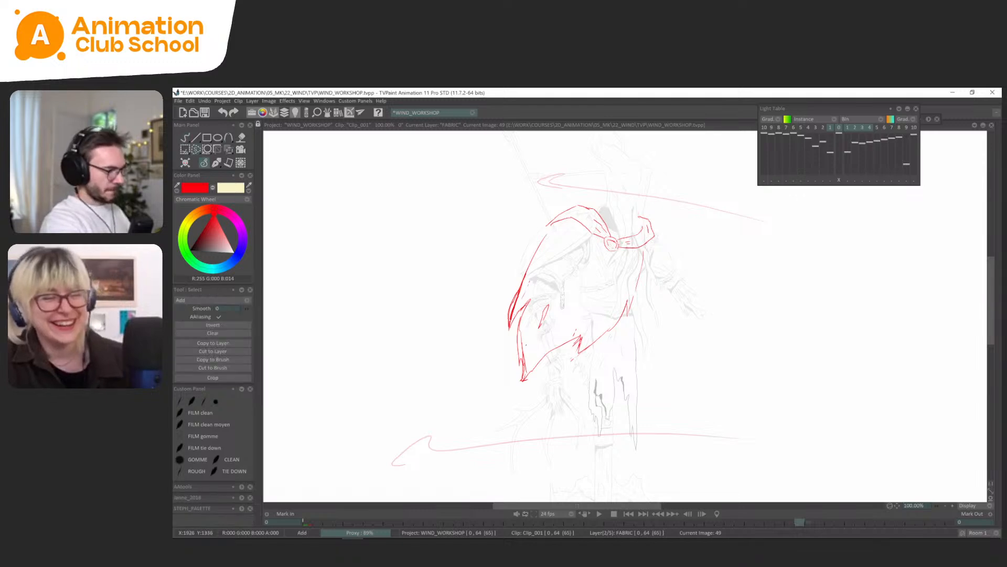
{"action": "key", "text": "ctrl+t"}
{"action": "mouse_move", "coordinate": [549, 361]}
{"action": "left_mouse_down"}
{"action": "mouse_move", "coordinate": [535, 391]}
{"action": "mouse_move", "coordinate": [519, 389]}
{"action": "mouse_move", "coordinate": [527, 392]}
{"action": "left_mouse_up"}
{"action": "key", "text": "Return"}
Flip between the cape drawings on frames 45 to 53 to examine the movement of the lower corner.
{"action": "key", "text": "Left"}
{"action": "key", "text": "Left"}
{"action": "key", "text": "Left"}
{"action": "key", "text": "Left"}
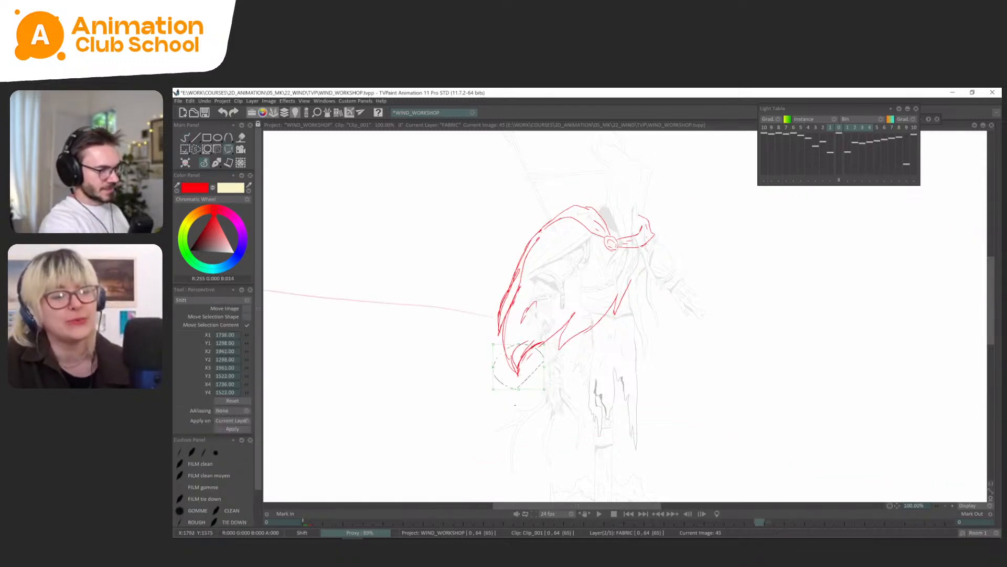
{"action": "key", "text": "Right"}
{"action": "key", "text": "Right"}
{"action": "key", "text": "Right"}
{"action": "key", "text": "Right"}
{"action": "key", "text": "Right"}
{"action": "key", "text": "Right"}
{"action": "key", "text": "Right"}
{"action": "key", "text": "Right"}
{"action": "key", "text": "Right"}
{"action": "key", "text": "Right"}
{"action": "key", "text": "Right"}
{"action": "key", "text": "Right"}
{"action": "key", "text": "Left"}
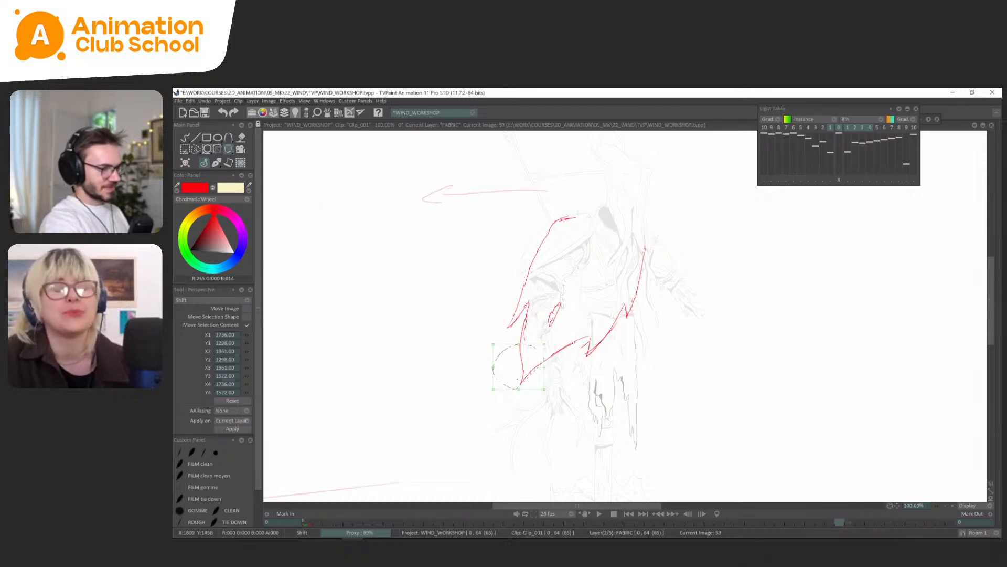
Redraw the cape's side edge and hem around the lower corner on frame 53 and remove the old outline there.
{"action": "left_click", "coordinate": [217, 163]}
{"action": "key", "text": "Left"}
{"action": "key", "text": "Right"}
{"action": "key", "text": "Right"}
{"action": "key", "text": "Right"}
{"action": "key", "text": "Right"}
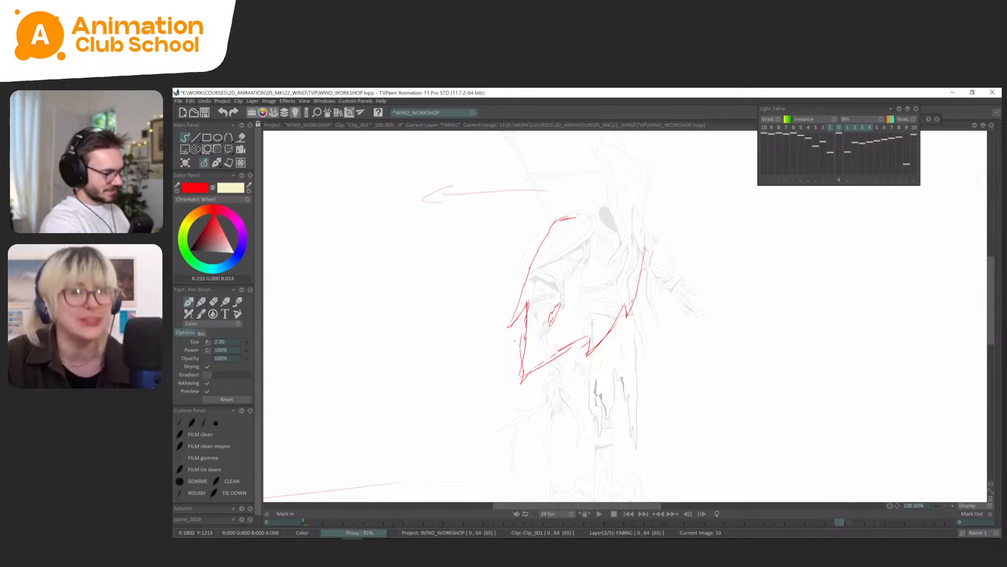
{"action": "key", "text": "s"}
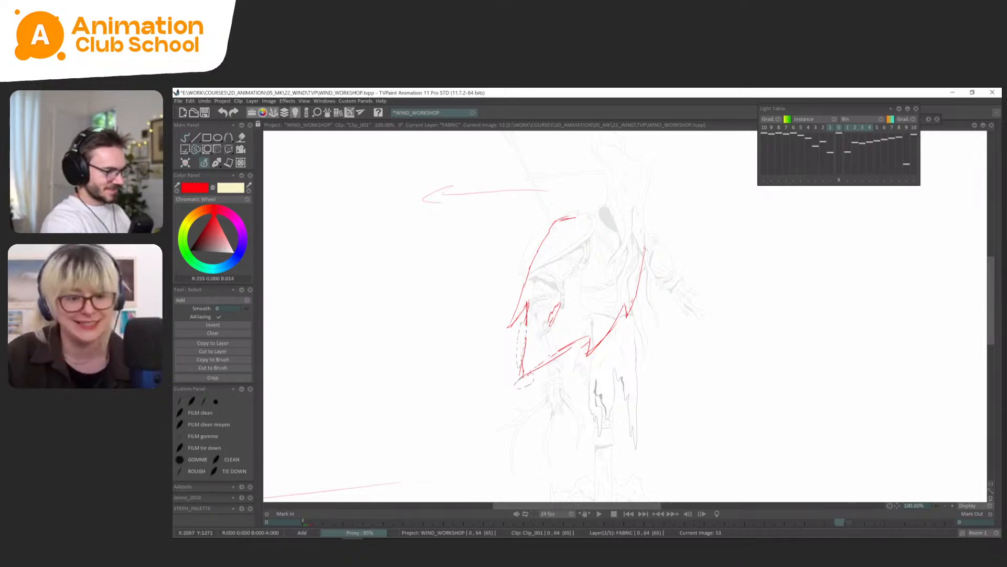
{"action": "left_click", "coordinate": [217, 163]}
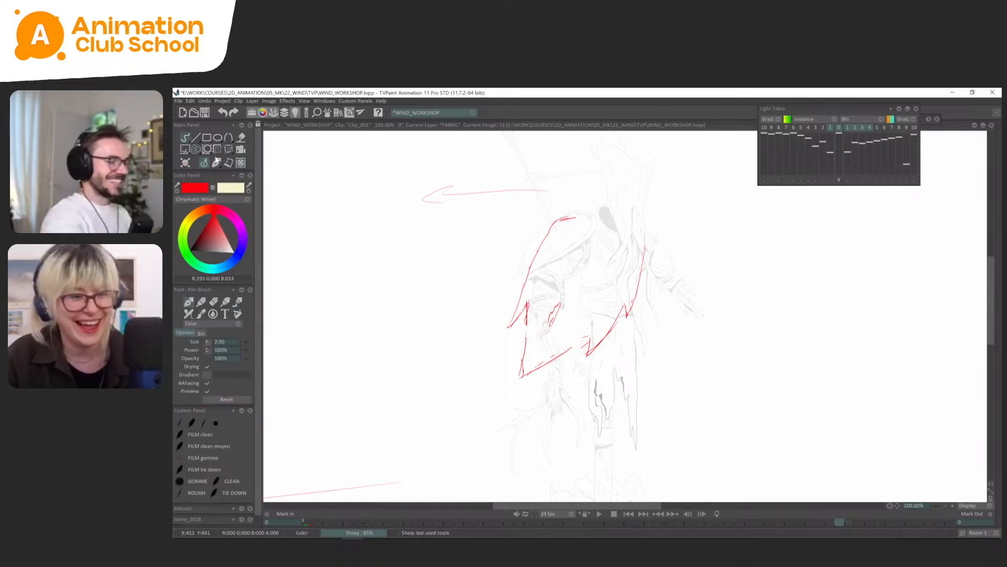
Flip repeatedly through the cape drawings around frames 47 to 53 to examine the flow of the hem and lower corner.
{"action": "key", "text": "Left"}
{"action": "key", "text": "Left"}
{"action": "key", "text": "Left"}
{"action": "key", "text": "Right"}
{"action": "key", "text": "Right"}
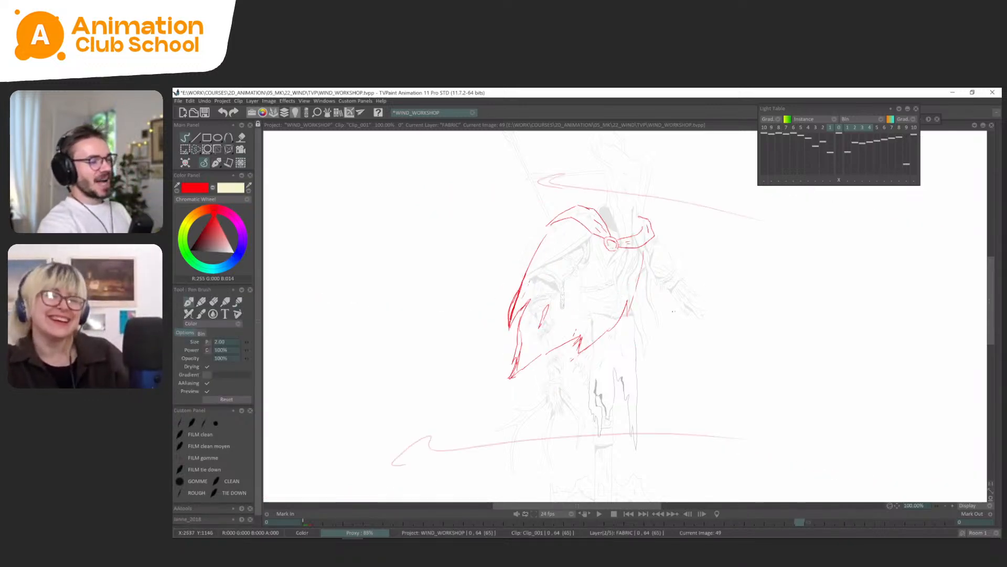
{"action": "left_click", "coordinate": [216, 163]}
{"action": "left_click", "coordinate": [208, 167]}
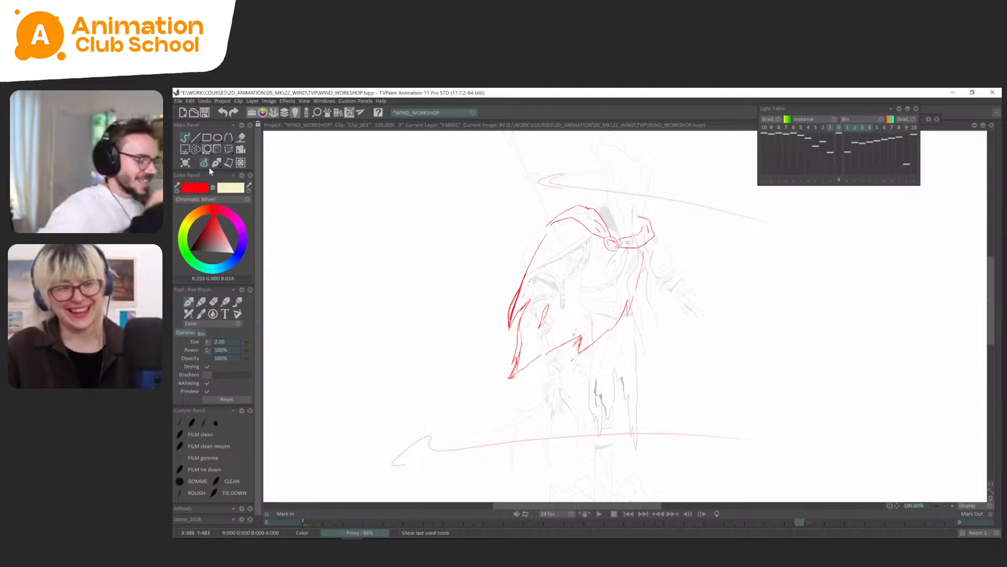
{"action": "key", "text": "Left"}
{"action": "key", "text": "Left"}
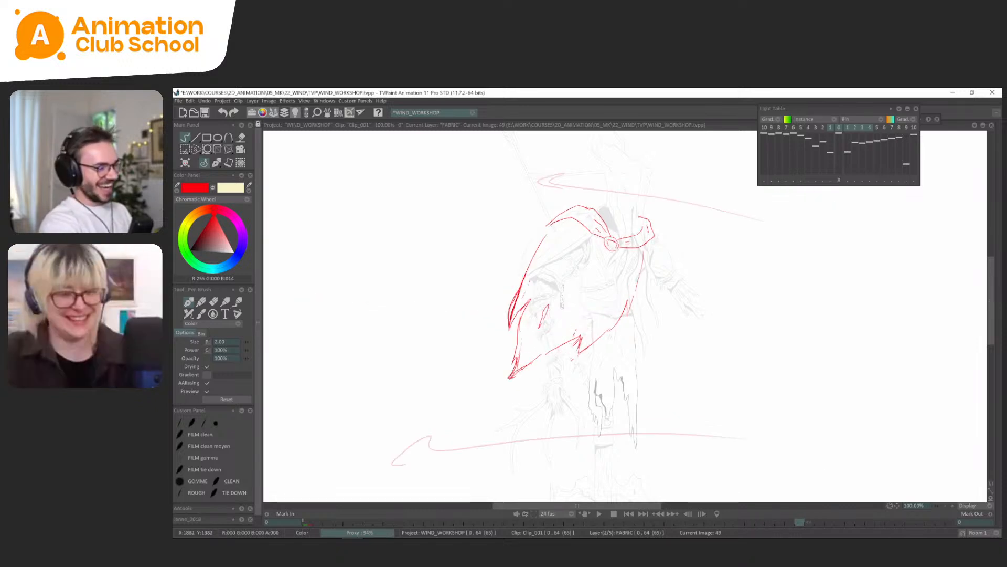
{"action": "key", "text": "Right"}
{"action": "key", "text": "Right"}
{"action": "key", "text": "Right"}
{"action": "key", "text": "Right"}
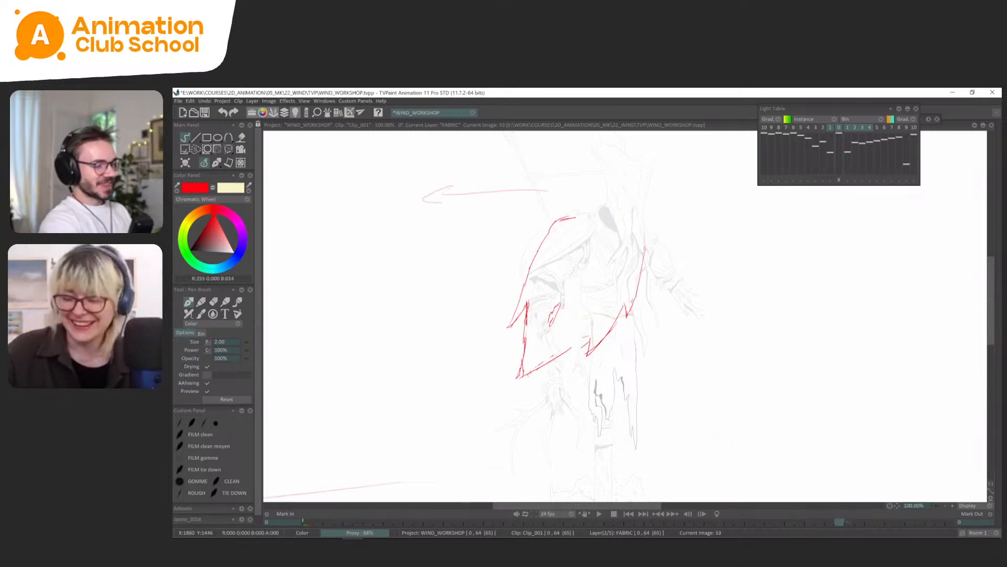
{"action": "key", "text": "Left"}
{"action": "key", "text": "Left"}
{"action": "key", "text": "Left"}
{"action": "key", "text": "Left"}
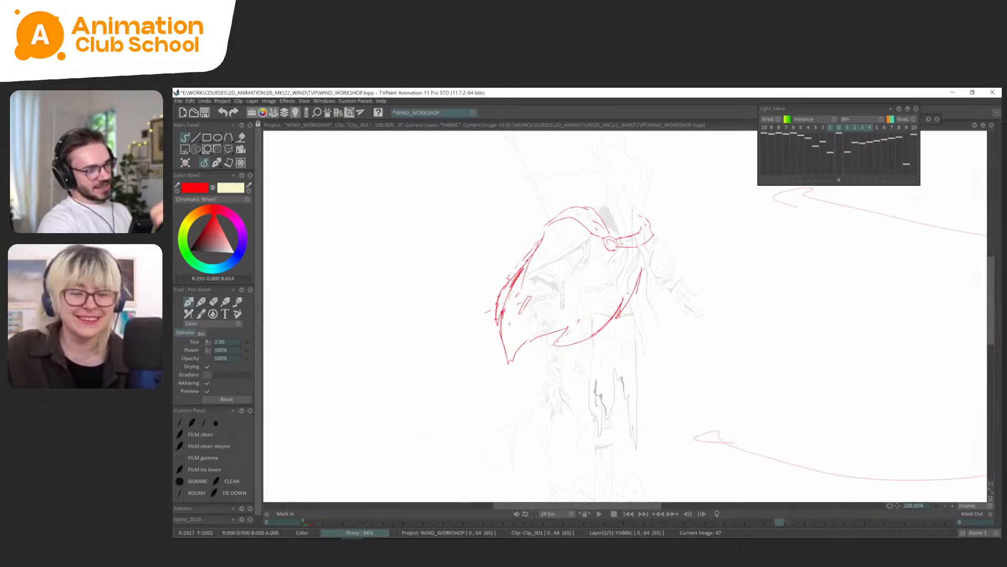
Remove the old upper hem line from the cape on frame 57, keeping the lower redrawn hem.
{"action": "key", "text": "Right"}
{"action": "key", "text": "Right"}
{"action": "key", "text": "Right"}
{"action": "key", "text": "Right"}
{"action": "key", "text": "Right"}
{"action": "key", "text": "Right"}
{"action": "key", "text": "Right"}
{"action": "key", "text": "Right"}
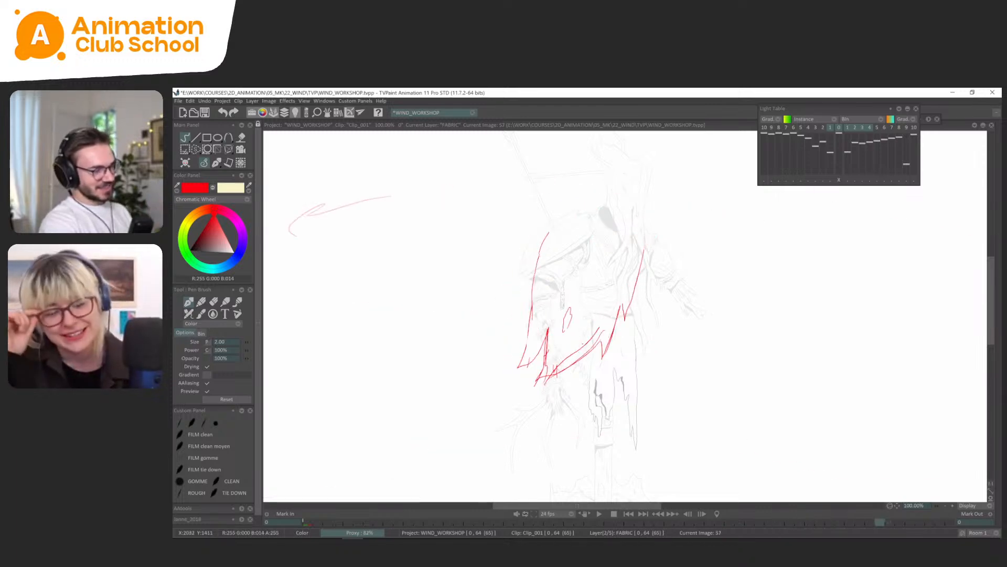
{"action": "key", "text": "s"}
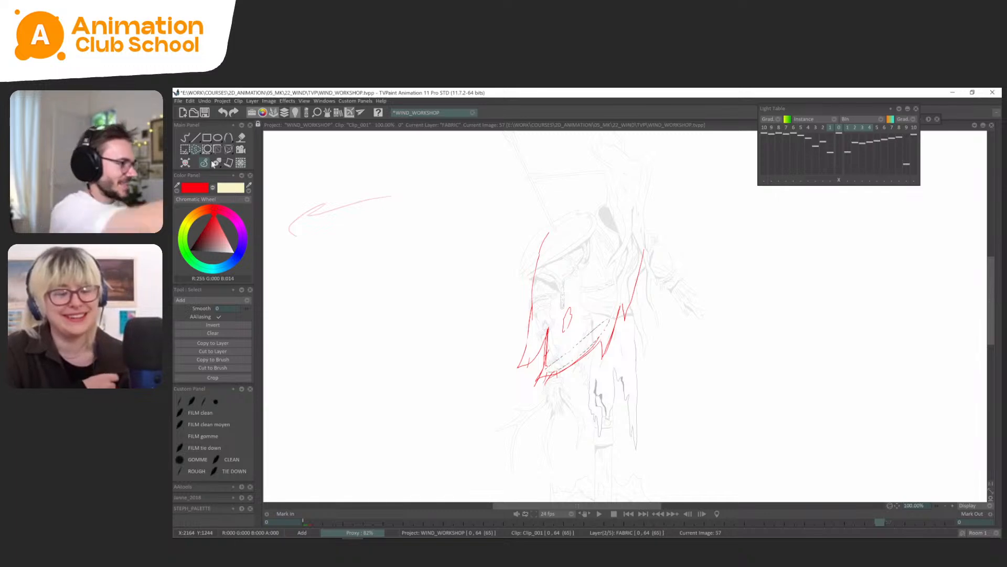
{"action": "left_click", "coordinate": [213, 163]}
Draw the cape's pointed torn hem and both side edges on frame 61, using the light table's neighbouring drawings as reference.
{"action": "key", "text": "Left"}
{"action": "key", "text": "Right"}
{"action": "key", "text": "Right"}
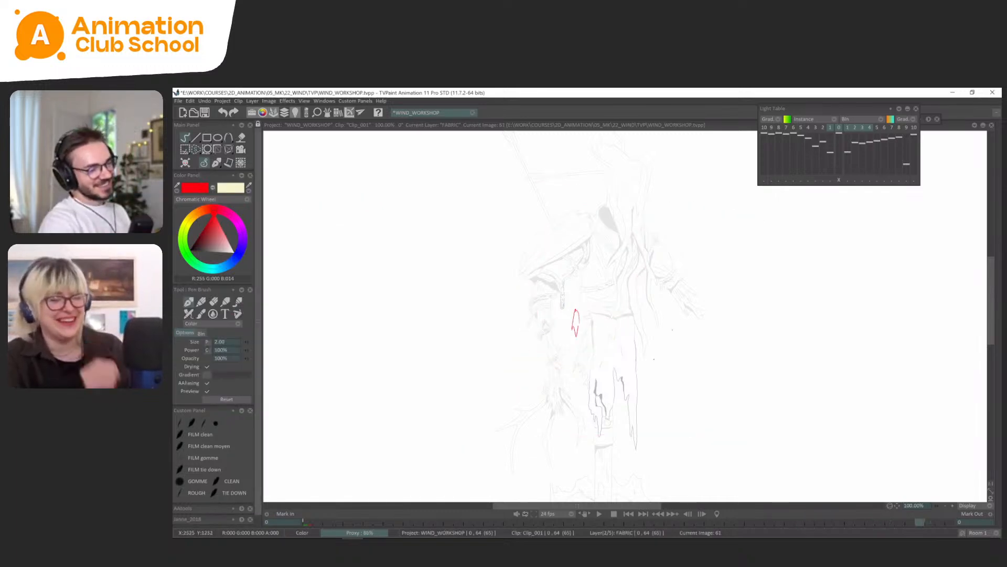
{"action": "key", "text": "Left"}
{"action": "key", "text": "Right"}
{"action": "key", "text": "Right"}
{"action": "key", "text": "Left"}
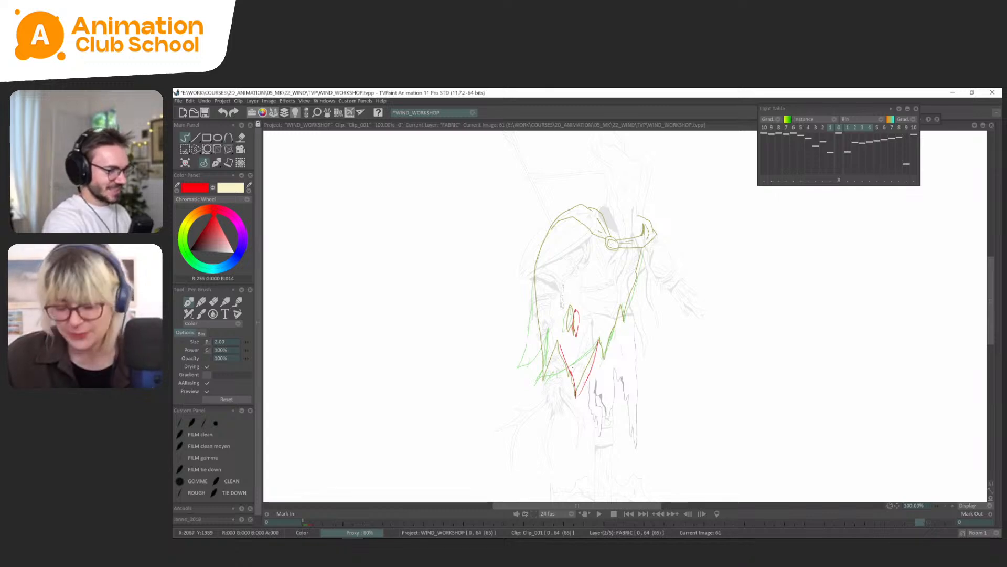
{"action": "key", "text": "ctrl+z"}
{"action": "left_click_drag", "start_coordinate": [579, 398], "coordinate": [561, 345]}
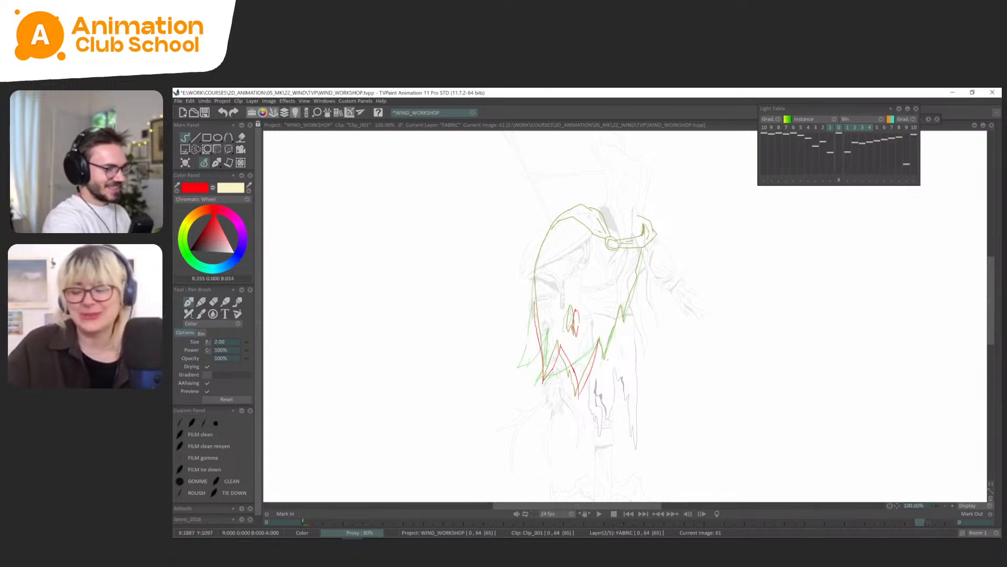
{"action": "left_click_drag", "start_coordinate": [608, 343], "coordinate": [643, 249]}
Check the drawing timing in the timeline and play back the cape animation.
{"action": "key", "text": "Tab"}
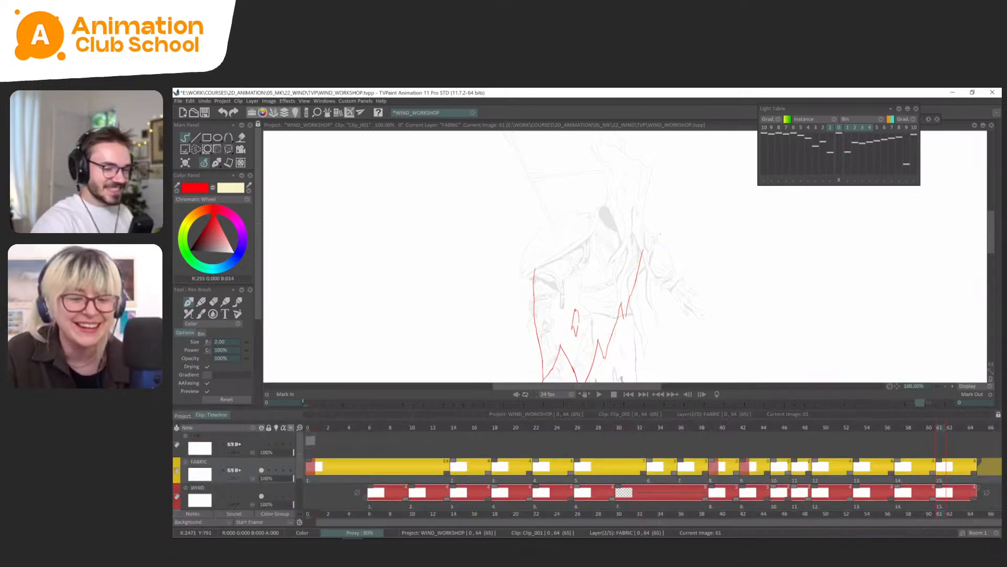
{"action": "key", "text": "Tab"}
{"action": "key", "text": "Return"}
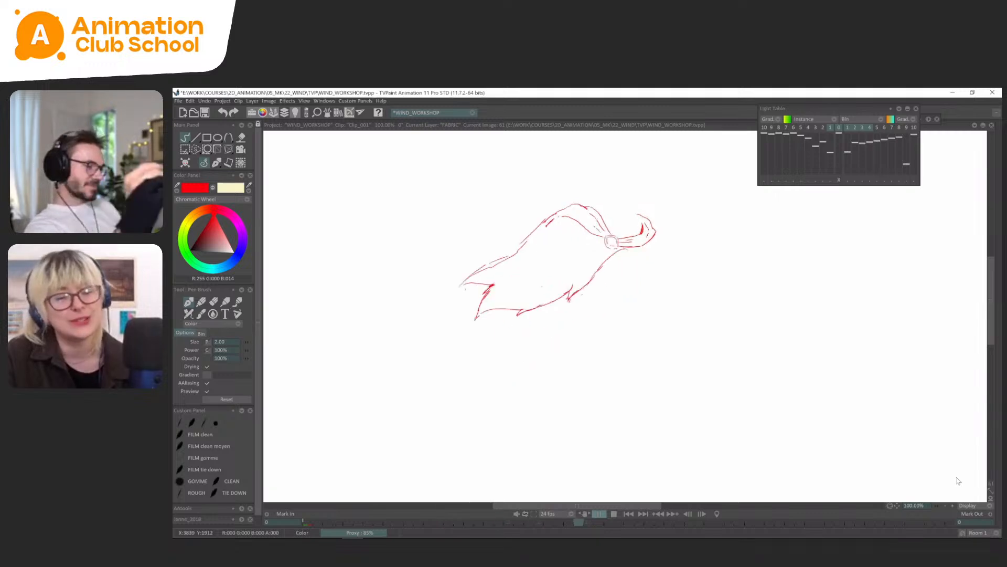
{"action": "key", "text": "Return"}
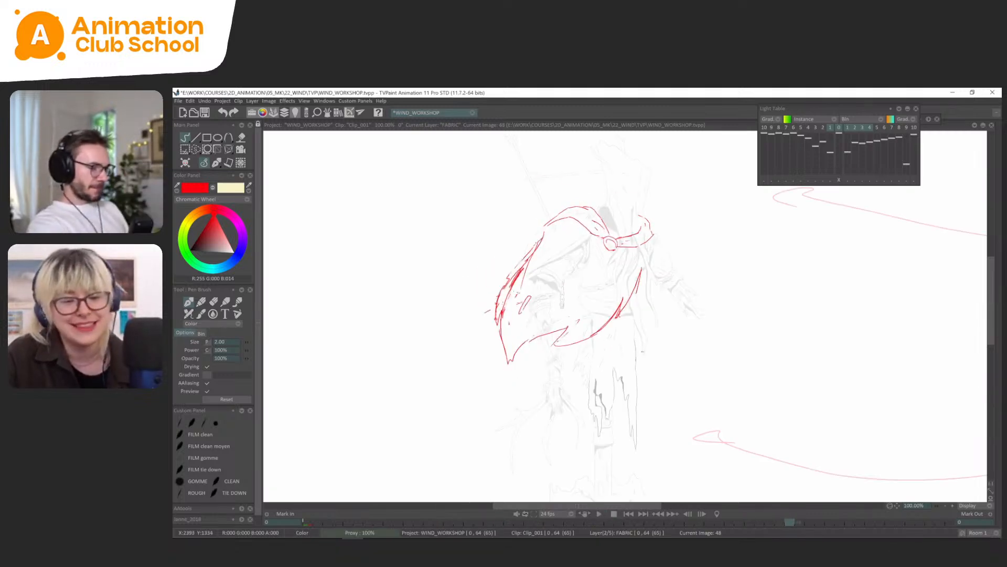
Redraw the cape's lower hem on frame 53 as a higher curve with a sharper tear and remove the old lower hem line.
{"action": "key", "text": "Left"}
{"action": "key", "text": "Left"}
{"action": "key", "text": "Left"}
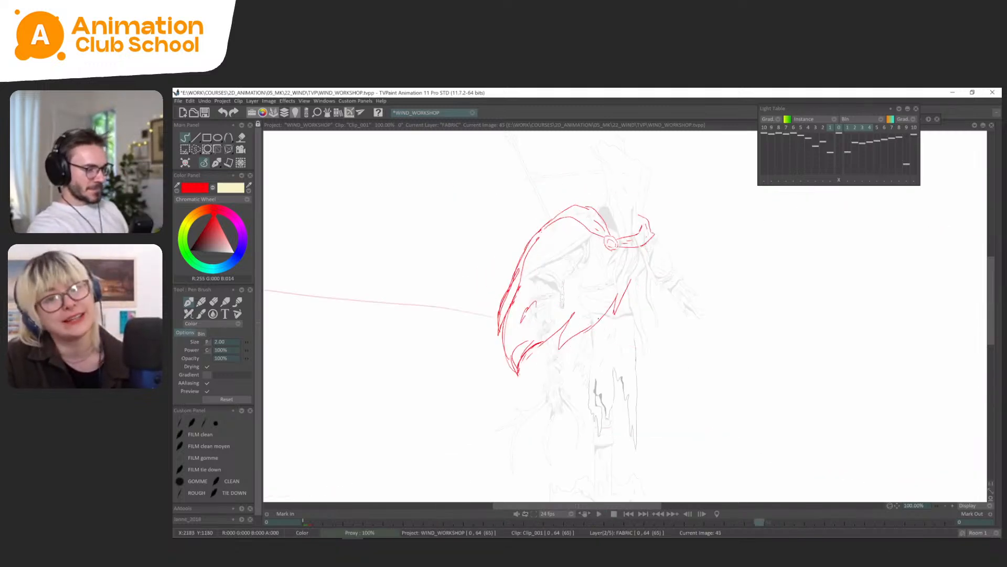
{"action": "key", "text": "Right"}
{"action": "key", "text": "Right"}
{"action": "key", "text": "Right"}
{"action": "key", "text": "Right"}
{"action": "key", "text": "Right"}
{"action": "key", "text": "Right"}
{"action": "key", "text": "Right"}
{"action": "key", "text": "Right"}
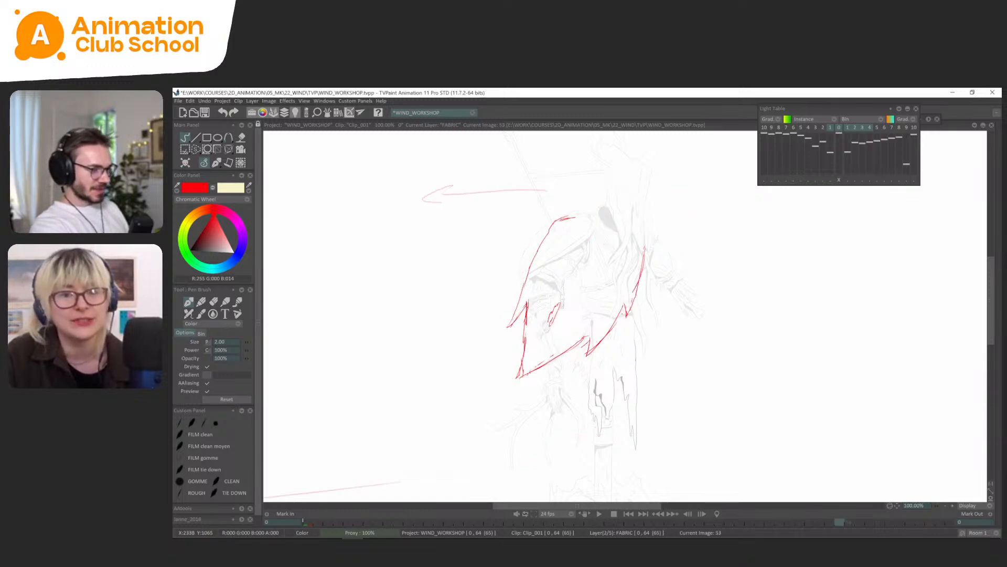
{"action": "left_click_drag", "start_coordinate": [586, 331], "coordinate": [564, 344]}
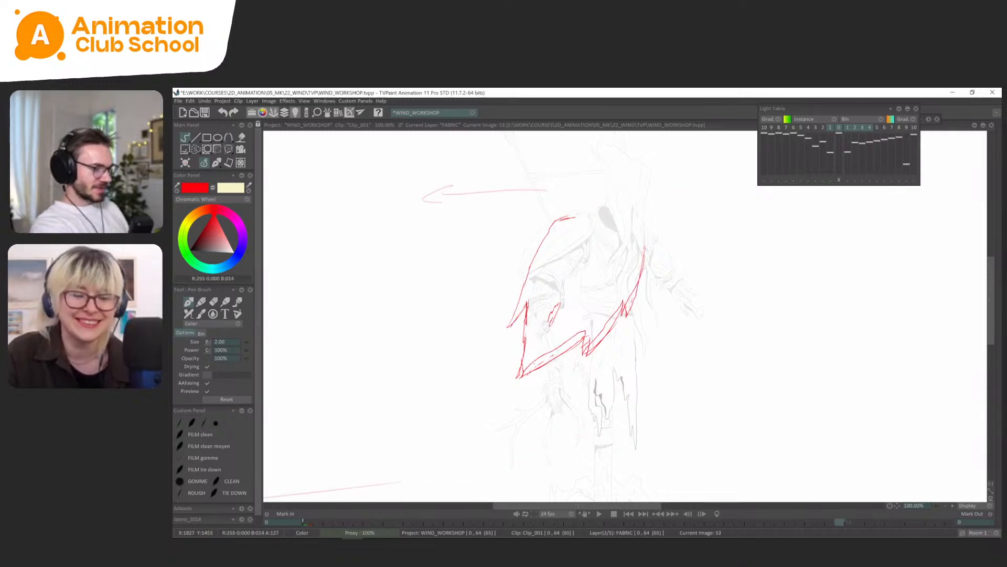
{"action": "key", "text": "s"}
{"action": "left_click_drag", "start_coordinate": [529, 393], "coordinate": [580, 353]}
{"action": "key", "text": "Delete"}
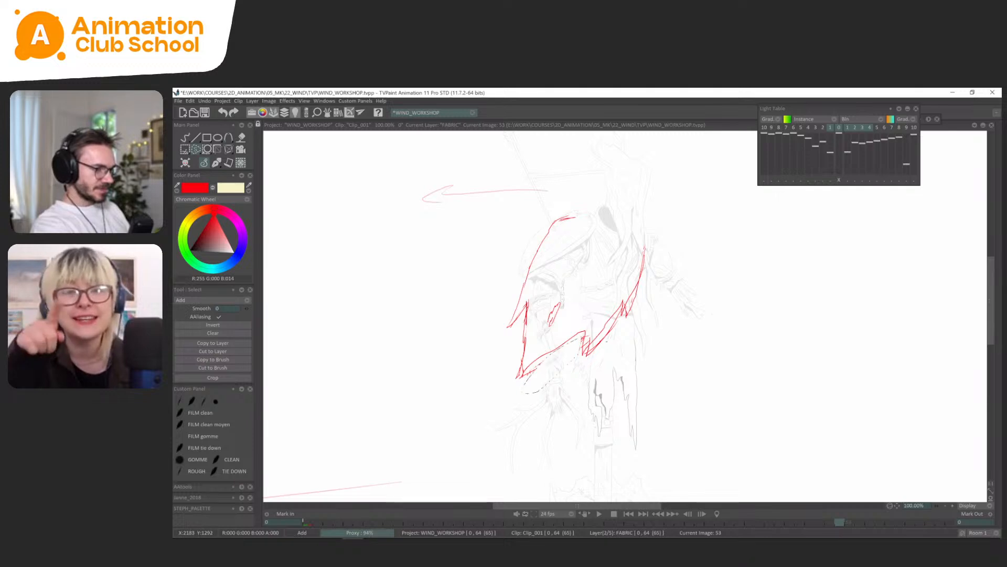
Remove the leftover old hem lines below the redrawn lower hem on frame 53 and return to the Pen Brush.
{"action": "left_click_drag", "start_coordinate": [615, 317], "coordinate": [620, 321]}
{"action": "key", "text": "Delete"}
{"action": "key", "text": "Delete"}
{"action": "key", "text": "ctrl+d"}
{"action": "left_click", "coordinate": [212, 163]}
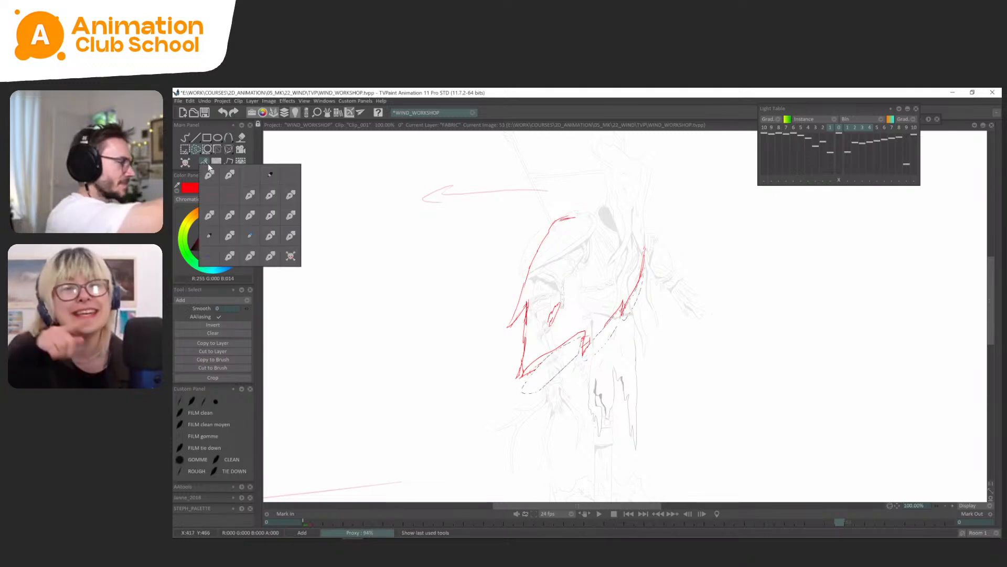
{"action": "left_click", "coordinate": [214, 166]}
{"action": "left_click", "coordinate": [211, 174]}
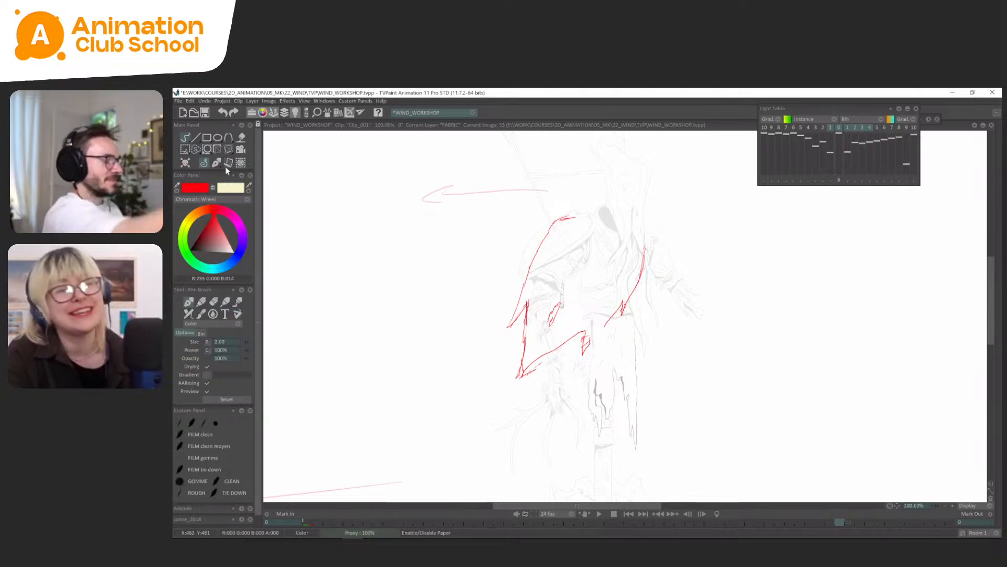
Remove the old lower hem strokes and the outer tear line from the cape on frame 57, keeping the upper hem.
{"action": "key", "text": "Left"}
{"action": "key", "text": "Right"}
{"action": "key", "text": "Right"}
{"action": "mouse_move", "coordinate": [588, 333]}
{"action": "left_mouse_down"}
{"action": "mouse_move", "coordinate": [538, 383]}
{"action": "mouse_move", "coordinate": [541, 350]}
{"action": "left_mouse_up"}
{"action": "key", "text": "ctrl+z"}
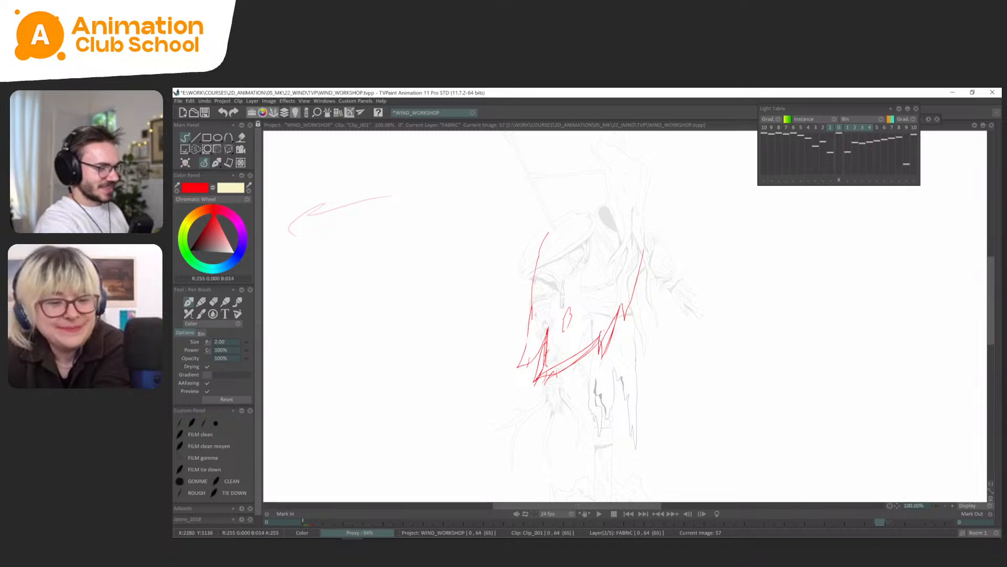
{"action": "key", "text": "s"}
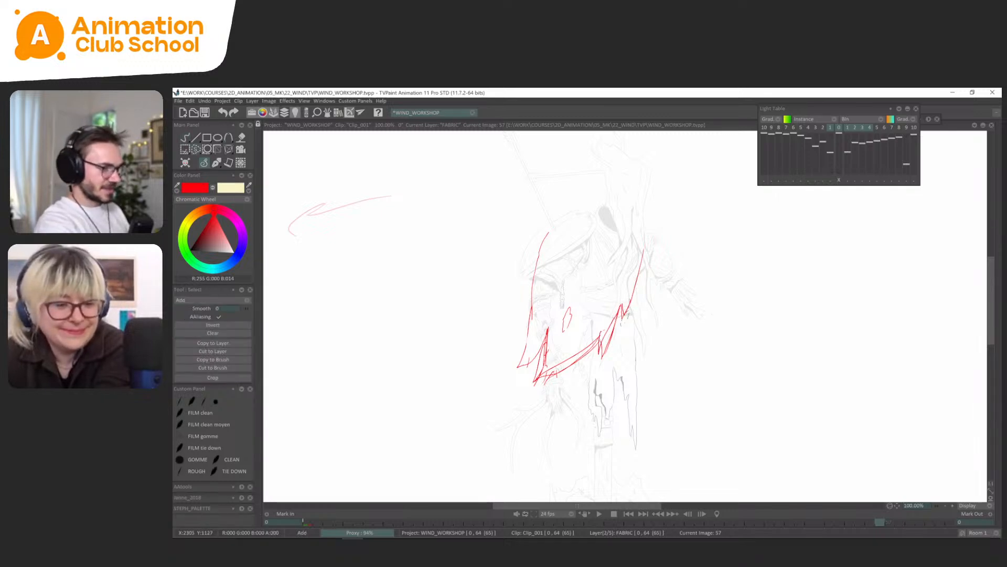
{"action": "left_click_drag", "start_coordinate": [621, 314], "coordinate": [589, 330]}
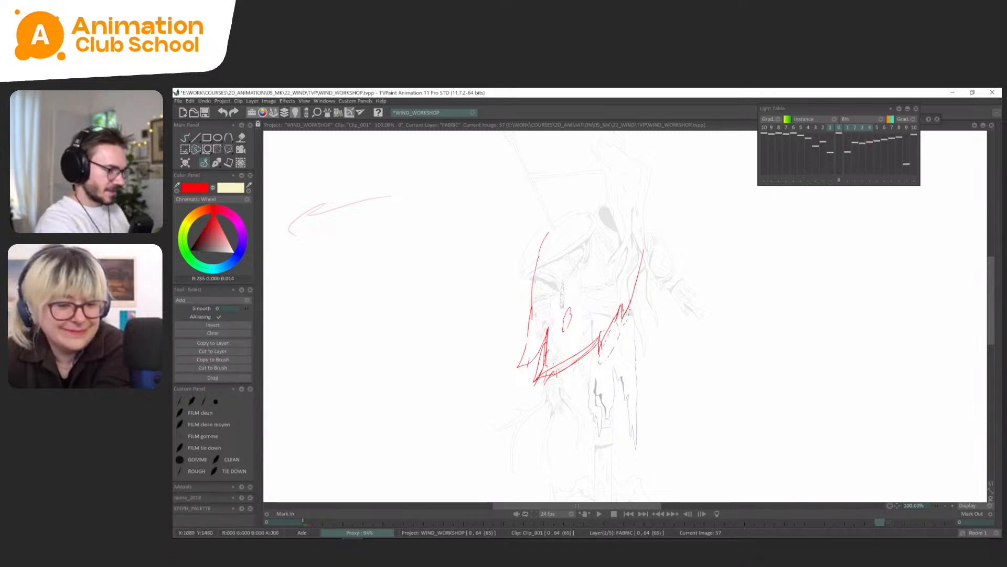
{"action": "key", "text": "Delete"}
{"action": "mouse_move", "coordinate": [554, 364]}
{"action": "left_mouse_down"}
{"action": "mouse_move", "coordinate": [590, 349]}
{"action": "mouse_move", "coordinate": [543, 371]}
{"action": "left_mouse_up"}
{"action": "key", "text": "Delete"}
{"action": "left_click", "coordinate": [214, 164]}
{"action": "left_click", "coordinate": [214, 166]}
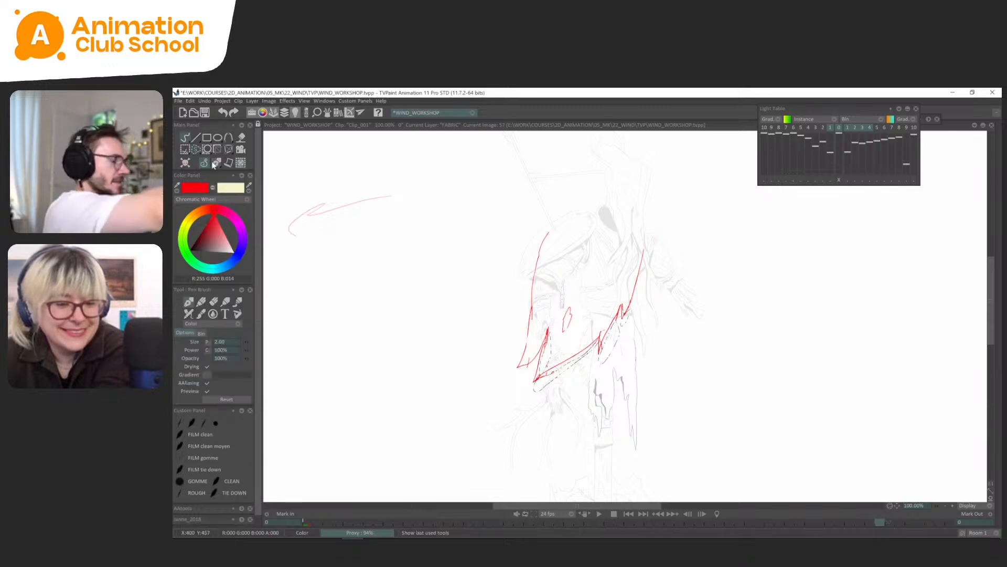
Remove the old hem point and overlapping tear lines from the cape on frame 61, keeping the straighter diagonal hem.
{"action": "key", "text": "Right"}
{"action": "key", "text": "Left"}
{"action": "key", "text": "Left"}
{"action": "key", "text": "Right"}
{"action": "key", "text": "Right"}
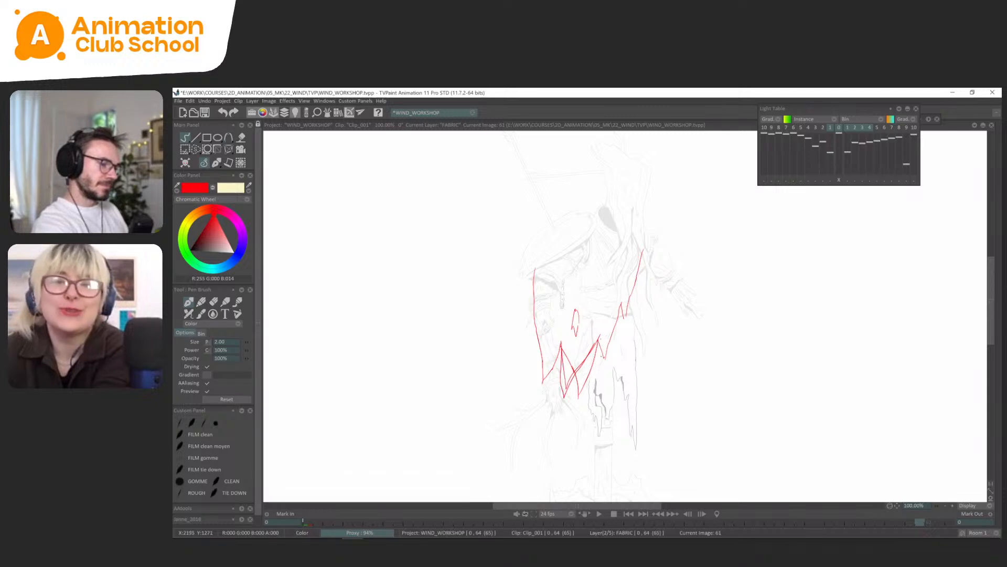
{"action": "key", "text": "s"}
{"action": "key", "text": "Delete"}
{"action": "left_click_drag", "start_coordinate": [597, 348], "coordinate": [567, 383]}
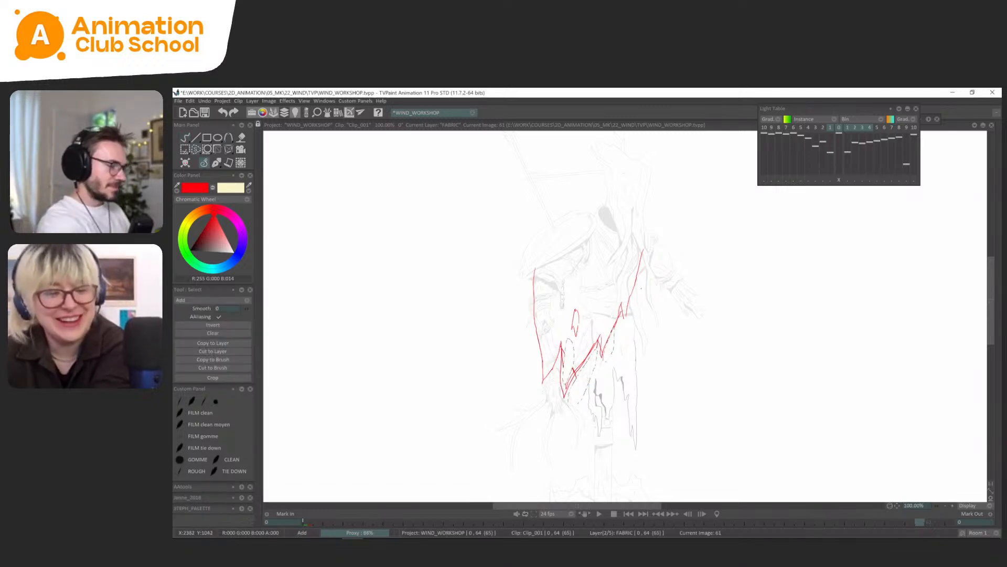
{"action": "left_click", "coordinate": [215, 163]}
{"action": "left_click", "coordinate": [210, 167]}
{"action": "key", "text": "Right"}
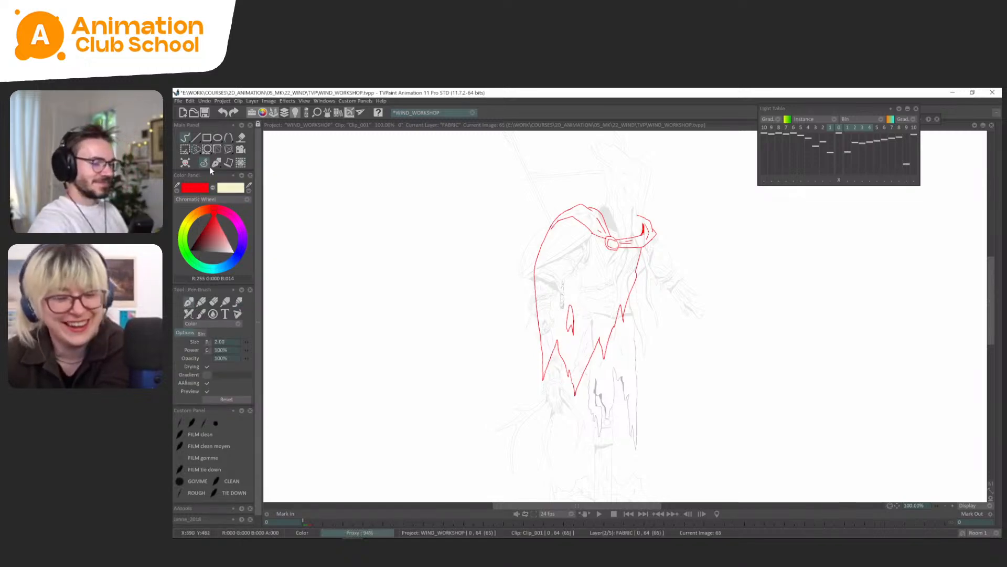
Save the project and set the layer opacity to 100% for WIND and DUMMY_OVERLAP and 22% for DUMMY.
{"action": "key", "text": "Return"}
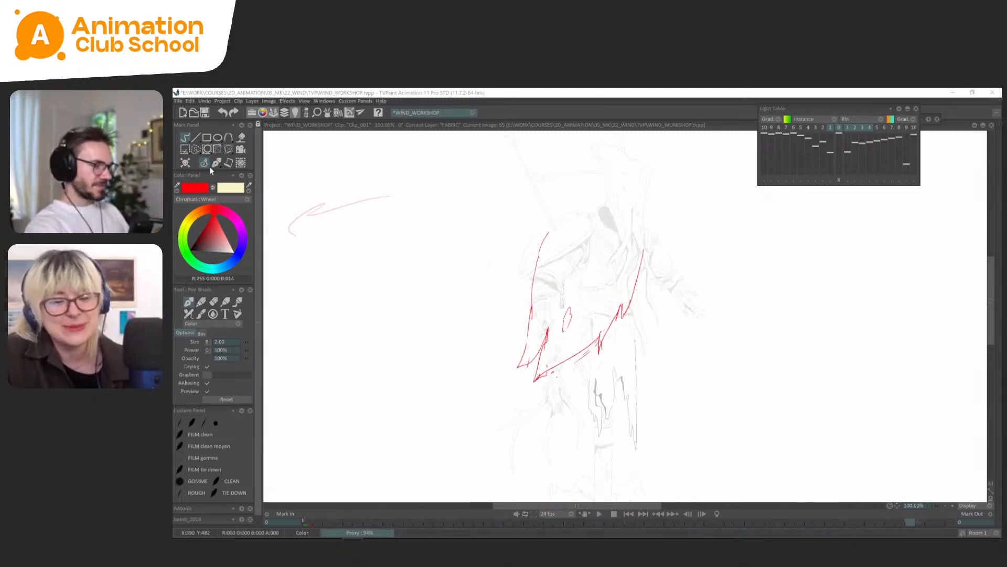
{"action": "key", "text": "ctrl+s"}
{"action": "key", "text": "Tab"}
{"action": "mouse_move", "coordinate": [298, 446]}
{"action": "left_mouse_down"}
{"action": "mouse_move", "coordinate": [296, 494]}
{"action": "mouse_move", "coordinate": [268, 502]}
{"action": "left_mouse_up"}
{"action": "key", "text": "Tab"}
Play back the cape animation to check the motion together with the wind arrows.
{"action": "key", "text": "Return"}
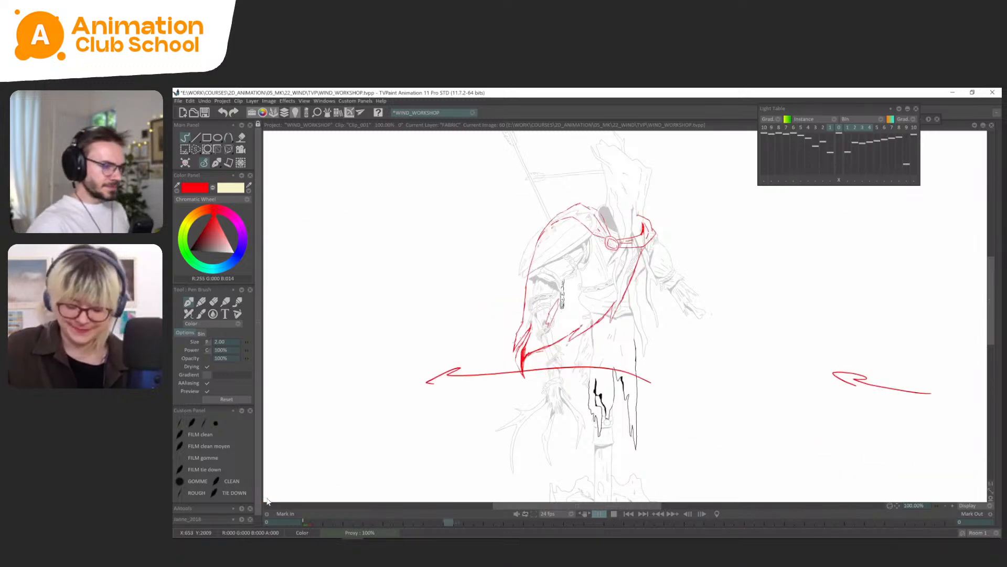
{"action": "key", "text": "Return"}
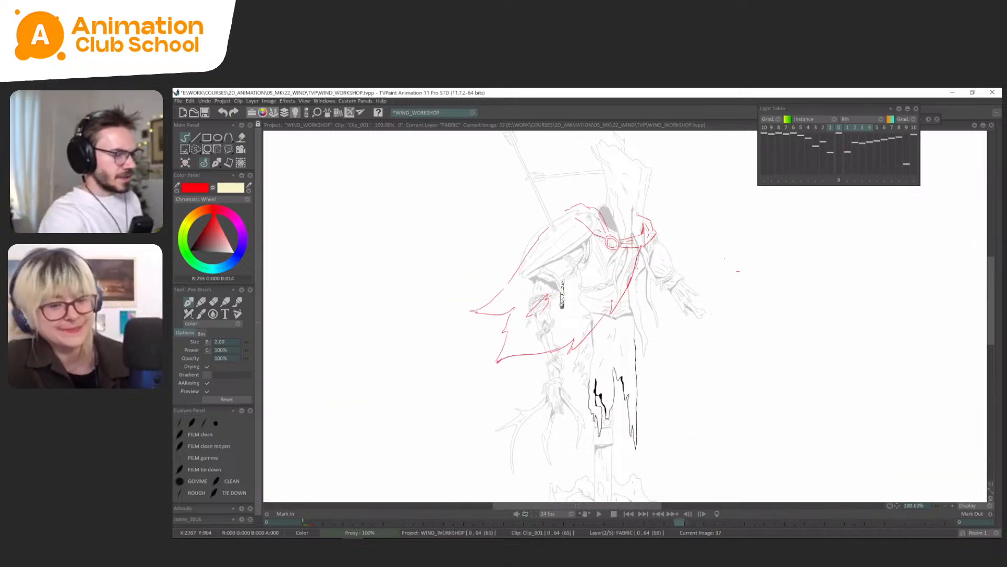
{"action": "key", "text": "Return"}
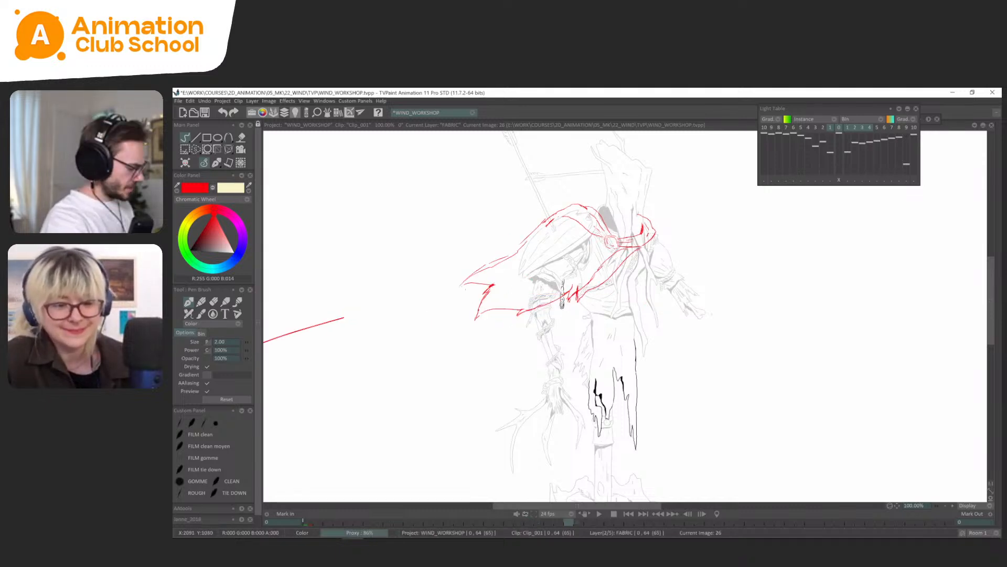
Remove the old inner edge line between the clasp and the hem tear on frame 26.
{"action": "key", "text": "ctrl+z"}
{"action": "key", "text": "s"}
{"action": "key", "text": "ctrl+z"}
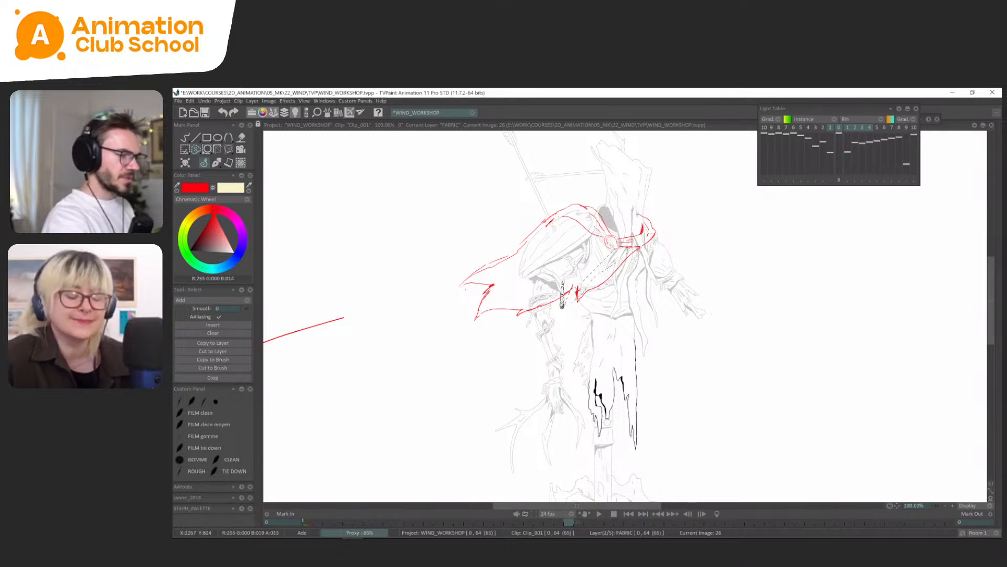
{"action": "left_click", "coordinate": [216, 163]}
{"action": "left_click", "coordinate": [215, 175]}
{"action": "mouse_move", "coordinate": [654, 235]}
{"action": "left_mouse_down"}
{"action": "mouse_move", "coordinate": [698, 246]}
{"action": "mouse_move", "coordinate": [652, 303]}
{"action": "left_mouse_up"}
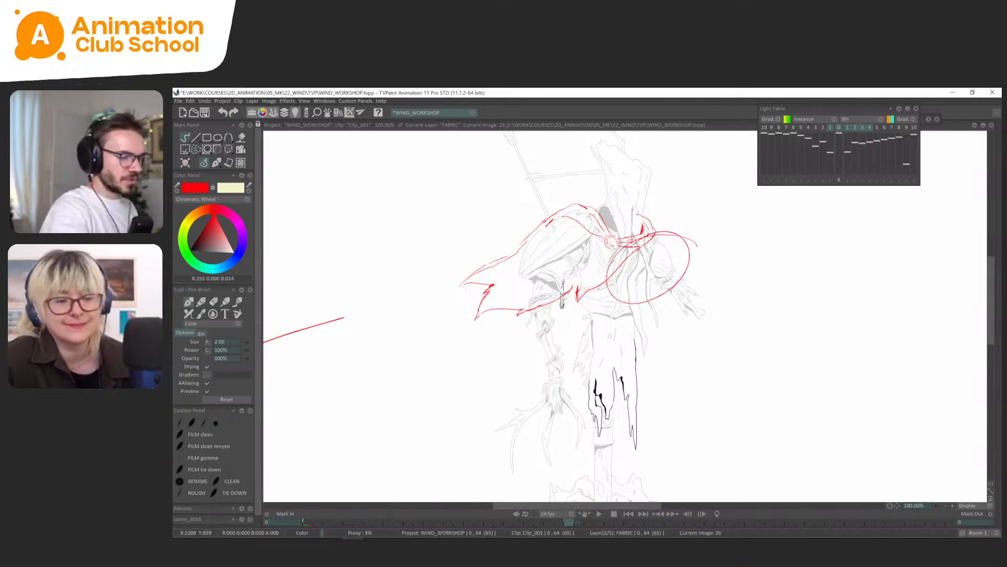
{"action": "key", "text": "ctrl+z"}
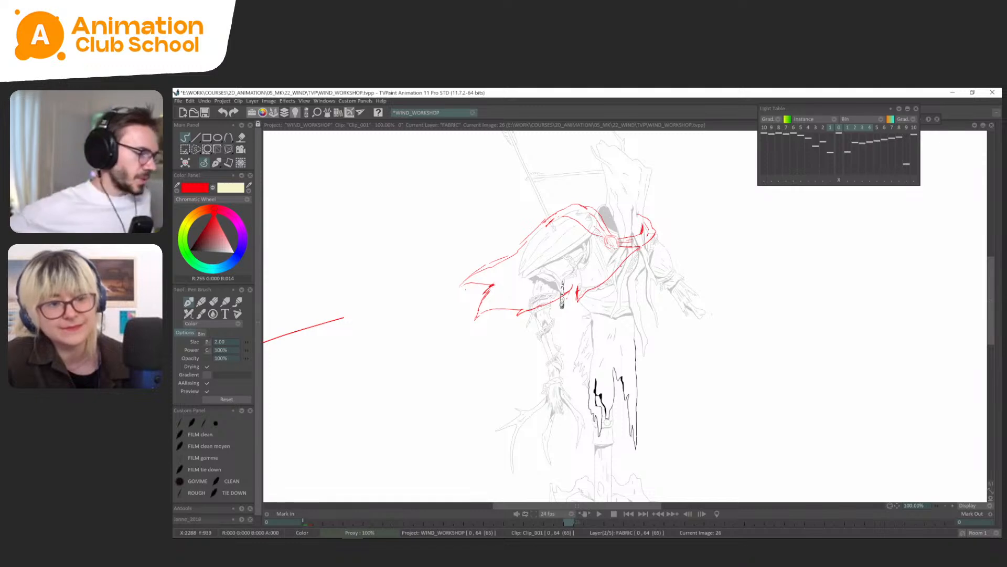
Redraw the cape's front edge below the clasp on frame 22 slightly farther out and remove the old edge line.
{"action": "key", "text": "Left"}
{"action": "key", "text": "Left"}
{"action": "key", "text": "Right"}
{"action": "key", "text": "Right"}
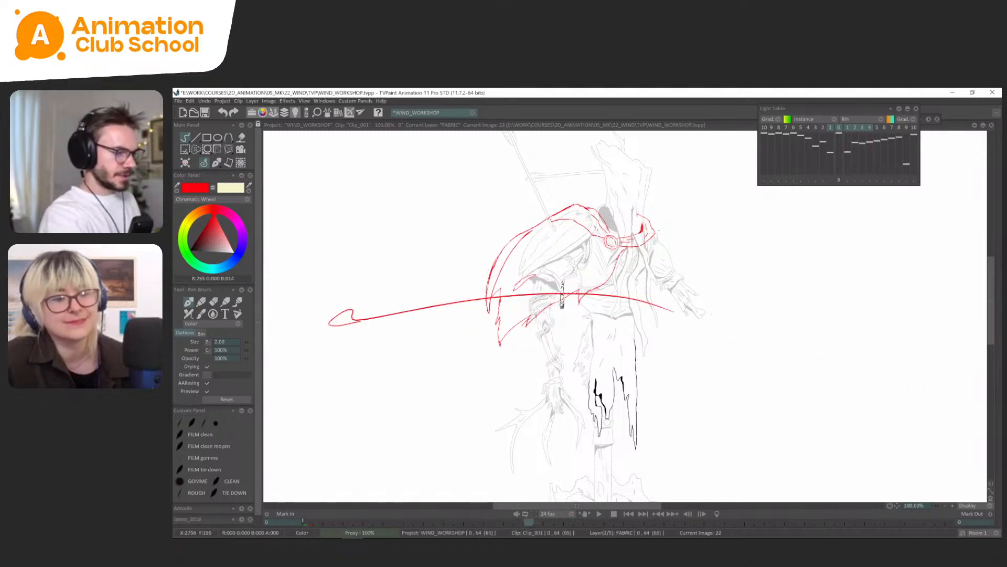
{"action": "key", "text": "Left"}
{"action": "key", "text": "Right"}
{"action": "mouse_move", "coordinate": [641, 247]}
{"action": "left_mouse_down"}
{"action": "mouse_move", "coordinate": [592, 300]}
{"action": "mouse_move", "coordinate": [625, 249]}
{"action": "left_mouse_up"}
{"action": "key", "text": "s"}
Lower the WIND layer's opacity to 42%.
{"action": "key", "text": "Tab"}
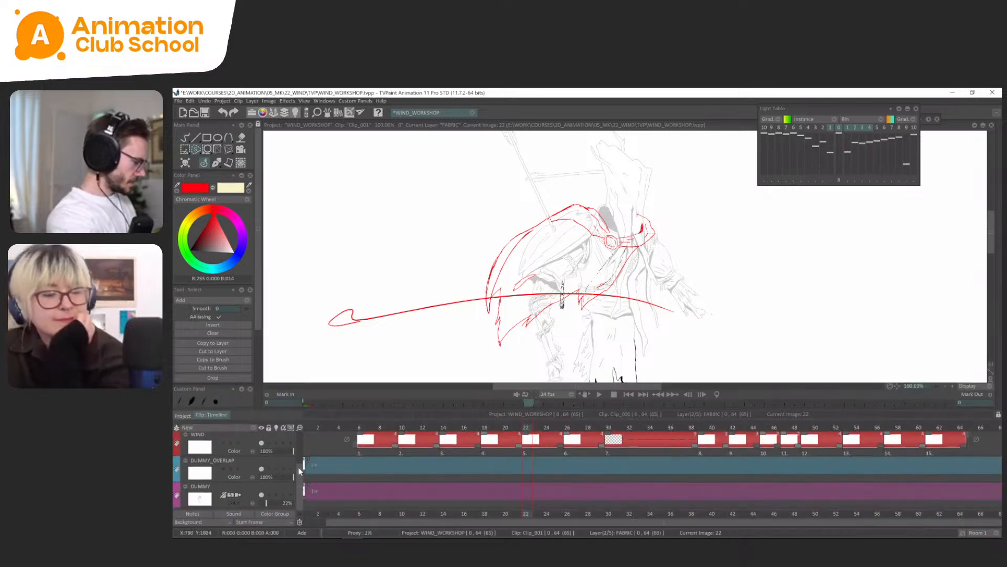
{"action": "scroll", "coordinate": [278, 470], "scroll_direction": "up", "scroll_amount": 1}
{"action": "key", "text": "b"}
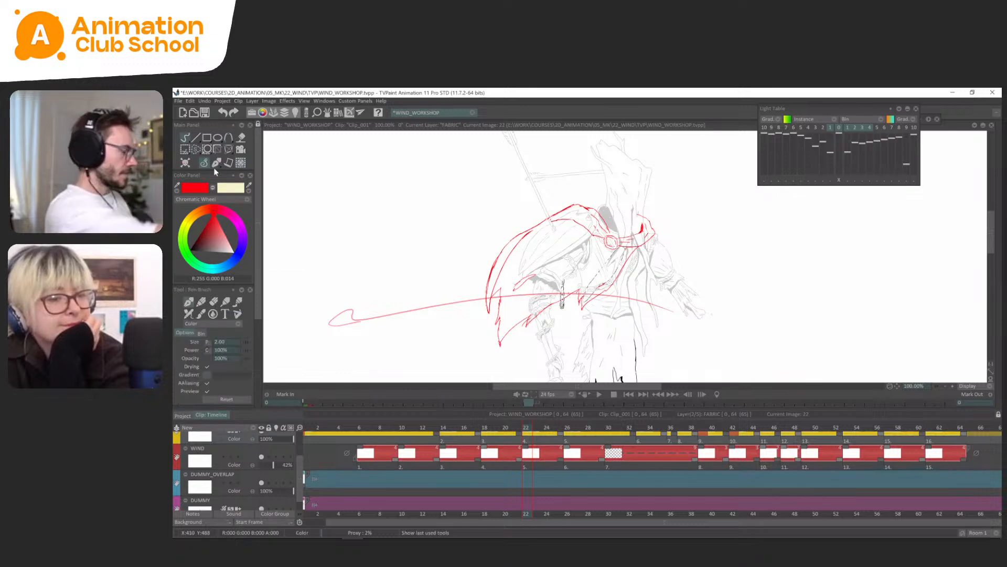
{"action": "key", "text": "Tab"}
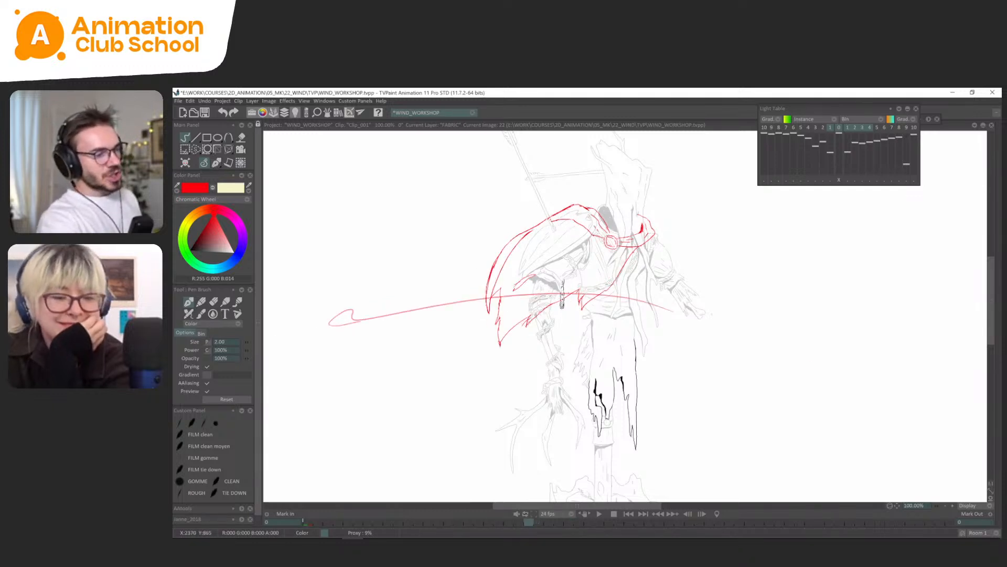
Flip through the cape drawings between frames 18 and 36 to check how the edges and hem move.
{"action": "key", "text": "Left"}
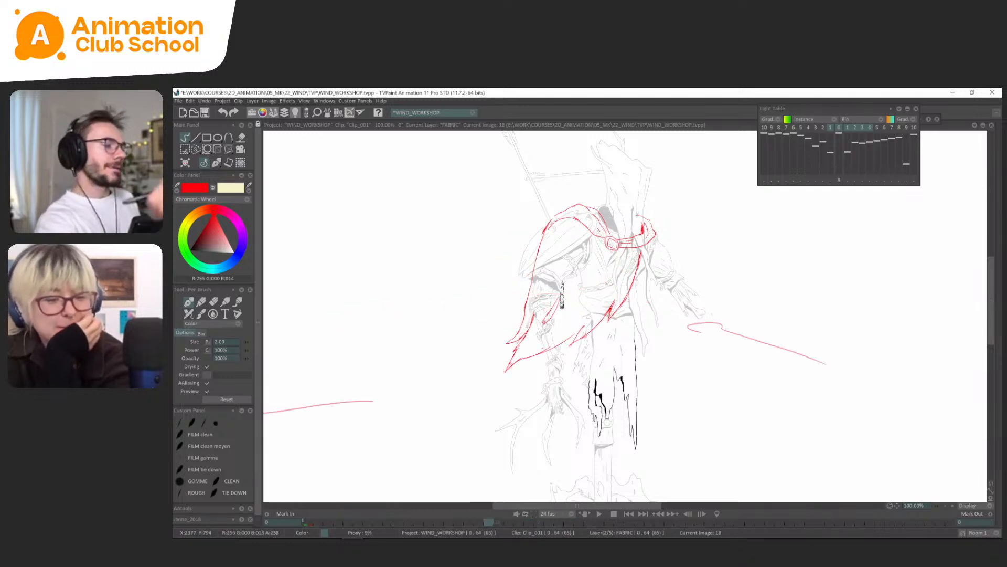
{"action": "key", "text": "Right"}
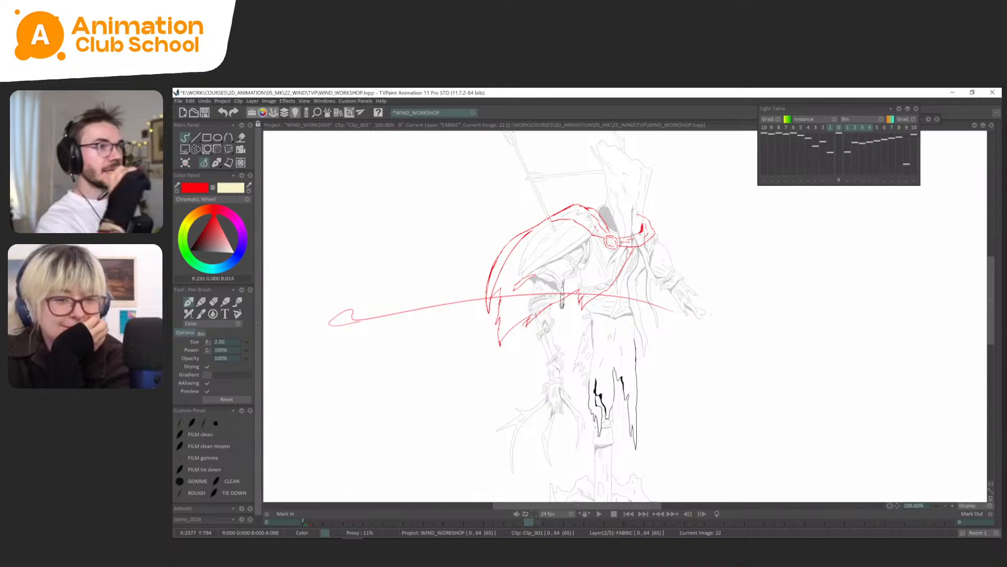
{"action": "key", "text": "Right"}
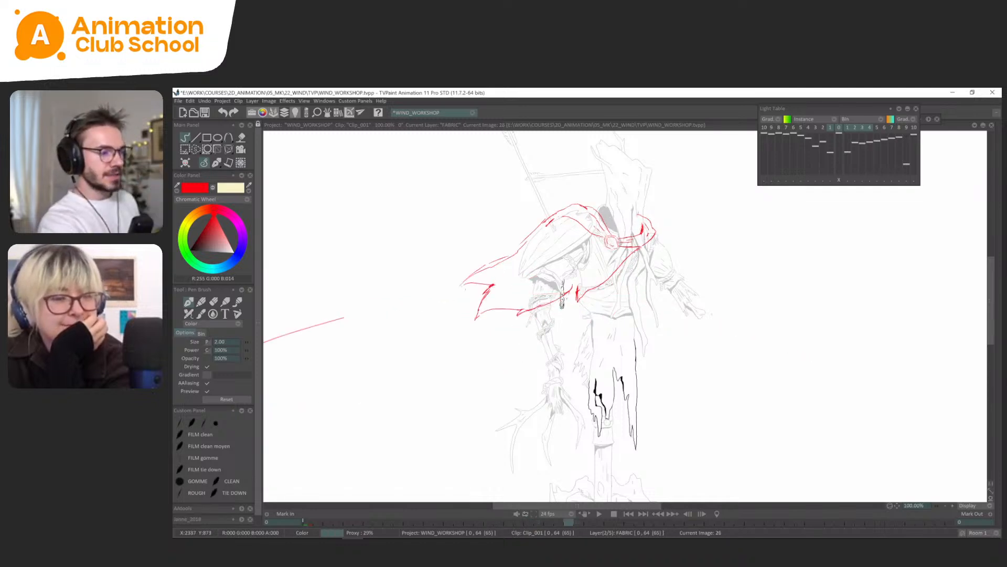
{"action": "key", "text": "Right"}
{"action": "key", "text": "Right"}
{"action": "key", "text": "Right"}
{"action": "key", "text": "Right"}
{"action": "key", "text": "Right"}
{"action": "key", "text": "Right"}
{"action": "key", "text": "Right"}
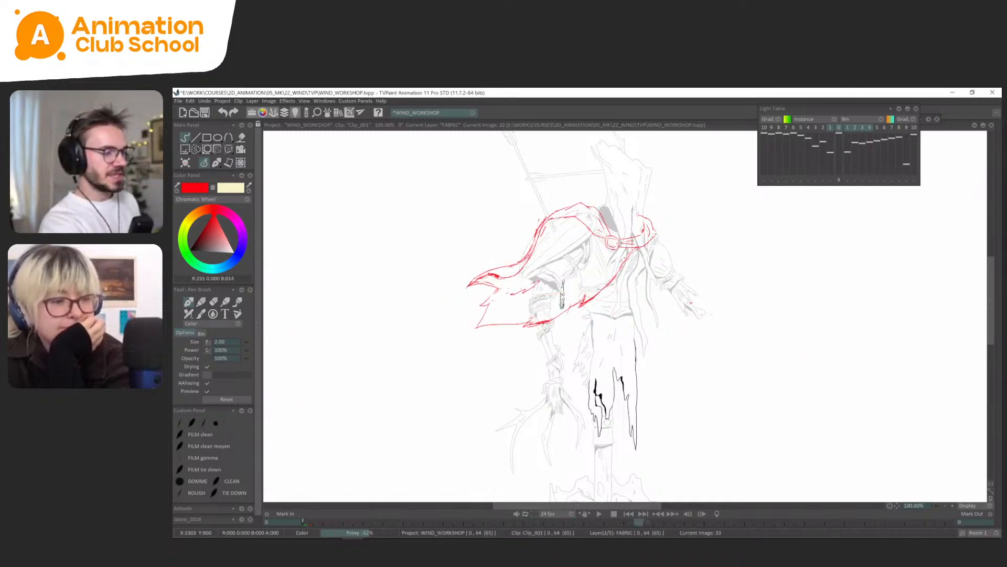
{"action": "key", "text": "Left"}
{"action": "key", "text": "Left"}
{"action": "key", "text": "Left"}
{"action": "key", "text": "Right"}
{"action": "key", "text": "Right"}
{"action": "key", "text": "Right"}
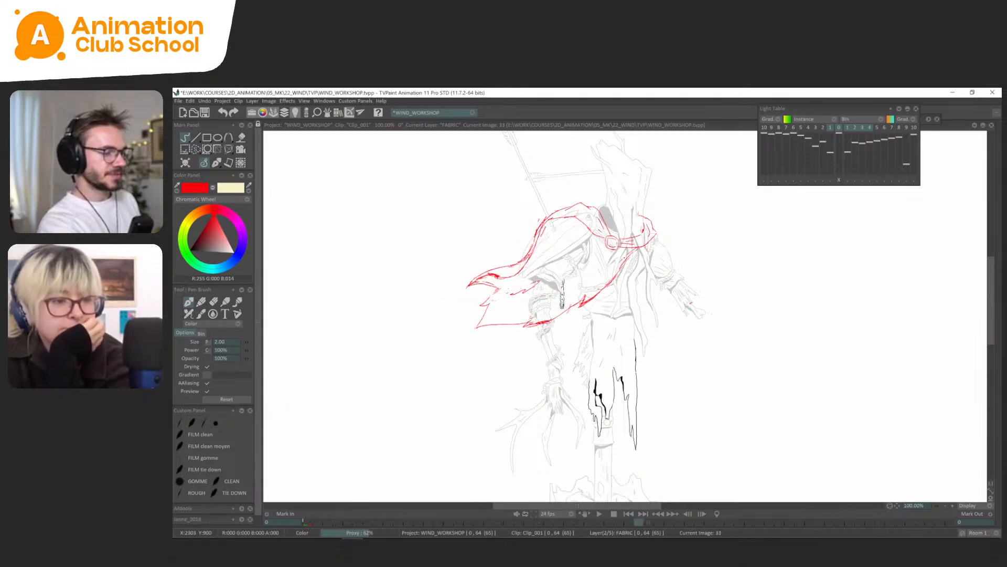
{"action": "key", "text": "Right"}
{"action": "key", "text": "Right"}
{"action": "key", "text": "Right"}
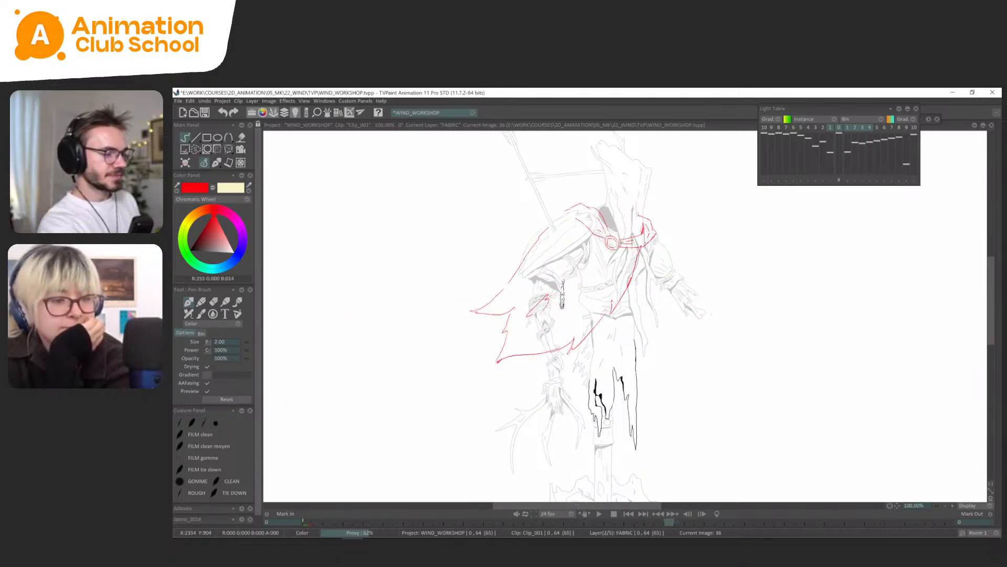
Remove the separate FABRIC instance at frame 37 so the drawing from frame 36 is held.
{"action": "key", "text": "Tab"}
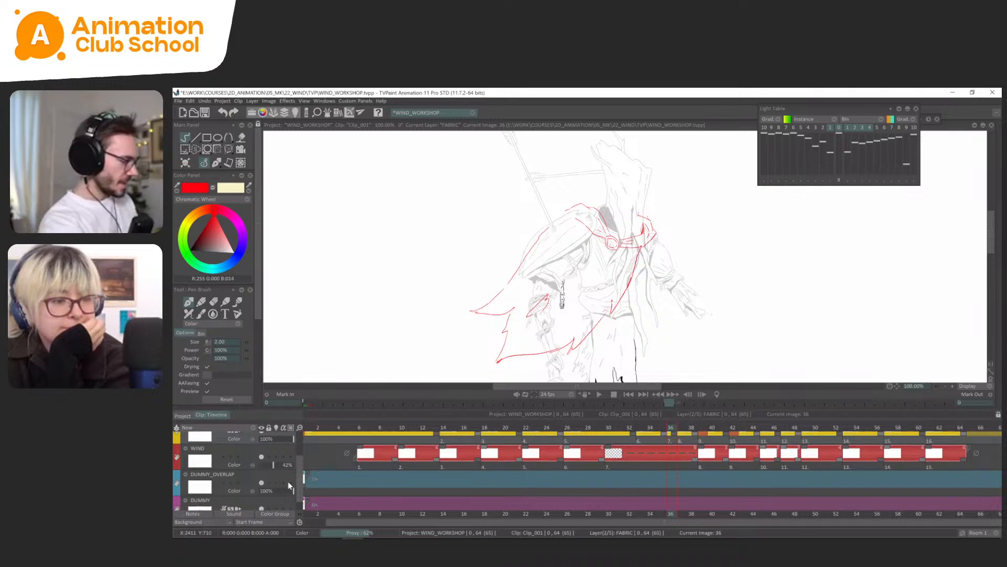
{"action": "scroll", "coordinate": [291, 478], "scroll_direction": "up", "scroll_amount": 1}
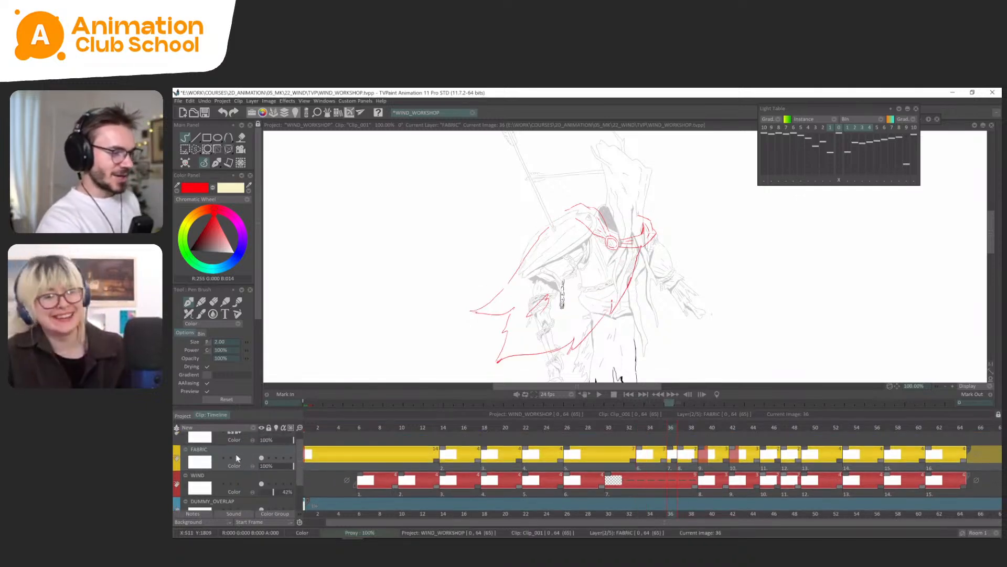
{"action": "left_click", "coordinate": [683, 452]}
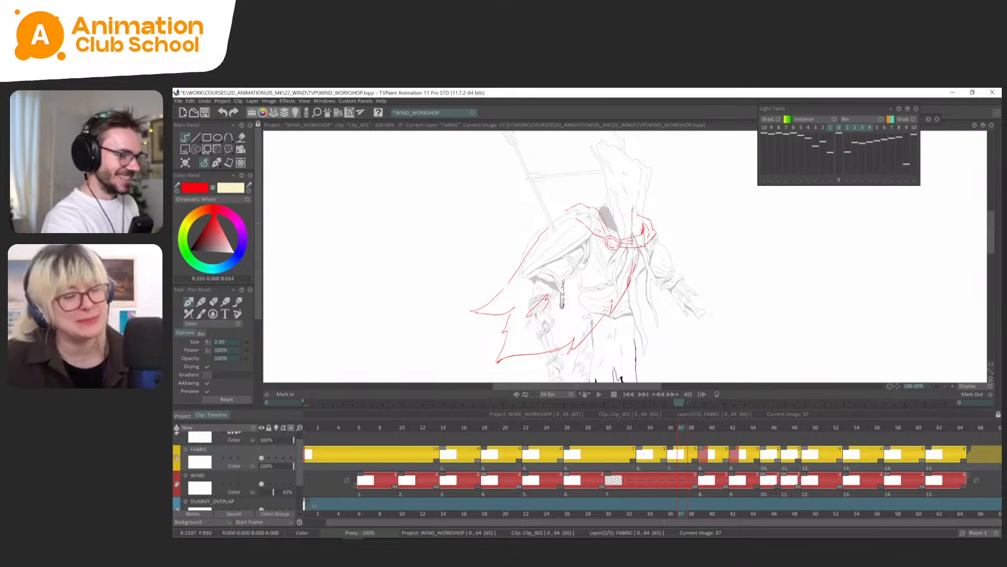
Flip through the cape drawings between frames 14 and 49 to compare the neighbouring poses against the wind arrows.
{"action": "key", "text": "Left"}
{"action": "key", "text": "Left"}
{"action": "key", "text": "Left"}
{"action": "key", "text": "Left"}
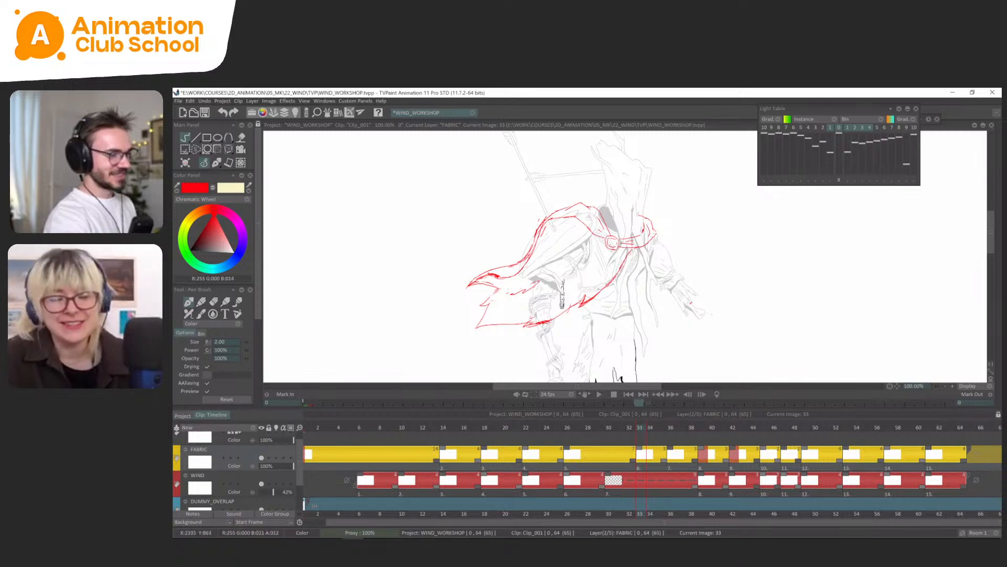
{"action": "key", "text": "Tab"}
{"action": "key", "text": "ctrl+Left"}
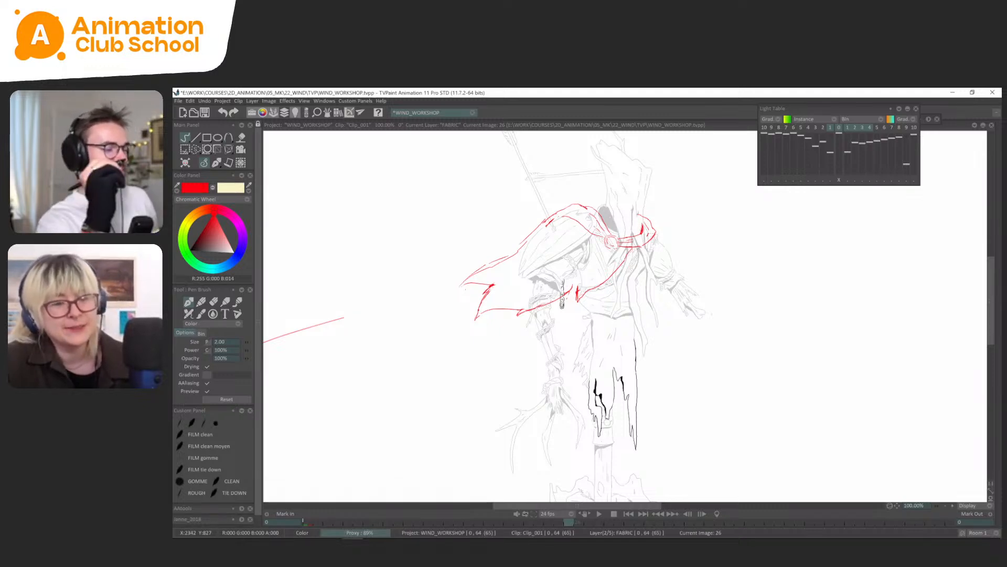
{"action": "key", "text": "ctrl+Left"}
{"action": "key", "text": "ctrl+Left"}
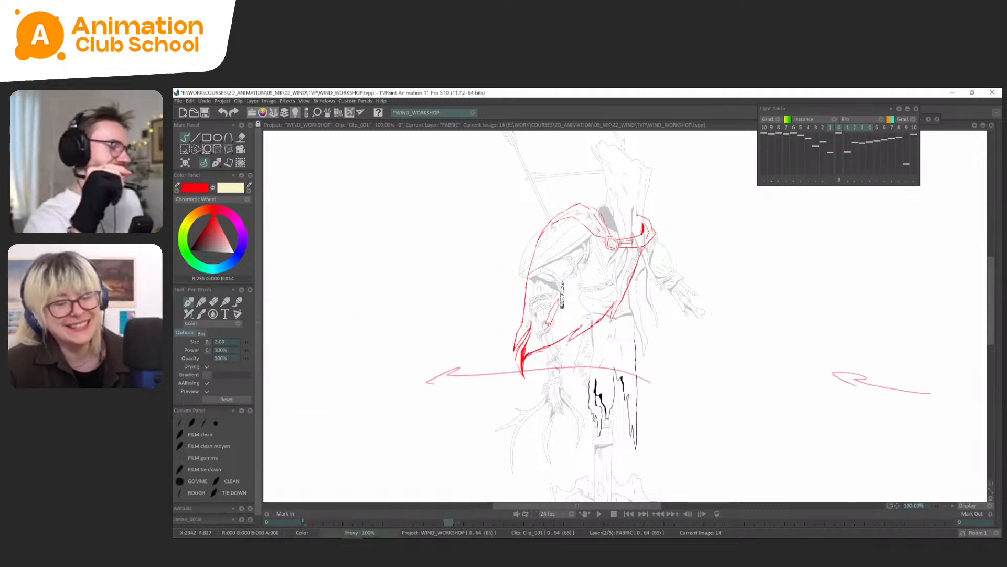
{"action": "key", "text": "ctrl+Right"}
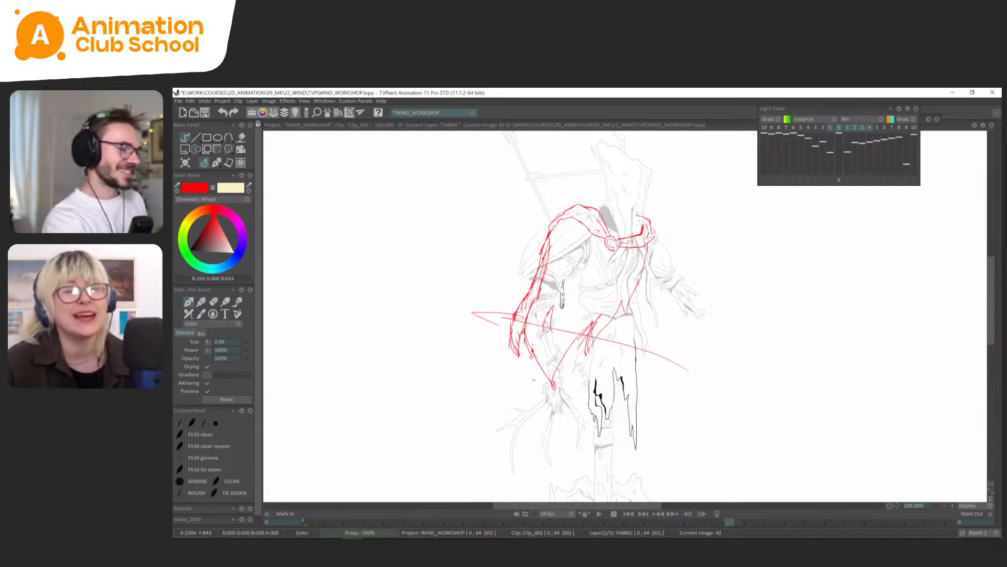
{"action": "key", "text": "ctrl+Left"}
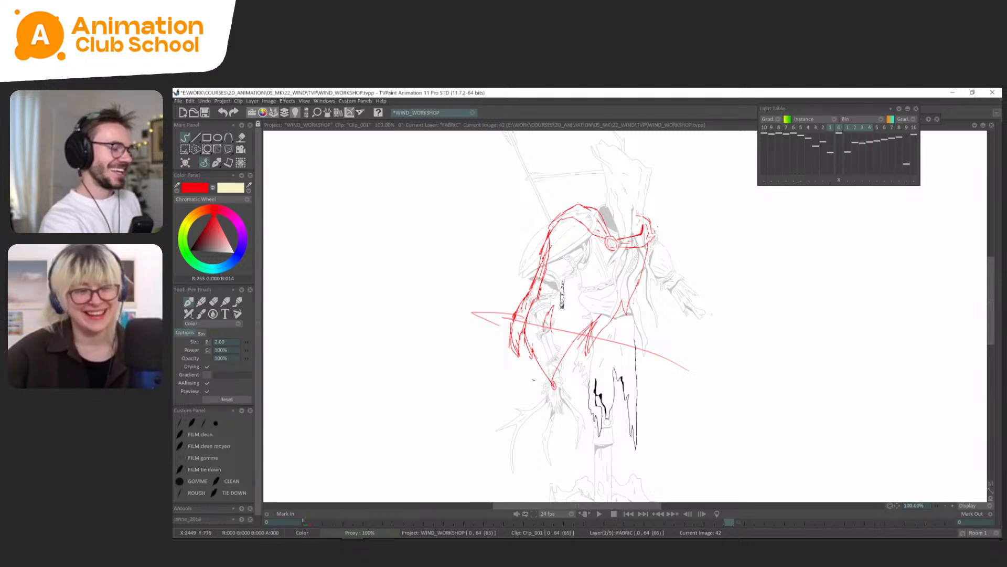
{"action": "key", "text": "Right"}
{"action": "key", "text": "Left"}
{"action": "key", "text": "Left"}
{"action": "key", "text": "Right"}
{"action": "key", "text": "Right"}
{"action": "key", "text": "Right"}
{"action": "key", "text": "Right"}
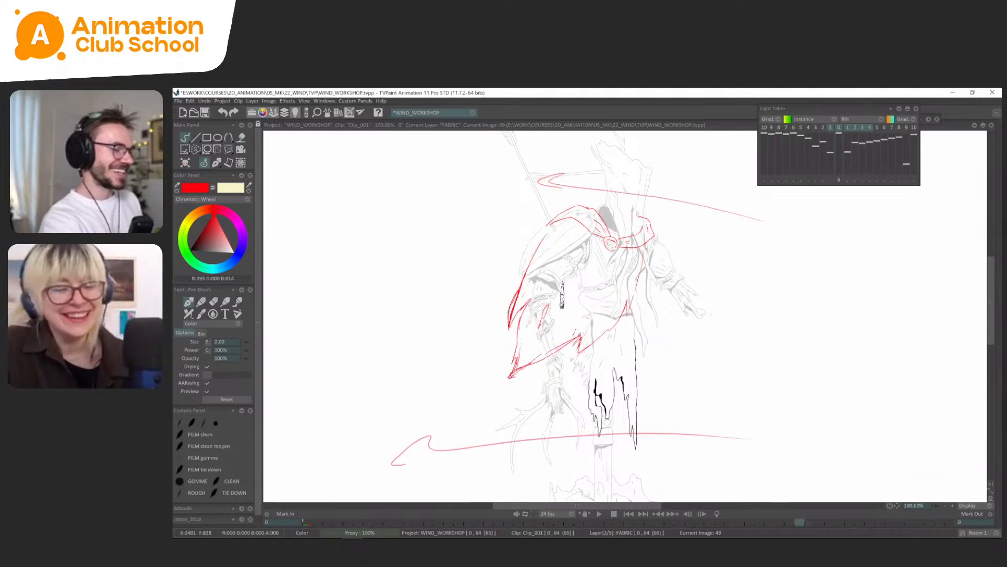
Flip through the cape drawings between frames 39 and 57 to compare the consecutive poses with the wind arrows.
{"action": "key", "text": "Left"}
{"action": "key", "text": "Left"}
{"action": "key", "text": "Left"}
{"action": "key", "text": "Left"}
{"action": "key", "text": "Right"}
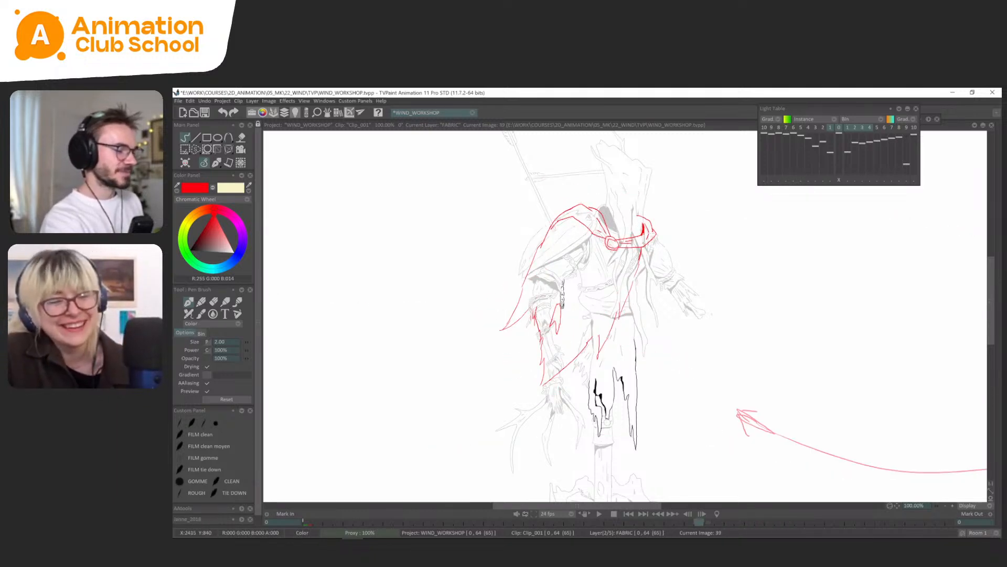
{"action": "key", "text": "Right"}
{"action": "key", "text": "Left"}
{"action": "key", "text": "Right"}
{"action": "key", "text": "Right"}
{"action": "key", "text": "Right"}
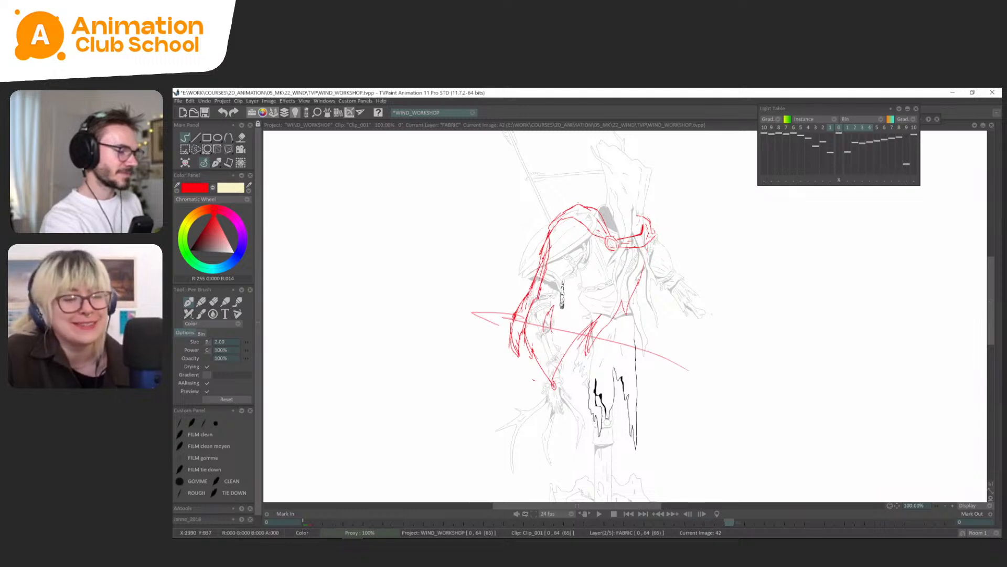
{"action": "key", "text": "Right"}
{"action": "key", "text": "Right"}
{"action": "key", "text": "Right"}
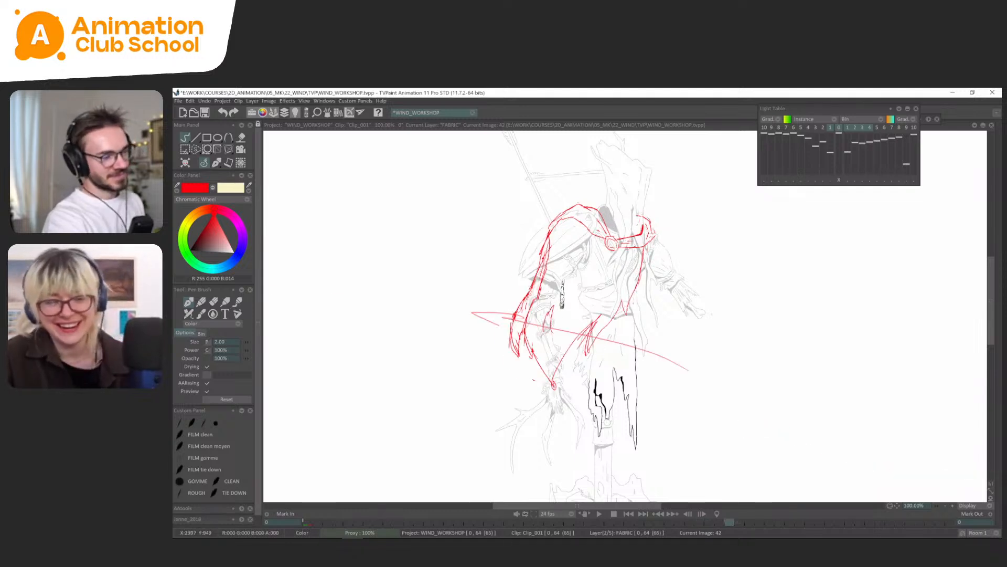
{"action": "key", "text": "Right"}
{"action": "key", "text": "Right"}
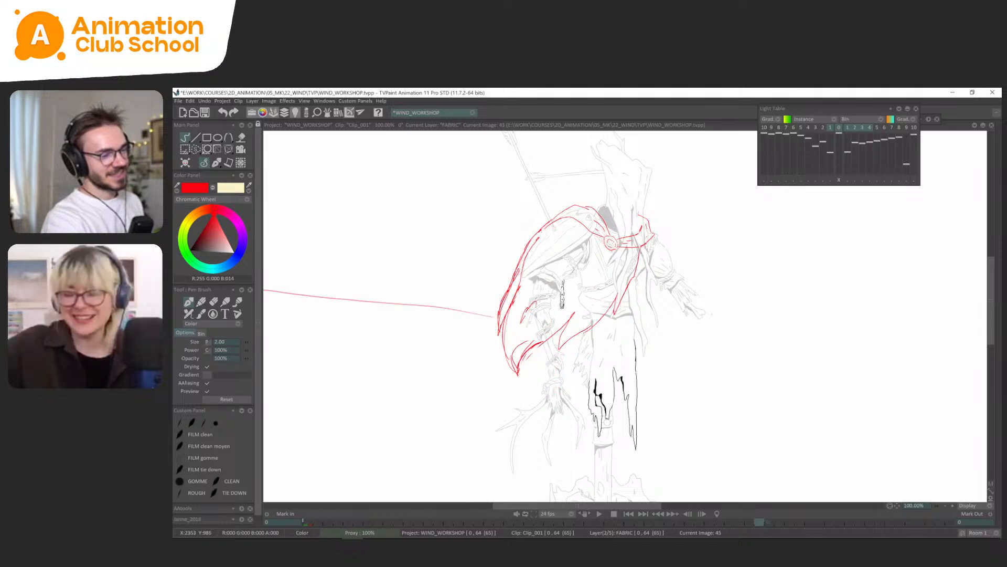
{"action": "key", "text": "Right"}
{"action": "key", "text": "Right"}
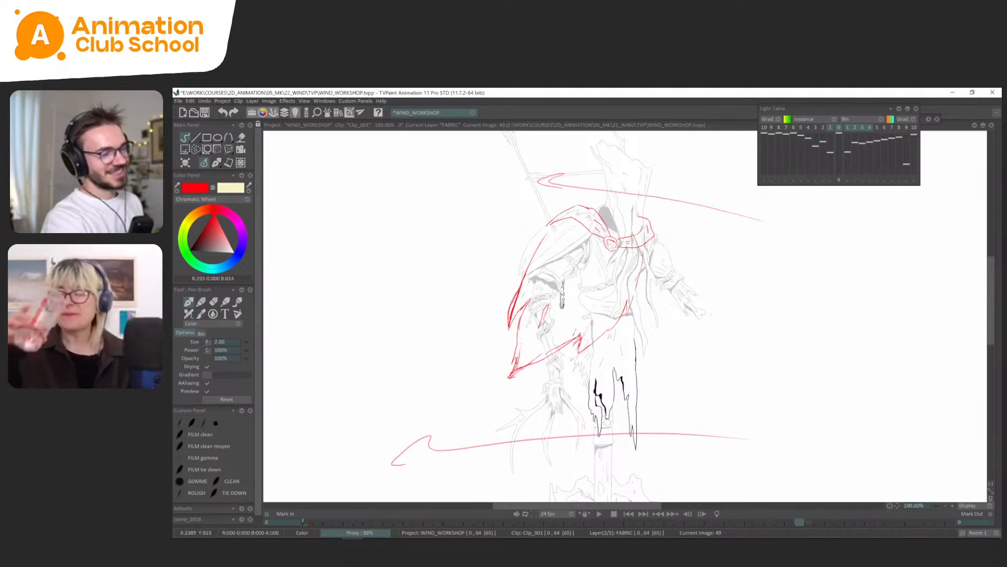
{"action": "key", "text": "Right"}
{"action": "key", "text": "Right"}
{"action": "key", "text": "Right"}
{"action": "key", "text": "Right"}
{"action": "key", "text": "Right"}
{"action": "key", "text": "Right"}
{"action": "key", "text": "Right"}
{"action": "key", "text": "Right"}
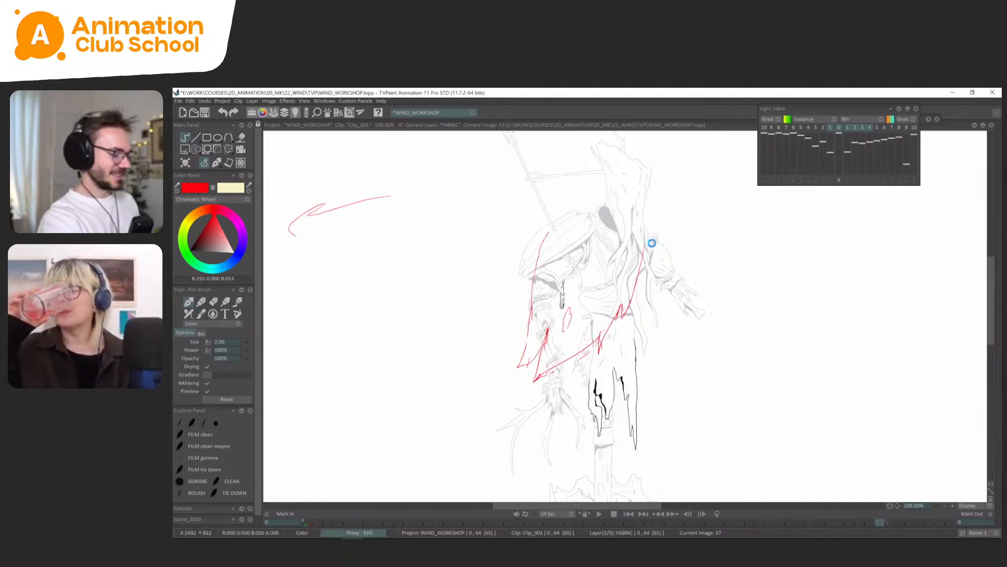
Play the cape animation and step through the neighbouring drawings around frames 45 to 52 to judge their timing.
{"action": "key", "text": "Return"}
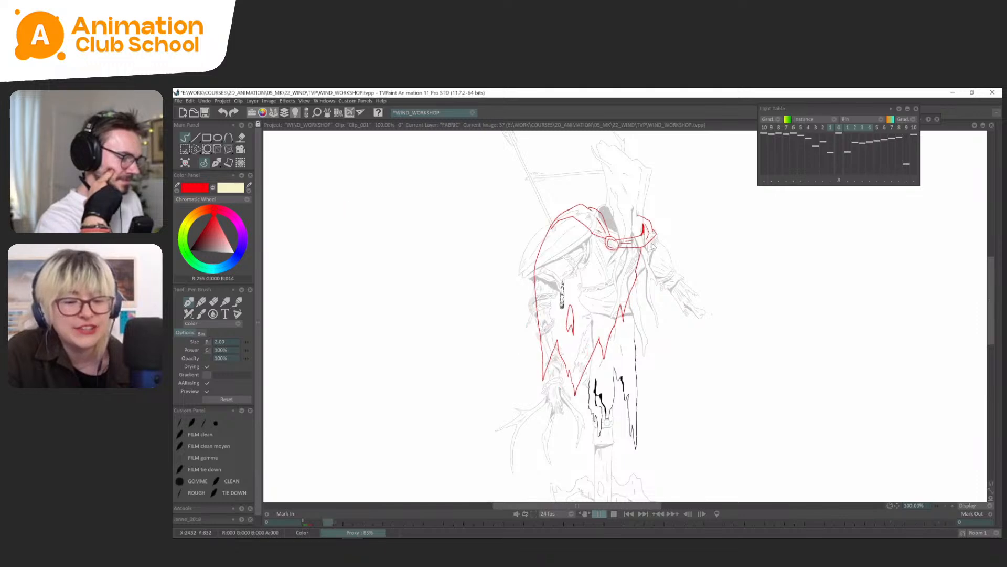
{"action": "key", "text": "Return"}
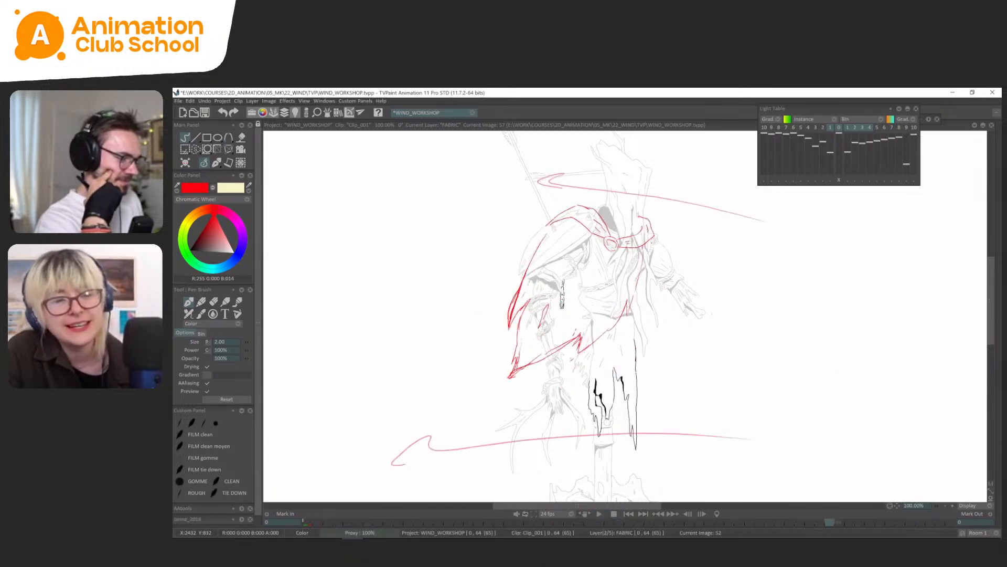
{"action": "key", "text": "Tab"}
{"action": "key", "text": "Left"}
{"action": "key", "text": "Left"}
{"action": "key", "text": "Left"}
{"action": "key", "text": "Right"}
{"action": "key", "text": "Right"}
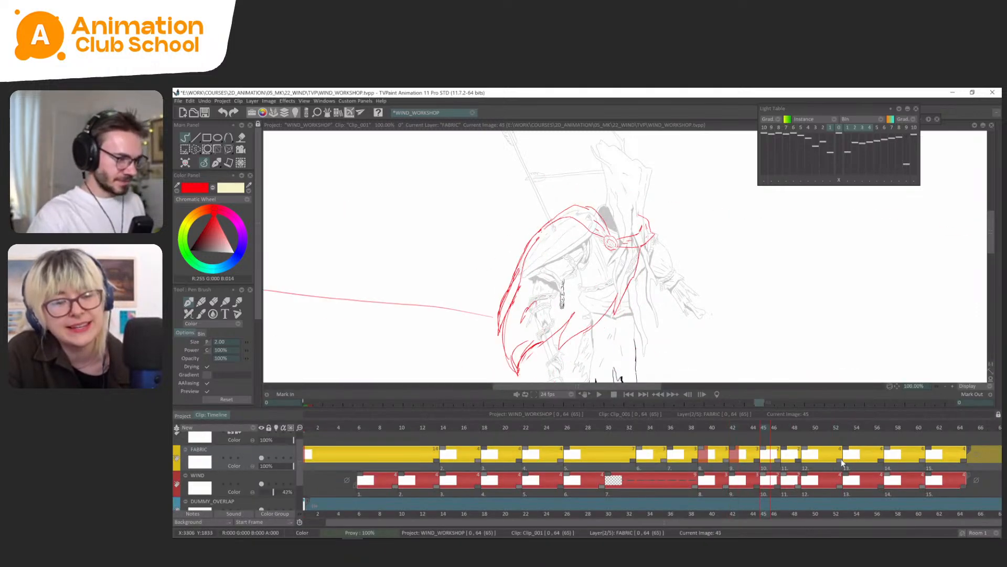
Extend the hold of the frame 49 drawing by one frame on the FABRIC and WIND layers and play the result.
{"action": "left_click_drag", "start_coordinate": [800, 461], "coordinate": [810, 486]}
{"action": "left_click_drag", "start_coordinate": [870, 473], "coordinate": [705, 487]}
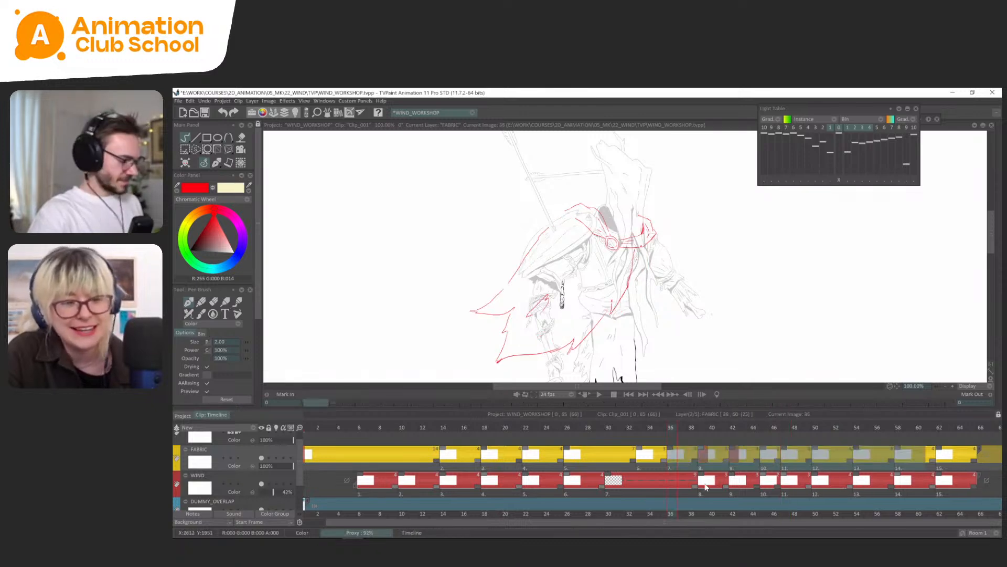
{"action": "key", "text": "Return"}
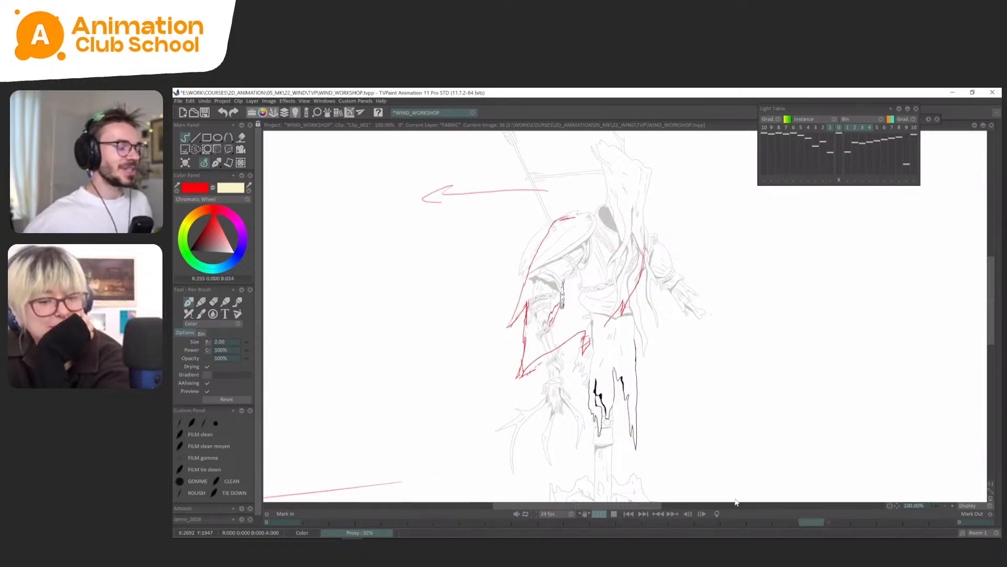
Examine the mindflayer dummy reference image outside the project, close it and return to the animation.
{"action": "scroll", "coordinate": [736, 501], "scroll_direction": "down", "scroll_amount": 1}
{"action": "key", "text": "alt+Tab"}
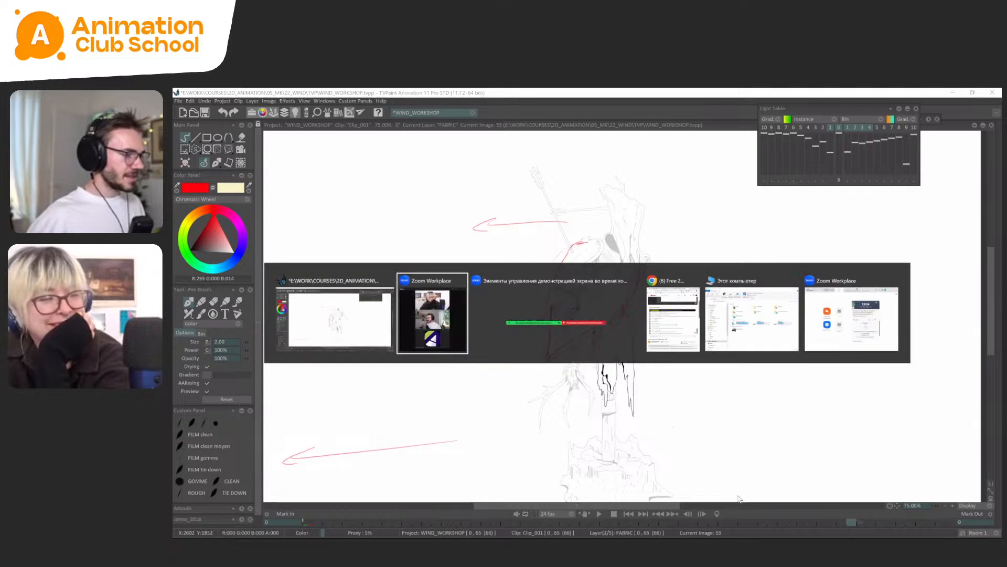
{"action": "left_click", "coordinate": [794, 348]}
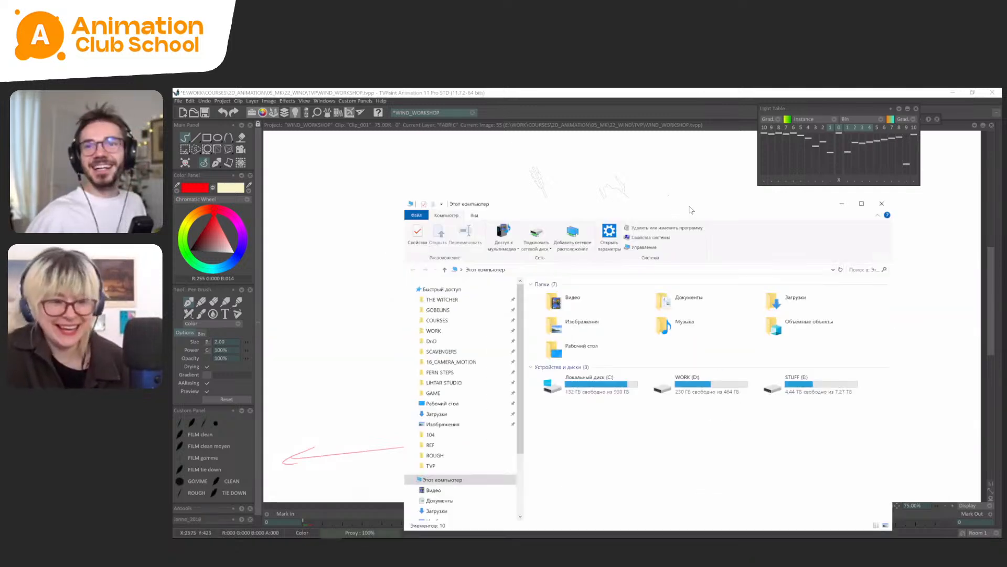
{"action": "key", "text": "alt+Tab"}
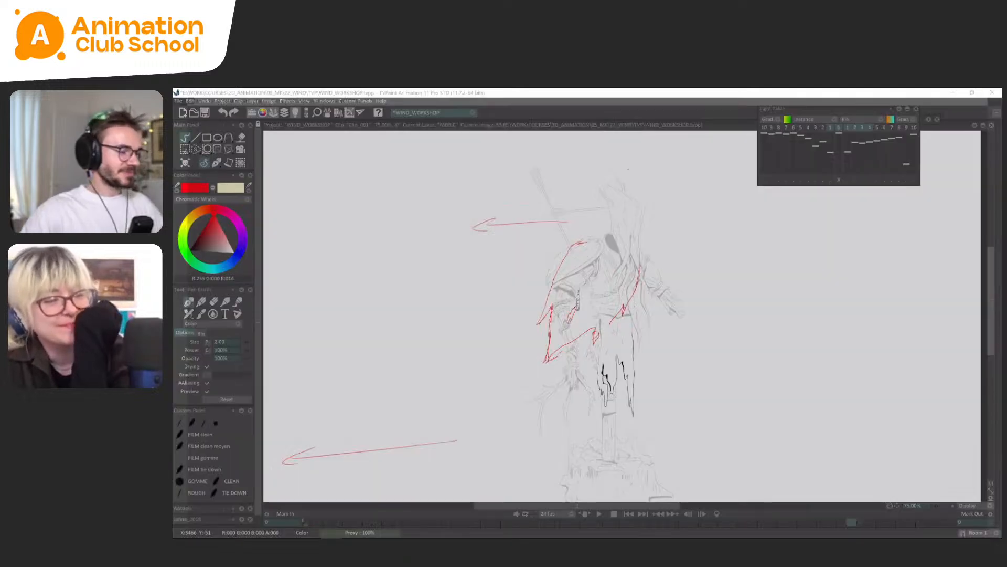
{"action": "left_click", "coordinate": [992, 92]}
{"action": "left_click_drag", "start_coordinate": [722, 282], "coordinate": [719, 275]}
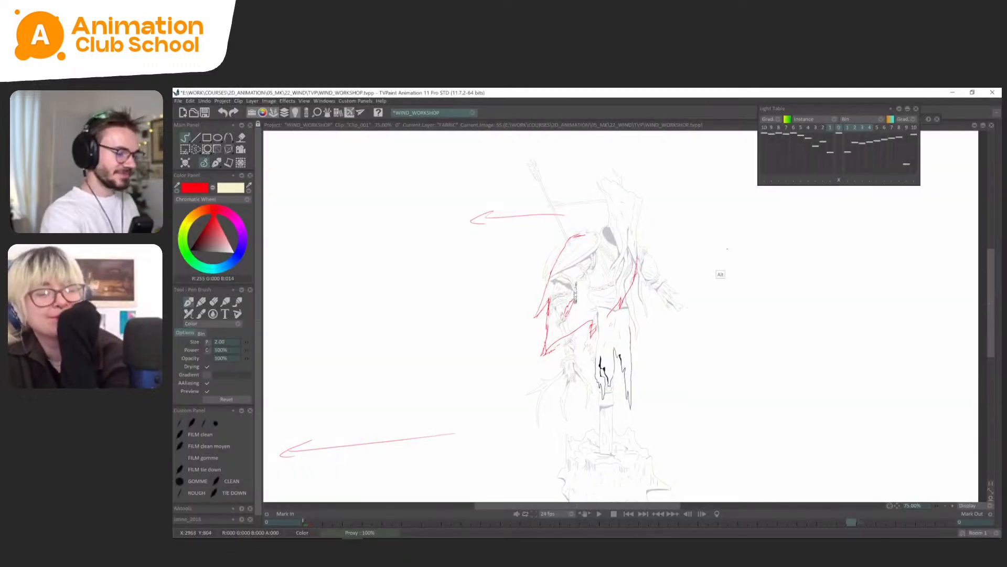
Step through the drawings around frame 54 and play the cape animation to judge the timing of its ending.
{"action": "key", "text": "Left"}
{"action": "key", "text": "Left"}
{"action": "key", "text": "Right"}
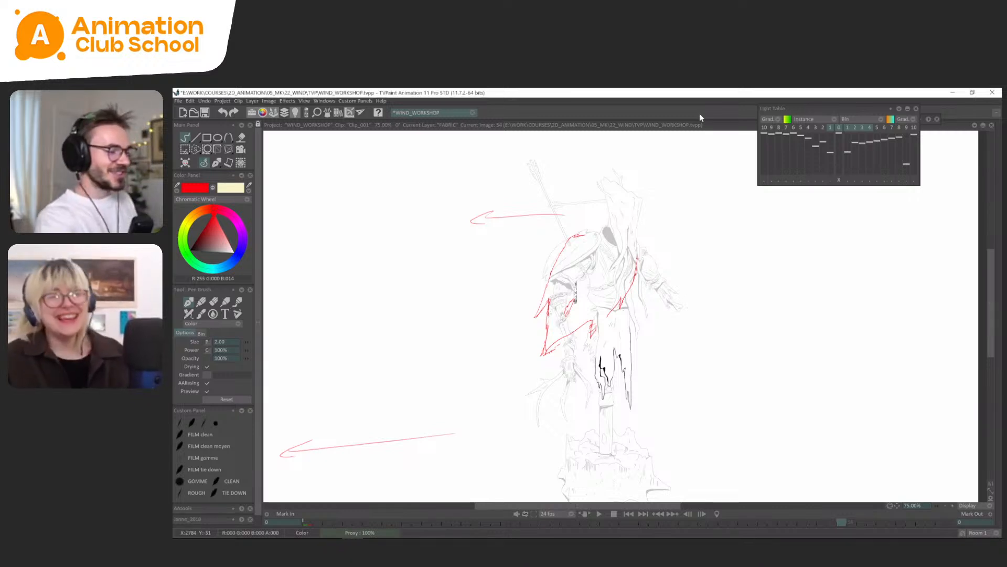
{"action": "key", "text": "Return"}
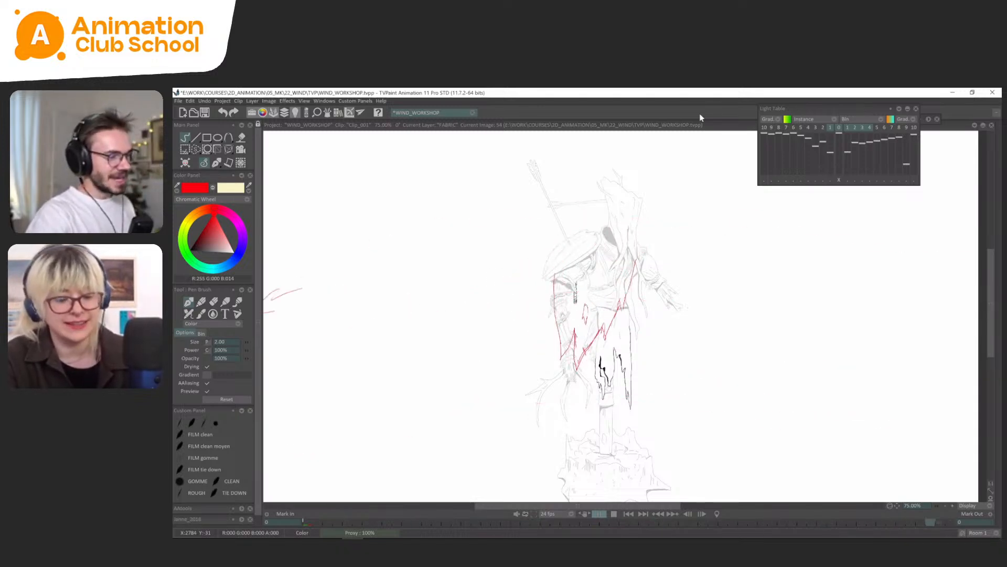
{"action": "key", "text": "Return"}
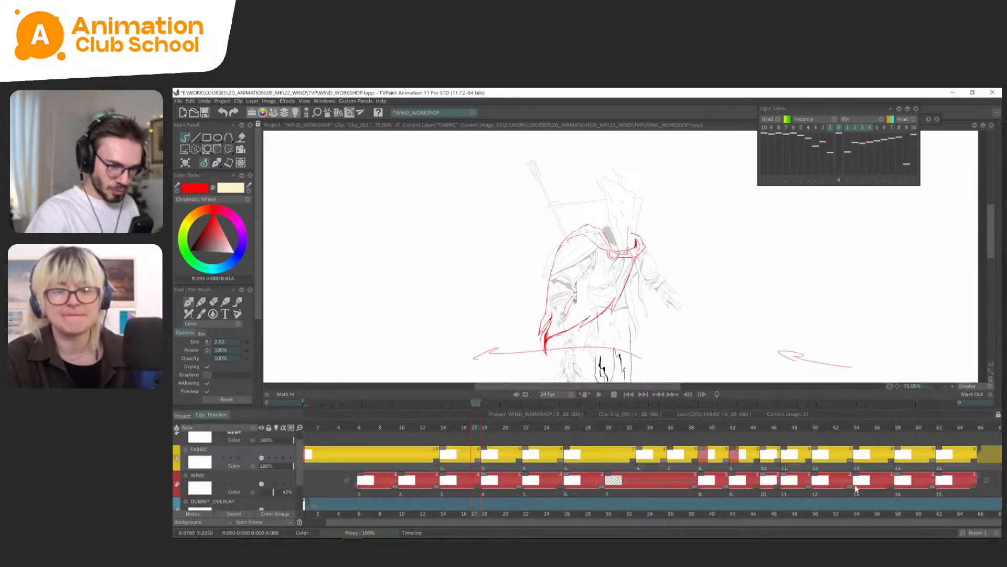
Shorten the exposures of the FABRIC and WIND drawings 12 and 13 to three frames each and play the animation.
{"action": "mouse_move", "coordinate": [850, 487]}
{"action": "left_mouse_down"}
{"action": "mouse_move", "coordinate": [830, 487]}
{"action": "mouse_move", "coordinate": [839, 462]}
{"action": "mouse_move", "coordinate": [874, 462]}
{"action": "mouse_move", "coordinate": [831, 462]}
{"action": "mouse_move", "coordinate": [861, 489]}
{"action": "left_mouse_up"}
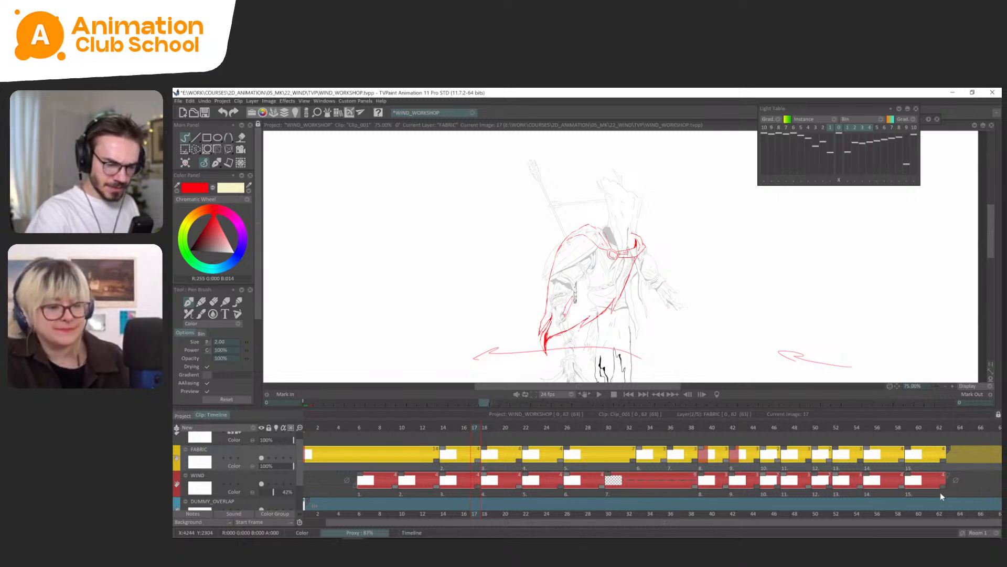
{"action": "left_click_drag", "start_coordinate": [940, 492], "coordinate": [598, 531]}
{"action": "key", "text": "Return"}
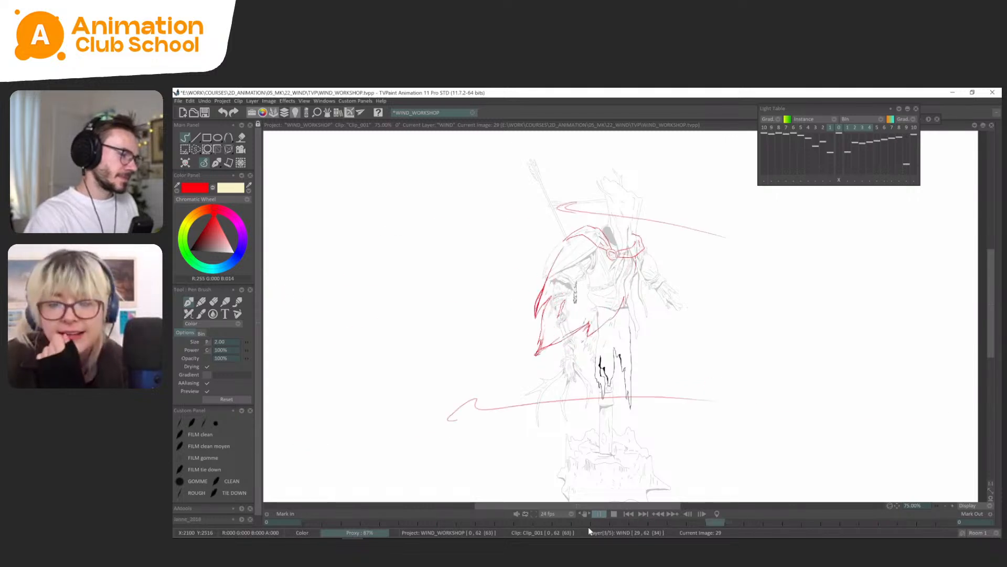
{"action": "key", "text": "Return"}
{"action": "key", "text": "Return"}
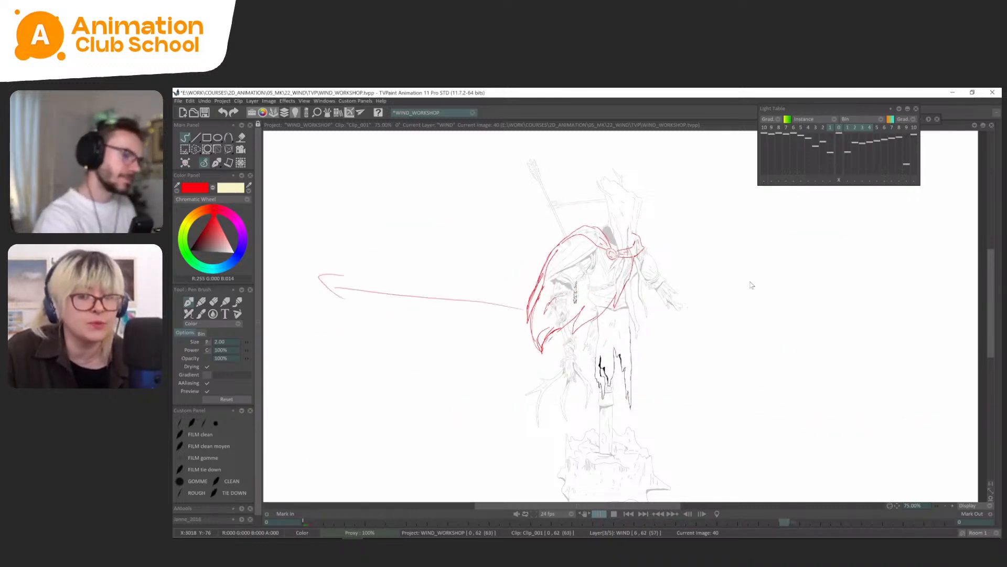
{"action": "key", "text": "Return"}
Go to the cape drawing at frame 39 and make FABRIC the active layer.
{"action": "key", "text": "Left"}
{"action": "key", "text": "Left"}
{"action": "key", "text": "Left"}
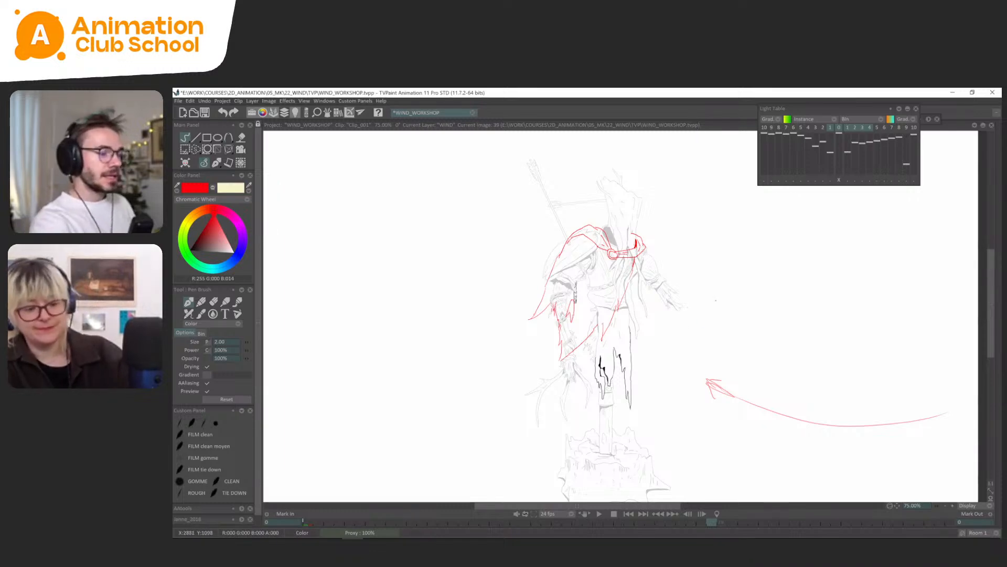
{"action": "scroll", "coordinate": [716, 300], "scroll_direction": "up", "scroll_amount": 4}
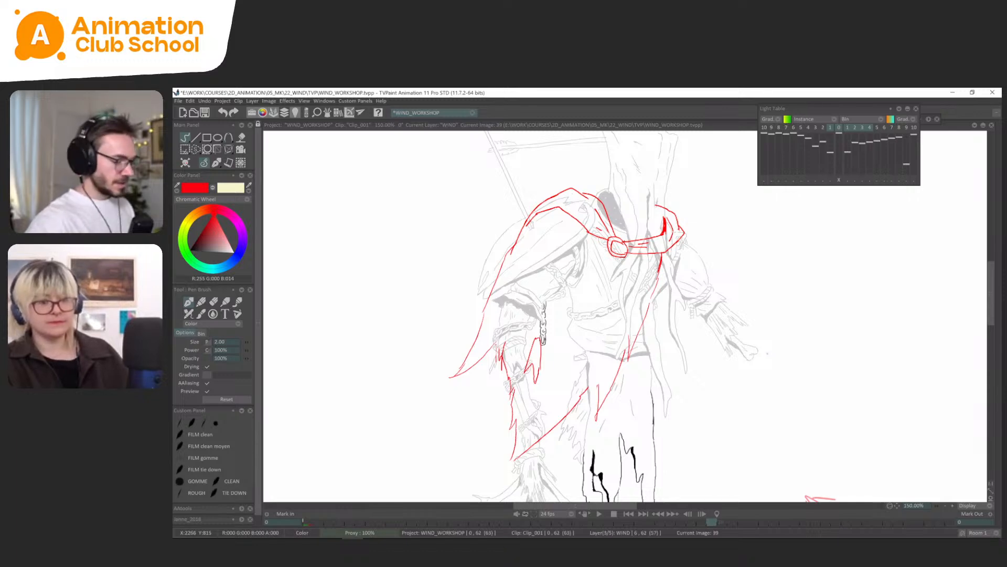
{"action": "key", "text": "Tab"}
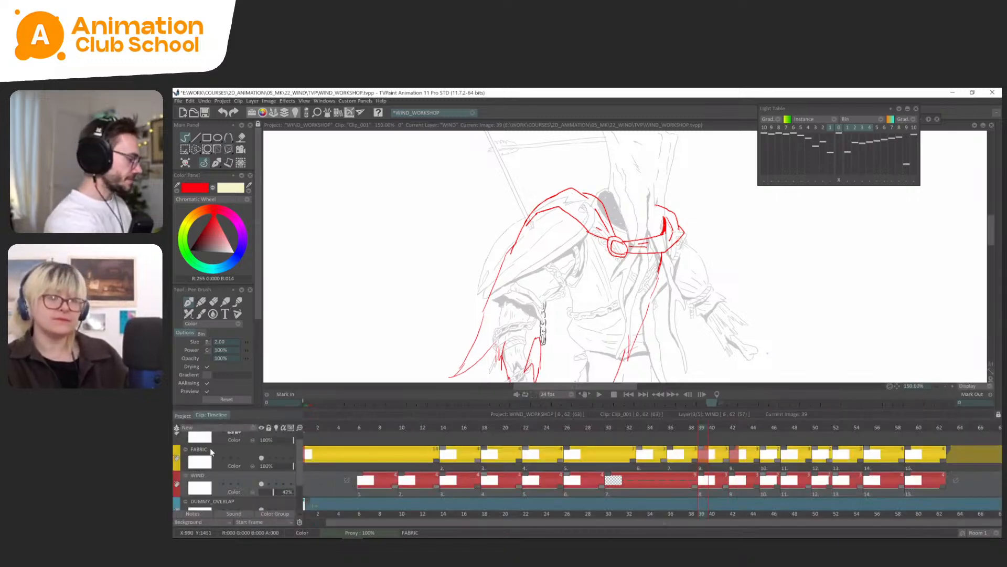
{"action": "left_click", "coordinate": [212, 451]}
{"action": "key", "text": "Tab"}
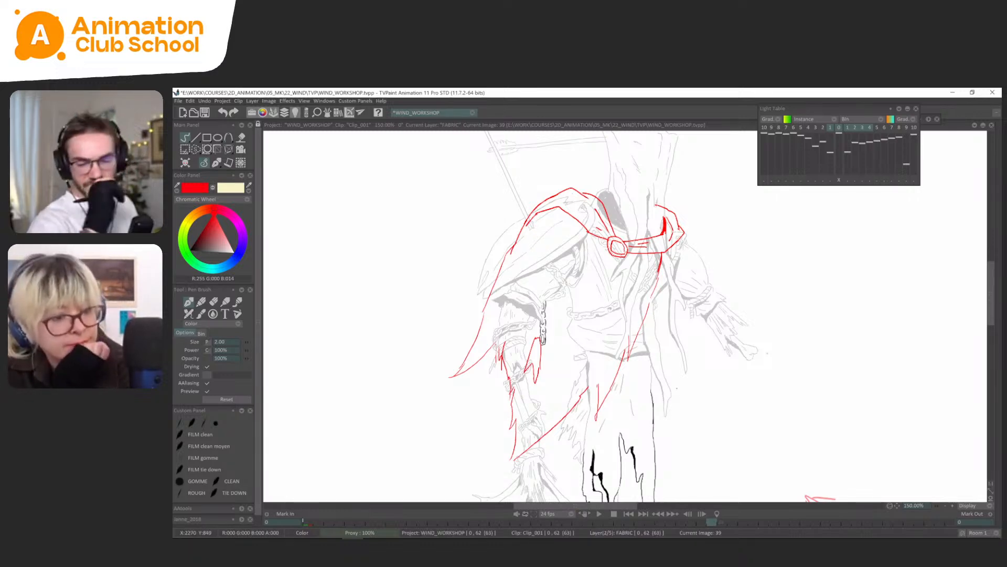
{"action": "left_click_drag", "start_coordinate": [677, 388], "coordinate": [679, 392]}
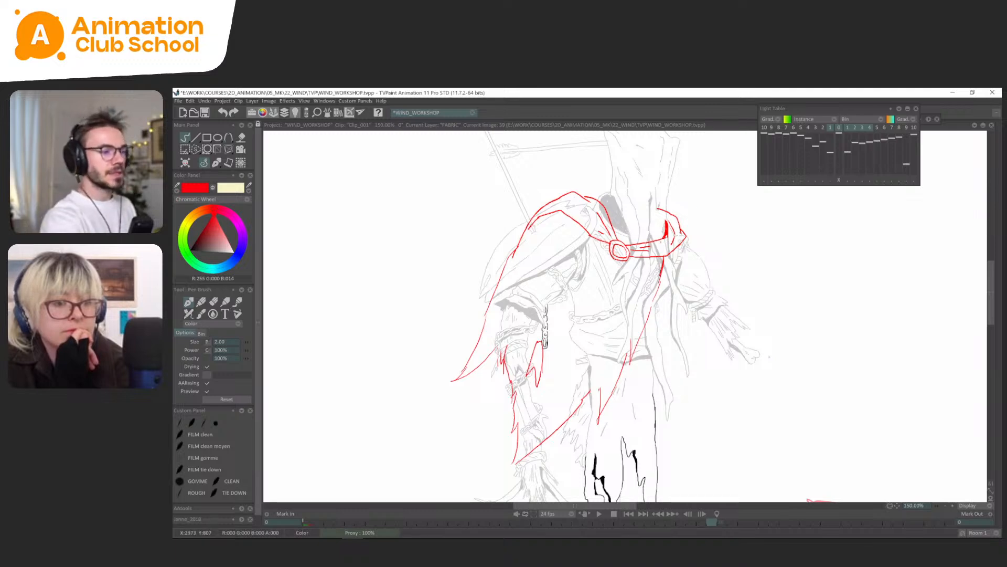
Flip through the cape drawings between frames 39 and 14, comparing them with the arrows on the WIND layer.
{"action": "scroll", "coordinate": [634, 336], "scroll_direction": "down", "scroll_amount": 1}
{"action": "left_click_drag", "start_coordinate": [710, 275], "coordinate": [721, 258]}
{"action": "key", "text": "Left"}
{"action": "key", "text": "Left"}
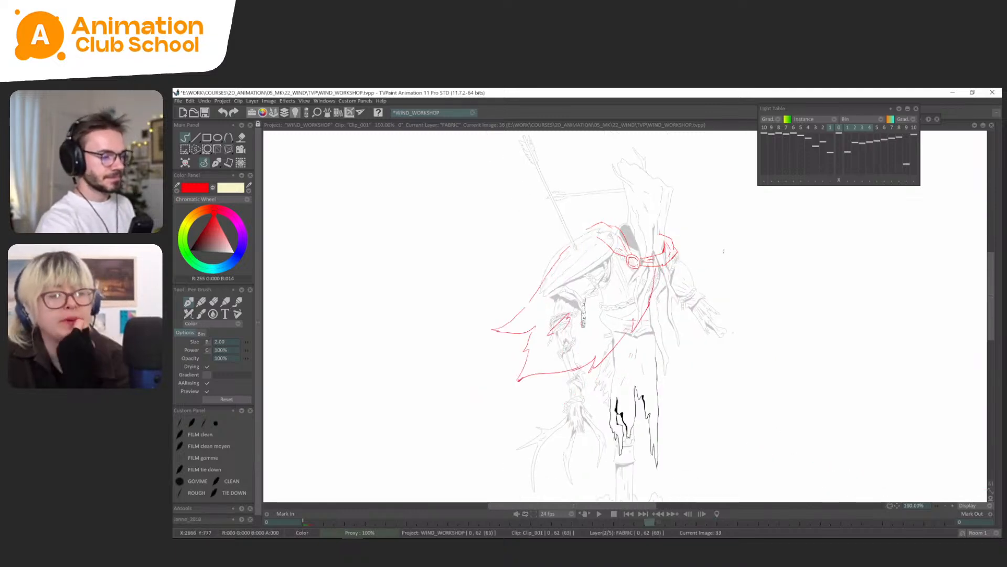
{"action": "key", "text": "Left"}
{"action": "key", "text": "Left"}
{"action": "key", "text": "Left"}
{"action": "key", "text": "Left"}
{"action": "key", "text": "Left"}
{"action": "key", "text": "Left"}
{"action": "key", "text": "Left"}
{"action": "key", "text": "Left"}
{"action": "key", "text": "Left"}
{"action": "key", "text": "Left"}
{"action": "key", "text": "Left"}
{"action": "key", "text": "Left"}
{"action": "key", "text": "Left"}
{"action": "key", "text": "Left"}
{"action": "key", "text": "Left"}
{"action": "key", "text": "Left"}
{"action": "key", "text": "Left"}
{"action": "key", "text": "Left"}
{"action": "key", "text": "Left"}
{"action": "key", "text": "Left"}
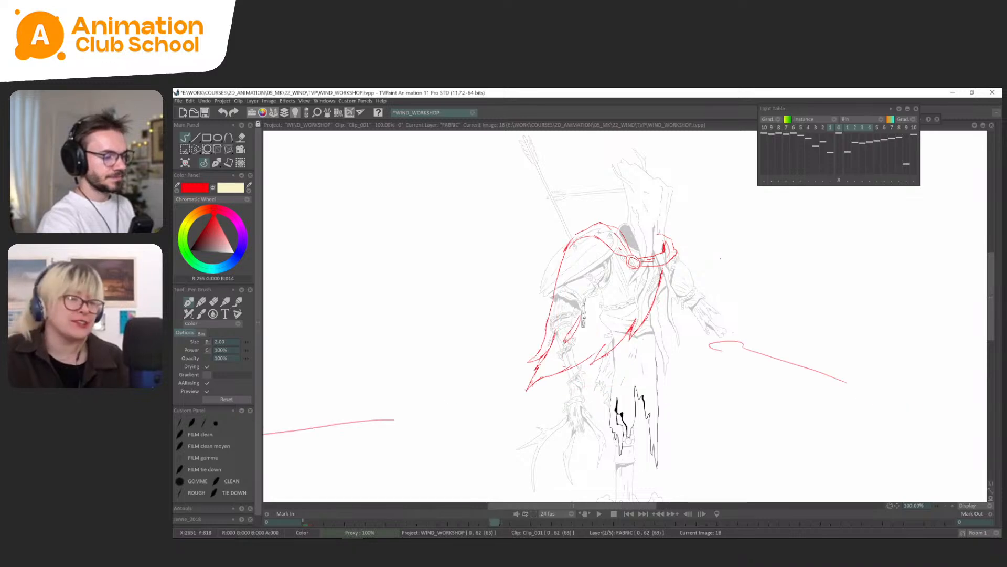
{"action": "key", "text": "Right"}
{"action": "key", "text": "Right"}
{"action": "key", "text": "Right"}
{"action": "key", "text": "Right"}
{"action": "key", "text": "Right"}
{"action": "key", "text": "Right"}
{"action": "key", "text": "Right"}
{"action": "key", "text": "Right"}
{"action": "key", "text": "Right"}
{"action": "key", "text": "Right"}
{"action": "key", "text": "Right"}
{"action": "key", "text": "Right"}
{"action": "key", "text": "Right"}
{"action": "key", "text": "Right"}
{"action": "scroll", "coordinate": [721, 318], "scroll_direction": "down", "scroll_amount": 1}
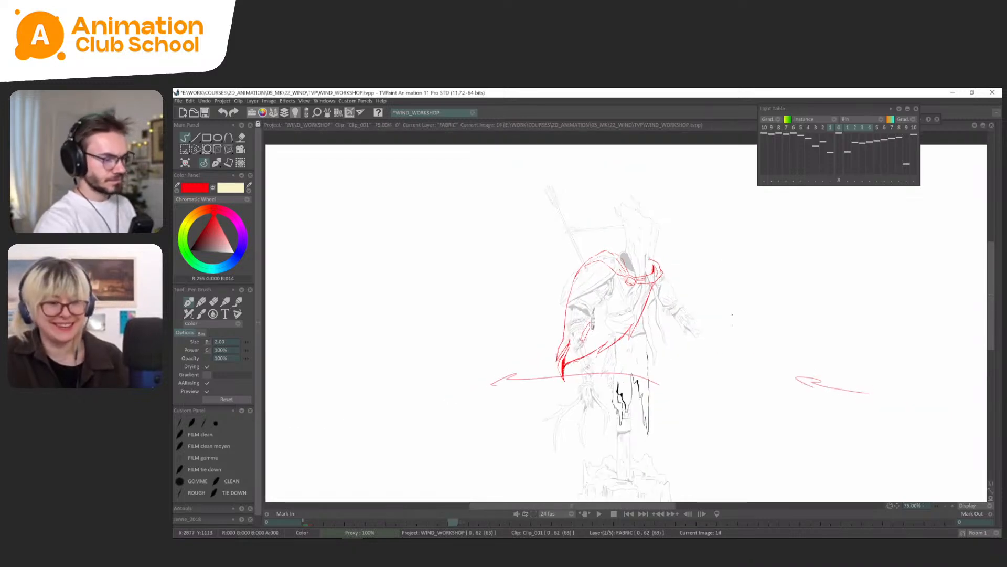
{"action": "key", "text": "Down"}
{"action": "key", "text": "Left"}
{"action": "key", "text": "Right"}
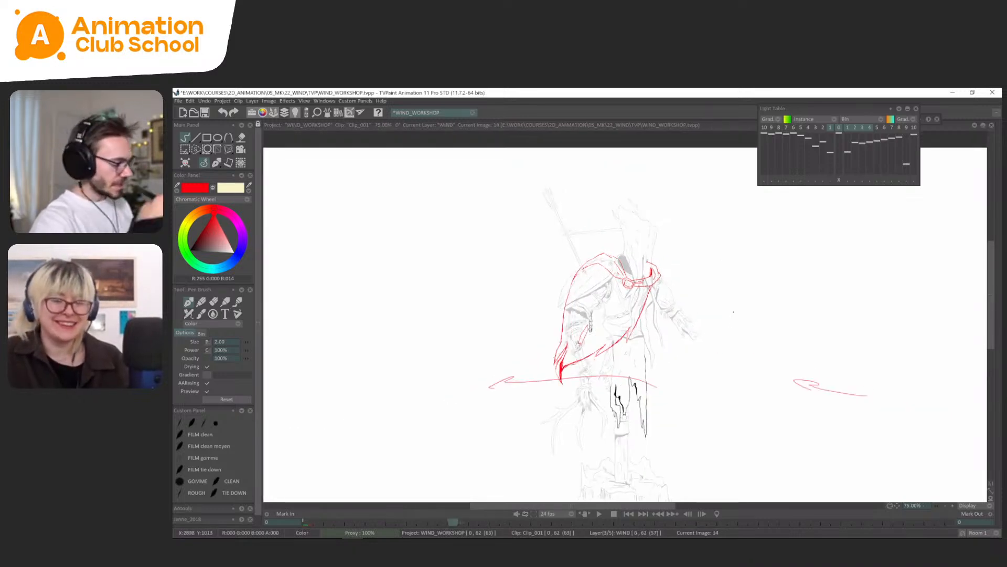
{"action": "key", "text": "Up"}
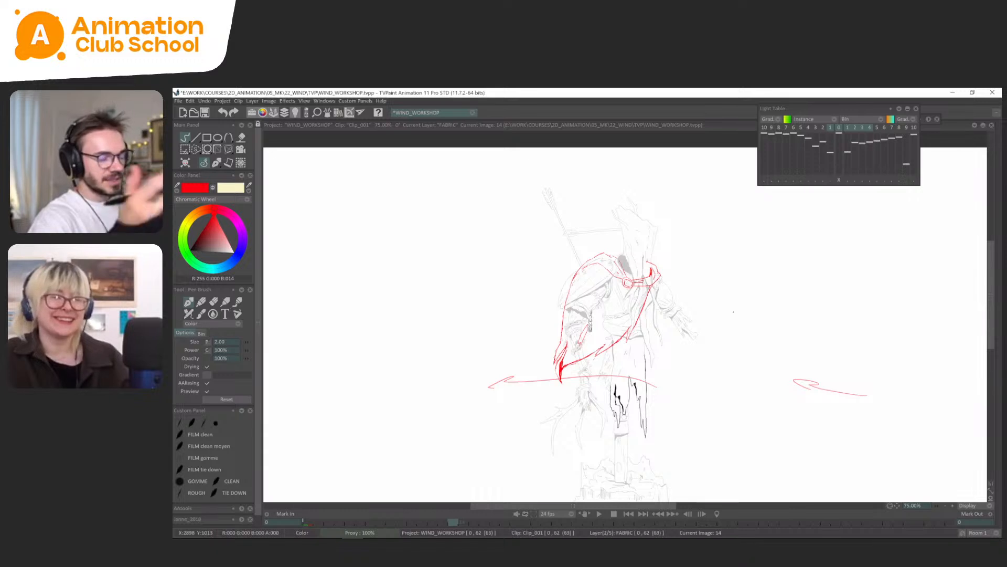
Flip forward through the FABRIC drawings from frame 14 to 36 to examine how the cape lifts and settles.
{"action": "key", "text": "Left"}
{"action": "key", "text": "Right"}
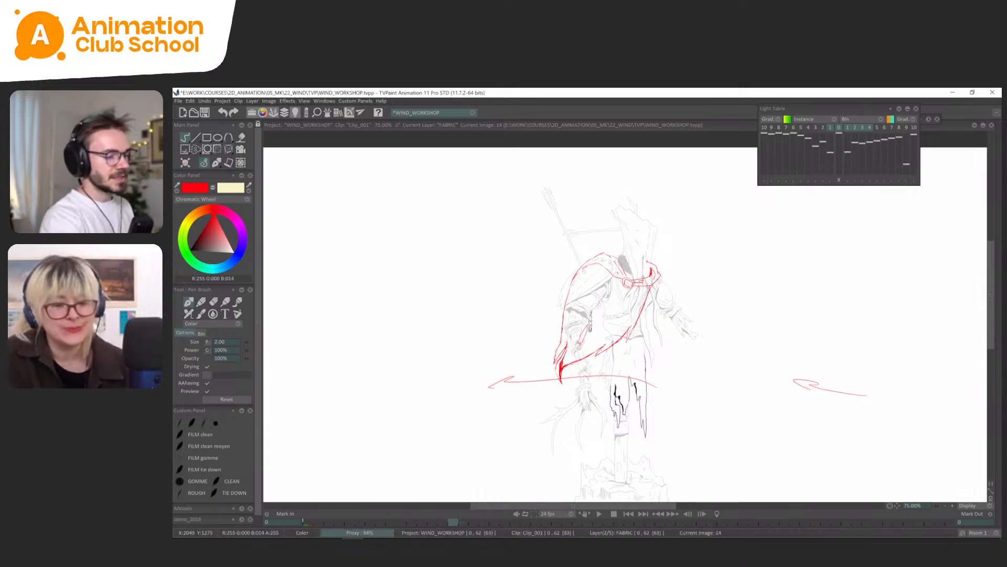
{"action": "key", "text": "Right"}
{"action": "key", "text": "Right"}
{"action": "key", "text": "Right"}
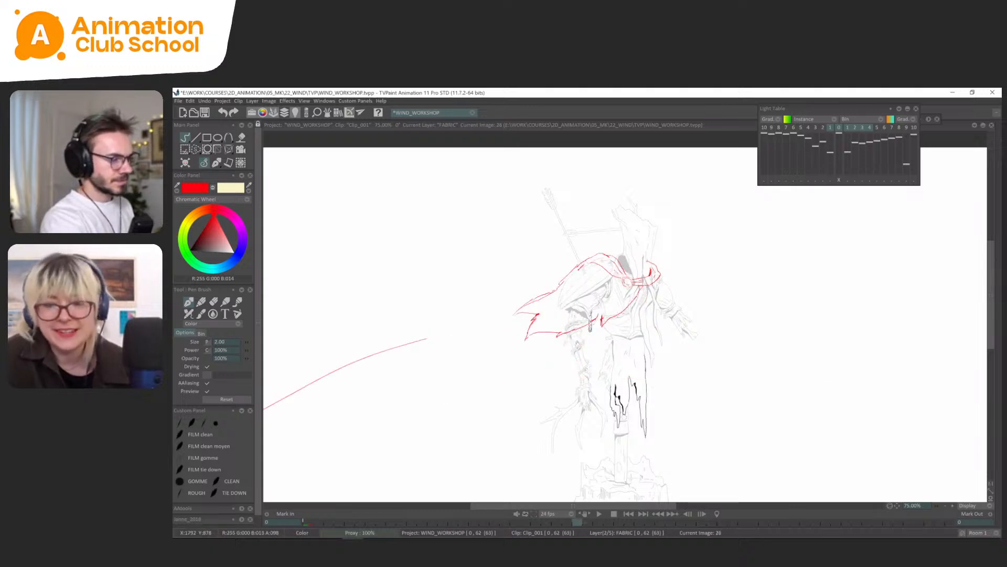
{"action": "key", "text": "Right"}
{"action": "key", "text": "Right"}
{"action": "key", "text": "Right"}
{"action": "key", "text": "Right"}
{"action": "key", "text": "Right"}
{"action": "key", "text": "Right"}
{"action": "key", "text": "Right"}
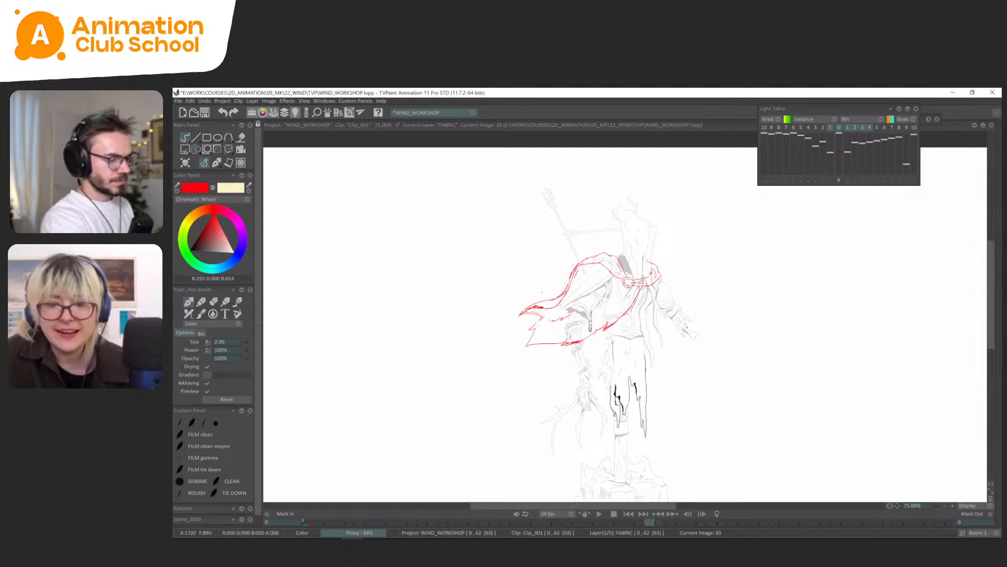
{"action": "key", "text": "Right"}
{"action": "key", "text": "Right"}
{"action": "key", "text": "Right"}
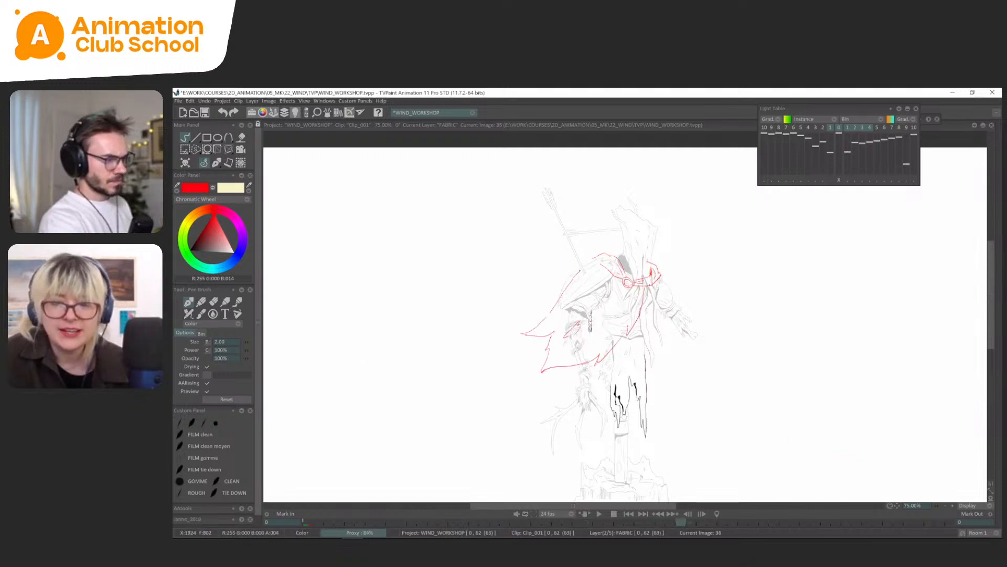
Flip through the FABRIC drawings between frames 36 and 45, comparing the cape's poses with the wind arrows.
{"action": "key", "text": "Right"}
{"action": "key", "text": "Right"}
{"action": "key", "text": "Right"}
{"action": "key", "text": "Up"}
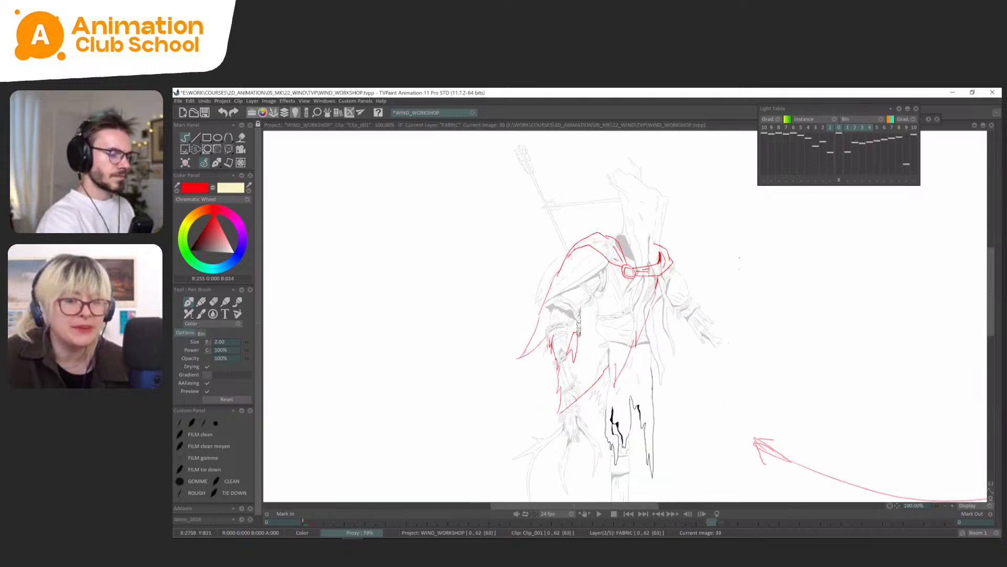
{"action": "left_click_drag", "start_coordinate": [740, 263], "coordinate": [731, 277]}
{"action": "key", "text": "Right"}
{"action": "key", "text": "Right"}
{"action": "key", "text": "Left"}
{"action": "key", "text": "Left"}
{"action": "key", "text": "Left"}
{"action": "key", "text": "Right"}
{"action": "key", "text": "Right"}
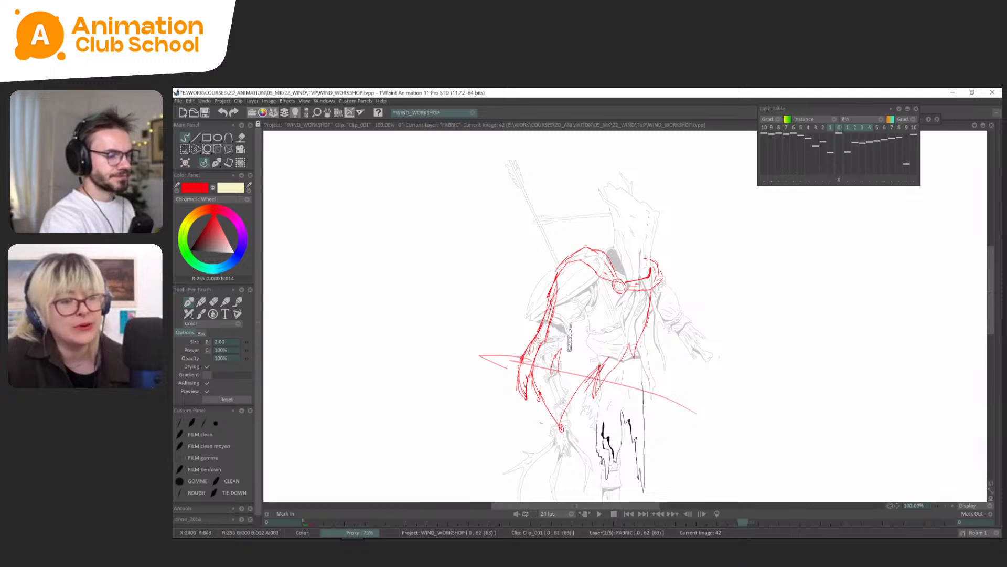
{"action": "key", "text": "Right"}
{"action": "key", "text": "Left"}
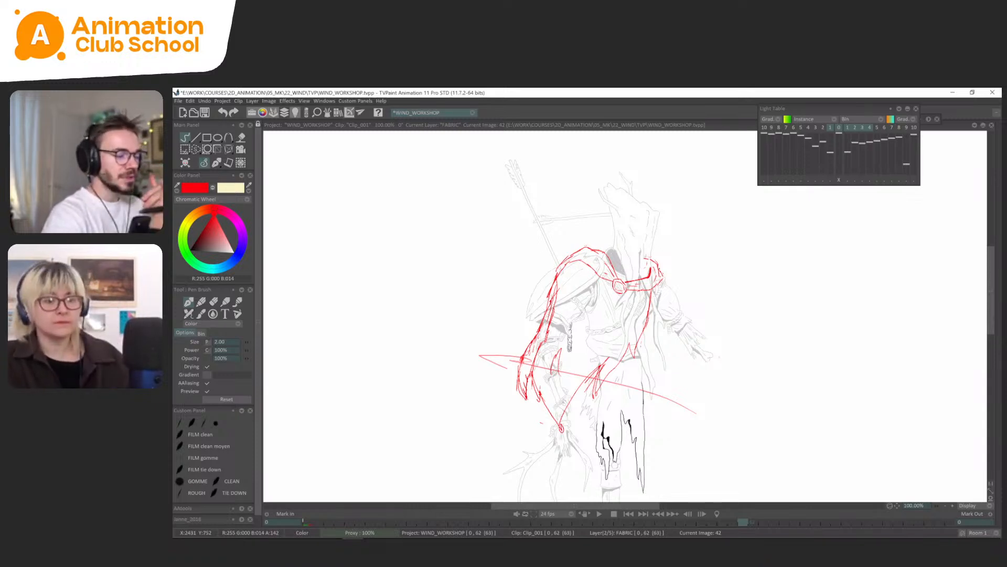
Lasso and clear the loose lines beside the cape's lower outer tip on frame 42.
{"action": "key", "text": "s"}
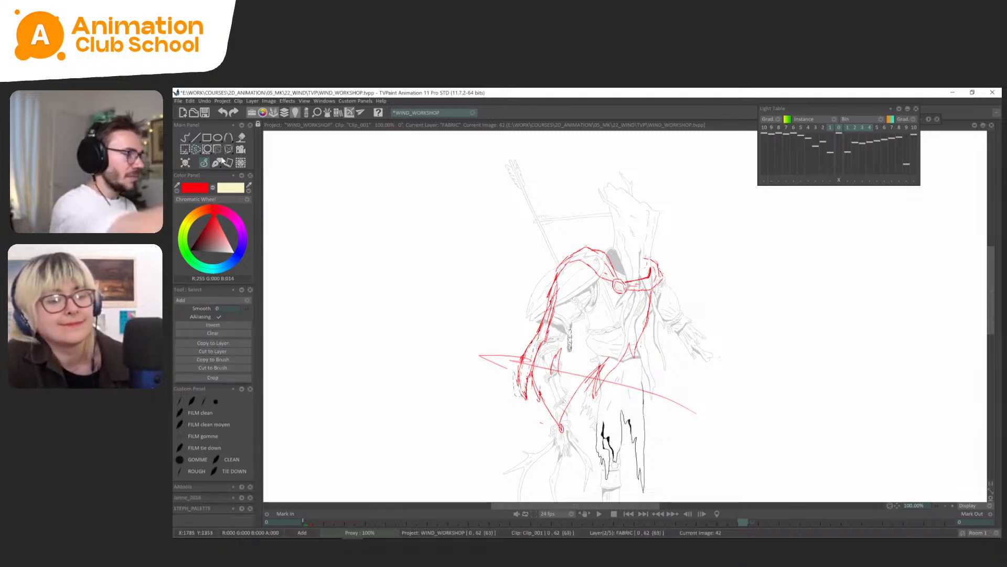
{"action": "left_click", "coordinate": [213, 168]}
{"action": "left_click", "coordinate": [209, 174]}
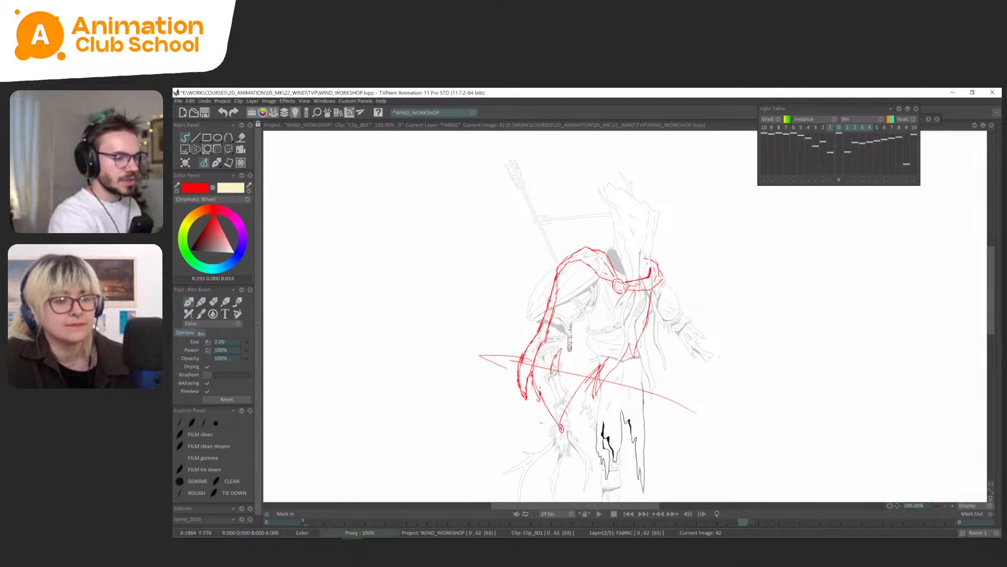
Flip through the cape drawings between the first frame and frame 47 to examine how the cape lifts in the wind.
{"action": "scroll", "coordinate": [697, 411], "scroll_direction": "down", "scroll_amount": 2}
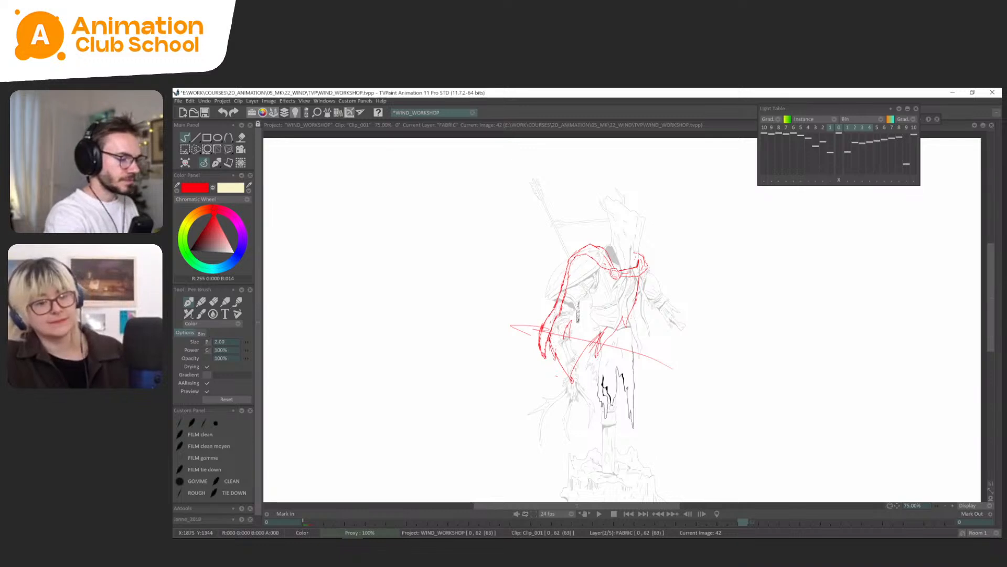
{"action": "key", "text": "Left"}
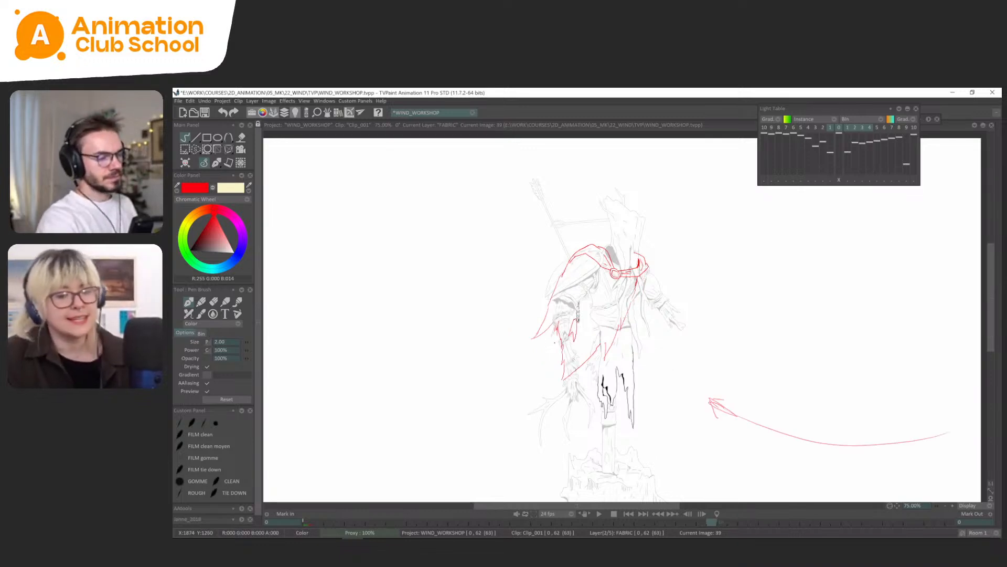
{"action": "key", "text": "Left"}
{"action": "key", "text": "Right"}
{"action": "key", "text": "Left"}
{"action": "key", "text": "Left"}
{"action": "key", "text": "Left"}
{"action": "key", "text": "Left"}
{"action": "key", "text": "Left"}
{"action": "key", "text": "Left"}
{"action": "key", "text": "Right"}
{"action": "key", "text": "Right"}
{"action": "key", "text": "Right"}
{"action": "key", "text": "Right"}
{"action": "key", "text": "Right"}
{"action": "key", "text": "Right"}
{"action": "key", "text": "Right"}
{"action": "key", "text": "Right"}
{"action": "key", "text": "Right"}
{"action": "key", "text": "Right"}
{"action": "key", "text": "Right"}
{"action": "key", "text": "Right"}
{"action": "key", "text": "Right"}
{"action": "key", "text": "Right"}
{"action": "key", "text": "Right"}
{"action": "key", "text": "Right"}
{"action": "key", "text": "Right"}
{"action": "key", "text": "Right"}
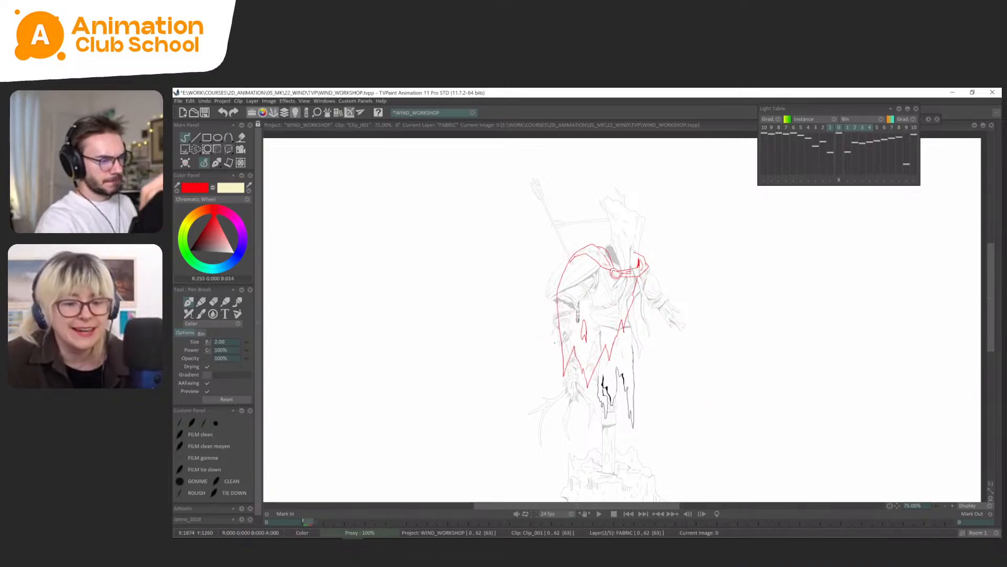
{"action": "key", "text": "Right"}
{"action": "key", "text": "Right"}
{"action": "key", "text": "Right"}
{"action": "key", "text": "Right"}
{"action": "key", "text": "Right"}
{"action": "key", "text": "Right"}
{"action": "key", "text": "Right"}
{"action": "key", "text": "Right"}
{"action": "key", "text": "Right"}
{"action": "key", "text": "Right"}
{"action": "key", "text": "Right"}
{"action": "key", "text": "Right"}
{"action": "key", "text": "Right"}
{"action": "key", "text": "Right"}
{"action": "key", "text": "Right"}
{"action": "key", "text": "Right"}
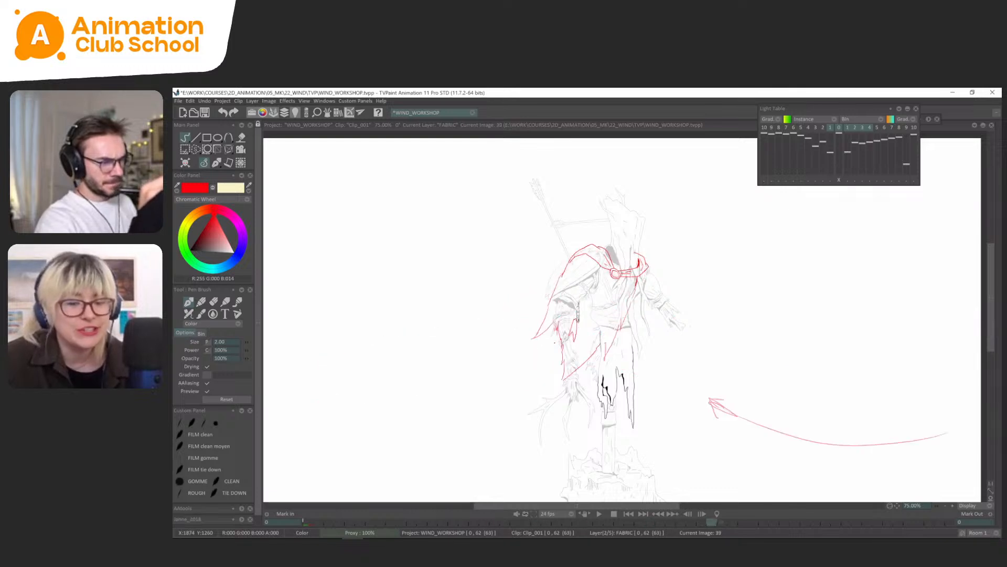
{"action": "key", "text": "Left"}
{"action": "key", "text": "Left"}
{"action": "key", "text": "Left"}
{"action": "key", "text": "Left"}
{"action": "key", "text": "Left"}
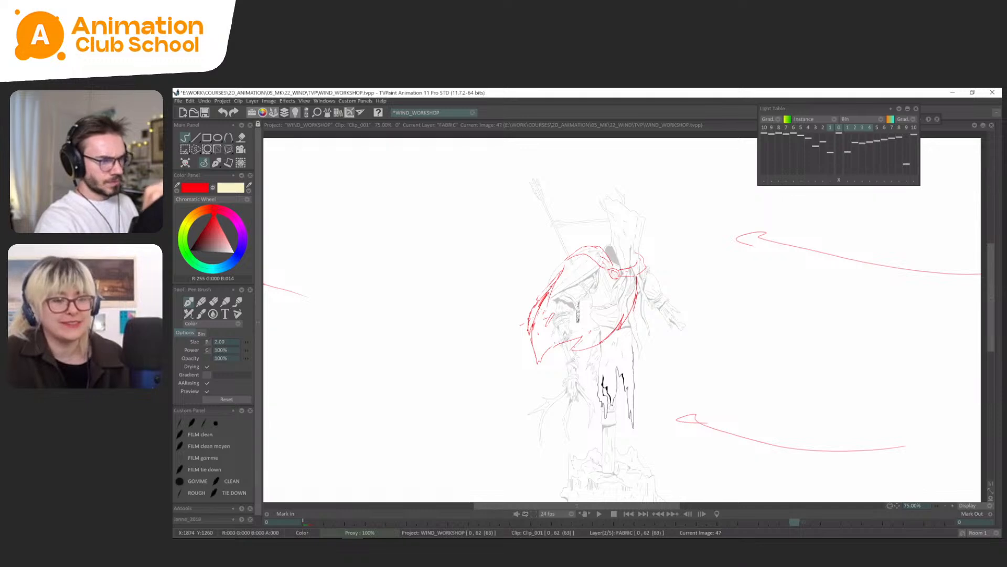
On FABRIC frame 50, lasso the collar section beside the clasp and adjust its placement with a transform.
{"action": "key", "text": "Right"}
{"action": "key", "text": "Right"}
{"action": "key", "text": "Right"}
{"action": "scroll", "coordinate": [637, 251], "scroll_direction": "up", "scroll_amount": 2}
{"action": "left_click_drag", "start_coordinate": [690, 291], "coordinate": [692, 290]}
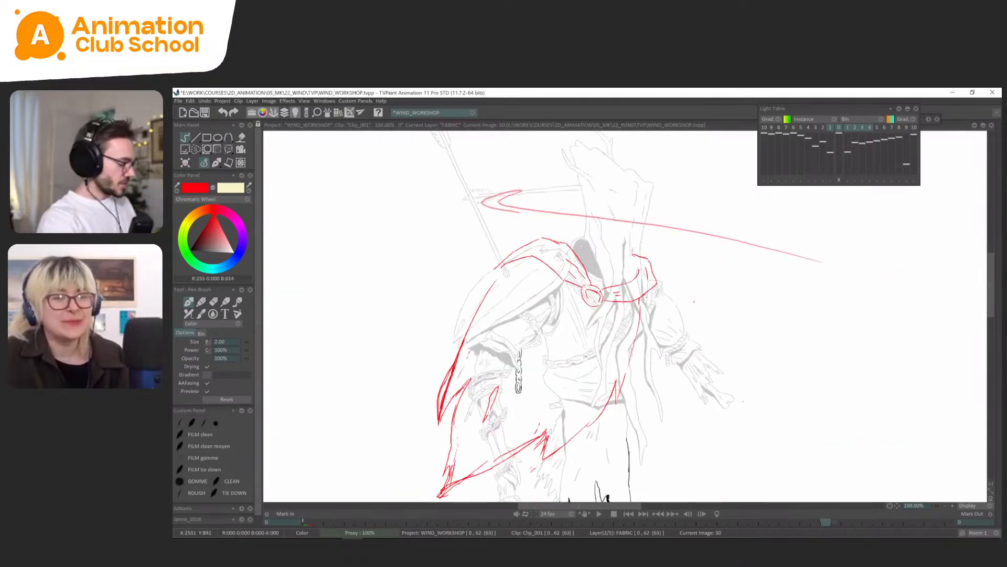
{"action": "key", "text": "s"}
{"action": "mouse_move", "coordinate": [631, 270]}
{"action": "left_mouse_down"}
{"action": "mouse_move", "coordinate": [608, 279]}
{"action": "mouse_move", "coordinate": [629, 271]}
{"action": "left_mouse_up"}
{"action": "key", "text": "ctrl+t"}
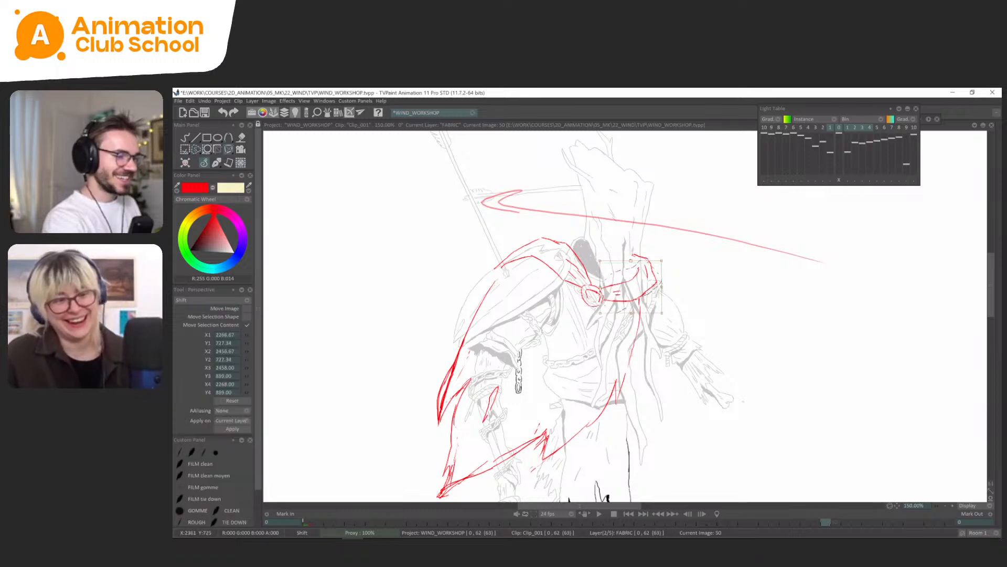
{"action": "left_click", "coordinate": [209, 161]}
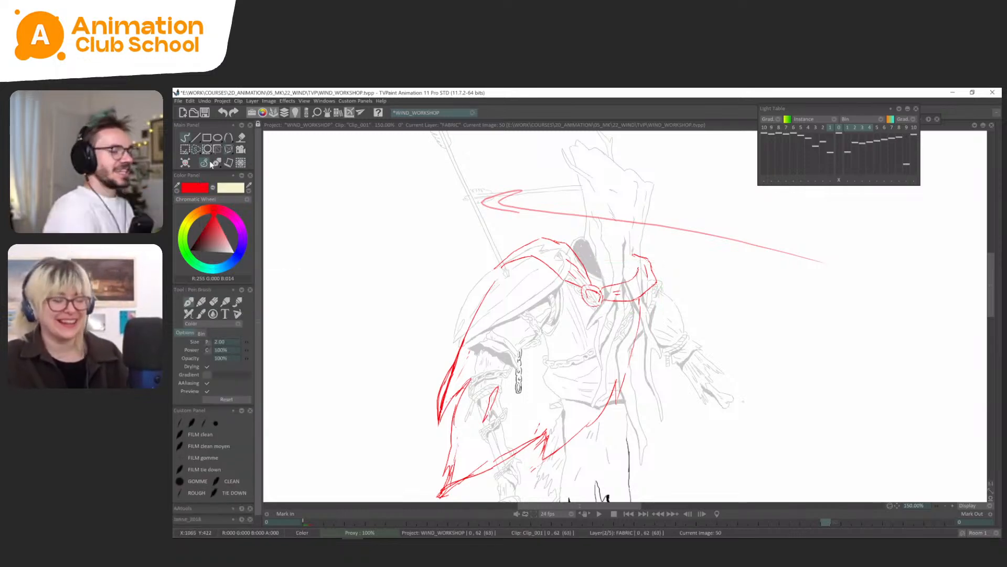
{"action": "key", "text": "Left"}
{"action": "key", "text": "Left"}
{"action": "key", "text": "Left"}
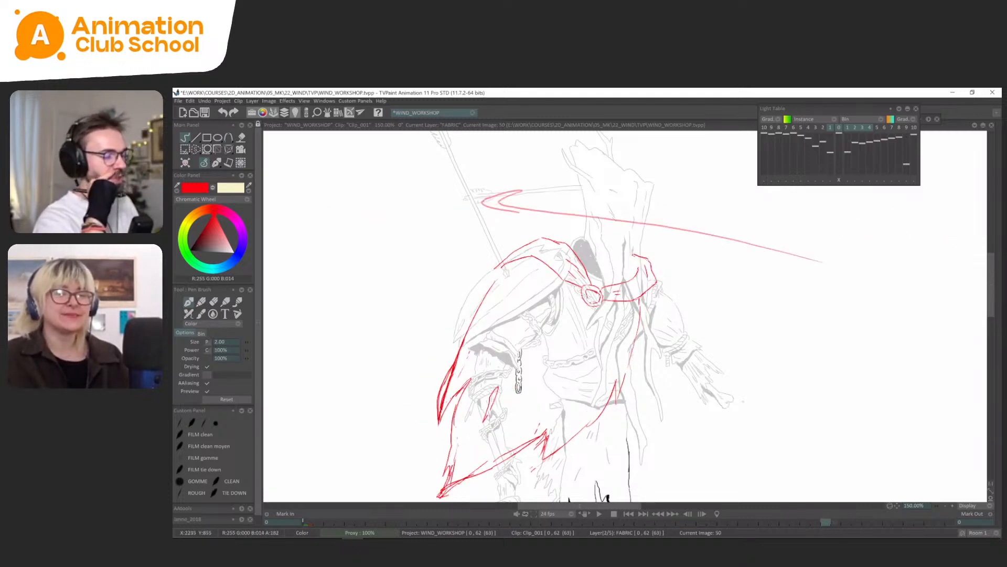
{"action": "left_click_drag", "start_coordinate": [655, 257], "coordinate": [732, 241]}
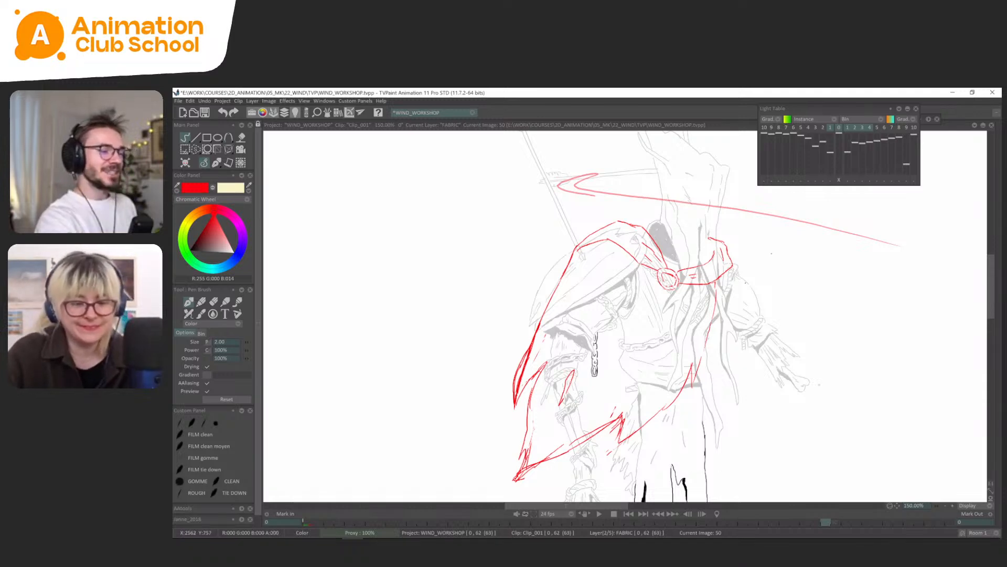
{"action": "left_click_drag", "start_coordinate": [762, 311], "coordinate": [746, 348]}
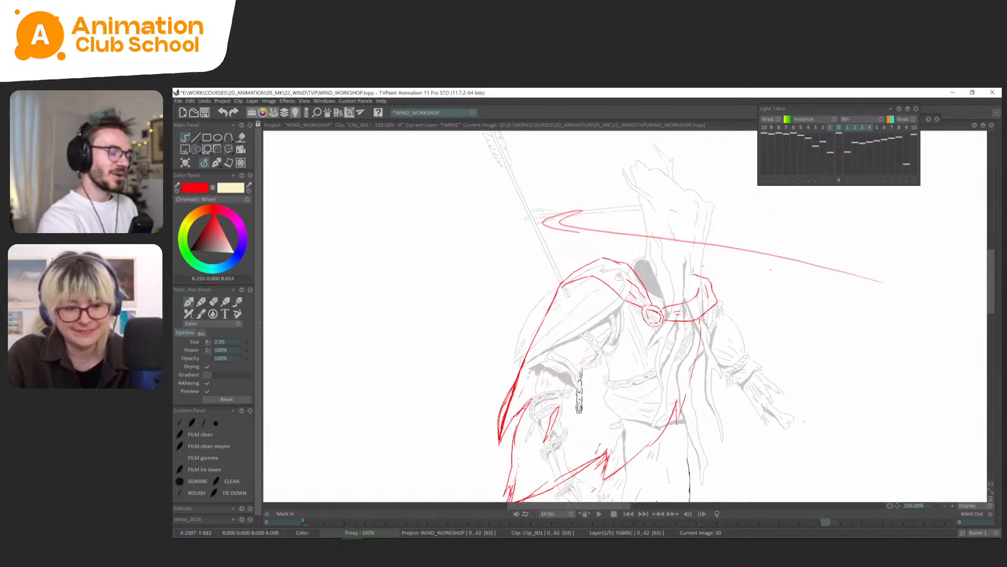
{"action": "scroll", "coordinate": [607, 292], "scroll_direction": "down", "scroll_amount": 1}
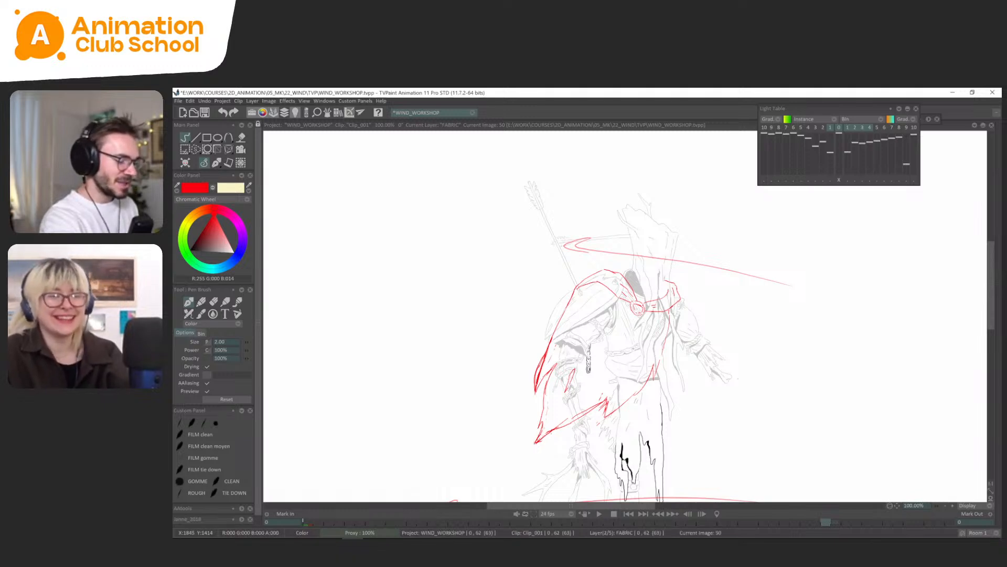
{"action": "left_click_drag", "start_coordinate": [574, 379], "coordinate": [579, 332]}
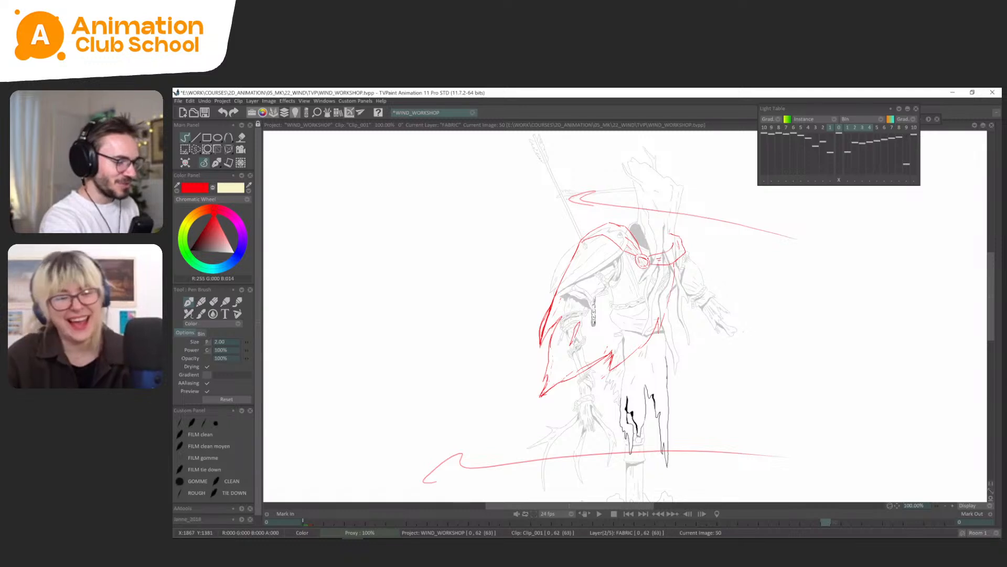
{"action": "left_click_drag", "start_coordinate": [718, 365], "coordinate": [726, 380]}
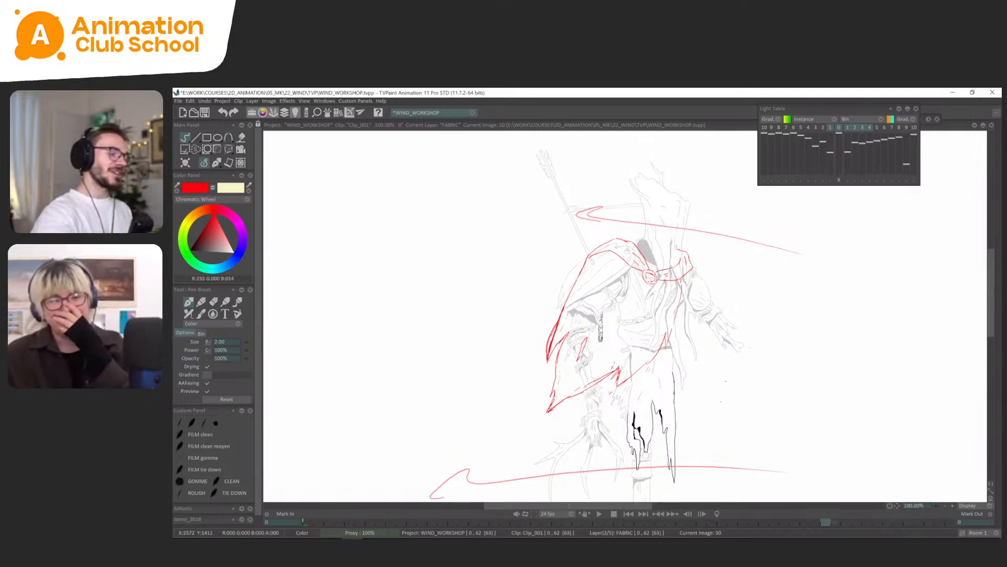
{"action": "left_click_drag", "start_coordinate": [576, 377], "coordinate": [581, 365]}
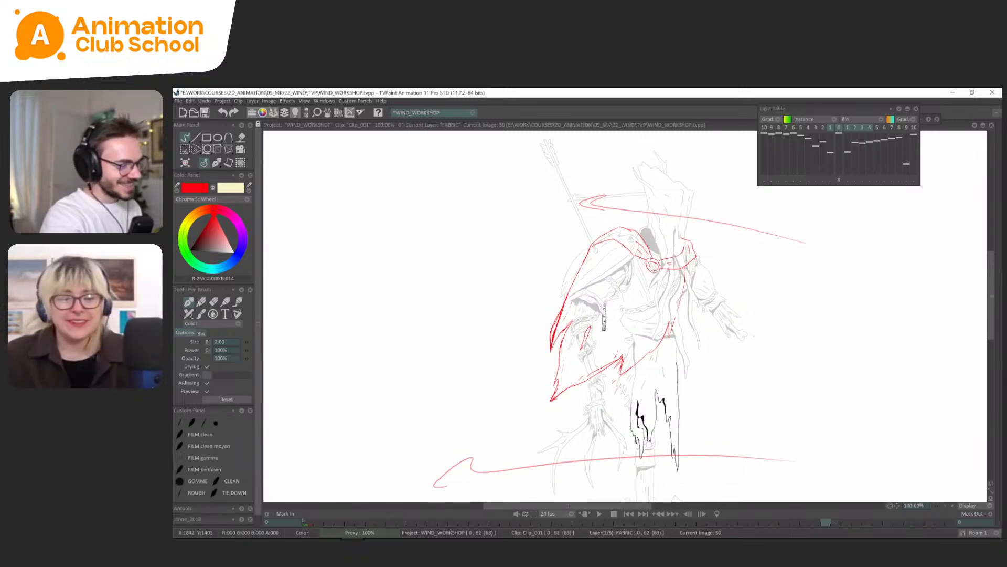
Go to FABRIC frame 45 and delete the extra sketch lines at the cape's lower outer corner.
{"action": "key", "text": "Left"}
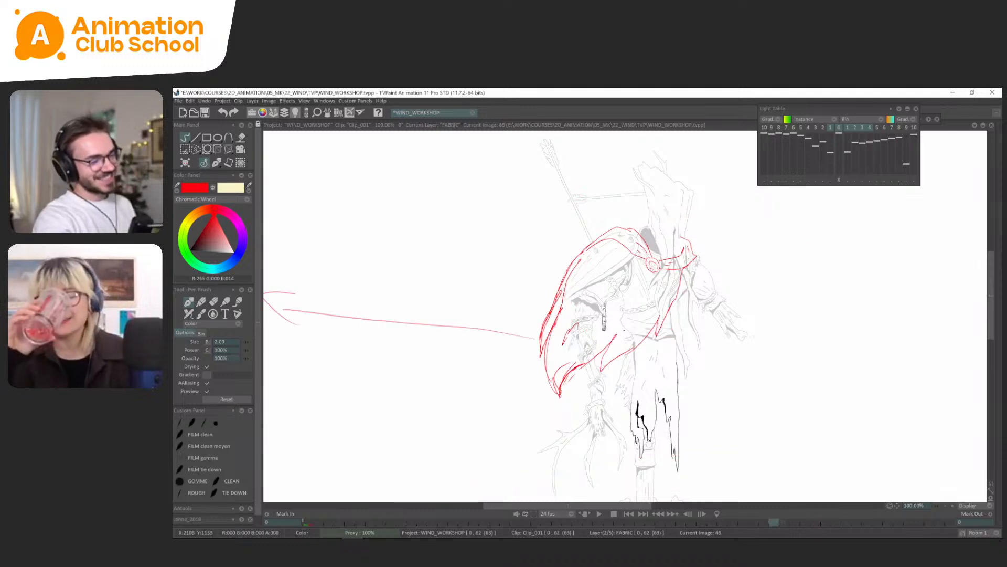
{"action": "key", "text": "Left"}
{"action": "key", "text": "Right"}
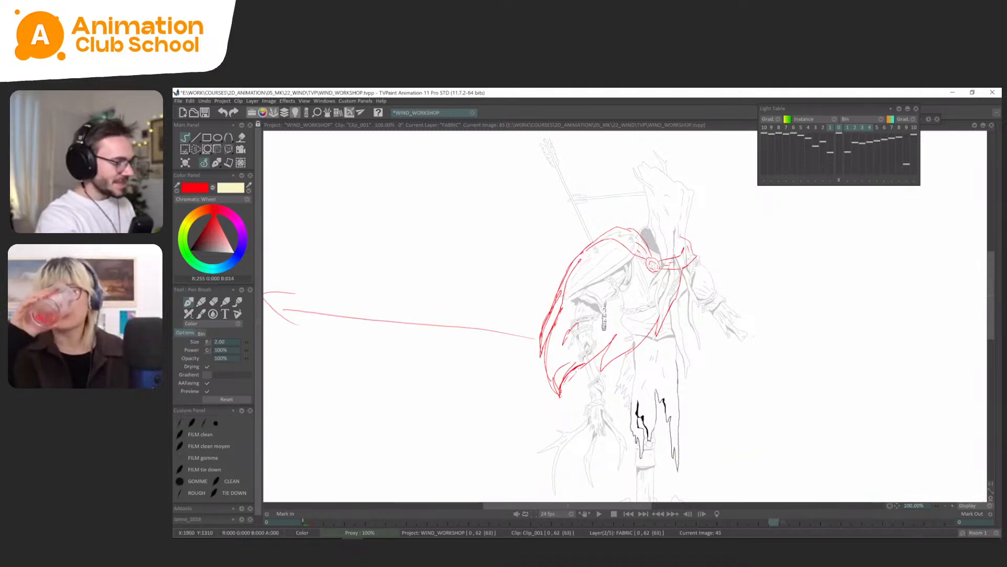
{"action": "key", "text": "s"}
{"action": "mouse_move", "coordinate": [578, 370]}
{"action": "left_mouse_down"}
{"action": "mouse_move", "coordinate": [563, 361]}
{"action": "mouse_move", "coordinate": [550, 374]}
{"action": "left_mouse_up"}
{"action": "key", "text": "Delete"}
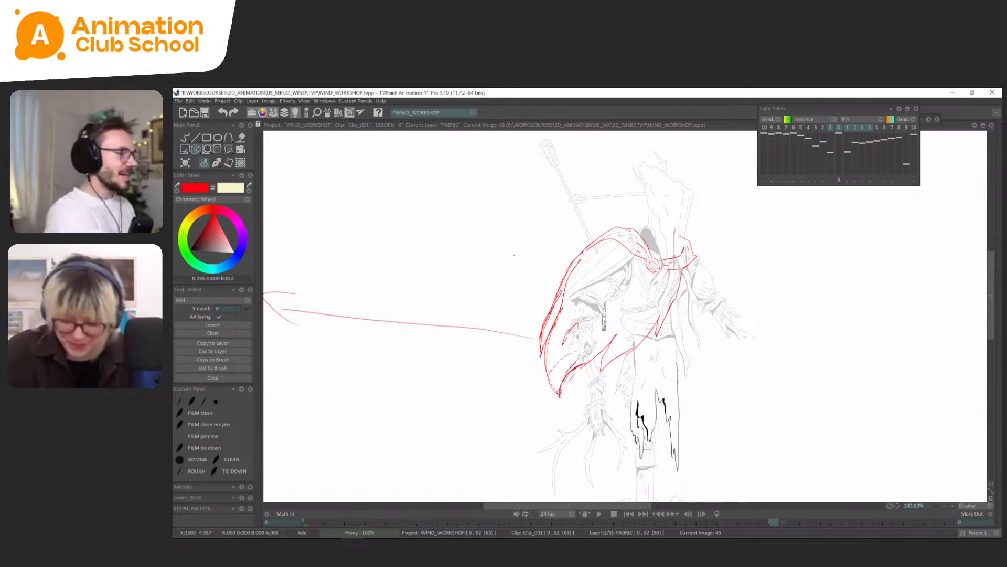
{"action": "left_click", "coordinate": [217, 163]}
Flip back and forth between the cape drawings at frames 42 and 47 to compare the movement of the hem.
{"action": "key", "text": "Left"}
{"action": "key", "text": "Left"}
{"action": "key", "text": "Right"}
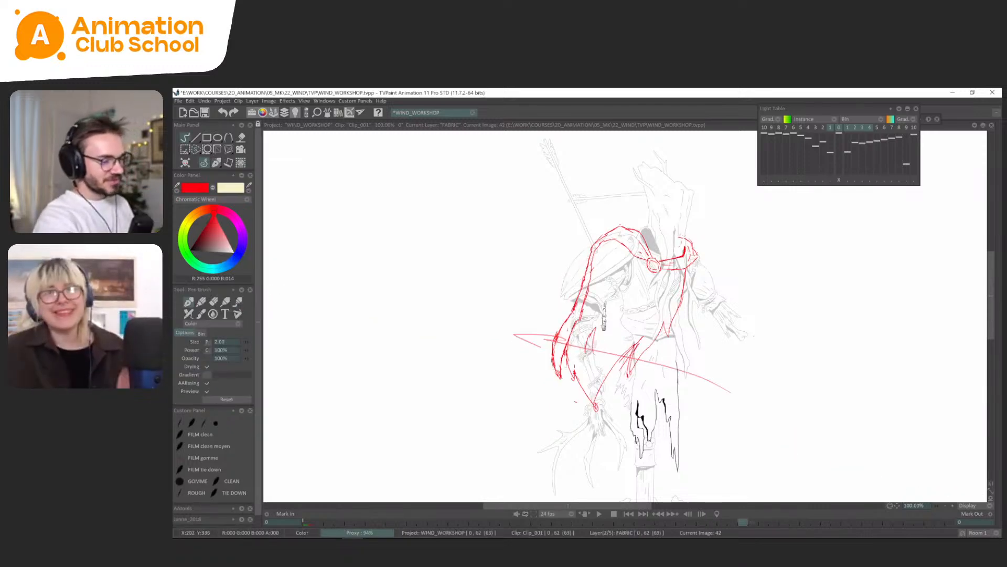
{"action": "key", "text": "Right"}
{"action": "key", "text": "Right"}
{"action": "key", "text": "Right"}
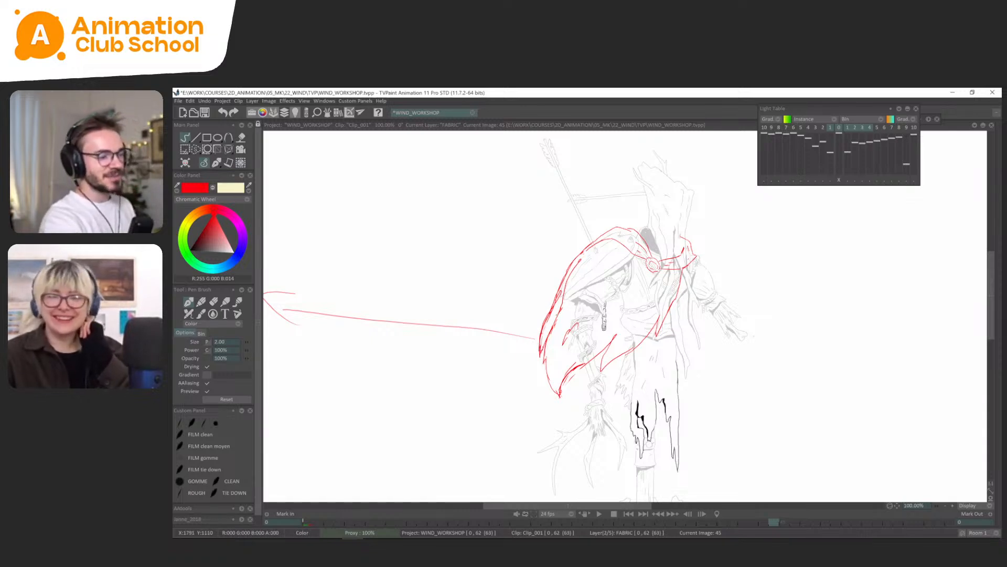
{"action": "key", "text": "Right"}
{"action": "key", "text": "Left"}
{"action": "key", "text": "Right"}
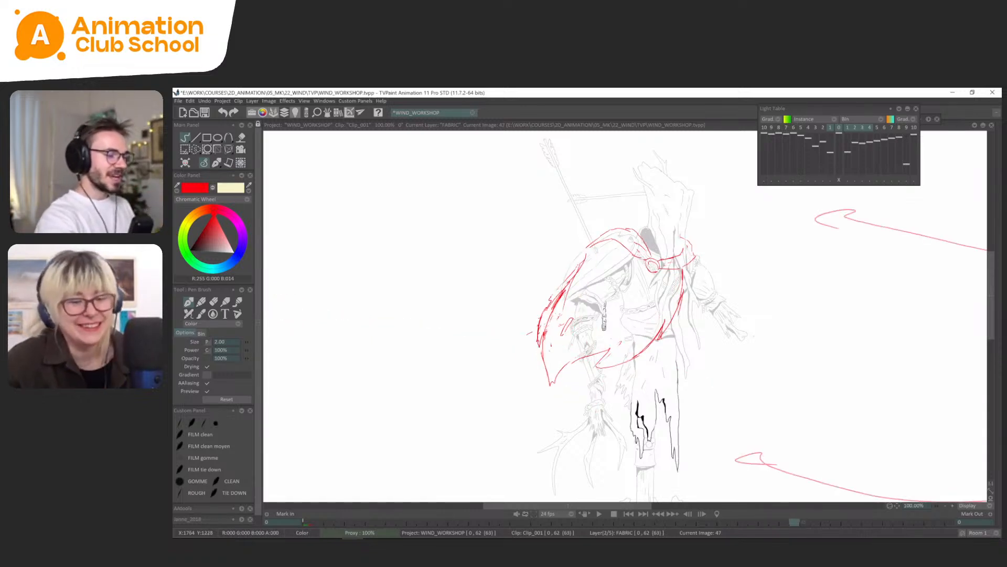
{"action": "key", "text": "Left"}
{"action": "key", "text": "Right"}
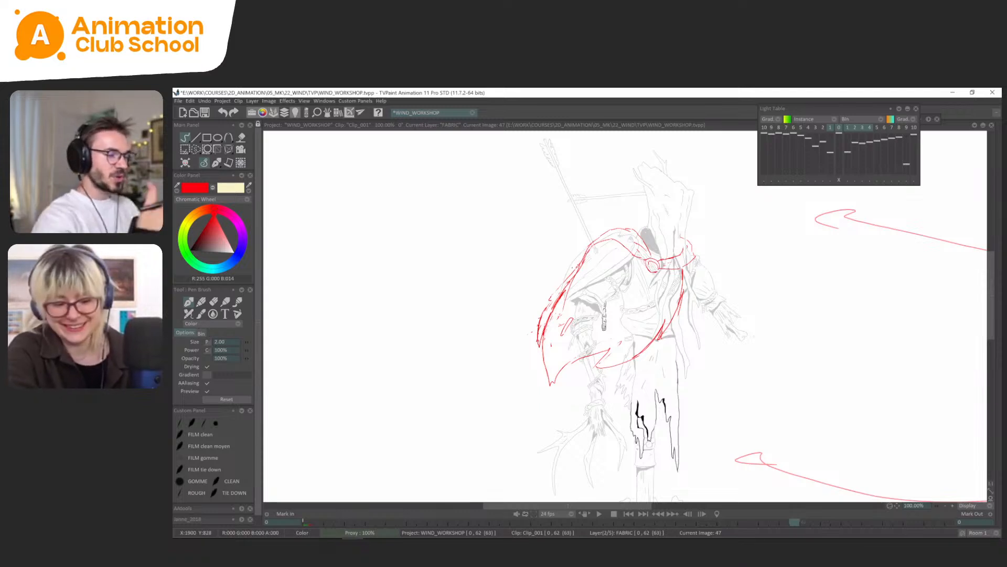
{"action": "key", "text": "Left"}
{"action": "key", "text": "Left"}
{"action": "key", "text": "Right"}
{"action": "key", "text": "Right"}
{"action": "key", "text": "Right"}
{"action": "key", "text": "Right"}
{"action": "key", "text": "Right"}
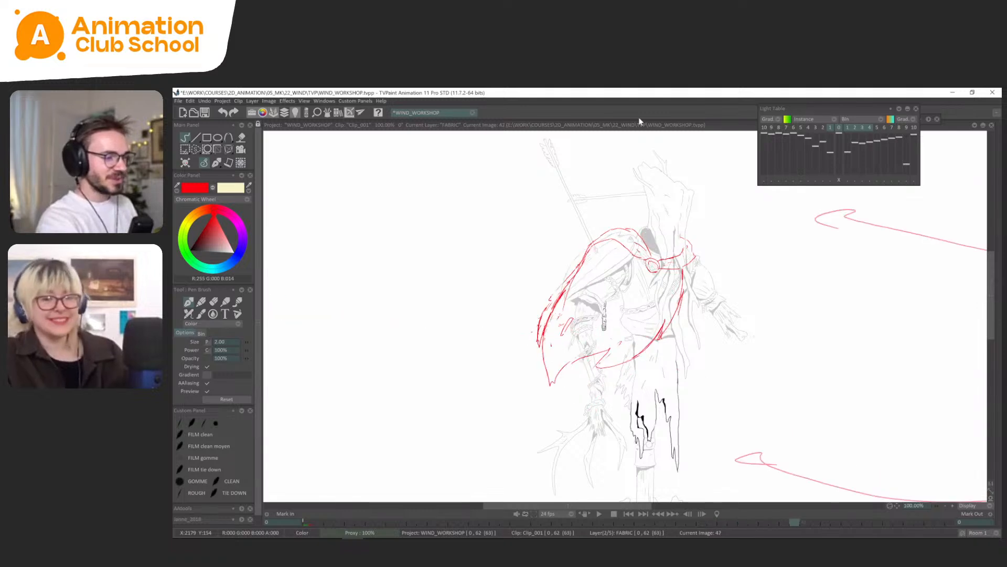
Flip and scrub through the FABRIC drawings between frames 45 and 52 to examine how the cape's lower corner travels.
{"action": "key", "text": "Right"}
{"action": "key", "text": "Right"}
{"action": "key", "text": "Left"}
{"action": "key", "text": "Left"}
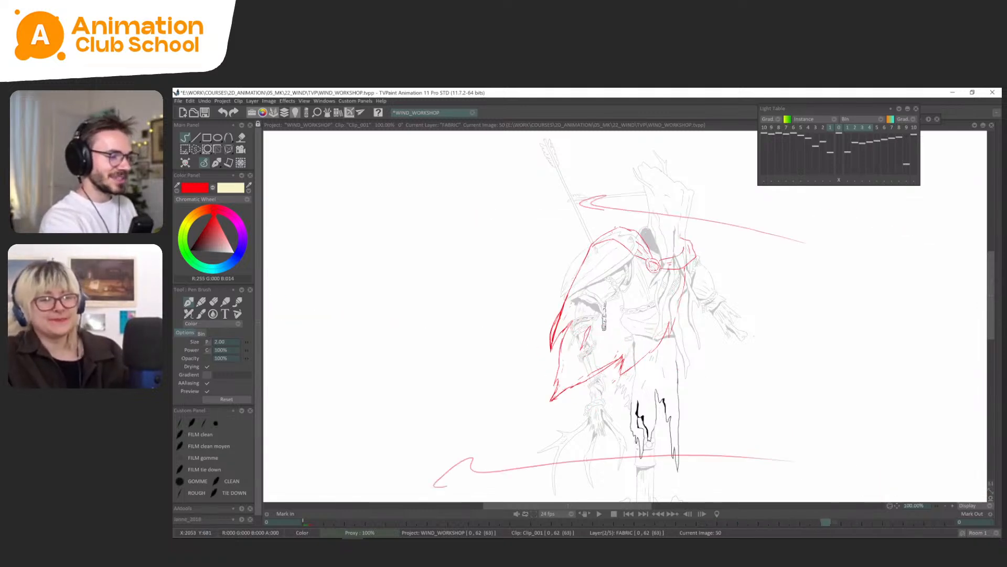
{"action": "key", "text": "Right"}
{"action": "key", "text": "Right"}
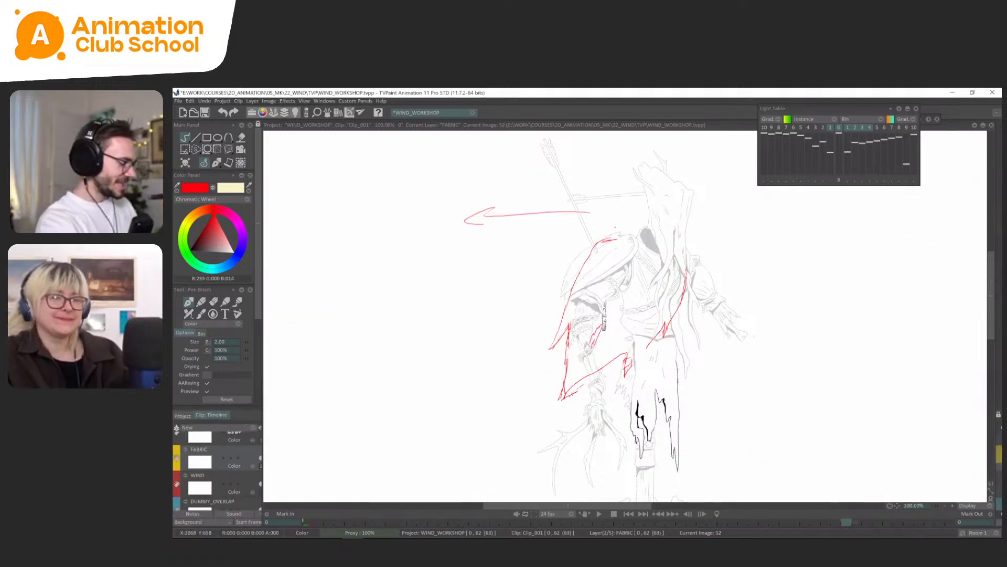
{"action": "key", "text": "Right"}
{"action": "key", "text": "Left"}
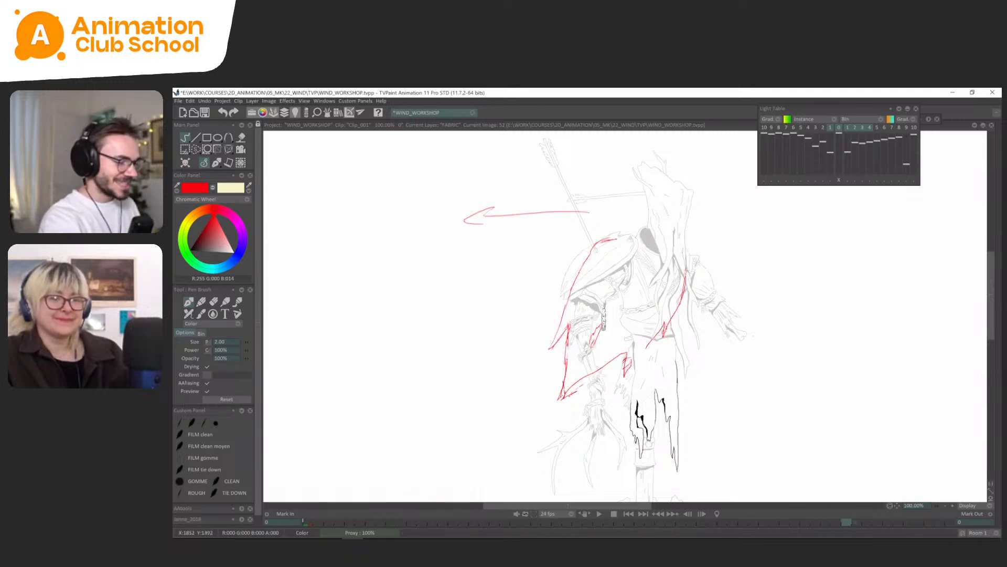
{"action": "key", "text": "Left"}
{"action": "key", "text": "Left"}
{"action": "key", "text": "Left"}
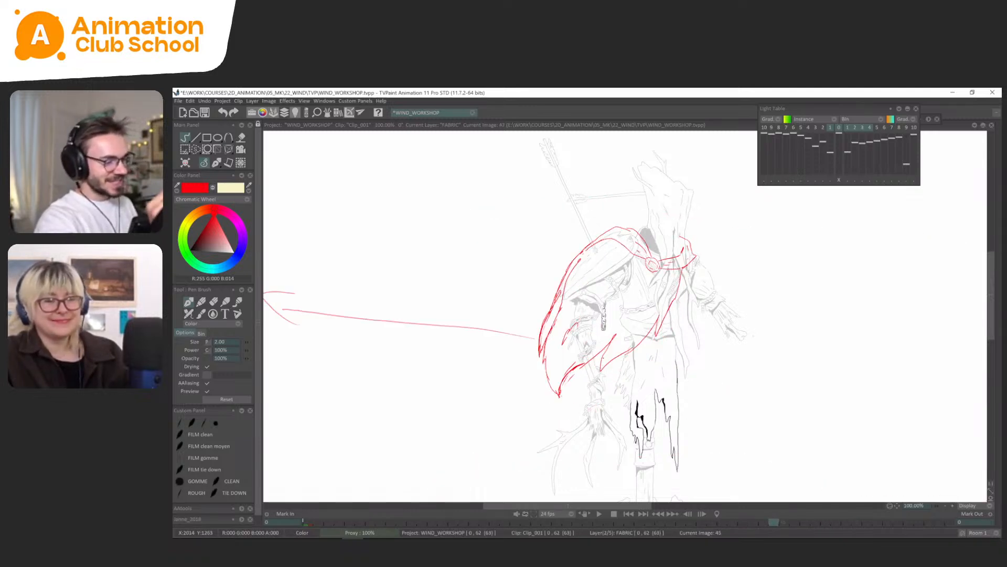
{"action": "key", "text": "Right"}
{"action": "key", "text": "Right"}
{"action": "key", "text": "Right"}
{"action": "key", "text": "Left"}
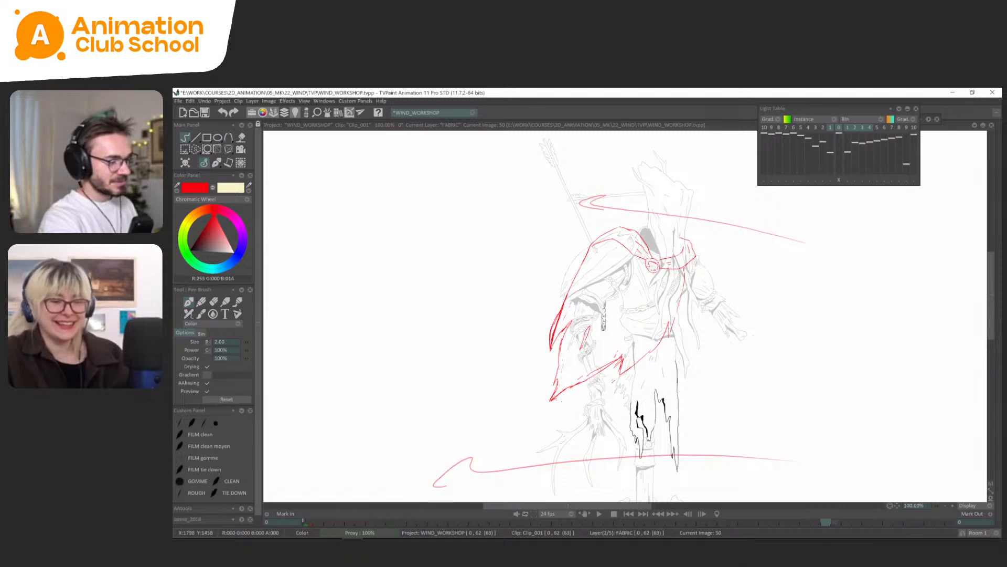
{"action": "key", "text": "Right"}
{"action": "key", "text": "Right"}
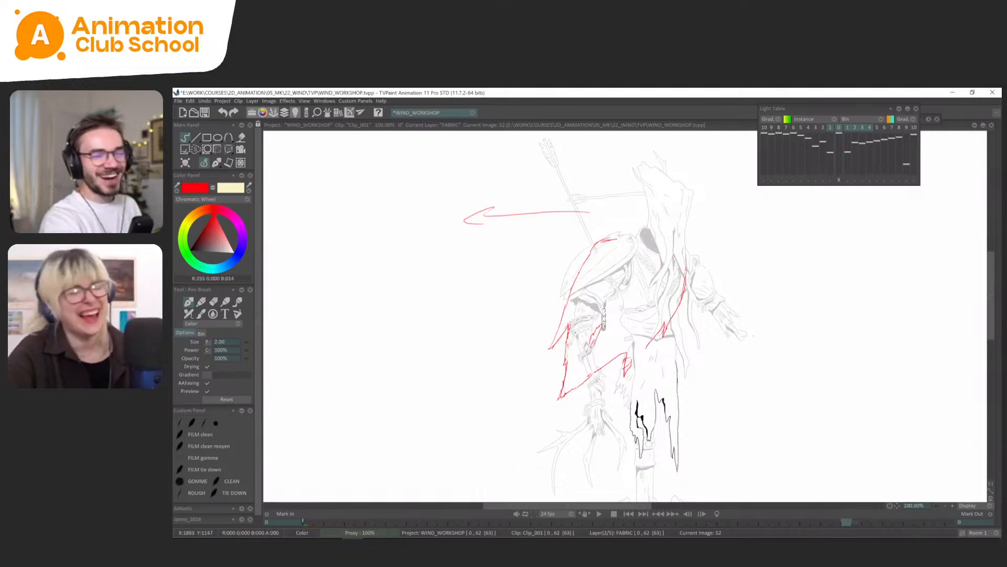
{"action": "left_click_drag", "start_coordinate": [847, 522], "coordinate": [795, 522]}
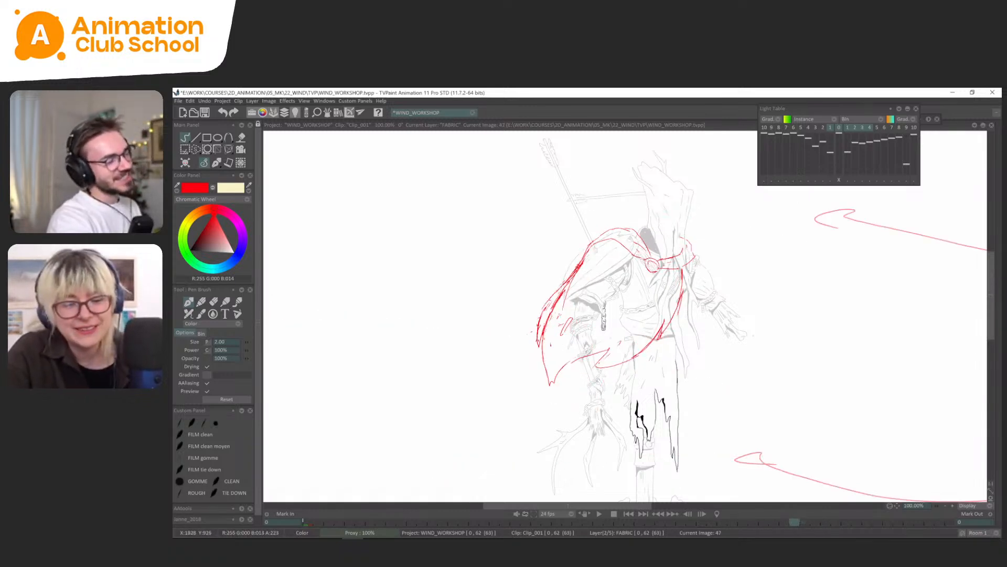
Undo the last edit on FABRIC frame 47 and restroke the hem beside the notch on frame 50.
{"action": "mouse_move", "coordinate": [795, 522]}
{"action": "left_mouse_down"}
{"action": "mouse_move", "coordinate": [743, 522]}
{"action": "mouse_move", "coordinate": [794, 522]}
{"action": "left_mouse_up"}
{"action": "key", "text": "ctrl+z"}
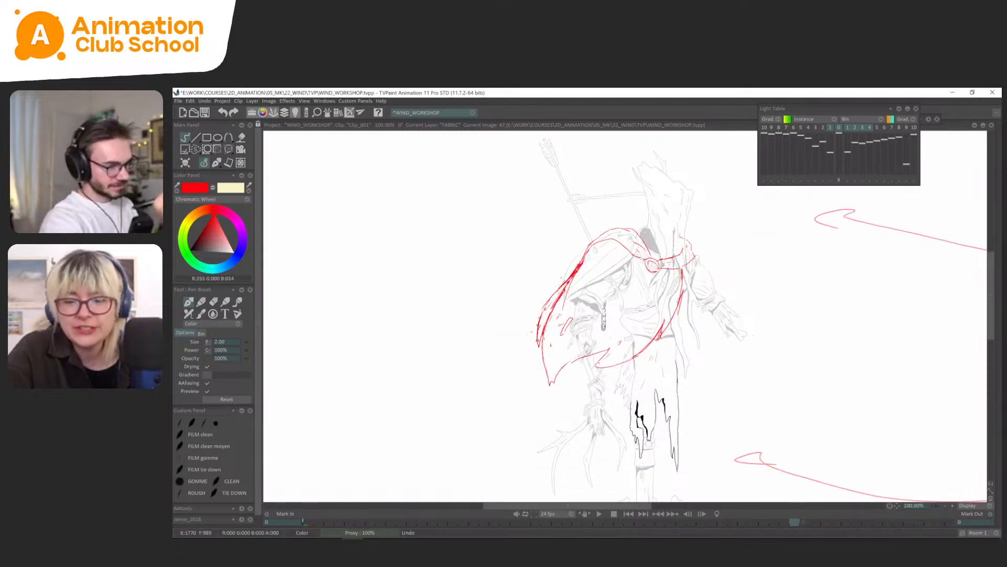
{"action": "key", "text": "Right"}
{"action": "key", "text": "Right"}
{"action": "key", "text": "Left"}
{"action": "key", "text": "Left"}
{"action": "key", "text": "Right"}
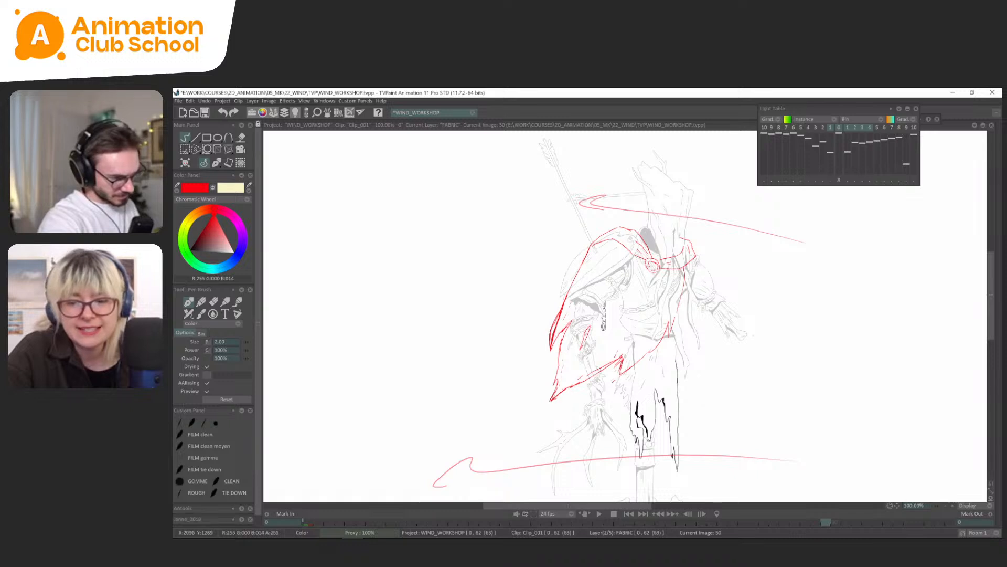
{"action": "mouse_move", "coordinate": [621, 361]}
{"action": "left_mouse_down"}
{"action": "mouse_move", "coordinate": [624, 374]}
{"action": "mouse_move", "coordinate": [647, 348]}
{"action": "left_mouse_up"}
Flip back and forth through the FABRIC drawings from frame 50 to the end to examine how the cape settles.
{"action": "key", "text": "Right"}
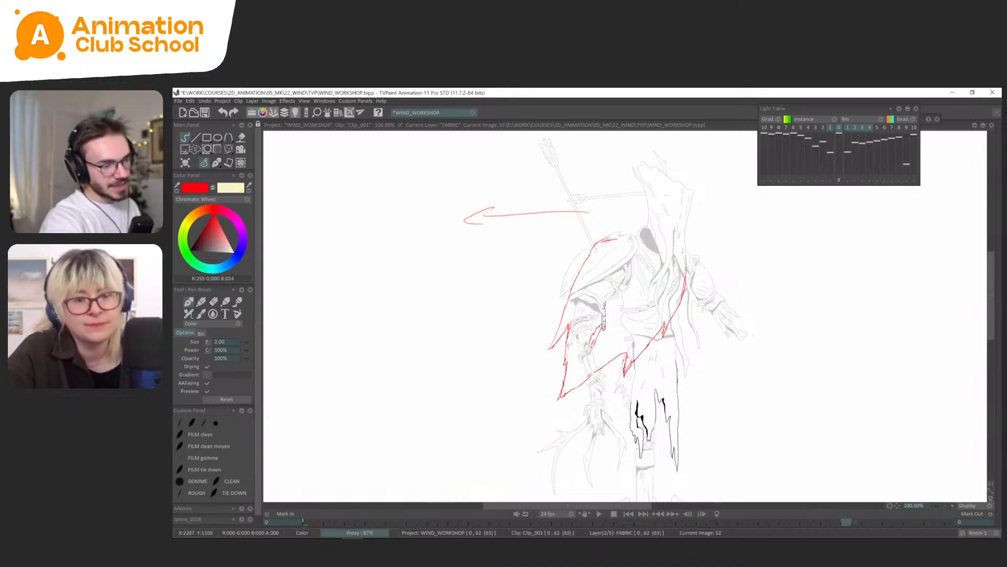
{"action": "key", "text": "Left"}
{"action": "key", "text": "Right"}
{"action": "key", "text": "Right"}
{"action": "key", "text": "Left"}
{"action": "key", "text": "Right"}
{"action": "key", "text": "Right"}
{"action": "key", "text": "Right"}
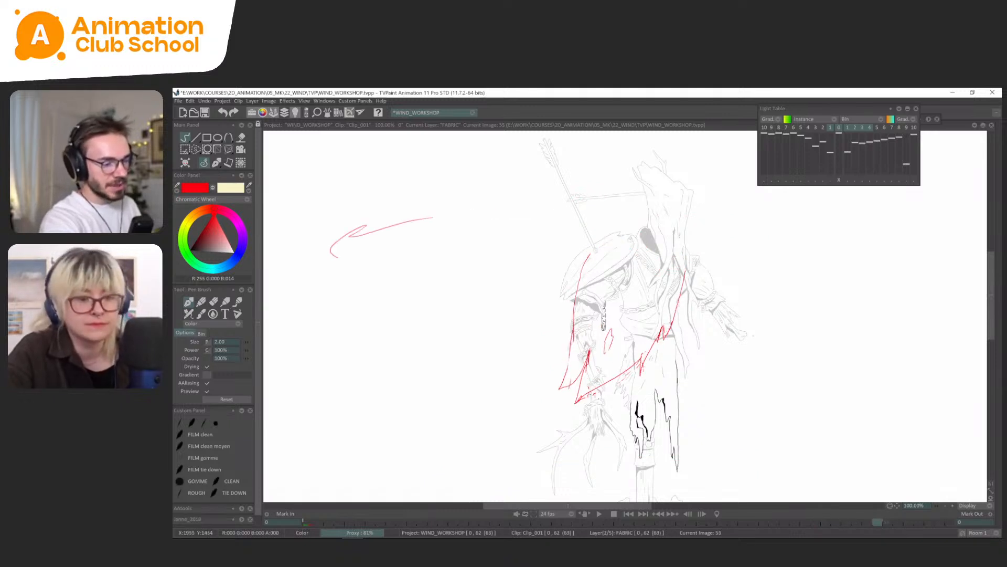
{"action": "key", "text": "Left"}
{"action": "key", "text": "Left"}
{"action": "key", "text": "Left"}
{"action": "key", "text": "Left"}
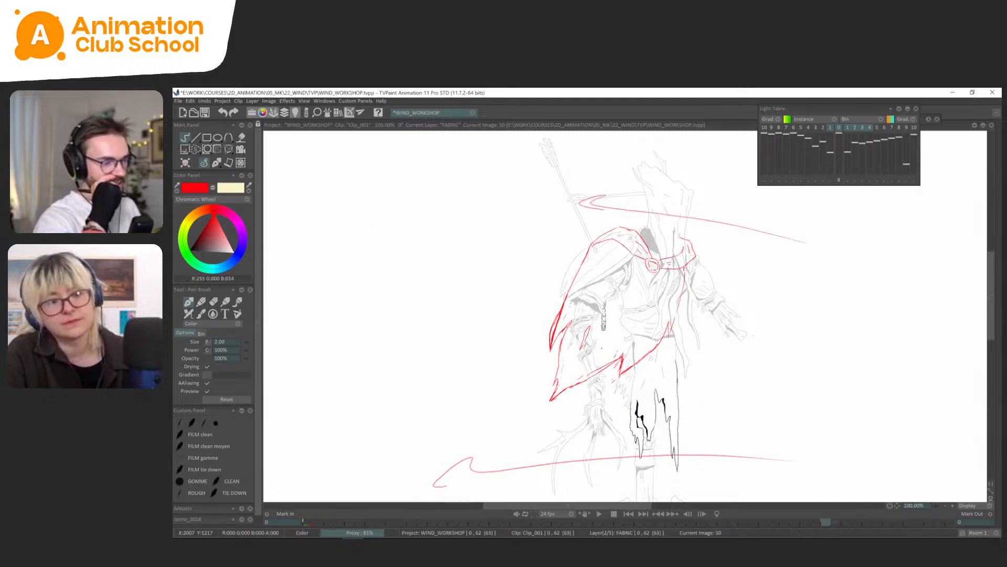
{"action": "key", "text": "Right"}
{"action": "key", "text": "Right"}
{"action": "key", "text": "Right"}
{"action": "key", "text": "Right"}
{"action": "key", "text": "Left"}
{"action": "key", "text": "Left"}
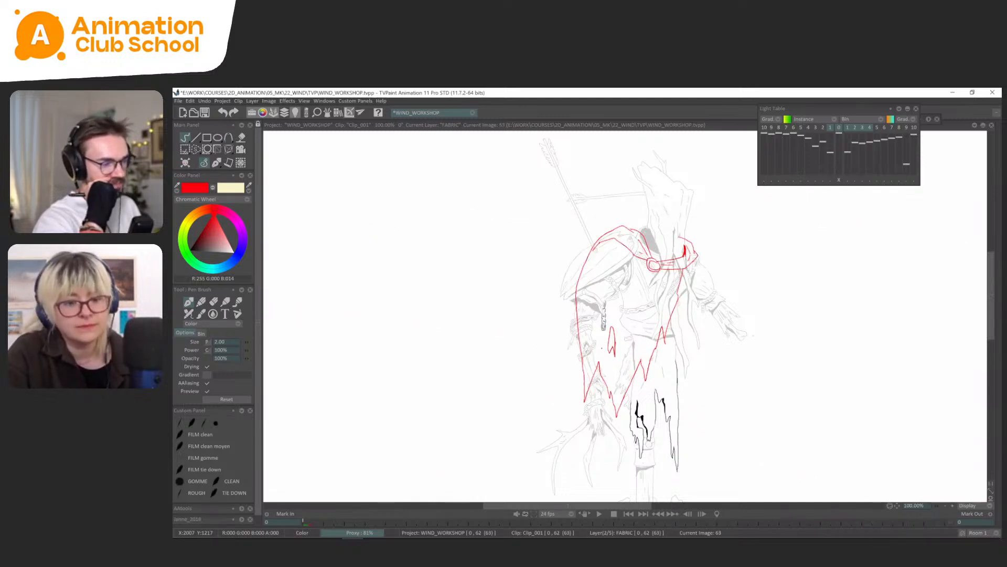
{"action": "key", "text": "Right"}
{"action": "key", "text": "Right"}
Save the project and flip through the closing FABRIC drawings around frame 55 to check the outer point.
{"action": "key", "text": "ctrl+s"}
{"action": "key", "text": "Left"}
{"action": "key", "text": "Left"}
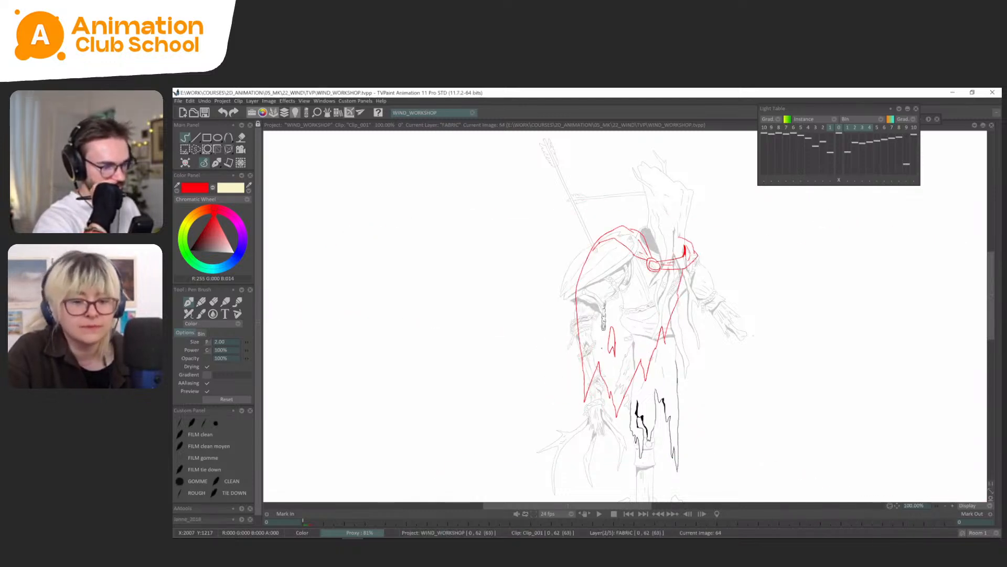
{"action": "key", "text": "Left"}
{"action": "key", "text": "Left"}
{"action": "key", "text": "Left"}
{"action": "key", "text": "Left"}
{"action": "key", "text": "Left"}
{"action": "key", "text": "Right"}
{"action": "key", "text": "Right"}
{"action": "key", "text": "Right"}
{"action": "key", "text": "Right"}
{"action": "key", "text": "Right"}
{"action": "key", "text": "Right"}
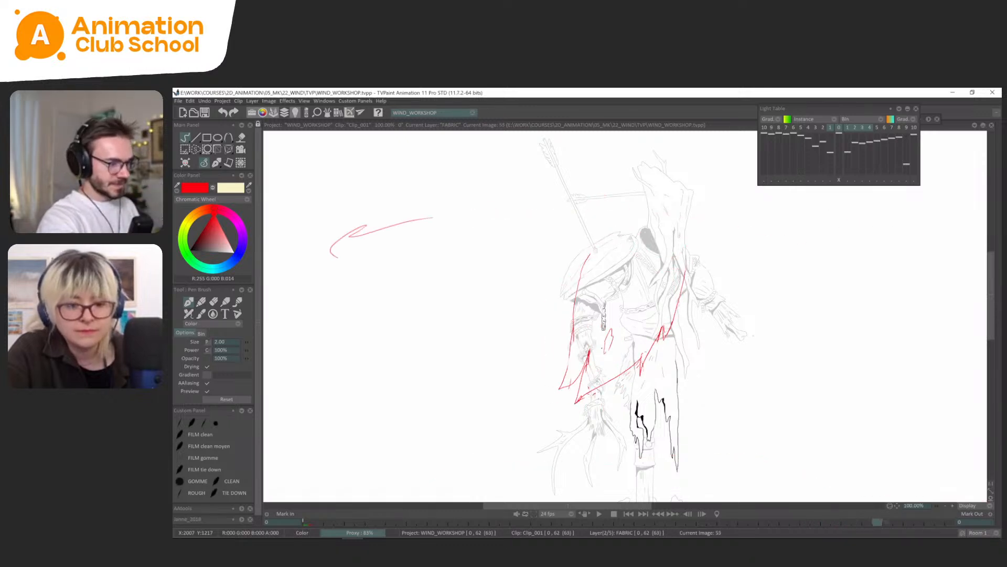
On FABRIC frame 52, lasso the cape's outer torn point and lower and reshape it with a perspective transform.
{"action": "key", "text": "Left"}
{"action": "key", "text": "Left"}
{"action": "key", "text": "Left"}
{"action": "key", "text": "s"}
{"action": "mouse_move", "coordinate": [571, 299]}
{"action": "left_mouse_down"}
{"action": "mouse_move", "coordinate": [570, 317]}
{"action": "mouse_move", "coordinate": [565, 299]}
{"action": "left_mouse_up"}
{"action": "key", "text": "ctrl+t"}
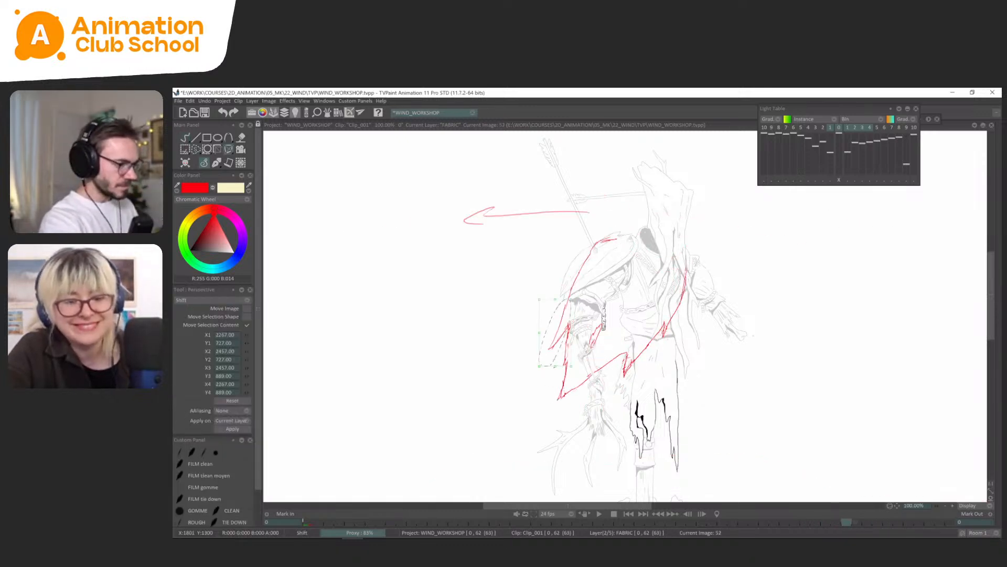
{"action": "left_click_drag", "start_coordinate": [556, 366], "coordinate": [552, 380]}
{"action": "left_click_drag", "start_coordinate": [573, 316], "coordinate": [570, 347]}
{"action": "left_click_drag", "start_coordinate": [540, 299], "coordinate": [551, 294]}
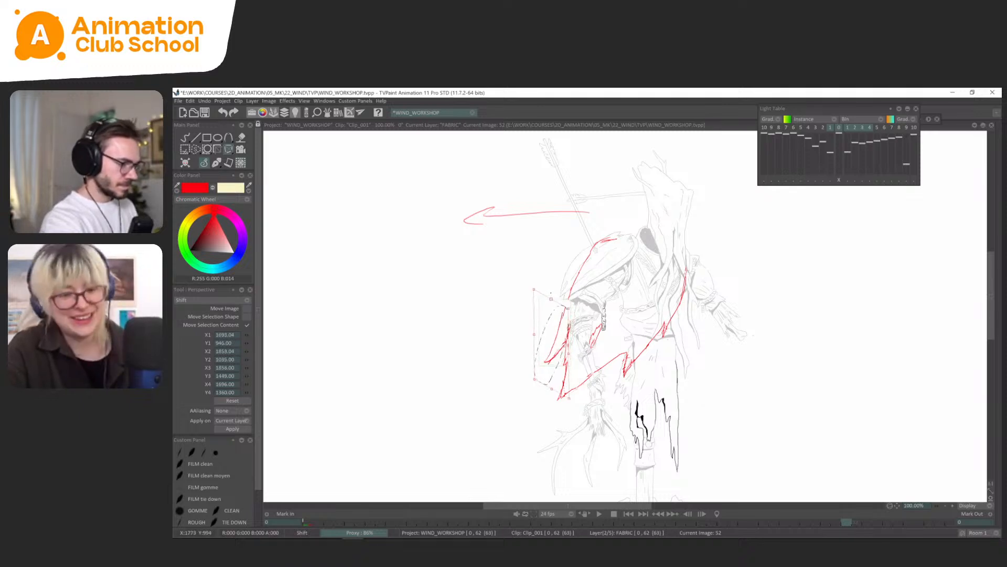
{"action": "key", "text": "Return"}
{"action": "left_click", "coordinate": [215, 163]}
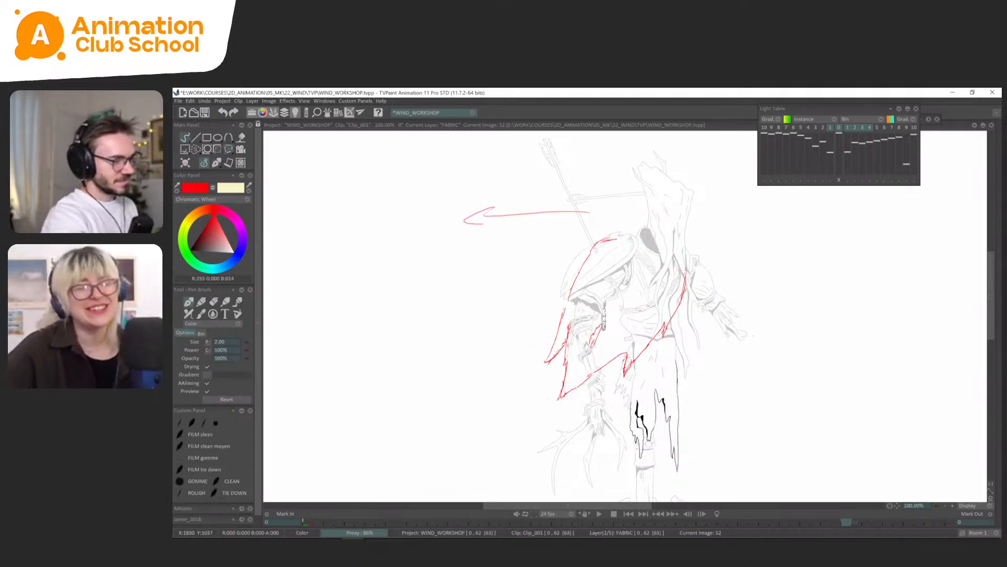
On FABRIC frame 55, lasso the cape's outer torn point and raise it slightly with a transform.
{"action": "key", "text": "Right"}
{"action": "key", "text": "Left"}
{"action": "key", "text": "Right"}
{"action": "key", "text": "s"}
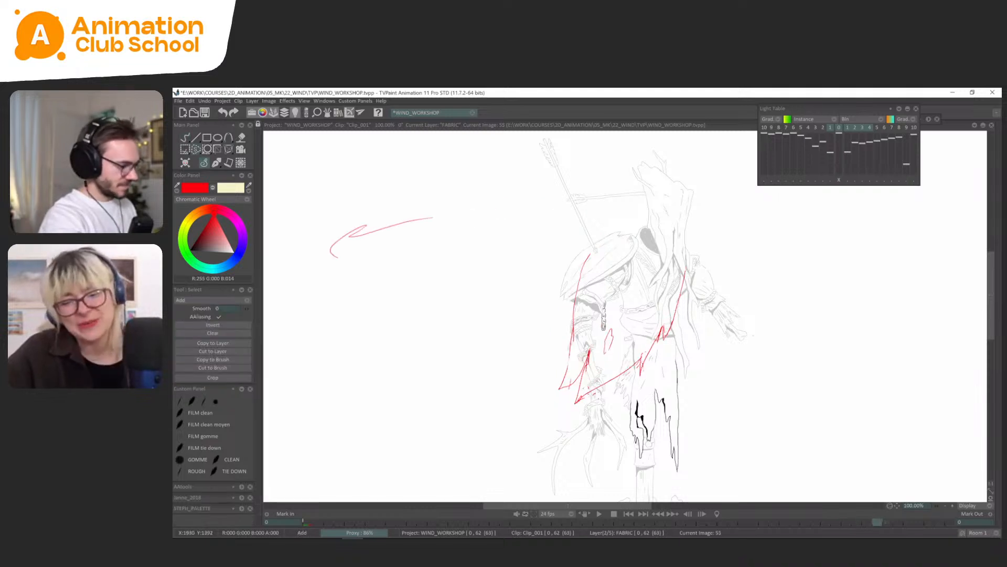
{"action": "left_click_drag", "start_coordinate": [577, 343], "coordinate": [580, 346]}
{"action": "key", "text": "ctrl+t"}
{"action": "left_click_drag", "start_coordinate": [569, 403], "coordinate": [574, 378]}
{"action": "left_click", "coordinate": [215, 163]}
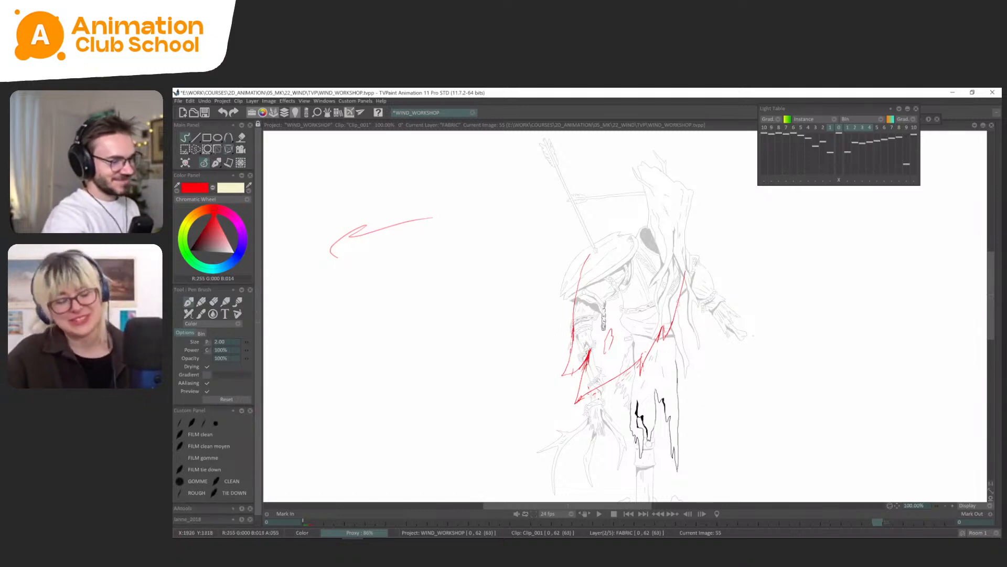
Flip through the FABRIC drawings between frames 42 and 55 to check the movement of the adjusted outer points.
{"action": "key", "text": "Left"}
{"action": "key", "text": "Left"}
{"action": "key", "text": "Left"}
{"action": "key", "text": "Right"}
{"action": "key", "text": "Right"}
{"action": "key", "text": "Left"}
{"action": "key", "text": "Left"}
{"action": "key", "text": "Right"}
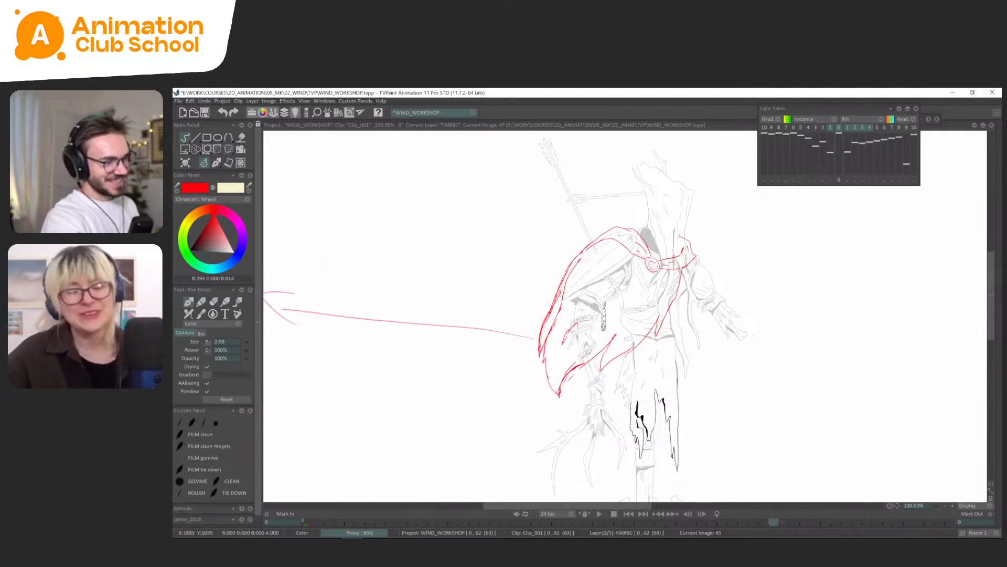
{"action": "key", "text": "Right"}
{"action": "key", "text": "Right"}
{"action": "key", "text": "Left"}
{"action": "key", "text": "Left"}
{"action": "key", "text": "Left"}
{"action": "key", "text": "Left"}
{"action": "key", "text": "Left"}
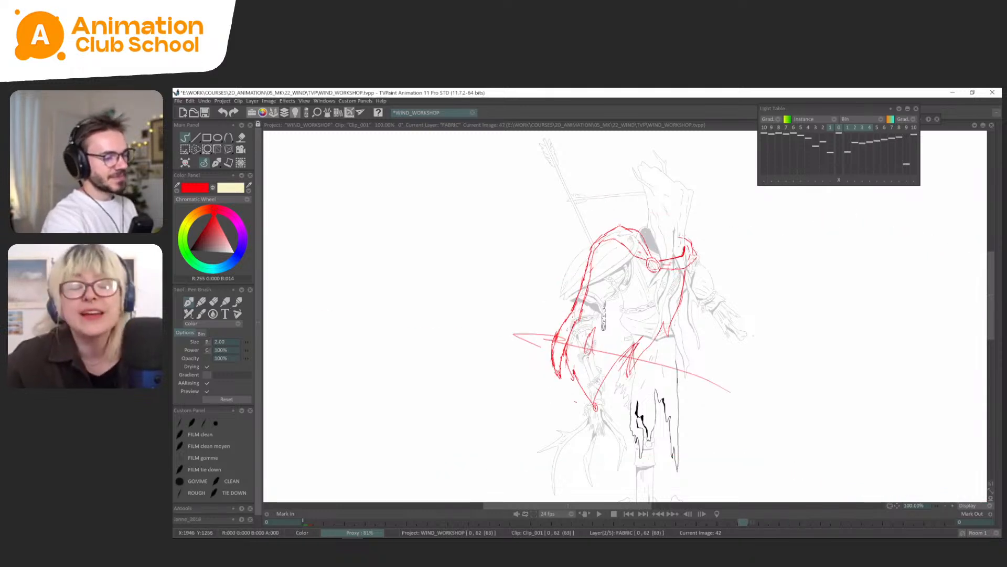
Step back to the earlier FABRIC drawings and flip between frames 22 and 26 to examine the cape lifting.
{"action": "key", "text": "Left"}
{"action": "key", "text": "Left"}
{"action": "key", "text": "Left"}
{"action": "key", "text": "Left"}
{"action": "key", "text": "Left"}
{"action": "key", "text": "Left"}
{"action": "key", "text": "Left"}
{"action": "key", "text": "Left"}
{"action": "key", "text": "Left"}
{"action": "key", "text": "Left"}
{"action": "key", "text": "Left"}
{"action": "key", "text": "Left"}
{"action": "key", "text": "Left"}
{"action": "key", "text": "Left"}
{"action": "key", "text": "Left"}
{"action": "key", "text": "Left"}
{"action": "key", "text": "Left"}
{"action": "key", "text": "Left"}
{"action": "key", "text": "Left"}
{"action": "key", "text": "Left"}
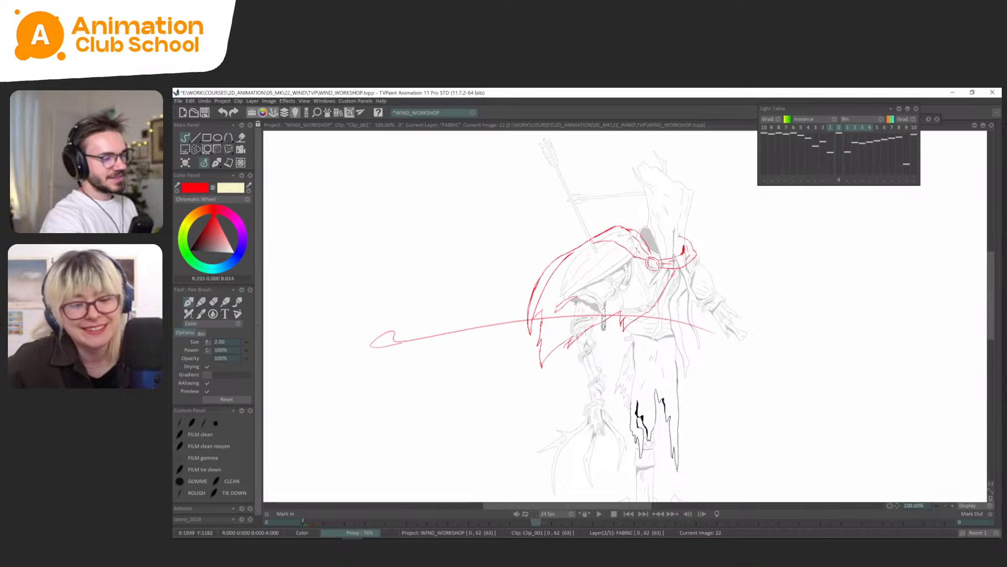
{"action": "key", "text": "Right"}
{"action": "key", "text": "Right"}
{"action": "key", "text": "Right"}
{"action": "key", "text": "Right"}
{"action": "key", "text": "Right"}
{"action": "key", "text": "Right"}
{"action": "key", "text": "Right"}
{"action": "key", "text": "Right"}
{"action": "key", "text": "Right"}
{"action": "key", "text": "Right"}
{"action": "key", "text": "Right"}
{"action": "key", "text": "Left"}
{"action": "key", "text": "Left"}
{"action": "key", "text": "Left"}
{"action": "key", "text": "Left"}
{"action": "key", "text": "Left"}
{"action": "key", "text": "Left"}
{"action": "key", "text": "Left"}
{"action": "key", "text": "Left"}
{"action": "key", "text": "Left"}
{"action": "key", "text": "Left"}
{"action": "key", "text": "Left"}
{"action": "key", "text": "Left"}
{"action": "key", "text": "Left"}
{"action": "key", "text": "Left"}
{"action": "key", "text": "Left"}
{"action": "key", "text": "Right"}
{"action": "key", "text": "Right"}
{"action": "key", "text": "Right"}
{"action": "key", "text": "Right"}
{"action": "key", "text": "Right"}
{"action": "key", "text": "Right"}
{"action": "key", "text": "Right"}
{"action": "key", "text": "Right"}
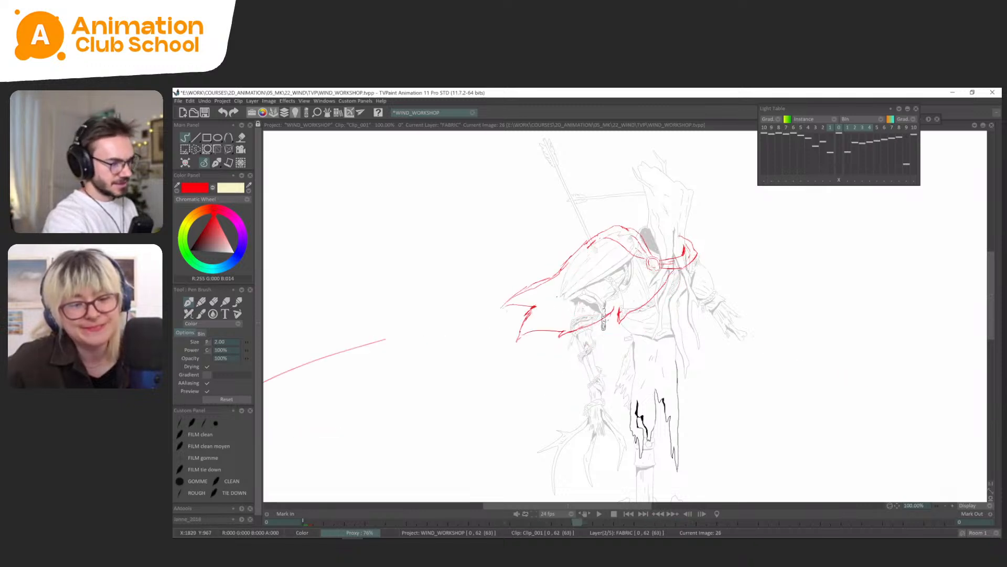
Compare the FABRIC drawings at frames 33 and 36 to examine how the raised cape starts to drop.
{"action": "key", "text": "Right"}
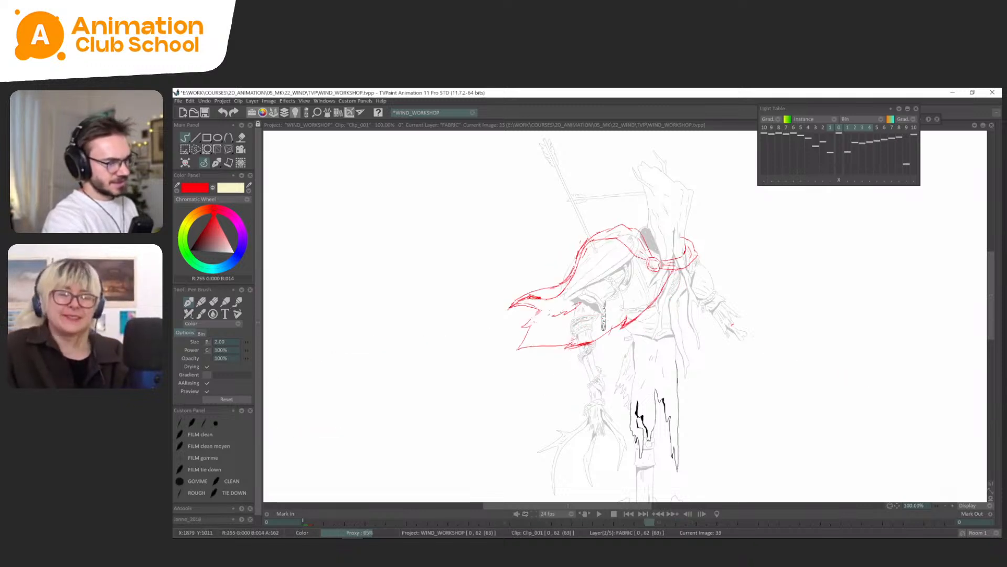
{"action": "key", "text": "Left"}
{"action": "key", "text": "Right"}
{"action": "key", "text": "Right"}
{"action": "key", "text": "Right"}
{"action": "key", "text": "Right"}
{"action": "key", "text": "Right"}
{"action": "key", "text": "Right"}
{"action": "key", "text": "Right"}
{"action": "key", "text": "Right"}
{"action": "key", "text": "Right"}
{"action": "key", "text": "Right"}
{"action": "key", "text": "Right"}
{"action": "key", "text": "Right"}
{"action": "key", "text": "Right"}
{"action": "key", "text": "Right"}
{"action": "key", "text": "Right"}
{"action": "key", "text": "Right"}
{"action": "key", "text": "Right"}
{"action": "key", "text": "Right"}
{"action": "key", "text": "Right"}
{"action": "key", "text": "Right"}
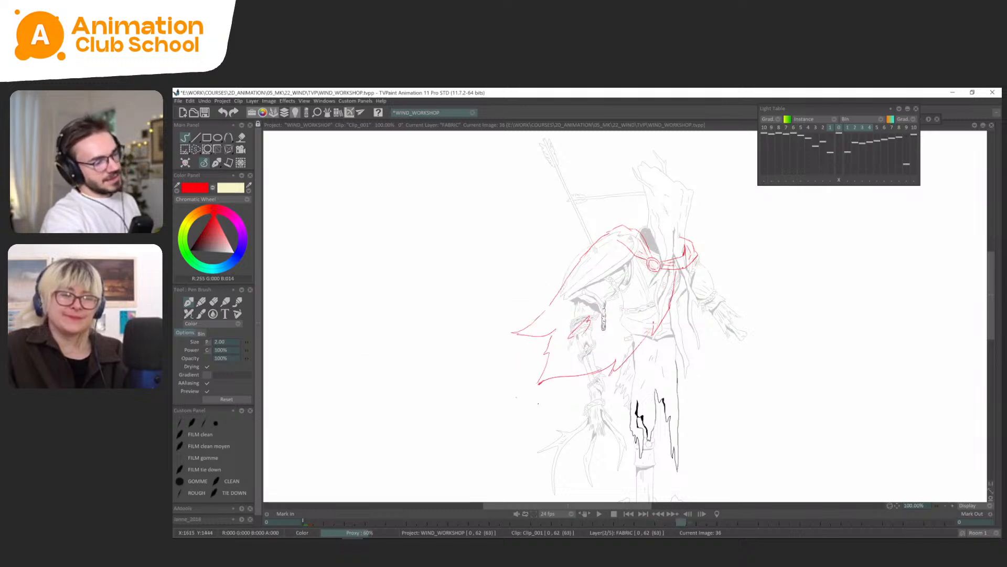
{"action": "key", "text": "Left"}
{"action": "key", "text": "Left"}
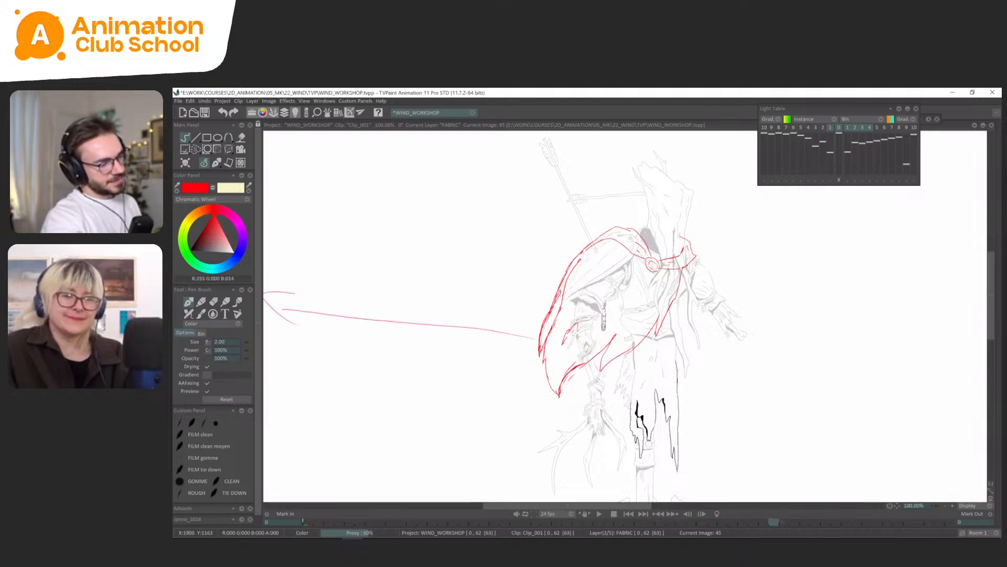
Flip between FABRIC frames 45, 47 and 50 to compare the cape's outer edge and lower corner.
{"action": "key", "text": "Left"}
{"action": "key", "text": "Left"}
{"action": "key", "text": "Left"}
{"action": "key", "text": "Right"}
{"action": "key", "text": "Right"}
{"action": "key", "text": "Right"}
{"action": "key", "text": "Right"}
{"action": "key", "text": "Right"}
{"action": "key", "text": "Left"}
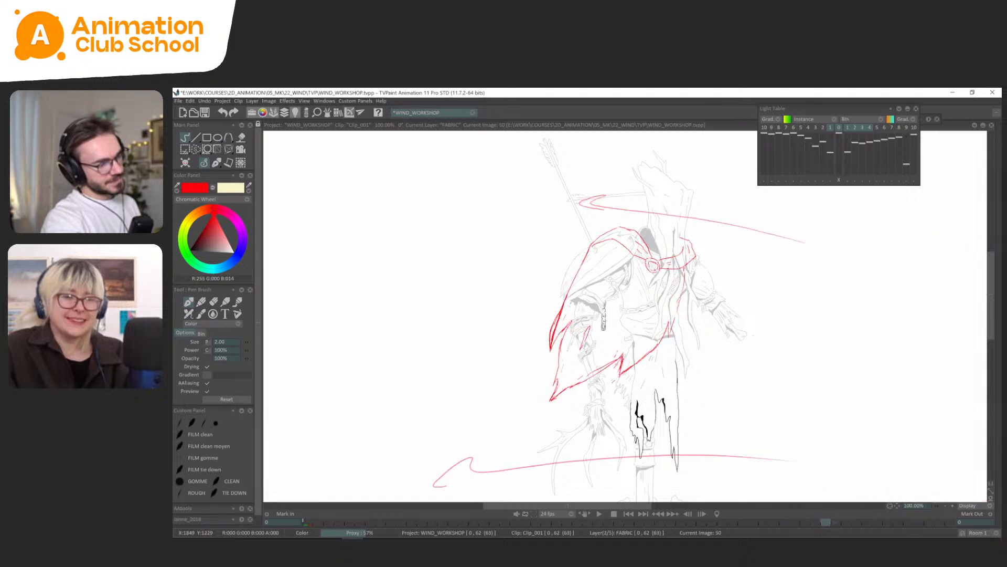
{"action": "key", "text": "Right"}
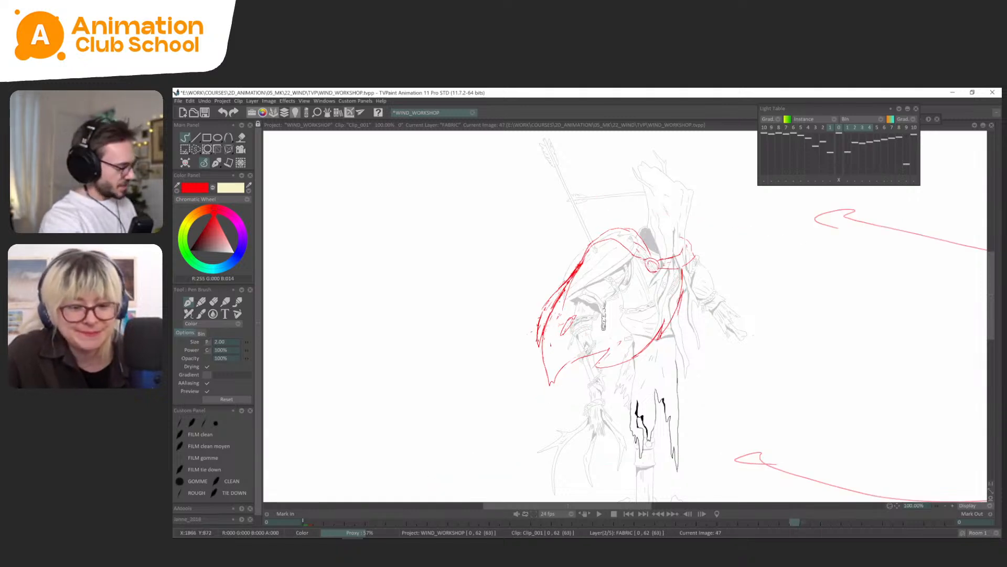
{"action": "key", "text": "s"}
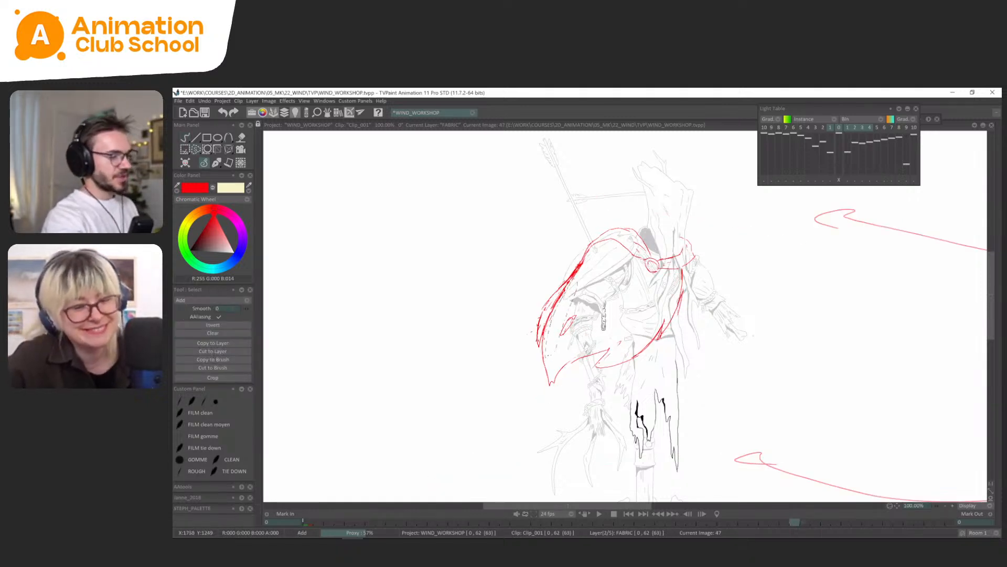
{"action": "left_click", "coordinate": [217, 163]}
{"action": "key", "text": "Left"}
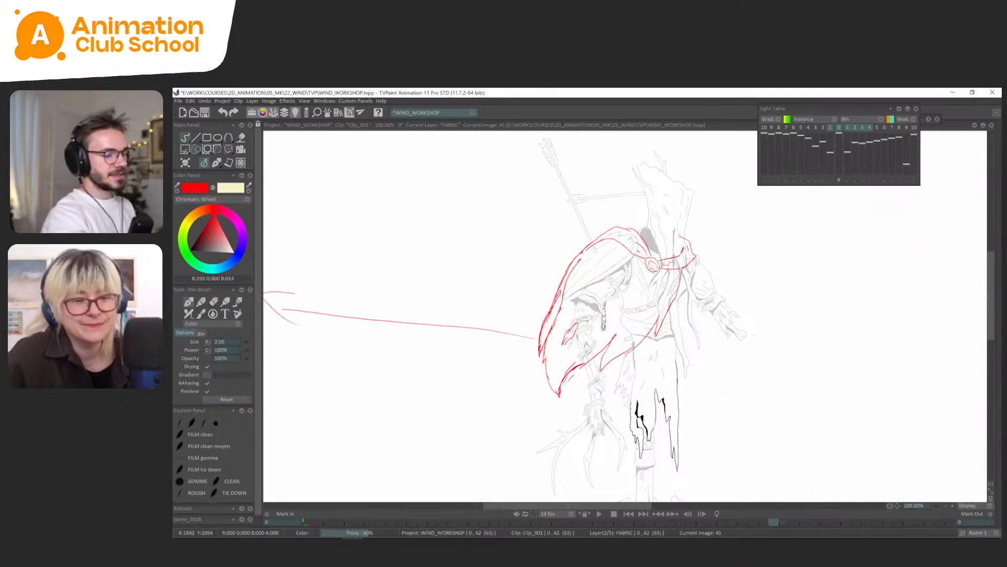
{"action": "key", "text": "Right"}
{"action": "key", "text": "Right"}
{"action": "key", "text": "Left"}
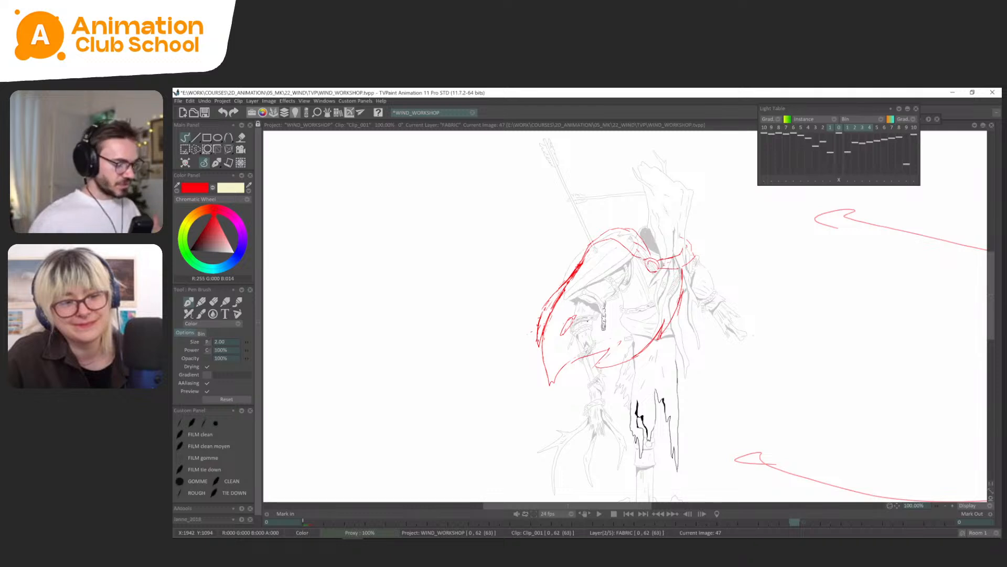
Flip repeatedly through the FABRIC drawings between frames 42 and 50 to examine the cape's swing and hem.
{"action": "key", "text": "Left"}
{"action": "key", "text": "Right"}
{"action": "key", "text": "Right"}
{"action": "key", "text": "Right"}
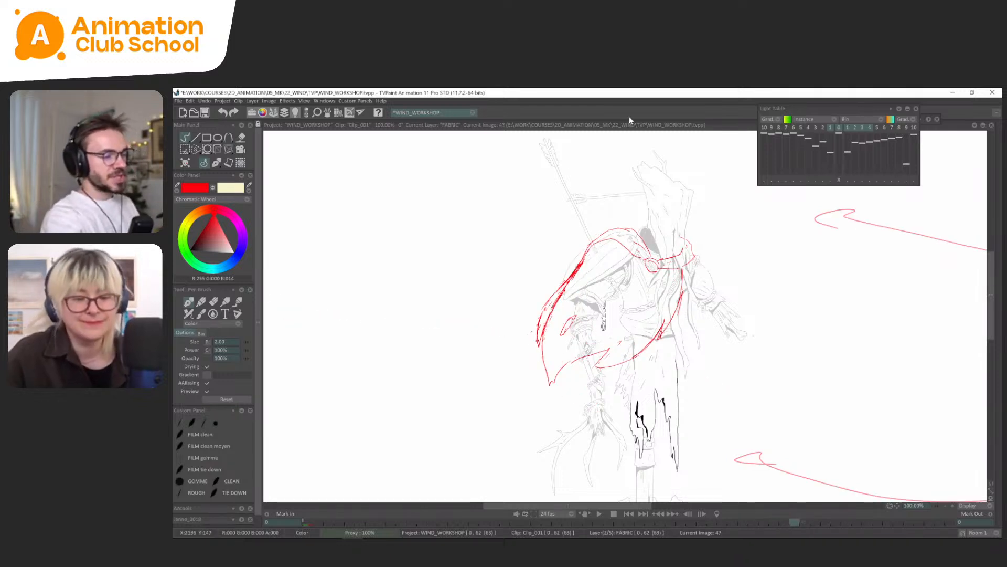
{"action": "key", "text": "Left"}
{"action": "key", "text": "Left"}
{"action": "key", "text": "Left"}
{"action": "key", "text": "Right"}
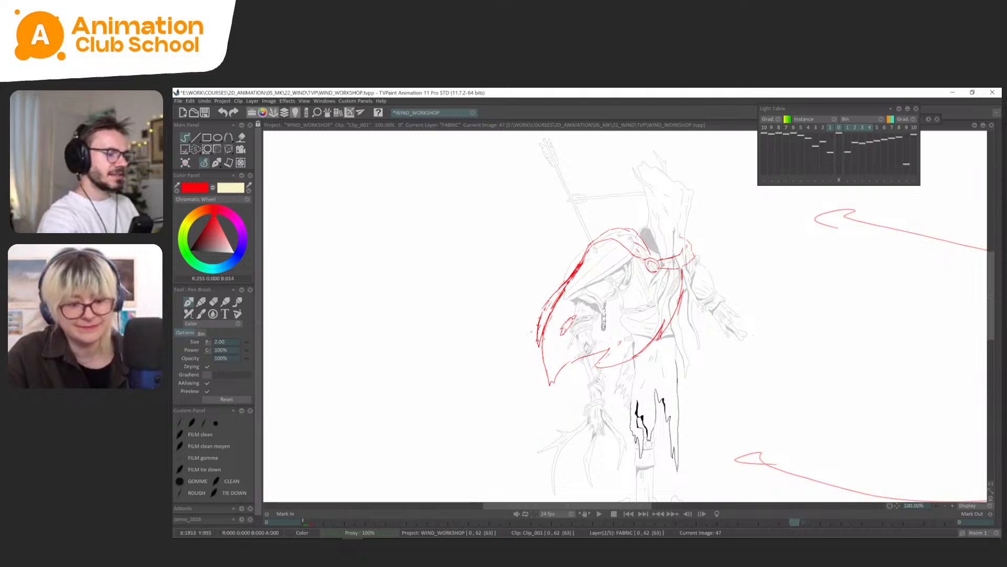
{"action": "key", "text": "Right"}
{"action": "key", "text": "Right"}
{"action": "key", "text": "Right"}
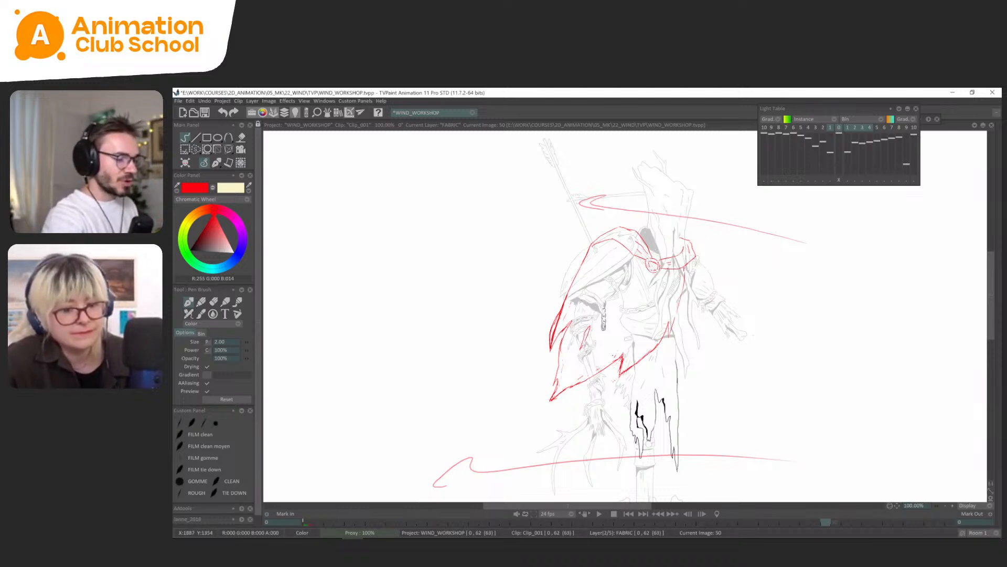
{"action": "key", "text": "Left"}
{"action": "key", "text": "Left"}
{"action": "key", "text": "Left"}
{"action": "key", "text": "Left"}
{"action": "key", "text": "Left"}
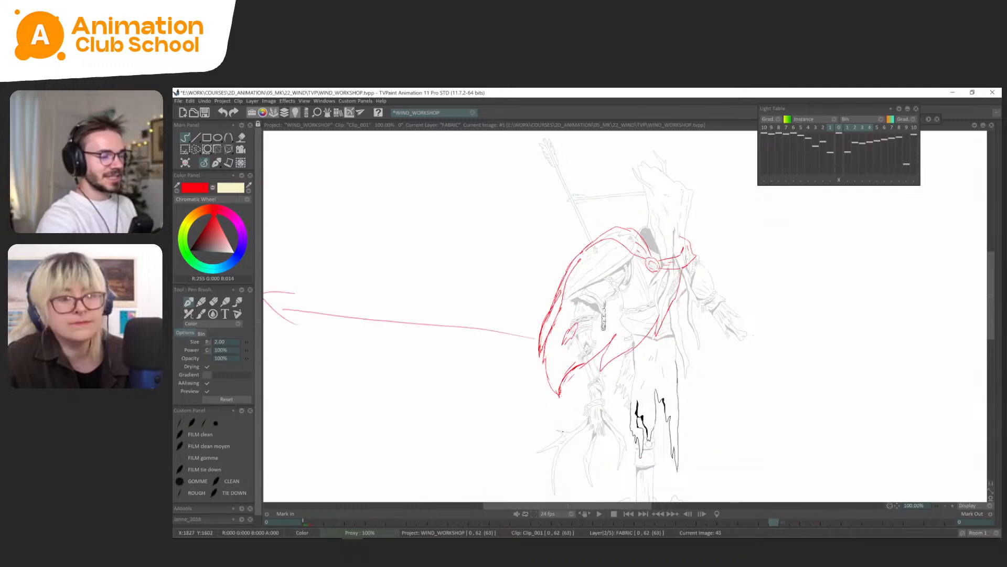
{"action": "key", "text": "Left"}
{"action": "key", "text": "Left"}
{"action": "key", "text": "Left"}
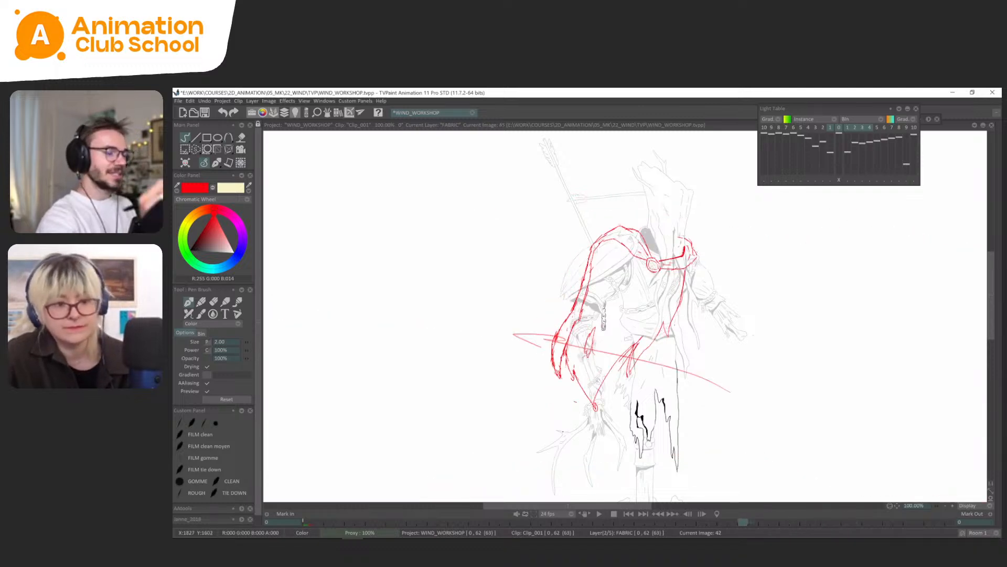
{"action": "key", "text": "Right"}
{"action": "key", "text": "Right"}
{"action": "key", "text": "Right"}
{"action": "key", "text": "Right"}
{"action": "key", "text": "Right"}
{"action": "key", "text": "Right"}
{"action": "key", "text": "Right"}
{"action": "key", "text": "Right"}
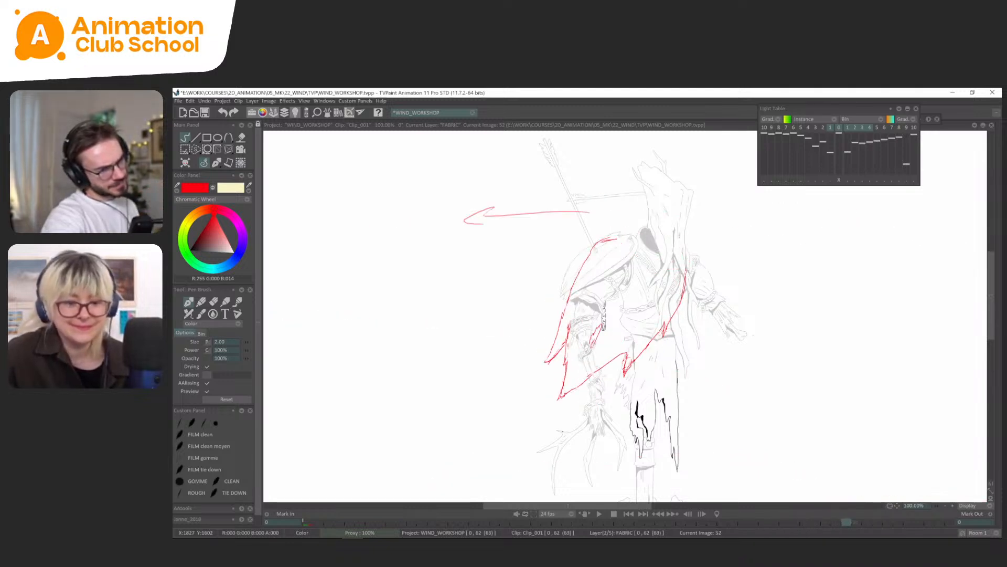
On FABRIC frame 50, lasso the torn notch in the hem, shift it with a transform and check it against neighbouring drawings.
{"action": "key", "text": "Right"}
{"action": "key", "text": "Left"}
{"action": "key", "text": "s"}
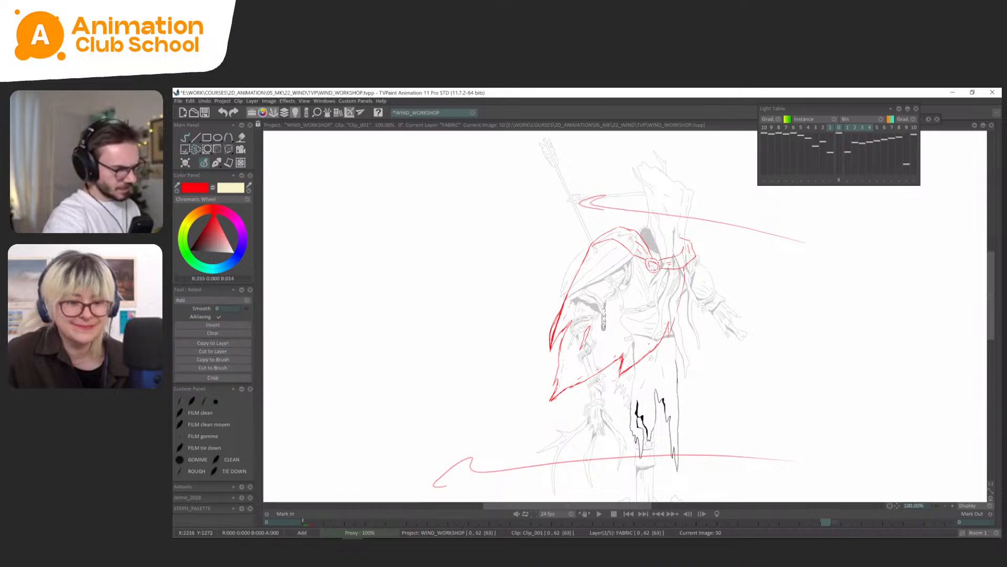
{"action": "key", "text": "ctrl+t"}
{"action": "mouse_move", "coordinate": [657, 344]}
{"action": "left_mouse_down"}
{"action": "mouse_move", "coordinate": [611, 383]}
{"action": "mouse_move", "coordinate": [628, 383]}
{"action": "left_mouse_up"}
{"action": "key", "text": "Return"}
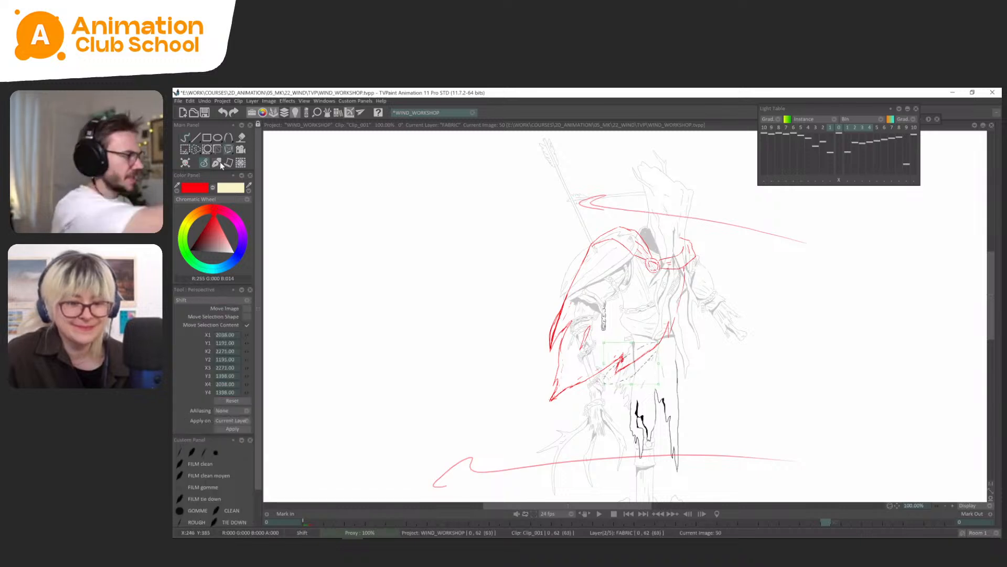
{"action": "left_click", "coordinate": [217, 163]}
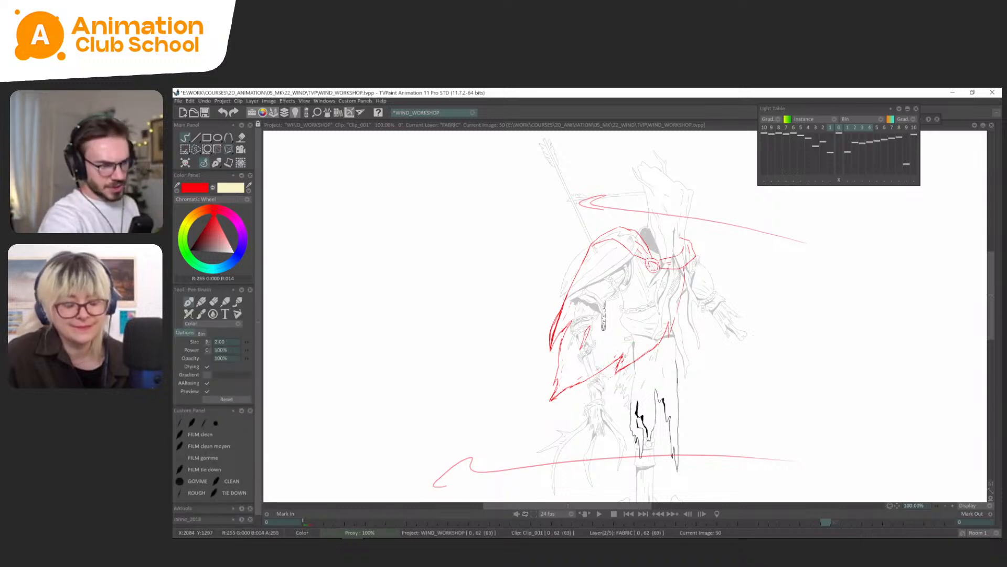
{"action": "key", "text": "Right"}
{"action": "key", "text": "Right"}
{"action": "key", "text": "Left"}
{"action": "key", "text": "Left"}
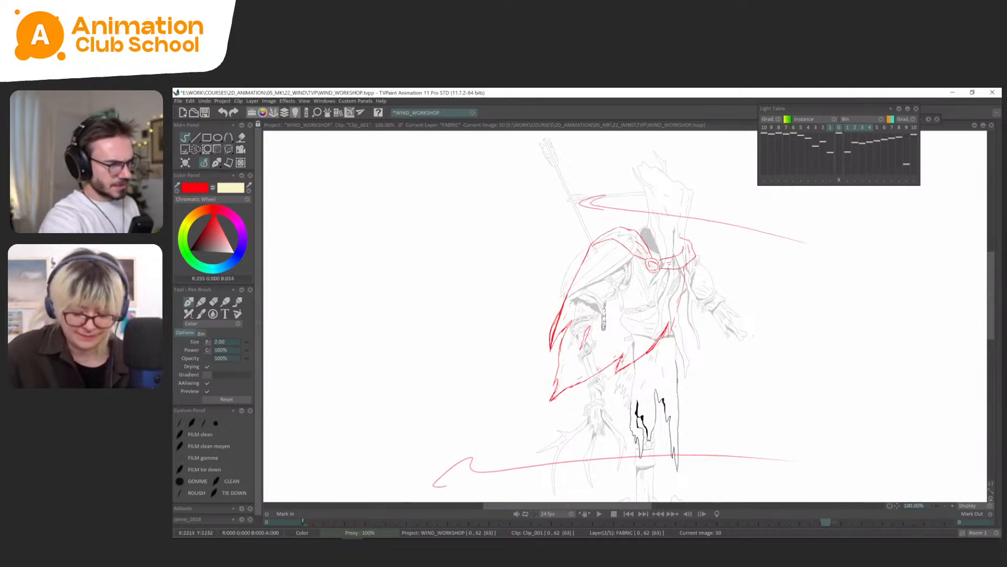
Flip through the FABRIC drawings around frames 50 and 52 to compare the torn lower edge and the hem notch.
{"action": "key", "text": "Left"}
{"action": "key", "text": "Left"}
{"action": "key", "text": "Left"}
{"action": "key", "text": "Left"}
{"action": "key", "text": "Left"}
{"action": "key", "text": "Right"}
{"action": "key", "text": "Right"}
{"action": "key", "text": "Right"}
{"action": "key", "text": "Right"}
{"action": "key", "text": "Right"}
{"action": "key", "text": "Right"}
{"action": "key", "text": "Right"}
{"action": "key", "text": "Right"}
{"action": "key", "text": "Left"}
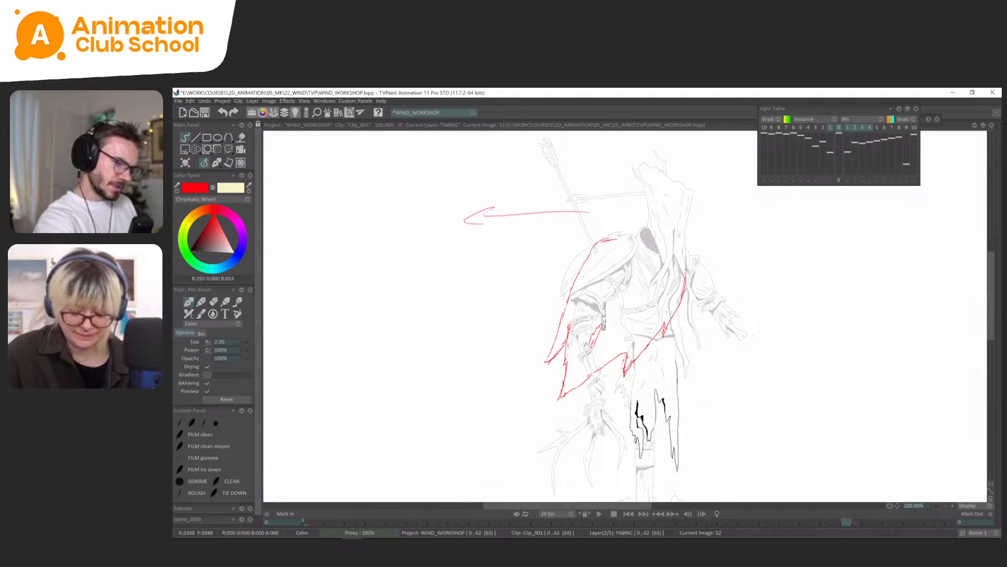
{"action": "key", "text": "Right"}
{"action": "key", "text": "Left"}
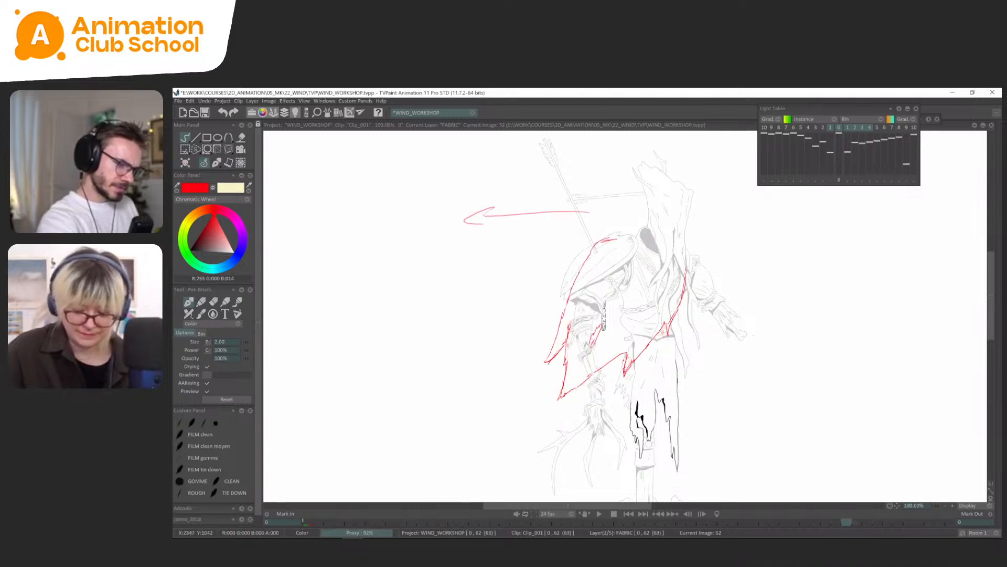
Flip through the FABRIC drawings at frames 47, 50, 52 and 55 to examine how the cape settles.
{"action": "key", "text": "Left"}
{"action": "key", "text": "Left"}
{"action": "key", "text": "Left"}
{"action": "key", "text": "Left"}
{"action": "key", "text": "Left"}
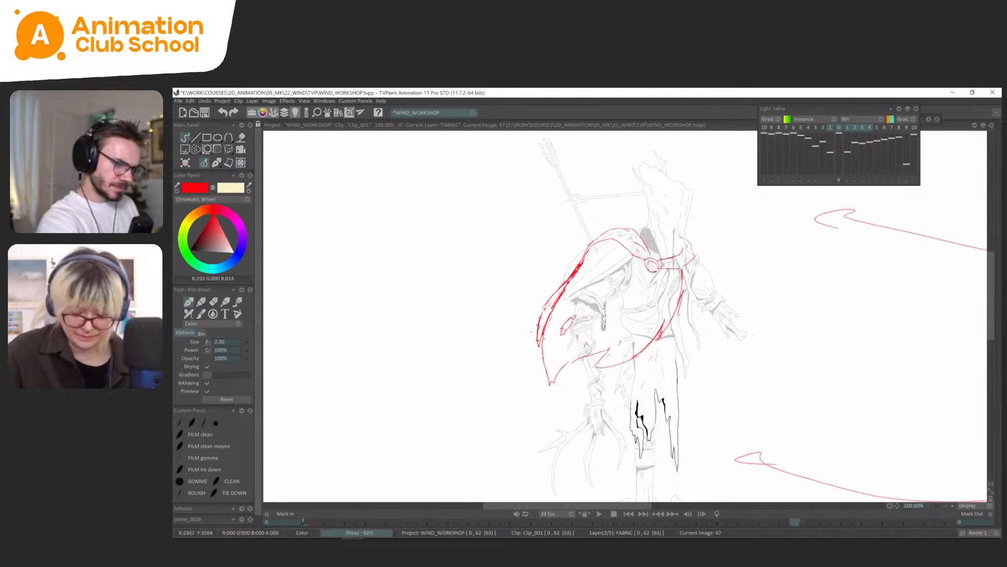
{"action": "key", "text": "Right"}
{"action": "key", "text": "Right"}
{"action": "key", "text": "Right"}
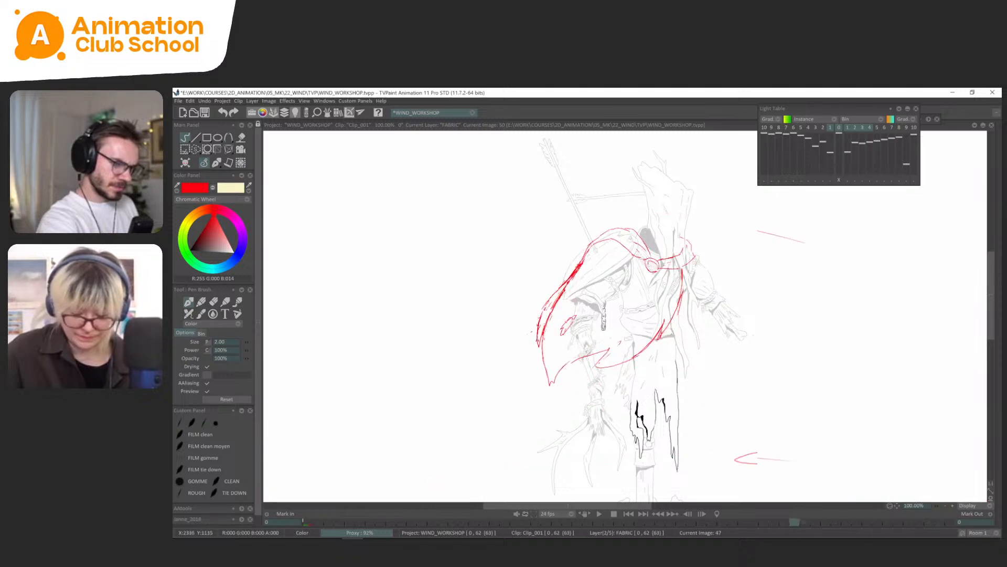
{"action": "key", "text": "Right"}
{"action": "key", "text": "Right"}
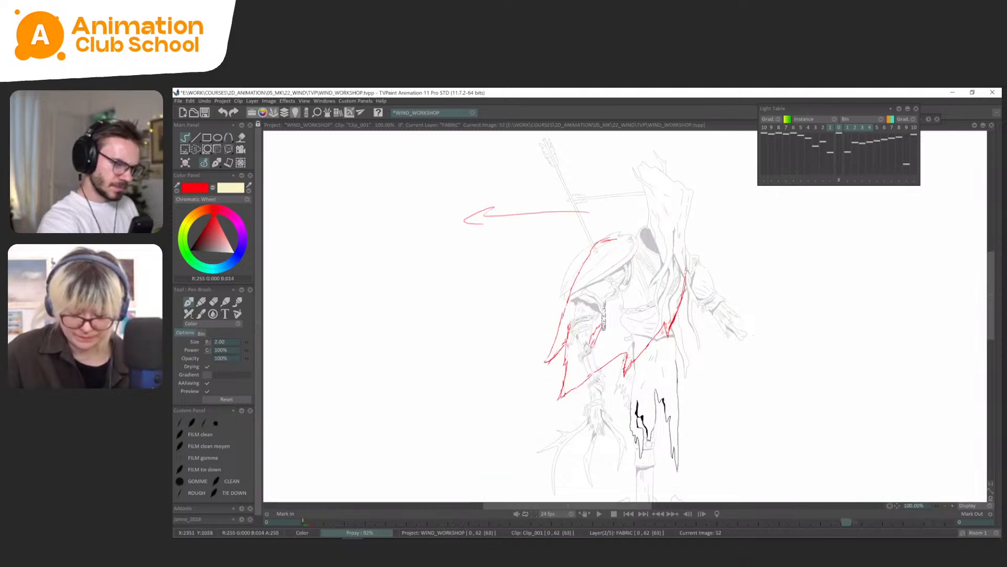
{"action": "key", "text": "Right"}
{"action": "key", "text": "Right"}
{"action": "key", "text": "Right"}
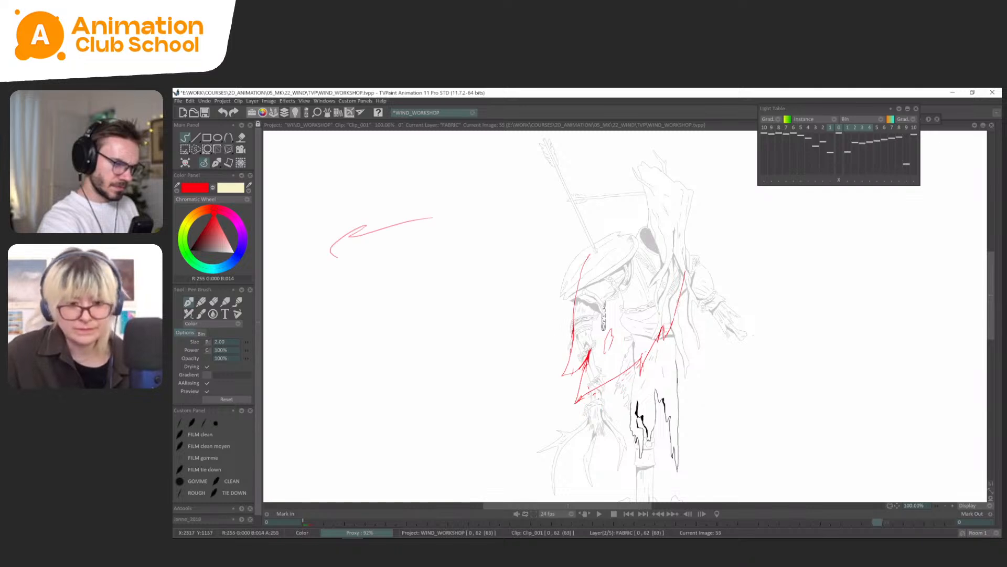
Play back the cape animation and zoom in on the figure to judge the motion.
{"action": "key", "text": "Right"}
{"action": "key", "text": "Right"}
{"action": "key", "text": "Right"}
{"action": "key", "text": "Right"}
{"action": "key", "text": "Right"}
{"action": "key", "text": "Right"}
{"action": "key", "text": "Right"}
{"action": "key", "text": "Right"}
{"action": "key", "text": "Return"}
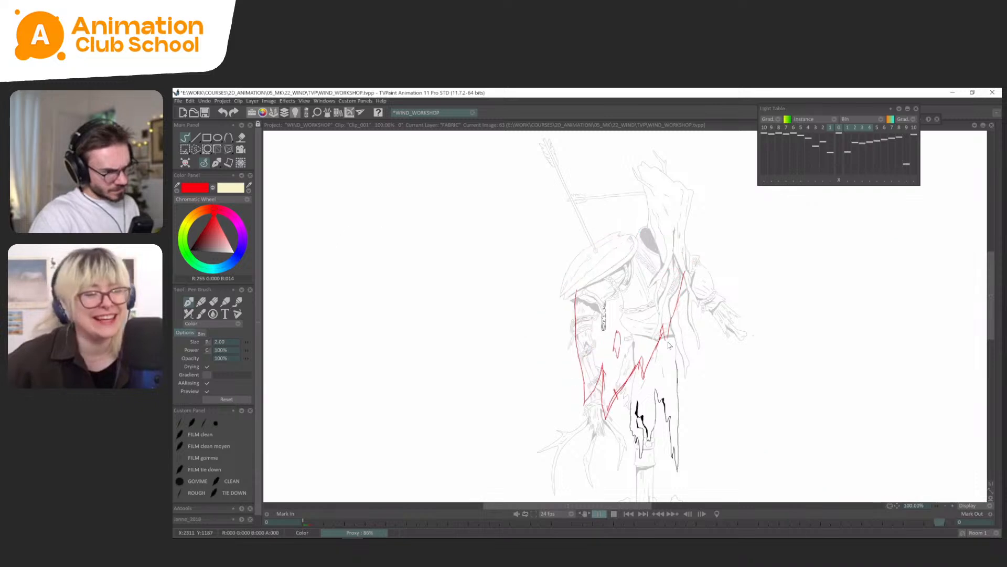
{"action": "scroll", "coordinate": [669, 345], "scroll_direction": "up", "scroll_amount": 1}
{"action": "left_click_drag", "start_coordinate": [669, 345], "coordinate": [639, 385]}
{"action": "key", "text": "Return"}
{"action": "key", "text": "Return"}
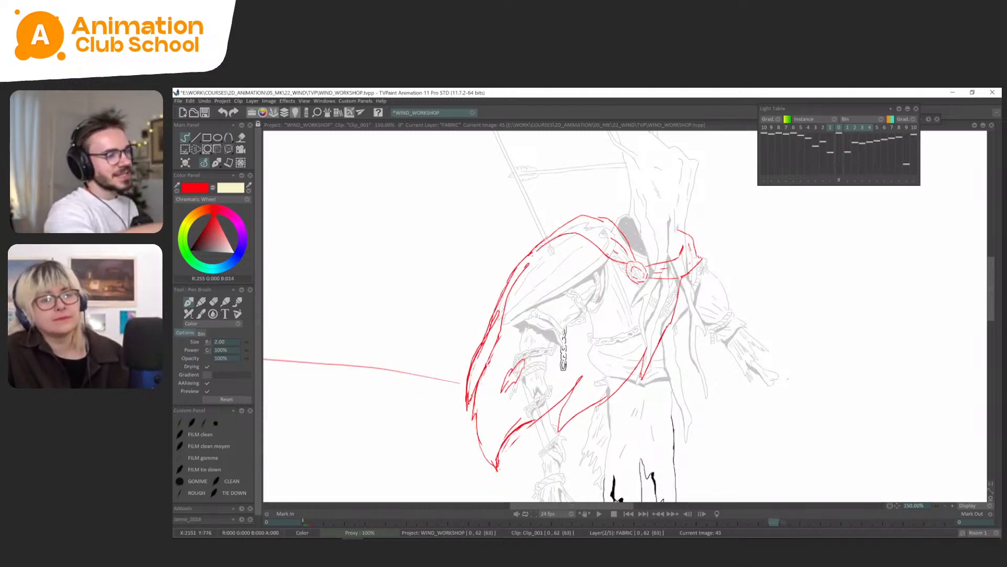
Flip between FABRIC frames 42, 45 and 47 to compare the cape's outer edge and lower corner.
{"action": "key", "text": "Left"}
{"action": "key", "text": "Left"}
{"action": "key", "text": "Left"}
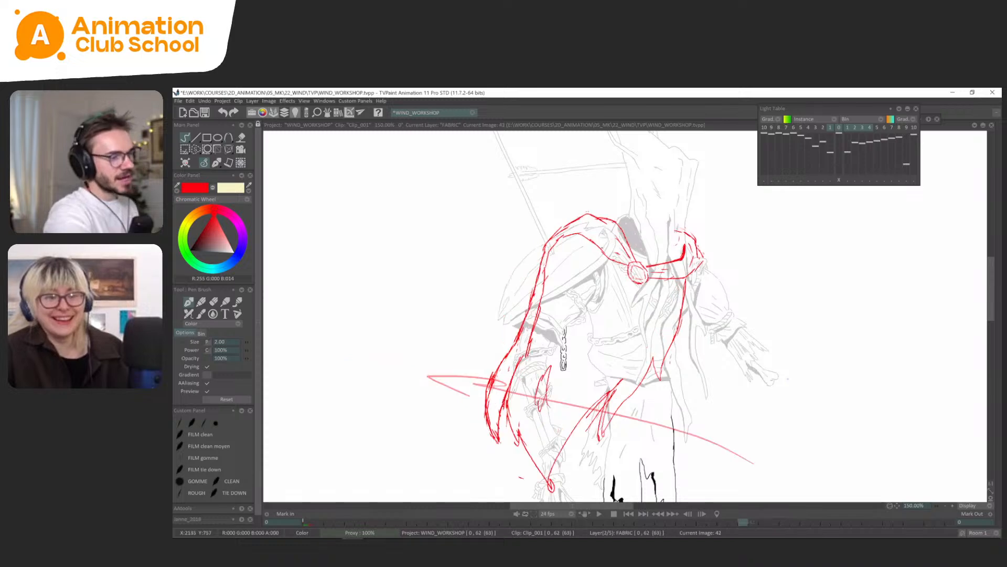
{"action": "key", "text": "Right"}
{"action": "key", "text": "Right"}
{"action": "key", "text": "Right"}
{"action": "key", "text": "Right"}
{"action": "key", "text": "Right"}
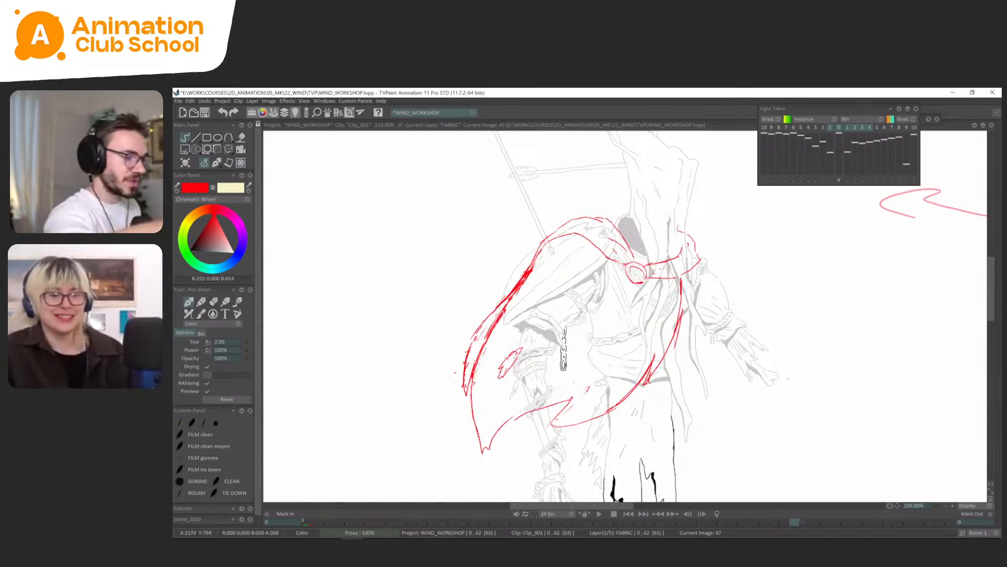
{"action": "key", "text": "Left"}
{"action": "key", "text": "Left"}
{"action": "key", "text": "Right"}
{"action": "key", "text": "Right"}
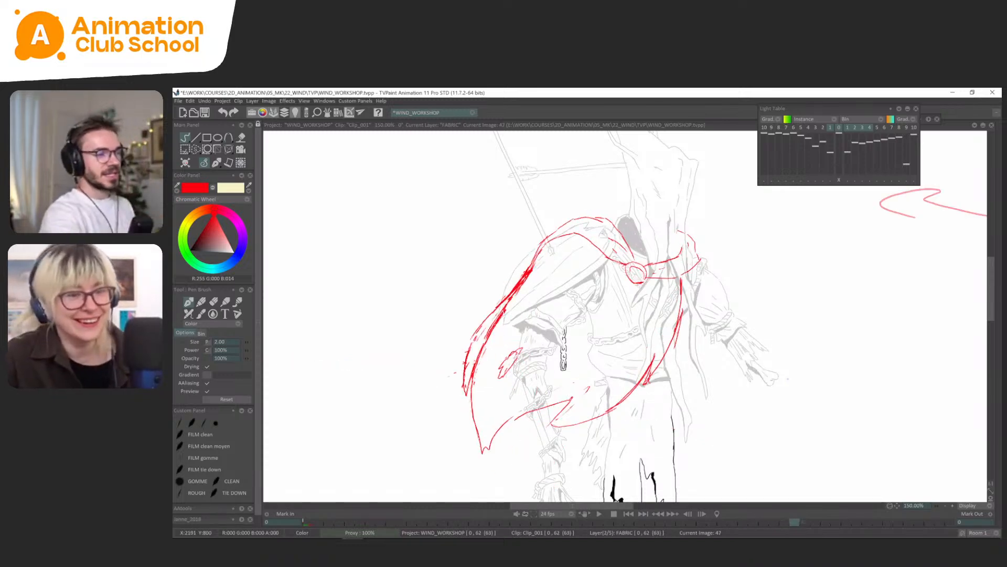
{"action": "key", "text": "Left"}
{"action": "key", "text": "Left"}
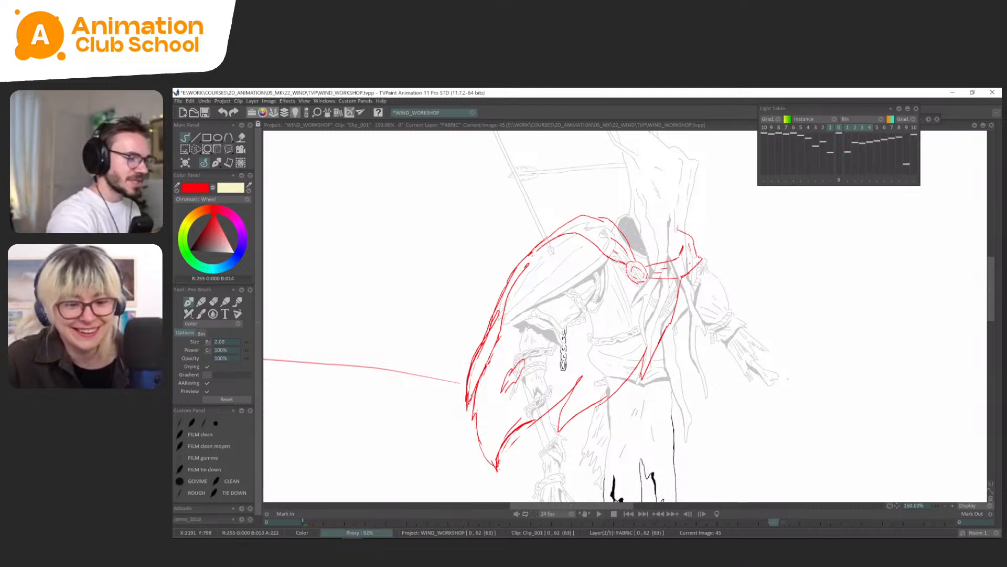
{"action": "key", "text": "Right"}
{"action": "key", "text": "Right"}
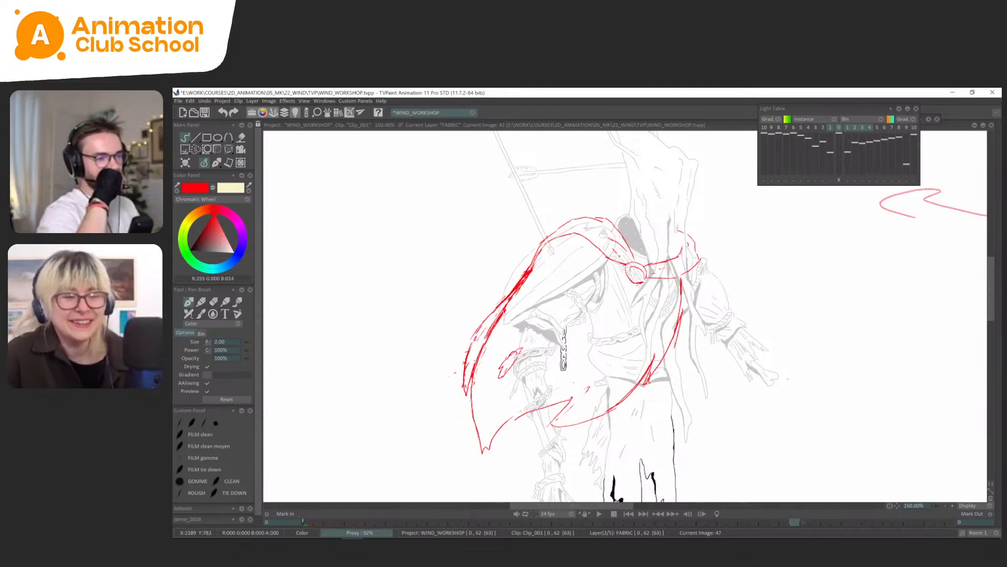
Compare FABRIC frame 42 with its neighbouring drawings to examine how the cape lifts away from the arm.
{"action": "key", "text": "Left"}
{"action": "key", "text": "Left"}
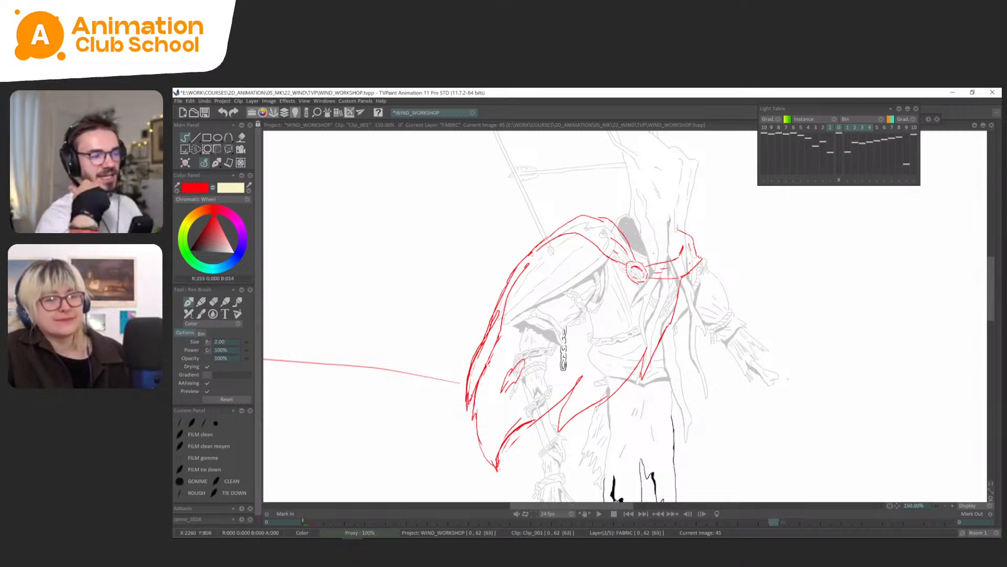
{"action": "key", "text": "Right"}
{"action": "key", "text": "Right"}
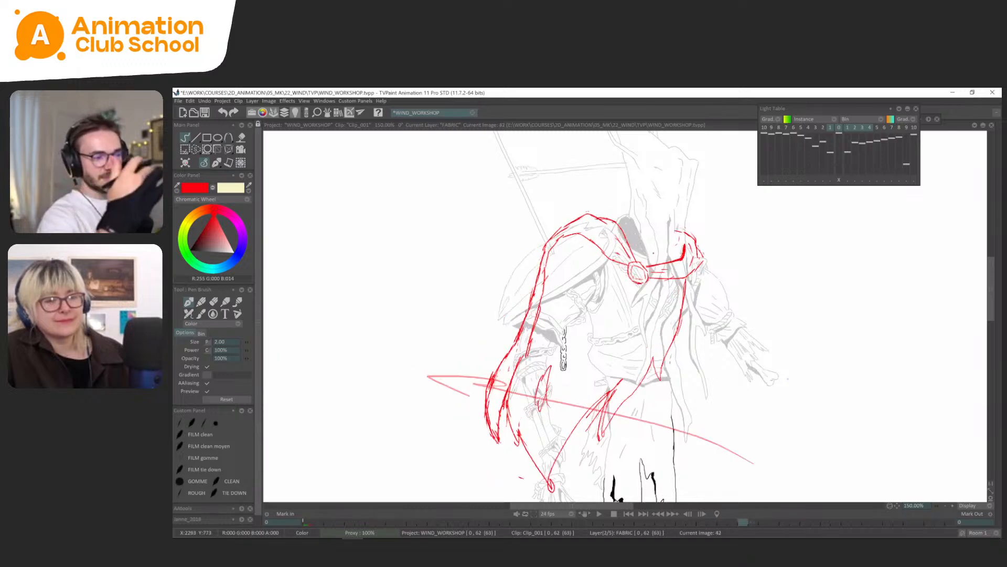
{"action": "key", "text": "Left"}
{"action": "key", "text": "Left"}
{"action": "key", "text": "Left"}
{"action": "key", "text": "Left"}
{"action": "key", "text": "Left"}
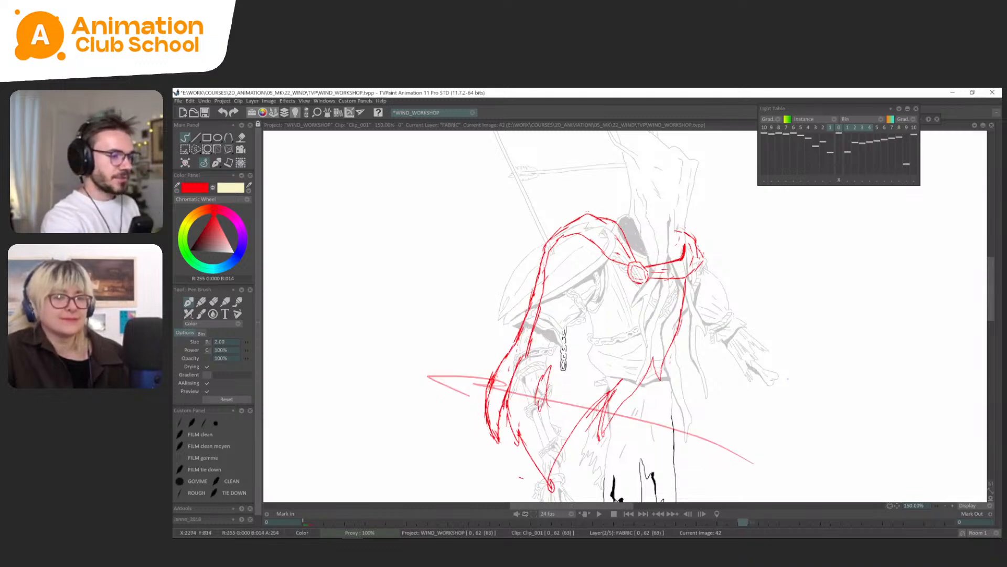
{"action": "key", "text": "Left"}
{"action": "key", "text": "Right"}
Alternate between FABRIC frames 45 and 47 to examine the change in the hem and pointed corner.
{"action": "key", "text": "Right"}
{"action": "key", "text": "Left"}
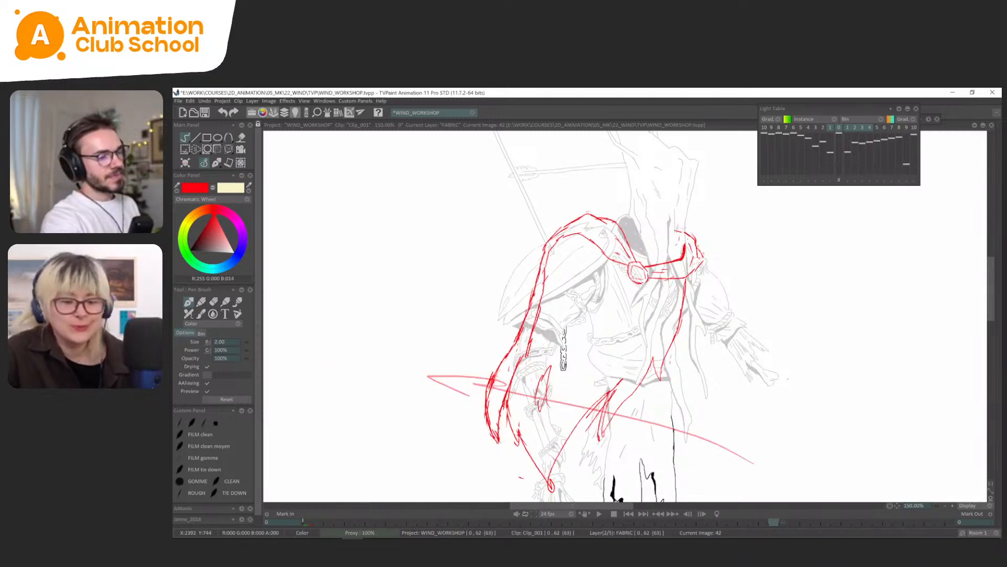
{"action": "key", "text": "Right"}
{"action": "key", "text": "Right"}
{"action": "key", "text": "Right"}
{"action": "key", "text": "Right"}
{"action": "key", "text": "Right"}
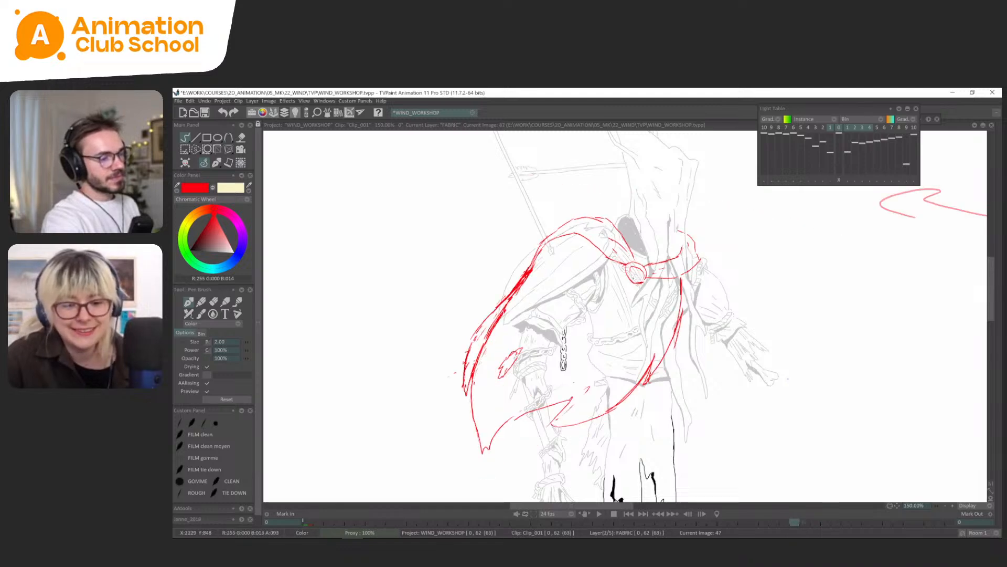
{"action": "key", "text": "Left"}
{"action": "key", "text": "Right"}
{"action": "key", "text": "Left"}
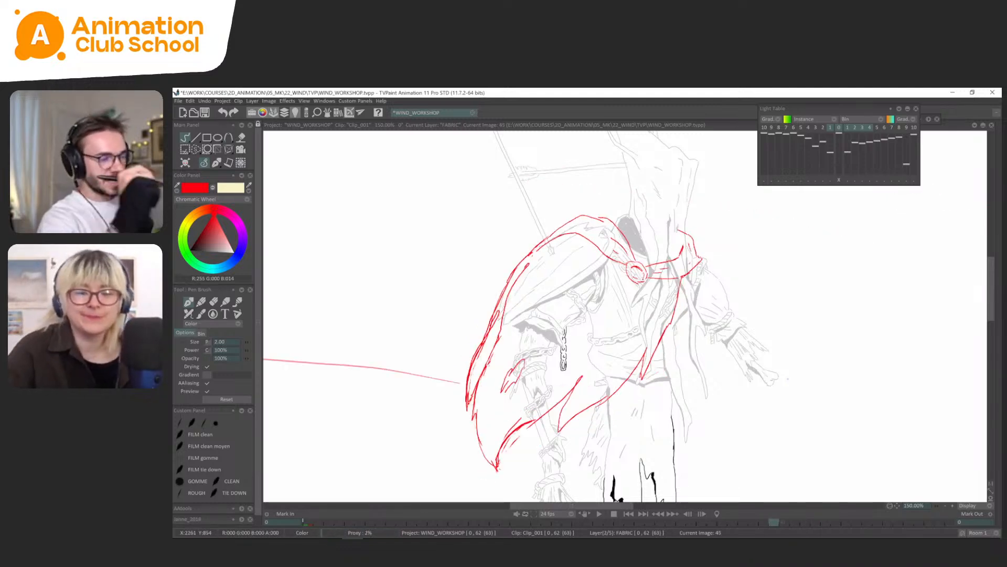
{"action": "key", "text": "Right"}
{"action": "key", "text": "Right"}
{"action": "key", "text": "Left"}
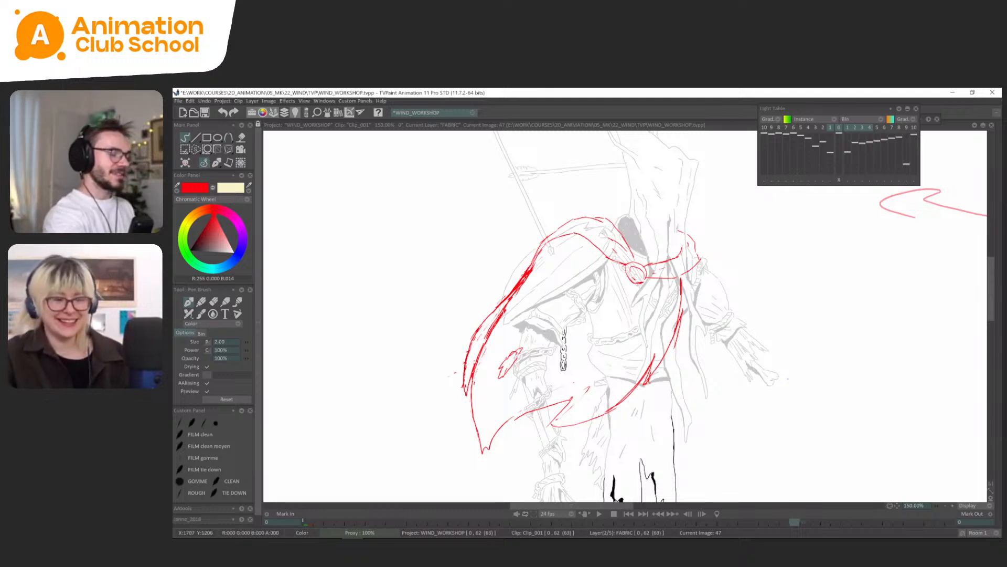
Flip through the FABRIC drawings around frames 47 and 50 and back to frame 36 to compare the cape's poses.
{"action": "key", "text": "Left"}
{"action": "key", "text": "Right"}
{"action": "key", "text": "Right"}
{"action": "key", "text": "Right"}
{"action": "key", "text": "Right"}
{"action": "key", "text": "Left"}
{"action": "key", "text": "Right"}
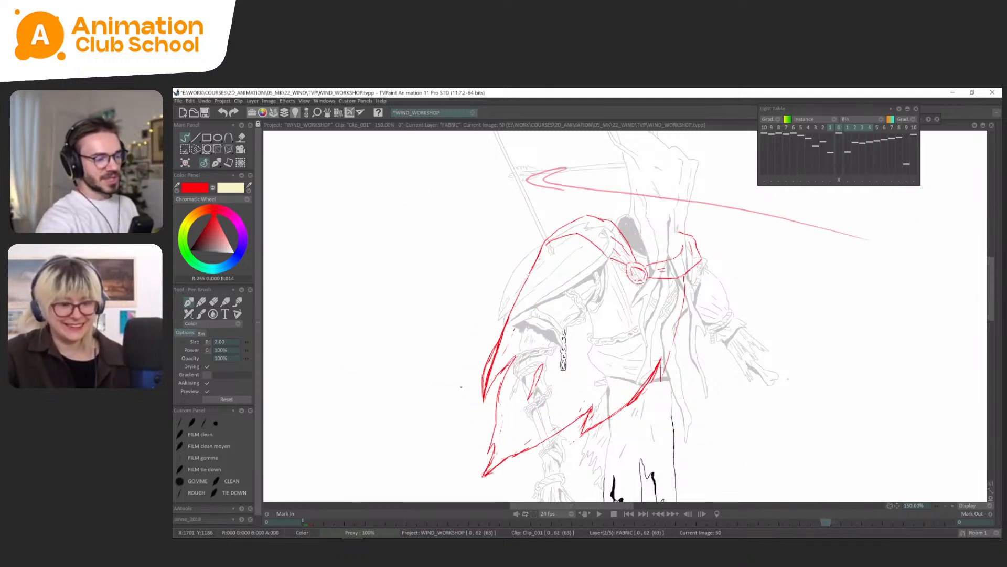
{"action": "key", "text": "Right"}
{"action": "key", "text": "Right"}
{"action": "key", "text": "Left"}
{"action": "key", "text": "Left"}
{"action": "key", "text": "Left"}
{"action": "key", "text": "Left"}
{"action": "key", "text": "Left"}
{"action": "key", "text": "Left"}
{"action": "key", "text": "Left"}
{"action": "key", "text": "Left"}
{"action": "key", "text": "Left"}
{"action": "key", "text": "Left"}
{"action": "key", "text": "Left"}
{"action": "key", "text": "Left"}
{"action": "key", "text": "Left"}
{"action": "key", "text": "Left"}
{"action": "key", "text": "Left"}
{"action": "key", "text": "Left"}
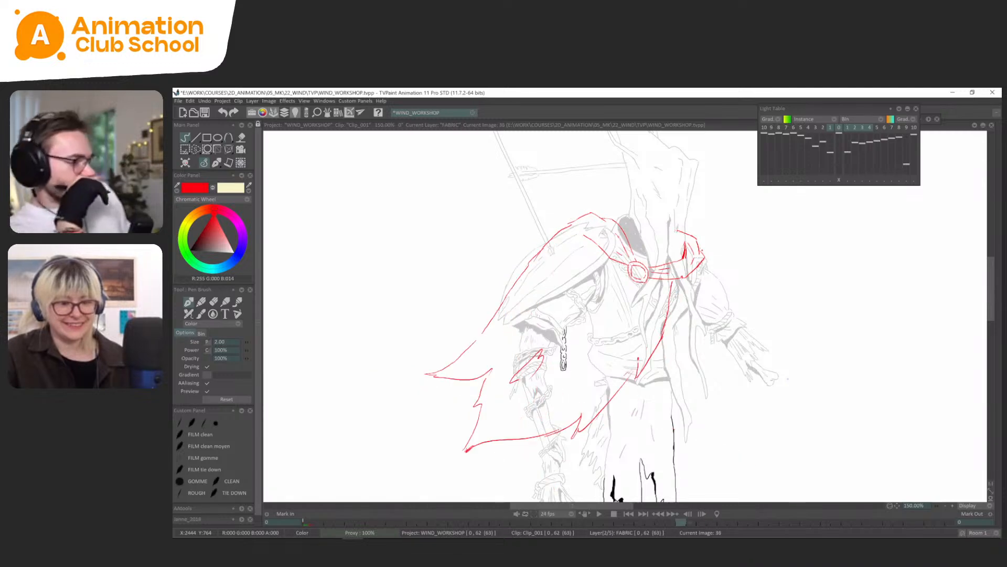
On FABRIC frame 52, draw the missing shoulder fold, collar and round clasp, using the light table as a guide.
{"action": "key", "text": "Right"}
{"action": "key", "text": "Right"}
{"action": "key", "text": "Right"}
{"action": "key", "text": "Right"}
{"action": "key", "text": "Right"}
{"action": "key", "text": "Right"}
{"action": "key", "text": "Right"}
{"action": "key", "text": "Right"}
{"action": "key", "text": "Right"}
{"action": "key", "text": "Right"}
{"action": "key", "text": "Right"}
{"action": "key", "text": "Right"}
{"action": "key", "text": "Right"}
{"action": "key", "text": "Right"}
{"action": "key", "text": "Right"}
{"action": "key", "text": "Right"}
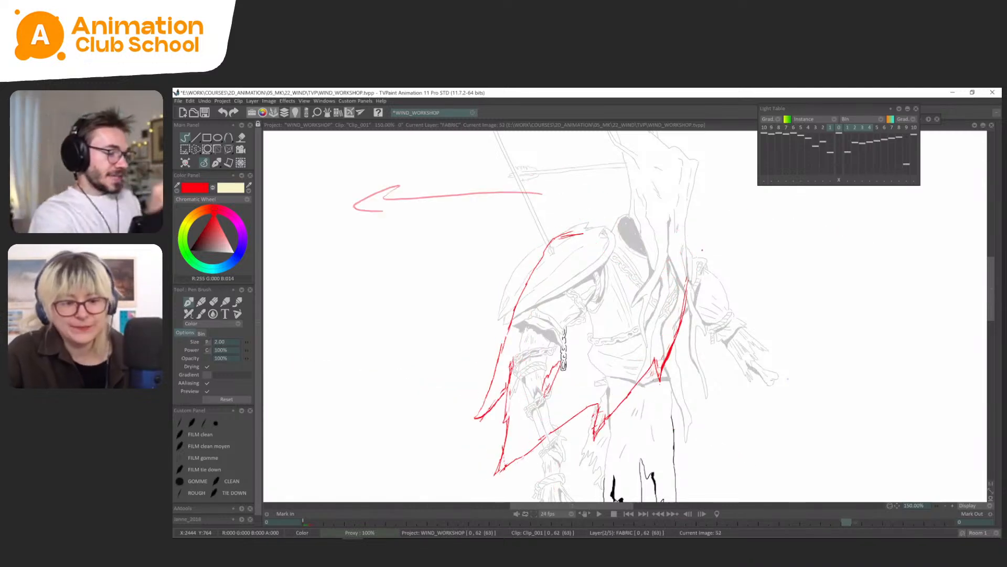
{"action": "mouse_move", "coordinate": [676, 230]}
{"action": "left_mouse_down"}
{"action": "mouse_move", "coordinate": [702, 256]}
{"action": "mouse_move", "coordinate": [687, 274]}
{"action": "mouse_move", "coordinate": [650, 278]}
{"action": "mouse_move", "coordinate": [683, 257]}
{"action": "mouse_move", "coordinate": [612, 258]}
{"action": "mouse_move", "coordinate": [584, 236]}
{"action": "left_mouse_up"}
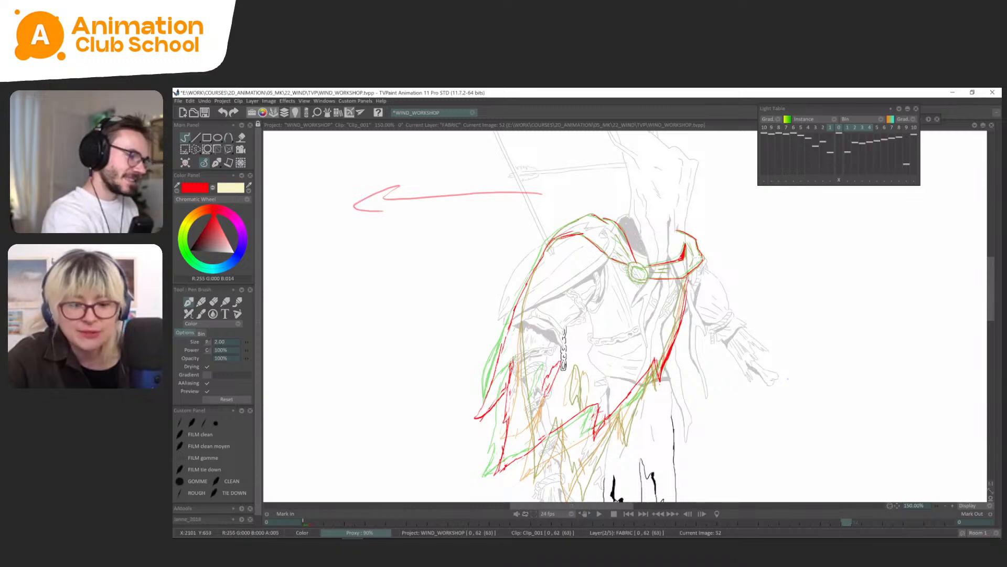
{"action": "left_click_drag", "start_coordinate": [591, 215], "coordinate": [554, 235]}
{"action": "left_click_drag", "start_coordinate": [756, 265], "coordinate": [751, 265]}
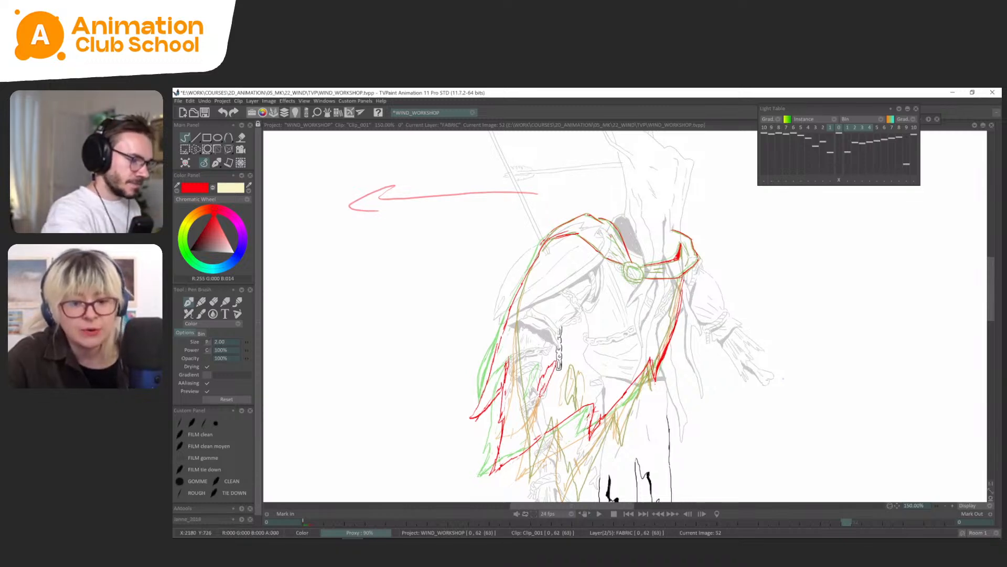
{"action": "left_click_drag", "start_coordinate": [649, 269], "coordinate": [665, 273]}
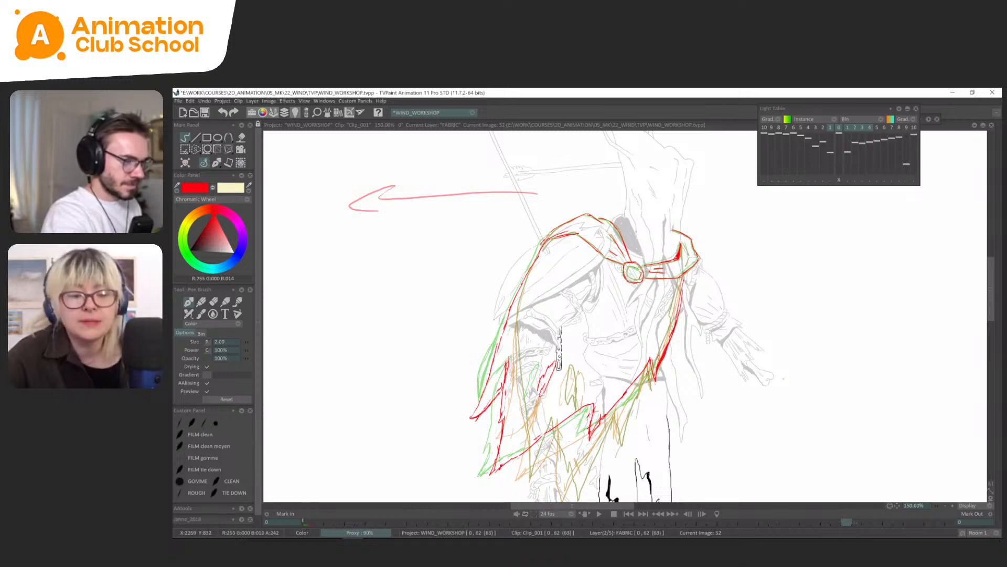
{"action": "key", "text": "l"}
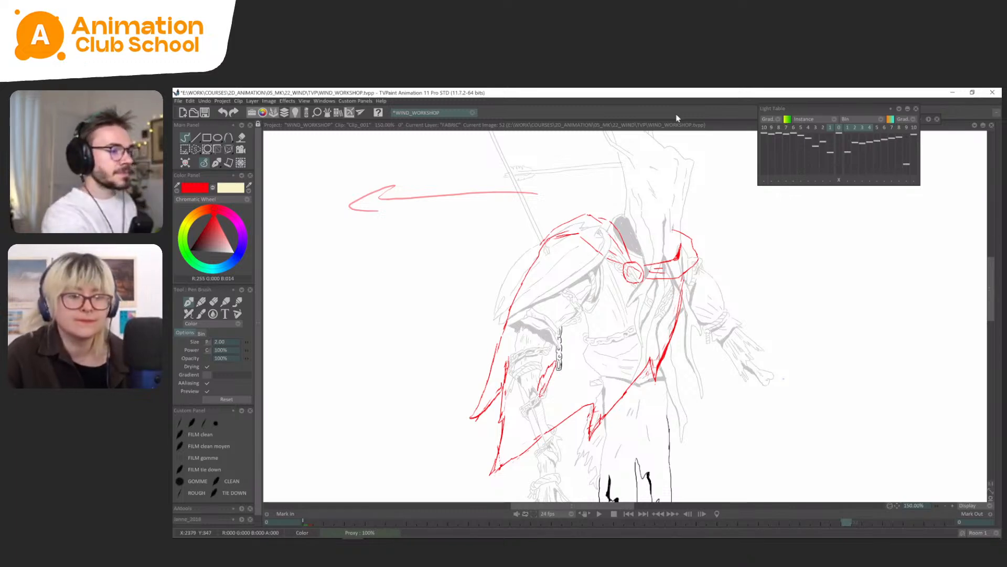
Compare FABRIC frame 52 with the following drawings, using the light table to examine where the shoulder and collar are missing.
{"action": "key", "text": "less"}
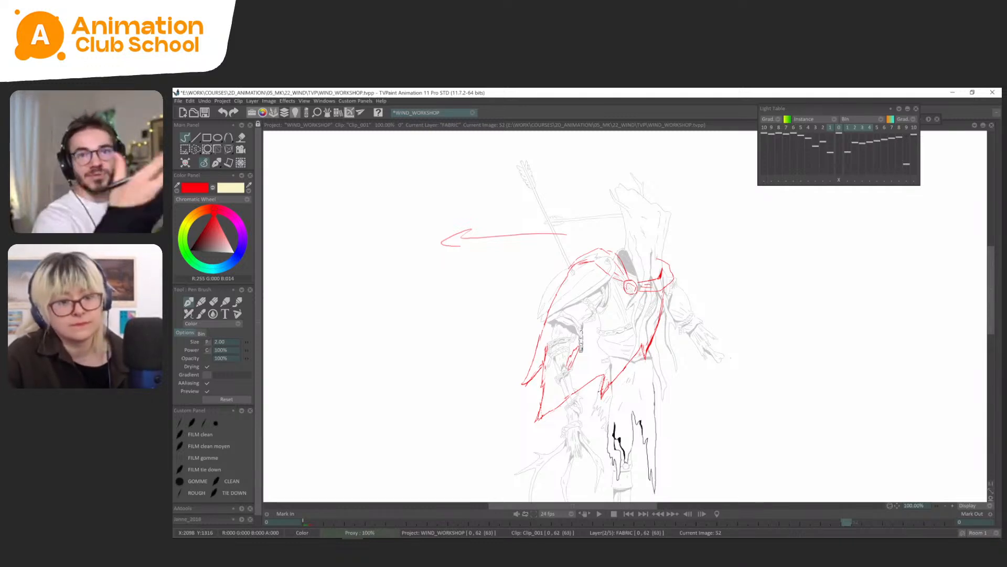
{"action": "key", "text": "Left"}
{"action": "key", "text": "Right"}
{"action": "key", "text": "Right"}
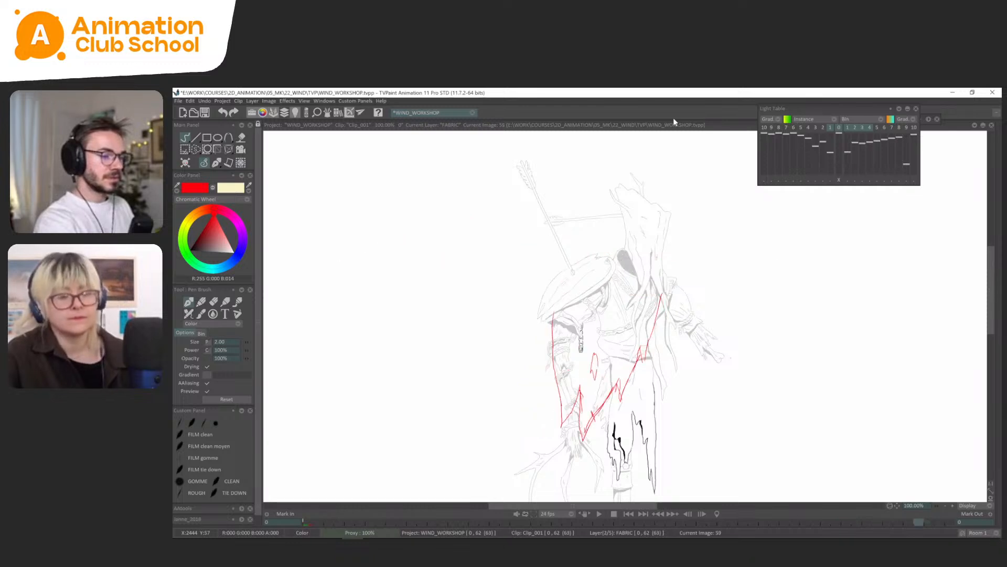
{"action": "key", "text": "Left"}
{"action": "key", "text": "Right"}
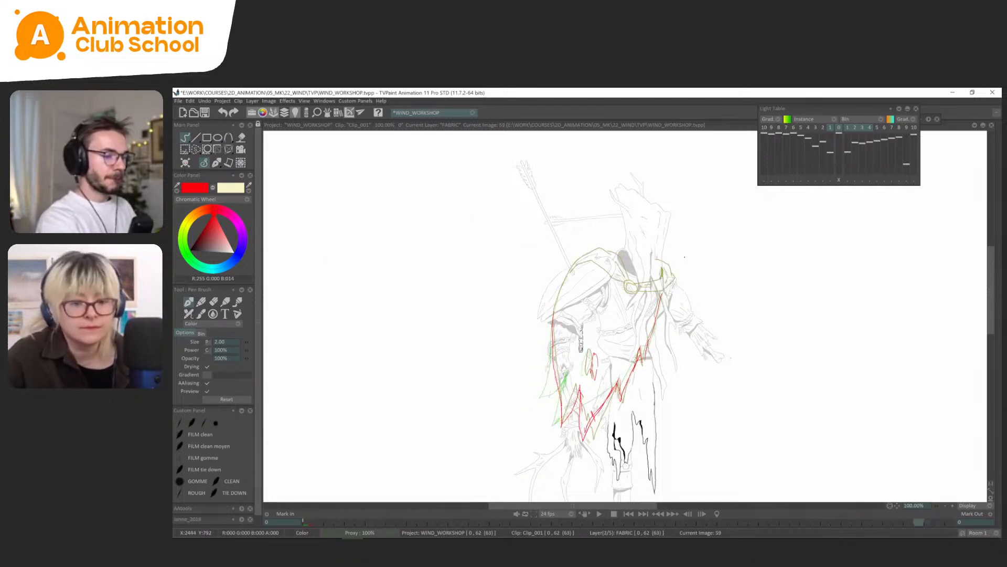
{"action": "key", "text": "greater"}
{"action": "key", "text": "Left"}
{"action": "key", "text": "Left"}
Lasso the shoulder, collar and clasp on the last FABRIC drawing, copy them to a brush and stamp them in place on frame 55.
{"action": "key", "text": "Right"}
{"action": "key", "text": "Right"}
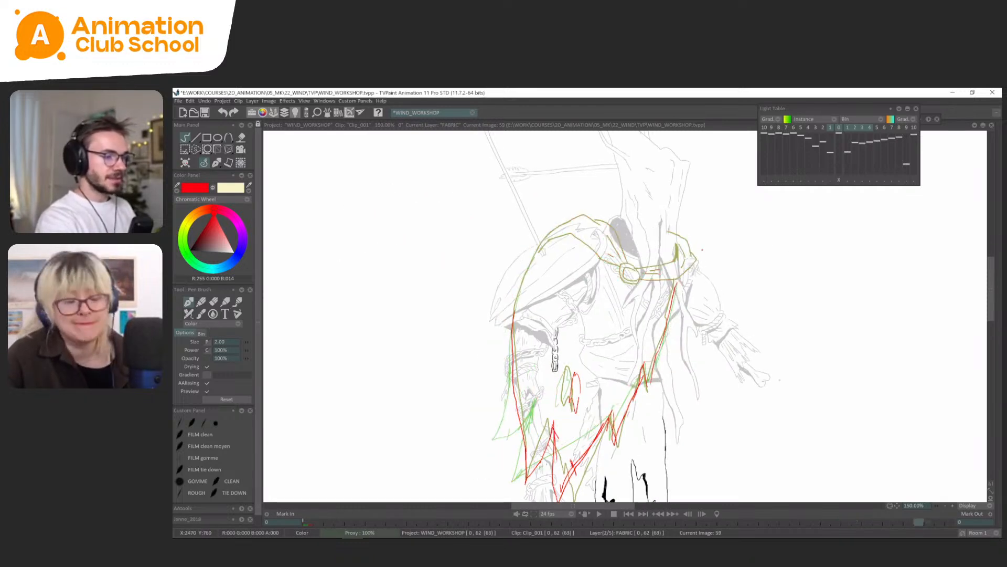
{"action": "key", "text": "l"}
{"action": "key", "text": "Right"}
{"action": "key", "text": "s"}
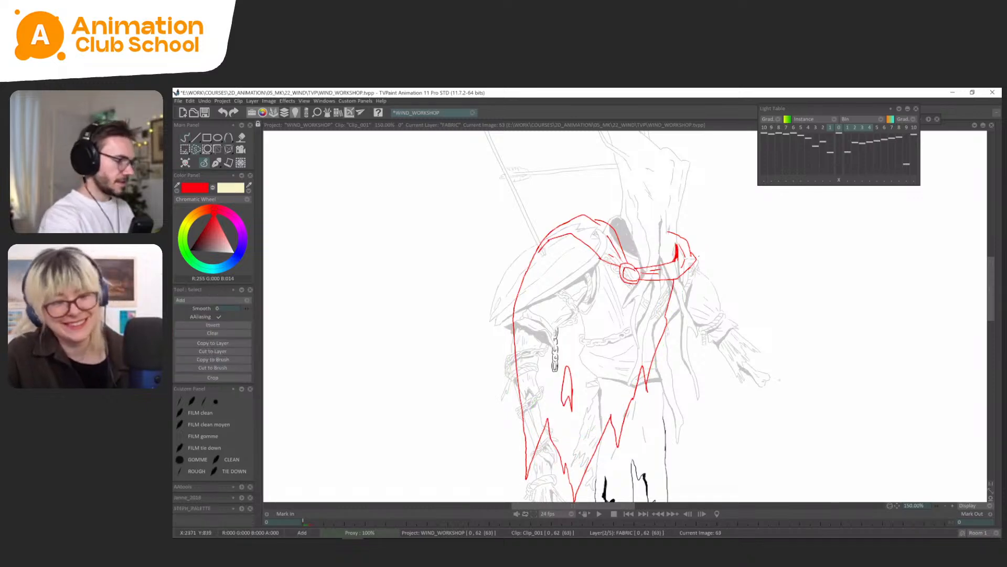
{"action": "mouse_move", "coordinate": [686, 218]}
{"action": "left_mouse_down"}
{"action": "mouse_move", "coordinate": [519, 254]}
{"action": "mouse_move", "coordinate": [602, 290]}
{"action": "mouse_move", "coordinate": [666, 283]}
{"action": "mouse_move", "coordinate": [705, 226]}
{"action": "left_mouse_up"}
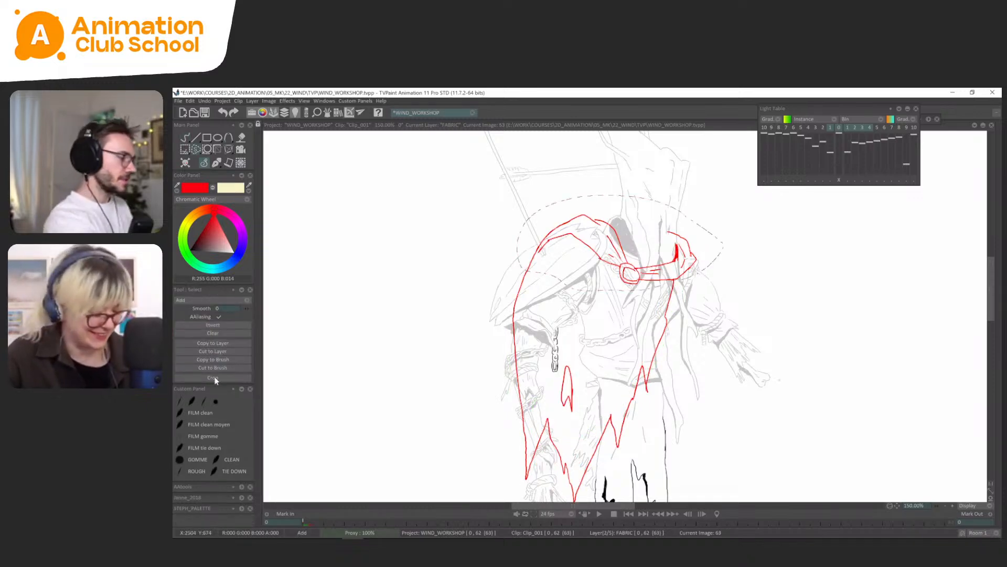
{"action": "left_click", "coordinate": [212, 359]}
{"action": "key", "text": "Right"}
Return to the Pen Brush, clear the lasso selection and play back the animation with the whole cape in view.
{"action": "key", "text": "Right"}
{"action": "left_click", "coordinate": [245, 502]}
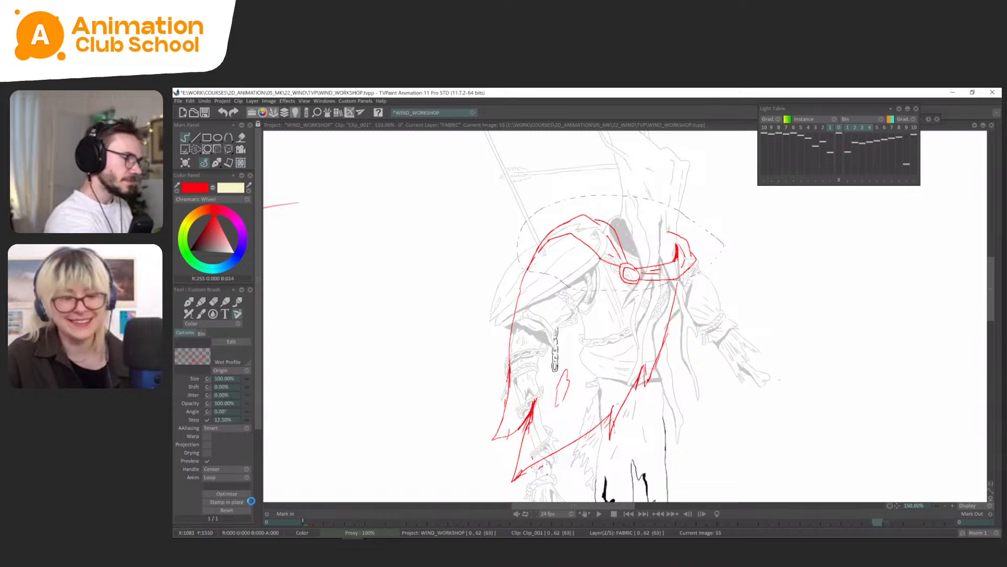
{"action": "key", "text": "Right"}
{"action": "key", "text": "Left"}
{"action": "left_click", "coordinate": [218, 163]}
{"action": "left_click", "coordinate": [218, 177]}
{"action": "left_click", "coordinate": [217, 164]}
{"action": "left_click", "coordinate": [214, 176]}
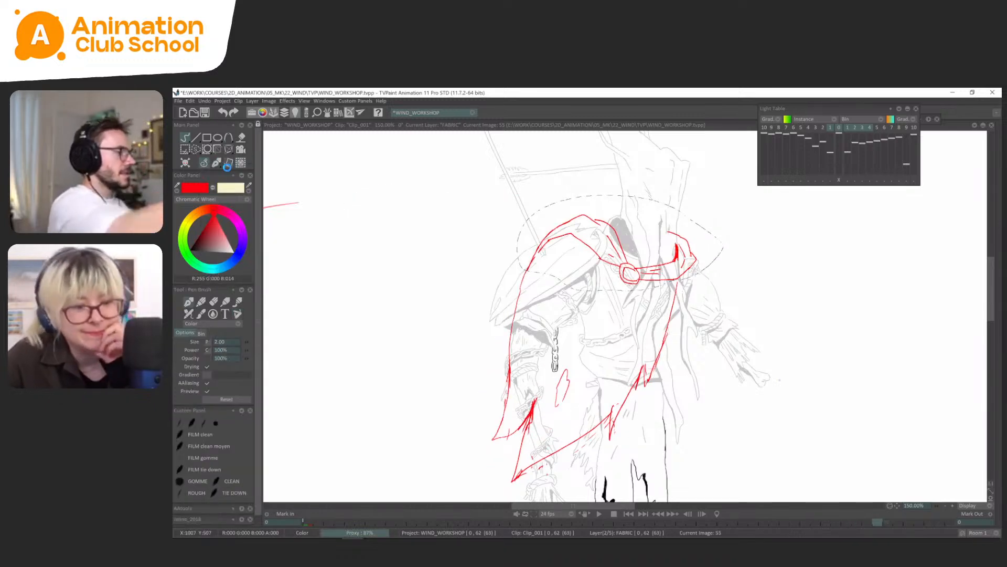
{"action": "key", "text": "less"}
{"action": "key", "text": "Return"}
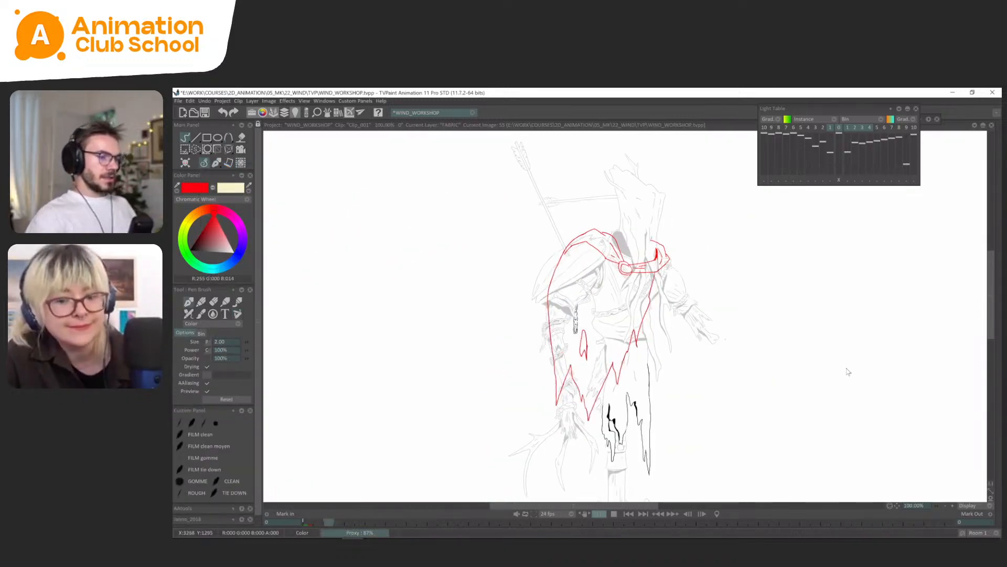
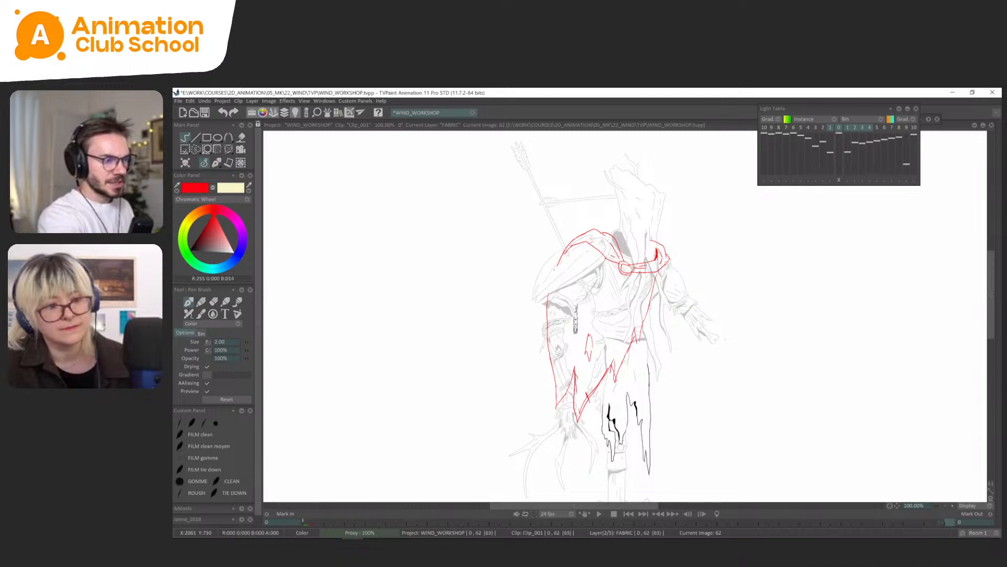
{"action": "left_click_drag", "start_coordinate": [641, 297], "coordinate": [627, 313]}
{"action": "key", "text": "ctrl+z"}
{"action": "left_click_drag", "start_coordinate": [588, 357], "coordinate": [577, 385]}
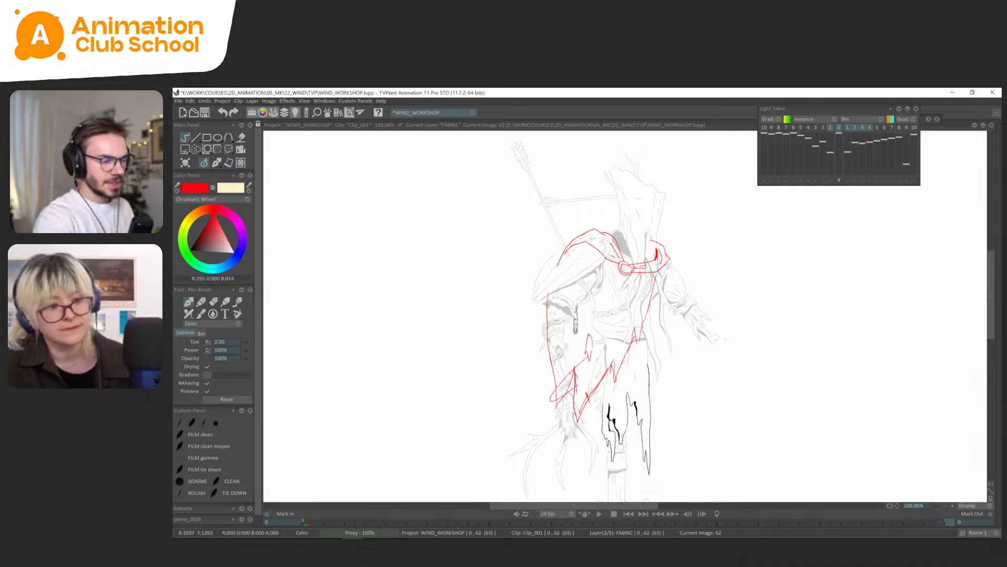
Play the animation to frame 33 and sketch a torn cloth hanging from a horizontal bar beside the character, crossed by curved wind lines.
{"action": "key", "text": "Return"}
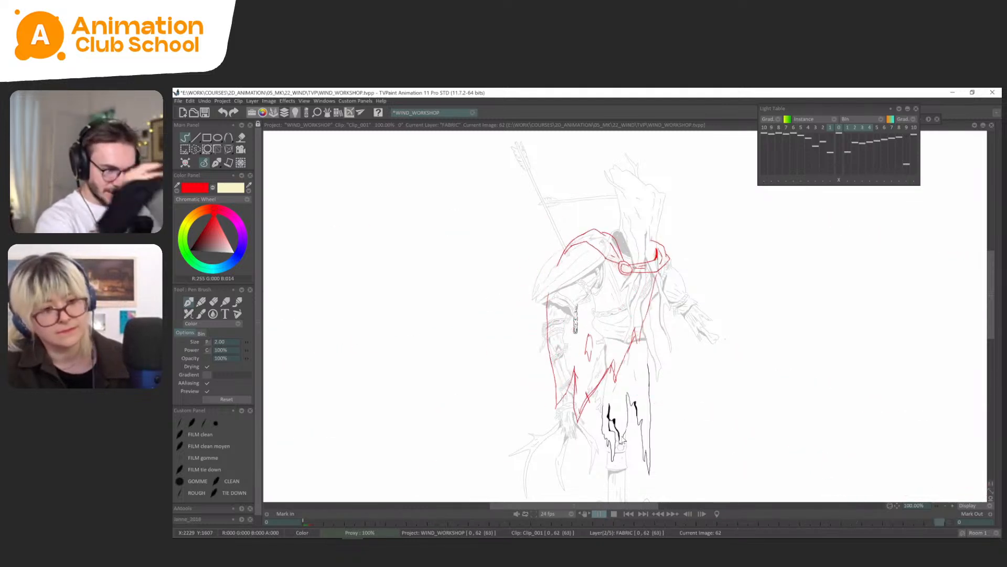
{"action": "key", "text": "Return"}
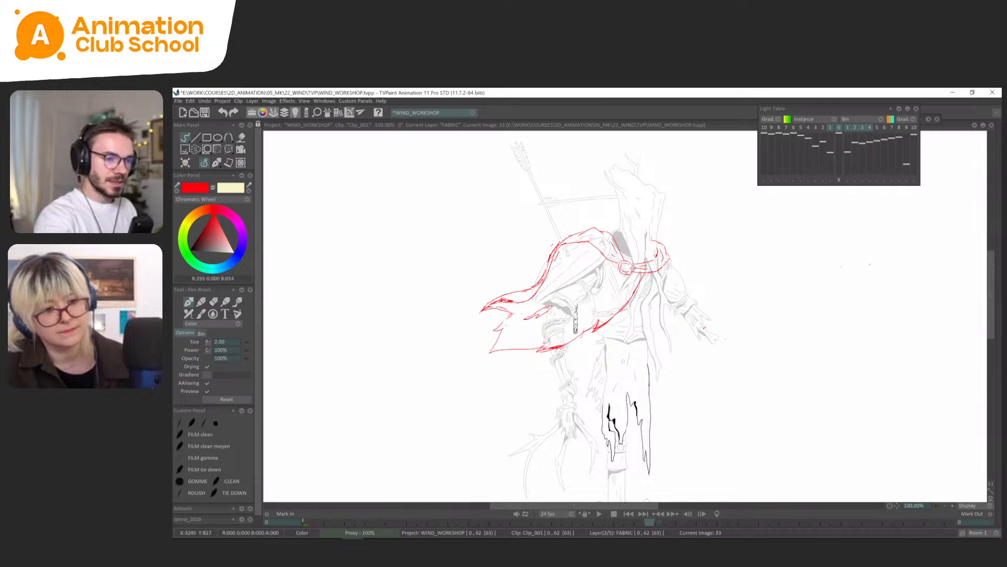
{"action": "left_click_drag", "start_coordinate": [862, 281], "coordinate": [869, 403]}
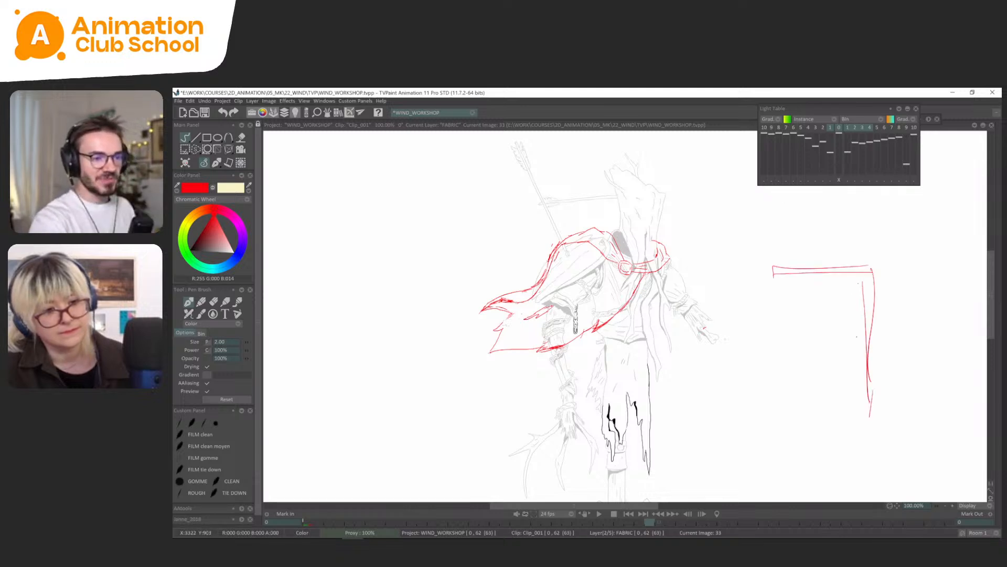
{"action": "left_click_drag", "start_coordinate": [862, 271], "coordinate": [829, 382]}
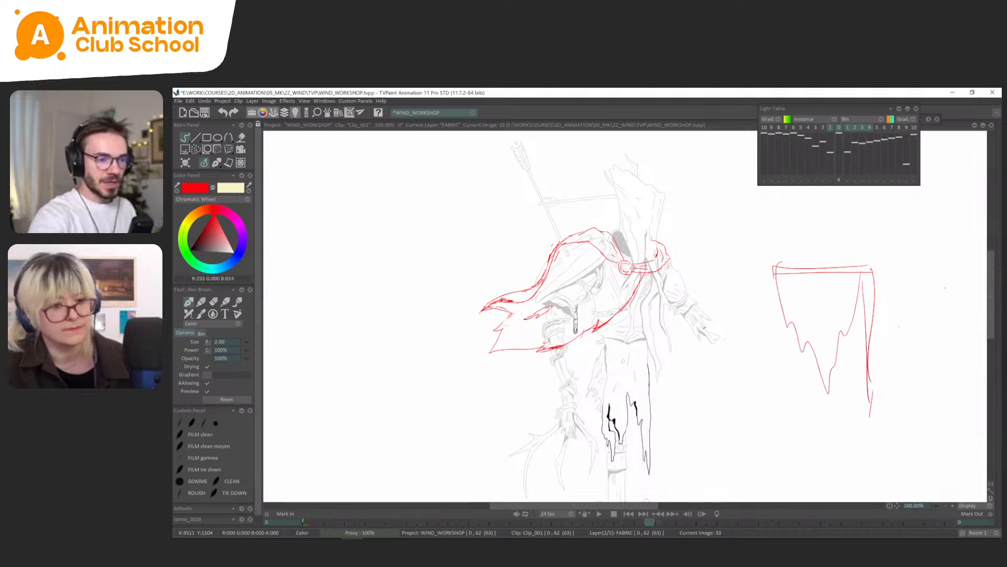
{"action": "left_click_drag", "start_coordinate": [923, 305], "coordinate": [797, 329]}
{"action": "left_click_drag", "start_coordinate": [919, 348], "coordinate": [755, 372]}
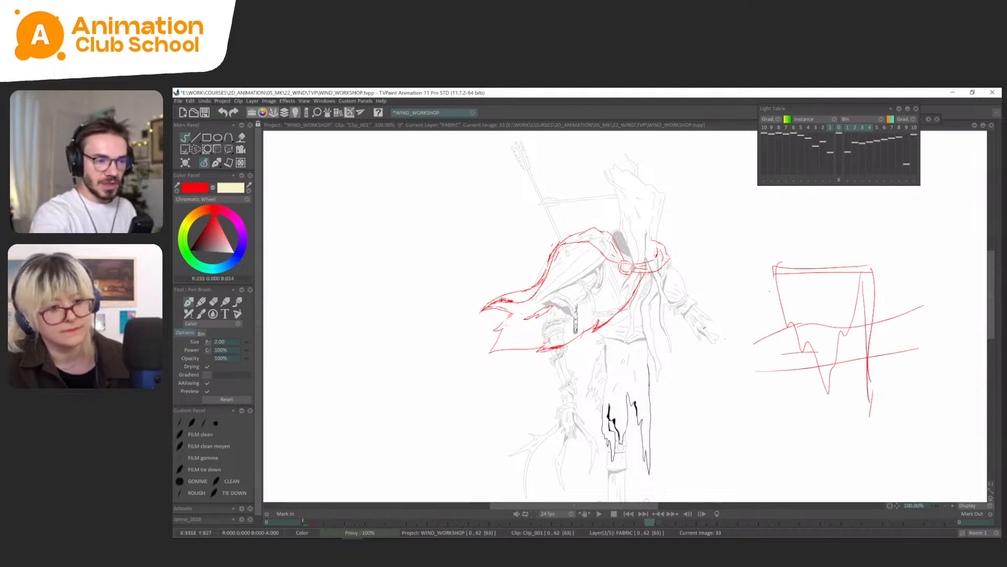
Undo the stray stroke on the hanging-cloth sketch and add attachment points with scalloped sags between them along its top bar.
{"action": "left_click_drag", "start_coordinate": [857, 304], "coordinate": [832, 361]}
{"action": "key", "text": "ctrl+z"}
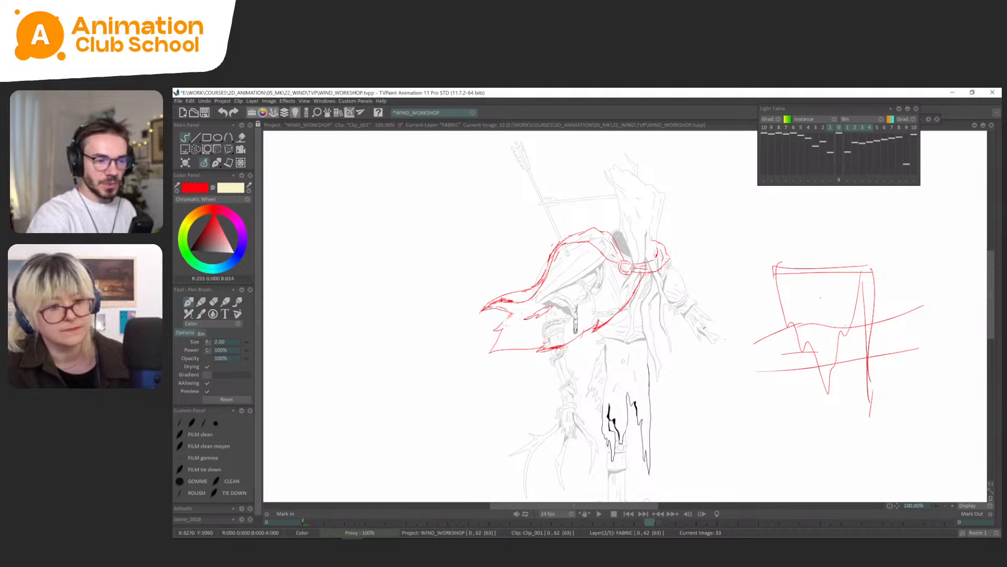
{"action": "key", "text": "ctrl+z"}
{"action": "left_click_drag", "start_coordinate": [778, 271], "coordinate": [801, 272]}
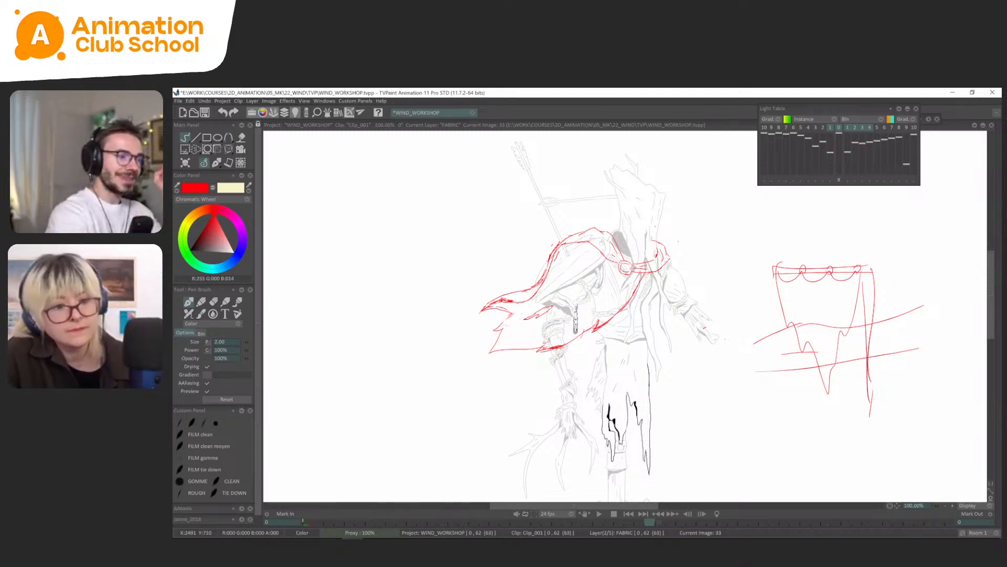
Circle the shoulder and collar on FABRIC frame 33, undo the ellipse, and sketch tension folds running from the shoulder and clasp.
{"action": "mouse_move", "coordinate": [667, 230]}
{"action": "left_mouse_down"}
{"action": "mouse_move", "coordinate": [599, 220]}
{"action": "mouse_move", "coordinate": [641, 283]}
{"action": "left_mouse_up"}
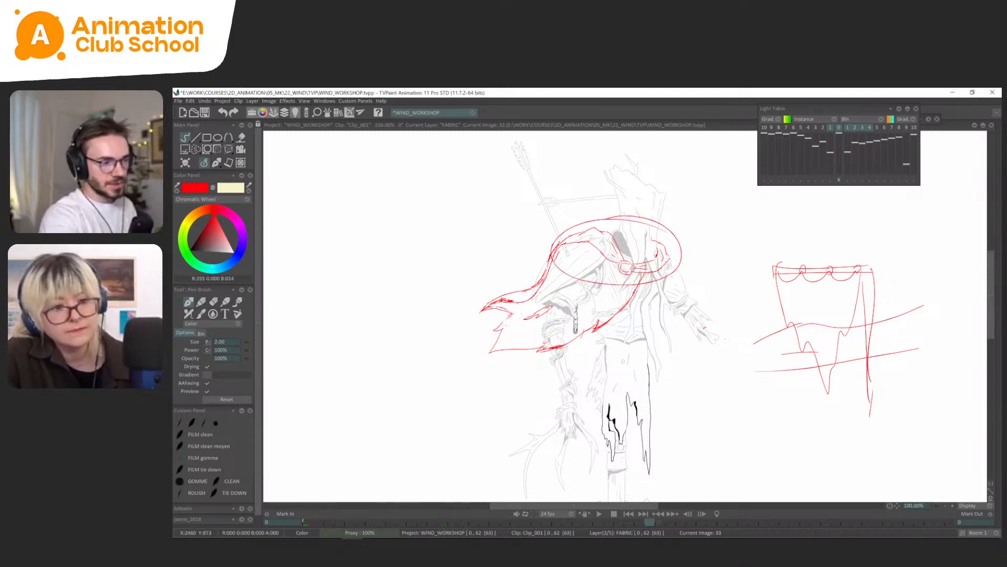
{"action": "key", "text": "ctrl+z"}
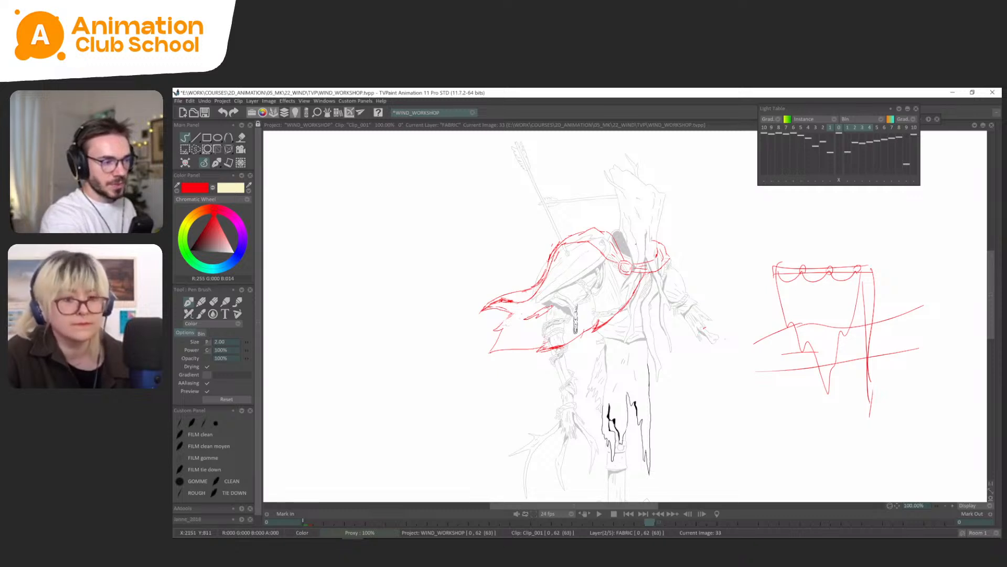
{"action": "left_click_drag", "start_coordinate": [591, 253], "coordinate": [560, 292]}
{"action": "left_click_drag", "start_coordinate": [652, 276], "coordinate": [636, 297]}
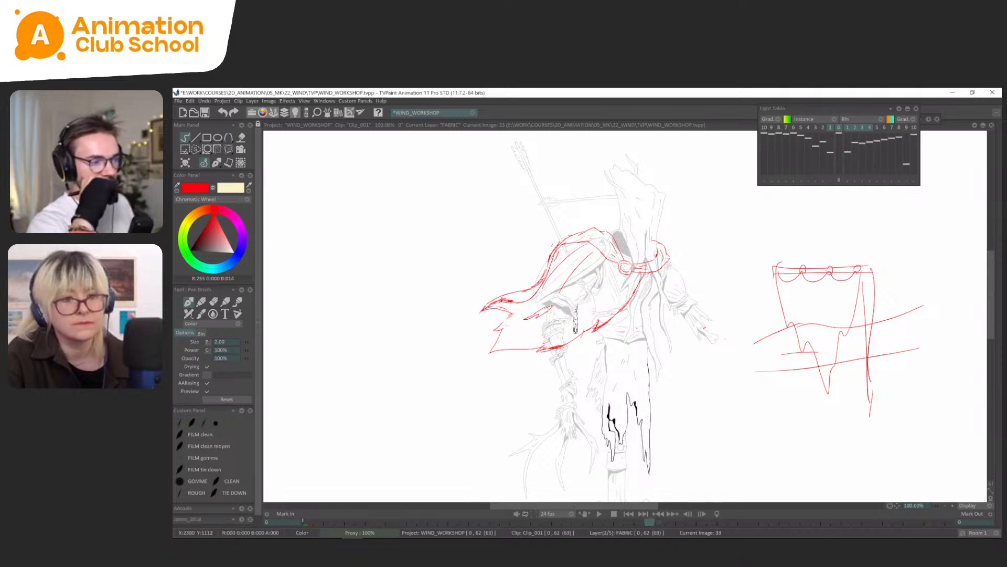
Play the animation to frame 46 and set the pen colour to pure blue.
{"action": "key", "text": "Return"}
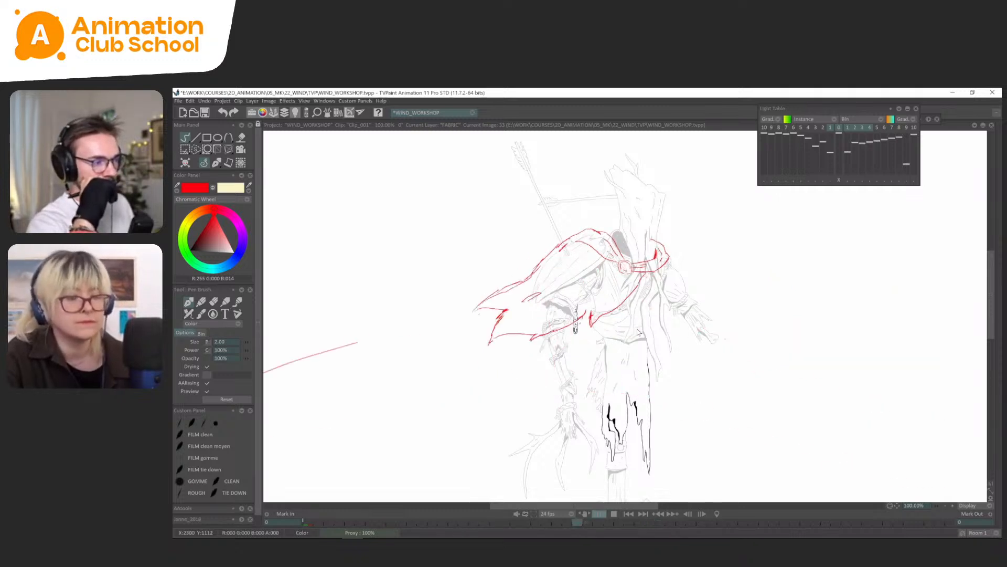
{"action": "key", "text": "Return"}
{"action": "left_click", "coordinate": [238, 250]}
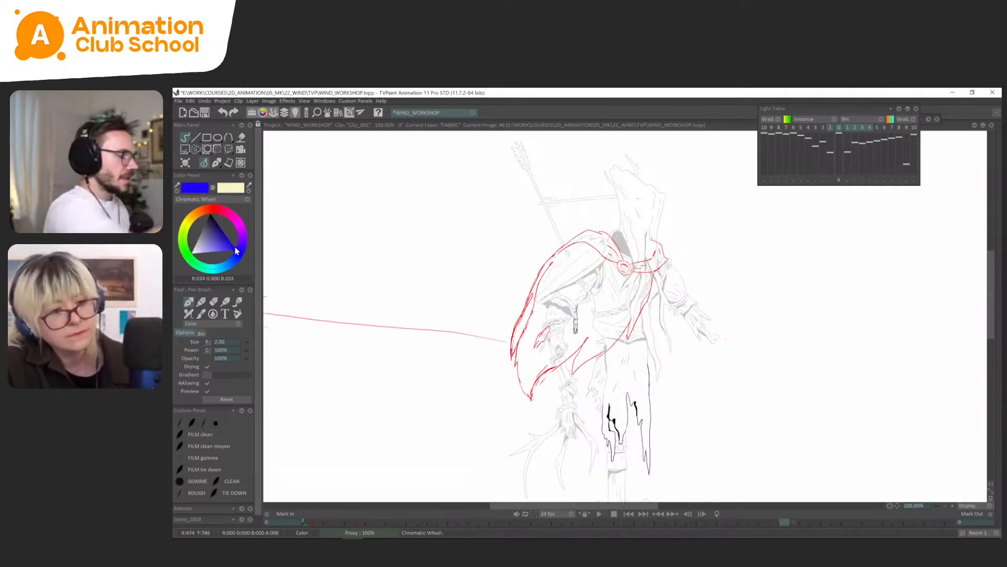
Hatch the cape's shoulder area on FABRIC frame 46 in blue, and undo the hatching.
{"action": "left_click_drag", "start_coordinate": [563, 255], "coordinate": [548, 269]}
{"action": "left_click_drag", "start_coordinate": [591, 245], "coordinate": [551, 277]}
{"action": "left_click_drag", "start_coordinate": [612, 265], "coordinate": [556, 286]}
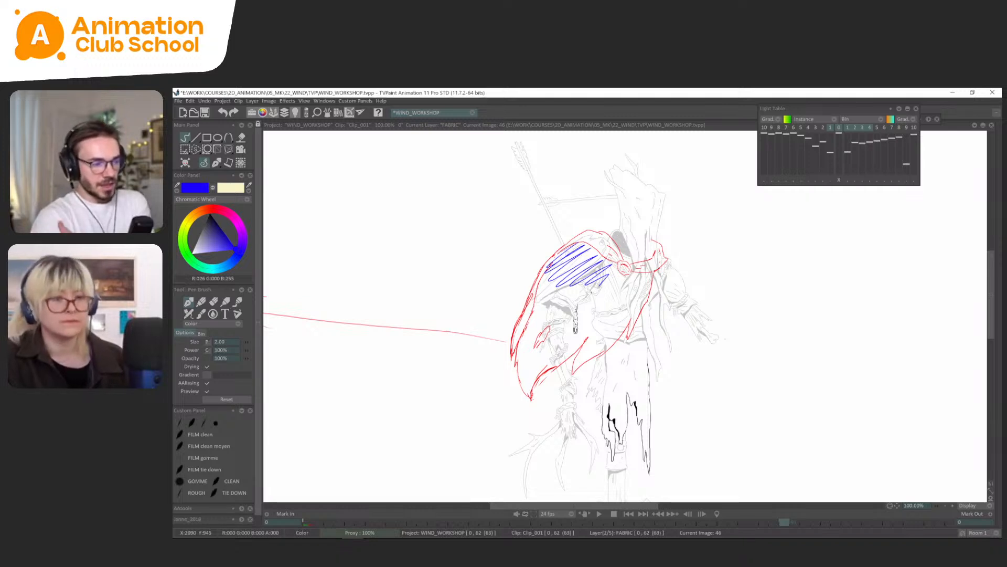
{"action": "key", "text": "ctrl+z"}
Play back the animation, stop at frame 17, hide the FABRIC layer, and show and select the FUR layer.
{"action": "key", "text": "Return"}
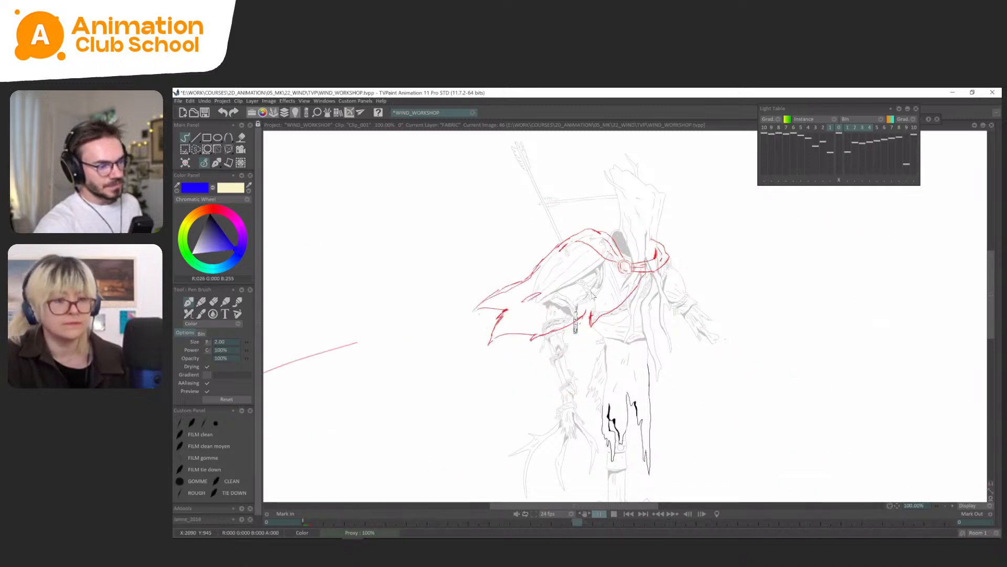
{"action": "key", "text": "space"}
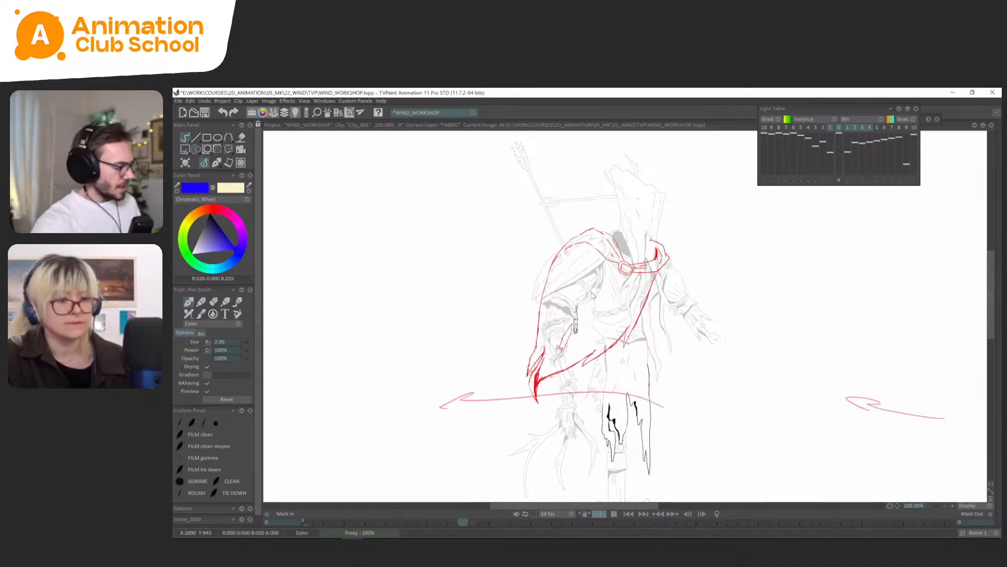
{"action": "key", "text": "Tab"}
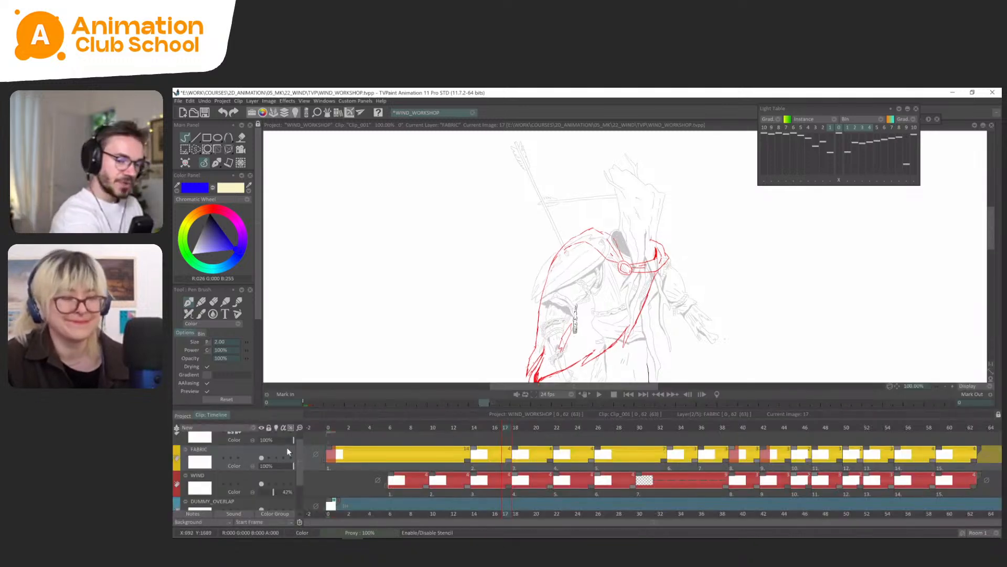
{"action": "scroll", "coordinate": [291, 446], "scroll_direction": "up", "scroll_amount": 1}
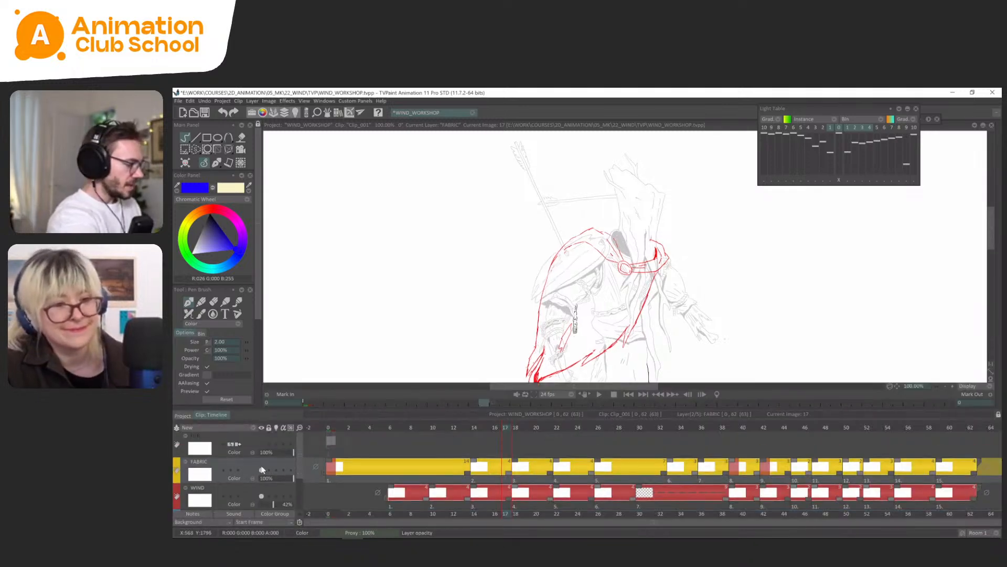
{"action": "left_click", "coordinate": [261, 469]}
{"action": "left_click", "coordinate": [262, 444]}
{"action": "left_click", "coordinate": [308, 452]}
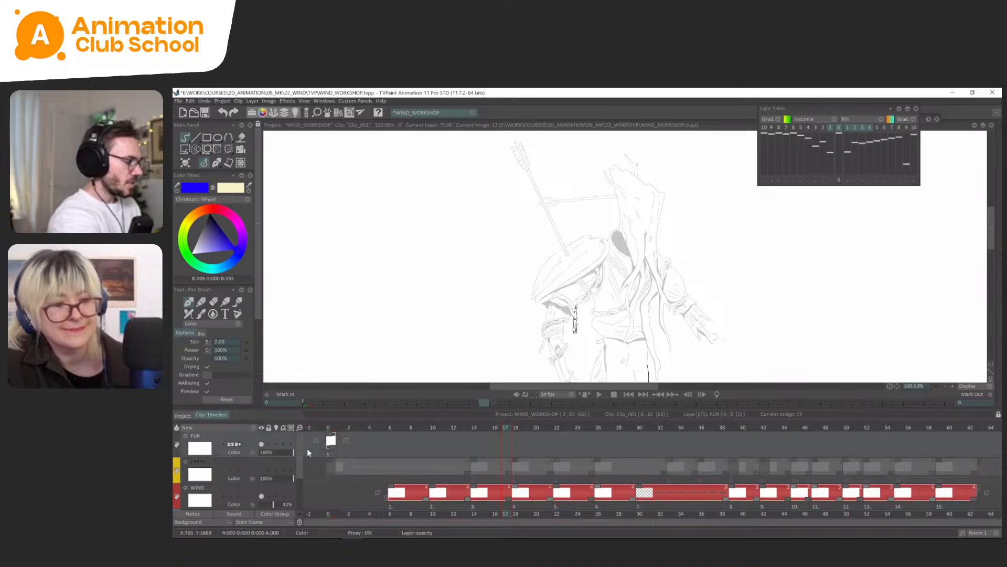
Go to the first FUR drawing and extend its exposure through frame 62 to match the WIND layer's end.
{"action": "left_click", "coordinate": [330, 428]}
{"action": "left_click", "coordinate": [346, 440]}
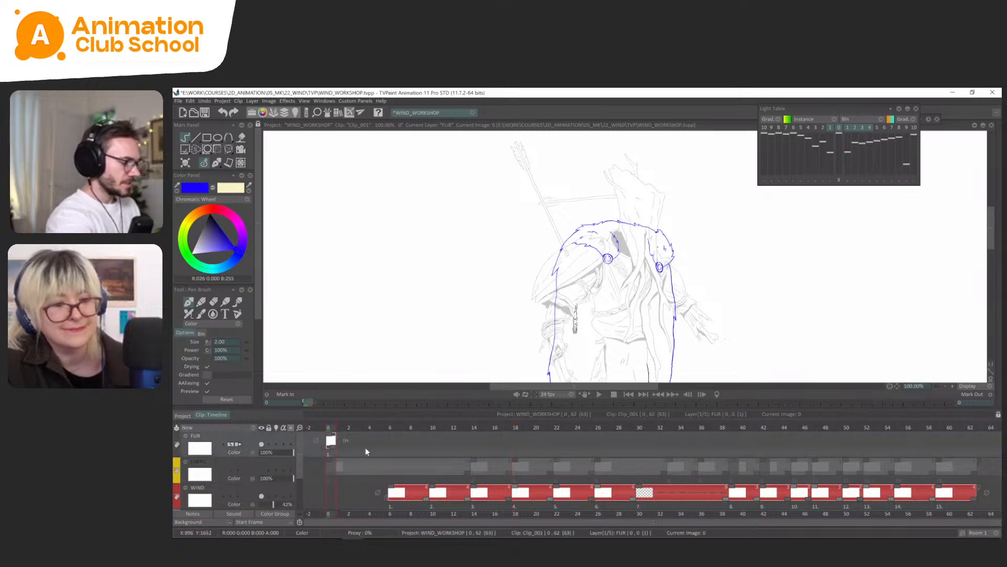
{"action": "key", "text": "Tab"}
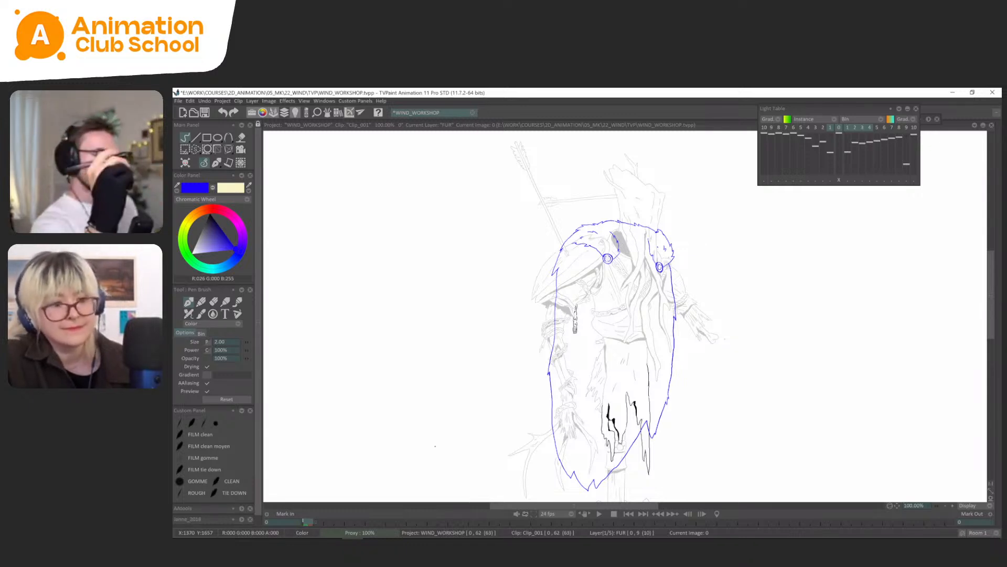
{"action": "left_click", "coordinate": [209, 167]}
{"action": "left_click", "coordinate": [209, 168]}
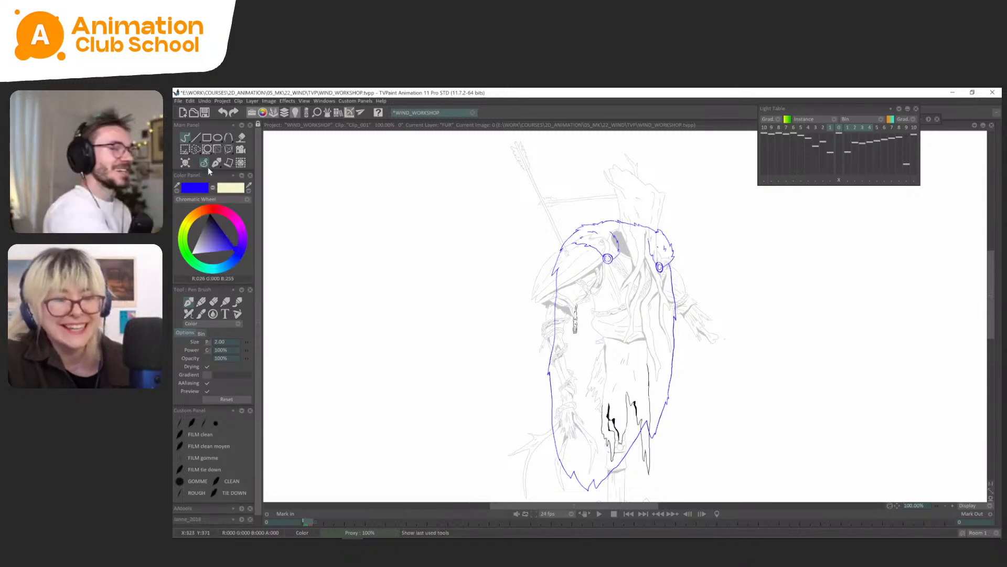
{"action": "scroll", "coordinate": [646, 262], "scroll_direction": "down", "scroll_amount": 1}
{"action": "key", "text": "Tab"}
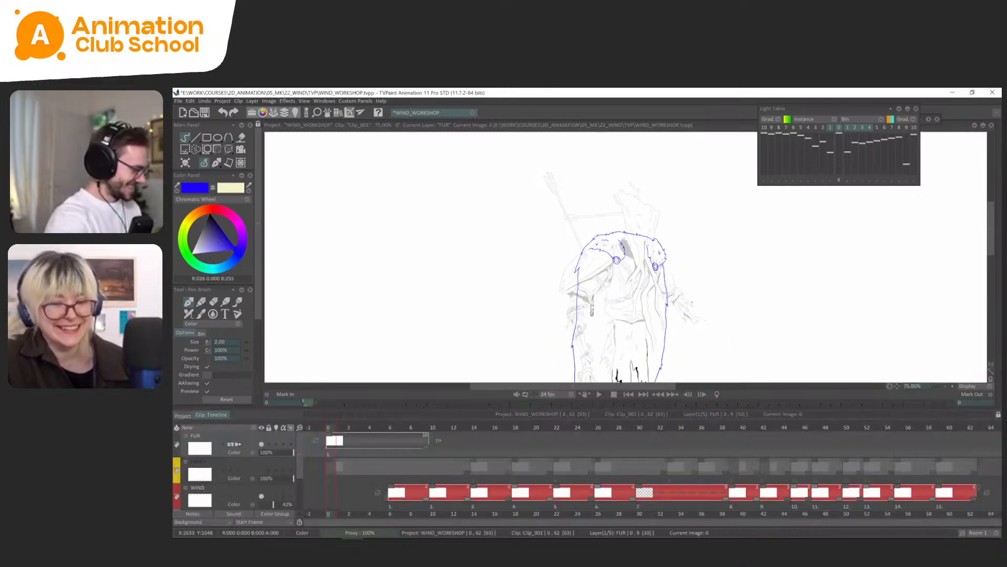
{"action": "left_click_drag", "start_coordinate": [430, 445], "coordinate": [974, 468]}
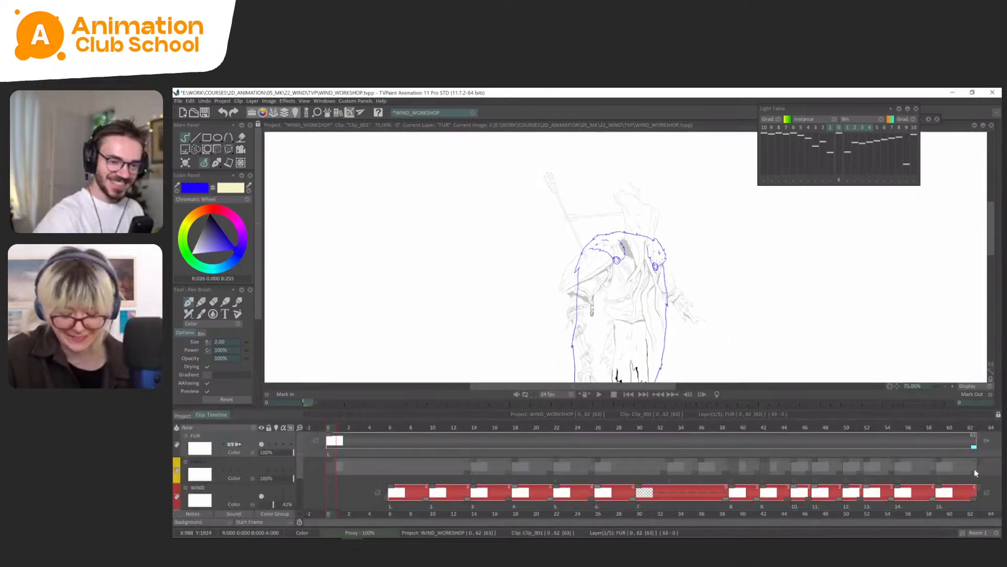
Split the FUR layer into 15 images with blank instances from frame 14 to frame 59, and return to frame 14.
{"action": "left_click", "coordinate": [379, 427]}
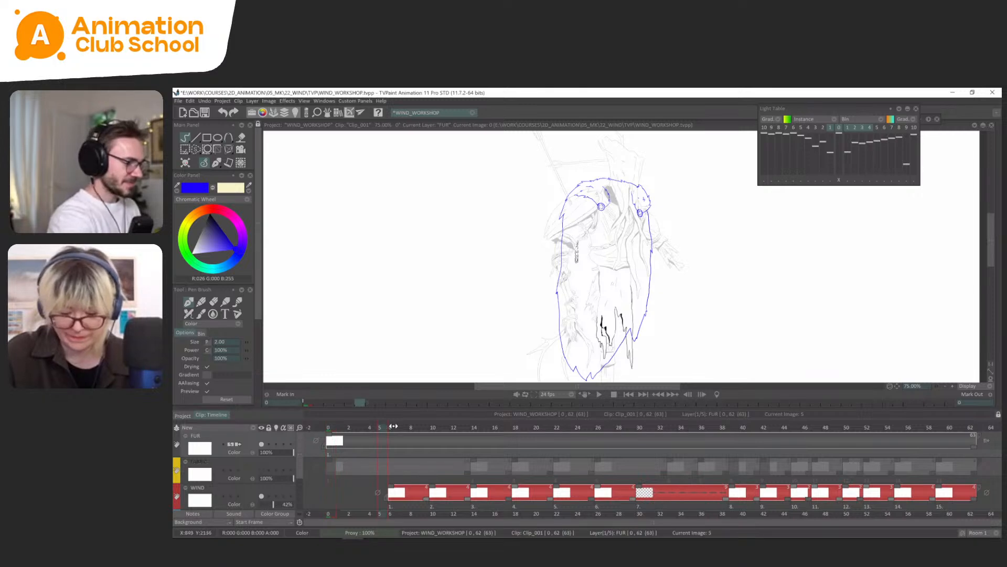
{"action": "mouse_move", "coordinate": [458, 431]}
{"action": "left_mouse_down"}
{"action": "mouse_move", "coordinate": [828, 435]}
{"action": "mouse_move", "coordinate": [949, 424]}
{"action": "left_mouse_up"}
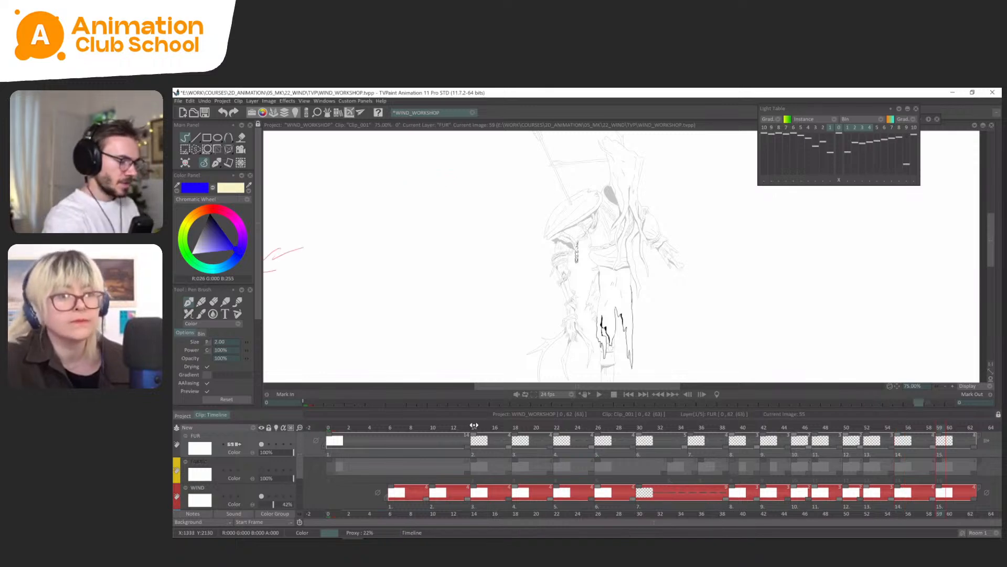
{"action": "left_click", "coordinate": [474, 426]}
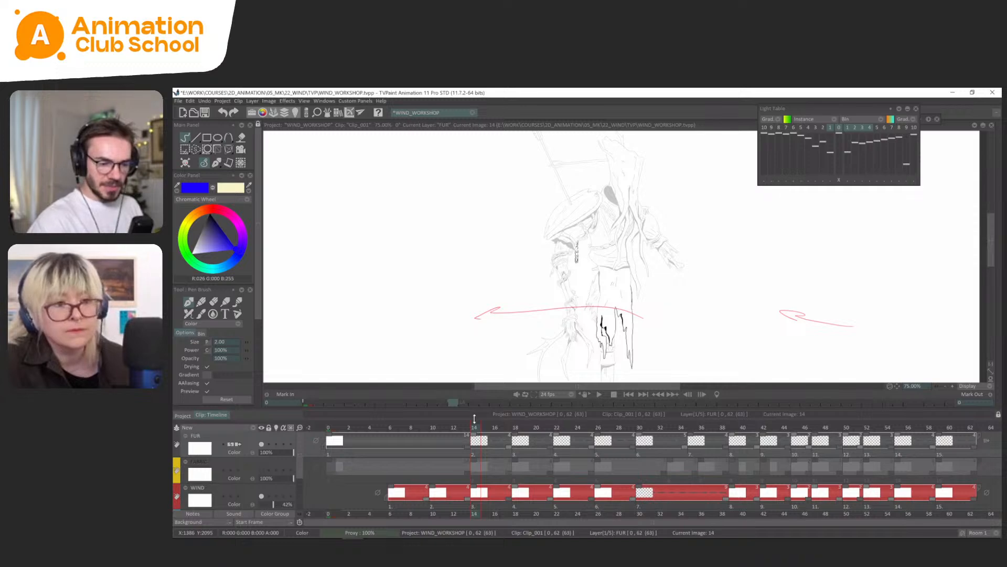
On FUR frame 14, draw the fur cape's left edge from shoulder to hem, using the first drawing on the light table as a guide.
{"action": "key", "text": "Tab"}
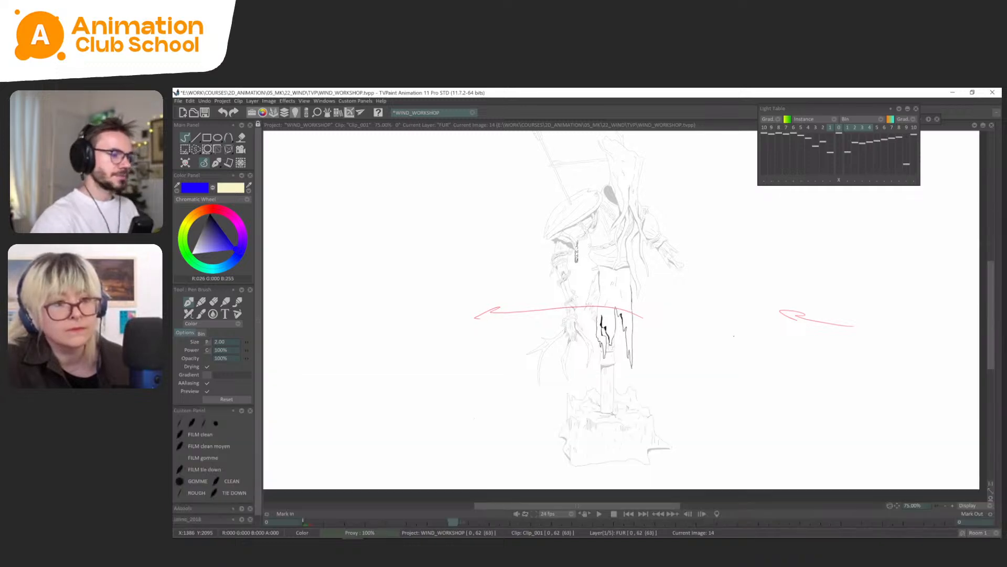
{"action": "left_click_drag", "start_coordinate": [734, 336], "coordinate": [743, 390]}
{"action": "key", "text": "Tab"}
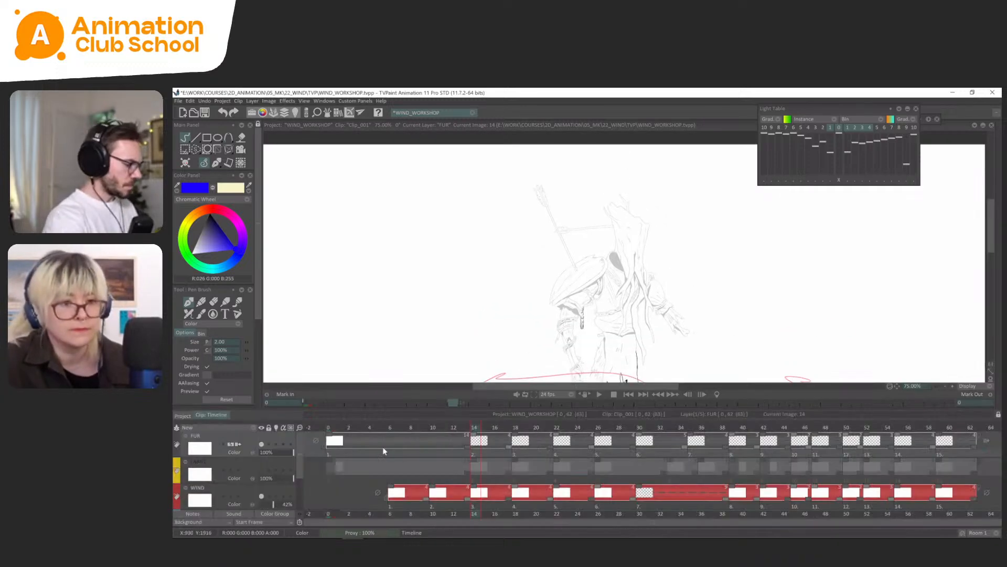
{"action": "left_click", "coordinate": [371, 423]}
{"action": "key", "text": "Tab"}
{"action": "key", "text": "ctrl+Right"}
{"action": "key", "text": "Left"}
{"action": "key", "text": "Right"}
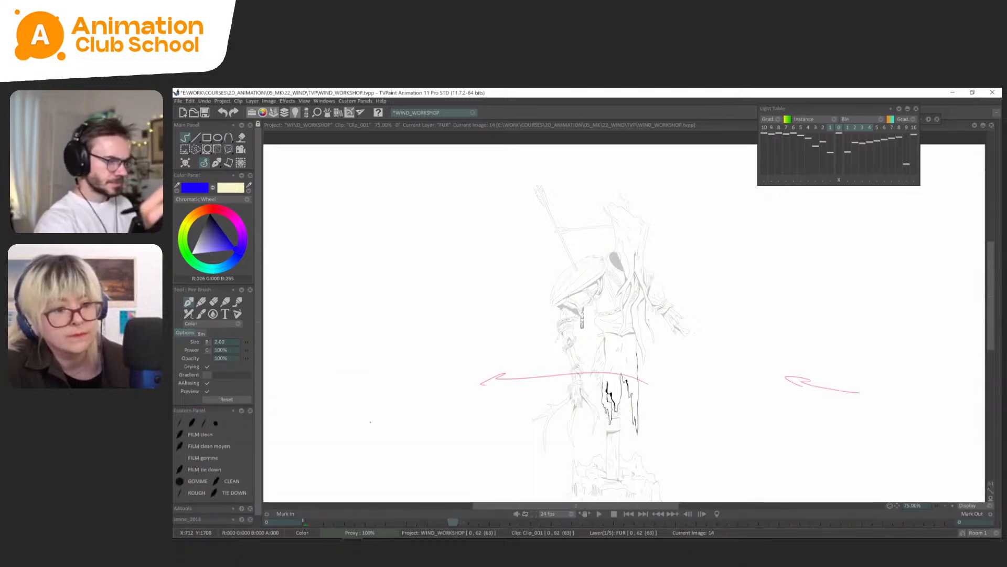
{"action": "scroll", "coordinate": [592, 434], "scroll_direction": "up", "scroll_amount": 1}
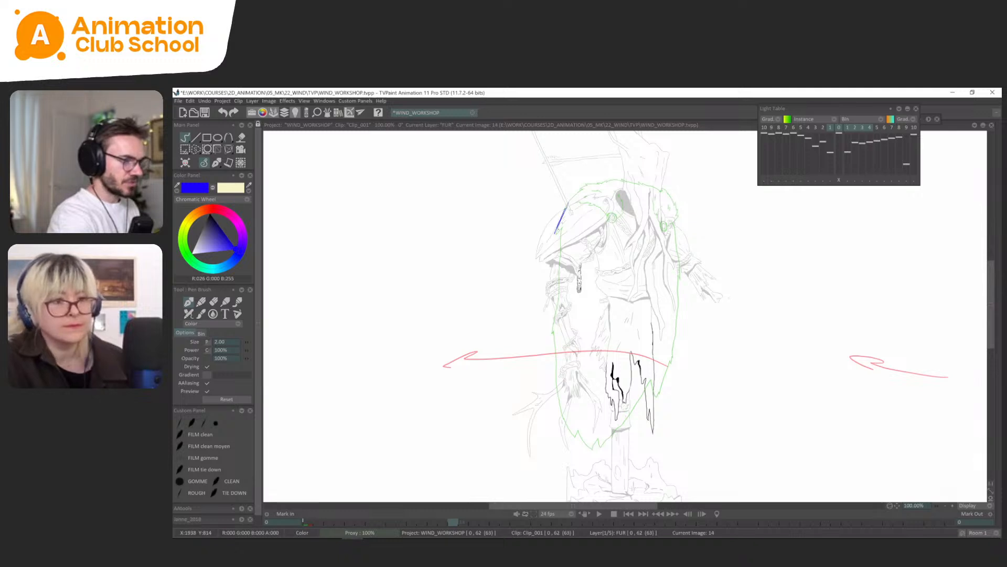
{"action": "left_click_drag", "start_coordinate": [555, 234], "coordinate": [559, 417]}
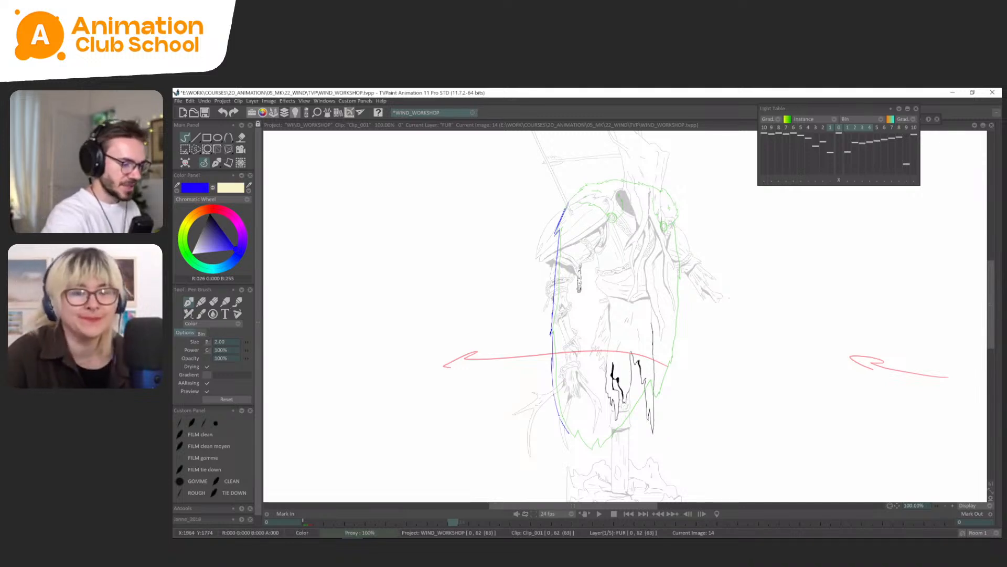
Flip between the FUR drawings to compare them, lasso the left edge line and transform it so its lower end swings outward with the wind.
{"action": "key", "text": "Left"}
{"action": "key", "text": "Right"}
{"action": "key", "text": "Left"}
{"action": "key", "text": "Right"}
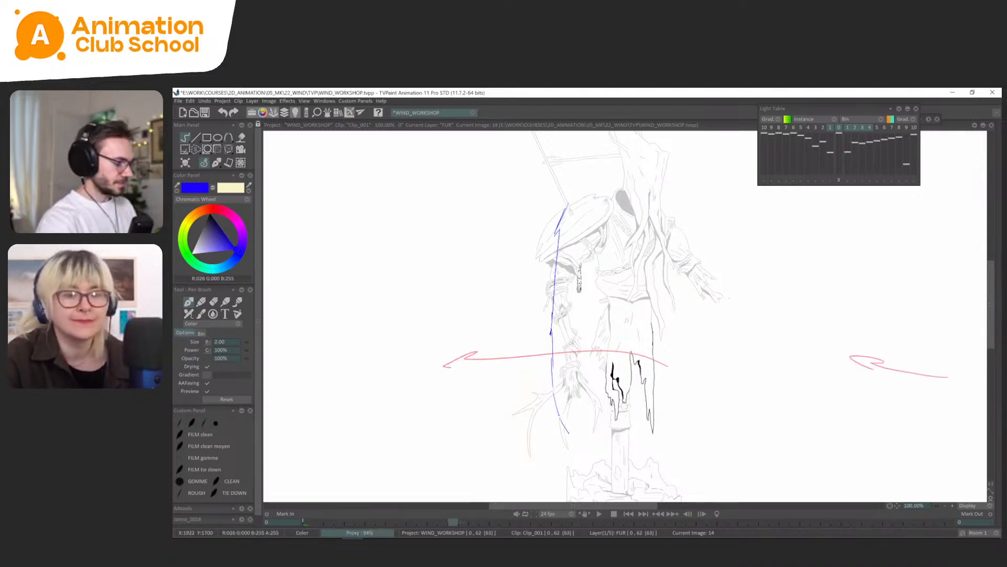
{"action": "key", "text": "s"}
{"action": "mouse_move", "coordinate": [553, 262]}
{"action": "left_mouse_down"}
{"action": "mouse_move", "coordinate": [556, 458]}
{"action": "mouse_move", "coordinate": [572, 249]}
{"action": "left_mouse_up"}
{"action": "key", "text": "ctrl+t"}
{"action": "left_click_drag", "start_coordinate": [566, 465], "coordinate": [547, 456]}
Return to freehand drawing and add the fur cape's right edge and jagged hem on FUR frame 14, shifted slightly with the wind.
{"action": "left_click", "coordinate": [206, 162]}
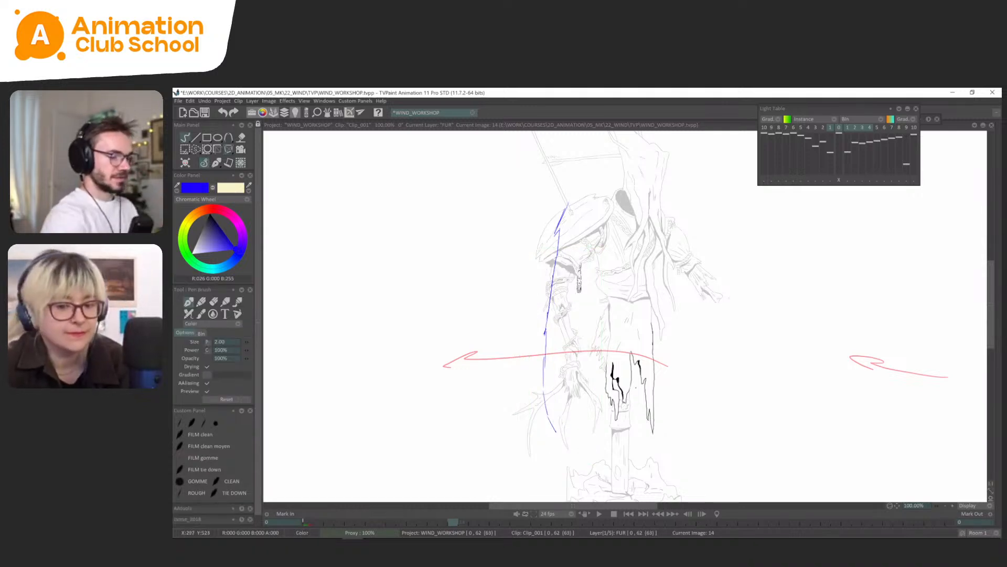
{"action": "mouse_move", "coordinate": [675, 272]}
{"action": "left_mouse_down"}
{"action": "mouse_move", "coordinate": [661, 370]}
{"action": "mouse_move", "coordinate": [598, 448]}
{"action": "left_mouse_up"}
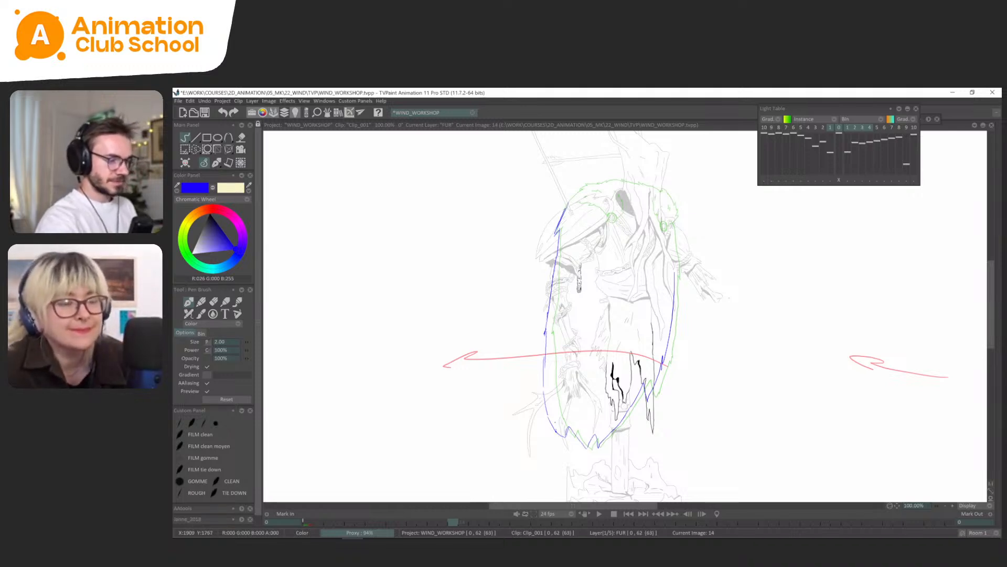
Redraw the fur cape's lower-left edge toward the hem on FUR frame 14 and compare it with the first drawing.
{"action": "key", "text": "Left"}
{"action": "key", "text": "Right"}
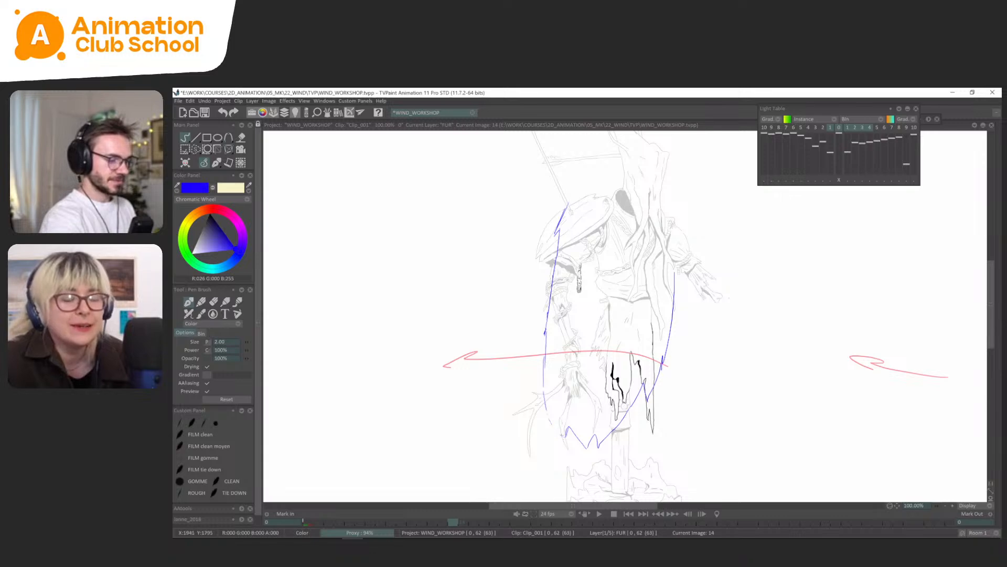
{"action": "left_click_drag", "start_coordinate": [544, 408], "coordinate": [565, 439]}
{"action": "key", "text": "Left"}
{"action": "key", "text": "Right"}
{"action": "key", "text": "Right"}
{"action": "key", "text": "Left"}
{"action": "key", "text": "Left"}
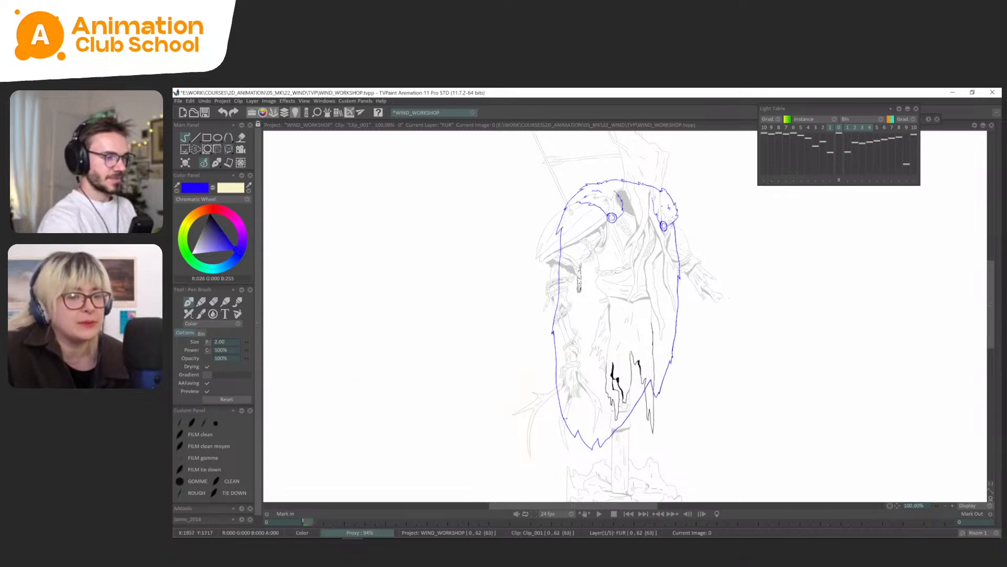
{"action": "key", "text": "Right"}
Copy the two collar clasps from the first FUR drawing as a brush, stamp them in place on frame 14 and return to freehand drawing.
{"action": "scroll", "coordinate": [709, 221], "scroll_direction": "up", "scroll_amount": 1}
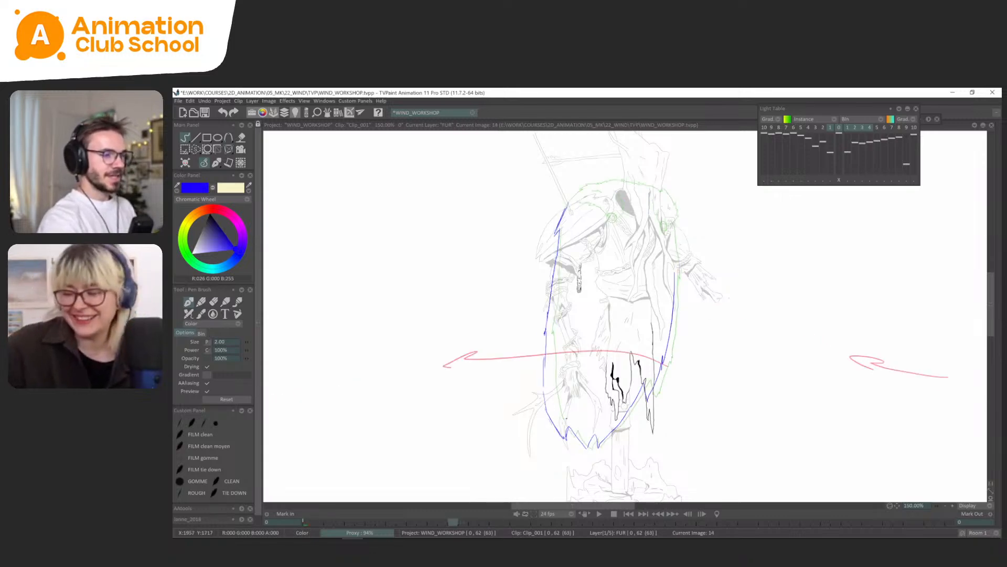
{"action": "left_click_drag", "start_coordinate": [709, 221], "coordinate": [696, 317]}
{"action": "scroll", "coordinate": [690, 289], "scroll_direction": "up", "scroll_amount": 1}
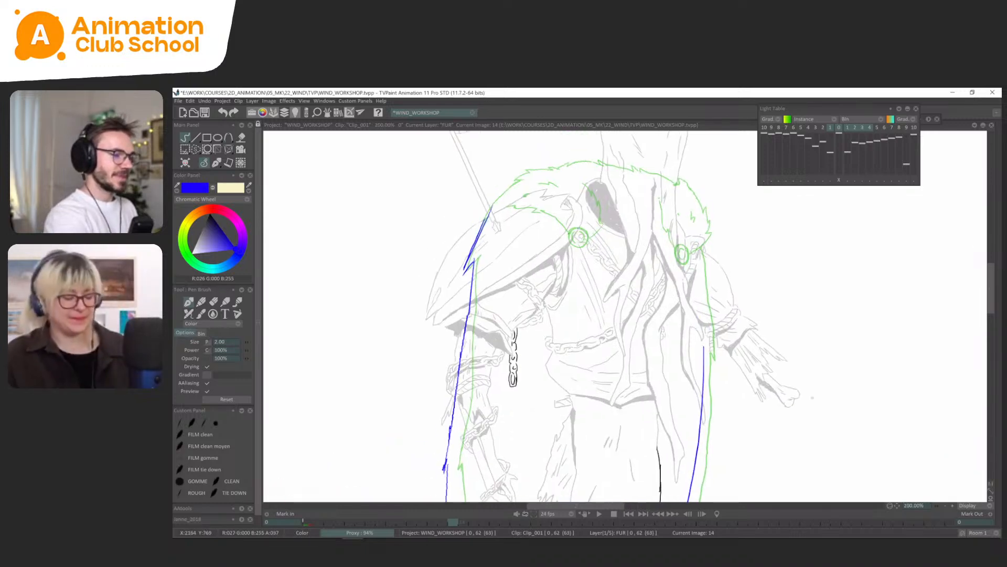
{"action": "scroll", "coordinate": [639, 291], "scroll_direction": "up", "scroll_amount": 1}
{"action": "left_click_drag", "start_coordinate": [686, 305], "coordinate": [683, 315]}
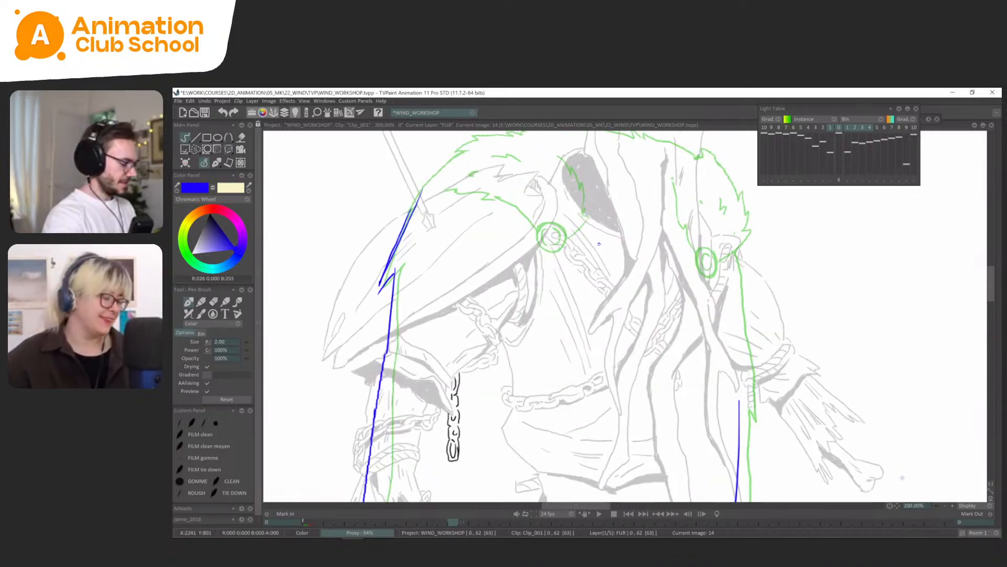
{"action": "key", "text": "s"}
{"action": "key", "text": "Left"}
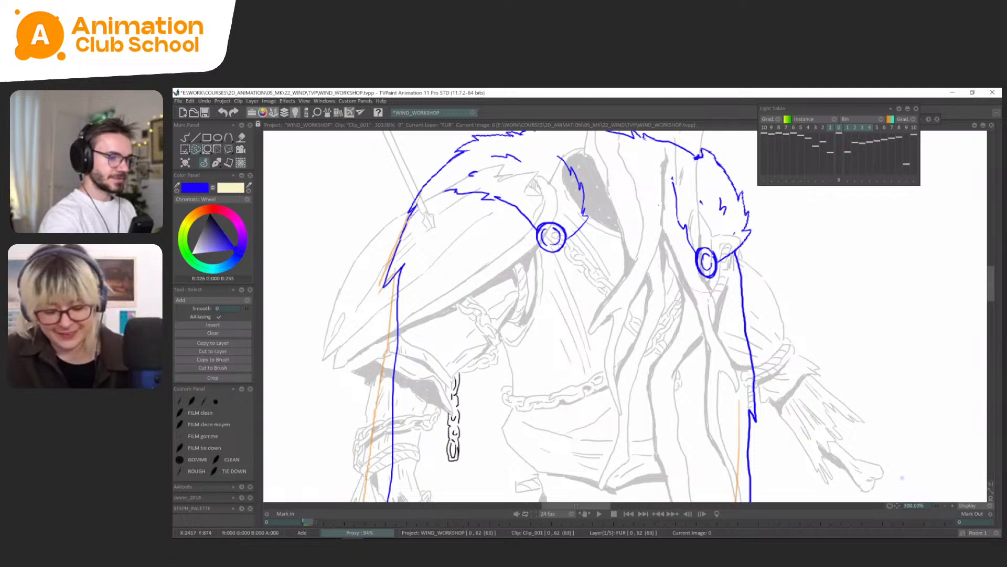
{"action": "mouse_move", "coordinate": [730, 247]}
{"action": "left_mouse_down"}
{"action": "mouse_move", "coordinate": [530, 216]}
{"action": "mouse_move", "coordinate": [726, 249]}
{"action": "left_mouse_up"}
{"action": "left_click", "coordinate": [212, 360]}
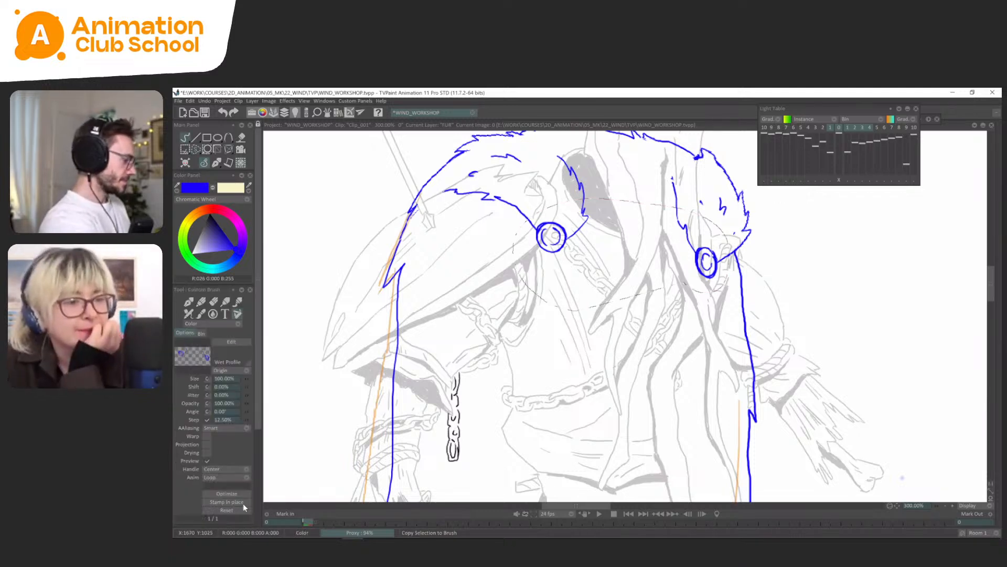
{"action": "key", "text": "Right"}
{"action": "left_click", "coordinate": [226, 502]}
{"action": "left_click", "coordinate": [227, 164]}
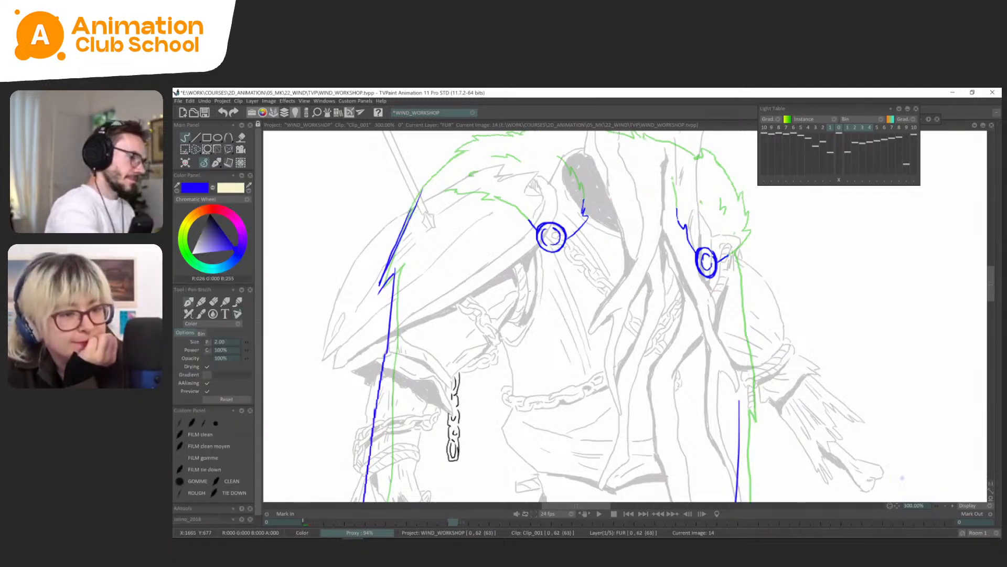
Trace the collar's inner fur edges beside the clasps and the small fur tufts on FUR frame 14.
{"action": "left_click_drag", "start_coordinate": [902, 478], "coordinate": [917, 545]}
{"action": "mouse_move", "coordinate": [548, 294]}
{"action": "left_mouse_down"}
{"action": "mouse_move", "coordinate": [510, 266]}
{"action": "mouse_move", "coordinate": [470, 259]}
{"action": "mouse_move", "coordinate": [493, 254]}
{"action": "mouse_move", "coordinate": [488, 262]}
{"action": "mouse_move", "coordinate": [548, 221]}
{"action": "left_mouse_up"}
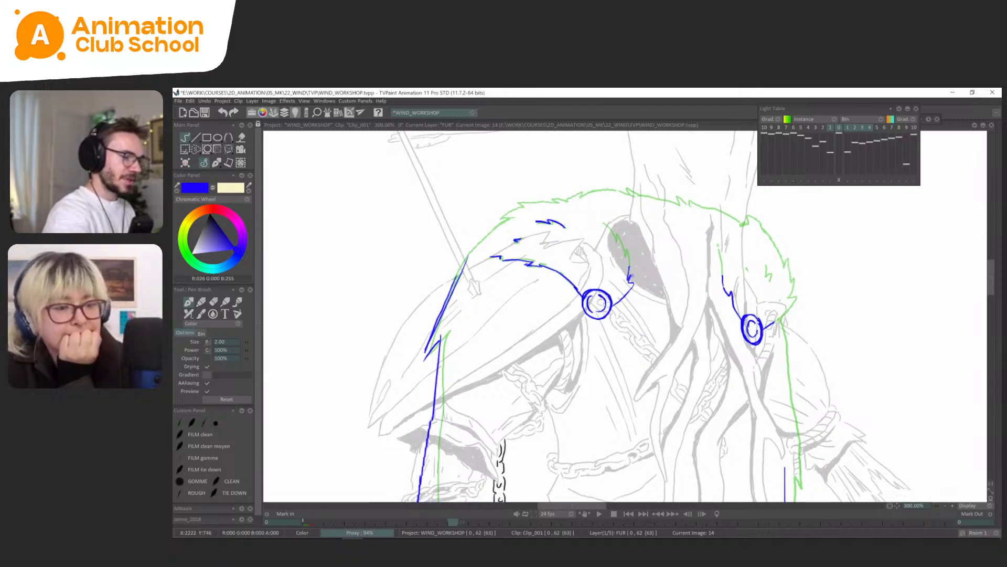
{"action": "mouse_move", "coordinate": [631, 277]}
{"action": "left_mouse_down"}
{"action": "mouse_move", "coordinate": [627, 250]}
{"action": "mouse_move", "coordinate": [601, 222]}
{"action": "left_mouse_up"}
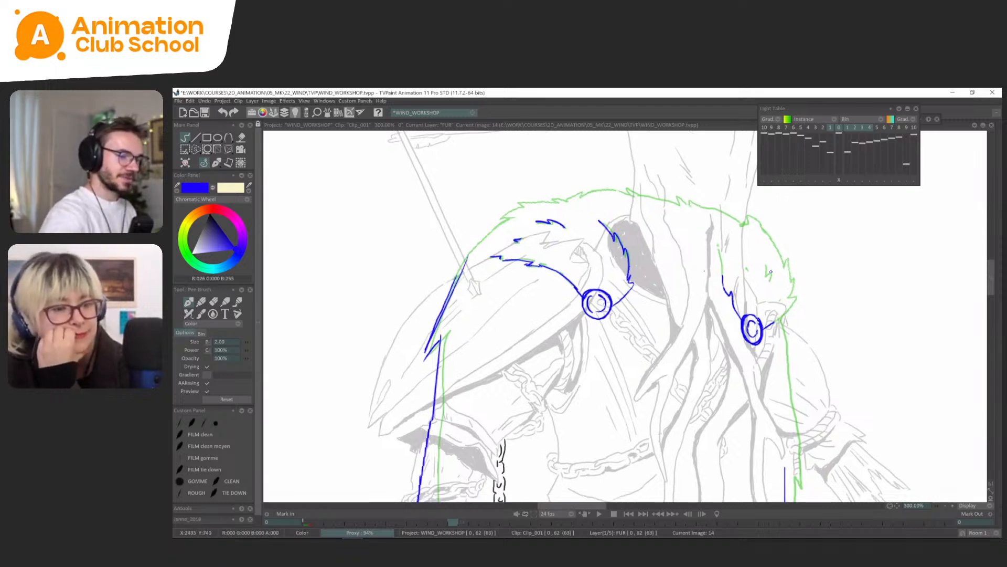
{"action": "mouse_move", "coordinate": [771, 272]}
{"action": "left_mouse_down"}
{"action": "mouse_move", "coordinate": [709, 221]}
{"action": "mouse_move", "coordinate": [705, 235]}
{"action": "mouse_move", "coordinate": [756, 259]}
{"action": "left_mouse_up"}
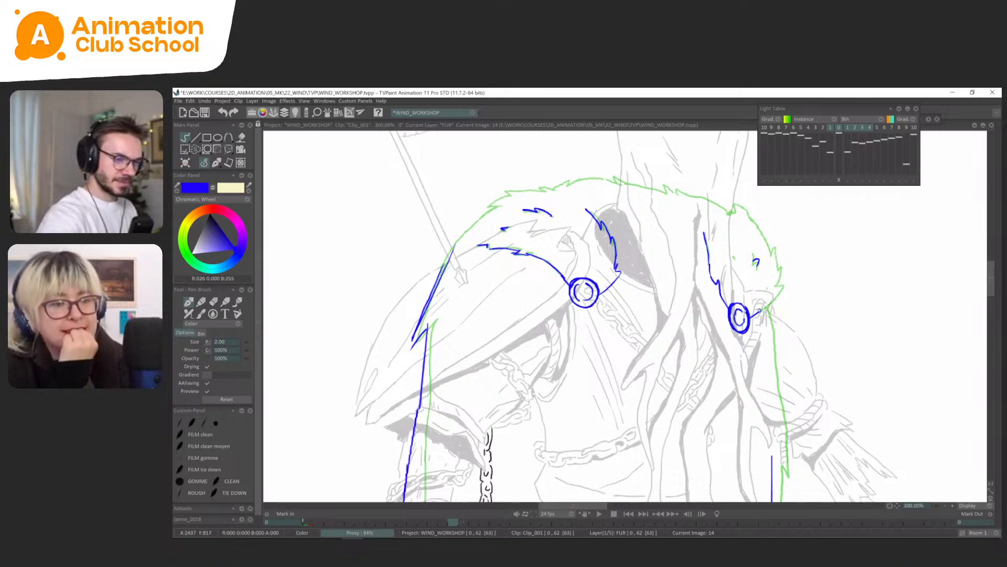
Complete the fur collar's outline on frame 14 around the right shoulder and across the top, joining it to the cape edges.
{"action": "mouse_move", "coordinate": [756, 314]}
{"action": "left_mouse_down"}
{"action": "mouse_move", "coordinate": [780, 291]}
{"action": "mouse_move", "coordinate": [772, 246]}
{"action": "mouse_move", "coordinate": [750, 217]}
{"action": "mouse_move", "coordinate": [718, 204]}
{"action": "left_mouse_up"}
{"action": "mouse_move", "coordinate": [776, 300]}
{"action": "left_mouse_down"}
{"action": "mouse_move", "coordinate": [758, 249]}
{"action": "mouse_move", "coordinate": [708, 277]}
{"action": "mouse_move", "coordinate": [713, 358]}
{"action": "left_mouse_up"}
{"action": "scroll", "coordinate": [759, 250], "scroll_direction": "down", "scroll_amount": 1}
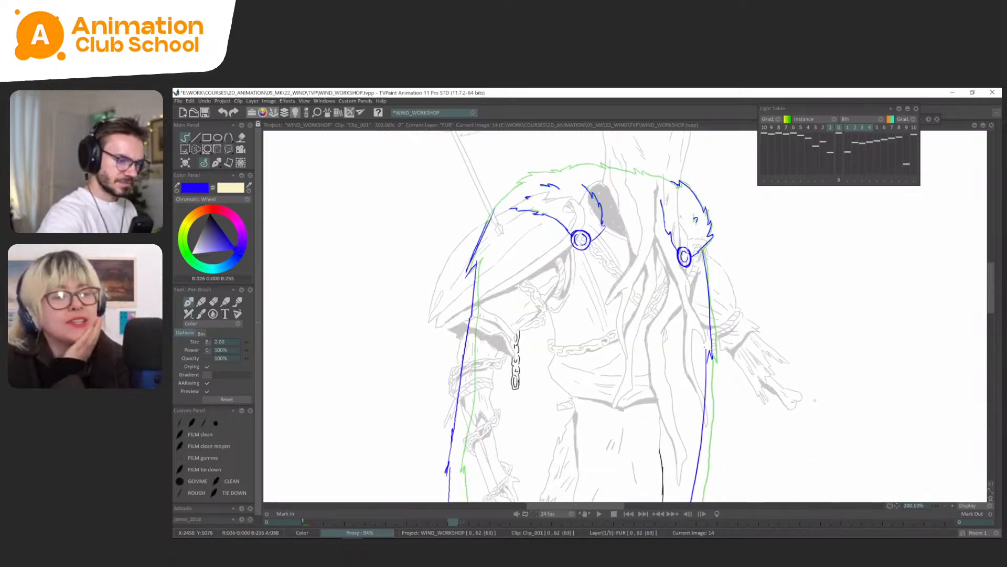
{"action": "scroll", "coordinate": [665, 158], "scroll_direction": "down", "scroll_amount": 1}
{"action": "mouse_move", "coordinate": [530, 208]}
{"action": "left_mouse_down"}
{"action": "mouse_move", "coordinate": [563, 171]}
{"action": "mouse_move", "coordinate": [580, 167]}
{"action": "left_mouse_up"}
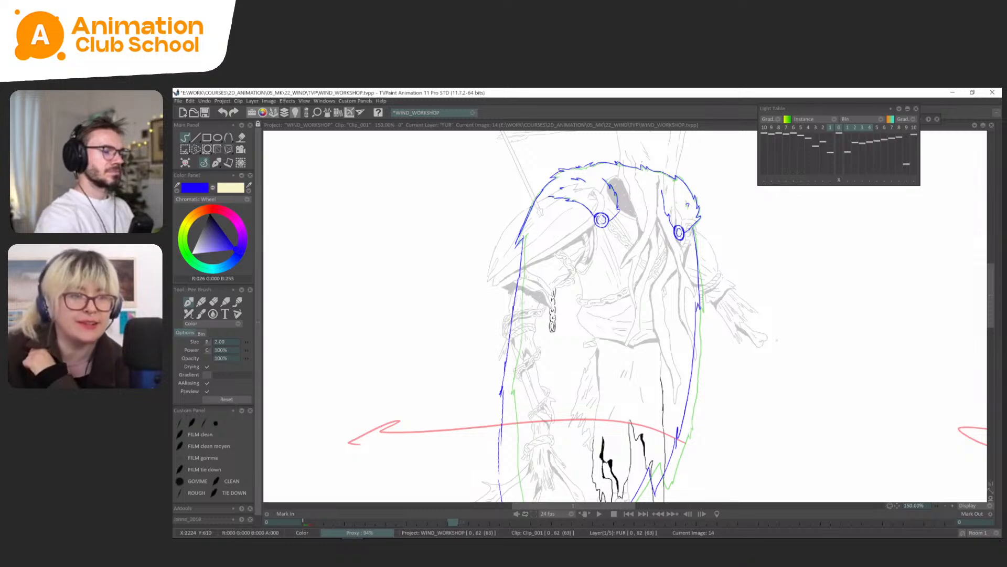
Flip between the first FUR drawing and frame 14 to examine how the whole cape shifts with the wind.
{"action": "scroll", "coordinate": [594, 215], "scroll_direction": "down", "scroll_amount": 1}
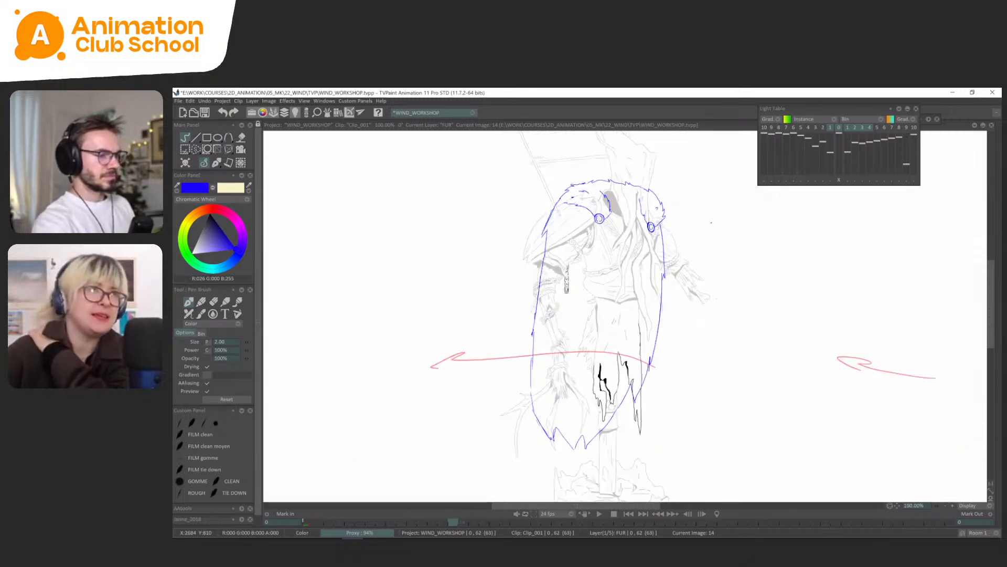
{"action": "key", "text": "Left"}
{"action": "key", "text": "Left"}
{"action": "key", "text": "Right"}
{"action": "key", "text": "Right"}
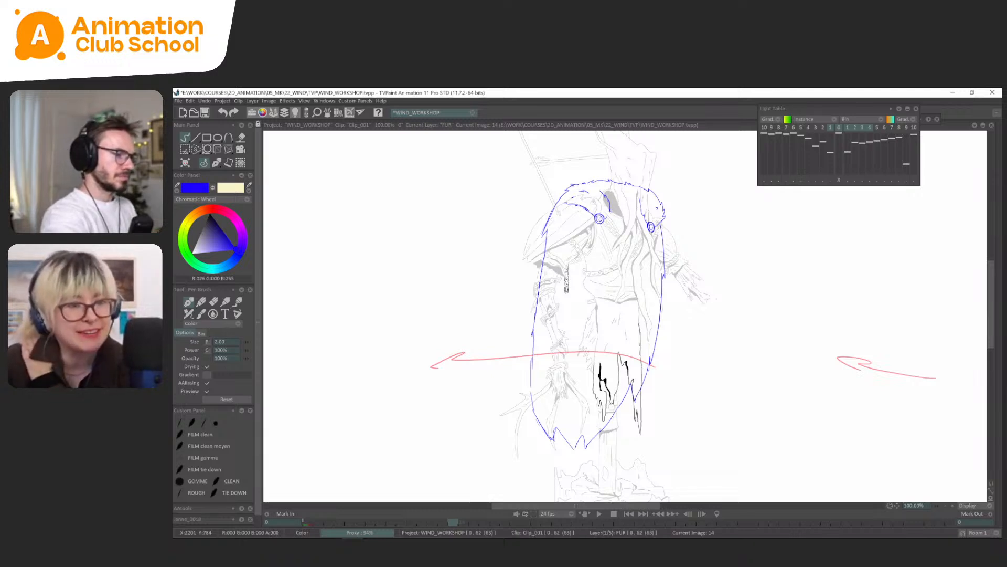
{"action": "key", "text": "Left"}
{"action": "key", "text": "Right"}
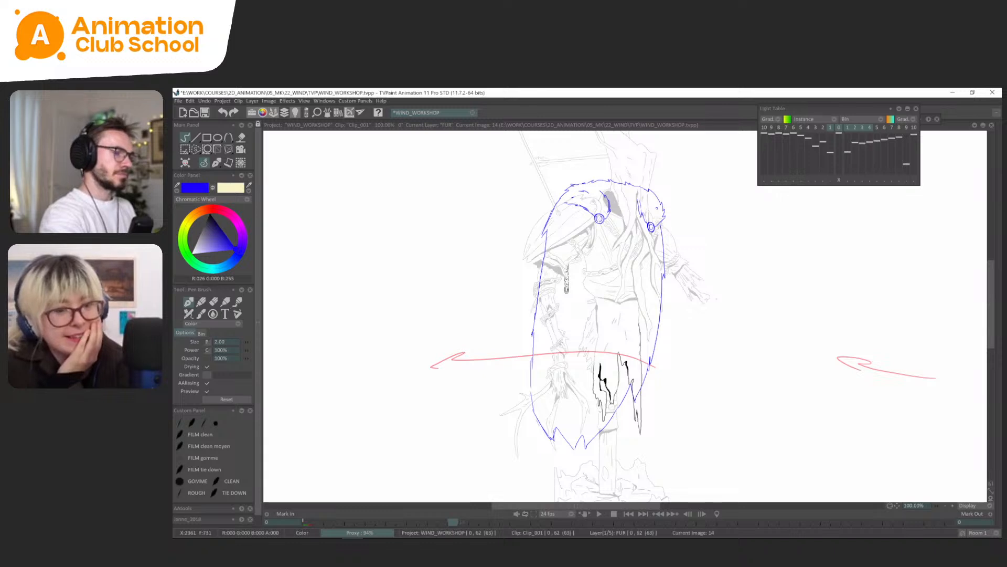
{"action": "key", "text": "Return"}
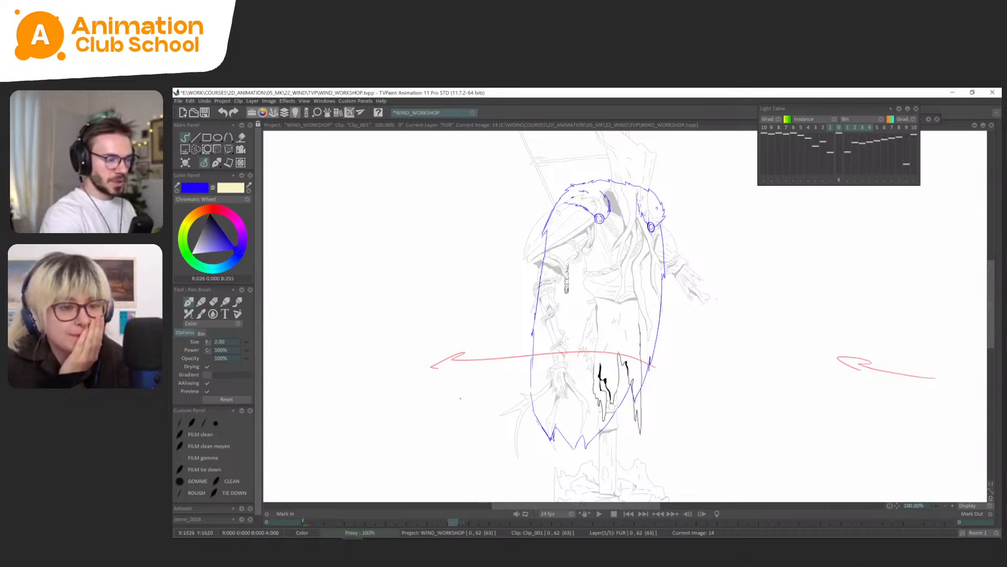
Add jagged fur tufts along the cape's lower left edge and its left hem corner on frame 14.
{"action": "scroll", "coordinate": [460, 398], "scroll_direction": "up", "scroll_amount": 2}
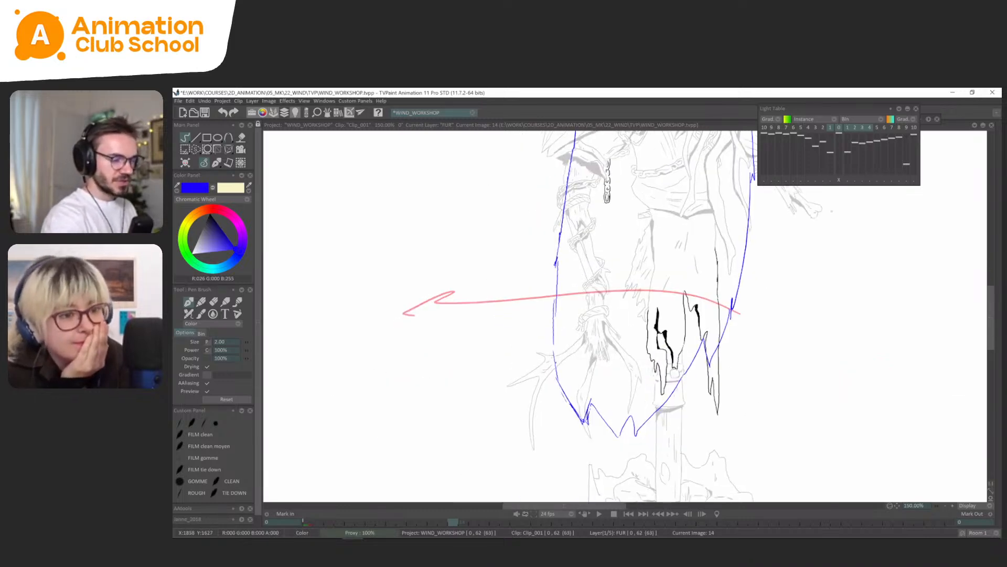
{"action": "left_click_drag", "start_coordinate": [586, 419], "coordinate": [603, 451]}
{"action": "left_click_drag", "start_coordinate": [580, 420], "coordinate": [568, 367]}
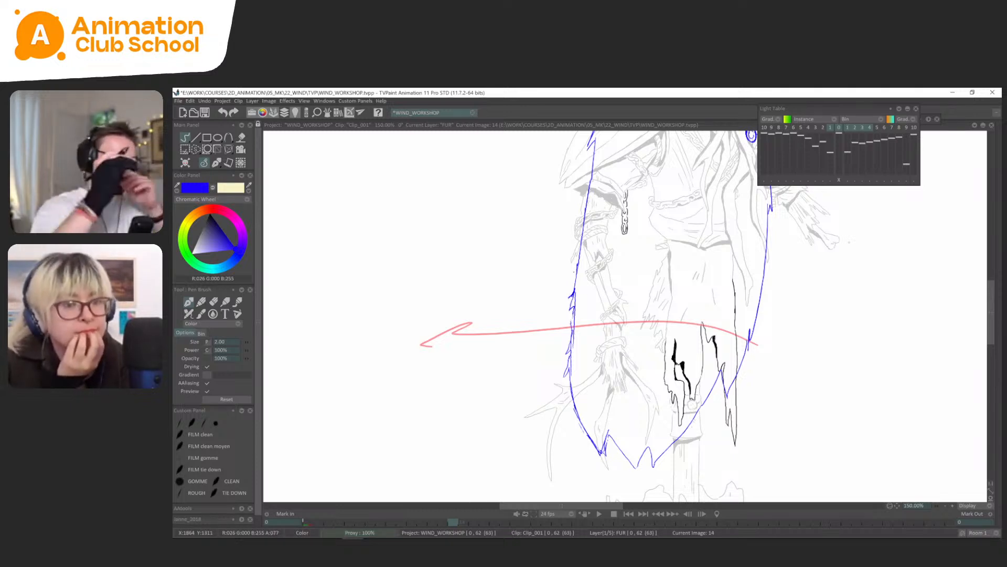
{"action": "mouse_move", "coordinate": [578, 295]}
{"action": "left_mouse_down"}
{"action": "mouse_move", "coordinate": [573, 287]}
{"action": "mouse_move", "coordinate": [556, 321]}
{"action": "left_mouse_up"}
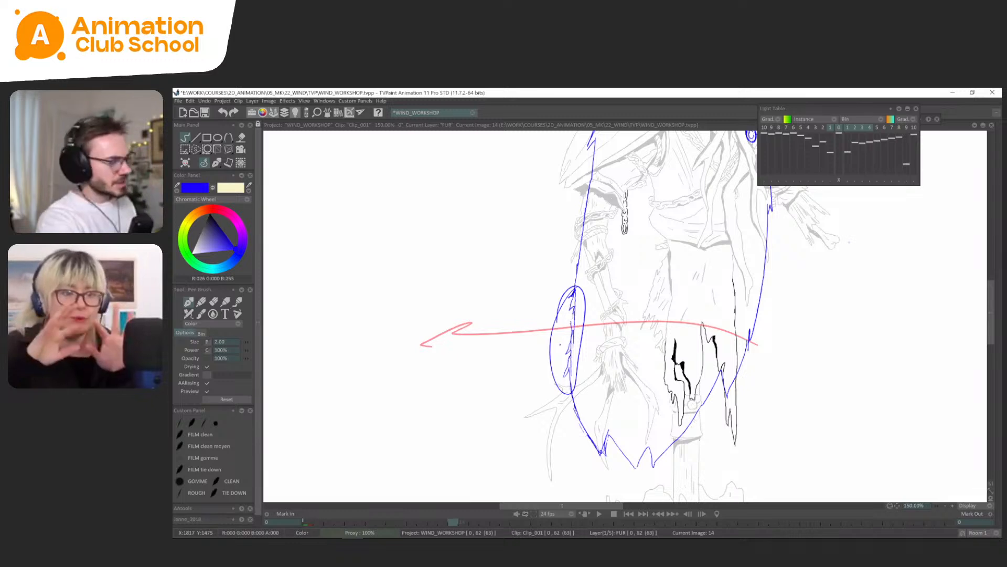
{"action": "key", "text": "ctrl+z"}
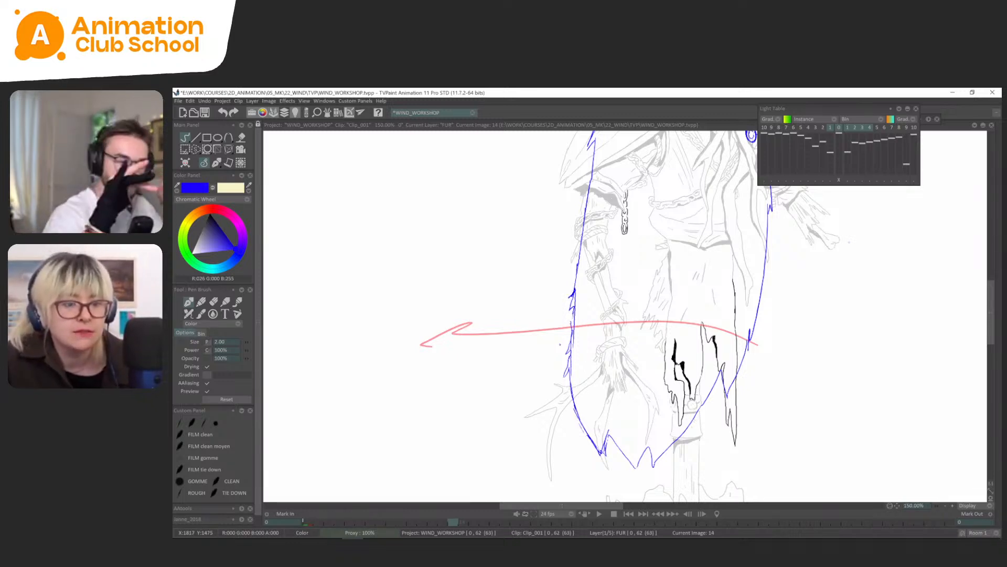
{"action": "scroll", "coordinate": [626, 317], "scroll_direction": "down", "scroll_amount": 1}
{"action": "left_click_drag", "start_coordinate": [691, 470], "coordinate": [680, 482]}
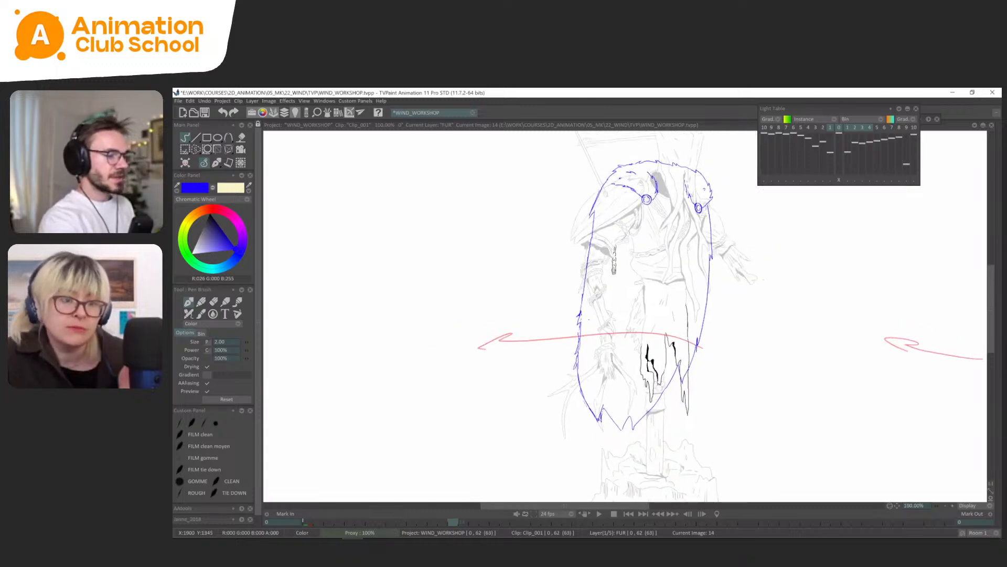
Flip through FUR frames 0, 14 and 18 to check the cape's movement between drawings.
{"action": "key", "text": "Return"}
{"action": "key", "text": "Right"}
{"action": "key", "text": "Left"}
{"action": "key", "text": "Right"}
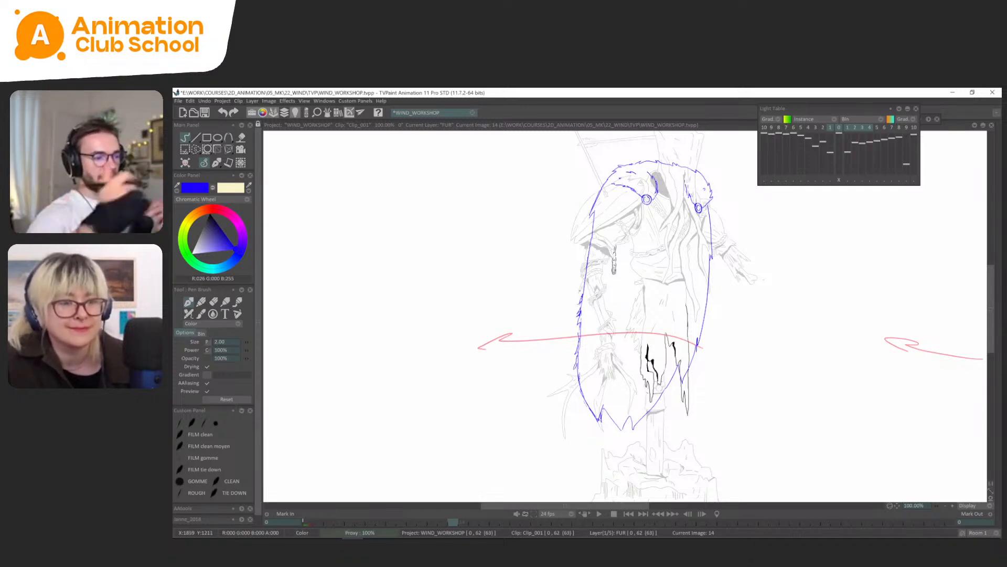
{"action": "left_click_drag", "start_coordinate": [759, 281], "coordinate": [749, 324]}
{"action": "key", "text": "Left"}
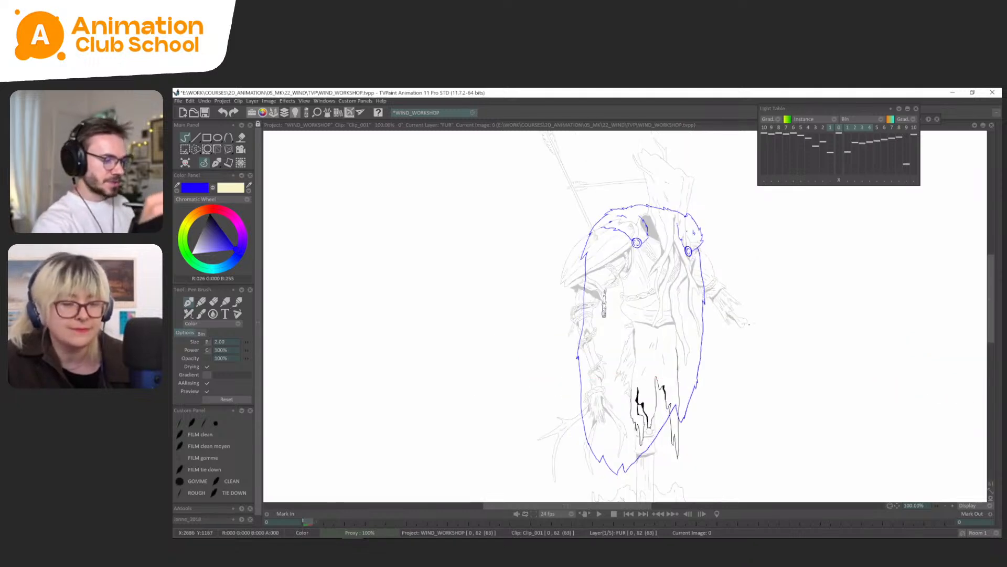
{"action": "key", "text": "Right"}
{"action": "key", "text": "Right"}
{"action": "key", "text": "Left"}
{"action": "key", "text": "Right"}
Rough out the cape on FUR frame 18 with both side edges and a jagged hem, its lower left pushed farther outward.
{"action": "scroll", "coordinate": [749, 324], "scroll_direction": "down", "scroll_amount": 2}
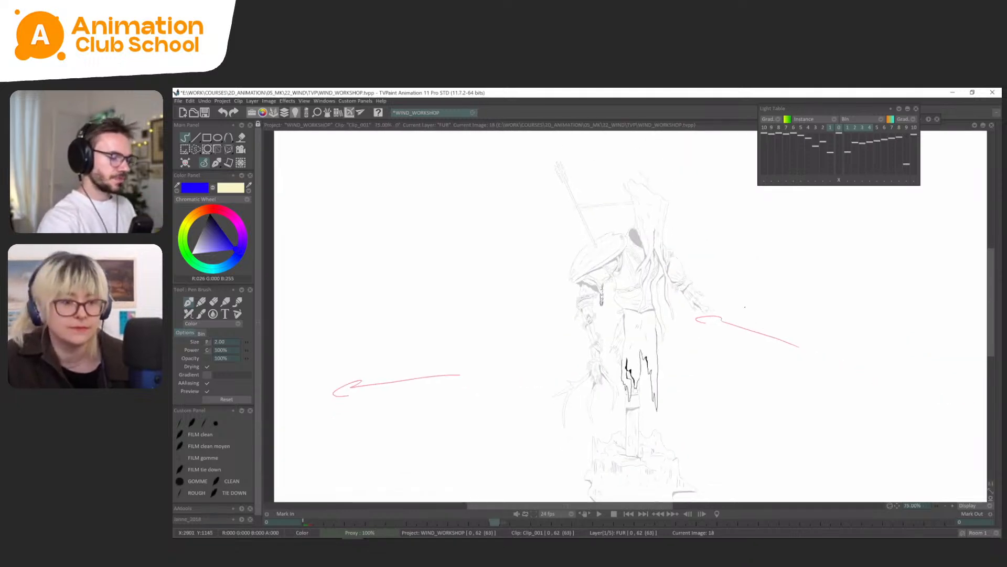
{"action": "key", "text": "Left"}
{"action": "key", "text": "Right"}
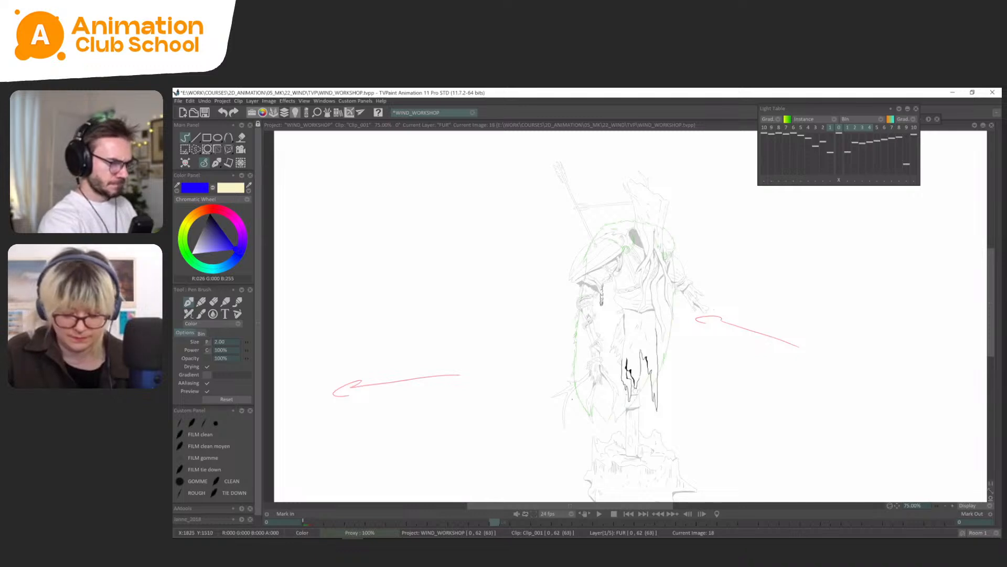
{"action": "mouse_move", "coordinate": [576, 341]}
{"action": "left_mouse_down"}
{"action": "mouse_move", "coordinate": [573, 408]}
{"action": "mouse_move", "coordinate": [581, 418]}
{"action": "mouse_move", "coordinate": [597, 401]}
{"action": "mouse_move", "coordinate": [600, 422]}
{"action": "left_mouse_up"}
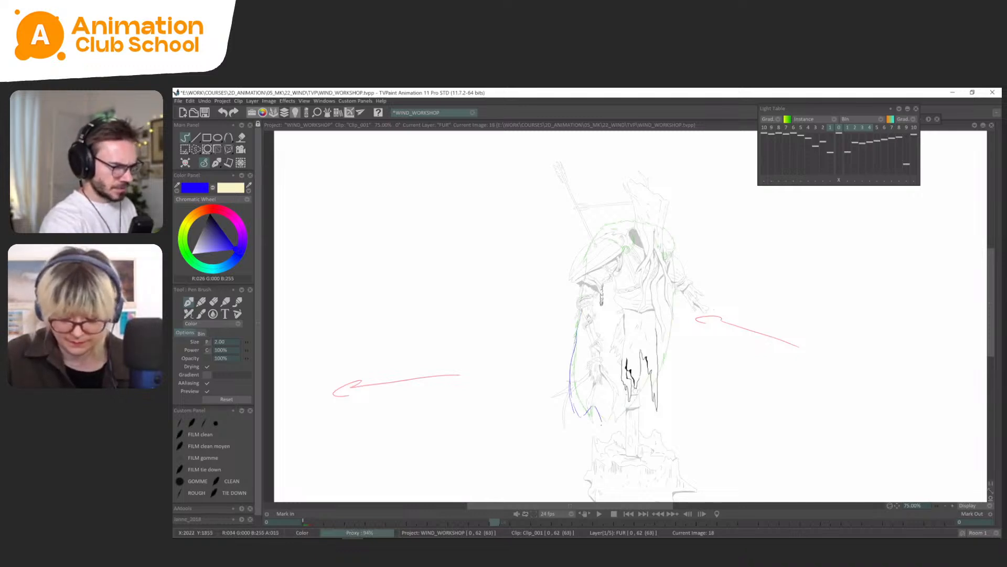
{"action": "left_click_drag", "start_coordinate": [656, 376], "coordinate": [673, 330]}
{"action": "left_click_drag", "start_coordinate": [573, 370], "coordinate": [587, 257]}
{"action": "left_click_drag", "start_coordinate": [673, 332], "coordinate": [676, 277]}
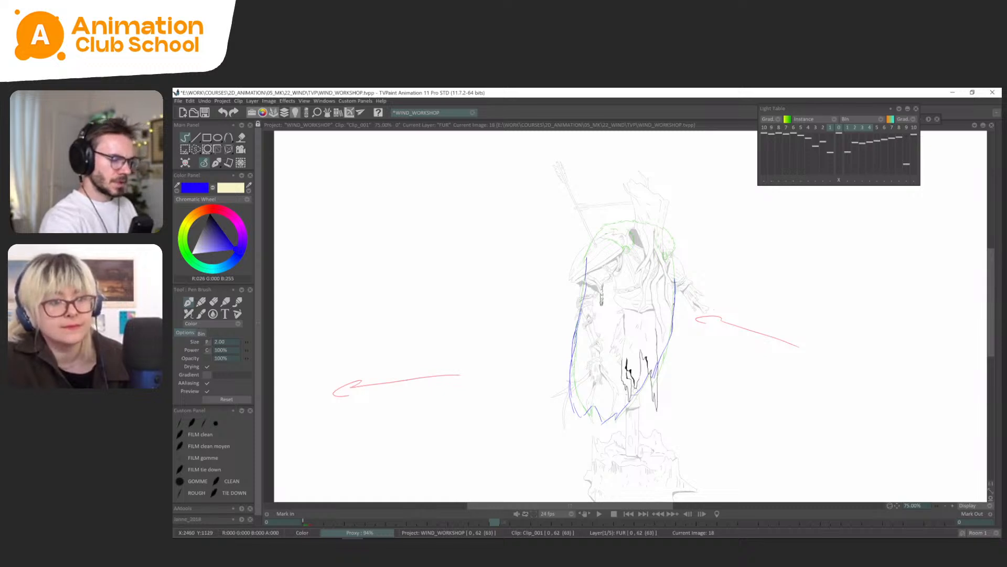
Check the earlier drawings and rough the cape's side edges and hem on FUR frame 22, with the hem swinging back inward.
{"action": "key", "text": "Left"}
{"action": "key", "text": "Left"}
{"action": "key", "text": "Right"}
{"action": "key", "text": "Right"}
{"action": "key", "text": "Right"}
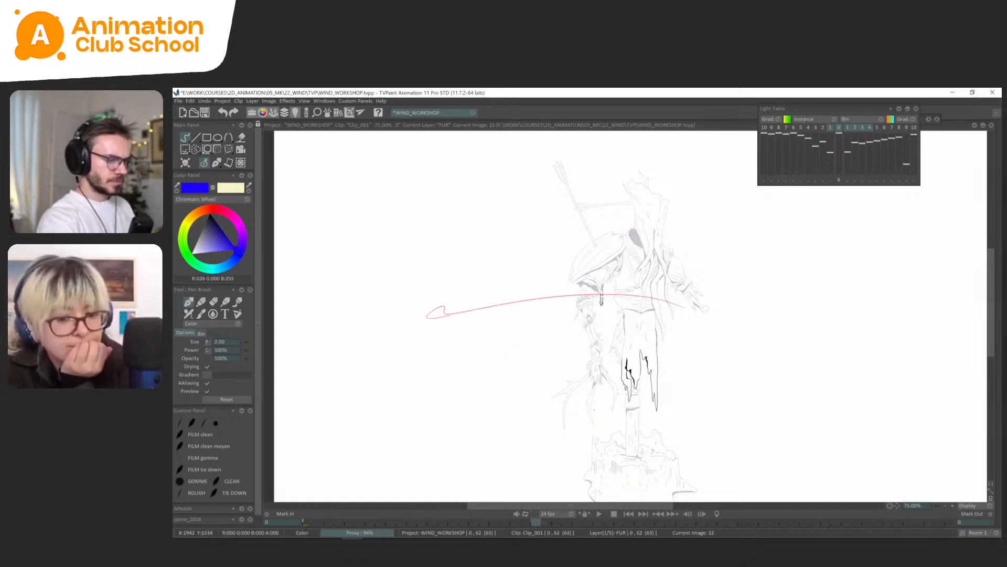
{"action": "mouse_move", "coordinate": [585, 416]}
{"action": "left_mouse_down"}
{"action": "mouse_move", "coordinate": [574, 336]}
{"action": "mouse_move", "coordinate": [581, 268]}
{"action": "left_mouse_up"}
{"action": "left_click_drag", "start_coordinate": [576, 346], "coordinate": [581, 282]}
{"action": "left_click_drag", "start_coordinate": [675, 284], "coordinate": [646, 417]}
{"action": "left_click_drag", "start_coordinate": [646, 405], "coordinate": [629, 422]}
{"action": "key", "text": "l"}
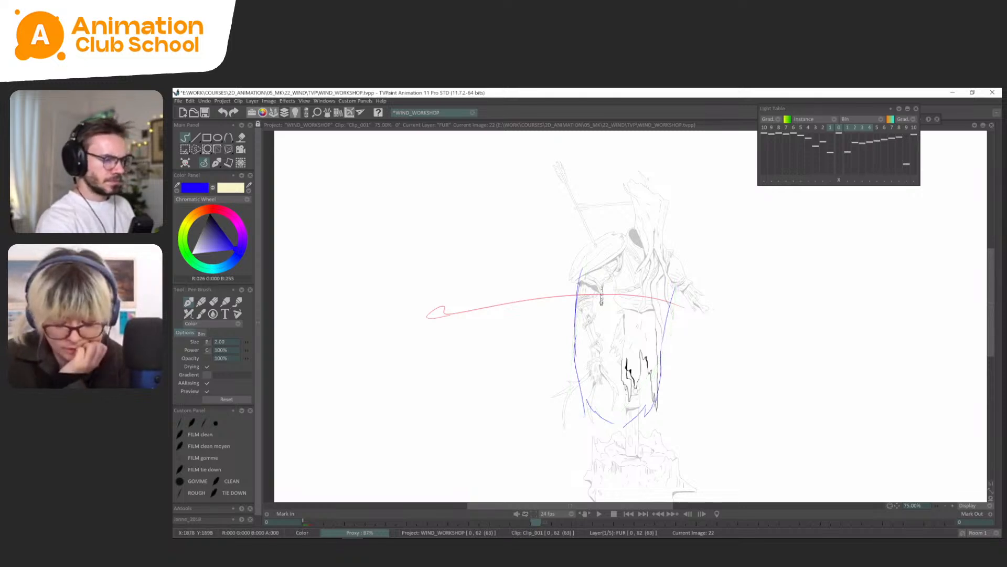
Compare frame 22 with its neighbours, lasso the lower part of its cape and transform it to reposition the hem.
{"action": "key", "text": "Left"}
{"action": "key", "text": "Right"}
{"action": "key", "text": "Right"}
{"action": "key", "text": "Left"}
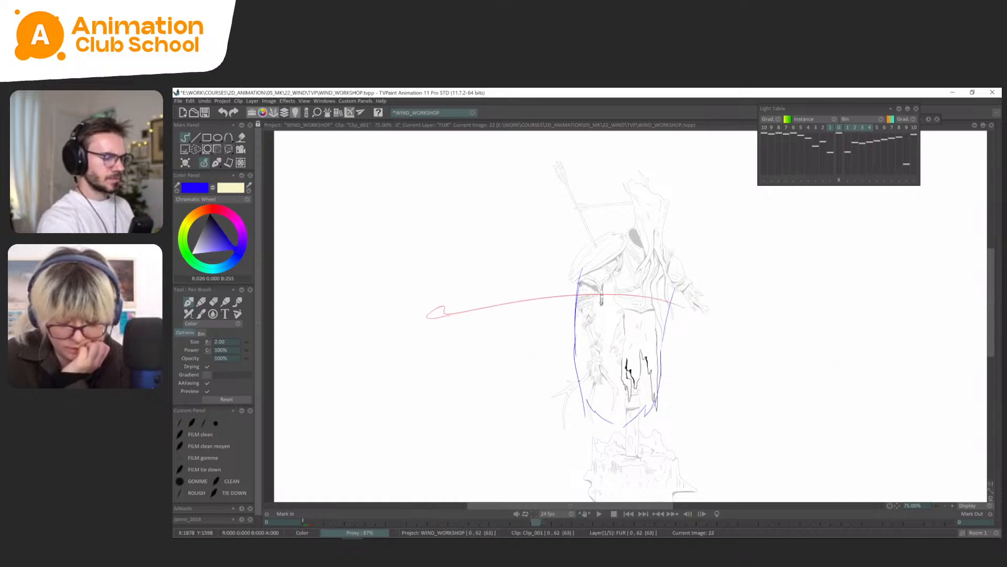
{"action": "key", "text": "Left"}
{"action": "key", "text": "Right"}
{"action": "key", "text": "s"}
{"action": "mouse_move", "coordinate": [688, 352]}
{"action": "left_mouse_down"}
{"action": "mouse_move", "coordinate": [570, 368]}
{"action": "mouse_move", "coordinate": [669, 431]}
{"action": "mouse_move", "coordinate": [606, 429]}
{"action": "left_mouse_up"}
{"action": "key", "text": "ctrl+t"}
{"action": "key", "text": "Return"}
Clear the selection and rough the cape's edges and hem on FUR frame 26, blown outward to the left again.
{"action": "key", "text": "Left"}
{"action": "key", "text": "Left"}
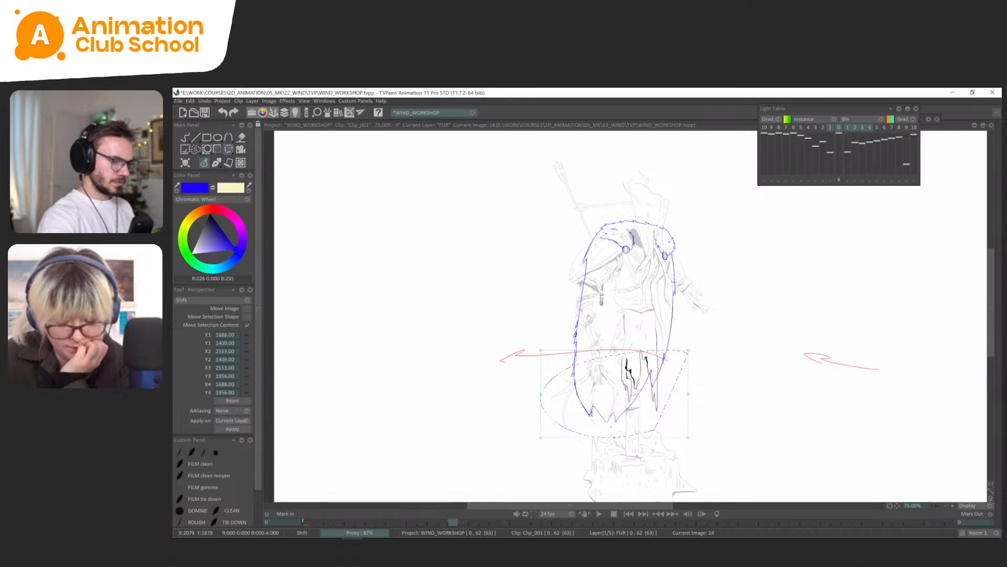
{"action": "key", "text": "Right"}
{"action": "key", "text": "Right"}
{"action": "key", "text": "Right"}
{"action": "left_click", "coordinate": [217, 163]}
{"action": "key", "text": "ctrl+d"}
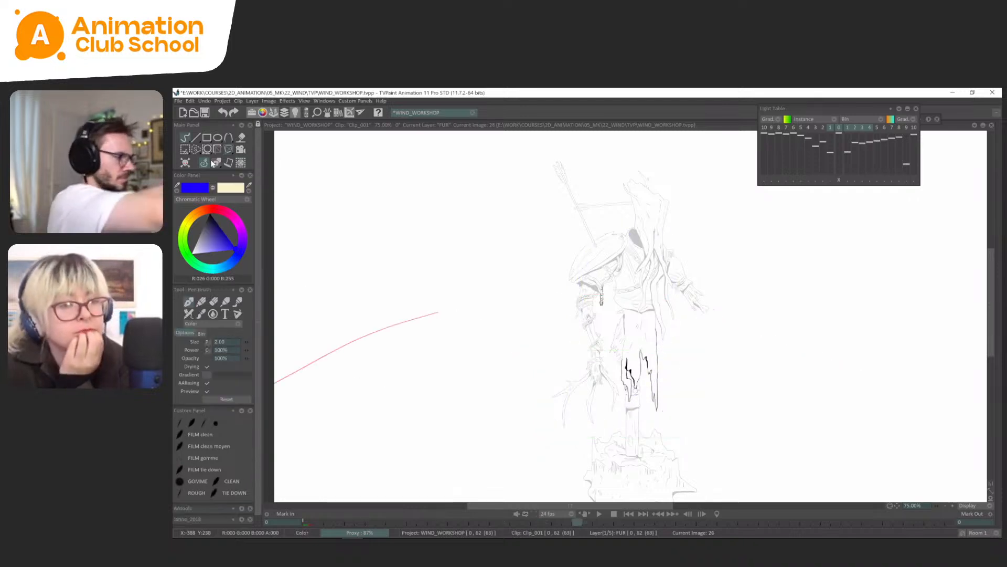
{"action": "mouse_move", "coordinate": [576, 269]}
{"action": "left_mouse_down"}
{"action": "mouse_move", "coordinate": [571, 415]}
{"action": "mouse_move", "coordinate": [598, 422]}
{"action": "mouse_move", "coordinate": [685, 270]}
{"action": "left_mouse_up"}
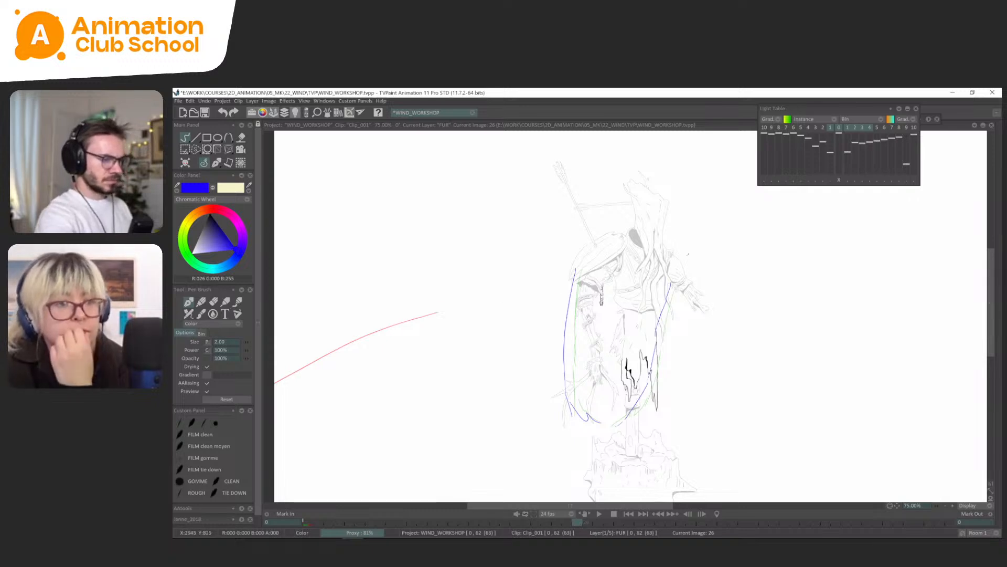
Flip back and forth through the FUR drawings from frame 0 to frame 26 to review the cape's swing.
{"action": "key", "text": "Left"}
{"action": "key", "text": "Left"}
{"action": "key", "text": "Left"}
Flip back through the FUR drawings to check the cape's swing and save the project.
{"action": "key", "text": "Left"}
{"action": "key", "text": "Right"}
{"action": "key", "text": "Right"}
{"action": "key", "text": "Right"}
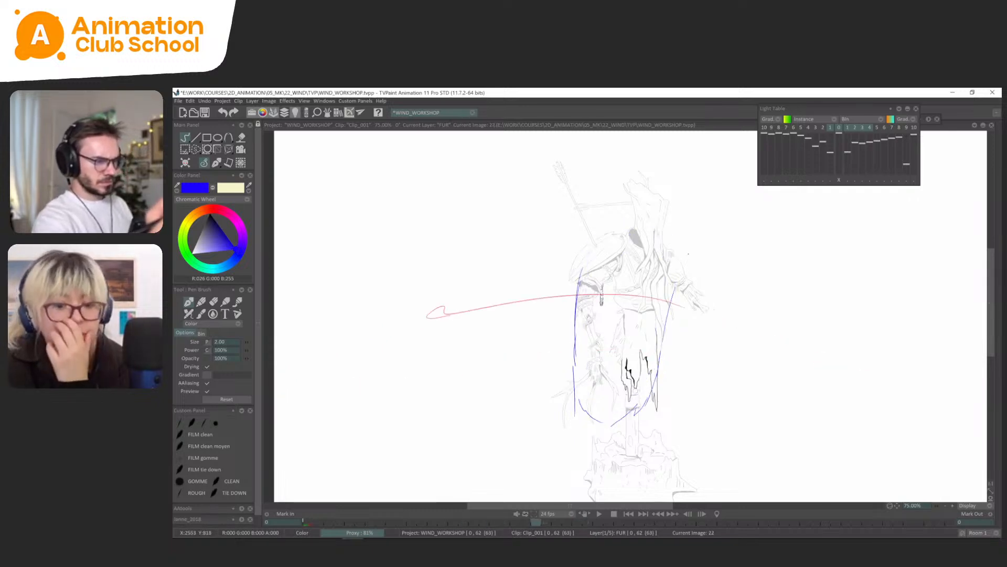
{"action": "key", "text": "Left"}
{"action": "key", "text": "Left"}
{"action": "key", "text": "Left"}
{"action": "key", "text": "Right"}
{"action": "key", "text": "ctrl+s"}
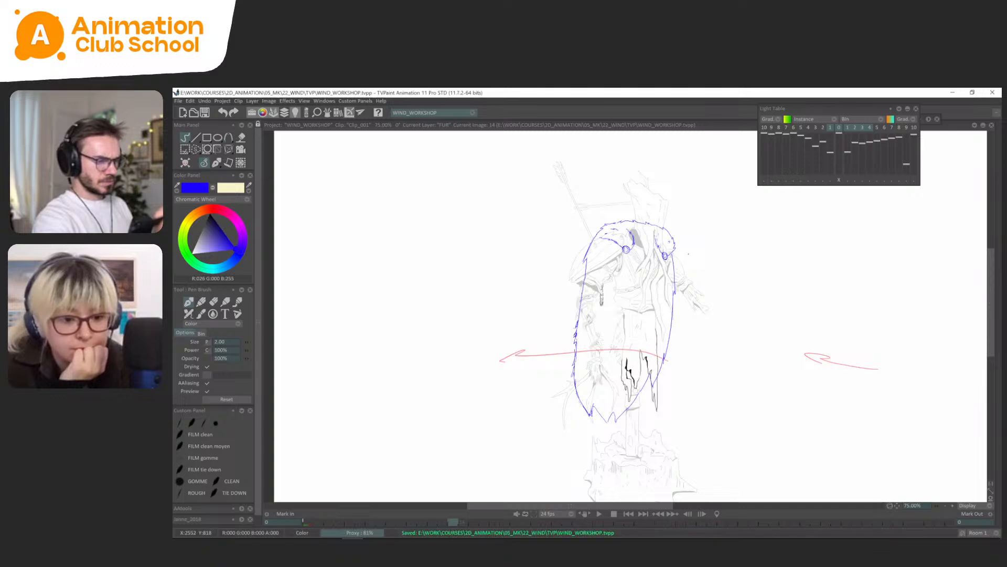
Lasso the lower part of the cape on FUR frame 14 and transform it to shift the hem slightly inward, comparing neighbouring drawings.
{"action": "key", "text": "Right"}
{"action": "key", "text": "Left"}
{"action": "key", "text": "s"}
{"action": "mouse_move", "coordinate": [685, 382]}
{"action": "left_mouse_down"}
{"action": "mouse_move", "coordinate": [660, 374]}
{"action": "mouse_move", "coordinate": [633, 439]}
{"action": "left_mouse_up"}
{"action": "key", "text": "ctrl+t"}
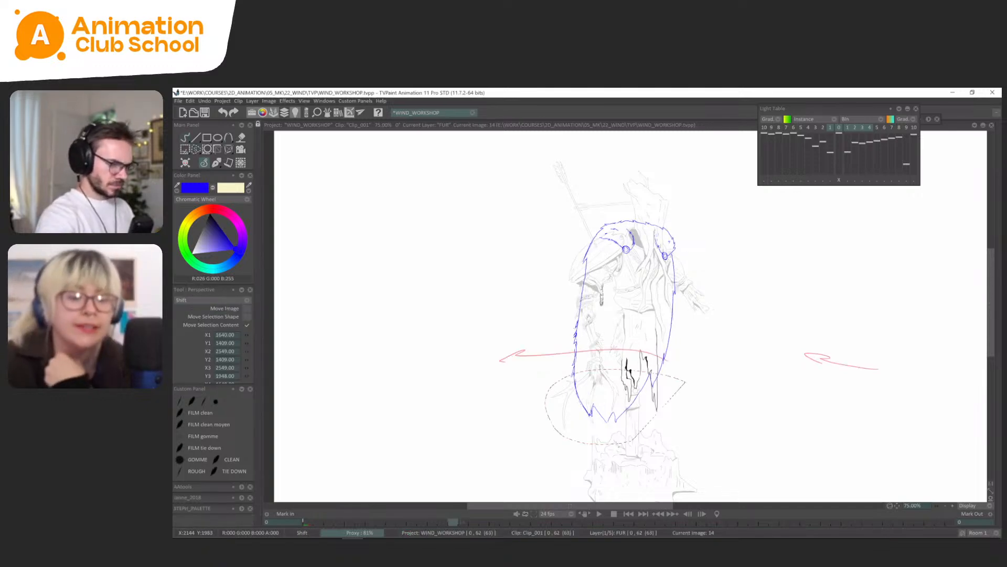
{"action": "key", "text": "Right"}
{"action": "key", "text": "Right"}
{"action": "key", "text": "Right"}
{"action": "key", "text": "Right"}
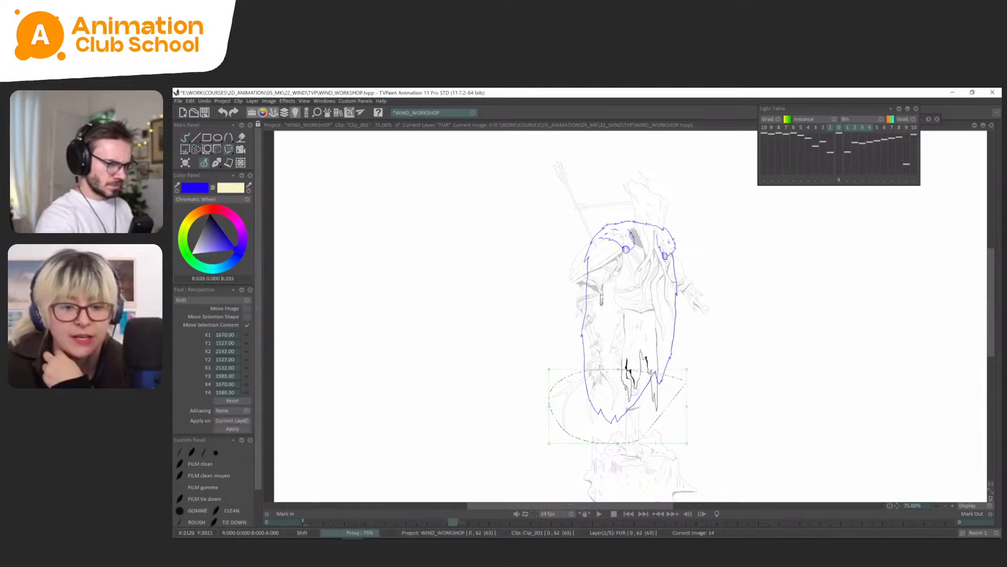
Lasso the lower part of the cape on FUR frame 18 and transform it to reposition the hem.
{"action": "key", "text": "s"}
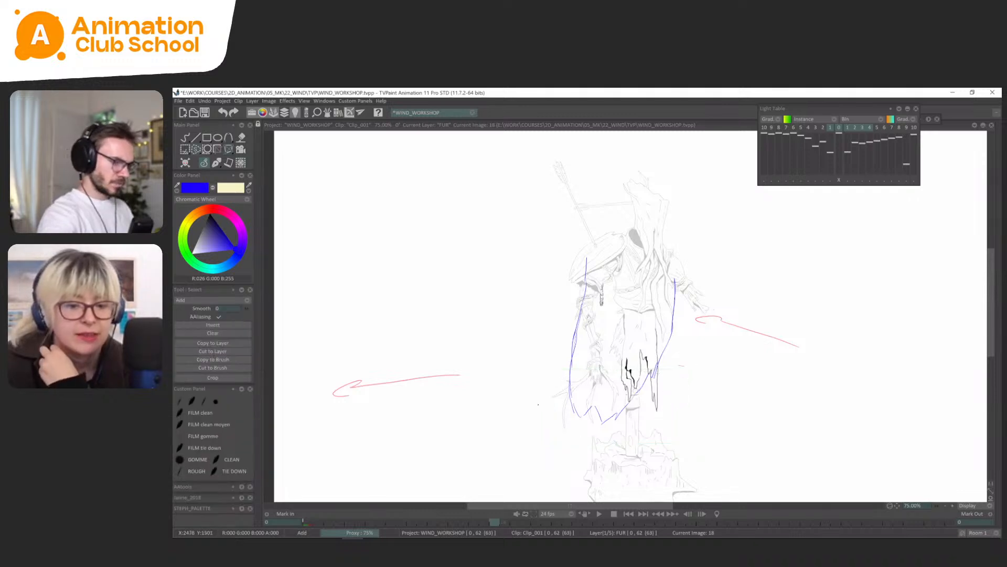
{"action": "left_click_drag", "start_coordinate": [683, 367], "coordinate": [619, 444]}
{"action": "key", "text": "ctrl+t"}
{"action": "key", "text": "Return"}
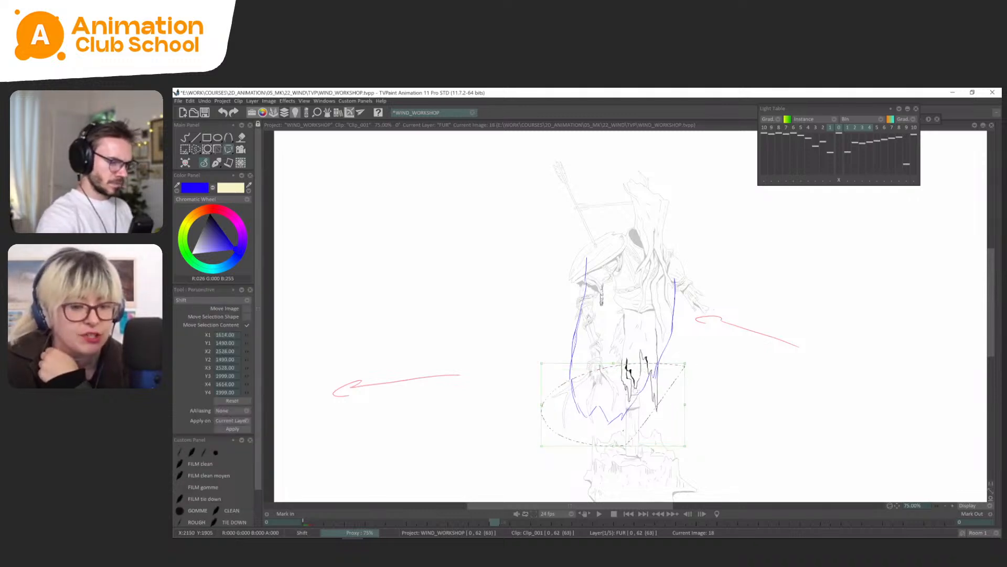
Return to freehand brush drawing, compare frame 22 with its neighbours and draw a pointed fur notch in its cape hem.
{"action": "key", "text": "Home"}
{"action": "key", "text": "Right"}
{"action": "key", "text": "Right"}
{"action": "key", "text": "Right"}
{"action": "key", "text": "Right"}
{"action": "key", "text": "Right"}
{"action": "key", "text": "Right"}
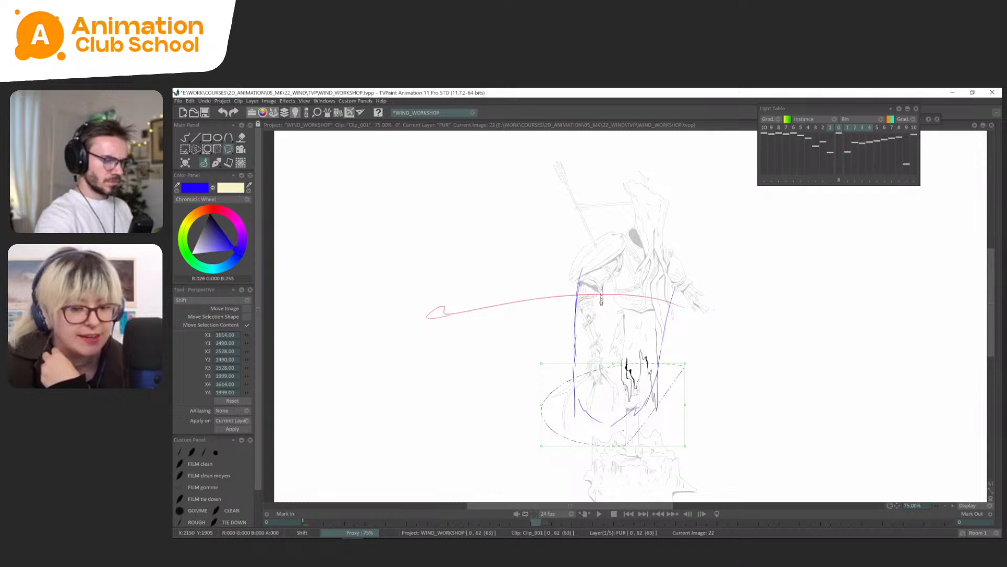
{"action": "left_click", "coordinate": [216, 165]}
{"action": "key", "text": "Left"}
{"action": "key", "text": "Right"}
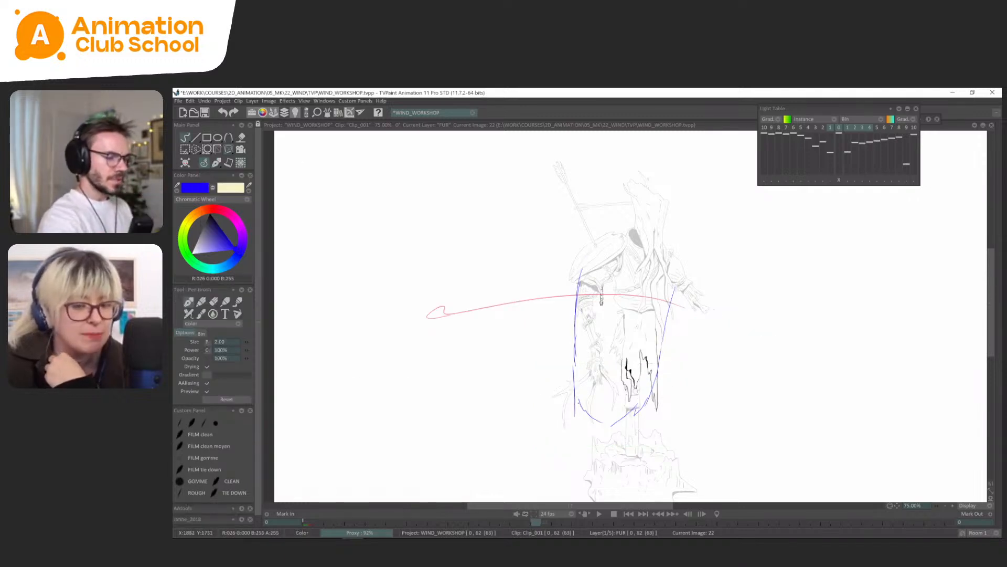
{"action": "key", "text": "Left"}
{"action": "key", "text": "Right"}
{"action": "key", "text": "Left"}
{"action": "key", "text": "Right"}
{"action": "left_click_drag", "start_coordinate": [603, 407], "coordinate": [612, 424]}
{"action": "left_click_drag", "start_coordinate": [603, 408], "coordinate": [599, 421]}
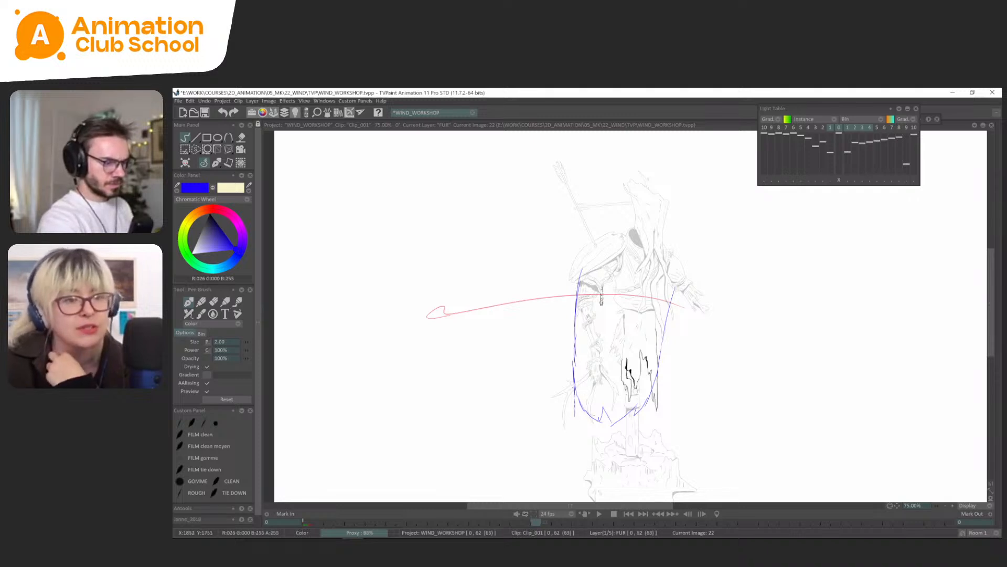
Compare FUR frame 18 with the earlier drawings and retrace the upper part of its cape's left edge.
{"action": "key", "text": "Left"}
{"action": "key", "text": "Left"}
{"action": "key", "text": "Left"}
{"action": "key", "text": "Left"}
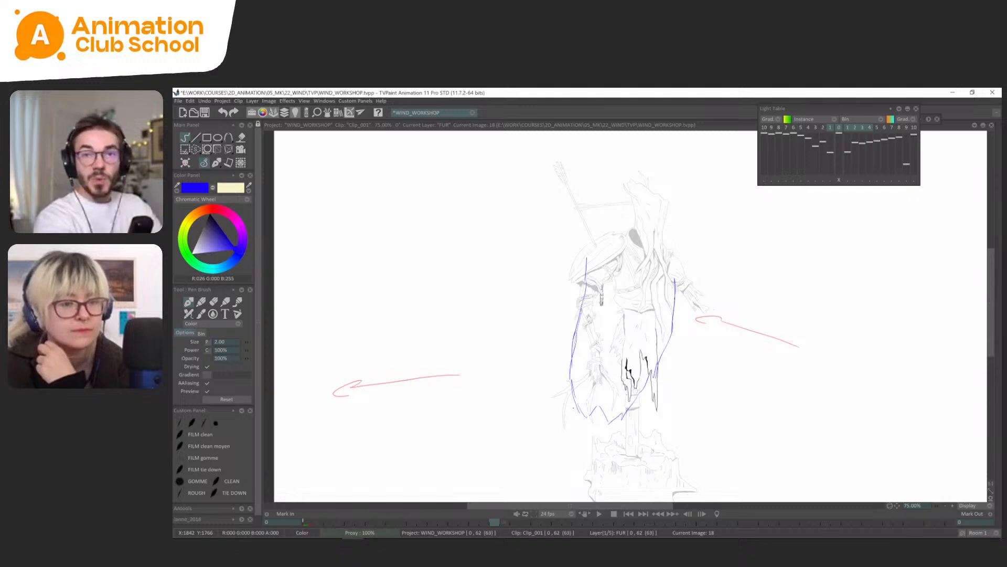
{"action": "left_click", "coordinate": [212, 163]}
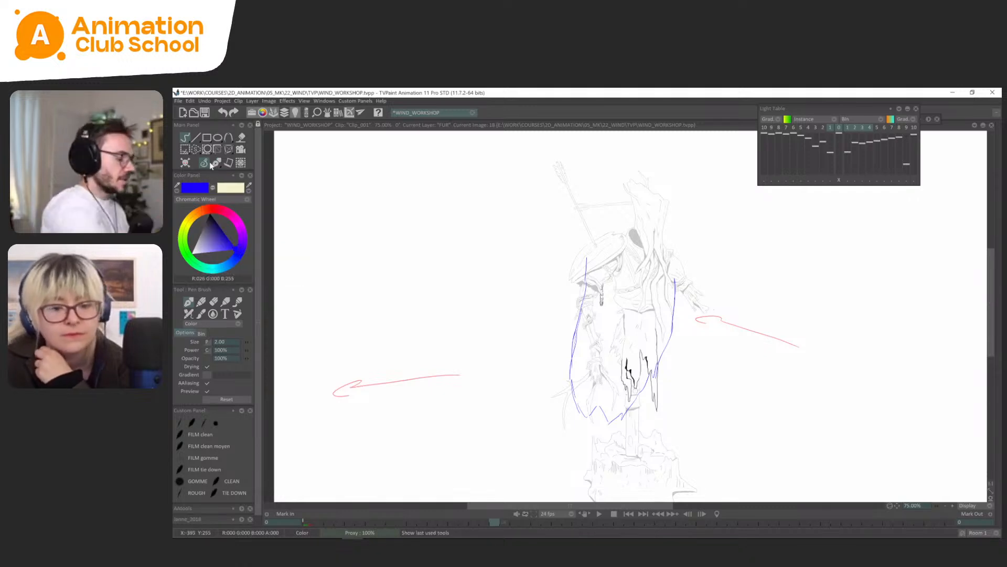
{"action": "key", "text": "l"}
{"action": "key", "text": "Left"}
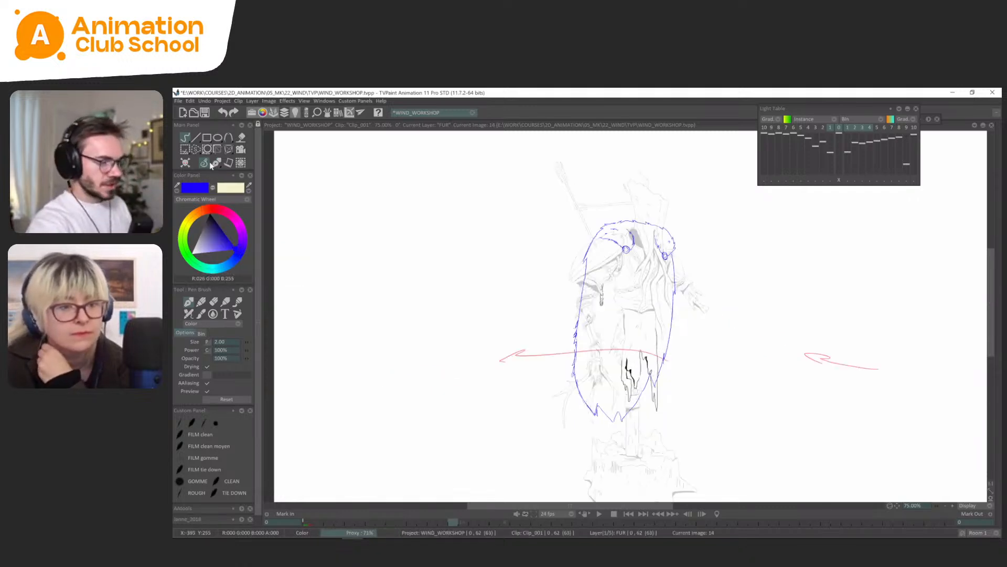
{"action": "key", "text": "Right"}
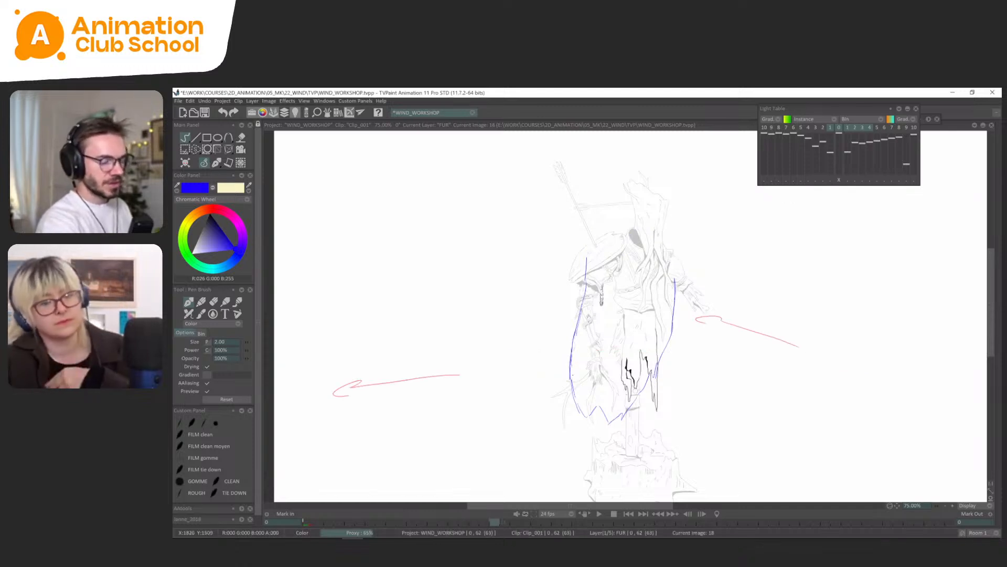
{"action": "key", "text": "Left"}
{"action": "key", "text": "Left"}
{"action": "key", "text": "Left"}
{"action": "key", "text": "Left"}
{"action": "key", "text": "Right"}
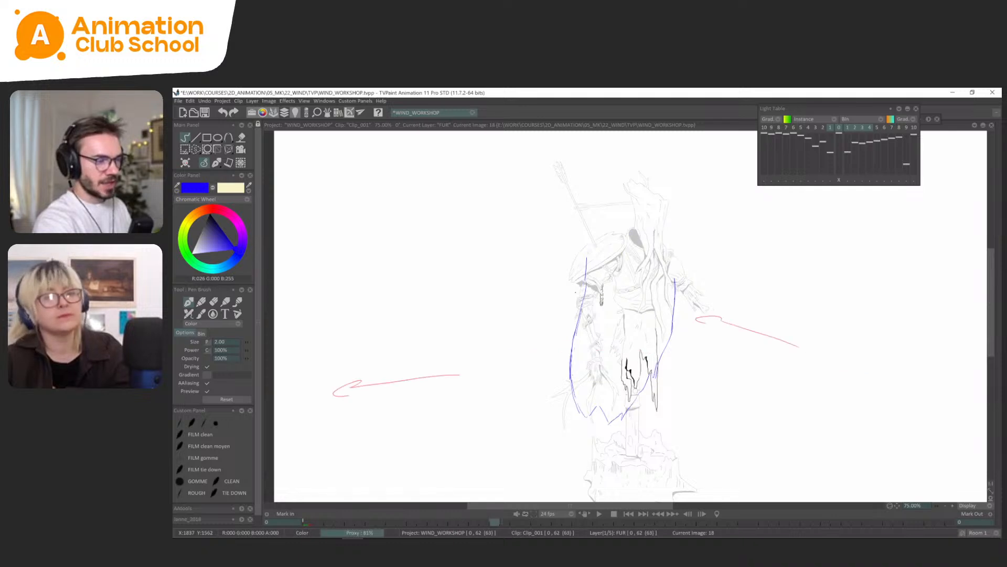
{"action": "key", "text": "Left"}
{"action": "key", "text": "Left"}
{"action": "key", "text": "Right"}
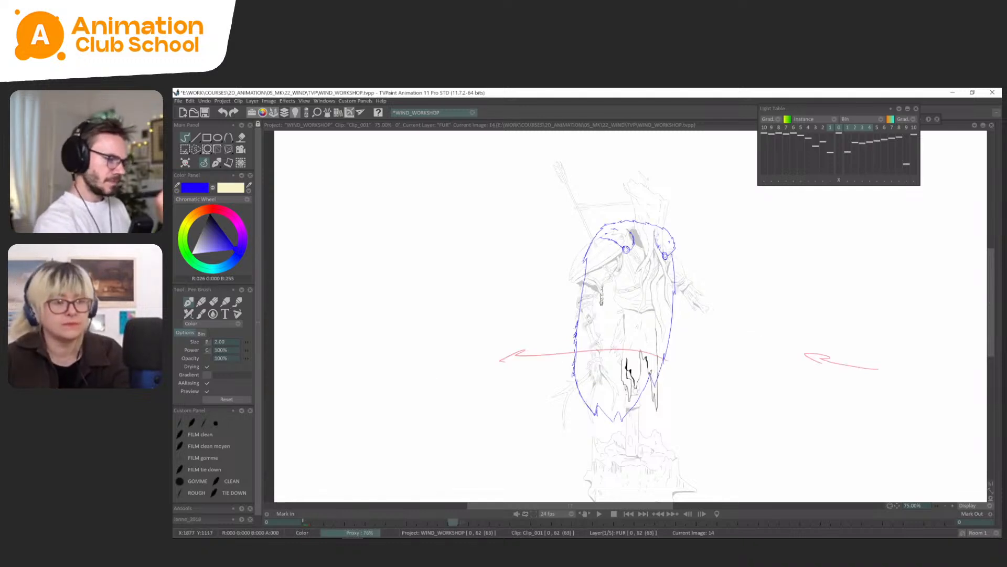
{"action": "key", "text": "Right"}
{"action": "left_click_drag", "start_coordinate": [586, 275], "coordinate": [578, 318]}
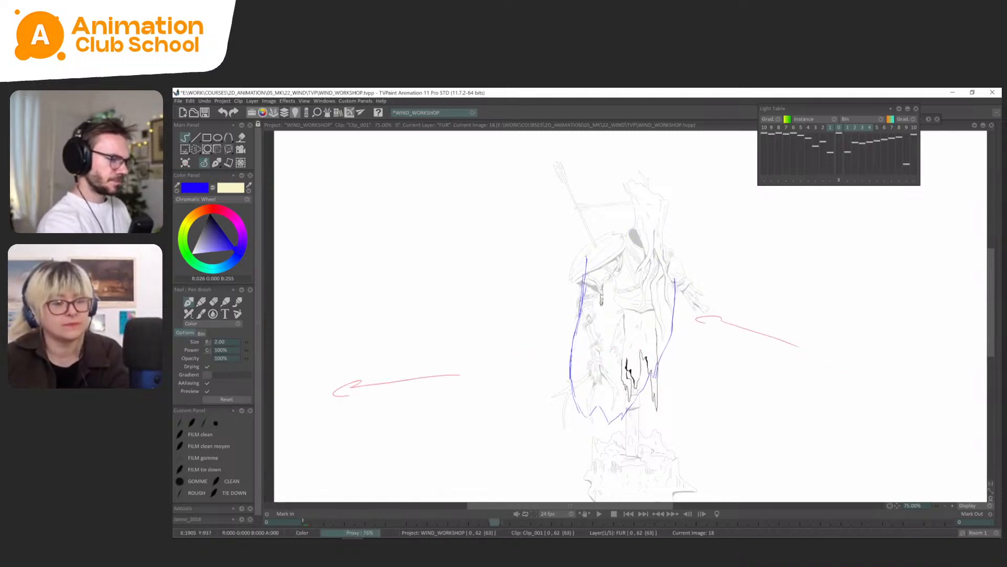
Flip through the FUR drawings, add a drawing at frame 30 and rough the cape's left edge on it.
{"action": "key", "text": "Left"}
{"action": "key", "text": "Left"}
{"action": "key", "text": "Left"}
{"action": "key", "text": "Left"}
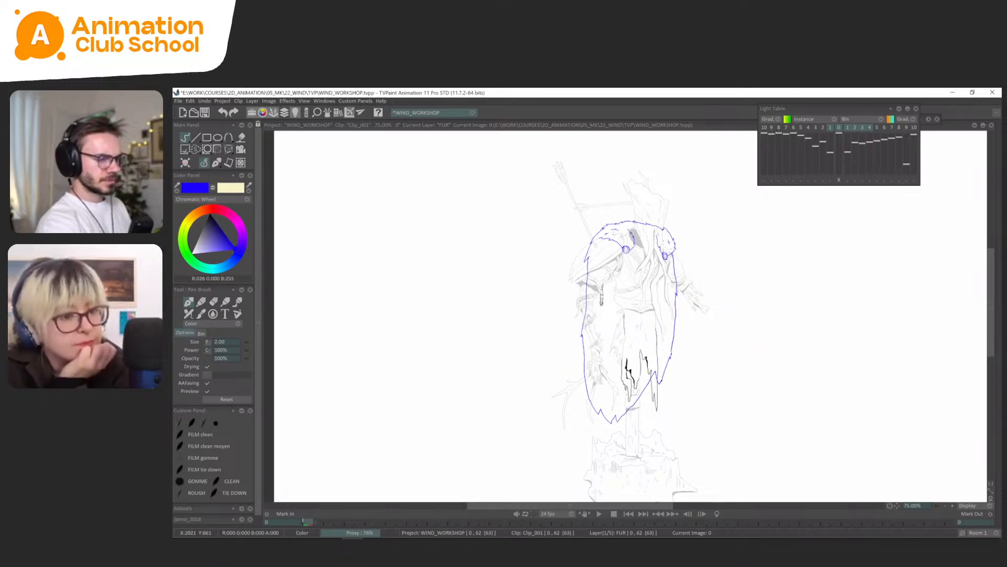
{"action": "key", "text": "Right"}
{"action": "key", "text": "Right"}
{"action": "key", "text": "Right"}
{"action": "key", "text": "Right"}
{"action": "key", "text": "Right"}
{"action": "key", "text": "Right"}
{"action": "key", "text": "Right"}
{"action": "key", "text": "Right"}
{"action": "key", "text": "Right"}
{"action": "key", "text": "Right"}
{"action": "key", "text": "Right"}
{"action": "key", "text": "Right"}
{"action": "key", "text": "Right"}
{"action": "key", "text": "Right"}
{"action": "key", "text": "Right"}
{"action": "key", "text": "Right"}
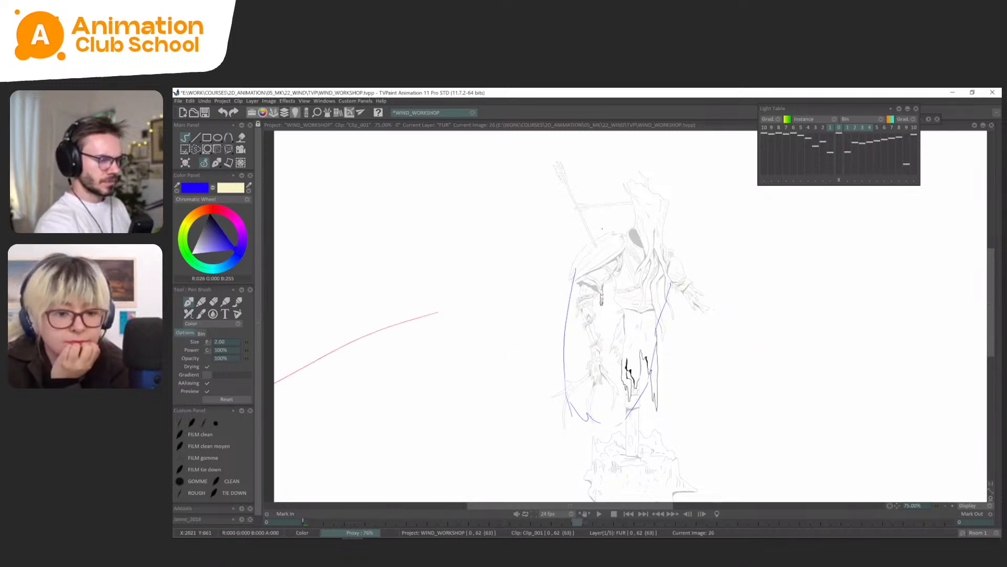
{"action": "key", "text": "super"}
{"action": "key", "text": "super"}
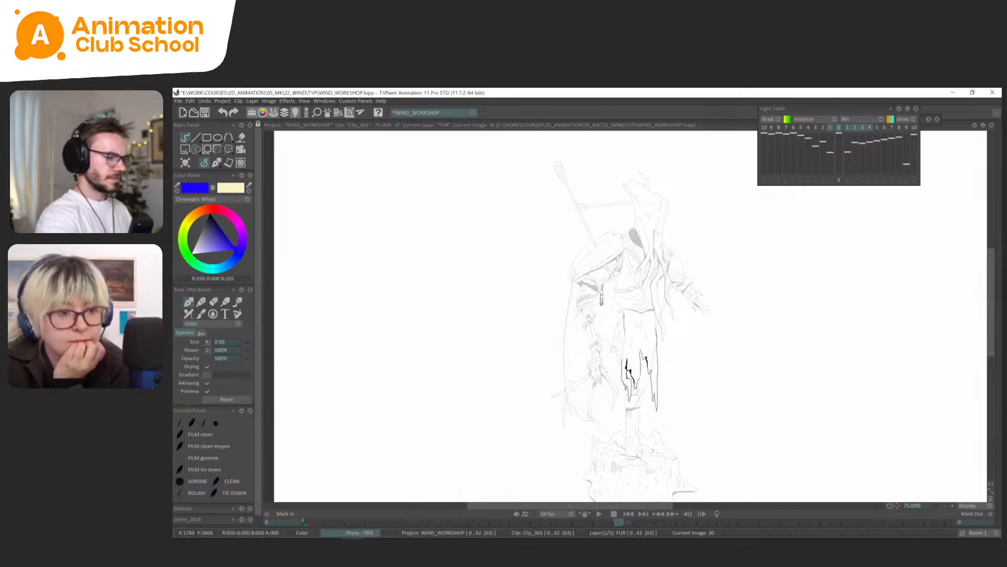
{"action": "left_click_drag", "start_coordinate": [566, 406], "coordinate": [577, 278]}
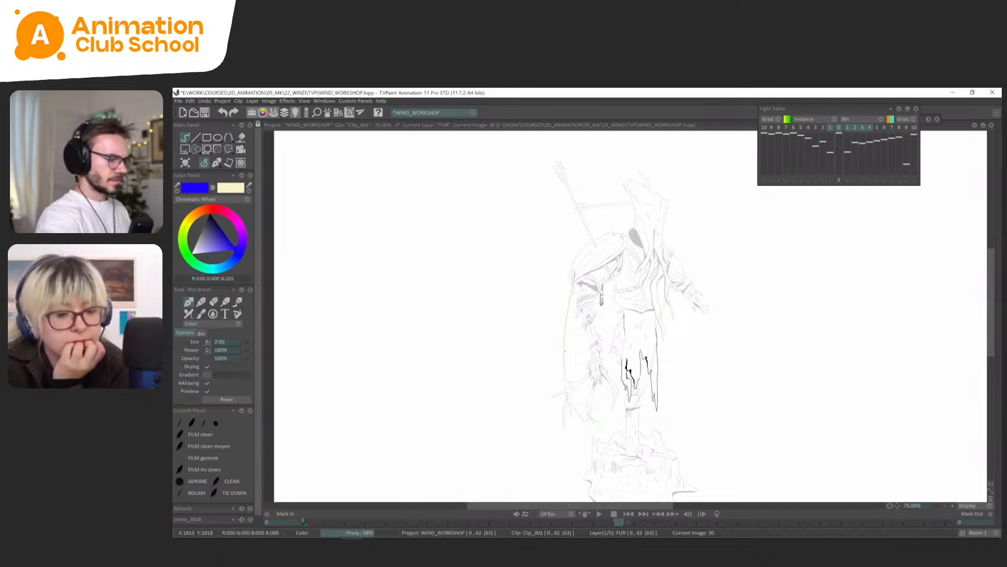
Enable previous drawings 7 and 5 in the light table, check them against frame 30 and turn the light table off.
{"action": "left_click", "coordinate": [786, 128]}
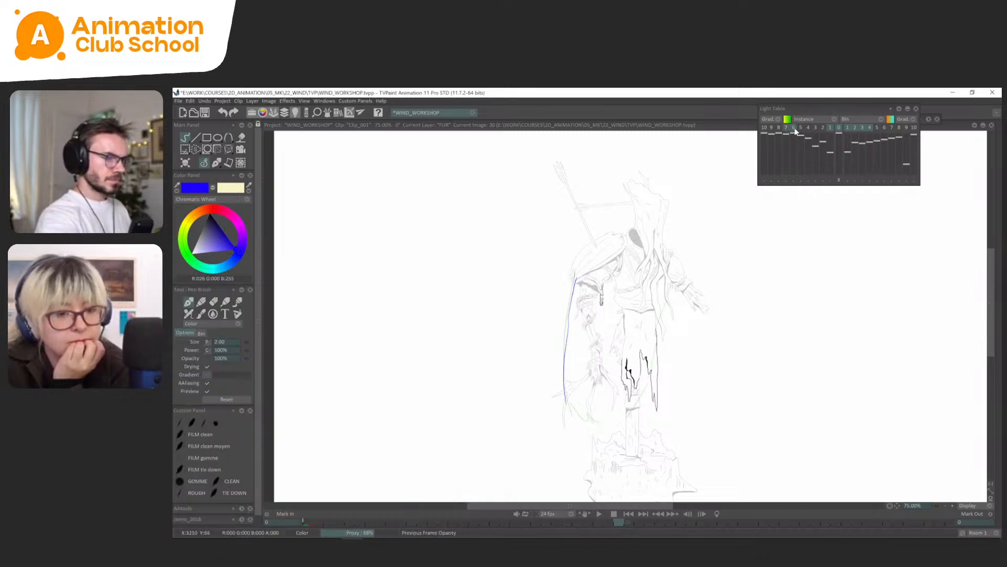
{"action": "left_click", "coordinate": [801, 127]}
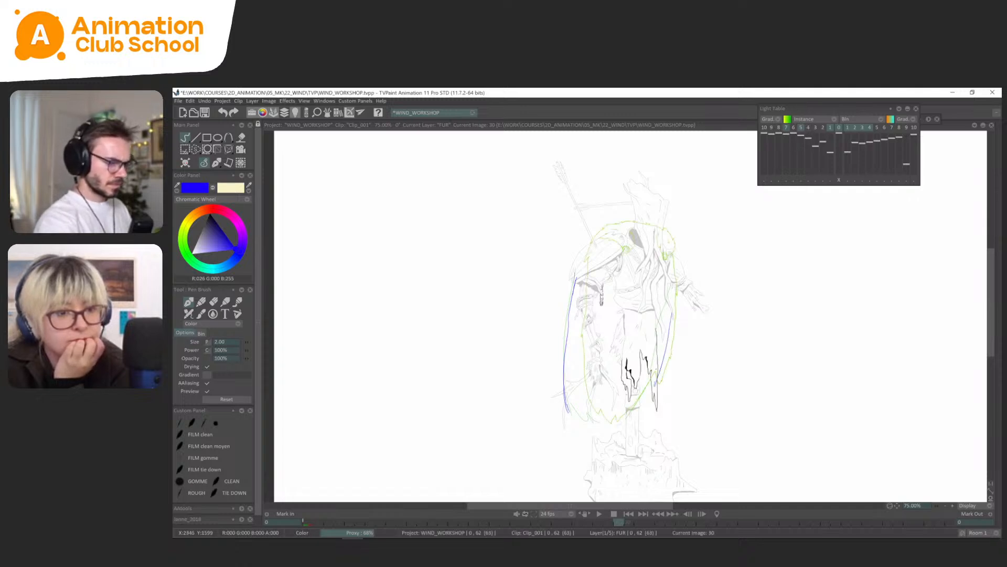
{"action": "key", "text": "l"}
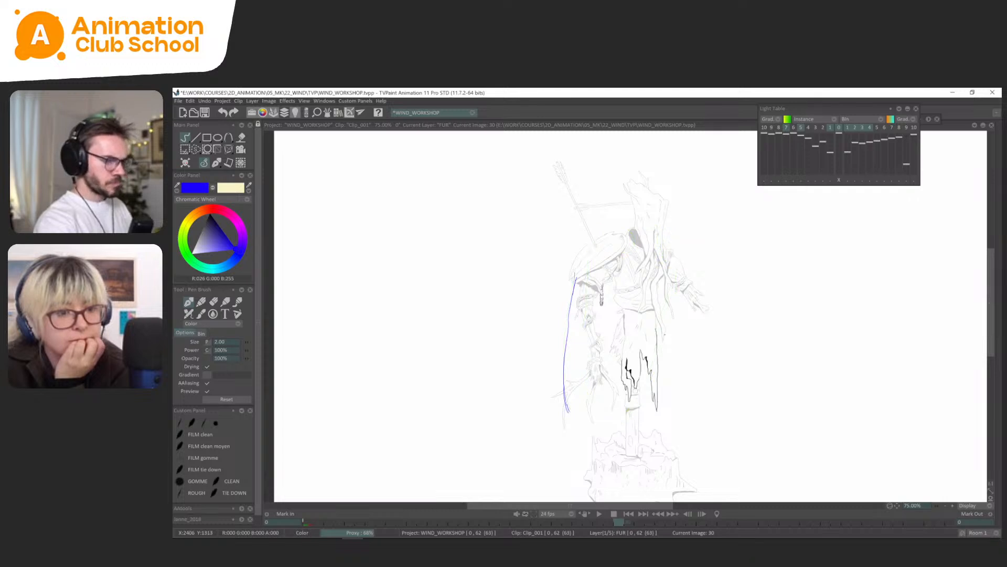
Compare FUR frames 18 and 22 and redraw the cape's right edge on frame 22 with a fuller curve.
{"action": "key", "text": "ctrl+Left"}
{"action": "key", "text": "ctrl+Left"}
{"action": "key", "text": "ctrl+Right"}
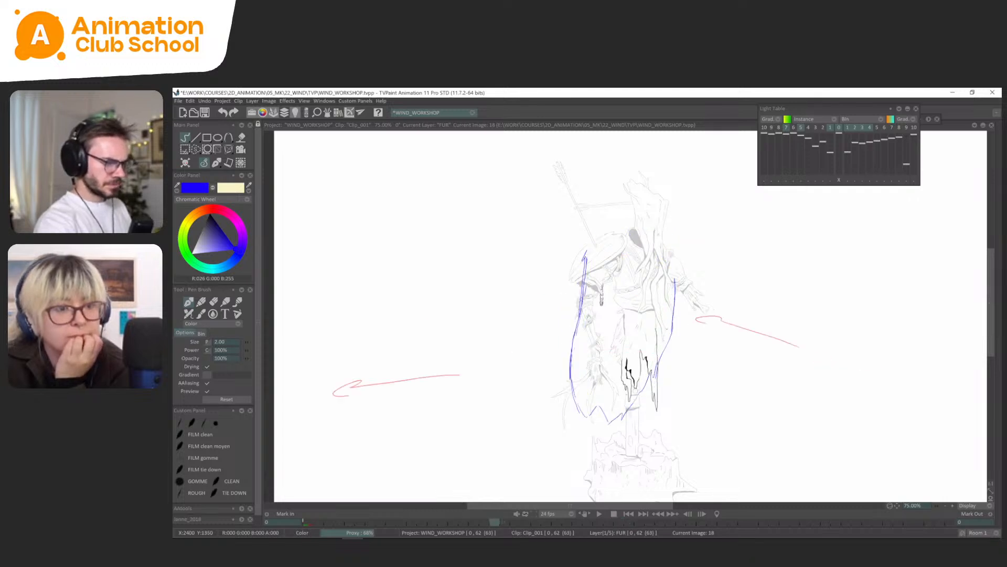
{"action": "key", "text": "ctrl+Left"}
{"action": "key", "text": "ctrl+Right"}
{"action": "key", "text": "ctrl+Right"}
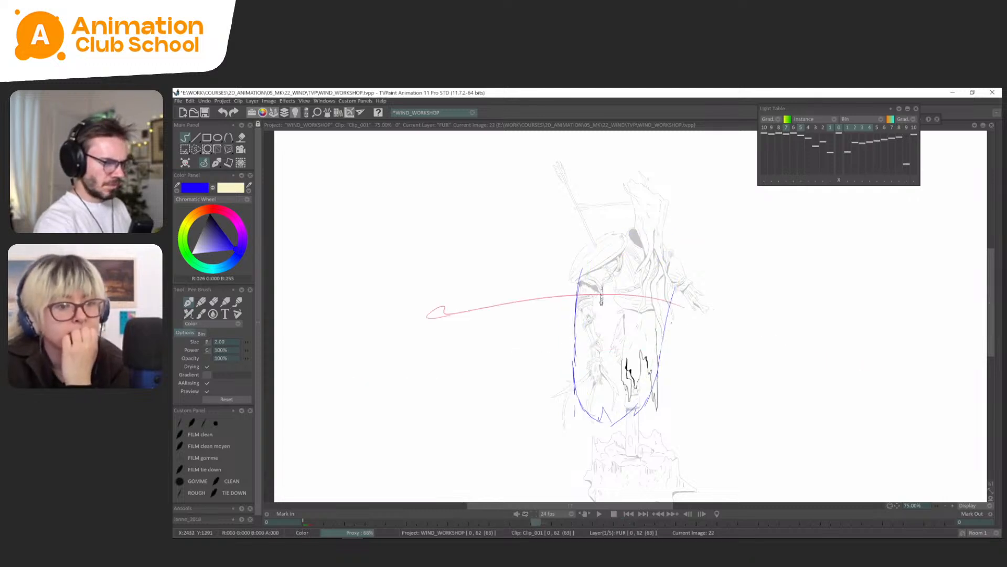
{"action": "key", "text": "ctrl+Left"}
Redraw the cape's right edge on FUR frame 26 and rough the right edge on frame 30 using the light table.
{"action": "key", "text": "ctrl+Right"}
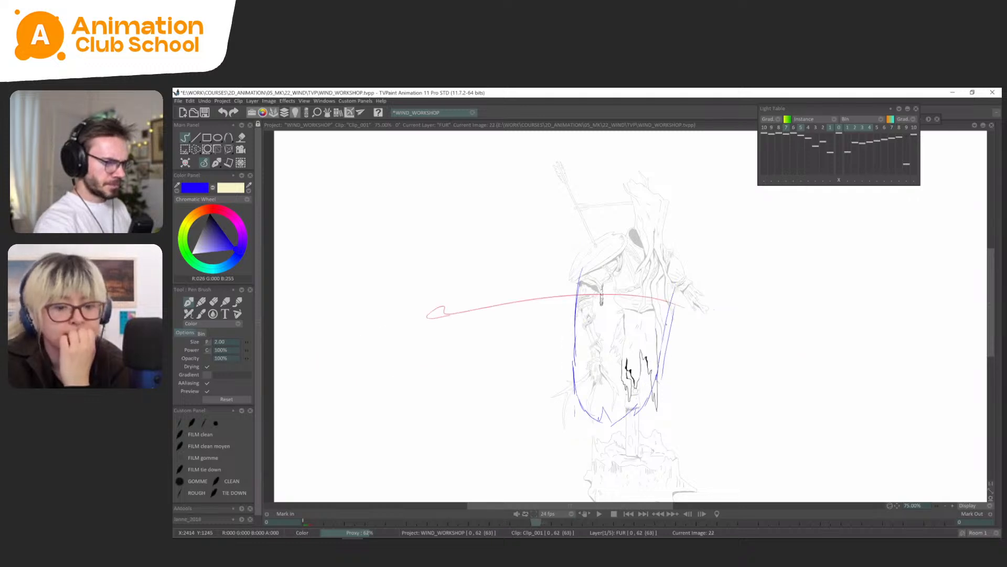
{"action": "key", "text": "ctrl+Right"}
{"action": "key", "text": "ctrl+Right"}
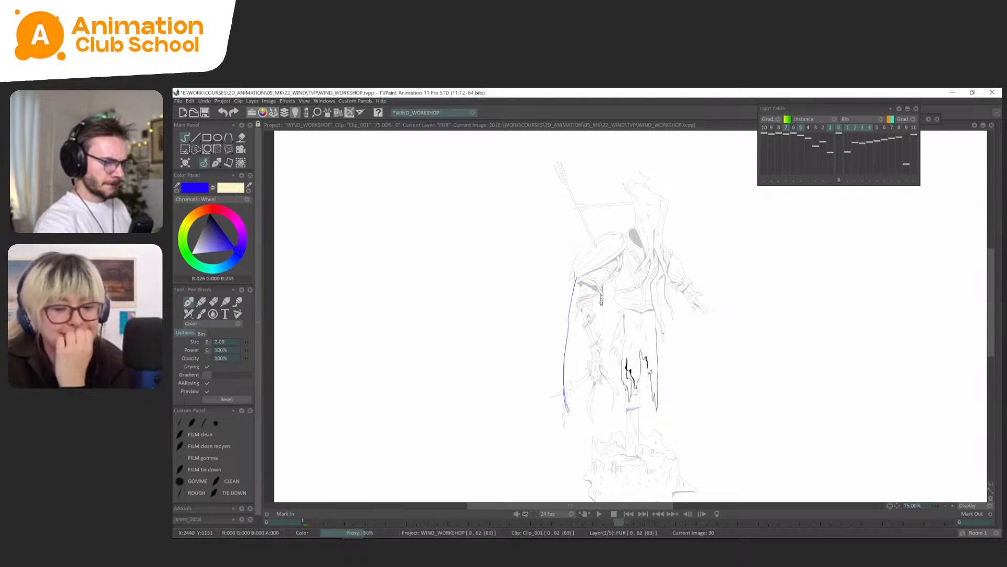
{"action": "key", "text": "l"}
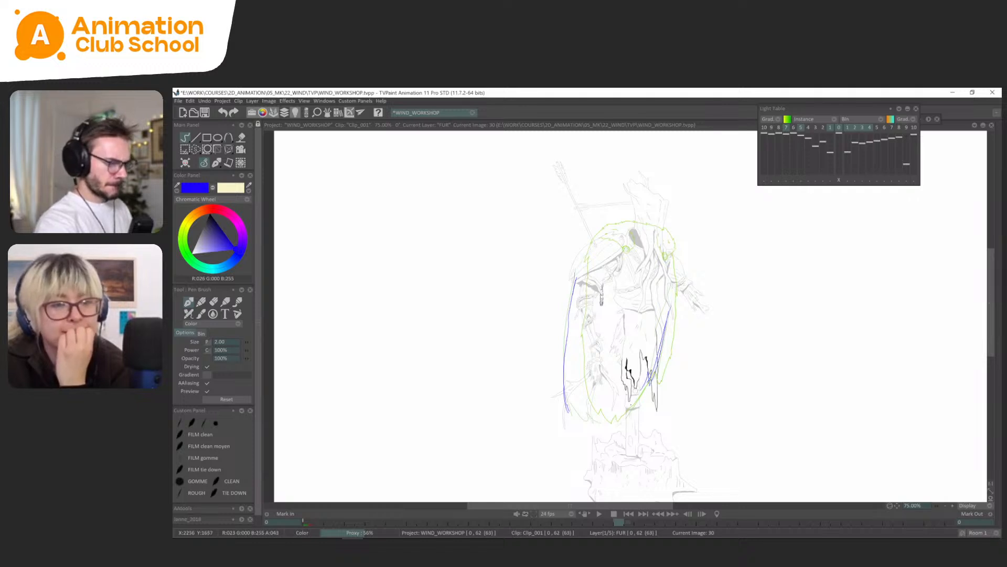
{"action": "key", "text": "l"}
Flip back and forth through the FUR drawings from frame 30 down to frame 0 to review the cape's swing.
{"action": "key", "text": "ctrl+Left"}
{"action": "key", "text": "ctrl+Left"}
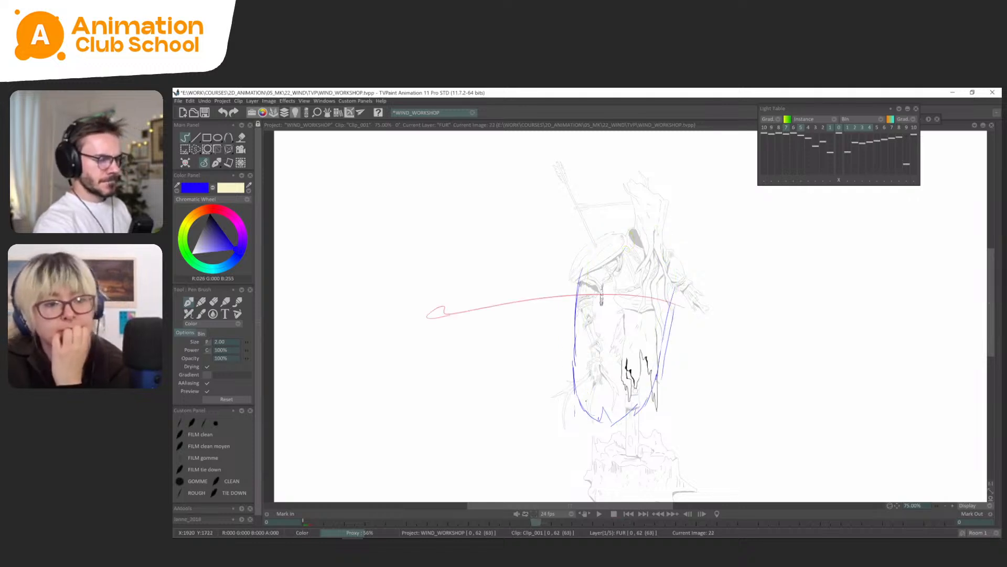
{"action": "key", "text": "ctrl+Right"}
{"action": "key", "text": "ctrl+Right"}
{"action": "key", "text": "ctrl+Right"}
{"action": "key", "text": "ctrl+Left"}
{"action": "key", "text": "ctrl+Right"}
{"action": "key", "text": "ctrl+Left"}
{"action": "key", "text": "ctrl+Left"}
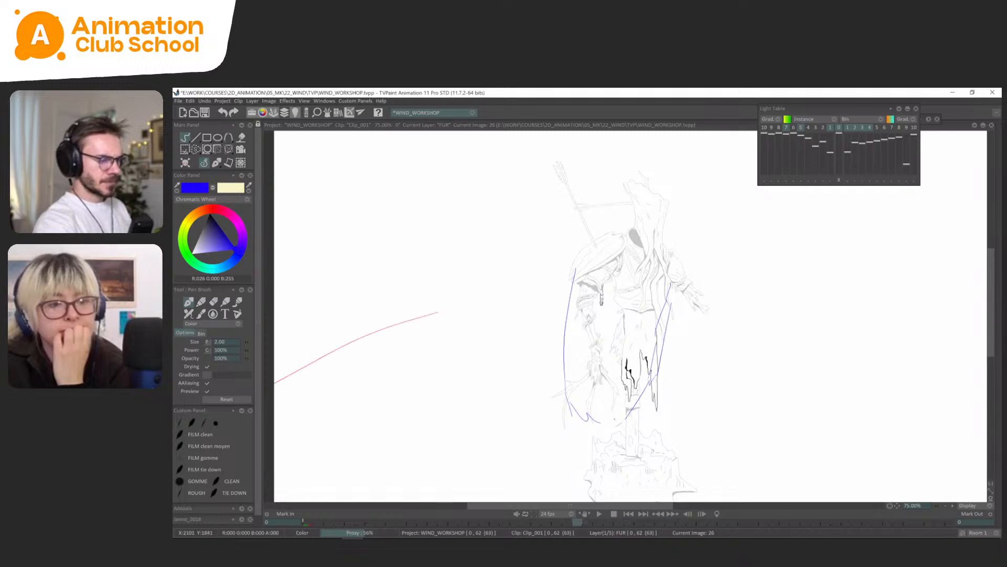
{"action": "key", "text": "ctrl+Right"}
{"action": "key", "text": "ctrl+Left"}
{"action": "key", "text": "ctrl+Left"}
{"action": "key", "text": "ctrl+Left"}
{"action": "key", "text": "ctrl+Left"}
{"action": "key", "text": "ctrl+Left"}
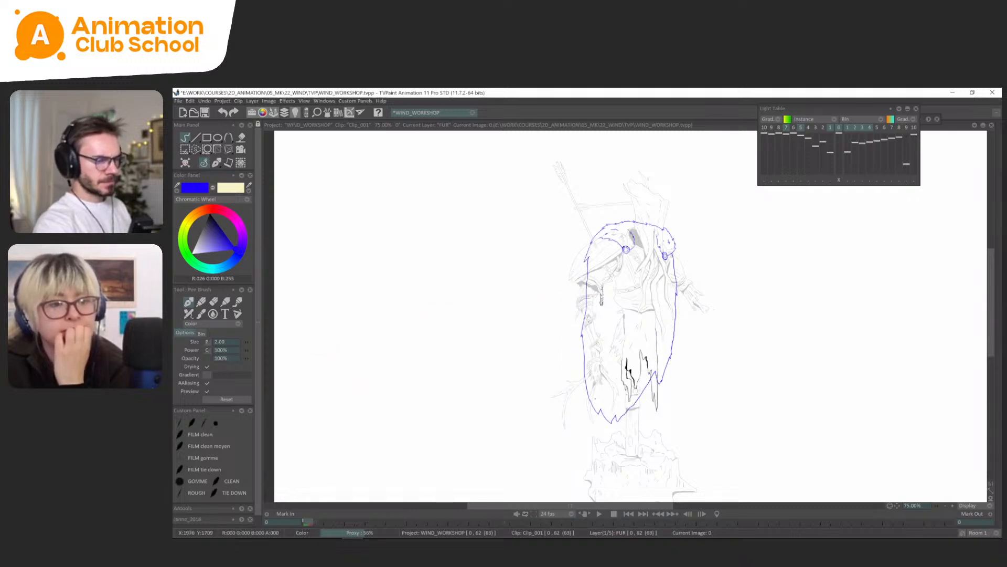
Add a FUR drawing at frame 35 and rough the cape's side edges and hem between the light-table references.
{"action": "key", "text": "ctrl+Right"}
{"action": "key", "text": "ctrl+Right"}
{"action": "key", "text": "ctrl+Right"}
{"action": "key", "text": "ctrl+Right"}
{"action": "key", "text": "ctrl+Right"}
{"action": "key", "text": "ctrl+Right"}
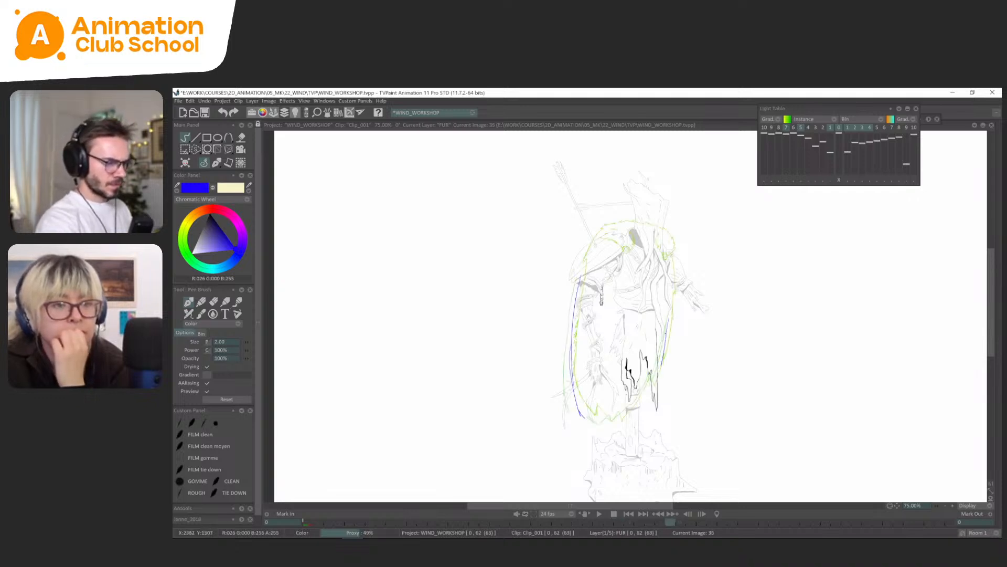
{"action": "left_click_drag", "start_coordinate": [662, 365], "coordinate": [657, 378]}
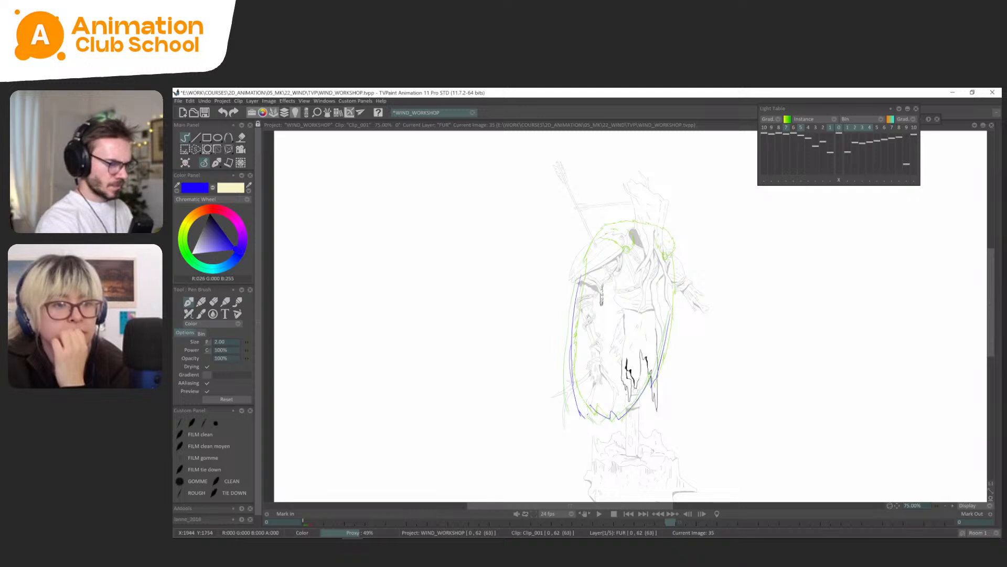
{"action": "key", "text": "Return"}
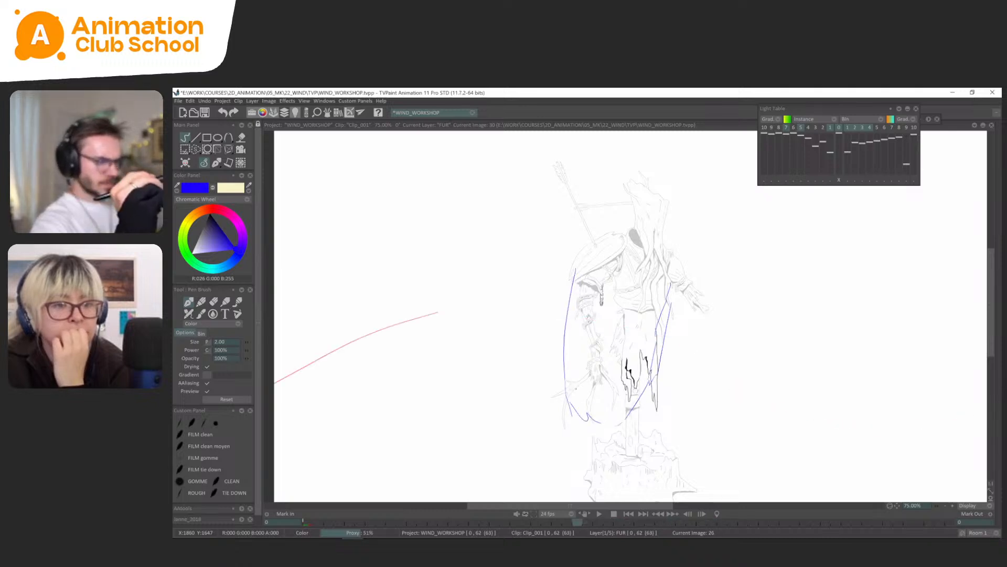
Turn off the light table, lasso the lower part of frame 35's cape for transforming, and return to freehand drawing.
{"action": "key", "text": "l"}
{"action": "key", "text": "ctrl+t"}
{"action": "mouse_move", "coordinate": [698, 328]}
{"action": "left_mouse_down"}
{"action": "mouse_move", "coordinate": [641, 443]}
{"action": "mouse_move", "coordinate": [623, 431]}
{"action": "left_mouse_up"}
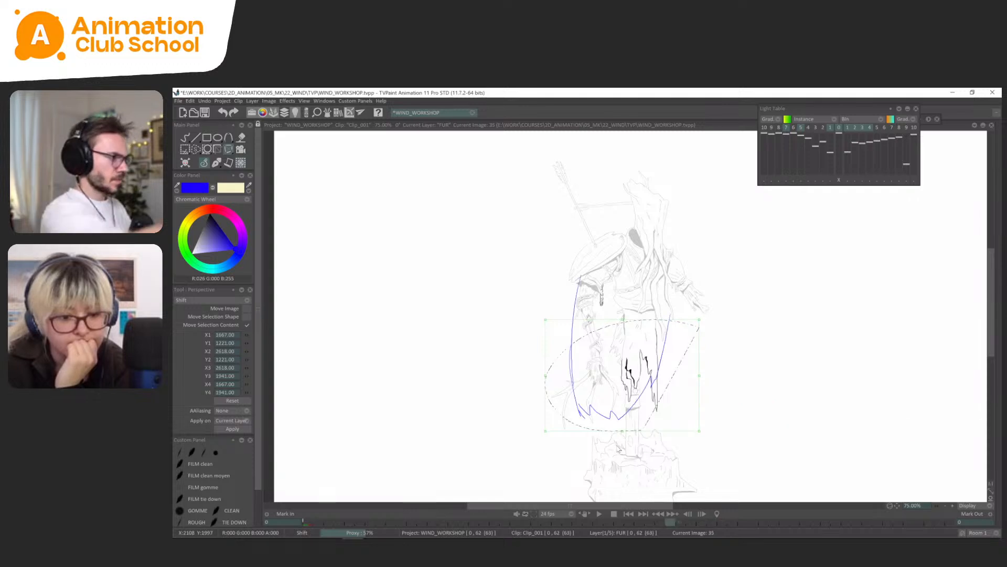
{"action": "left_click", "coordinate": [213, 167]}
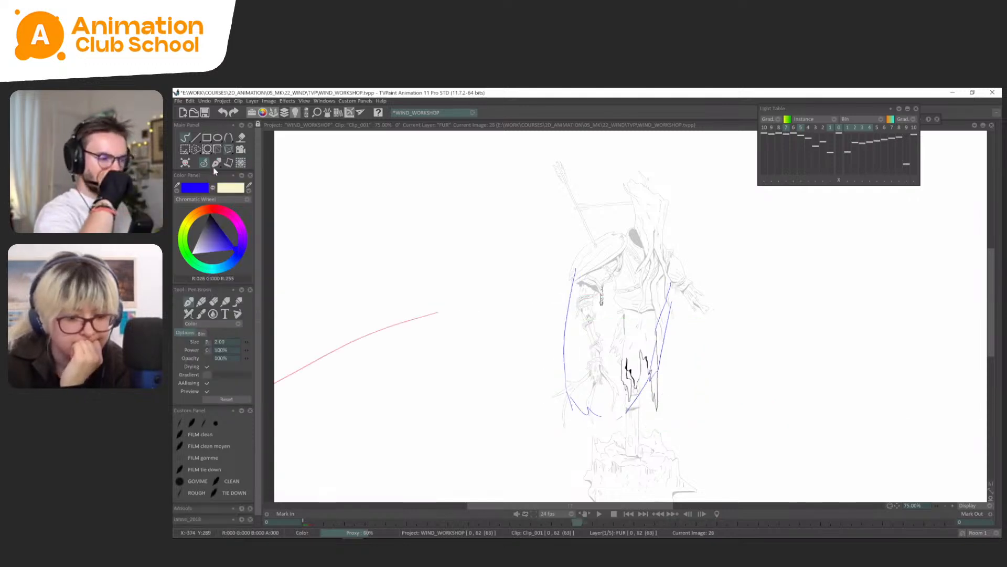
Lasso the cape's hem on FUR frame 35, adjust it with the perspective transform, and resume freehand drawing.
{"action": "key", "text": "Return"}
{"action": "key", "text": "s"}
{"action": "left_click_drag", "start_coordinate": [666, 391], "coordinate": [624, 438]}
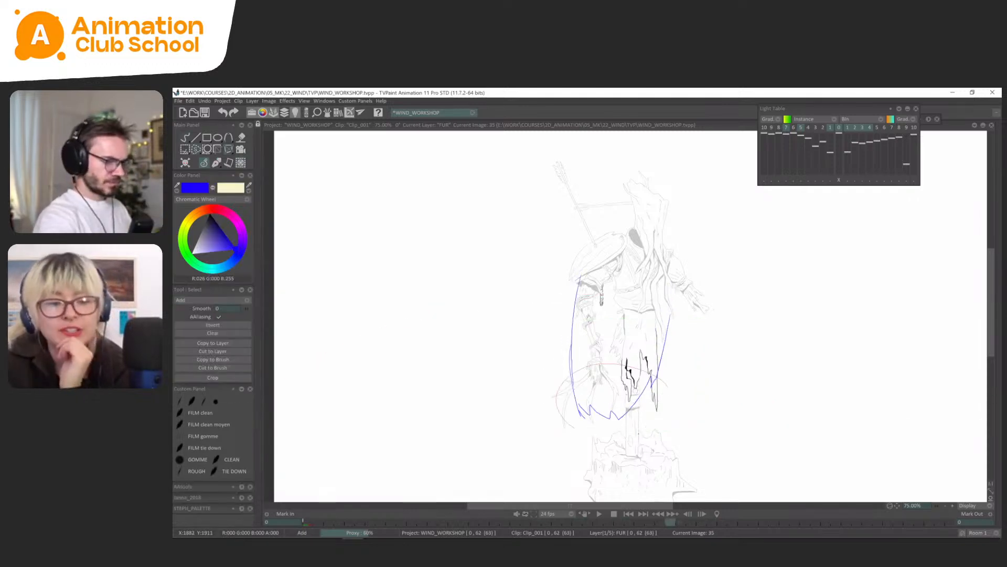
{"action": "key", "text": "ctrl+t"}
{"action": "key", "text": "Left"}
{"action": "left_click_drag", "start_coordinate": [439, 311], "coordinate": [274, 384]}
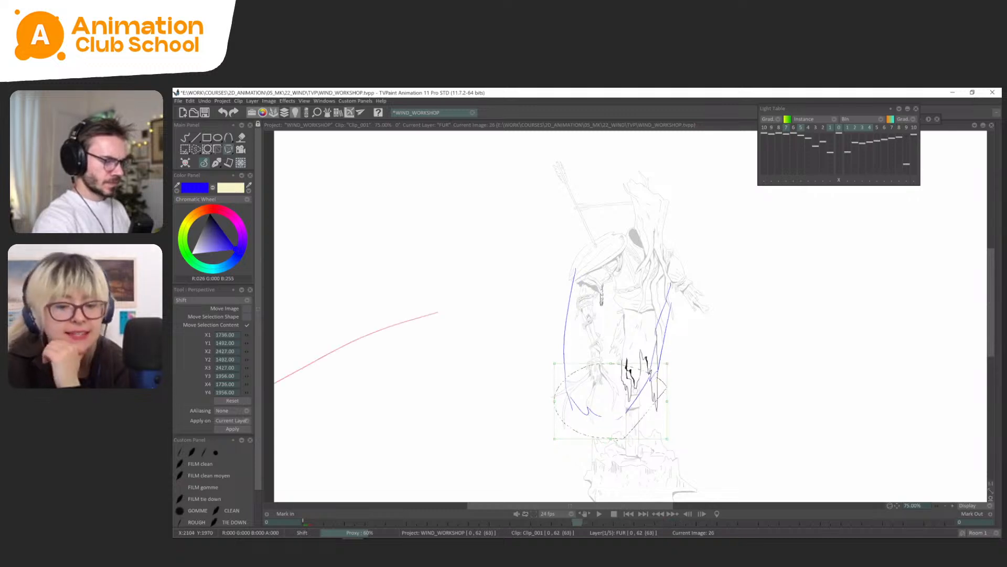
{"action": "left_click", "coordinate": [215, 165]}
{"action": "key", "text": "Right"}
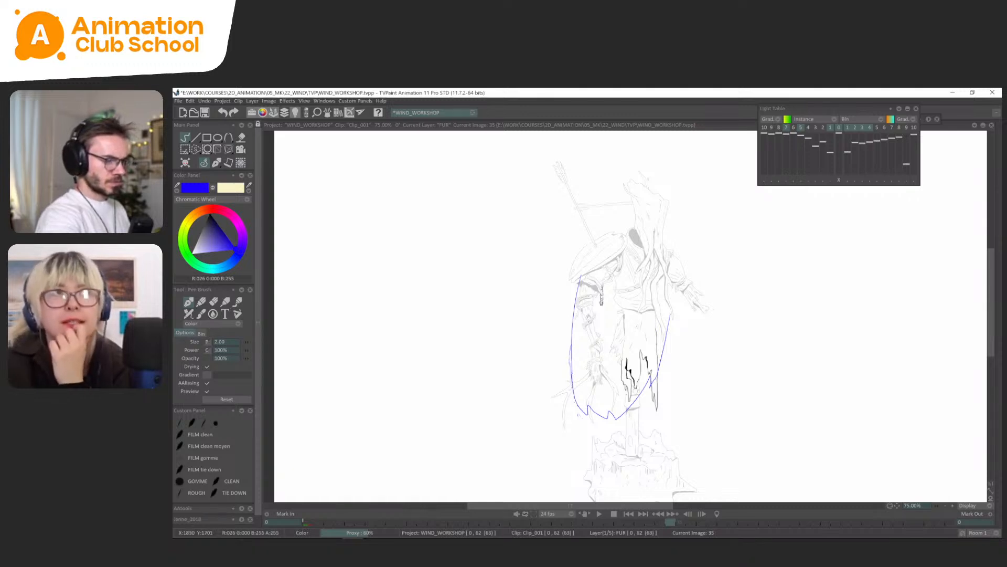
Flip through the FUR drawings between frames 26 and 35 and play back the animation to check the cape's swing.
{"action": "key", "text": "Left"}
{"action": "key", "text": "Left"}
{"action": "key", "text": "Left"}
{"action": "key", "text": "Left"}
{"action": "key", "text": "Left"}
{"action": "key", "text": "Left"}
{"action": "key", "text": "Left"}
{"action": "key", "text": "Left"}
{"action": "key", "text": "Left"}
{"action": "key", "text": "Right"}
{"action": "key", "text": "Right"}
{"action": "key", "text": "Right"}
{"action": "key", "text": "Right"}
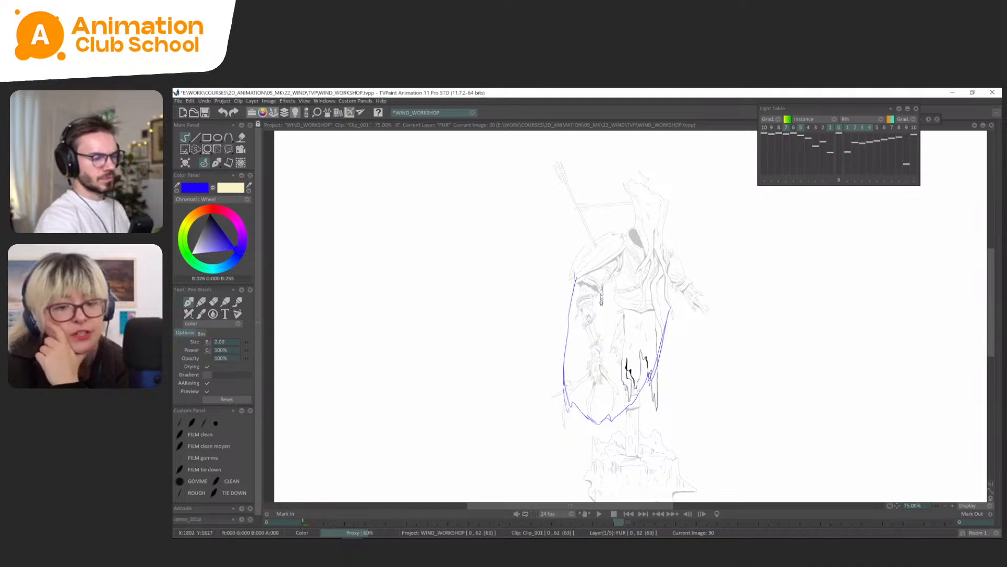
{"action": "key", "text": "Right"}
{"action": "key", "text": "Right"}
{"action": "key", "text": "Right"}
{"action": "key", "text": "Right"}
{"action": "key", "text": "Right"}
{"action": "key", "text": "Right"}
{"action": "key", "text": "Right"}
{"action": "key", "text": "Right"}
{"action": "key", "text": "Right"}
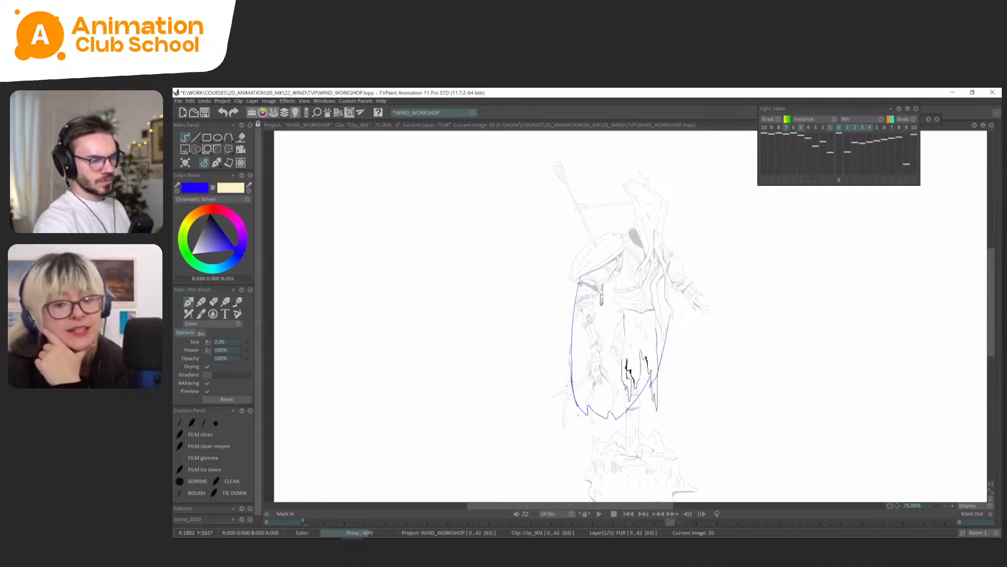
{"action": "key", "text": "Return"}
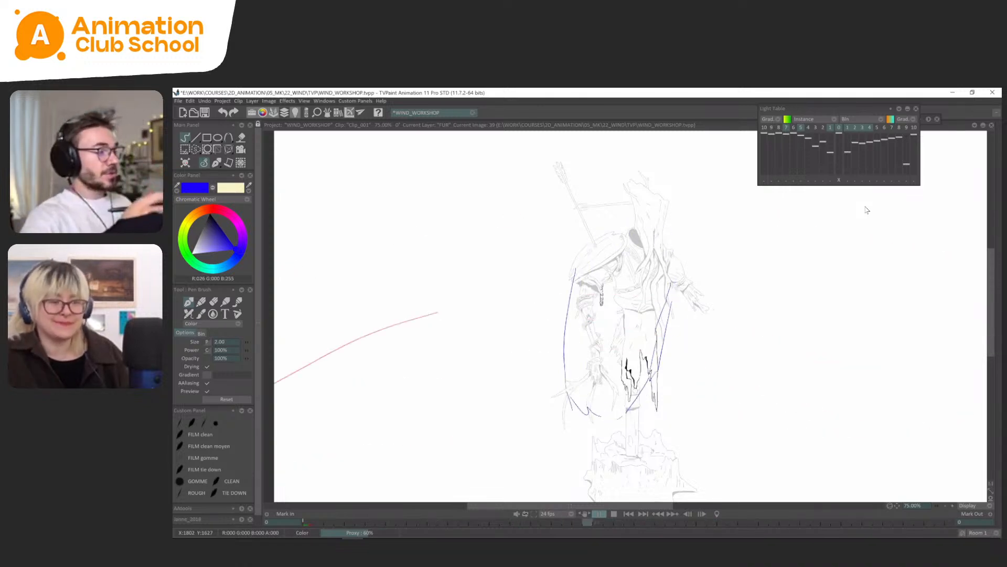
{"action": "key", "text": "Return"}
{"action": "left_click", "coordinate": [209, 165]}
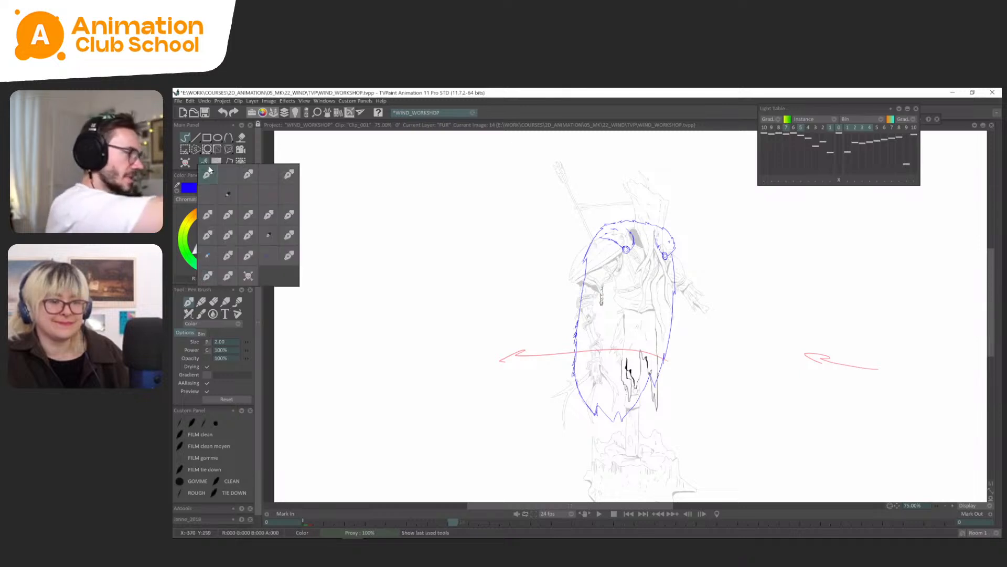
{"action": "key", "text": "Tab"}
{"action": "key", "text": "Tab"}
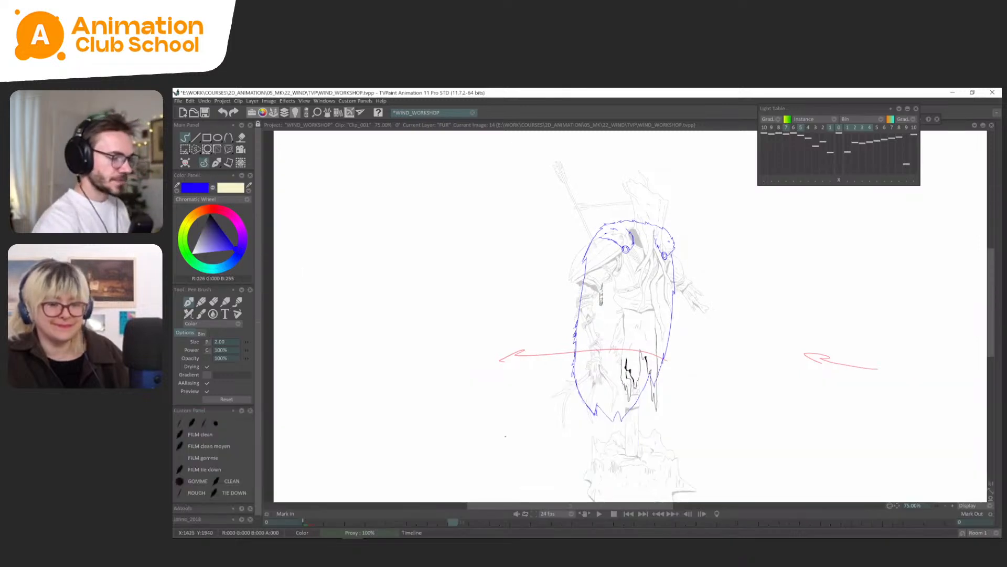
Go to FUR frame 39 and rough the cape's right edge and hem over the light-table references.
{"action": "left_click_drag", "start_coordinate": [454, 522], "coordinate": [743, 522]}
{"action": "key", "text": "Left"}
{"action": "key", "text": "Left"}
{"action": "key", "text": "Left"}
{"action": "key", "text": "Left"}
{"action": "key", "text": "Right"}
{"action": "key", "text": "Left"}
{"action": "key", "text": "Right"}
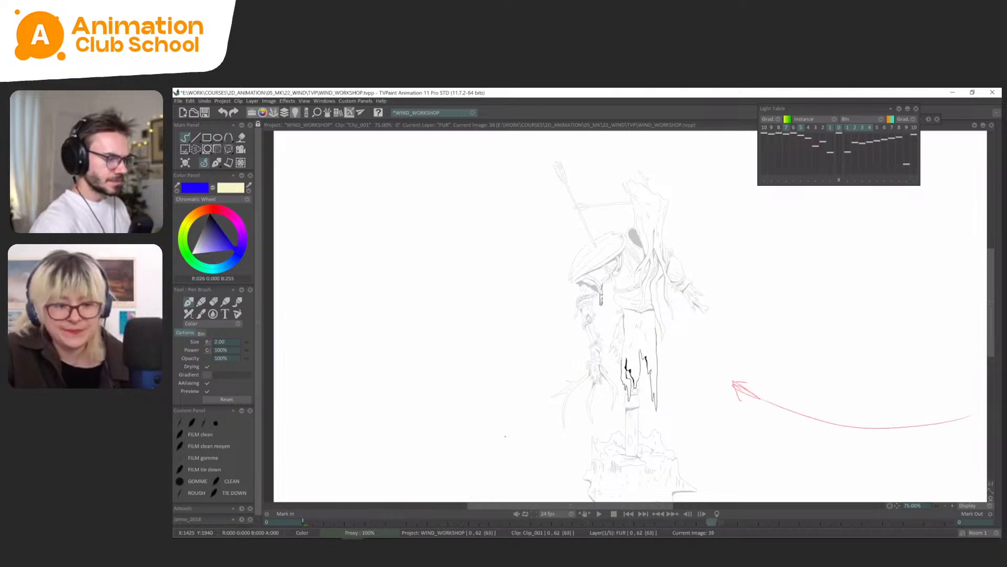
{"action": "key", "text": "Left"}
{"action": "key", "text": "Right"}
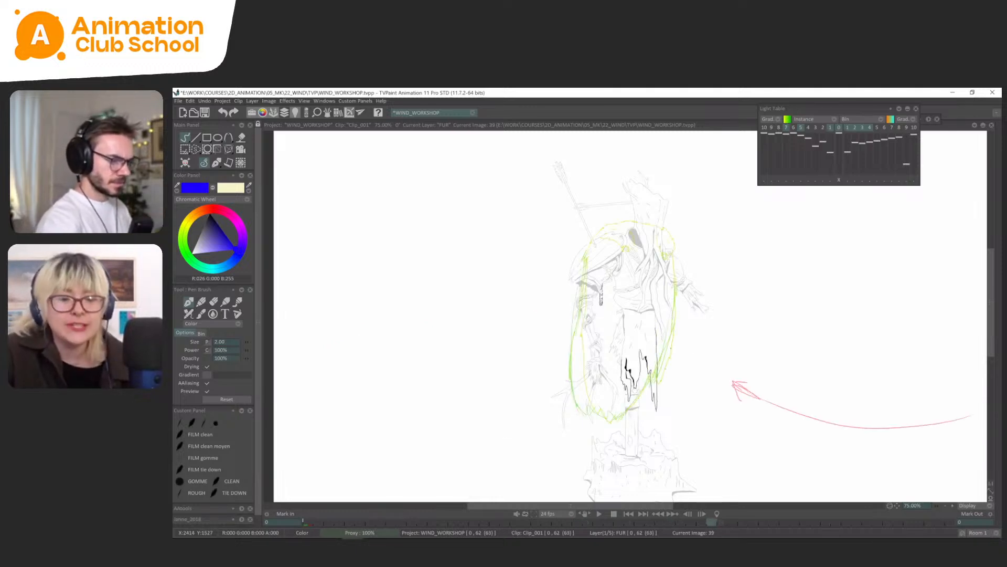
{"action": "left_click_drag", "start_coordinate": [662, 389], "coordinate": [678, 293]}
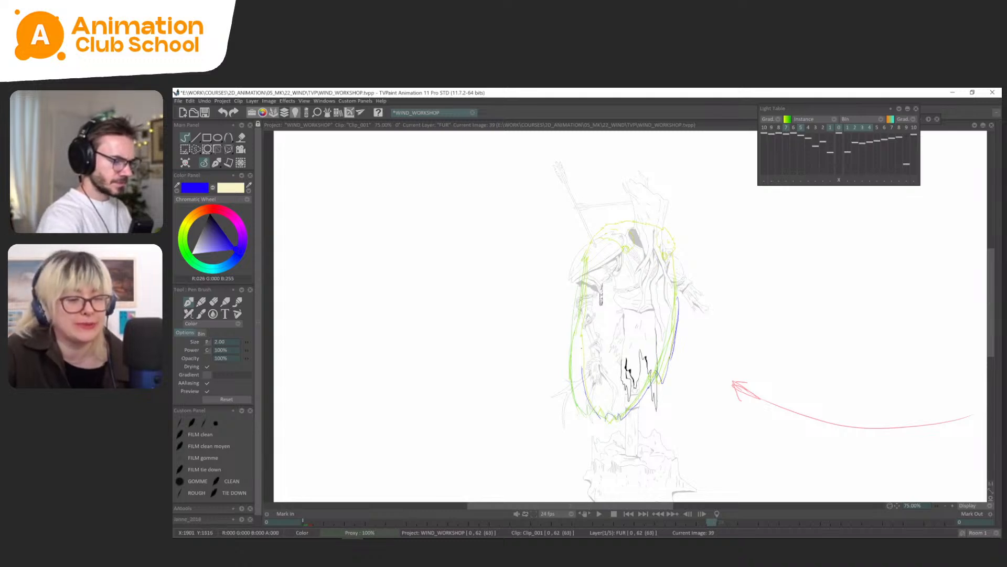
Compare FUR frames 35 and 39, and rough the cape's side edges and hem on frame 42 using the light table.
{"action": "key", "text": "Left"}
{"action": "key", "text": "Left"}
{"action": "key", "text": "Left"}
{"action": "key", "text": "Left"}
{"action": "key", "text": "Left"}
{"action": "key", "text": "Left"}
{"action": "key", "text": "Left"}
{"action": "key", "text": "Left"}
{"action": "key", "text": "Left"}
{"action": "key", "text": "Left"}
{"action": "key", "text": "Left"}
{"action": "key", "text": "Left"}
{"action": "key", "text": "Left"}
{"action": "key", "text": "Left"}
{"action": "key", "text": "Left"}
{"action": "key", "text": "Left"}
{"action": "key", "text": "Left"}
{"action": "key", "text": "Left"}
{"action": "key", "text": "Left"}
{"action": "key", "text": "Left"}
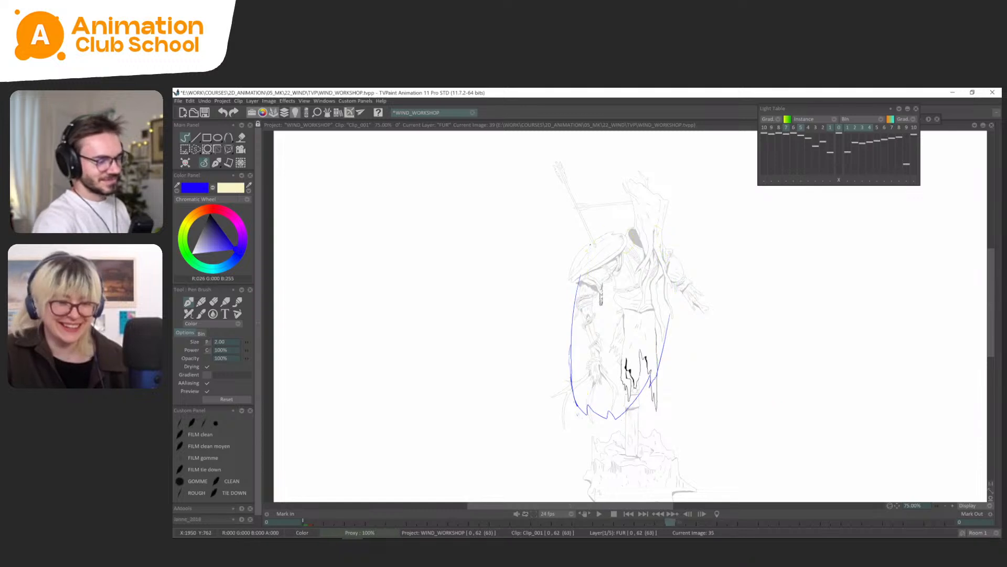
{"action": "key", "text": "Right"}
{"action": "key", "text": "Right"}
{"action": "key", "text": "Right"}
{"action": "key", "text": "Right"}
{"action": "key", "text": "Right"}
{"action": "key", "text": "Right"}
{"action": "key", "text": "Right"}
{"action": "key", "text": "Right"}
{"action": "key", "text": "Right"}
{"action": "key", "text": "Right"}
{"action": "key", "text": "Right"}
{"action": "key", "text": "Right"}
{"action": "key", "text": "Right"}
{"action": "key", "text": "Right"}
{"action": "key", "text": "Right"}
{"action": "key", "text": "Right"}
{"action": "key", "text": "Right"}
{"action": "key", "text": "Right"}
{"action": "key", "text": "Right"}
{"action": "key", "text": "Right"}
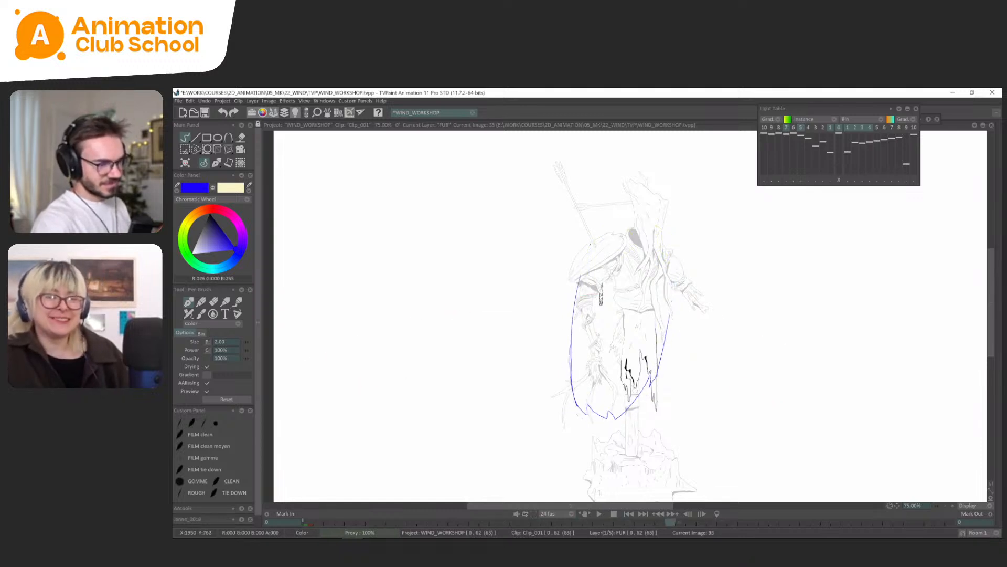
{"action": "key", "text": "Right"}
{"action": "key", "text": "Right"}
{"action": "key", "text": "Right"}
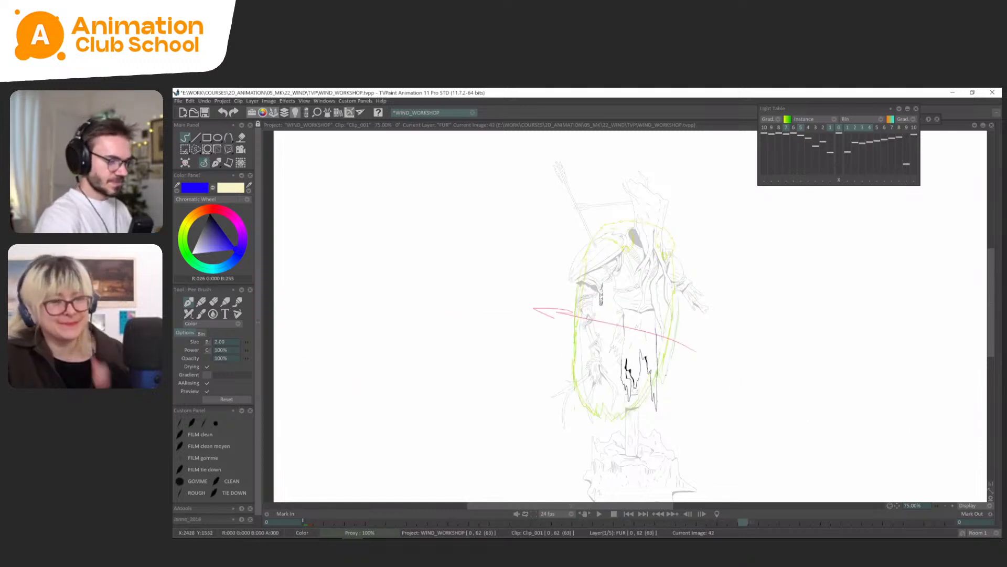
{"action": "left_click", "coordinate": [801, 129]}
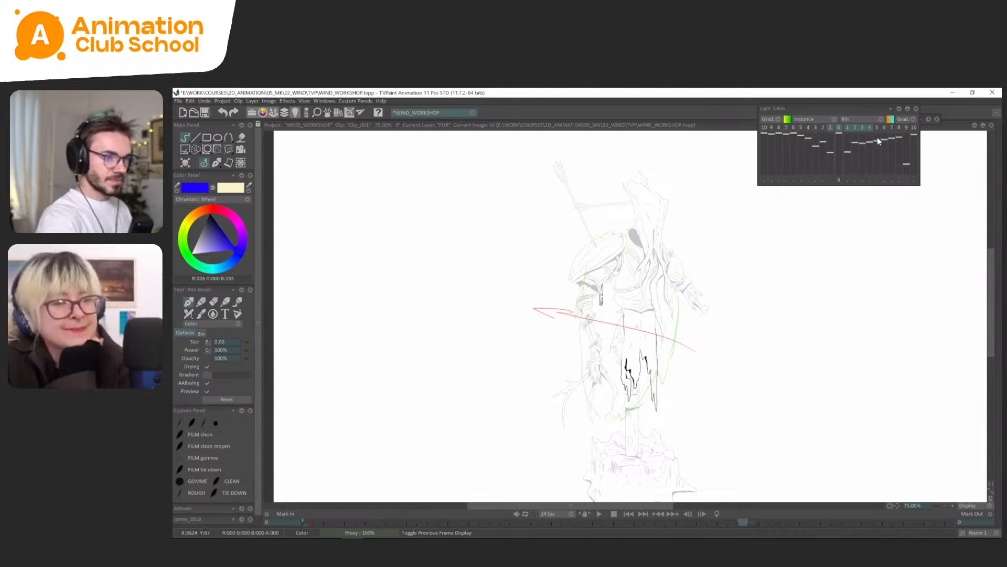
{"action": "left_click_drag", "start_coordinate": [666, 379], "coordinate": [677, 343]}
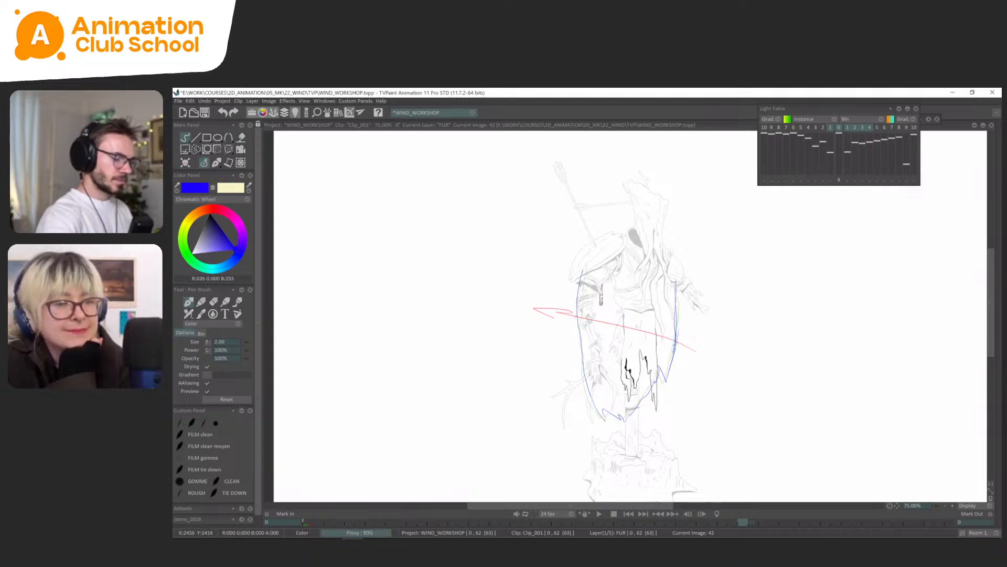
Rough the cape's side edges and hem on FUR frame 45, following the motion of the preceding drawings.
{"action": "key", "text": "Left"}
{"action": "key", "text": "Left"}
{"action": "key", "text": "Right"}
{"action": "key", "text": "Right"}
{"action": "key", "text": "Right"}
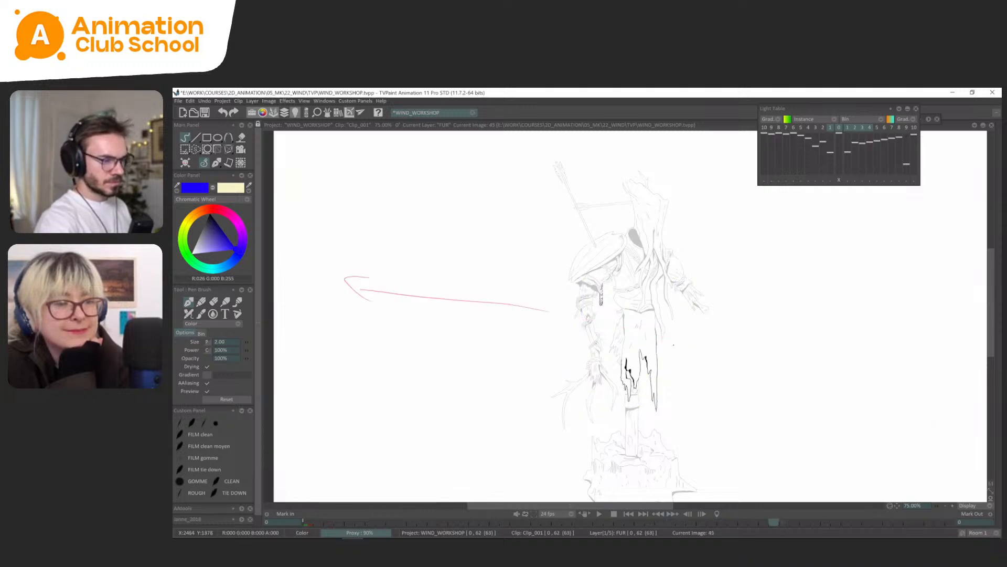
{"action": "key", "text": "Left"}
{"action": "key", "text": "Right"}
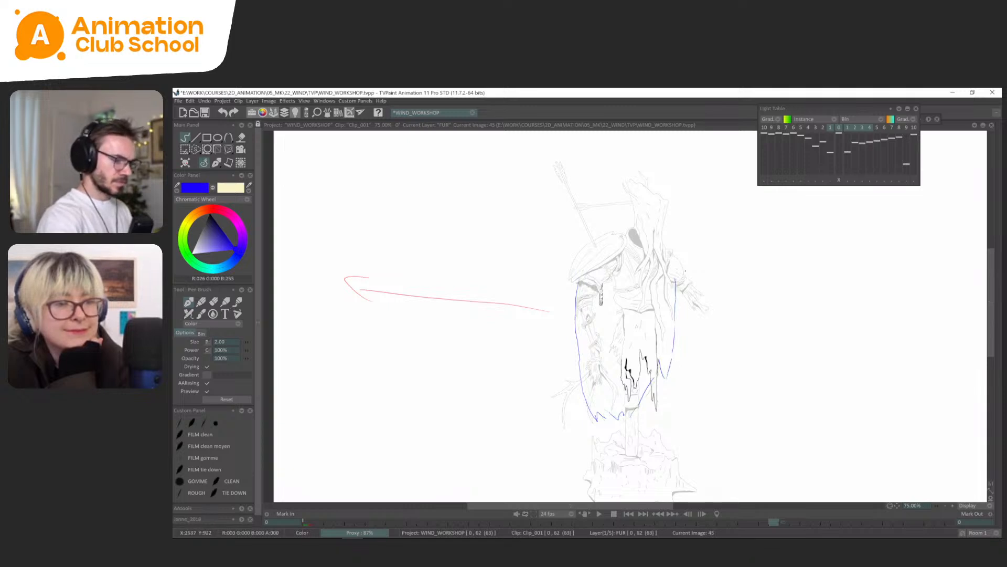
Rough the cape's left edge and jagged hem on FUR frame 47.
{"action": "key", "text": "Right"}
{"action": "key", "text": "Left"}
{"action": "key", "text": "Right"}
{"action": "key", "text": "Right"}
{"action": "key", "text": "Left"}
{"action": "key", "text": "Right"}
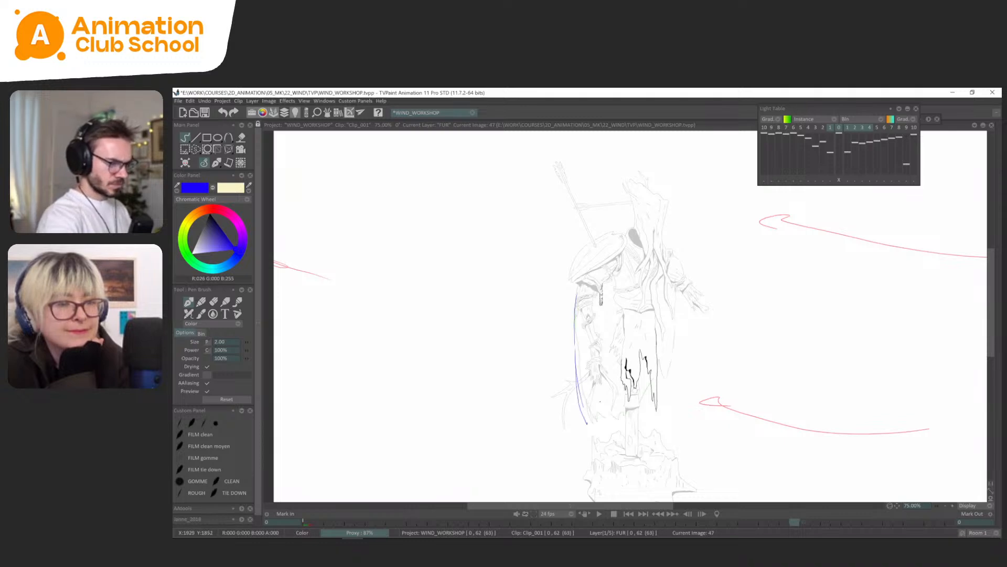
{"action": "left_click_drag", "start_coordinate": [587, 423], "coordinate": [639, 404]}
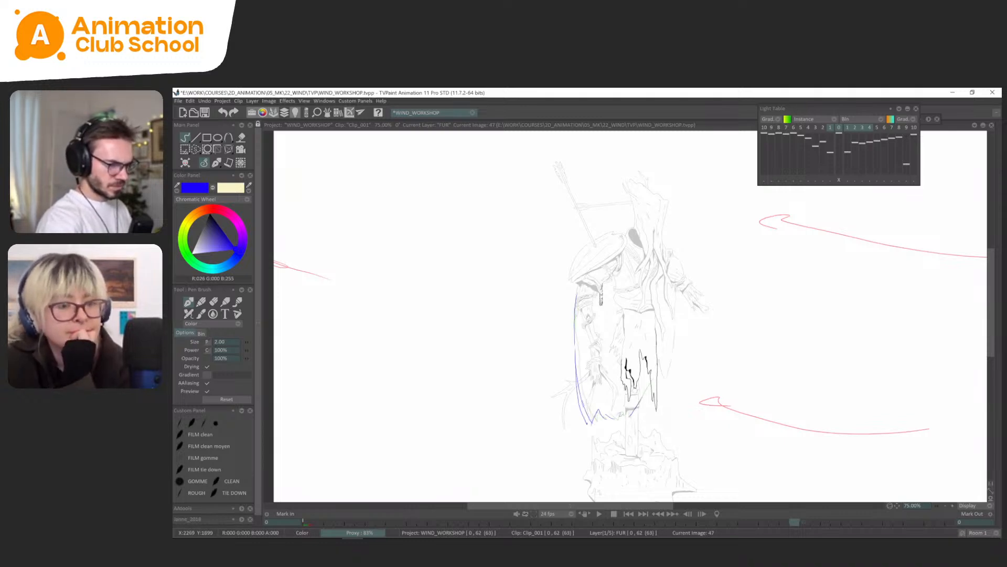
Check the preceding FUR drawings and rough the cape's side edges and pointed hem on frame 50.
{"action": "key", "text": "Left"}
{"action": "key", "text": "Left"}
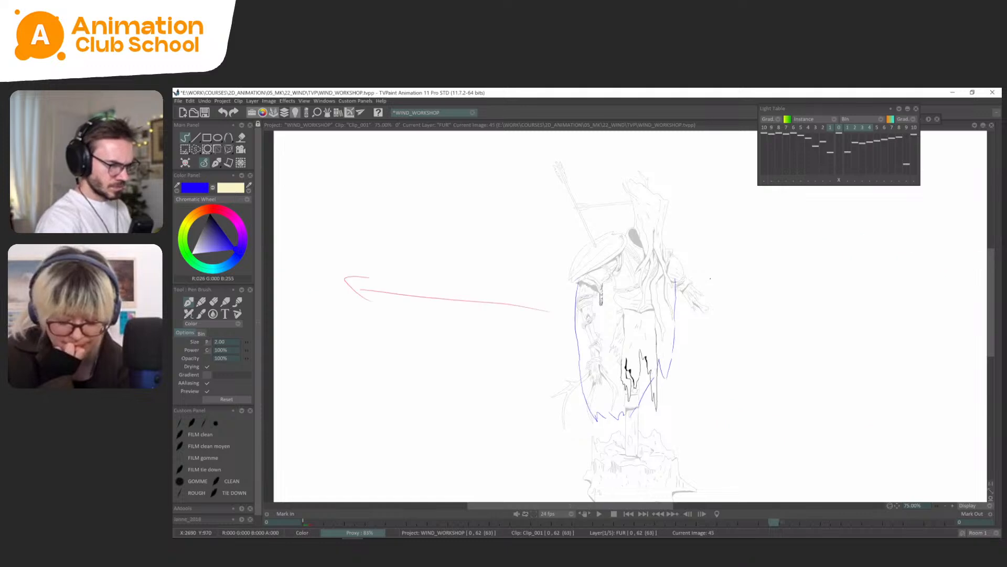
{"action": "key", "text": "Left"}
{"action": "key", "text": "Left"}
{"action": "key", "text": "Right"}
{"action": "key", "text": "Right"}
{"action": "key", "text": "Right"}
{"action": "key", "text": "Right"}
{"action": "key", "text": "Right"}
{"action": "key", "text": "Right"}
{"action": "key", "text": "Right"}
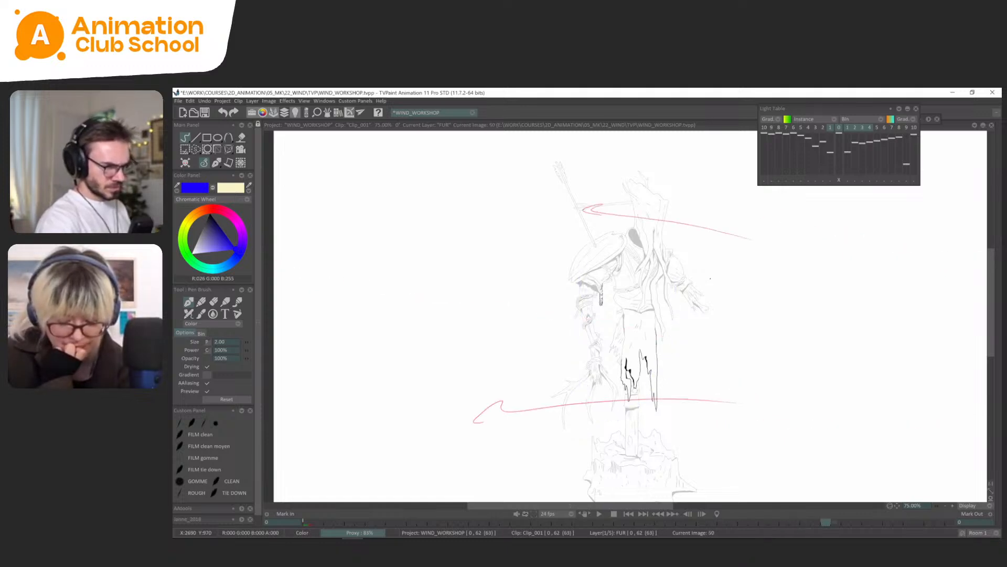
{"action": "left_click_drag", "start_coordinate": [578, 367], "coordinate": [593, 424]}
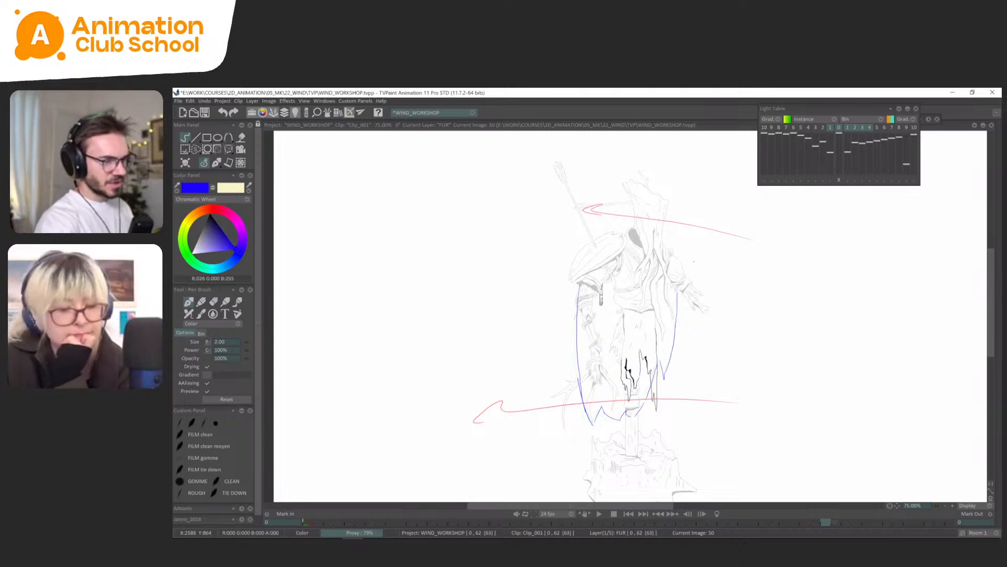
Flip back and forth through the FUR drawings from frame 42 to frame 50 to review the cape's sway.
{"action": "key", "text": "Left"}
{"action": "key", "text": "Left"}
{"action": "key", "text": "Left"}
{"action": "key", "text": "Left"}
{"action": "key", "text": "Left"}
{"action": "key", "text": "Right"}
{"action": "key", "text": "Right"}
{"action": "key", "text": "Right"}
{"action": "key", "text": "Right"}
{"action": "key", "text": "Right"}
{"action": "key", "text": "Right"}
{"action": "key", "text": "Right"}
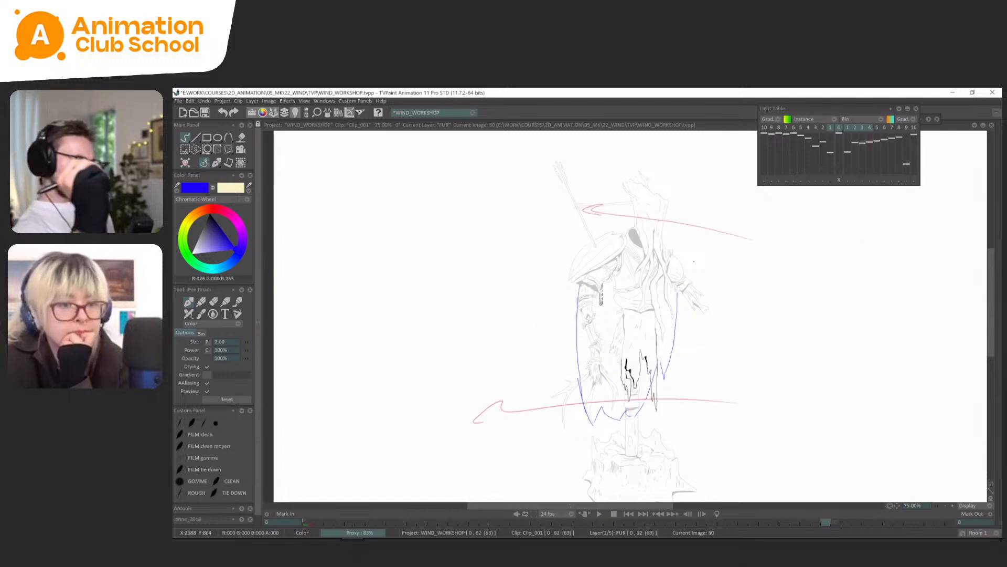
{"action": "key", "text": "Left"}
{"action": "key", "text": "Right"}
{"action": "key", "text": "Right"}
{"action": "key", "text": "Left"}
{"action": "key", "text": "Left"}
{"action": "key", "text": "Left"}
{"action": "key", "text": "Left"}
{"action": "key", "text": "Left"}
{"action": "key", "text": "Left"}
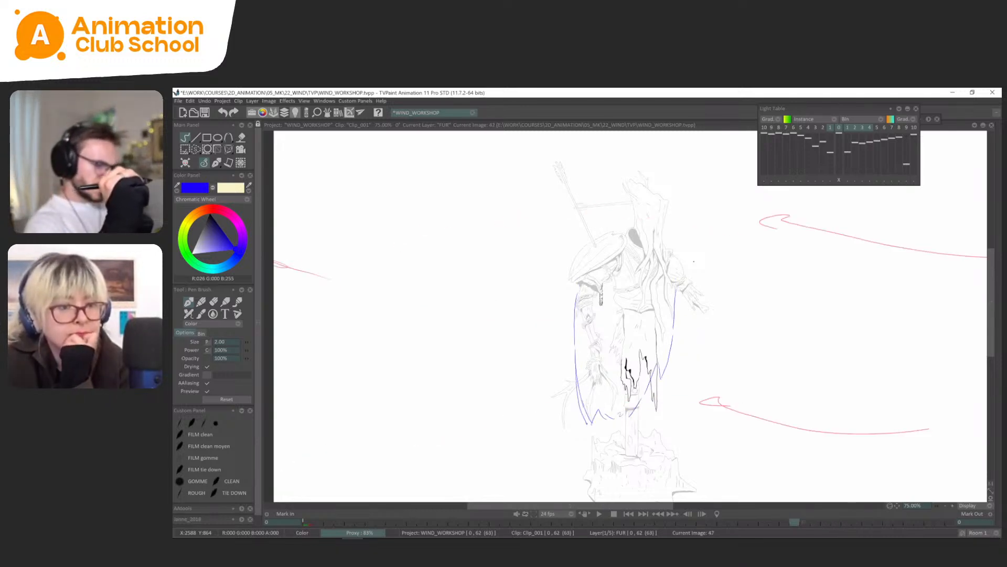
{"action": "key", "text": "Right"}
{"action": "key", "text": "Right"}
{"action": "key", "text": "Right"}
{"action": "key", "text": "Left"}
{"action": "key", "text": "Left"}
{"action": "key", "text": "Left"}
{"action": "key", "text": "Left"}
{"action": "key", "text": "Left"}
{"action": "key", "text": "Left"}
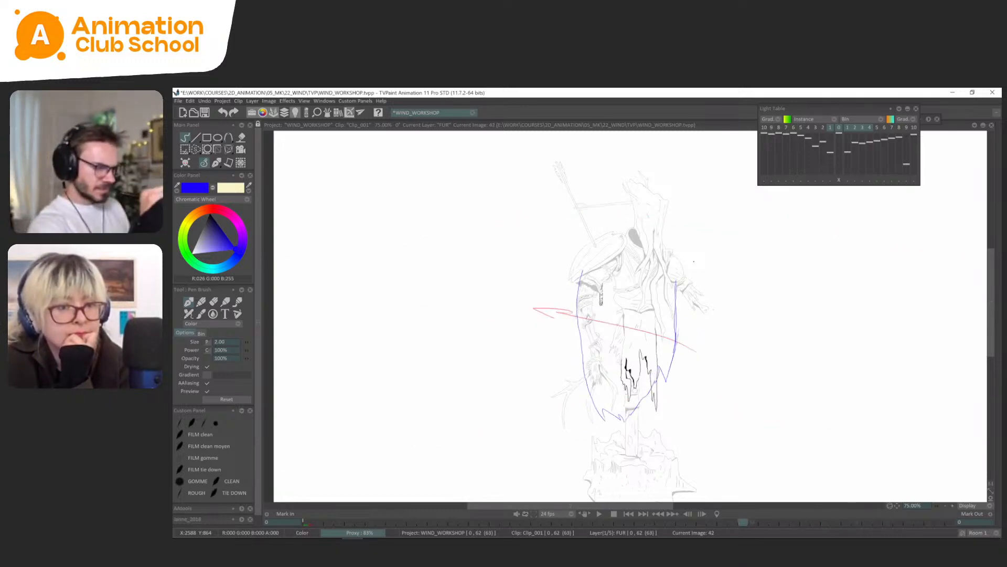
Rough the cape's side edges and hem on FUR frame 52.
{"action": "key", "text": "Right"}
{"action": "key", "text": "Right"}
{"action": "key", "text": "Right"}
{"action": "key", "text": "Right"}
{"action": "key", "text": "Right"}
{"action": "key", "text": "Right"}
{"action": "key", "text": "Right"}
{"action": "key", "text": "Right"}
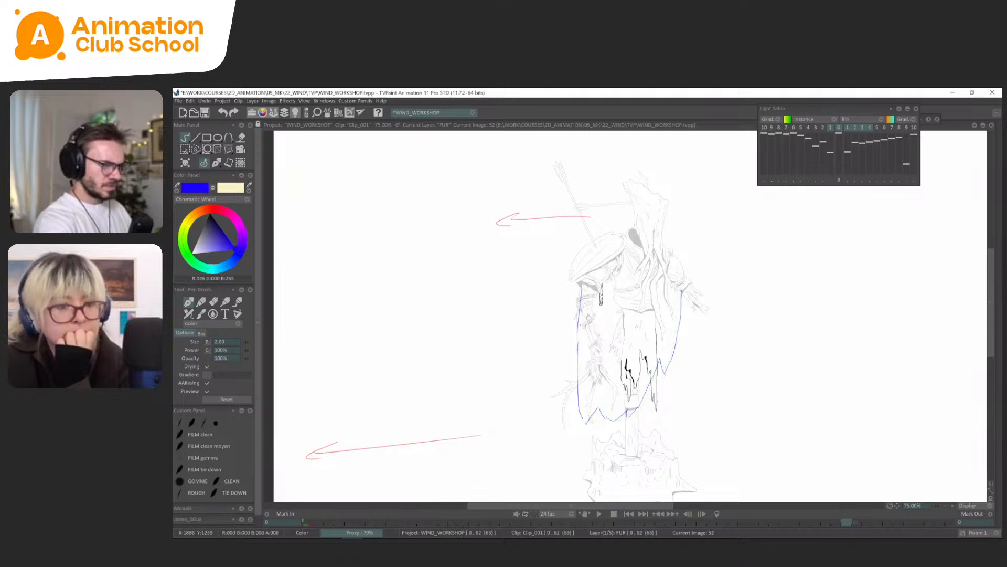
Go to FUR frame 55 and rough the cape's left edge.
{"action": "key", "text": "Right"}
{"action": "key", "text": "Right"}
{"action": "key", "text": "Right"}
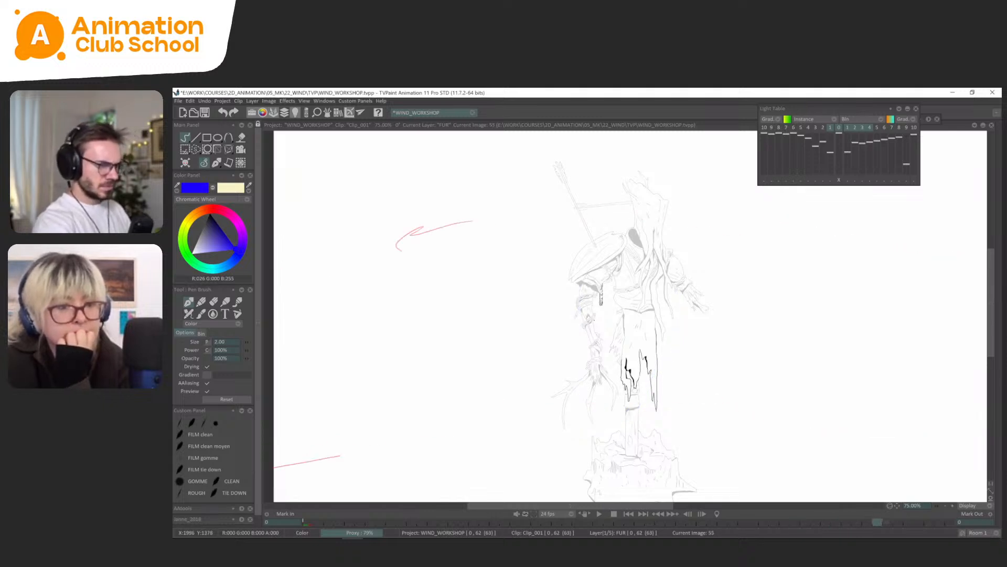
{"action": "left_click_drag", "start_coordinate": [582, 292], "coordinate": [587, 408]}
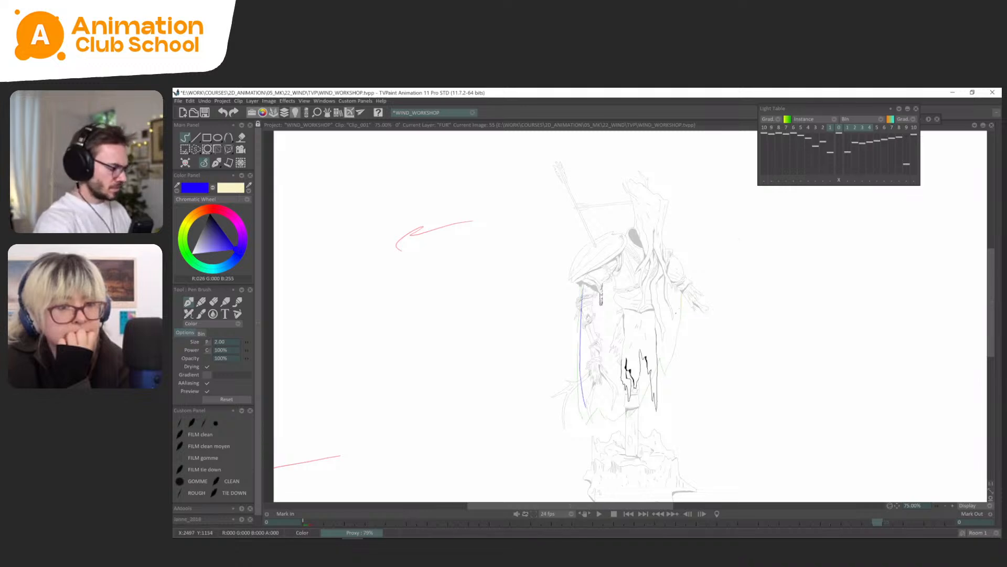
Set the FUR layer's behaviour after its last drawing to Loop in the timeline.
{"action": "key", "text": "Tab"}
{"action": "left_click", "coordinate": [987, 441]}
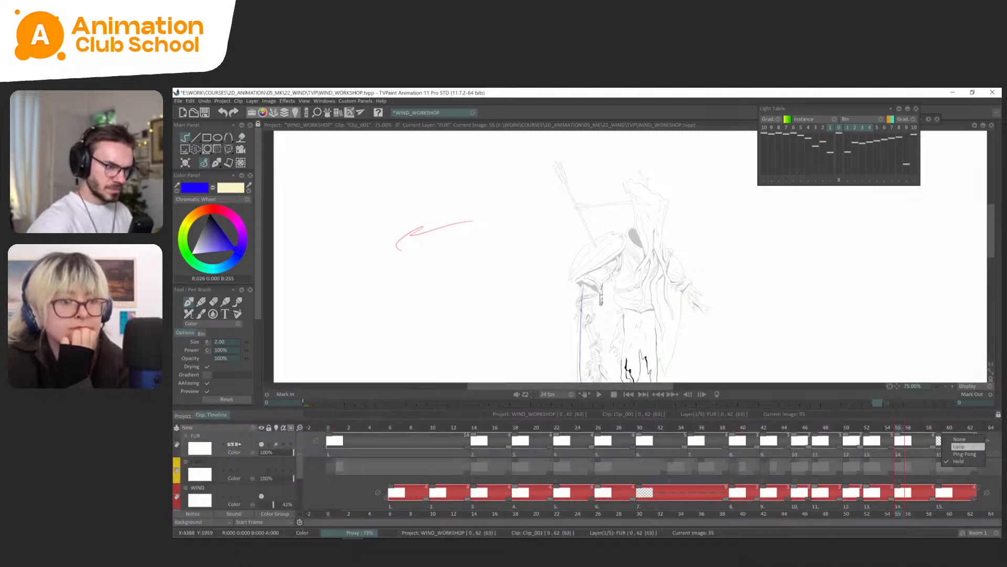
{"action": "left_click", "coordinate": [959, 446]}
{"action": "key", "text": "Tab"}
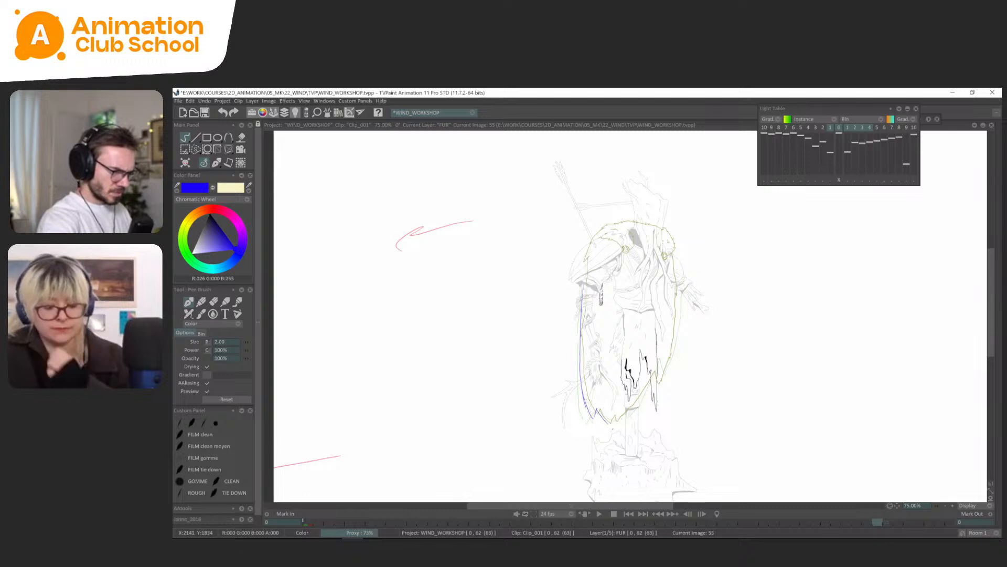
Draw the cape's hem and right edge on FUR frame 55 over the looped reference, and turn off the light table.
{"action": "left_click_drag", "start_coordinate": [609, 423], "coordinate": [619, 422]}
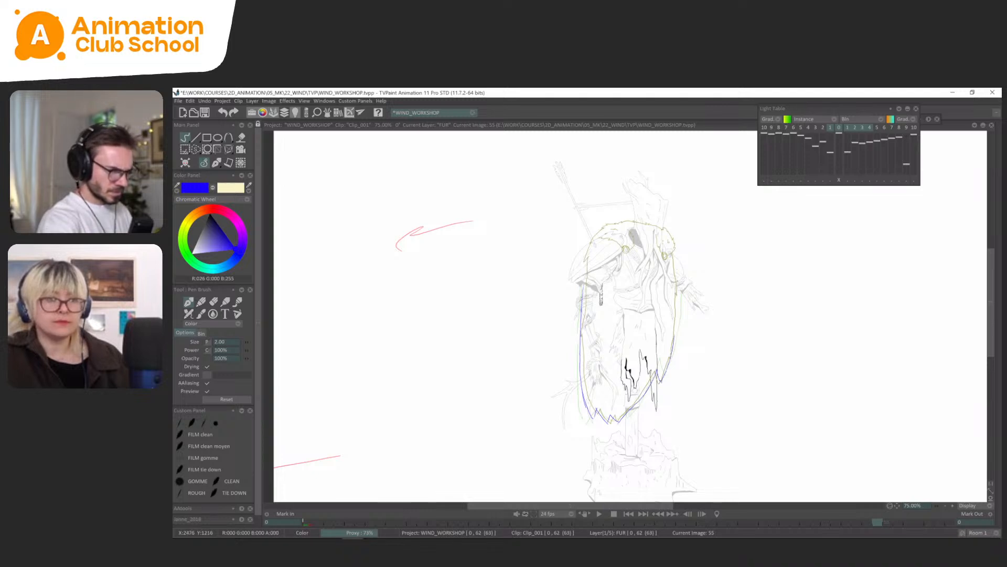
{"action": "left_click_drag", "start_coordinate": [676, 317], "coordinate": [678, 283]}
{"action": "key", "text": "l"}
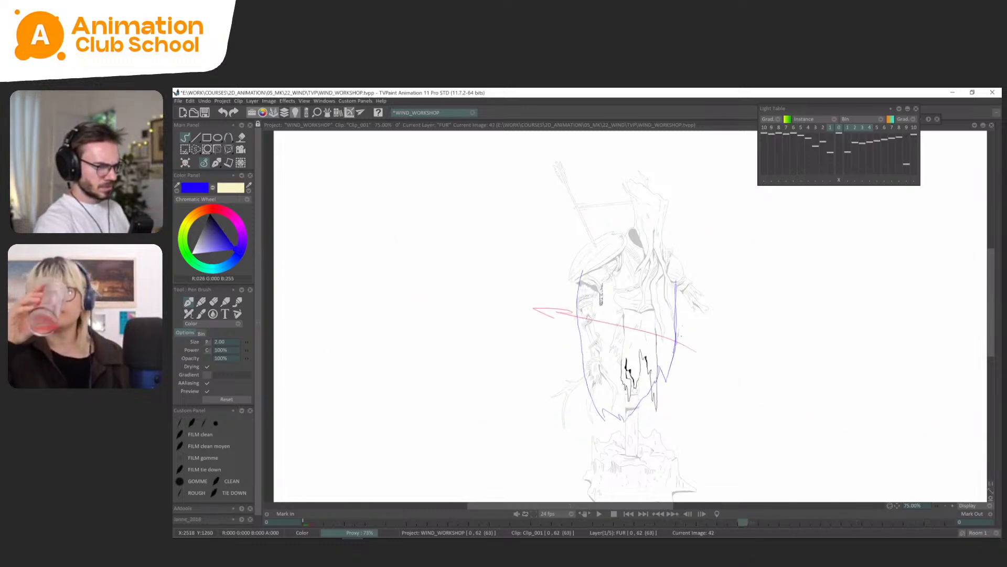
Lasso the cape's lower right edge on FUR frame 42 and reposition it with the transform tool.
{"action": "key", "text": "s"}
{"action": "mouse_move", "coordinate": [682, 326]}
{"action": "left_mouse_down"}
{"action": "mouse_move", "coordinate": [660, 392]}
{"action": "mouse_move", "coordinate": [680, 325]}
{"action": "left_mouse_up"}
{"action": "key", "text": "ctrl+t"}
{"action": "left_click_drag", "start_coordinate": [675, 389], "coordinate": [673, 394]}
Lasso the cape's lower right edge on FUR frames 45 and 47 and reposition each selection with the transform tool.
{"action": "key", "text": "Right"}
{"action": "key", "text": "s"}
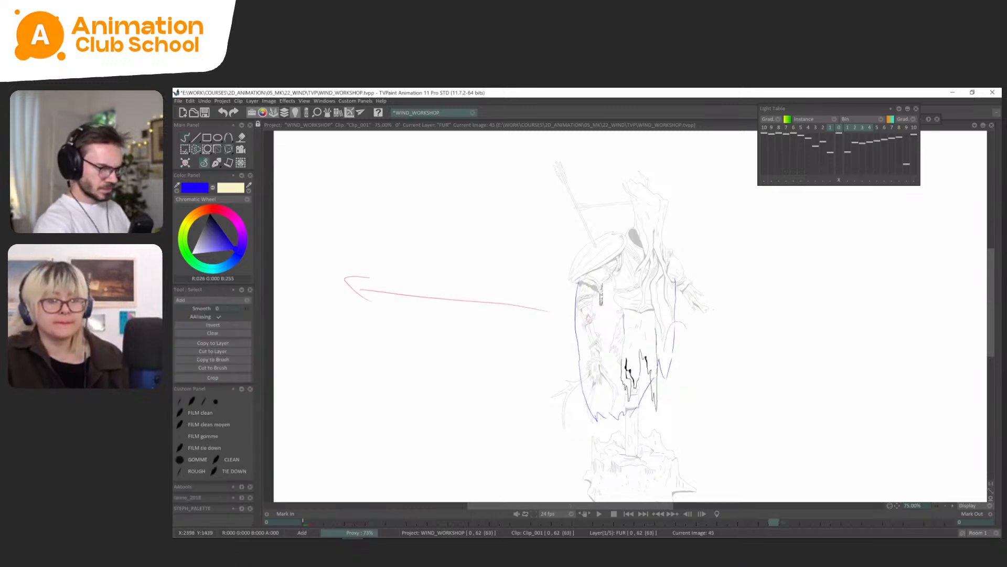
{"action": "key", "text": "ctrl+t"}
{"action": "key", "text": "Right"}
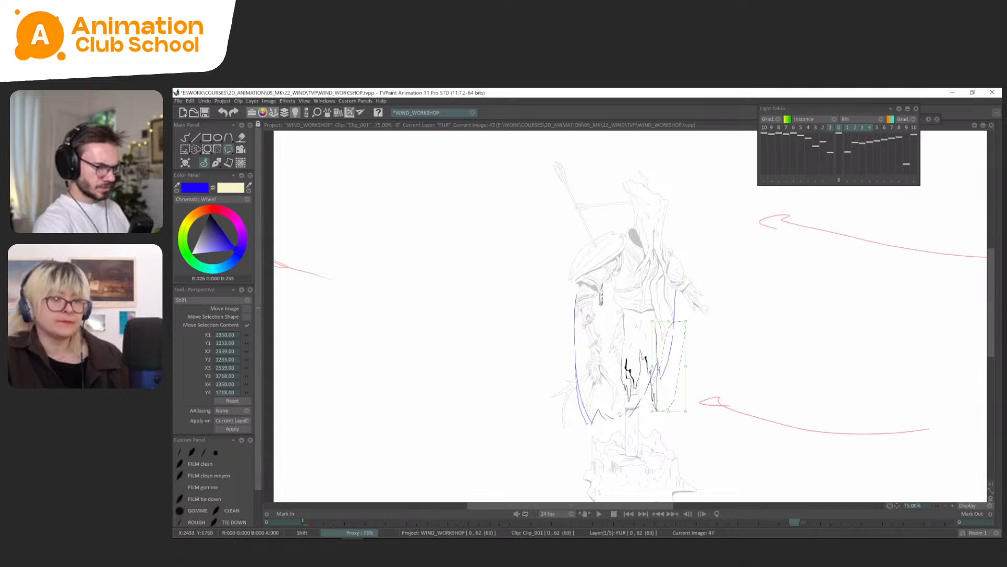
{"action": "key", "text": "s"}
{"action": "key", "text": "ctrl+t"}
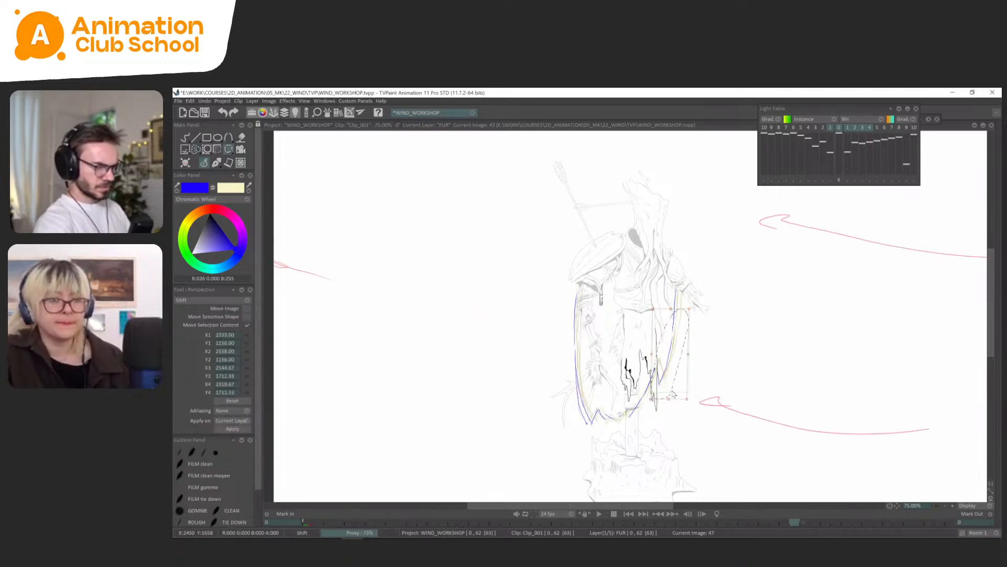
Reposition the cape's lower right edge on FUR frame 50 with the transform tool and play back the animation.
{"action": "key", "text": "Right"}
{"action": "key", "text": "s"}
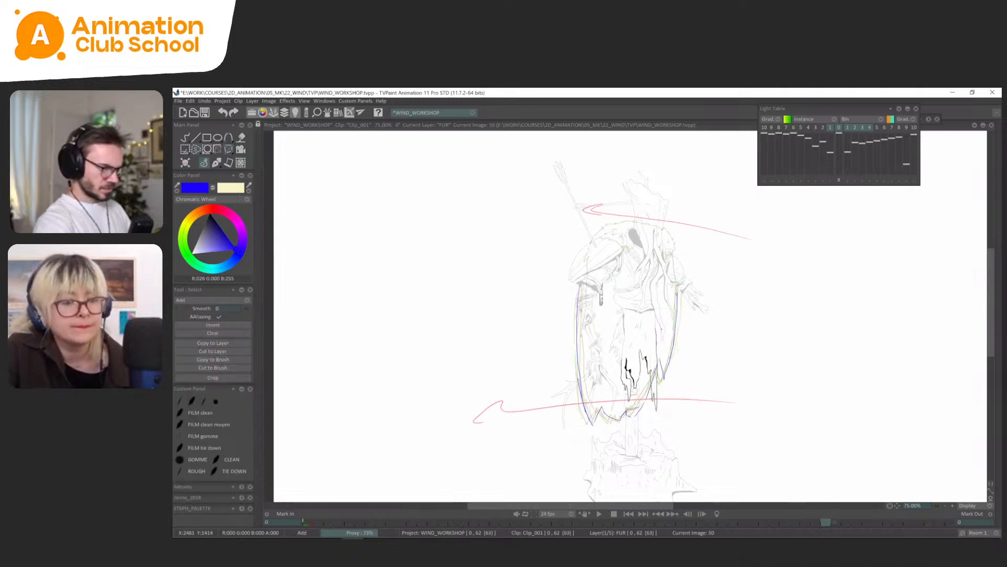
{"action": "key", "text": "ctrl+t"}
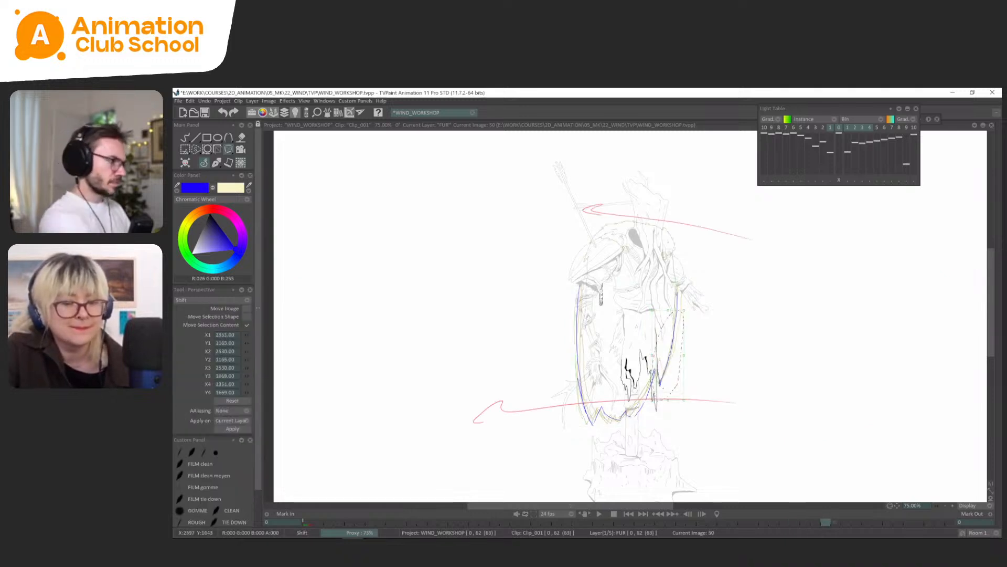
{"action": "left_click", "coordinate": [212, 165]}
{"action": "key", "text": "Return"}
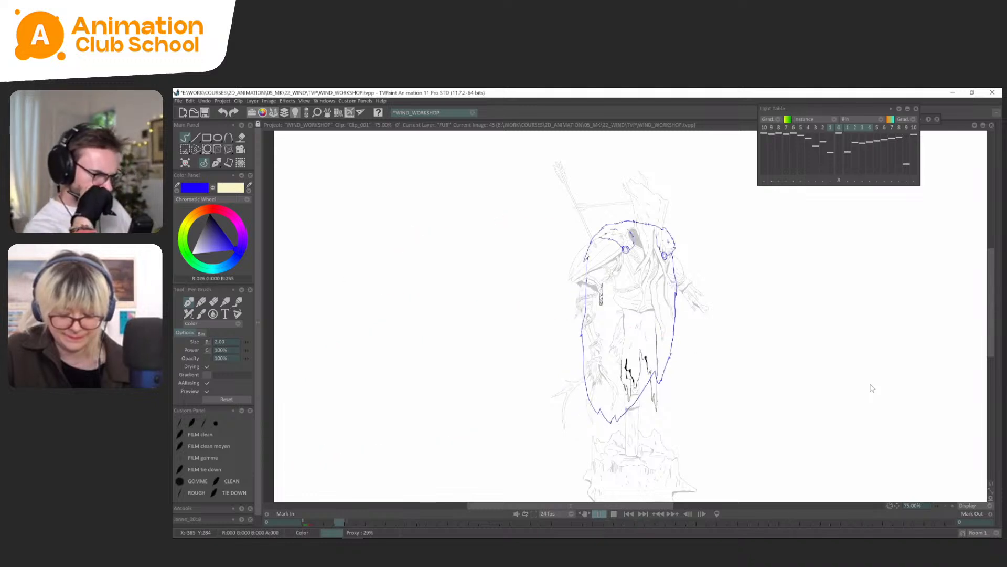
{"action": "key", "text": "Return"}
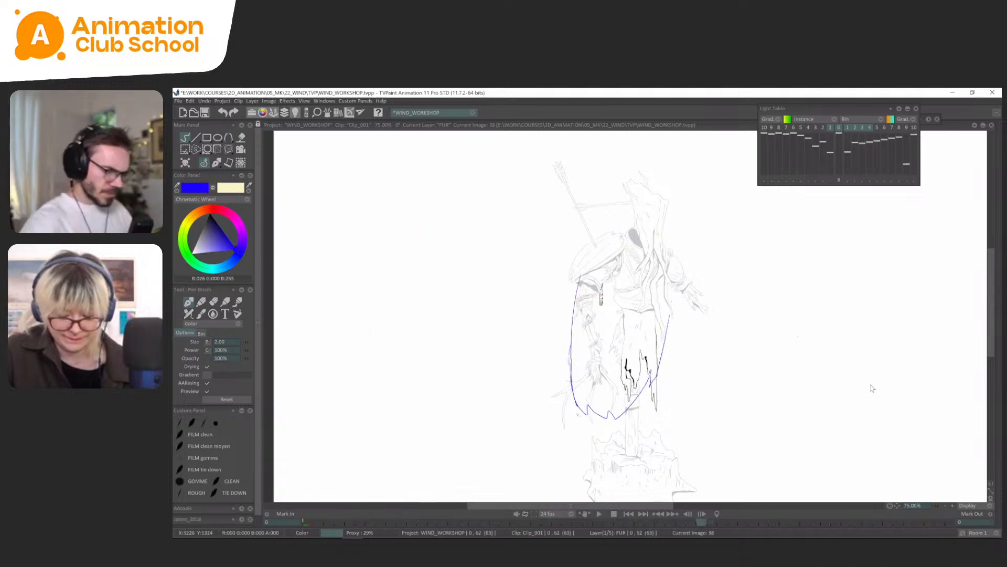
Retime the last FUR drawings so drawing 14 starts at frame 63, add an empty drawing at frame 71, and preview the playback.
{"action": "key", "text": "Tab"}
{"action": "left_click_drag", "start_coordinate": [932, 446], "coordinate": [974, 446]}
{"action": "left_click_drag", "start_coordinate": [891, 447], "coordinate": [932, 446]}
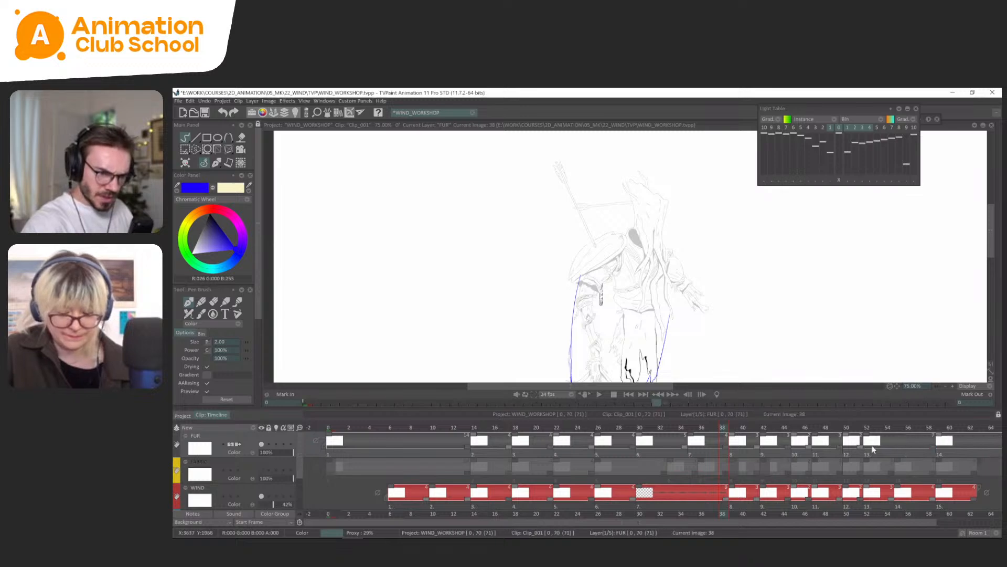
{"action": "left_click_drag", "start_coordinate": [860, 447], "coordinate": [896, 517]}
{"action": "left_click", "coordinate": [961, 523]}
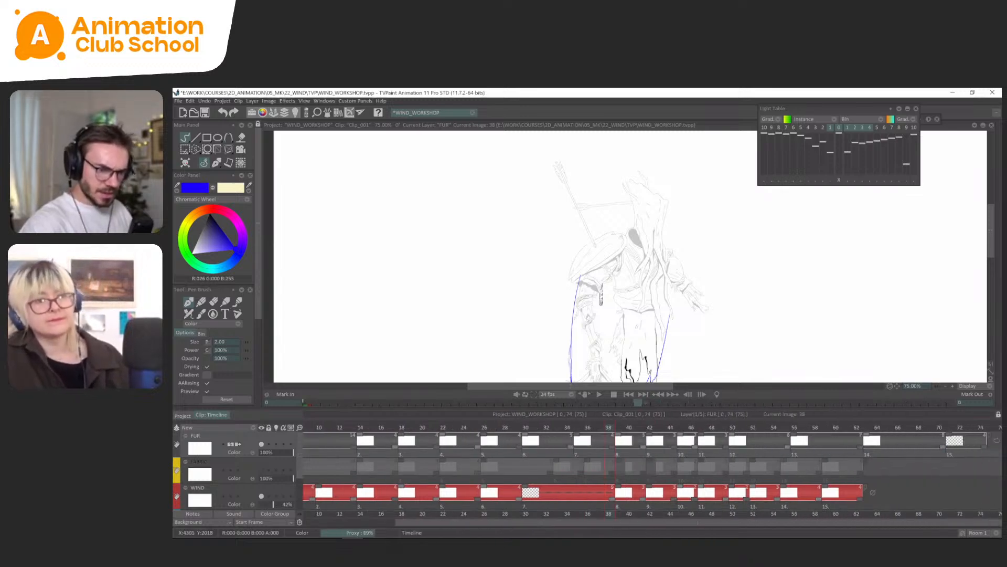
{"action": "key", "text": "Tab"}
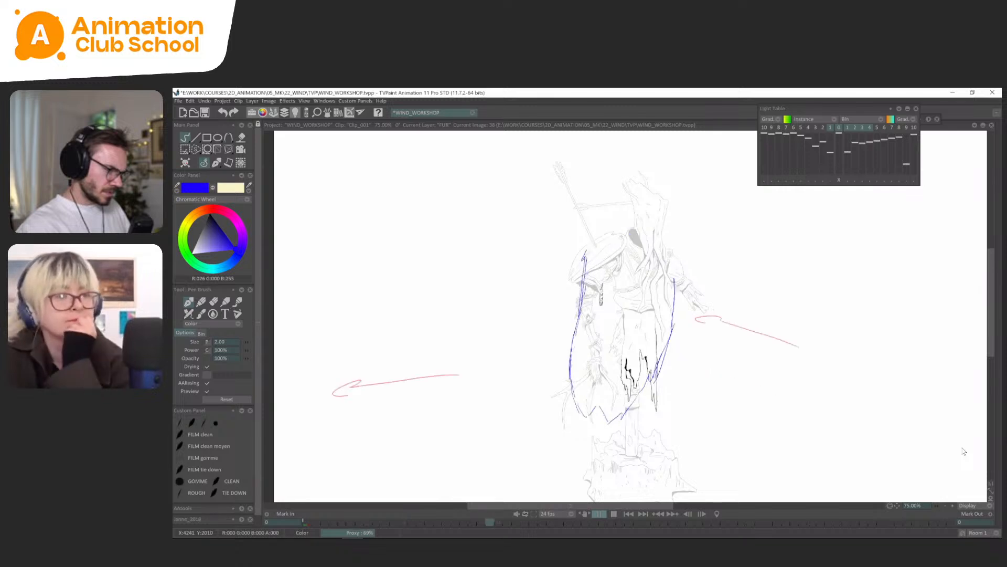
{"action": "key", "text": "Return"}
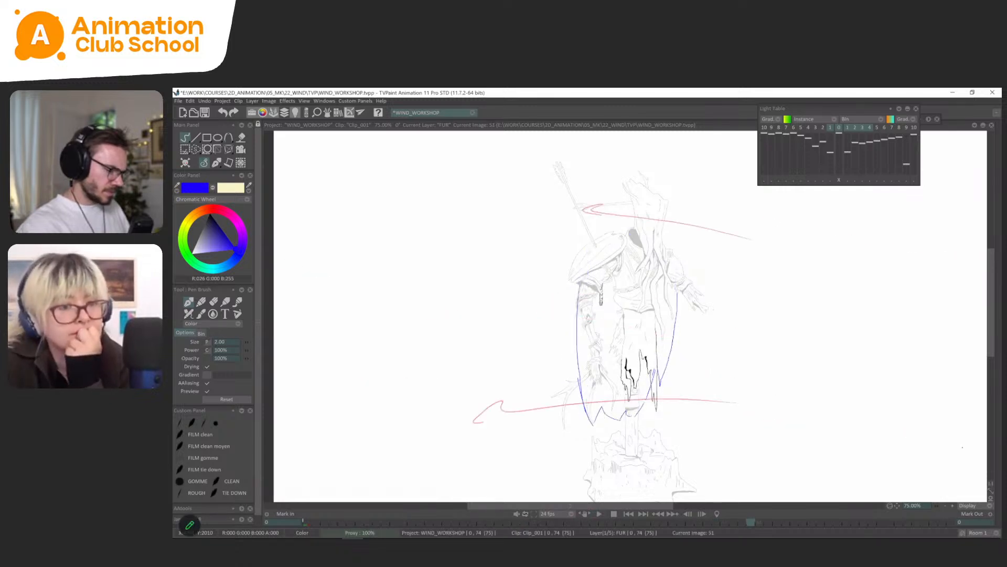
{"action": "key", "text": "Right"}
{"action": "key", "text": "Right"}
{"action": "key", "text": "Right"}
{"action": "key", "text": "Right"}
{"action": "key", "text": "Right"}
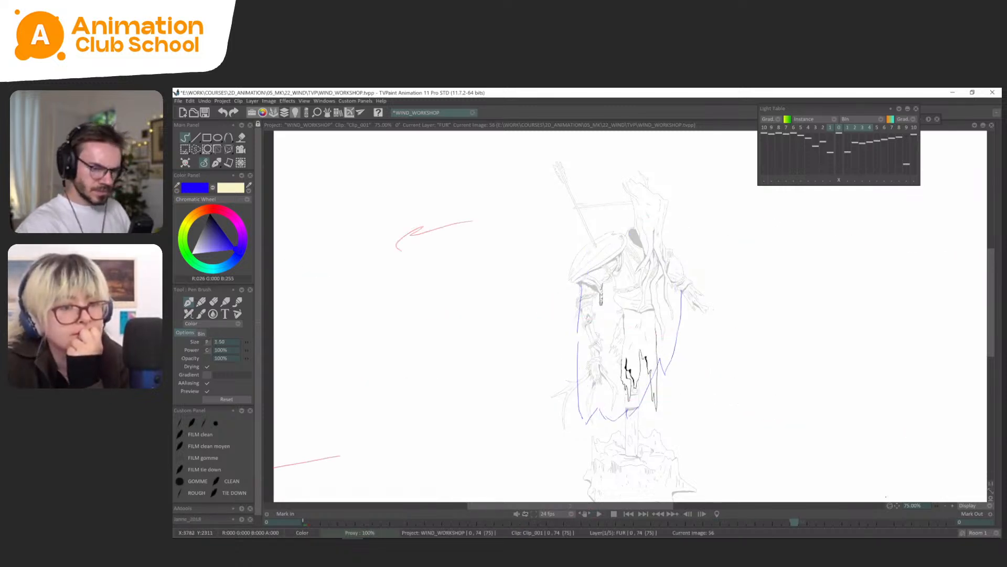
{"action": "key", "text": "Tab"}
{"action": "left_click_drag", "start_coordinate": [795, 435], "coordinate": [764, 436]}
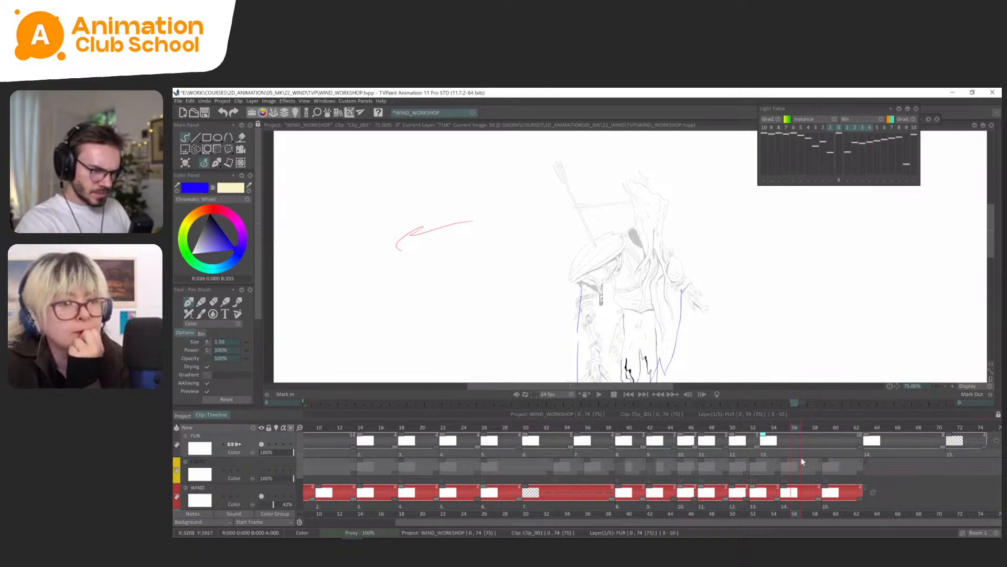
{"action": "key", "text": "Tab"}
Flip back and forth through the FUR drawings from around frame 39 to frame 50 to examine the cape's sway.
{"action": "key", "text": "Tab"}
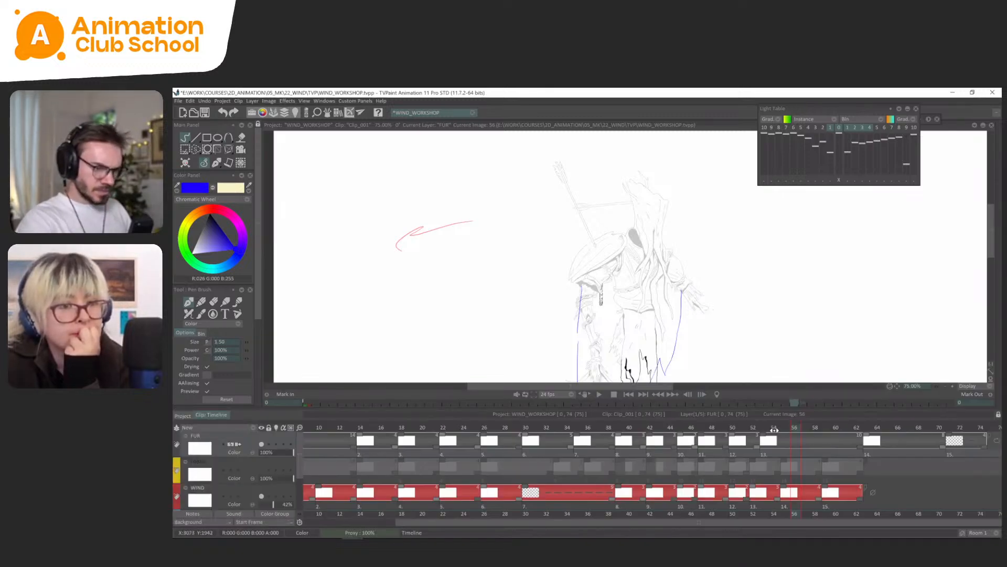
{"action": "left_click", "coordinate": [658, 445]}
{"action": "left_click", "coordinate": [631, 449]}
{"action": "key", "text": "Tab"}
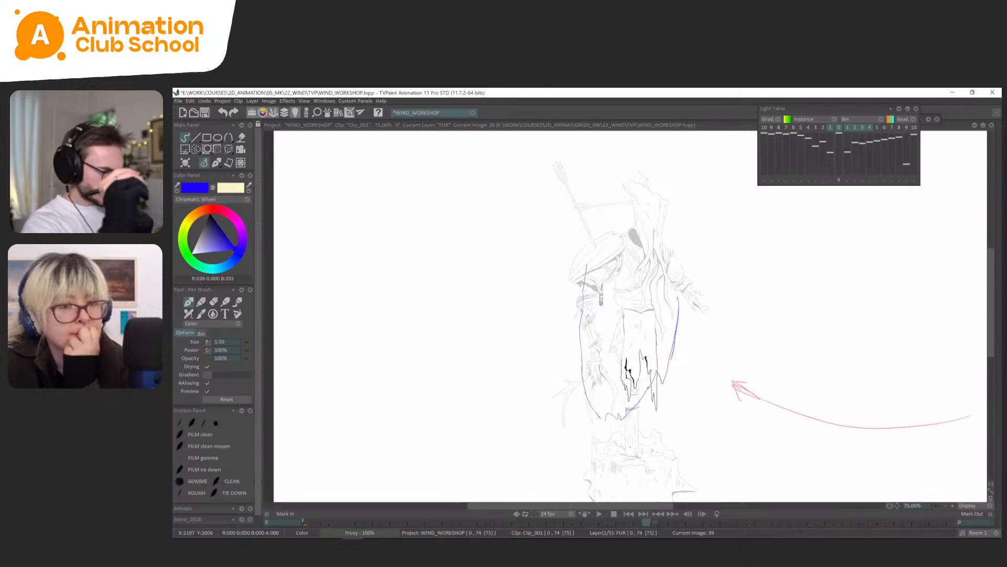
{"action": "key", "text": "Left"}
{"action": "key", "text": "Left"}
{"action": "key", "text": "Left"}
{"action": "key", "text": "Right"}
{"action": "key", "text": "Right"}
{"action": "key", "text": "Right"}
{"action": "key", "text": "Right"}
{"action": "key", "text": "Right"}
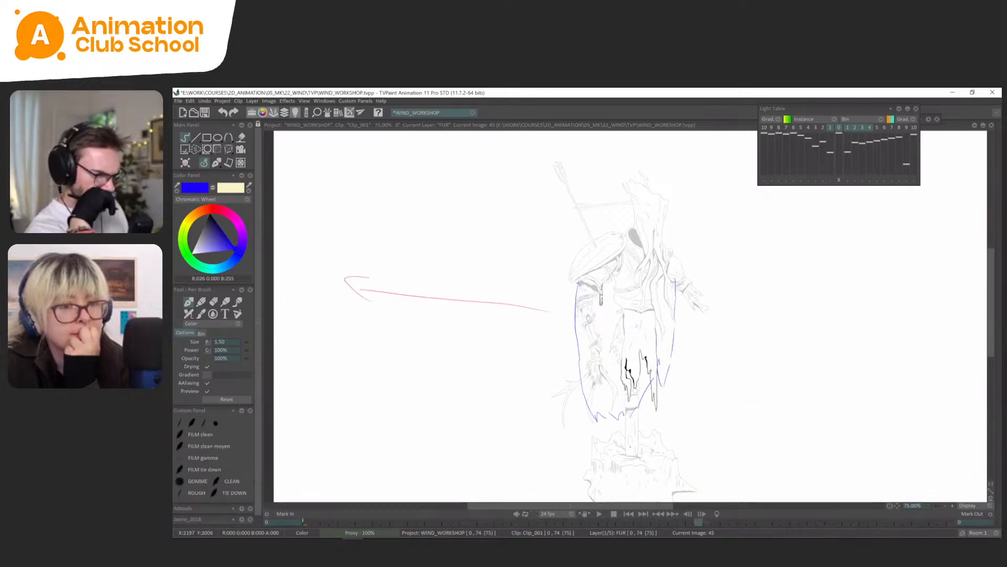
{"action": "key", "text": "Left"}
{"action": "key", "text": "Left"}
{"action": "key", "text": "Right"}
{"action": "key", "text": "Right"}
{"action": "key", "text": "Right"}
{"action": "key", "text": "Right"}
{"action": "key", "text": "Right"}
{"action": "key", "text": "Right"}
{"action": "key", "text": "Right"}
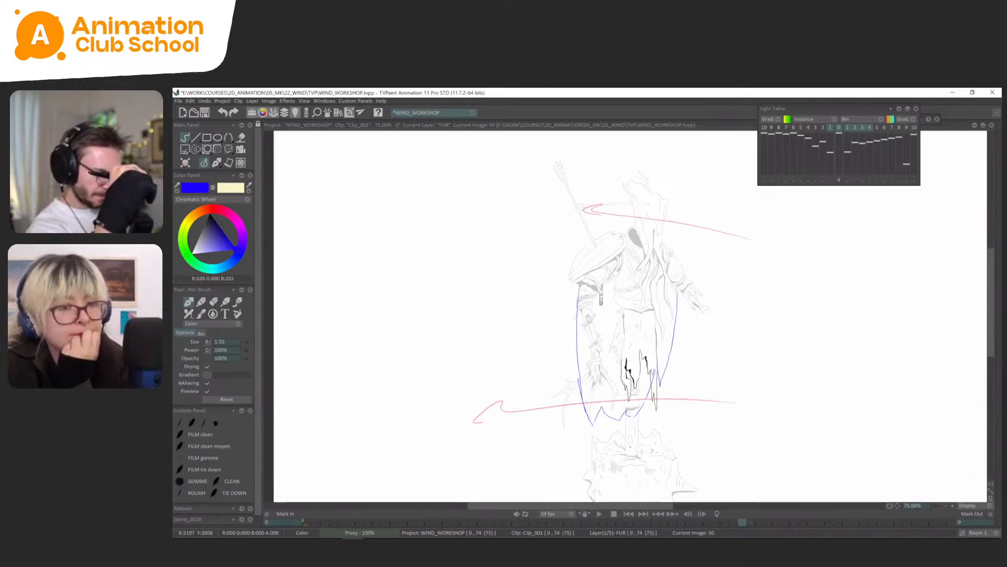
Lasso the cape's hem on FUR frame 50 and shift its lower edge slightly left with the transform tool.
{"action": "key", "text": "s"}
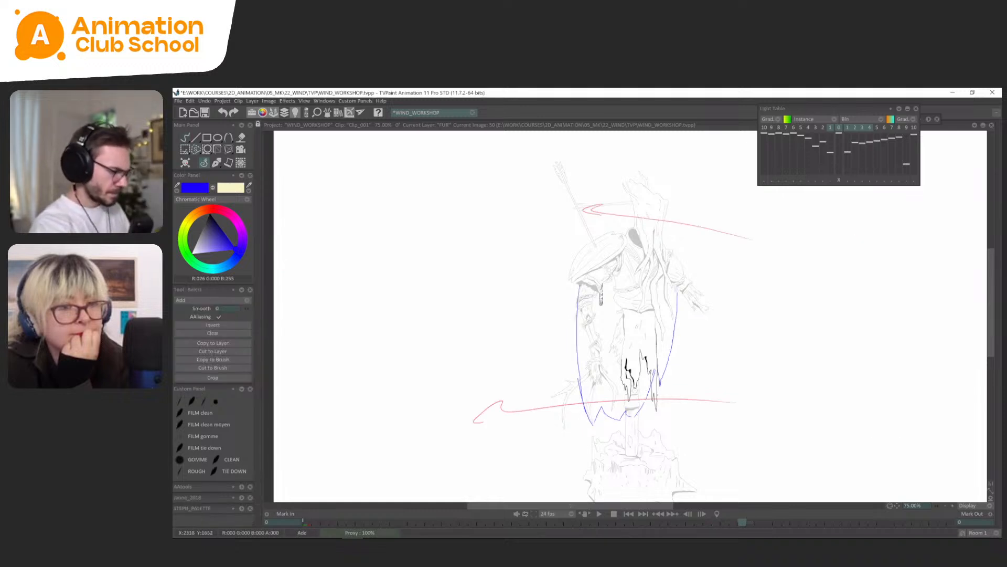
{"action": "key", "text": "ctrl+t"}
{"action": "left_click_drag", "start_coordinate": [616, 446], "coordinate": [609, 447]}
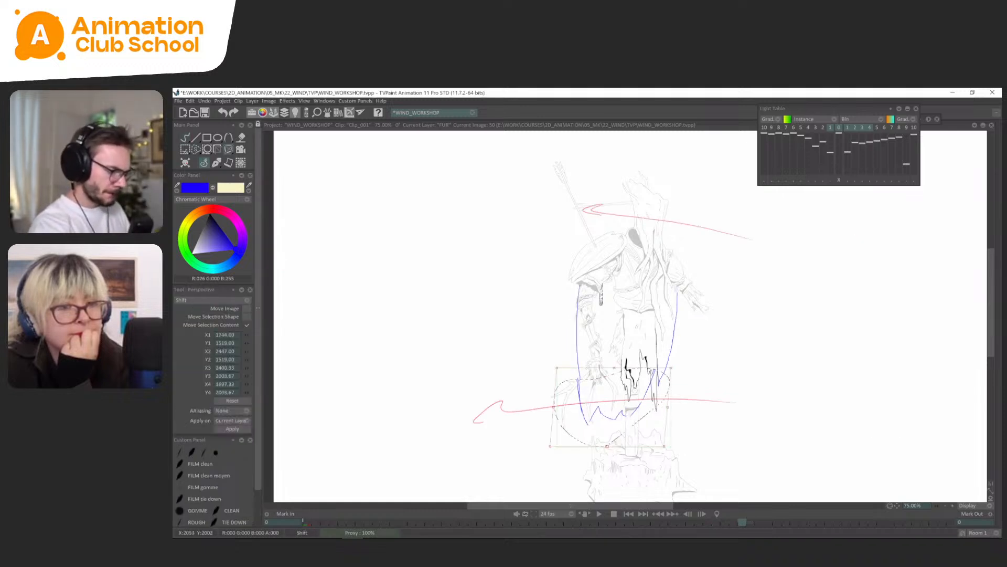
{"action": "key", "text": "Return"}
Select FUR frames 35 to 73 in the timeline and play back the animation to check the cape's motion.
{"action": "key", "text": "Right"}
{"action": "key", "text": "Right"}
{"action": "key", "text": "Right"}
{"action": "key", "text": "Right"}
{"action": "key", "text": "Right"}
{"action": "key", "text": "Right"}
{"action": "key", "text": "Right"}
{"action": "key", "text": "Right"}
{"action": "key", "text": "Right"}
{"action": "key", "text": "Right"}
{"action": "key", "text": "Right"}
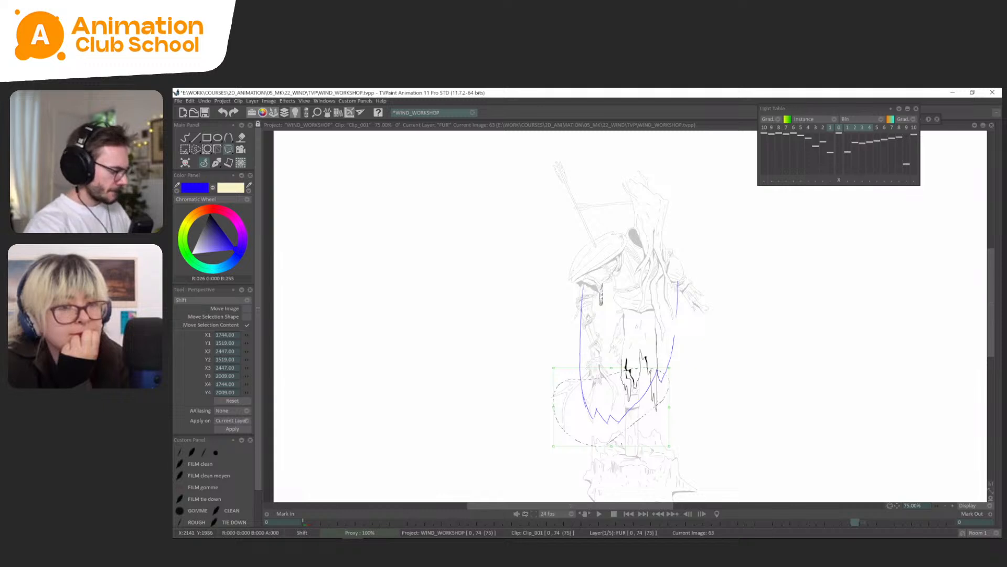
{"action": "key", "text": "Tab"}
{"action": "left_click_drag", "start_coordinate": [967, 445], "coordinate": [591, 448]}
{"action": "key", "text": "Tab"}
{"action": "key", "text": "alt+shift"}
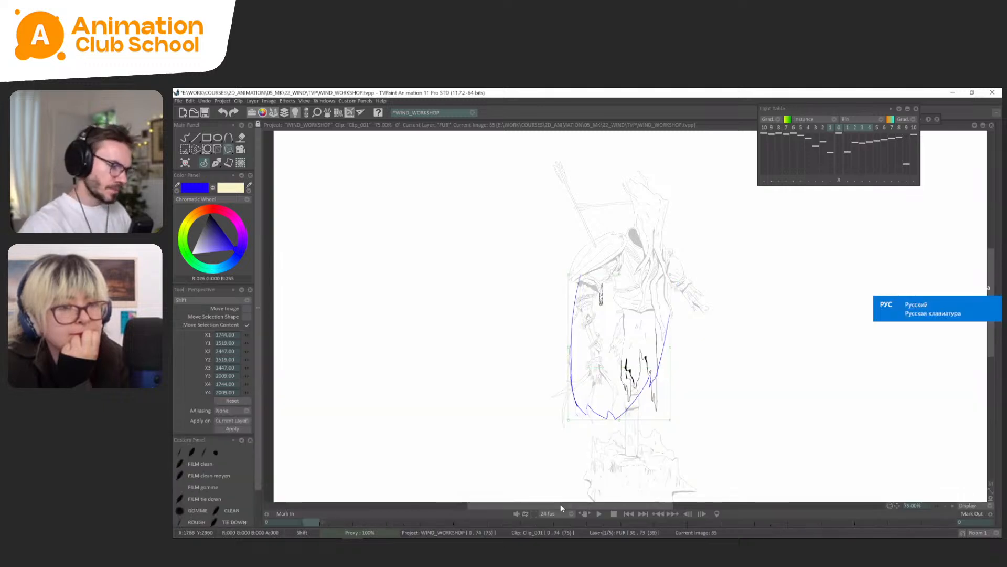
{"action": "key", "text": "Return"}
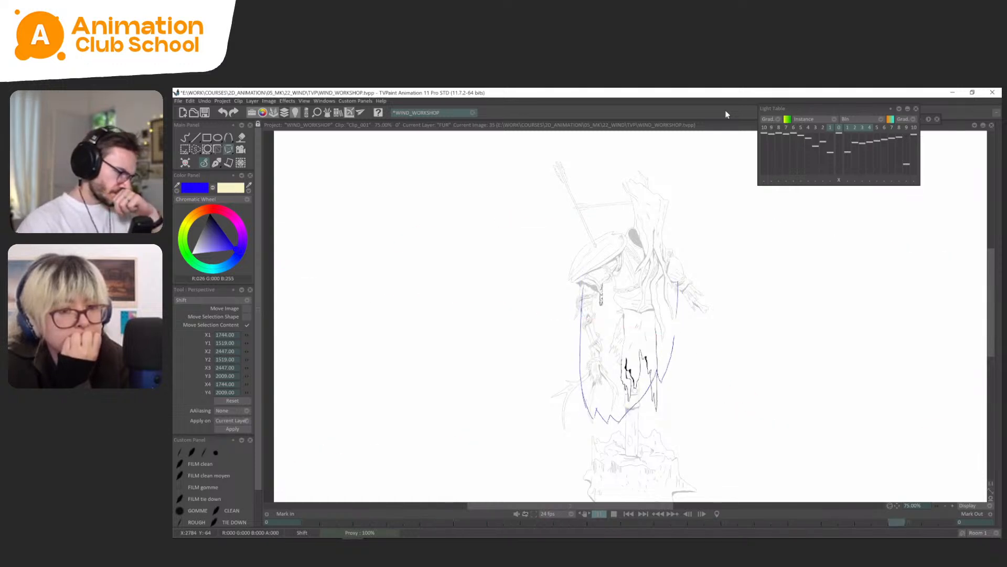
{"action": "key", "text": "Return"}
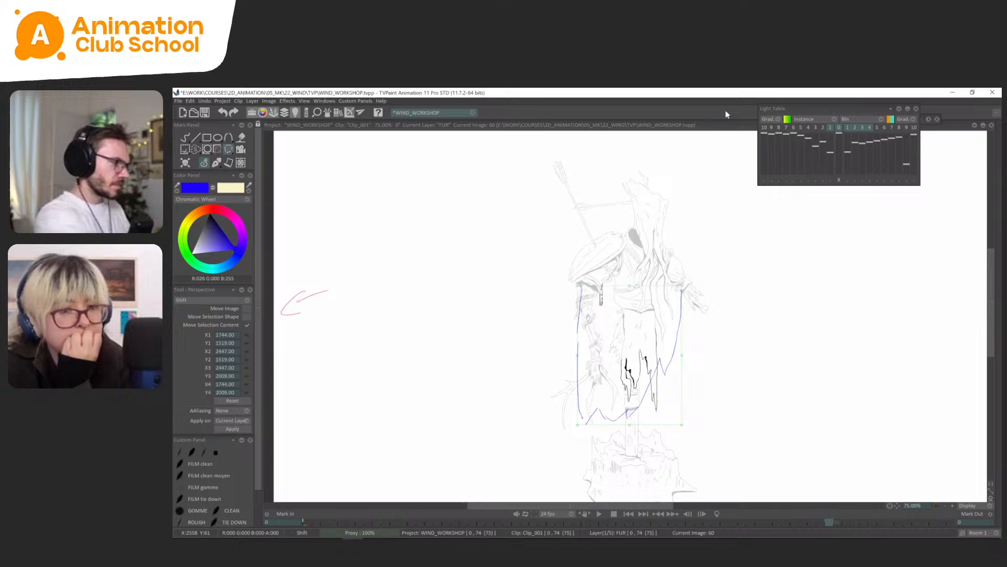
Return to the pen brush and go to the empty FUR drawing at frame 71.
{"action": "left_click", "coordinate": [213, 169]}
{"action": "left_click", "coordinate": [212, 171]}
{"action": "key", "text": "Tab"}
{"action": "key", "text": "Tab"}
{"action": "key", "text": "Right"}
{"action": "key", "text": "Right"}
{"action": "key", "text": "Right"}
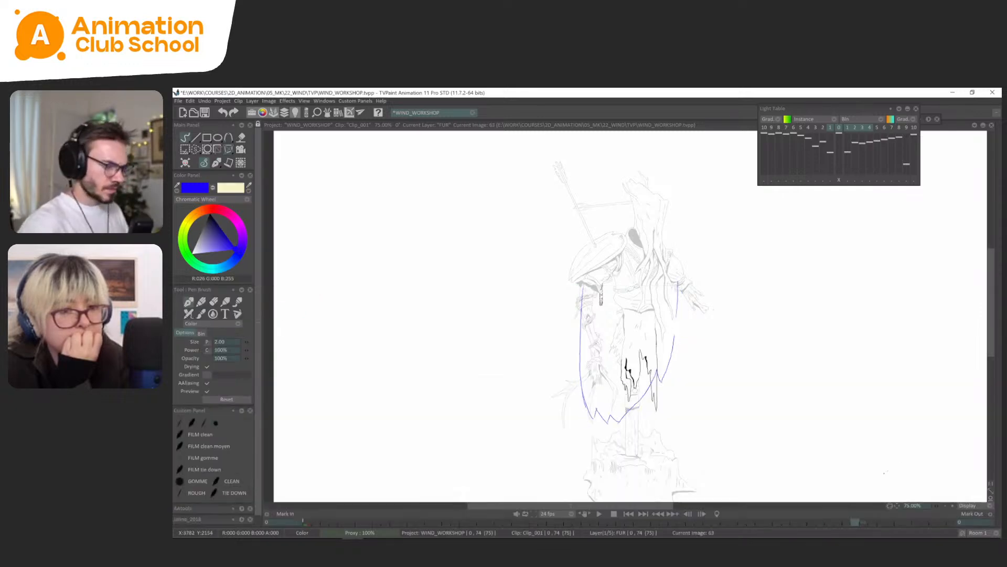
{"action": "key", "text": "Tab"}
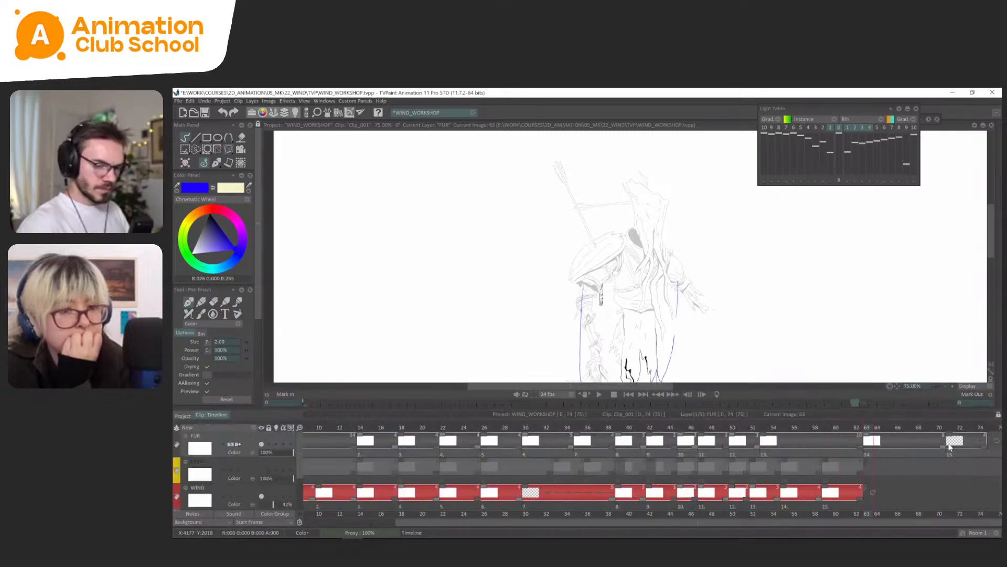
{"action": "left_click", "coordinate": [954, 439]}
{"action": "key", "text": "Tab"}
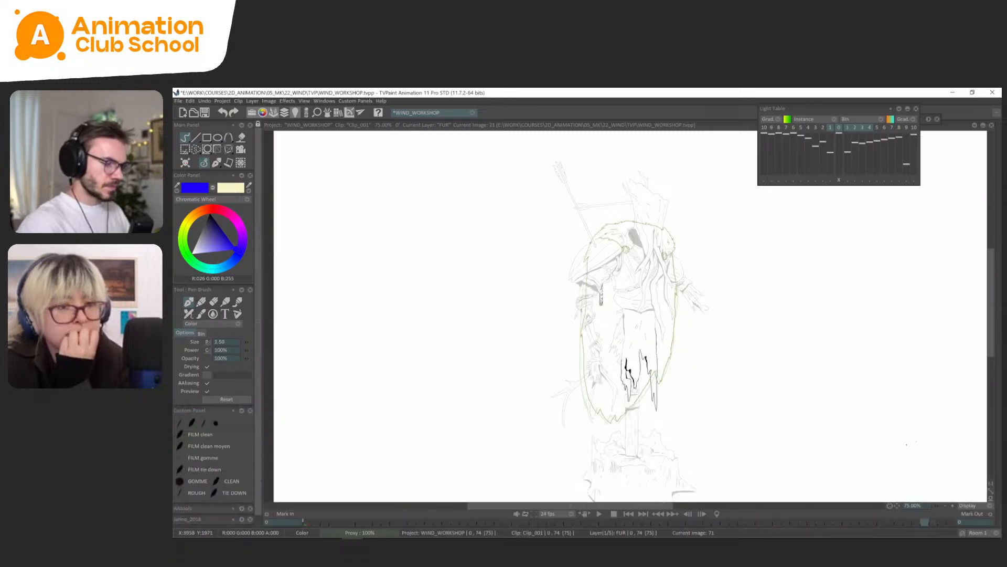
Trace the cape's side edges and hem on FUR frame 71 over the light-table reference, turn off the light table, and play the animation.
{"action": "mouse_move", "coordinate": [671, 354]}
{"action": "left_mouse_down"}
{"action": "mouse_move", "coordinate": [660, 383]}
{"action": "mouse_move", "coordinate": [617, 421]}
{"action": "mouse_move", "coordinate": [589, 401]}
{"action": "left_mouse_up"}
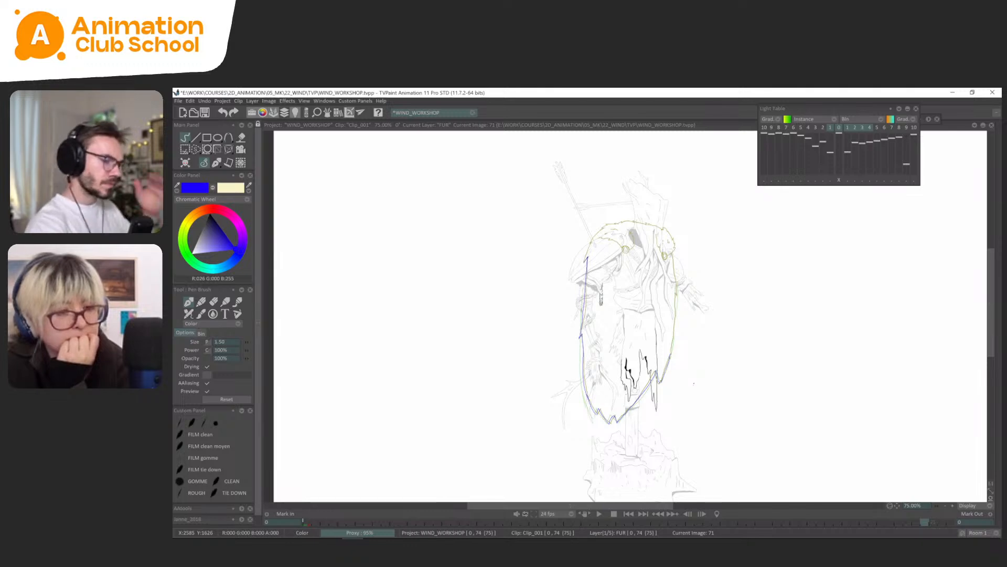
{"action": "key", "text": "l"}
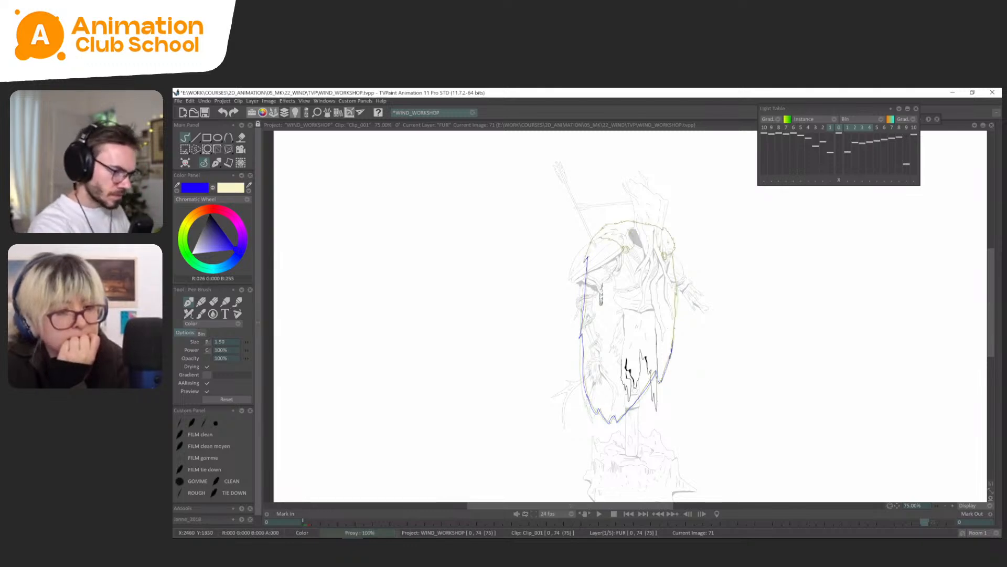
{"action": "key", "text": "ctrl+z"}
{"action": "key", "text": "Right"}
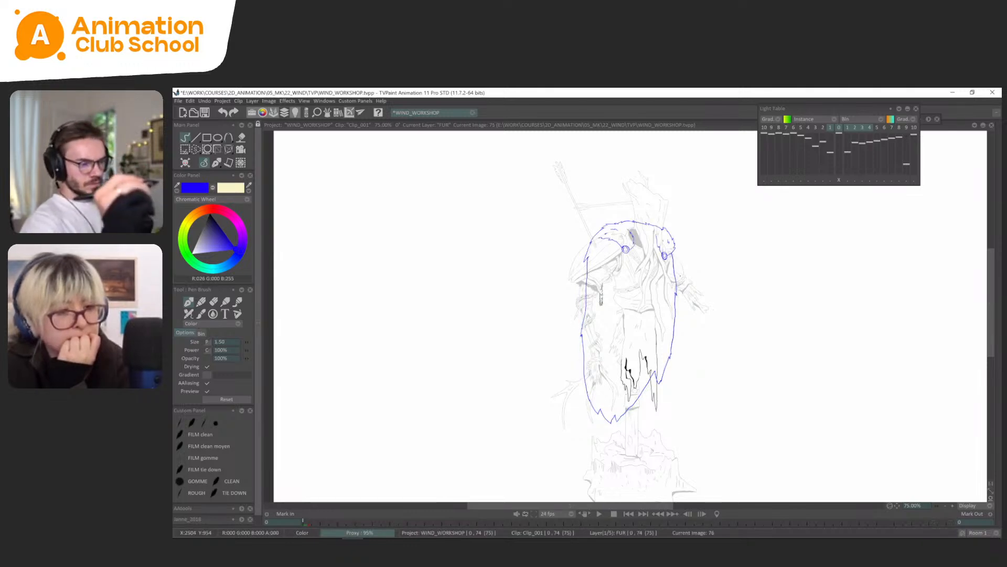
{"action": "key", "text": "Return"}
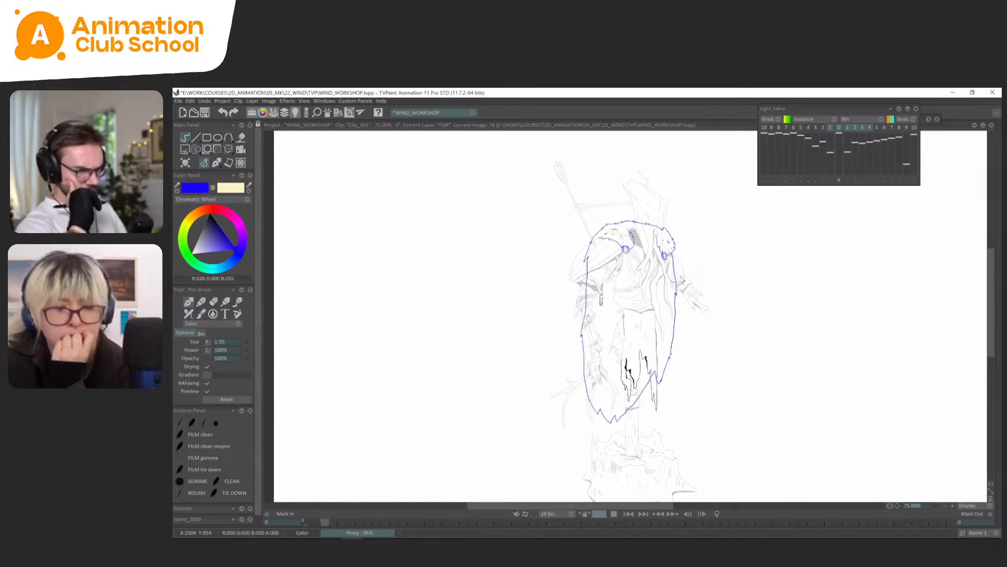
Shorten the final holds on the FUR layer so it ends at frame 68, and play back the new timing.
{"action": "key", "text": "Return"}
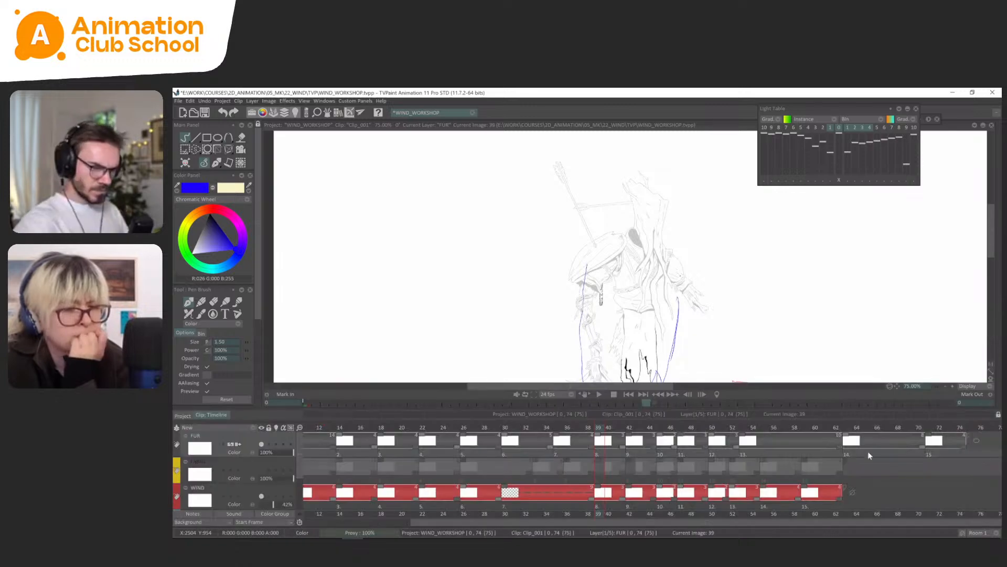
{"action": "key", "text": "Return"}
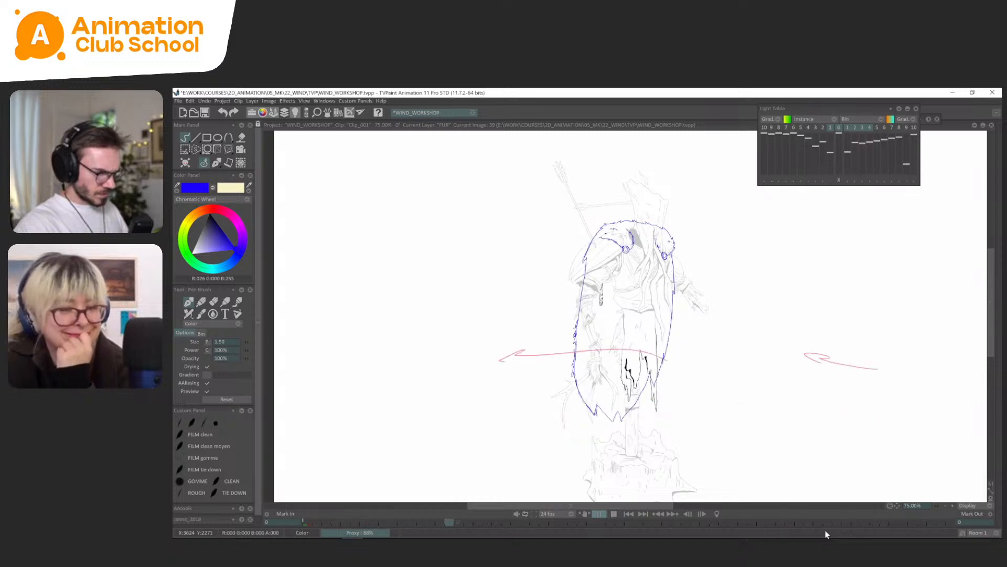
{"action": "key", "text": "Return"}
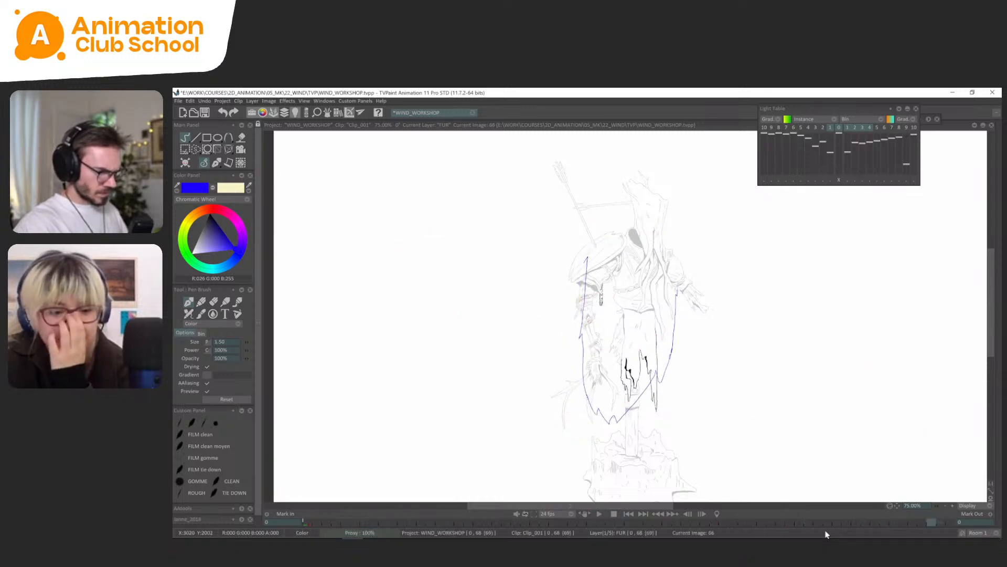
On FUR frame 53, select and remove the cape's right side edge, and redraw it with the pen brush over the light-table reference.
{"action": "key", "text": "Left"}
{"action": "key", "text": "Left"}
{"action": "key", "text": "Left"}
{"action": "key", "text": "Left"}
{"action": "key", "text": "Left"}
{"action": "key", "text": "Left"}
{"action": "key", "text": "Left"}
{"action": "key", "text": "Left"}
{"action": "key", "text": "Left"}
{"action": "key", "text": "Left"}
{"action": "key", "text": "Left"}
{"action": "key", "text": "Left"}
{"action": "key", "text": "Left"}
{"action": "key", "text": "Left"}
{"action": "key", "text": "Left"}
{"action": "key", "text": "Left"}
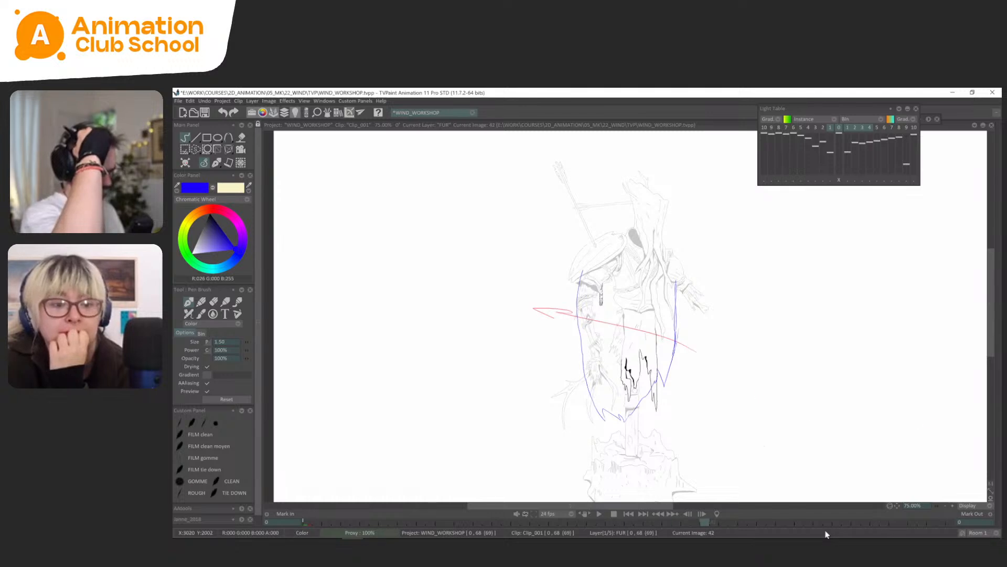
{"action": "key", "text": "Right"}
{"action": "key", "text": "Right"}
{"action": "key", "text": "Right"}
{"action": "key", "text": "l"}
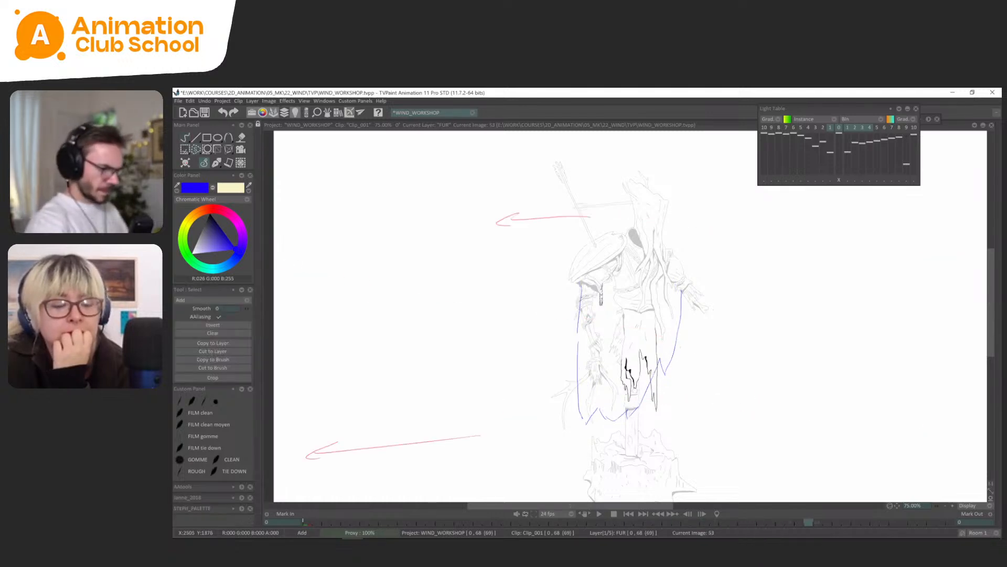
{"action": "key", "text": "ctrl+t"}
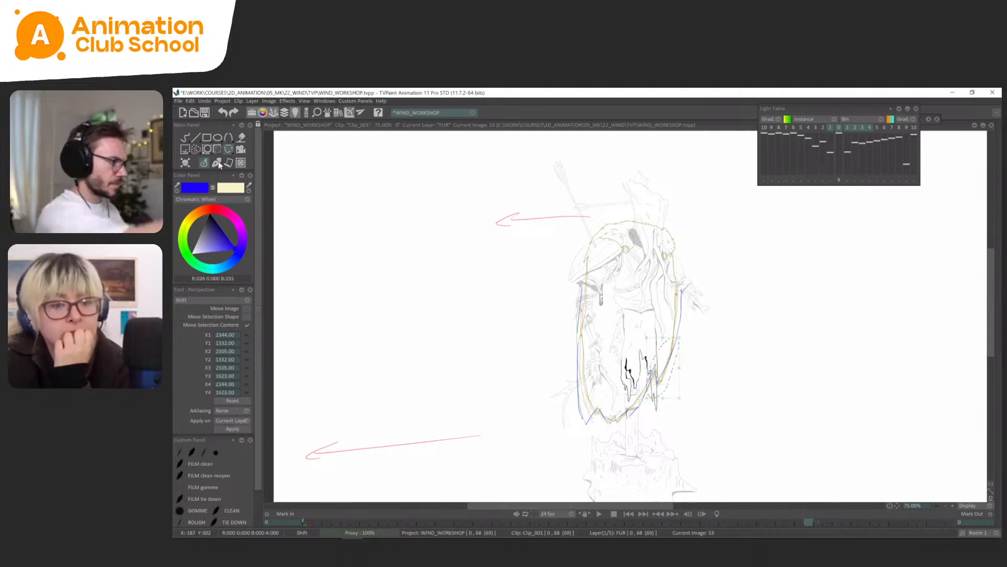
{"action": "left_click", "coordinate": [217, 163]}
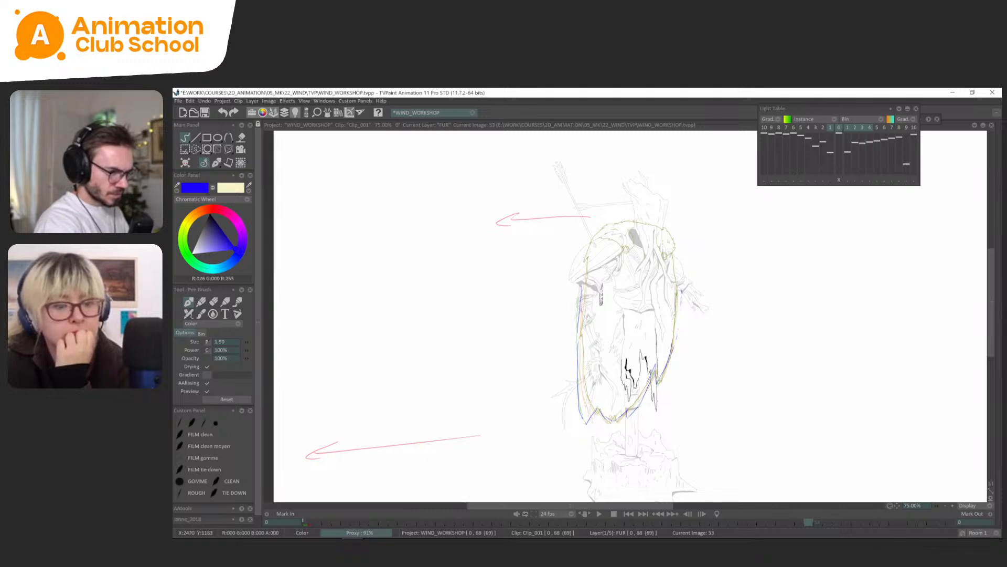
Flip through the FUR drawings around frames 47 to 53 to check the redrawn edge against its neighbours.
{"action": "key", "text": "Left"}
{"action": "key", "text": "Left"}
{"action": "key", "text": "Right"}
{"action": "key", "text": "Right"}
{"action": "key", "text": "Right"}
{"action": "key", "text": "Right"}
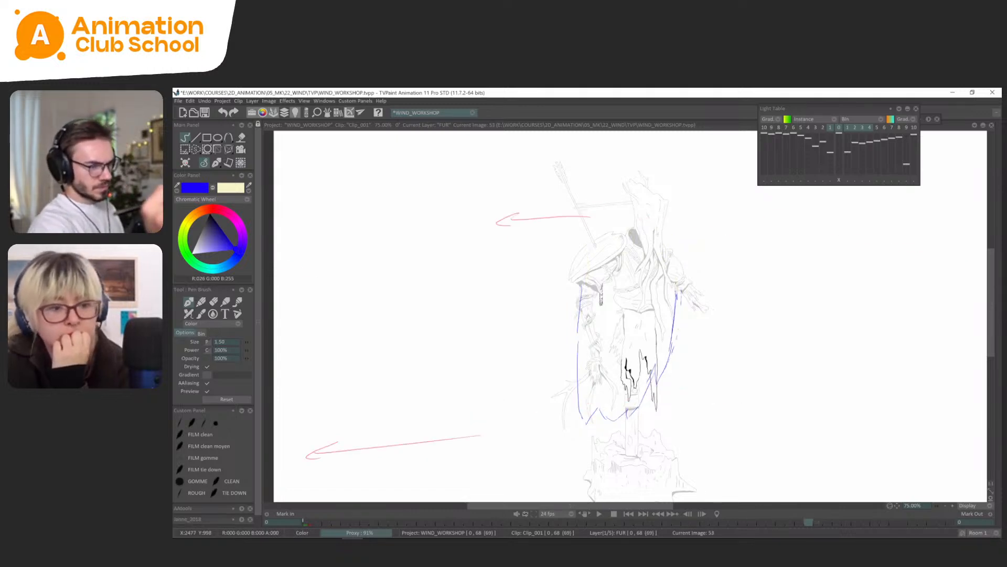
{"action": "key", "text": "Left"}
{"action": "key", "text": "Left"}
{"action": "key", "text": "Left"}
{"action": "key", "text": "Left"}
{"action": "key", "text": "Left"}
{"action": "key", "text": "Right"}
{"action": "key", "text": "Right"}
{"action": "key", "text": "Right"}
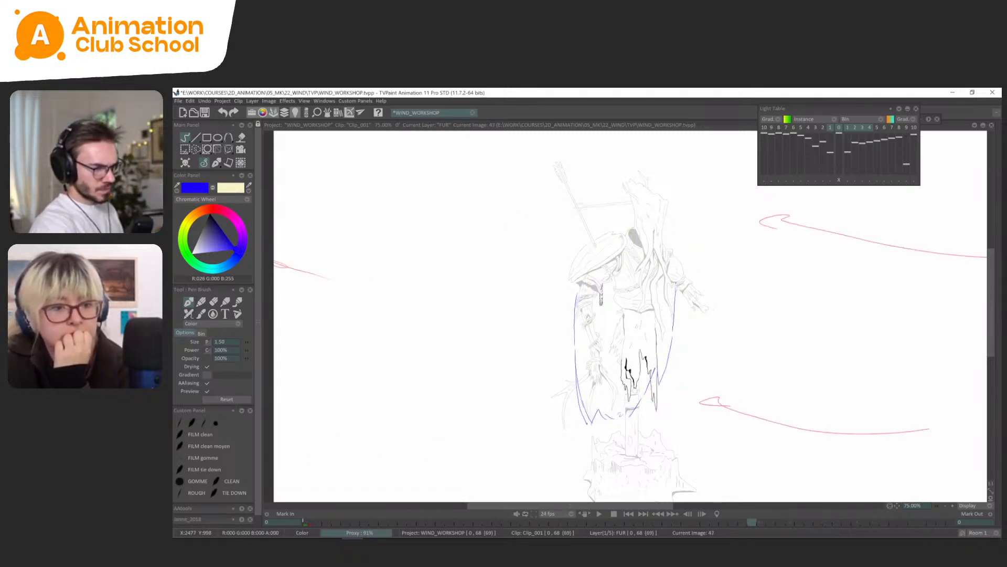
{"action": "key", "text": "Left"}
{"action": "key", "text": "Right"}
{"action": "key", "text": "Right"}
{"action": "key", "text": "Right"}
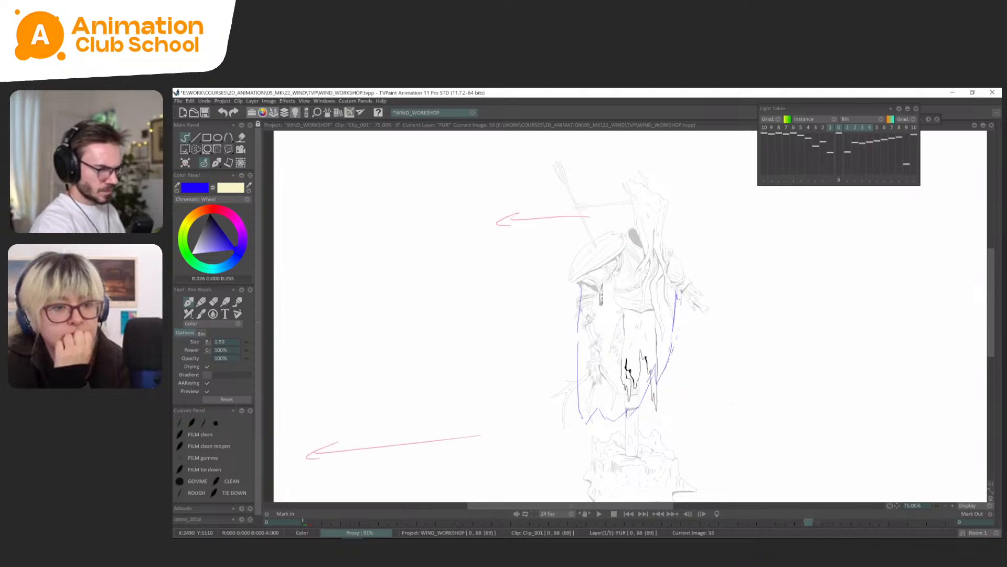
Select and remove the right side edge on FUR frame 53 again, redraw it against the light table, and turn the light table off.
{"action": "key", "text": "s"}
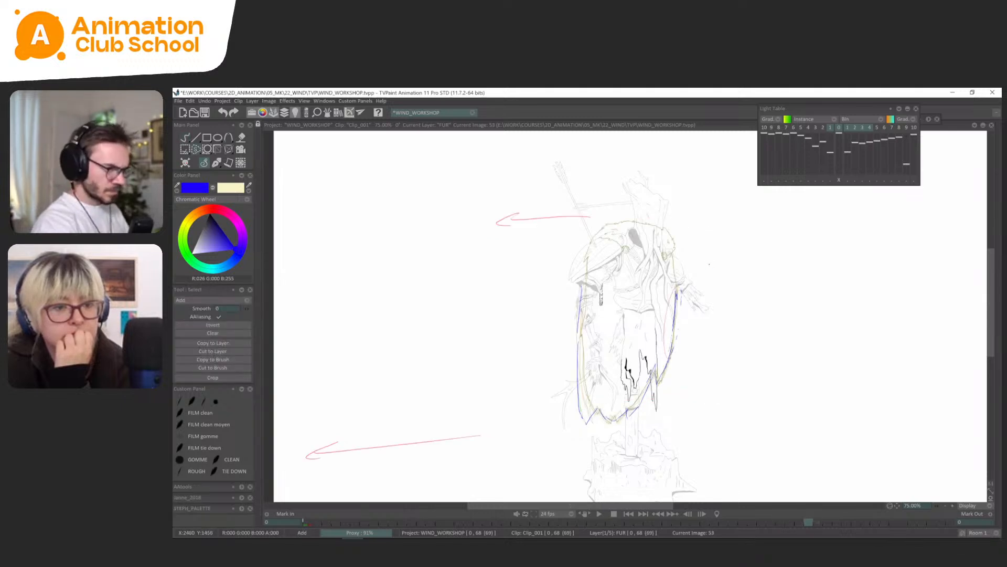
{"action": "left_click", "coordinate": [214, 166]}
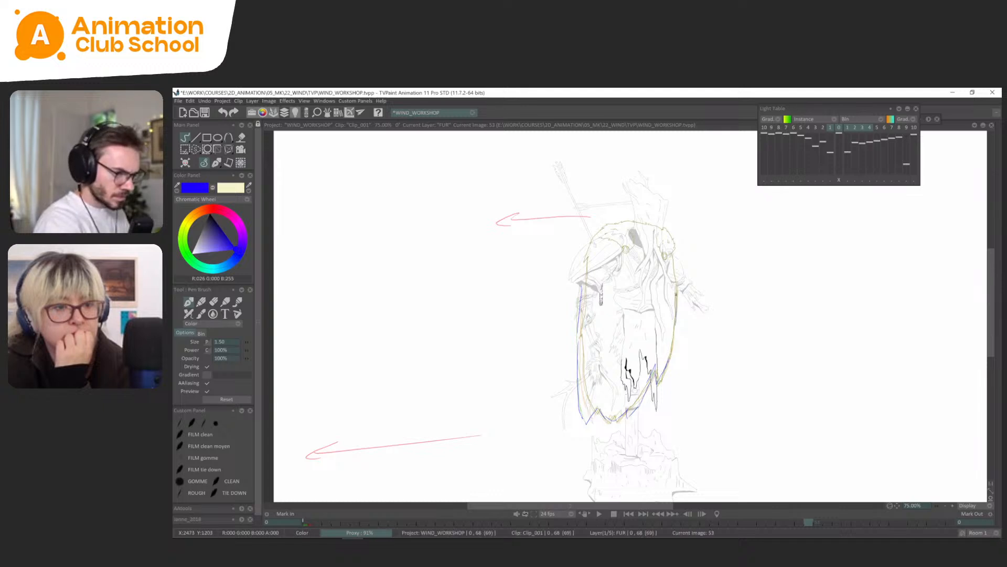
{"action": "key", "text": "l"}
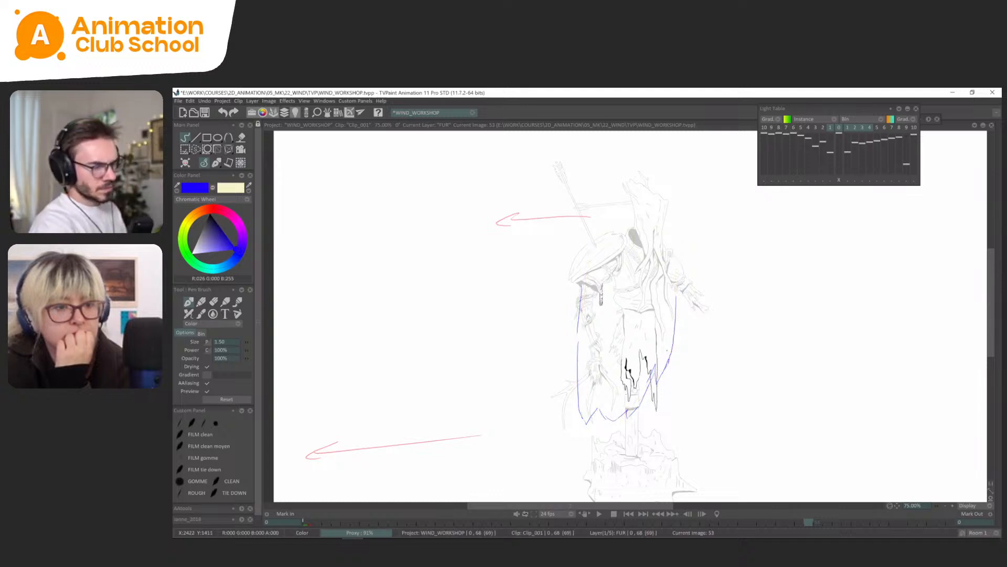
Flip through the FUR drawings from frame 45 to the loop's end and play back the animation to check the cape's motion.
{"action": "key", "text": "Right"}
{"action": "key", "text": "Left"}
{"action": "key", "text": "Left"}
{"action": "key", "text": "Left"}
{"action": "key", "text": "Left"}
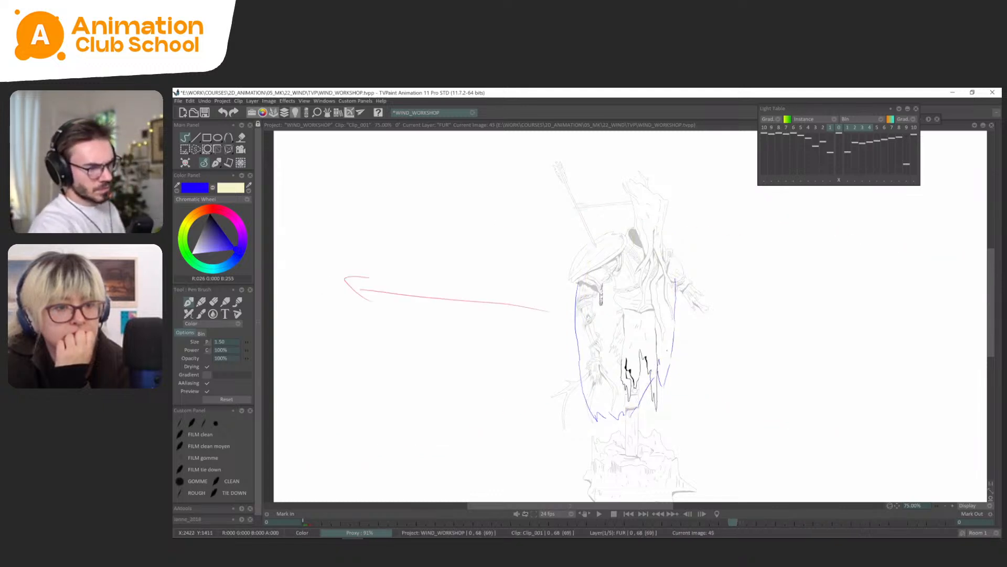
{"action": "key", "text": "Right"}
{"action": "key", "text": "Right"}
{"action": "key", "text": "Right"}
{"action": "key", "text": "Right"}
{"action": "key", "text": "Right"}
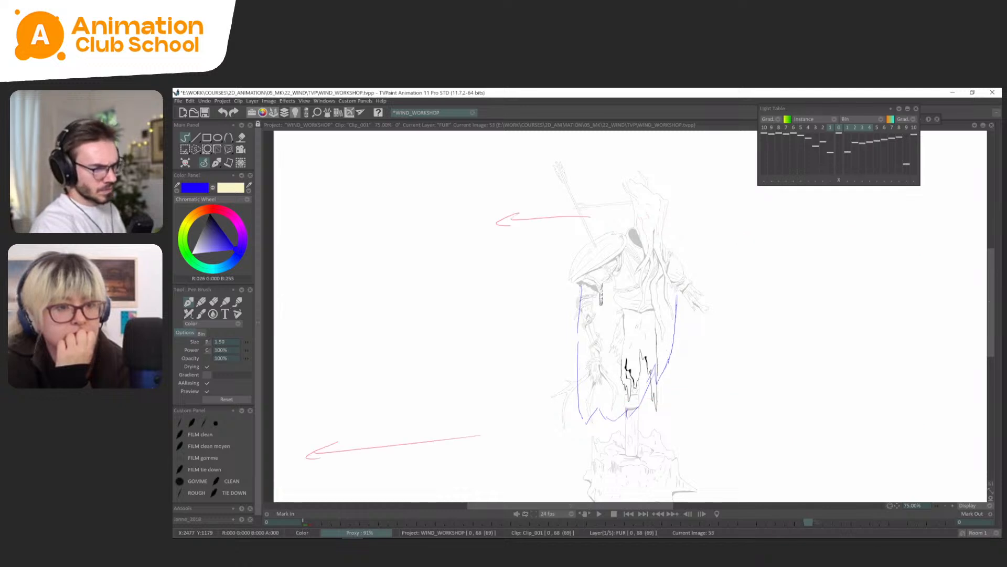
{"action": "key", "text": "Right"}
{"action": "key", "text": "Right"}
{"action": "key", "text": "Right"}
{"action": "key", "text": "Right"}
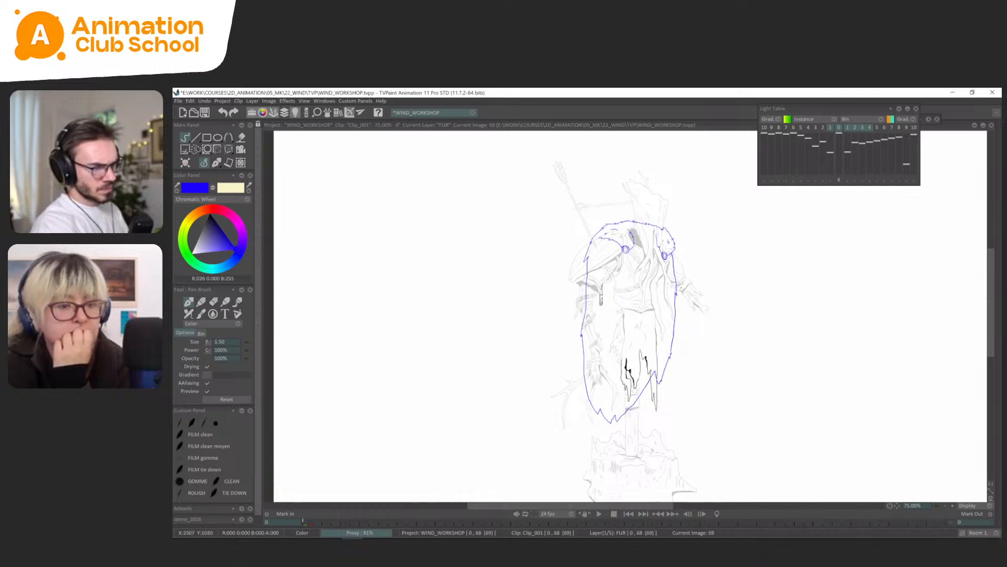
{"action": "key", "text": "Return"}
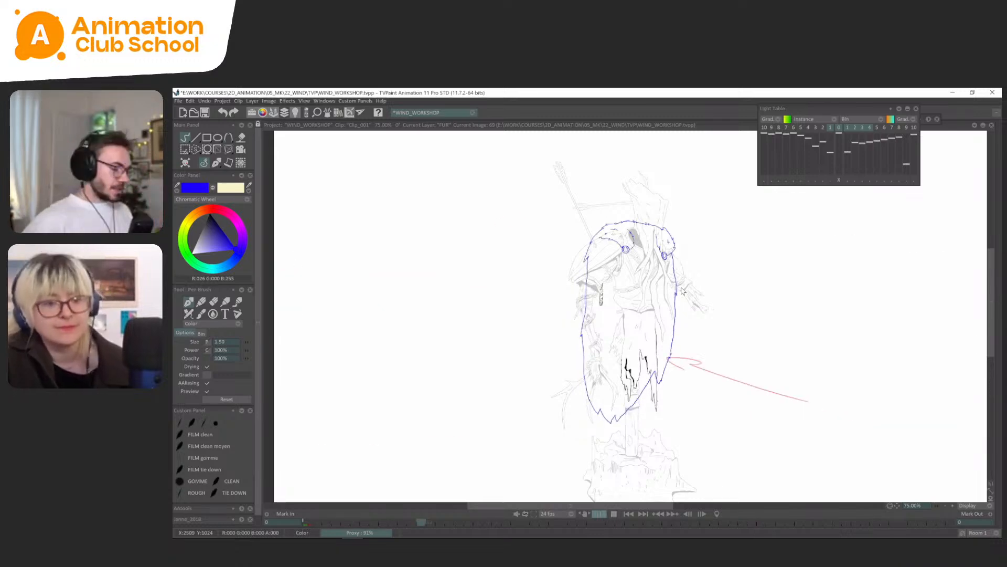
{"action": "key", "text": "Return"}
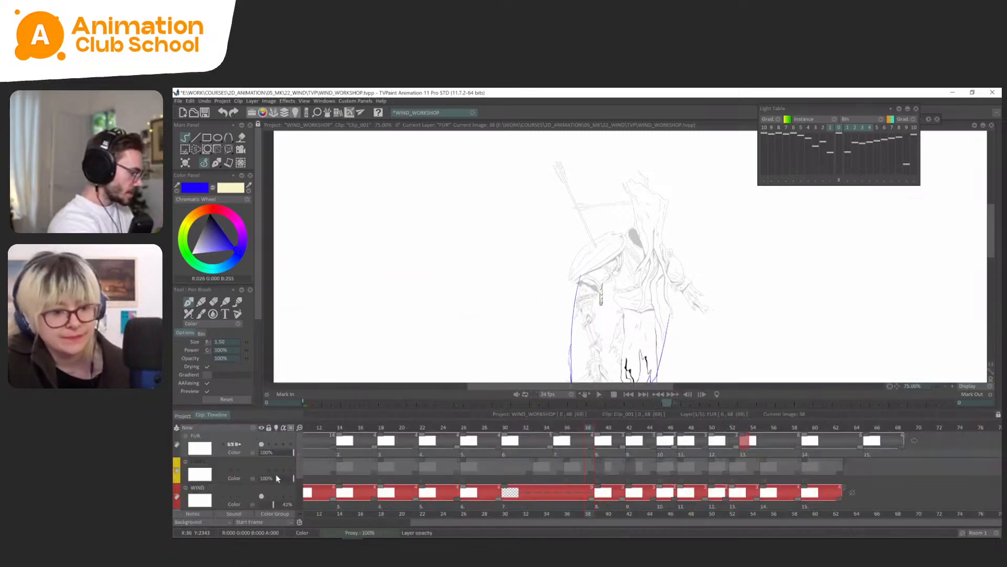
Show the FABRIC layer and play back both capes together to compare their motion.
{"action": "left_click", "coordinate": [262, 470]}
{"action": "key", "text": "Return"}
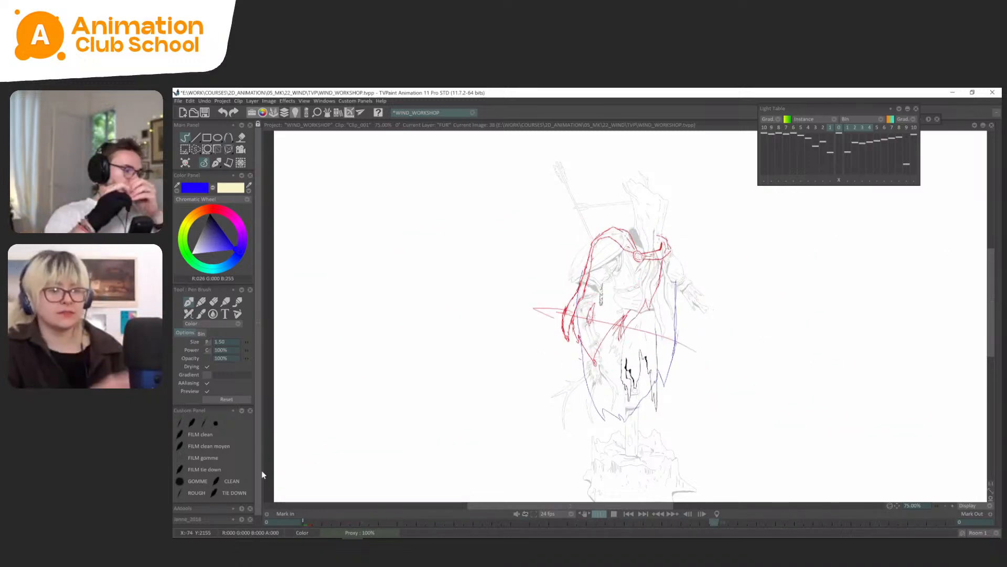
{"action": "key", "text": "Return"}
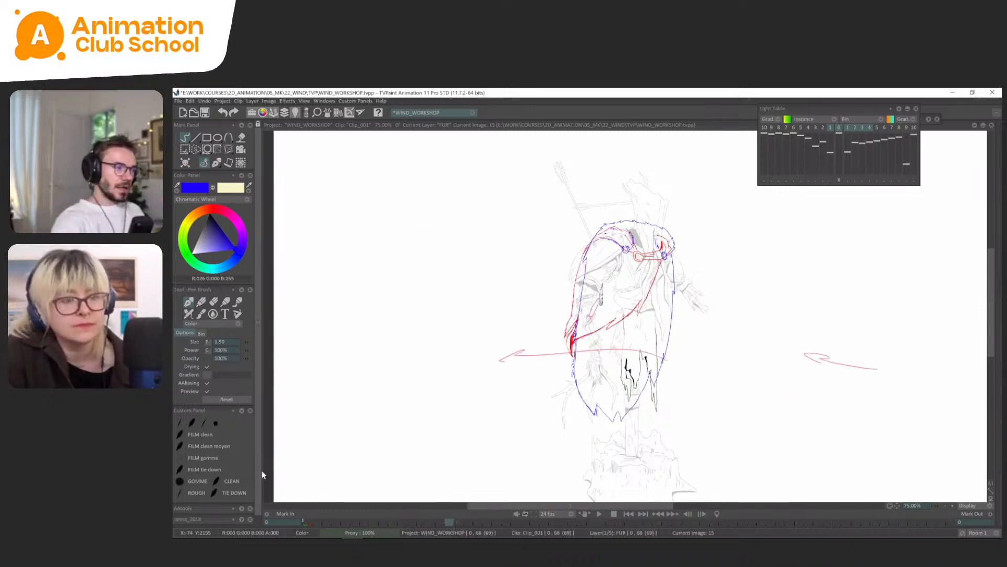
Sketch flowing cloth curves in the empty area beside the capes on FUR frame 15.
{"action": "key", "text": "plus"}
{"action": "left_click_drag", "start_coordinate": [457, 297], "coordinate": [494, 288]}
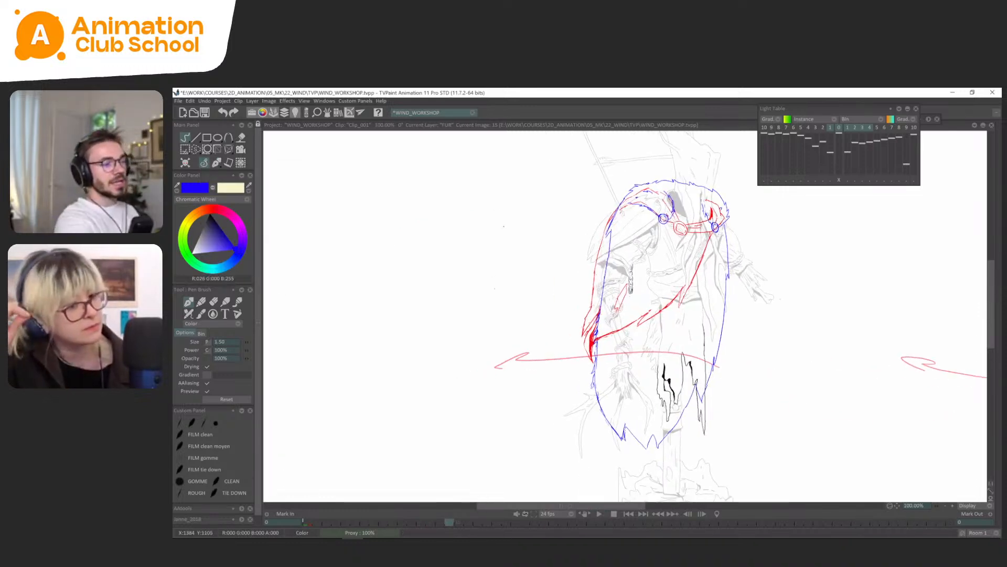
{"action": "left_click_drag", "start_coordinate": [419, 333], "coordinate": [422, 363]}
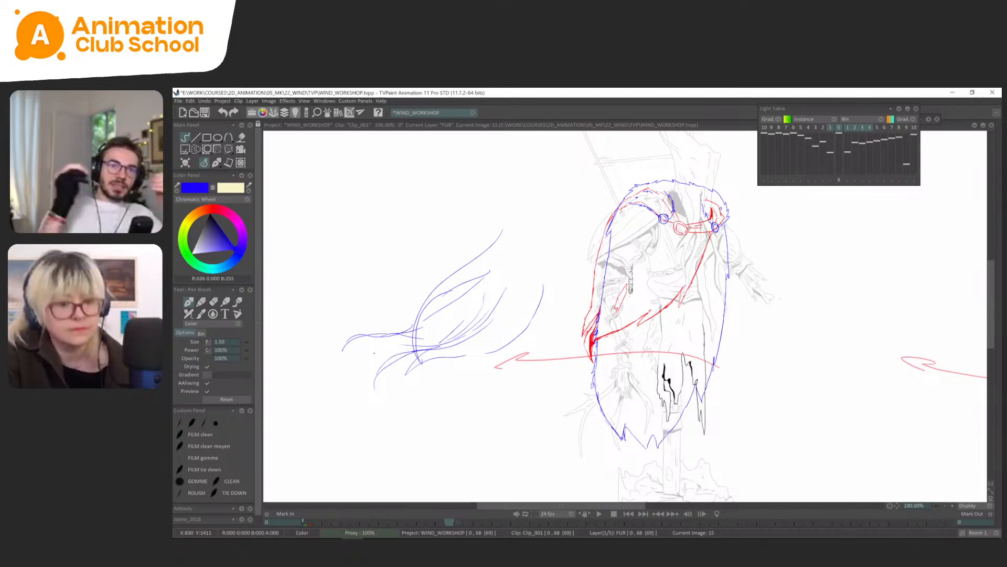
Select and delete the flowing curve sketch beside the capes, clear the selection, and return to the pen brush.
{"action": "left_click", "coordinate": [184, 149]}
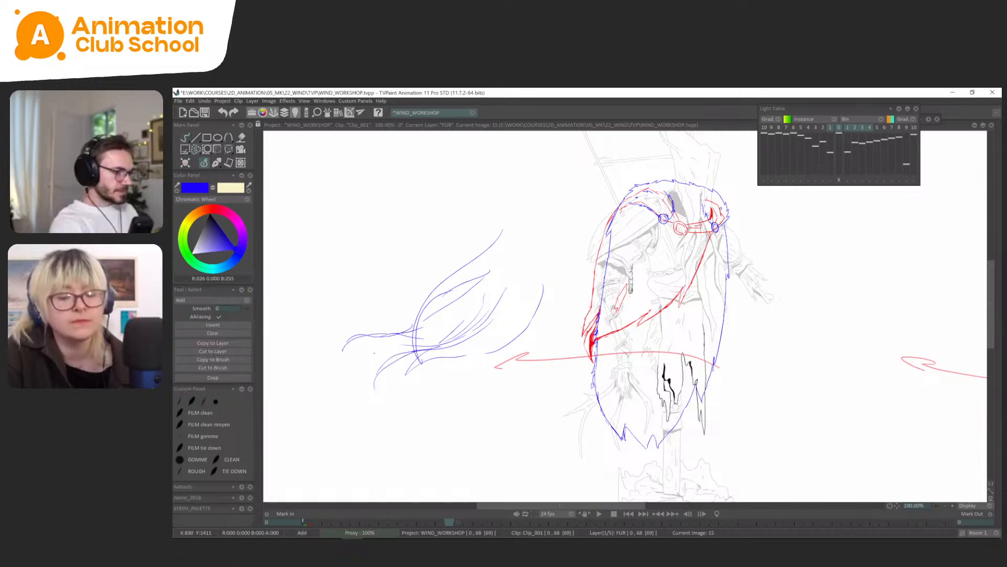
{"action": "mouse_move", "coordinate": [546, 195]}
{"action": "left_mouse_down"}
{"action": "mouse_move", "coordinate": [307, 386]}
{"action": "mouse_move", "coordinate": [564, 232]}
{"action": "left_mouse_up"}
{"action": "key", "text": "Delete"}
{"action": "left_click", "coordinate": [216, 165]}
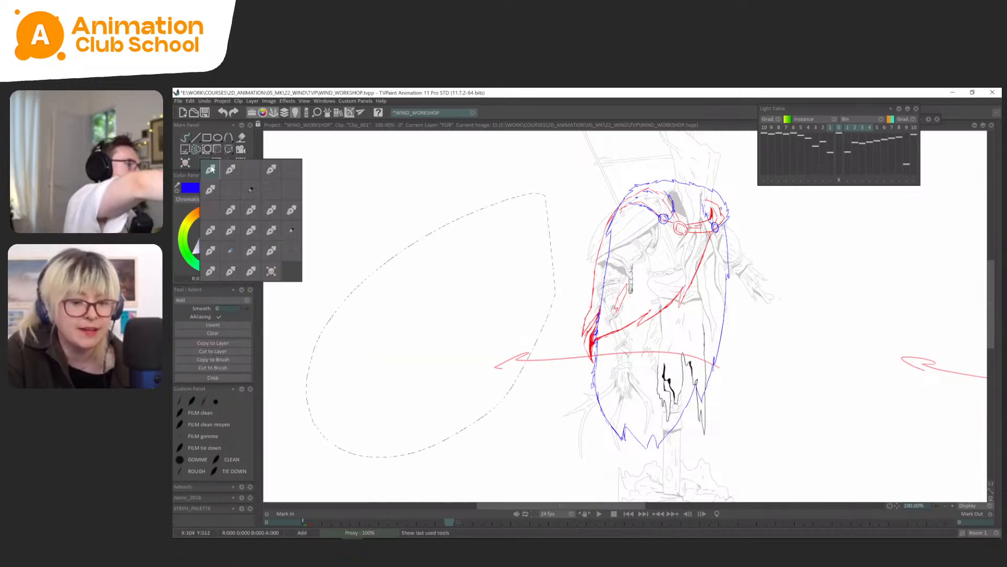
{"action": "left_click", "coordinate": [212, 169]}
{"action": "key", "text": "ctrl+d"}
{"action": "scroll", "coordinate": [629, 303], "scroll_direction": "down", "scroll_amount": 1}
{"action": "left_click_drag", "start_coordinate": [723, 359], "coordinate": [671, 353]}
Hide the FABRIC layer and remove the extra FUR drawing at frame 15 so the frame 14 drawing holds for four frames.
{"action": "key", "text": "Tab"}
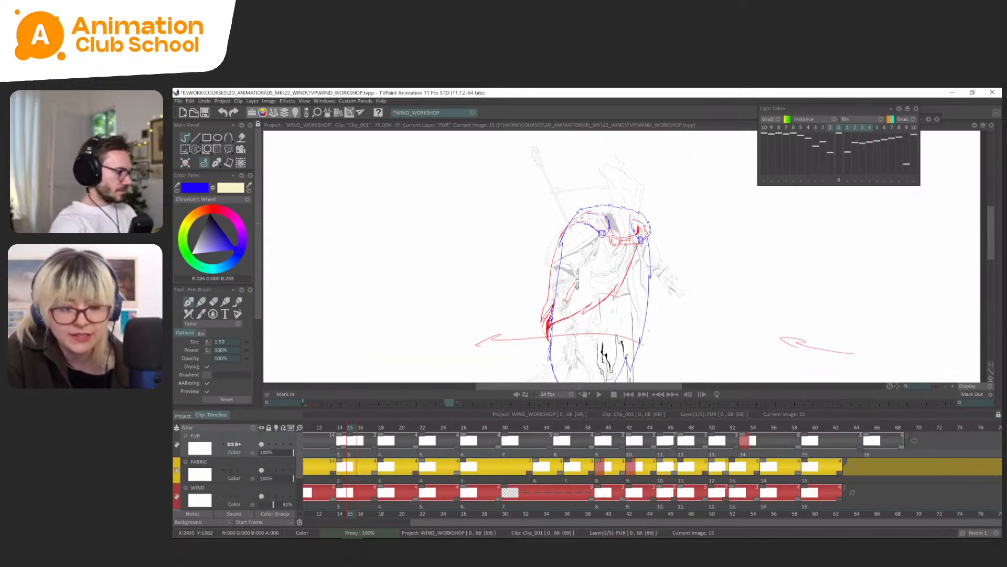
{"action": "left_click", "coordinate": [261, 469]}
{"action": "key", "text": "Tab"}
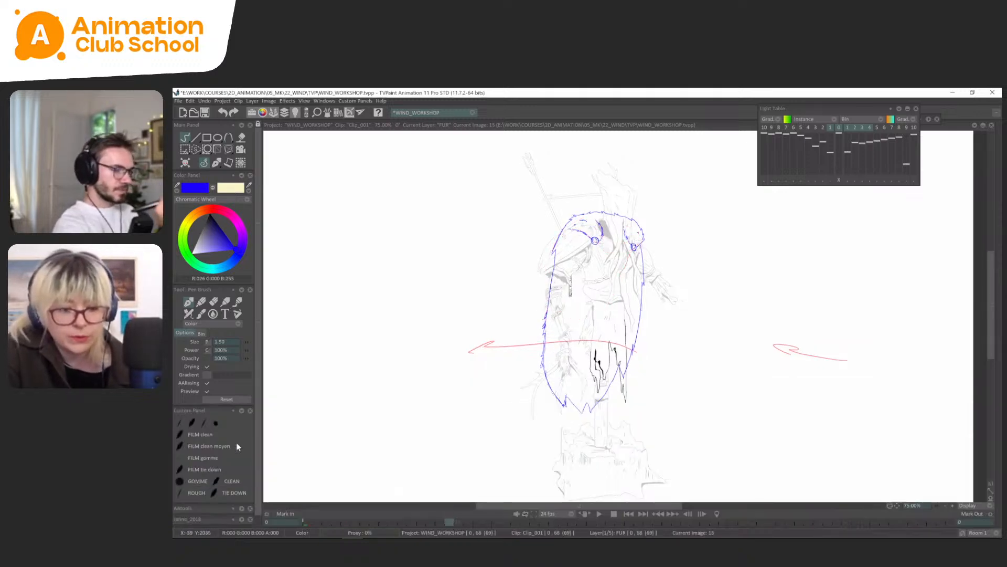
{"action": "key", "text": "Tab"}
{"action": "left_click", "coordinate": [340, 429]}
{"action": "key", "text": "ctrl+z"}
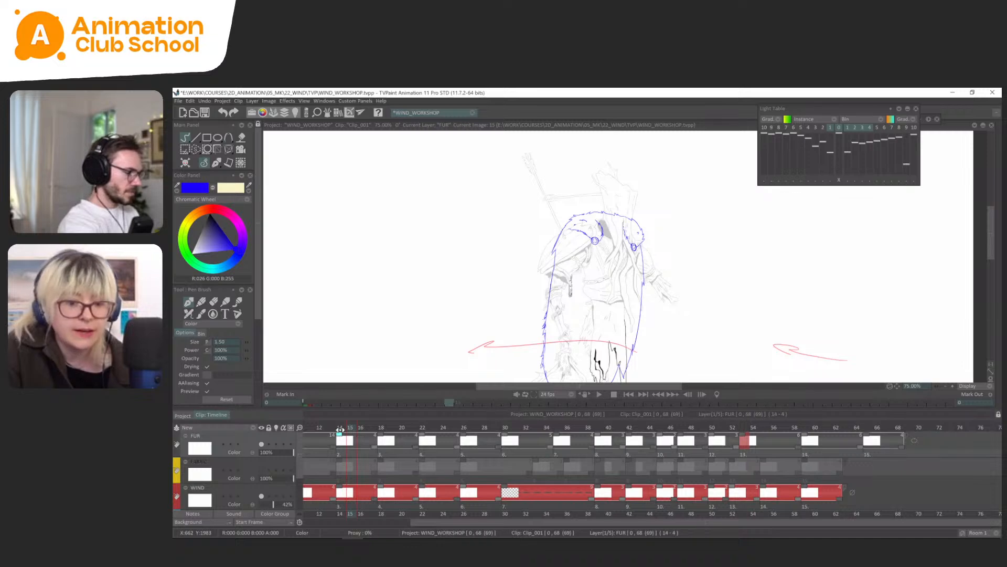
{"action": "key", "text": "Tab"}
Flip between FUR frames 0 and 14 and compare the cape's silhouette close up.
{"action": "key", "text": "Left"}
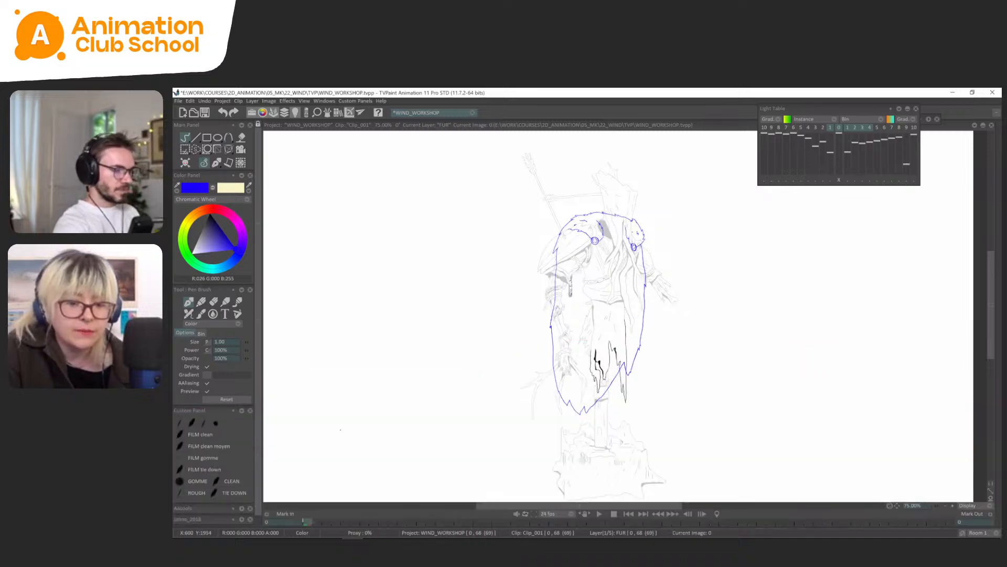
{"action": "key", "text": "Right"}
{"action": "key", "text": "Left"}
{"action": "key", "text": "Right"}
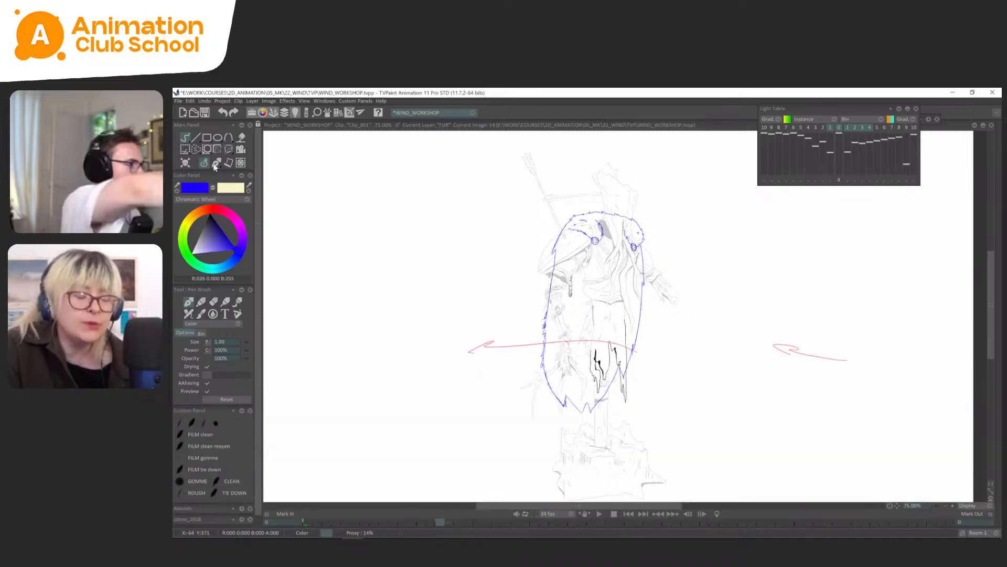
{"action": "scroll", "coordinate": [632, 329], "scroll_direction": "up", "scroll_amount": 1}
{"action": "left_click_drag", "start_coordinate": [633, 297], "coordinate": [636, 284]}
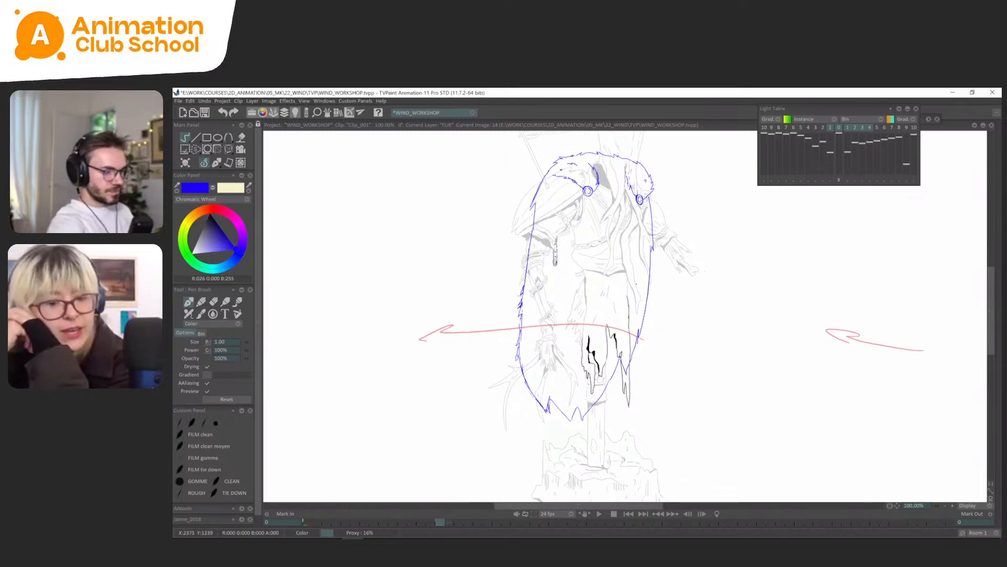
{"action": "key", "text": "Left"}
{"action": "key", "text": "Right"}
{"action": "key", "text": "Left"}
{"action": "key", "text": "Right"}
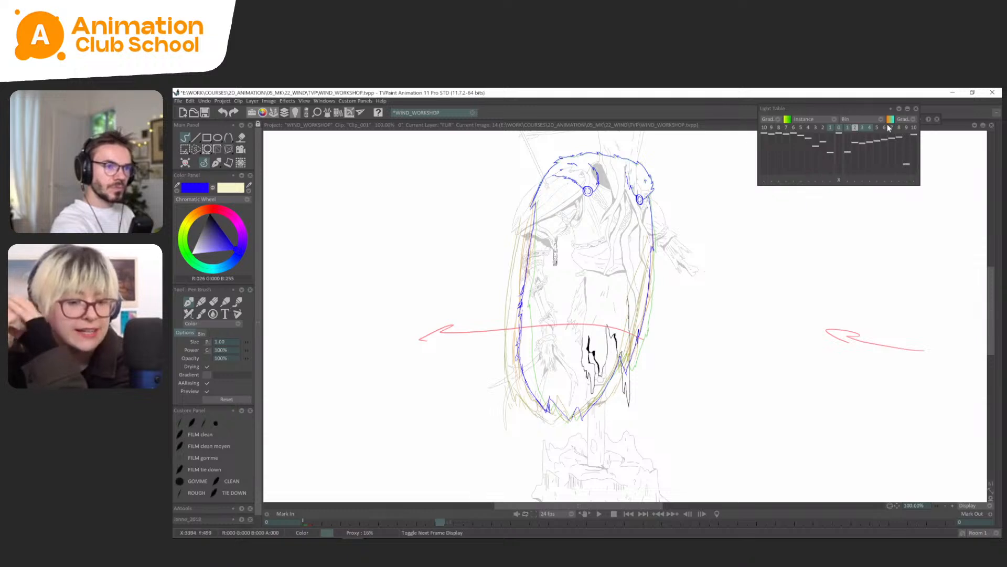
Turn off next frames 2 to 4 in the light table and flip between FUR frame 14 and its neighbouring drawings.
{"action": "left_click_drag", "start_coordinate": [854, 128], "coordinate": [869, 127]}
{"action": "left_click_drag", "start_coordinate": [629, 409], "coordinate": [627, 390]}
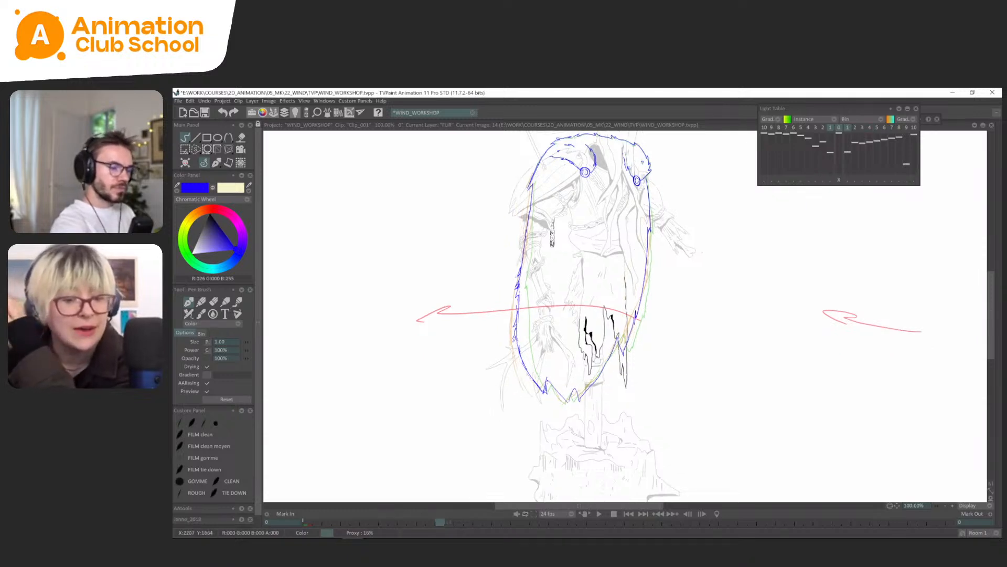
{"action": "key", "text": "Left"}
{"action": "key", "text": "Right"}
{"action": "key", "text": "plus"}
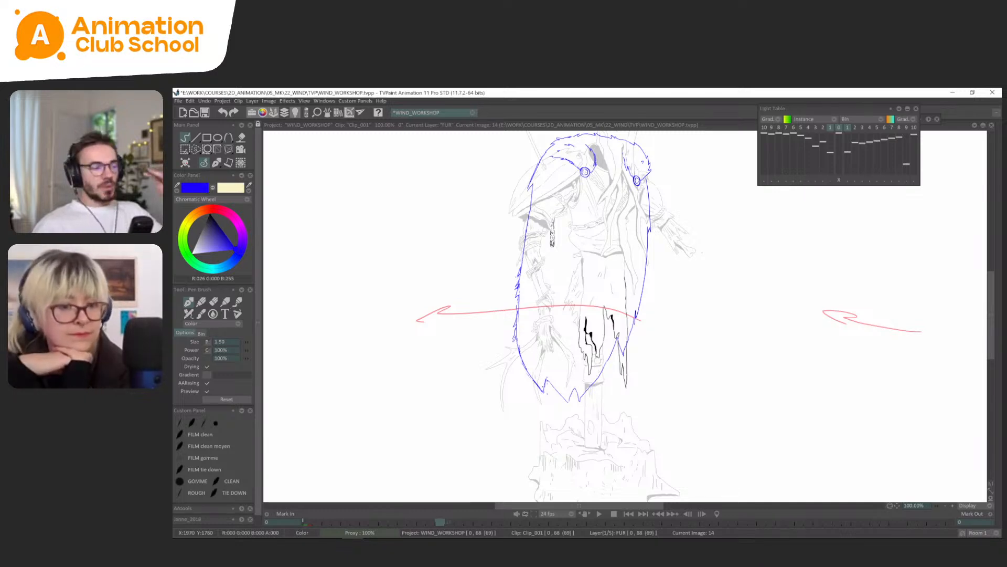
{"action": "left_click_drag", "start_coordinate": [735, 377], "coordinate": [737, 375]}
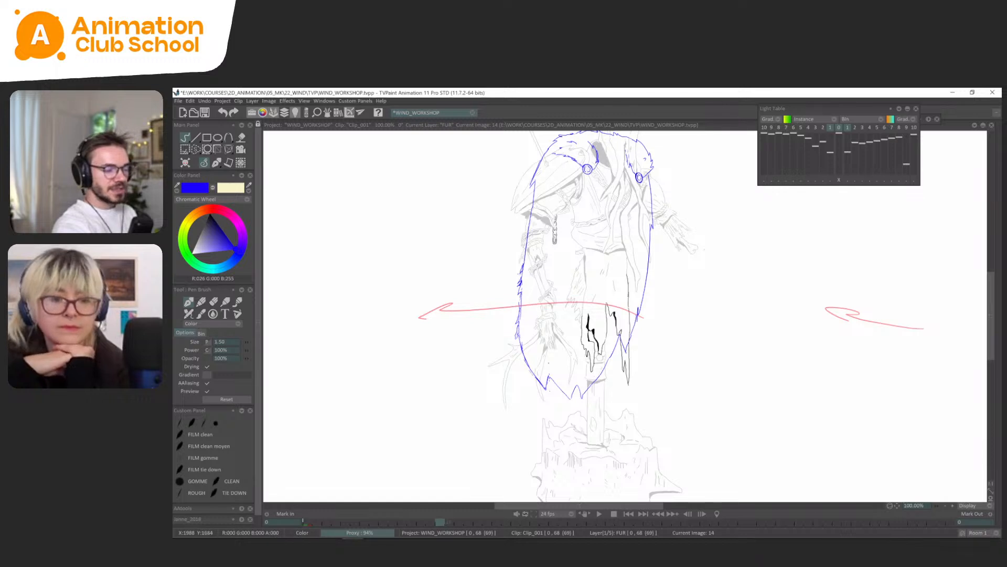
{"action": "key", "text": "Right"}
{"action": "key", "text": "Left"}
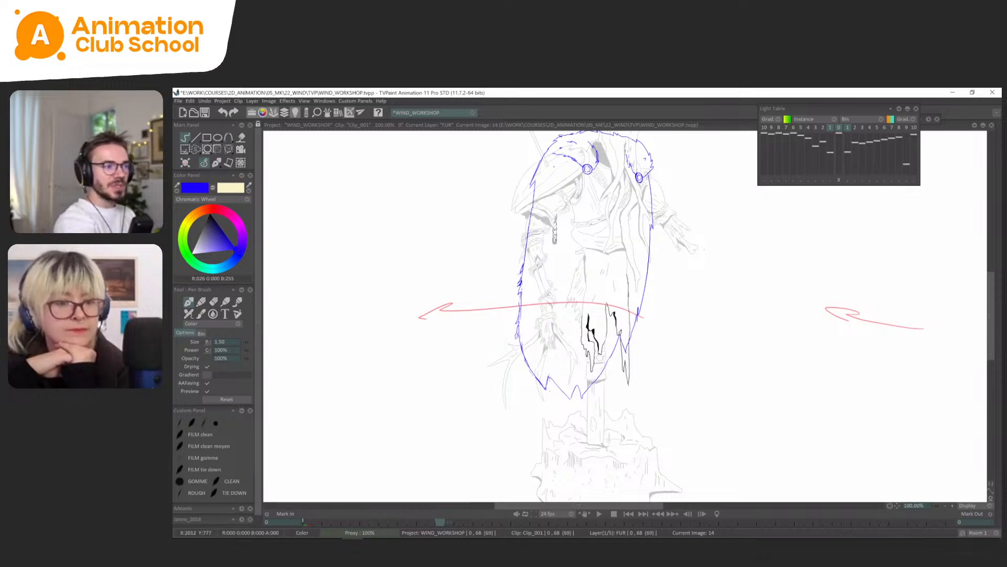
On FUR frame 0, circle the fur tuft on the cape's left edge and draw ovals around both shoulder fur areas.
{"action": "left_click_drag", "start_coordinate": [642, 164], "coordinate": [653, 183]}
{"action": "key", "text": "Home"}
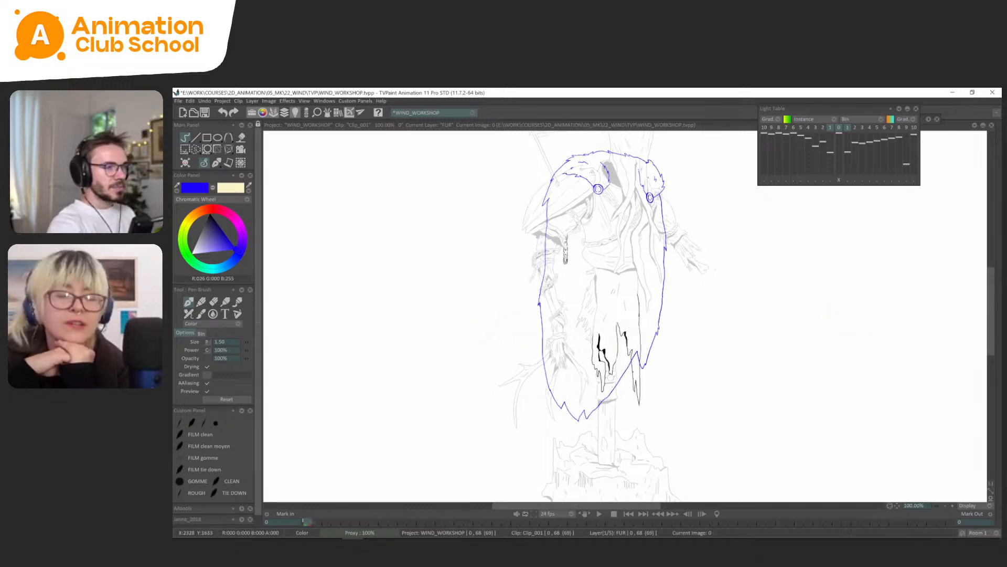
{"action": "left_click_drag", "start_coordinate": [538, 293], "coordinate": [534, 298]}
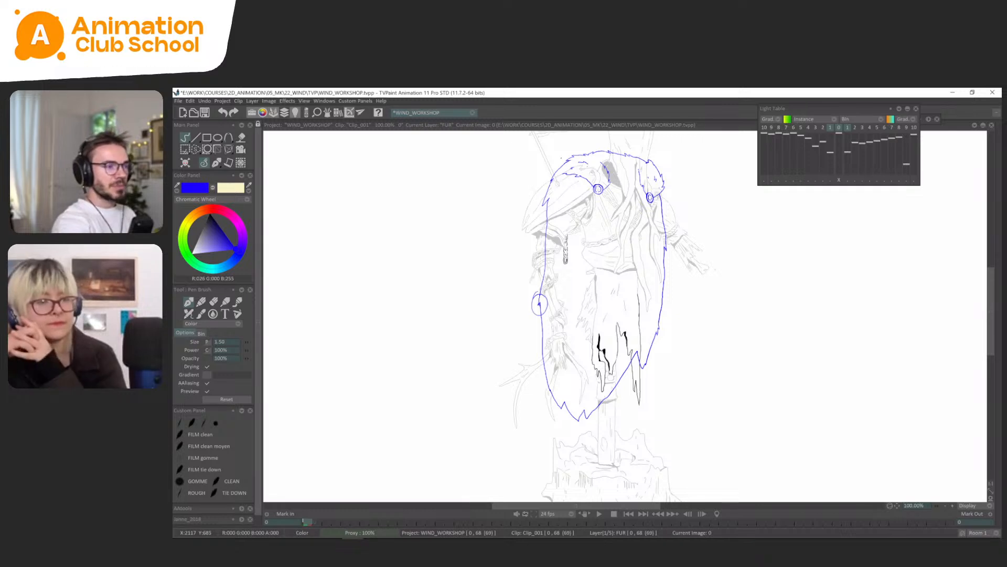
{"action": "left_click_drag", "start_coordinate": [570, 155], "coordinate": [552, 161]}
{"action": "left_click_drag", "start_coordinate": [653, 144], "coordinate": [637, 184]}
{"action": "left_click_drag", "start_coordinate": [610, 153], "coordinate": [656, 147]}
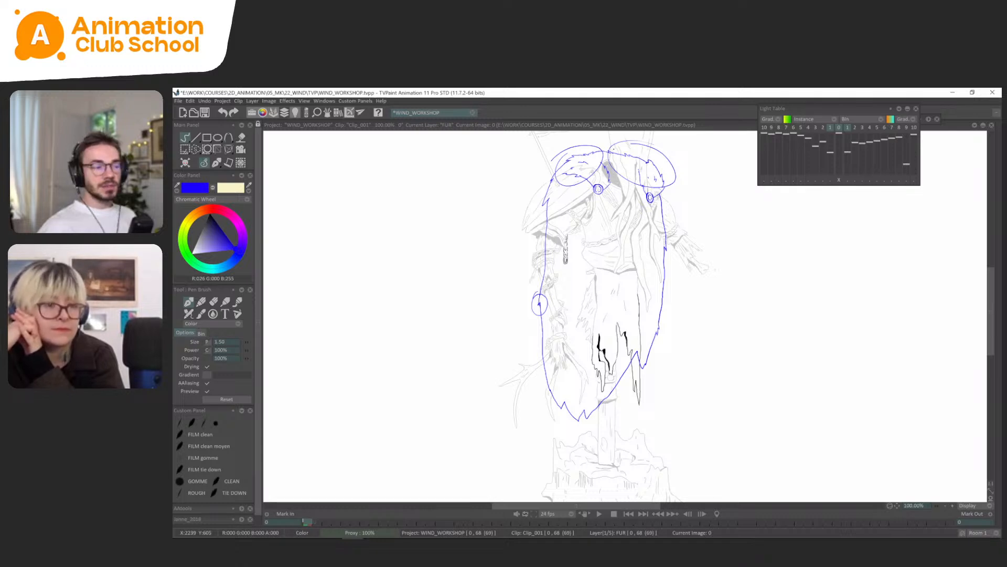
Undo the shoulder ovals and the tuft circle on FUR frame 0, and flip between frames 0 and 14.
{"action": "key", "text": "ctrl+z"}
{"action": "key", "text": "ctrl+z"}
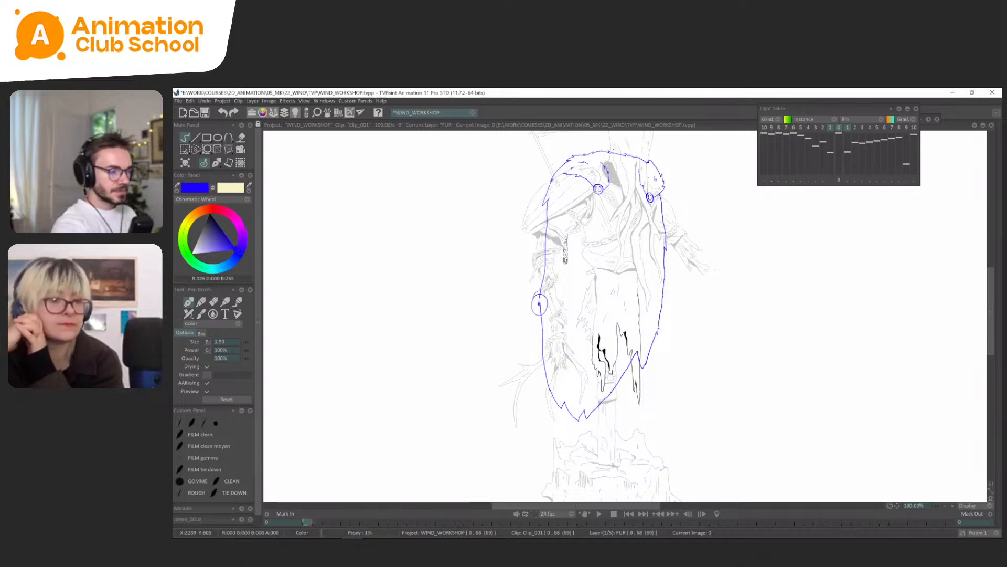
{"action": "key", "text": "ctrl+z"}
{"action": "key", "text": "Right"}
{"action": "key", "text": "Right"}
{"action": "key", "text": "Left"}
{"action": "key", "text": "Left"}
{"action": "key", "text": "Right"}
{"action": "key", "text": "Right"}
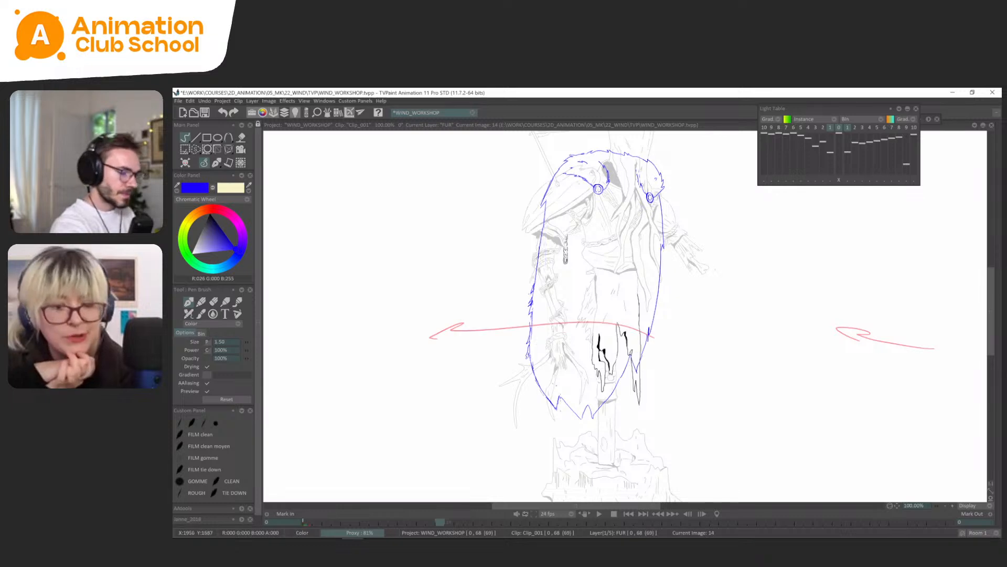
Turn off next frame 1 in the light table and rework the pointed tufts along the cape's bottom edge on FUR frame 14.
{"action": "left_click", "coordinate": [834, 130]}
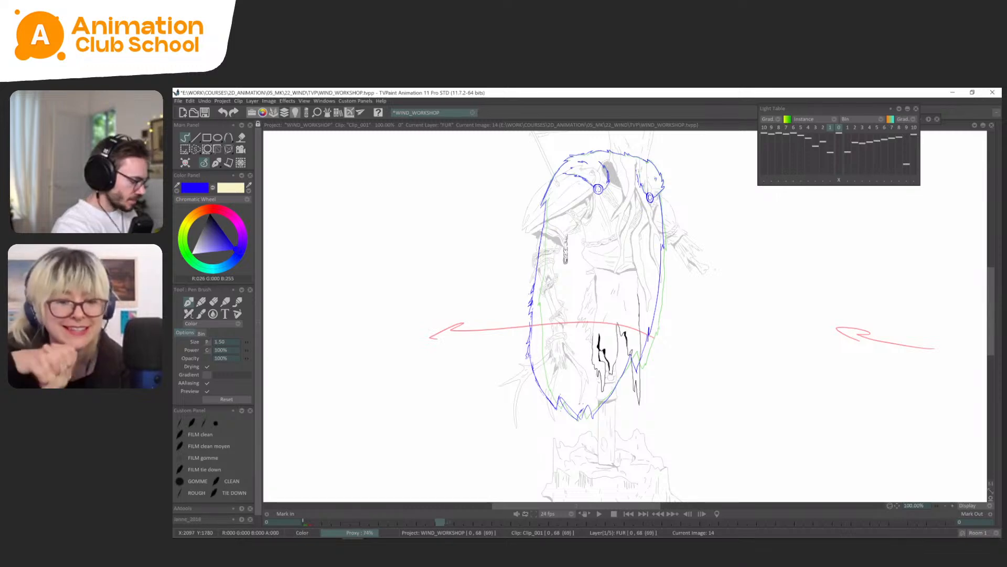
{"action": "key", "text": "s"}
{"action": "left_click_drag", "start_coordinate": [562, 392], "coordinate": [577, 416]}
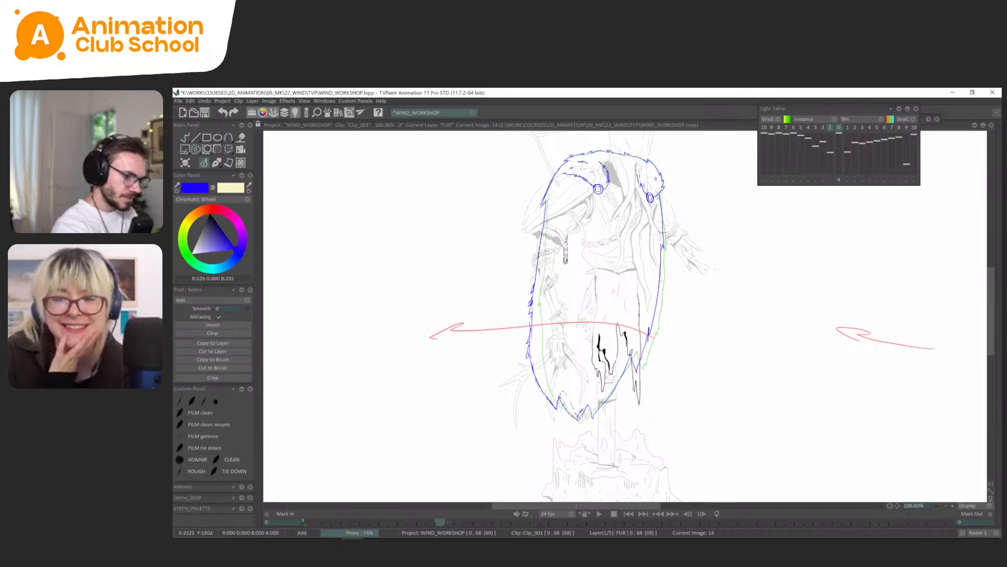
{"action": "left_click", "coordinate": [209, 162]}
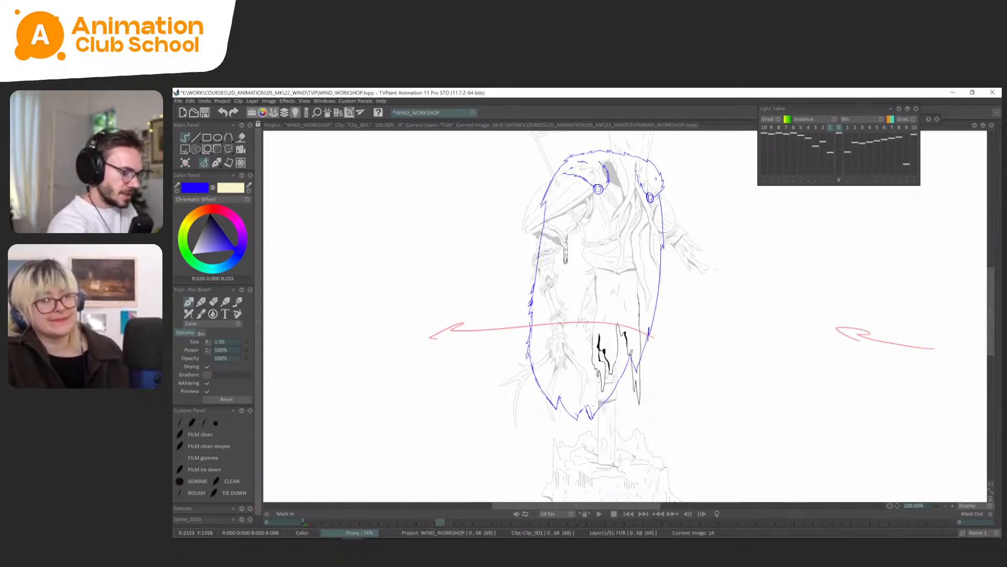
{"action": "key", "text": "s"}
{"action": "mouse_move", "coordinate": [574, 415]}
{"action": "left_mouse_down"}
{"action": "mouse_move", "coordinate": [584, 394]}
{"action": "mouse_move", "coordinate": [581, 406]}
{"action": "left_mouse_up"}
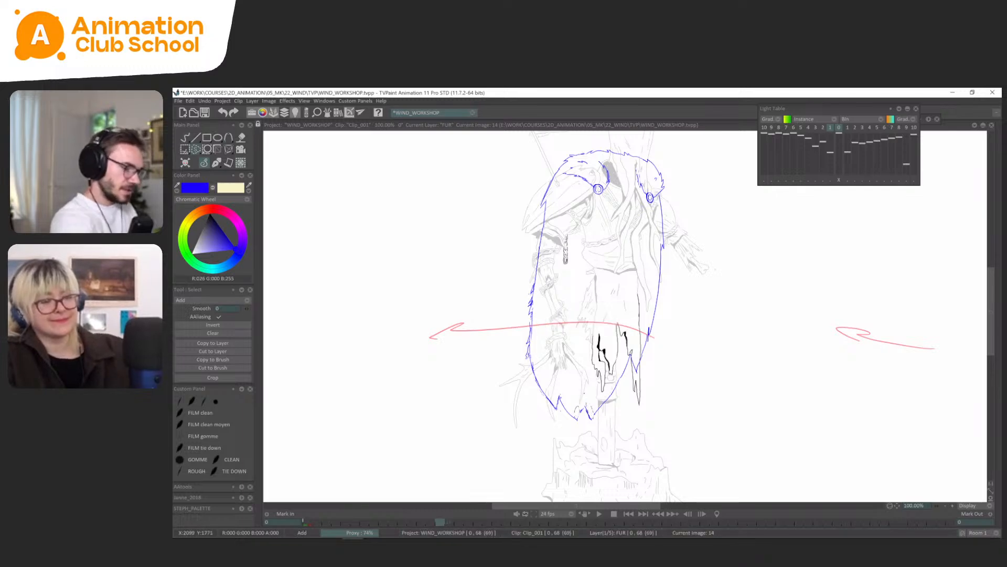
{"action": "left_click", "coordinate": [216, 162]}
{"action": "left_click", "coordinate": [213, 173]}
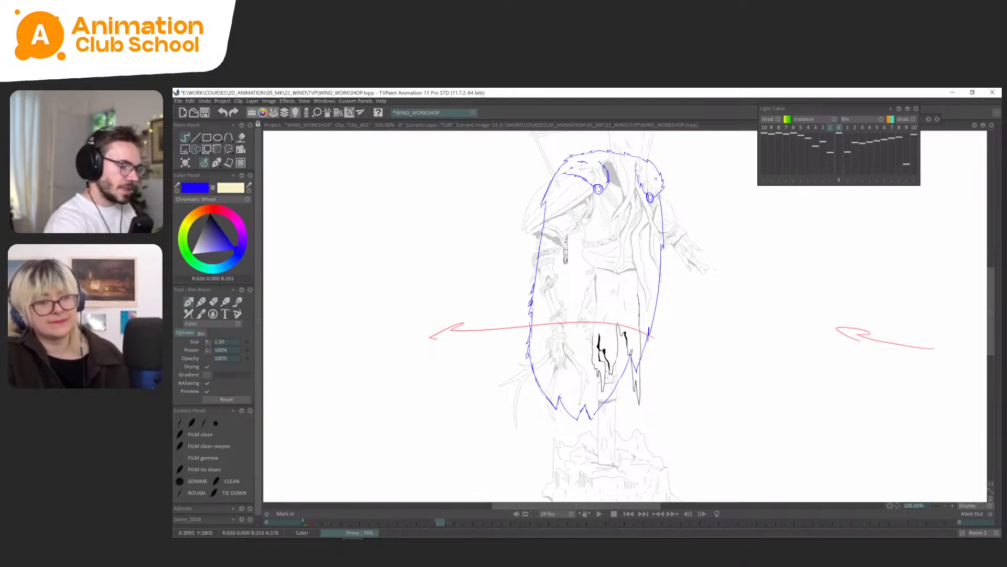
Select the rightmost bottom tuft of the cape on FUR frame 14 and adjust it with a transform.
{"action": "key", "text": "s"}
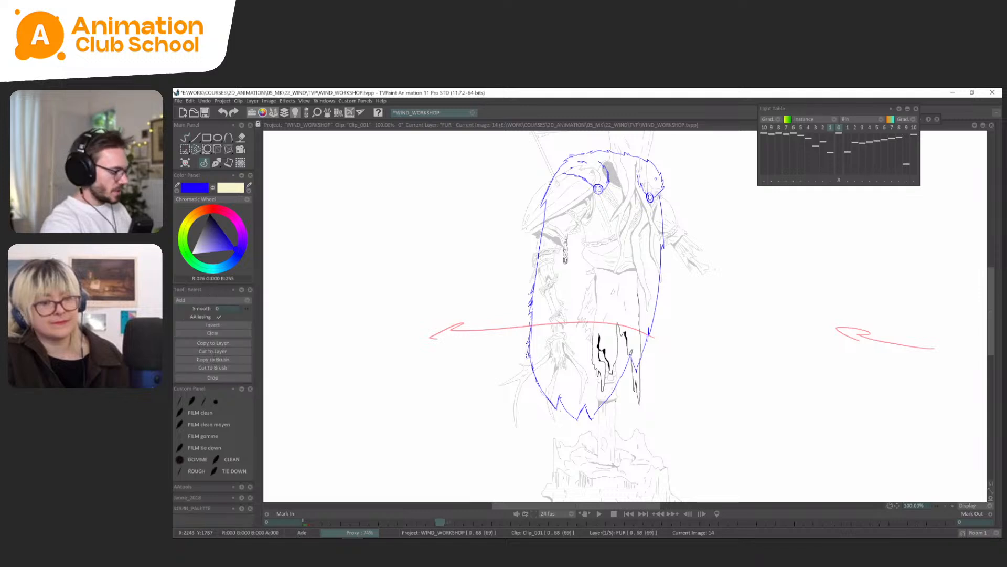
{"action": "mouse_move", "coordinate": [614, 405]}
{"action": "left_mouse_down"}
{"action": "mouse_move", "coordinate": [585, 410]}
{"action": "mouse_move", "coordinate": [615, 423]}
{"action": "mouse_move", "coordinate": [597, 422]}
{"action": "left_mouse_up"}
{"action": "key", "text": "ctrl+t"}
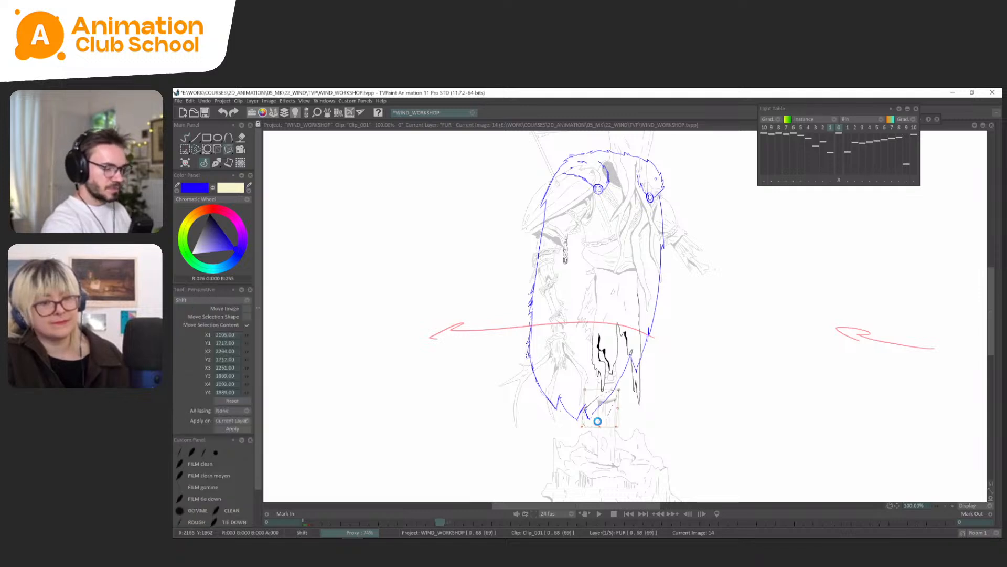
{"action": "key", "text": "Return"}
{"action": "key", "text": "b"}
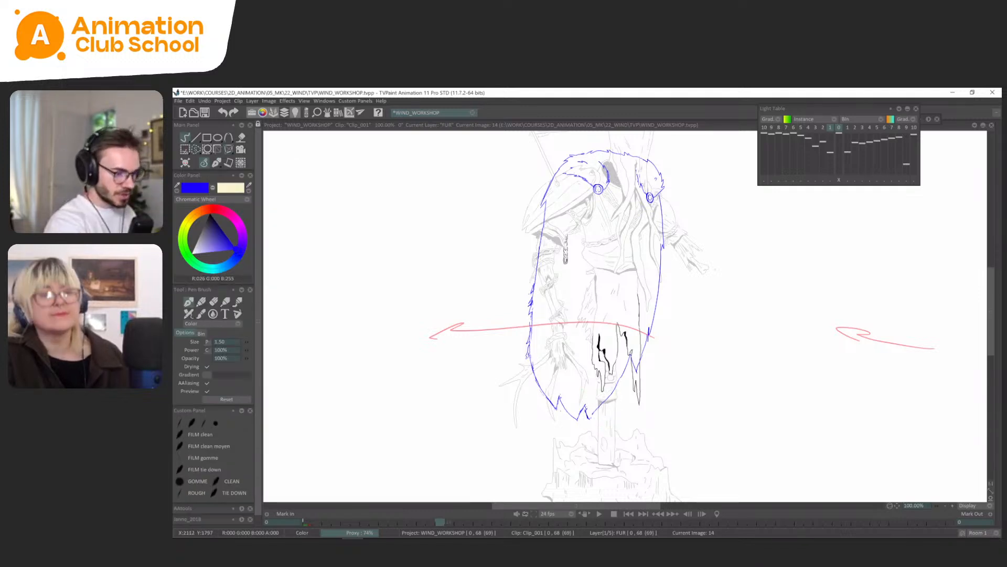
{"action": "left_click_drag", "start_coordinate": [664, 327], "coordinate": [648, 357]}
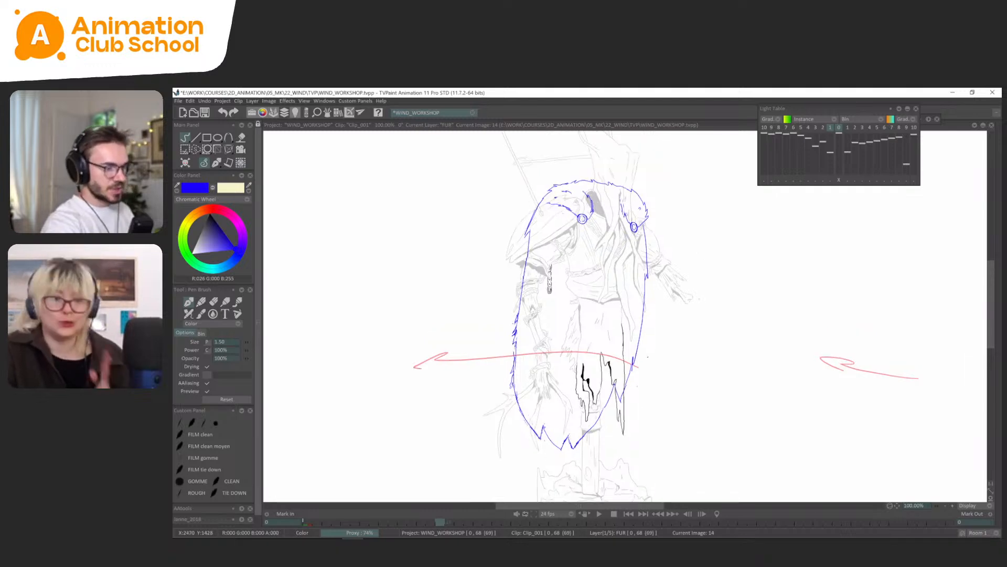
Flip repeatedly between FUR frames 0 and 14 to examine the movement of the cape's outline.
{"action": "key", "text": "Left"}
{"action": "key", "text": "Right"}
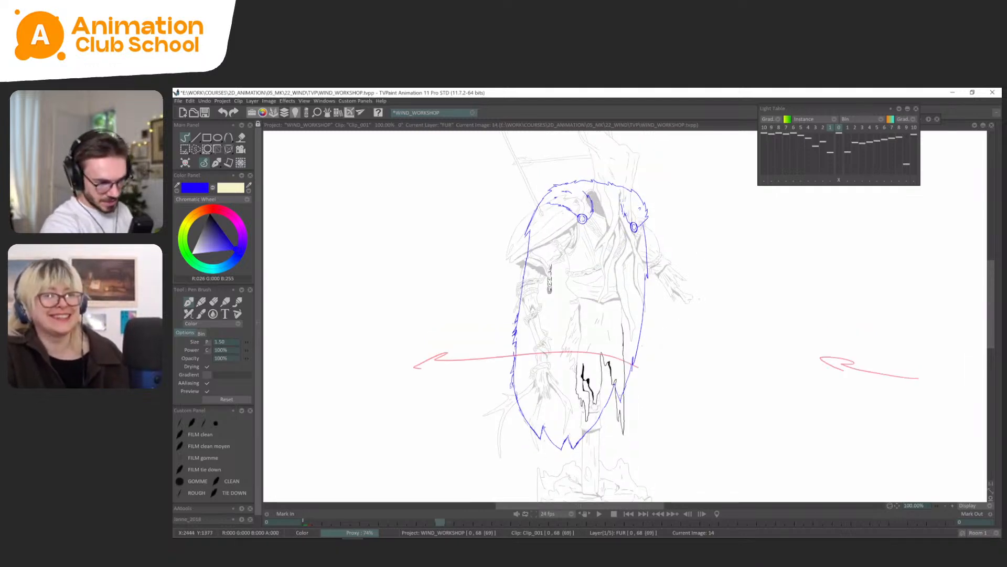
{"action": "key", "text": "Left"}
{"action": "key", "text": "Right"}
{"action": "key", "text": "Left"}
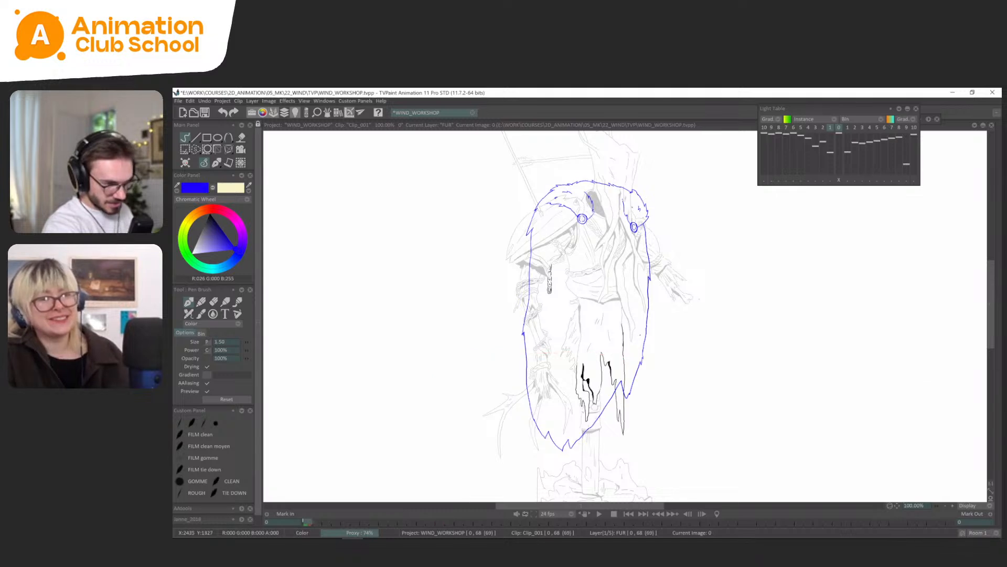
{"action": "key", "text": "Right"}
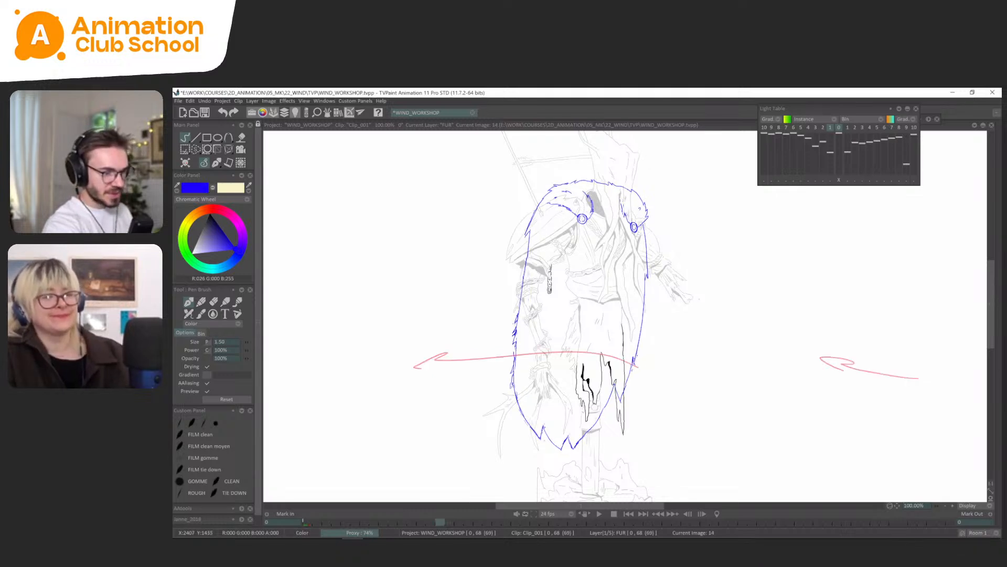
{"action": "key", "text": "Left"}
{"action": "key", "text": "Right"}
{"action": "key", "text": "Left"}
{"action": "key", "text": "Right"}
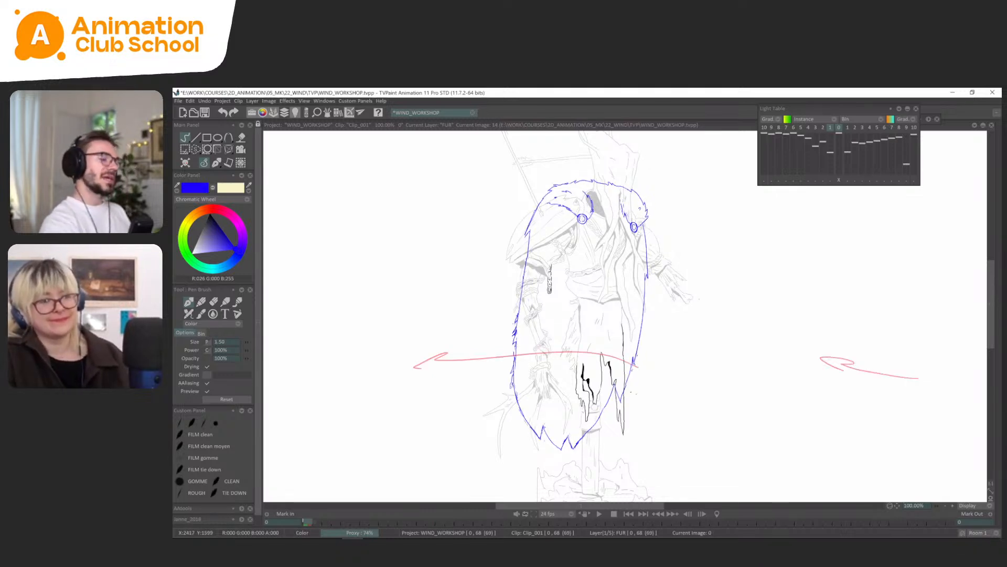
{"action": "key", "text": "Left"}
{"action": "key", "text": "Right"}
Dim the character drawing and compare the cape silhouettes of FUR frames 0 and 14.
{"action": "key", "text": "l"}
{"action": "key", "text": "Left"}
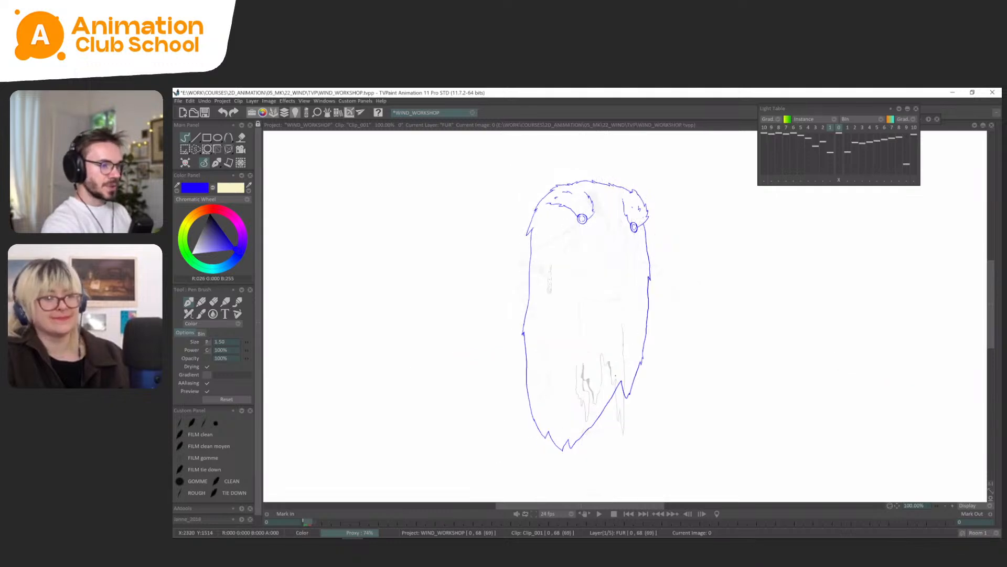
{"action": "key", "text": "Right"}
{"action": "left_click_drag", "start_coordinate": [684, 245], "coordinate": [670, 271]}
{"action": "key", "text": "Left"}
{"action": "key", "text": "Right"}
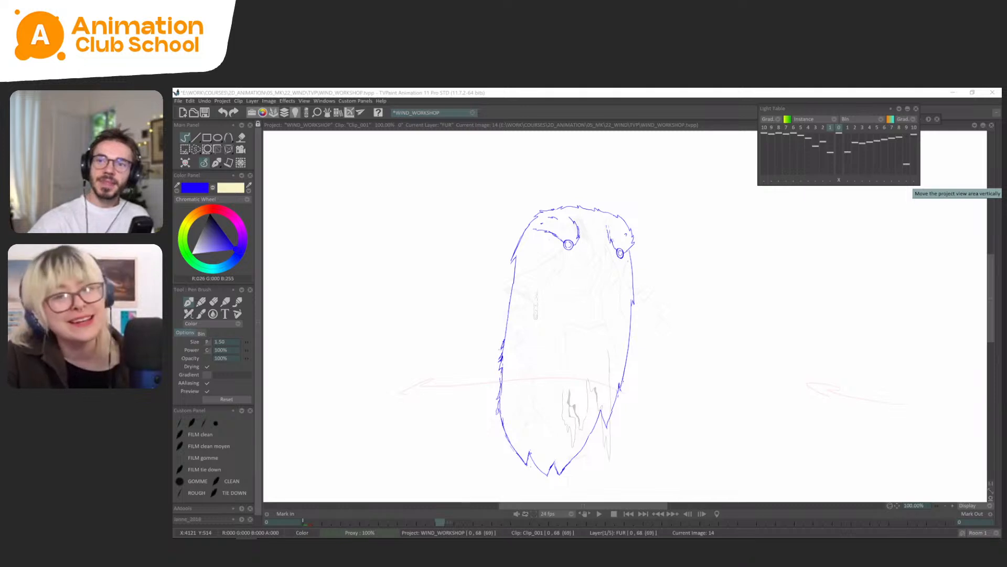
{"action": "left_click", "coordinate": [634, 112]}
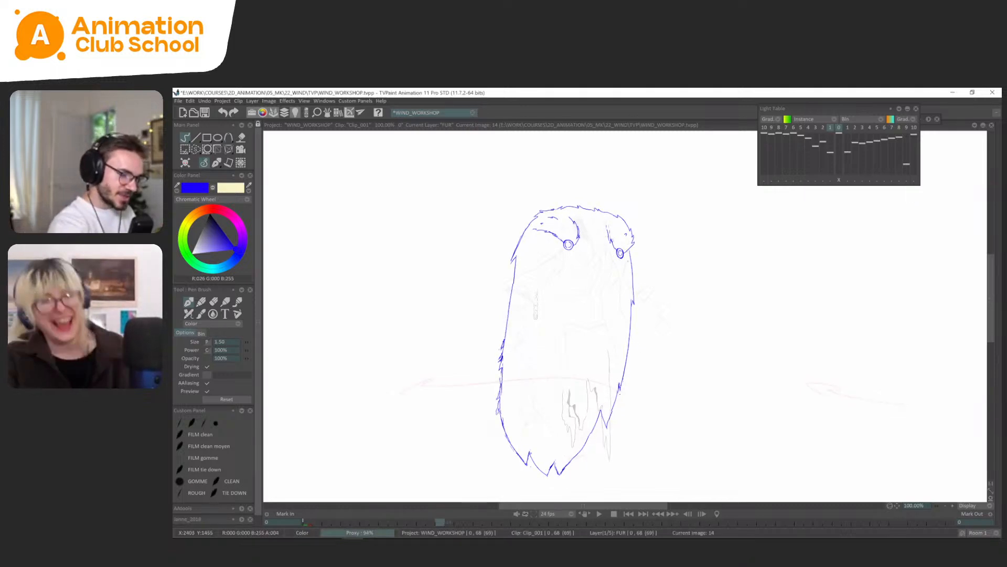
{"action": "key", "text": "Left"}
{"action": "key", "text": "Right"}
{"action": "key", "text": "Left"}
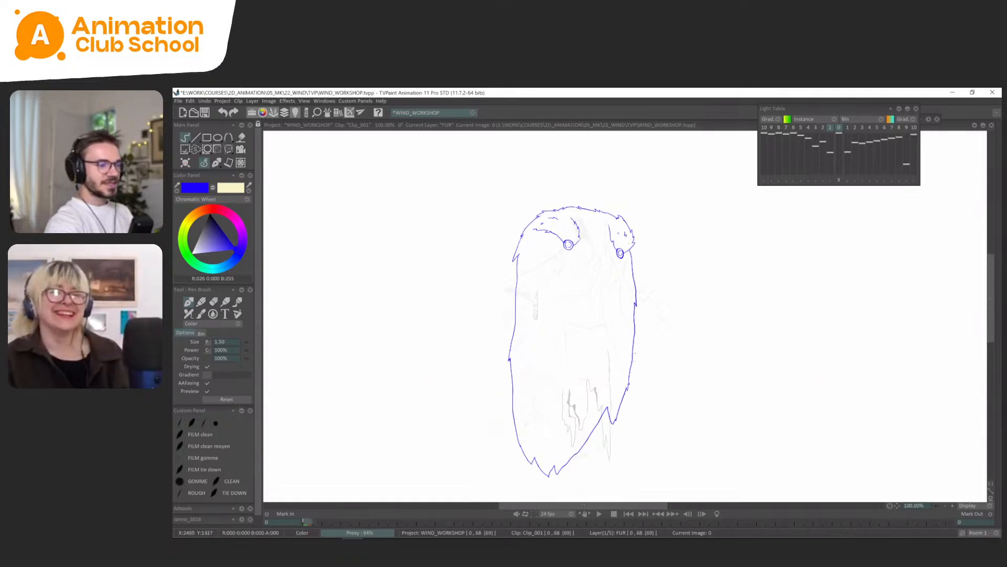
{"action": "key", "text": "Right"}
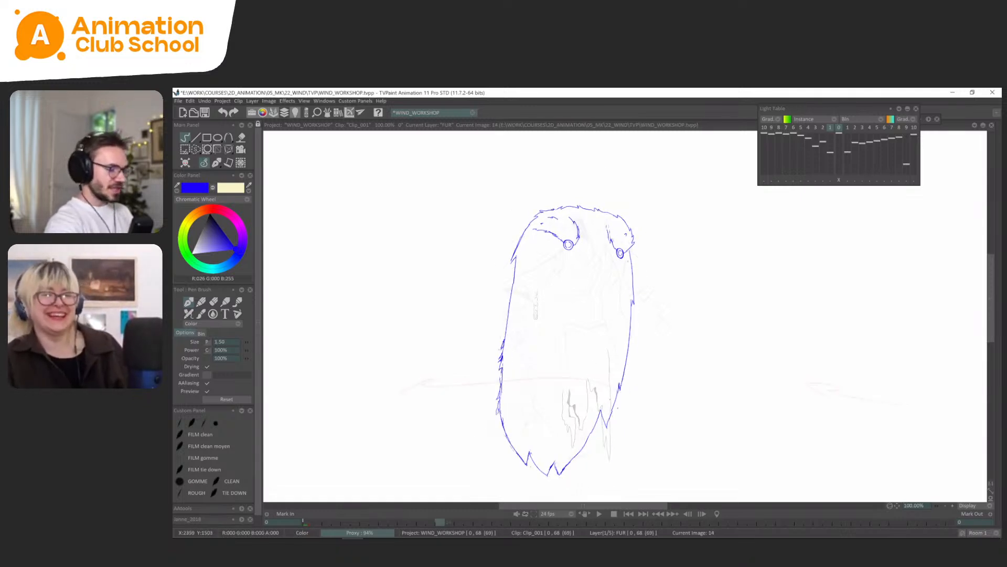
Circle the tattered cloth near the cape's lower right edge, undo the circle and save the project.
{"action": "mouse_move", "coordinate": [623, 382]}
{"action": "left_mouse_down"}
{"action": "mouse_move", "coordinate": [575, 379]}
{"action": "mouse_move", "coordinate": [568, 390]}
{"action": "left_mouse_up"}
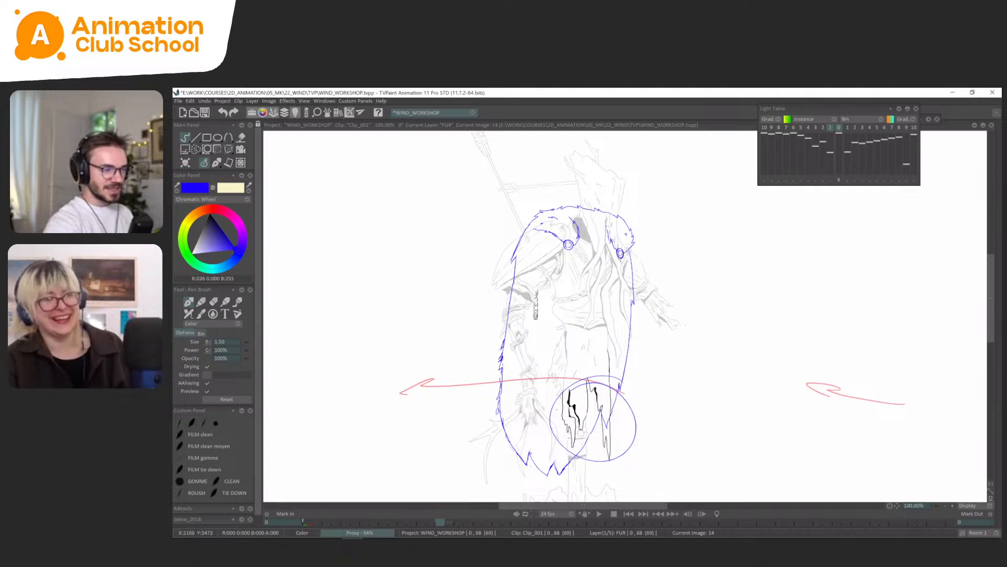
{"action": "key", "text": "ctrl+z"}
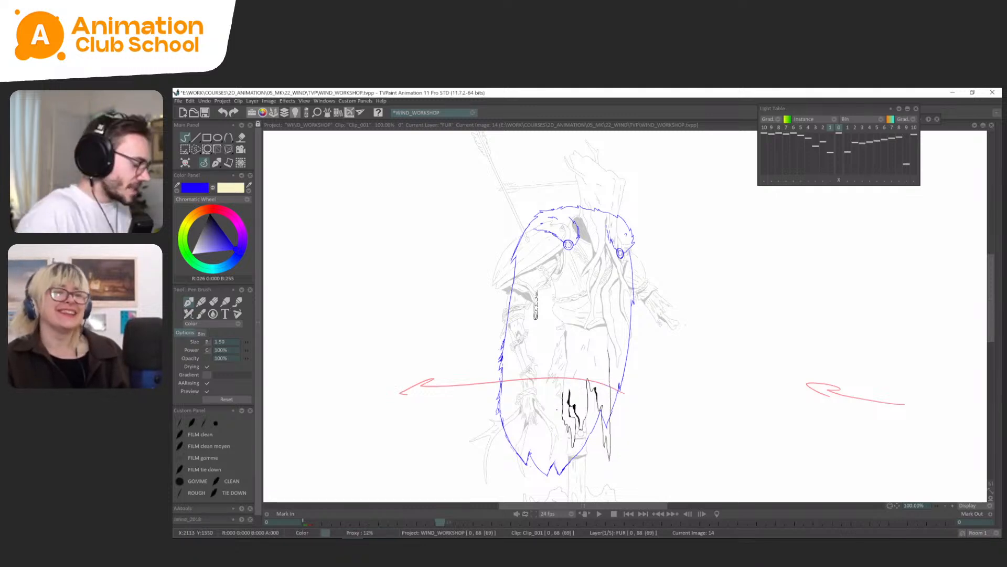
{"action": "key", "text": "ctrl+s"}
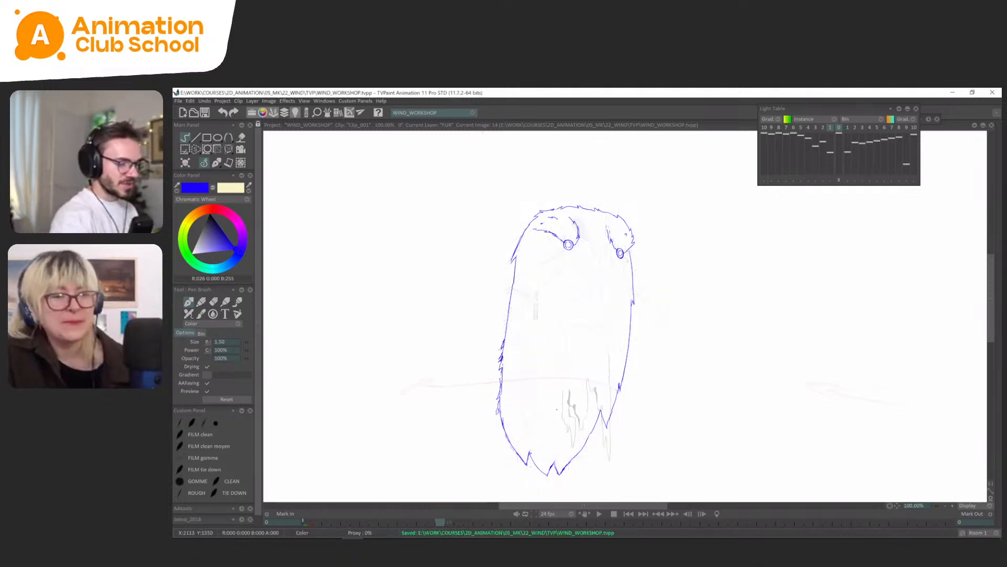
Flip between FUR frames 0 and 14 and compare frame 14 with the rough cape drawing on frame 18.
{"action": "key", "text": "Left"}
{"action": "key", "text": "Right"}
{"action": "key", "text": "Left"}
{"action": "key", "text": "Right"}
{"action": "key", "text": "Right"}
{"action": "key", "text": "Right"}
{"action": "key", "text": "Right"}
{"action": "key", "text": "Right"}
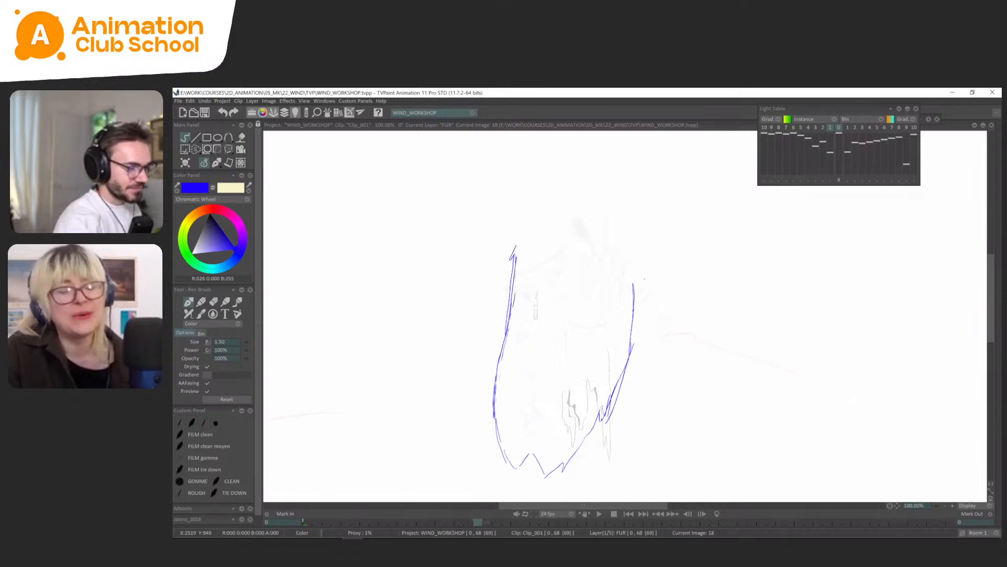
{"action": "key", "text": "Left"}
{"action": "key", "text": "Right"}
Delete the surplus overlapping line on the cape's lower right edge at FUR frame 18 and check it against frame 14.
{"action": "key", "text": "s"}
{"action": "mouse_move", "coordinate": [633, 338]}
{"action": "left_mouse_down"}
{"action": "mouse_move", "coordinate": [612, 401]}
{"action": "mouse_move", "coordinate": [636, 338]}
{"action": "left_mouse_up"}
{"action": "key", "text": "Delete"}
{"action": "left_click", "coordinate": [216, 165]}
{"action": "key", "text": "ctrl+d"}
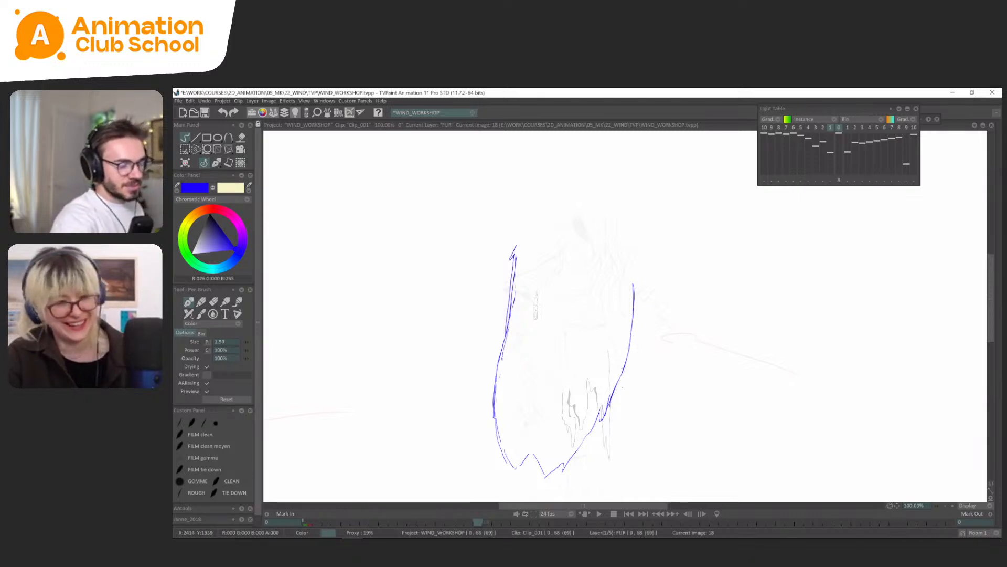
{"action": "key", "text": "Left"}
{"action": "key", "text": "Right"}
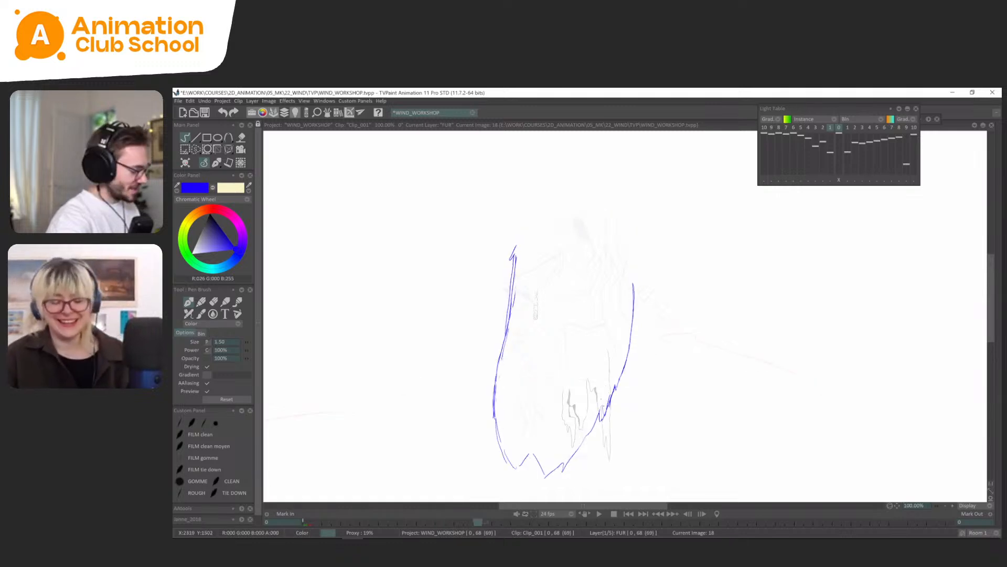
Clean up the rough tuft on the cape's lower right edge at FUR frame 18 and redraw its pointed tip.
{"action": "key", "text": "s"}
{"action": "left_click_drag", "start_coordinate": [604, 409], "coordinate": [611, 387]}
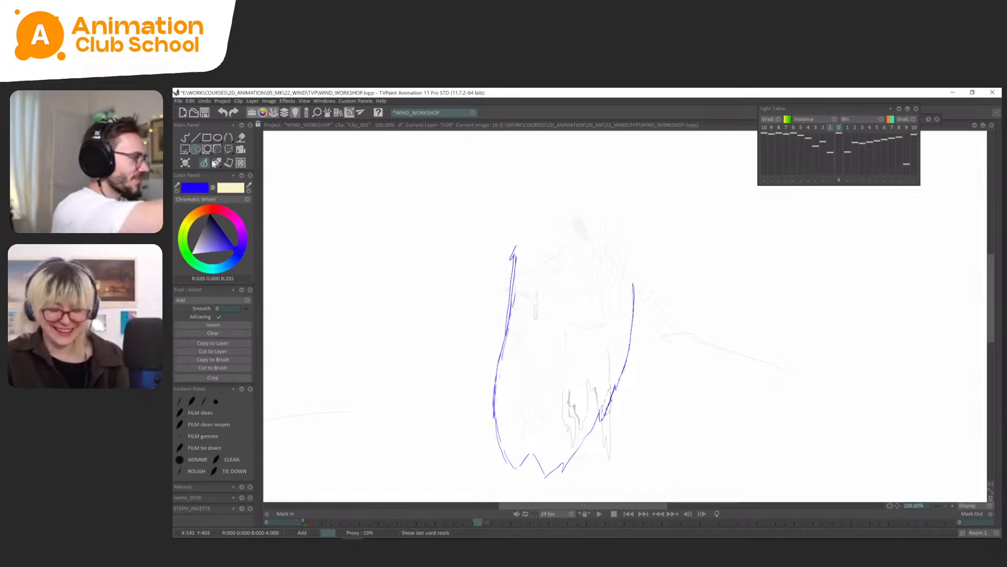
{"action": "left_click", "coordinate": [215, 163]}
{"action": "left_click", "coordinate": [218, 166]}
{"action": "key", "text": "Left"}
{"action": "key", "text": "Right"}
{"action": "left_click_drag", "start_coordinate": [599, 411], "coordinate": [601, 425]}
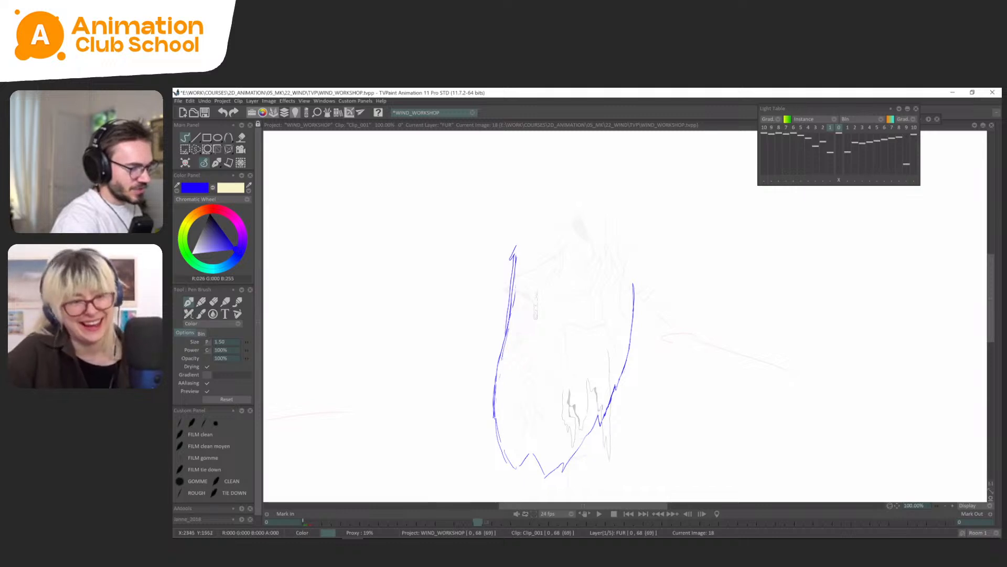
{"action": "key", "text": "Left"}
{"action": "key", "text": "Right"}
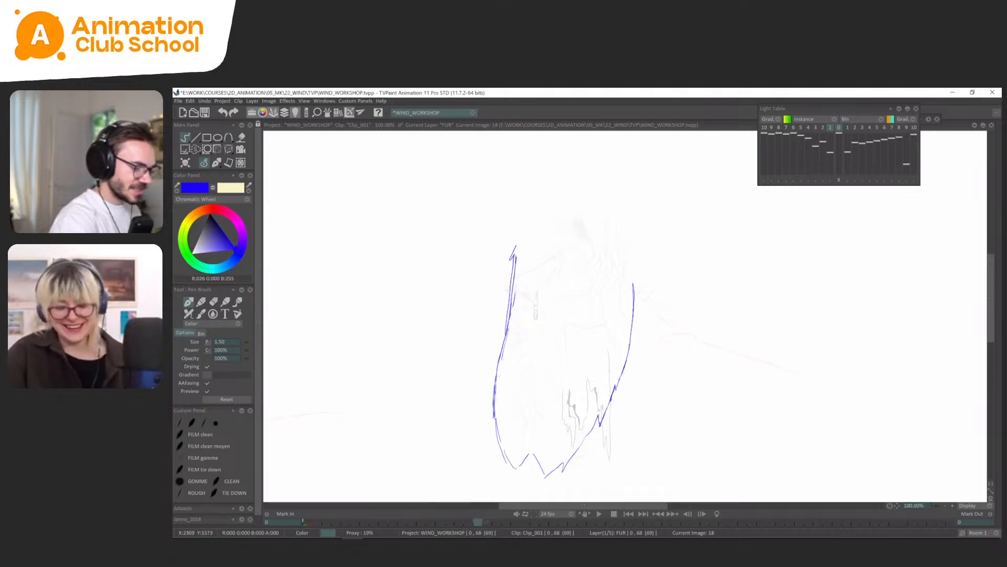
Flip through FUR frames 0, 14 and 18 to examine how the cape's tufts and edges move.
{"action": "key", "text": "Left"}
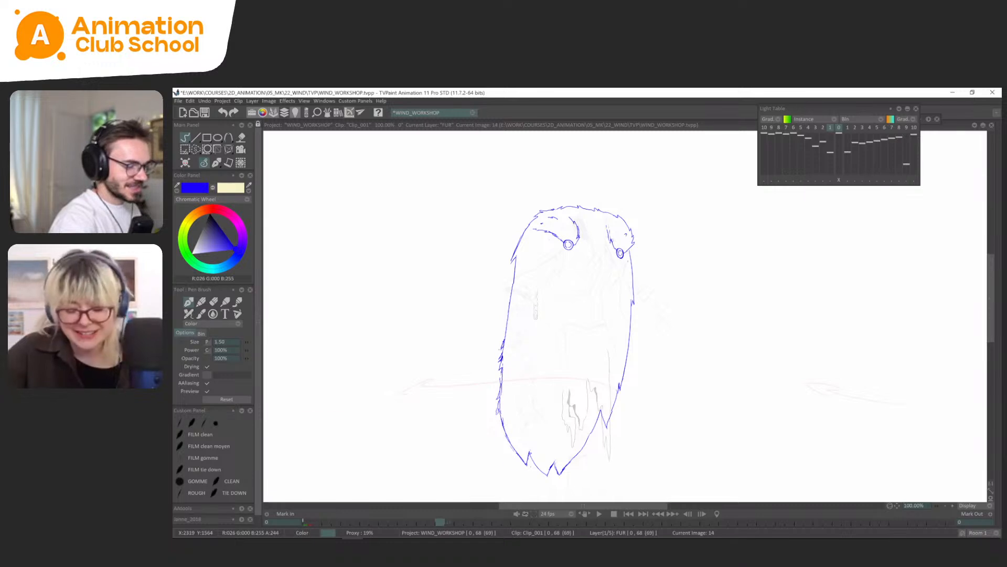
{"action": "key", "text": "Right"}
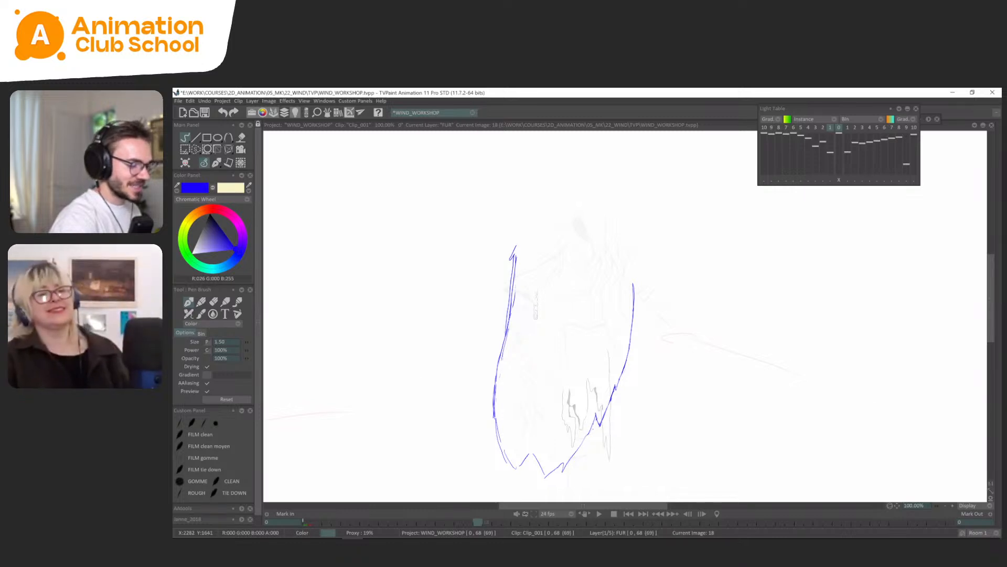
{"action": "key", "text": "Home"}
{"action": "key", "text": "Right"}
{"action": "key", "text": "Right"}
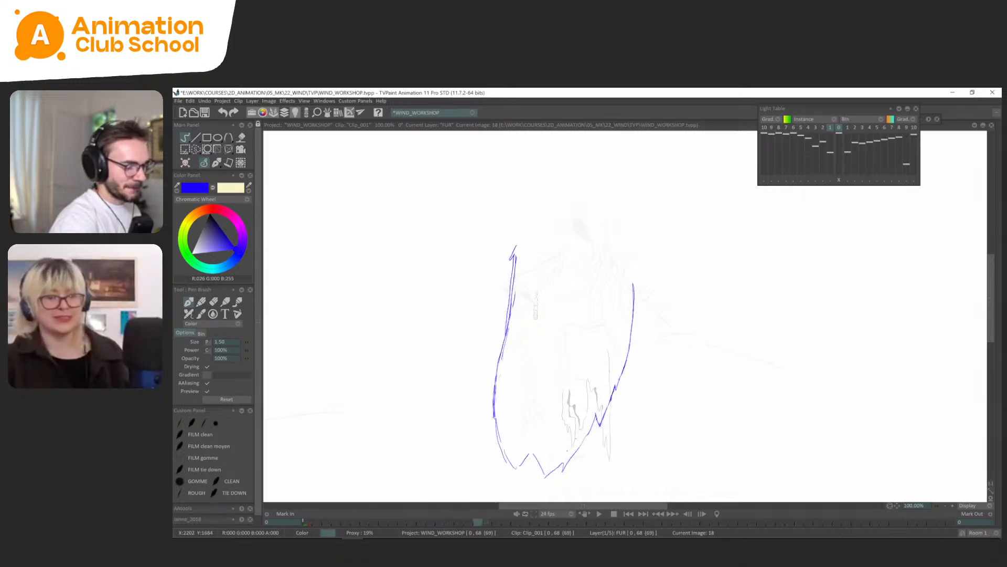
{"action": "key", "text": "Left"}
{"action": "key", "text": "Left"}
{"action": "key", "text": "Right"}
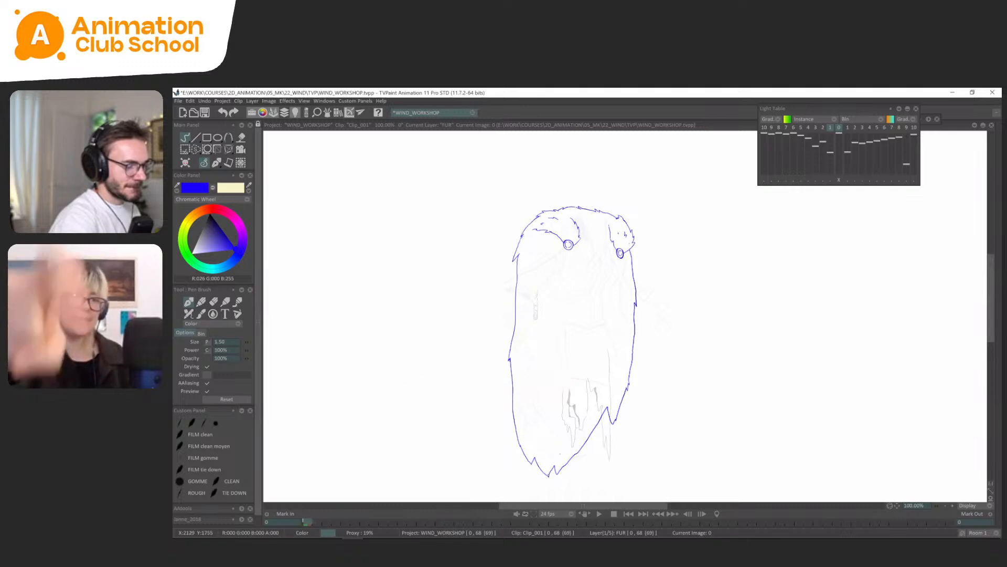
{"action": "key", "text": "Left"}
{"action": "key", "text": "Right"}
{"action": "key", "text": "Left"}
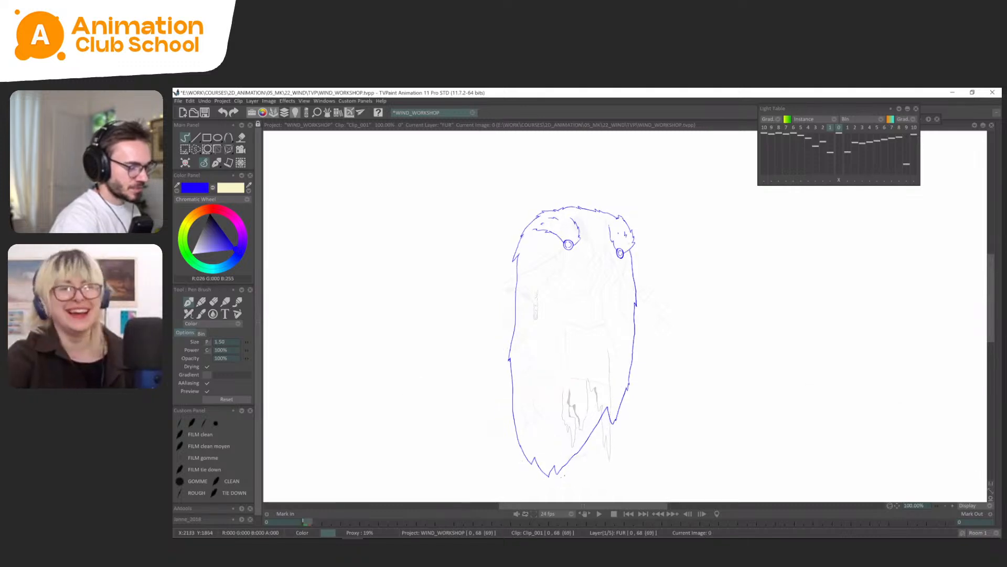
{"action": "key", "text": "Right"}
Select the cape's lower right edge at FUR frame 14 and shift it slightly, comparing it with frame 0.
{"action": "key", "text": "s"}
{"action": "left_click_drag", "start_coordinate": [589, 422], "coordinate": [597, 420]}
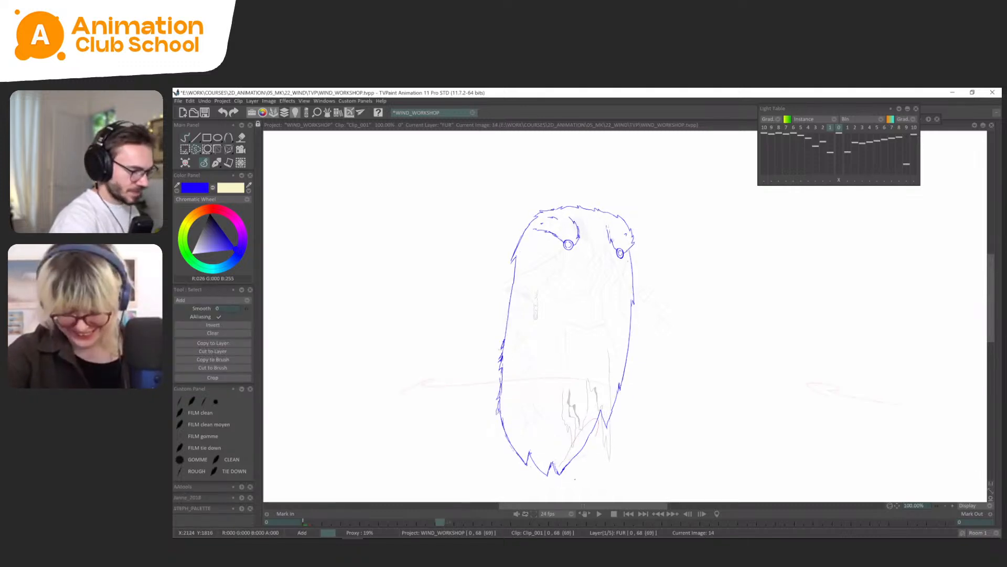
{"action": "key", "text": "p"}
{"action": "left_click_drag", "start_coordinate": [578, 482], "coordinate": [572, 483]}
{"action": "key", "text": "Left"}
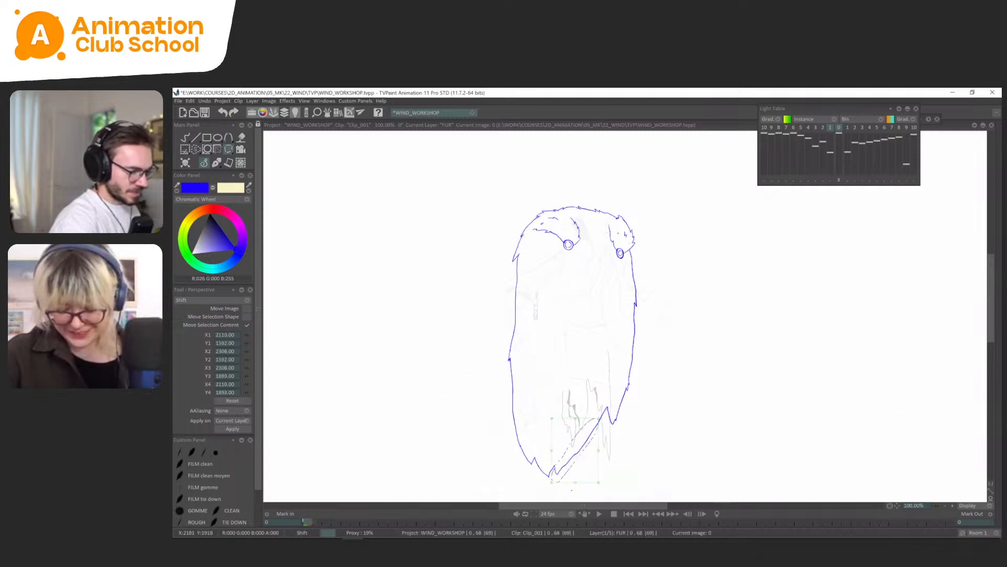
{"action": "key", "text": "Right"}
{"action": "key", "text": "Left"}
{"action": "key", "text": "Right"}
Redraw the line joining the bottom tuft to the lower right edge at FUR frame 14 and flip through the neighbouring frames.
{"action": "left_click", "coordinate": [214, 168]}
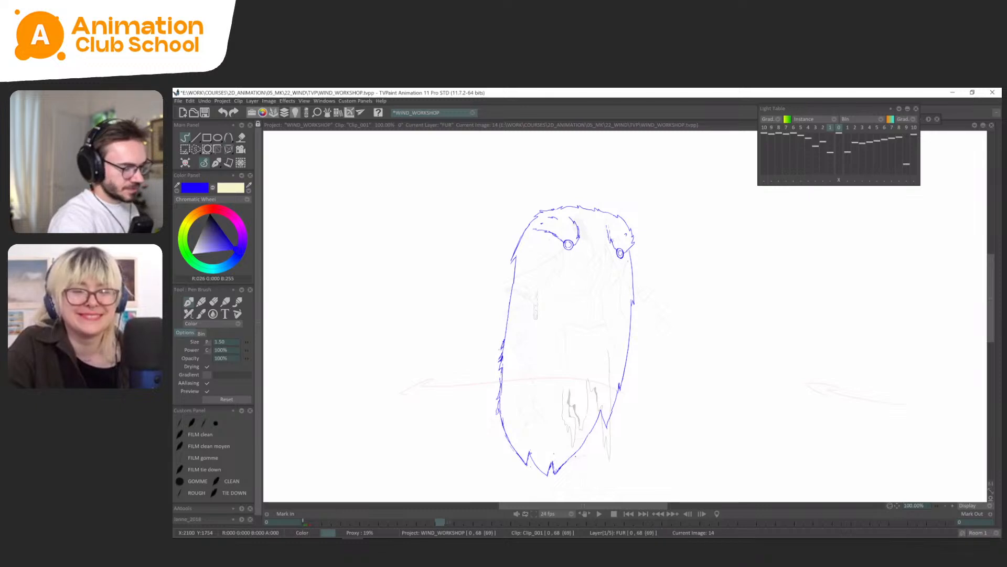
{"action": "key", "text": "Right"}
{"action": "key", "text": "Right"}
{"action": "key", "text": "Right"}
{"action": "key", "text": "Right"}
{"action": "key", "text": "Left"}
{"action": "key", "text": "Left"}
{"action": "key", "text": "Right"}
{"action": "key", "text": "Right"}
{"action": "key", "text": "Right"}
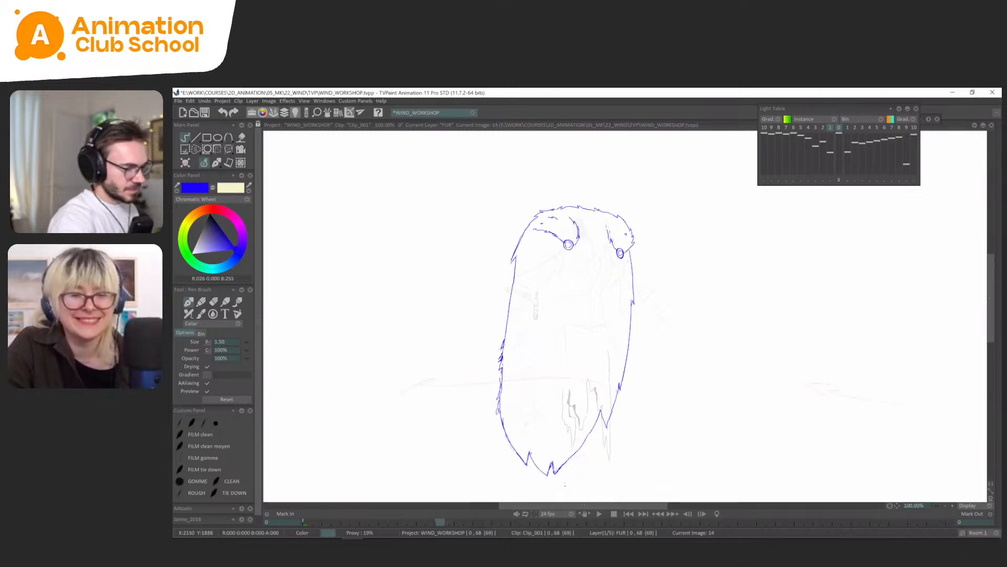
{"action": "key", "text": "Left"}
{"action": "key", "text": "Left"}
{"action": "key", "text": "Right"}
{"action": "key", "text": "Left"}
{"action": "key", "text": "Left"}
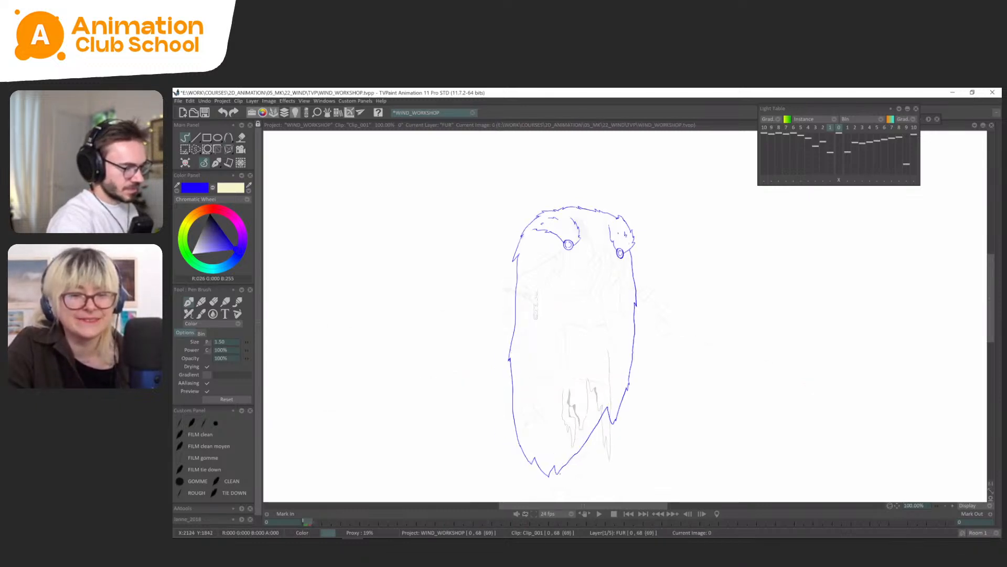
Sketch the pointed bottom tuft at FUR frame 18, checking its shape against frame 14.
{"action": "key", "text": "Right"}
{"action": "key", "text": "Right"}
{"action": "left_click_drag", "start_coordinate": [556, 465], "coordinate": [555, 475]}
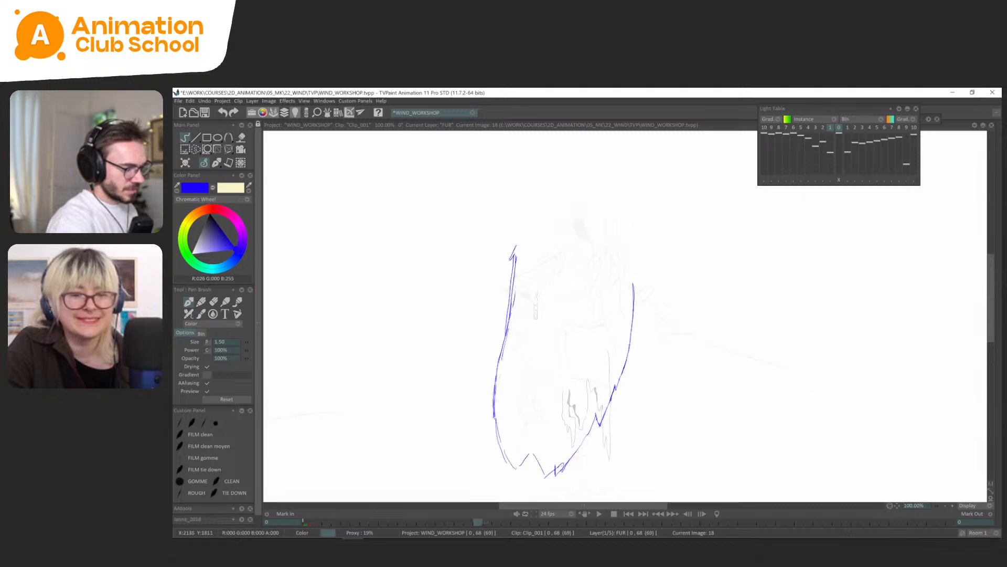
{"action": "key", "text": "Left"}
{"action": "key", "text": "Right"}
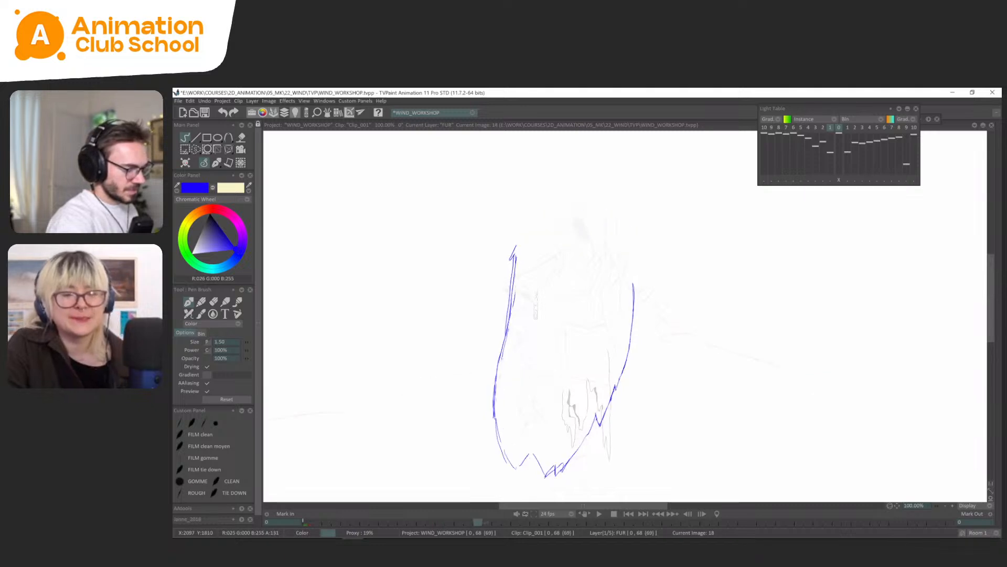
{"action": "key", "text": "Left"}
{"action": "key", "text": "Right"}
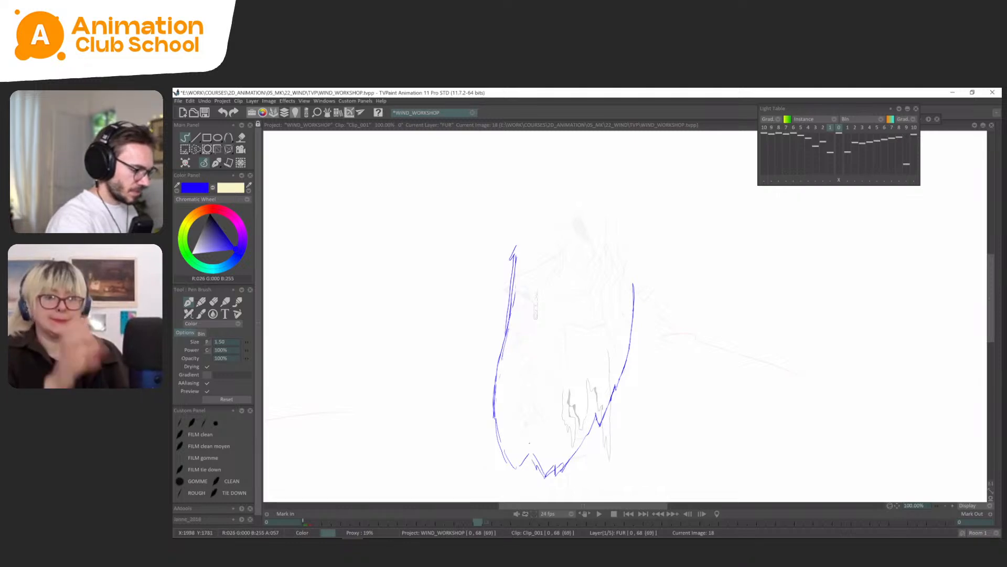
Delete the surplus overlapping lines around the bottom tufts at FUR frame 18 and compare the result with frame 14.
{"action": "key", "text": "s"}
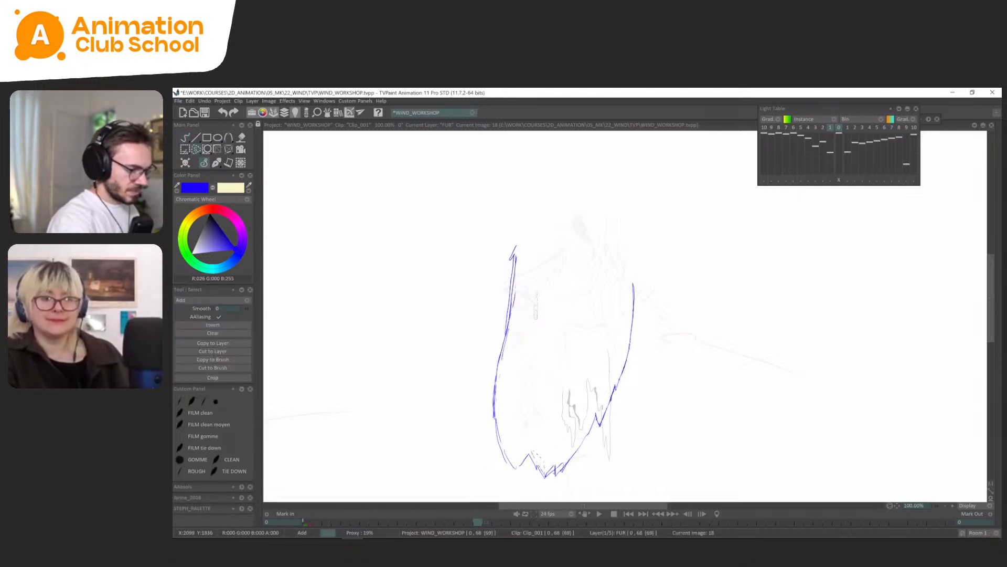
{"action": "left_click", "coordinate": [210, 160]}
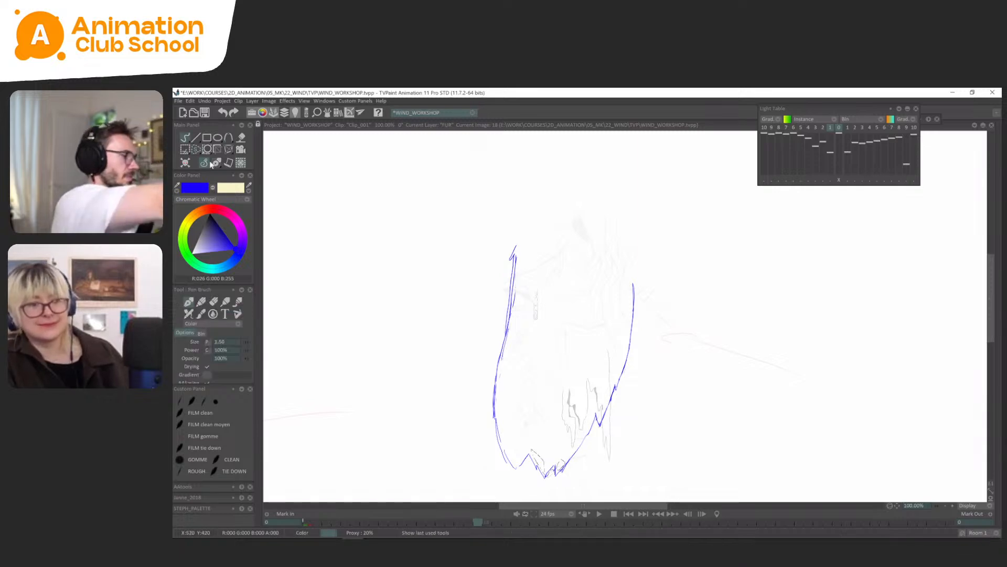
{"action": "key", "text": "Left"}
{"action": "key", "text": "Left"}
{"action": "key", "text": "Right"}
{"action": "key", "text": "Right"}
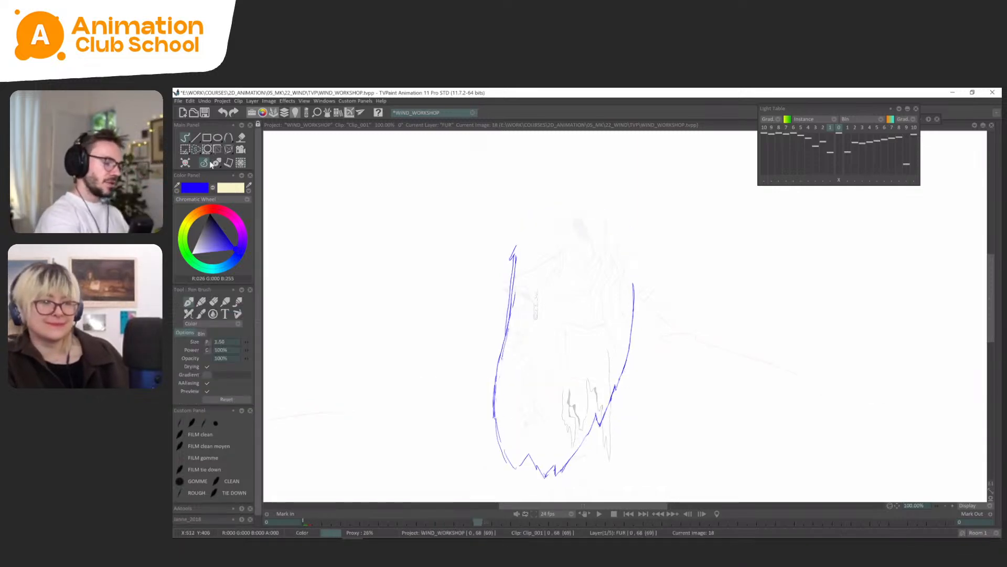
{"action": "key", "text": "Left"}
{"action": "key", "text": "Right"}
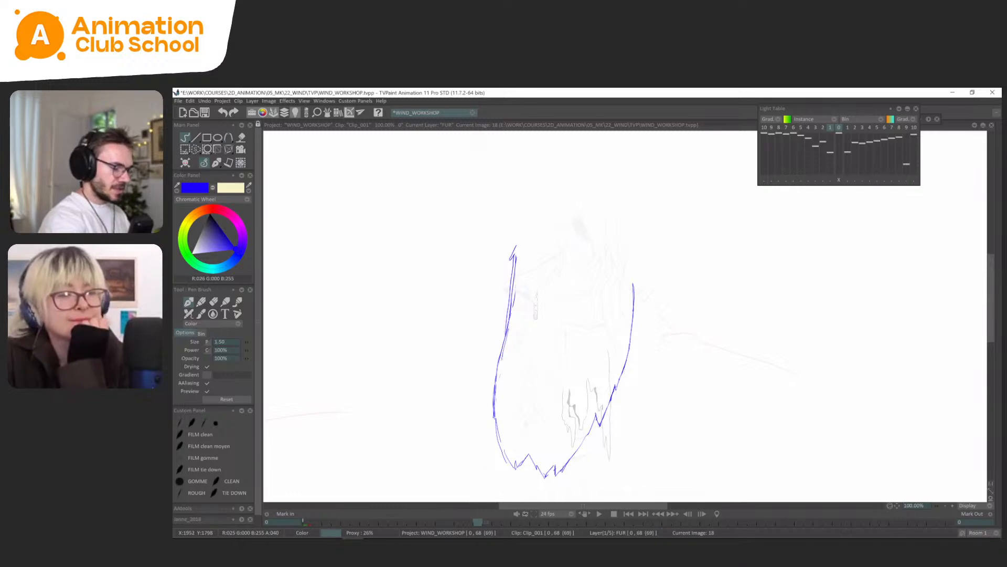
Flip between FUR frames 14, 18 and 22 to examine how the cape's lower left edge and bottom tufts move.
{"action": "key", "text": "Left"}
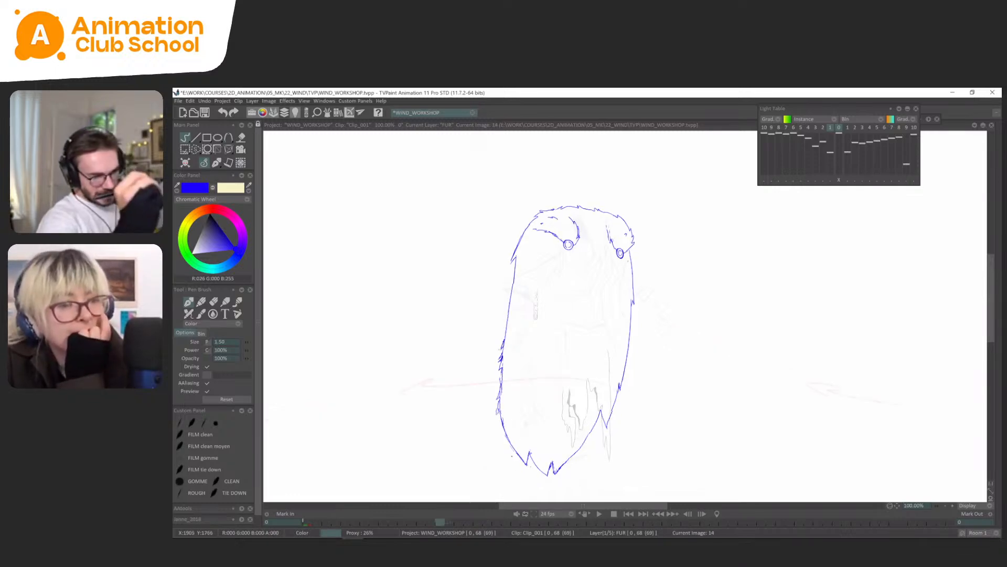
{"action": "key", "text": "Right"}
{"action": "key", "text": "Right"}
{"action": "key", "text": "Left"}
{"action": "key", "text": "Left"}
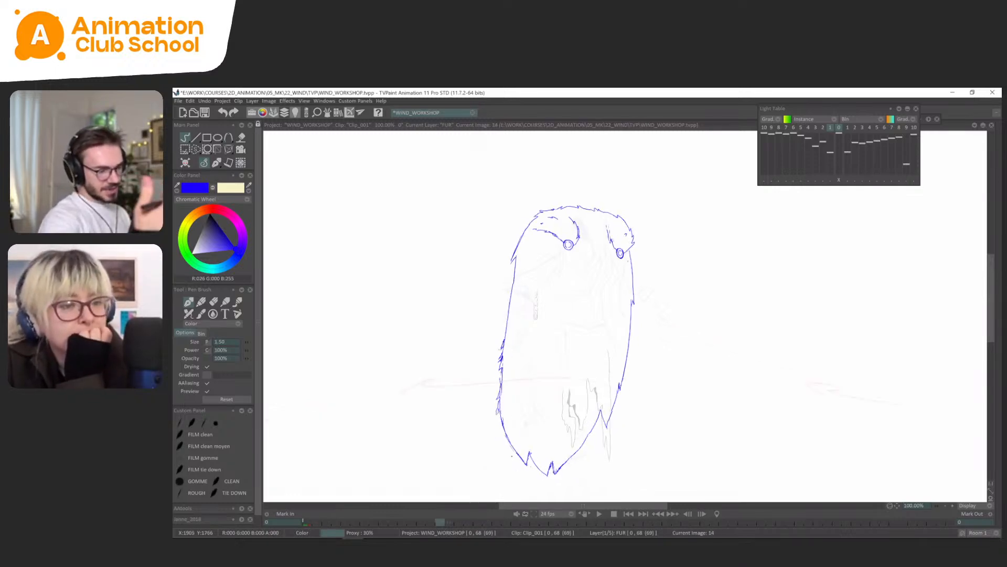
{"action": "key", "text": "Right"}
{"action": "key", "text": "Left"}
{"action": "key", "text": "Right"}
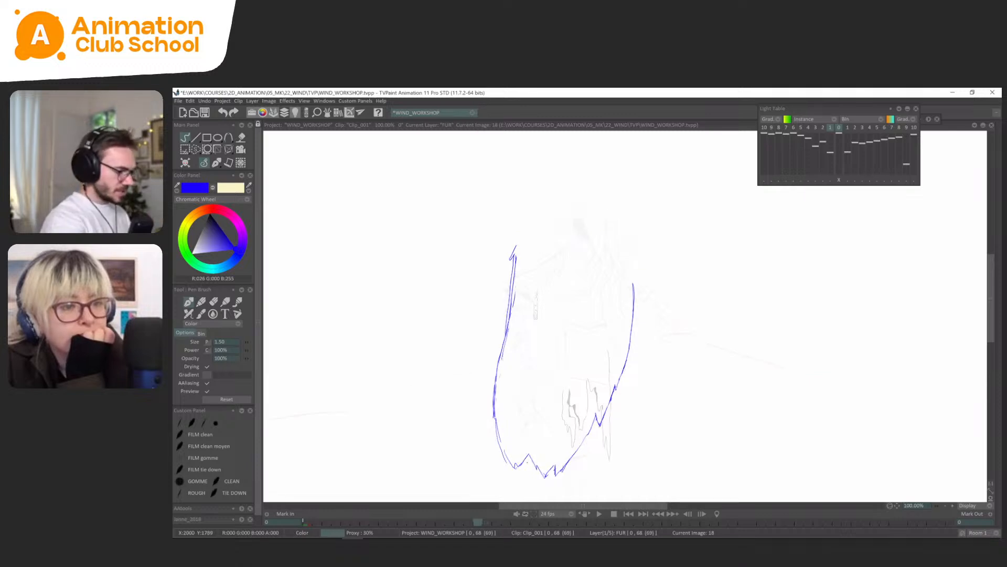
Select the cape's lower left edge at FUR frame 18 and distort it inward towards the bottom tuft.
{"action": "key", "text": "s"}
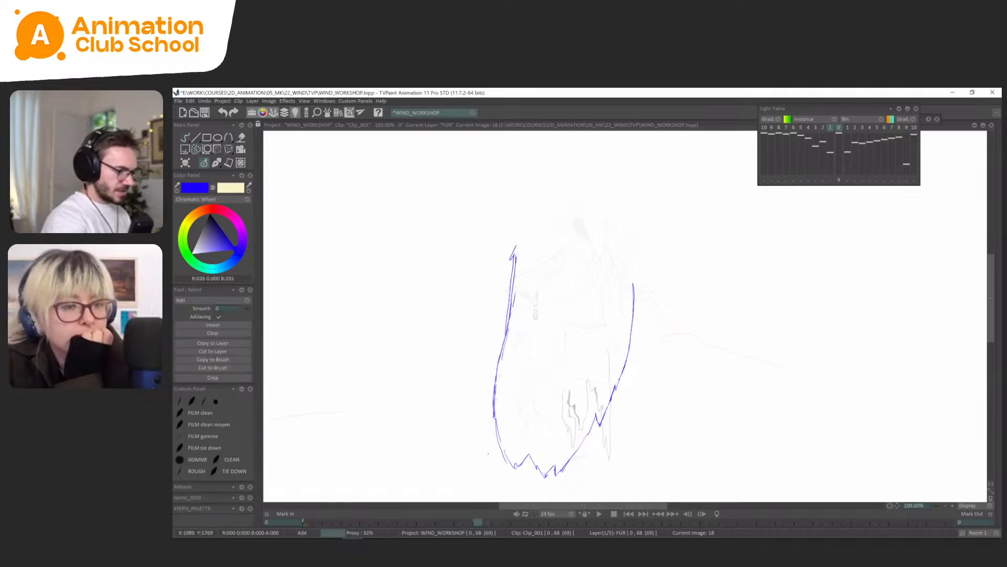
{"action": "left_click_drag", "start_coordinate": [488, 453], "coordinate": [490, 421]}
{"action": "key", "text": "ctrl+t"}
{"action": "left_click_drag", "start_coordinate": [508, 476], "coordinate": [518, 470]}
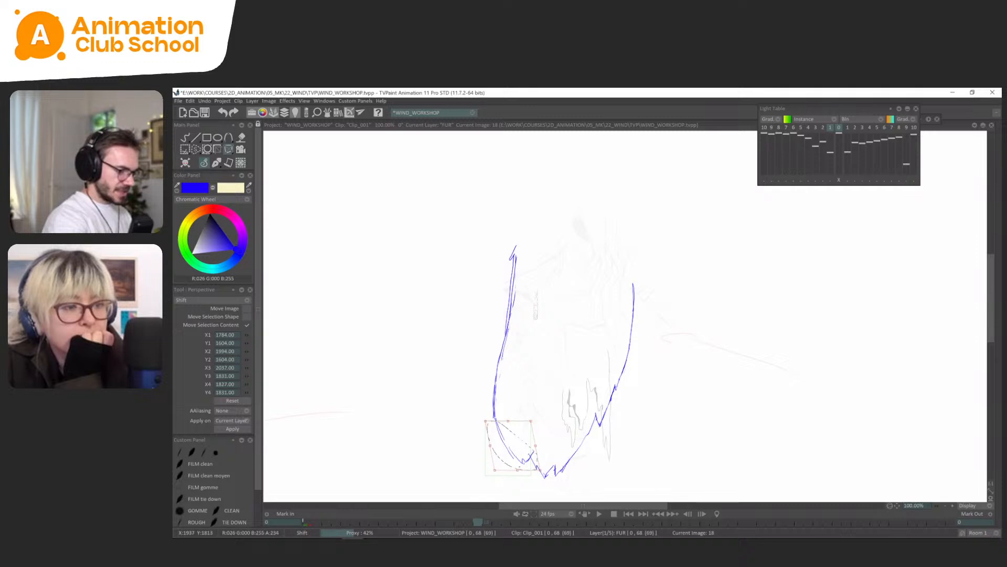
{"action": "left_click", "coordinate": [217, 163]}
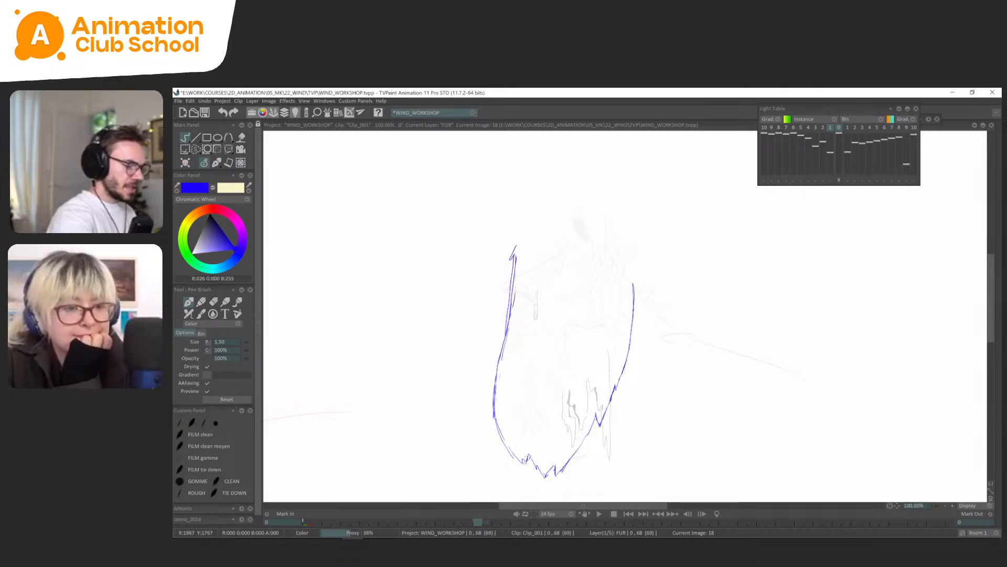
Redraw the lower left edge down into the bottom left tuft at FUR frame 18 and check it against frame 14.
{"action": "left_click_drag", "start_coordinate": [507, 445], "coordinate": [520, 464]}
{"action": "key", "text": "Left"}
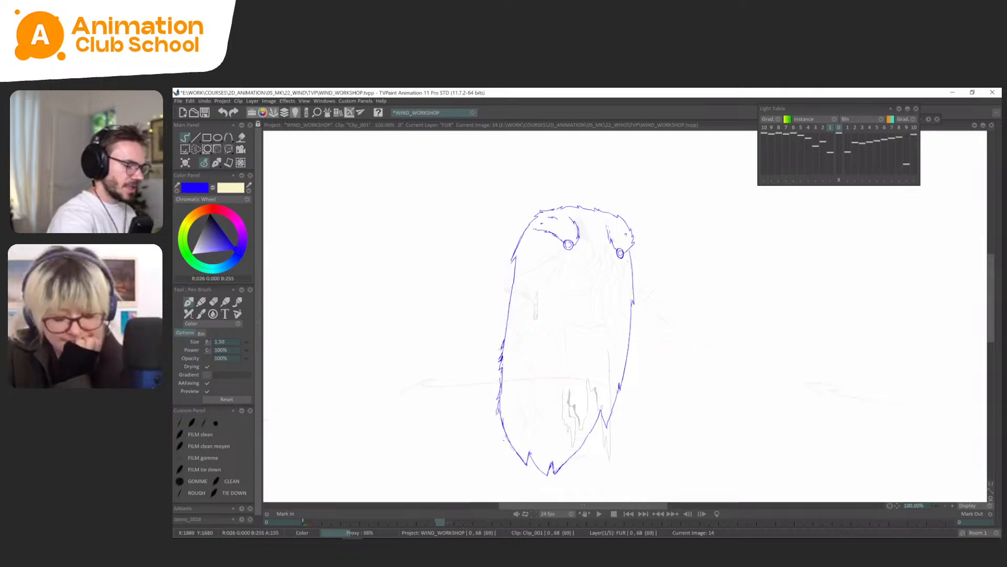
{"action": "key", "text": "Right"}
{"action": "key", "text": "Left"}
{"action": "key", "text": "Left"}
{"action": "key", "text": "Right"}
Add a small fur tuft low on the cape's left edge at FUR frame 18 and compare it with frame 14.
{"action": "left_click_drag", "start_coordinate": [504, 341], "coordinate": [510, 395]}
{"action": "key", "text": "ctrl+z"}
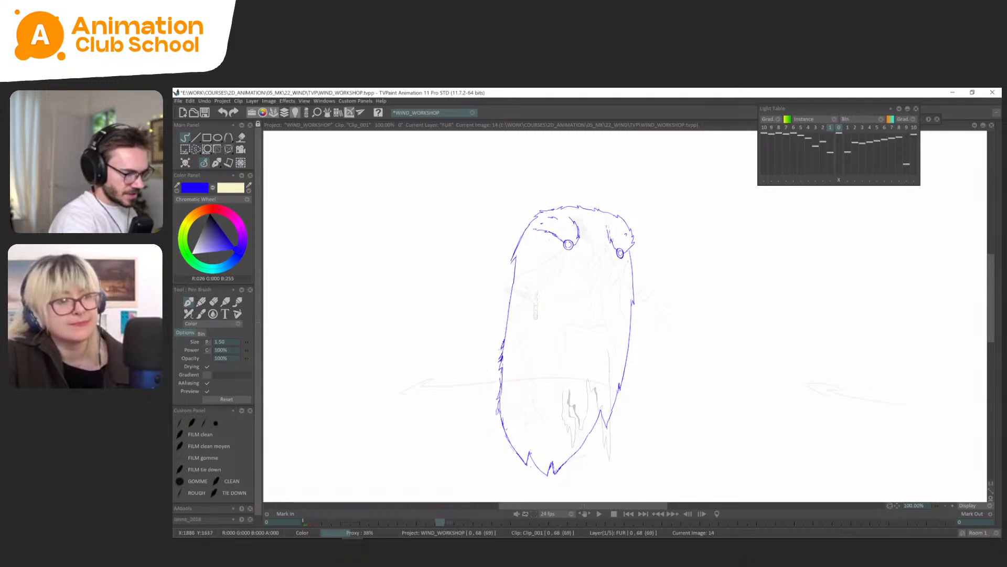
{"action": "key", "text": "Right"}
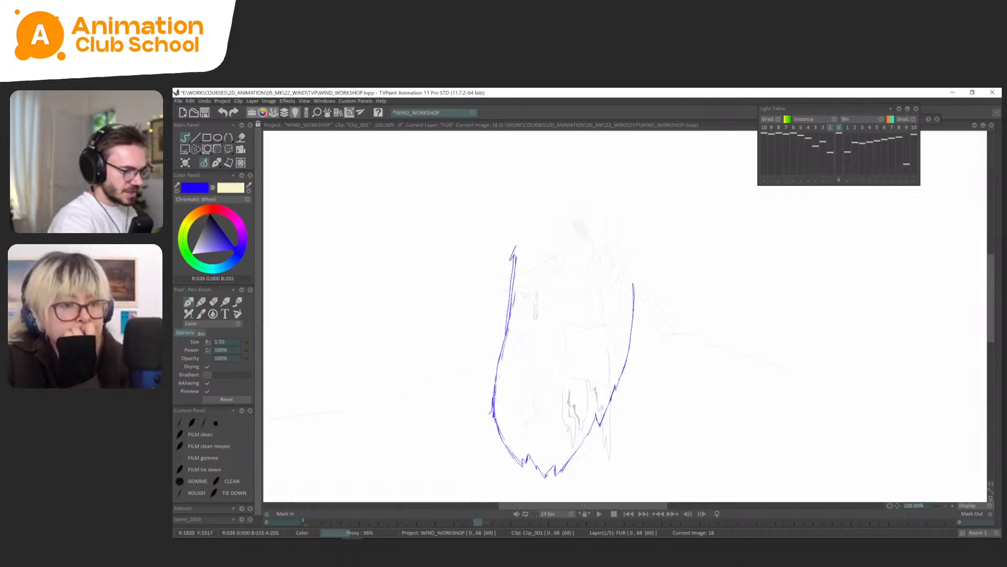
{"action": "key", "text": "Left"}
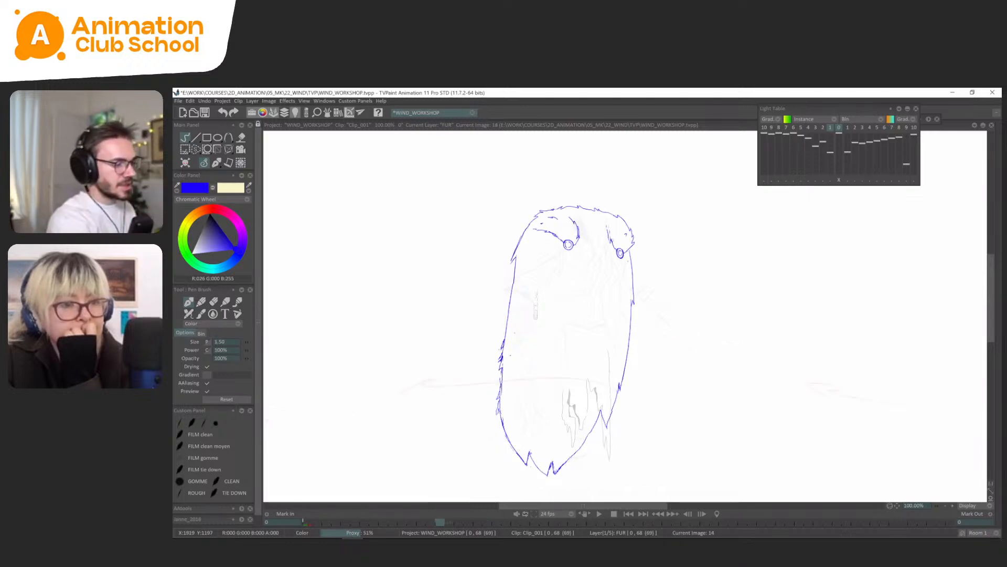
{"action": "key", "text": "Right"}
{"action": "key", "text": "Left"}
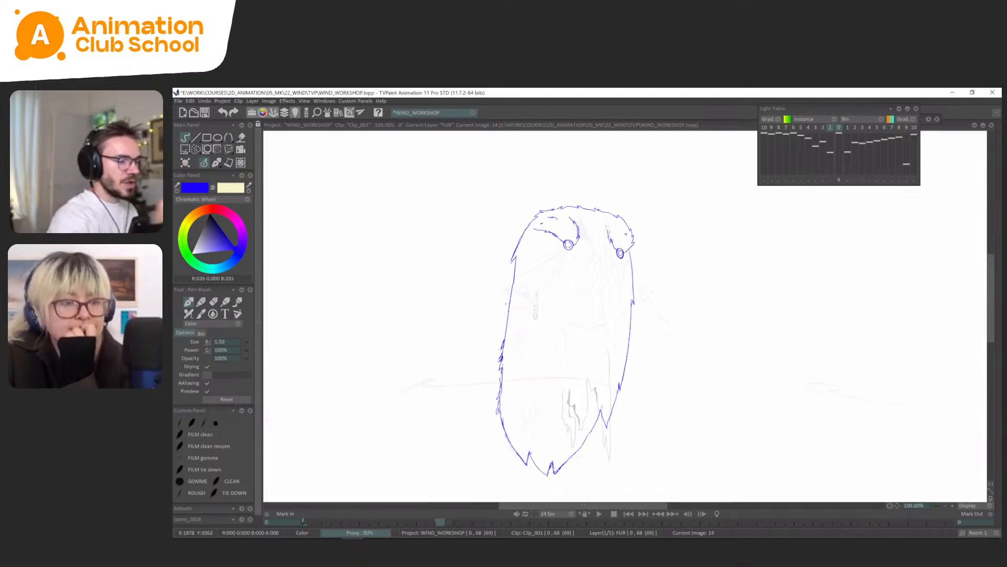
Delete the doubled middle section of the left edge at FUR frame 18 and redraw it as one line with a small tuft.
{"action": "key", "text": "Right"}
{"action": "key", "text": "s"}
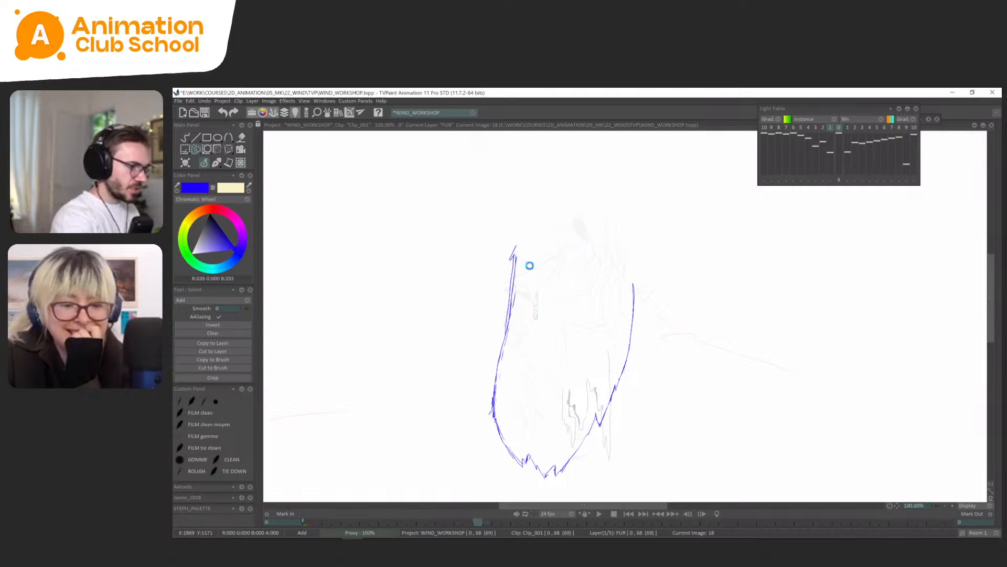
{"action": "key", "text": "ctrl+z"}
{"action": "left_click", "coordinate": [215, 164]}
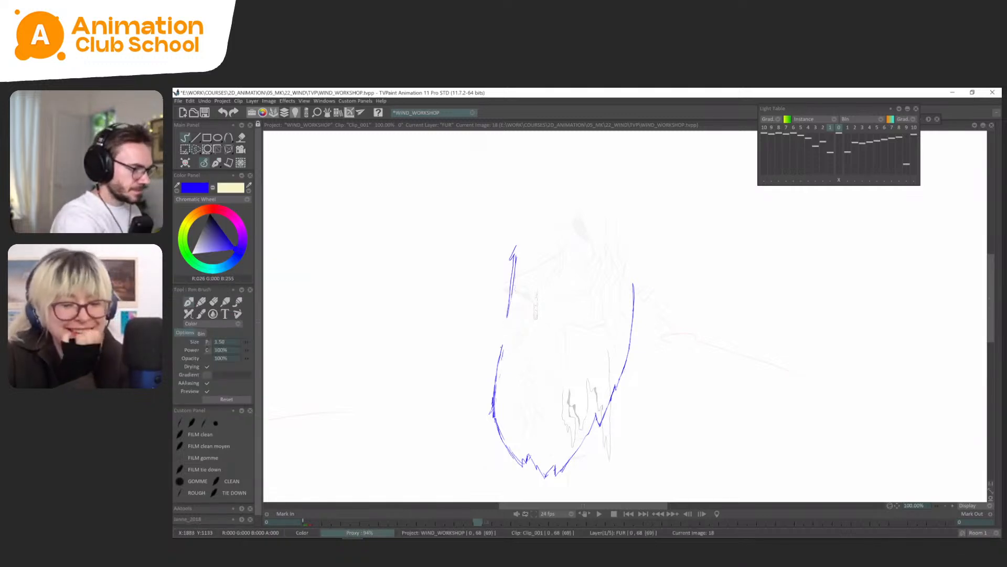
{"action": "key", "text": "Left"}
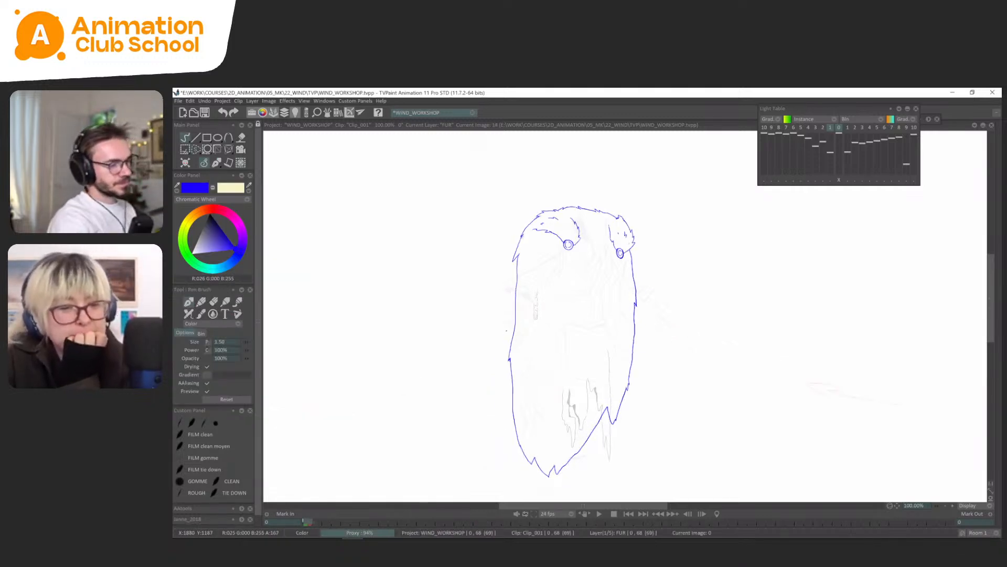
{"action": "key", "text": "Right"}
{"action": "key", "text": "Left"}
{"action": "key", "text": "Right"}
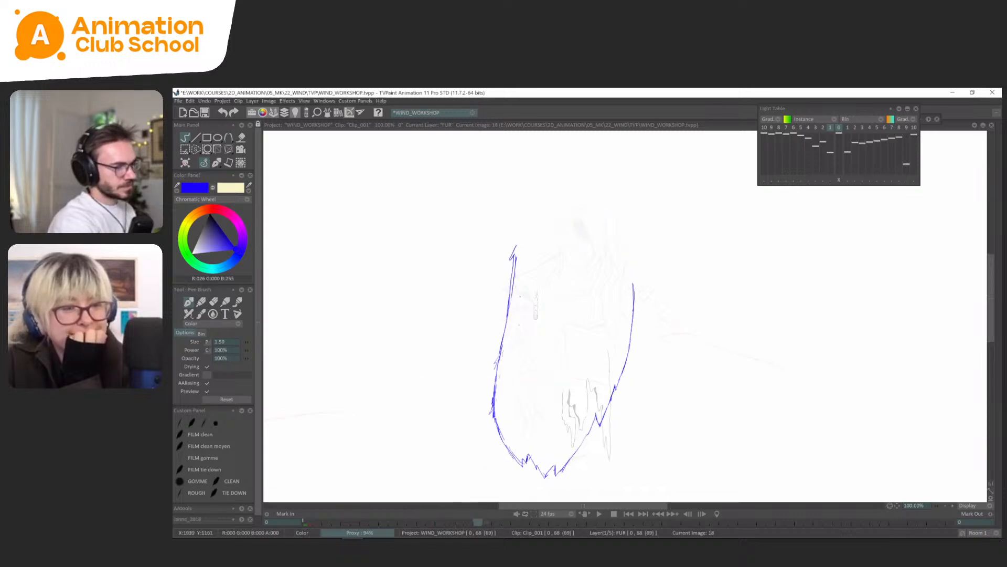
Flip back and forth through the FUR frames from 0 onwards to examine the left edge and the collar.
{"action": "key", "text": "Right"}
{"action": "key", "text": "Left"}
{"action": "key", "text": "Left"}
{"action": "key", "text": "Left"}
{"action": "key", "text": "Right"}
{"action": "key", "text": "Right"}
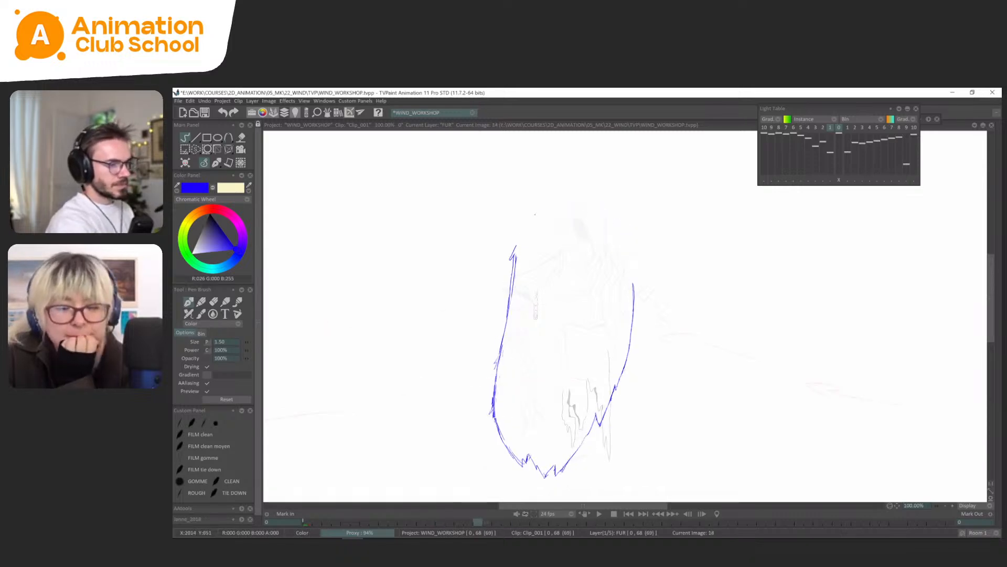
{"action": "key", "text": "Left"}
{"action": "key", "text": "Left"}
{"action": "key", "text": "Right"}
{"action": "key", "text": "Left"}
{"action": "key", "text": "Right"}
{"action": "key", "text": "Left"}
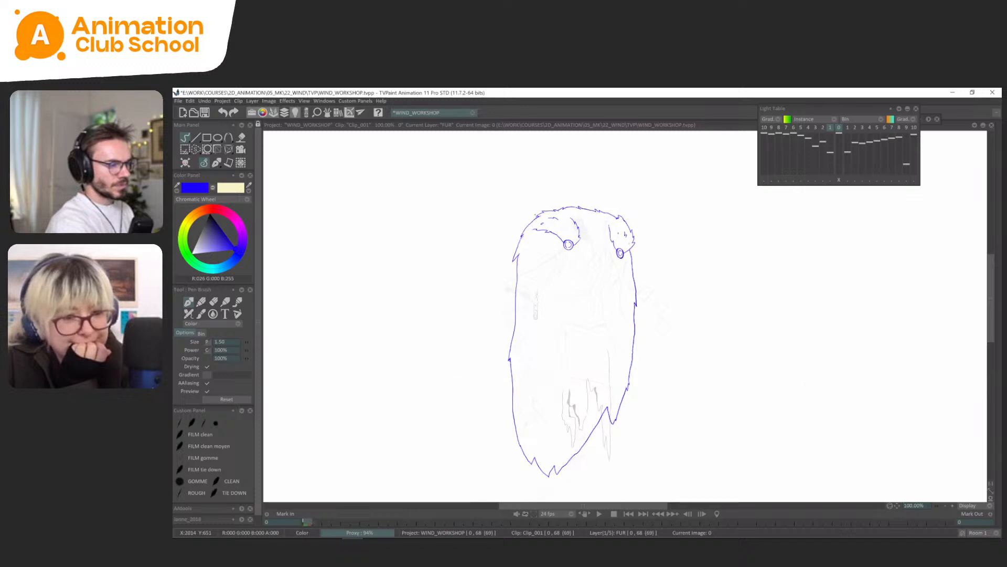
{"action": "key", "text": "Right"}
{"action": "key", "text": "Left"}
{"action": "key", "text": "Right"}
Lasso the fur collar with its clasps at FUR frame 14 and cut it out to a brush.
{"action": "mouse_move", "coordinate": [631, 188]}
{"action": "left_mouse_down"}
{"action": "mouse_move", "coordinate": [598, 230]}
{"action": "mouse_move", "coordinate": [499, 260]}
{"action": "left_mouse_up"}
{"action": "key", "text": "s"}
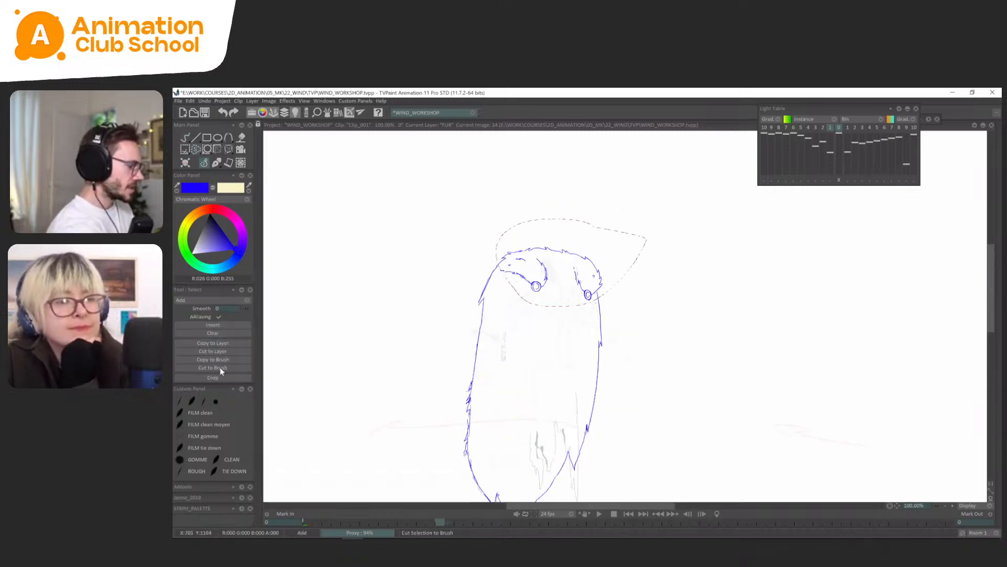
{"action": "left_click", "coordinate": [221, 367]}
{"action": "key", "text": "Right"}
{"action": "key", "text": "Left"}
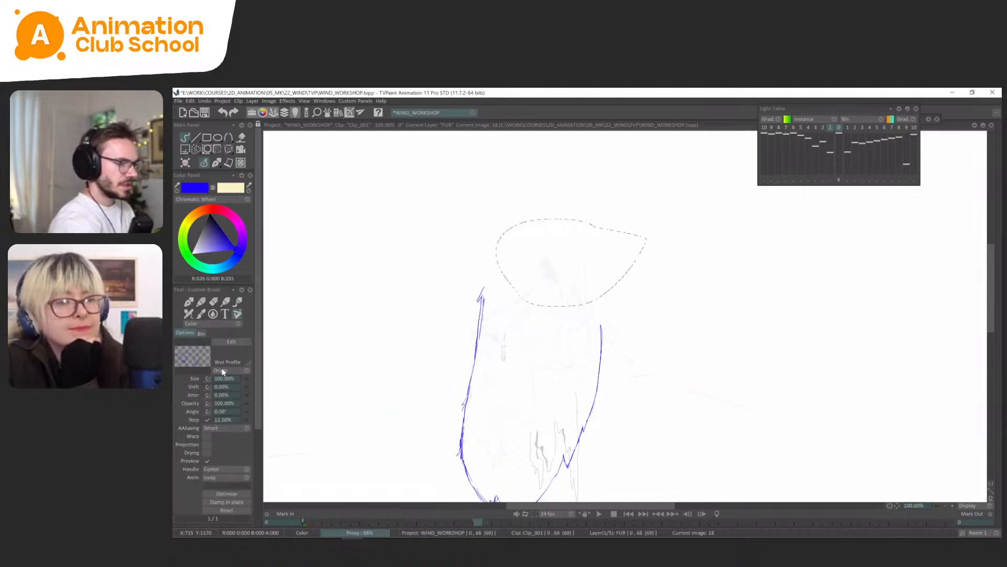
{"action": "key", "text": "Right"}
{"action": "left_click", "coordinate": [243, 502]}
{"action": "key", "text": "Left"}
{"action": "key", "text": "Left"}
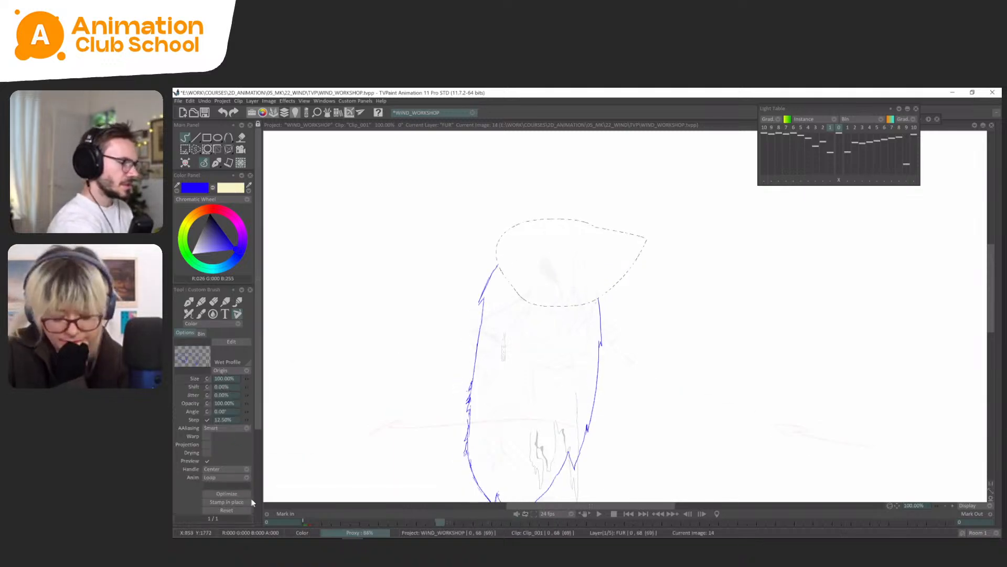
{"action": "key", "text": "Right"}
{"action": "key", "text": "Left"}
Copy the collar at FUR frame 0 to a brush and stamp it in place on frames 14, 18 and 22.
{"action": "key", "text": "s"}
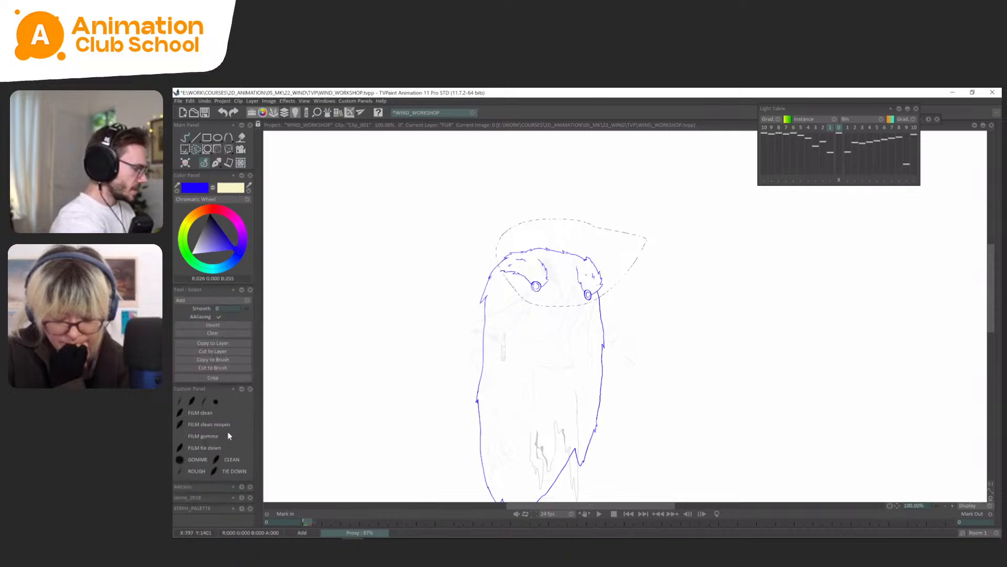
{"action": "left_click", "coordinate": [226, 361]}
{"action": "key", "text": "Right"}
{"action": "left_click", "coordinate": [240, 504]}
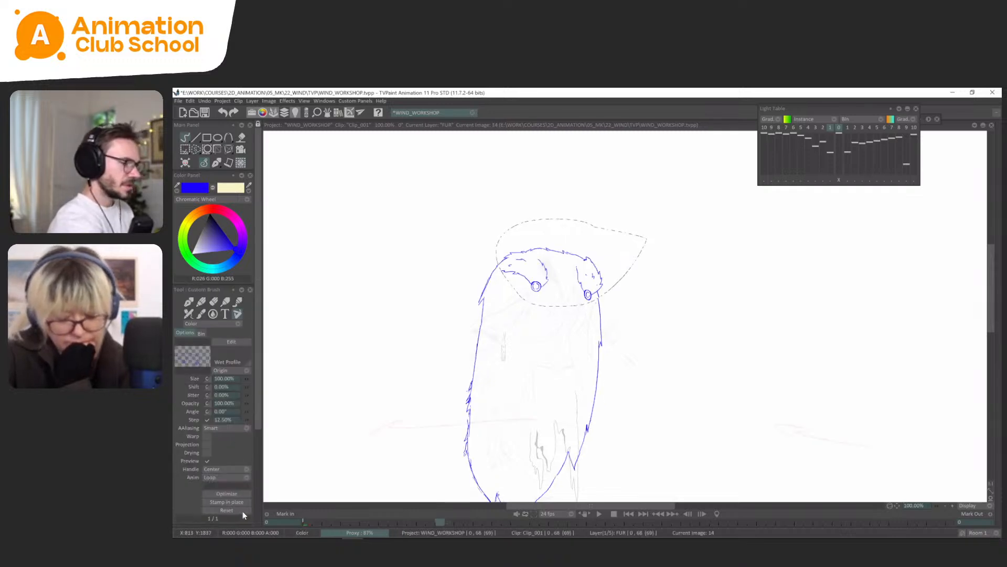
{"action": "key", "text": "Right"}
{"action": "key", "text": "Left"}
{"action": "key", "text": "Right"}
{"action": "left_click", "coordinate": [243, 502]}
{"action": "key", "text": "Left"}
{"action": "key", "text": "Right"}
{"action": "key", "text": "Right"}
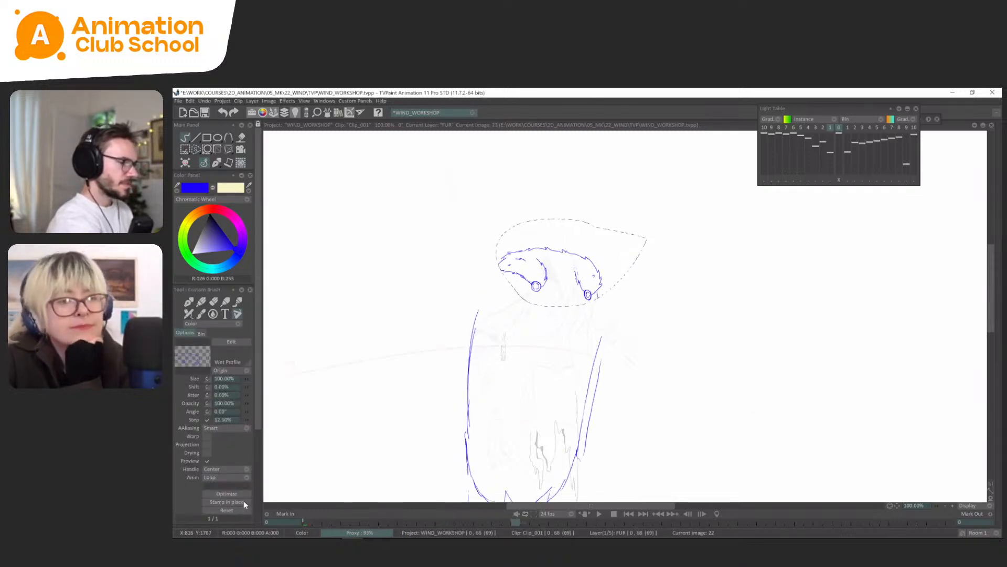
{"action": "key", "text": "Left"}
Delete the stamped collar's fur outline at FUR frame 18, keeping the two clasps, and show the next drawing in the light table.
{"action": "left_click", "coordinate": [215, 163]}
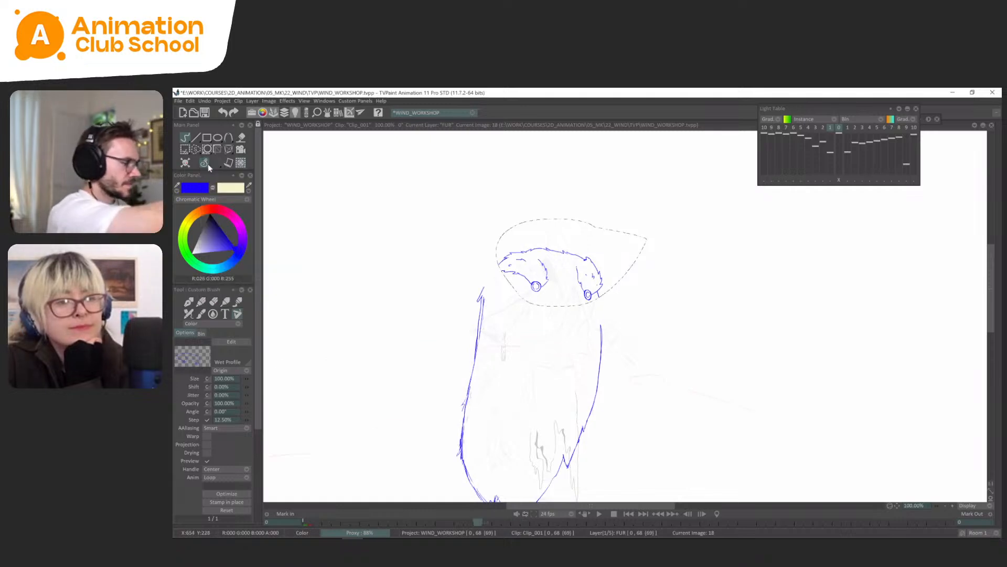
{"action": "key", "text": "ctrl+d"}
{"action": "left_click", "coordinate": [216, 164]}
{"action": "left_click", "coordinate": [223, 168]}
{"action": "scroll", "coordinate": [625, 317], "scroll_direction": "up", "scroll_amount": 1}
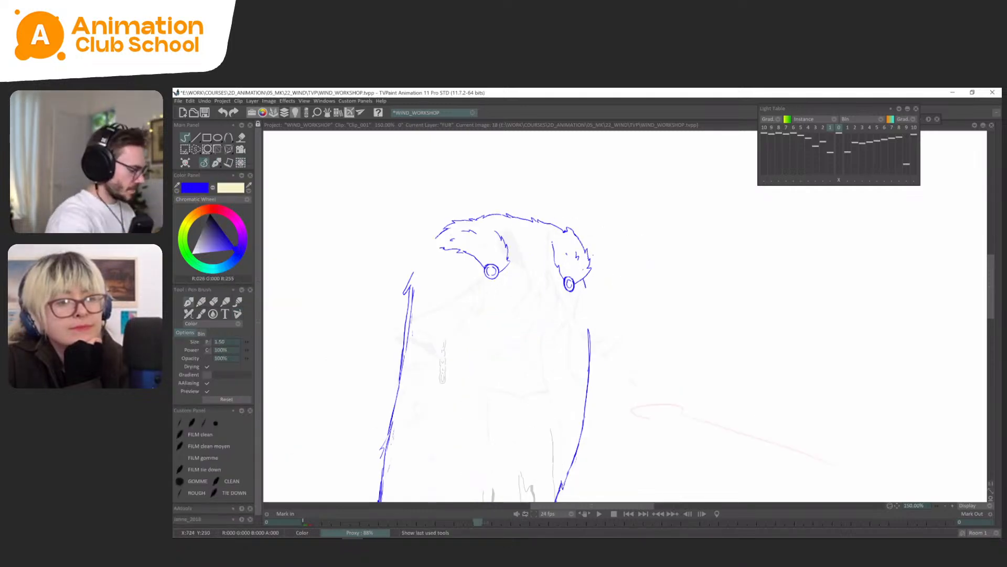
{"action": "left_click_drag", "start_coordinate": [566, 205], "coordinate": [576, 241]}
{"action": "key", "text": "s"}
{"action": "mouse_move", "coordinate": [576, 239]}
{"action": "left_mouse_down"}
{"action": "mouse_move", "coordinate": [524, 301]}
{"action": "mouse_move", "coordinate": [616, 306]}
{"action": "left_mouse_up"}
{"action": "key", "text": "Delete"}
{"action": "left_click", "coordinate": [216, 164]}
{"action": "left_click", "coordinate": [216, 166]}
{"action": "key", "text": "ctrl+d"}
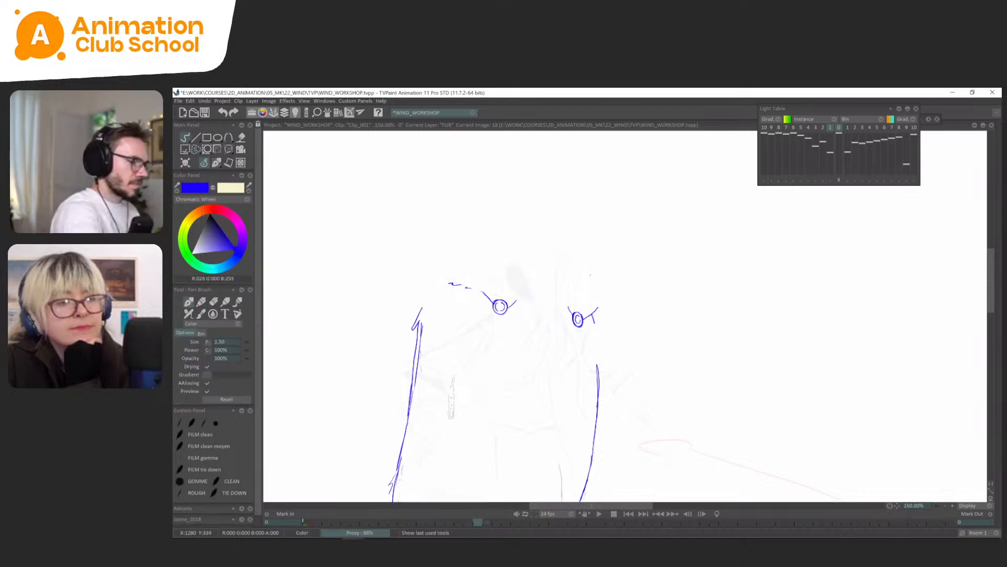
{"action": "left_click", "coordinate": [847, 127]}
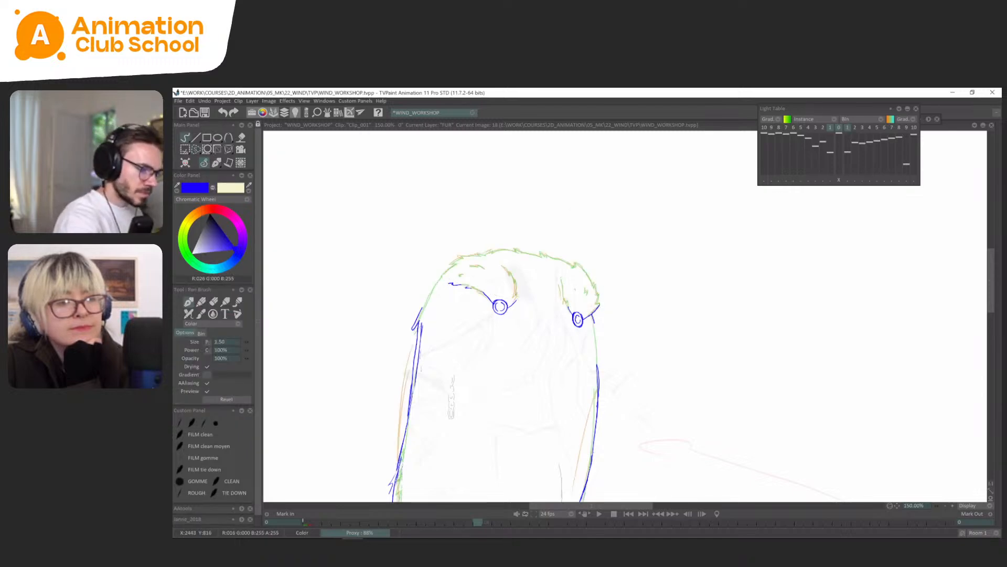
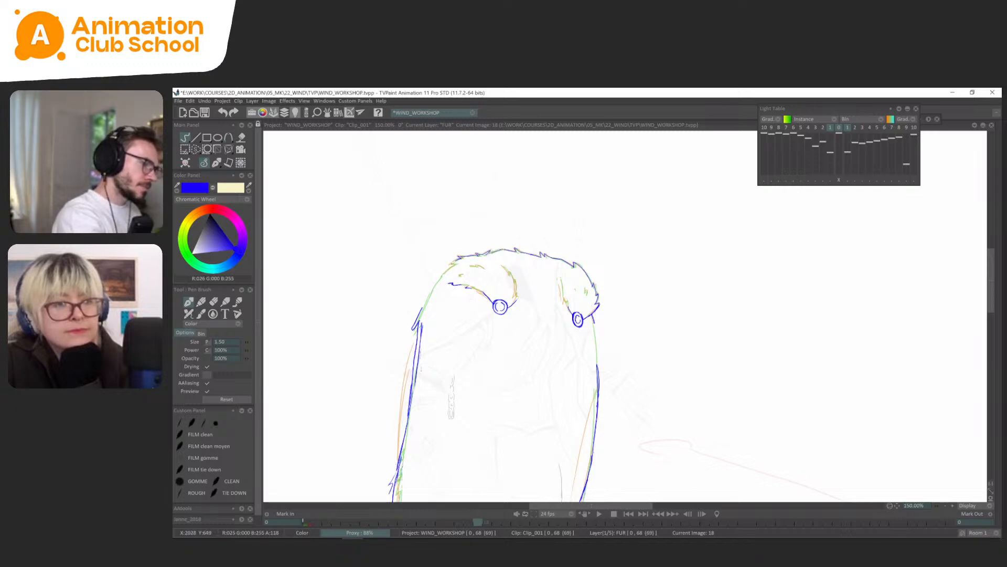
Finish tracing the fur collar's inner tufts and left shoulder line at FUR frame 18 over the light table drawings.
{"action": "left_click_drag", "start_coordinate": [512, 267], "coordinate": [509, 265]}
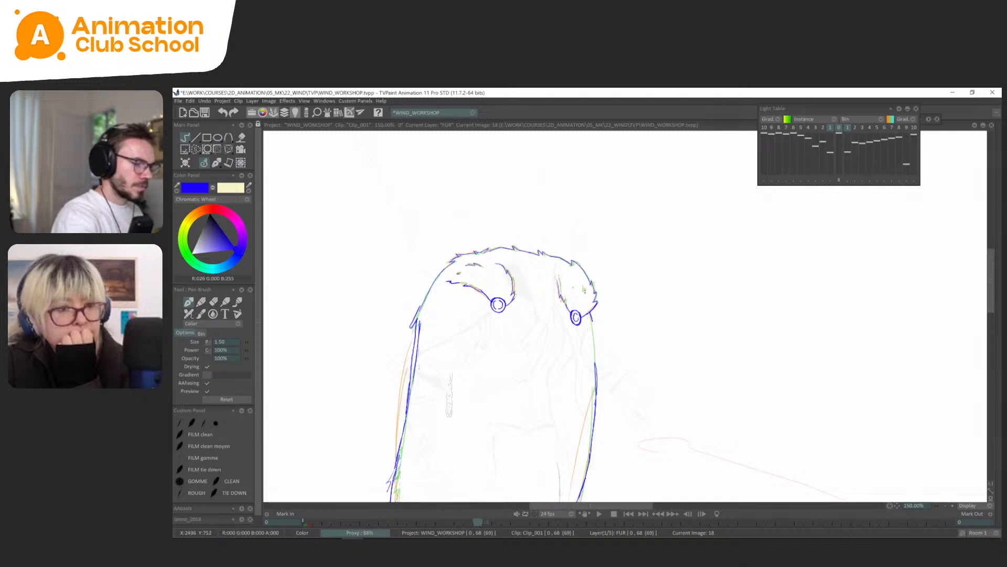
{"action": "scroll", "coordinate": [634, 296], "scroll_direction": "down", "scroll_amount": 1}
{"action": "scroll", "coordinate": [663, 247], "scroll_direction": "down", "scroll_amount": 1}
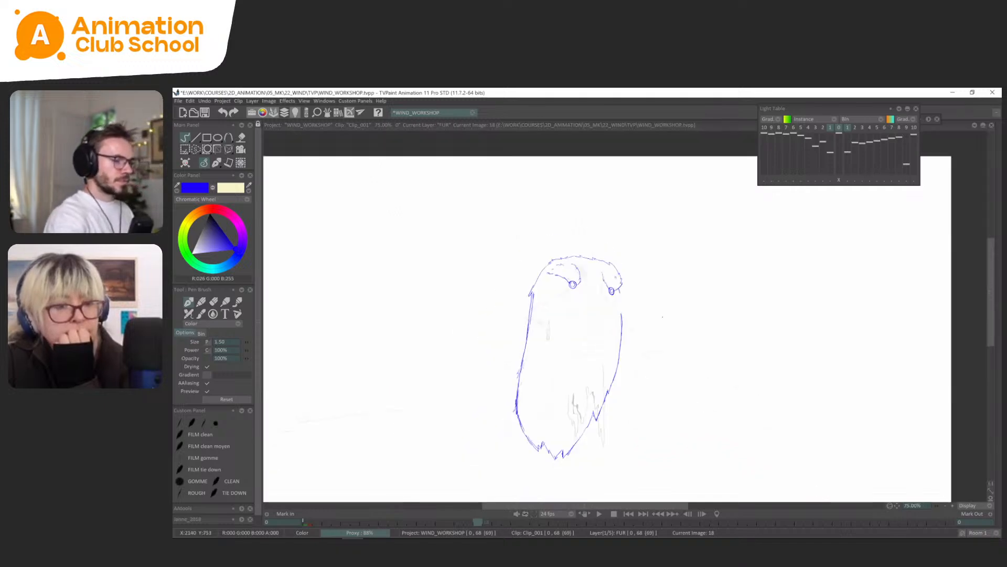
{"action": "left_click_drag", "start_coordinate": [748, 262], "coordinate": [748, 218]}
{"action": "key", "text": "Return"}
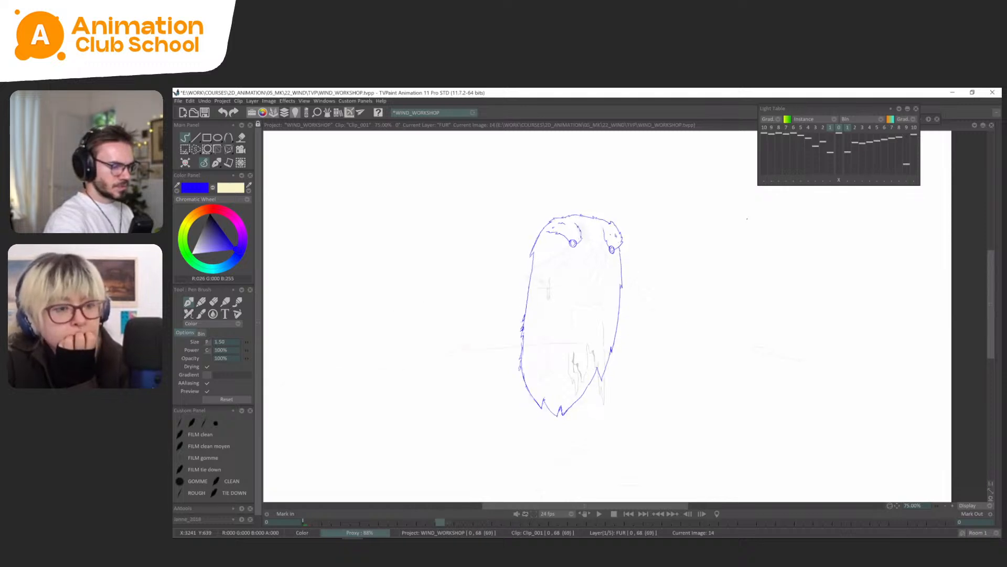
Lasso the lower part of the cape at FUR frame 18, nudge it slightly upward with a transform and deselect.
{"action": "key", "text": "s"}
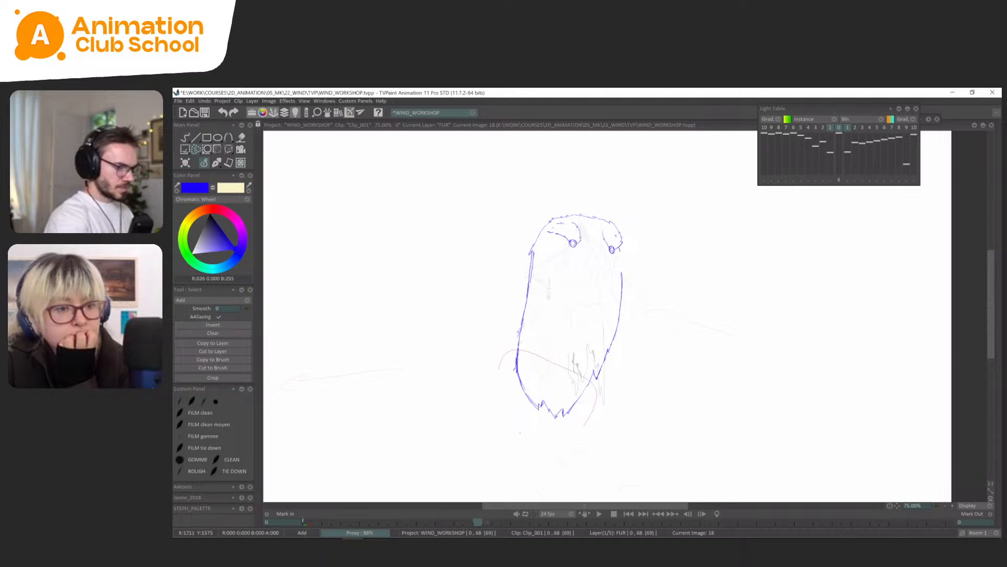
{"action": "left_click_drag", "start_coordinate": [499, 368], "coordinate": [523, 434]}
{"action": "key", "text": "ctrl+t"}
{"action": "left_click_drag", "start_coordinate": [499, 392], "coordinate": [498, 385]}
{"action": "key", "text": "Return"}
{"action": "key", "text": "Right"}
{"action": "key", "text": "Right"}
{"action": "key", "text": "Right"}
{"action": "key", "text": "Right"}
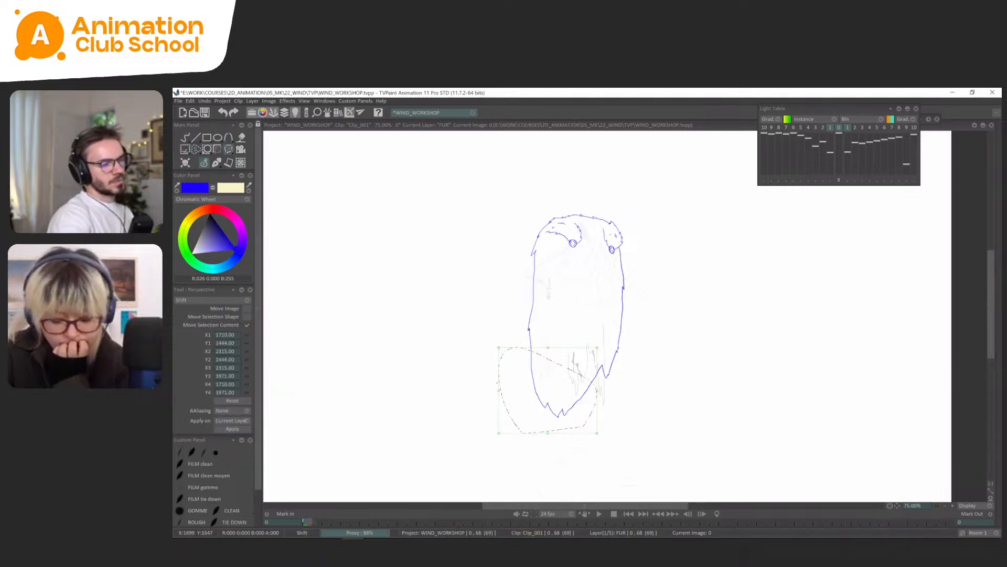
{"action": "left_click", "coordinate": [215, 163]}
{"action": "key", "text": "ctrl+d"}
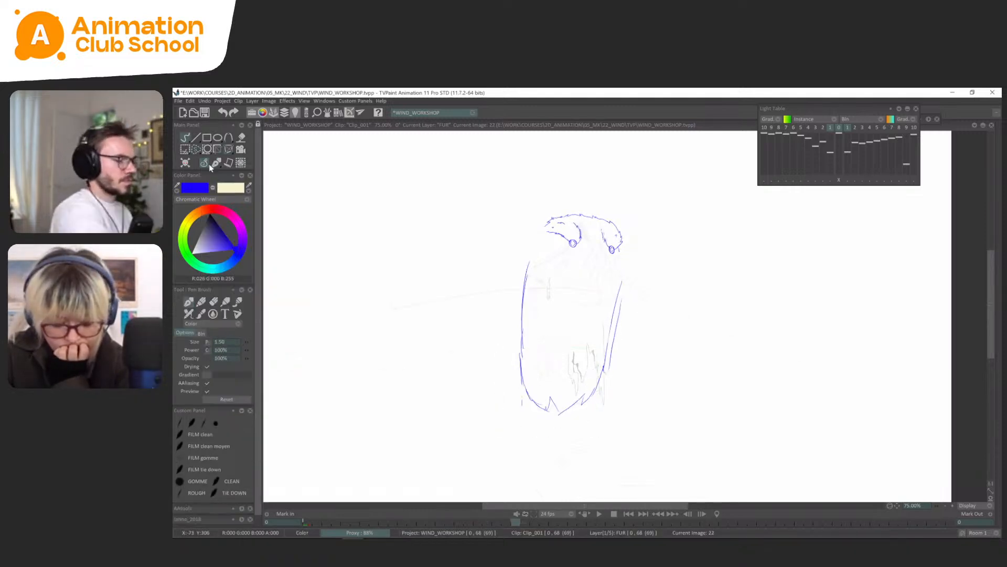
Draw pointed fur tufts along the cape's bottom hem at FUR frame 22, comparing them with the preceding drawings.
{"action": "key", "text": "Left"}
{"action": "key", "text": "Left"}
{"action": "key", "text": "Right"}
{"action": "key", "text": "Right"}
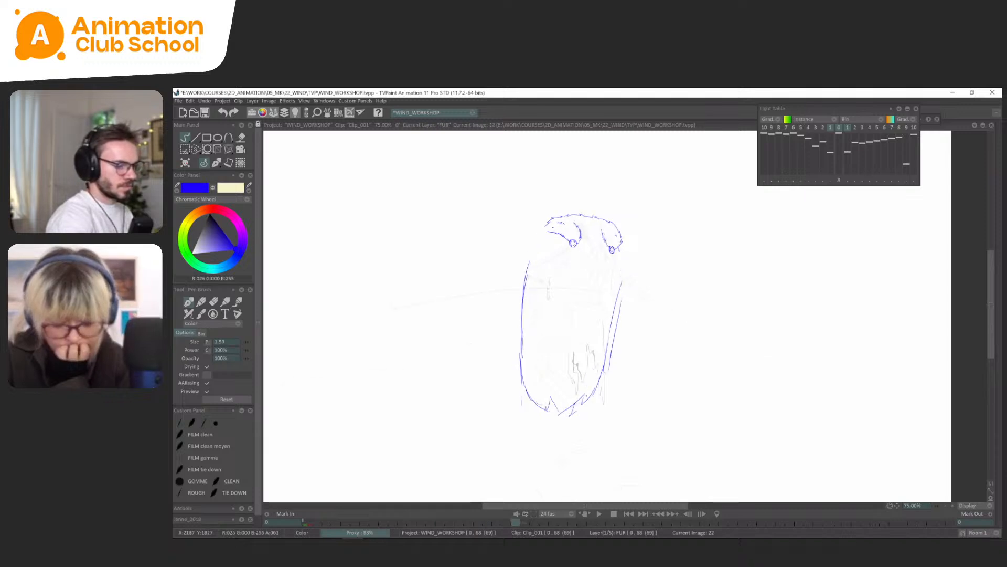
{"action": "key", "text": "Left"}
{"action": "key", "text": "Right"}
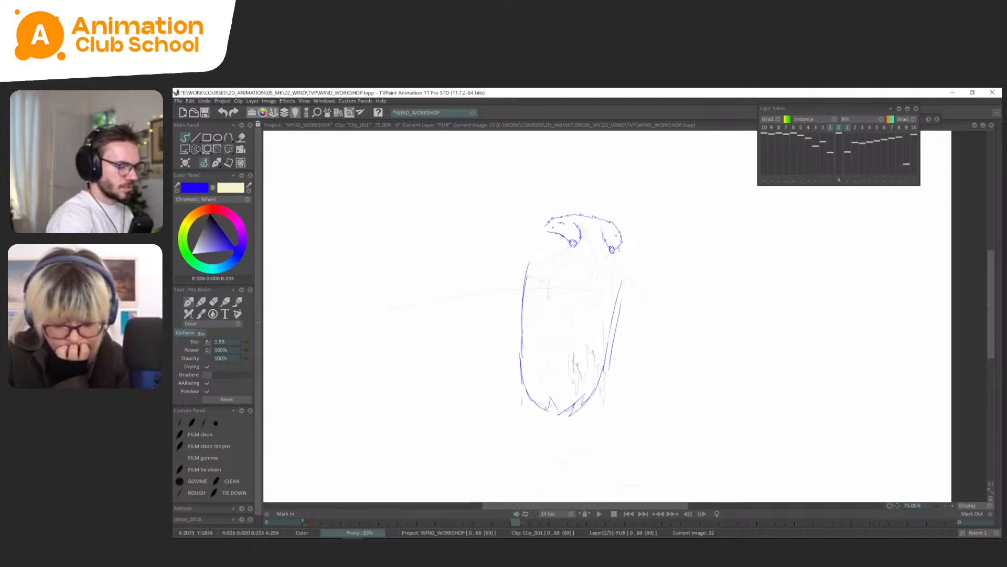
{"action": "key", "text": "Left"}
{"action": "key", "text": "Right"}
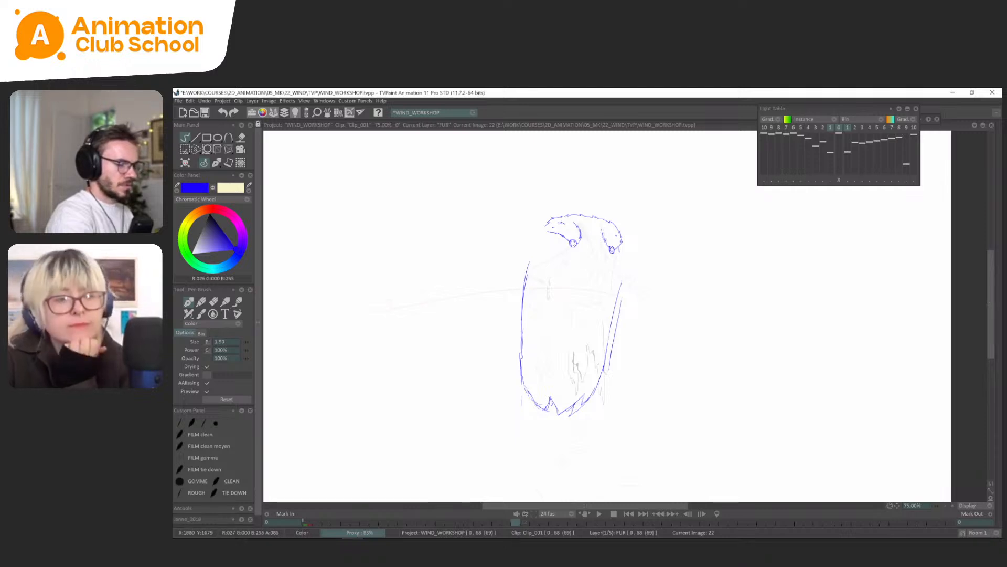
{"action": "key", "text": "Left"}
{"action": "key", "text": "Left"}
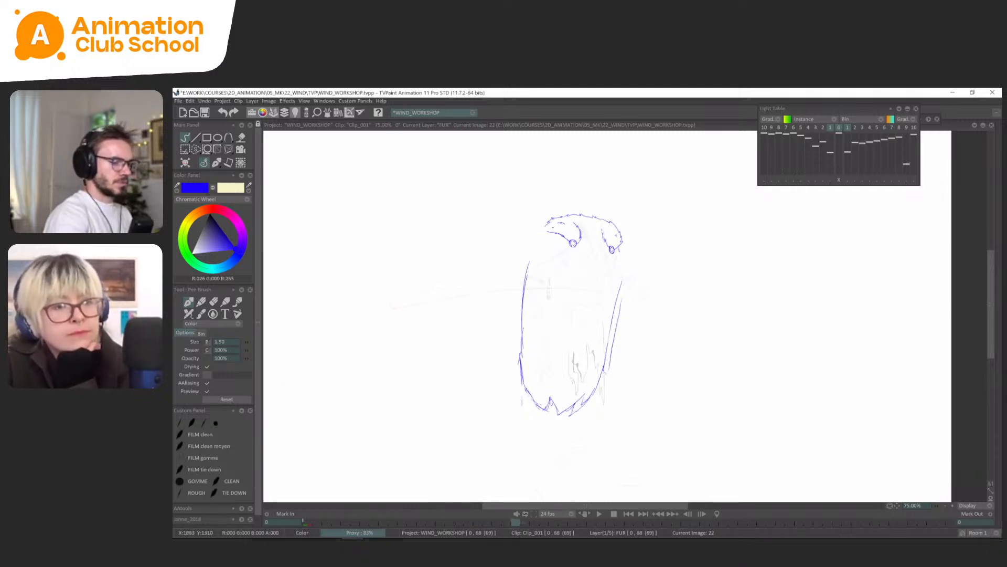
{"action": "key", "text": "Right"}
{"action": "key", "text": "Right"}
{"action": "key", "text": "s"}
{"action": "key", "text": "ctrl+z"}
{"action": "key", "text": "ctrl+z"}
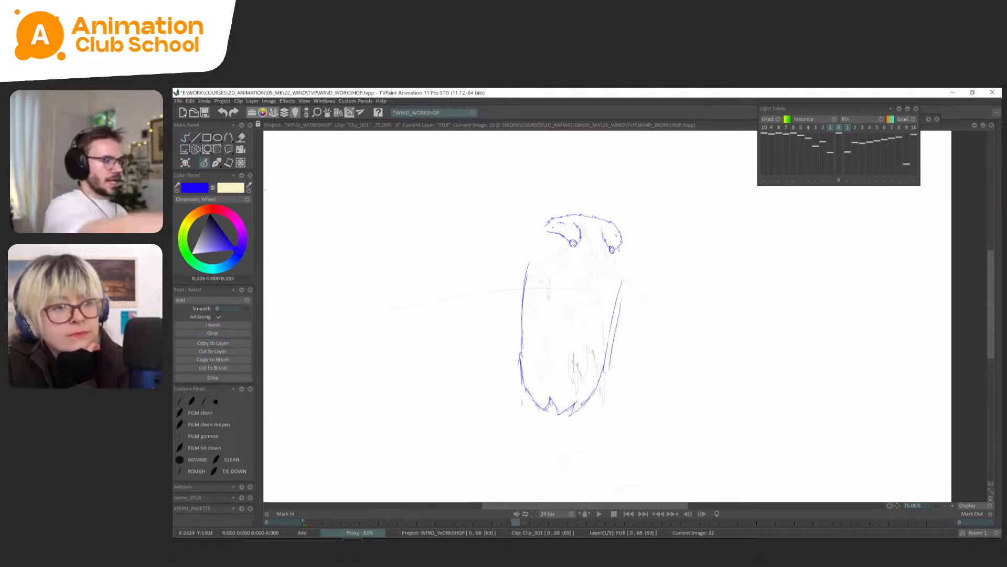
{"action": "left_click", "coordinate": [216, 163]}
{"action": "left_click", "coordinate": [214, 171]}
Flip between FUR frame 22 and the preceding drawings to examine the hem and the right edge.
{"action": "key", "text": "Left"}
{"action": "key", "text": "Right"}
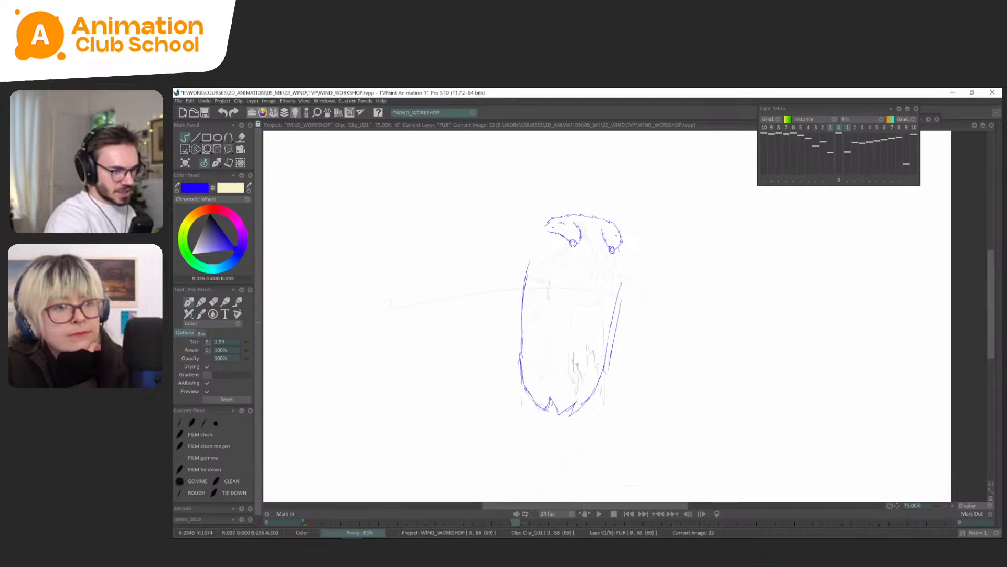
{"action": "key", "text": "Left"}
{"action": "key", "text": "Left"}
{"action": "key", "text": "Left"}
{"action": "key", "text": "Left"}
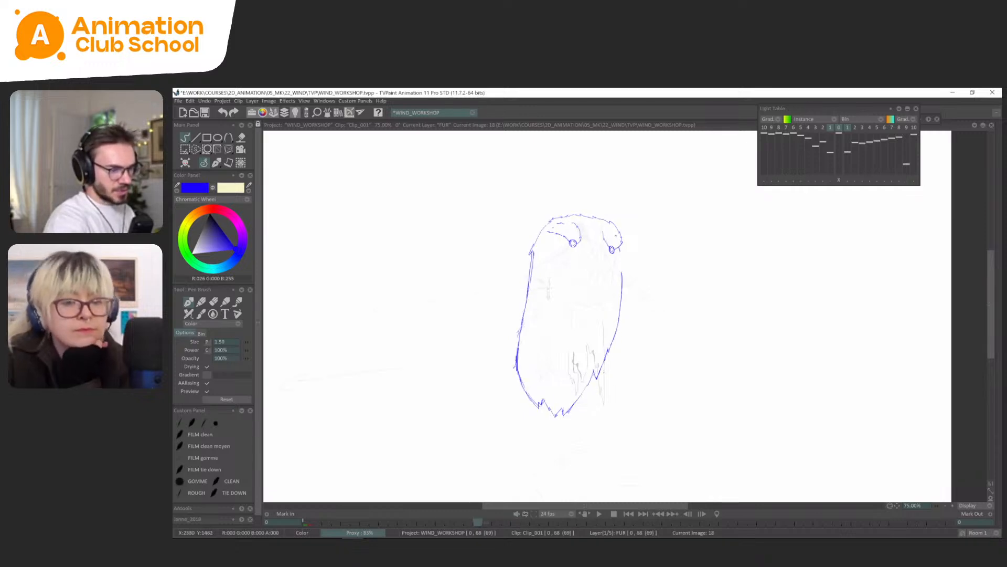
{"action": "key", "text": "Right"}
{"action": "key", "text": "Right"}
{"action": "key", "text": "Right"}
{"action": "key", "text": "Right"}
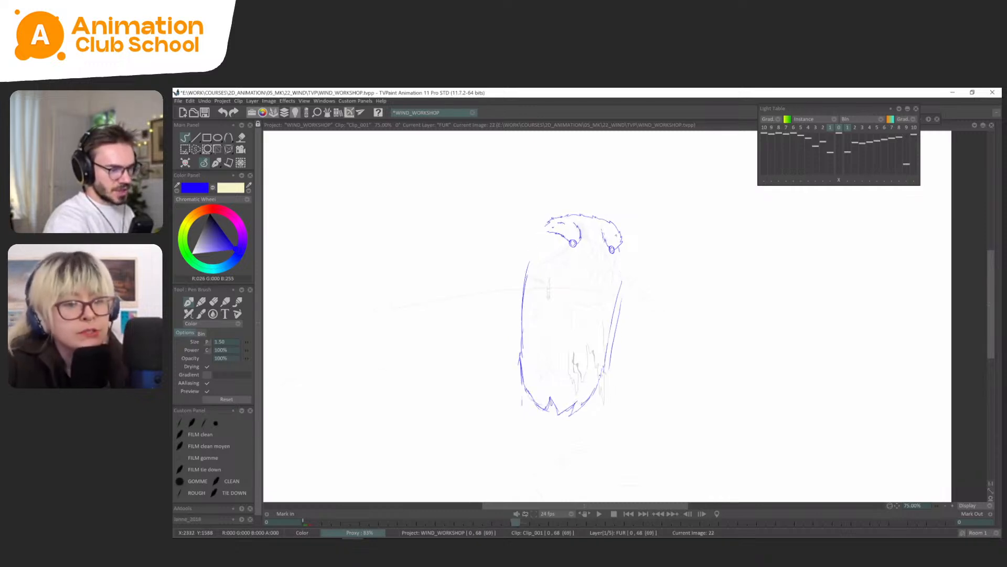
{"action": "key", "text": "Left"}
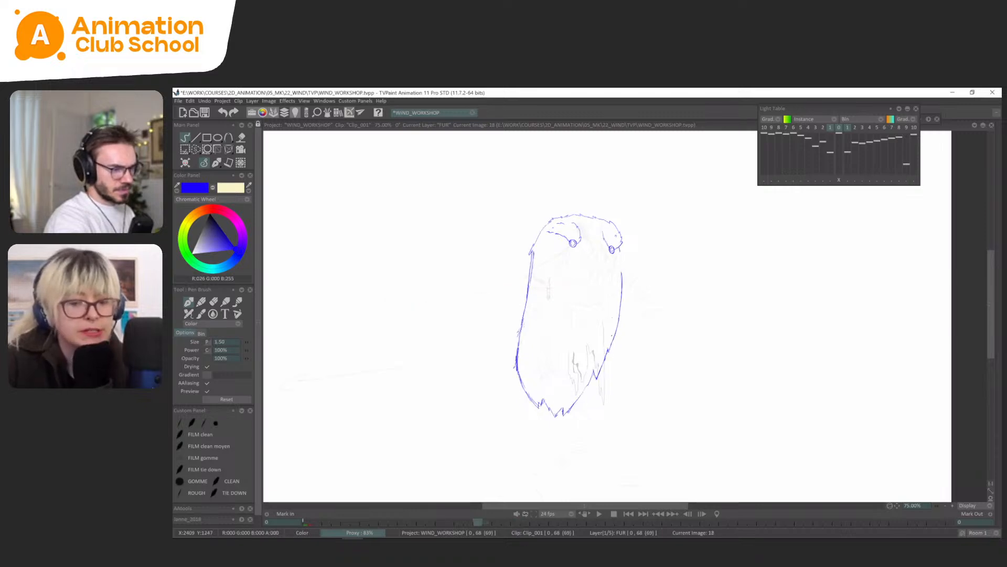
{"action": "key", "text": "Right"}
Delete the doubled line on the cape's lower right edge at FUR frame 22 and redraw that edge with fur notches.
{"action": "key", "text": "s"}
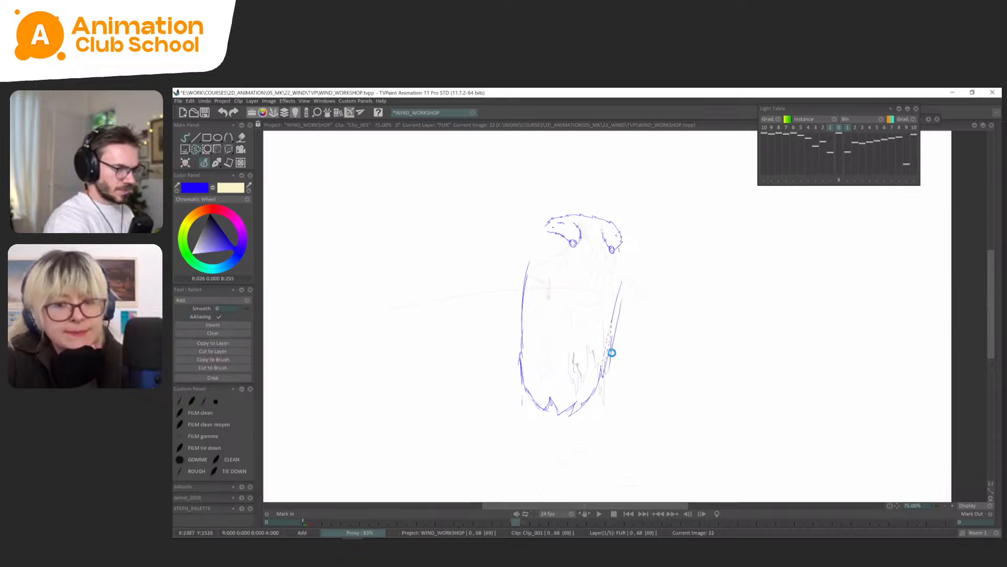
{"action": "key", "text": "Delete"}
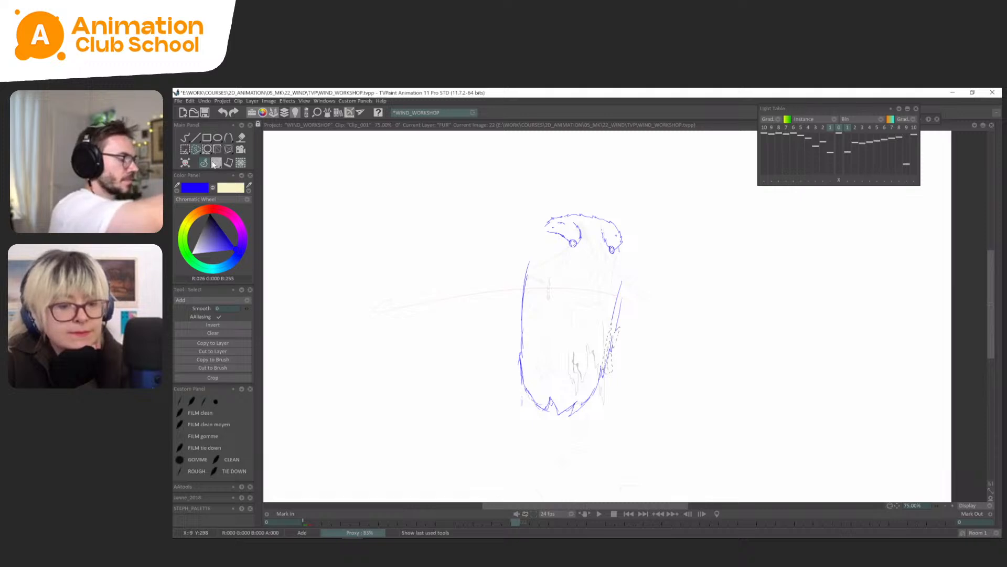
{"action": "left_click", "coordinate": [217, 162]}
{"action": "key", "text": "Left"}
{"action": "key", "text": "Right"}
{"action": "key", "text": "Left"}
{"action": "key", "text": "Left"}
{"action": "key", "text": "Left"}
{"action": "key", "text": "Left"}
{"action": "key", "text": "Left"}
{"action": "key", "text": "Left"}
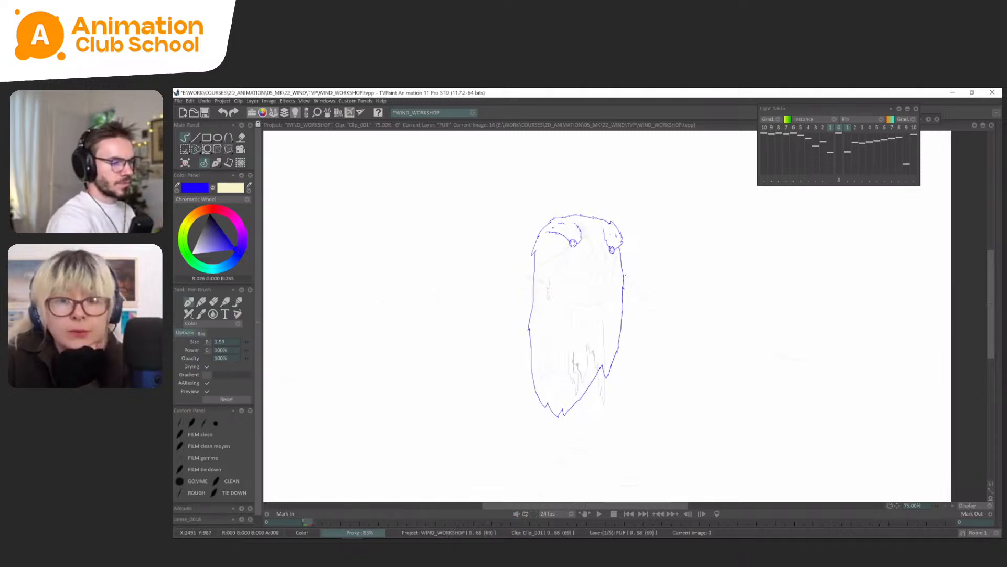
{"action": "key", "text": "Right"}
{"action": "key", "text": "Right"}
{"action": "key", "text": "Right"}
{"action": "key", "text": "Right"}
{"action": "key", "text": "Right"}
{"action": "key", "text": "Right"}
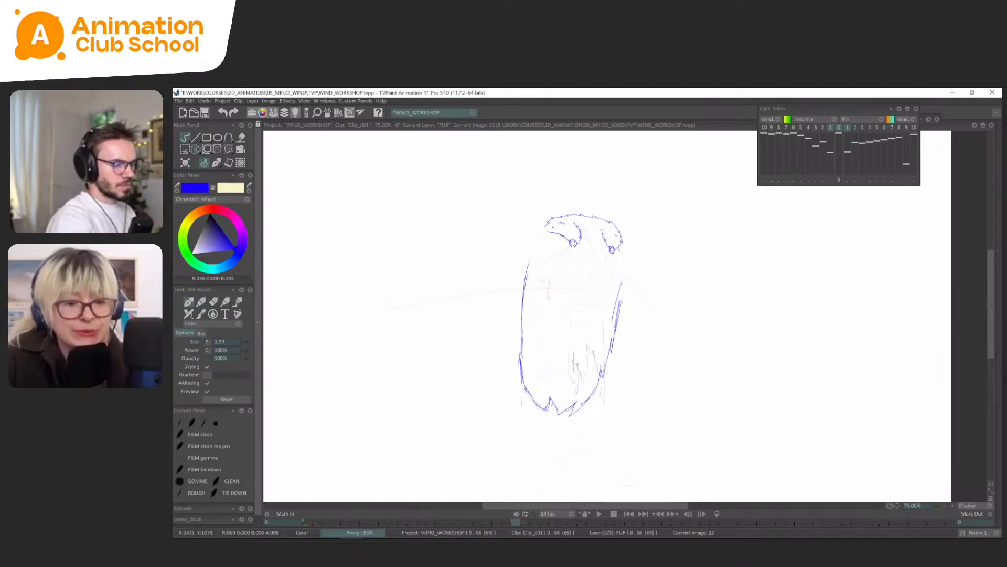
Clear the cape's upper right edge at FUR frame 22 and redraw it as one smooth curve over the light table.
{"action": "key", "text": "Left"}
{"action": "key", "text": "Left"}
{"action": "key", "text": "Left"}
{"action": "key", "text": "Left"}
{"action": "key", "text": "Left"}
{"action": "key", "text": "Left"}
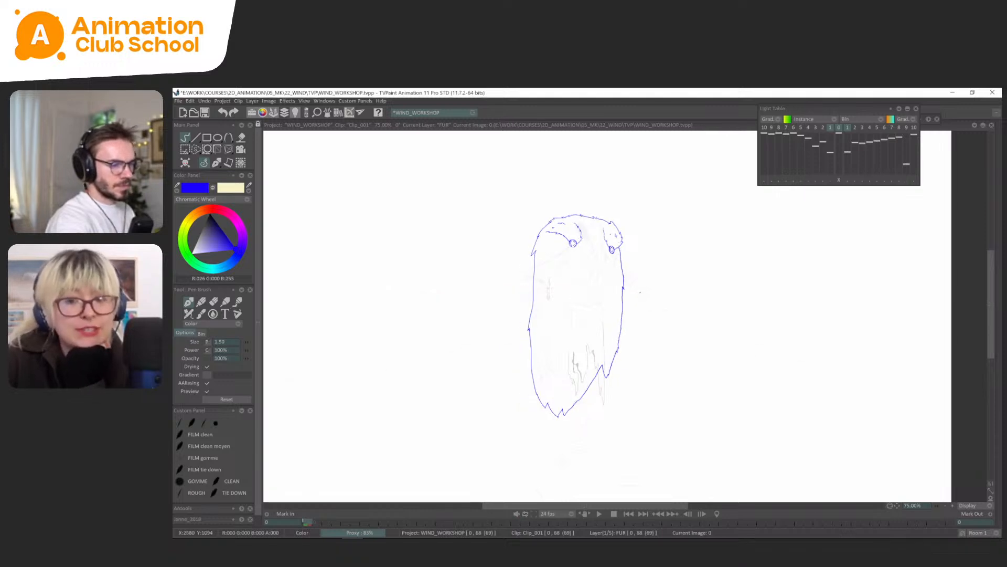
{"action": "key", "text": "Right"}
{"action": "key", "text": "Right"}
{"action": "key", "text": "Right"}
{"action": "key", "text": "Right"}
{"action": "key", "text": "Right"}
{"action": "key", "text": "Right"}
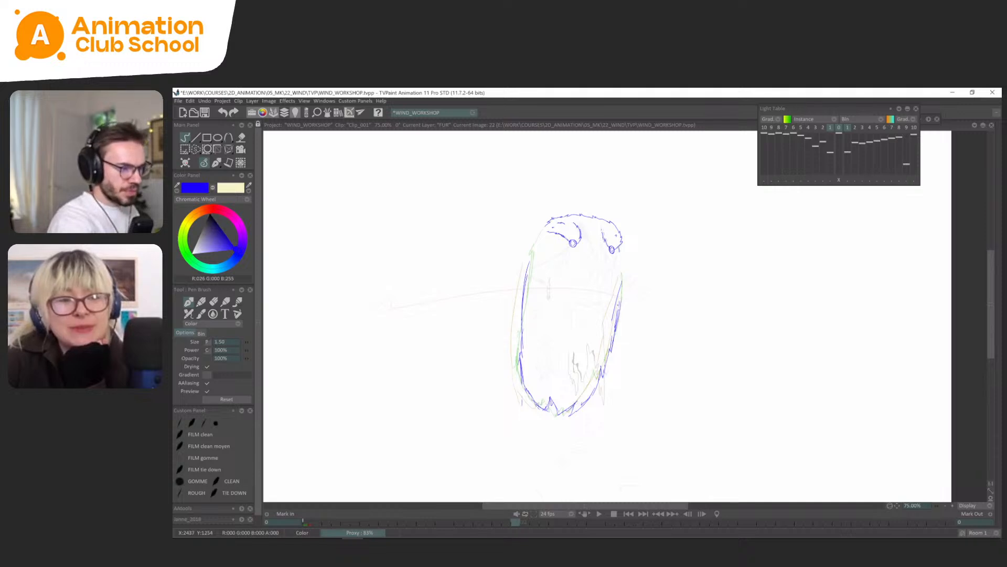
{"action": "left_click", "coordinate": [216, 163]}
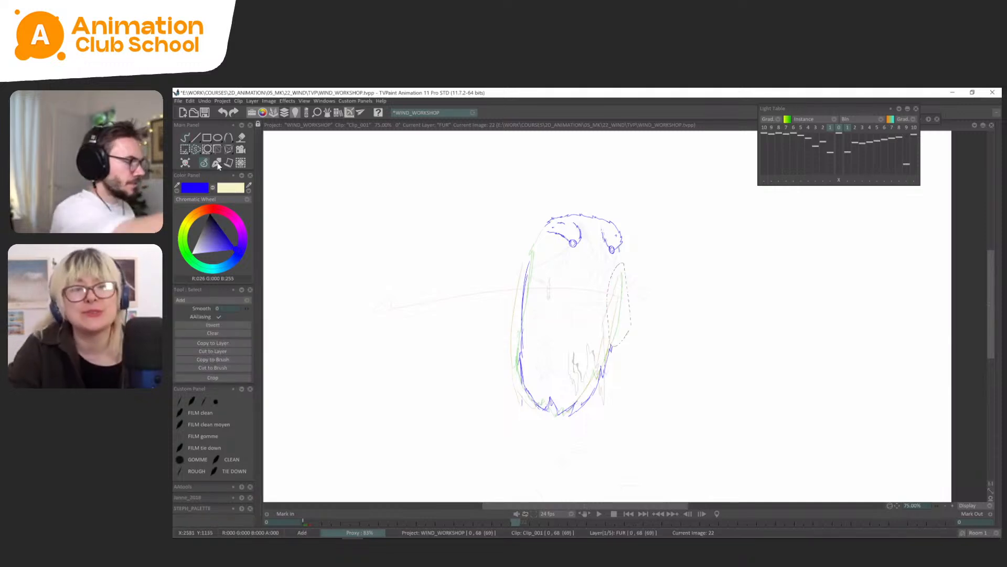
{"action": "left_click", "coordinate": [217, 163]}
{"action": "key", "text": "ctrl+d"}
{"action": "left_click_drag", "start_coordinate": [612, 349], "coordinate": [622, 293]}
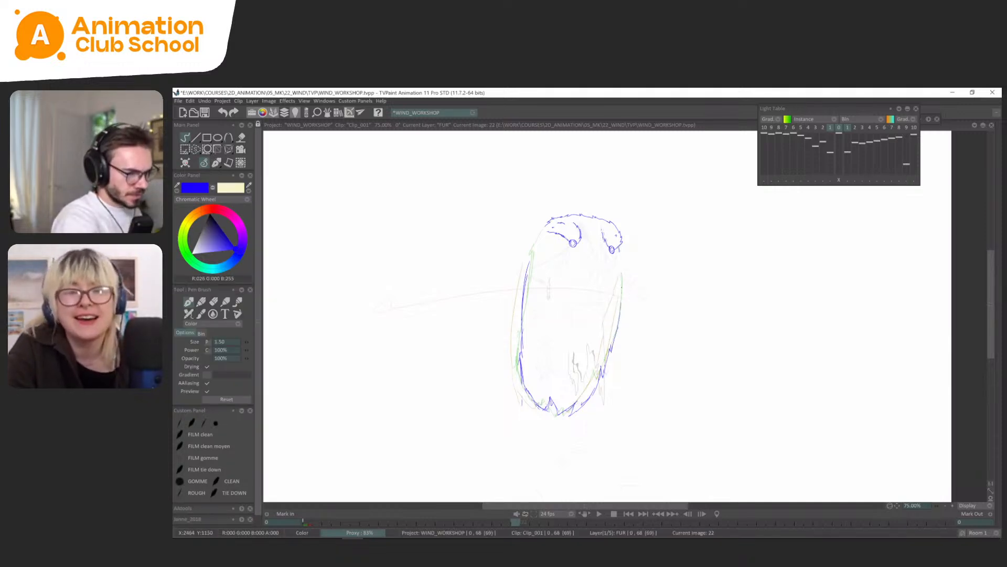
{"action": "key", "text": "Return"}
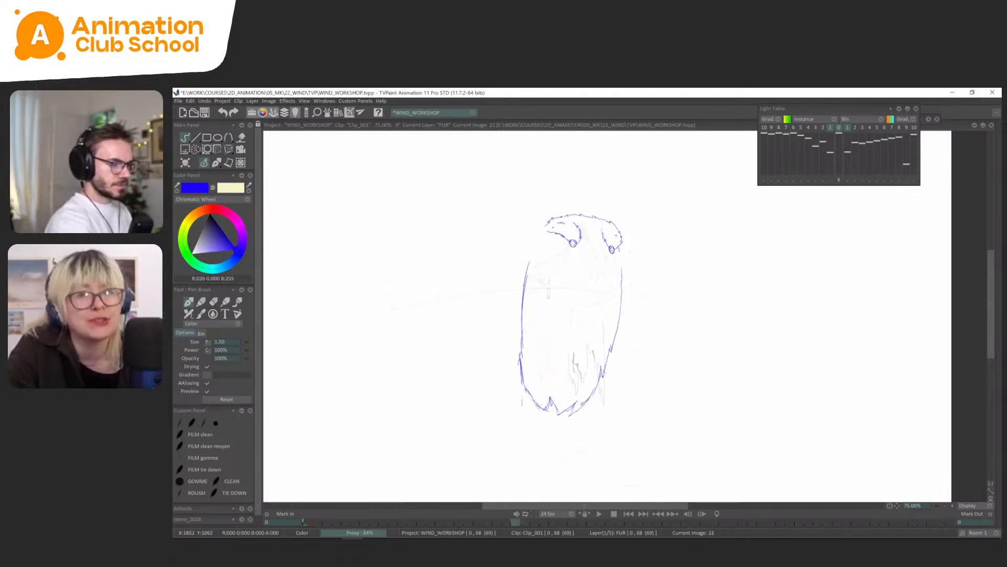
Draw the left shoulder line at FUR frame 22, joining the fur collar to the cape's left edge.
{"action": "key", "text": "Left"}
{"action": "key", "text": "Right"}
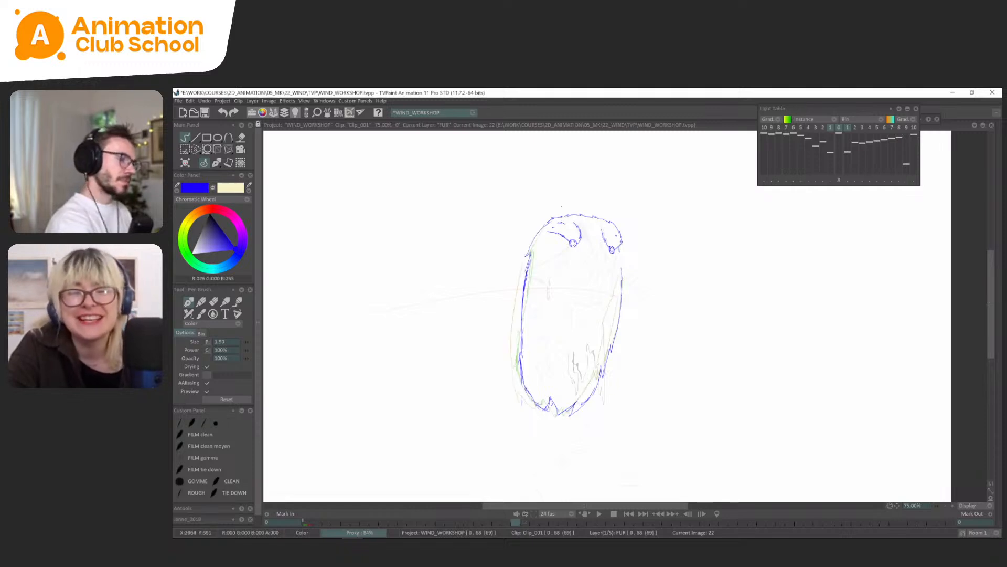
{"action": "key", "text": "Left"}
{"action": "key", "text": "Right"}
{"action": "key", "text": "Right"}
{"action": "key", "text": "Left"}
Add small fur tufts to the cape's left edge at FUR frame 22 with a brush size of 2.00.
{"action": "key", "text": "Left"}
{"action": "key", "text": "Right"}
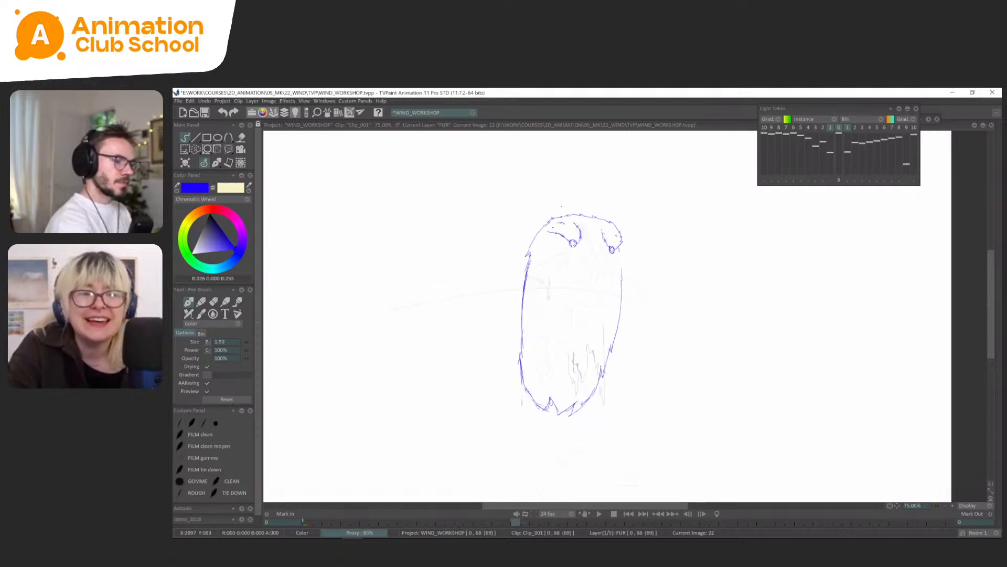
{"action": "key", "text": "Left"}
{"action": "key", "text": "Left"}
{"action": "key", "text": "Return"}
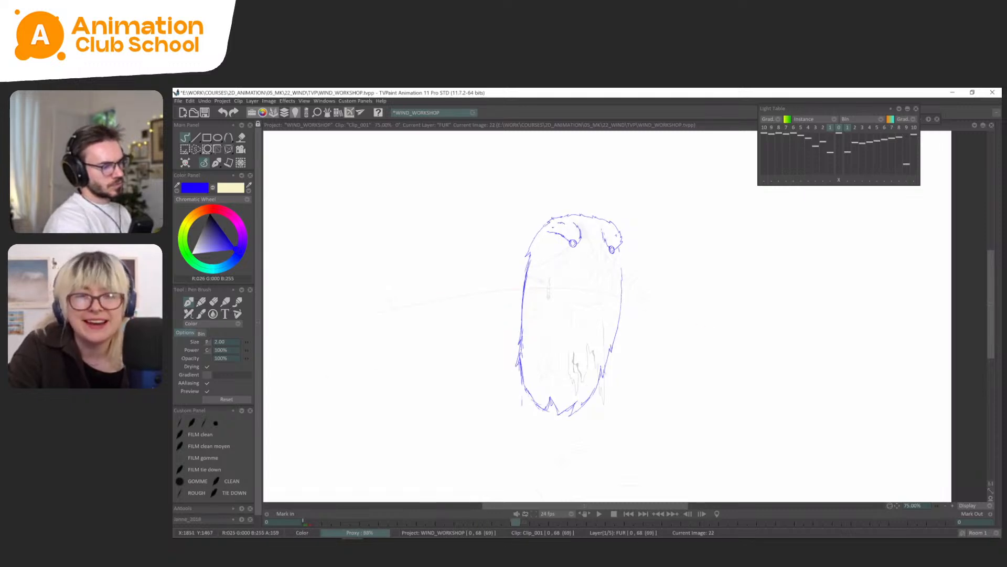
{"action": "key", "text": "Left"}
{"action": "key", "text": "Left"}
{"action": "key", "text": "Left"}
{"action": "key", "text": "Left"}
{"action": "key", "text": "Left"}
{"action": "key", "text": "Left"}
{"action": "key", "text": "Left"}
{"action": "key", "text": "Left"}
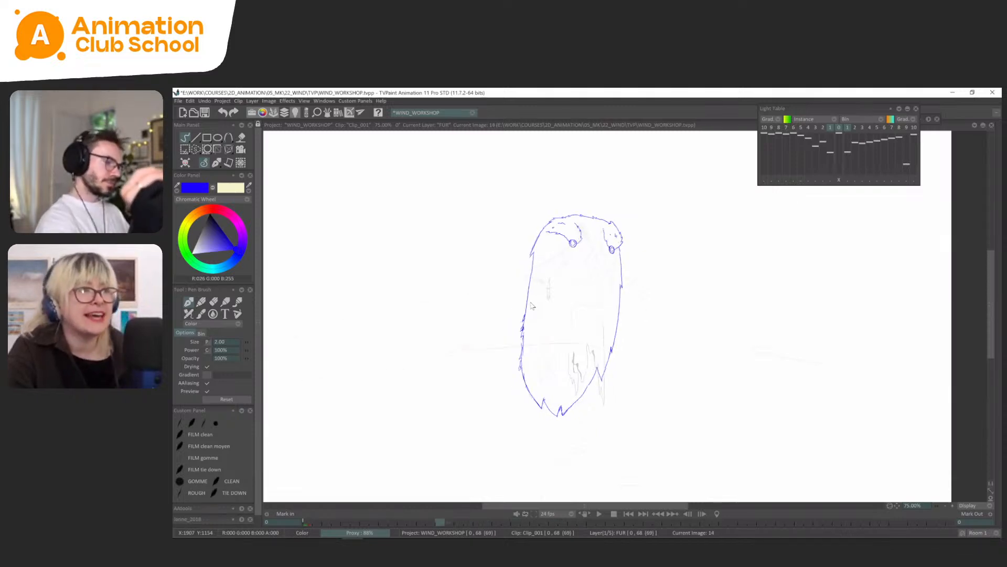
Play the animation with the character drawing shown to check the fur cape's motion.
{"action": "key", "text": "Left"}
{"action": "key", "text": "Right"}
{"action": "key", "text": "Return"}
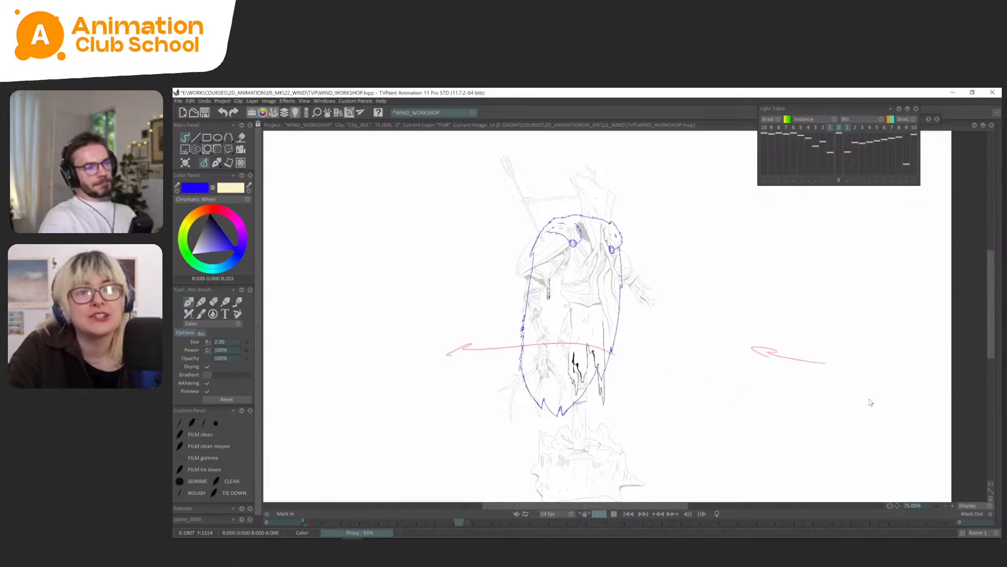
{"action": "key", "text": "Return"}
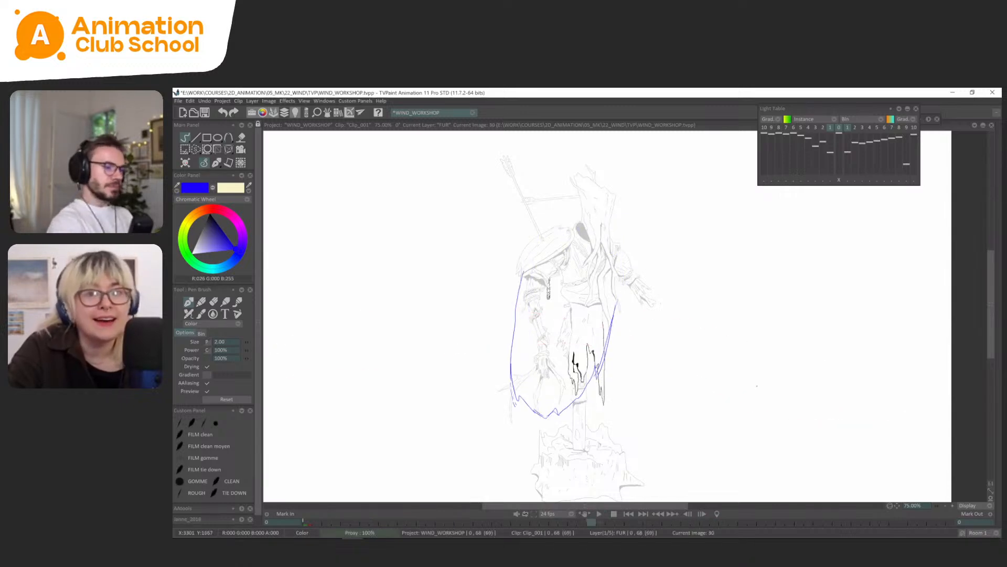
Clear the lower part of the cape's right edge at FUR frame 26 and redraw it as a fuller curve.
{"action": "key", "text": "Left"}
{"action": "key", "text": "Left"}
{"action": "key", "text": "Left"}
{"action": "key", "text": "Left"}
{"action": "key", "text": "s"}
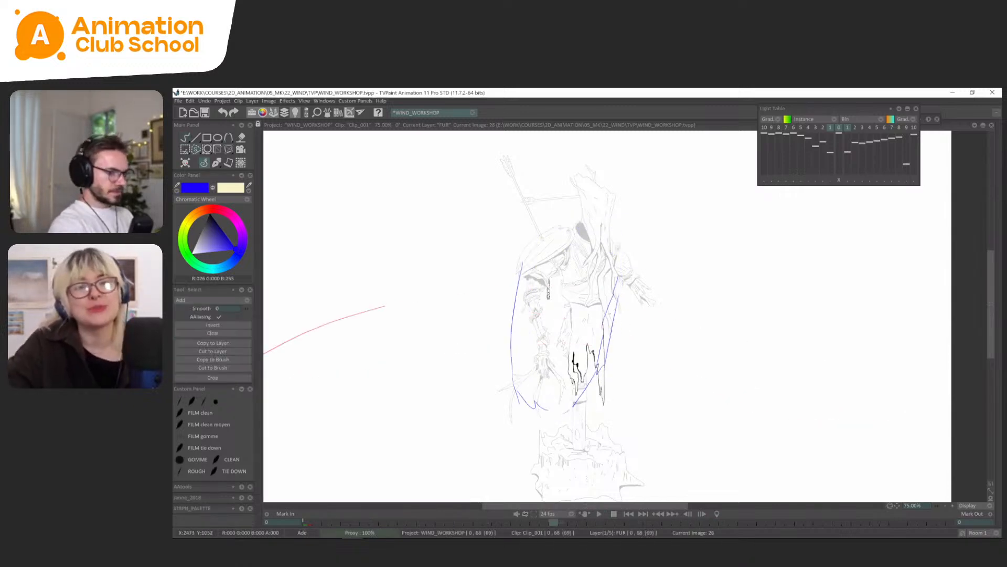
{"action": "left_click", "coordinate": [216, 164]}
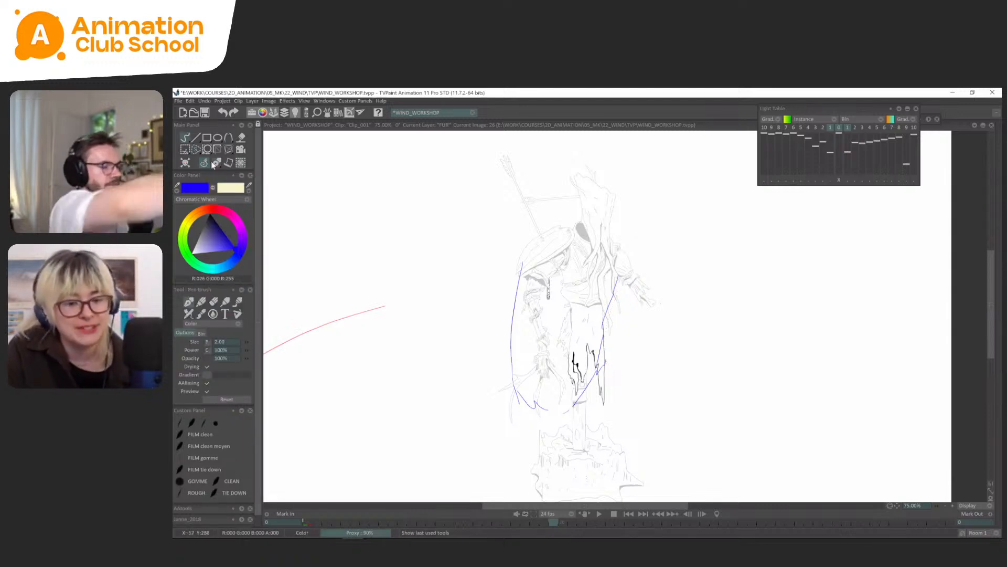
{"action": "key", "text": "Left"}
{"action": "key", "text": "Left"}
{"action": "key", "text": "Right"}
{"action": "key", "text": "Right"}
{"action": "left_click_drag", "start_coordinate": [614, 295], "coordinate": [607, 341]}
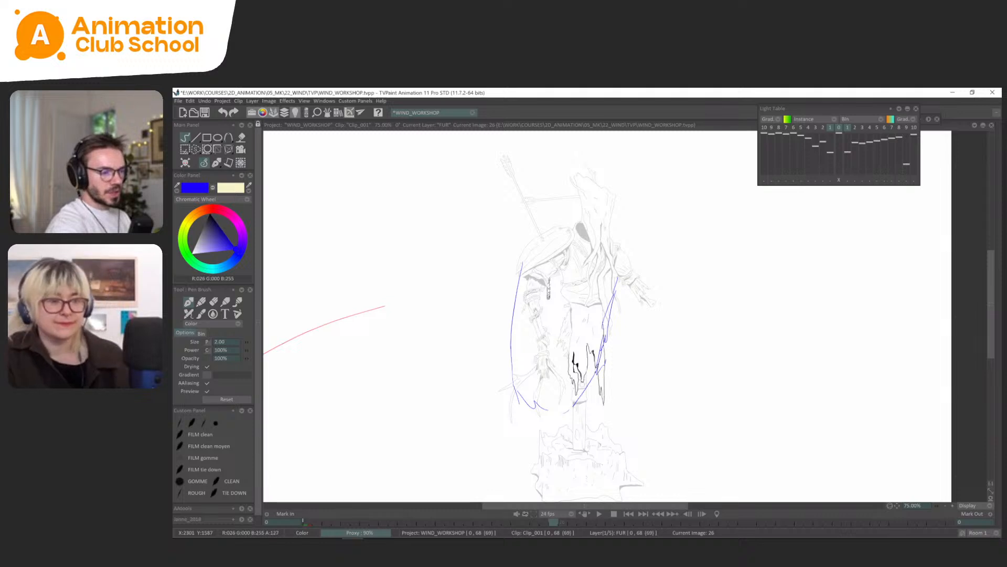
Delete the leftover inner line of the right edge at FUR frame 26 and draw fur tufts along the lower right hem.
{"action": "key", "text": "s"}
{"action": "mouse_move", "coordinate": [613, 273]}
{"action": "left_mouse_down"}
{"action": "mouse_move", "coordinate": [598, 348]}
{"action": "mouse_move", "coordinate": [619, 299]}
{"action": "left_mouse_up"}
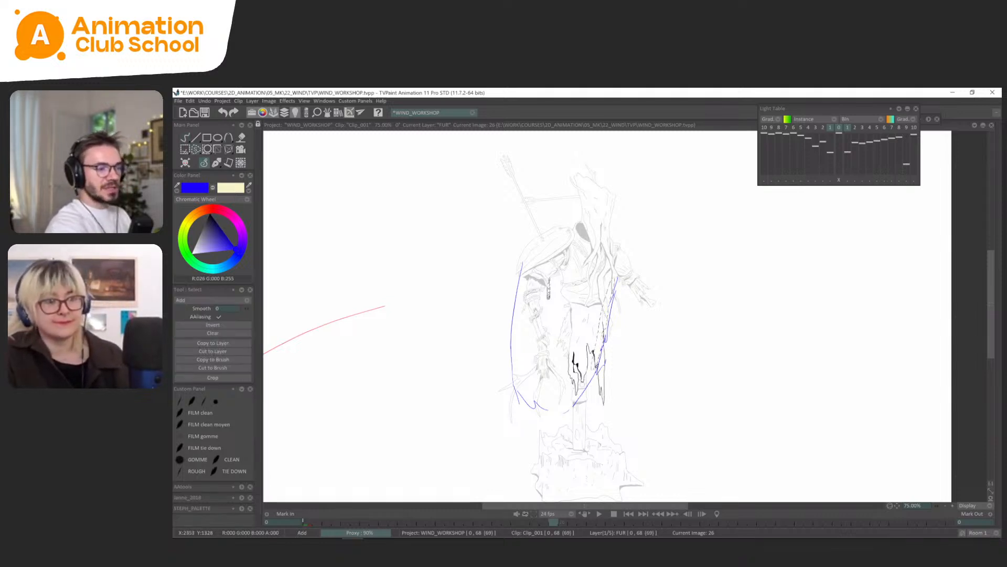
{"action": "left_click", "coordinate": [215, 163]}
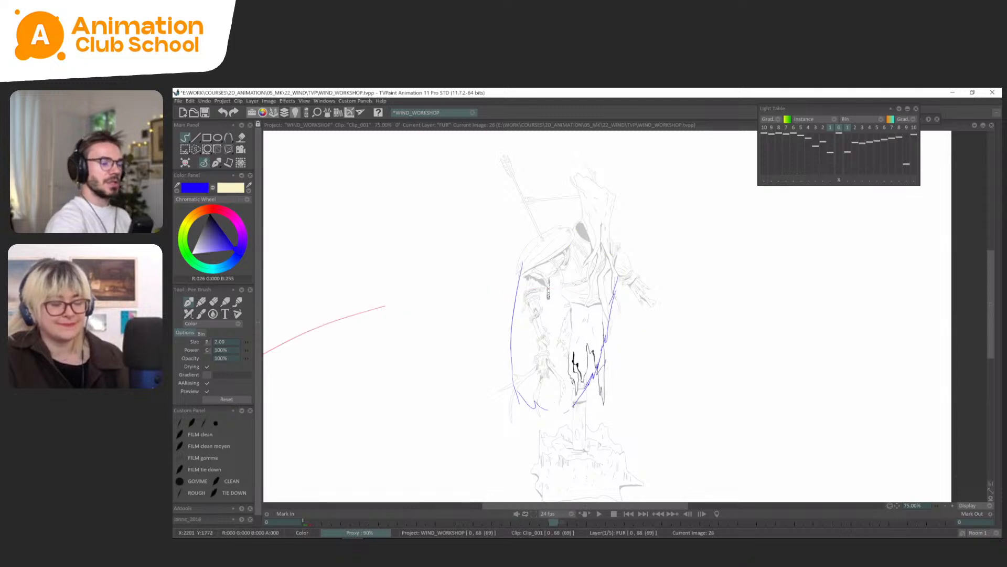
Finish the fur tuft on the lower right hem at FUR frame 26 and check it against the neighbouring drawings.
{"action": "left_click_drag", "start_coordinate": [576, 402], "coordinate": [565, 412]}
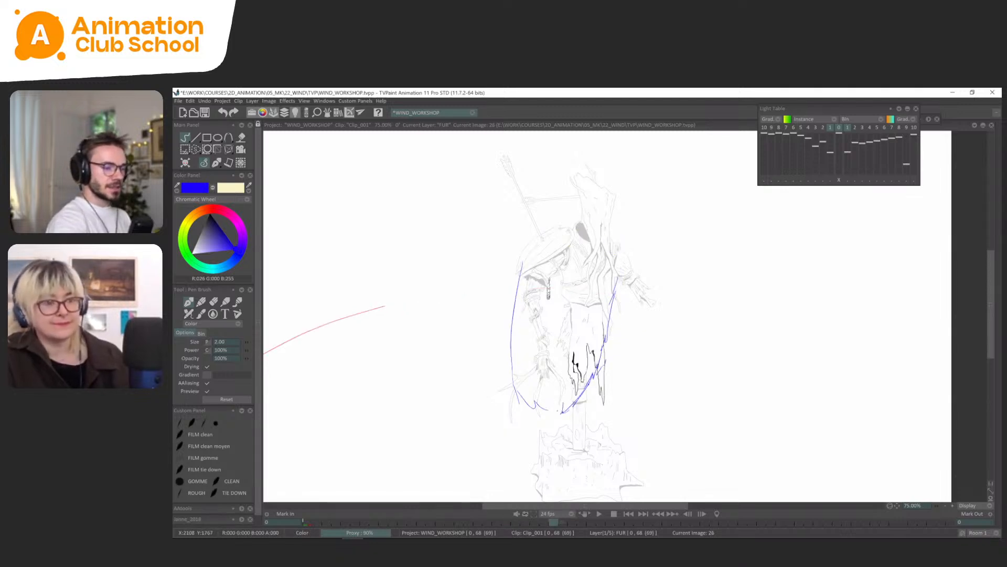
{"action": "key", "text": "Left"}
{"action": "key", "text": "Right"}
{"action": "key", "text": "Left"}
{"action": "key", "text": "Left"}
{"action": "key", "text": "Right"}
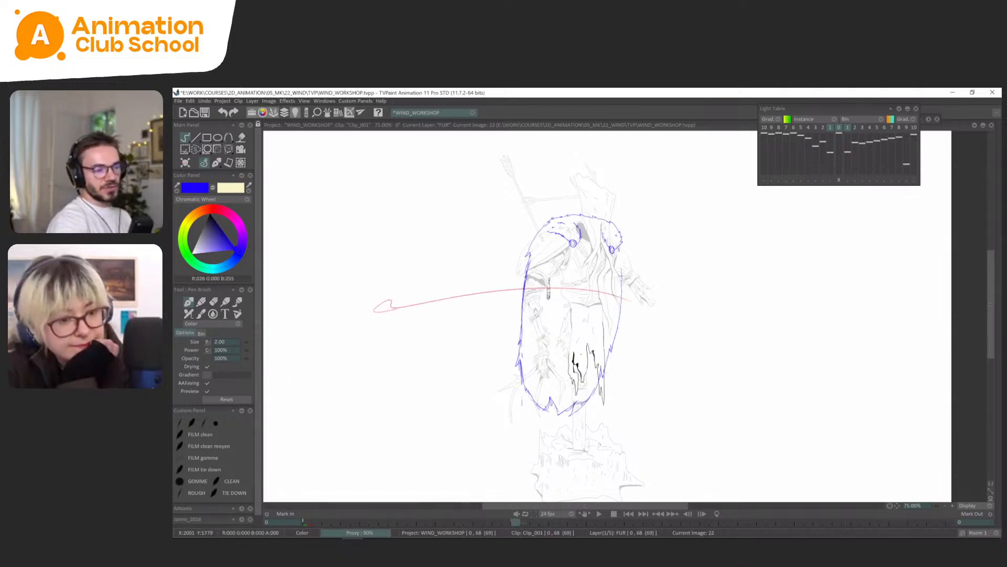
{"action": "key", "text": "Right"}
{"action": "key", "text": "Left"}
Flip back and forth through the FUR drawings around frames 18 and 22 to examine the hem's motion.
{"action": "key", "text": "Left"}
{"action": "key", "text": "Left"}
{"action": "key", "text": "Right"}
{"action": "key", "text": "Right"}
{"action": "key", "text": "Right"}
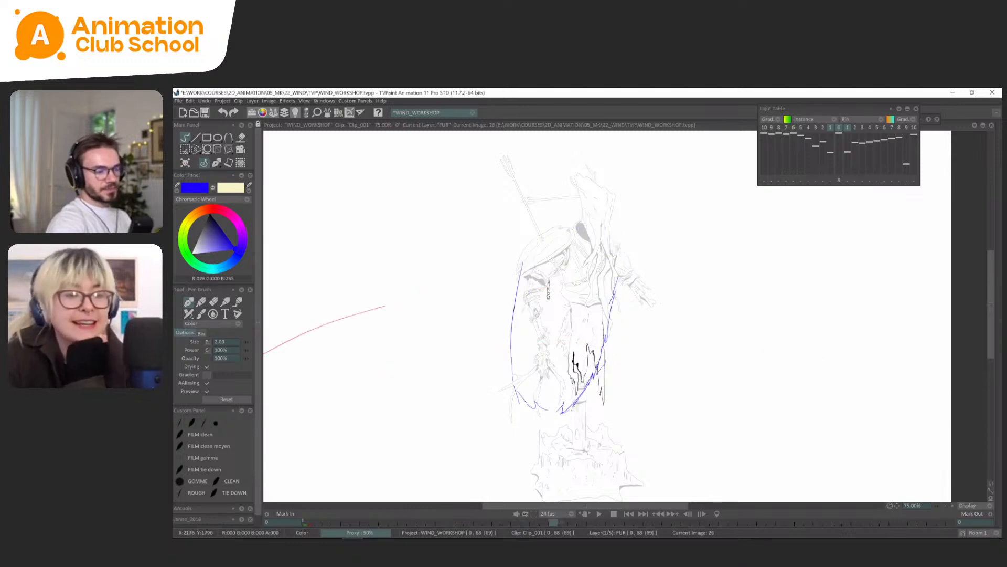
{"action": "key", "text": "Left"}
{"action": "key", "text": "Left"}
{"action": "key", "text": "Left"}
{"action": "key", "text": "Right"}
{"action": "key", "text": "Right"}
{"action": "key", "text": "Left"}
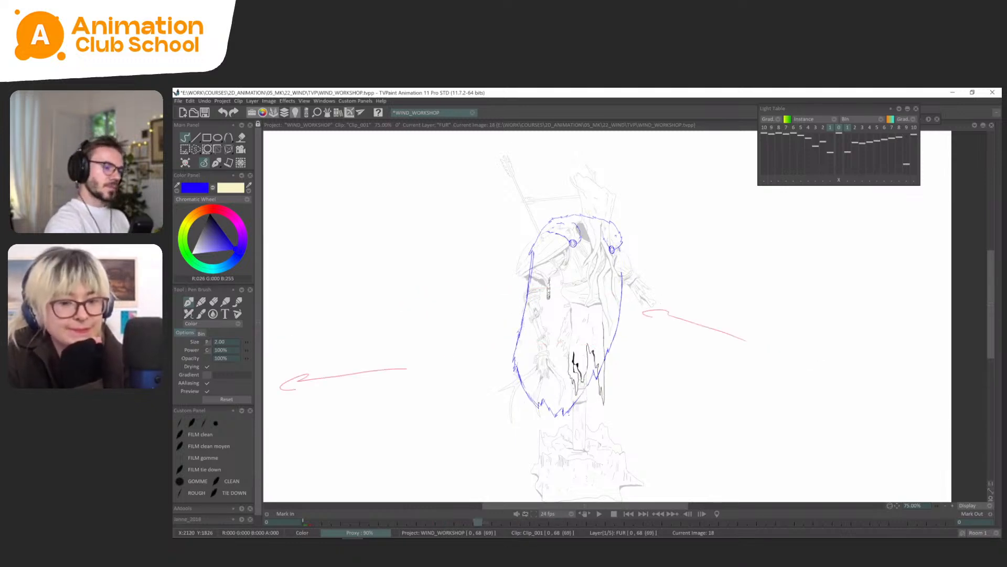
{"action": "key", "text": "Right"}
{"action": "key", "text": "Left"}
{"action": "key", "text": "Left"}
{"action": "key", "text": "Left"}
{"action": "key", "text": "Right"}
{"action": "key", "text": "Right"}
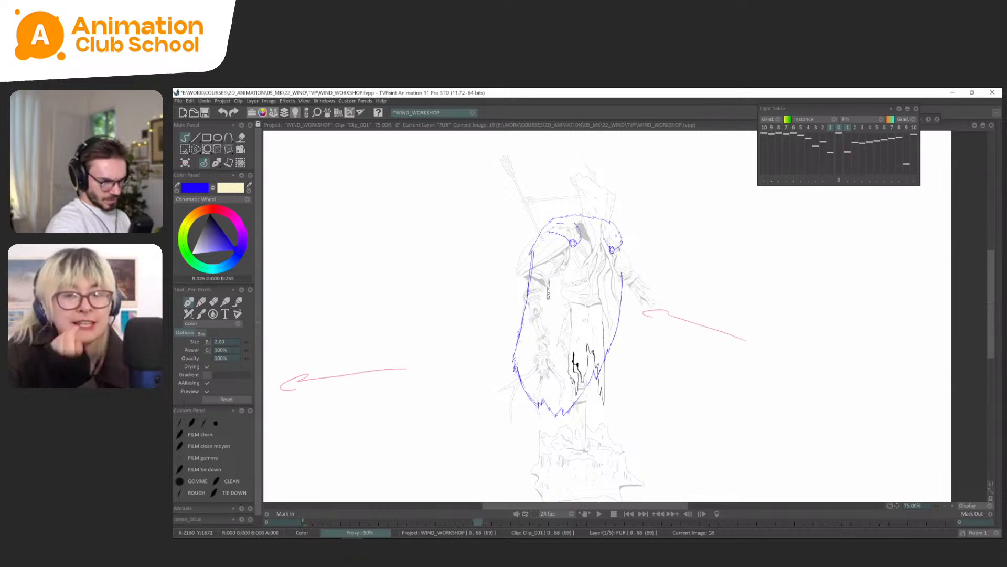
{"action": "key", "text": "Right"}
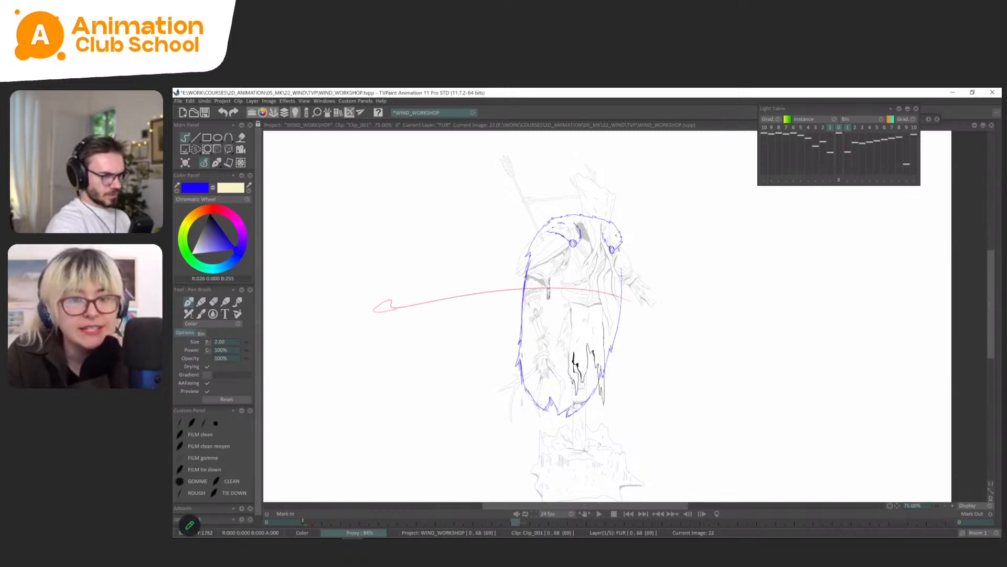
{"action": "key", "text": "Left"}
{"action": "key", "text": "Left"}
{"action": "key", "text": "Left"}
{"action": "key", "text": "Left"}
{"action": "key", "text": "Left"}
{"action": "key", "text": "Left"}
{"action": "key", "text": "Left"}
{"action": "key", "text": "Left"}
{"action": "key", "text": "Right"}
{"action": "key", "text": "Right"}
{"action": "key", "text": "Right"}
{"action": "key", "text": "Right"}
{"action": "key", "text": "Right"}
{"action": "key", "text": "Right"}
{"action": "key", "text": "Right"}
{"action": "key", "text": "Right"}
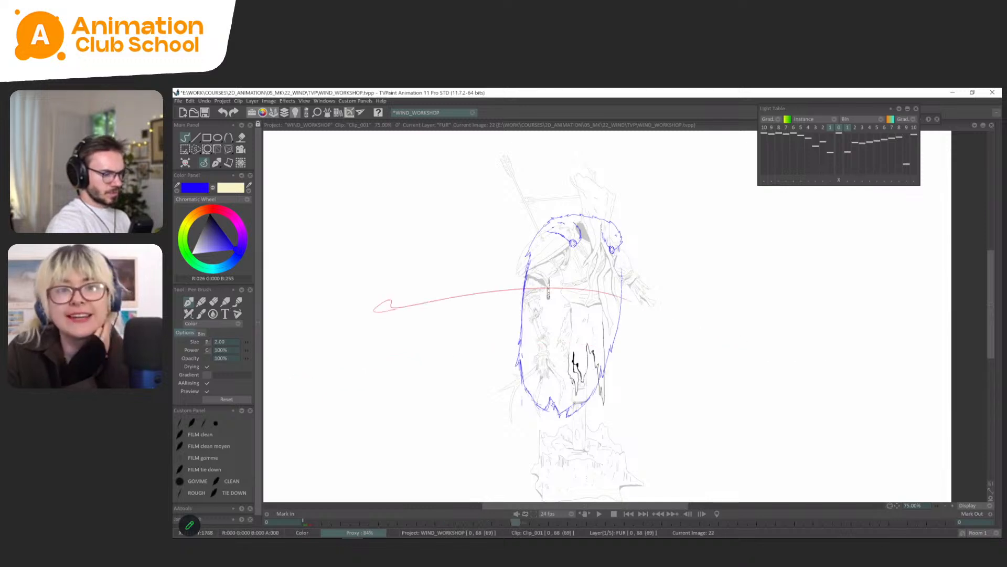
{"action": "key", "text": "Left"}
{"action": "key", "text": "Left"}
{"action": "key", "text": "Left"}
{"action": "key", "text": "Left"}
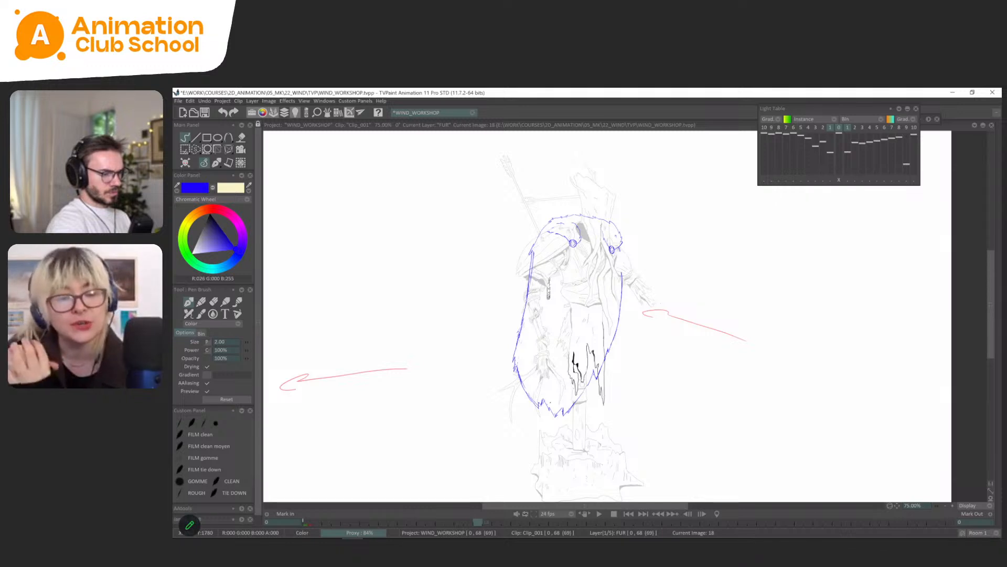
{"action": "key", "text": "Right"}
{"action": "key", "text": "Right"}
{"action": "key", "text": "Right"}
{"action": "key", "text": "Right"}
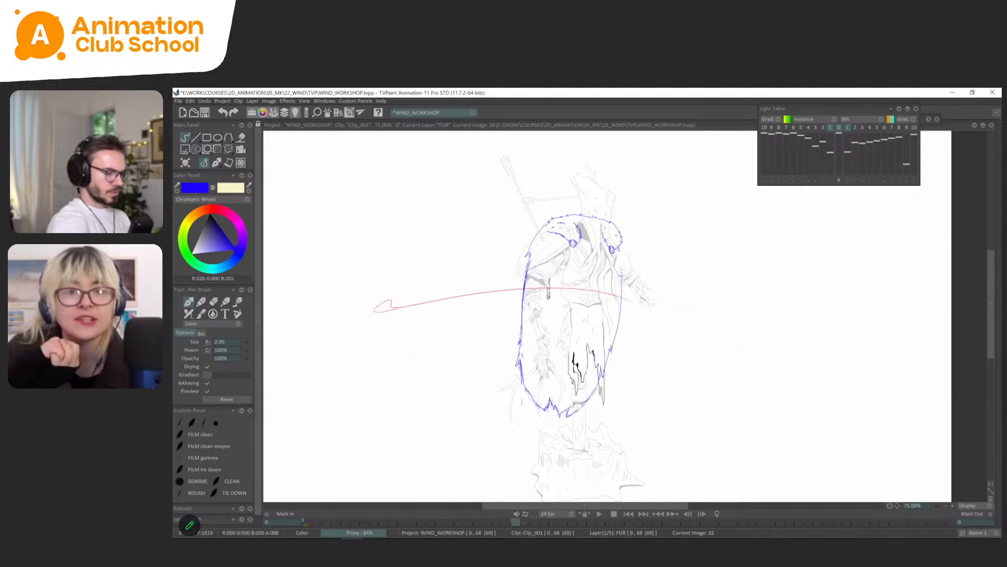
{"action": "key", "text": "Left"}
{"action": "key", "text": "Left"}
{"action": "key", "text": "Left"}
{"action": "key", "text": "Left"}
{"action": "key", "text": "Left"}
{"action": "key", "text": "Left"}
{"action": "key", "text": "Left"}
{"action": "key", "text": "Left"}
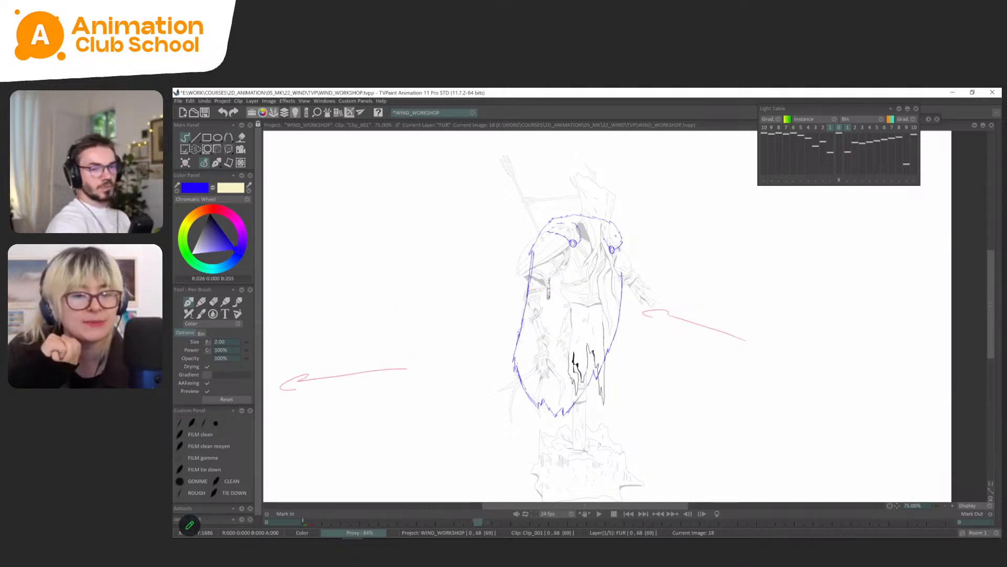
{"action": "key", "text": "Right"}
{"action": "key", "text": "Right"}
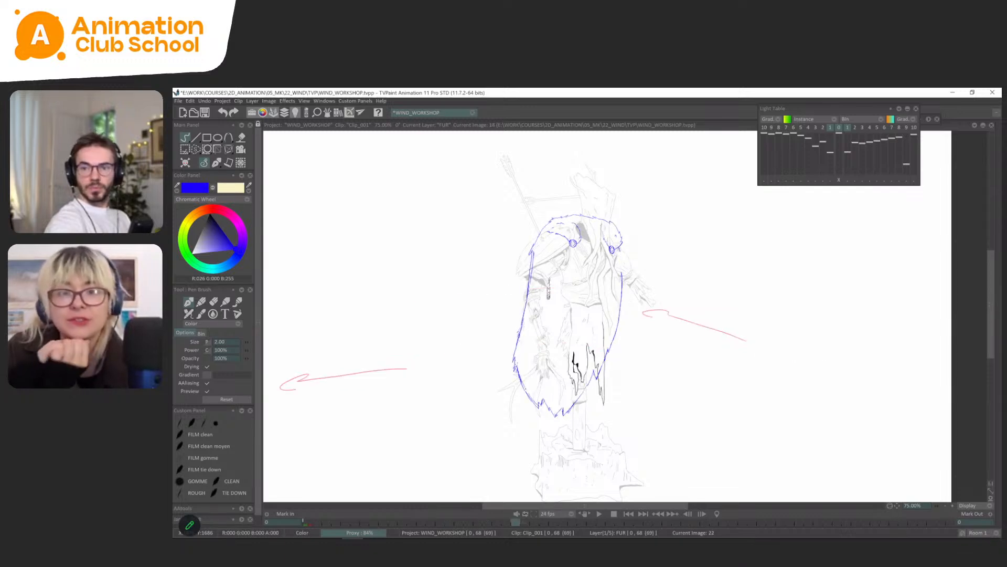
{"action": "key", "text": "Left"}
{"action": "key", "text": "Left"}
{"action": "key", "text": "Left"}
{"action": "key", "text": "Right"}
{"action": "key", "text": "Right"}
{"action": "key", "text": "Right"}
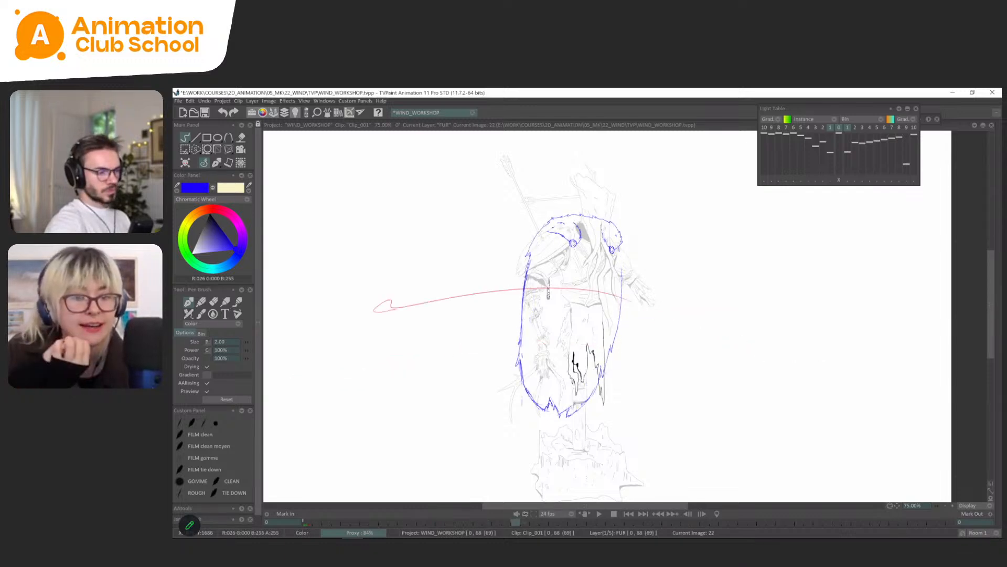
{"action": "key", "text": "Left"}
{"action": "key", "text": "Right"}
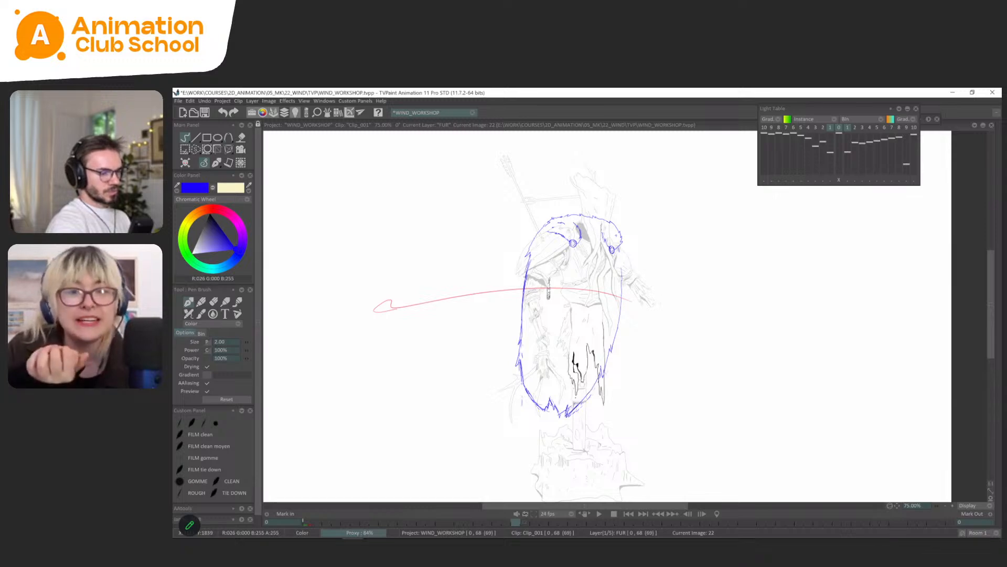
{"action": "key", "text": "Right"}
{"action": "key", "text": "Left"}
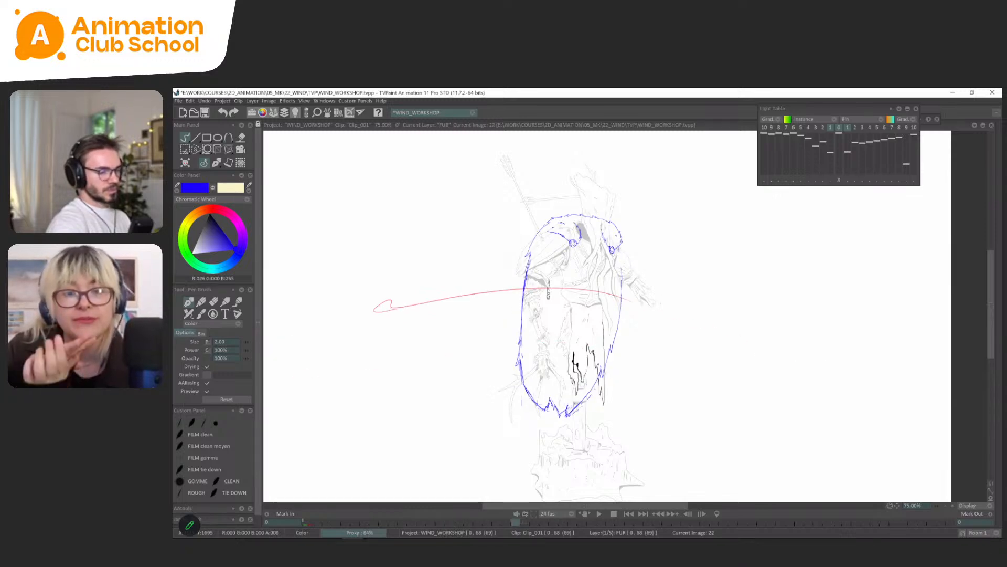
Flip between the FUR drawings from frame 0 to frame 22 to compare the bottom tufts' positions.
{"action": "key", "text": "Left"}
{"action": "key", "text": "Left"}
{"action": "key", "text": "Left"}
{"action": "key", "text": "Right"}
{"action": "key", "text": "Right"}
{"action": "key", "text": "Right"}
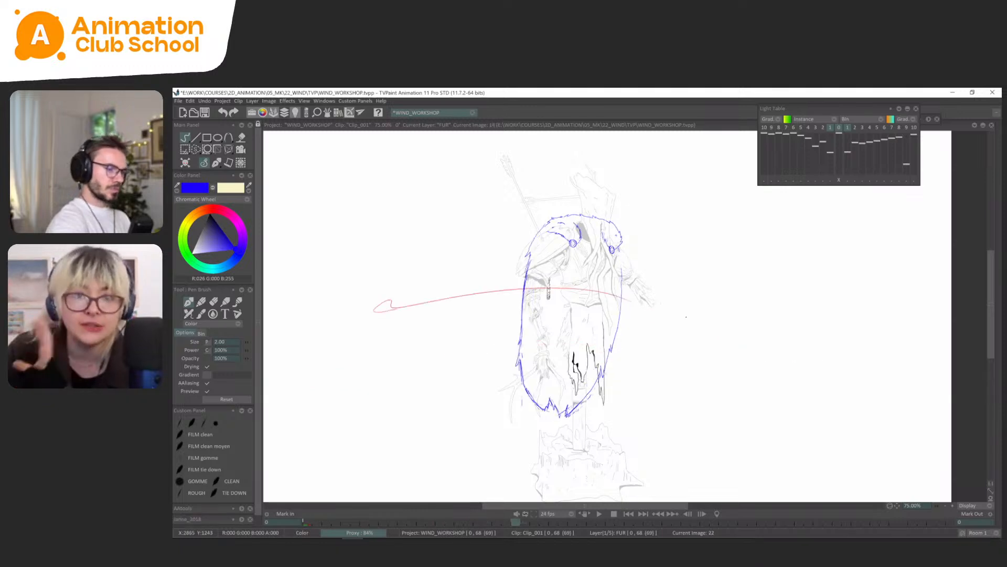
{"action": "key", "text": "Left"}
{"action": "key", "text": "Right"}
{"action": "key", "text": "Left"}
{"action": "key", "text": "Left"}
{"action": "key", "text": "Left"}
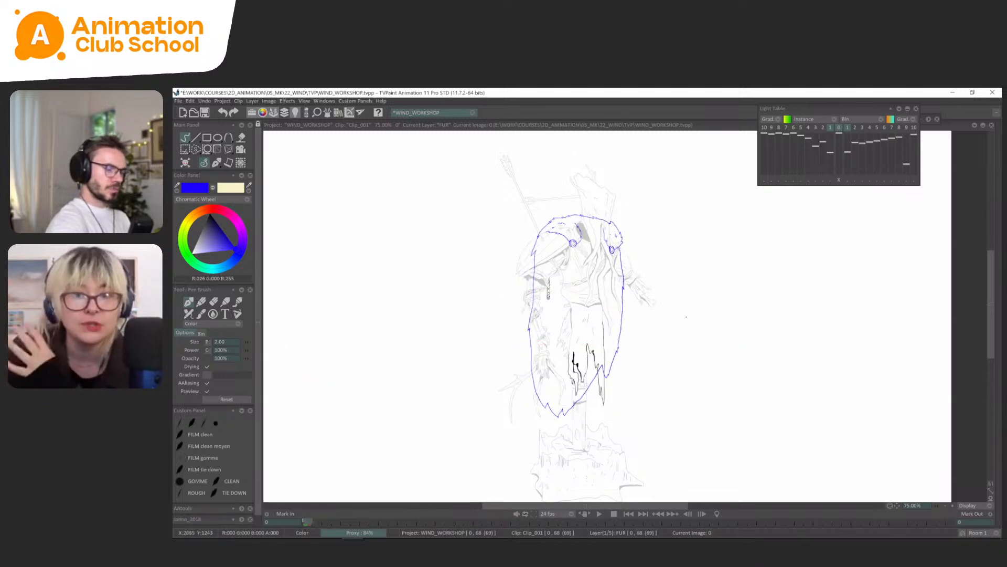
{"action": "key", "text": "Right"}
{"action": "key", "text": "Right"}
{"action": "key", "text": "Right"}
{"action": "key", "text": "Left"}
{"action": "key", "text": "Left"}
{"action": "key", "text": "Right"}
{"action": "key", "text": "Right"}
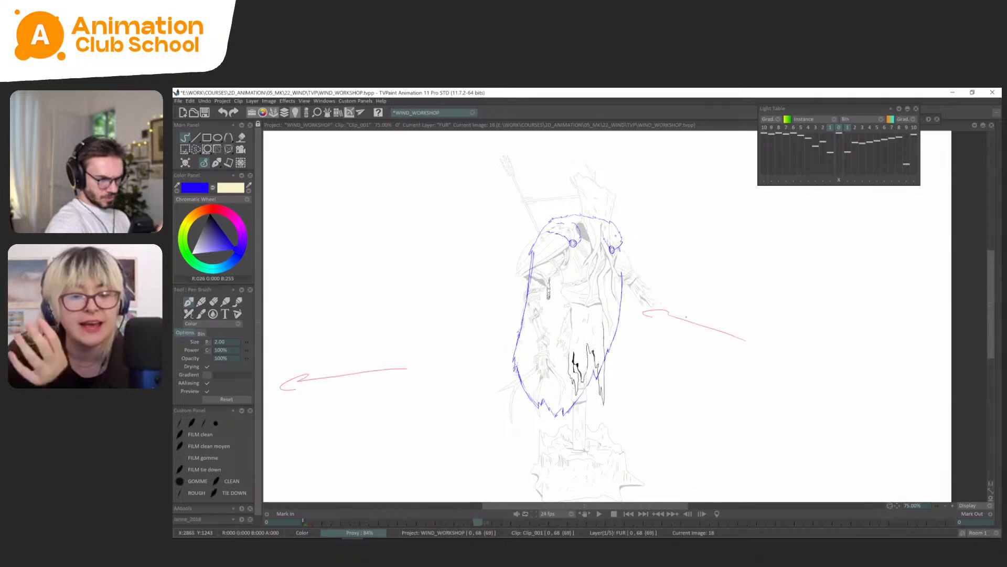
Lasso the cape's bottom hem at FUR frame 22 and skew its lower edge to the left.
{"action": "key", "text": "s"}
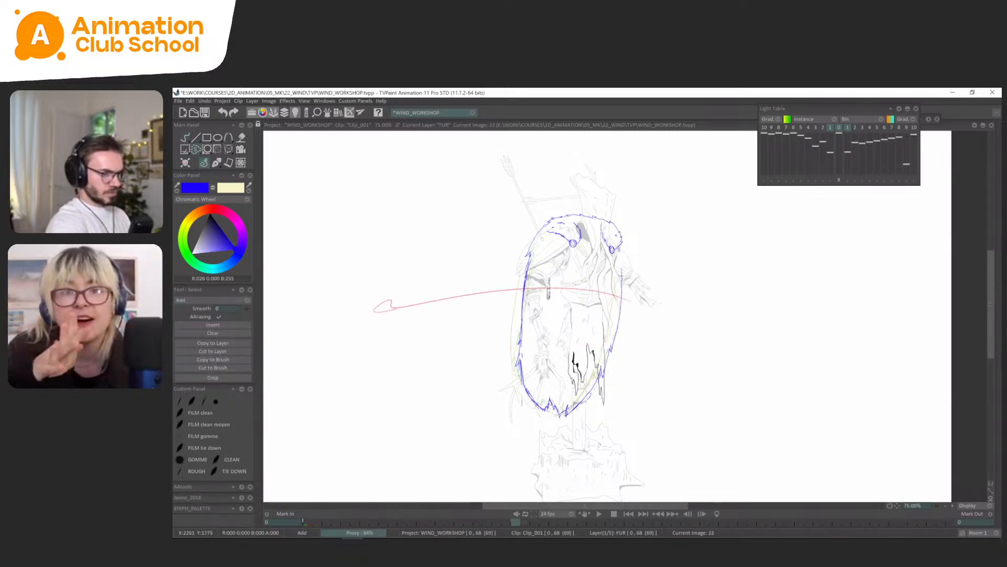
{"action": "mouse_move", "coordinate": [586, 387]}
{"action": "left_mouse_down"}
{"action": "mouse_move", "coordinate": [526, 389]}
{"action": "mouse_move", "coordinate": [594, 399]}
{"action": "left_mouse_up"}
{"action": "key", "text": "ctrl+t"}
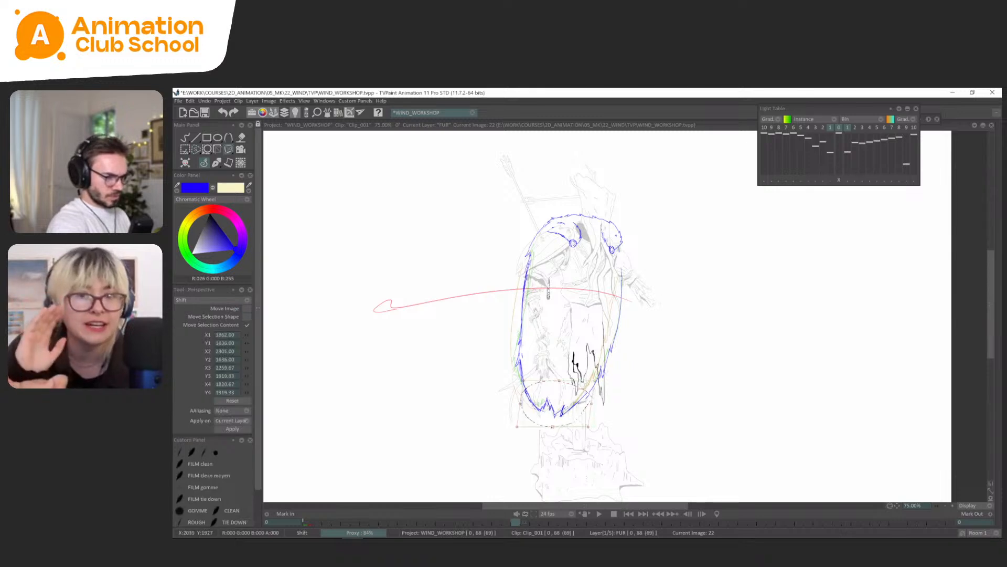
{"action": "left_click", "coordinate": [204, 162]}
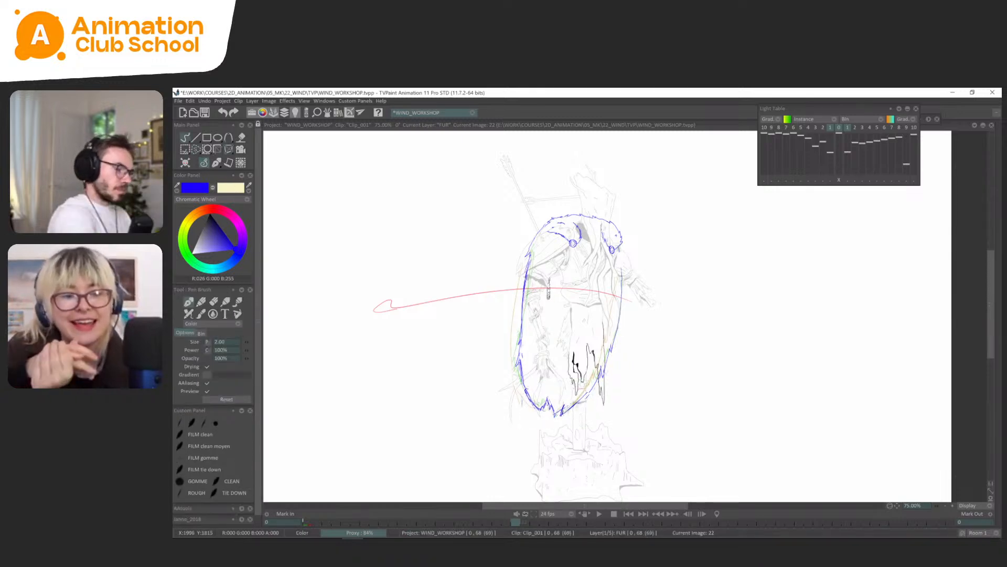
Flip between FUR frames 14, 18 and 22 to check how the skewed hem moves.
{"action": "key", "text": "Left"}
{"action": "key", "text": "Left"}
{"action": "key", "text": "Left"}
{"action": "key", "text": "Left"}
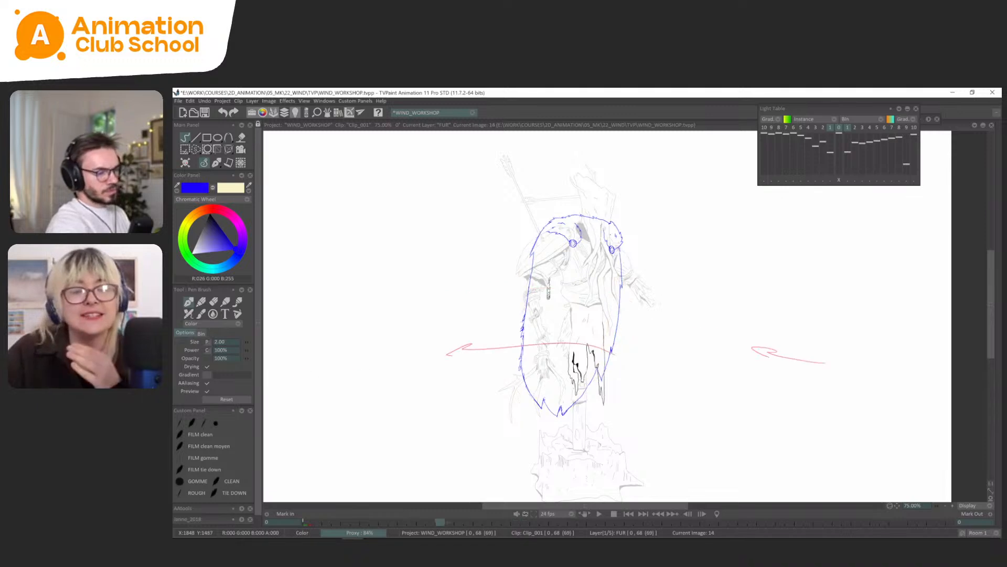
{"action": "key", "text": "Right"}
{"action": "key", "text": "Right"}
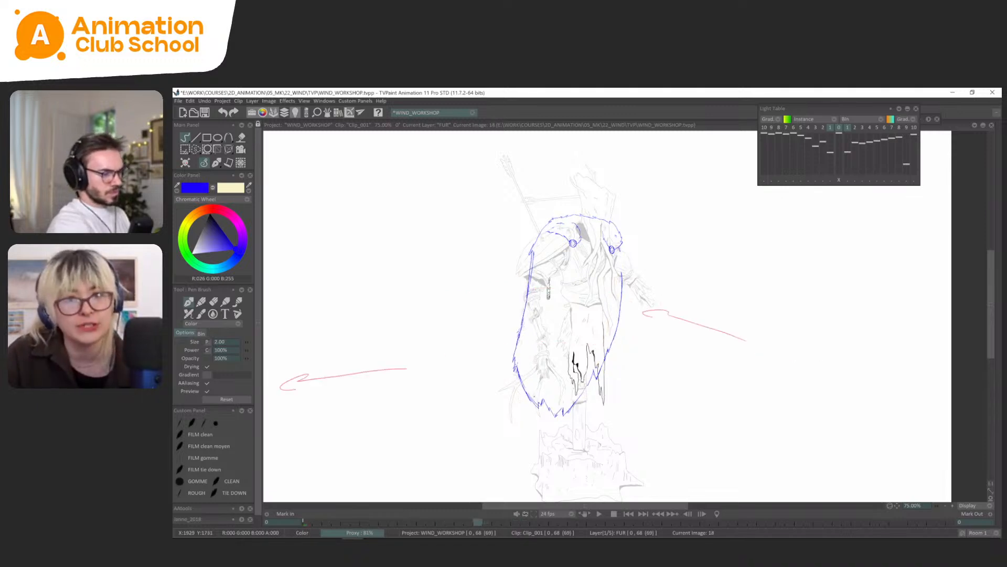
{"action": "key", "text": "Home"}
{"action": "key", "text": "Left"}
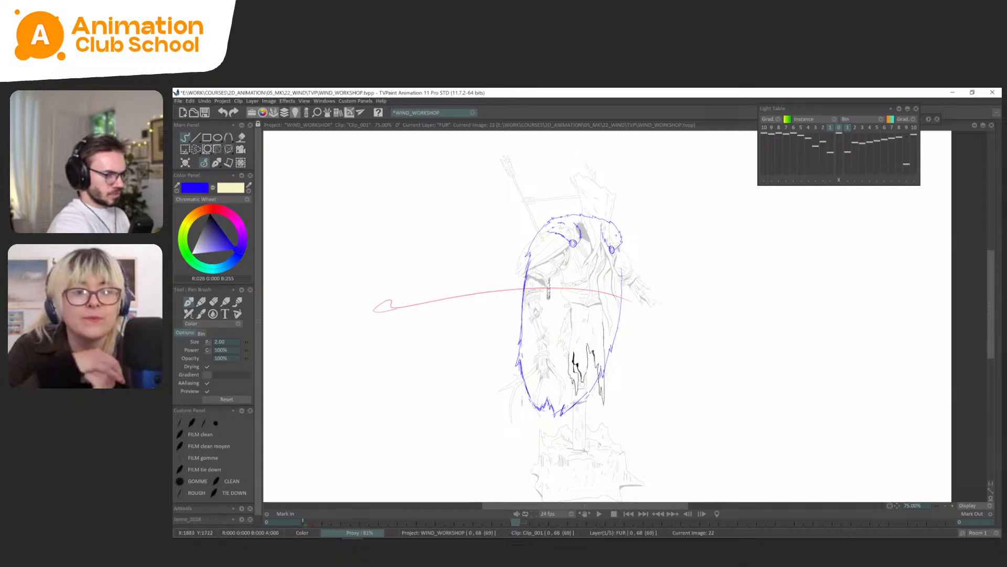
{"action": "key", "text": "Left"}
{"action": "key", "text": "Left"}
{"action": "key", "text": "Right"}
{"action": "key", "text": "Right"}
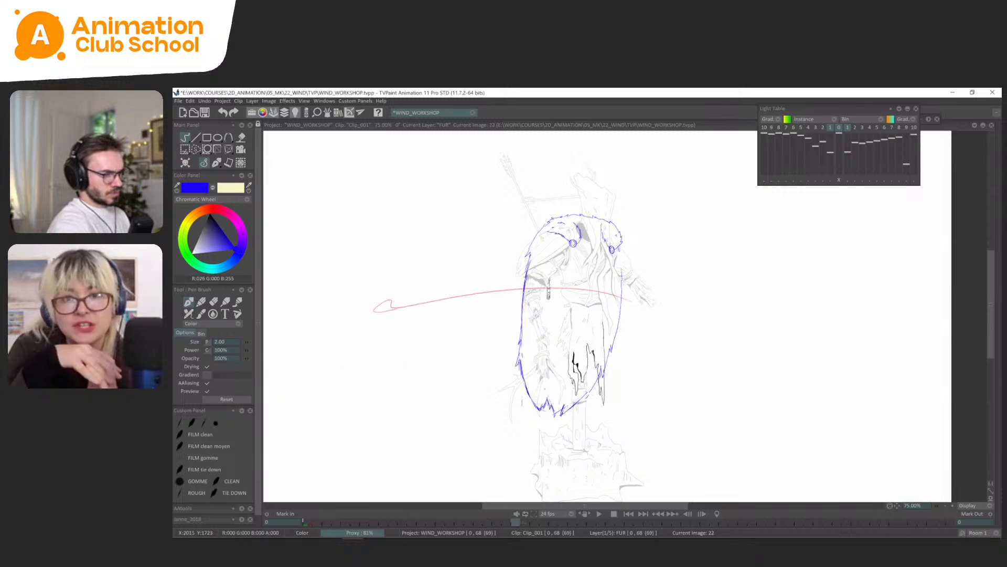
Lasso the left part of the bottom hem at FUR frame 22 and skew it slightly to the left.
{"action": "key", "text": "s"}
{"action": "left_click", "coordinate": [220, 163]}
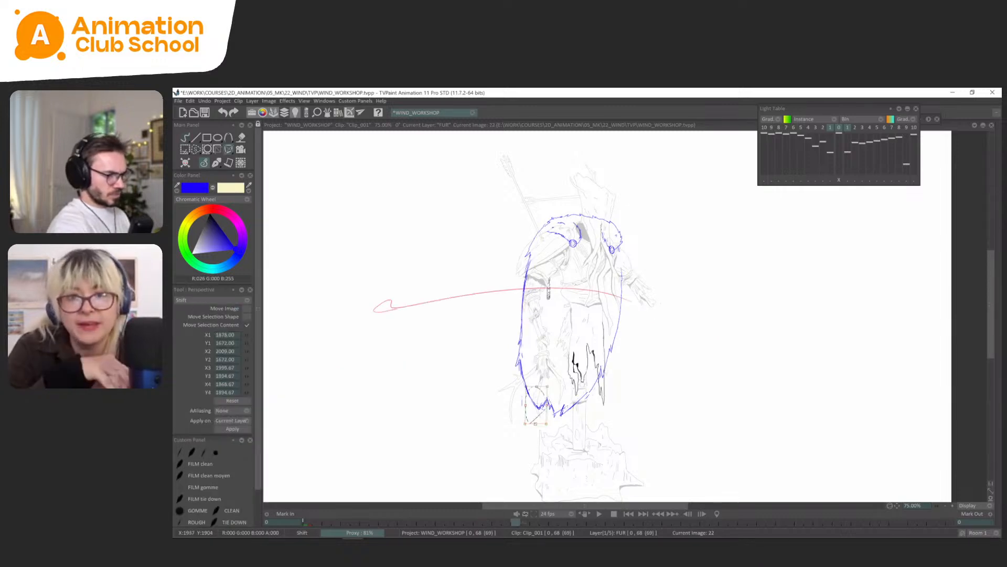
{"action": "left_click", "coordinate": [219, 162]}
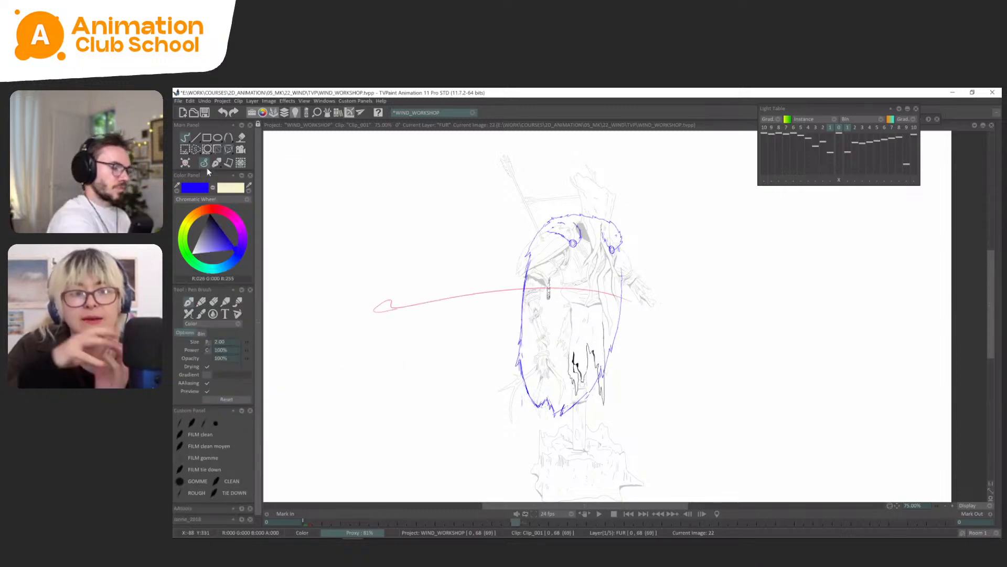
Flip through the FUR drawings between frames 0 and 22 to check the adjusted left tuft.
{"action": "key", "text": "Left"}
{"action": "key", "text": "Left"}
{"action": "key", "text": "Right"}
{"action": "key", "text": "Right"}
{"action": "key", "text": "Left"}
{"action": "key", "text": "Left"}
{"action": "key", "text": "Left"}
{"action": "key", "text": "Left"}
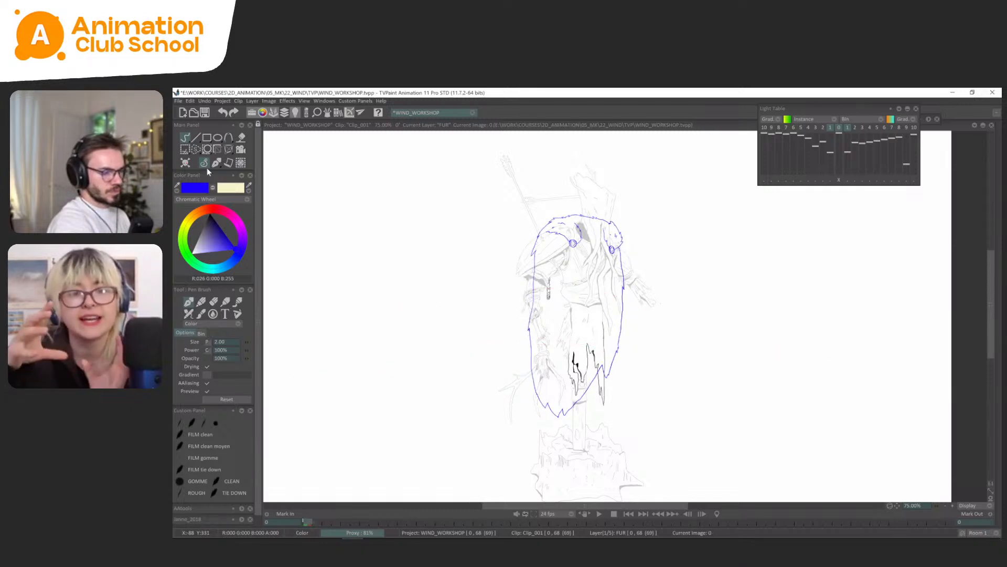
{"action": "key", "text": "Right"}
{"action": "key", "text": "Right"}
Lasso the cape's bottom hem at FUR frame 18 and skew its lower edge slightly to the left.
{"action": "left_click", "coordinate": [197, 149]}
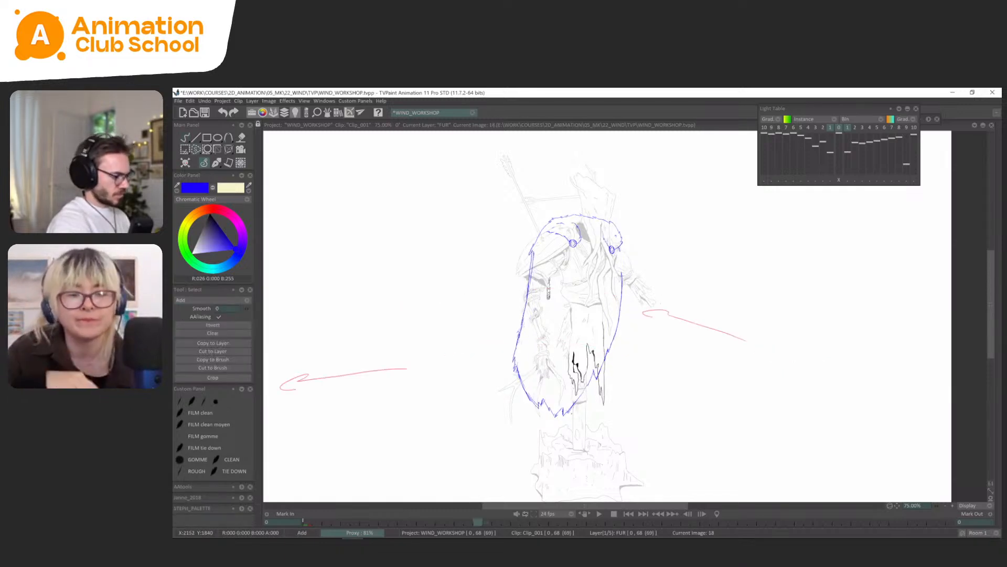
{"action": "left_click_drag", "start_coordinate": [580, 403], "coordinate": [546, 434]}
{"action": "key", "text": "ctrl+t"}
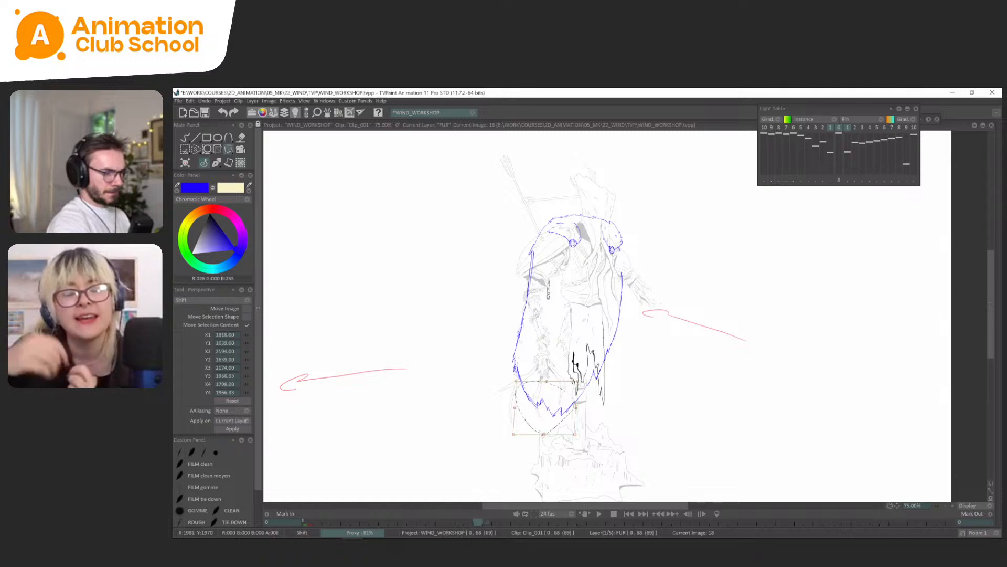
Flip between FUR frames 18, 22 and 26 to examine the hem's drag after the frame 18 adjustment.
{"action": "key", "text": "Left"}
{"action": "key", "text": "Left"}
{"action": "key", "text": "Right"}
{"action": "key", "text": "Right"}
{"action": "key", "text": "Right"}
{"action": "key", "text": "Right"}
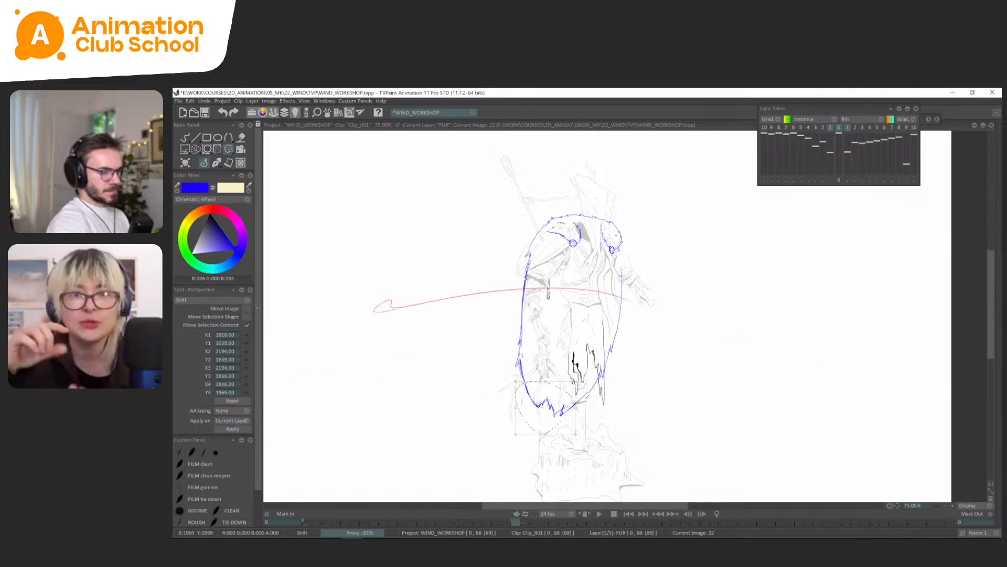
{"action": "key", "text": "Left"}
{"action": "key", "text": "Right"}
{"action": "key", "text": "Right"}
{"action": "key", "text": "Right"}
{"action": "key", "text": "Right"}
{"action": "key", "text": "Right"}
{"action": "key", "text": "Right"}
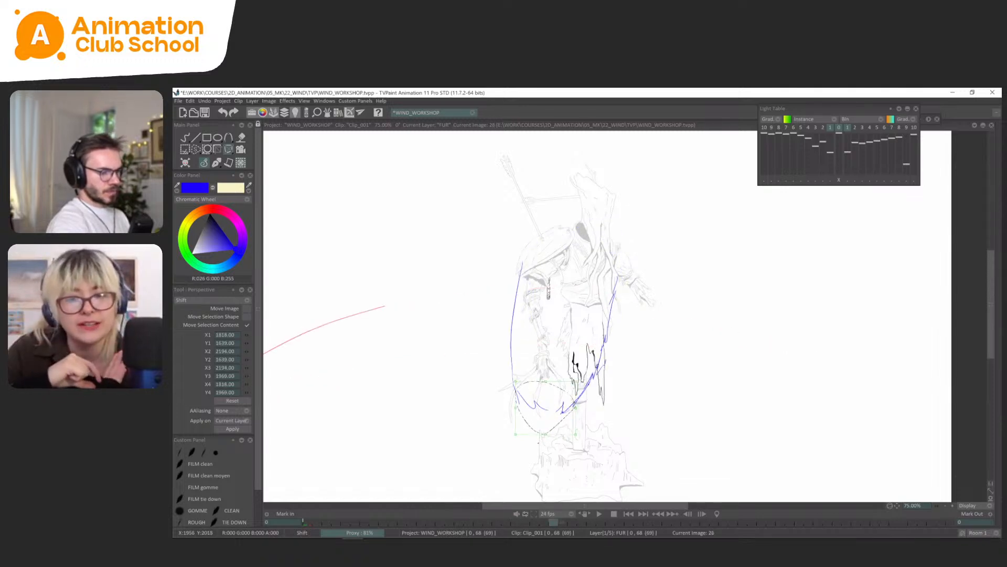
{"action": "key", "text": "Left"}
{"action": "key", "text": "Left"}
{"action": "key", "text": "Left"}
{"action": "key", "text": "Left"}
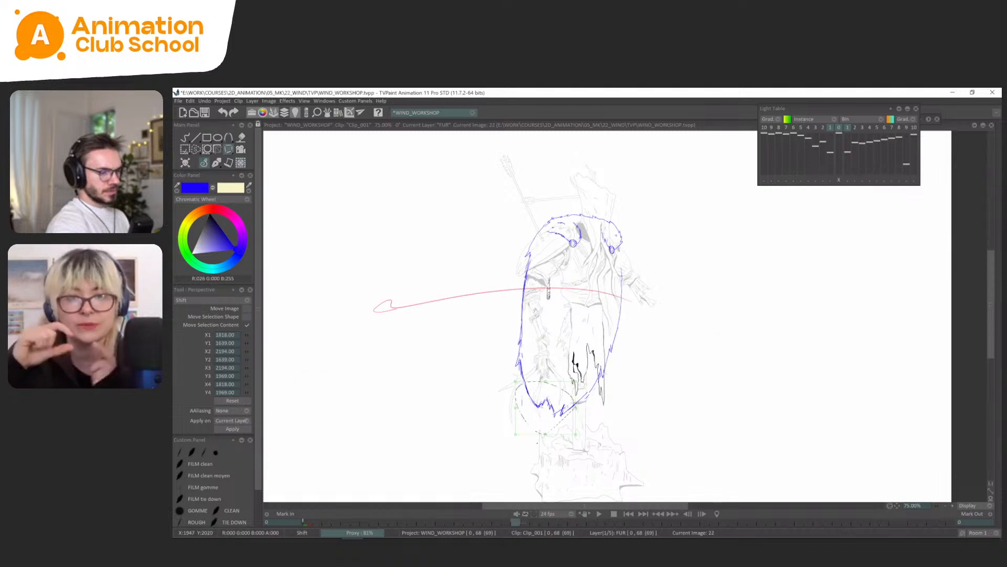
{"action": "key", "text": "Right"}
Compare FUR frame 26 with its light-table neighbours and flip back to frame 14 to review the hem.
{"action": "left_click", "coordinate": [216, 163]}
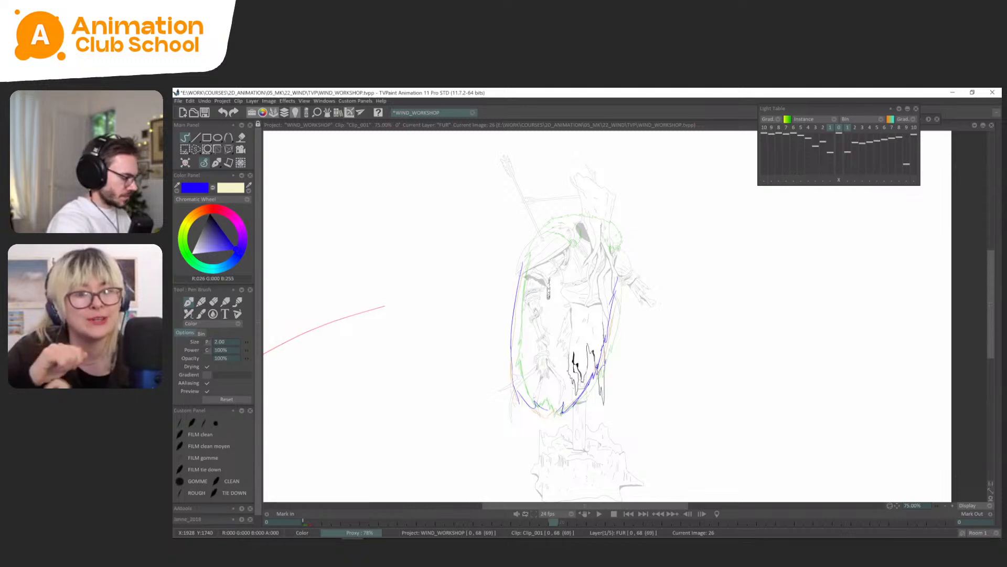
{"action": "key", "text": "s"}
{"action": "key", "text": "Left"}
{"action": "key", "text": "Left"}
{"action": "key", "text": "Left"}
{"action": "key", "text": "Left"}
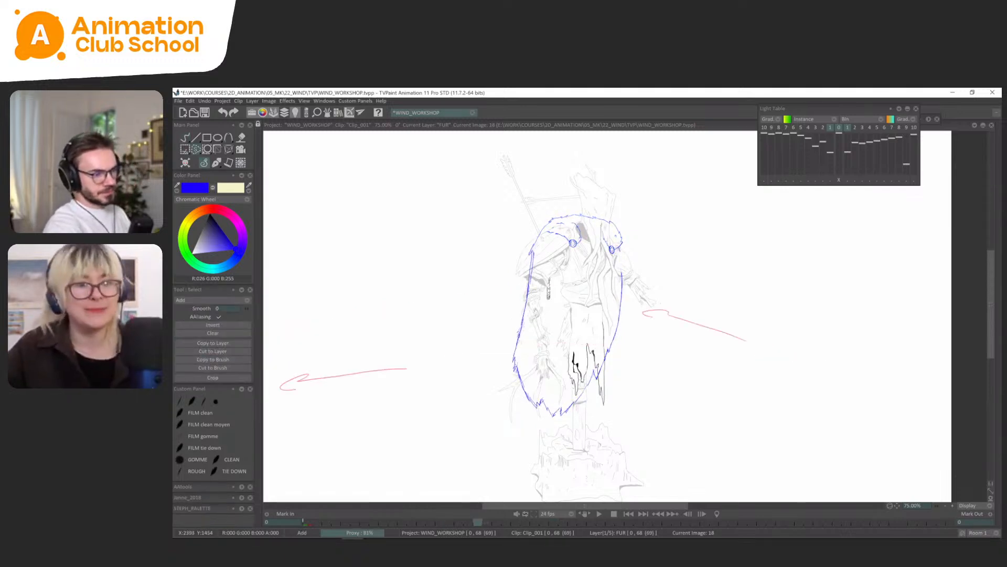
{"action": "key", "text": "Left"}
{"action": "key", "text": "Left"}
{"action": "key", "text": "Left"}
{"action": "key", "text": "Left"}
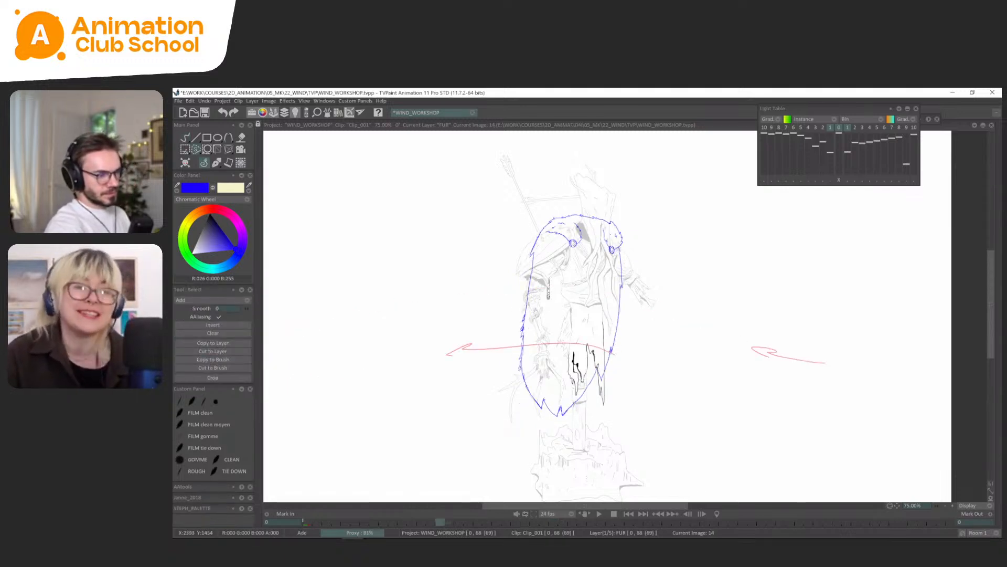
{"action": "key", "text": "Right"}
{"action": "key", "text": "Right"}
{"action": "key", "text": "Right"}
{"action": "key", "text": "Right"}
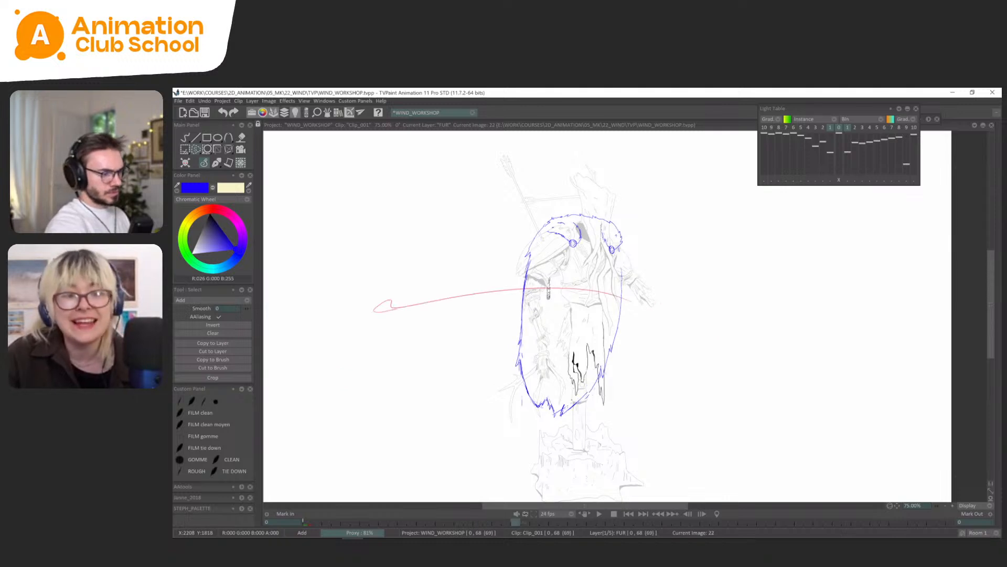
{"action": "mouse_move", "coordinate": [580, 411]}
{"action": "left_mouse_down"}
{"action": "mouse_move", "coordinate": [534, 429]}
{"action": "mouse_move", "coordinate": [577, 421]}
{"action": "mouse_move", "coordinate": [539, 434]}
{"action": "left_mouse_up"}
{"action": "key", "text": "ctrl+t"}
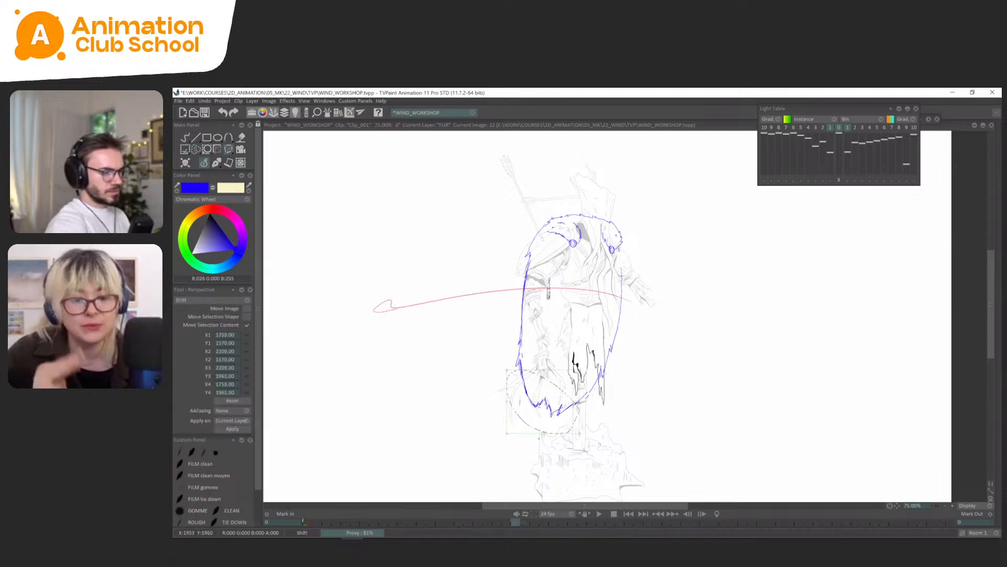
At FUR frame 26, lasso and delete the cape's lower-left edge and redraw it in blue with a small jagged tuft.
{"action": "key", "text": "Right"}
{"action": "key", "text": "Right"}
{"action": "key", "text": "Right"}
{"action": "key", "text": "Right"}
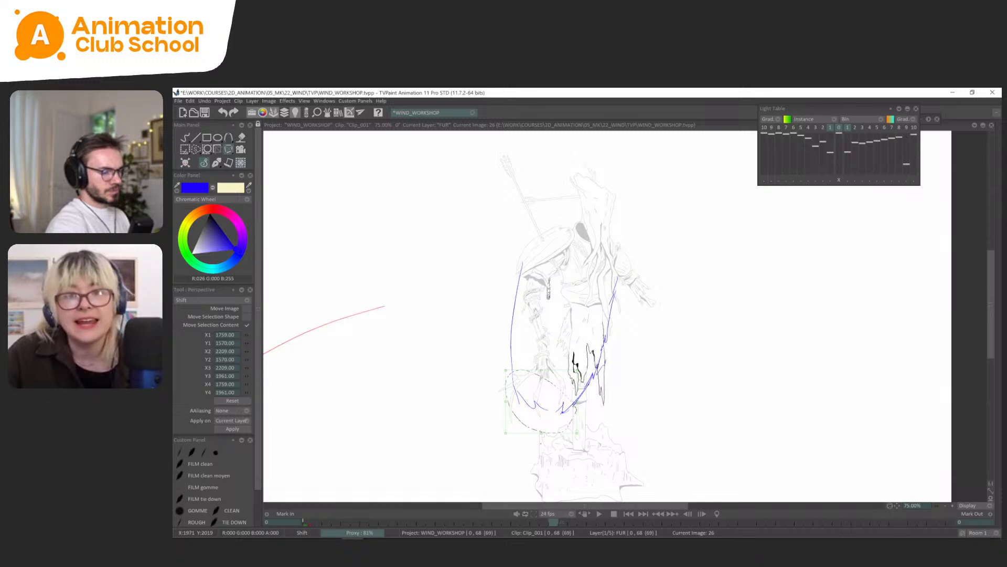
{"action": "key", "text": "Left"}
{"action": "key", "text": "Right"}
{"action": "left_click", "coordinate": [213, 165]}
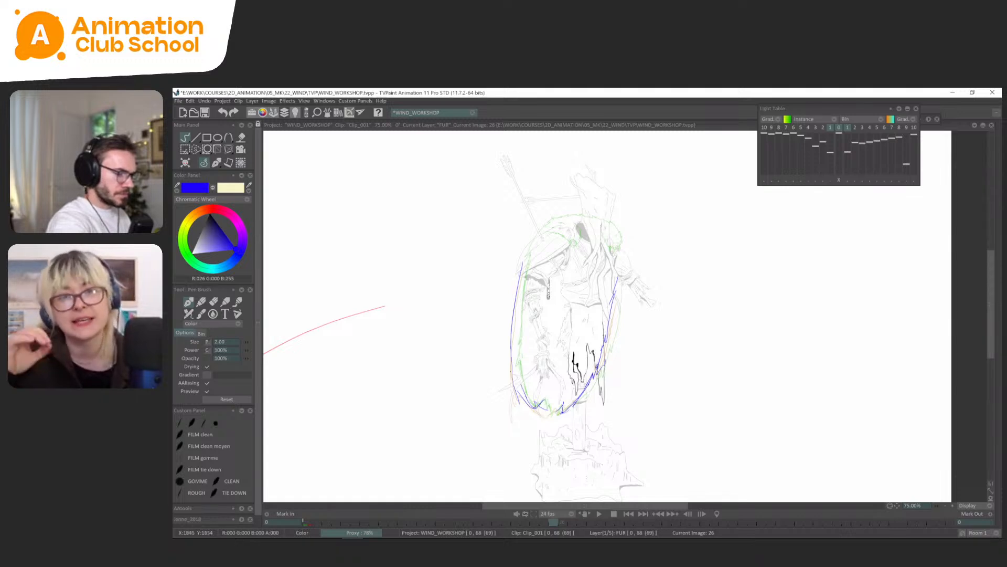
{"action": "key", "text": "s"}
{"action": "left_click_drag", "start_coordinate": [509, 367], "coordinate": [533, 413]}
{"action": "key", "text": "Delete"}
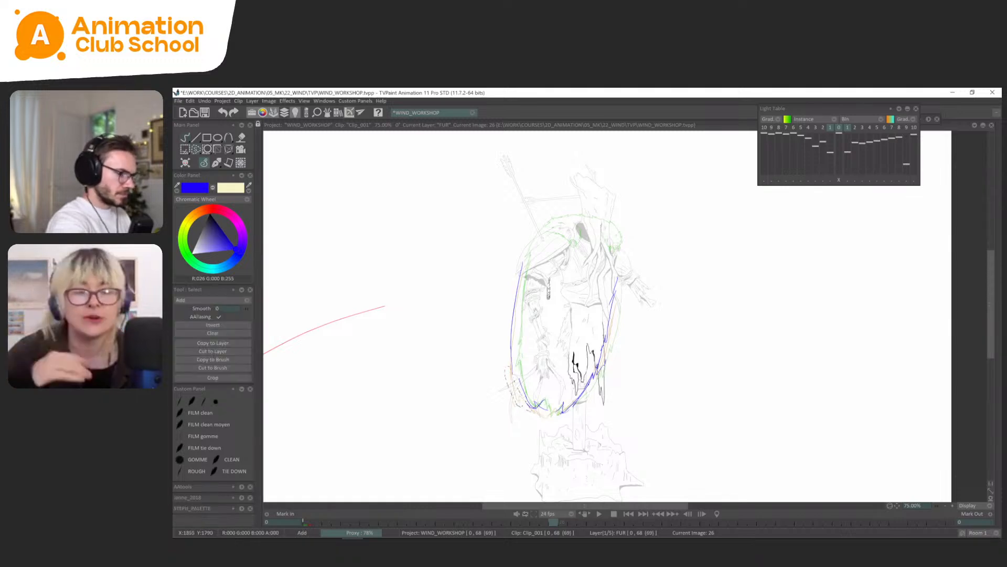
{"action": "left_click", "coordinate": [213, 164]}
{"action": "left_click", "coordinate": [210, 175]}
{"action": "left_click_drag", "start_coordinate": [517, 369], "coordinate": [514, 370]}
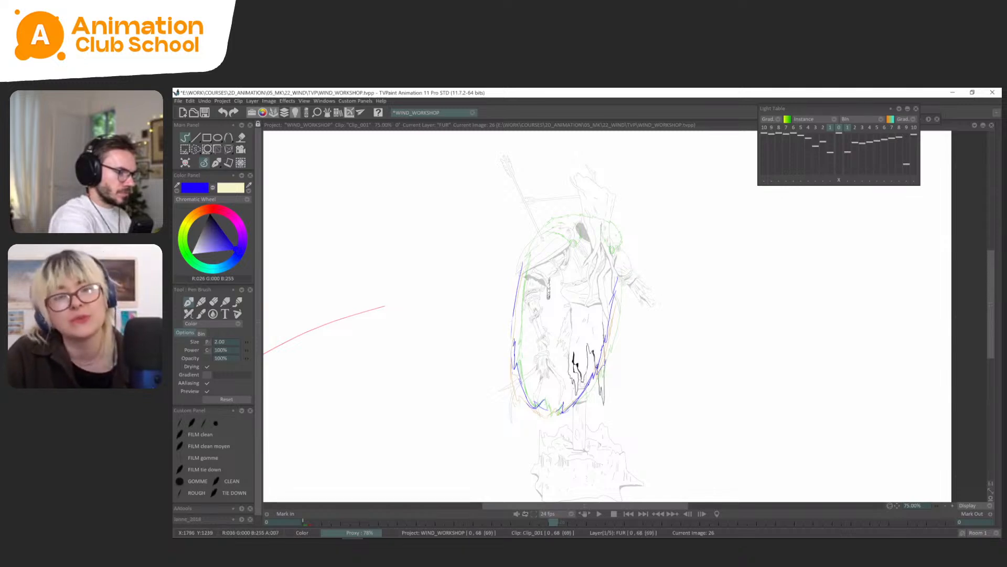
Flip between FUR frames 22 and 26 to compare the redrawn left edge with the preceding drawing.
{"action": "key", "text": "Left"}
{"action": "key", "text": "Left"}
{"action": "key", "text": "Left"}
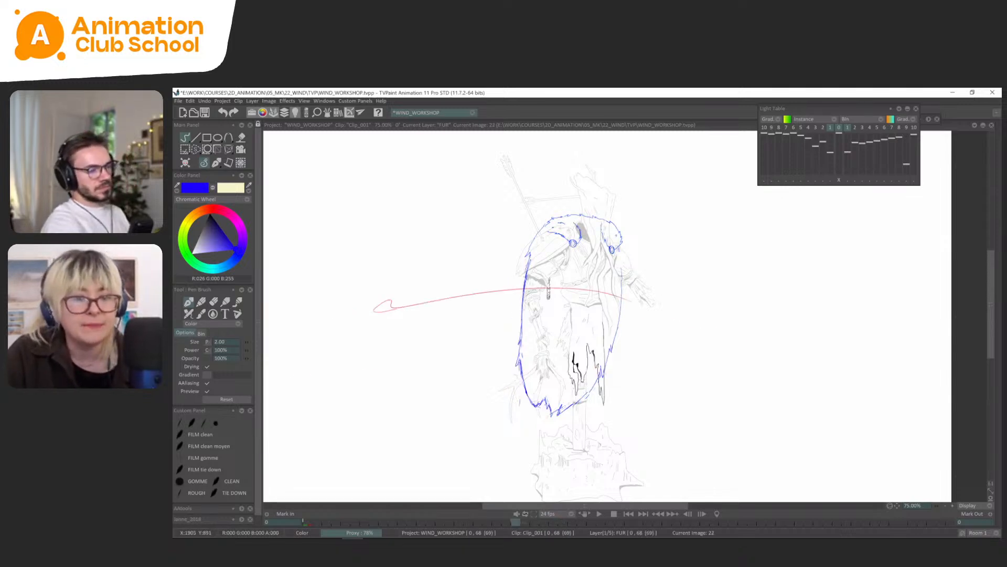
{"action": "key", "text": "Right"}
{"action": "key", "text": "Right"}
{"action": "key", "text": "Right"}
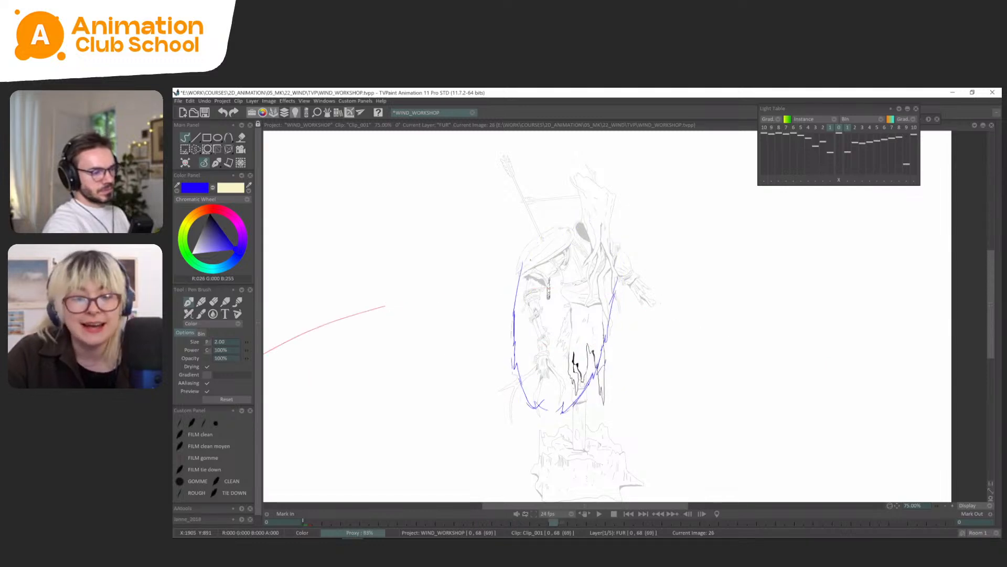
{"action": "key", "text": "Left"}
{"action": "key", "text": "Left"}
{"action": "key", "text": "Right"}
{"action": "key", "text": "Right"}
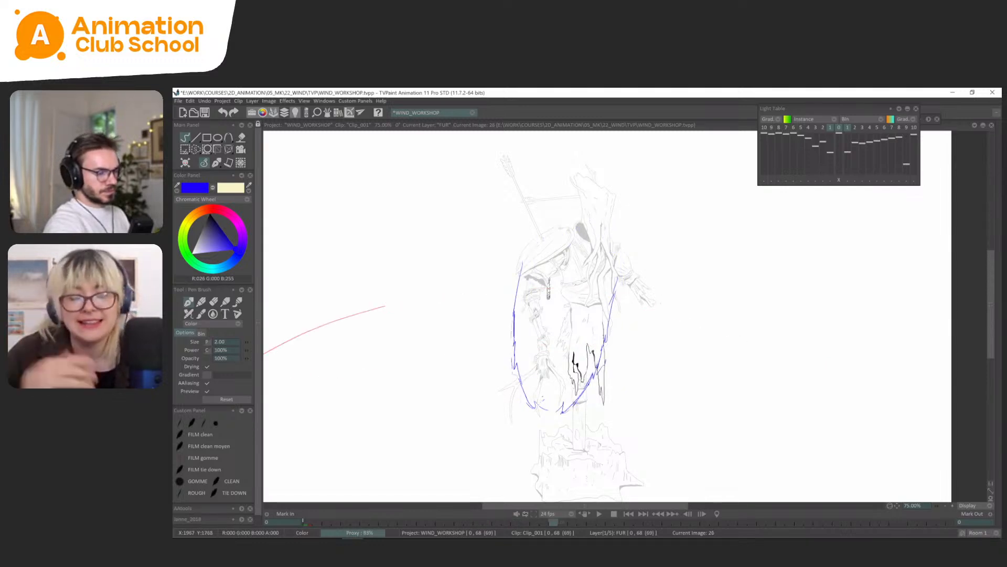
Redraw the jagged fur tufts along the cape's bottom hem at FUR frame 26, comparing them with frames 18 and 22.
{"action": "key", "text": "Left"}
{"action": "key", "text": "Right"}
{"action": "key", "text": "Left"}
{"action": "key", "text": "Right"}
{"action": "key", "text": "Left"}
{"action": "key", "text": "Left"}
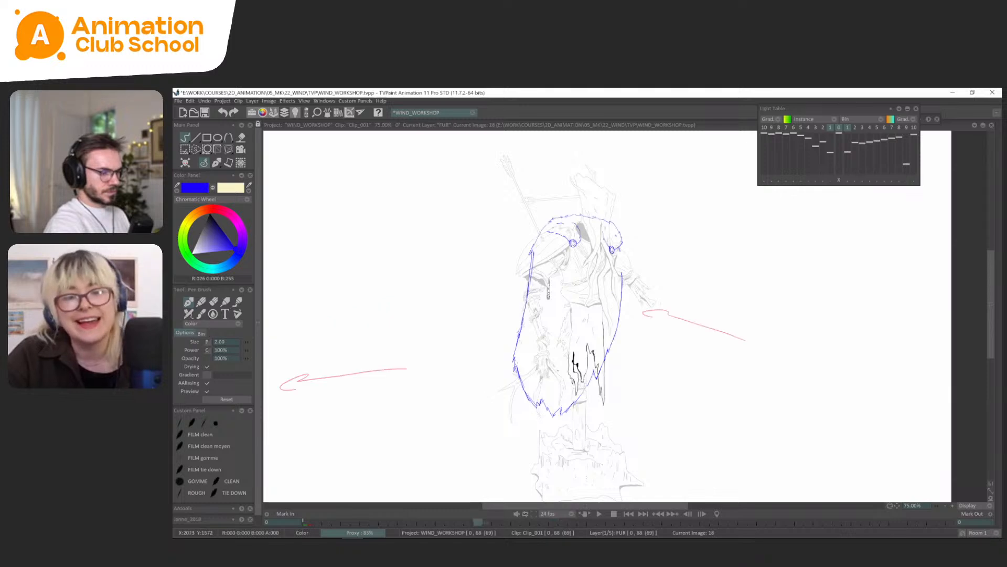
{"action": "key", "text": "Right"}
{"action": "key", "text": "Left"}
{"action": "key", "text": "Right"}
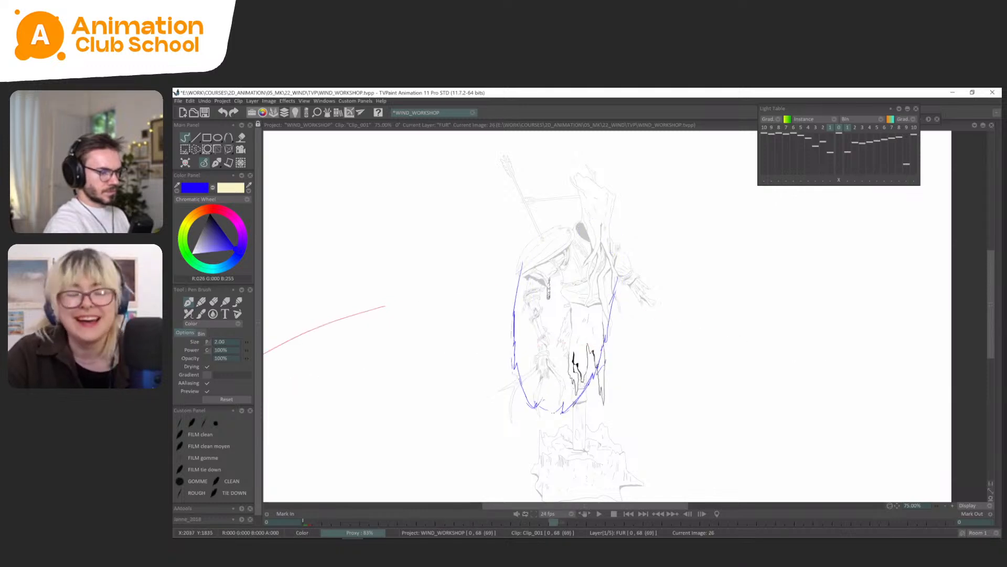
{"action": "key", "text": "Left"}
{"action": "key", "text": "Right"}
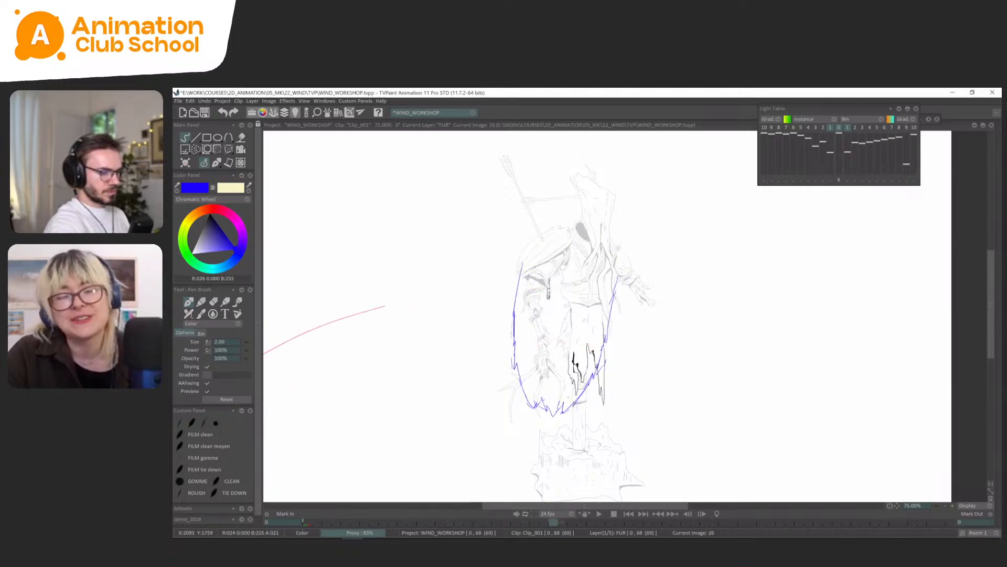
{"action": "key", "text": "Left"}
{"action": "key", "text": "Right"}
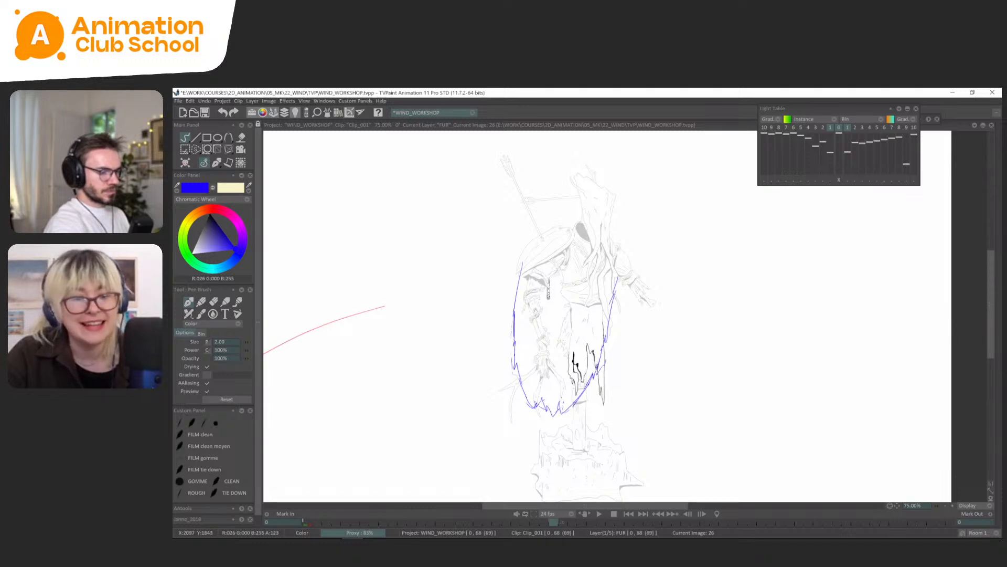
Flip through the FUR drawings around frames 18 to 26 to review the motion of the new hem tufts.
{"action": "key", "text": "Left"}
{"action": "key", "text": "Right"}
{"action": "key", "text": "Right"}
{"action": "key", "text": "Right"}
{"action": "key", "text": "Right"}
{"action": "key", "text": "Right"}
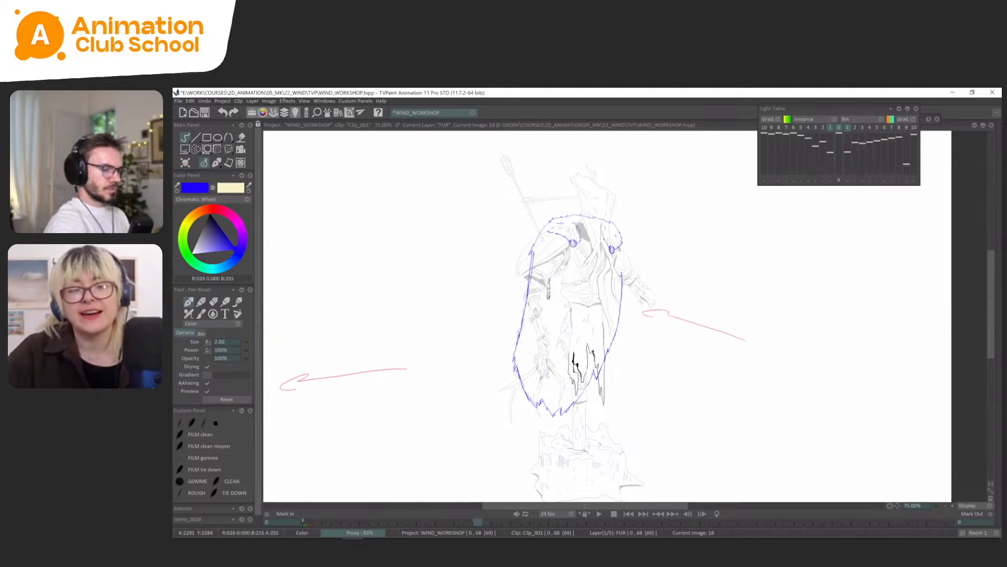
{"action": "key", "text": "Left"}
{"action": "key", "text": "Left"}
{"action": "key", "text": "Left"}
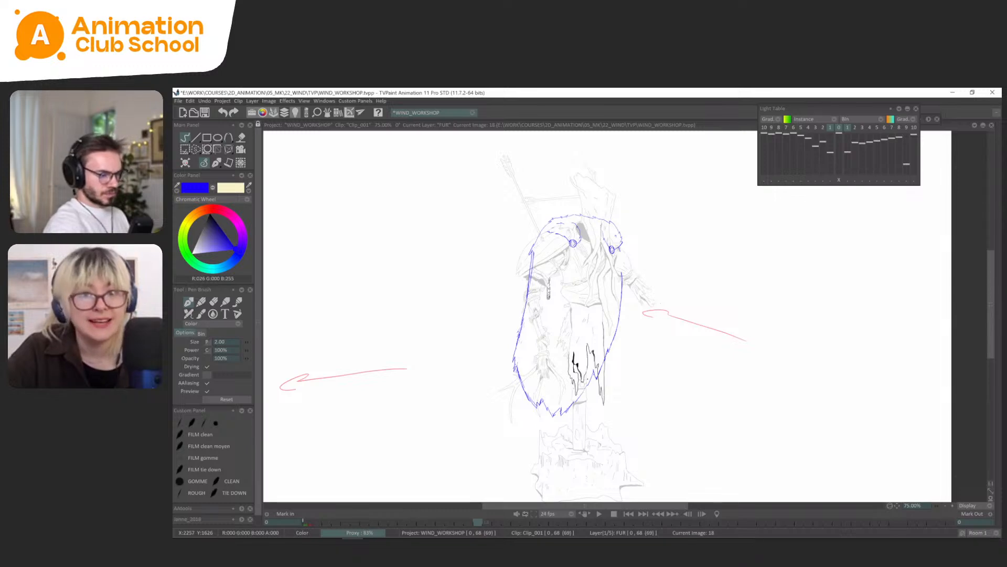
Go to frame 0 and flip through the last FUR drawings around frames 50 and 53 to examine the loop's ending.
{"action": "key", "text": "Tab"}
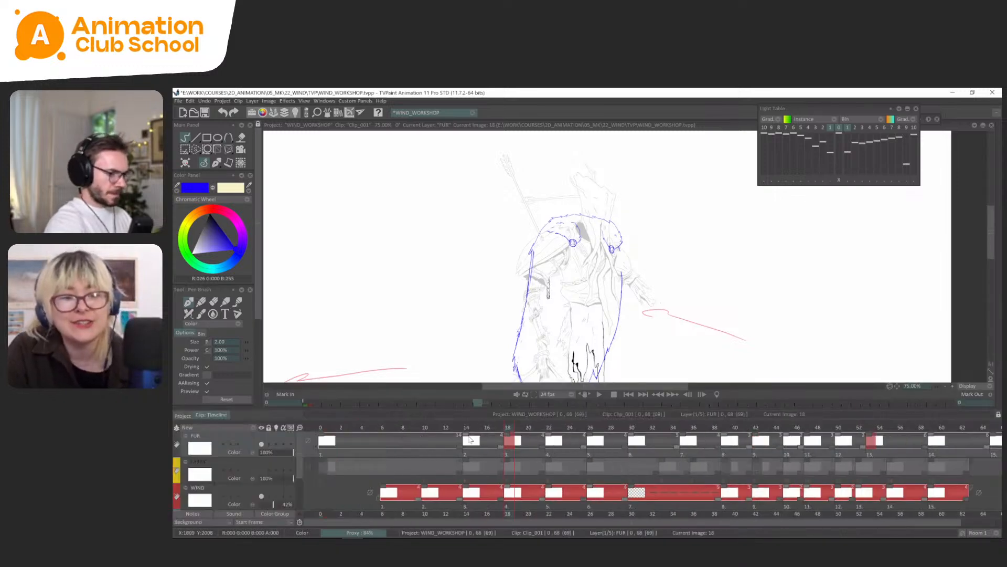
{"action": "left_click", "coordinate": [323, 427]}
{"action": "key", "text": "Tab"}
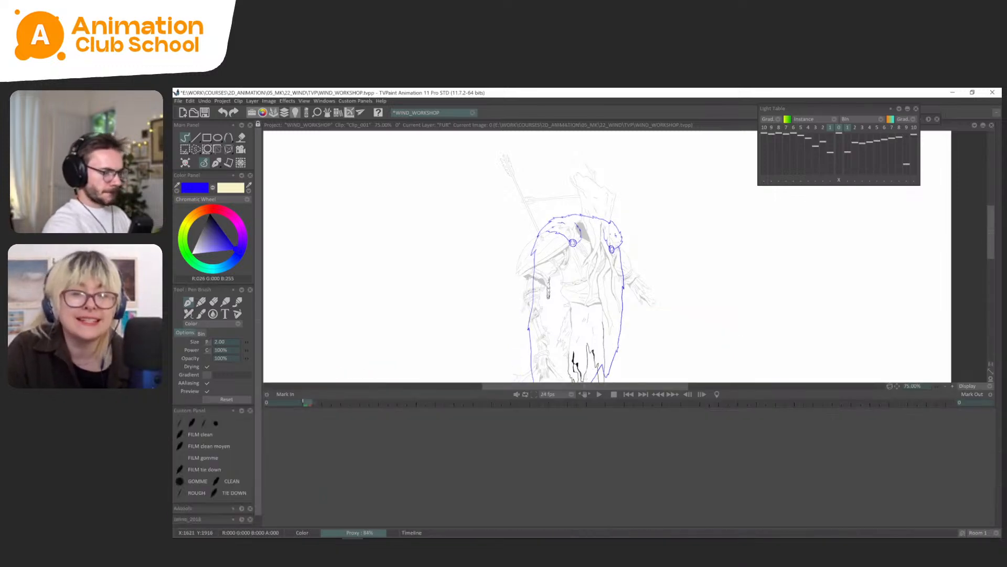
{"action": "key", "text": "Left"}
{"action": "key", "text": "Left"}
{"action": "key", "text": "Left"}
{"action": "key", "text": "Left"}
{"action": "key", "text": "Left"}
{"action": "key", "text": "Left"}
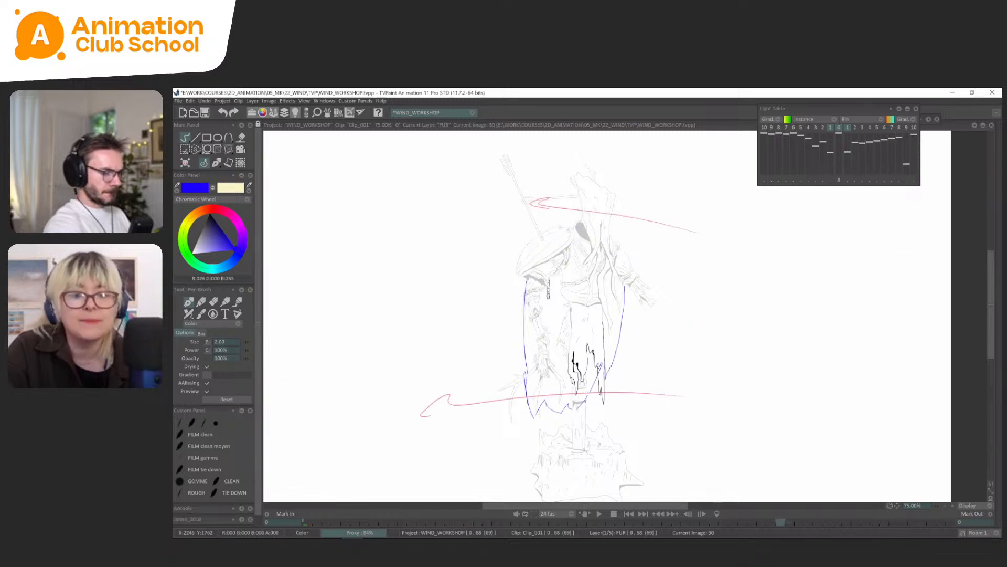
{"action": "key", "text": "Left"}
{"action": "key", "text": "Left"}
{"action": "key", "text": "Left"}
{"action": "key", "text": "Left"}
{"action": "key", "text": "Left"}
{"action": "key", "text": "Left"}
{"action": "key", "text": "Left"}
{"action": "key", "text": "Left"}
{"action": "key", "text": "Right"}
{"action": "key", "text": "Right"}
{"action": "key", "text": "Right"}
{"action": "key", "text": "Right"}
{"action": "key", "text": "Right"}
{"action": "key", "text": "Right"}
{"action": "key", "text": "Right"}
{"action": "key", "text": "Right"}
{"action": "key", "text": "Right"}
{"action": "key", "text": "Right"}
{"action": "key", "text": "Right"}
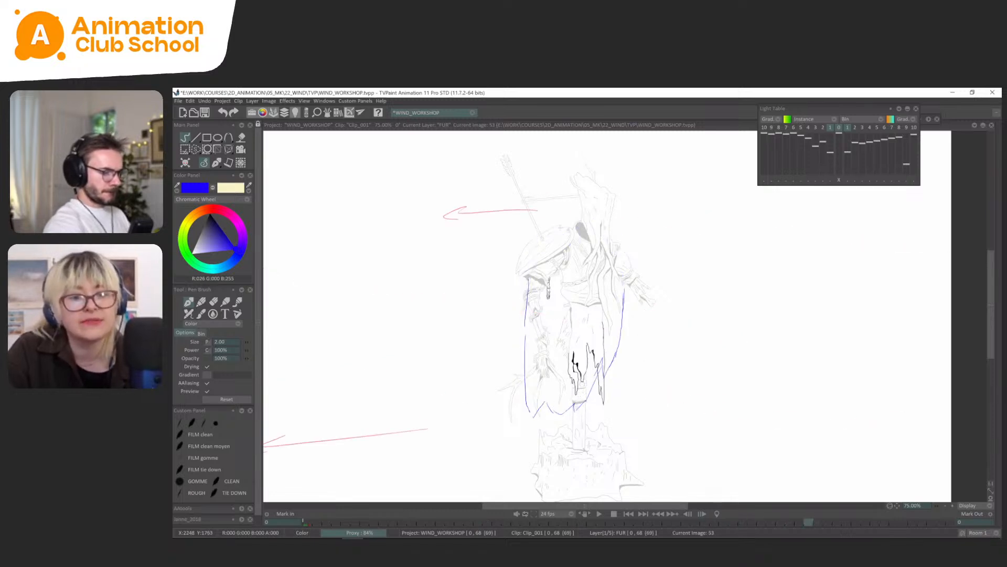
Flip between FUR frame 18 and its neighbours and return to frame 0 to compare the cape's silhouette.
{"action": "key", "text": "Left"}
{"action": "key", "text": "Left"}
{"action": "key", "text": "Left"}
{"action": "key", "text": "Left"}
{"action": "key", "text": "Left"}
{"action": "key", "text": "Left"}
{"action": "key", "text": "Left"}
{"action": "key", "text": "Left"}
{"action": "key", "text": "Left"}
{"action": "key", "text": "Left"}
{"action": "key", "text": "Left"}
{"action": "key", "text": "Left"}
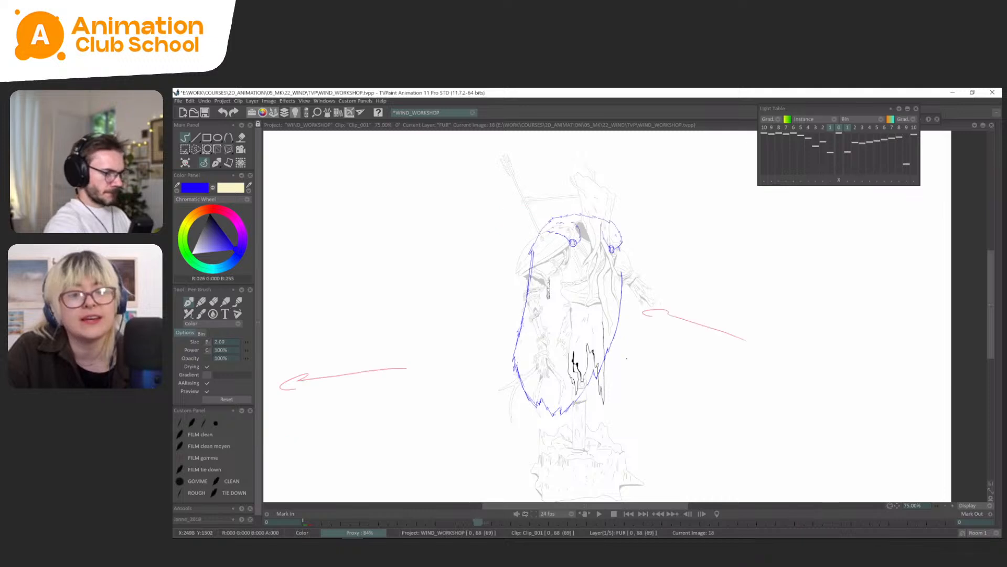
{"action": "key", "text": "Left"}
{"action": "key", "text": "Right"}
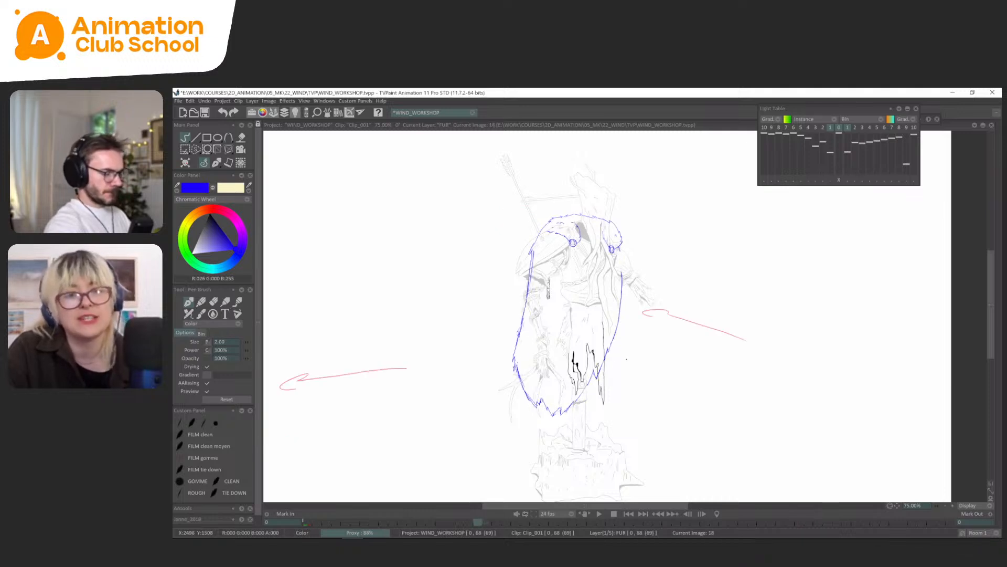
{"action": "key", "text": "Right"}
{"action": "key", "text": "Left"}
{"action": "key", "text": "Right"}
{"action": "key", "text": "Left"}
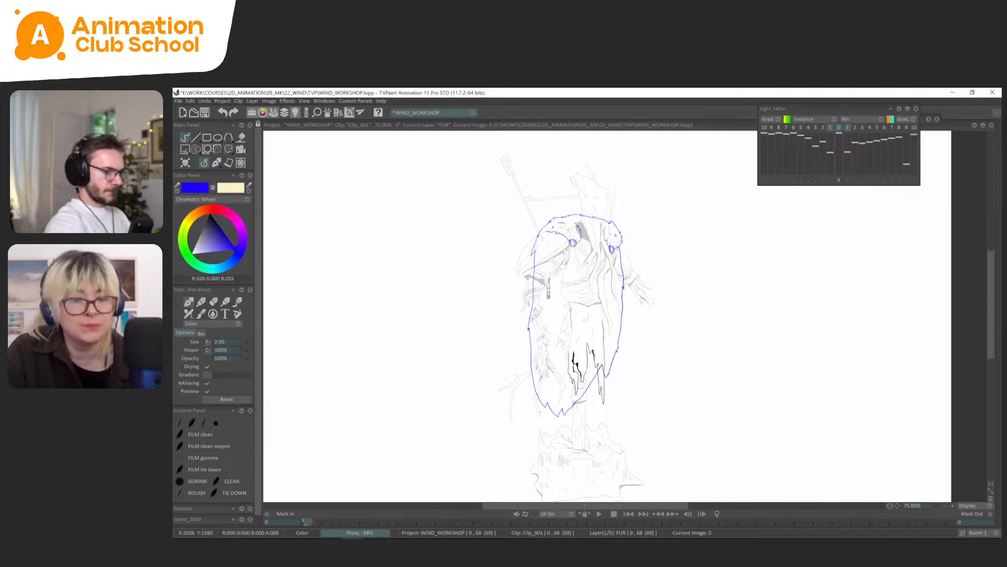
Redraw the cape's lower-left edge and tufted bottom hem at FUR frame 53, checking it against frame 0.
{"action": "key", "text": "Right"}
{"action": "left_click_drag", "start_coordinate": [525, 360], "coordinate": [537, 411]}
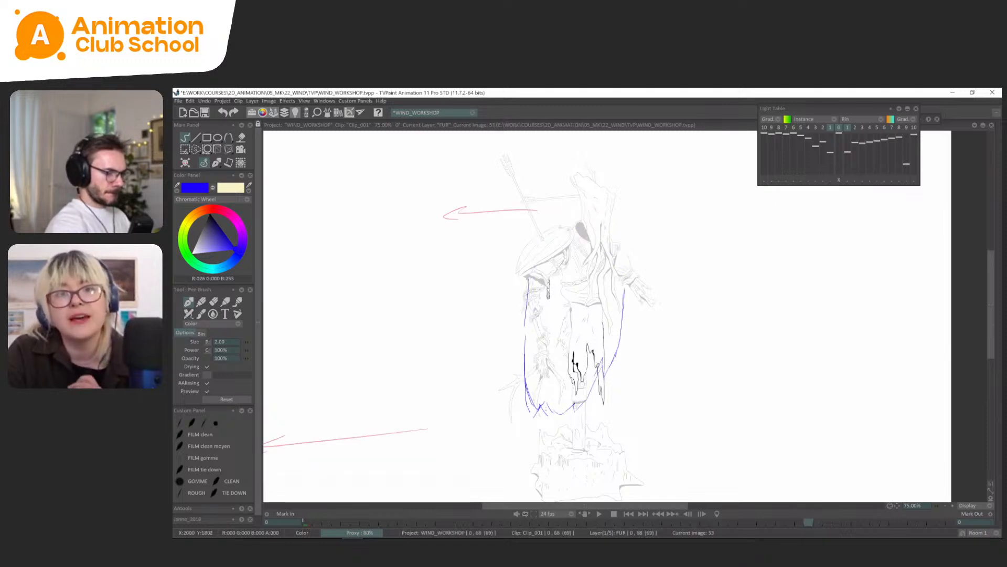
{"action": "key", "text": "Left"}
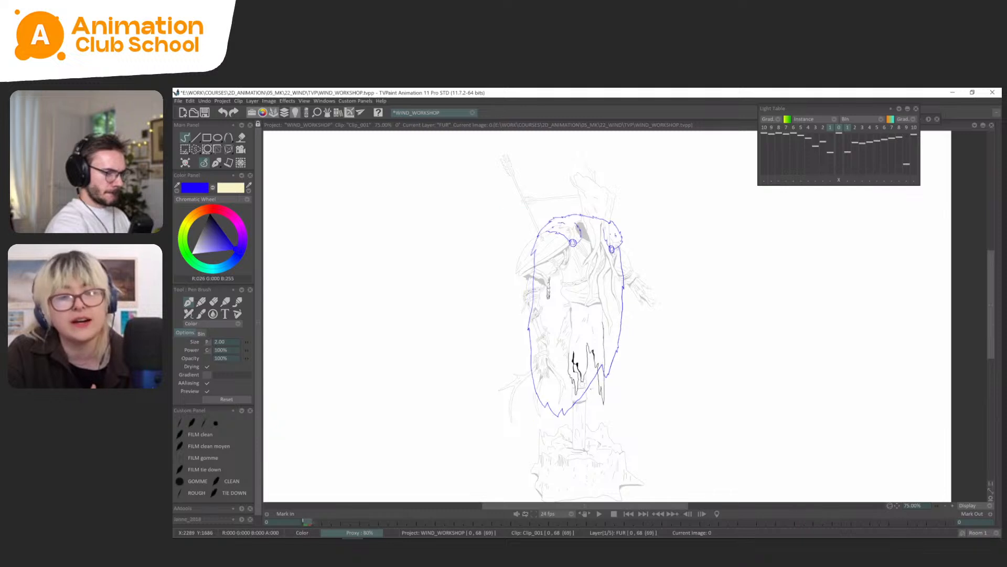
{"action": "key", "text": "Right"}
Lasso and delete the leftover old hem lines at the cape's lower edge on FUR frame 53.
{"action": "key", "text": "s"}
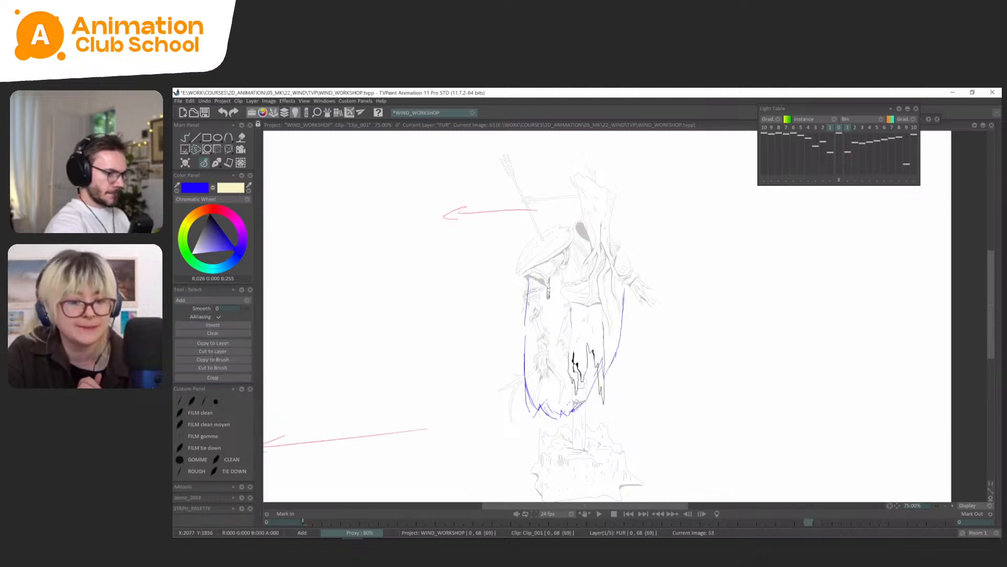
{"action": "key", "text": "Delete"}
{"action": "left_click_drag", "start_coordinate": [518, 377], "coordinate": [539, 422]}
{"action": "key", "text": "Delete"}
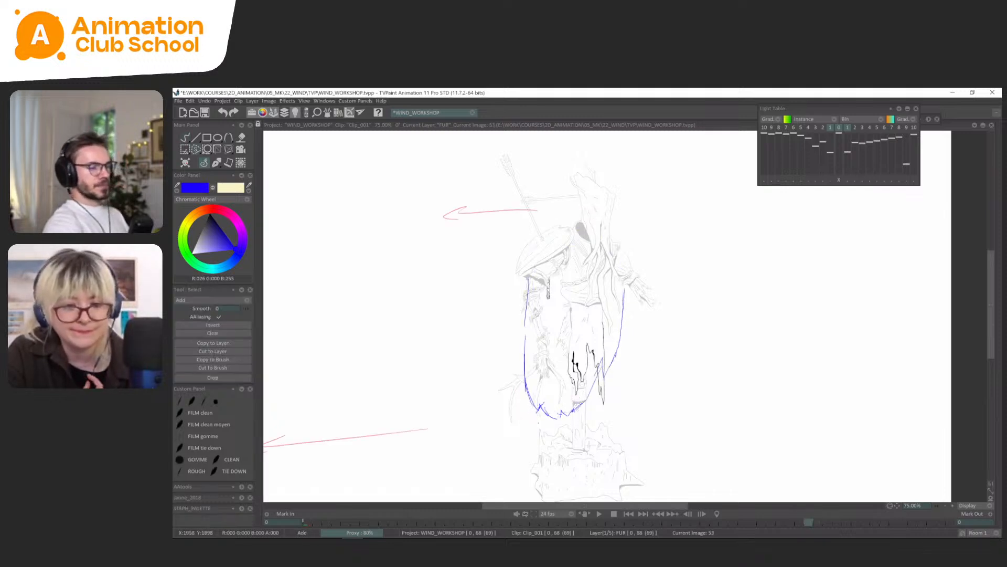
Flip between FUR frame 53 and the drawings before it to examine how the hem's left corner moves.
{"action": "key", "text": "Left"}
{"action": "key", "text": "Left"}
{"action": "key", "text": "Left"}
{"action": "key", "text": "Left"}
{"action": "key", "text": "Left"}
{"action": "key", "text": "Right"}
{"action": "key", "text": "Right"}
{"action": "key", "text": "Right"}
{"action": "key", "text": "Right"}
{"action": "key", "text": "Right"}
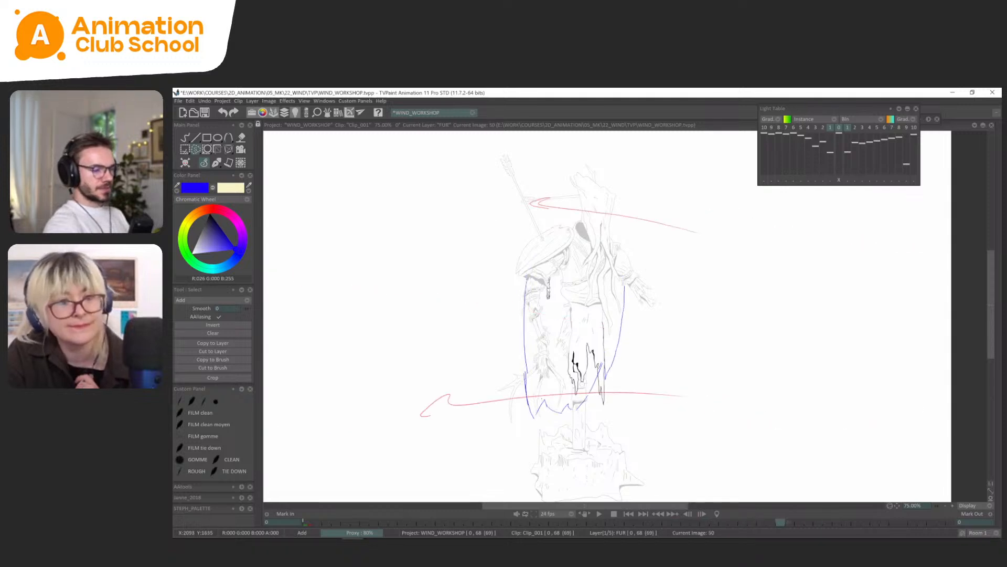
{"action": "key", "text": "Left"}
{"action": "key", "text": "Left"}
{"action": "key", "text": "Left"}
Raise the hem's left corner at FUR frame 50 with a Perspective transform and adjust the bottom hem's shape.
{"action": "key", "text": "ctrl+t"}
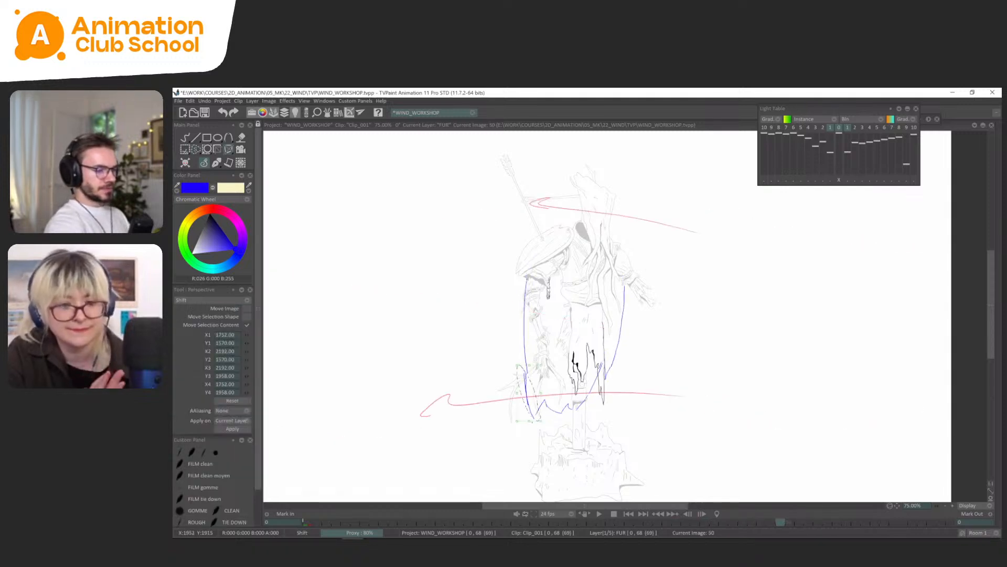
{"action": "left_click_drag", "start_coordinate": [529, 420], "coordinate": [530, 409]}
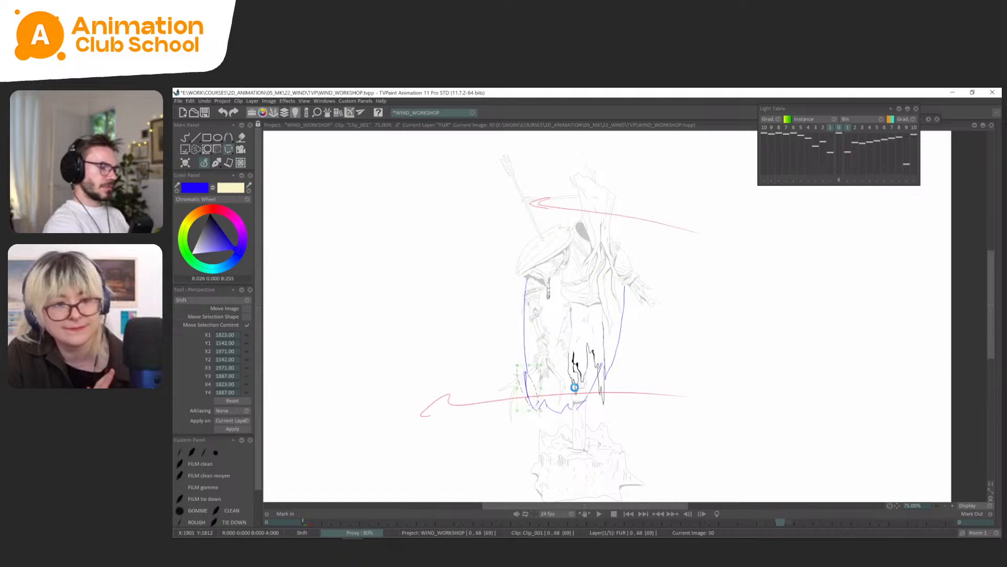
{"action": "key", "text": "Return"}
{"action": "key", "text": "ctrl+t"}
{"action": "mouse_move", "coordinate": [568, 398]}
{"action": "left_mouse_down"}
{"action": "mouse_move", "coordinate": [588, 404]}
{"action": "mouse_move", "coordinate": [563, 416]}
{"action": "left_mouse_up"}
{"action": "key", "text": "Return"}
{"action": "key", "text": "Left"}
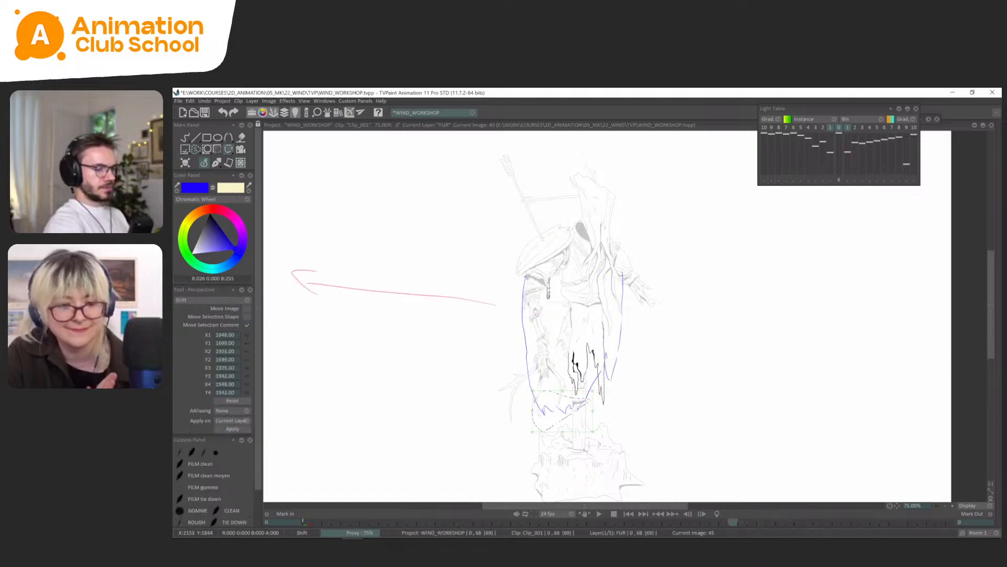
Flip forward to FUR frame 53 and play back the clip to check the whole cape cycle.
{"action": "key", "text": "Right"}
{"action": "key", "text": "Right"}
{"action": "key", "text": "Right"}
{"action": "key", "text": "Right"}
{"action": "key", "text": "Right"}
{"action": "key", "text": "Right"}
{"action": "key", "text": "Right"}
{"action": "key", "text": "Right"}
{"action": "key", "text": "Right"}
{"action": "key", "text": "Right"}
{"action": "key", "text": "Right"}
{"action": "key", "text": "Right"}
{"action": "key", "text": "Right"}
{"action": "key", "text": "Right"}
{"action": "key", "text": "Right"}
{"action": "key", "text": "Right"}
{"action": "key", "text": "Right"}
{"action": "key", "text": "Right"}
{"action": "key", "text": "Right"}
{"action": "key", "text": "Right"}
{"action": "key", "text": "Right"}
{"action": "key", "text": "Right"}
{"action": "key", "text": "Right"}
{"action": "key", "text": "Right"}
{"action": "key", "text": "Right"}
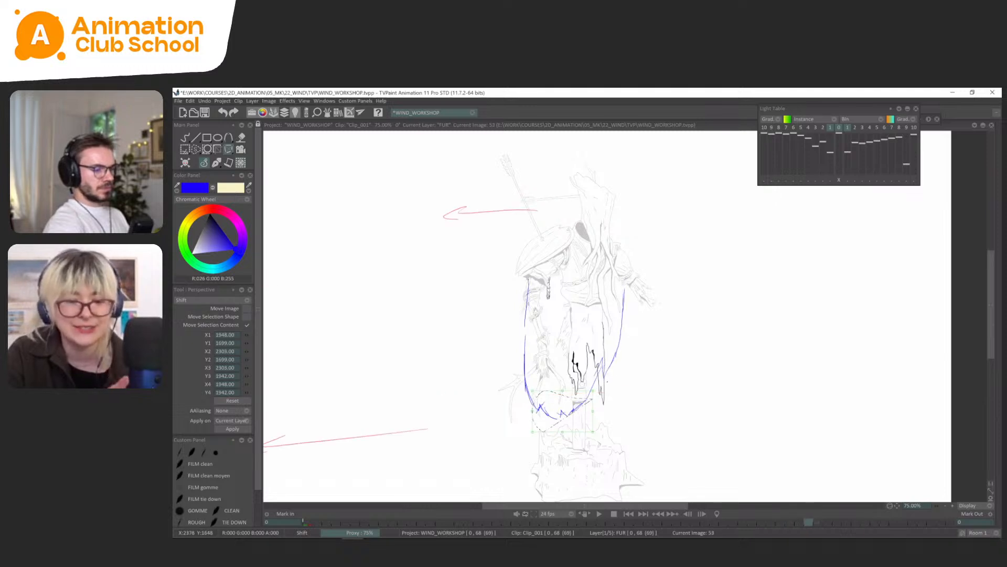
{"action": "key", "text": "Return"}
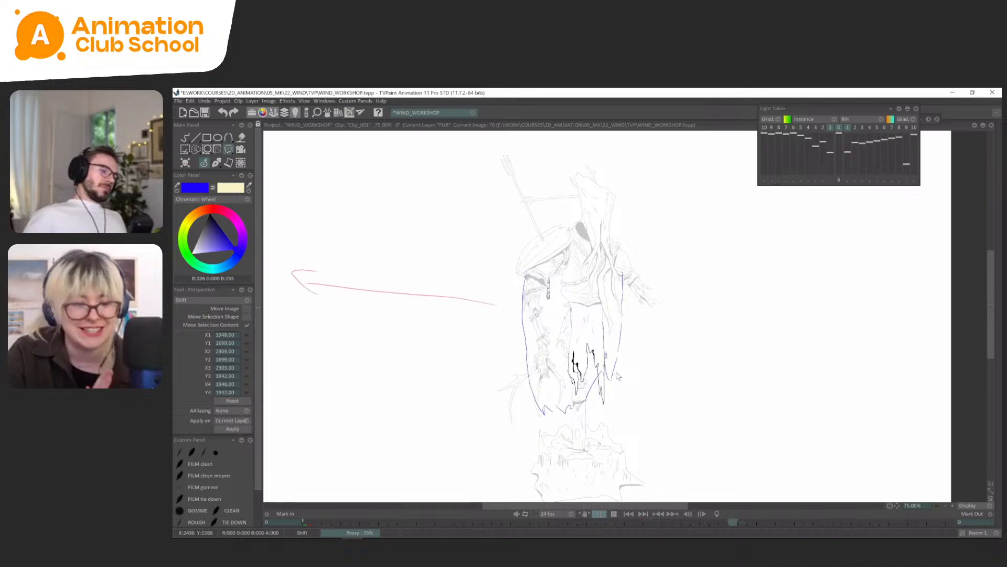
{"action": "key", "text": "Return"}
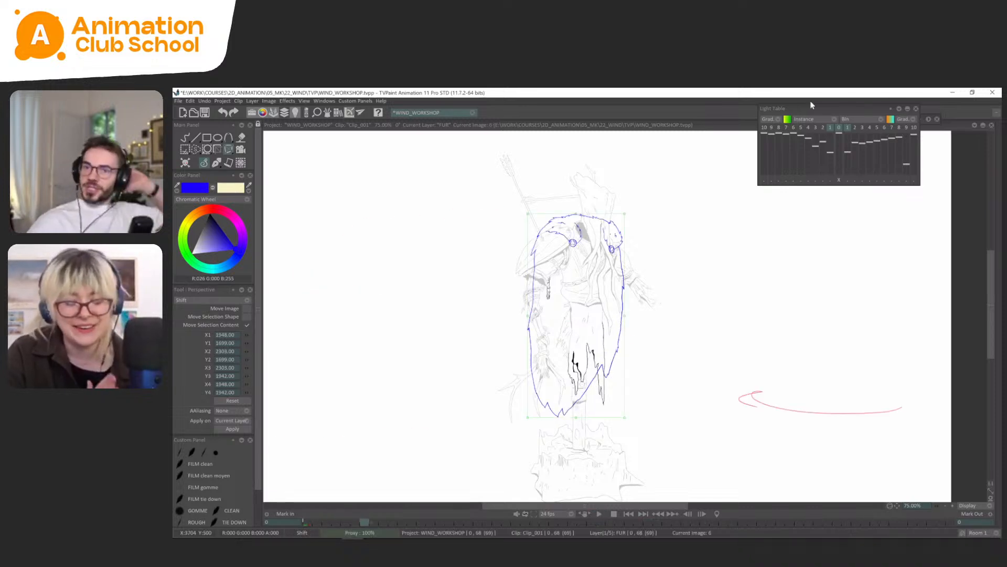
Hide the FUR layer and assign it the blue colour group.
{"action": "key", "text": "Tab"}
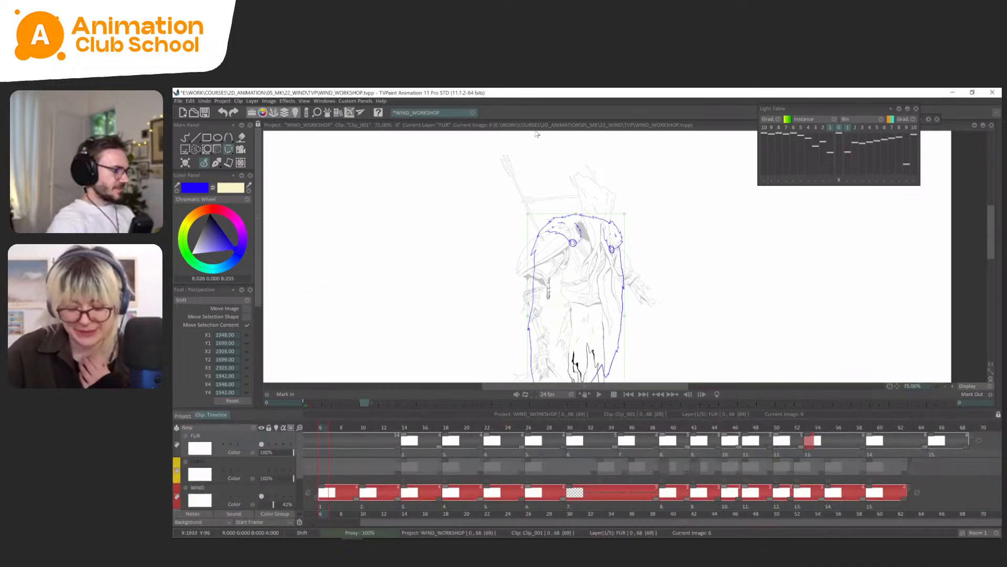
{"action": "left_click", "coordinate": [262, 444]}
{"action": "left_click", "coordinate": [177, 444]}
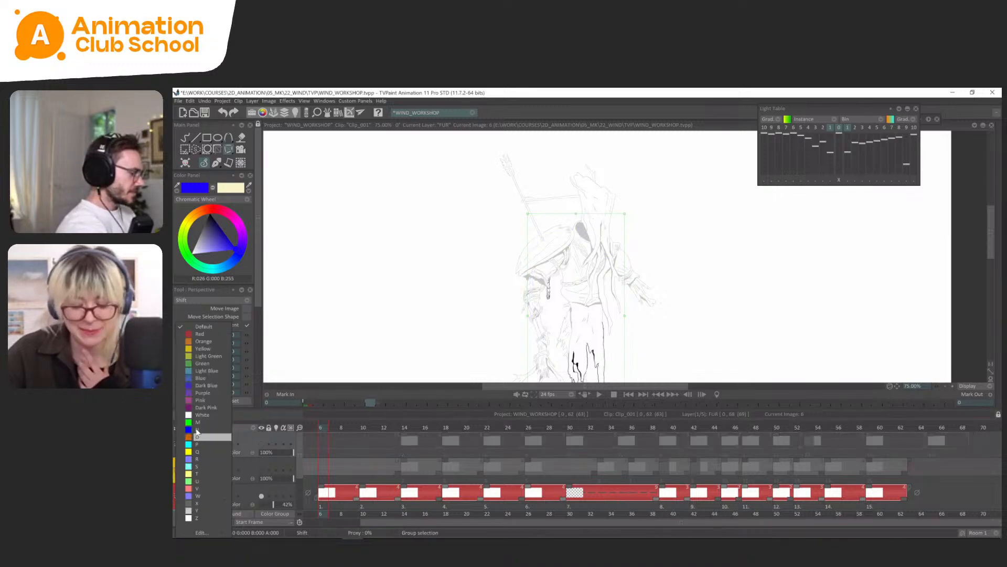
{"action": "left_click", "coordinate": [212, 430]}
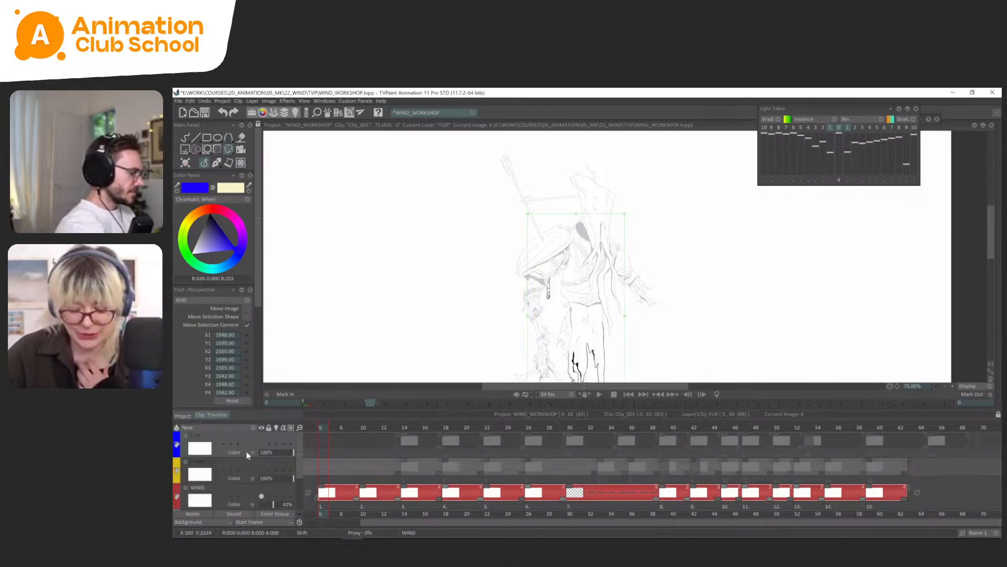
Show the FABRIC layer in place of the WIND layer and play back the clip.
{"action": "left_click", "coordinate": [244, 494]}
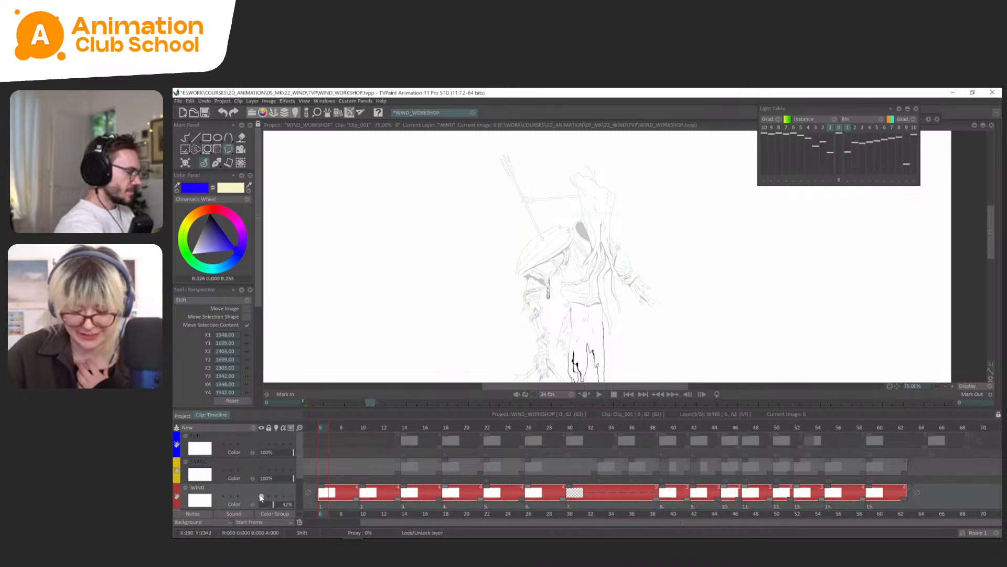
{"action": "left_click", "coordinate": [261, 470]}
{"action": "left_click", "coordinate": [261, 497]}
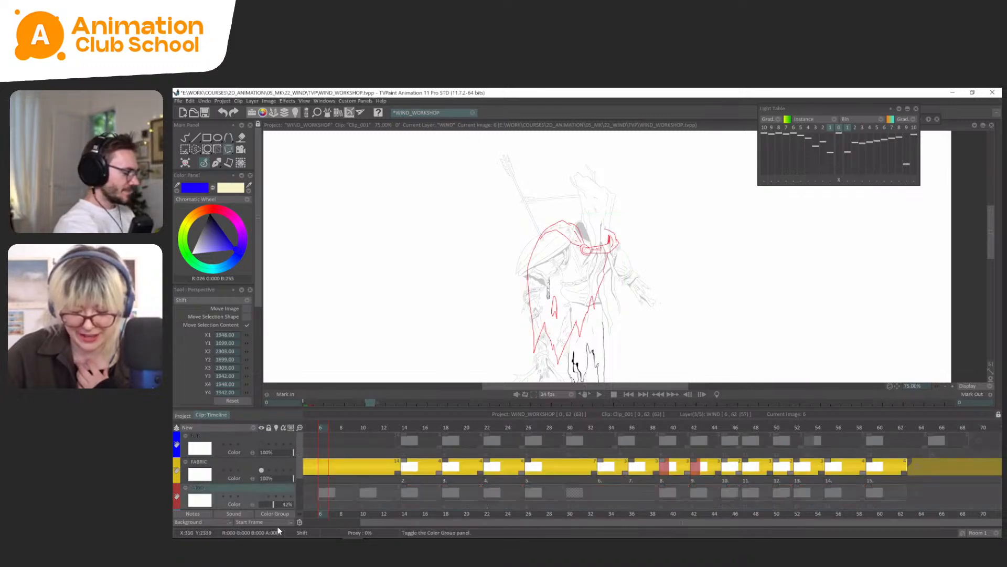
{"action": "key", "text": "Return"}
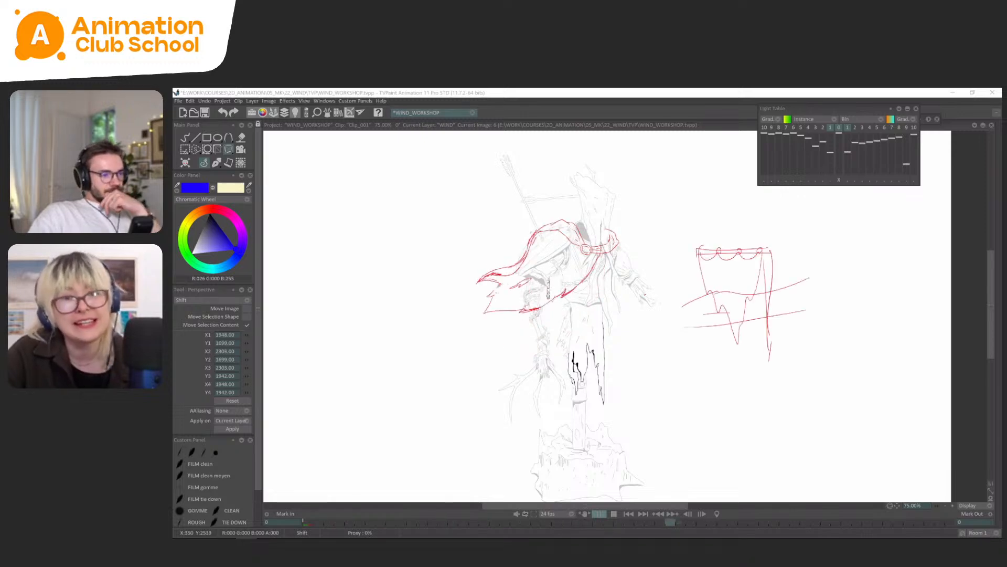
{"action": "key", "text": "space"}
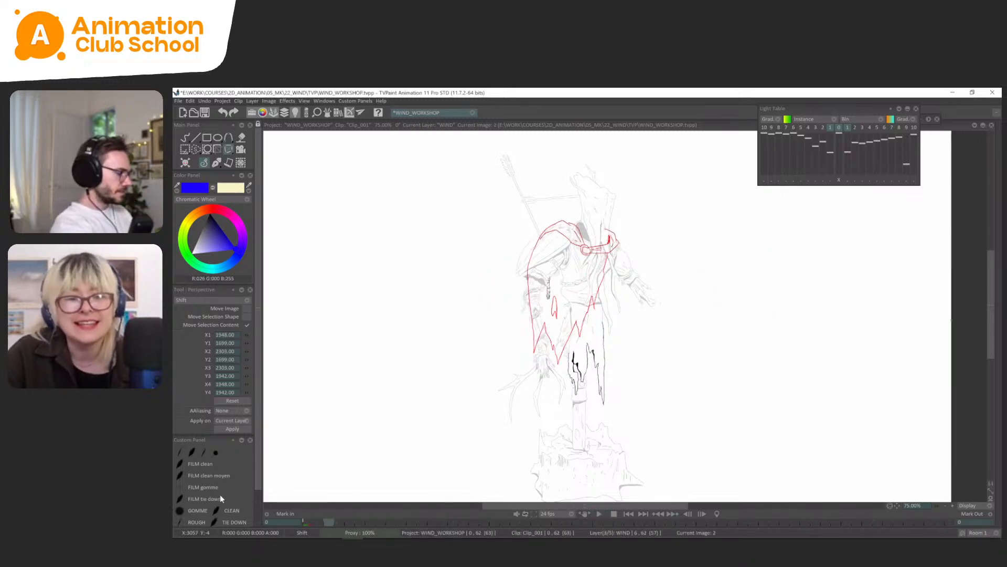
Scrub and flip through the red fabric cape's frames to review its movement and the stray sketches.
{"action": "key", "text": "Tab"}
{"action": "left_click_drag", "start_coordinate": [674, 425], "coordinate": [722, 426]}
{"action": "key", "text": "Tab"}
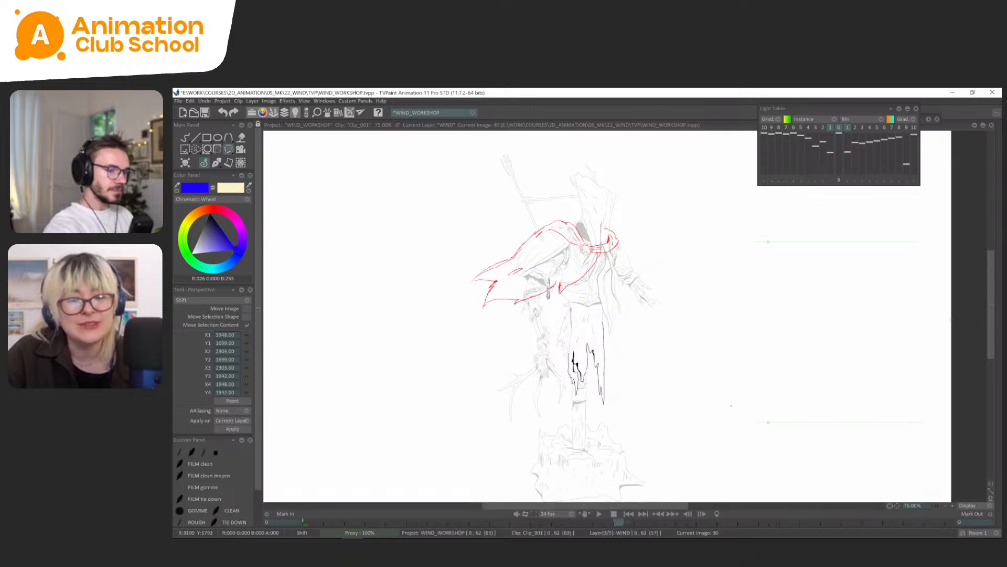
{"action": "key", "text": "Left"}
{"action": "key", "text": "Left"}
{"action": "key", "text": "Left"}
{"action": "key", "text": "Left"}
{"action": "key", "text": "Right"}
{"action": "key", "text": "Right"}
{"action": "key", "text": "Right"}
{"action": "key", "text": "Right"}
{"action": "key", "text": "Right"}
{"action": "key", "text": "Right"}
{"action": "key", "text": "Right"}
{"action": "key", "text": "Right"}
{"action": "key", "text": "Right"}
{"action": "key", "text": "Right"}
{"action": "key", "text": "Right"}
{"action": "key", "text": "Right"}
{"action": "key", "text": "Right"}
{"action": "key", "text": "Right"}
{"action": "key", "text": "Right"}
{"action": "key", "text": "Right"}
{"action": "key", "text": "Right"}
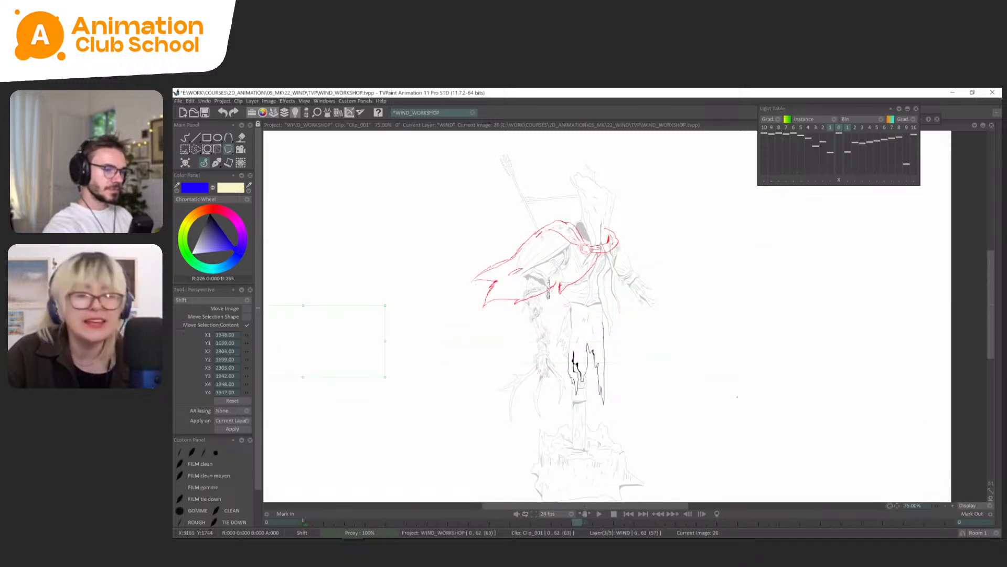
{"action": "key", "text": "Right"}
{"action": "key", "text": "Right"}
{"action": "key", "text": "Right"}
{"action": "key", "text": "Right"}
{"action": "key", "text": "Right"}
{"action": "key", "text": "Right"}
{"action": "key", "text": "Right"}
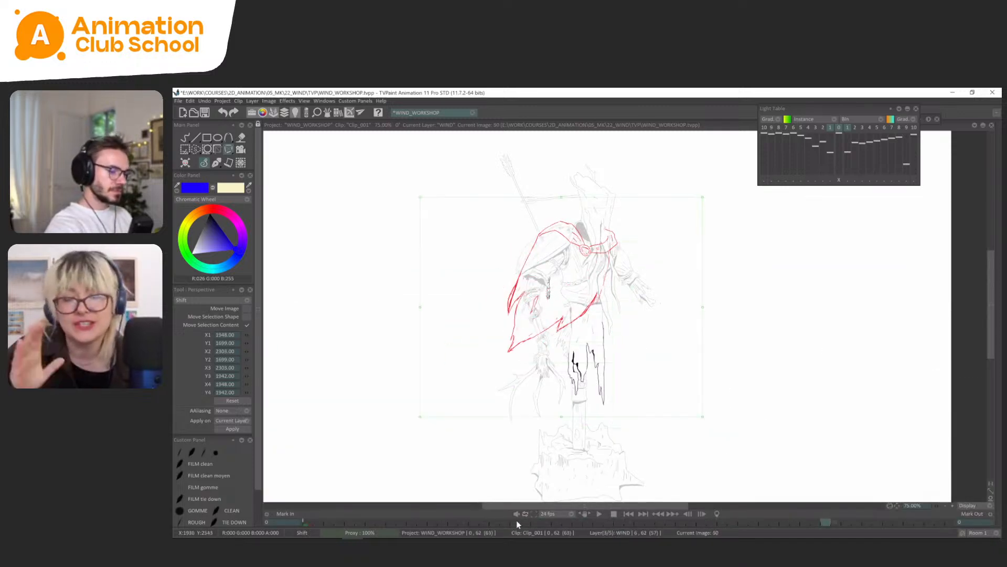
{"action": "mouse_move", "coordinate": [516, 520]}
{"action": "left_mouse_down"}
{"action": "mouse_move", "coordinate": [299, 531]}
{"action": "mouse_move", "coordinate": [371, 520]}
{"action": "left_mouse_up"}
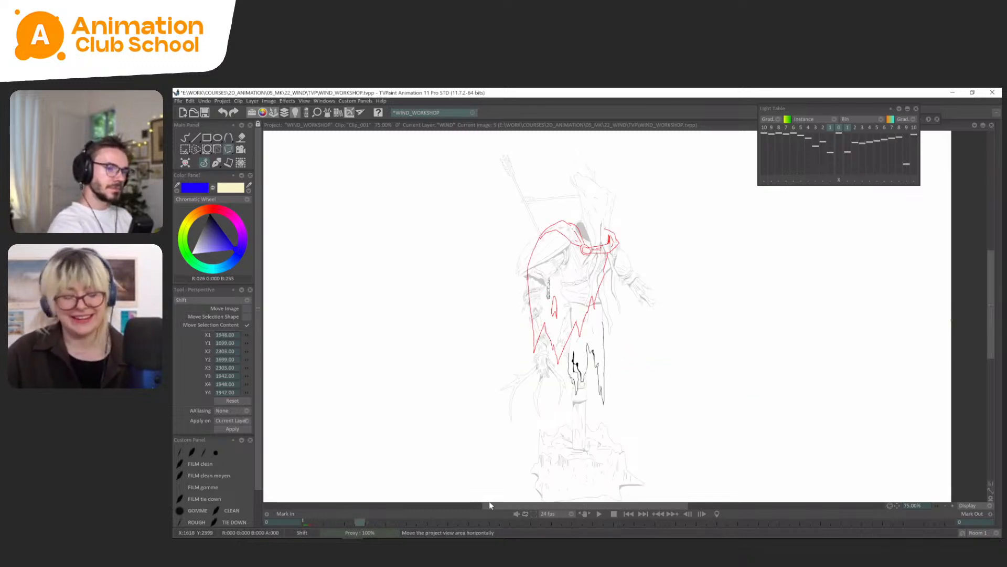
Lasso and delete the curtain sketch beside the statue on the FABRIC layer at frame 31.
{"action": "key", "text": "Tab"}
{"action": "scroll", "coordinate": [486, 495], "scroll_direction": "down", "scroll_amount": 1}
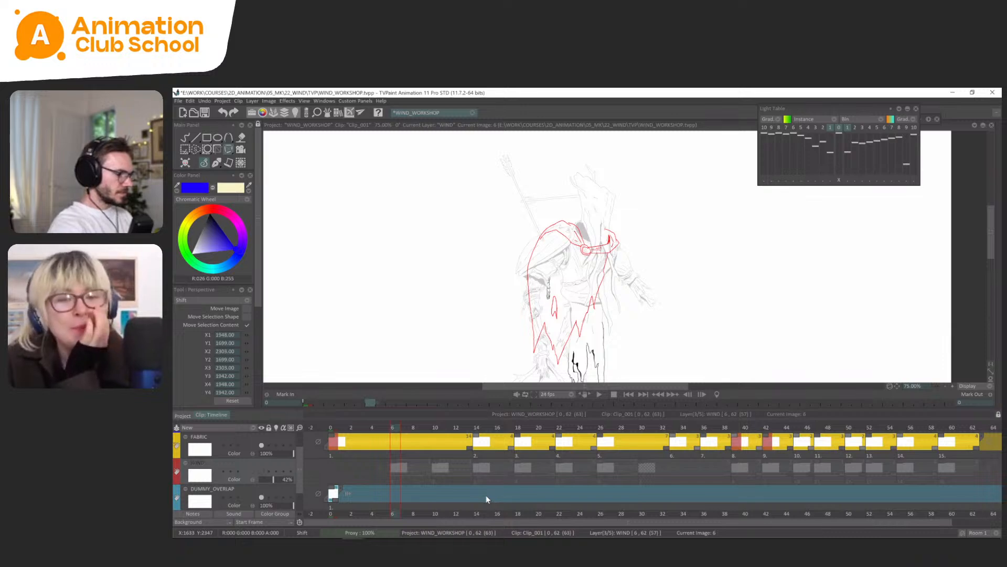
{"action": "left_click", "coordinate": [477, 441]}
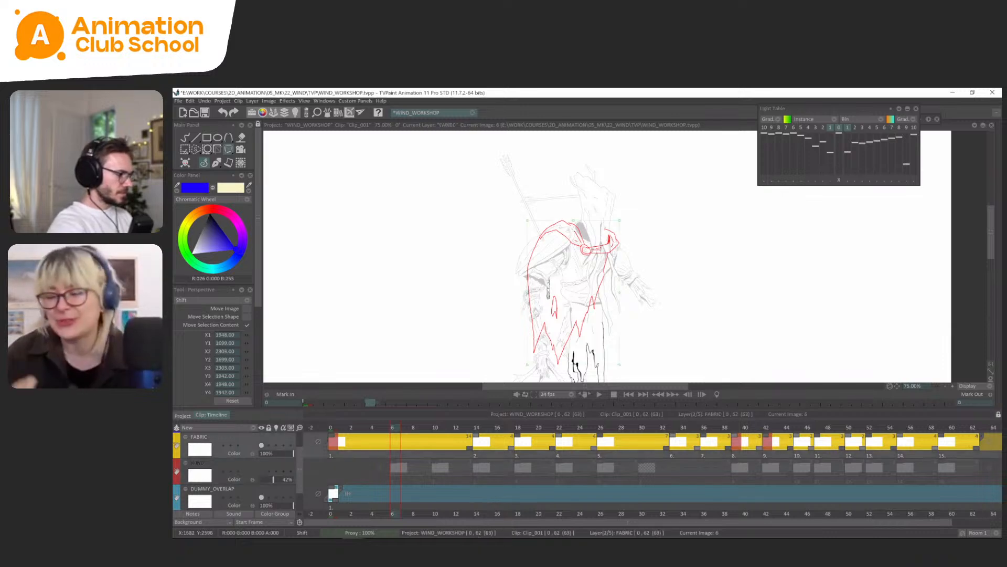
{"action": "key", "text": "Tab"}
{"action": "mouse_move", "coordinate": [455, 522]}
{"action": "left_mouse_down"}
{"action": "mouse_move", "coordinate": [684, 523]}
{"action": "mouse_move", "coordinate": [652, 523]}
{"action": "left_mouse_up"}
{"action": "key", "text": "s"}
{"action": "mouse_move", "coordinate": [806, 239]}
{"action": "left_mouse_down"}
{"action": "mouse_move", "coordinate": [774, 224]}
{"action": "mouse_move", "coordinate": [874, 321]}
{"action": "left_mouse_up"}
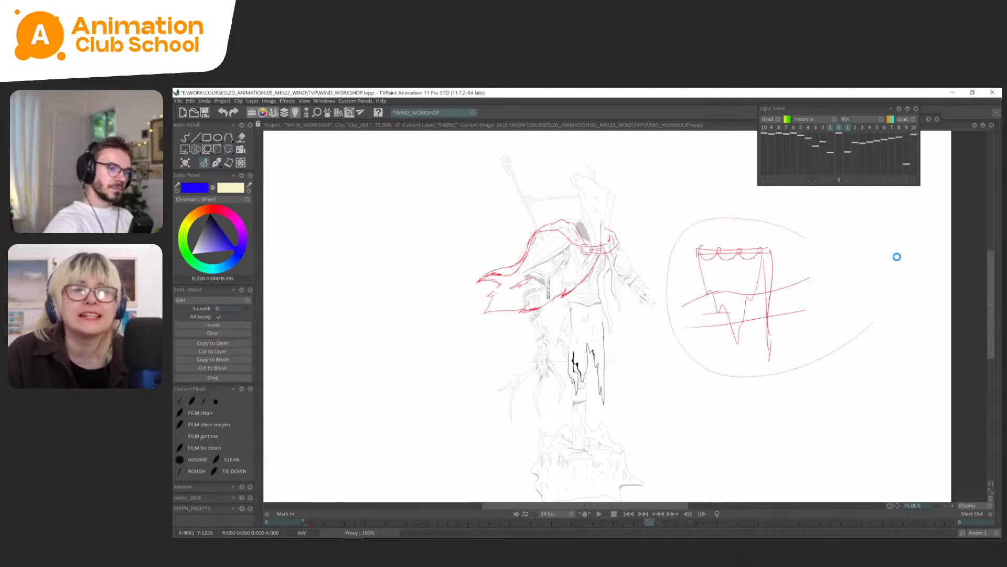
{"action": "key", "text": "Delete"}
Collapse the Light Table, clear the selection and play back the fabric cape loop up to frame 50.
{"action": "left_click", "coordinate": [900, 109]}
{"action": "key", "text": "ctrl+d"}
{"action": "key", "text": "Return"}
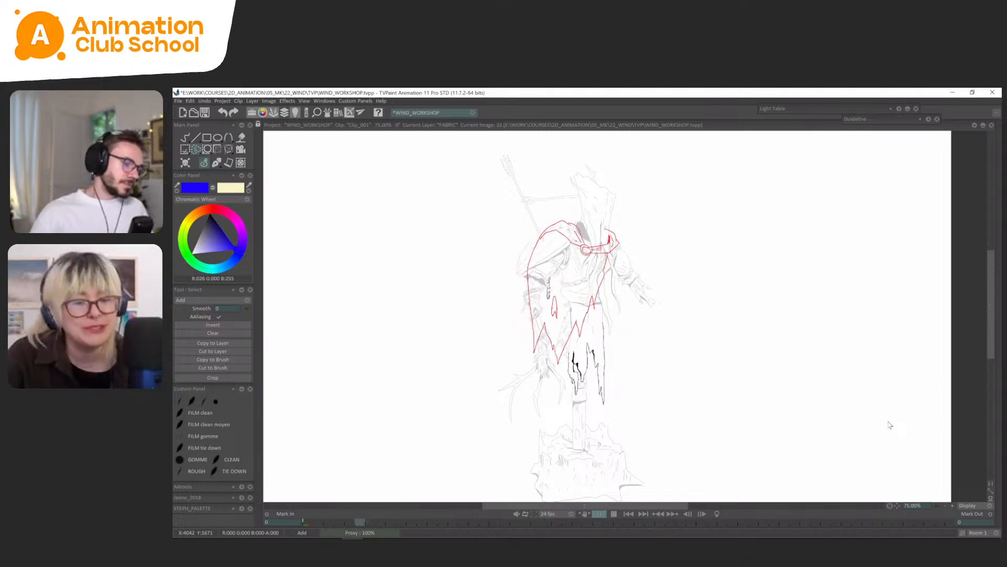
{"action": "key", "text": "Return"}
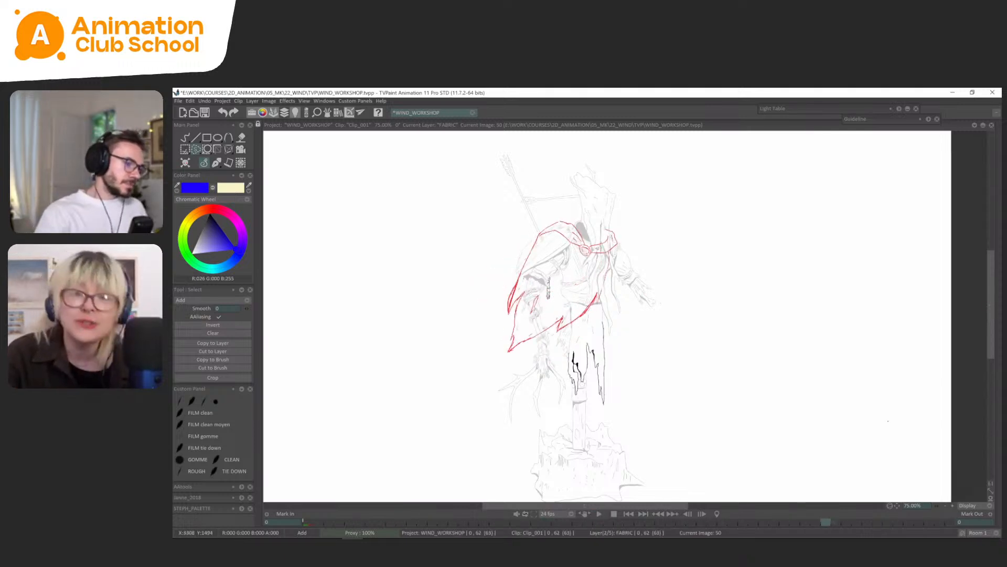
Extend the exposure of the FABRIC drawing at frame 50 by one frame and play back the loop.
{"action": "key", "text": "Tab"}
{"action": "left_click_drag", "start_coordinate": [847, 447], "coordinate": [880, 431]}
{"action": "key", "text": "Tab"}
{"action": "key", "text": "Return"}
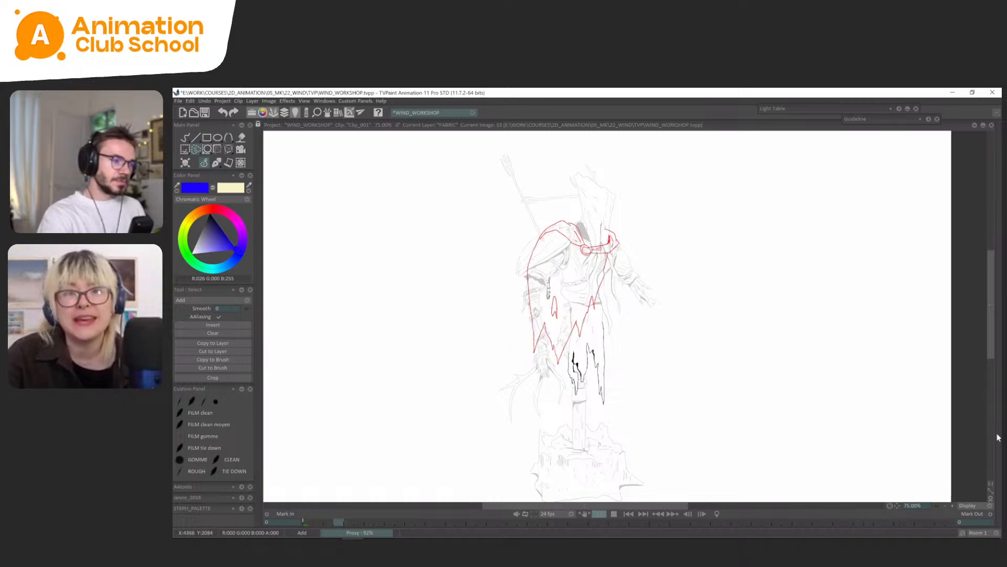
{"action": "mouse_move", "coordinate": [998, 436]}
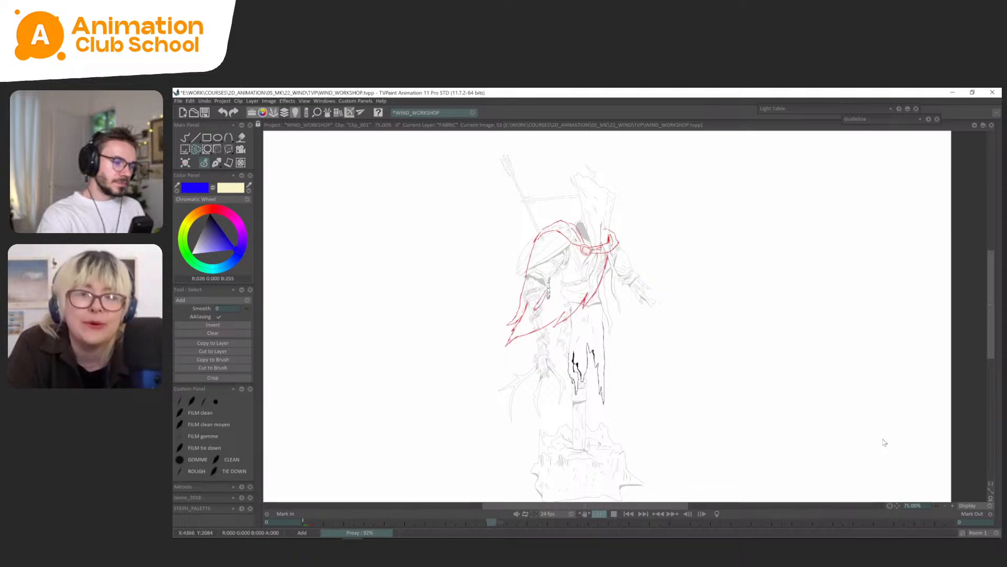
{"action": "key", "text": "Return"}
Shift the cape's upper left corner slightly outward on FABRIC frame 51 with a Perspective transform.
{"action": "key", "text": "Left"}
{"action": "key", "text": "Left"}
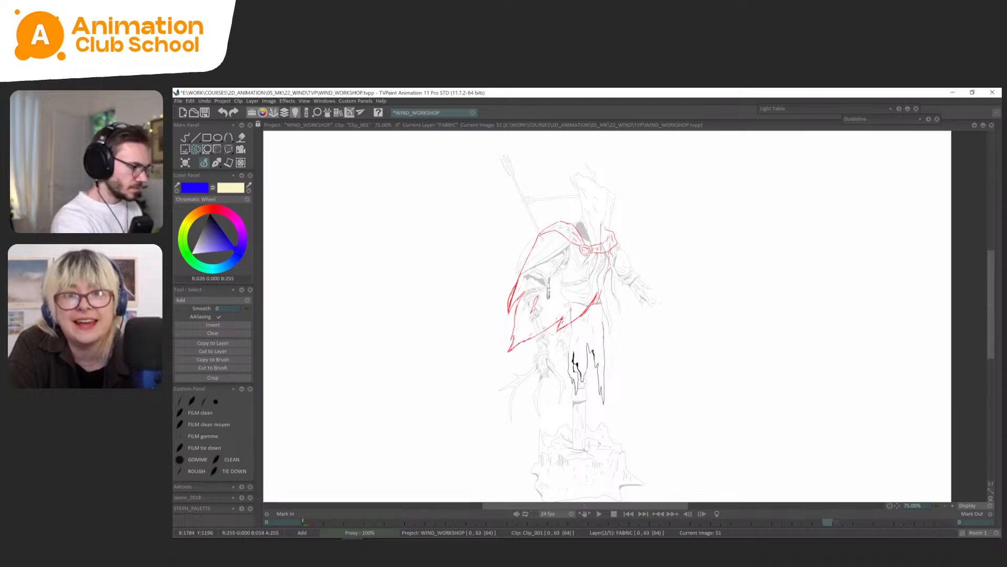
{"action": "key", "text": "ctrl+t"}
{"action": "left_click_drag", "start_coordinate": [508, 325], "coordinate": [500, 320]}
Flip back and forth through the FABRIC drawings around frame 51 to examine the left corner's movement.
{"action": "key", "text": "Left"}
{"action": "key", "text": "Left"}
{"action": "key", "text": "Left"}
{"action": "key", "text": "Left"}
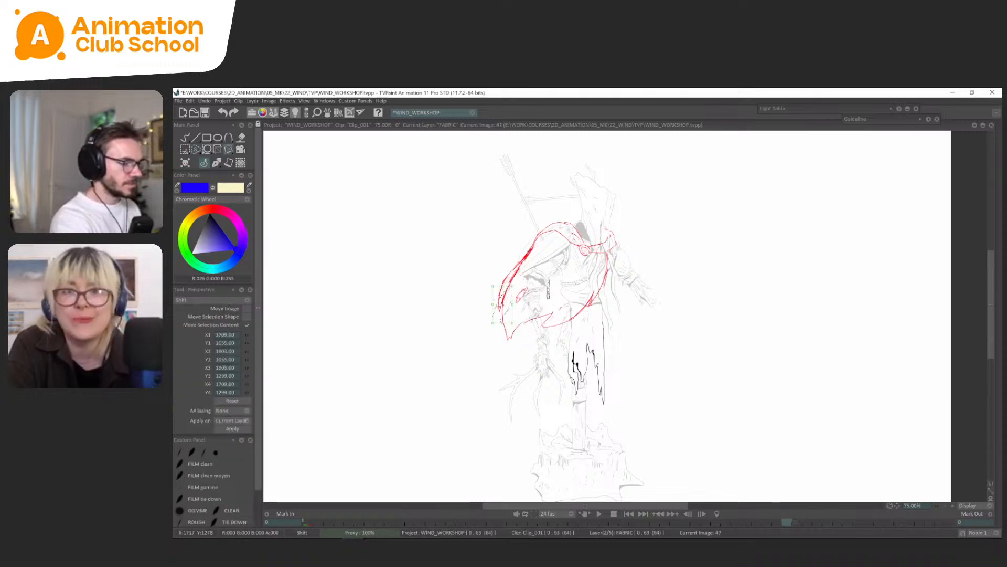
{"action": "key", "text": "Left"}
{"action": "key", "text": "Right"}
{"action": "key", "text": "Right"}
{"action": "key", "text": "Right"}
{"action": "key", "text": "Right"}
{"action": "key", "text": "Right"}
{"action": "key", "text": "Right"}
{"action": "key", "text": "Right"}
{"action": "key", "text": "Right"}
{"action": "key", "text": "Right"}
{"action": "key", "text": "Right"}
{"action": "key", "text": "Right"}
{"action": "key", "text": "Right"}
{"action": "key", "text": "Right"}
{"action": "key", "text": "Right"}
{"action": "key", "text": "Right"}
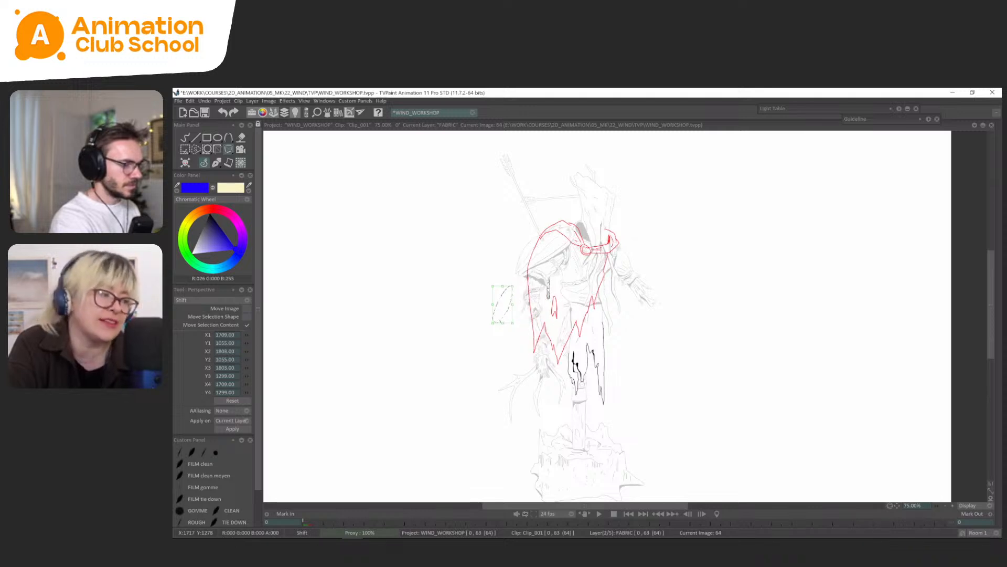
{"action": "key", "text": "Left"}
{"action": "key", "text": "Left"}
{"action": "key", "text": "Left"}
{"action": "key", "text": "Left"}
{"action": "key", "text": "Left"}
{"action": "key", "text": "Left"}
{"action": "key", "text": "Left"}
{"action": "key", "text": "Left"}
{"action": "key", "text": "Left"}
{"action": "key", "text": "Left"}
{"action": "key", "text": "Left"}
{"action": "key", "text": "Left"}
{"action": "key", "text": "Left"}
{"action": "key", "text": "Left"}
{"action": "key", "text": "Left"}
{"action": "key", "text": "Left"}
{"action": "key", "text": "Left"}
{"action": "key", "text": "Left"}
{"action": "key", "text": "Right"}
{"action": "key", "text": "Right"}
{"action": "key", "text": "Right"}
{"action": "key", "text": "Right"}
{"action": "key", "text": "Right"}
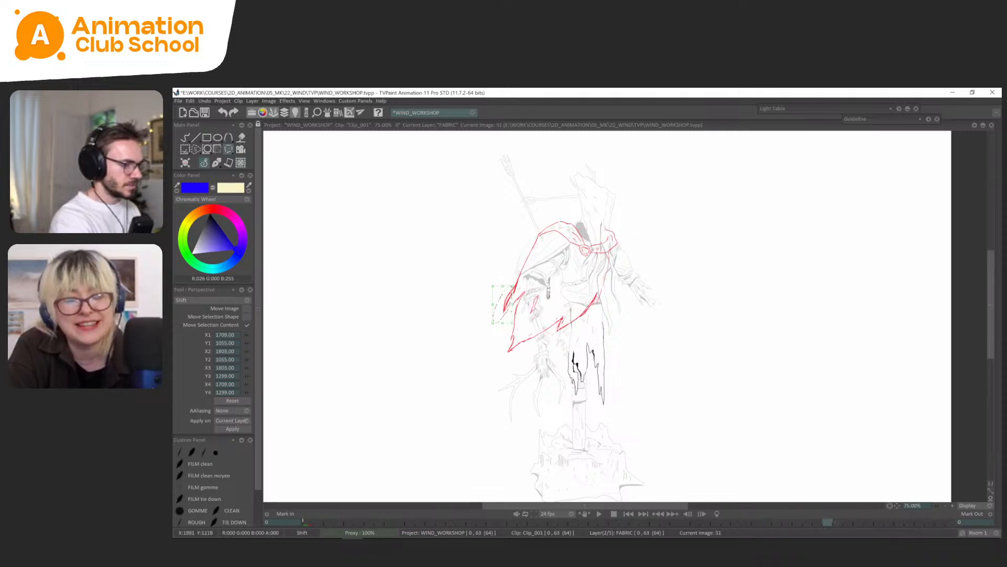
Pull the cape's upper left corner further down and outward on frame 51, then ready the Pen Brush in red.
{"action": "key", "text": "s"}
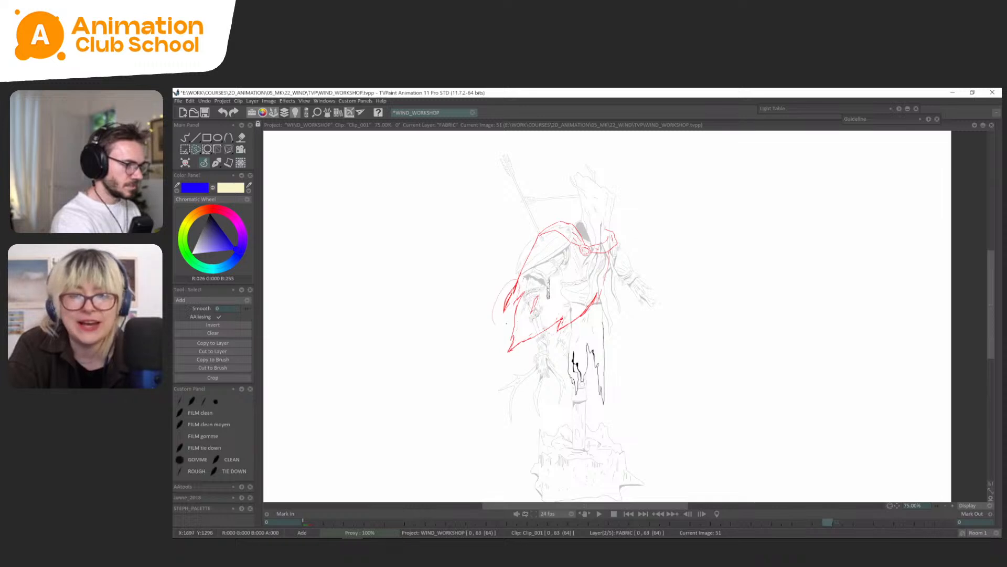
{"action": "key", "text": "ctrl+t"}
{"action": "left_click_drag", "start_coordinate": [495, 323], "coordinate": [491, 329]}
{"action": "left_click", "coordinate": [216, 164]}
{"action": "left_click", "coordinate": [213, 172]}
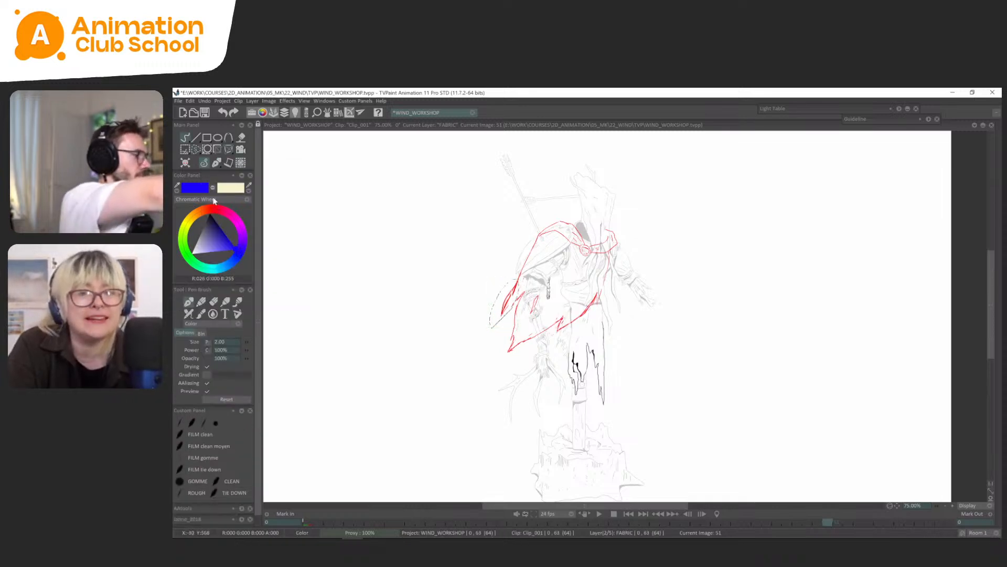
{"action": "left_click", "coordinate": [214, 208]}
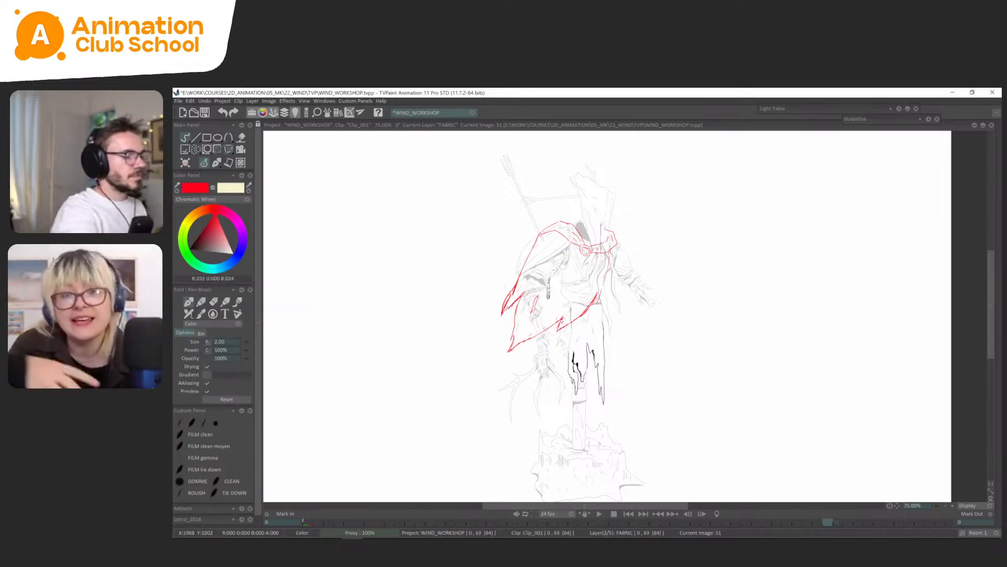